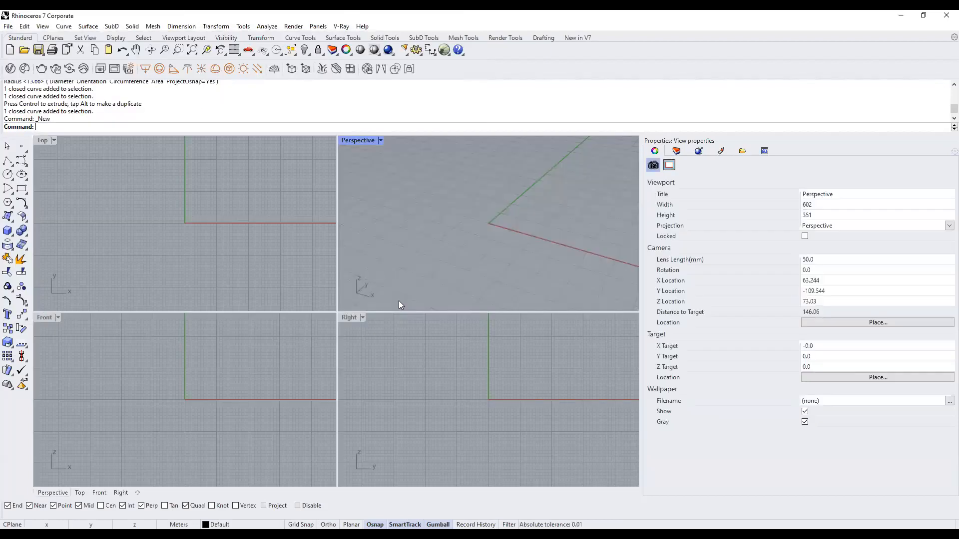
Drag the Properties panel splitter rightward so the four viewports widen.
left_click_drag(641, 147, 784, 150)
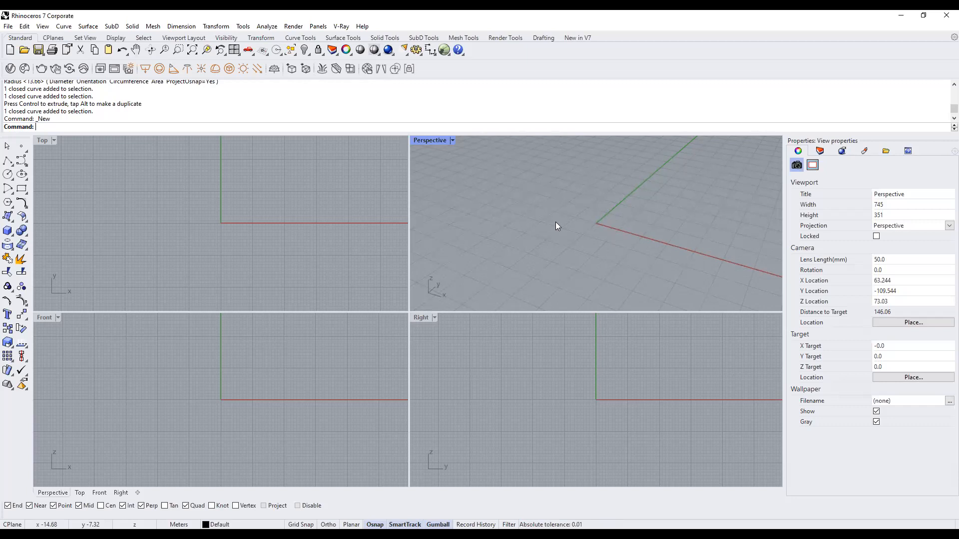
Draw a box in the Perspective view by picking two base corners and a height.
left_click(228, 209)
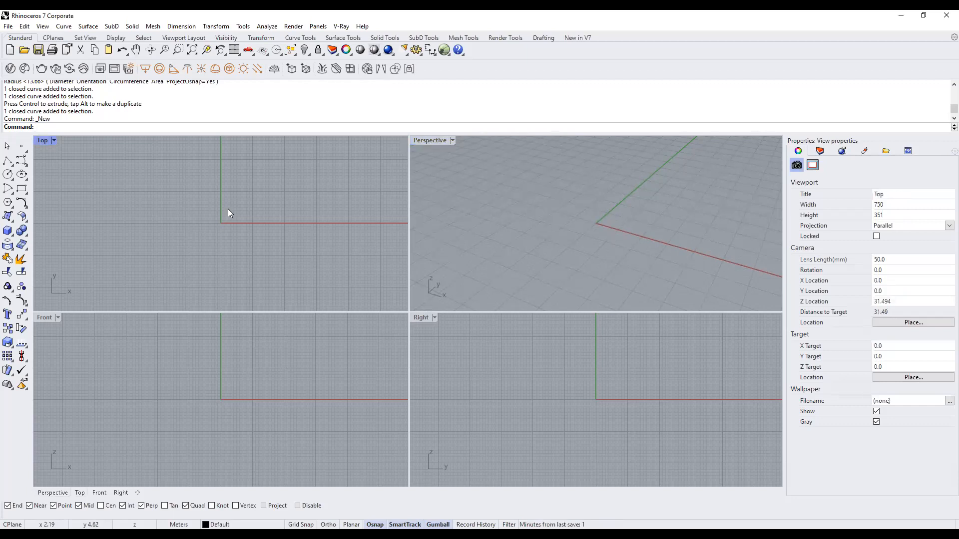
left_click(247, 387)
left_click(481, 378)
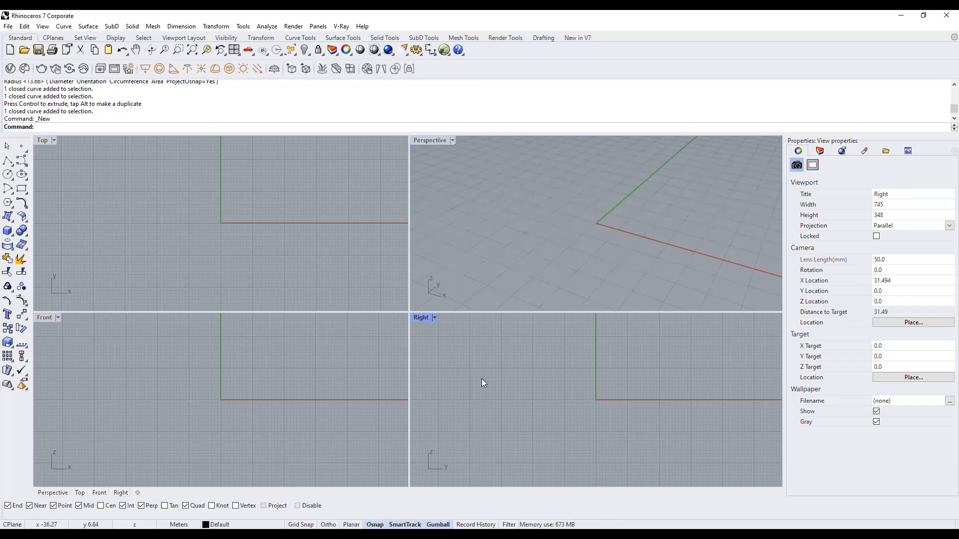
left_click(566, 190)
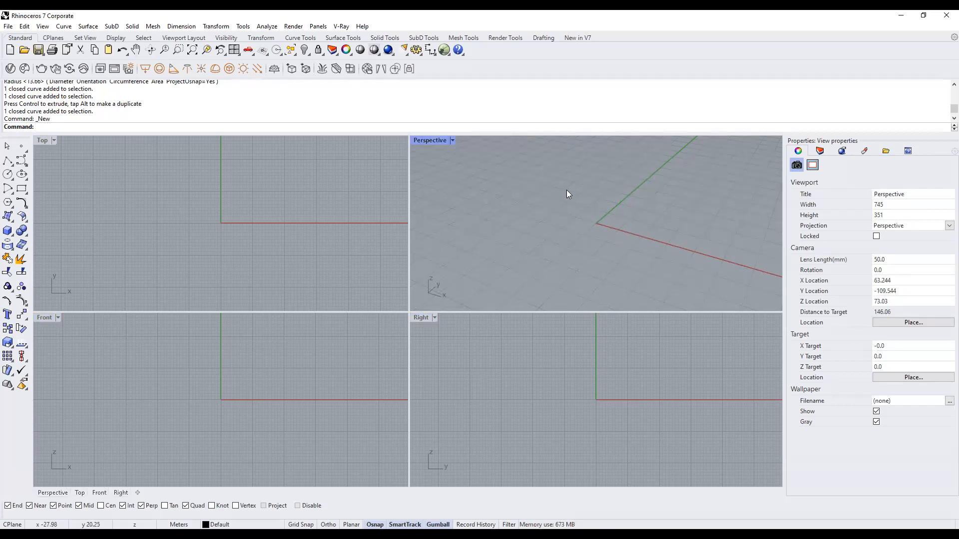
left_click(7, 230)
left_click(552, 229)
left_click(561, 247)
left_click(571, 205)
Orbit Perspective and pan and zoom the Top, Front and Right views to frame the box.
scroll(552, 244, "down", 2)
mouse_move(604, 252)
right_mouse_down()
mouse_move(599, 235)
mouse_move(595, 243)
right_mouse_up()
left_click(196, 209)
scroll(209, 201, "down", 4)
right_click_drag(209, 197, 213, 182)
scroll(208, 215, "up", 6)
left_click(258, 352)
right_click_drag(258, 352, 258, 390)
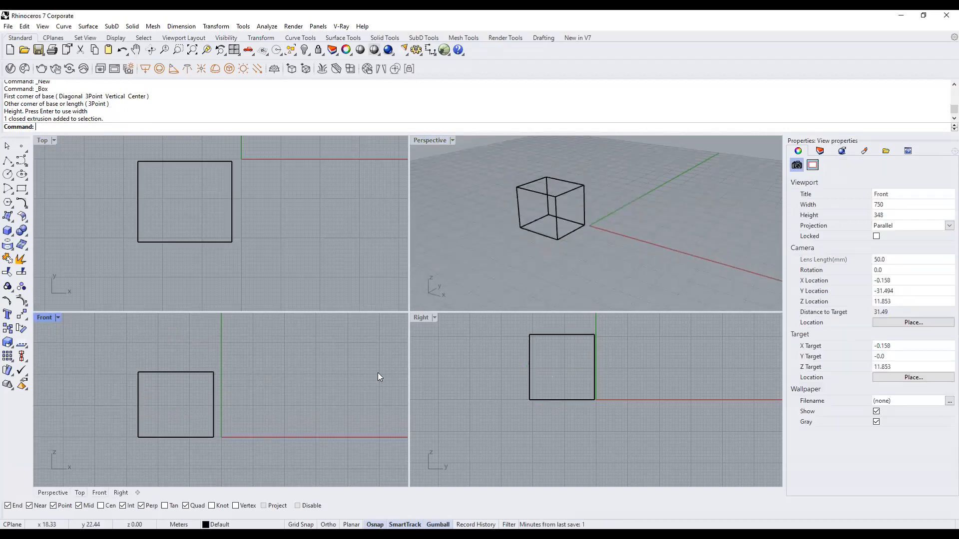
left_click(471, 356)
right_click_drag(527, 349, 516, 373)
scroll(522, 400, "up", 2)
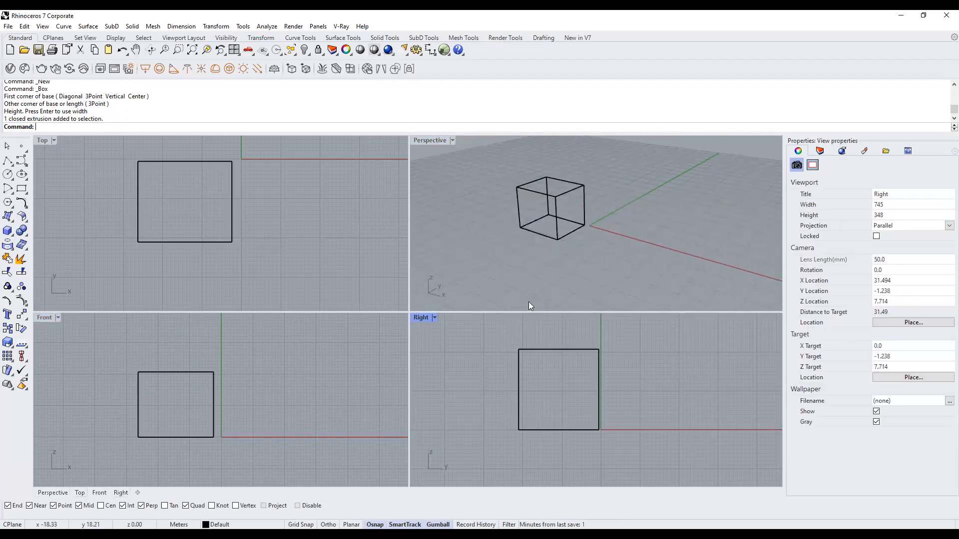
left_click(493, 251)
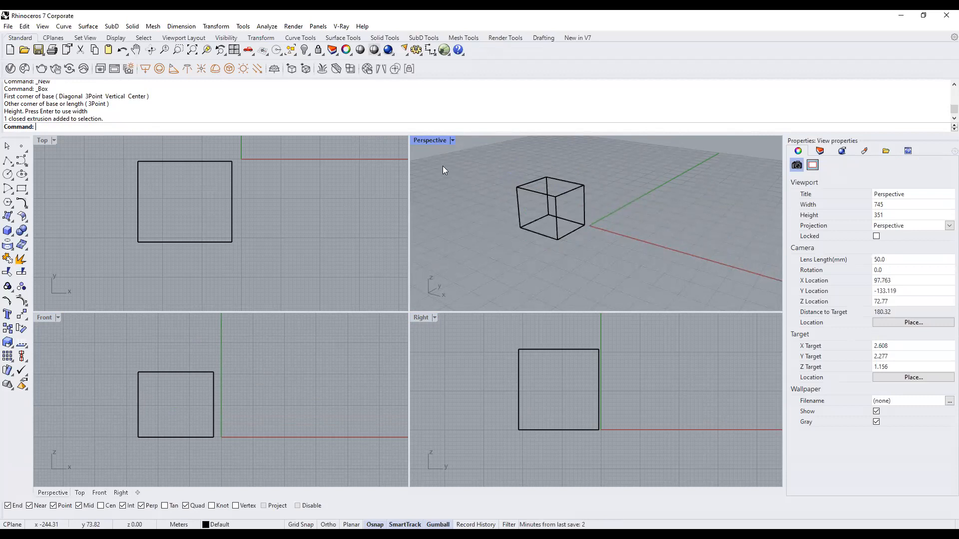
Maximize the Perspective view, briefly returning to four views before maximizing it again.
double_click(437, 142)
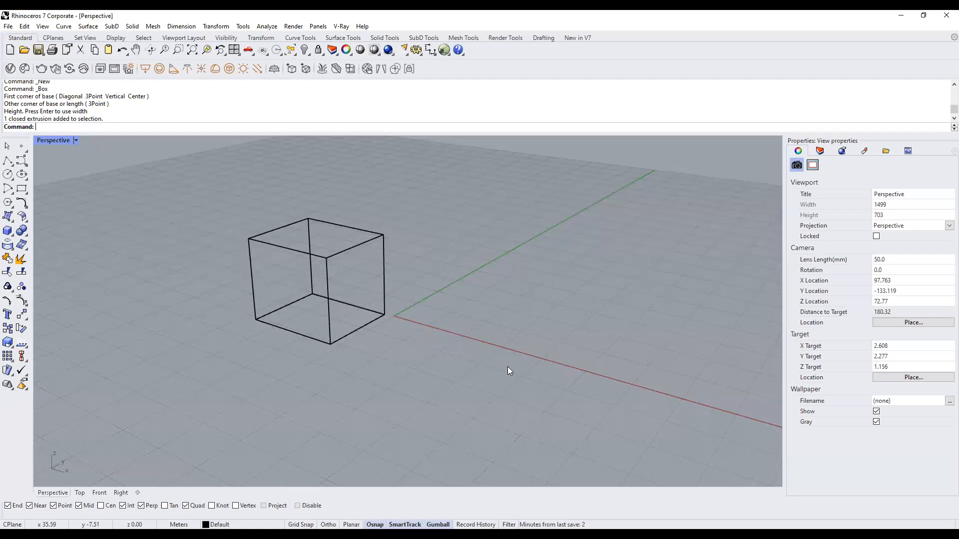
double_click(57, 142)
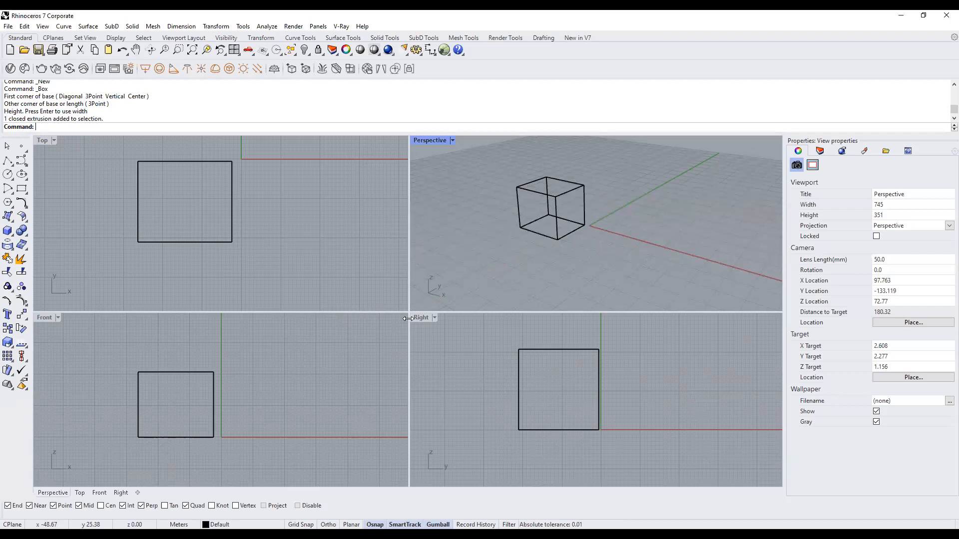
double_click(419, 140)
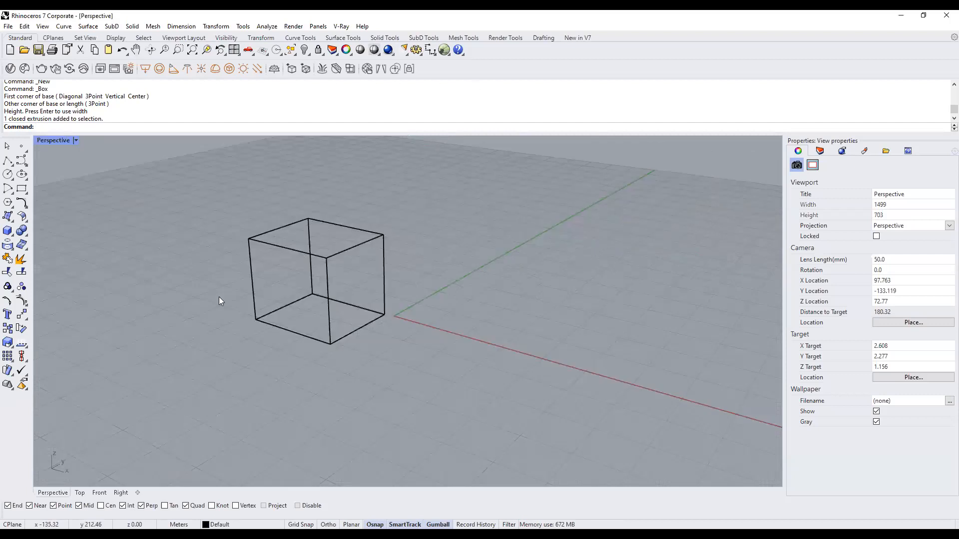
Orbit and zoom to a near-front angle on the box and bring up the display-mode list.
scroll(449, 404, "down", 3)
right_click_drag(383, 346, 392, 345)
scroll(392, 346, "up", 3)
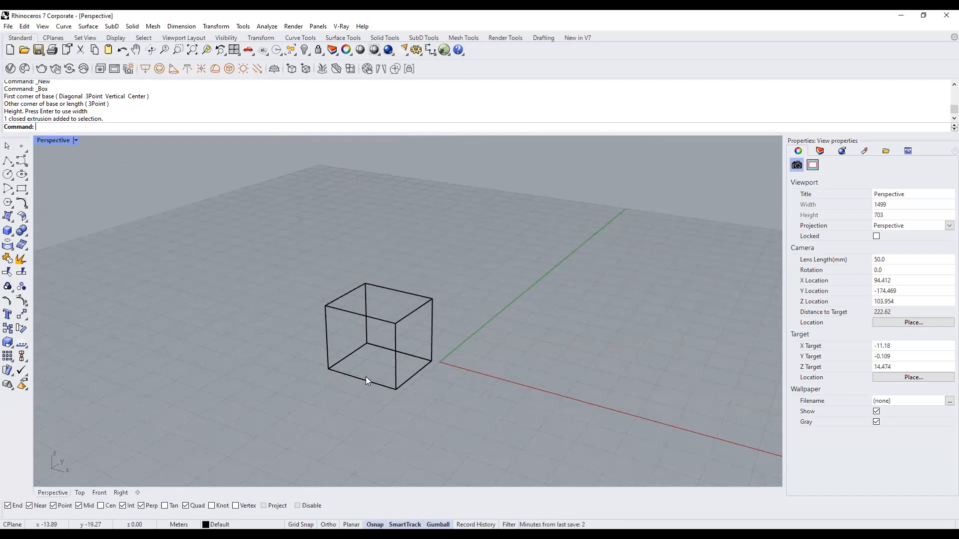
mouse_move(374, 352)
right_mouse_down()
mouse_move(463, 338)
mouse_move(383, 348)
right_mouse_up()
scroll(382, 347, "up", 4)
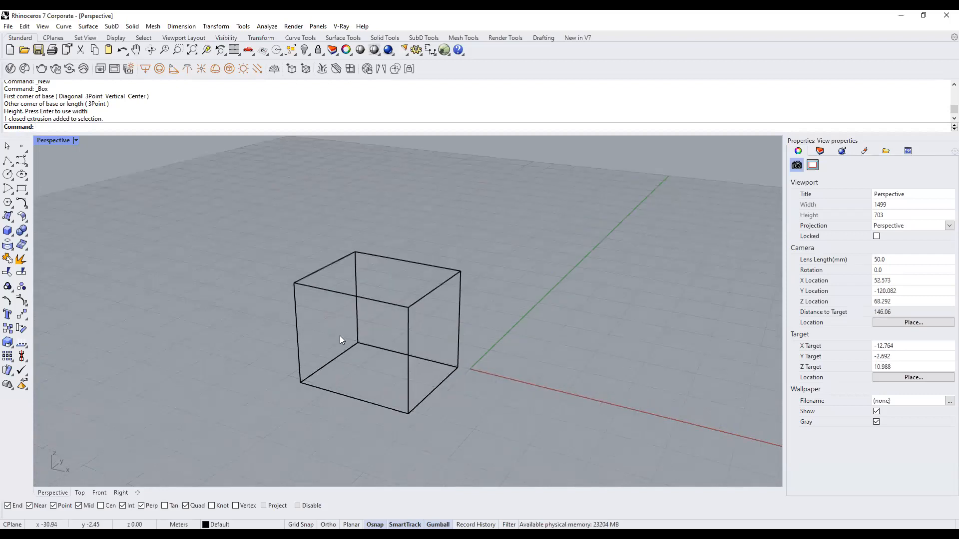
scroll(449, 306, "down", 2)
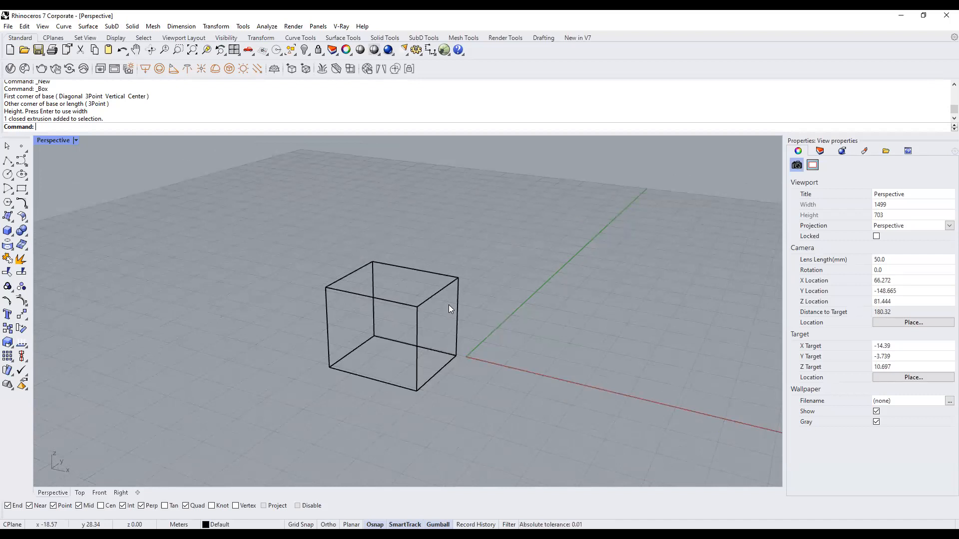
left_click(76, 141)
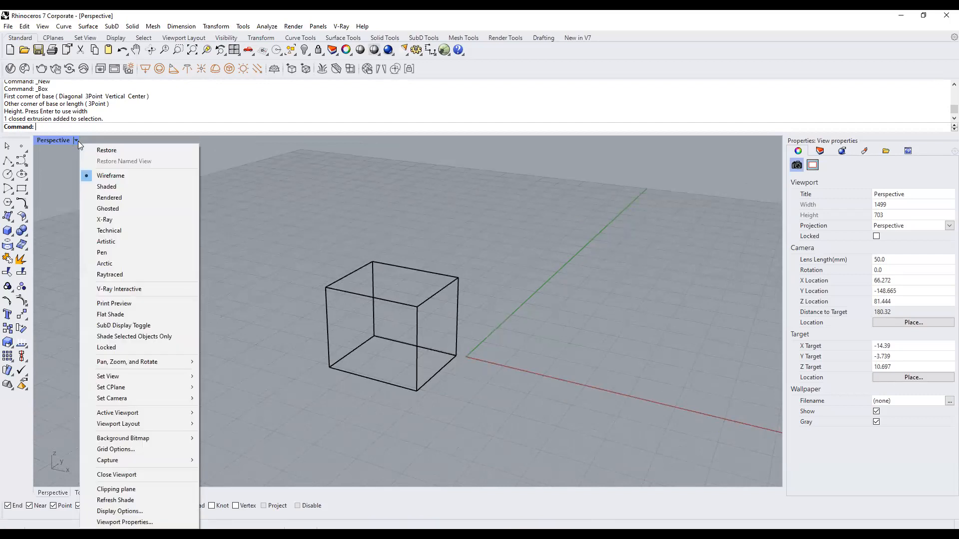
Switch the Perspective view to Shaded, then Rendered, then Arctic display.
left_click(109, 188)
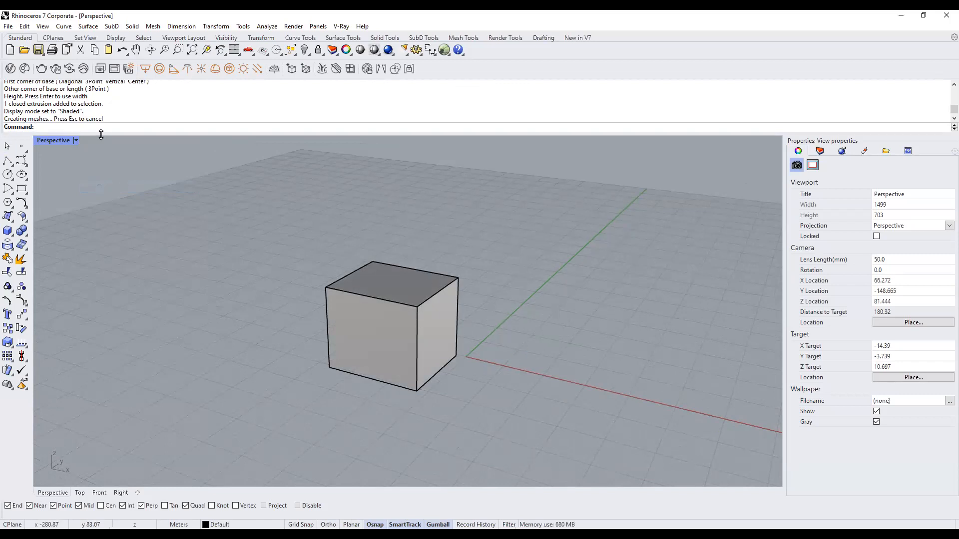
left_click(78, 142)
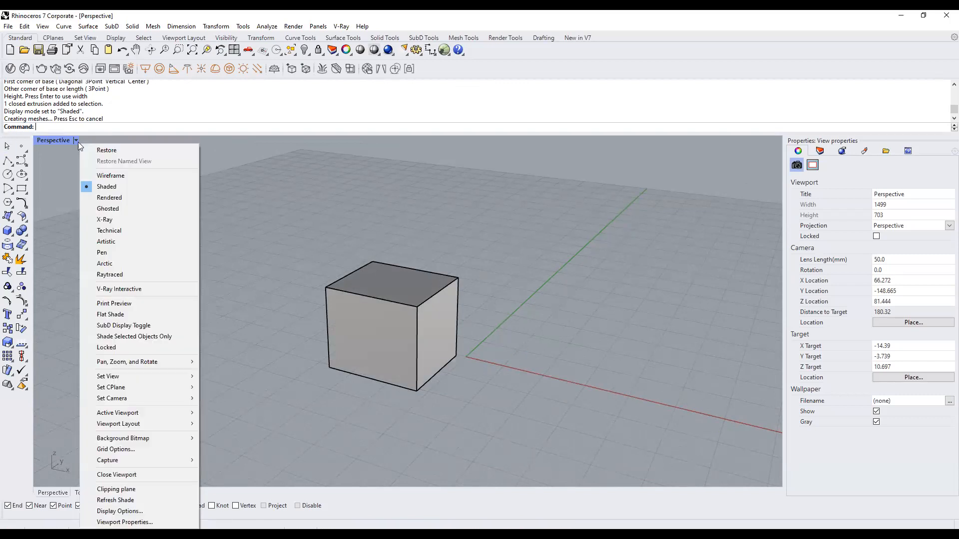
left_click(119, 197)
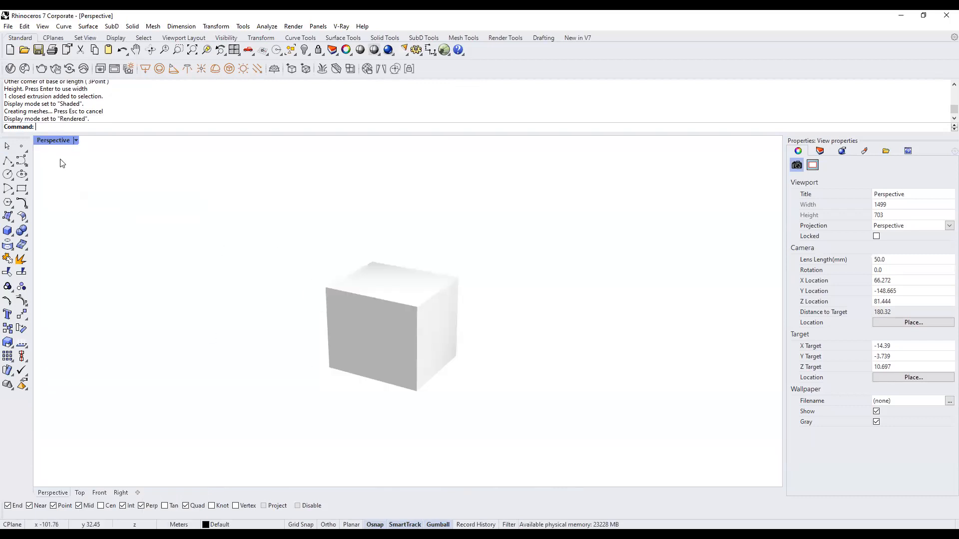
left_click(76, 140)
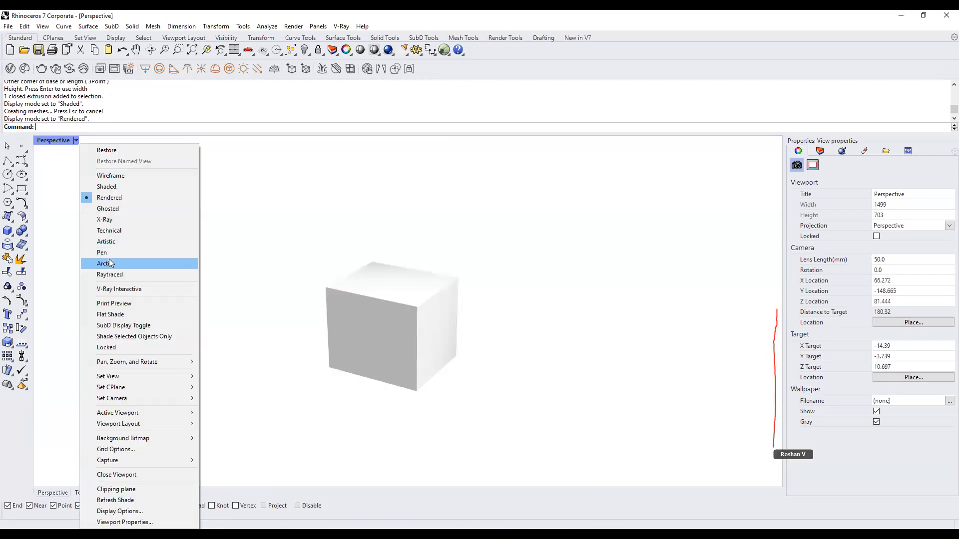
left_click(108, 259)
Orbit around the box in Ghosted mode, then return it to Shaded display.
scroll(418, 356, "up", 4)
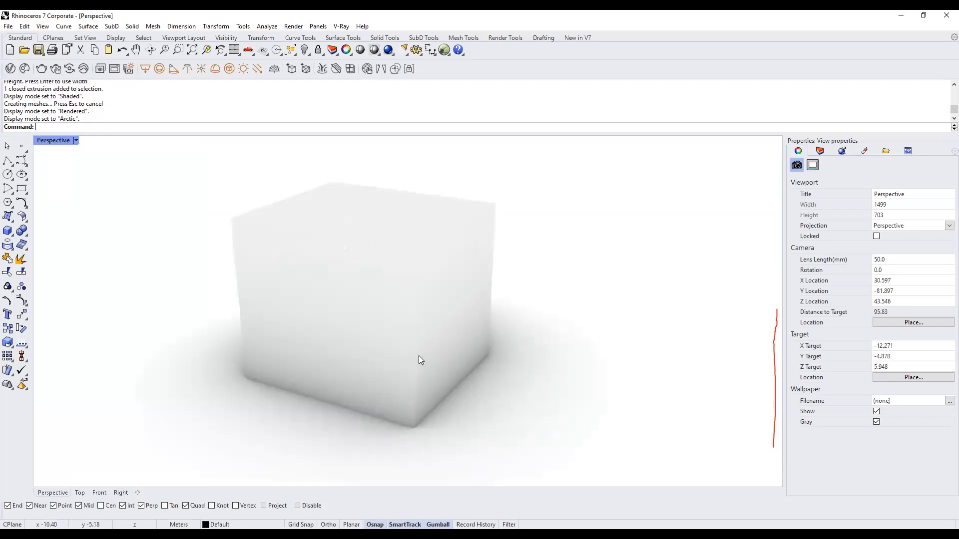
right_click_drag(403, 355, 424, 336)
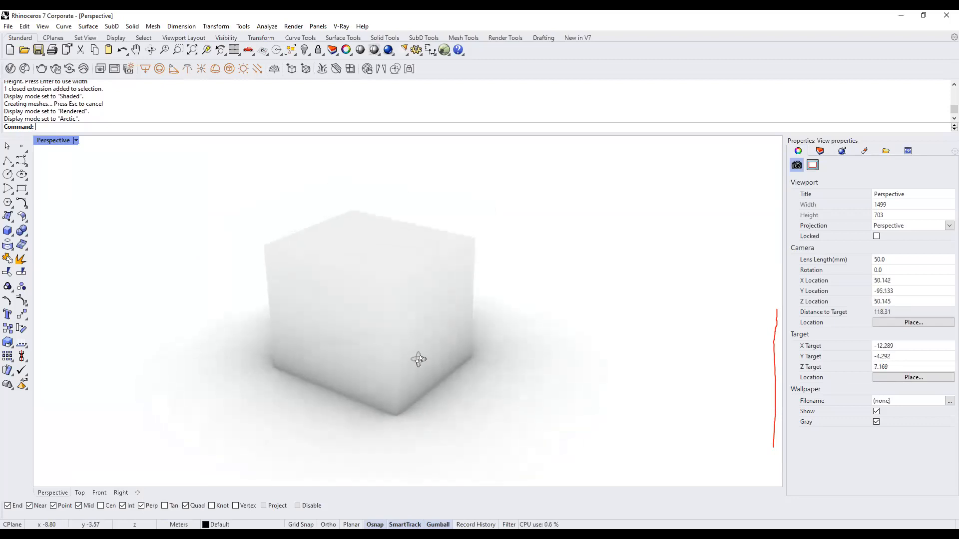
left_click(76, 140)
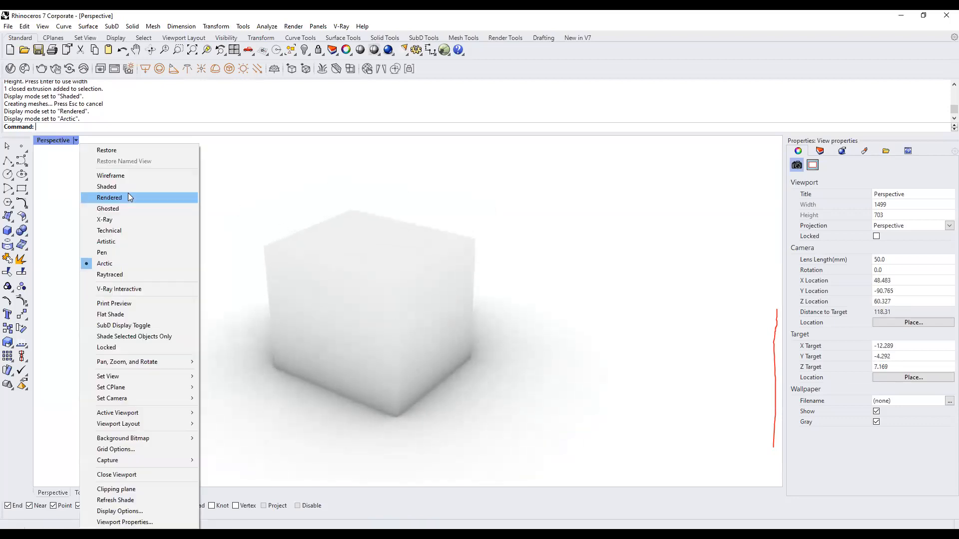
left_click(128, 207)
right_click_drag(299, 280, 350, 294)
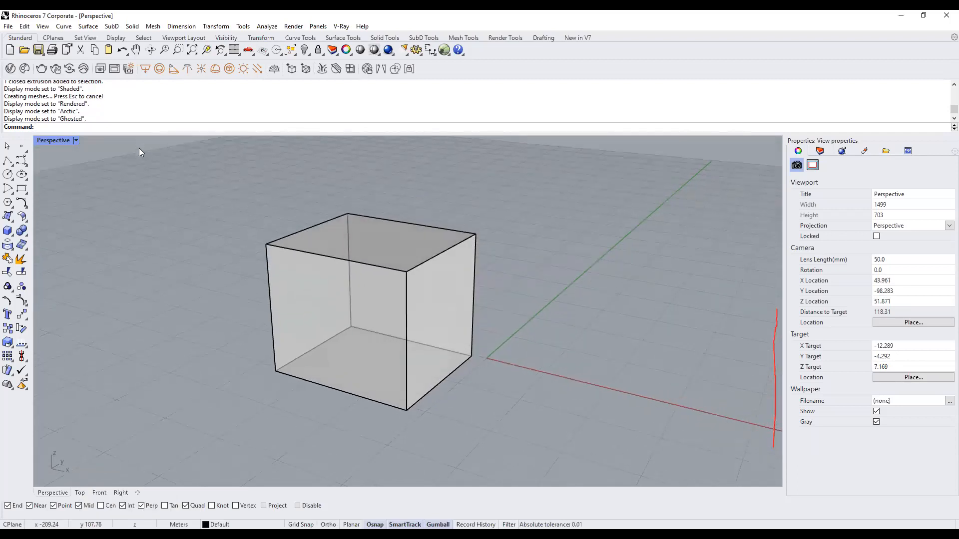
left_click(76, 141)
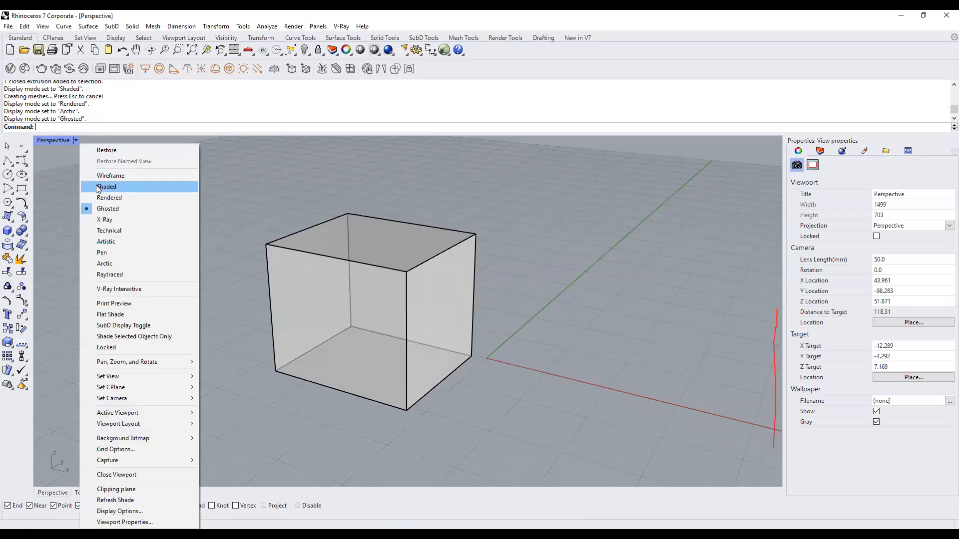
left_click(99, 188)
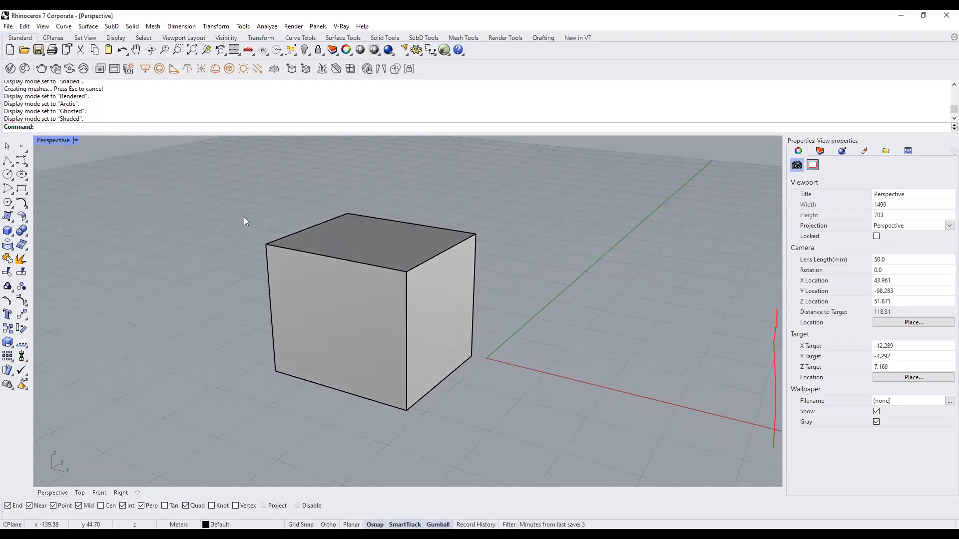
scroll(370, 250, "down", 2)
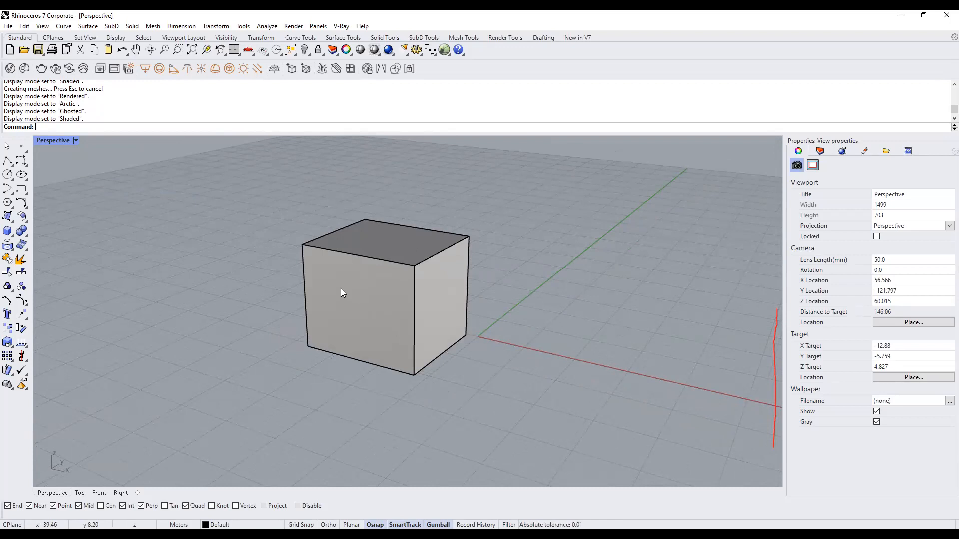
Orbit to view the cube from above, pan it up-left, and zoom in and out around it.
right_click_drag(533, 250, 522, 304)
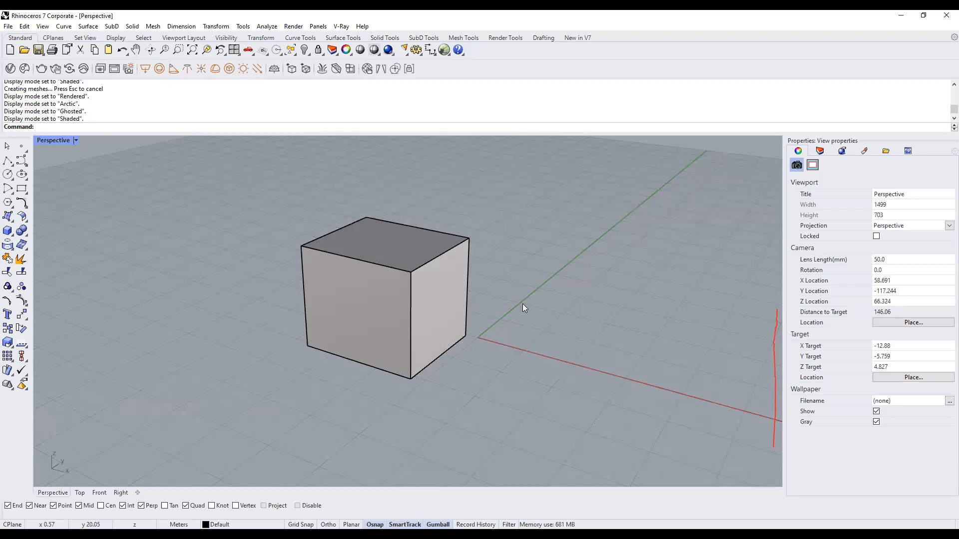
right_click_drag(487, 299, 502, 276, "shift")
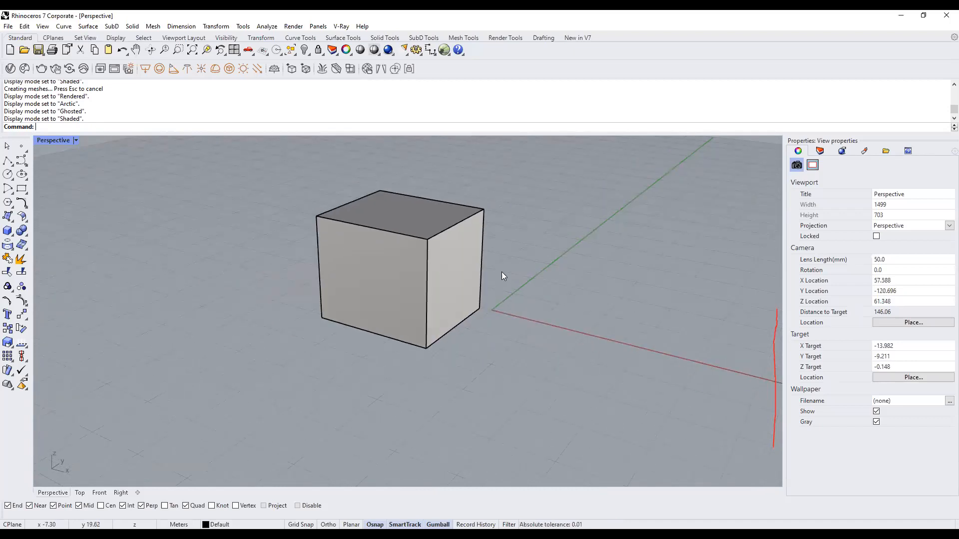
scroll(502, 275, "up", 5)
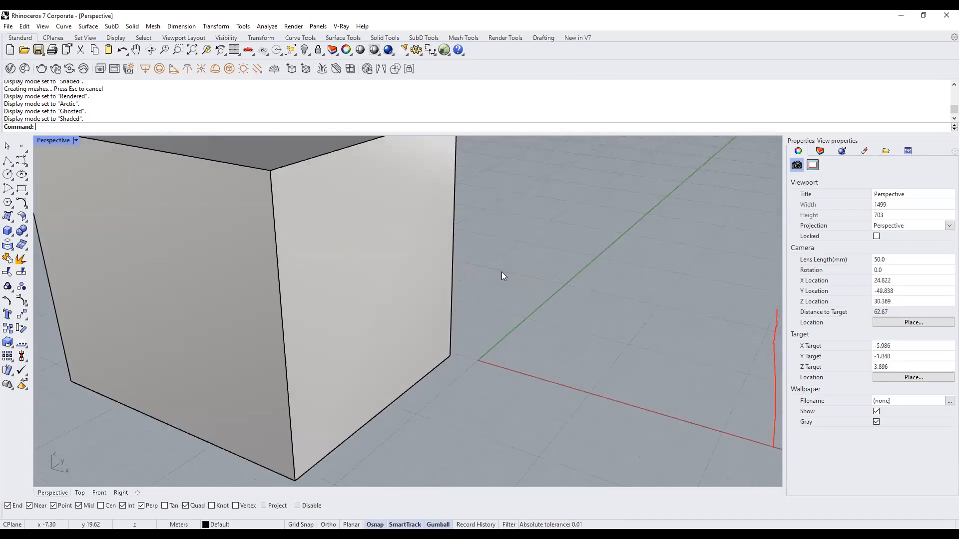
scroll(502, 275, "down", 4)
scroll(502, 275, "down", 4)
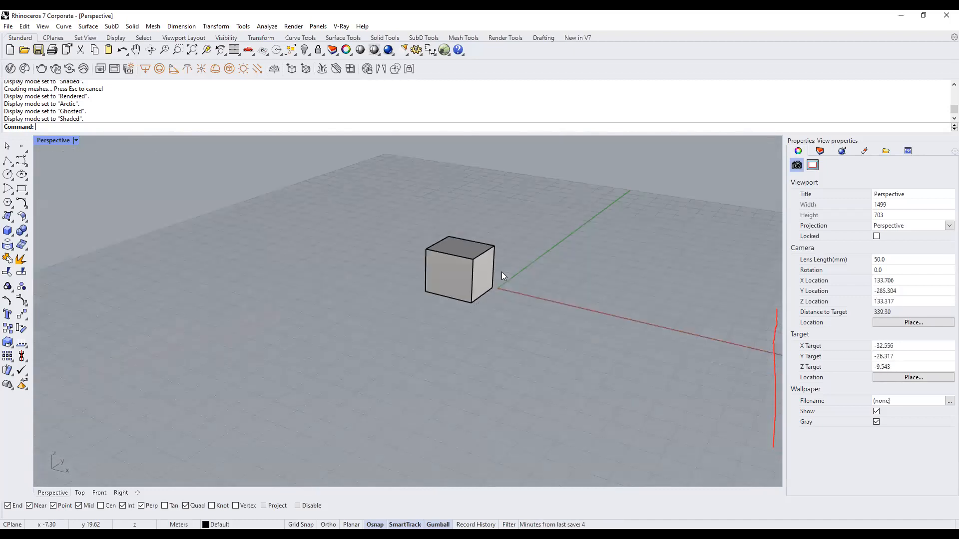
scroll(503, 272, "up", 2)
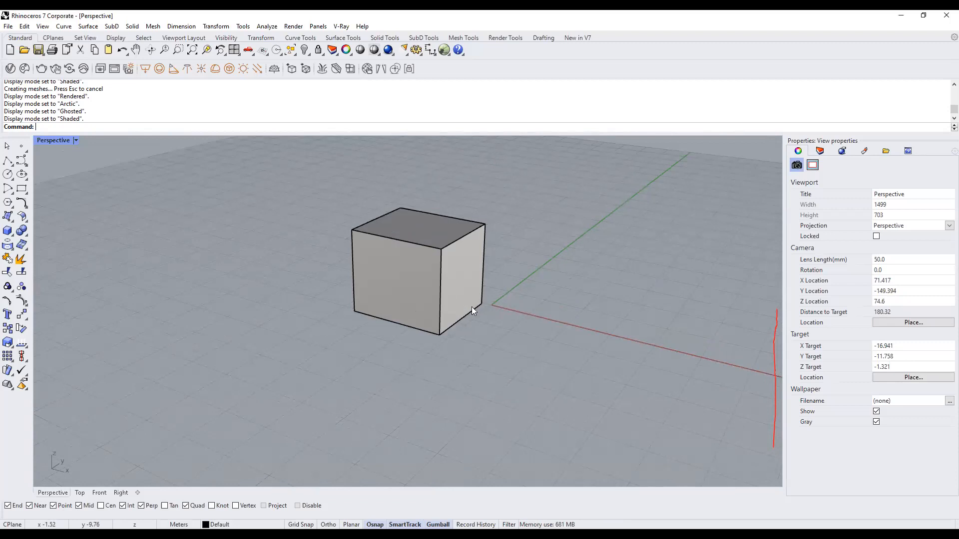
right_click_drag(500, 269, 475, 287)
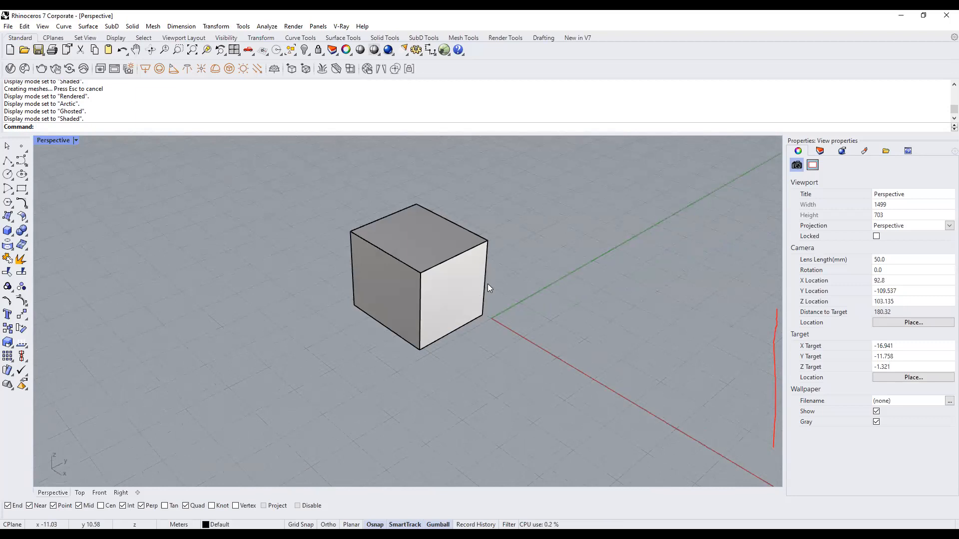
right_click_drag(435, 291, 482, 300, "shift")
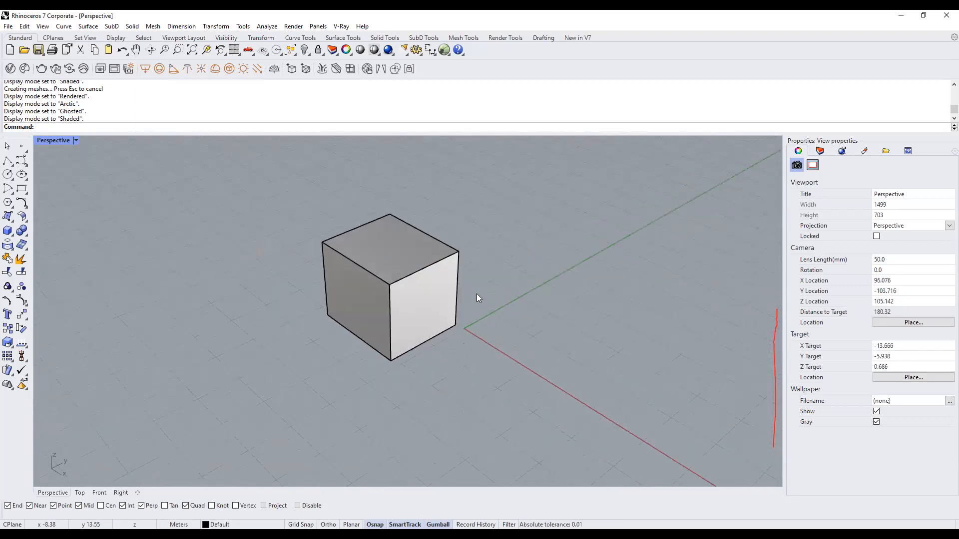
scroll(476, 292, "up", 5)
scroll(476, 291, "down", 8)
Restore the four-viewport layout, then drag in the window and delete the selected item.
double_click(44, 141)
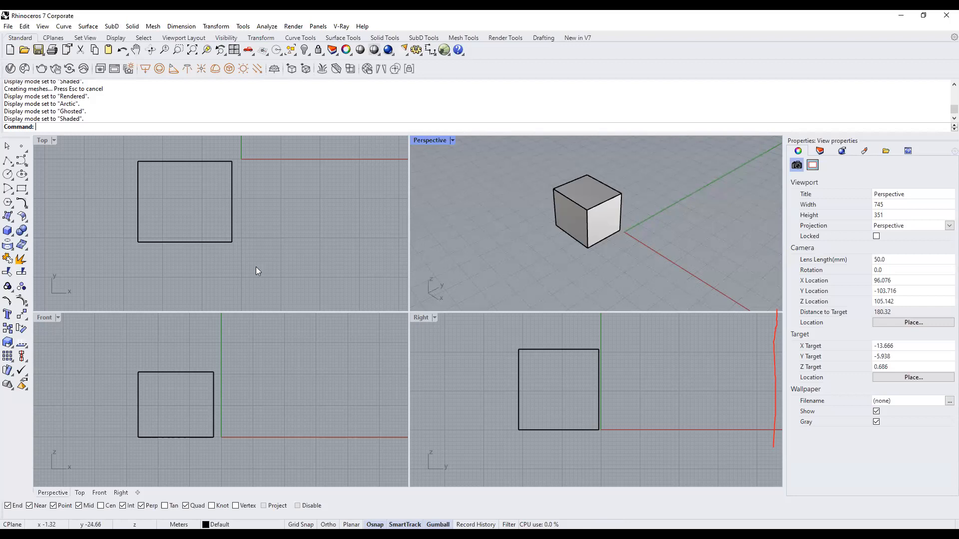
mouse_move(303, 130)
left_mouse_down()
mouse_move(301, 229)
mouse_move(315, 113)
mouse_move(321, 150)
left_mouse_up()
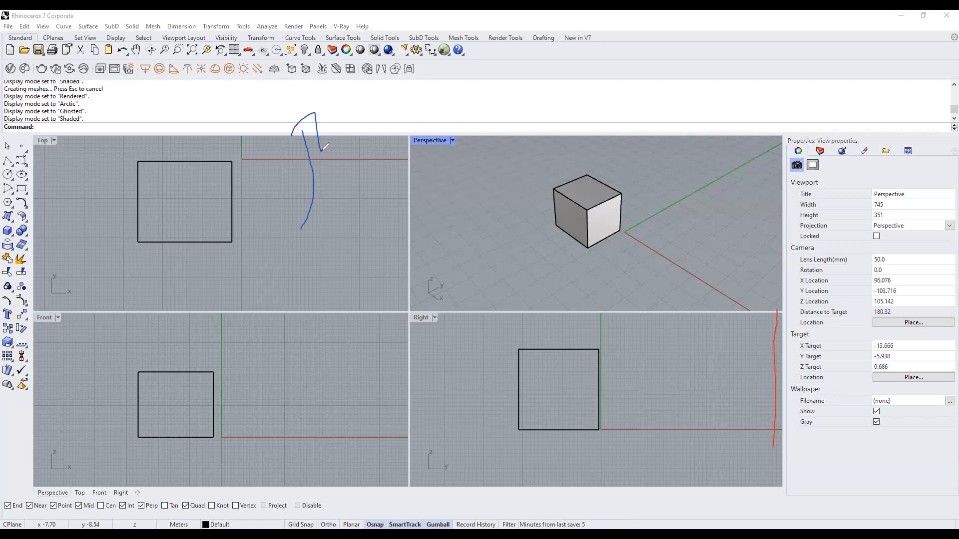
mouse_move(220, 93)
left_mouse_down()
mouse_move(226, 110)
mouse_move(277, 64)
left_mouse_up()
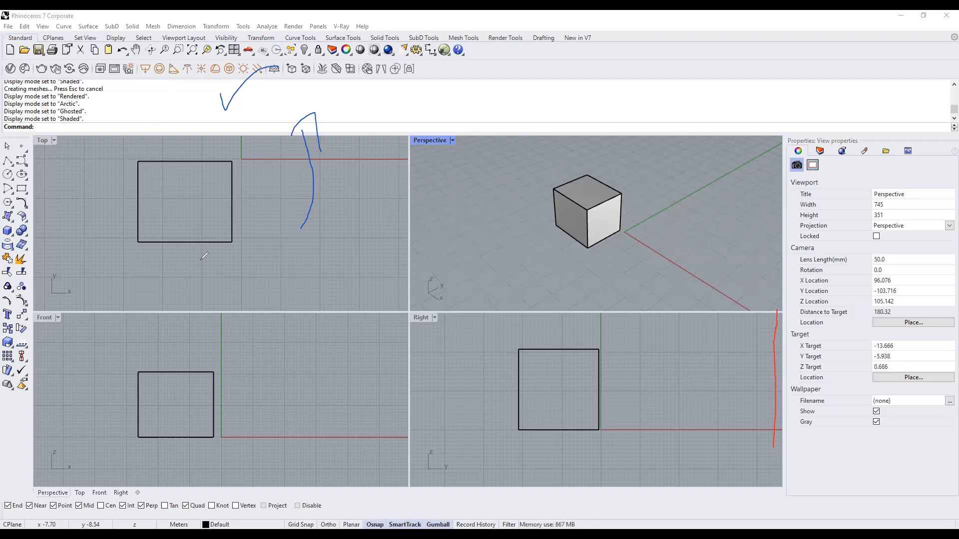
left_click_drag(183, 264, 37, 278)
left_click_drag(35, 264, 44, 298)
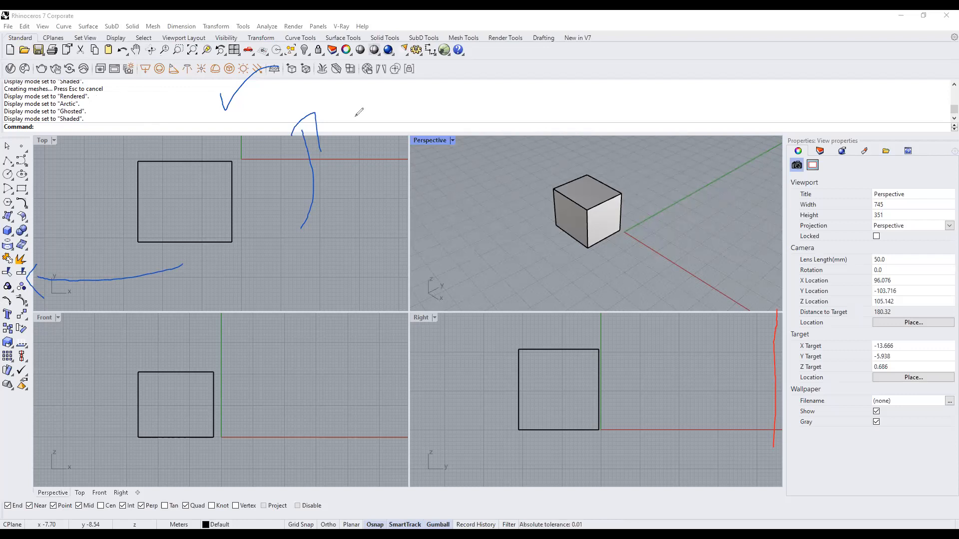
key("Delete")
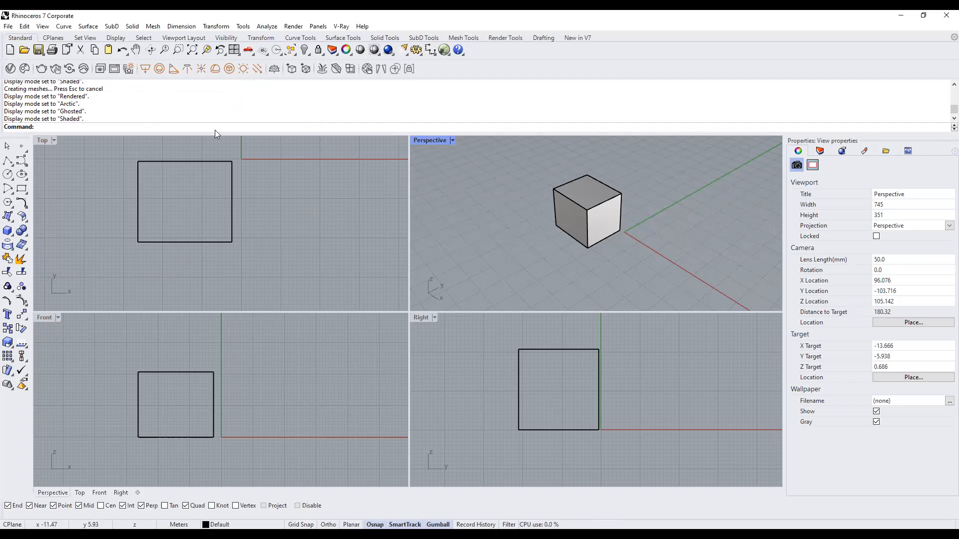
Draw a circle of radius 15 centred just right of the origin in the Top view.
type("Cir")
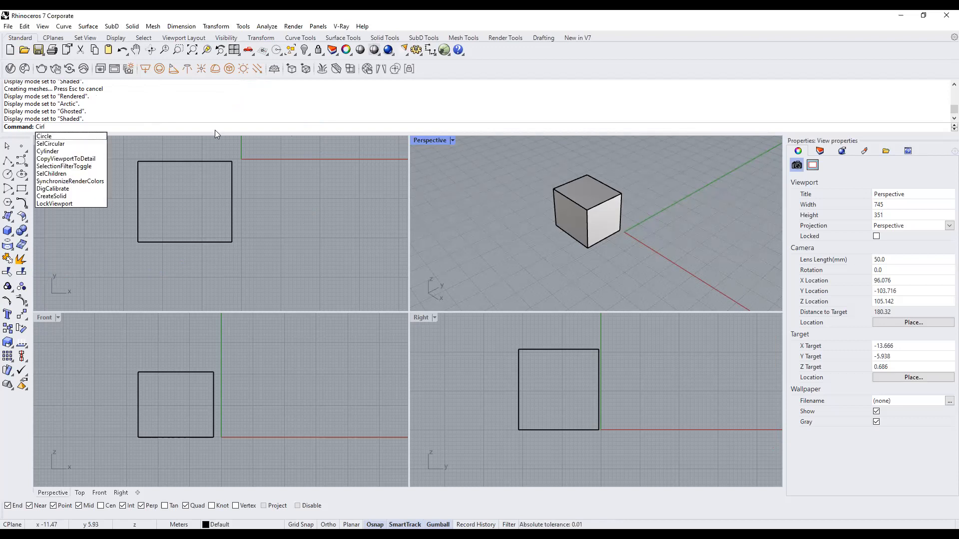
type("c")
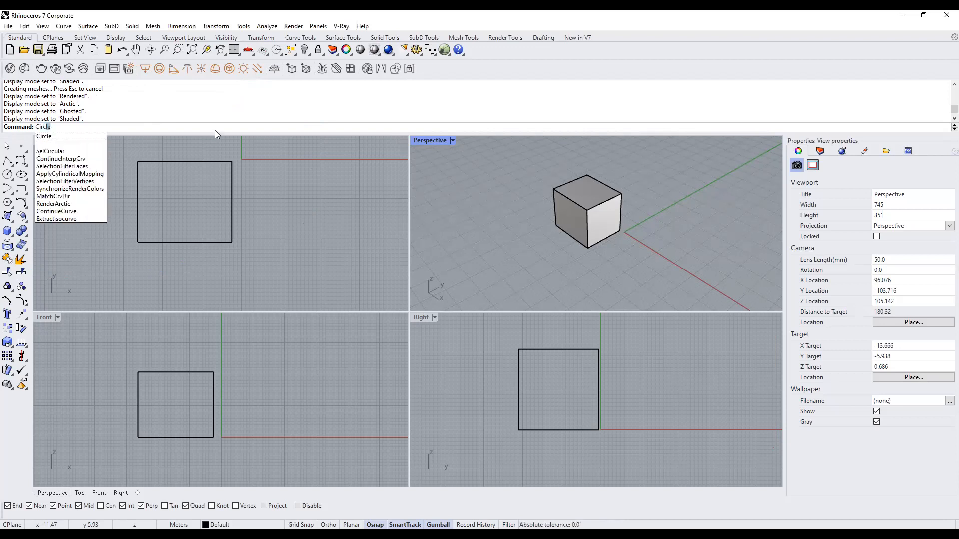
key("Escape")
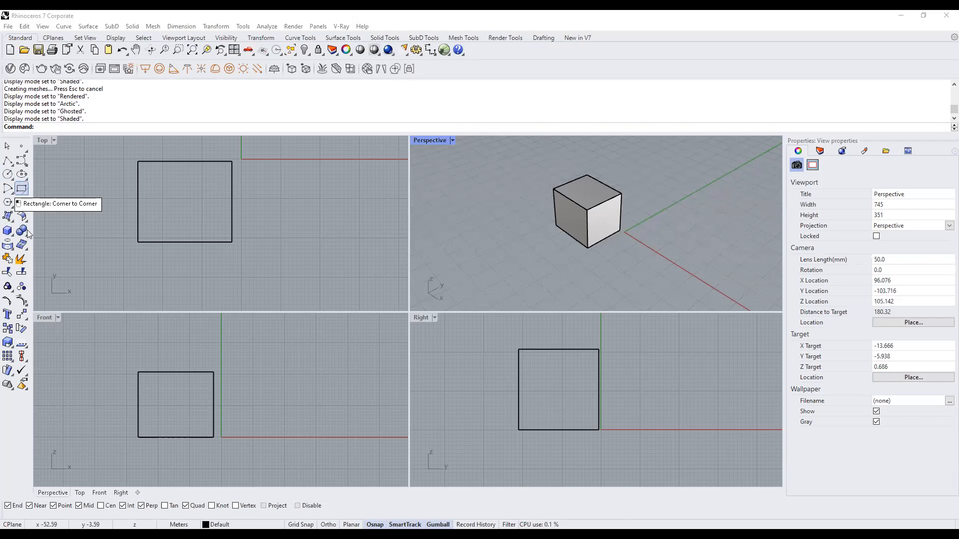
left_click(8, 175)
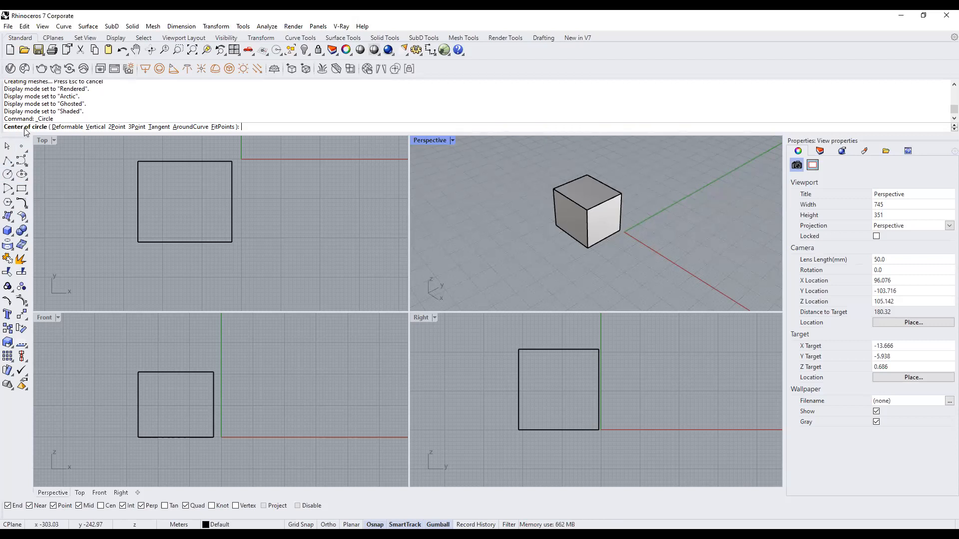
scroll(180, 239, "down", 5)
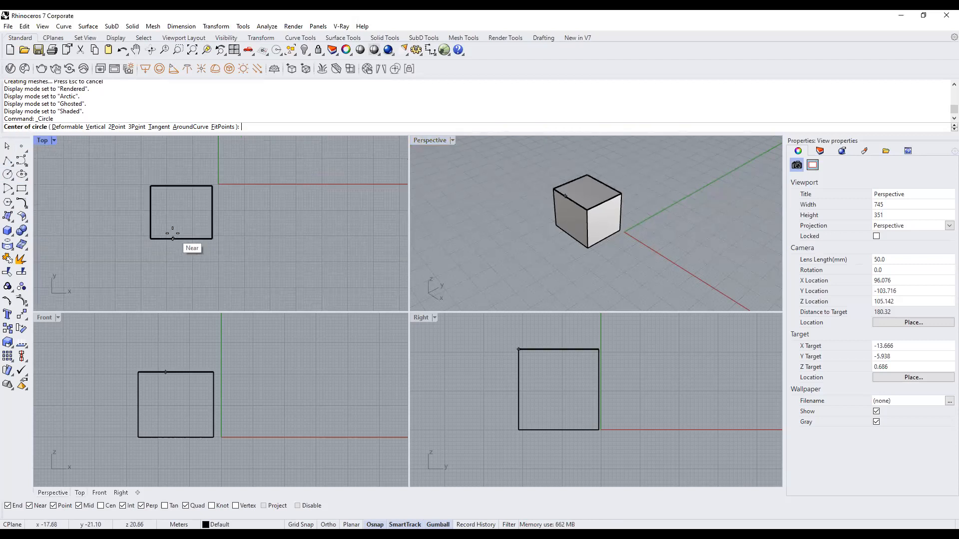
left_click(274, 200)
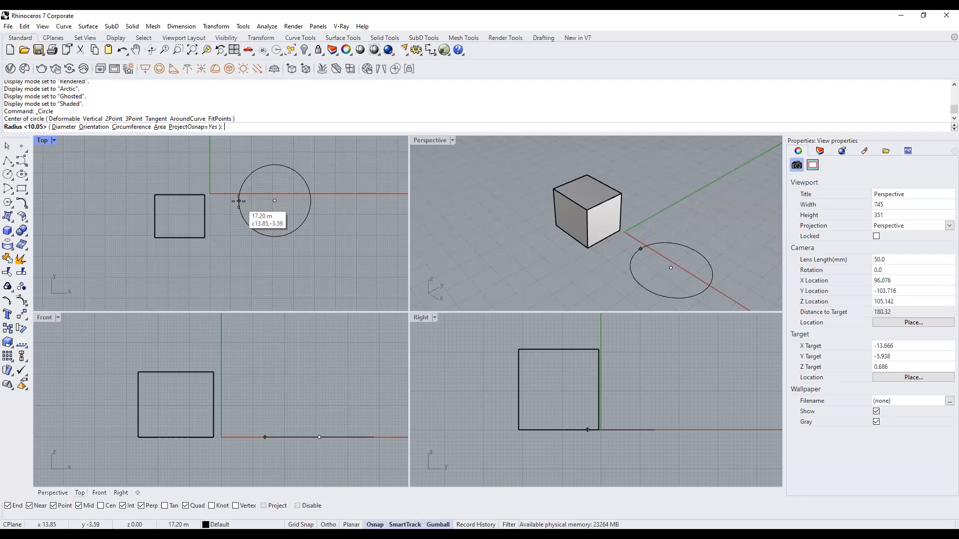
type("15")
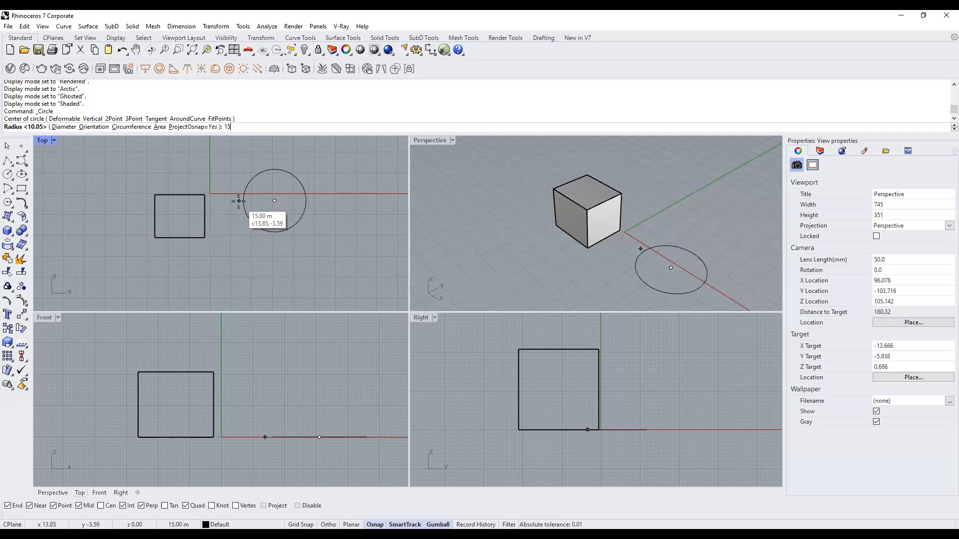
key("Return")
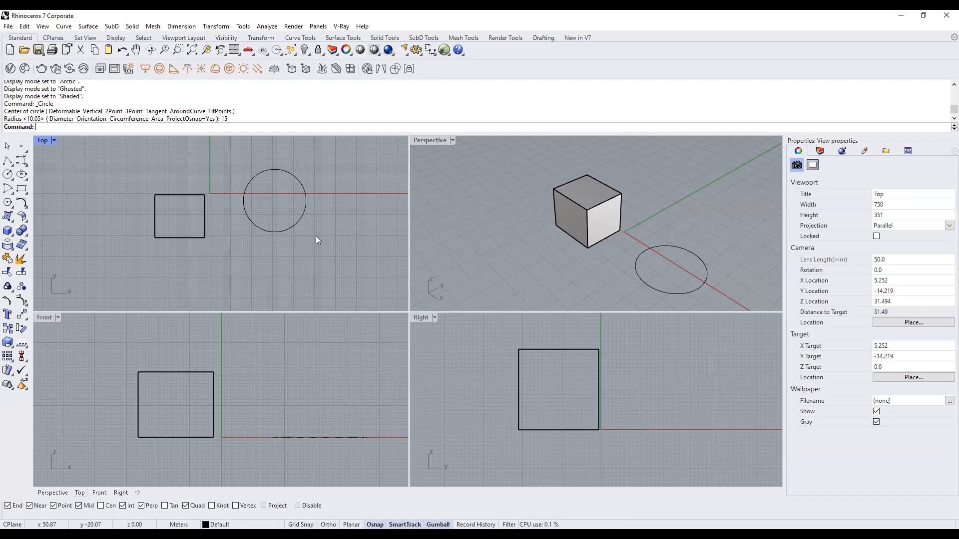
scroll(189, 236, "down", 4)
right_click_drag(316, 229, 259, 231)
scroll(154, 225, "up", 2)
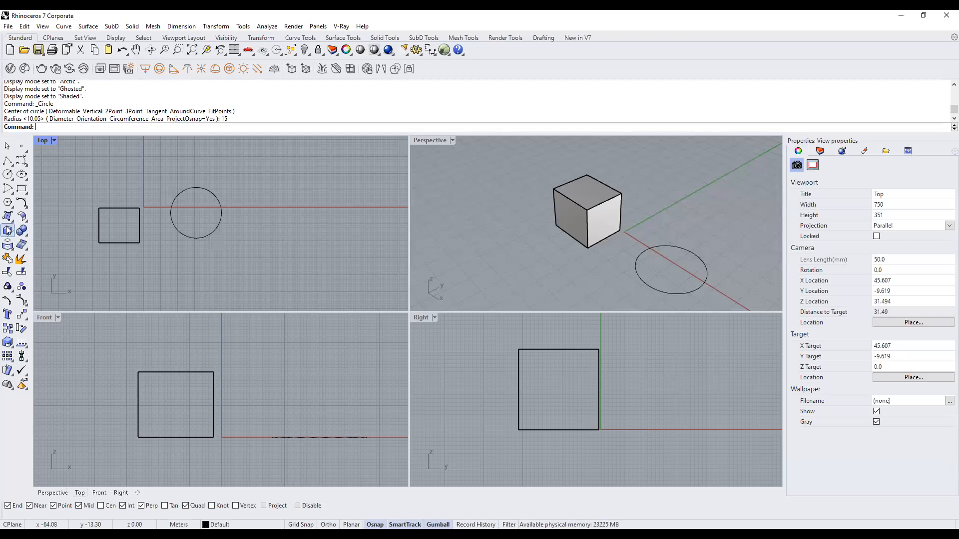
Start a Box beyond the circle and give its base a length of 25 and width of 15.
type("Box")
key("Return")
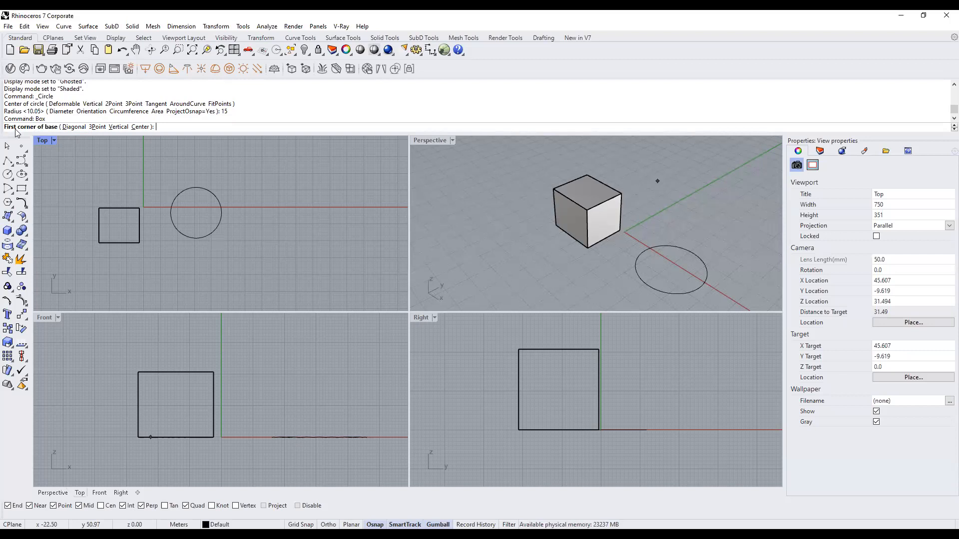
left_click(257, 180)
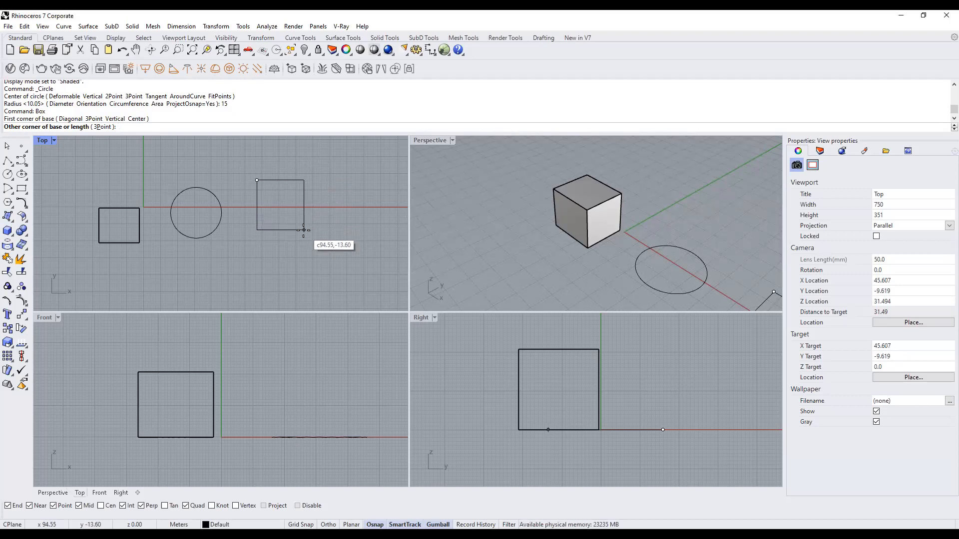
type("25")
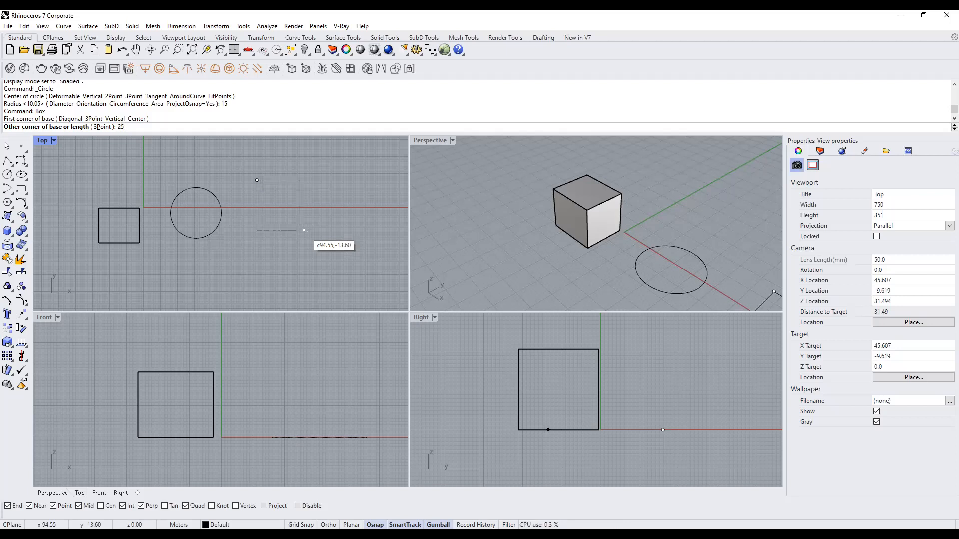
key("Return")
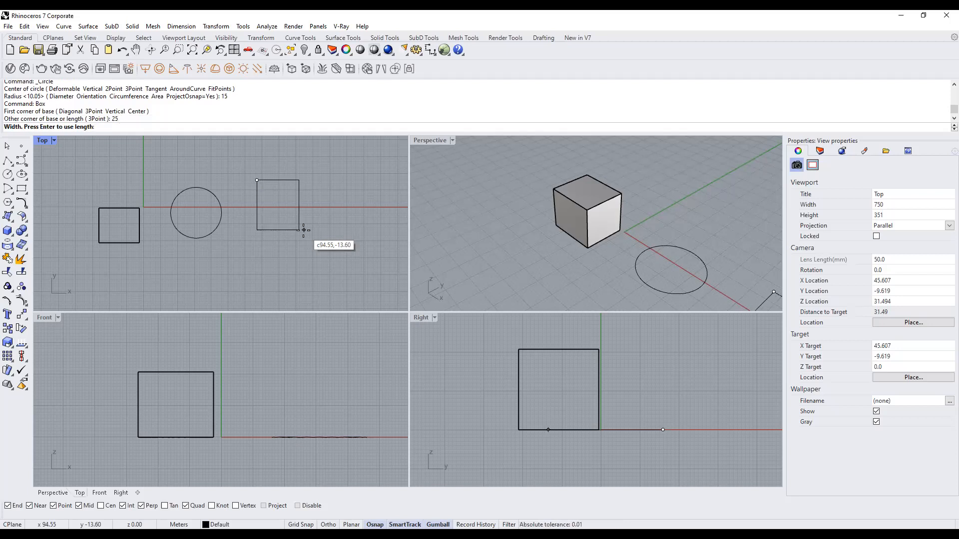
scroll(303, 230, "down", 2)
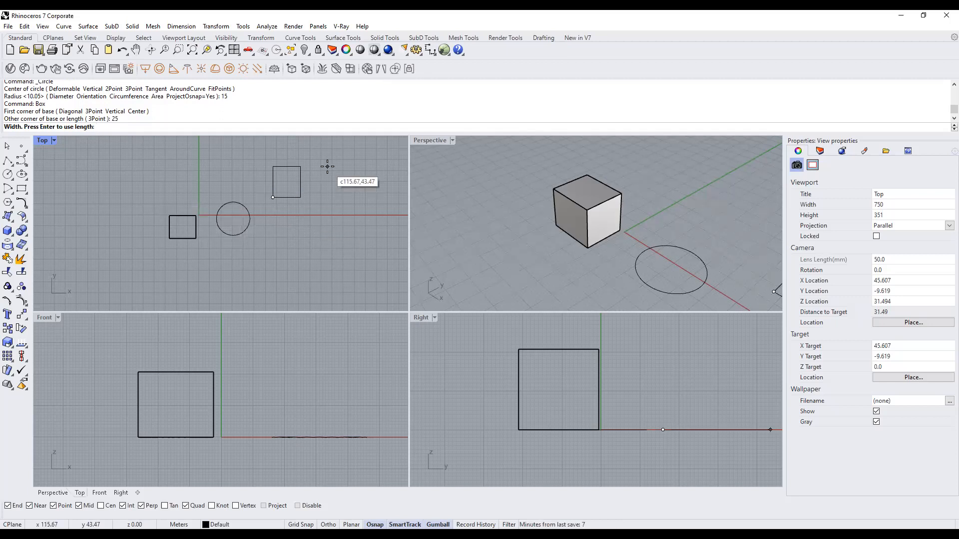
type("15")
key("Return")
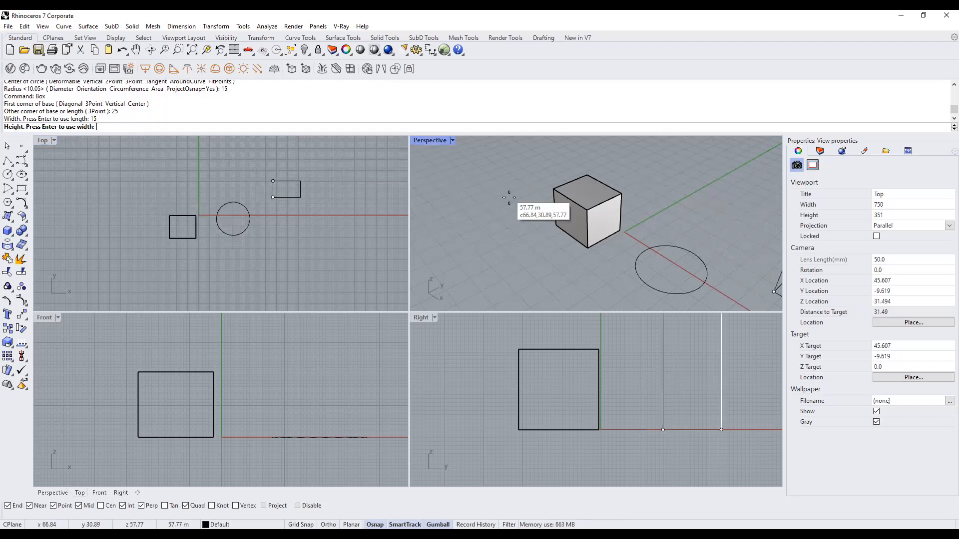
Finish the box with a height of 35 and orbit to inspect the tall box.
scroll(514, 220, "down", 3)
scroll(633, 243, "up", 2)
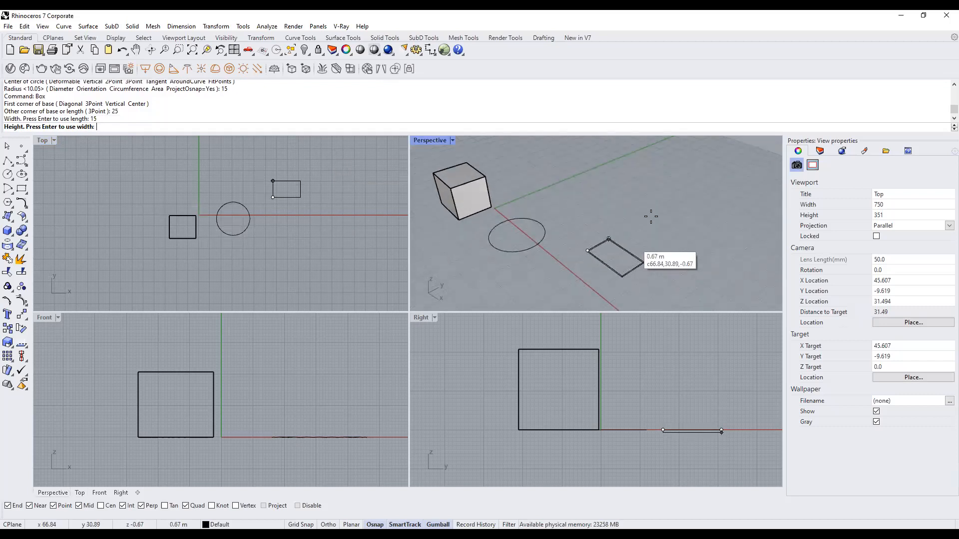
scroll(651, 216, "down", 1)
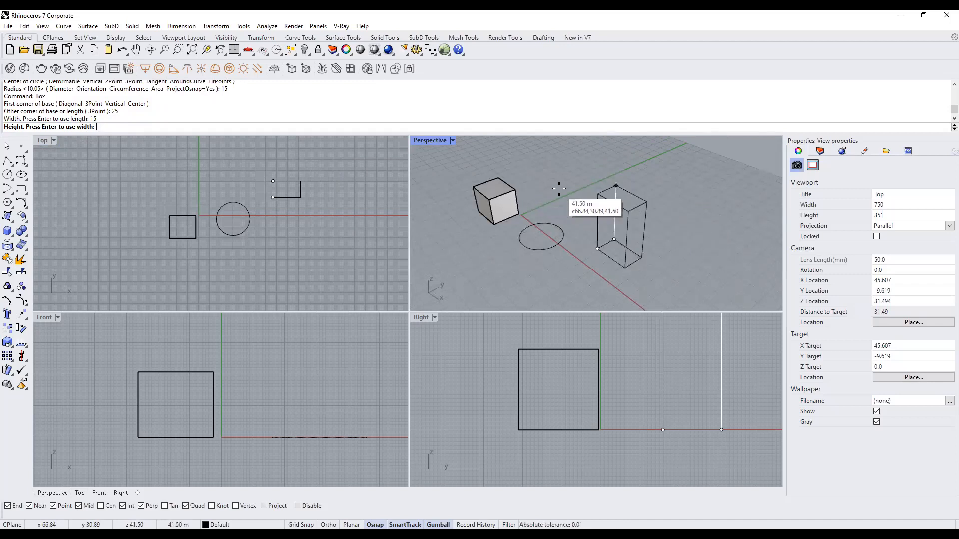
type("35")
key("Return")
right_click_drag(581, 292, 552, 246)
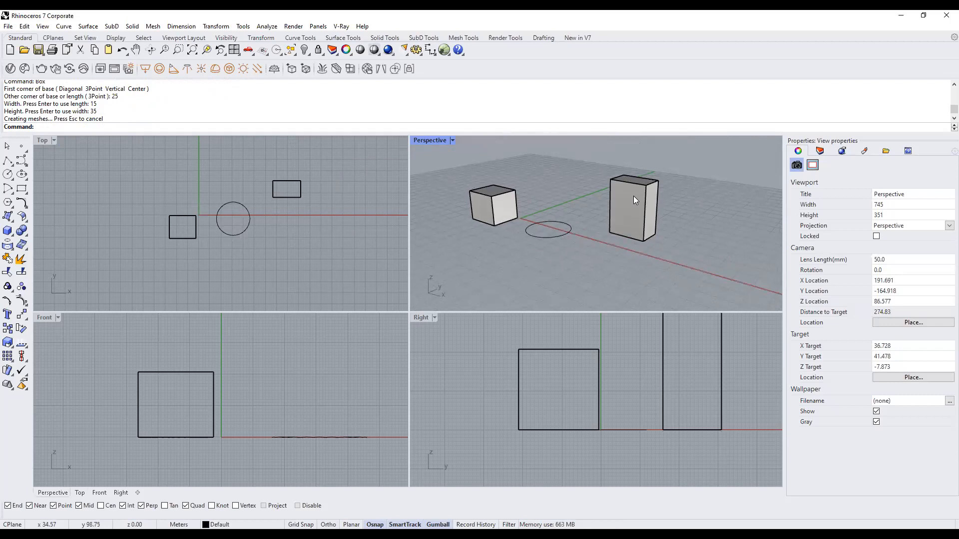
left_click(633, 196)
left_click(711, 205)
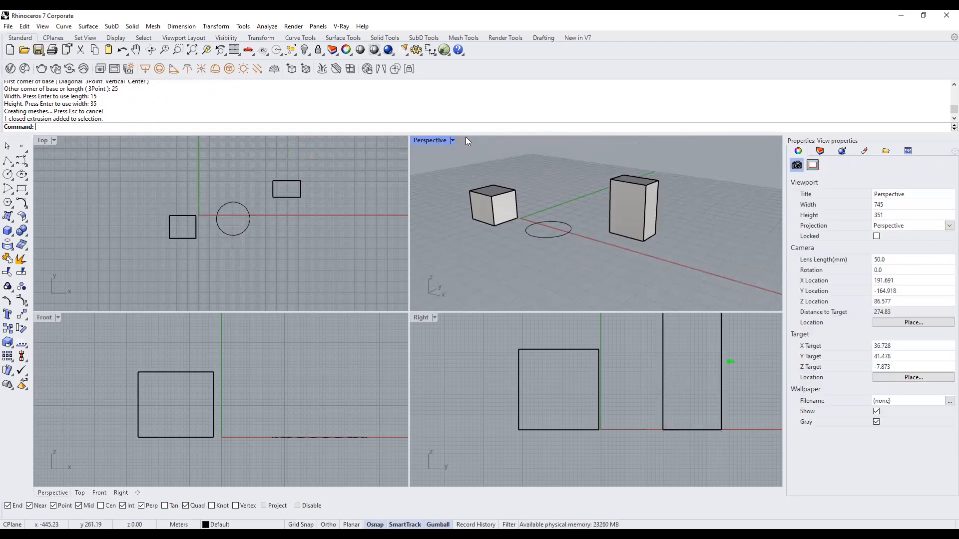
Maximize Perspective, frame the scene, and crossing-window select the circle and both boxes.
double_click(433, 141)
scroll(349, 321, "down", 3)
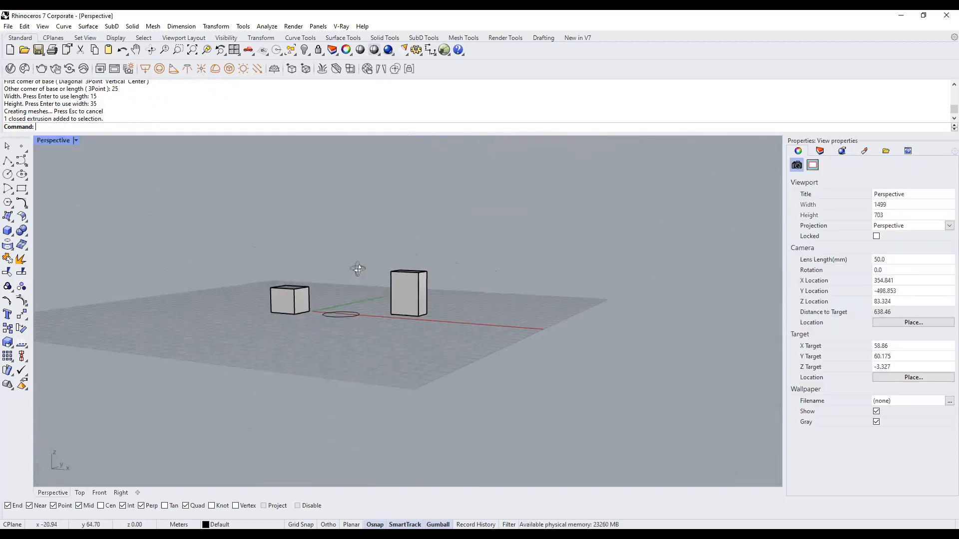
right_click_drag(327, 287, 358, 306, "shift")
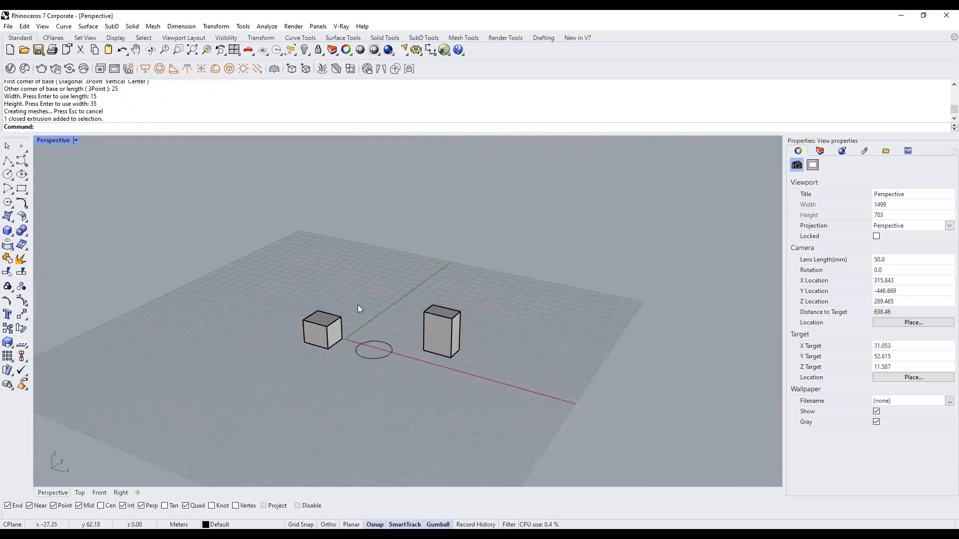
scroll(358, 305, "up", 4)
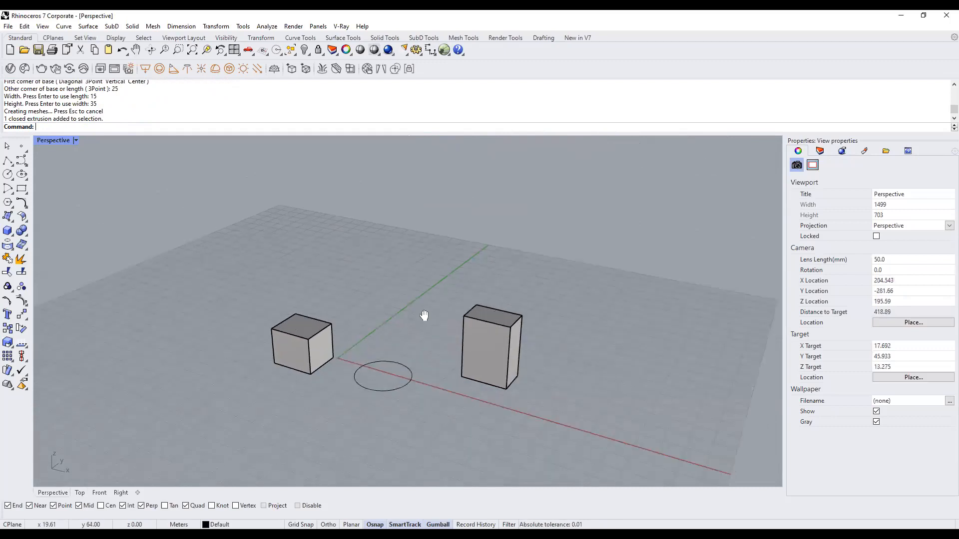
scroll(426, 317, "up", 1)
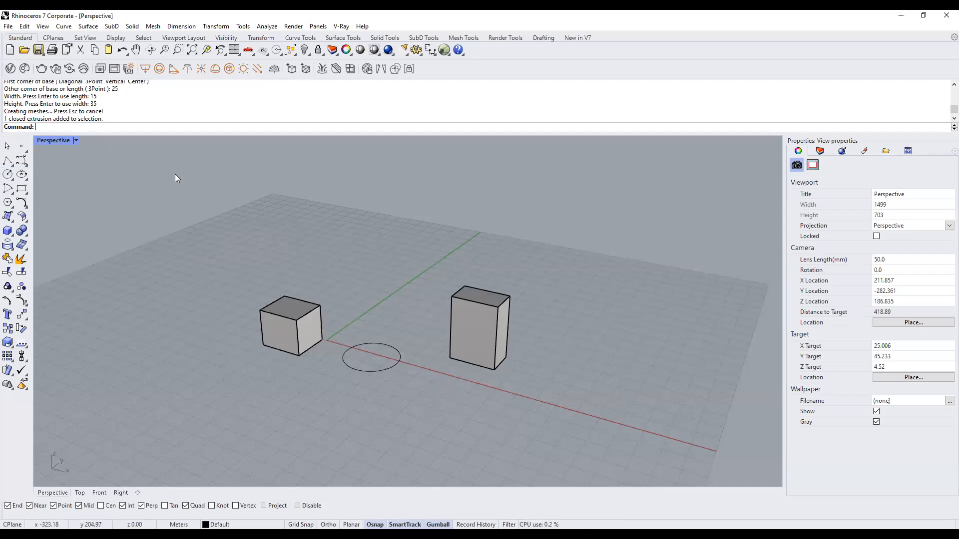
right_click_drag(298, 297, 297, 271, "shift")
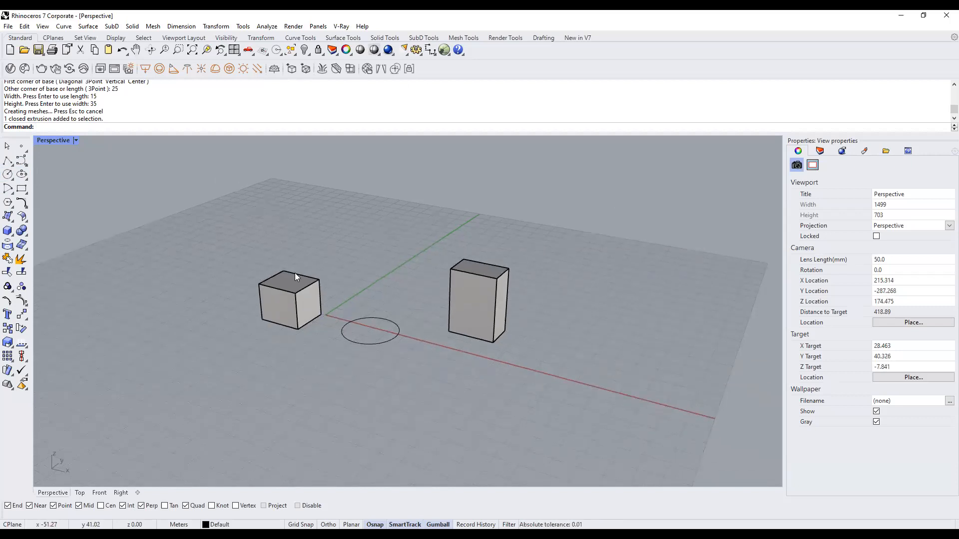
right_click_drag(413, 340, 412, 334)
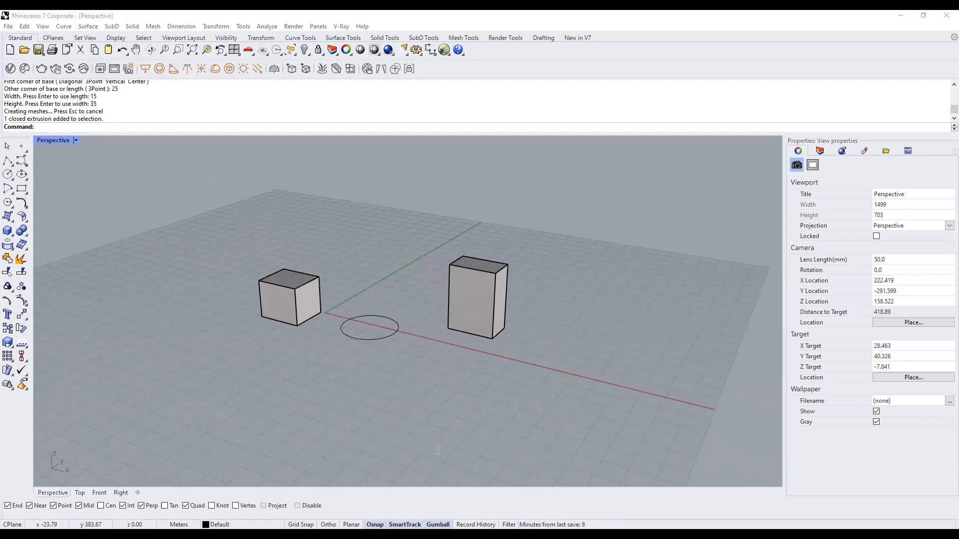
left_click(623, 250)
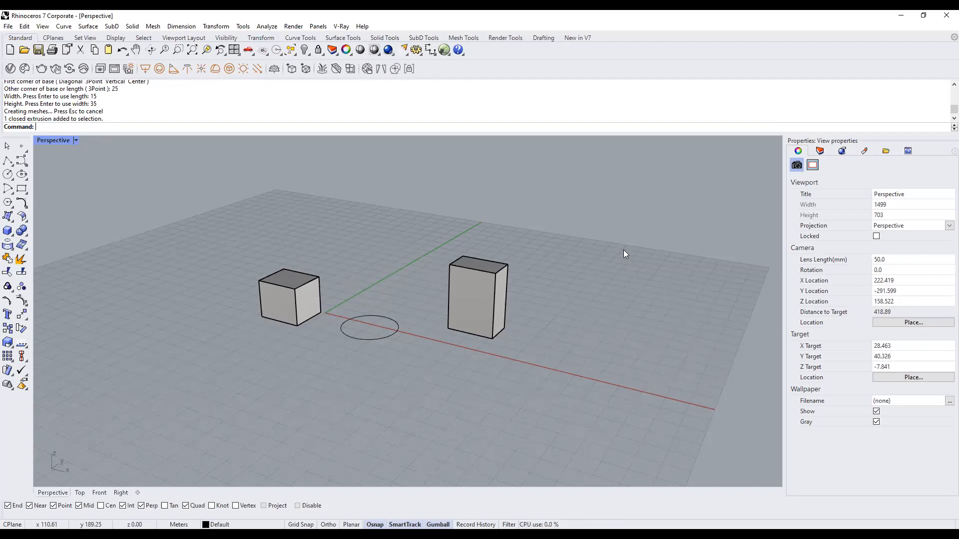
scroll(423, 364, "down", 4)
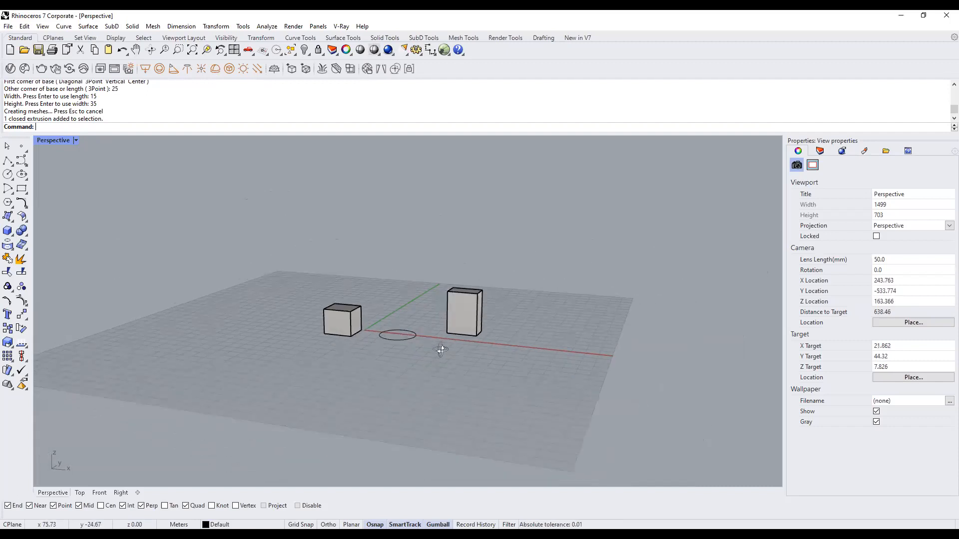
left_click_drag(537, 353, 166, 225)
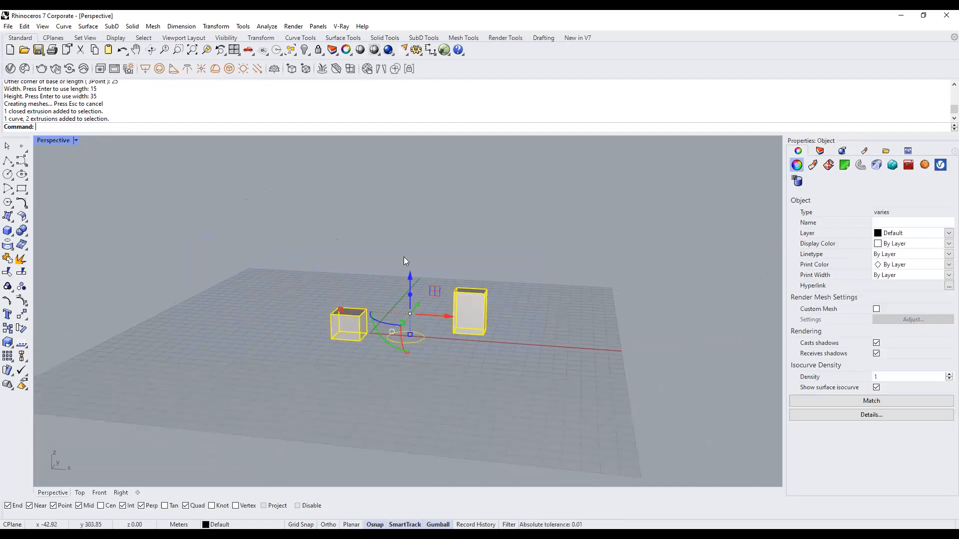
Delete the circle and both boxes, then maximize the Top view from the four-view layout.
key("Delete")
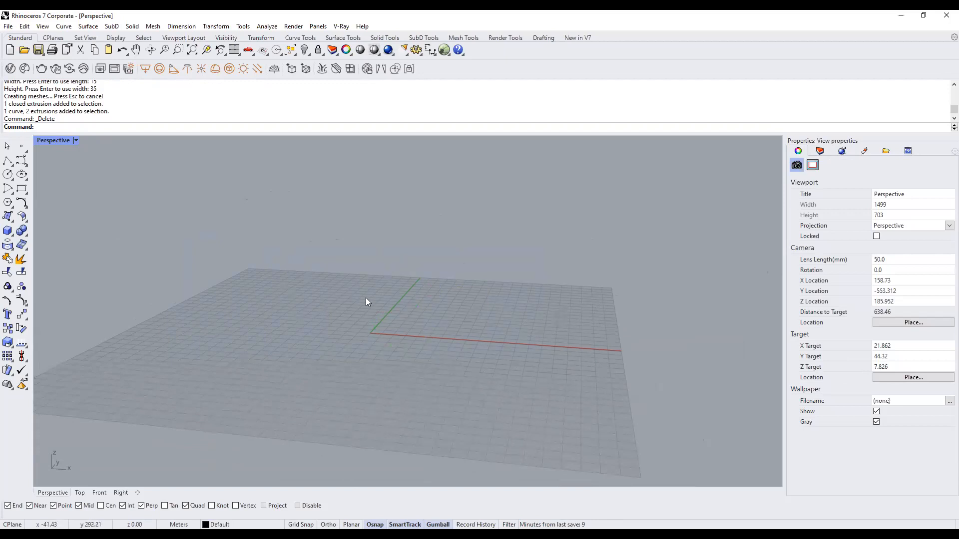
double_click(46, 141)
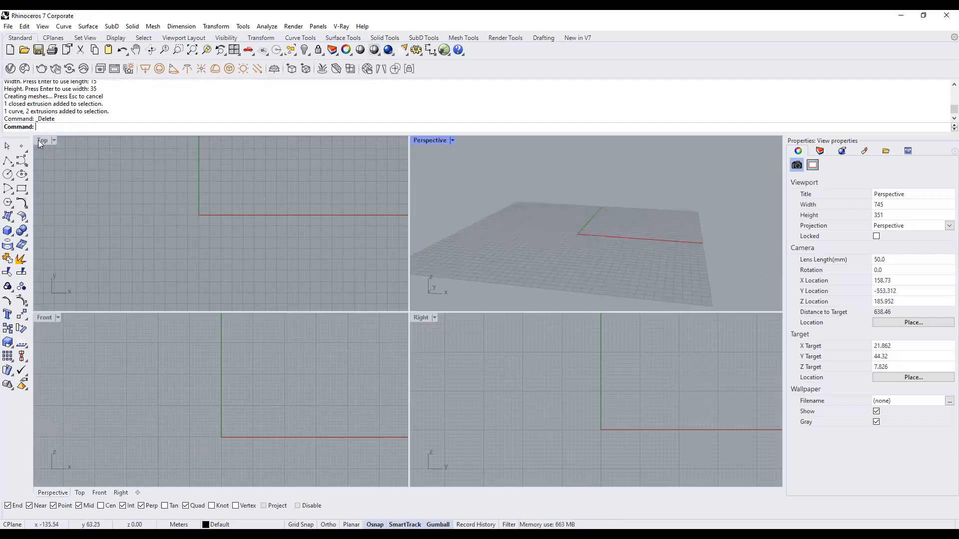
double_click(42, 141)
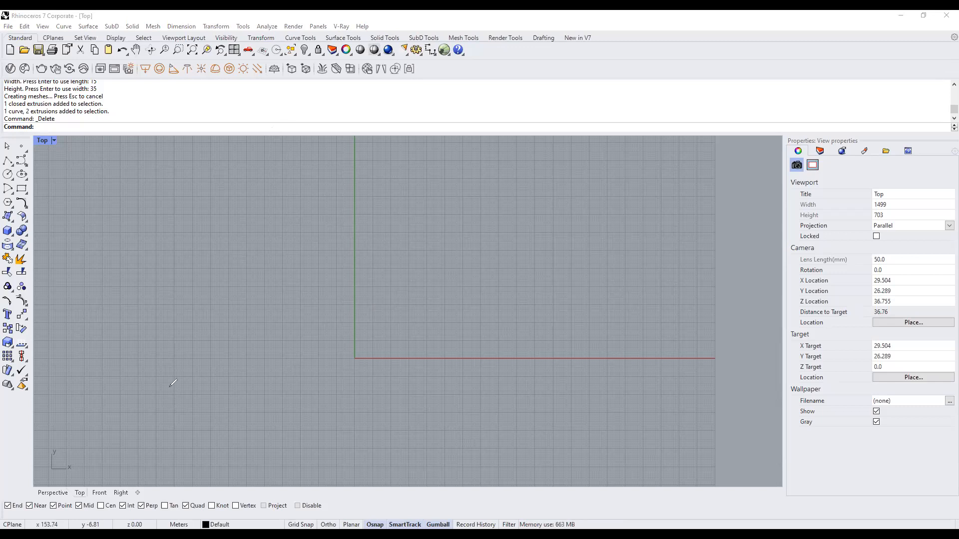
Keep the model units at Meters with the Units command, then start a rectangle in Top view.
mouse_move(199, 342)
left_mouse_down()
mouse_move(186, 476)
mouse_move(224, 488)
left_mouse_up()
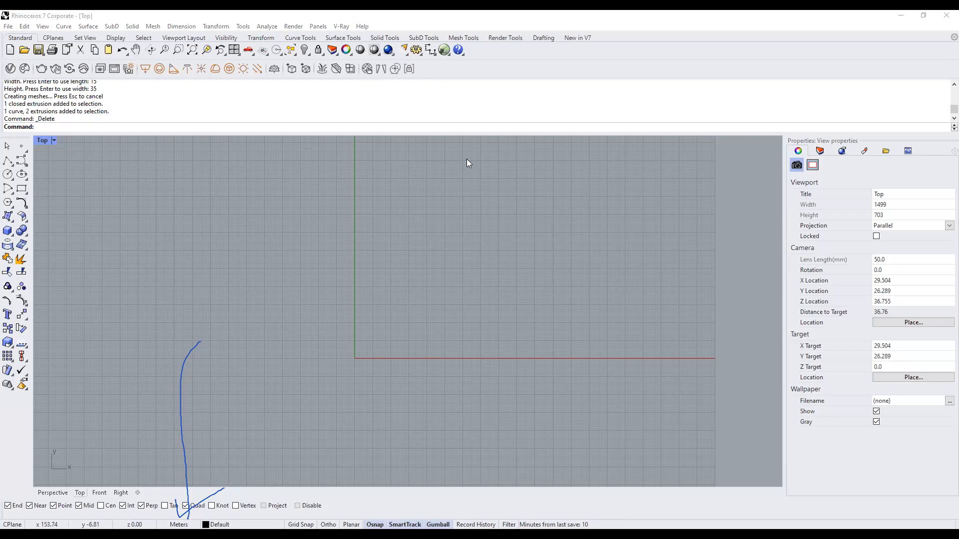
type("Un")
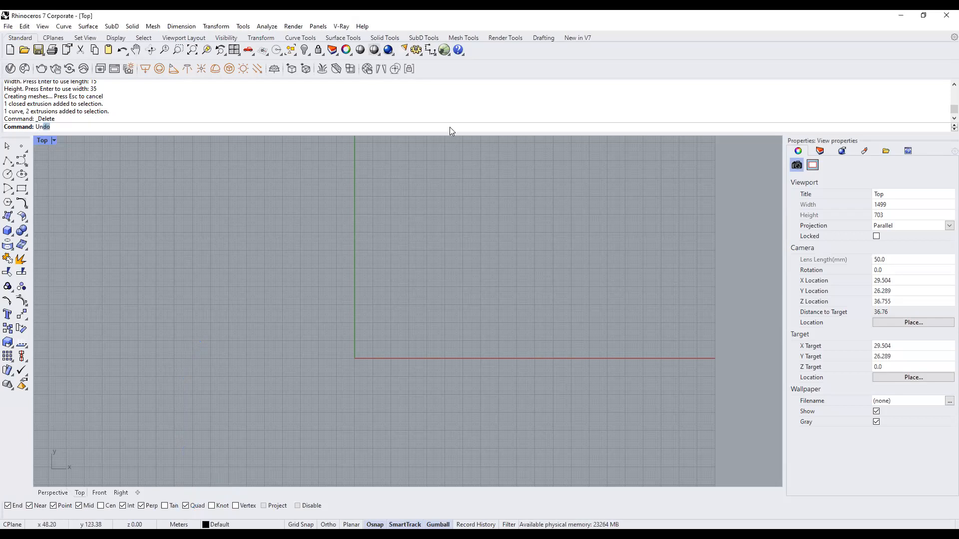
type("its")
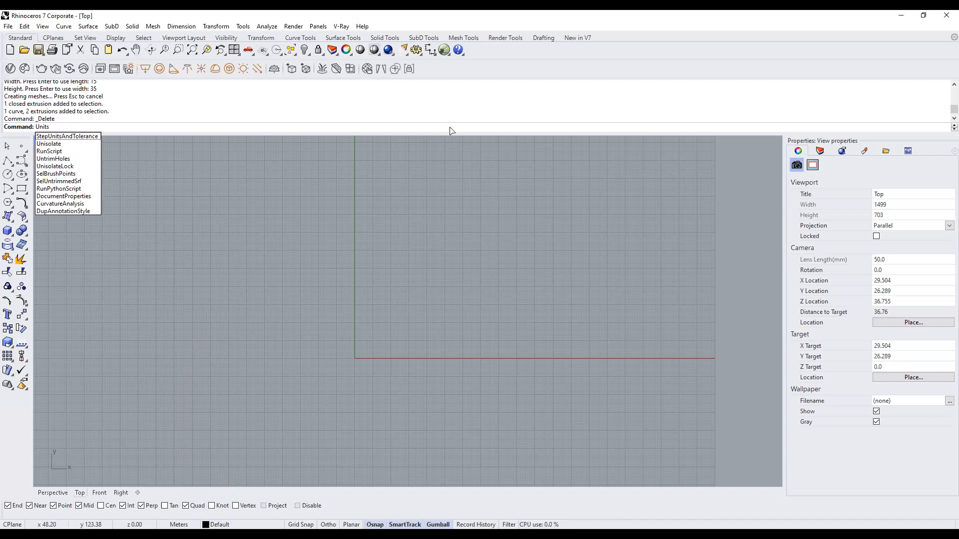
key("Return")
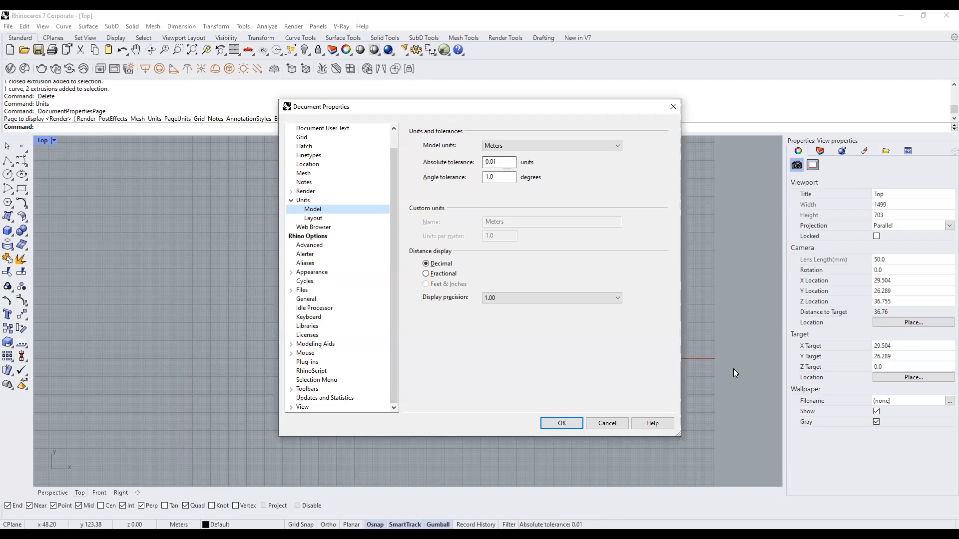
left_click(595, 147)
left_click(594, 145)
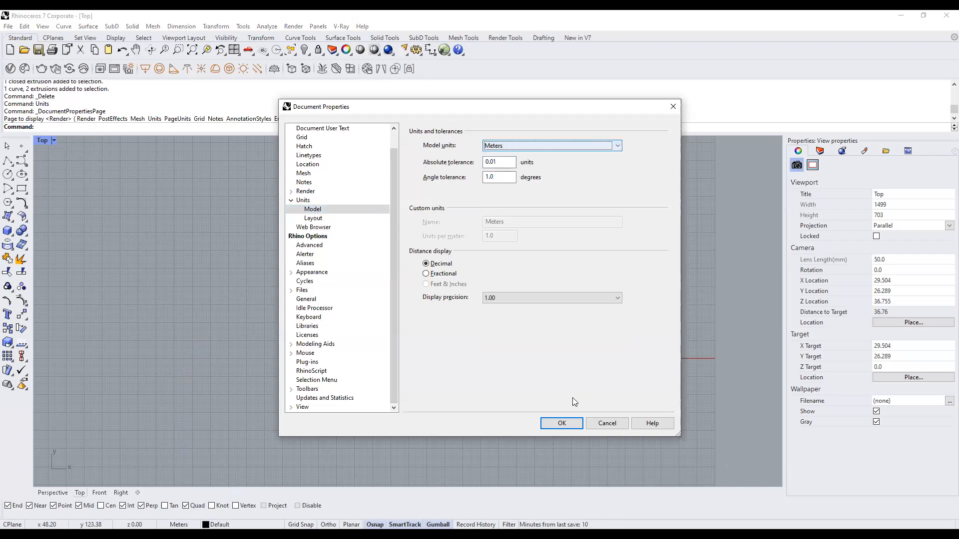
left_click(561, 423)
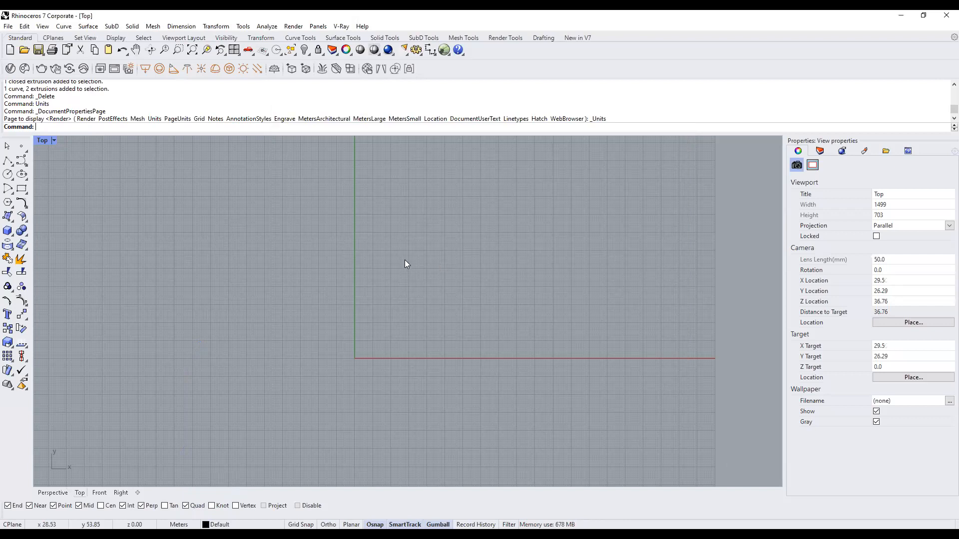
left_click(21, 189)
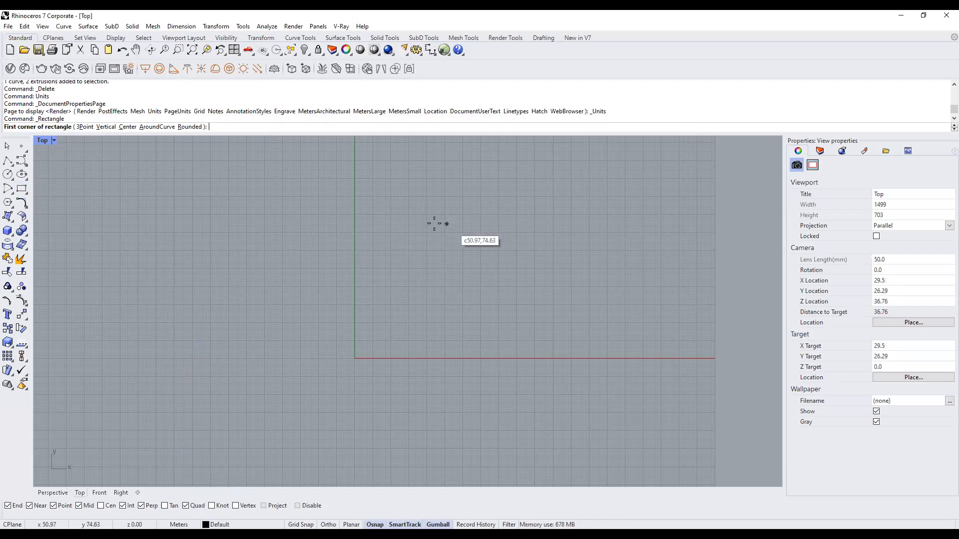
left_click(389, 219)
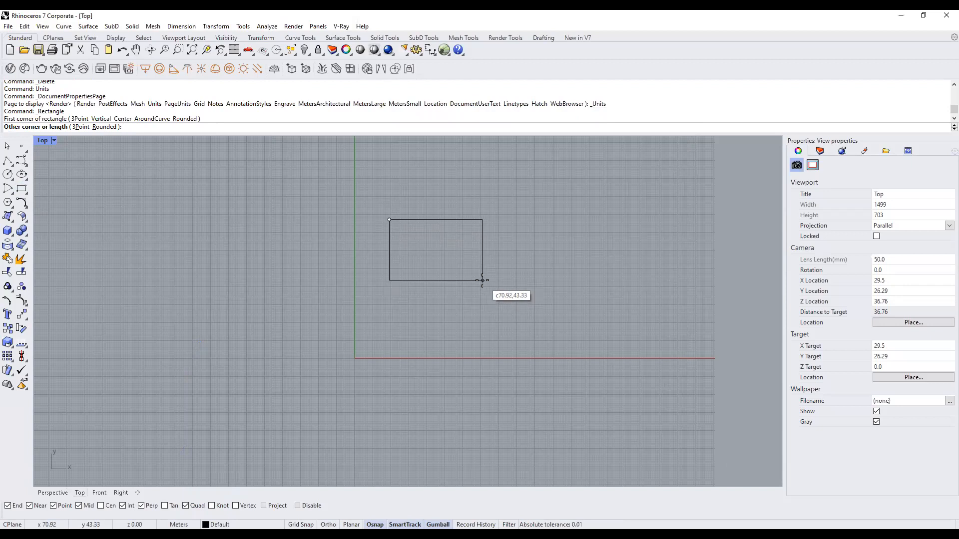
key("Escape")
type("DocumentProperties")
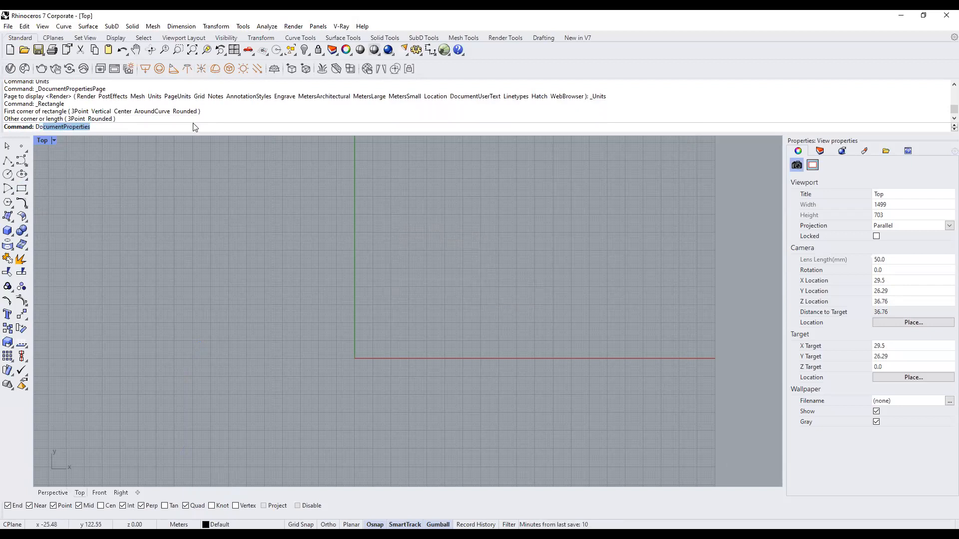
key("Return")
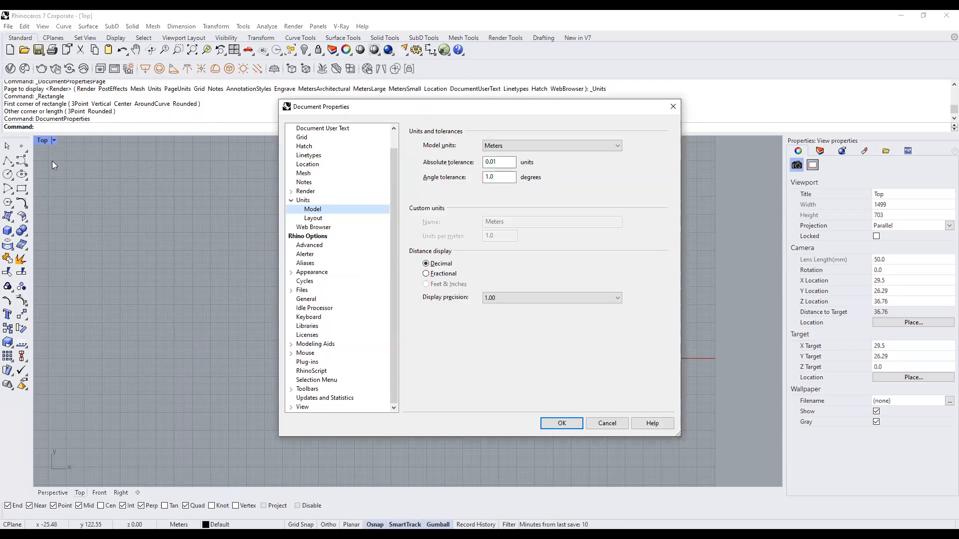
left_click(671, 106)
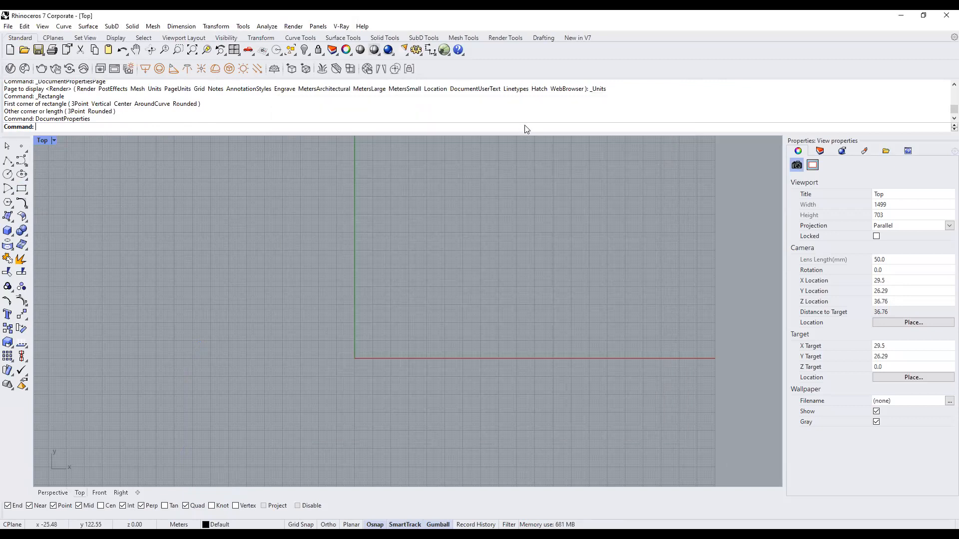
type("DocumentProperties")
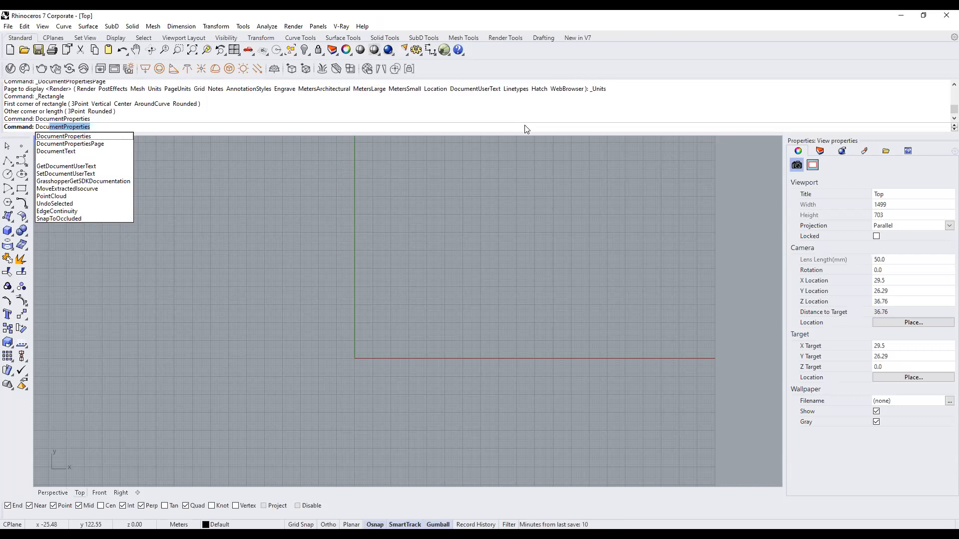
key("Return")
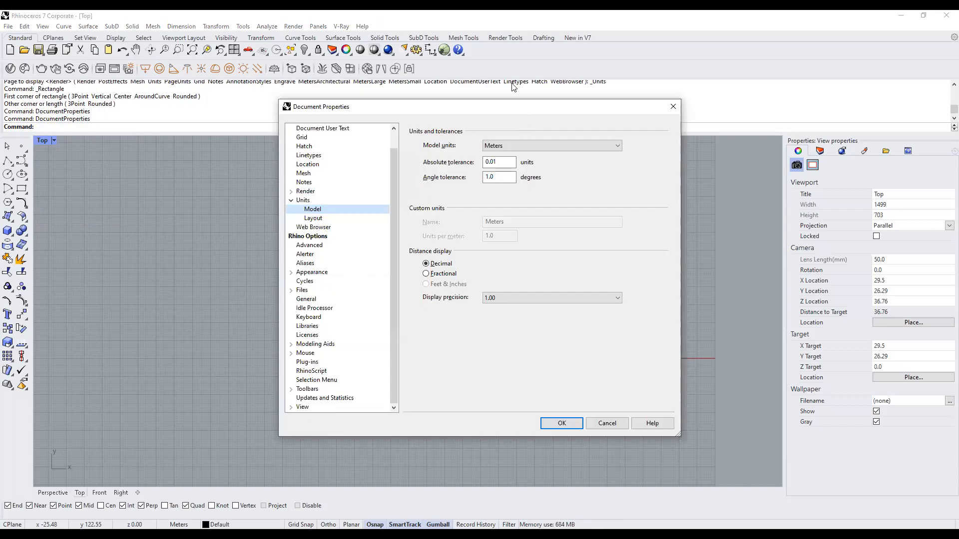
left_click(291, 353)
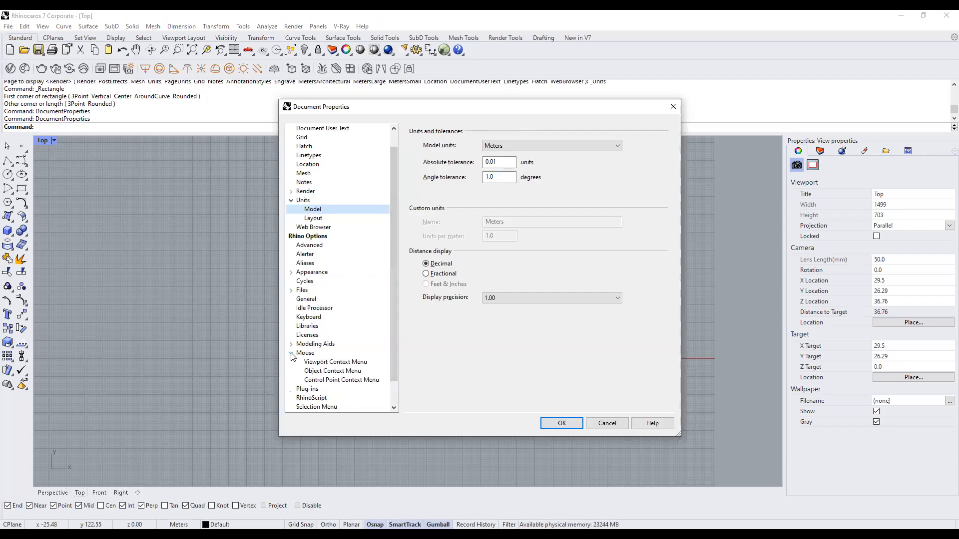
left_click(302, 356)
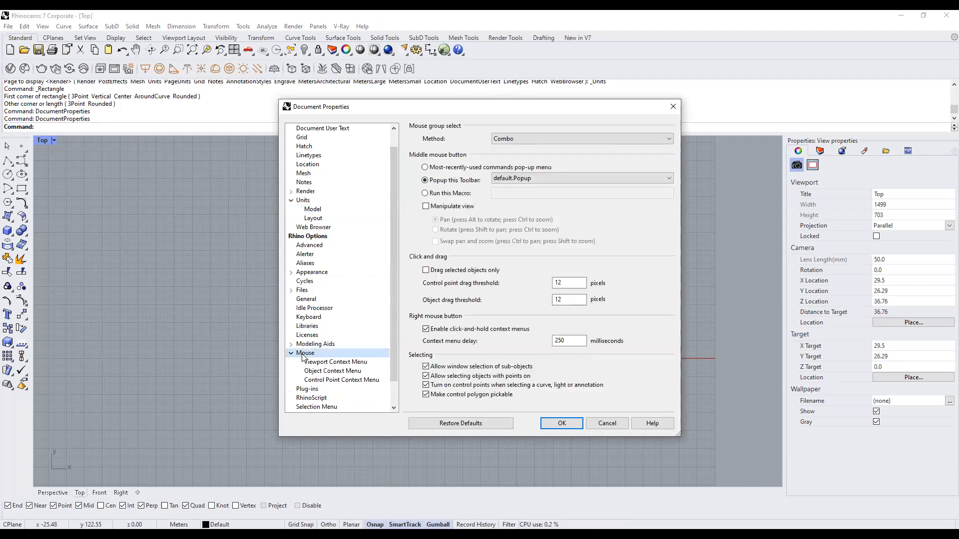
left_click(291, 344)
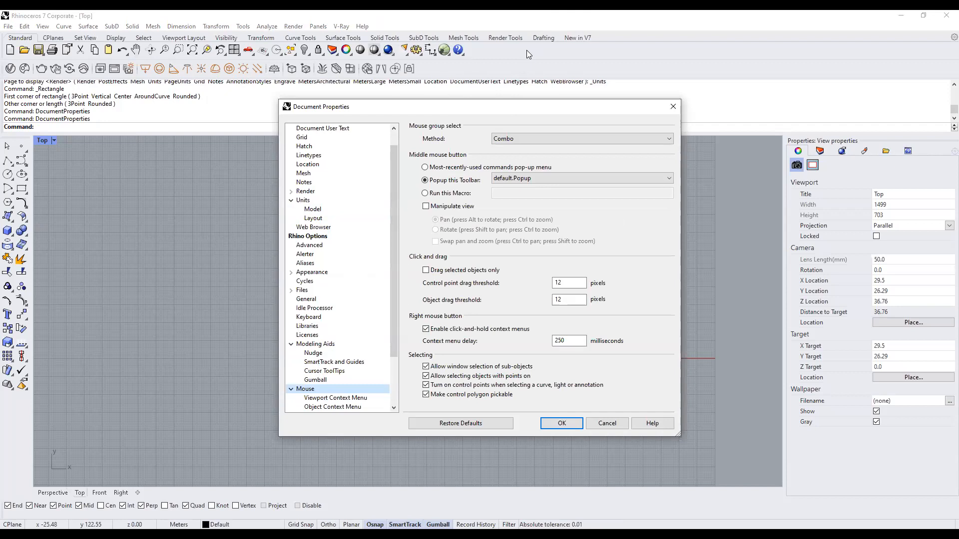
left_click(323, 354)
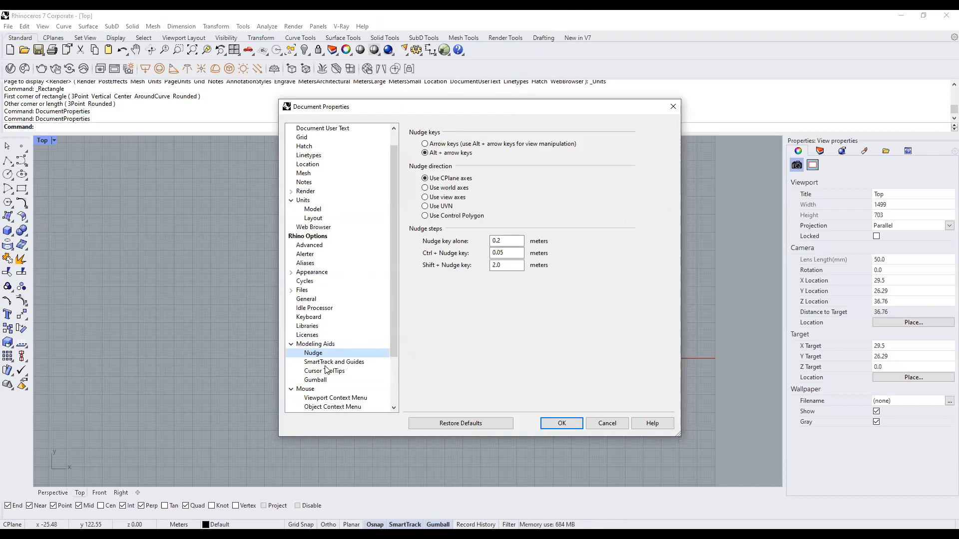
left_click(323, 363)
left_click(325, 371)
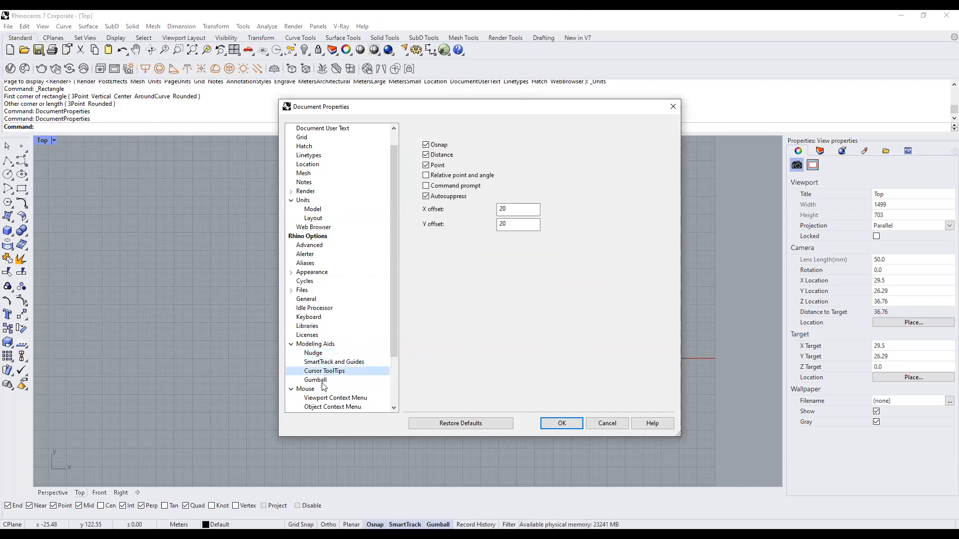
left_click(292, 345)
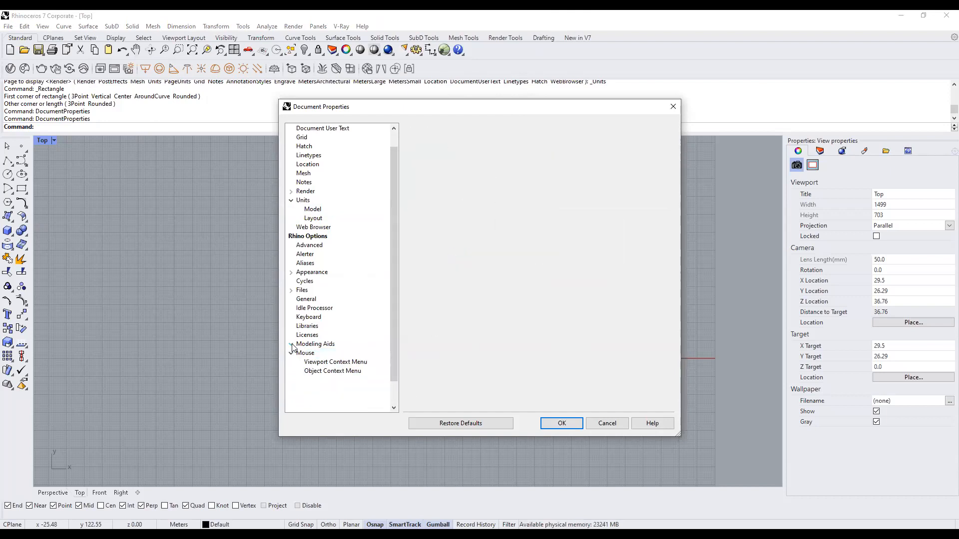
left_click(292, 345)
left_click(326, 371)
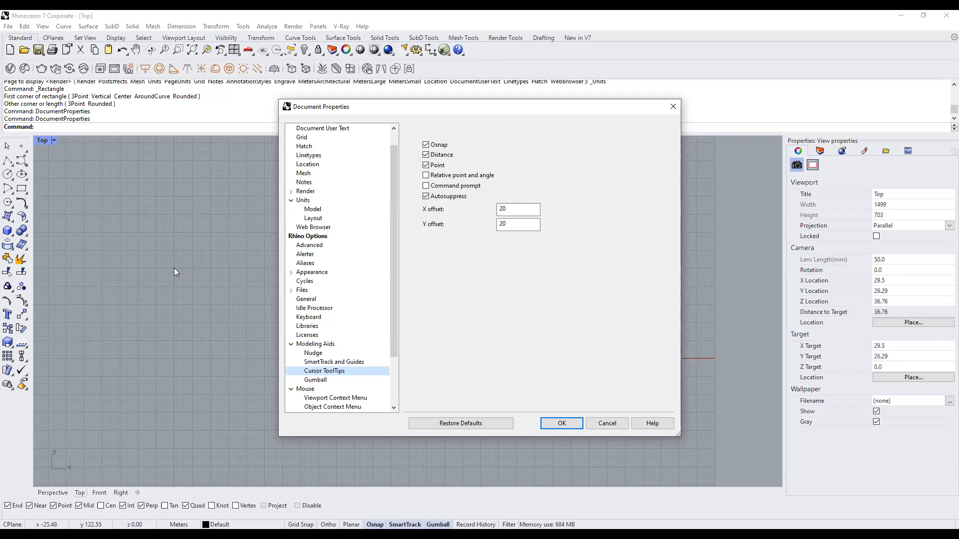
left_click(672, 106)
type("DocumentProperties")
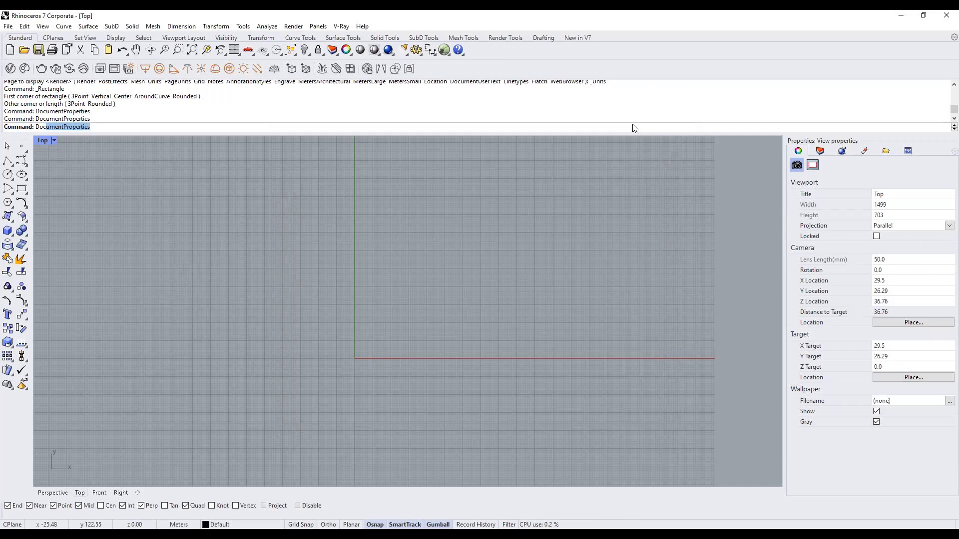
key("Return")
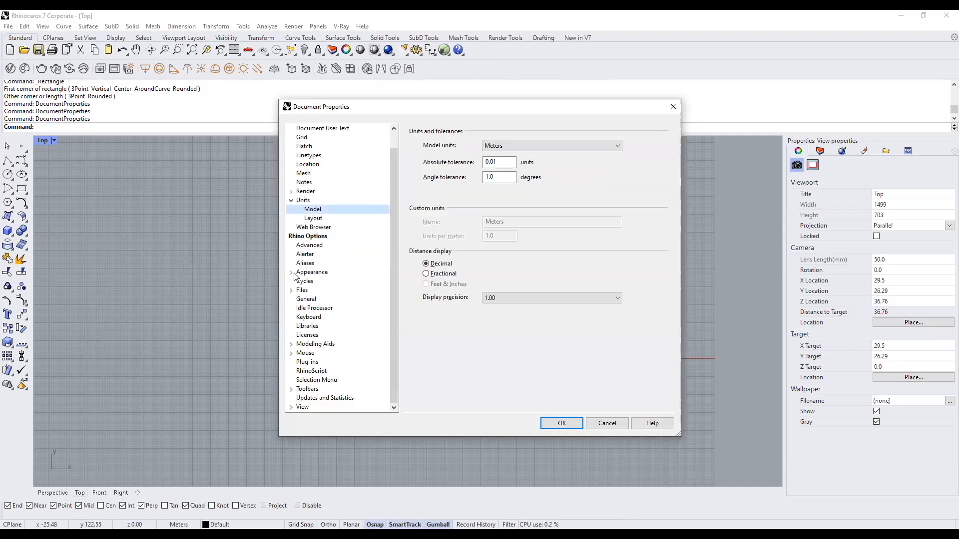
left_click(292, 344)
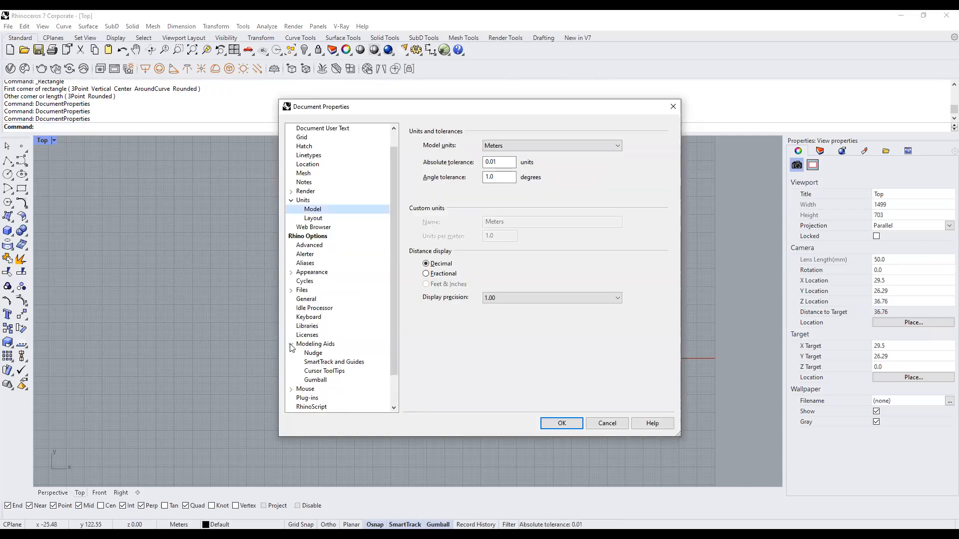
left_click(323, 372)
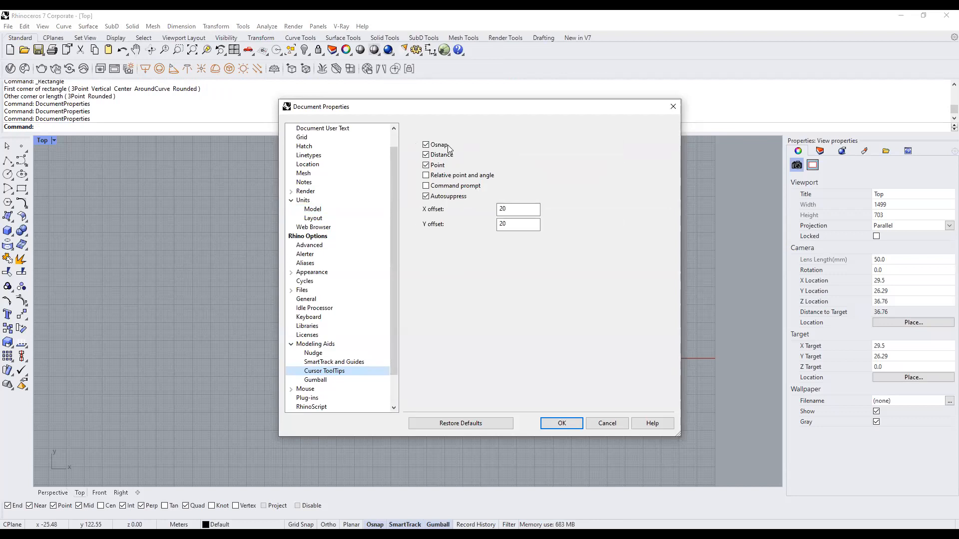
left_click(673, 107)
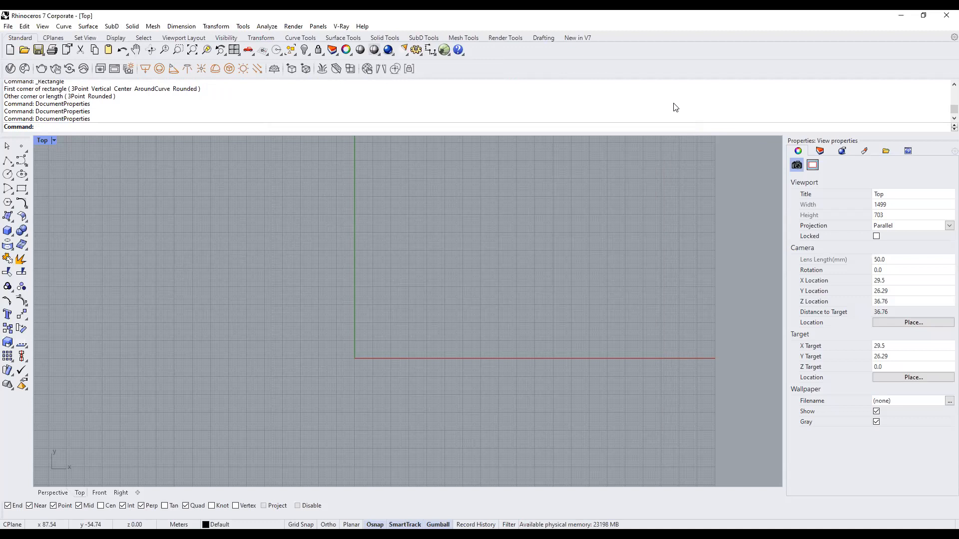
scroll(411, 258, "up", 5)
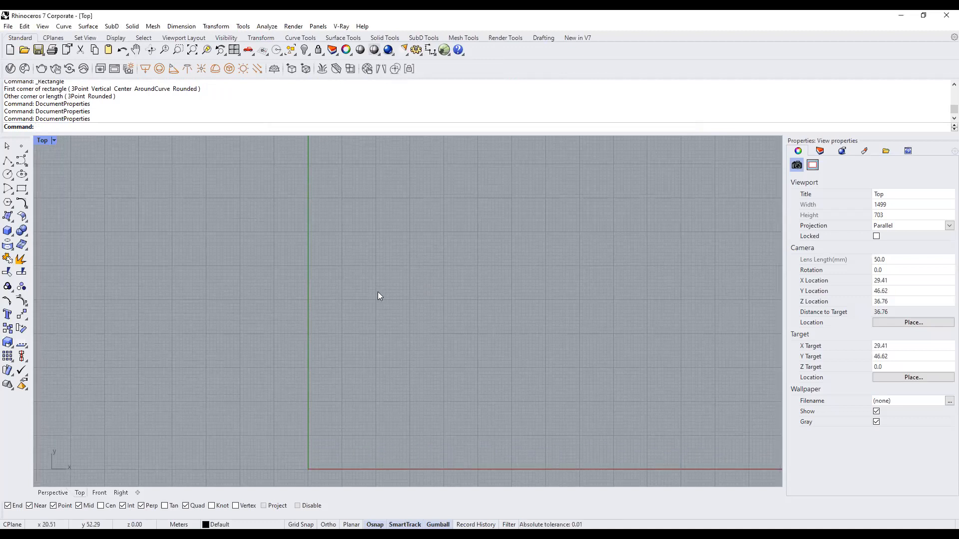
mouse_move(358, 306)
left_mouse_down()
mouse_move(458, 310)
mouse_move(460, 233)
left_mouse_up()
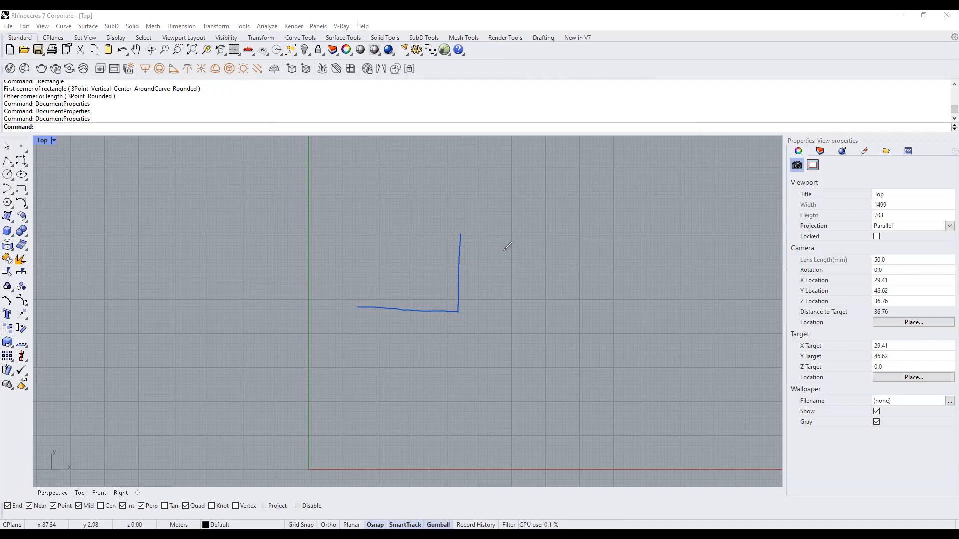
left_click_drag(504, 246, 507, 285)
left_click_drag(511, 245, 521, 294)
mouse_move(504, 242)
left_mouse_down()
mouse_move(509, 248)
mouse_move(519, 222)
left_mouse_up()
left_click_drag(525, 207, 528, 224)
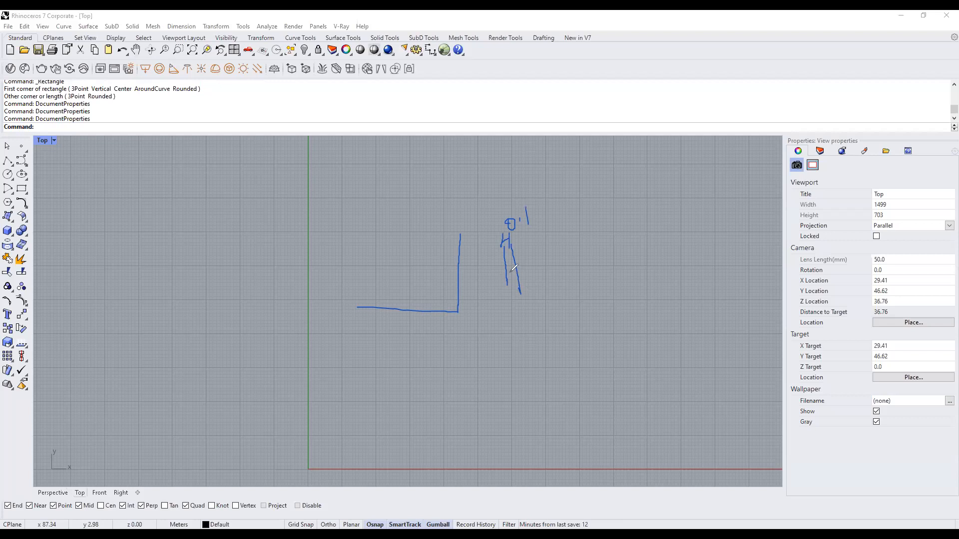
left_click_drag(491, 274, 570, 284)
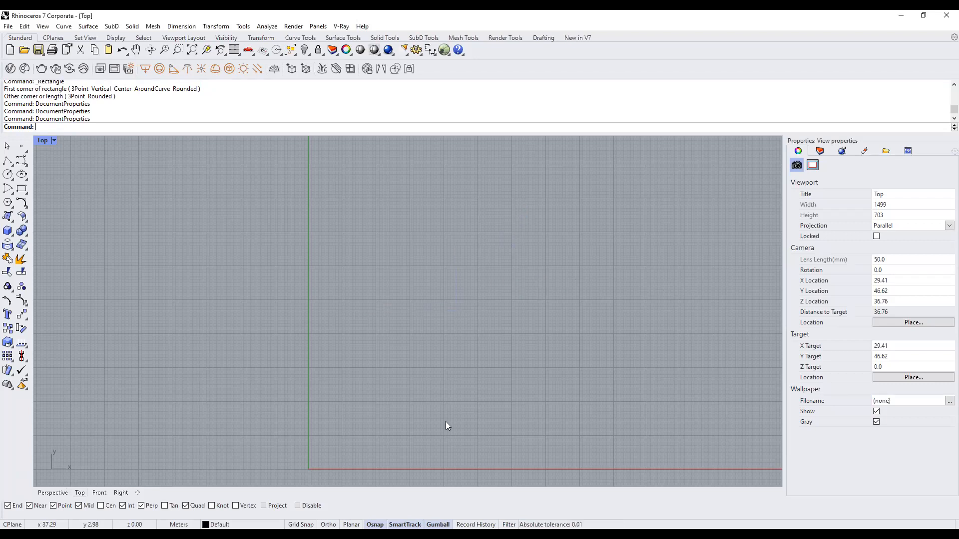
scroll(446, 422, "down", 8)
right_click_drag(467, 382, 435, 295)
scroll(339, 336, "up", 6)
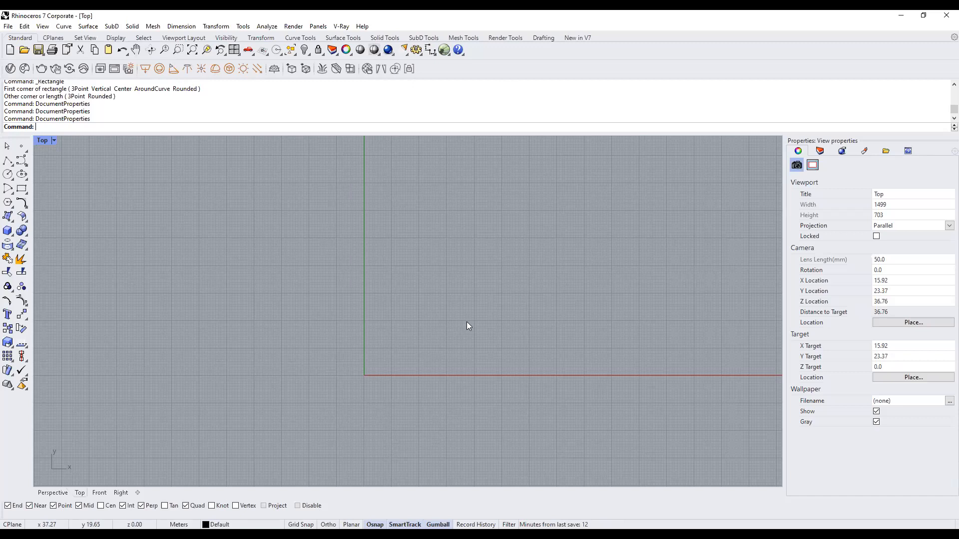
Draw a trial line in the Top view, delete it, and switch SmartTrack off.
type("Line")
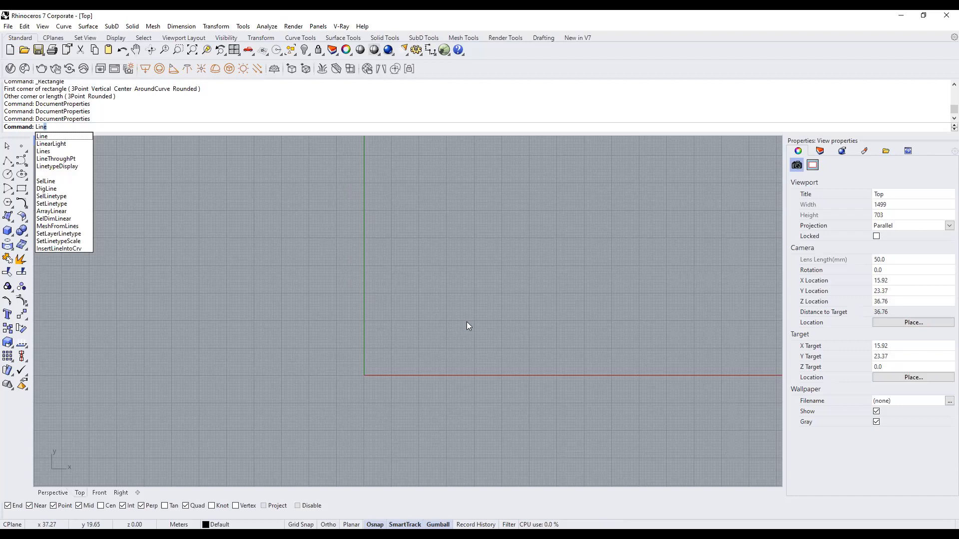
key("Return")
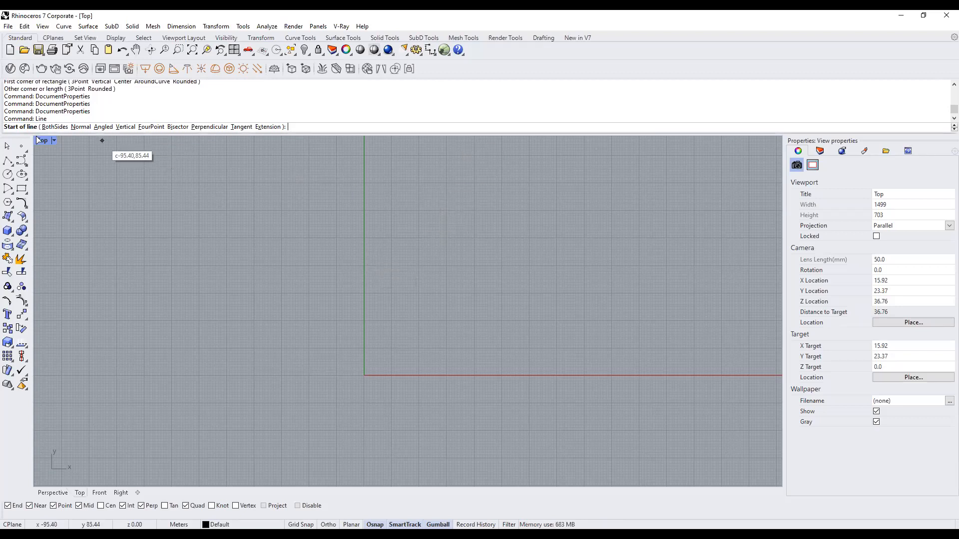
left_click(298, 301)
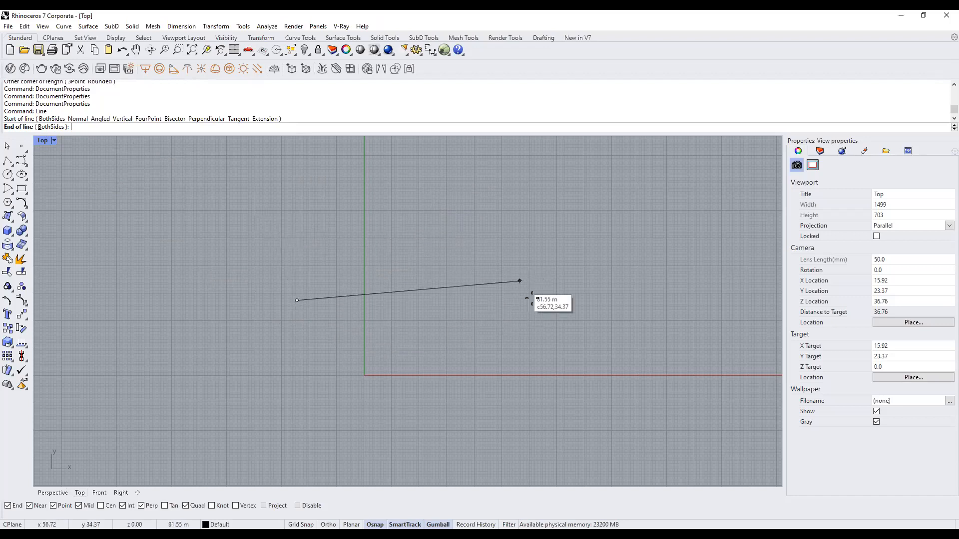
left_click(471, 240)
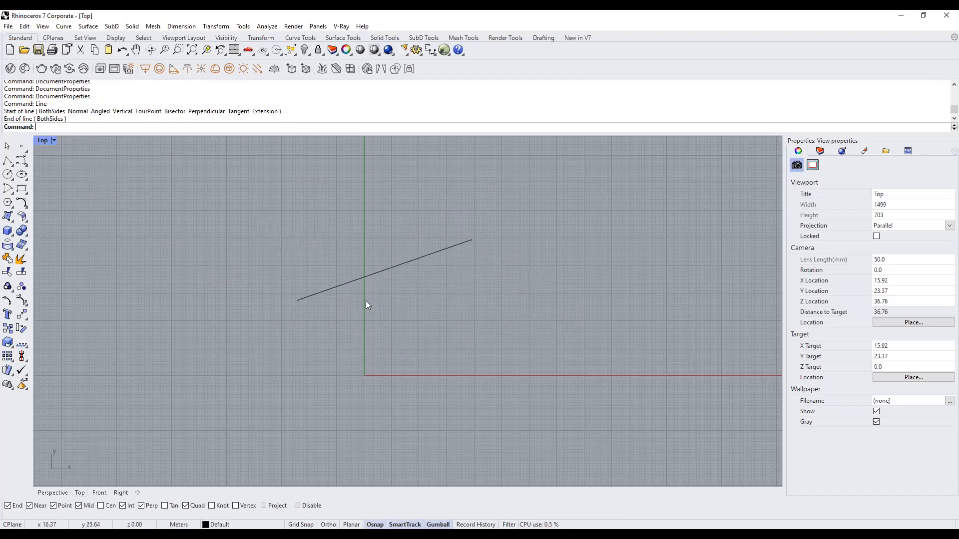
left_click(449, 247)
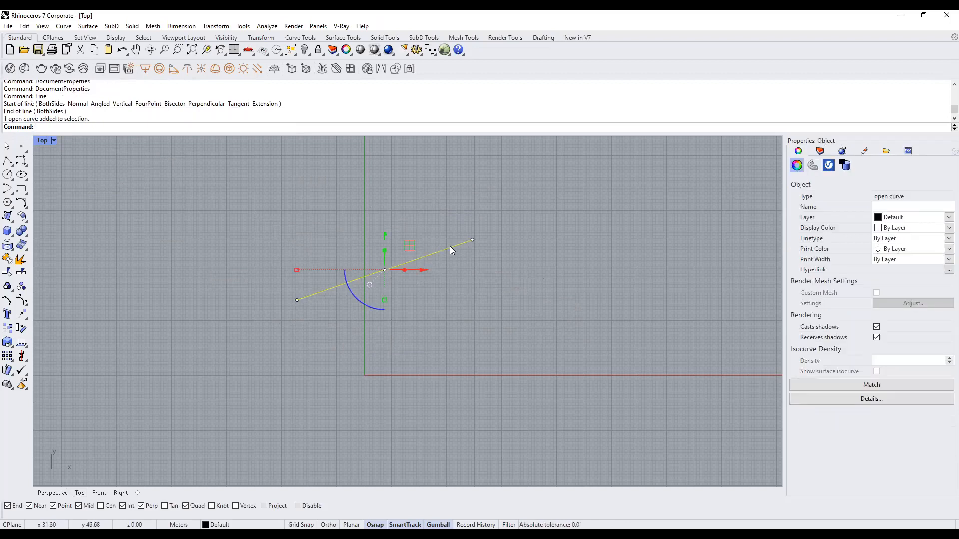
key("Delete")
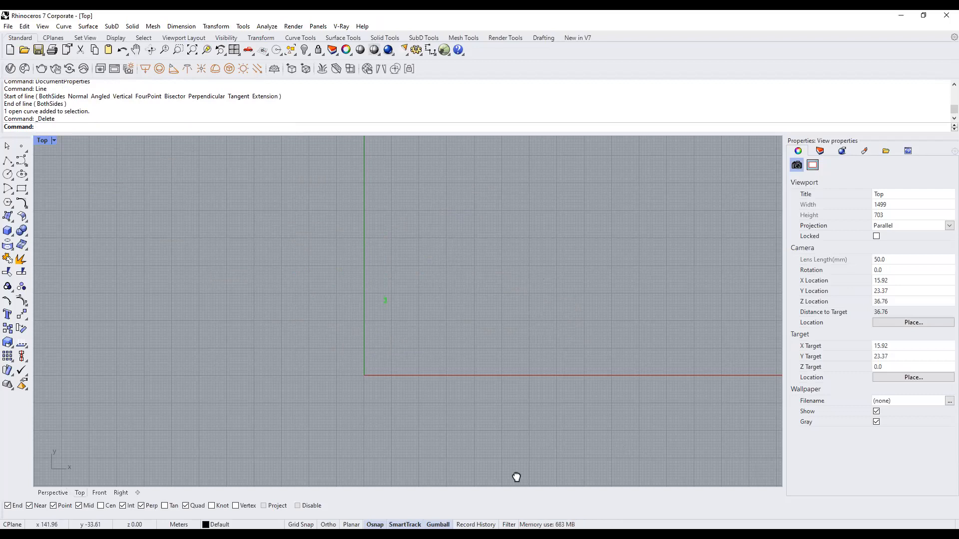
left_click(405, 525)
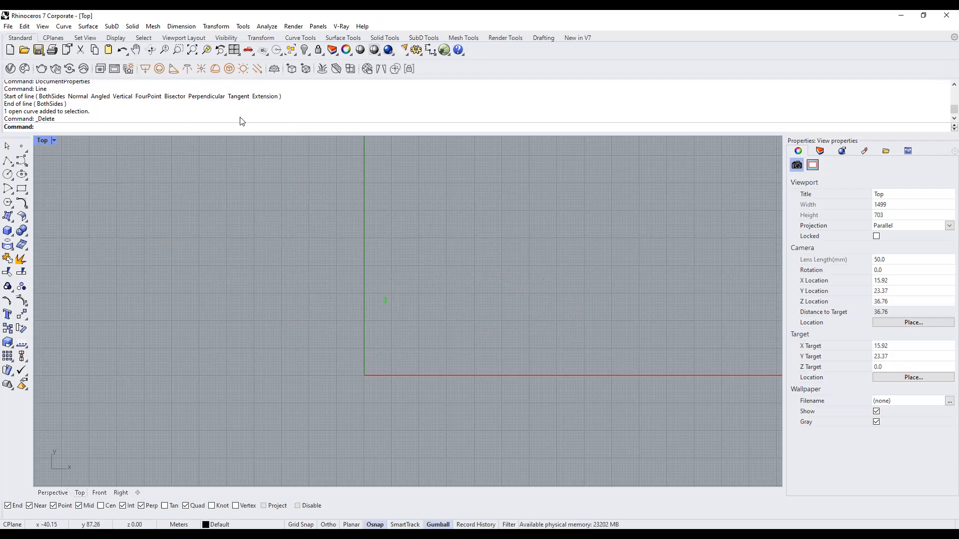
Draw a horizontal line across the Y axis using the L command with Ortho on.
type("Line")
key("Return")
left_click(317, 233)
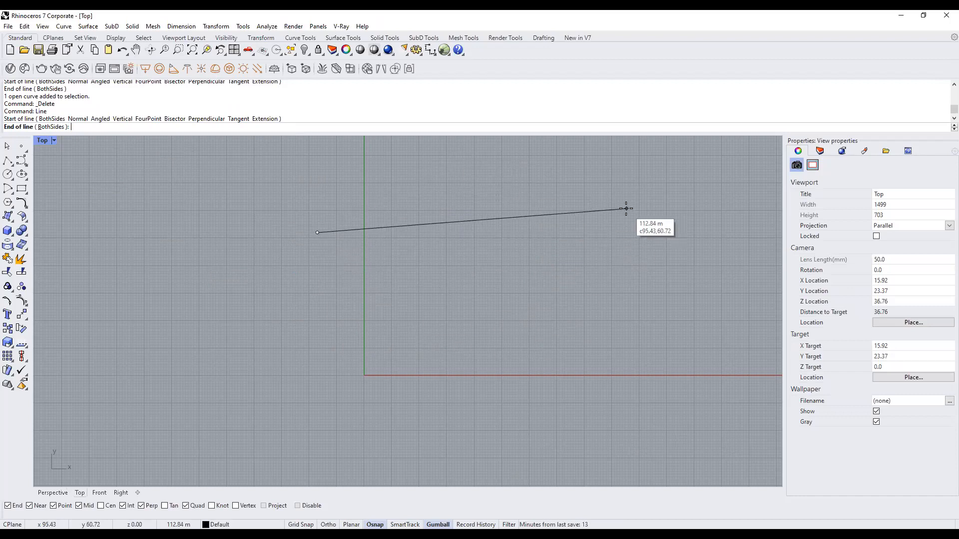
key("F8")
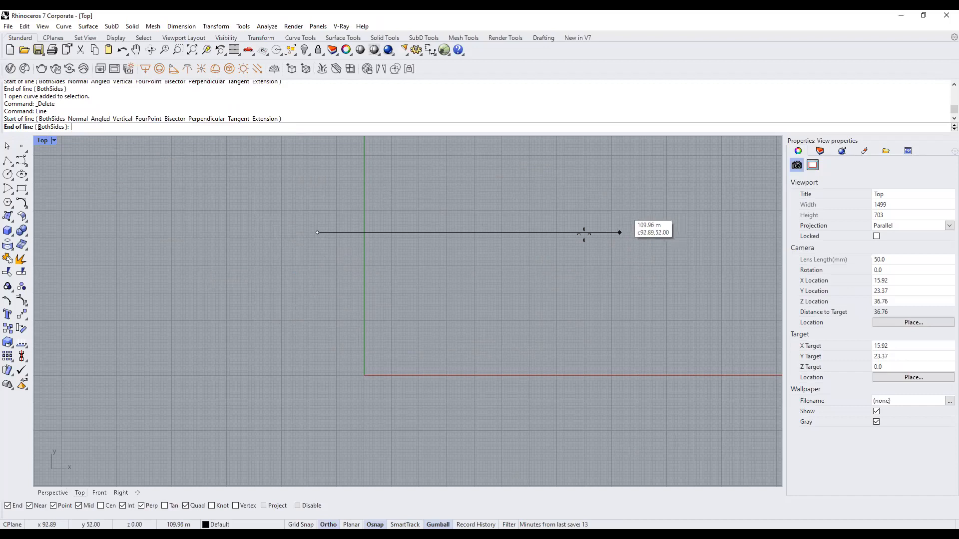
scroll(456, 270, "down", 6)
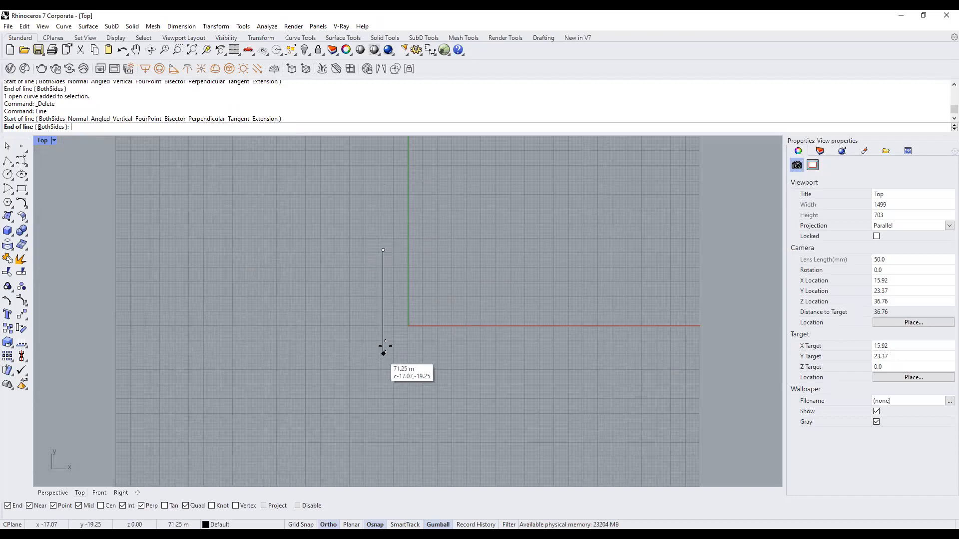
key("F8")
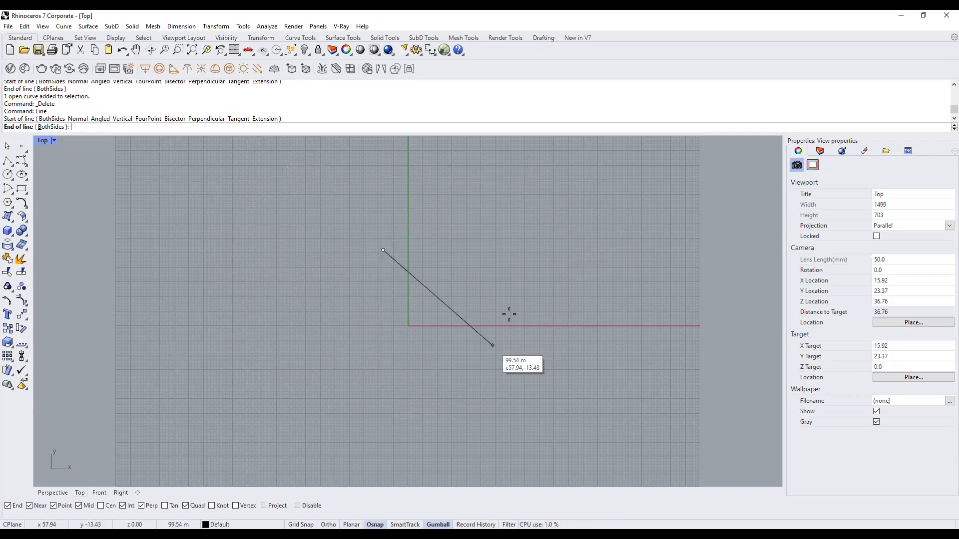
key("F8")
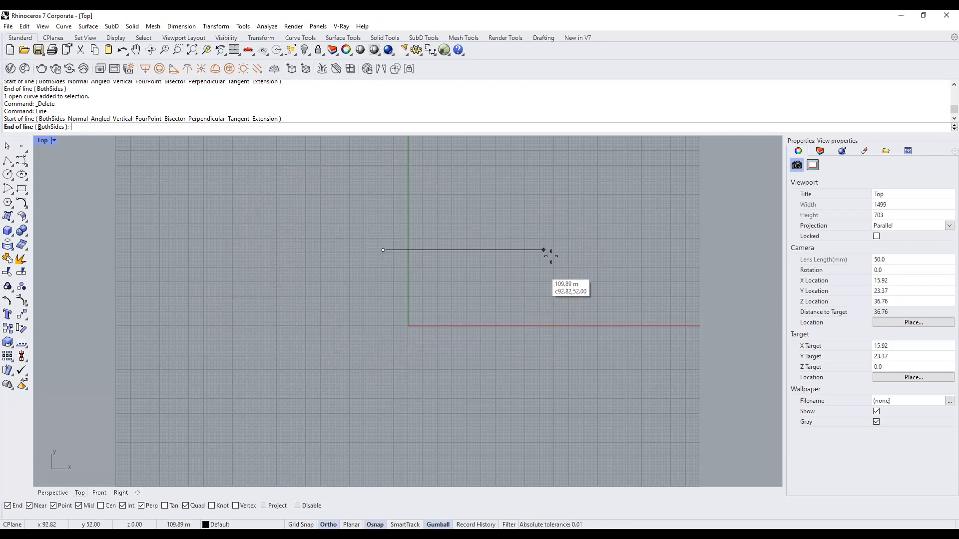
scroll(465, 245, "up", 4)
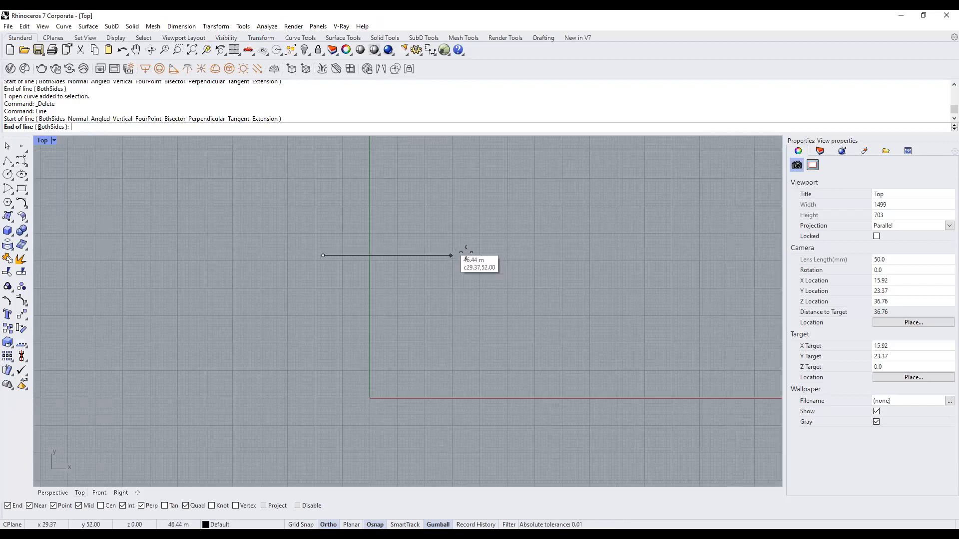
left_click(510, 255)
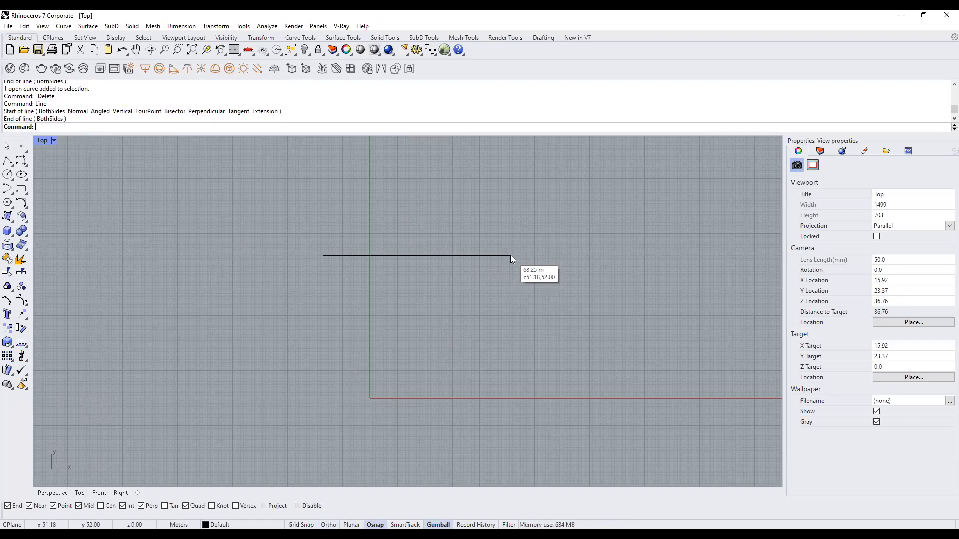
Select the new horizontal line and window-select its end points.
right_click_drag(520, 236, 455, 275)
scroll(419, 294, "down", 2)
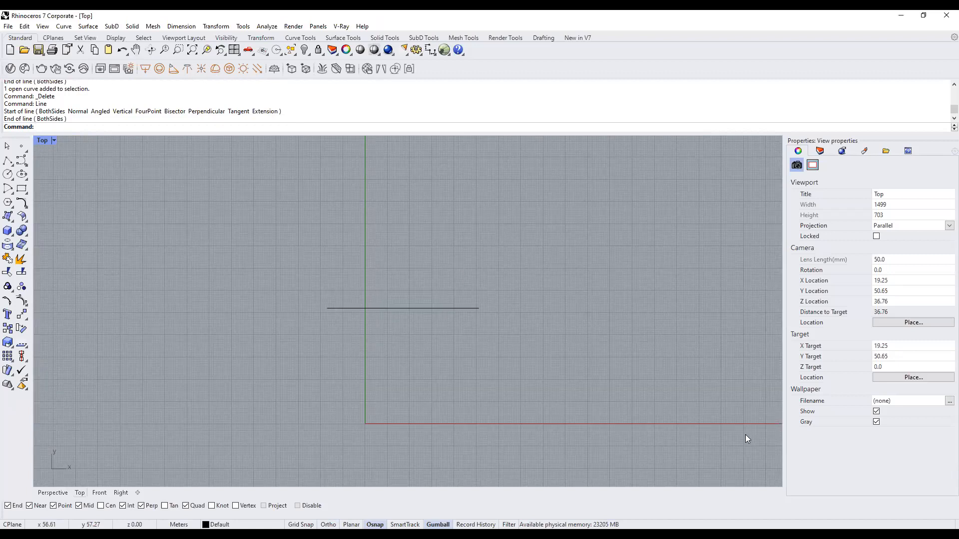
left_click(458, 308)
scroll(396, 343, "up", 2)
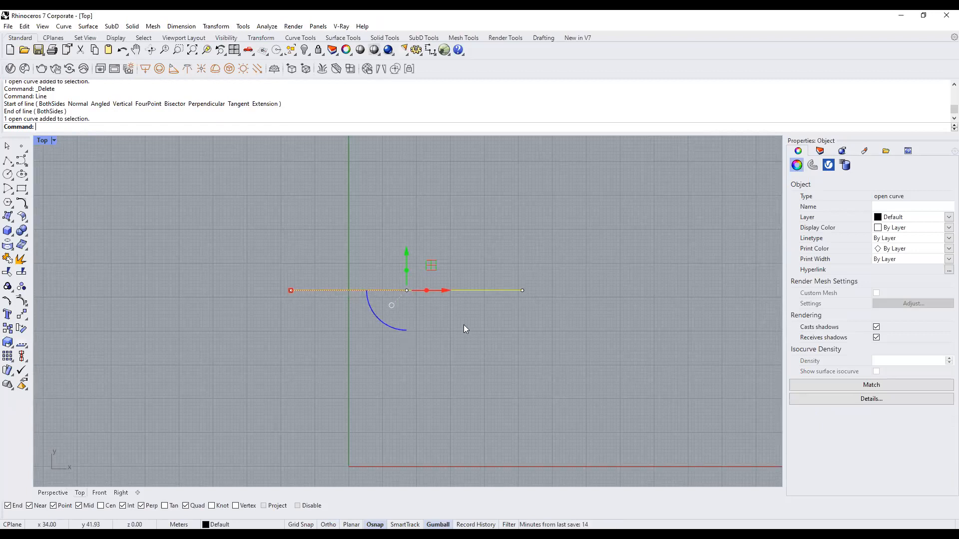
scroll(472, 319, "down", 6)
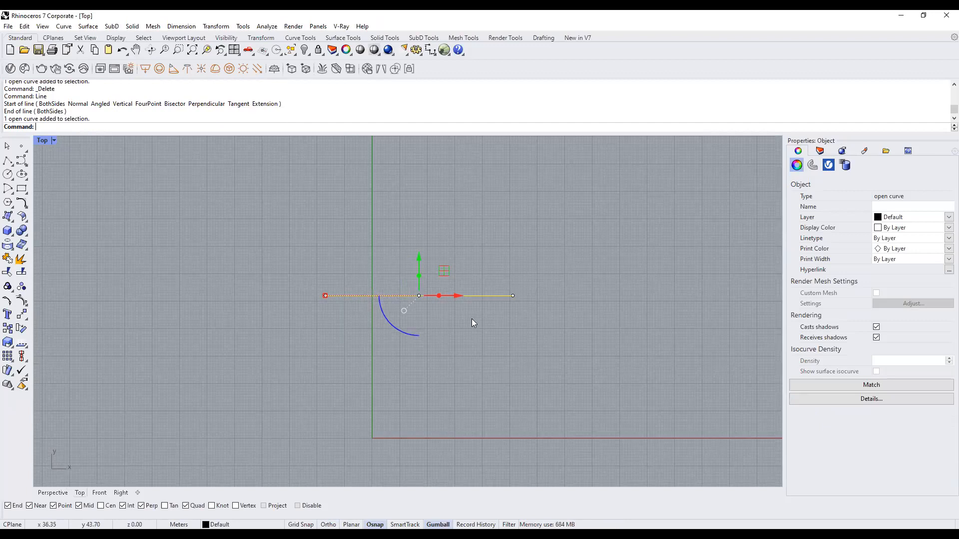
left_click_drag(492, 287, 521, 319)
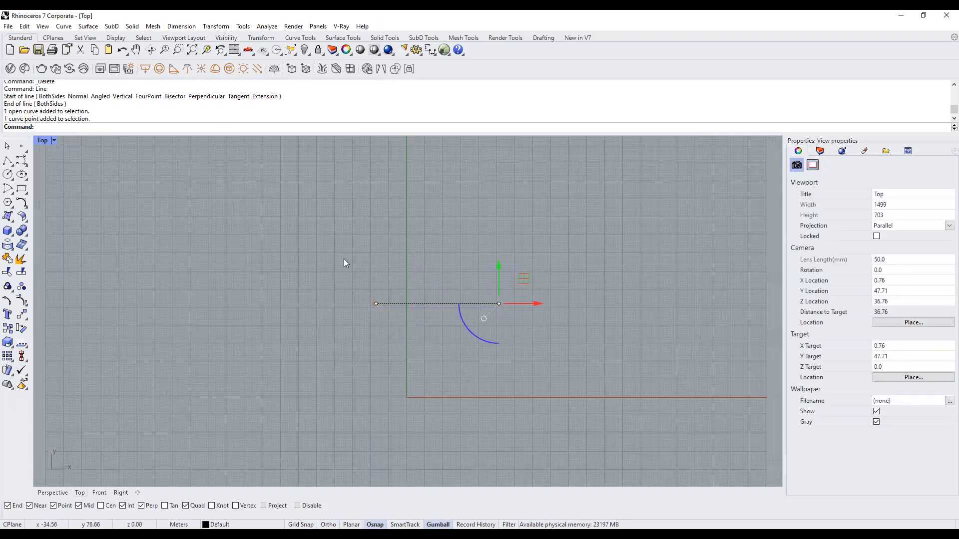
left_click_drag(343, 259, 398, 326)
right_click_drag(608, 339, 531, 339)
Draw a rectangle above the line and select its four corner points.
key("Escape")
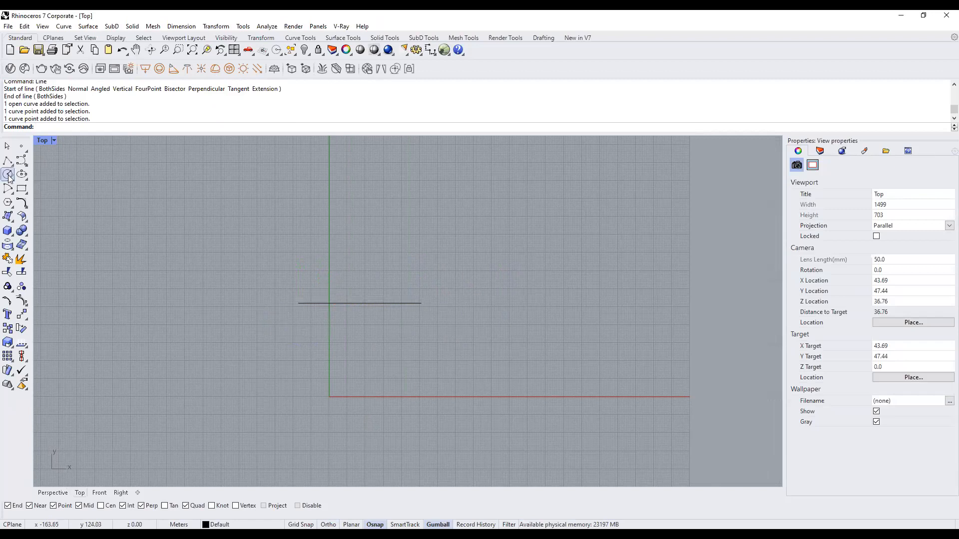
left_click(22, 189)
left_click(538, 210)
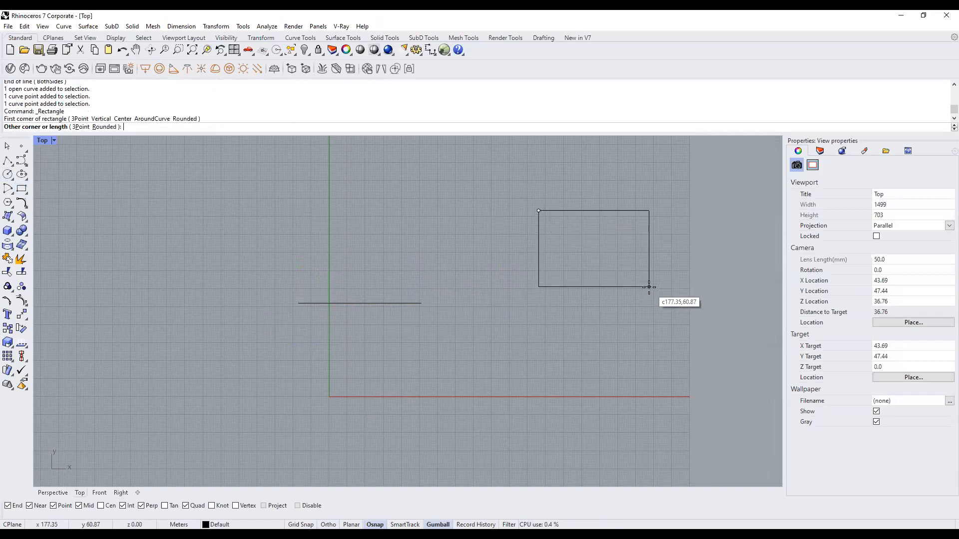
left_click(649, 287)
left_click(633, 287)
left_click_drag(643, 194, 668, 245)
left_click_drag(627, 274, 686, 314)
left_click_drag(506, 268, 563, 311)
left_click_drag(526, 189, 558, 235)
key("Escape")
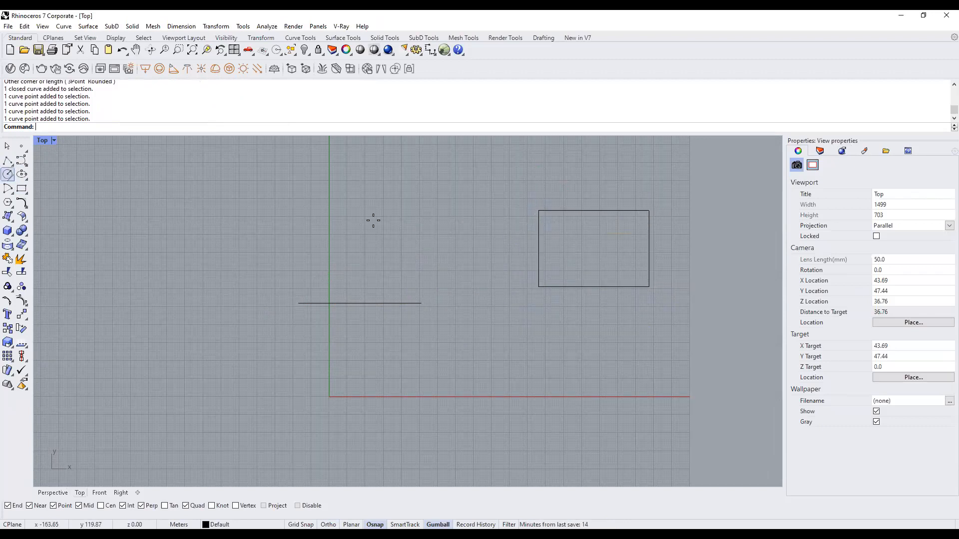
Draw a radius-15 circle, then select it together with the rectangle, leaving the line out.
left_click(8, 175)
left_click(359, 207)
left_click(332, 208)
left_click(375, 231)
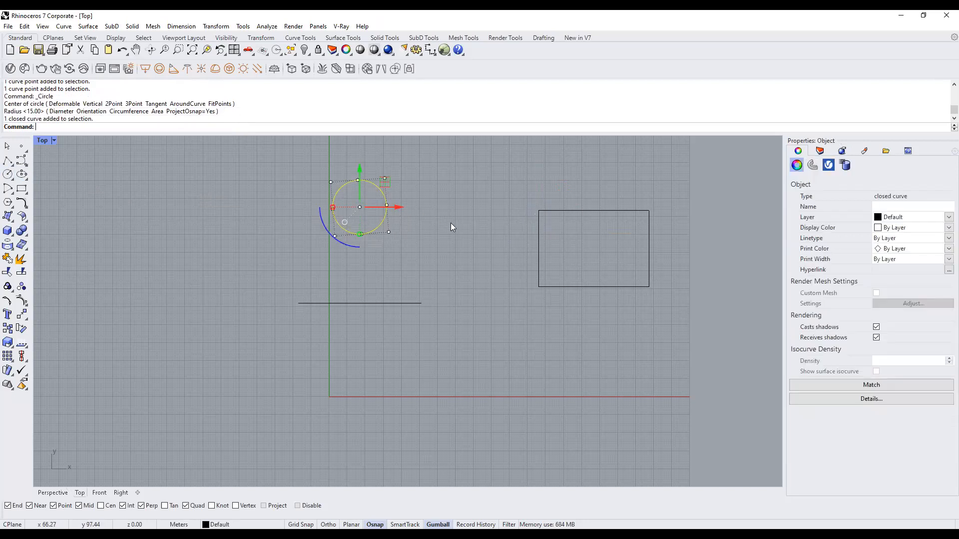
left_click(588, 211, "shift")
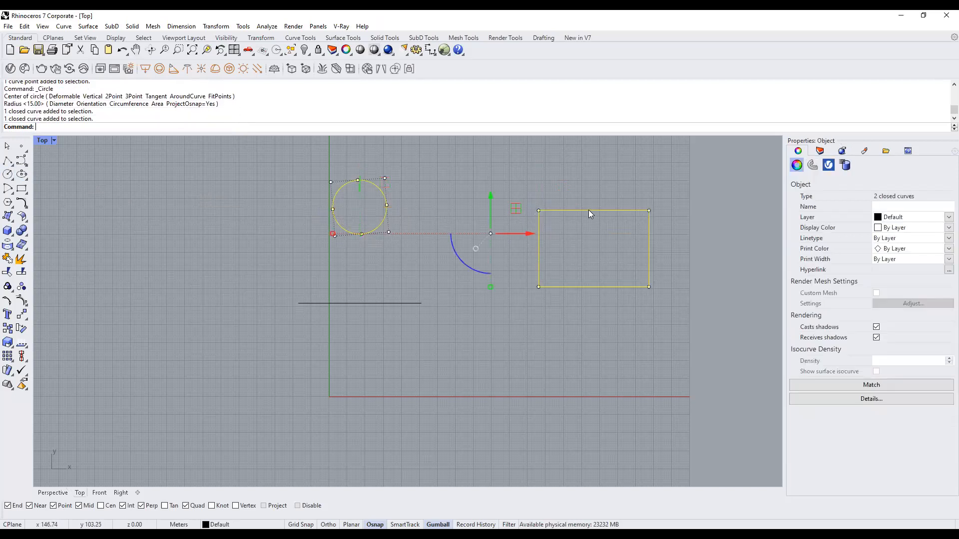
left_click(406, 306)
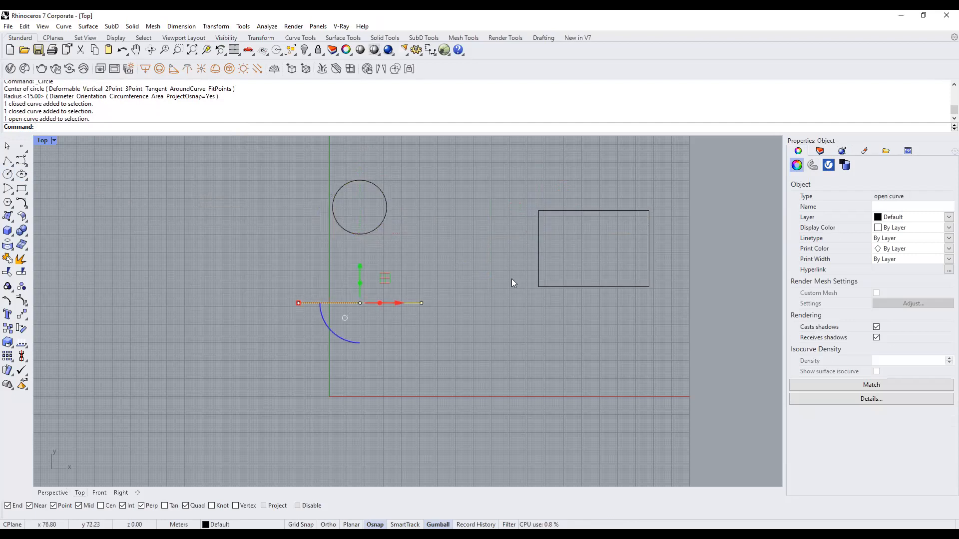
left_click(586, 234)
left_click_drag(601, 279, 287, 173)
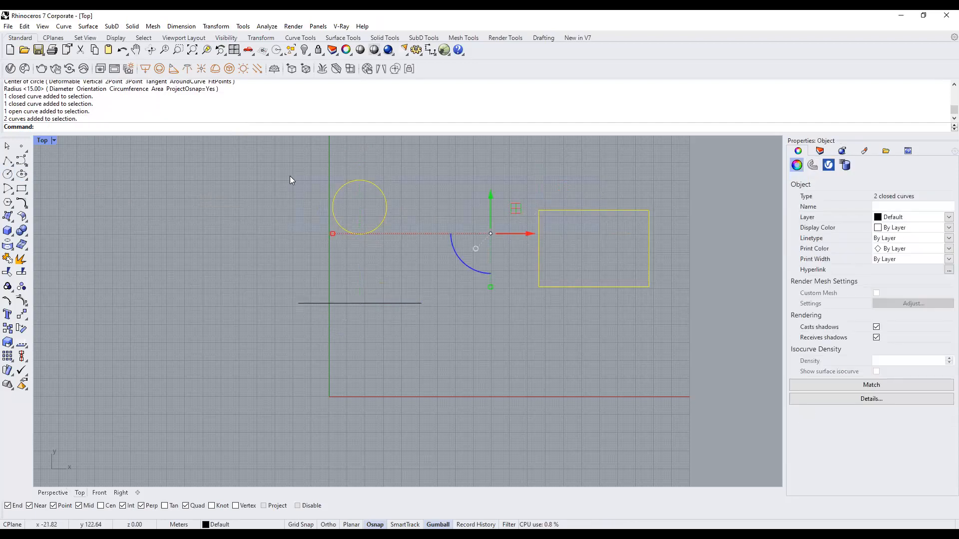
Delete the circle and rectangle, then drag the line's endpoints to reposition them.
key("Delete")
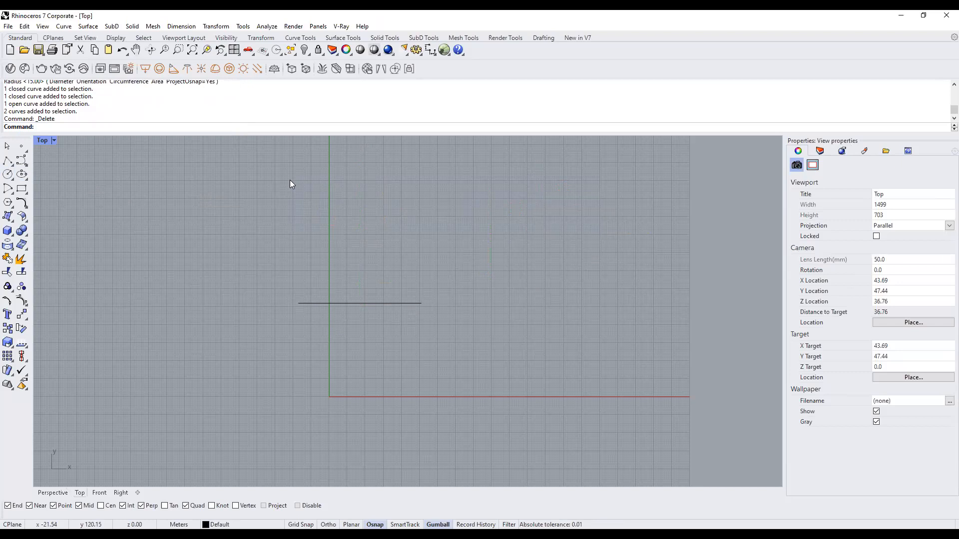
left_click(367, 304)
scroll(352, 314, "up", 2)
scroll(353, 313, "up", 1)
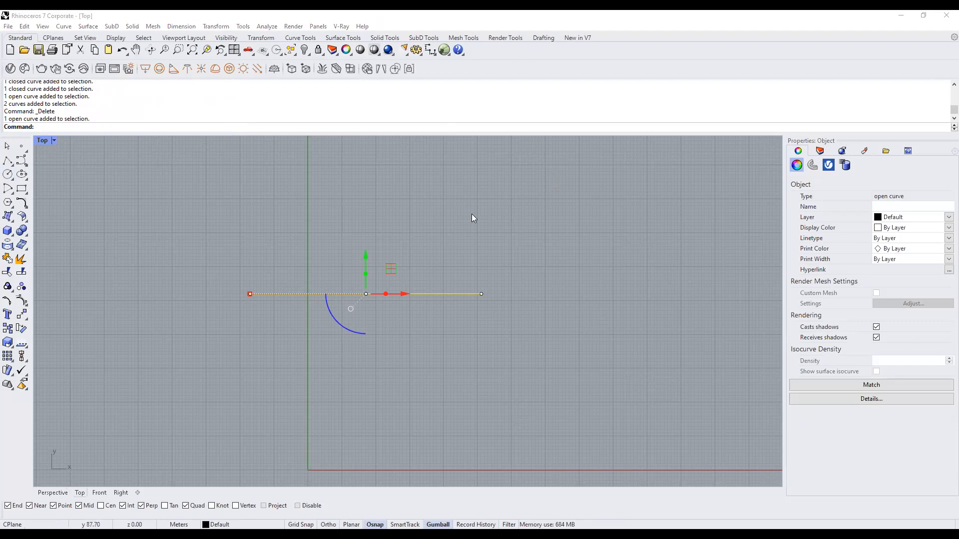
left_click(480, 294)
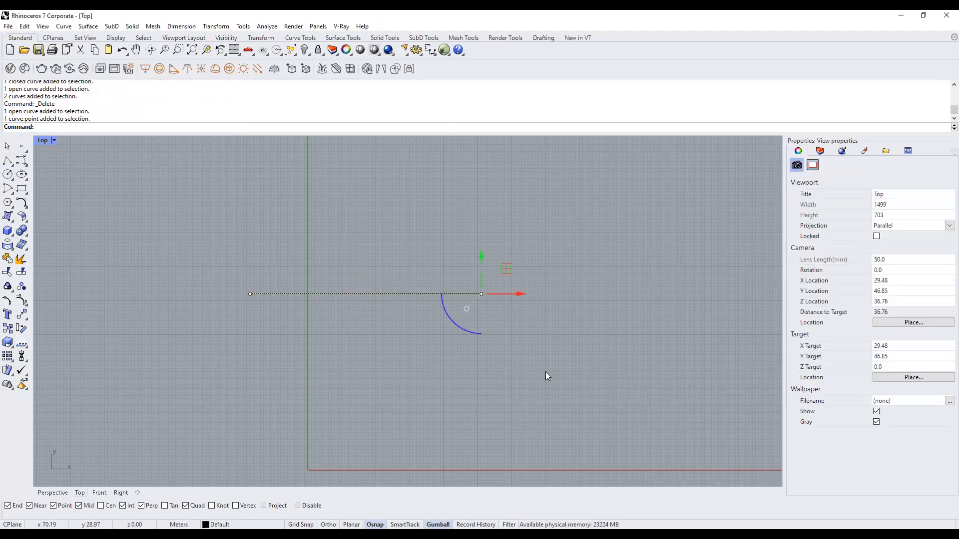
scroll(459, 336, "down", 2)
left_click_drag(475, 269, 539, 351)
left_click_drag(510, 328, 457, 287)
left_click_drag(286, 267, 342, 349)
left_click_drag(320, 275, 327, 234)
left_click_drag(371, 270, 301, 343)
Turn on the line's control points with F10 and select its right endpoint with the gumball.
left_click(512, 391)
right_click_drag(397, 359, 407, 315)
left_click(421, 277)
scroll(421, 280, "up", 4)
key("F10")
left_click(490, 266)
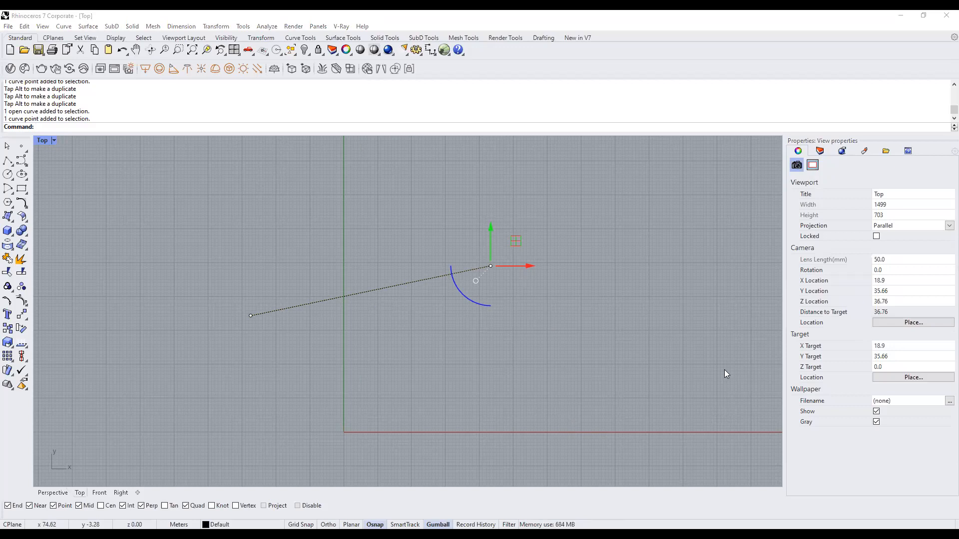
mouse_move(429, 420)
left_mouse_down()
mouse_move(442, 522)
mouse_move(457, 496)
left_mouse_up()
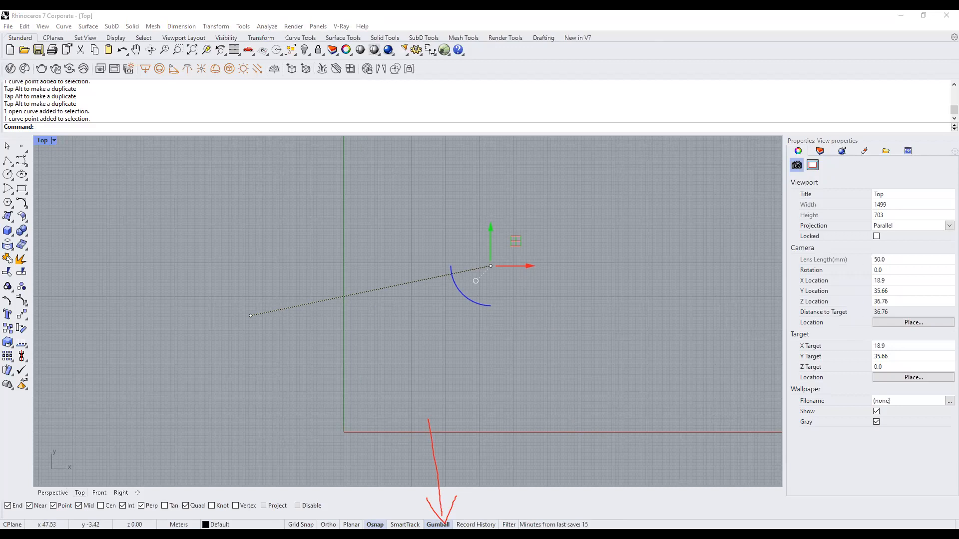
left_click(438, 524)
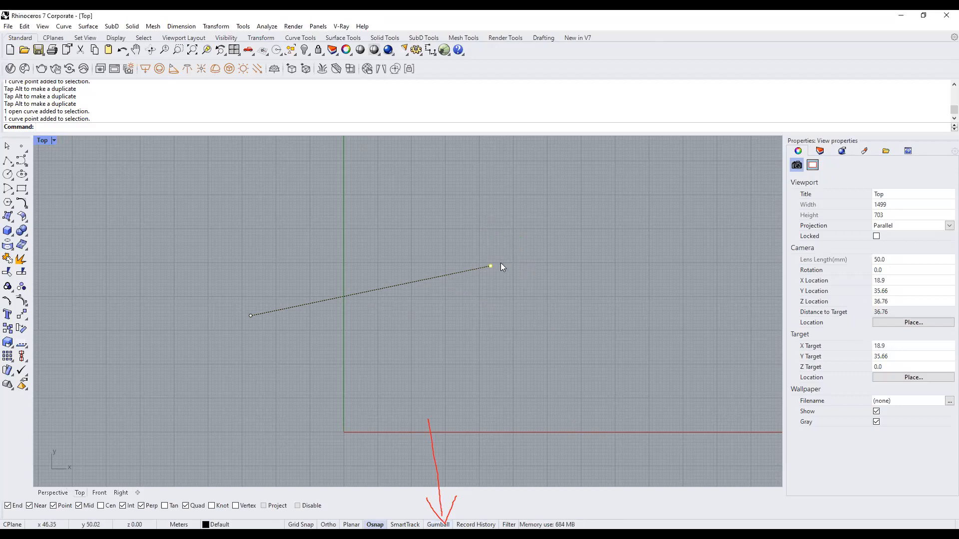
left_click(438, 525)
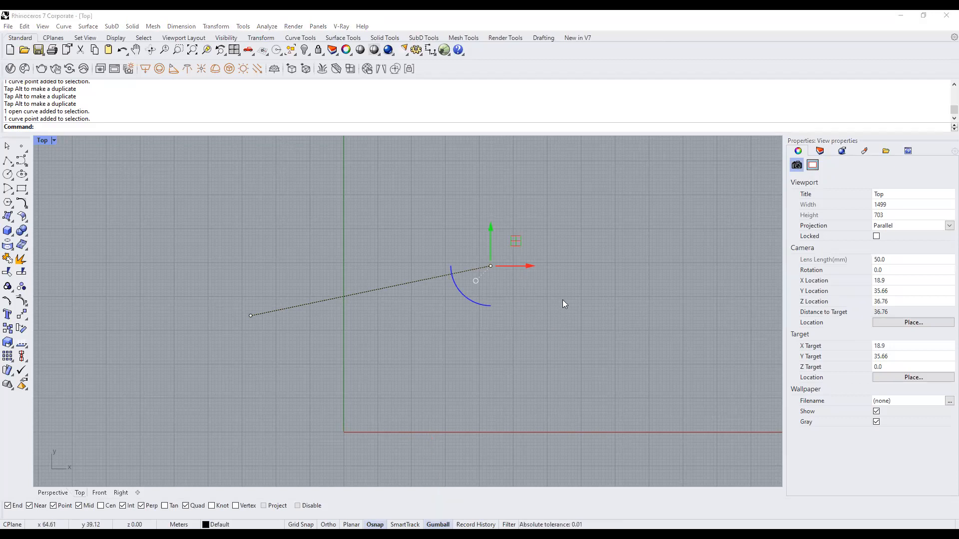
Move the right endpoint with the gumball arrows so the line's right end sits higher.
left_click_drag(441, 199, 558, 318)
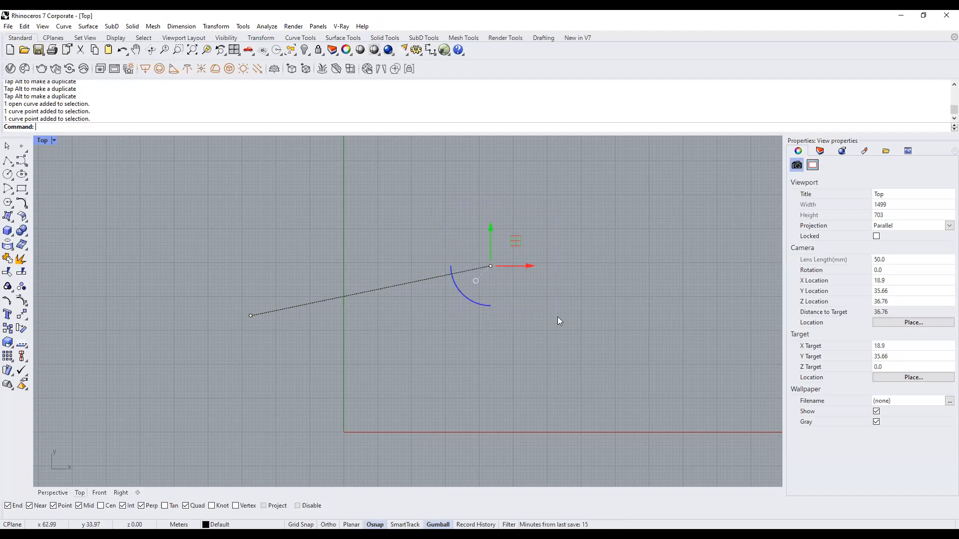
left_click_drag(492, 232, 491, 302)
left_click_drag(525, 334, 581, 334)
left_click_drag(544, 308, 544, 259)
left_click_drag(558, 354, 508, 336)
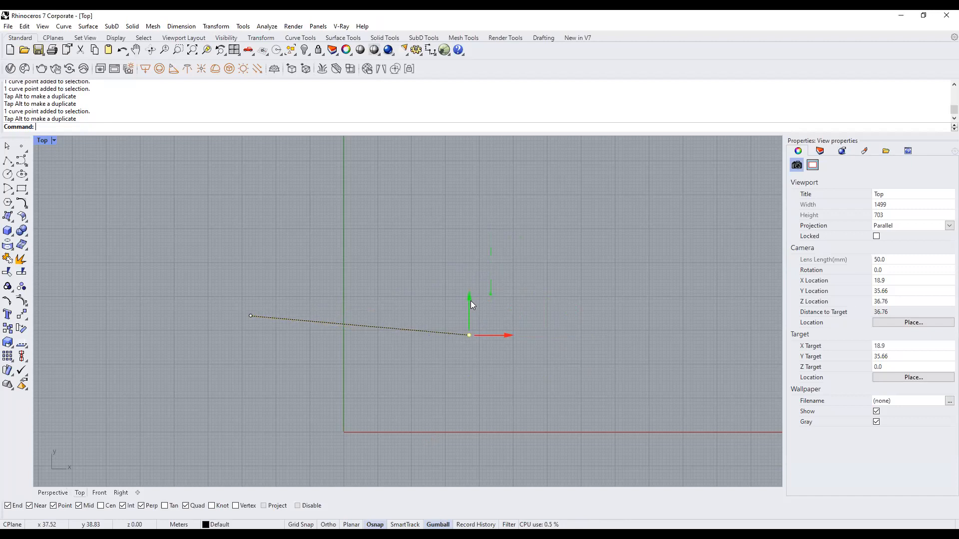
mouse_move(470, 300)
left_mouse_down()
mouse_move(469, 219)
mouse_move(469, 317)
left_mouse_up()
left_click_drag(508, 350, 561, 350)
left_click_drag(520, 315, 523, 245)
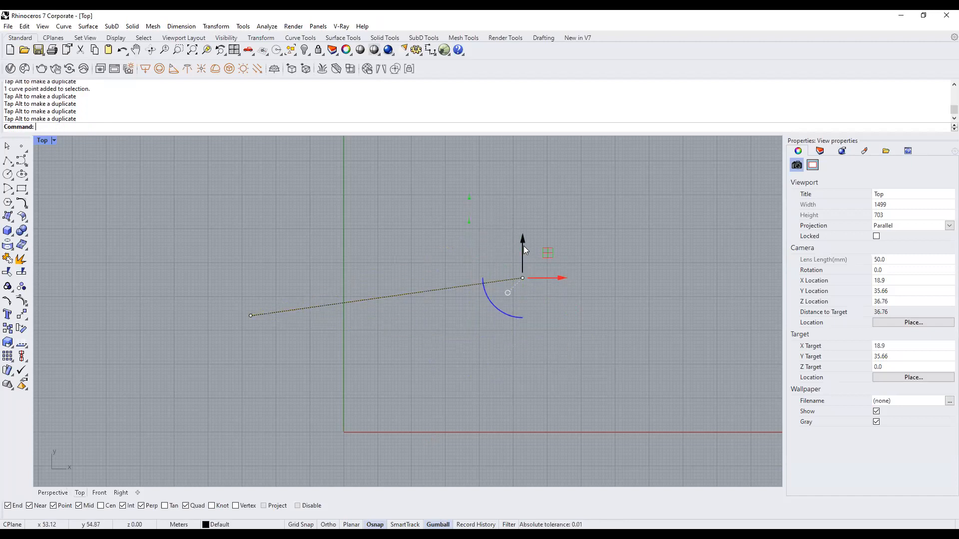
left_click(172, 387)
Select the line's right endpoint and inspect the slanted line in the Perspective view.
left_click(523, 279)
left_click_drag(501, 202, 561, 317)
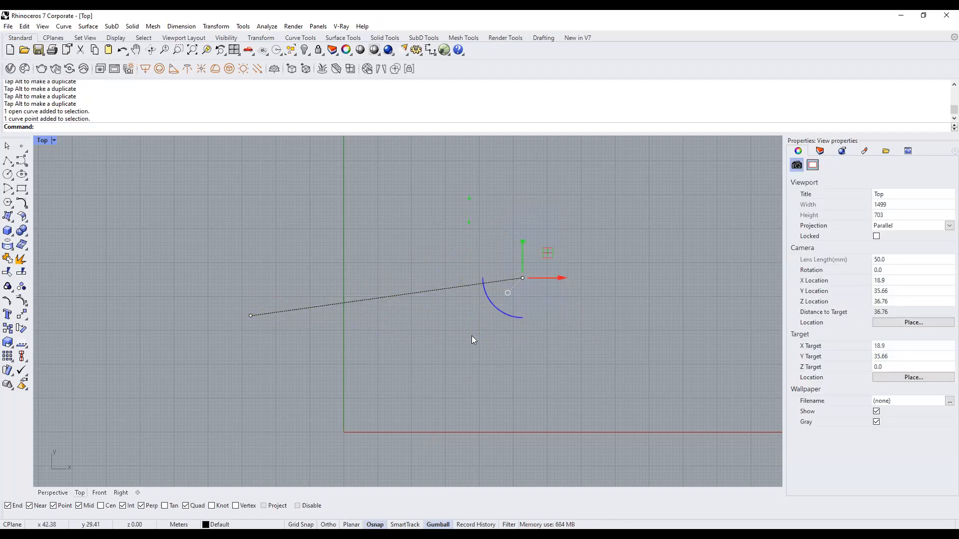
left_click(53, 493)
right_click_drag(455, 319, 492, 341)
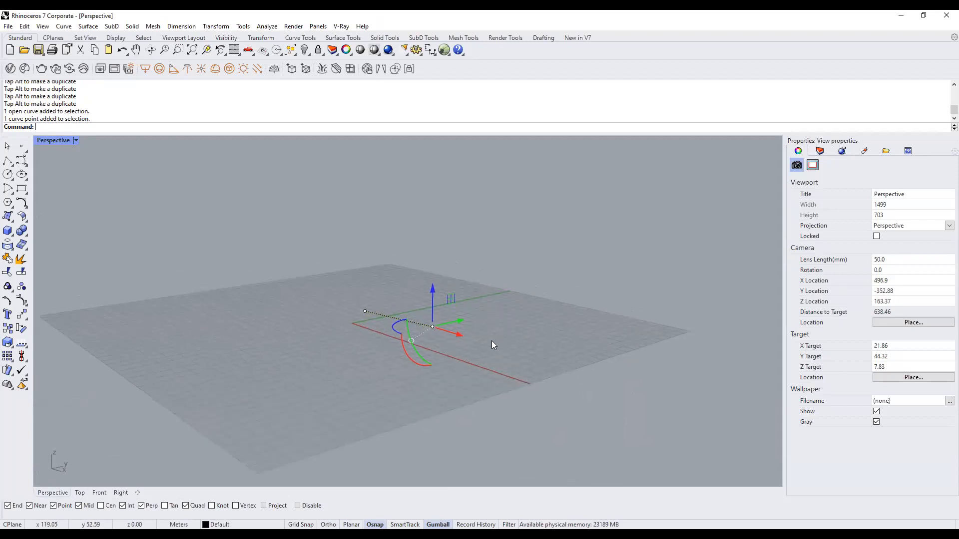
Restore the four-viewport layout and nudge the line's endpoint along X, Y and height.
double_click(52, 139)
scroll(608, 224, "up", 8)
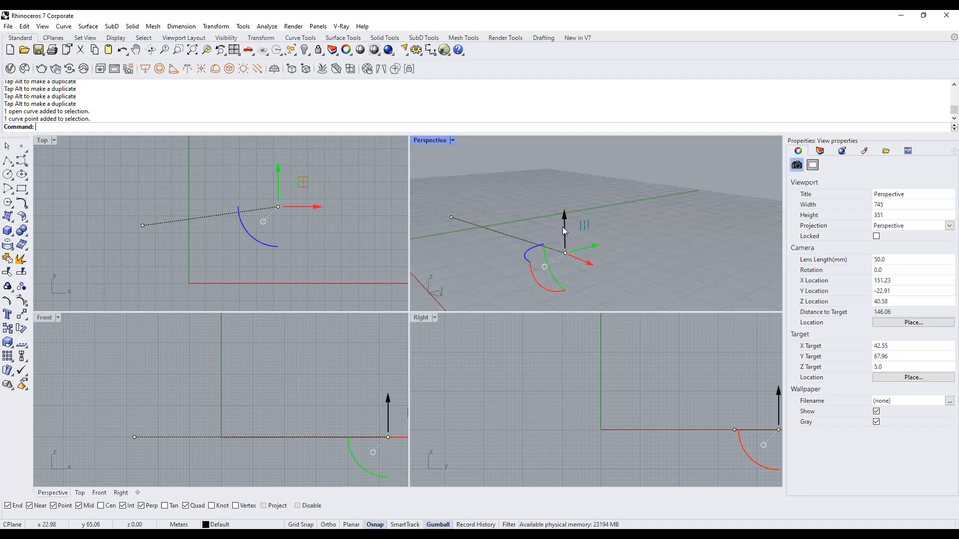
left_click_drag(596, 261, 553, 264)
left_click_drag(584, 226, 555, 260)
left_click_drag(517, 209, 520, 228)
left_click_drag(549, 258, 588, 270)
Reselect the line's endpoint in Perspective, cancel a trial Y move, and select the line again.
left_click(600, 256)
scroll(487, 260, "down", 4)
right_click_drag(488, 260, 588, 251)
left_click(554, 254)
left_click_drag(563, 194, 588, 277)
left_click(552, 255)
left_click_drag(547, 192, 577, 273)
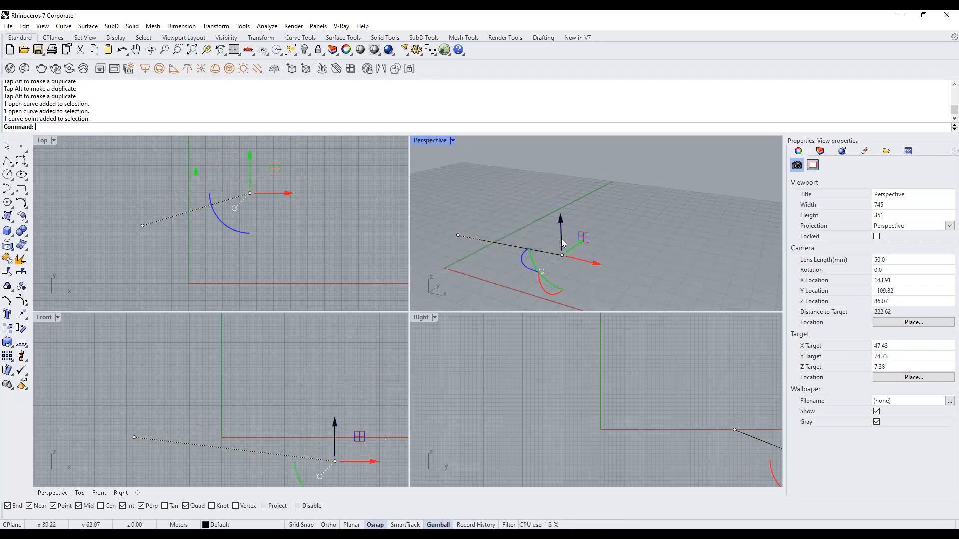
left_click_drag(594, 264, 599, 227)
key("Escape")
key("Escape")
left_click(544, 250)
Delete the tilted line, maximize the Top view, and draw a new horizontal line with Ortho.
key("Delete")
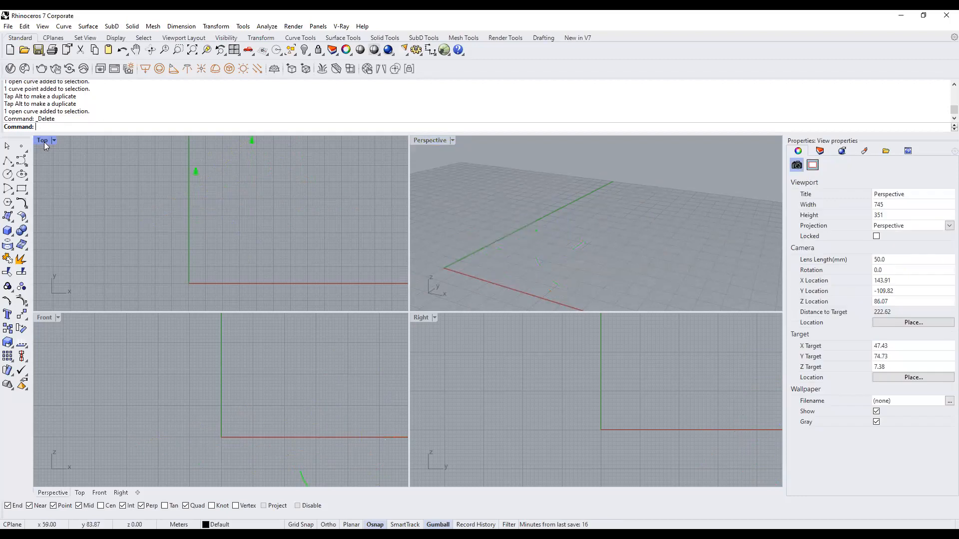
double_click(42, 140)
type("line")
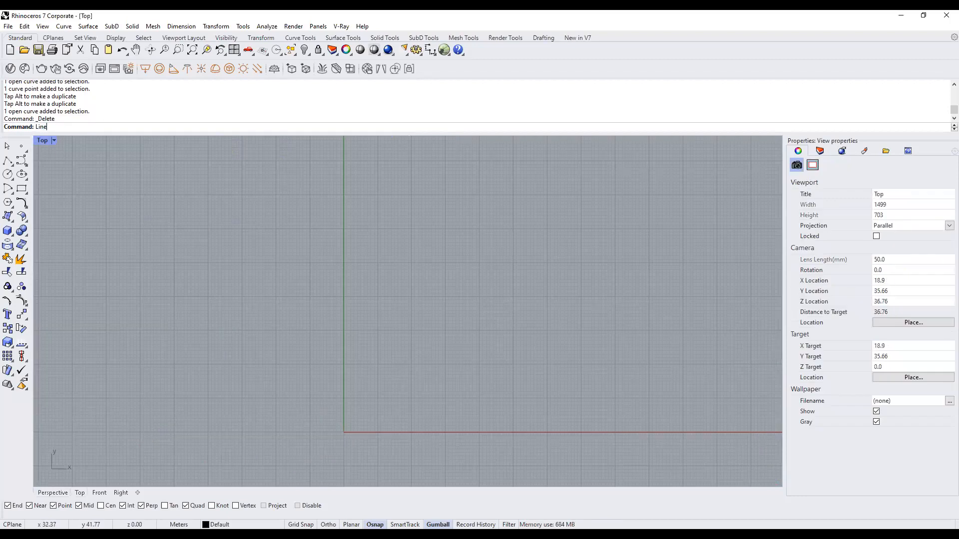
key("Return")
left_click(307, 240)
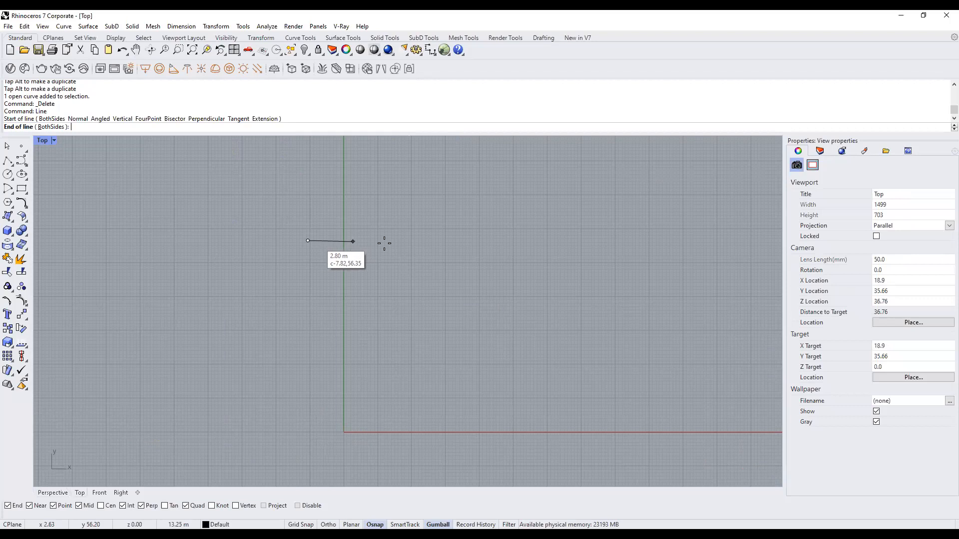
scroll(495, 242, "down", 1)
key("F8")
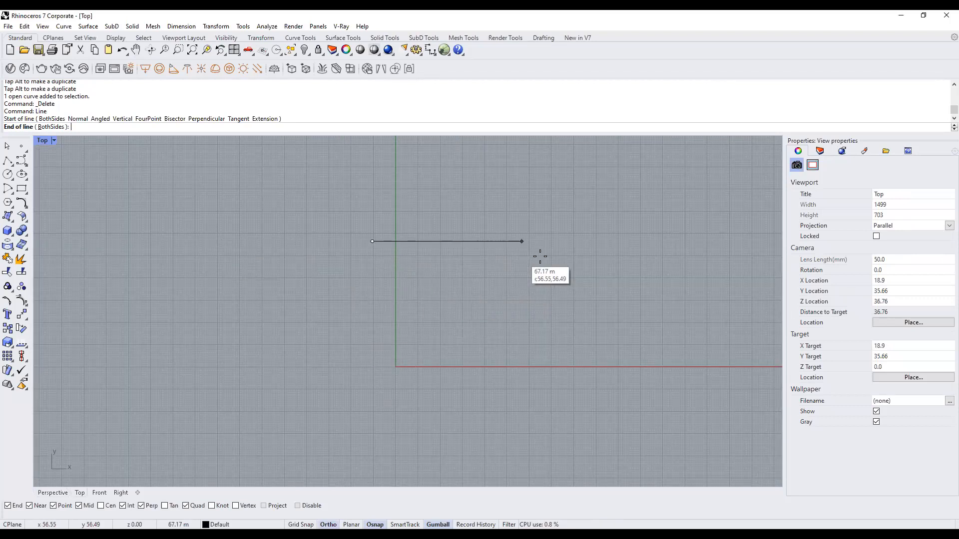
left_click(493, 241)
Nudge the new line's endpoints with the gumball so it slopes slightly down to the right.
right_click_drag(553, 346, 533, 417)
scroll(426, 313, "up", 2)
left_click(426, 312)
left_click_drag(460, 216, 526, 356)
left_click_drag(484, 274, 485, 309)
left_click(334, 313)
left_click_drag(332, 287, 349, 317)
right_click_drag(481, 308, 475, 251)
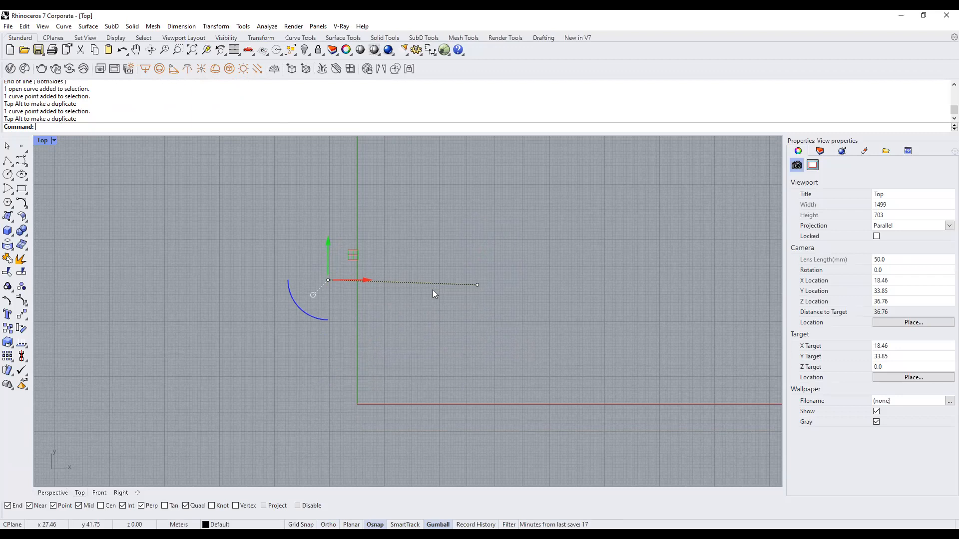
right_click_drag(458, 320, 452, 336)
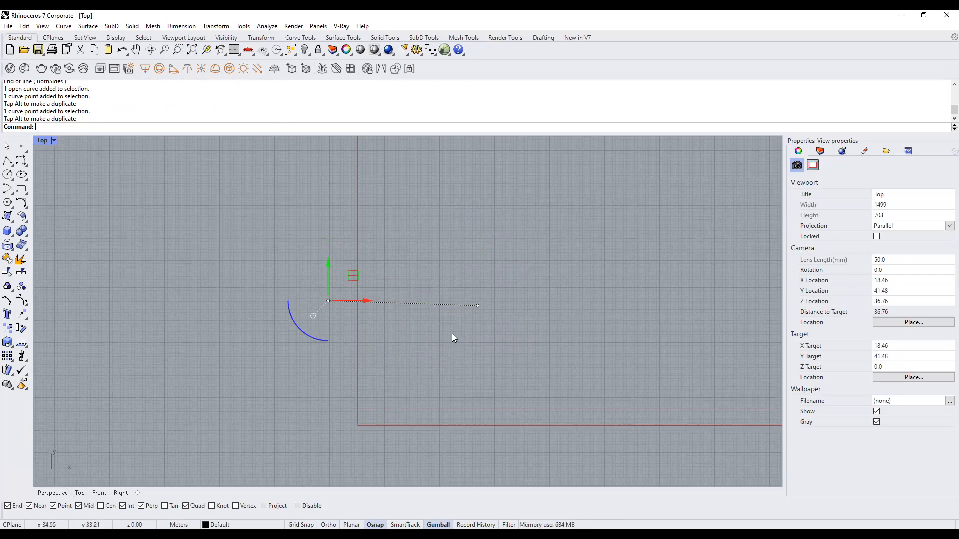
left_click(419, 305)
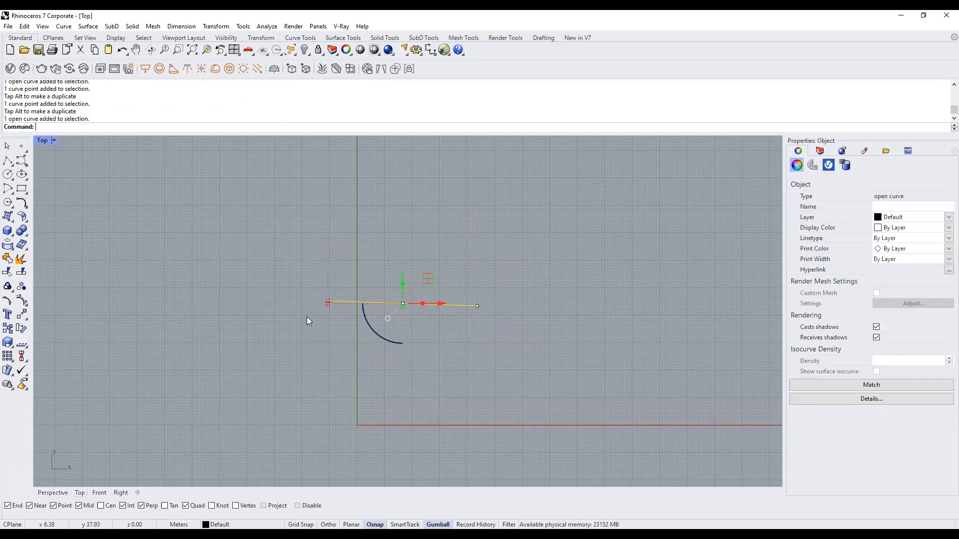
right_click_drag(505, 299, 530, 296)
left_click(524, 290)
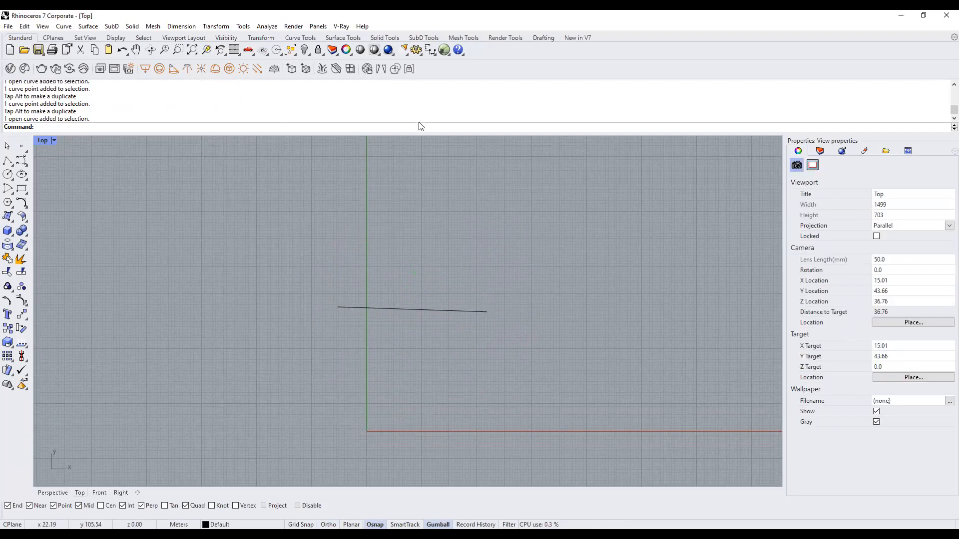
Run Rebuild on the sloping line to bring up its rebuild options.
type("Rebuild")
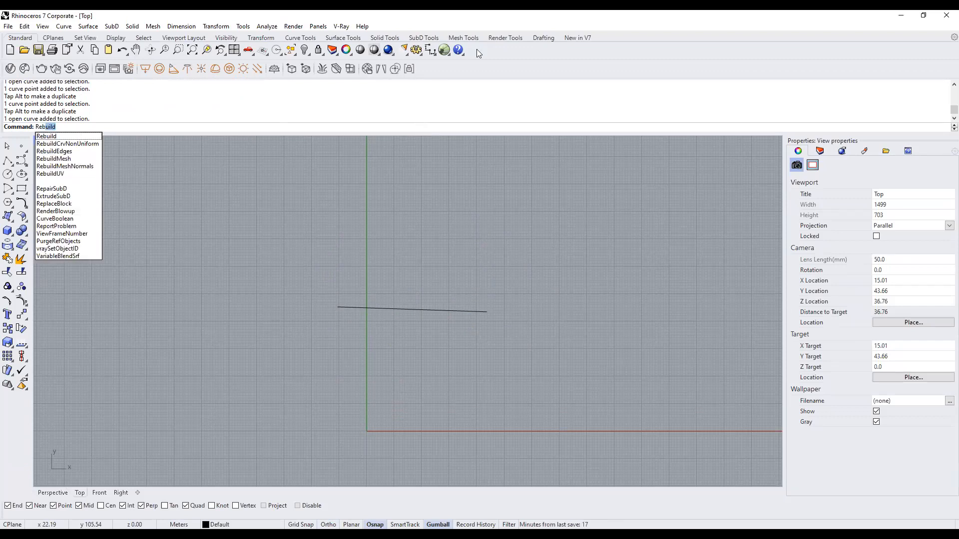
key("Return")
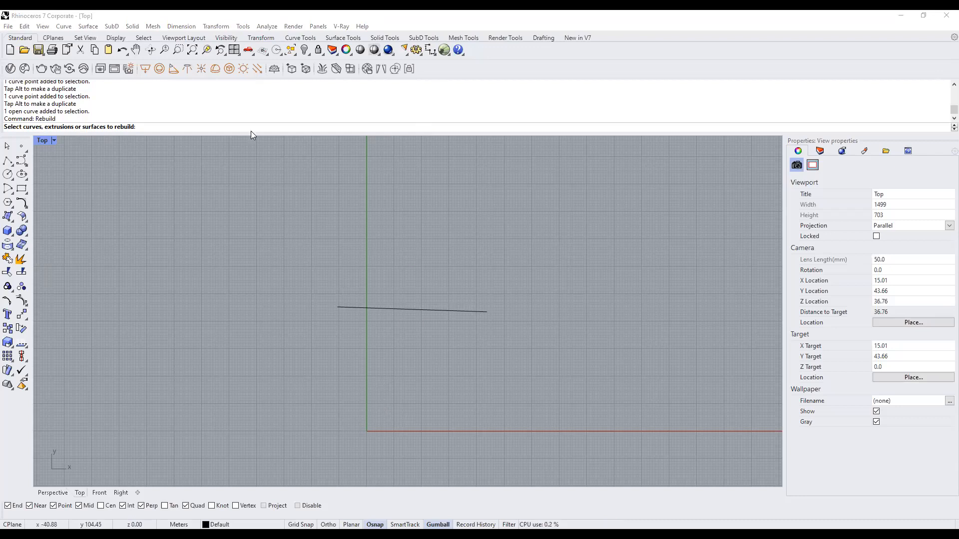
key("Escape")
type("Rebuild")
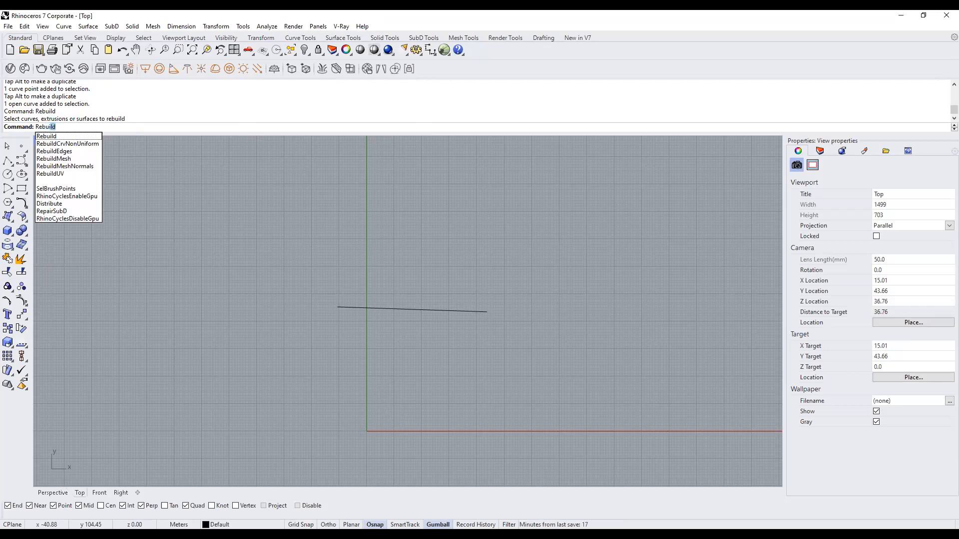
key("Return")
left_click(395, 310)
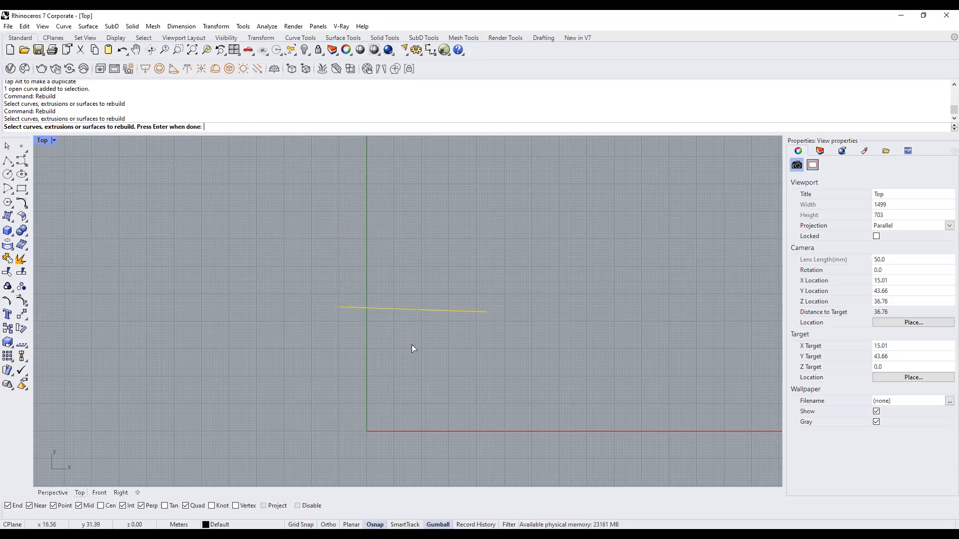
key("Return")
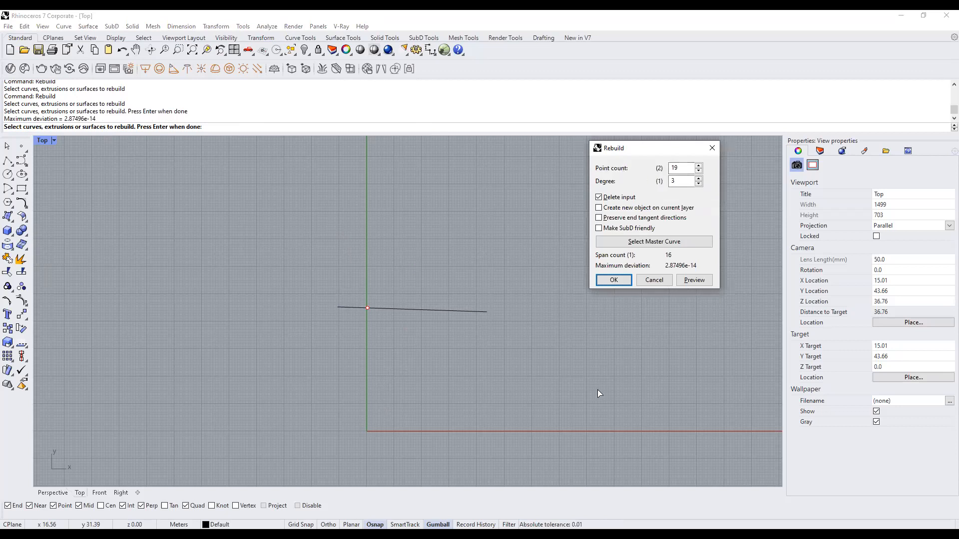
Rebuild it with Point count 5 and Degree 1, then select the rebuilt line.
mouse_move(588, 172)
left_mouse_down()
mouse_move(668, 170)
mouse_move(661, 155)
mouse_move(667, 172)
left_mouse_up()
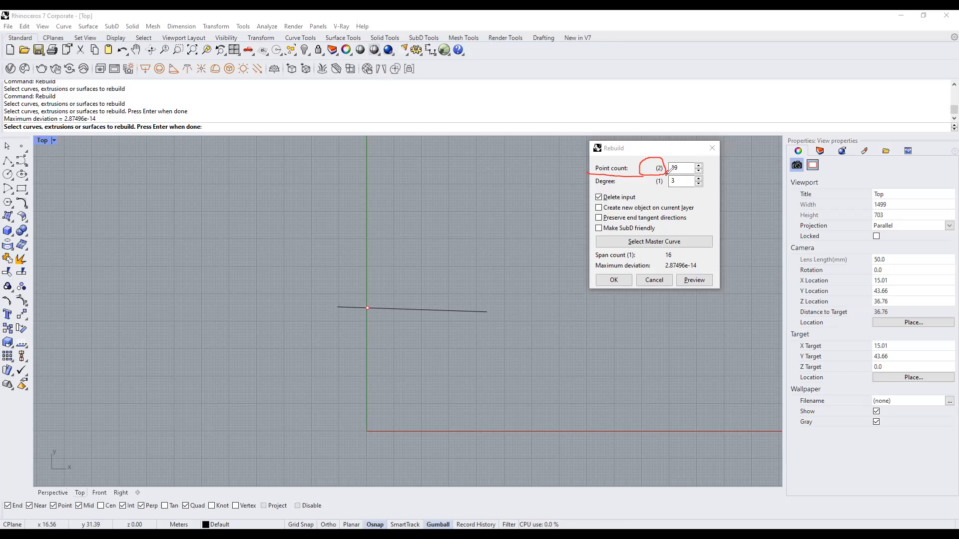
mouse_move(667, 172)
left_mouse_down()
mouse_move(692, 174)
mouse_move(692, 160)
mouse_move(673, 169)
left_mouse_up()
double_click(680, 168)
type("5")
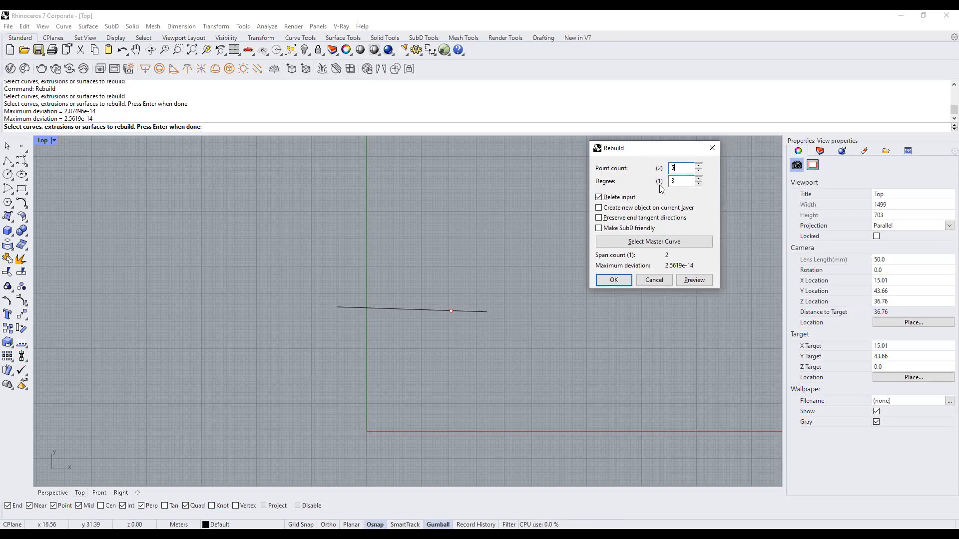
key("Tab")
type("1")
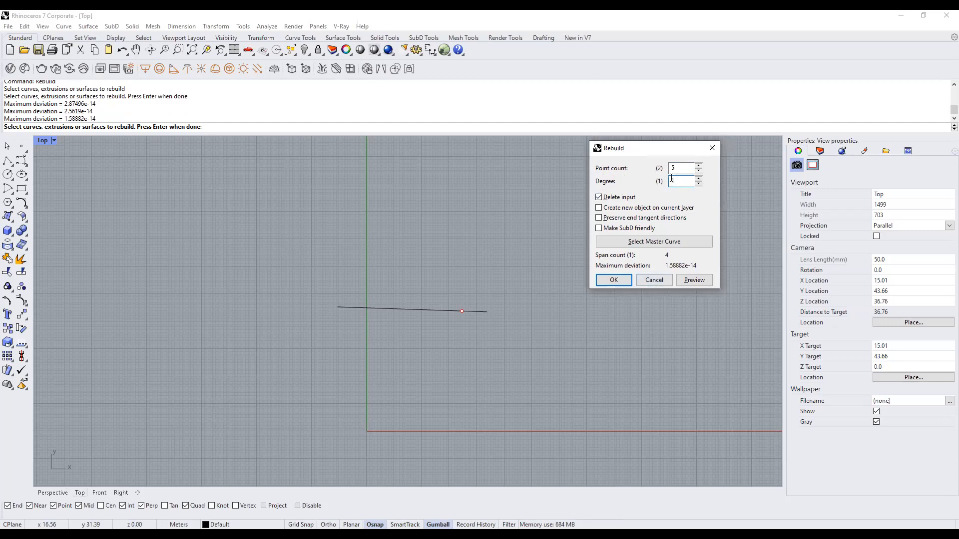
left_click(681, 167)
left_click(615, 280)
scroll(482, 349, "up", 1)
scroll(390, 304, "up", 1)
left_click(408, 290)
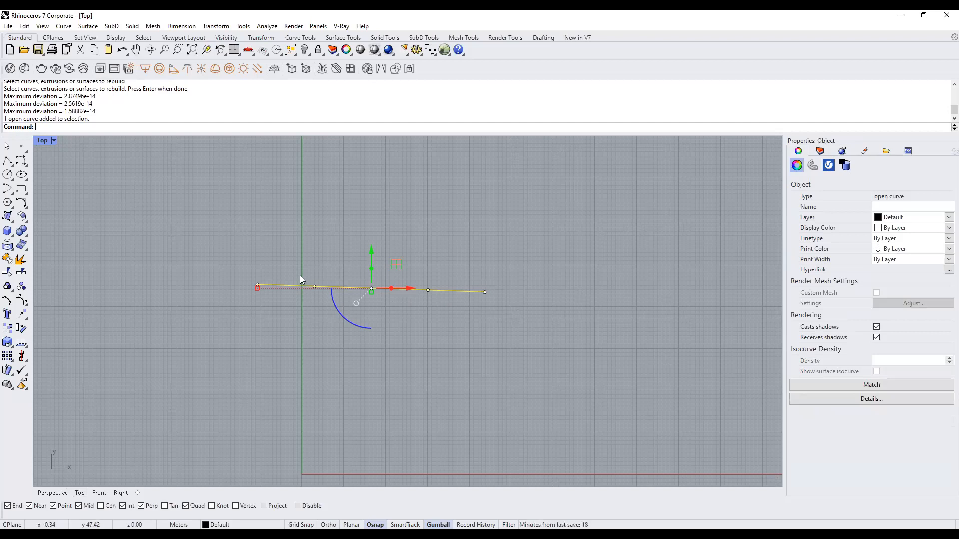
Drag the line's control points apart with the gumball to form a five-point zigzag.
left_click_drag(303, 240, 333, 319)
scroll(476, 323, "down", 4)
left_click_drag(392, 278, 463, 315)
left_click_drag(444, 265, 445, 310)
left_click(383, 255)
left_click_drag(385, 227, 541, 302)
left_click(561, 336)
Nudge one interior zigzag point left, then select the curve and start Rebuild.
left_click(347, 251)
left_click_drag(315, 229, 351, 255)
left_click(381, 291)
mouse_move(427, 282)
right_mouse_down()
mouse_move(411, 264)
mouse_move(427, 277)
right_mouse_up()
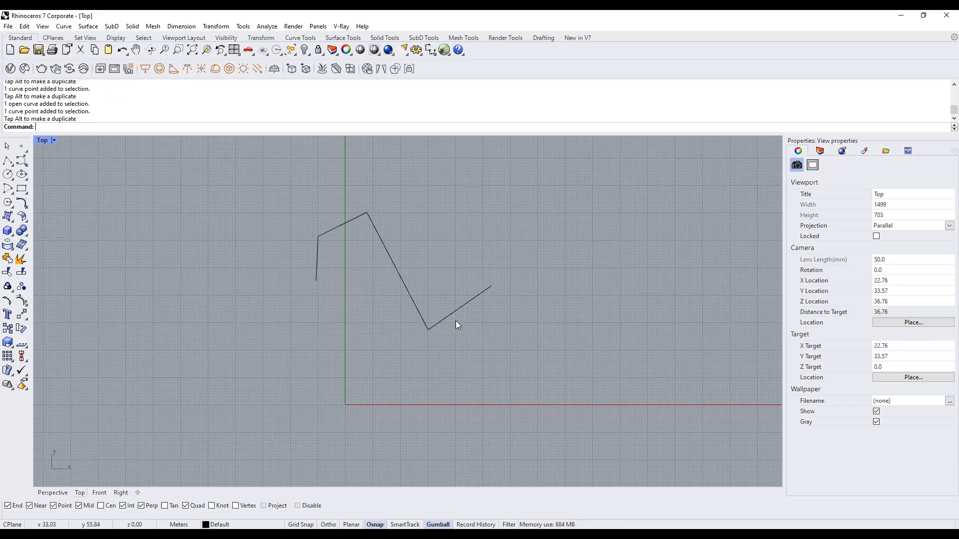
left_click(467, 323)
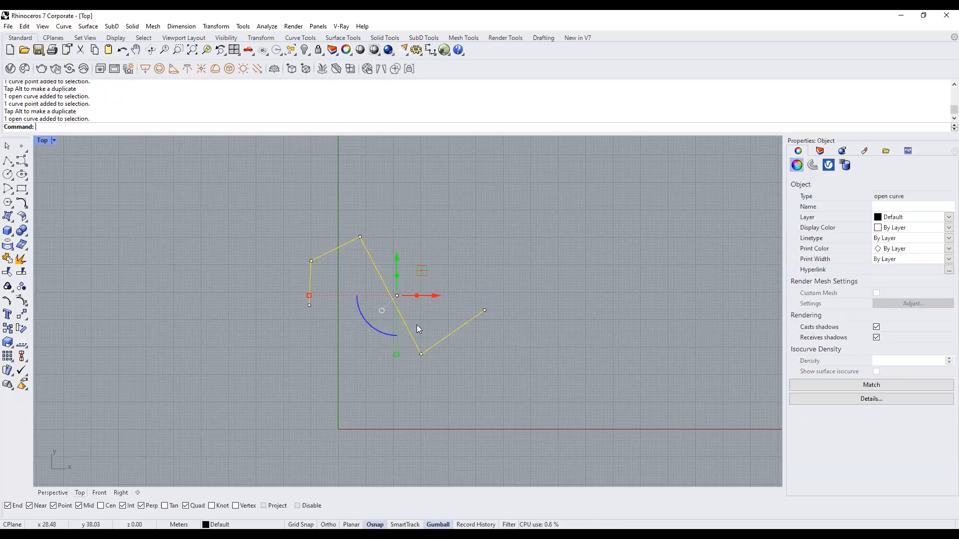
right_click_drag(459, 302, 490, 285)
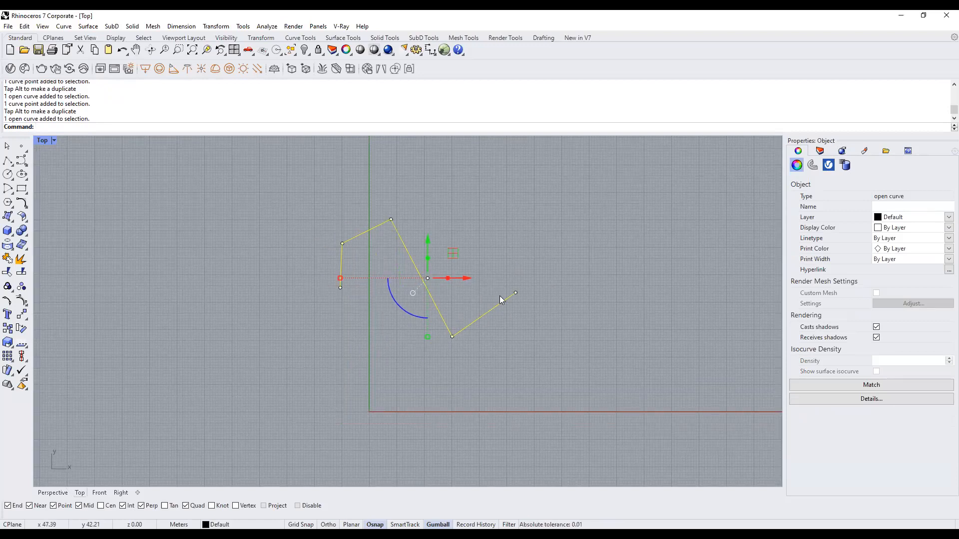
right_click_drag(545, 216, 508, 227)
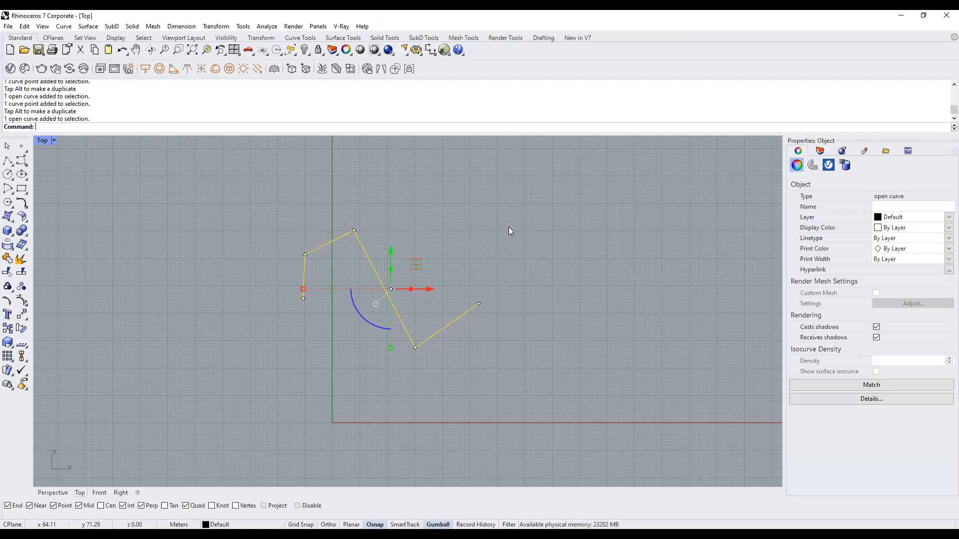
type("Rebuild")
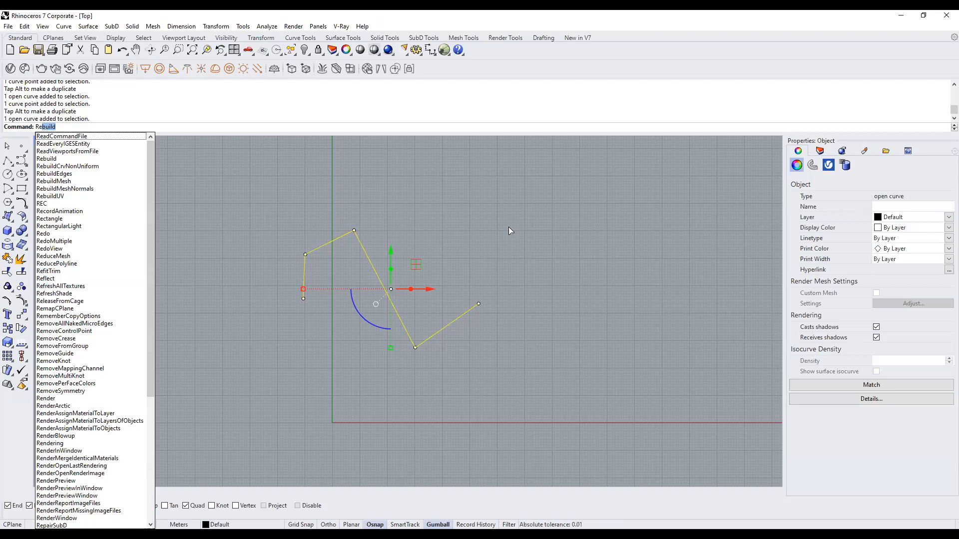
Rebuild the zigzag as a smooth degree-3 curve.
key("Return")
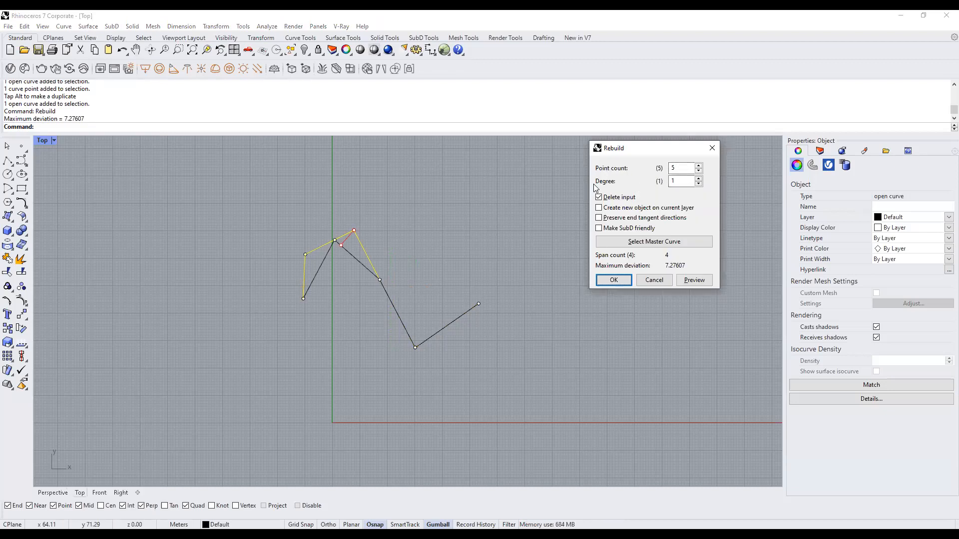
double_click(674, 181)
type("3")
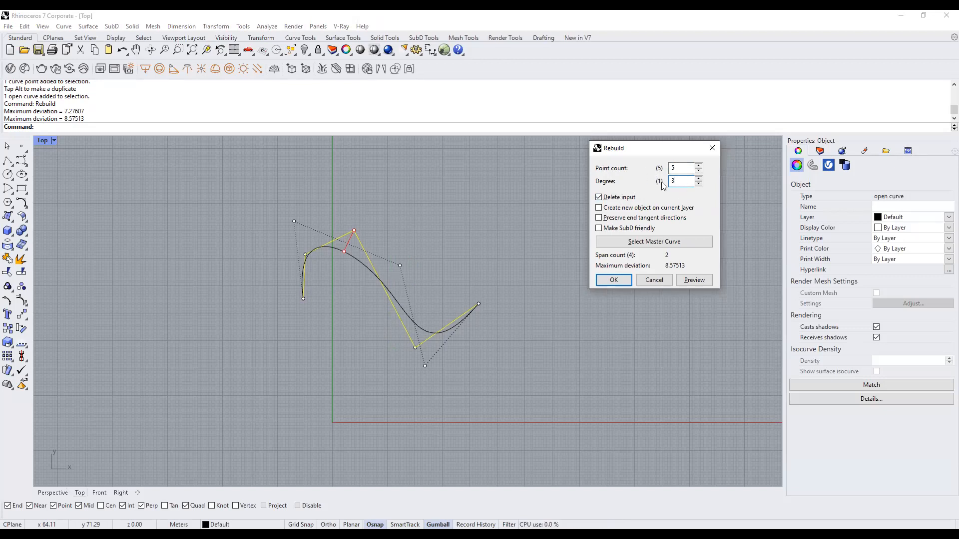
left_click(614, 281)
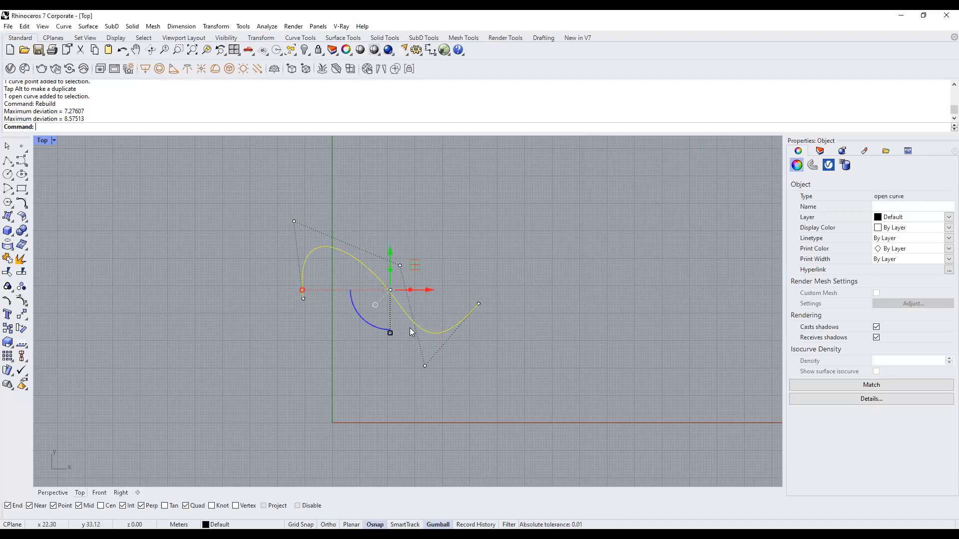
Drag the start, end and an interior control point upward to bend the curve into a loop.
left_click_drag(279, 296, 349, 355)
left_click_drag(345, 289, 415, 354)
left_click_drag(418, 251, 444, 199)
left_click_drag(423, 372, 462, 394)
left_click_drag(468, 356, 536, 201)
left_click(419, 224)
left_click_drag(444, 199, 458, 152)
Stretch the curve's end further right to complete the teardrop-like loop, then deselect it.
scroll(400, 350, "down", 4)
right_click_drag(407, 306, 376, 295)
left_click_drag(312, 341, 480, 358)
key("Escape")
key("Escape")
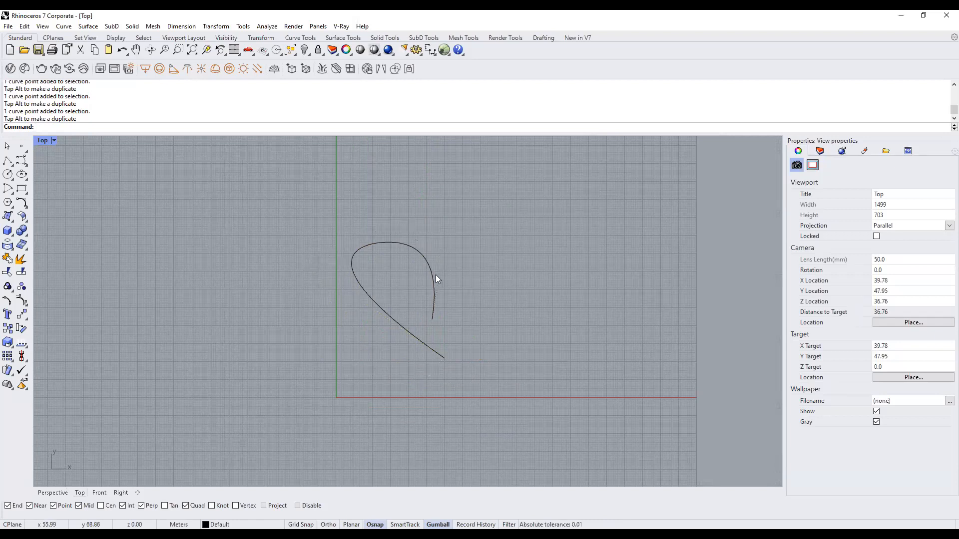
left_click(433, 297)
scroll(430, 295, "up", 2)
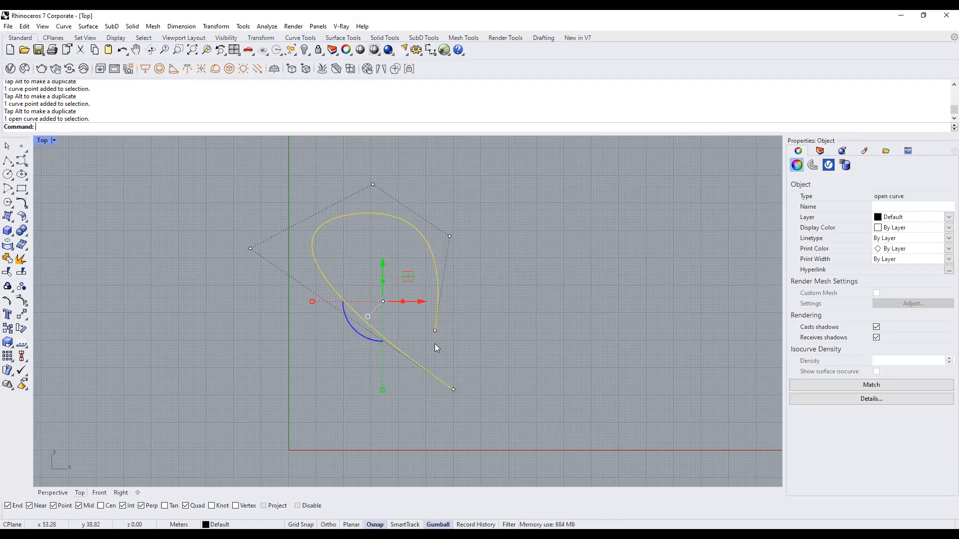
right_click_drag(423, 348, 482, 348)
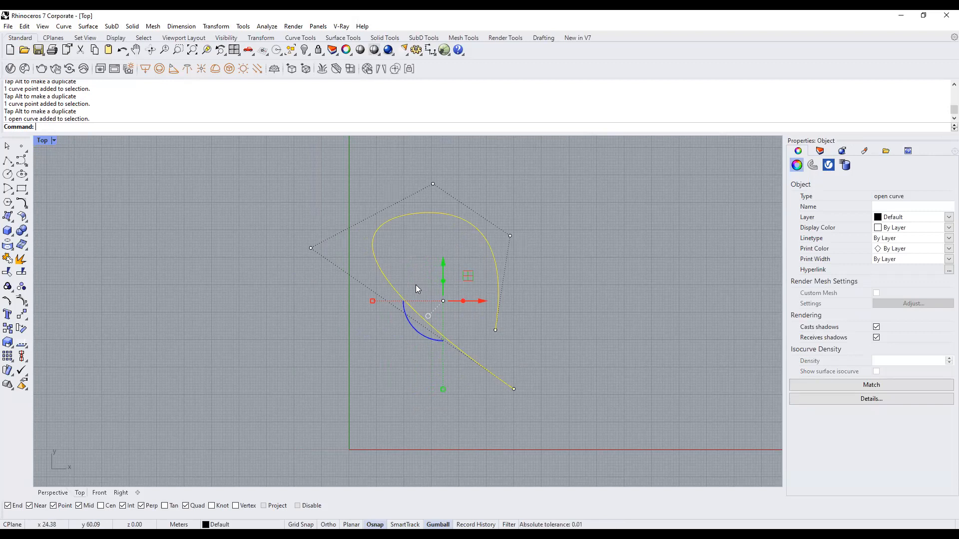
scroll(416, 286, "down", 3)
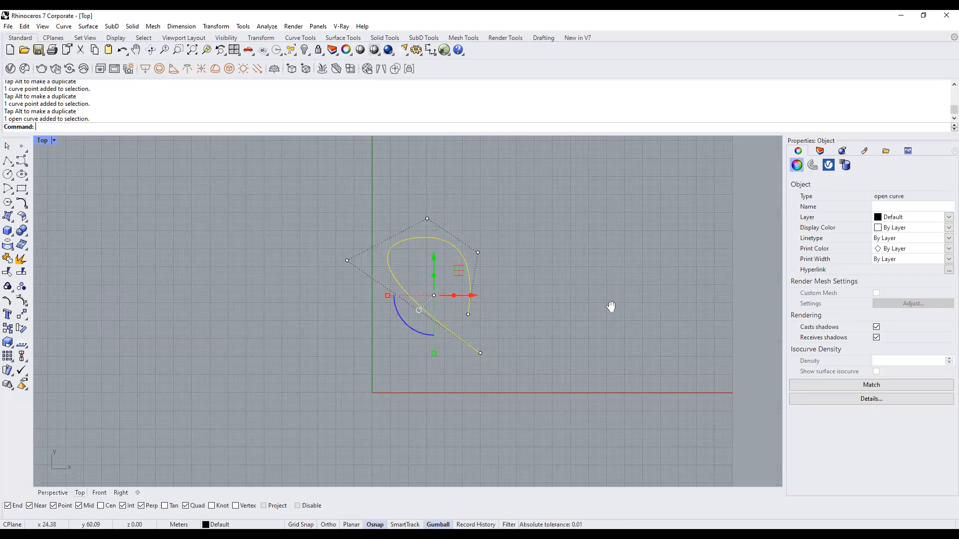
left_click(535, 299)
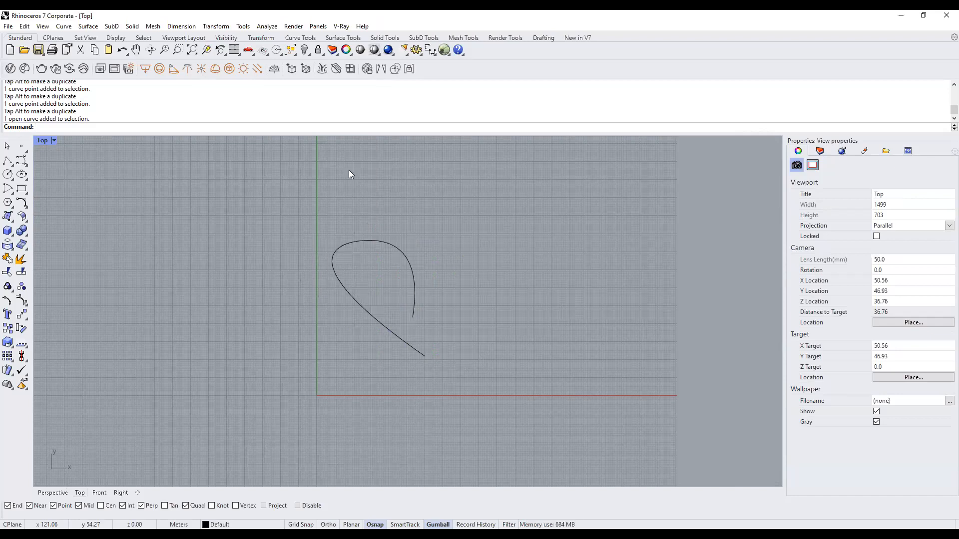
Draw a Control Point Curve through eight points forming a large looping S shape.
left_click(21, 162)
scroll(327, 291, "down", 3)
left_click(463, 291)
left_click(431, 222)
left_click(542, 215)
left_click(489, 325)
left_click(429, 347)
left_click(443, 382)
left_click(527, 359)
left_click(548, 310)
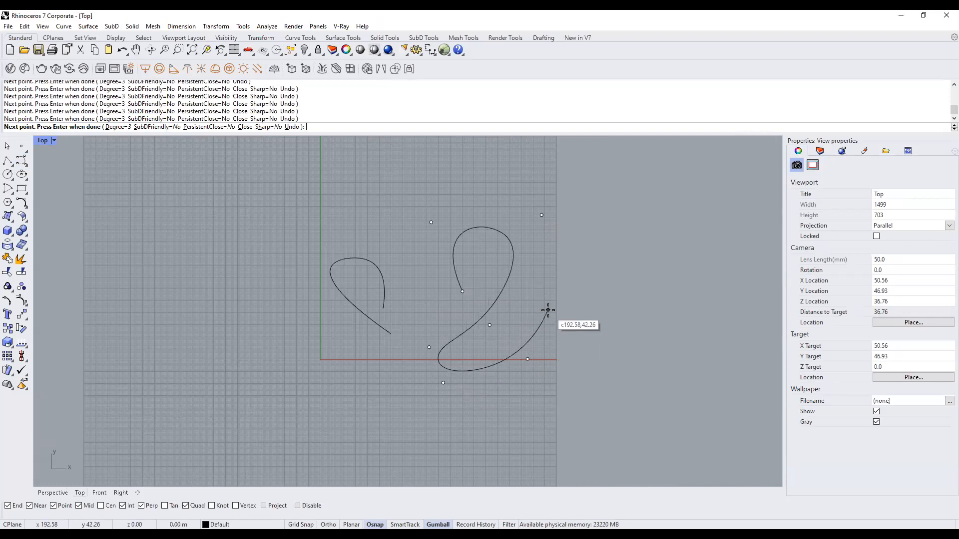
key("Return")
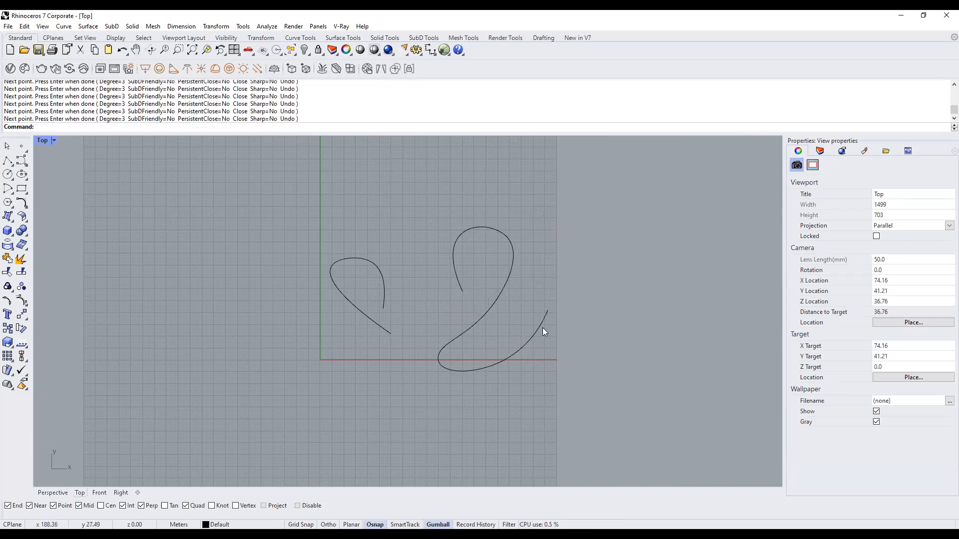
Refine the loop by moving its top-right, lower and bottom-left control points with the gumball.
left_click(542, 328)
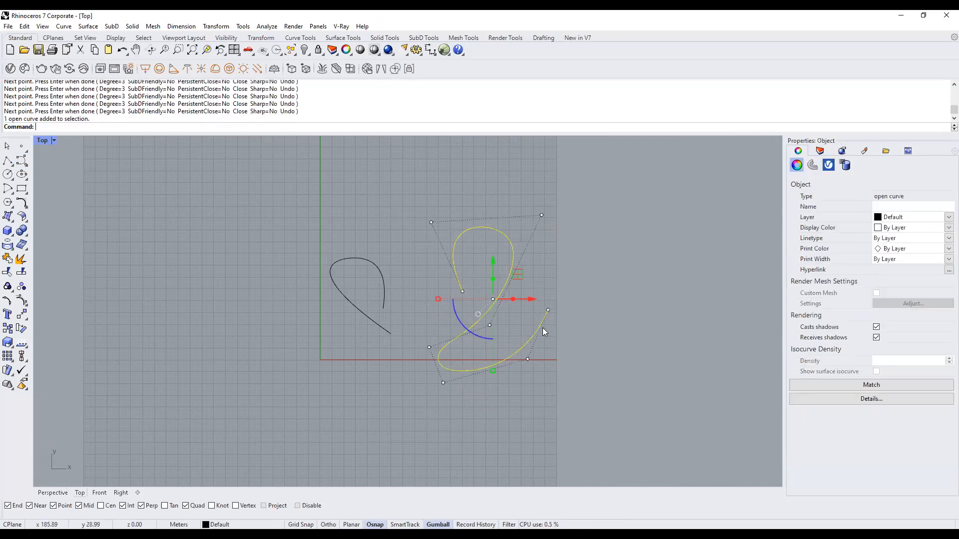
left_click(541, 216)
left_click_drag(568, 190, 541, 154)
left_click(489, 325)
left_click_drag(514, 302, 549, 308)
left_click(429, 347)
left_click_drag(453, 323, 451, 300)
left_click(578, 246)
left_click(513, 284)
left_click(392, 258)
right_click_drag(558, 295, 600, 290)
scroll(510, 306, "down", 2)
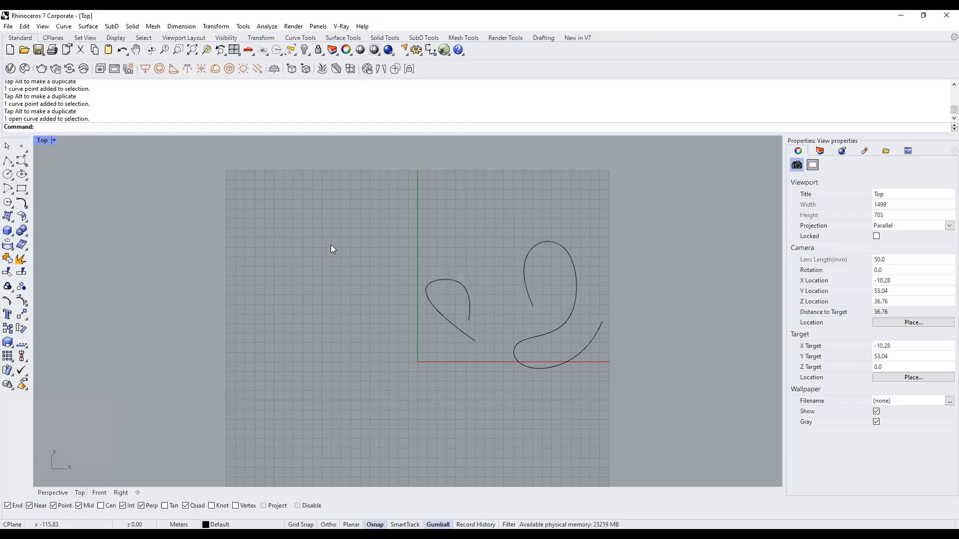
Draw a five-point Control Point Curve loop left of the origin.
left_click(22, 161)
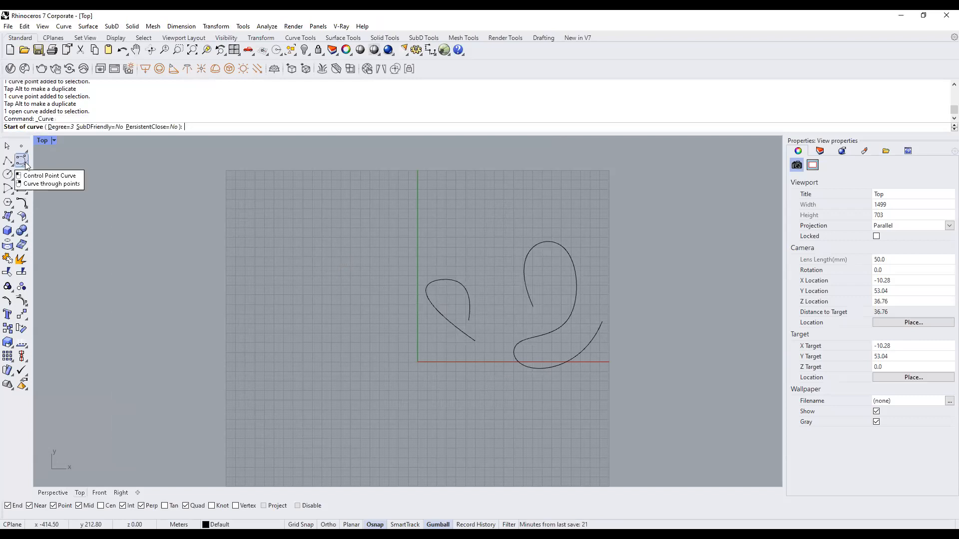
left_click(247, 262)
left_click(268, 316)
left_click(399, 279)
left_click(276, 350)
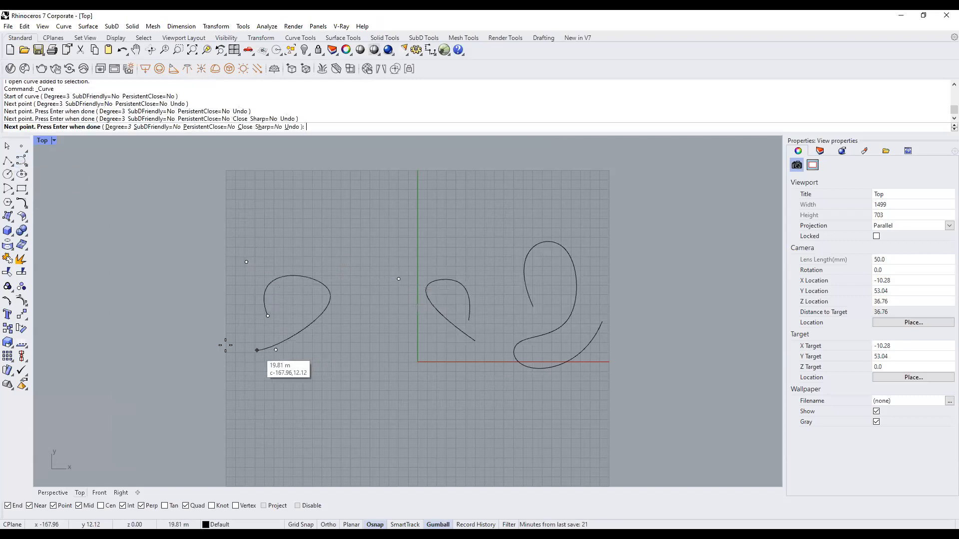
left_click(222, 344)
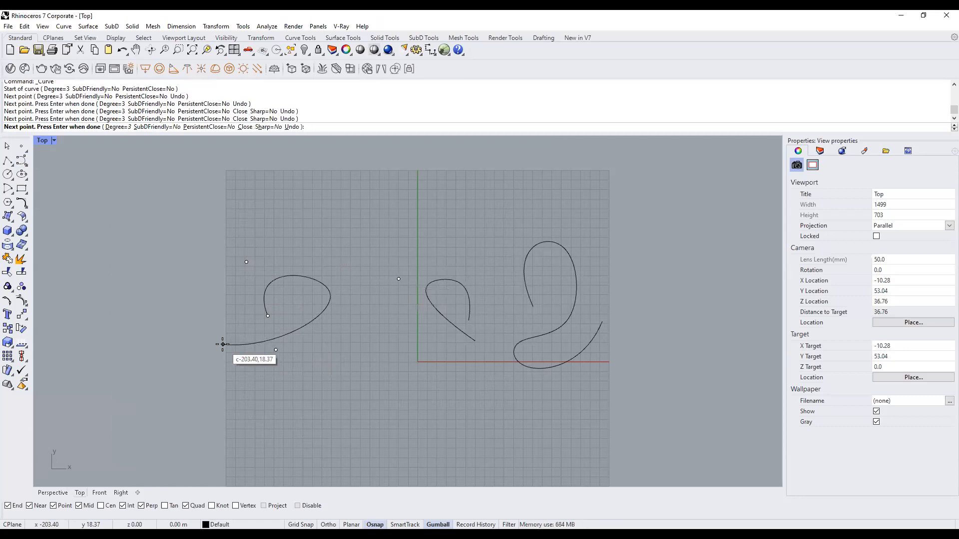
key("Return")
Pull the third curve's right-most control point to the left with the gumball.
left_click(282, 338)
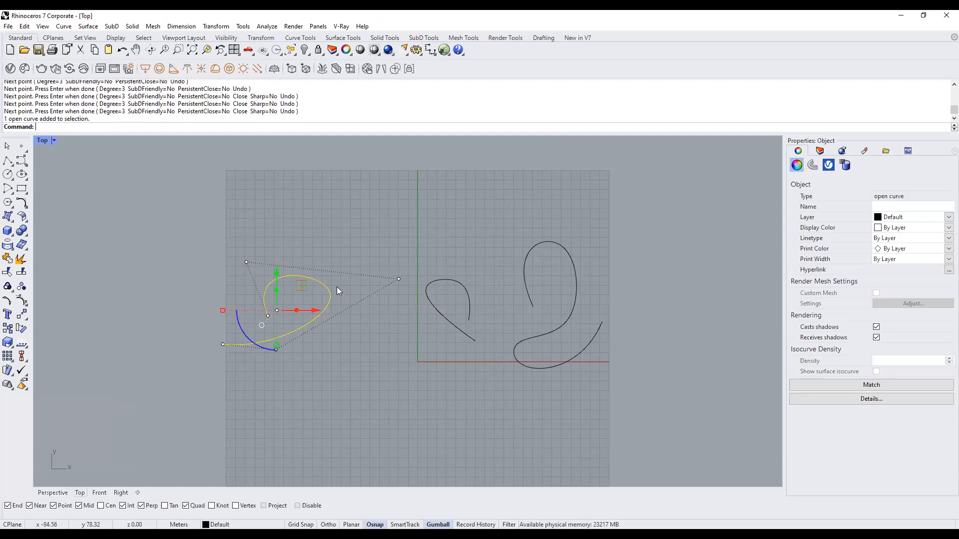
left_click_drag(199, 235, 270, 208)
left_click(398, 279)
left_click_drag(418, 279, 366, 306)
left_click(365, 347)
right_click_drag(390, 342, 399, 322)
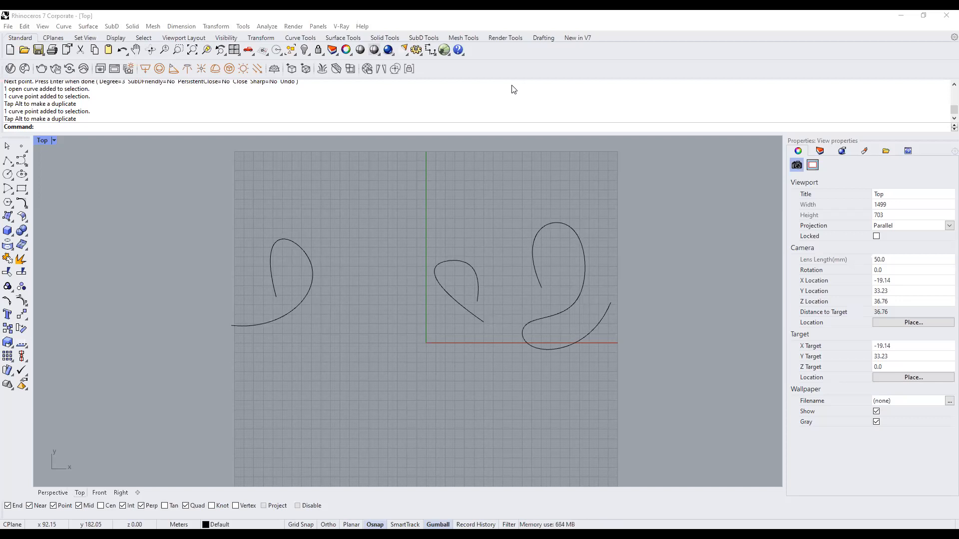
Switch to Perspective and lift two of the middle curve's control points upward in Z.
left_click(52, 492)
right_click_drag(195, 293, 277, 334)
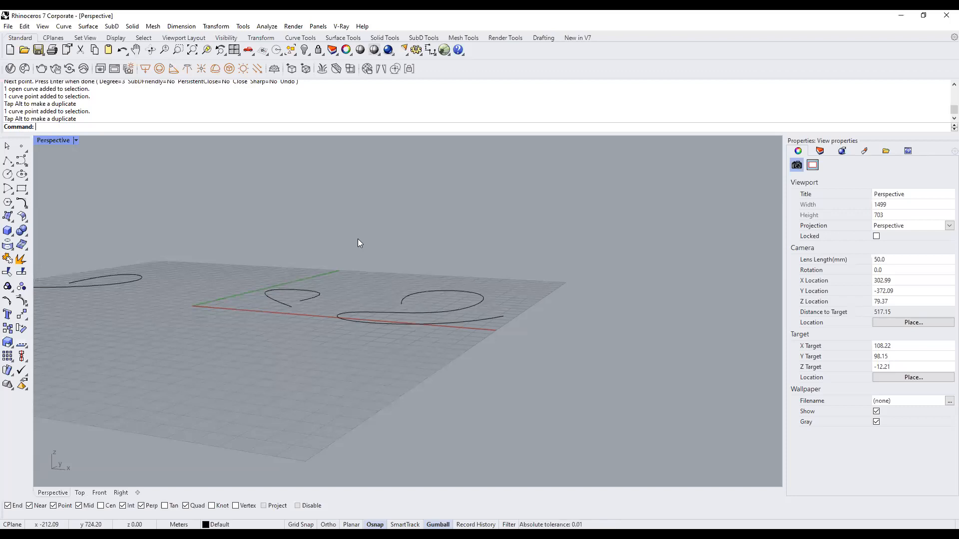
double_click(60, 142)
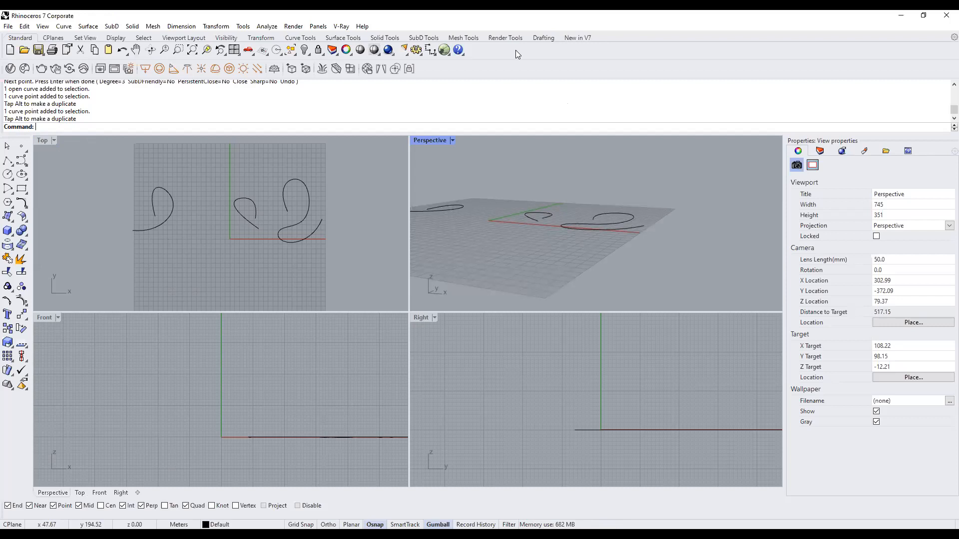
left_click(546, 218)
left_click_drag(543, 165, 571, 224)
left_click_drag(552, 188, 551, 153)
left_click(598, 204)
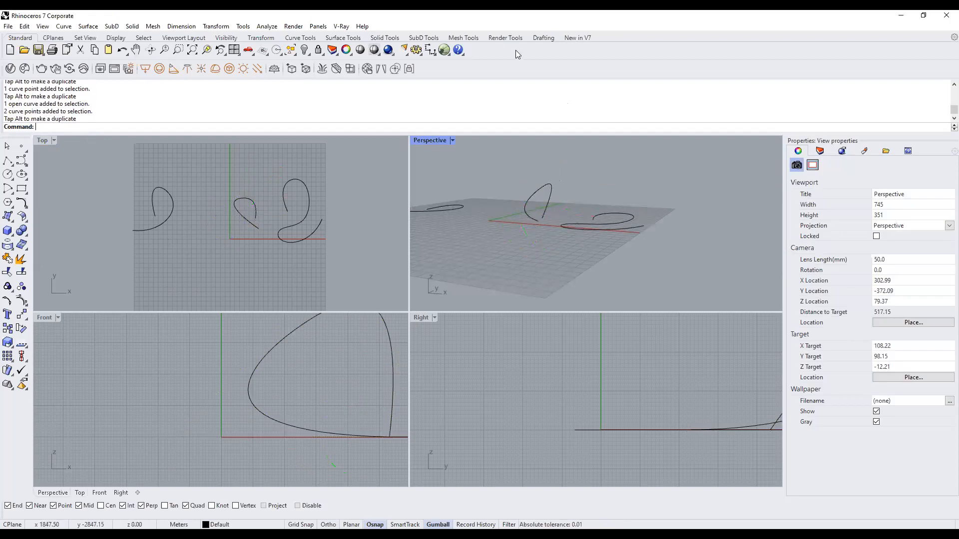
Lift the right-hand looping curve upward above the ground plane.
left_click(617, 229)
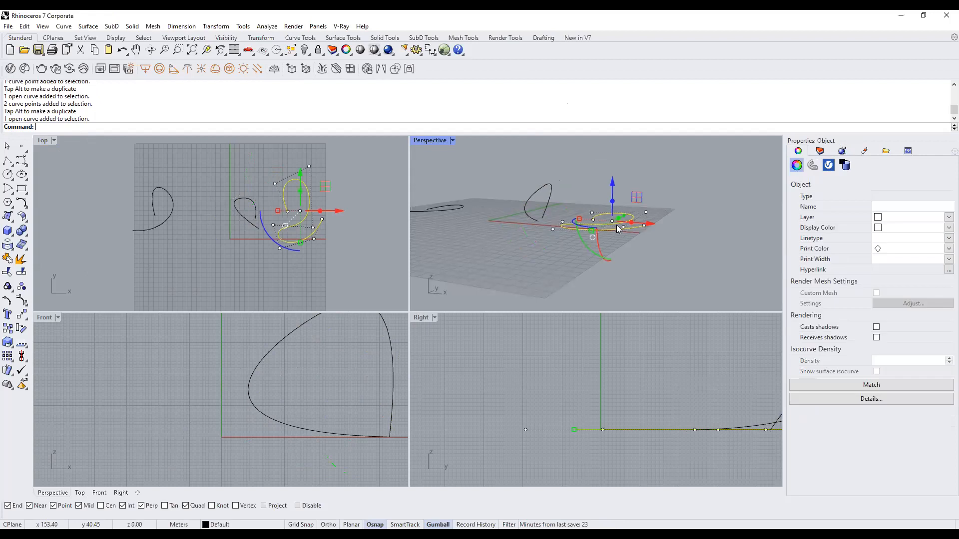
scroll(574, 251, "down", 4)
left_click_drag(597, 201, 601, 172)
left_click(545, 241)
Crossing-window select the middle and right curves in maximized Perspective, then restore four viewports.
right_click_drag(546, 240, 567, 236)
double_click(432, 139)
scroll(540, 275, "down", 4)
right_click_drag(540, 276, 535, 325)
left_click_drag(535, 325, 314, 233)
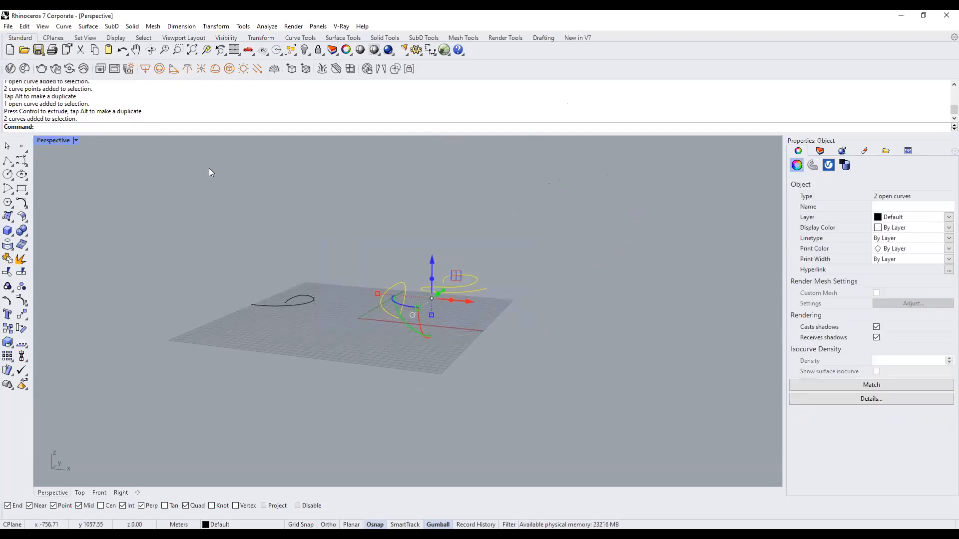
double_click(54, 142)
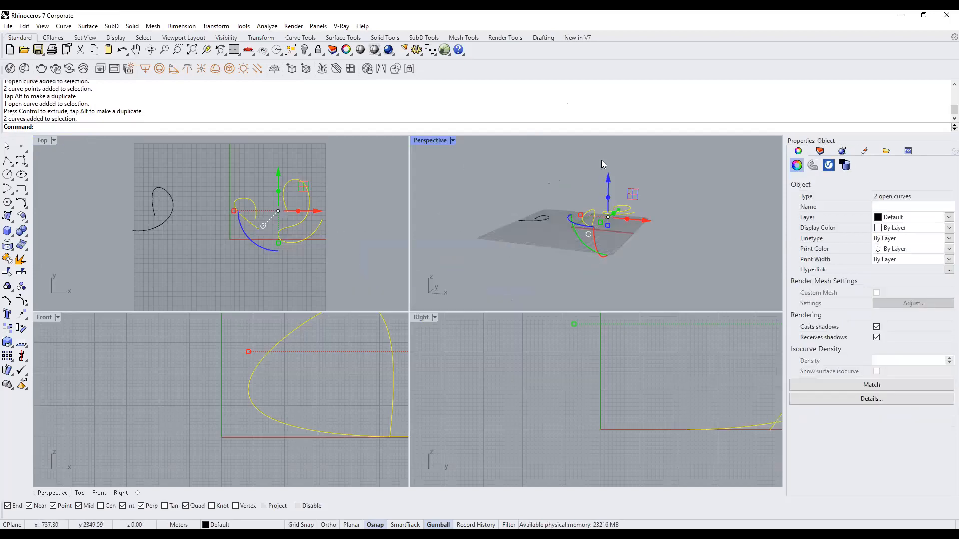
Run SetPt with only Set Z enabled and pick a target height, then undo that attempt.
type("SetPt")
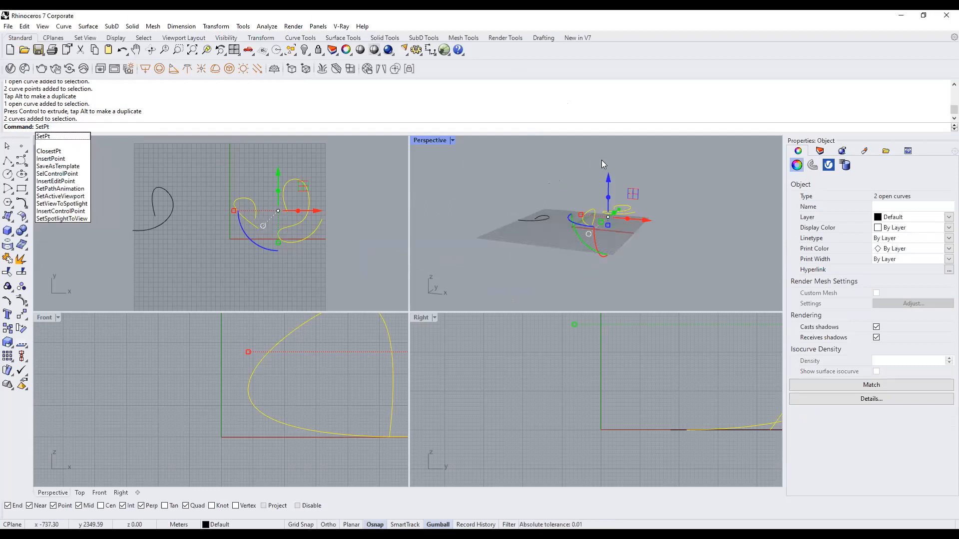
key("Return")
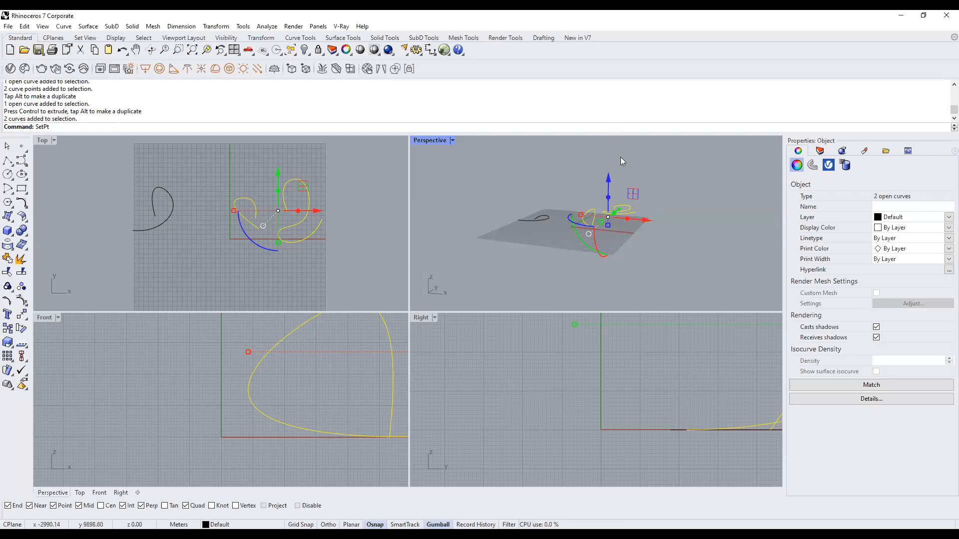
key("Return")
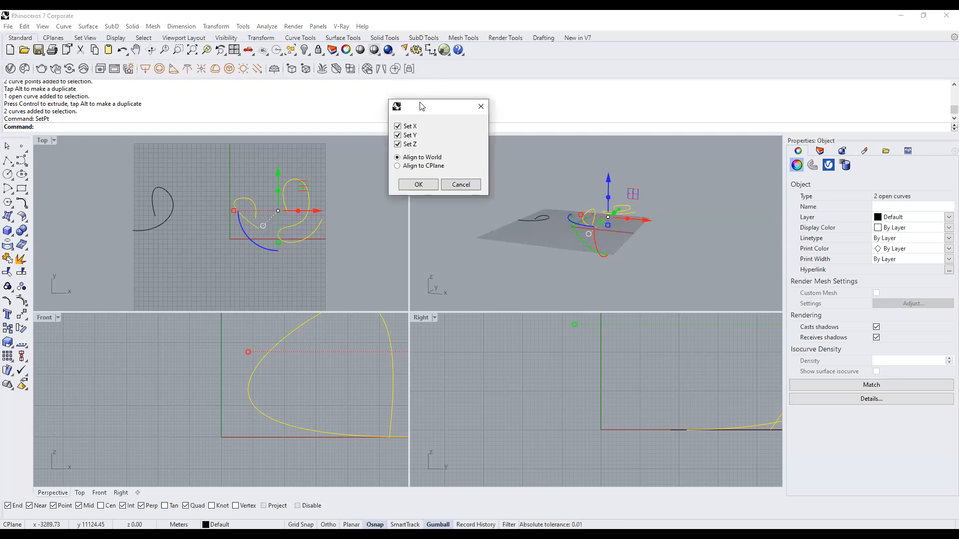
left_click_drag(422, 106, 468, 100)
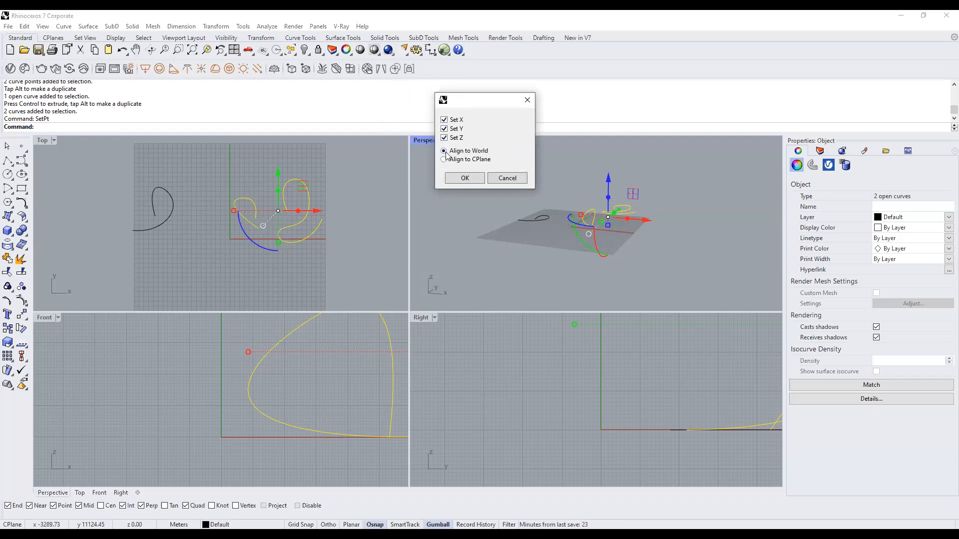
left_click(457, 121)
left_click(452, 130)
left_click(464, 178)
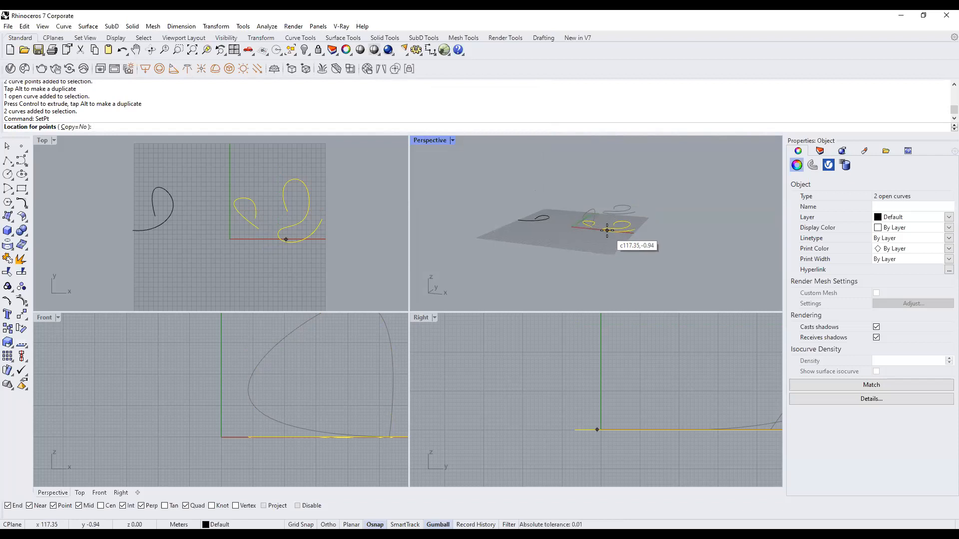
scroll(339, 259, "down", 3)
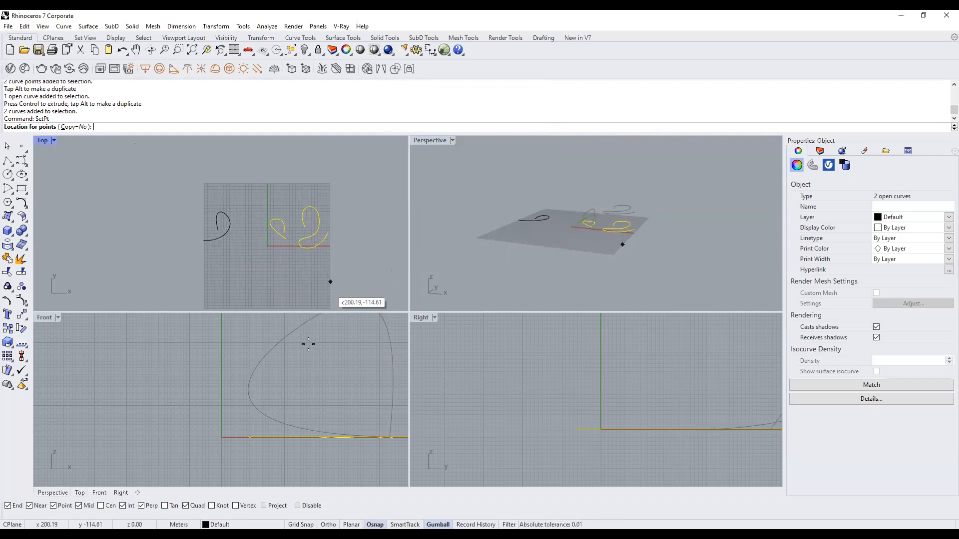
scroll(196, 396, "down", 5)
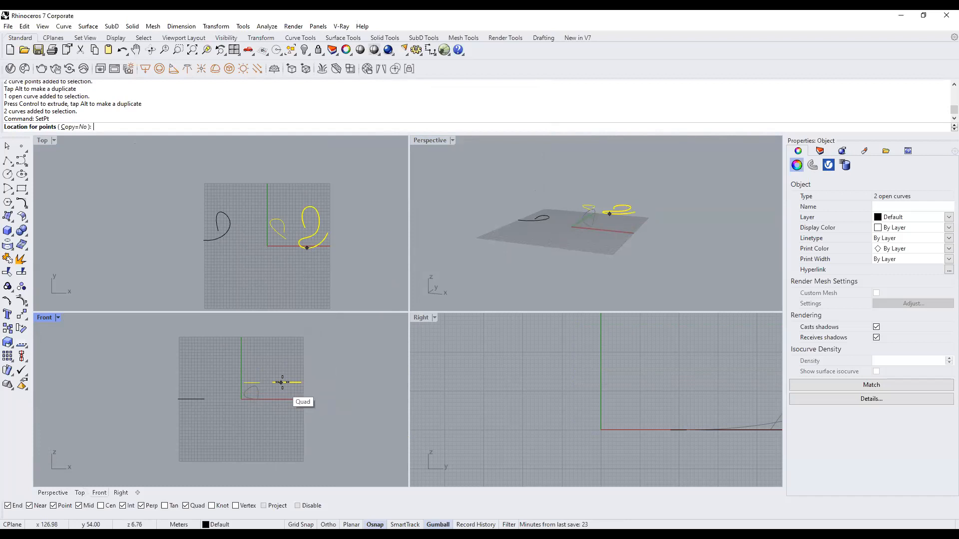
scroll(288, 395, "up", 4)
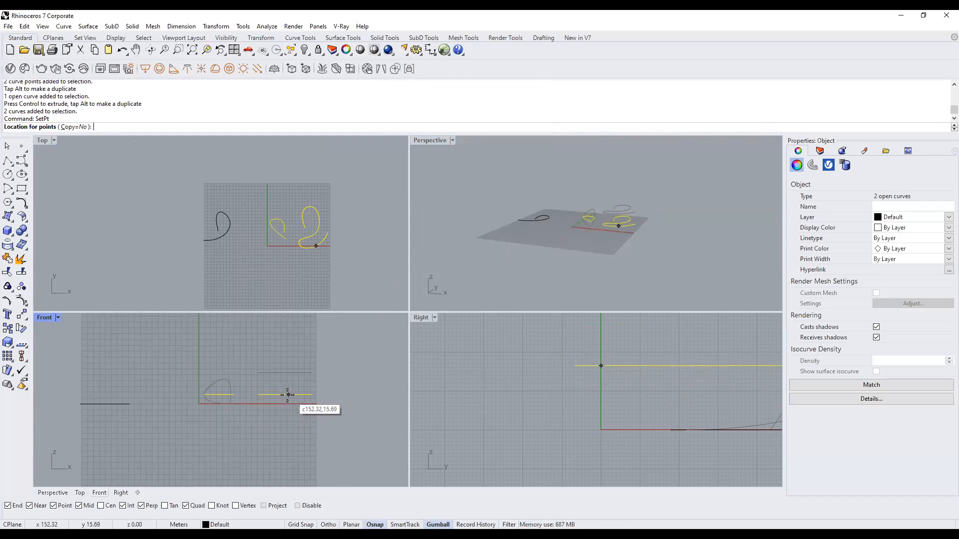
scroll(288, 395, "up", 1)
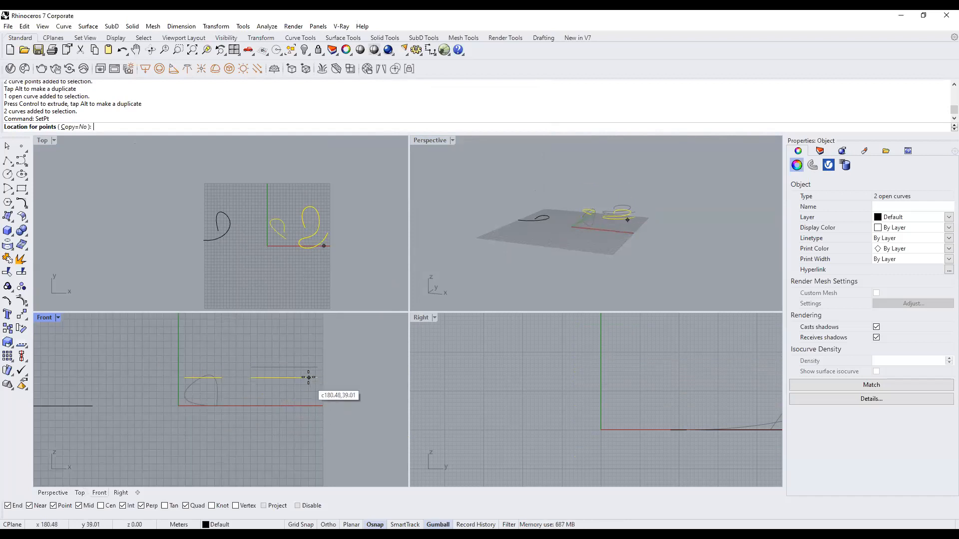
left_click(538, 220)
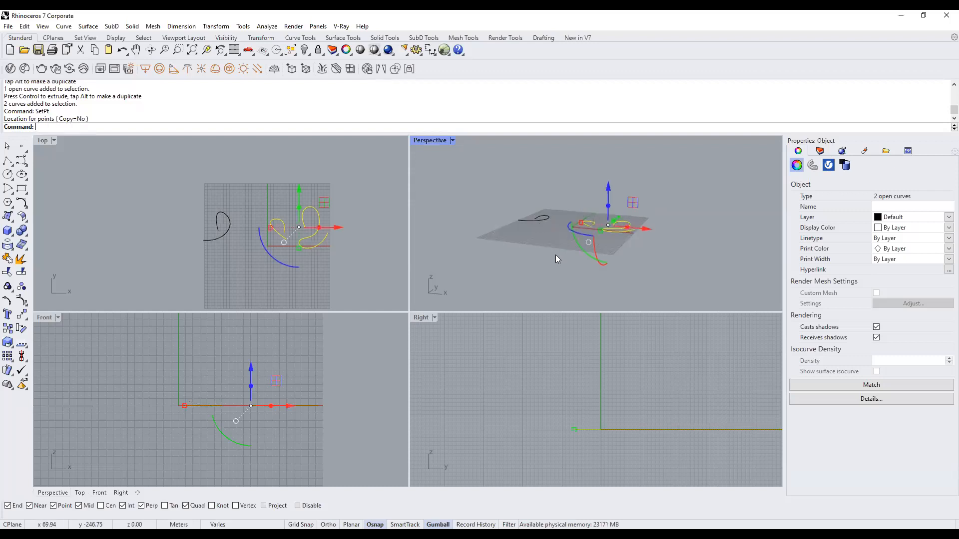
key("ctrl+z")
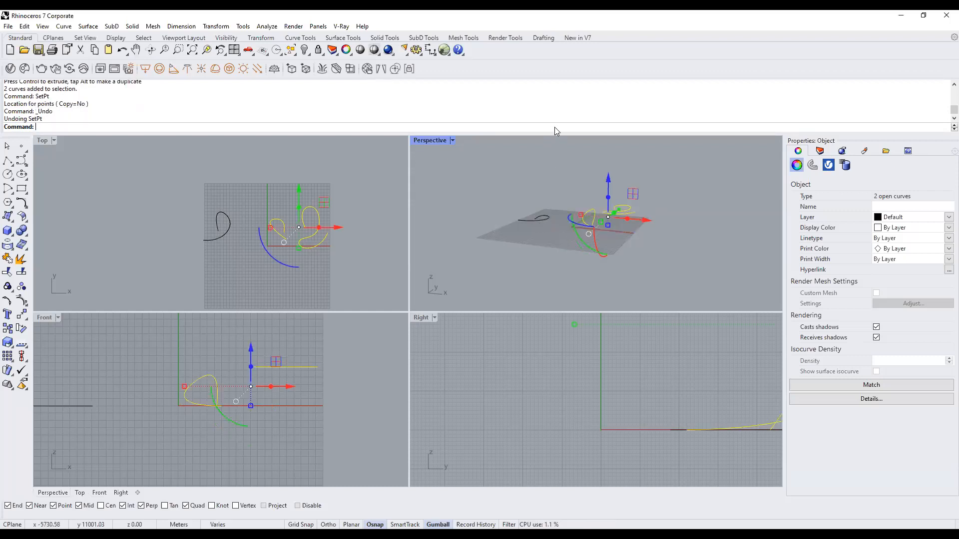
Rerun SetPt on Z only, flattening both curves to the left curve's height in Front view.
type("SetPt")
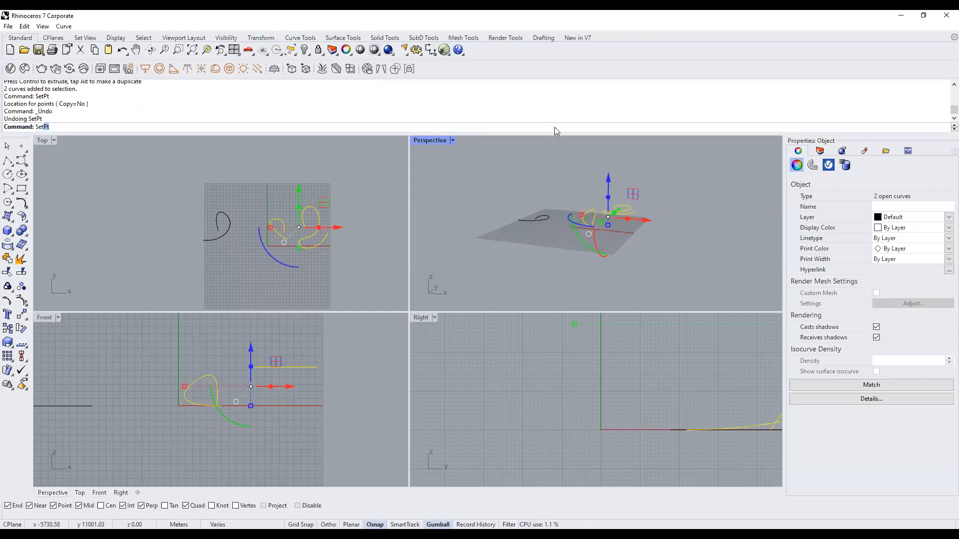
key("Down")
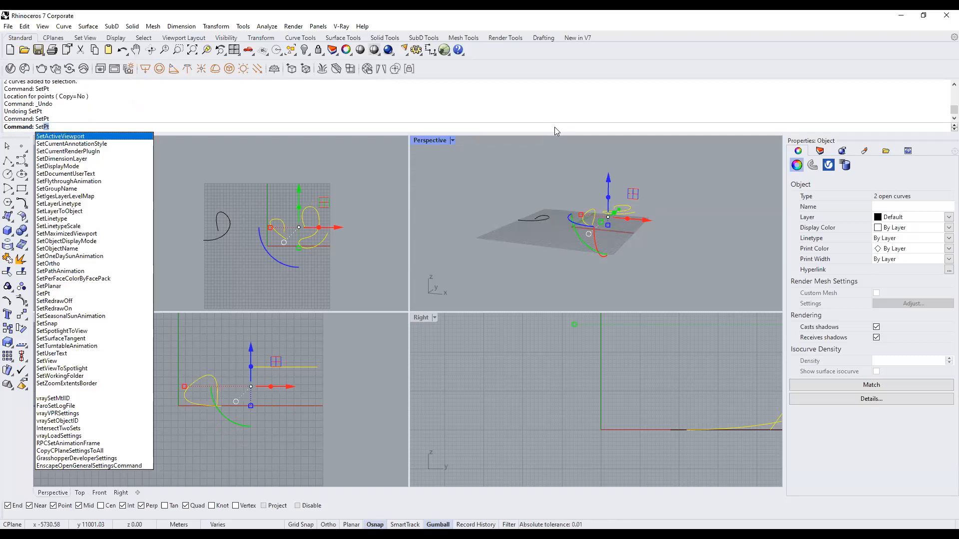
key("Return")
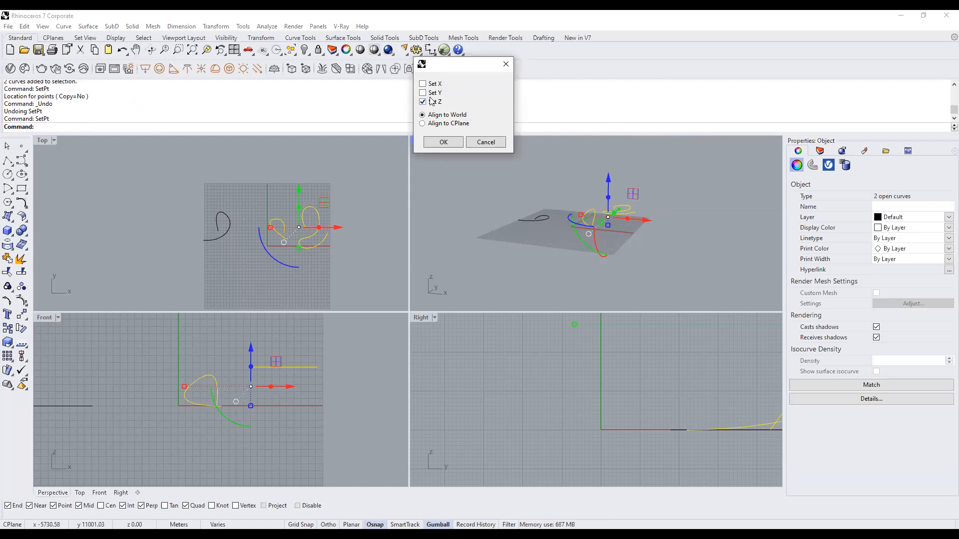
scroll(626, 203, "up", 10)
scroll(626, 202, "down", 6)
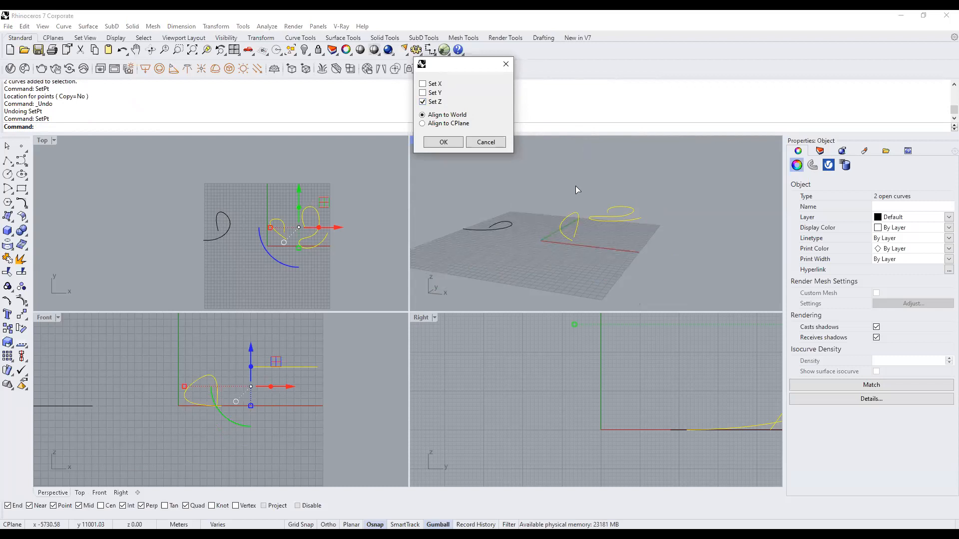
left_click(453, 141)
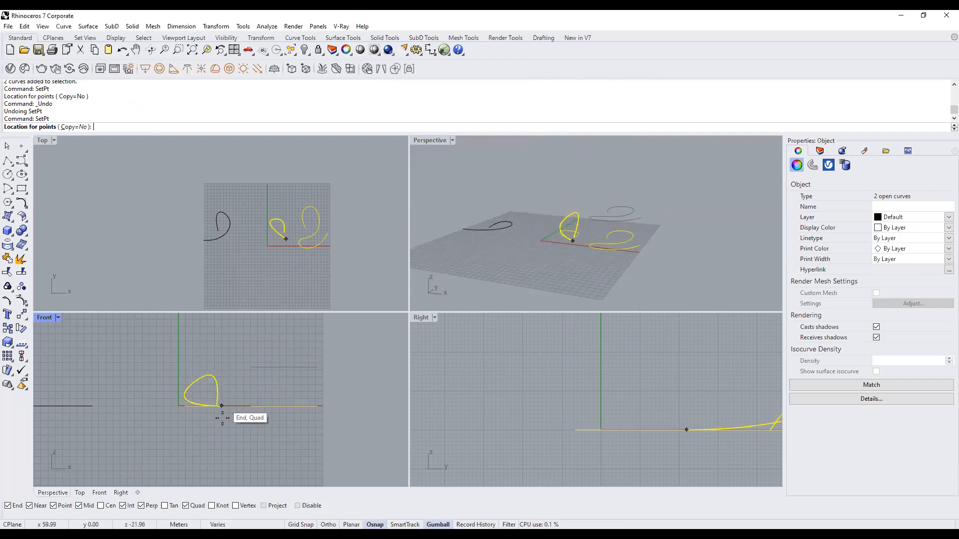
left_click(88, 406)
left_click(510, 265)
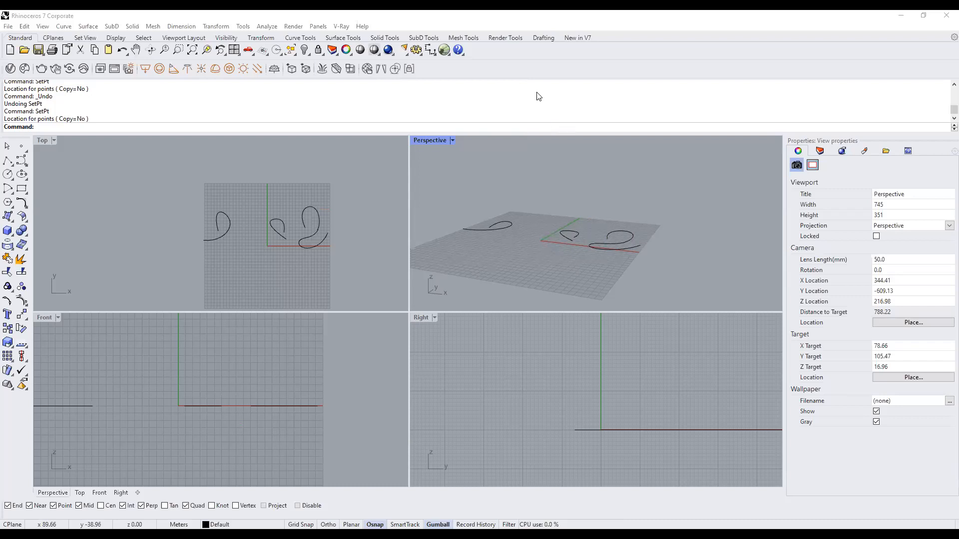
left_click(551, 129)
type("Units")
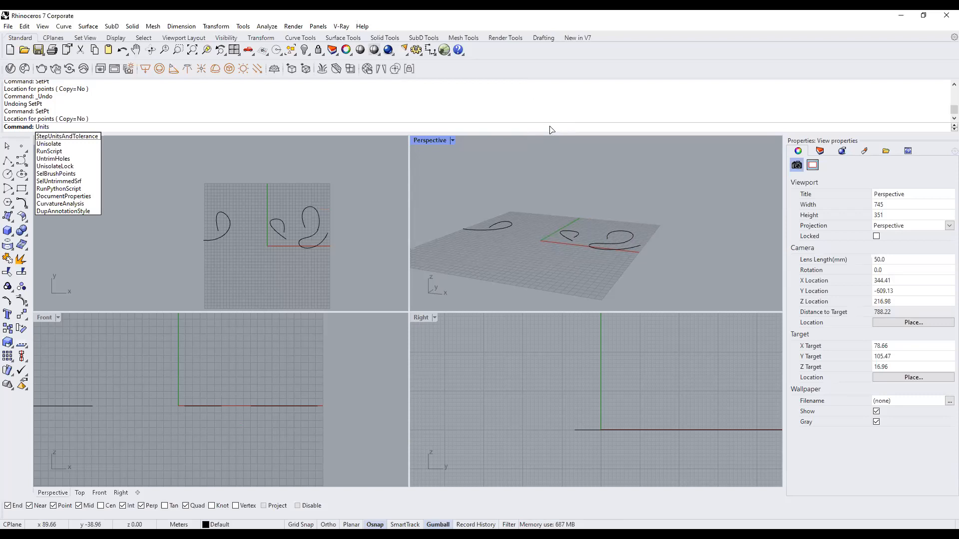
key("Return")
left_click(538, 145)
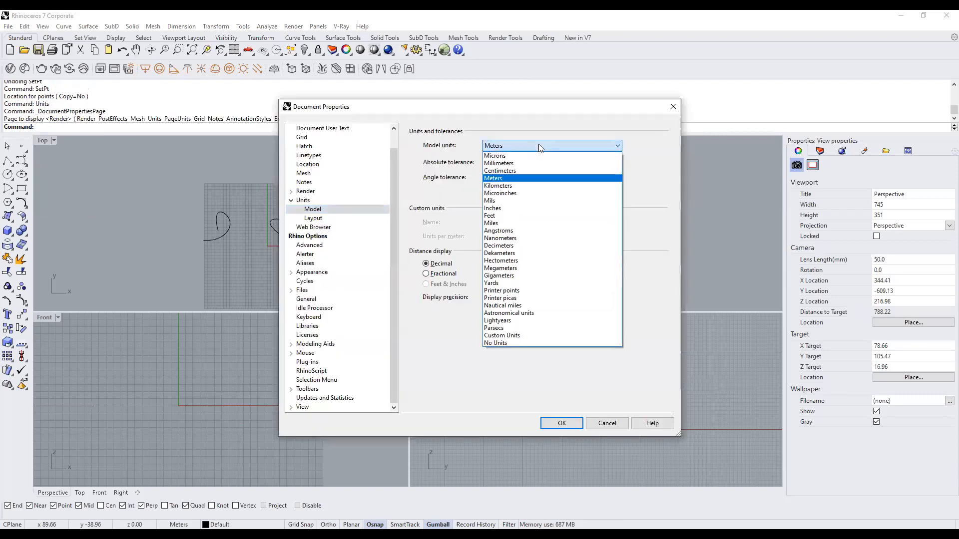
left_click(514, 215)
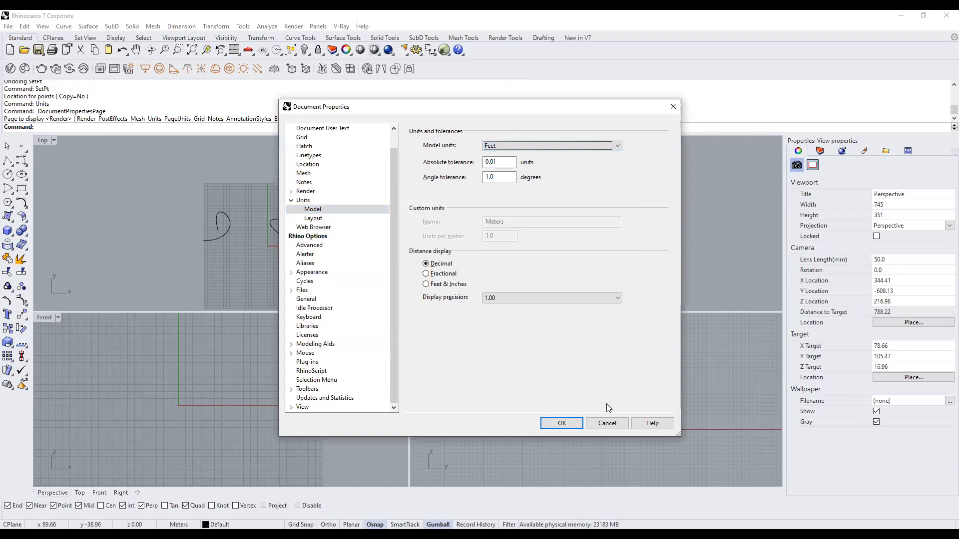
left_click(568, 421)
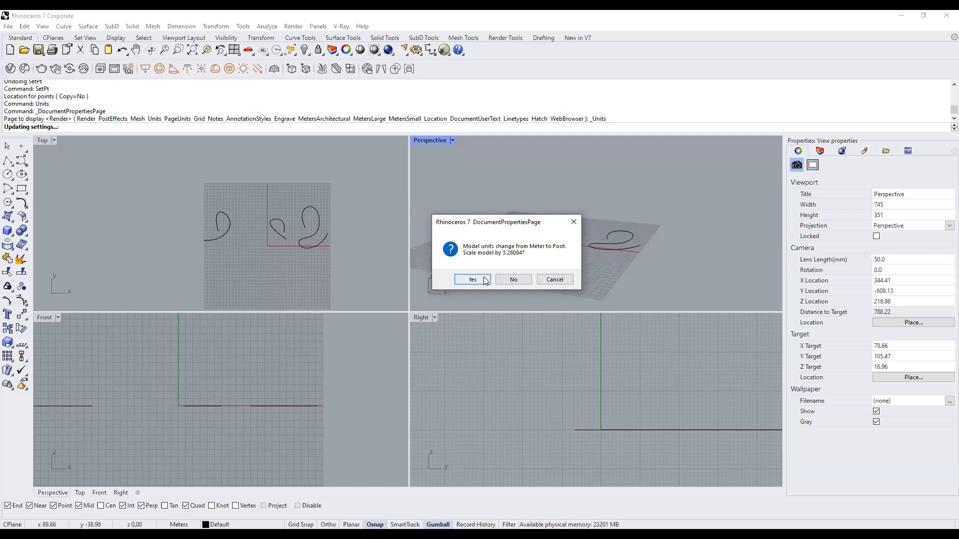
left_click(553, 281)
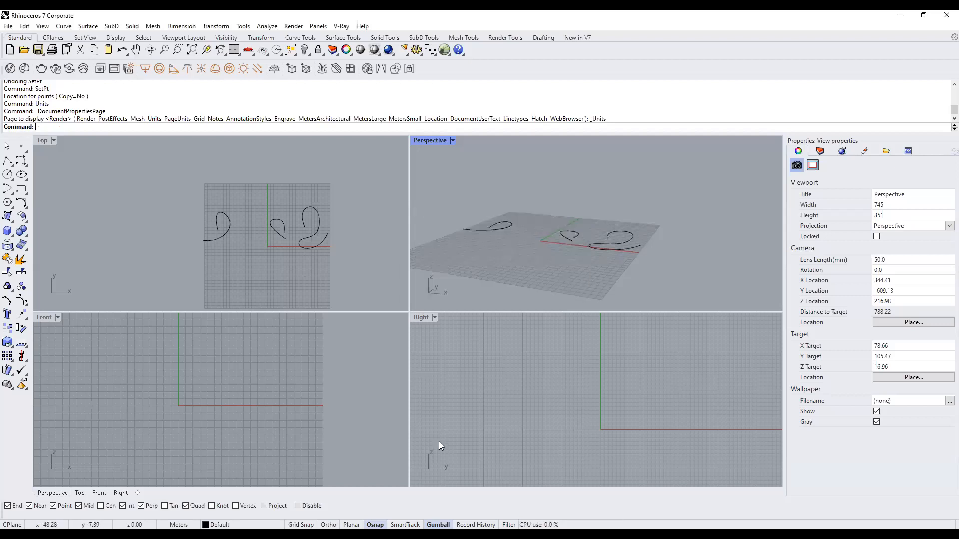
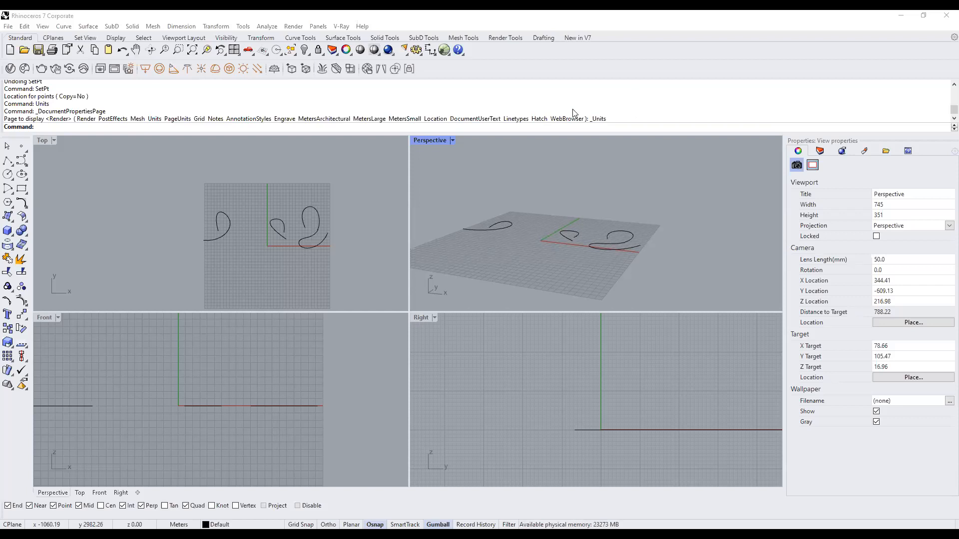
Maximize the Top view and window-select and delete the three freeform curves.
double_click(46, 141)
right_click_drag(670, 377, 597, 329)
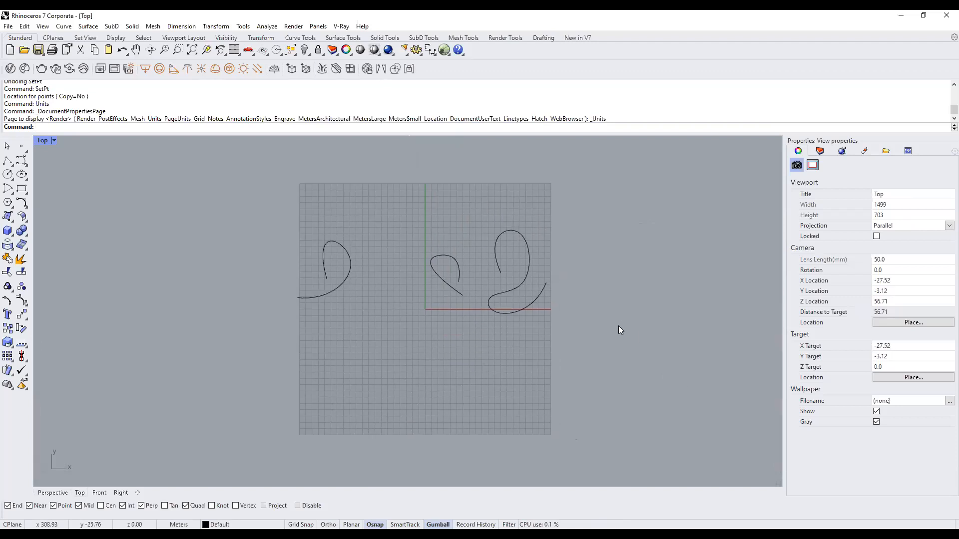
left_click_drag(611, 348, 237, 157)
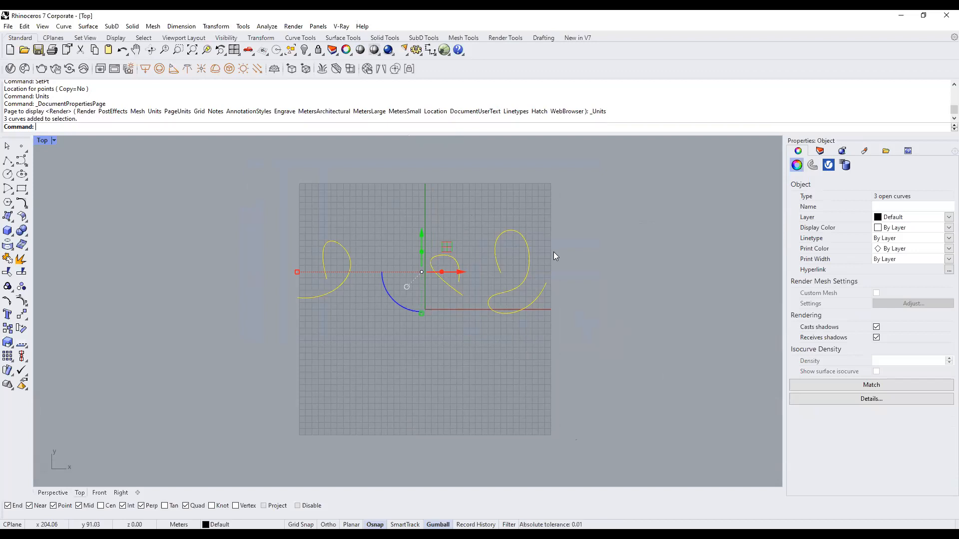
scroll(540, 270, "up", 4)
right_click_drag(428, 291, 468, 332)
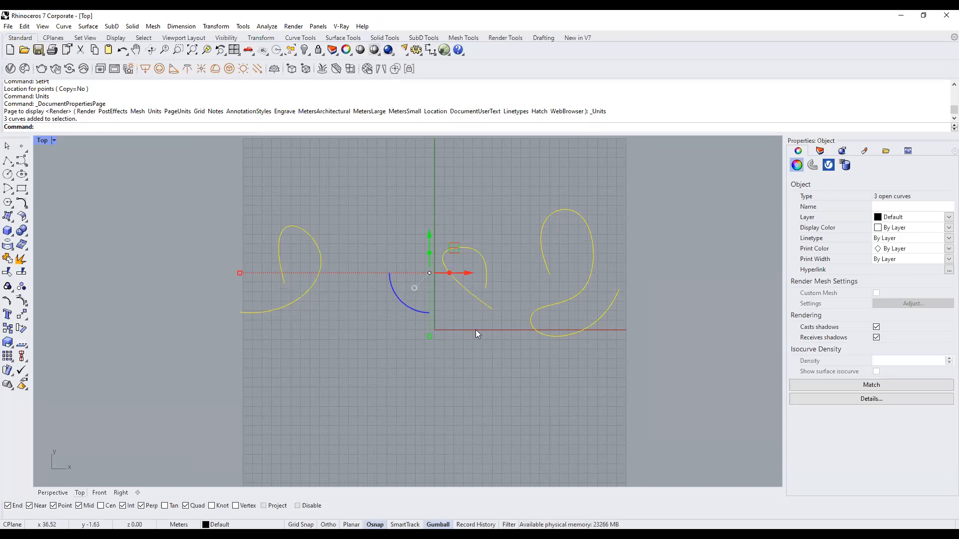
left_click(476, 330)
left_click_drag(635, 364, 131, 148)
left_click(508, 274)
left_click_drag(651, 404, 171, 189)
key("Delete")
right_click_drag(378, 306, 373, 288)
Draw a straight horizontal line in the Top view with the Line command.
type("Line")
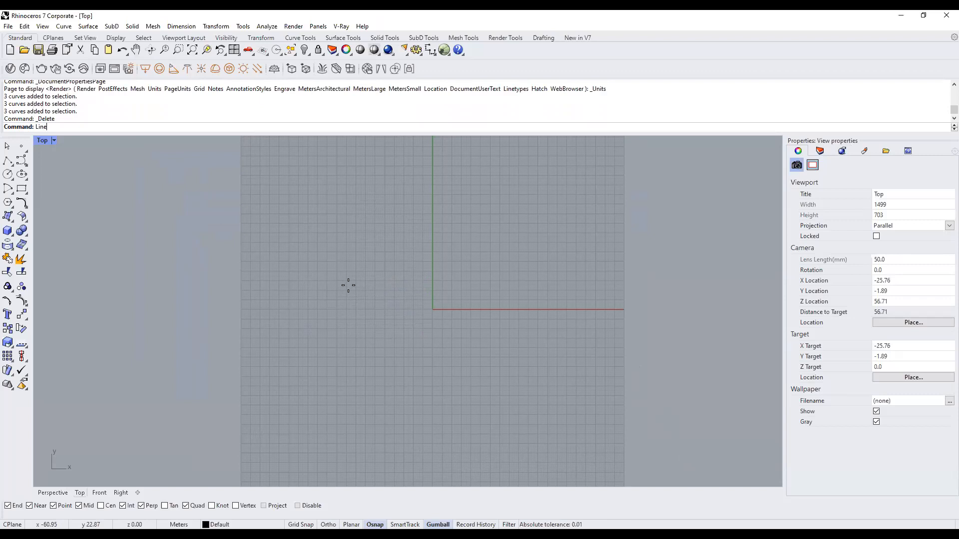
key("Return")
left_click(348, 286)
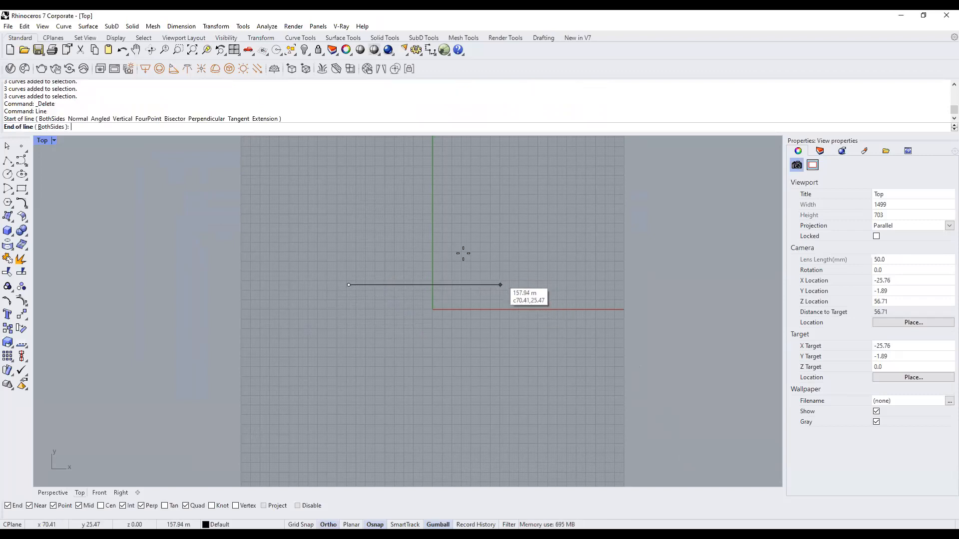
left_click(494, 287)
Rebuild the line as a degree-3 curve with 8 control points.
type("Rebuild")
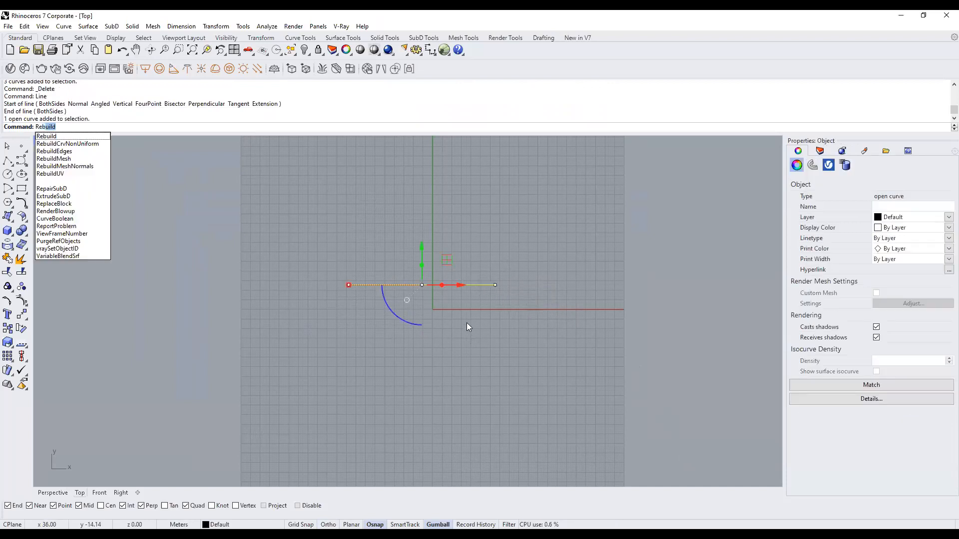
key("Return")
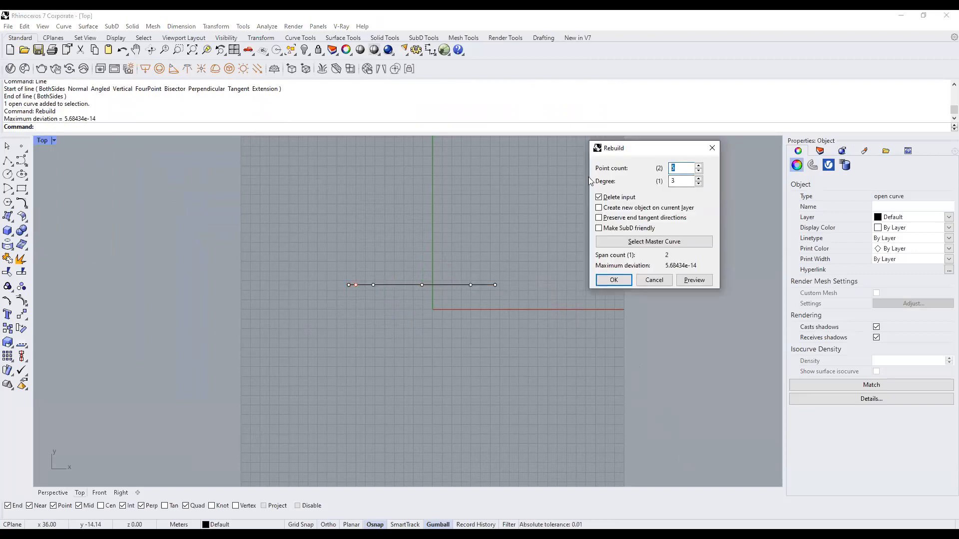
type("8")
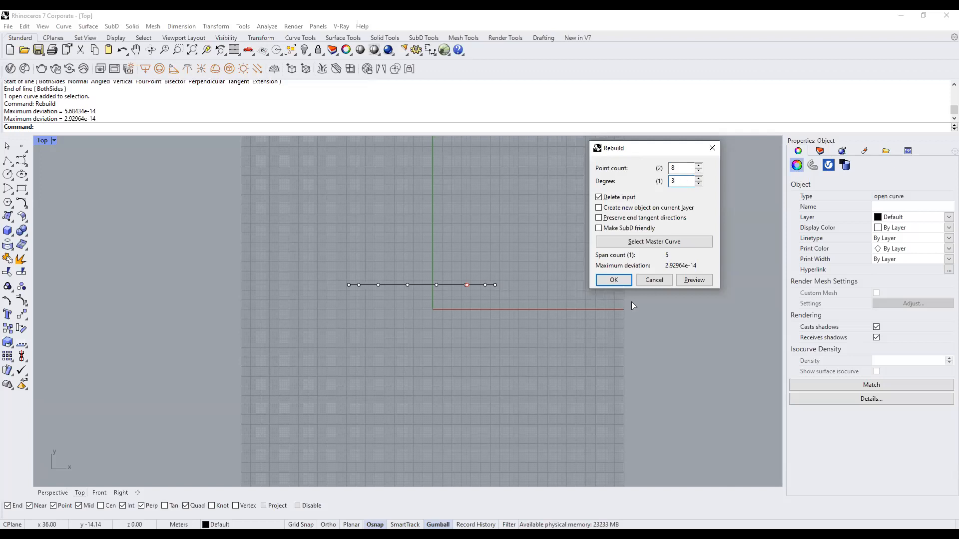
left_click(613, 280)
scroll(426, 281, "up", 3)
right_click_drag(339, 367, 346, 388)
Pull the line's middle control point up to form a bell-shaped hump.
left_click(397, 309)
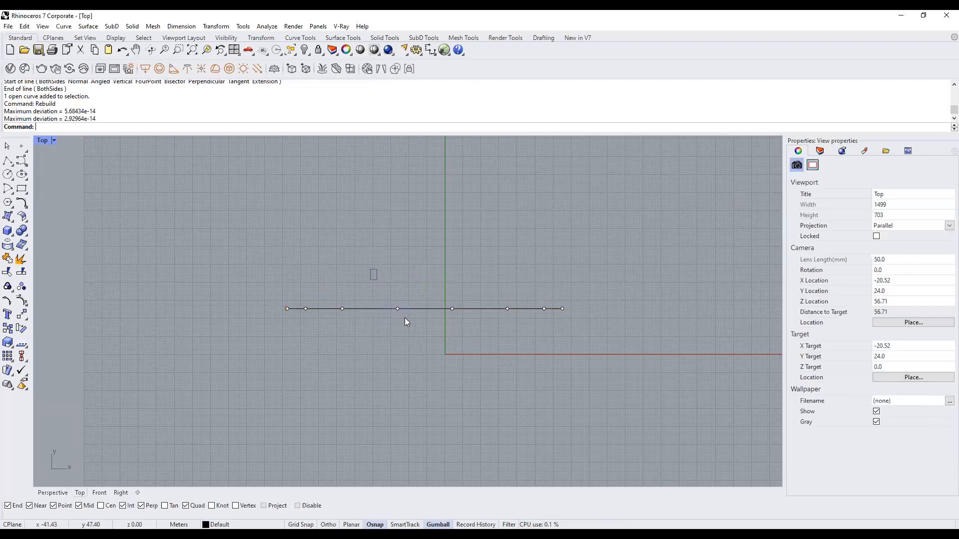
left_click_drag(395, 286, 399, 216)
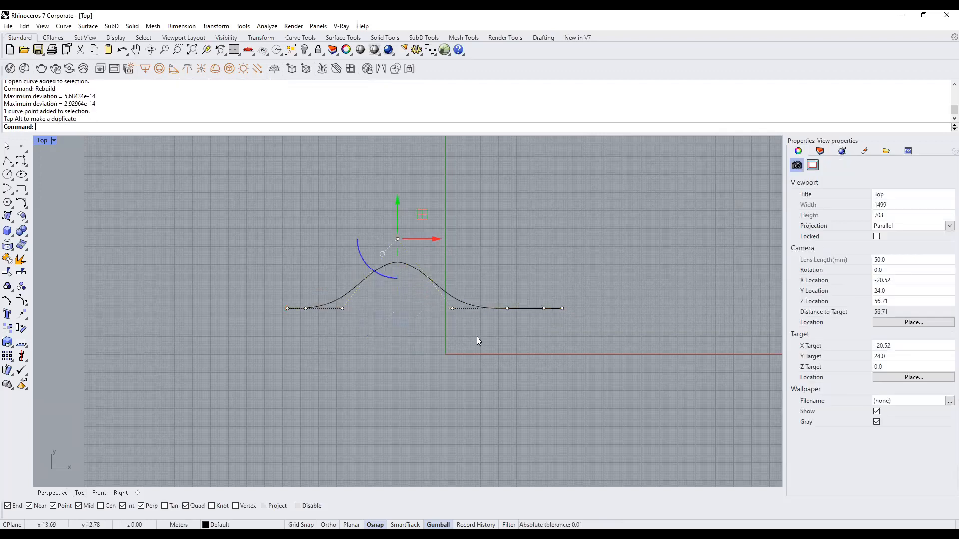
left_click_drag(432, 297, 454, 321)
left_click_drag(452, 285, 453, 278)
key("ctrl+z")
key("Escape")
scroll(393, 324, "down", 2)
right_click_drag(414, 351, 402, 346)
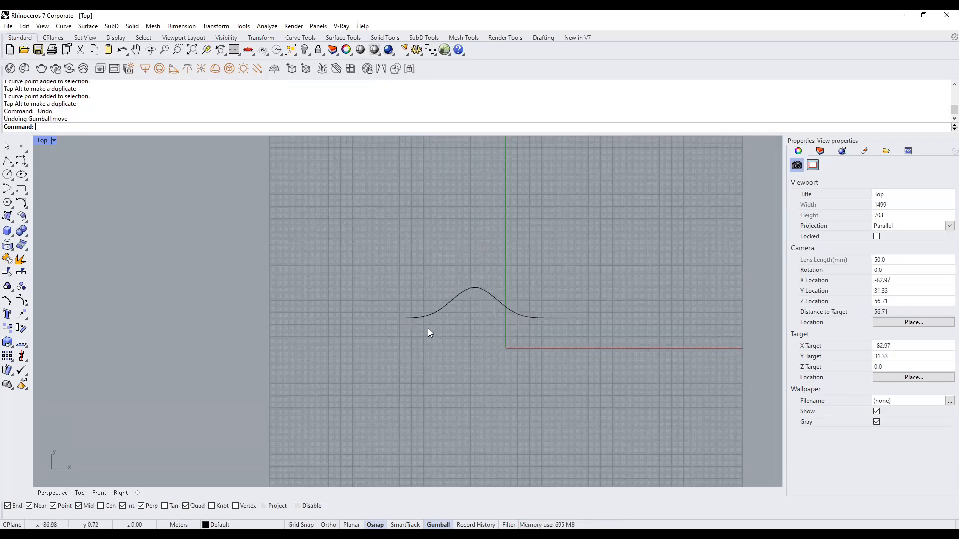
left_click(493, 299)
left_click(433, 373)
right_click_drag(513, 376, 441, 391)
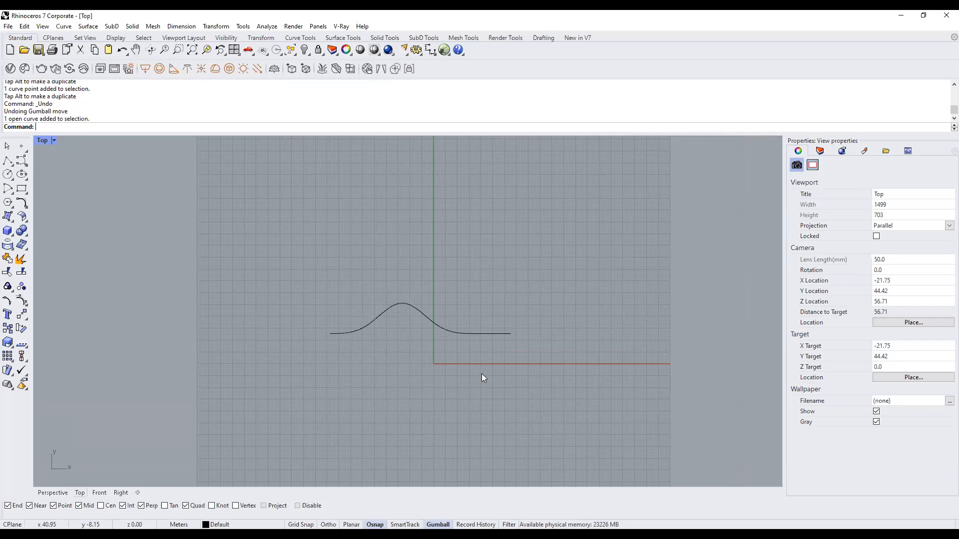
Draw a seven-point control-point curve looping into an S shape above the bell.
left_click(23, 162)
left_click(447, 232)
left_click(369, 188)
left_click(556, 179)
left_click(413, 281)
left_click(551, 285)
left_click(533, 234)
left_click(602, 235)
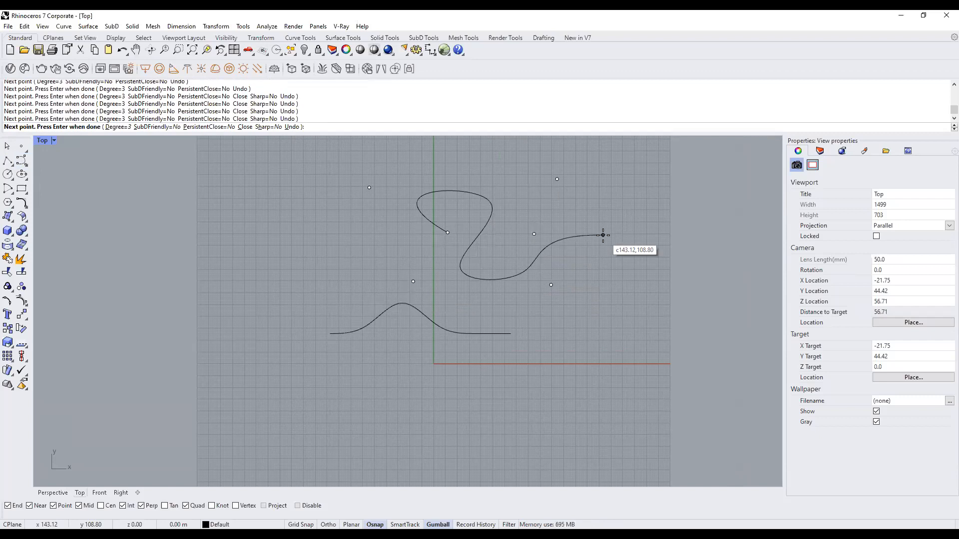
key("Return")
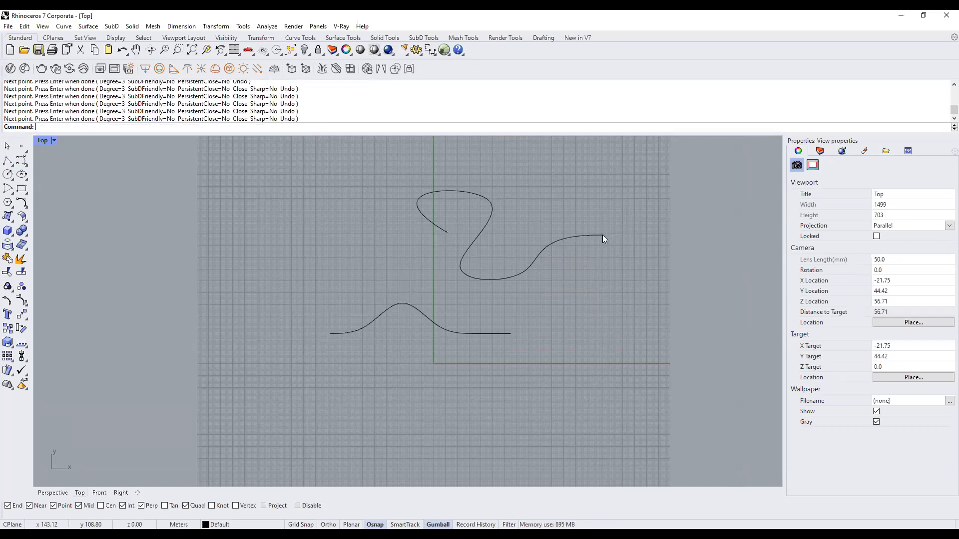
scroll(564, 268, "down", 2)
right_click_drag(526, 296, 414, 343)
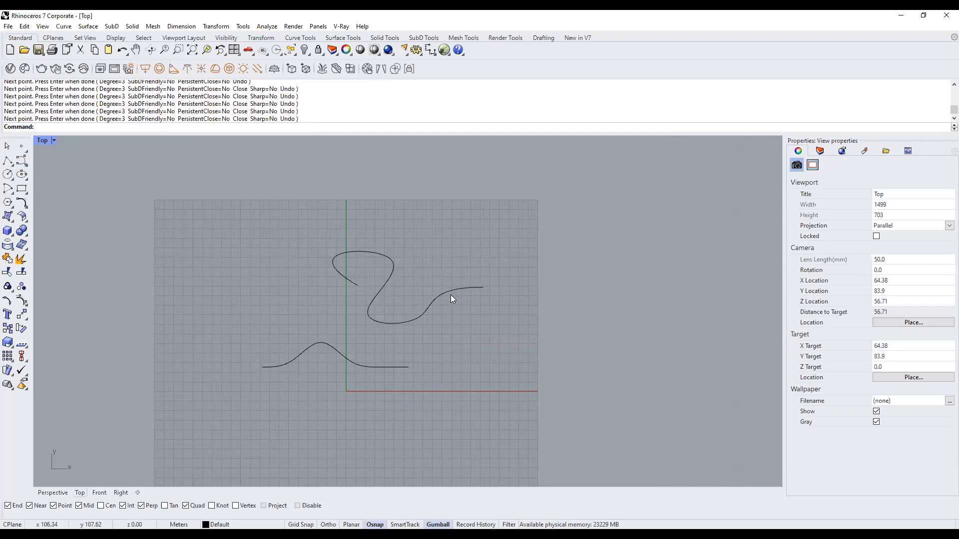
Reshape the S curve by moving its top, lower and bottom control points.
left_click(454, 291)
scroll(415, 263, "up", 1)
left_click(453, 237)
left_click_drag(478, 210, 456, 163)
left_click(430, 292)
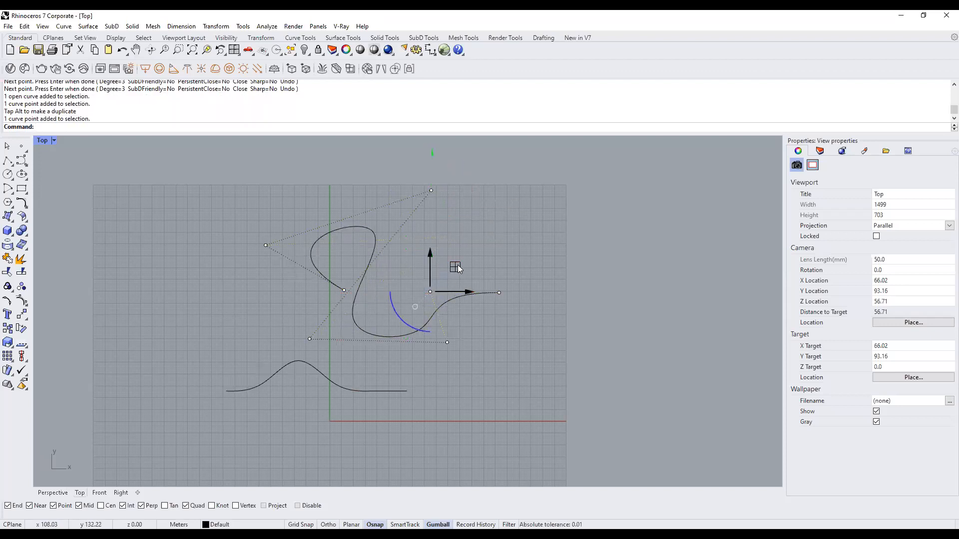
left_click_drag(458, 269, 445, 237)
left_click(447, 343)
left_click_drag(487, 342, 541, 342)
left_click_drag(409, 244, 430, 259)
key("Escape")
key("Escape")
right_click_drag(413, 405, 433, 326)
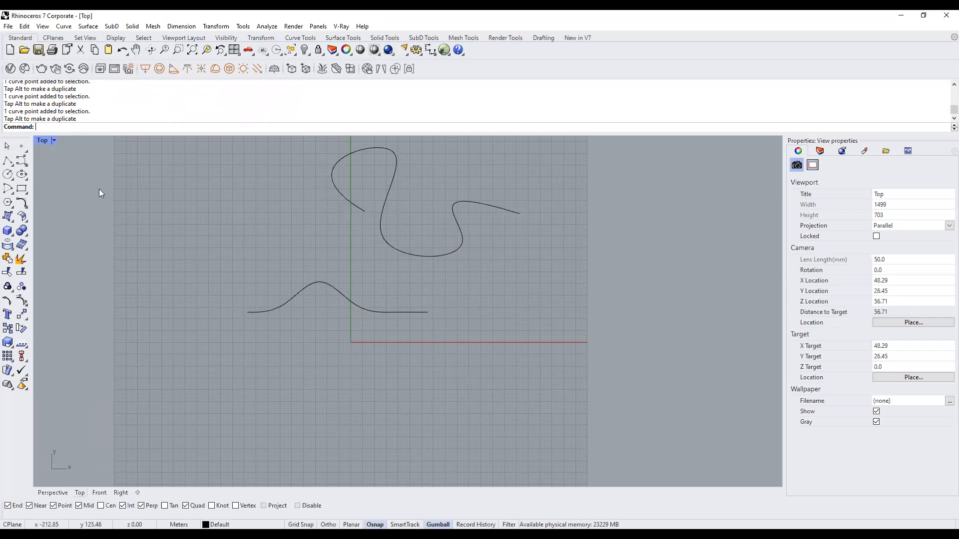
Alt-drag a copy of the bell curve downward in the maximized Top view.
double_click(42, 141)
right_click_drag(507, 227, 621, 231)
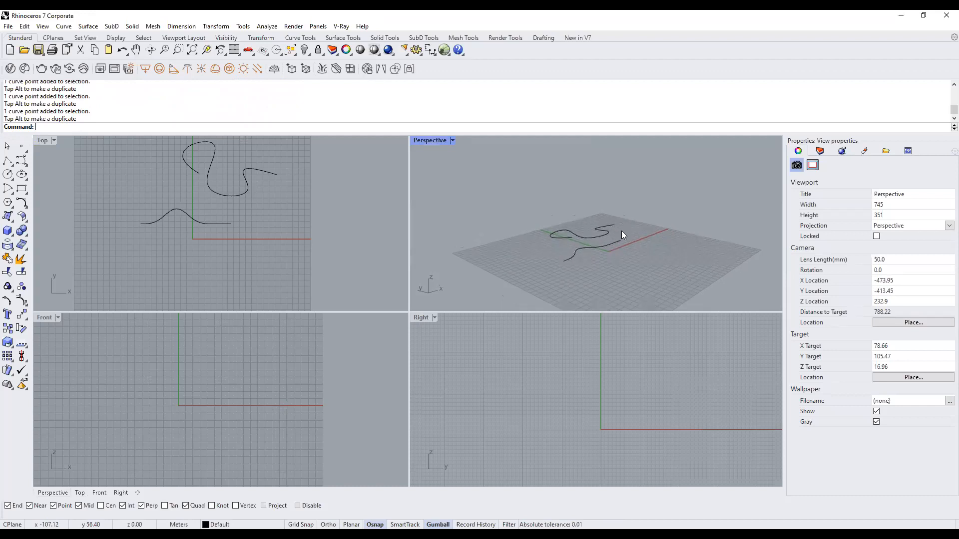
scroll(578, 253, "up", 4)
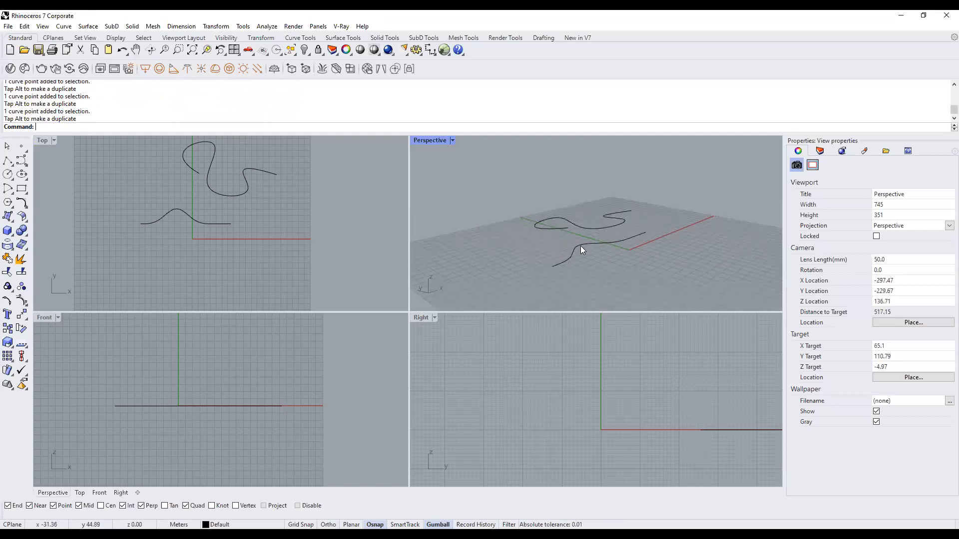
left_click(613, 225)
key("Escape")
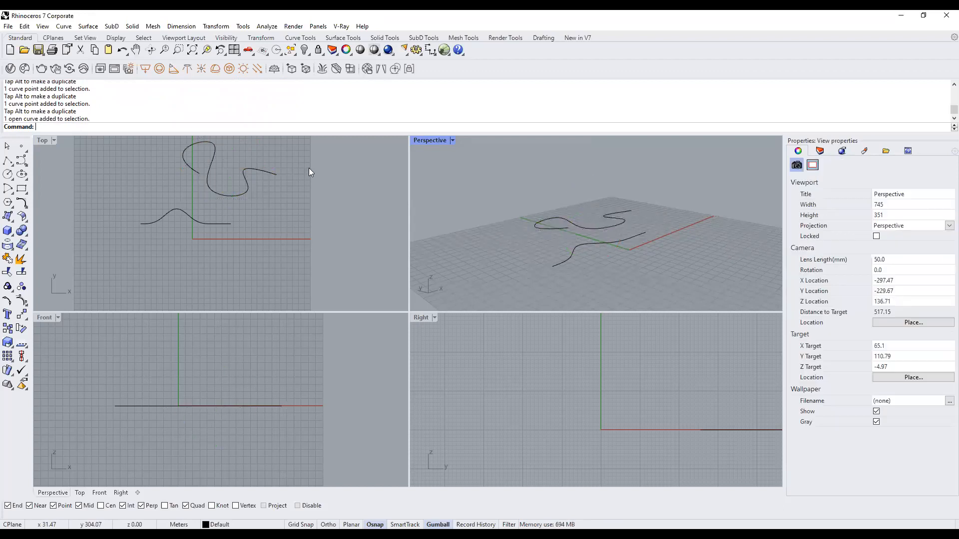
double_click(42, 140)
scroll(371, 281, "up", 4)
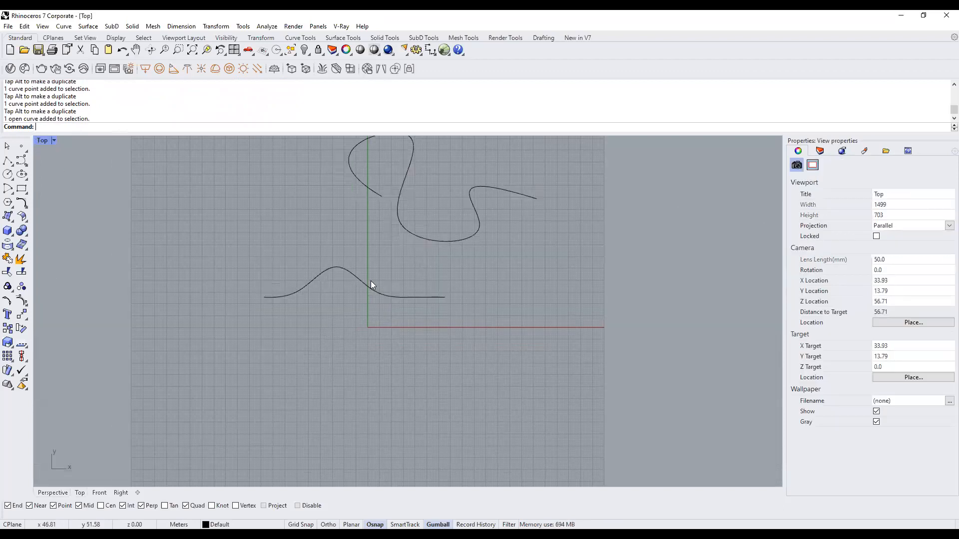
left_click(384, 298)
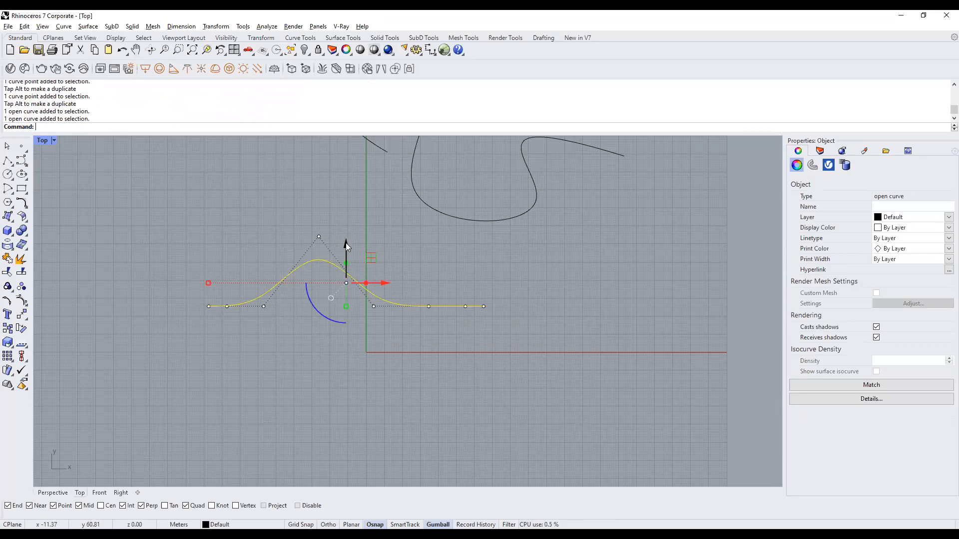
key("alt")
mouse_move(345, 242)
left_mouse_down()
mouse_move(345, 214)
mouse_move(339, 239)
mouse_move(350, 255)
left_mouse_up()
mouse_move(385, 292)
left_mouse_down()
mouse_move(369, 300)
mouse_move(439, 302)
mouse_move(381, 311)
left_mouse_up()
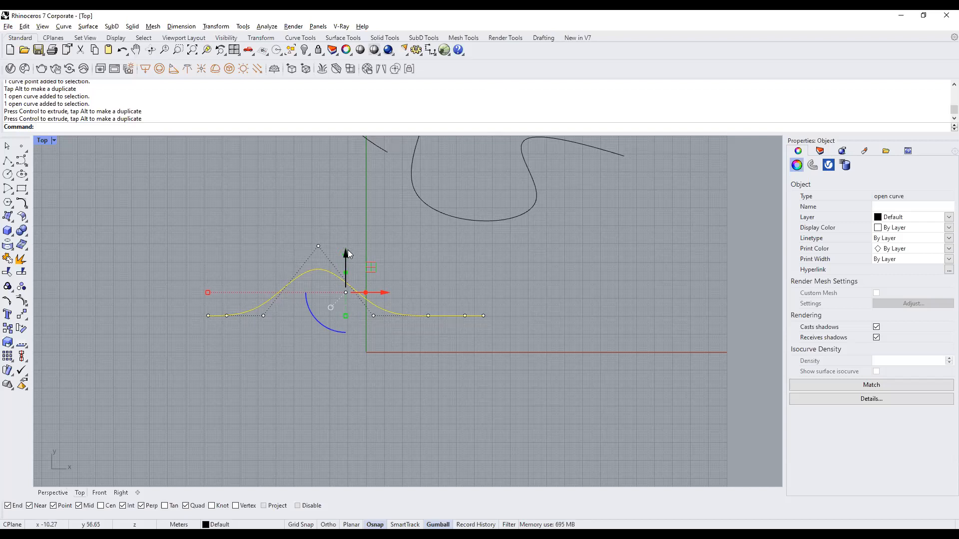
left_click_drag(345, 252, 346, 272)
right_click_drag(444, 396, 426, 363)
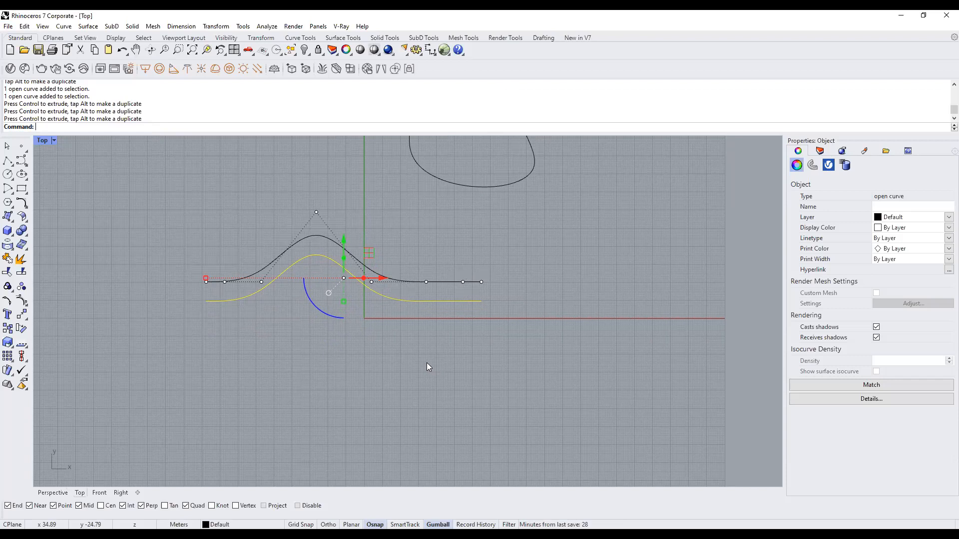
Delete an extra lower copy and raise the remaining copy 4 m.
left_click_drag(344, 236, 348, 279)
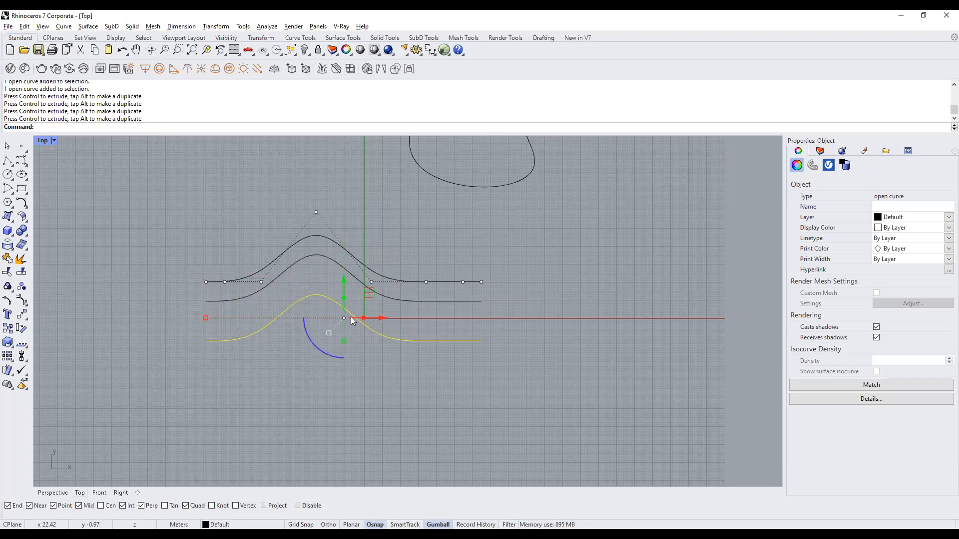
left_click(434, 361)
left_click(410, 340)
key("Delete")
left_click(401, 303)
scroll(293, 242, "up", 5)
left_click_drag(403, 279, 405, 256)
Lower and flatten the copy's peak and adjust its right-side control points.
left_click_drag(330, 174, 398, 257)
left_click_drag(350, 167, 353, 212)
left_click_drag(377, 253, 405, 254)
left_click_drag(376, 217, 454, 267)
left_click(457, 341)
left_click_drag(489, 341, 508, 342)
left_click(561, 341)
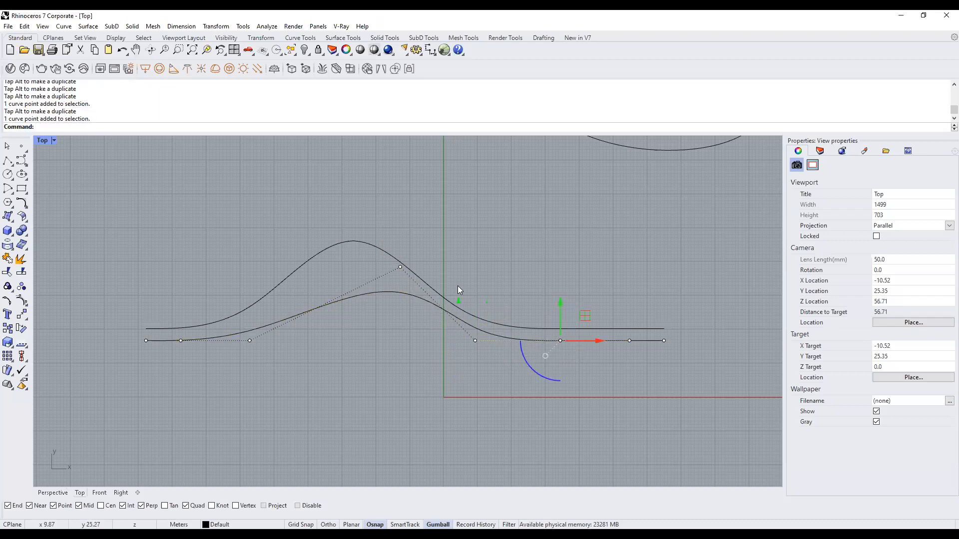
left_click_drag(469, 277, 683, 382)
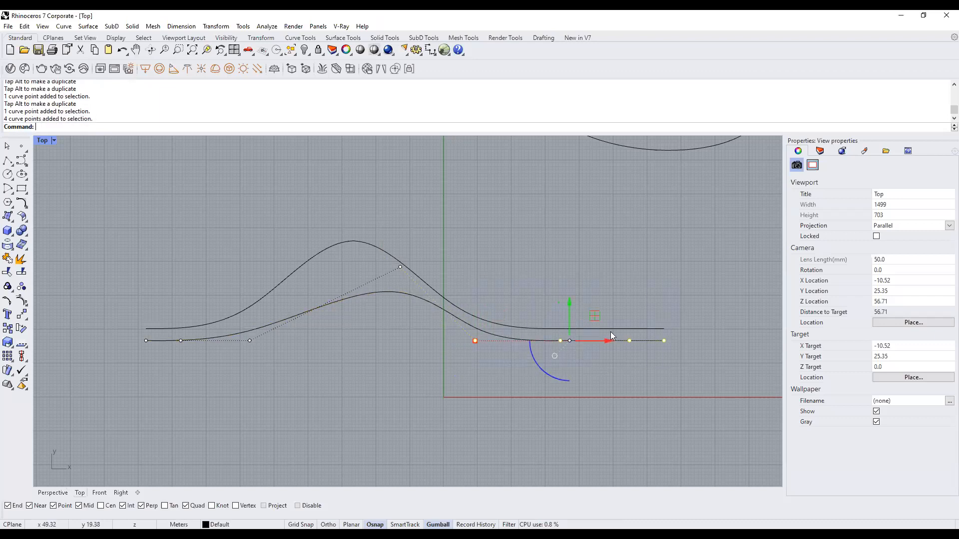
scroll(610, 332, "up", 4)
left_click_drag(549, 307, 548, 299)
key("Escape")
scroll(535, 264, "down", 3)
scroll(484, 162, "up", 2)
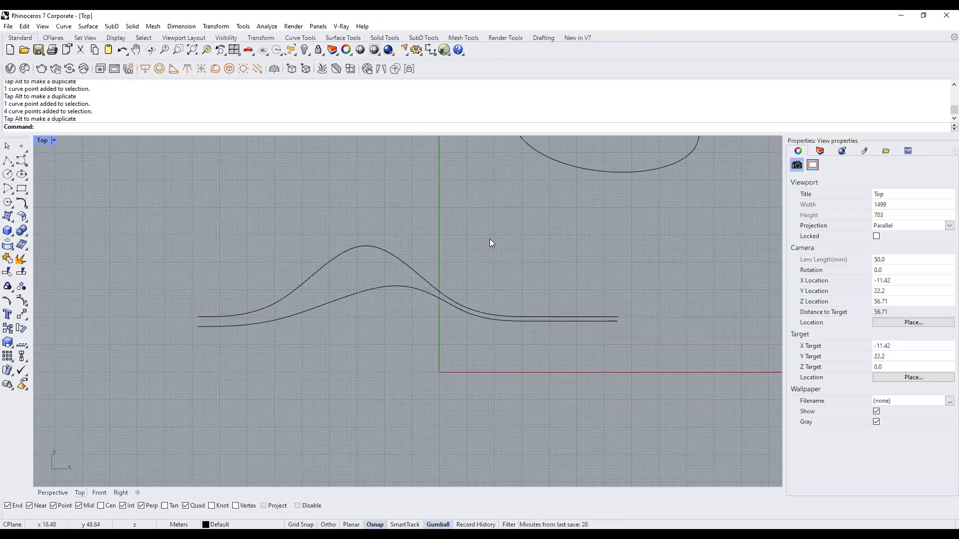
scroll(487, 260, "down", 6)
Pull control points on the lower bump curve up and down.
right_click_drag(534, 312, 518, 342)
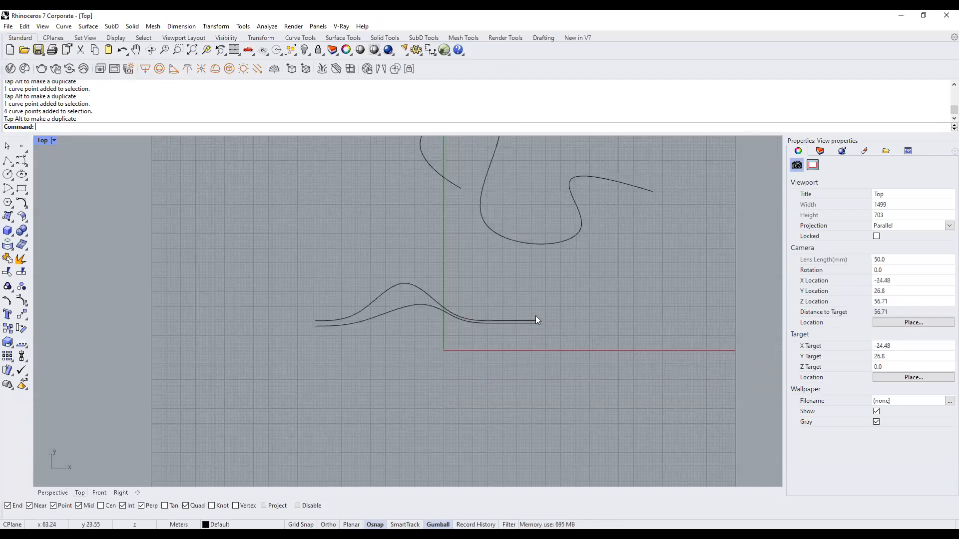
left_click(435, 304)
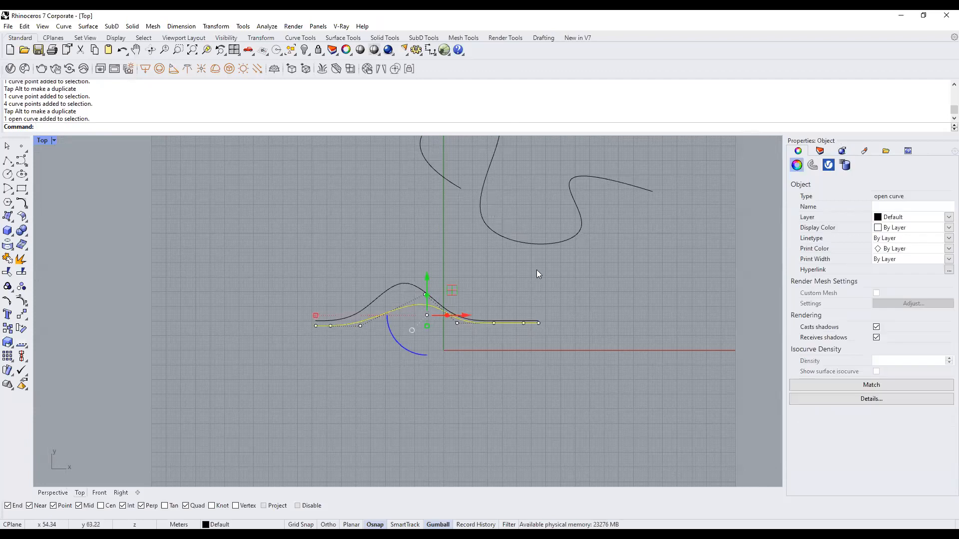
scroll(499, 329, "up", 7)
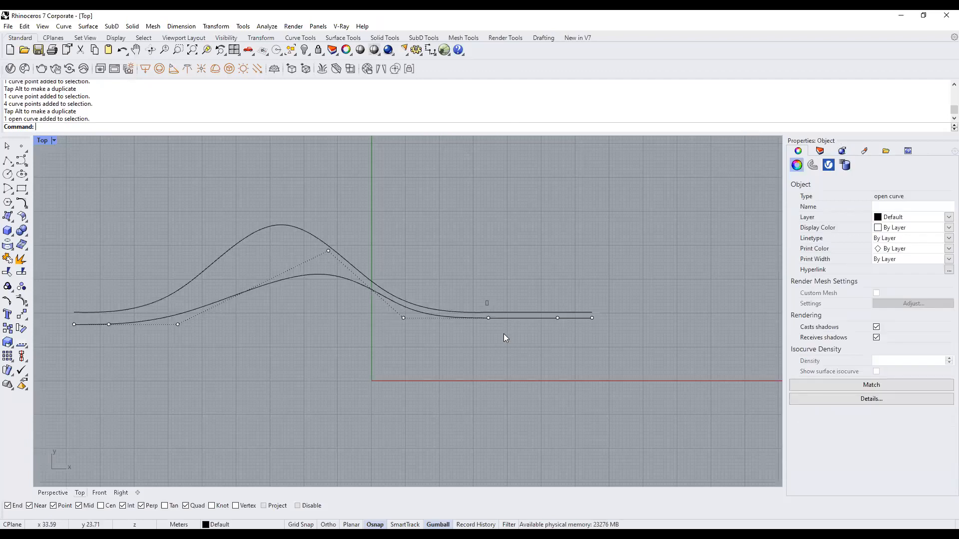
left_click(493, 323)
left_click_drag(487, 299, 488, 238)
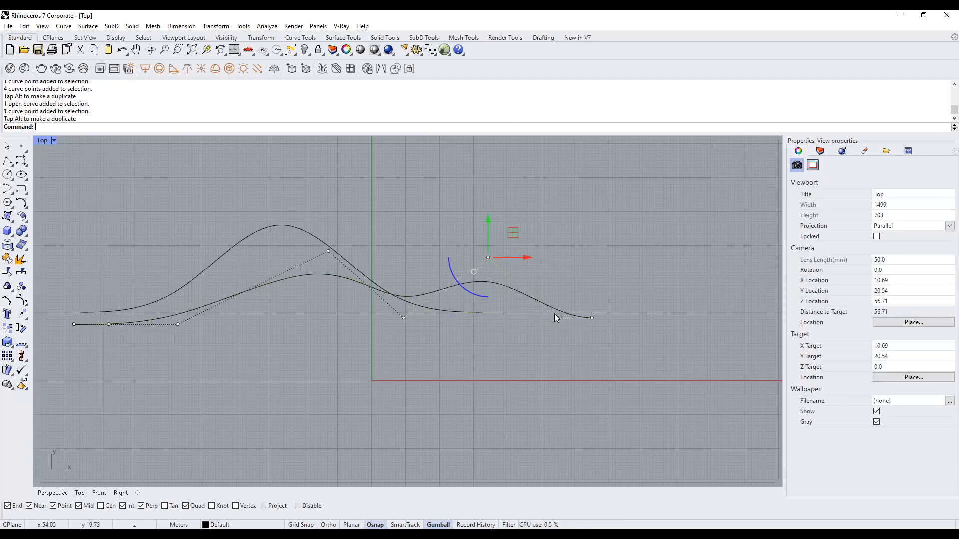
left_click(555, 313)
left_click(585, 349)
left_click_drag(557, 292, 539, 333)
Move a left-end control point down about 8.86 m, then undo the point edits.
scroll(539, 333, "down", 4)
right_click_drag(406, 311, 467, 301)
left_click(370, 318)
left_click_drag(369, 297, 369, 312)
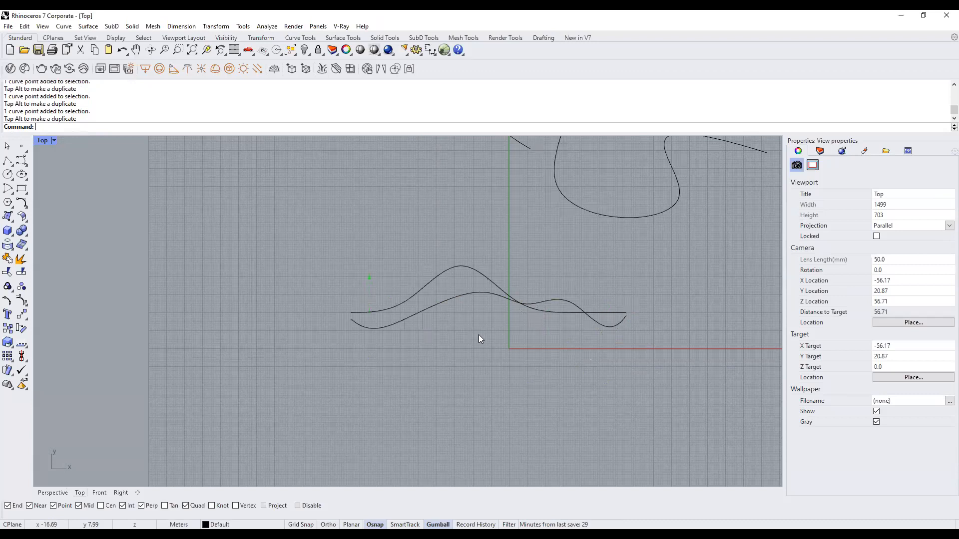
key("ctrl+z")
key("ctrl+z")
key("ctrl+z")
right_click_drag(567, 283, 515, 273)
key("Escape")
key("Escape")
Restore the four-view layout and delete the extra wavy curve in Perspective.
right_click_drag(388, 298, 415, 306)
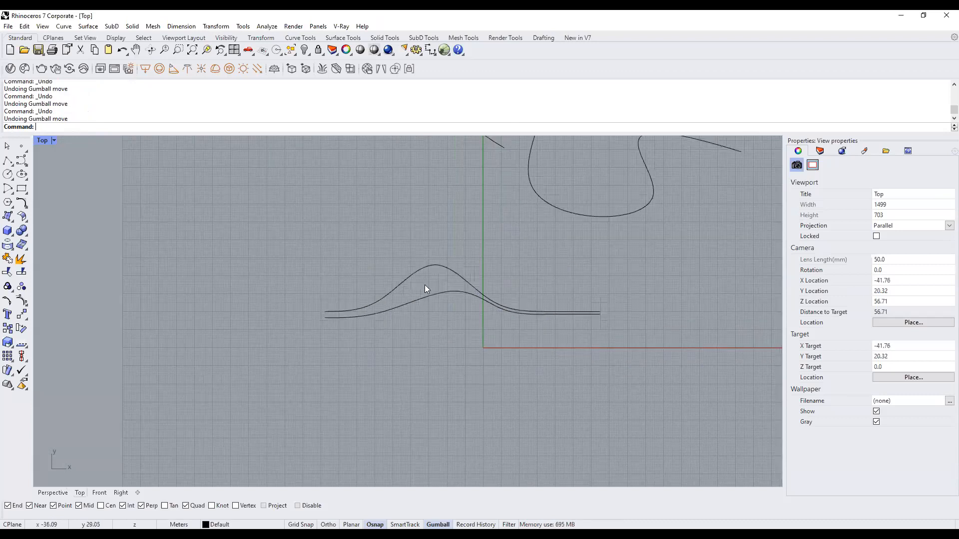
left_click(433, 265)
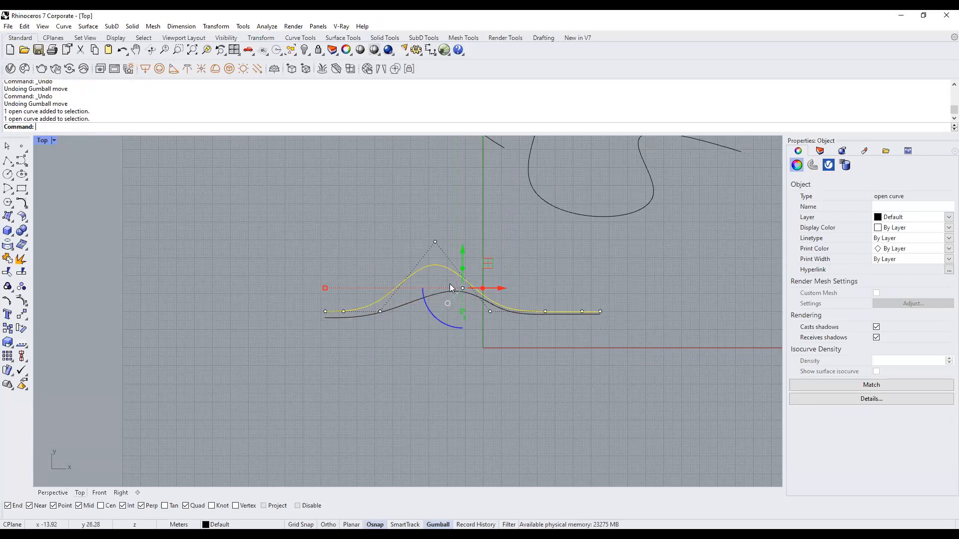
left_click(451, 304)
scroll(451, 304, "up", 2)
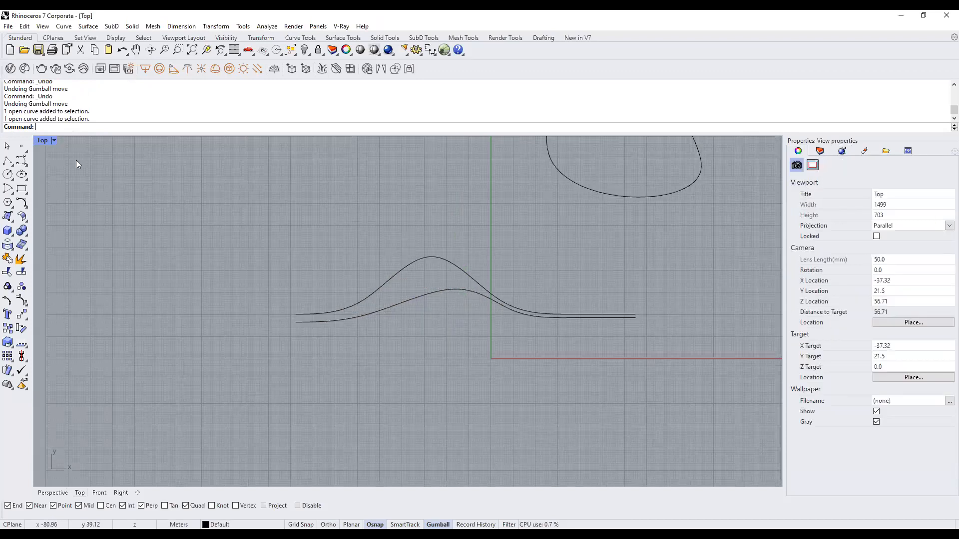
double_click(41, 141)
right_click_drag(628, 243, 591, 250)
left_click(623, 224)
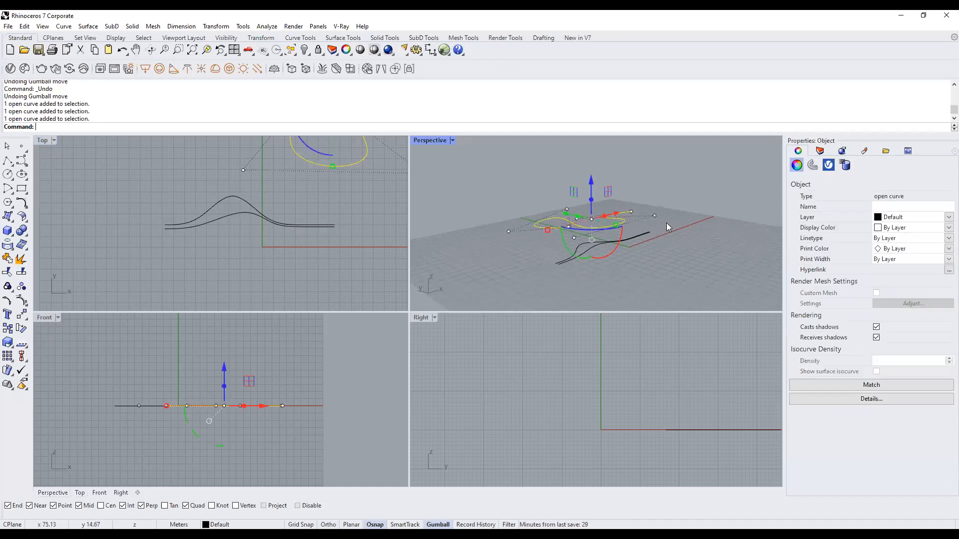
key("Delete")
Window-select both bump curves in Perspective and enter ZSA.
scroll(673, 217, "down", 5)
scroll(160, 231, "down", 5)
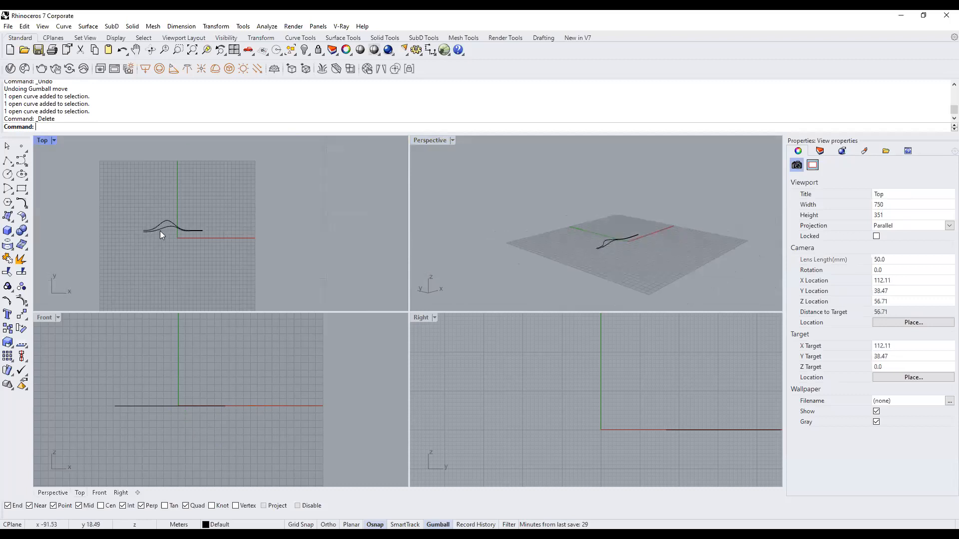
scroll(647, 267, "down", 5)
right_click_drag(618, 136, 601, 308)
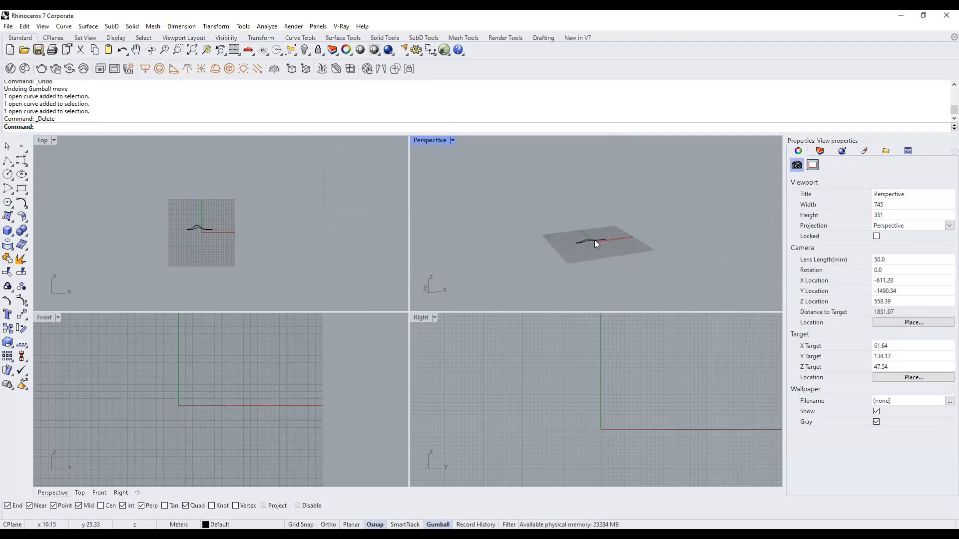
right_click_drag(612, 244, 590, 236)
scroll(592, 237, "up", 14)
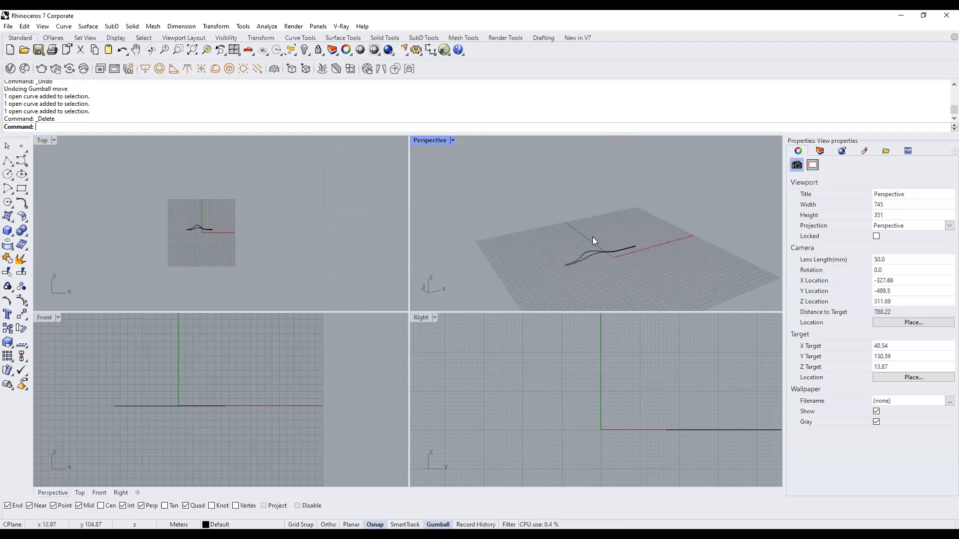
scroll(121, 203, "up", 8)
scroll(175, 206, "down", 8)
left_click_drag(687, 274, 568, 221)
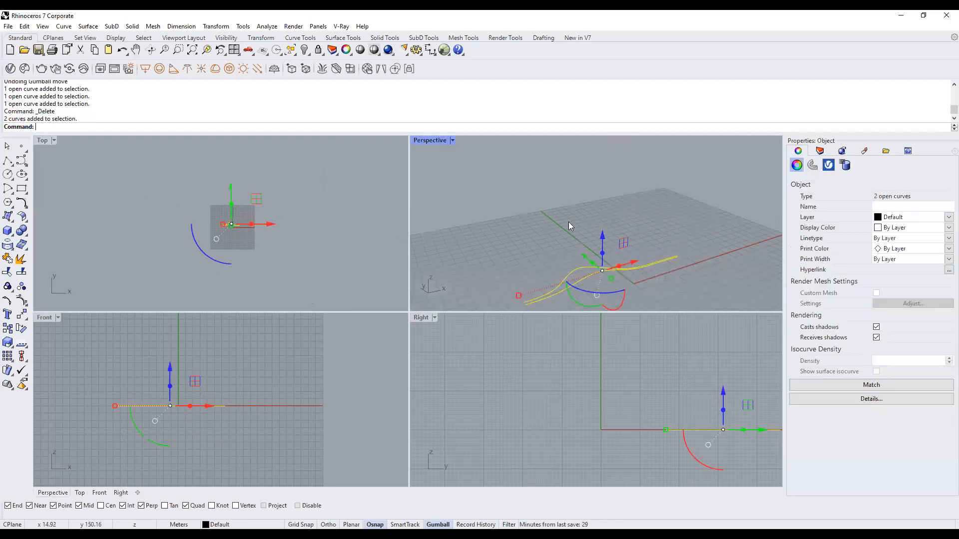
type("ZSA")
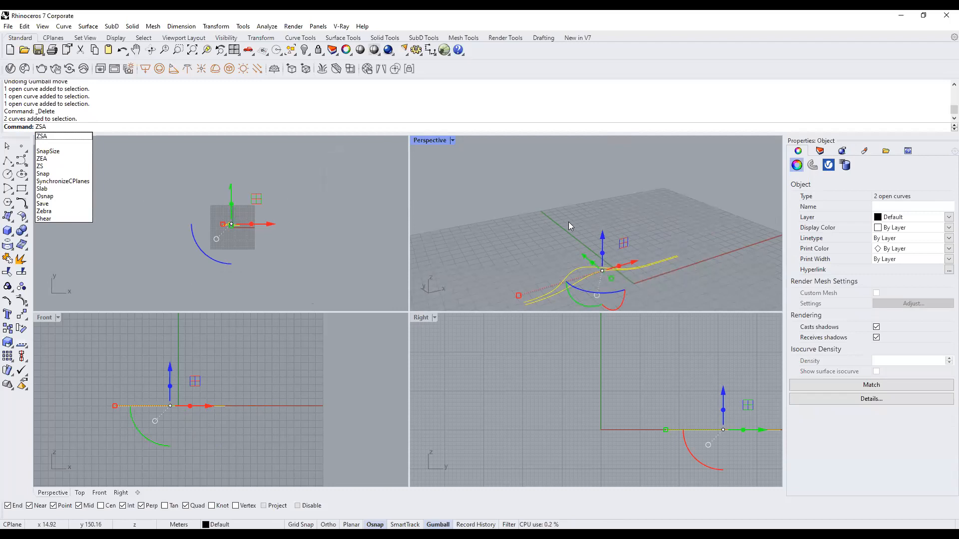
Zoom every viewport to the bump curves with ZSA and reorient the Perspective view.
key("Return")
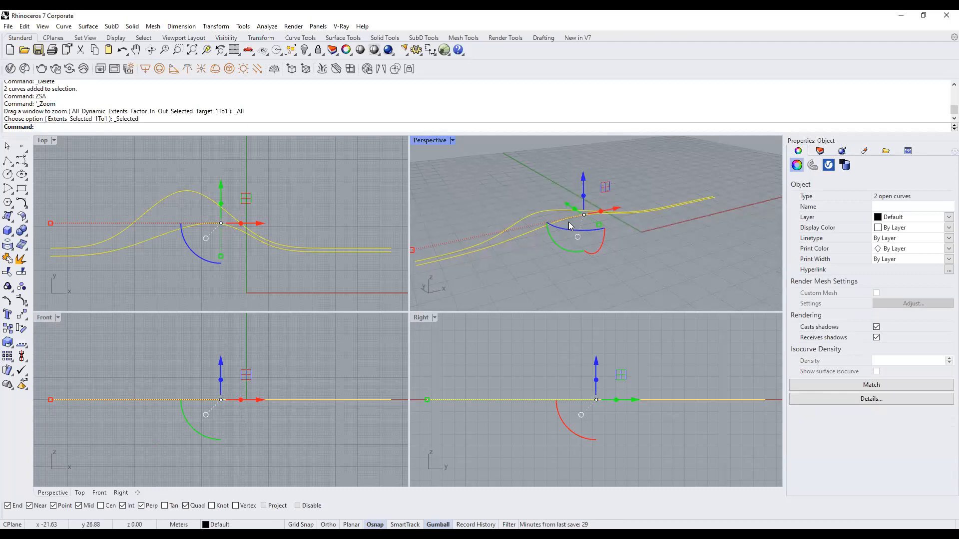
left_click(752, 277)
right_click_drag(566, 244, 631, 227)
type("ZSA")
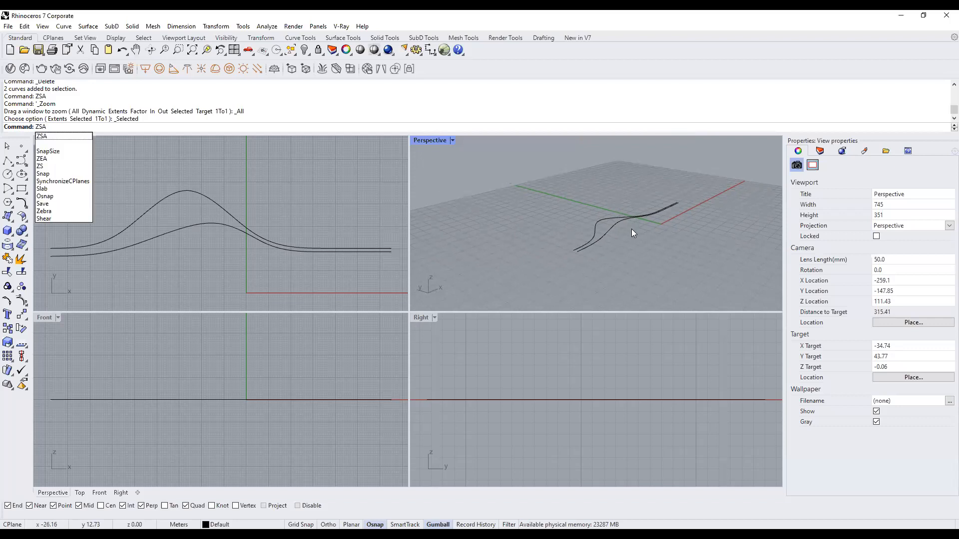
key("Return")
left_click(226, 224)
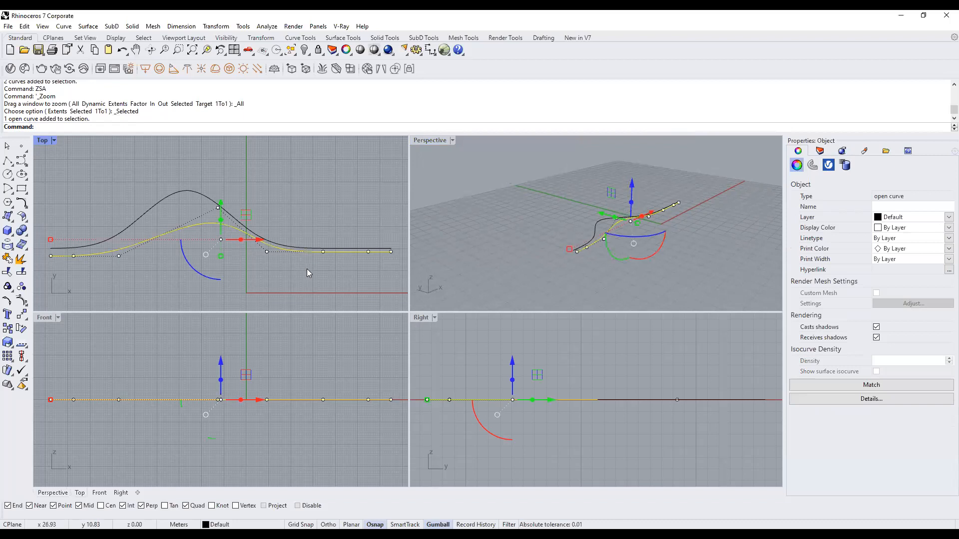
left_click(196, 191)
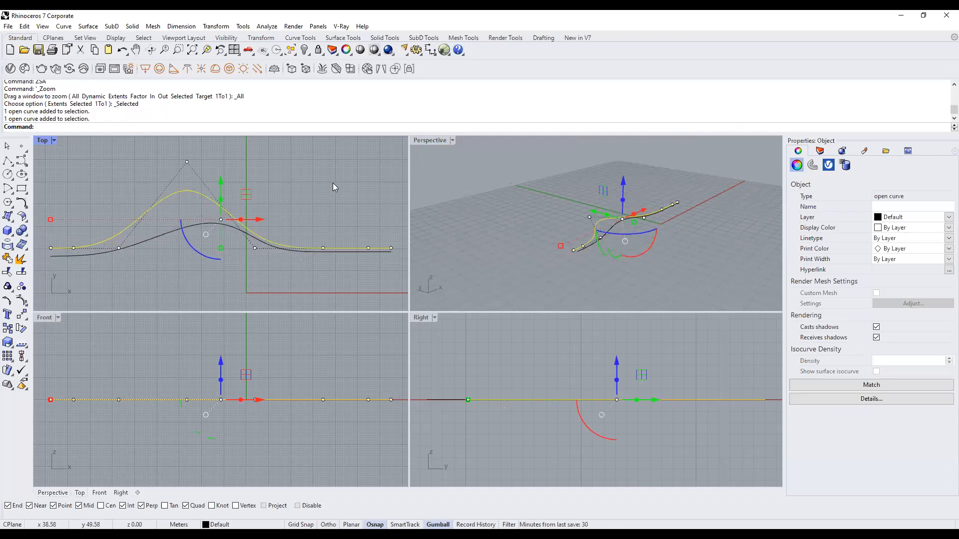
left_click(528, 200)
mouse_move(528, 199)
right_mouse_down()
mouse_move(542, 198)
mouse_move(500, 200)
mouse_move(545, 198)
right_mouse_up()
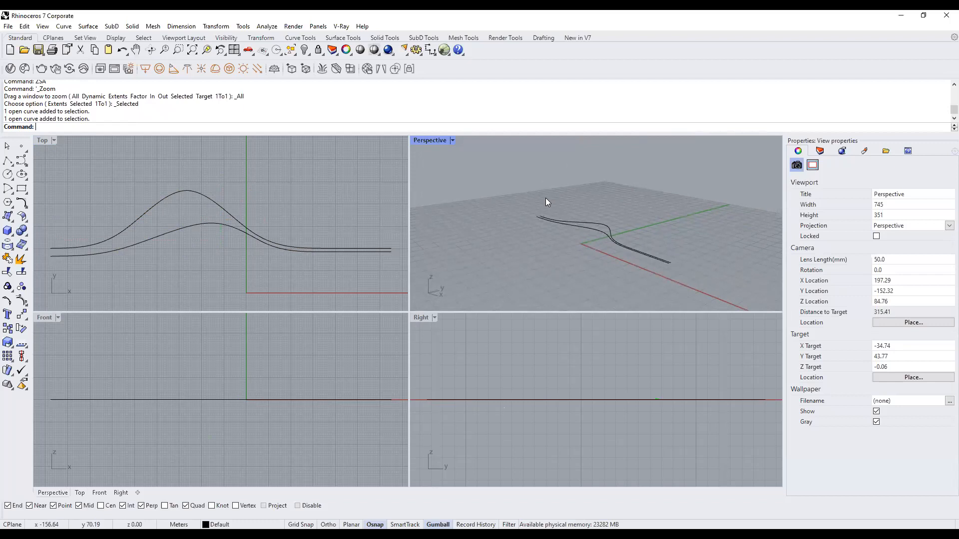
Select the upper curve's peak control point and lift it about 28.48 m in height.
left_click(221, 202)
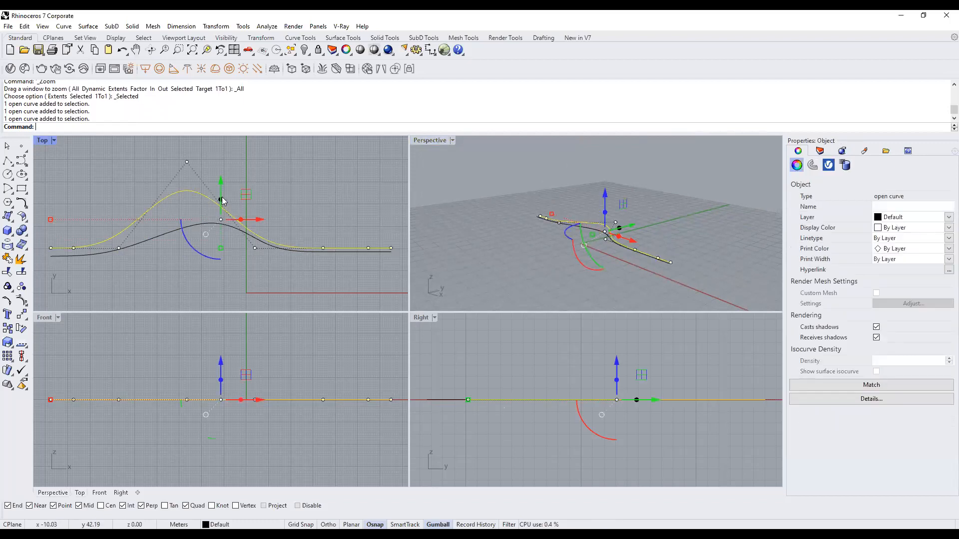
left_click_drag(159, 148, 225, 195)
scroll(245, 254, "down", 4)
right_click_drag(286, 211, 284, 224)
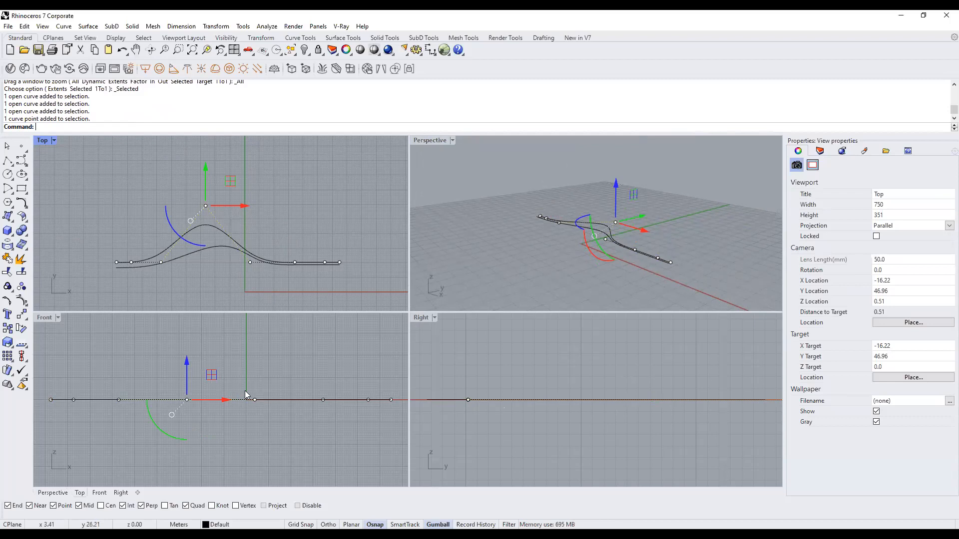
scroll(243, 421, "down", 6)
scroll(256, 353, "up", 4)
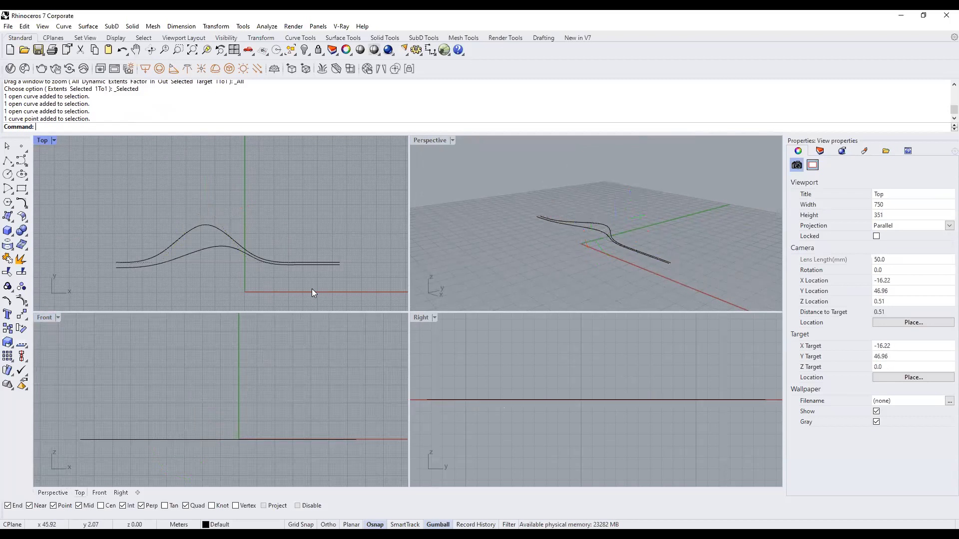
left_click(244, 246)
left_click_drag(182, 170, 231, 220)
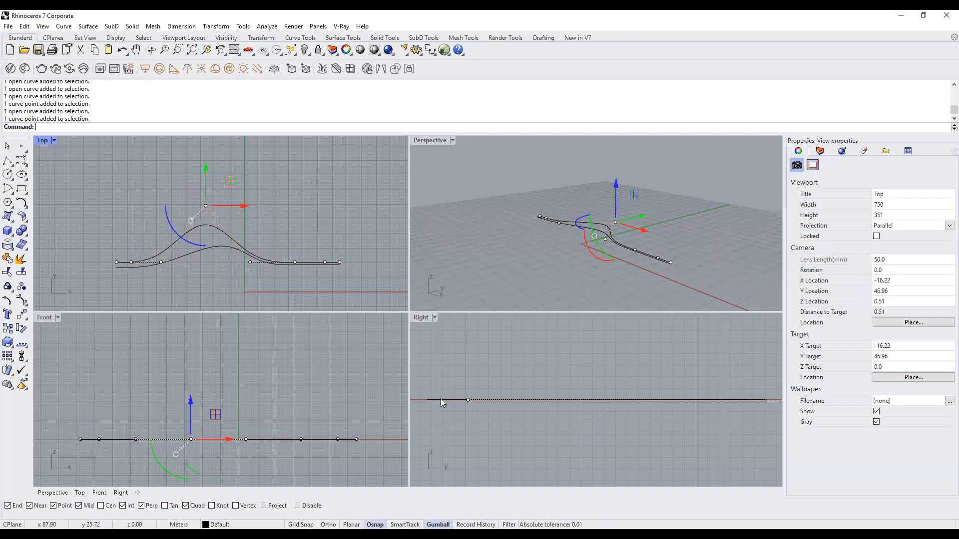
scroll(504, 402, "down", 8)
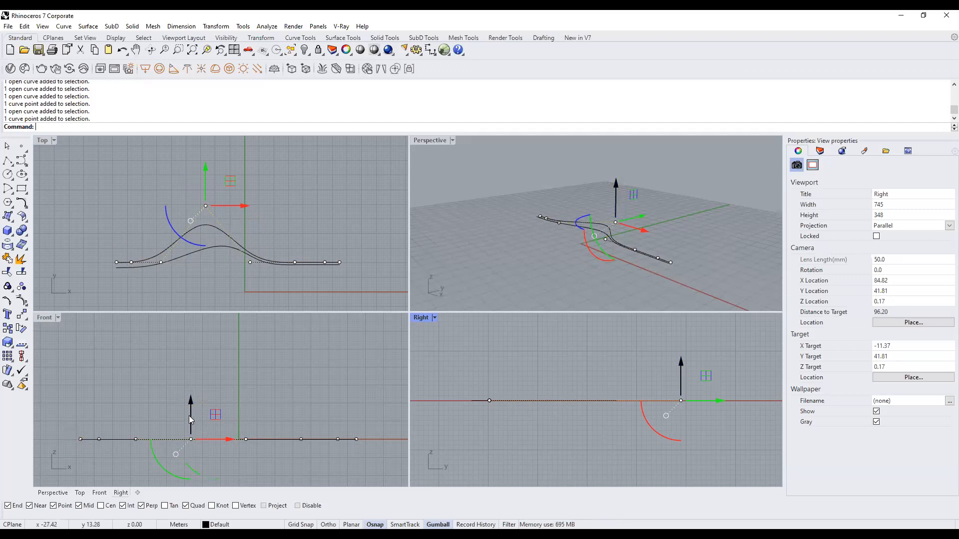
left_click_drag(190, 414, 197, 363)
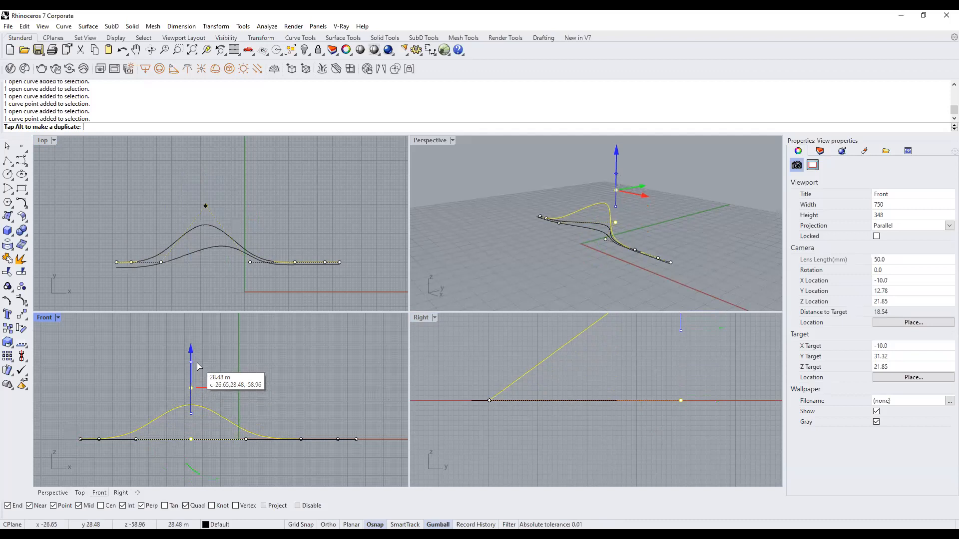
Nudge the upper curve's peak point lower, then trial-lift the lower curve's two middle control points.
left_click_drag(199, 366, 198, 379)
mouse_move(560, 233)
right_mouse_down()
mouse_move(697, 242)
mouse_move(562, 248)
right_mouse_up()
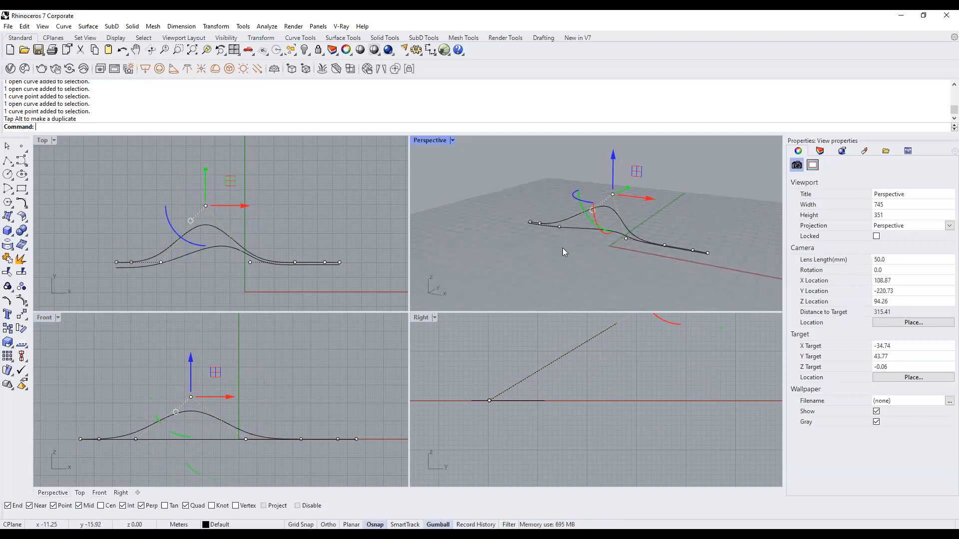
left_click(225, 248)
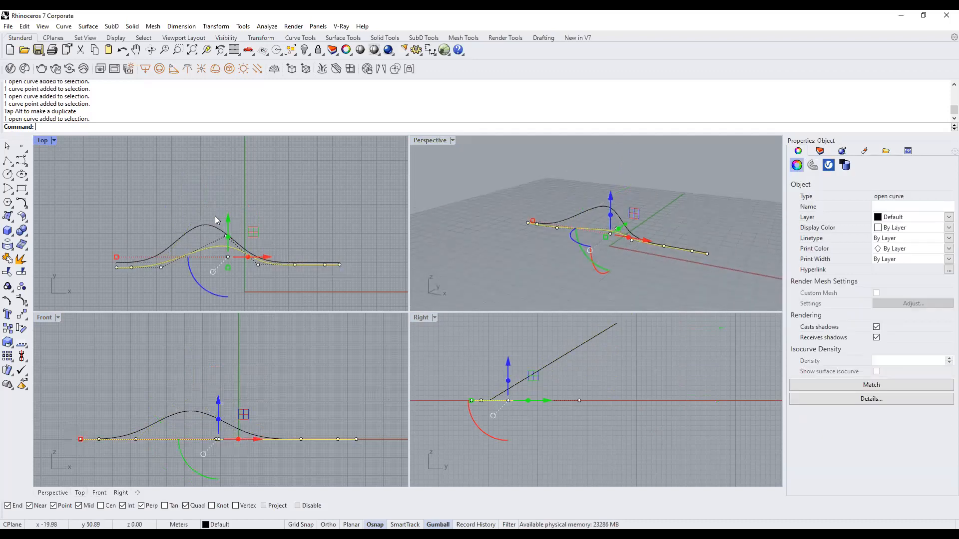
left_click_drag(219, 201, 283, 284)
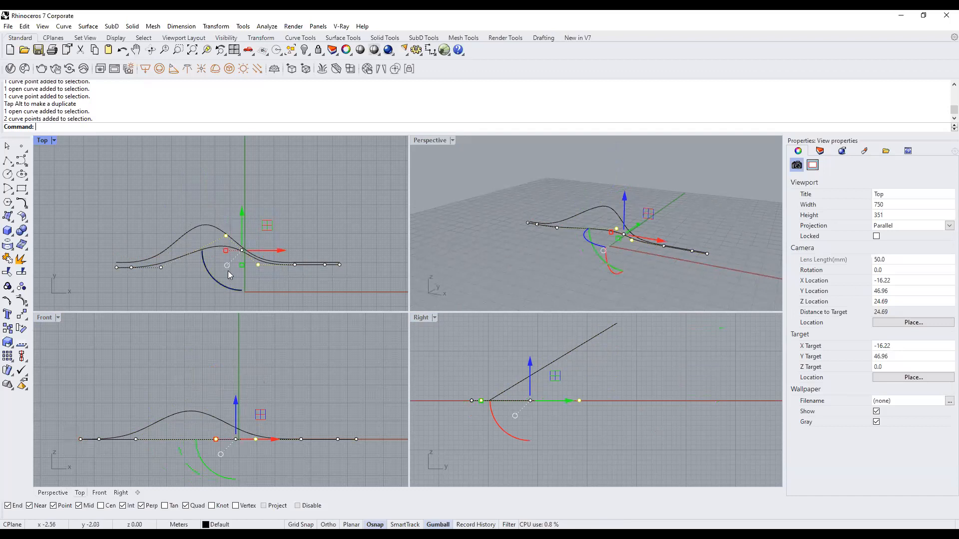
left_click_drag(220, 194, 282, 299)
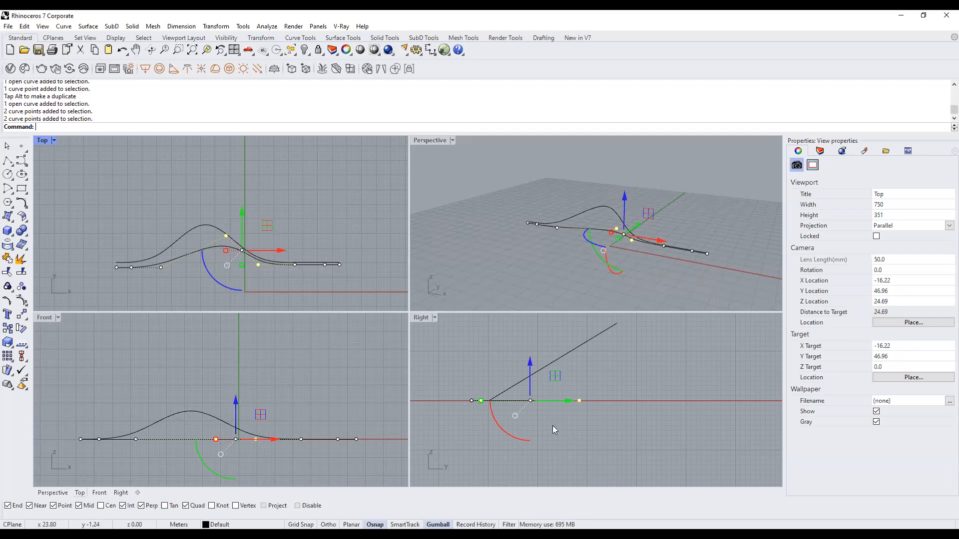
scroll(552, 426, "down", 6)
right_click_drag(531, 405, 539, 412)
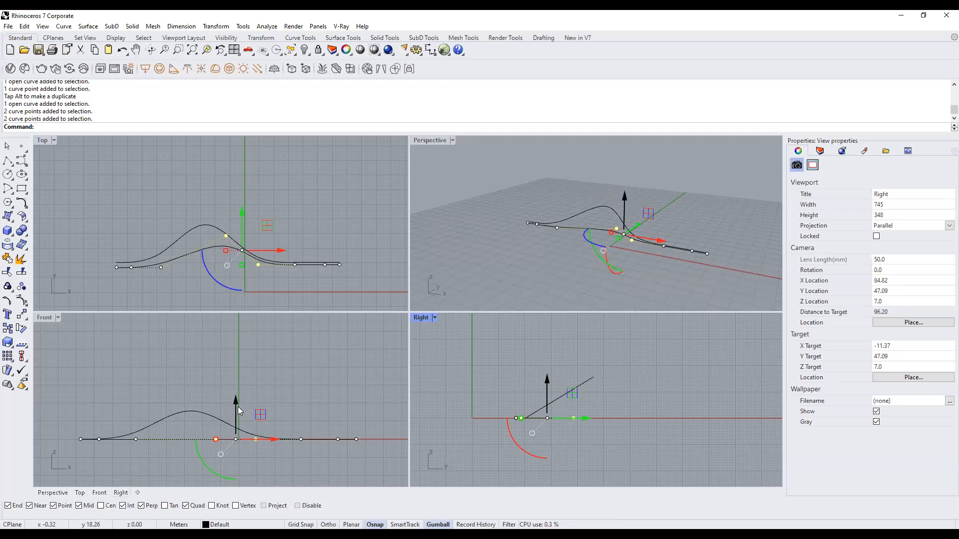
left_click_drag(237, 406, 238, 378)
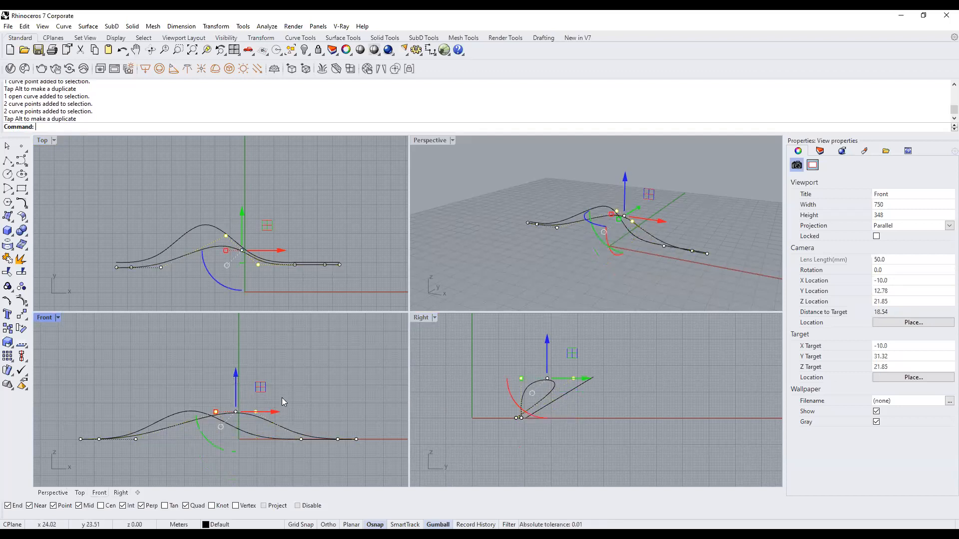
mouse_move(274, 411)
left_mouse_down()
mouse_move(298, 412)
mouse_move(274, 413)
left_mouse_up()
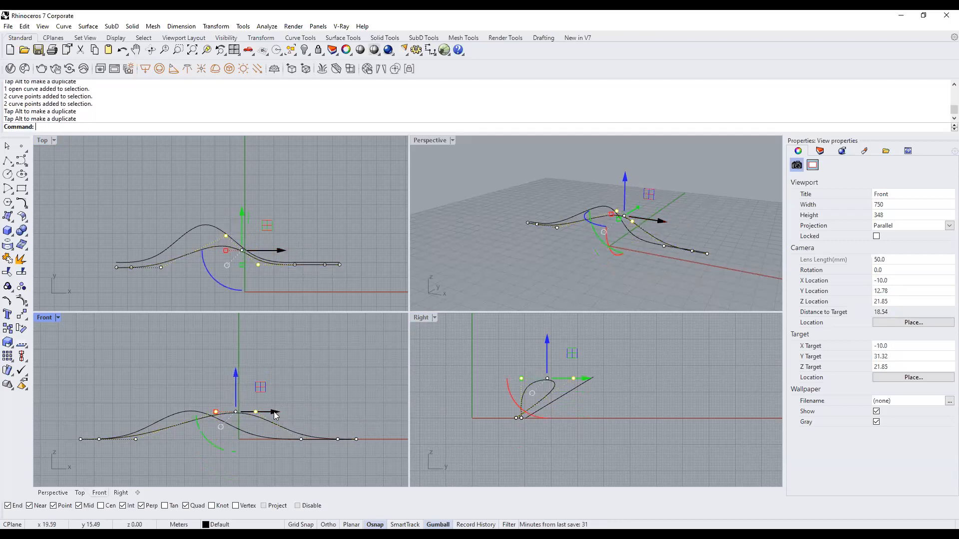
Undo the lower-curve point moves, including a test pull on a single point, and clear the selection.
key("ctrl+z")
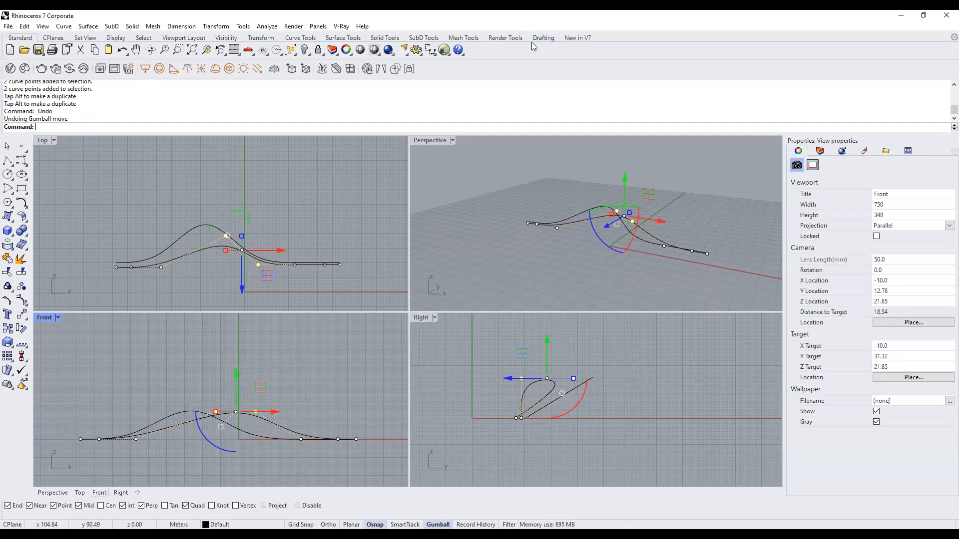
left_click(257, 407)
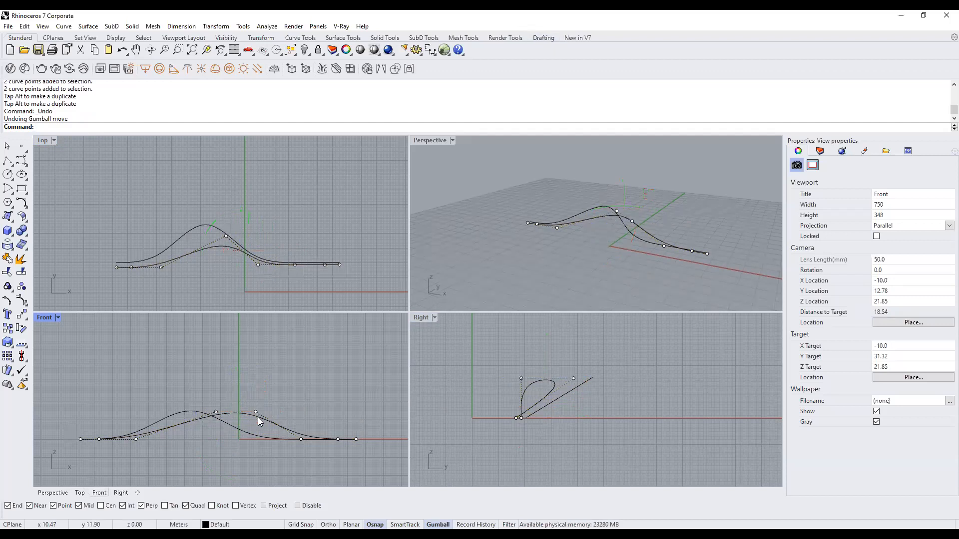
left_click(258, 418)
left_click(258, 264)
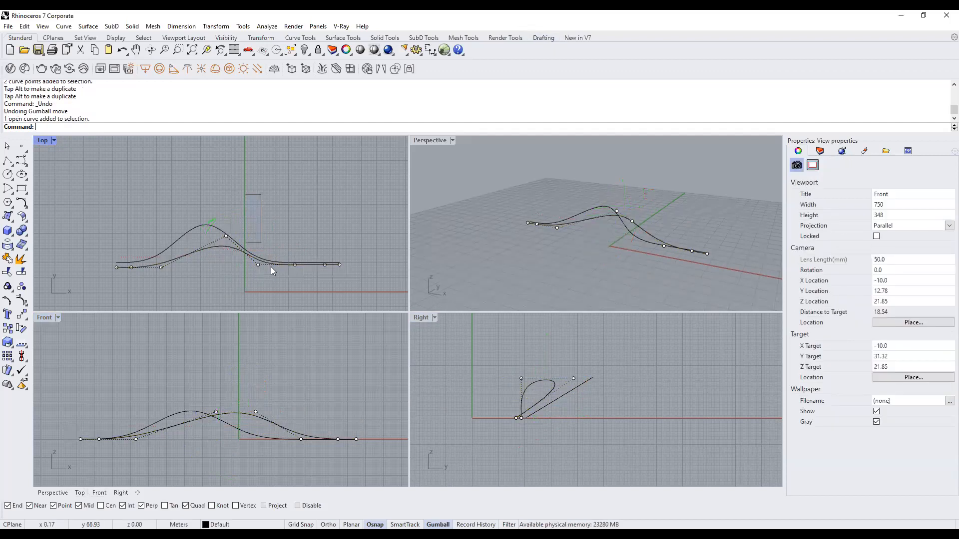
left_click_drag(283, 390, 265, 400)
key("ctrl+z")
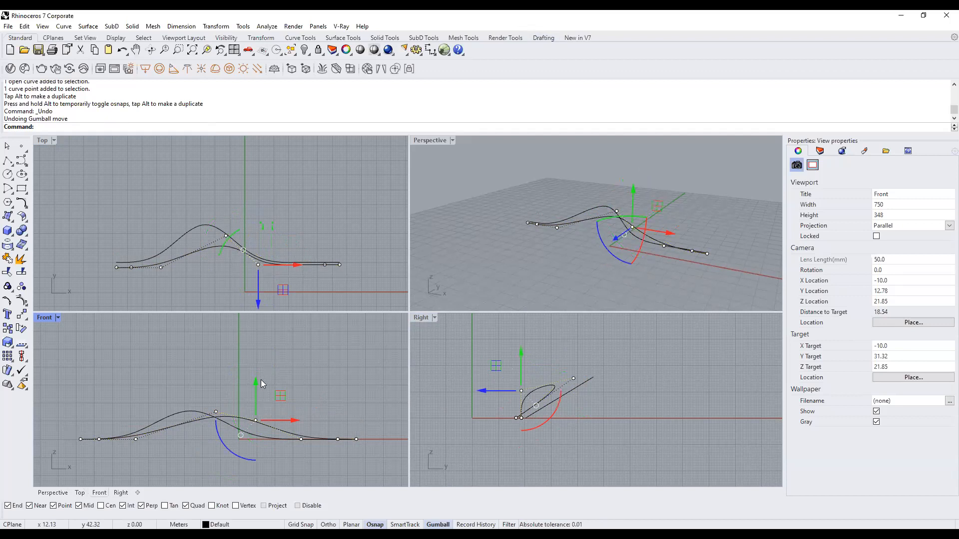
left_click(516, 205)
right_click_drag(639, 239, 580, 341)
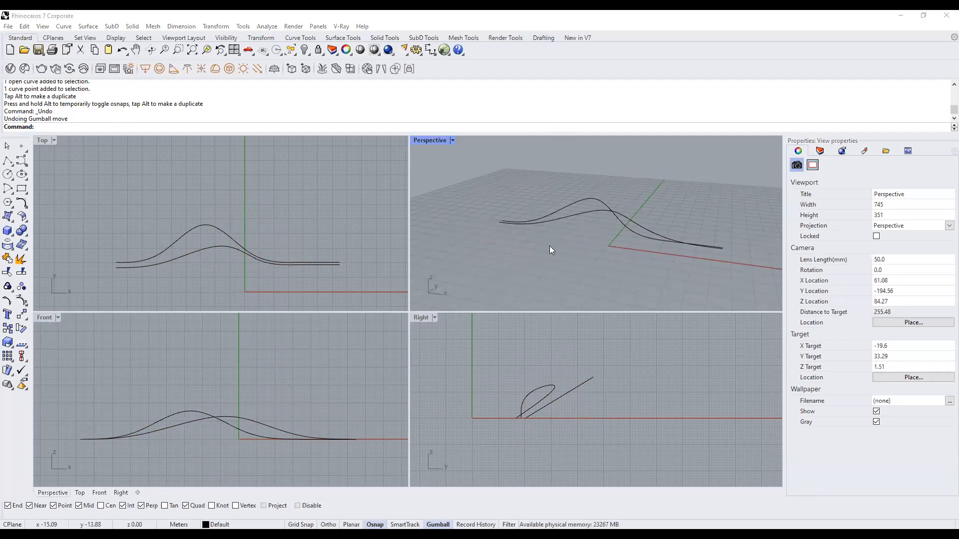
Move a control point of the lower curve with the Gumball so its hump shifts right.
scroll(551, 249, "down", 4)
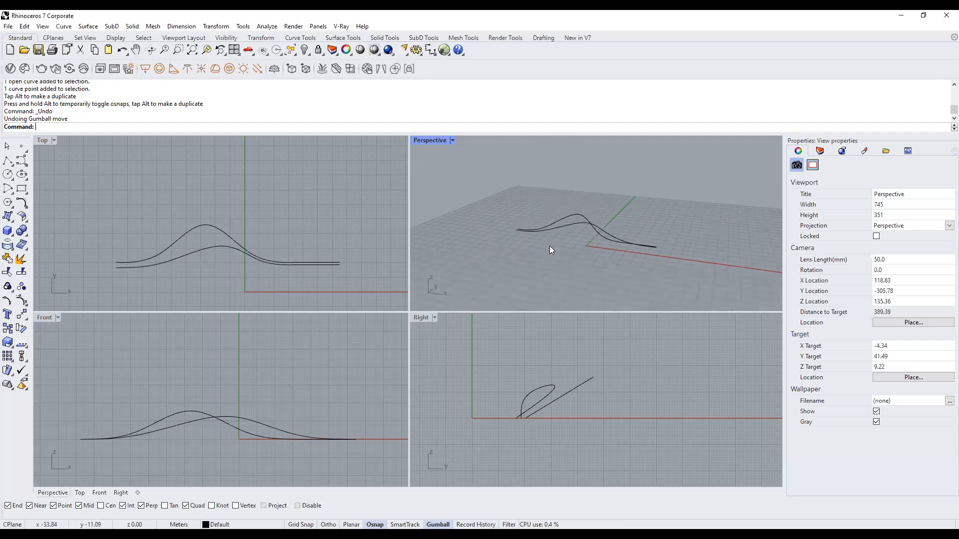
scroll(550, 245, "up", 4)
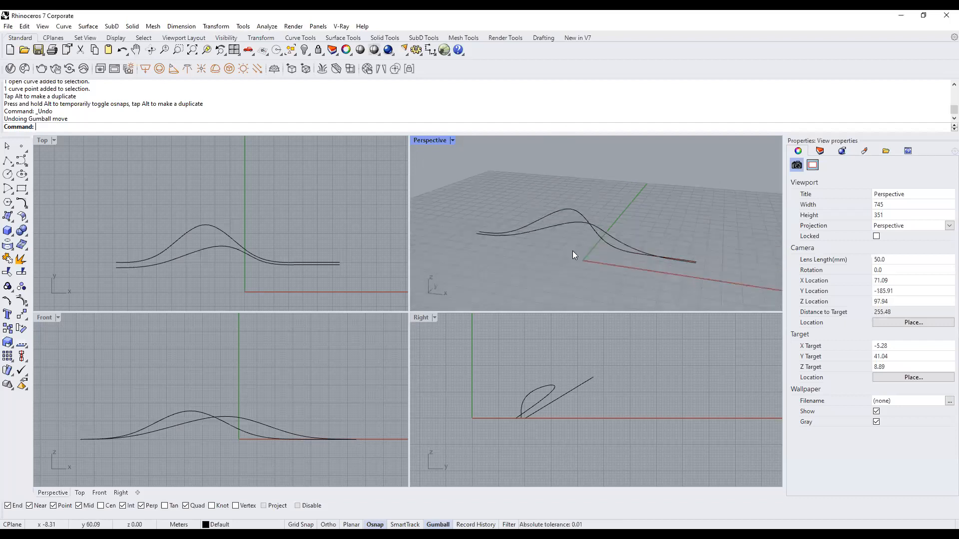
left_click(252, 421)
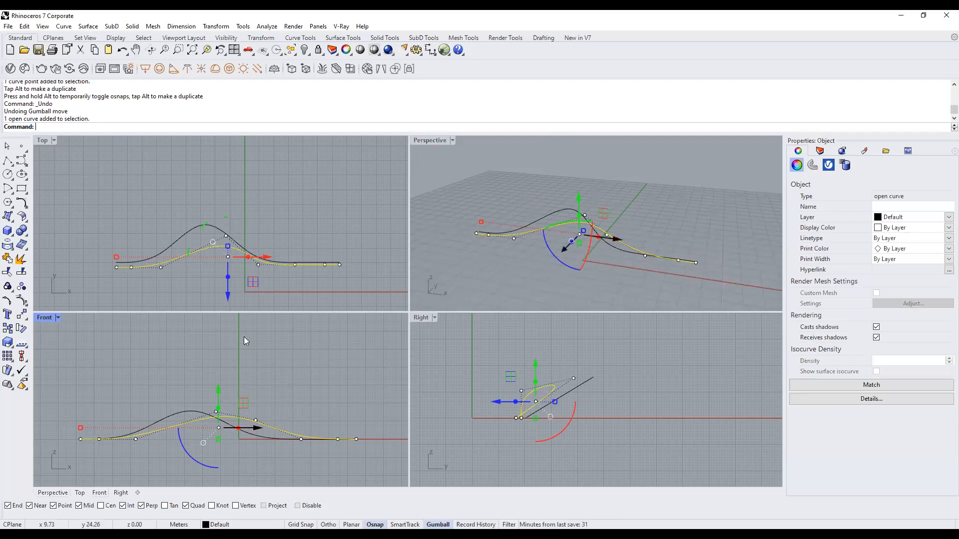
left_click_drag(202, 373, 225, 428)
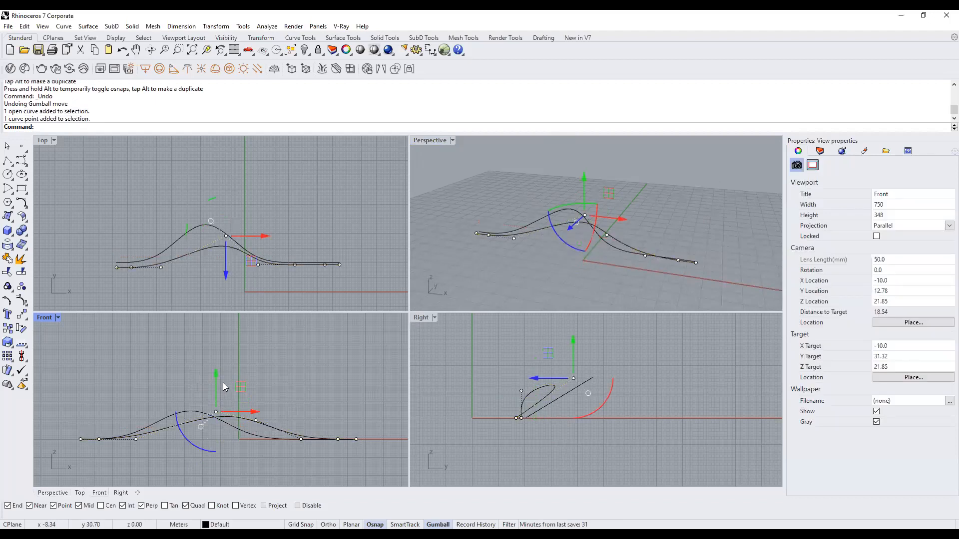
left_click_drag(216, 376, 254, 372)
left_click(255, 420)
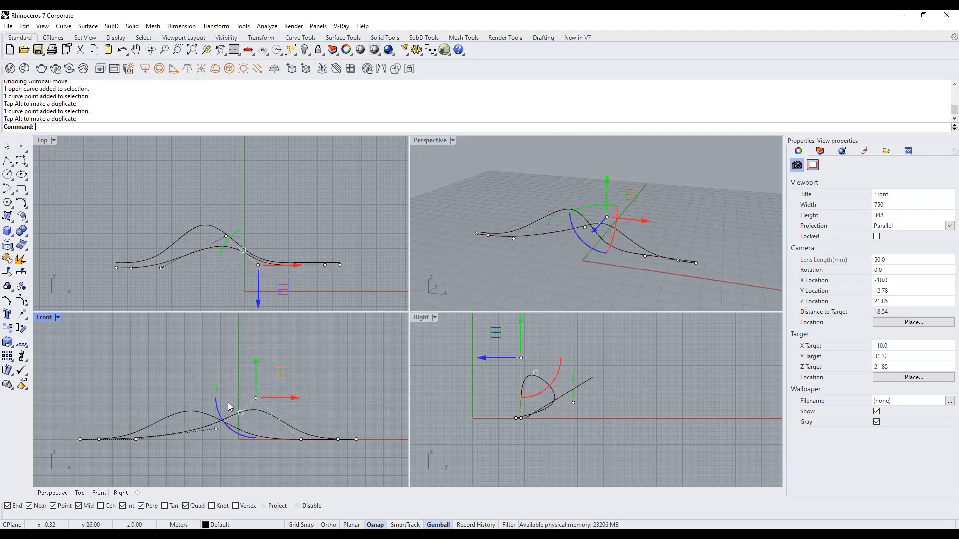
key("Escape")
key("Escape")
Maximize the Perspective viewport and view the two curves from a low angle.
right_click_drag(610, 249, 556, 175)
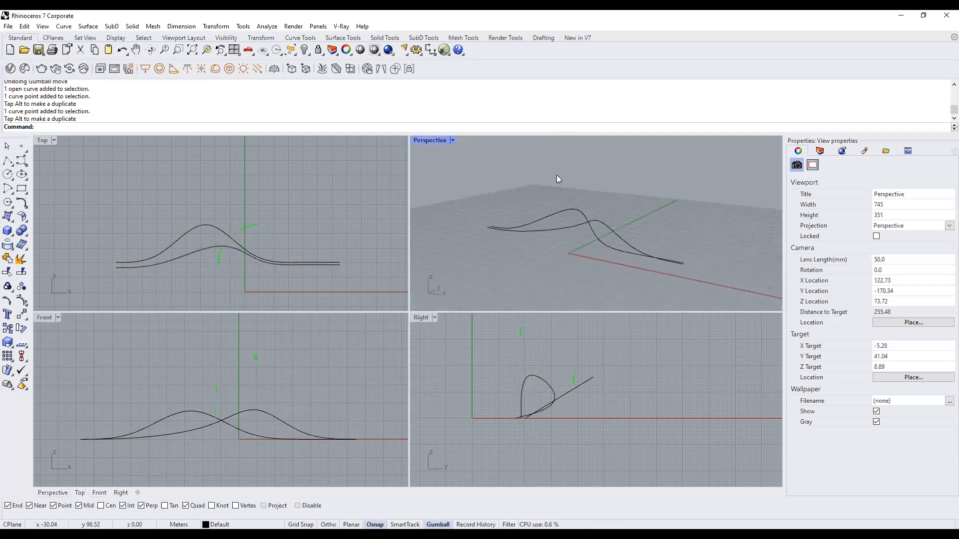
double_click(431, 141)
right_click_drag(394, 248, 452, 90)
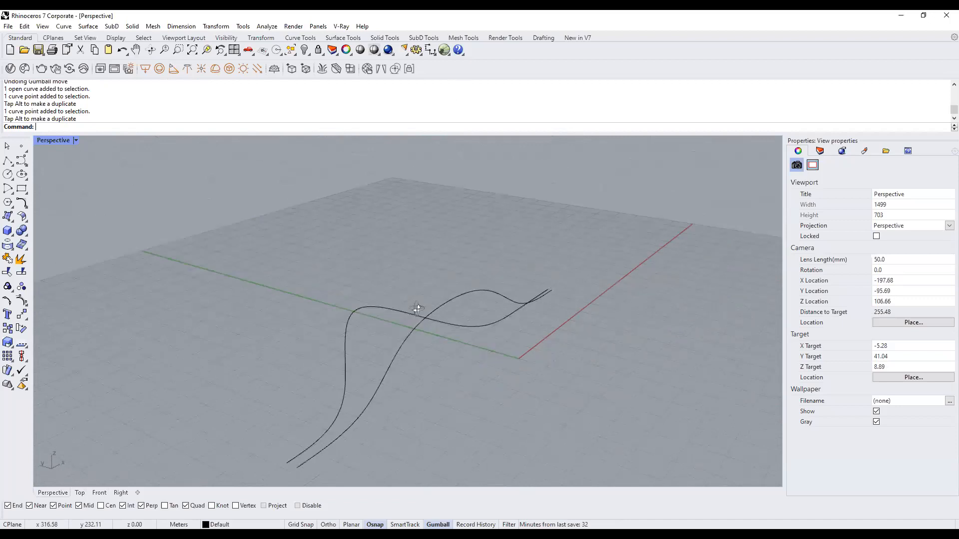
right_click_drag(418, 309, 506, 310)
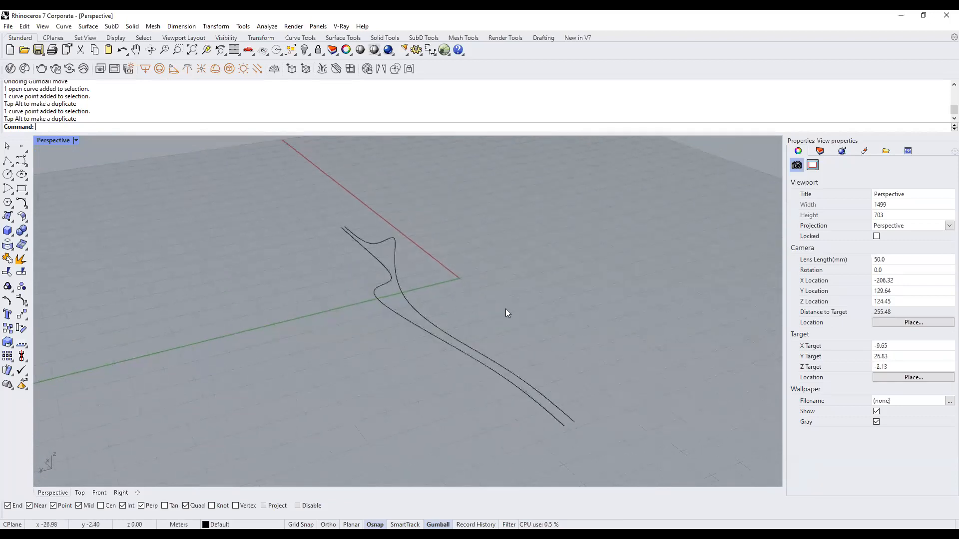
type("Loft")
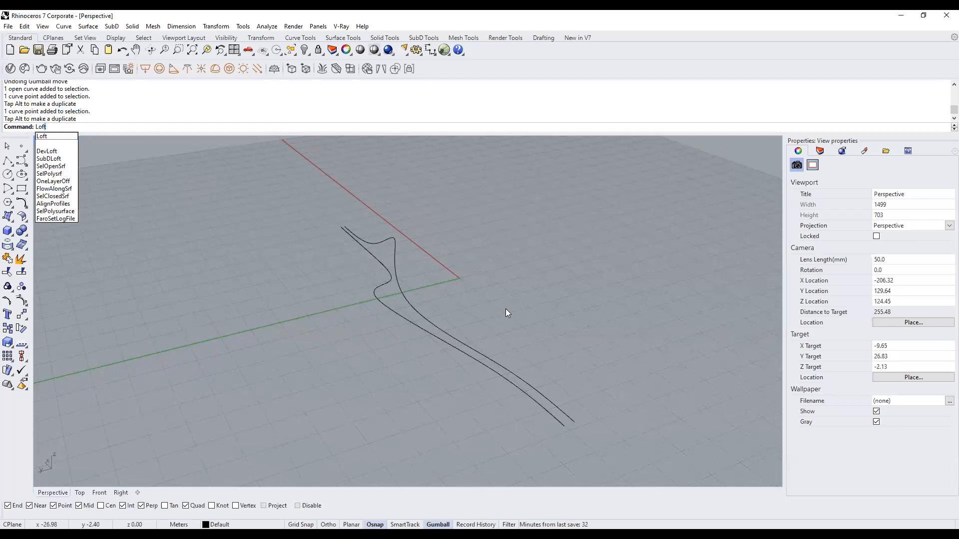
key("Return")
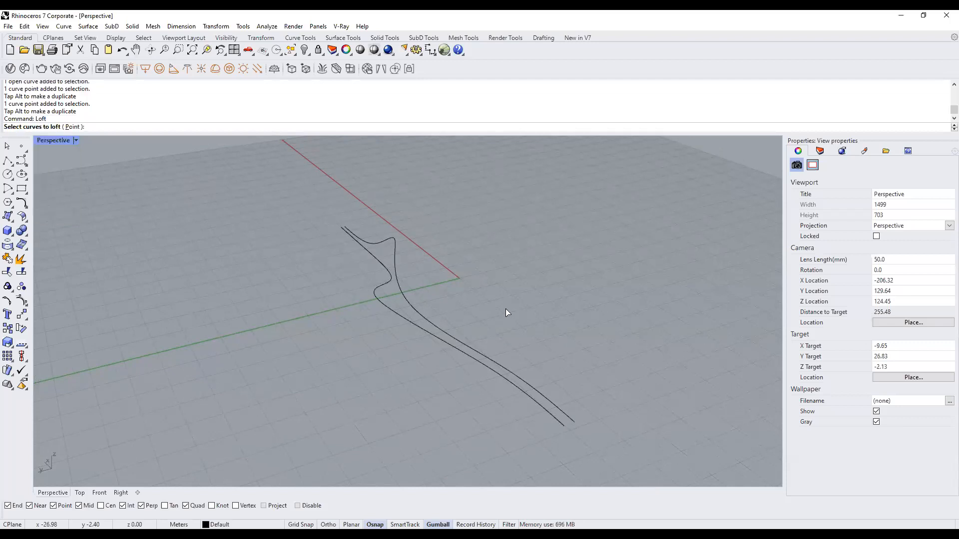
left_click(507, 378)
left_click(516, 376)
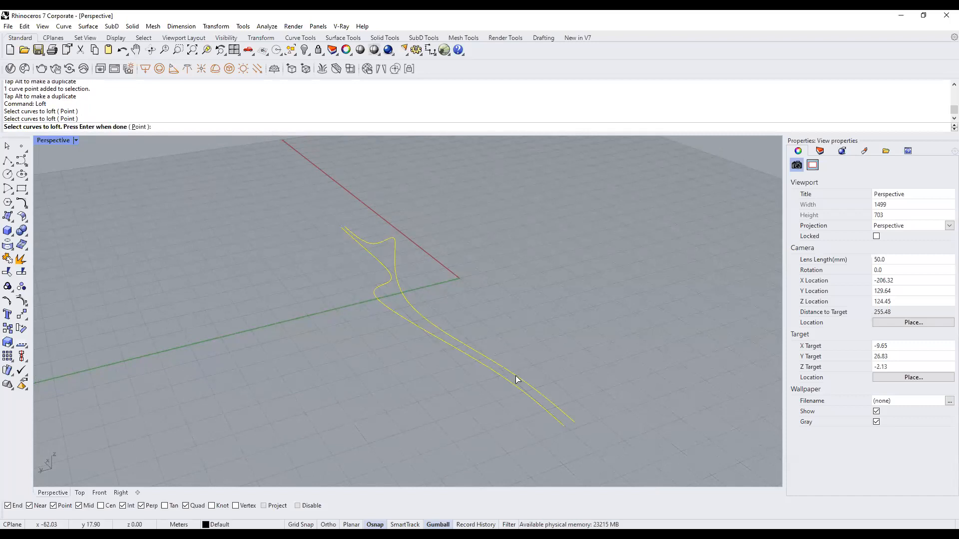
key("Return")
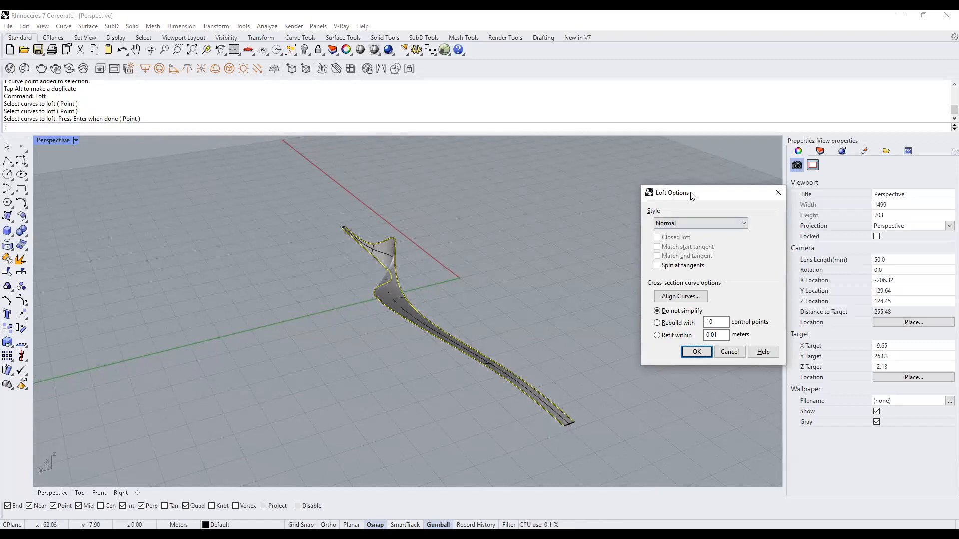
left_click_drag(691, 195, 640, 155)
left_click(644, 311)
right_click_drag(469, 349, 308, 330)
scroll(435, 308, "down", 4)
scroll(430, 312, "up", 4)
left_click(388, 297)
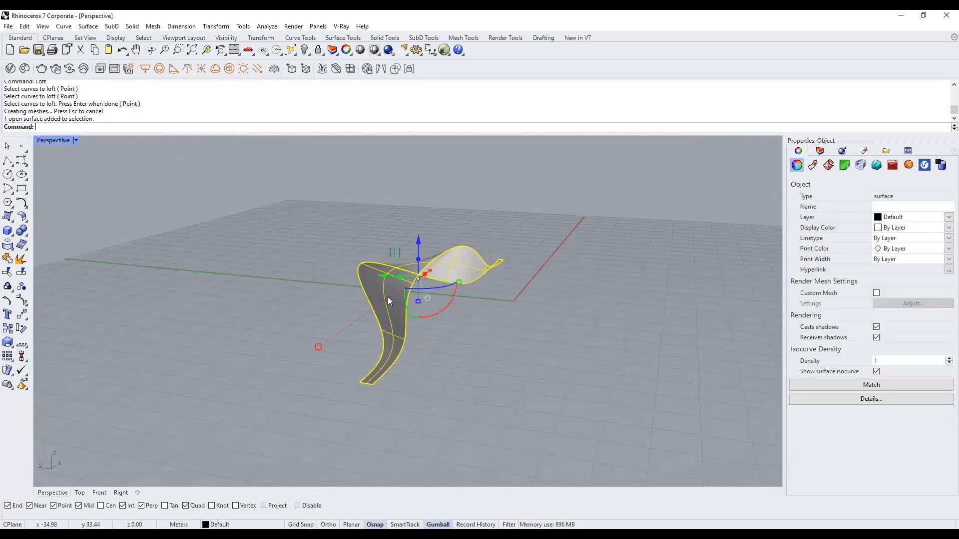
key("Delete")
right_click_drag(388, 299, 510, 374)
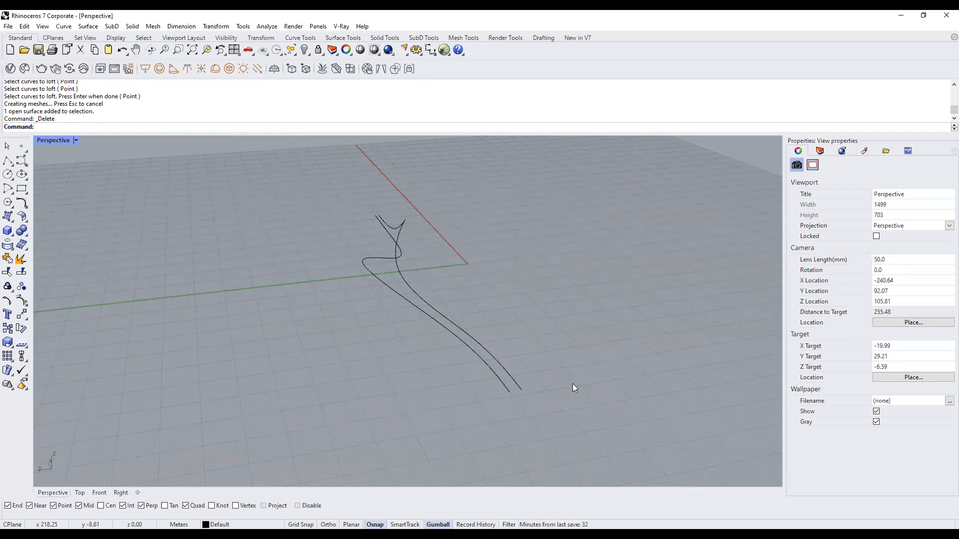
Window-select the raised bell curve and its flatter copy together in Perspective.
left_click_drag(572, 383, 447, 365)
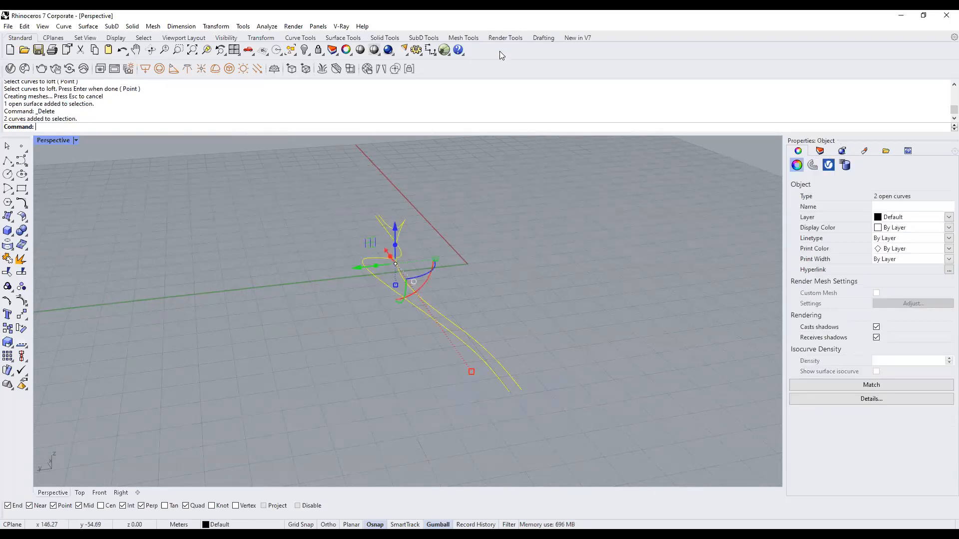
left_click(549, 300)
left_click_drag(538, 378, 419, 351)
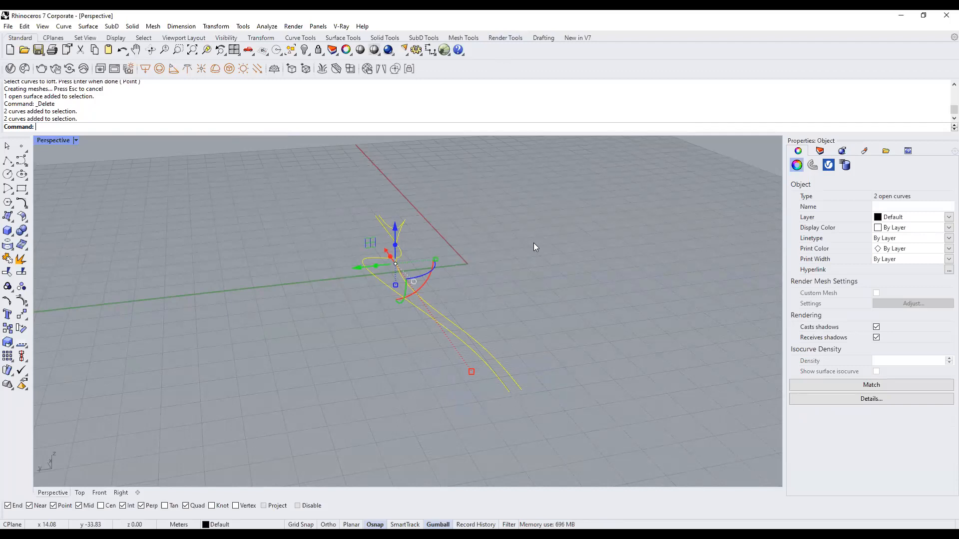
right_click_drag(455, 301, 486, 296)
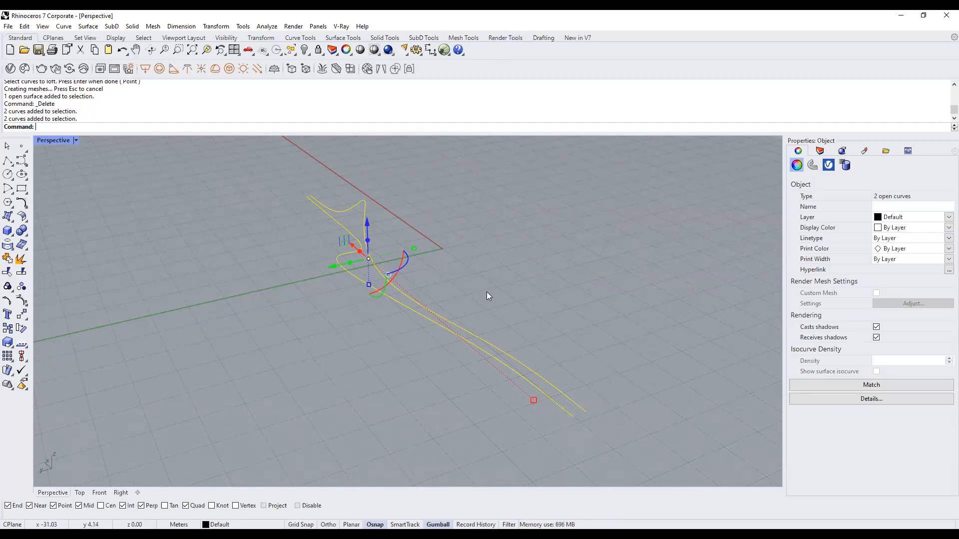
right_click_drag(470, 304, 527, 357)
key("Escape")
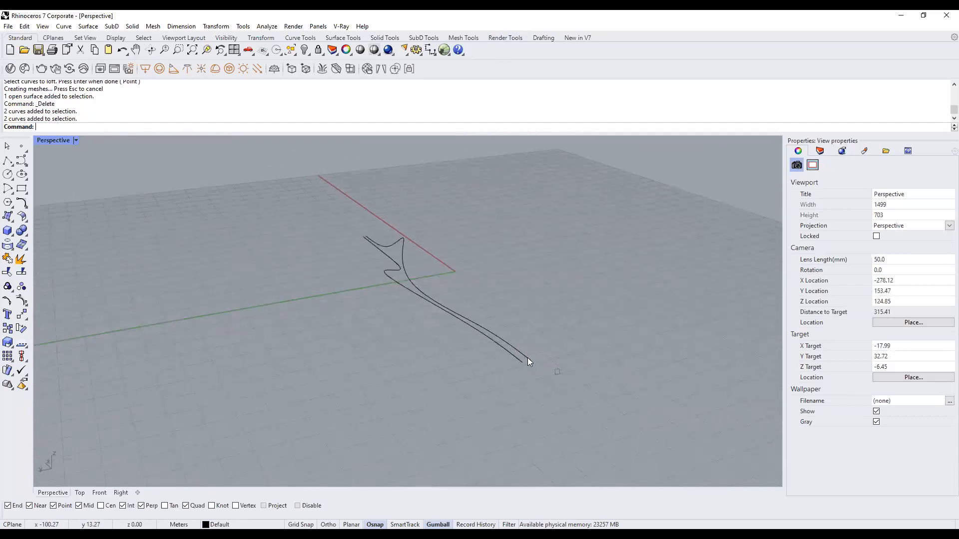
left_click_drag(527, 358, 460, 349)
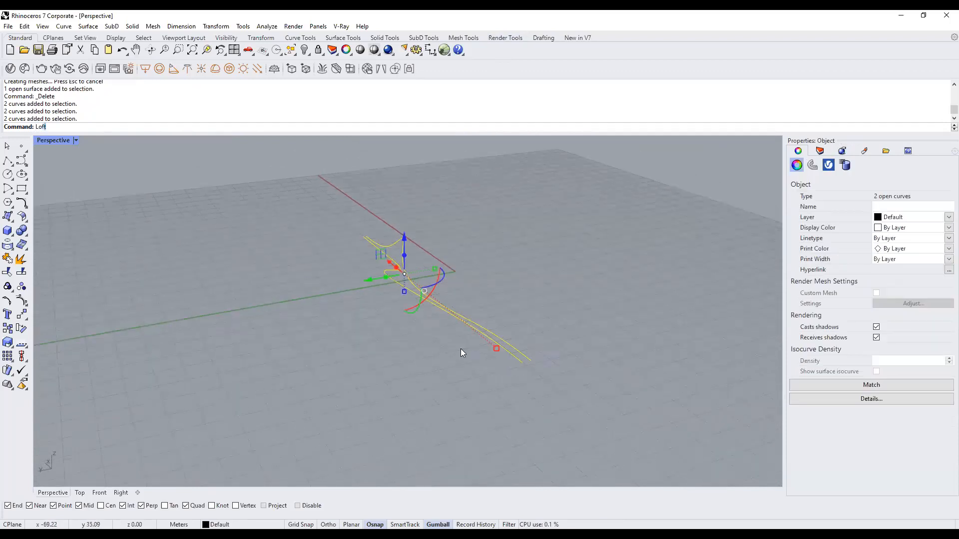
Loft the two selected curves using the default Loft Options.
key("Return")
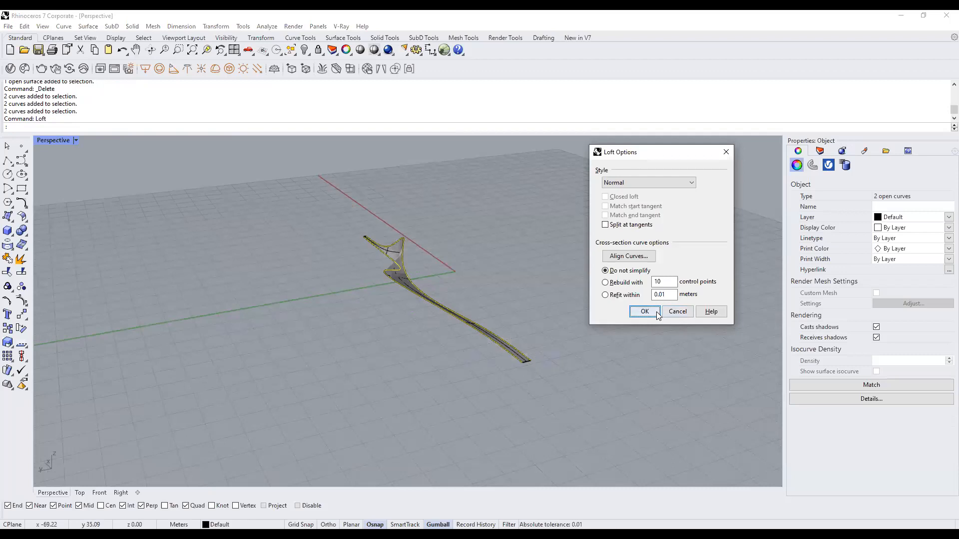
left_click(648, 310)
right_click_drag(599, 329, 449, 341)
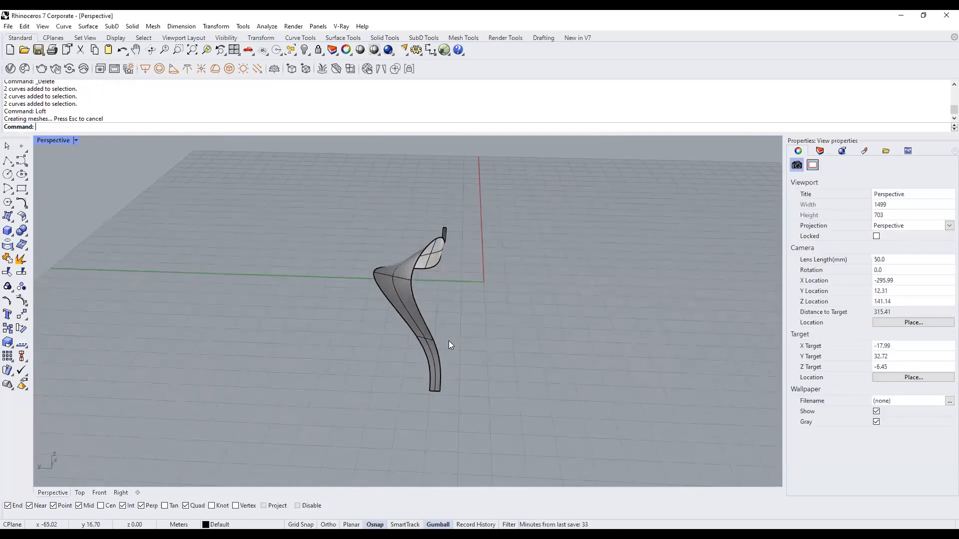
Move the lofted surface left with the Gumball's red arrow, clear of its curves.
left_click(413, 270)
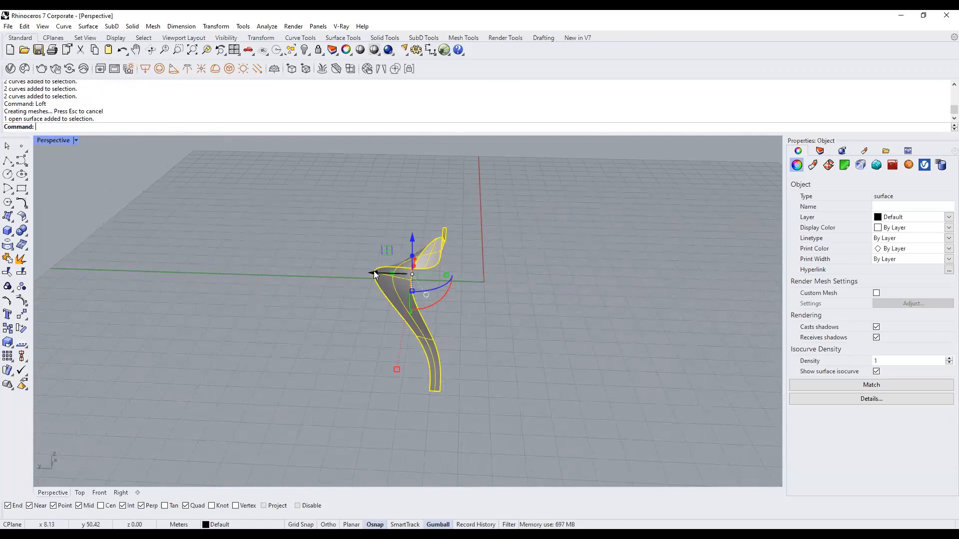
right_click_drag(524, 308, 603, 305, "shift")
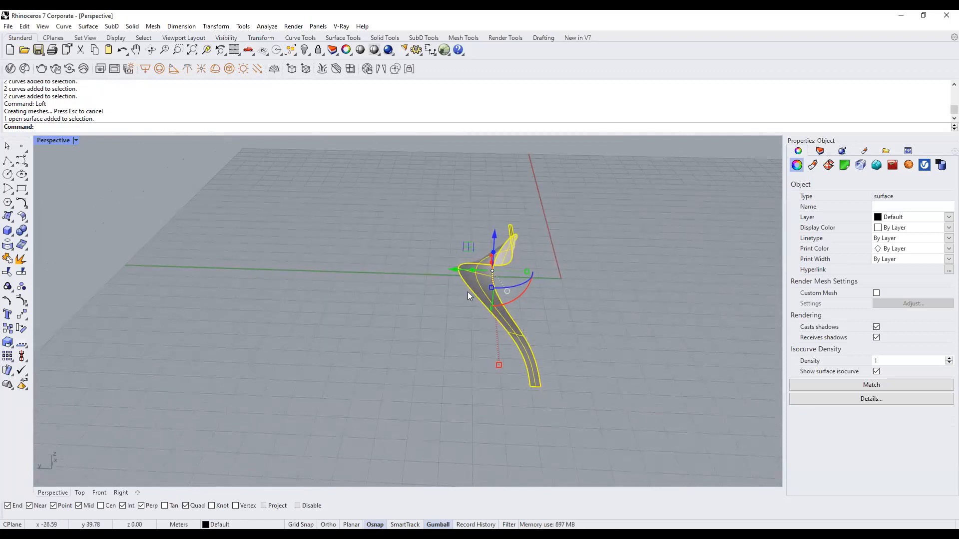
left_click_drag(456, 270, 284, 280)
left_click(411, 270)
right_click_drag(449, 302, 466, 293)
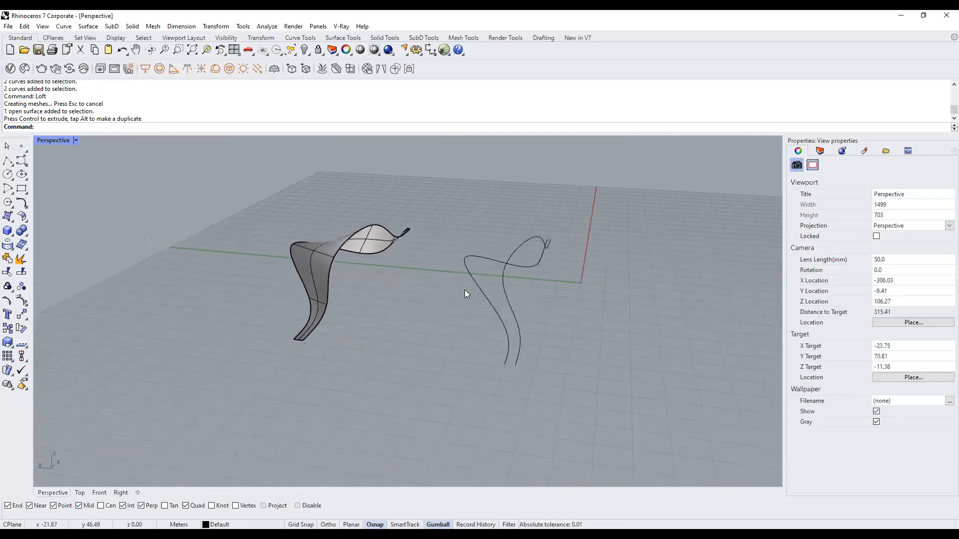
Restore four viewports, zoom onto the twisting loft, then maximize Perspective for a side view.
double_click(54, 140)
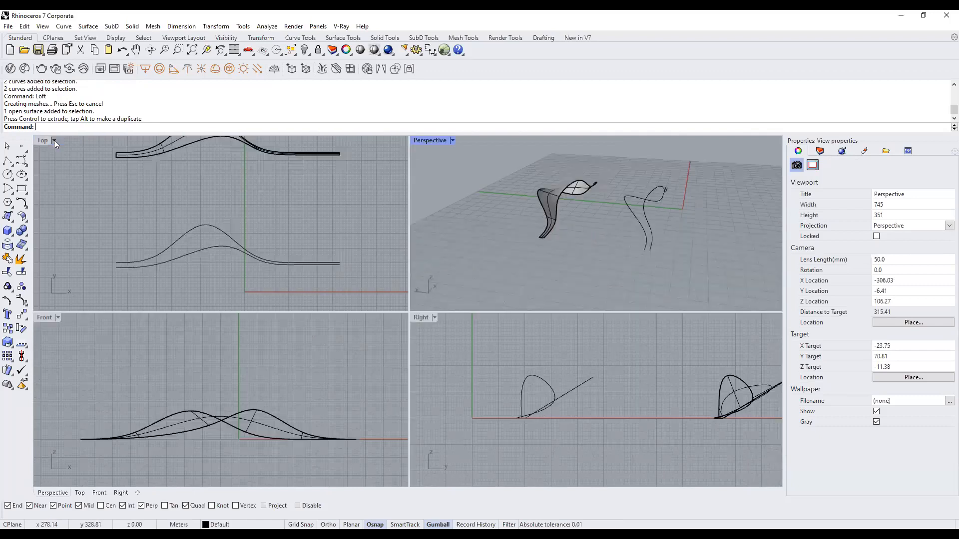
left_click(224, 191)
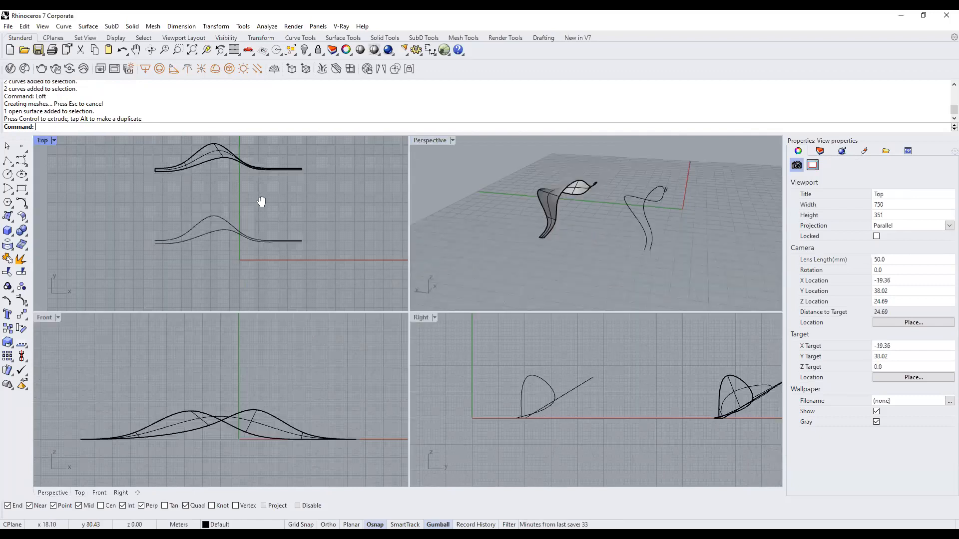
left_click(631, 209)
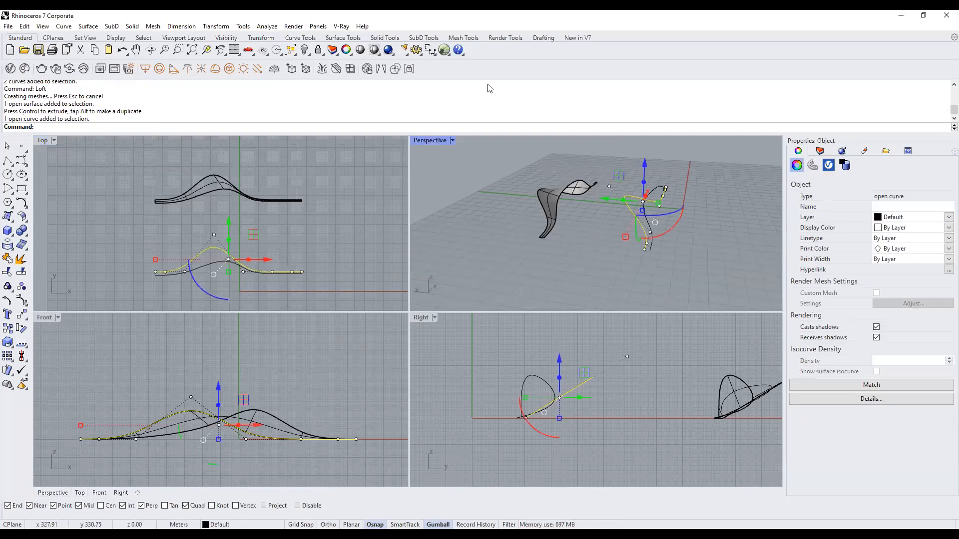
left_click(533, 185)
scroll(533, 187, "up", 7)
scroll(590, 207, "up", 2)
right_click_drag(591, 208, 567, 204)
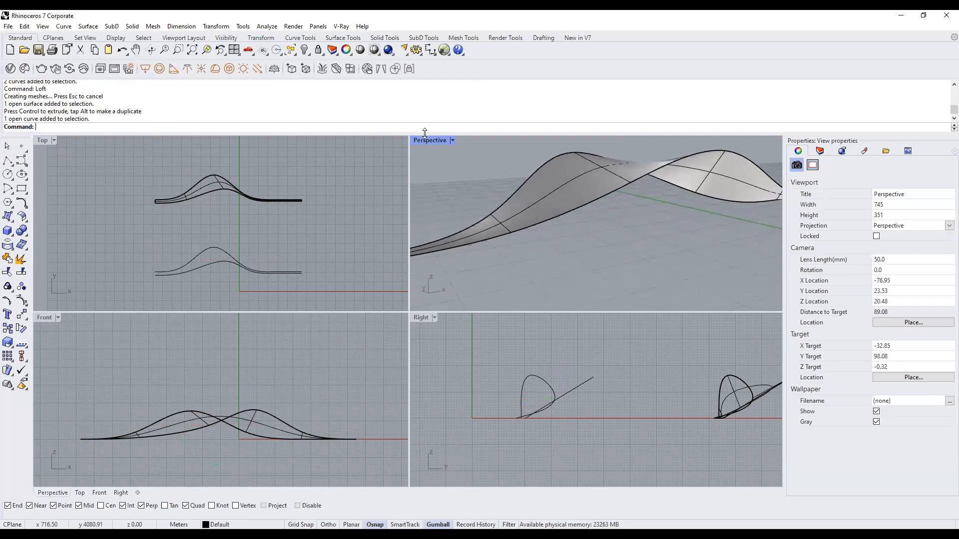
double_click(427, 139)
right_click_drag(430, 224, 541, 254)
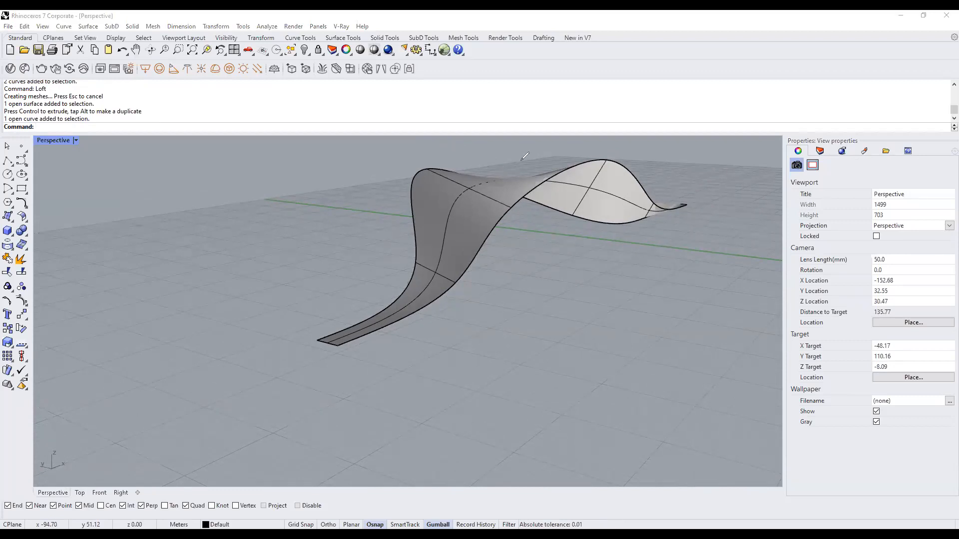
Sketch annotation strokes along the surface tip, crest and left edge, then restore four viewports.
left_click_drag(378, 342, 386, 370)
mouse_move(356, 341)
left_mouse_down()
mouse_move(476, 170)
mouse_move(504, 170)
mouse_move(516, 200)
mouse_move(673, 197)
mouse_move(690, 238)
left_mouse_up()
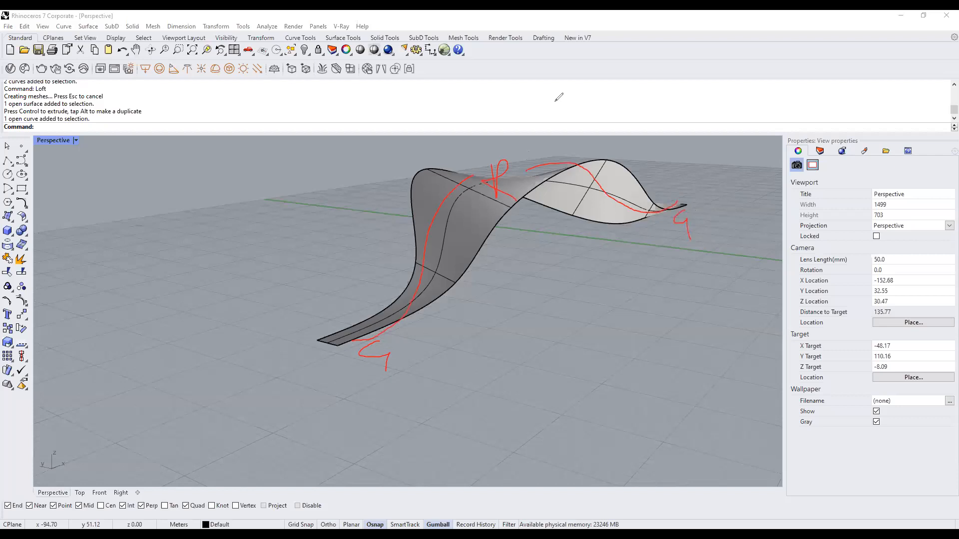
mouse_move(400, 210)
left_mouse_down()
mouse_move(394, 248)
mouse_move(409, 252)
left_mouse_up()
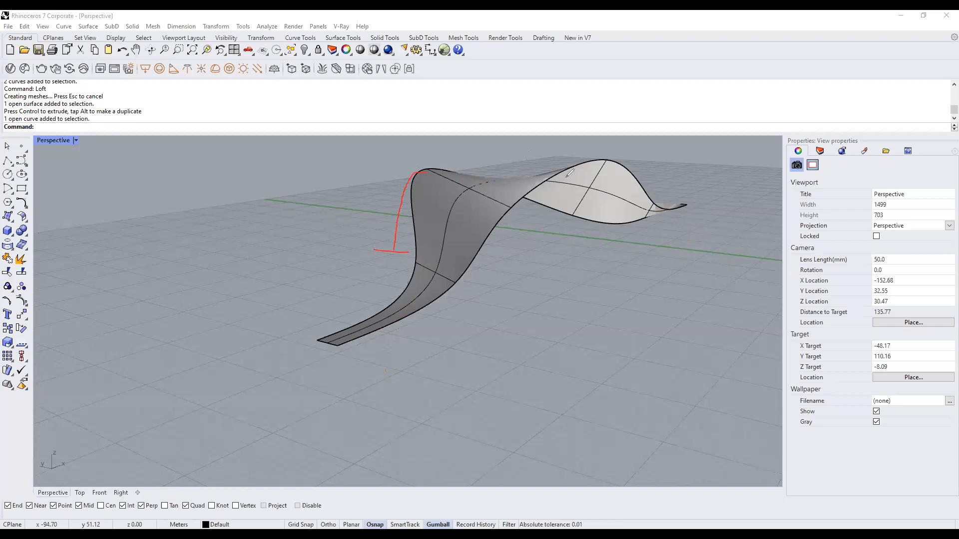
mouse_move(510, 170)
left_mouse_down()
mouse_move(425, 171)
mouse_move(394, 256)
mouse_move(418, 260)
left_mouse_up()
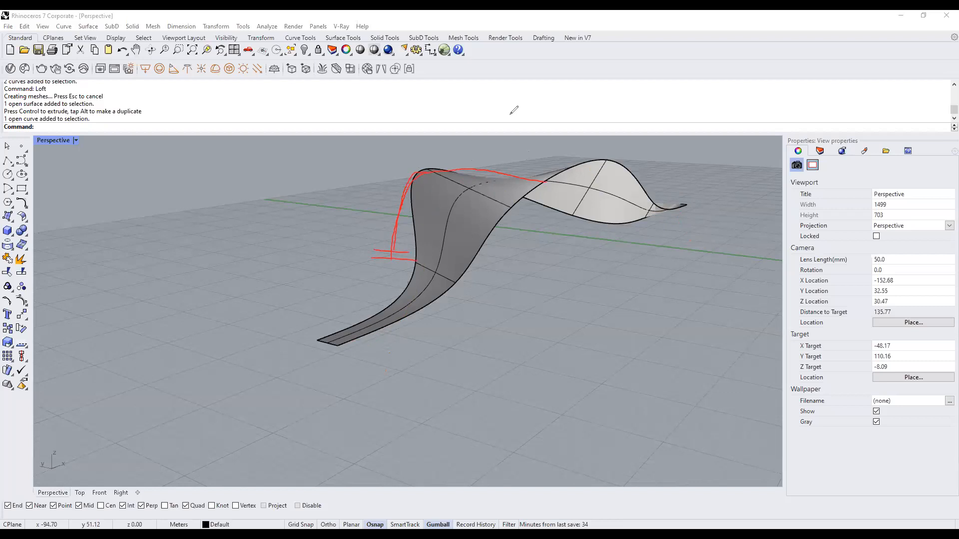
double_click(61, 140)
Duplicate the front profile curve 1.34 m along Y using the Gumball's green arrow with Alt.
left_click(222, 250)
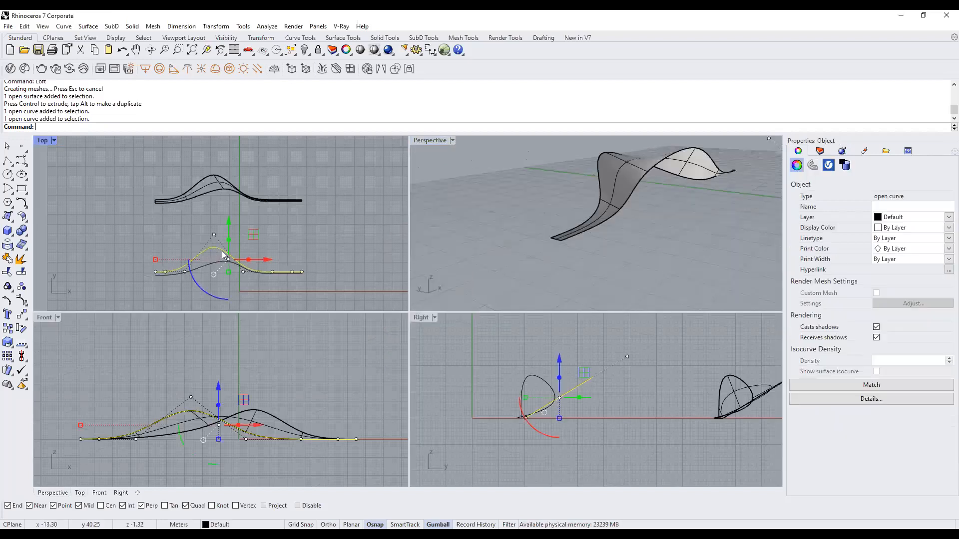
scroll(208, 280, "up", 2)
scroll(546, 216, "down", 4)
right_click_drag(620, 244, 573, 243, "shift")
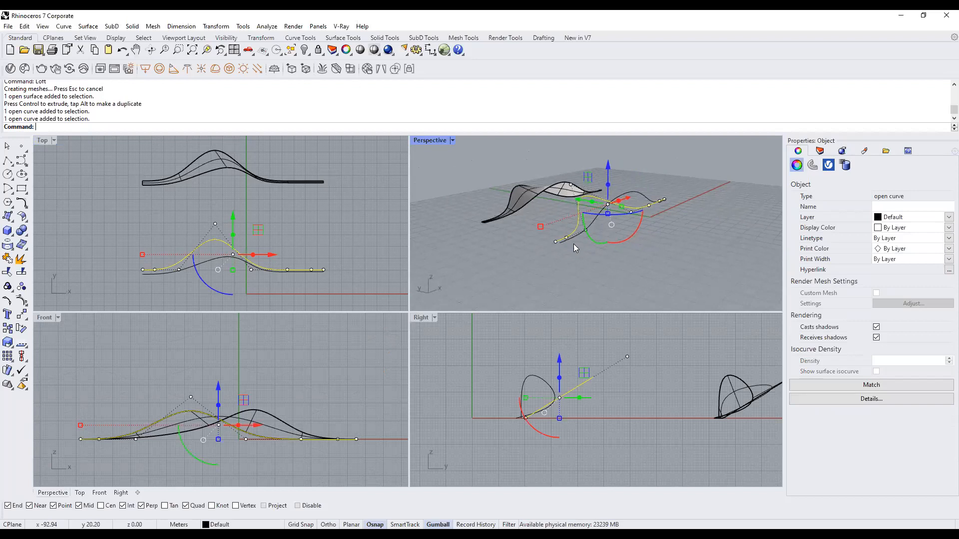
scroll(181, 262, "up", 2)
scroll(223, 230, "up", 1)
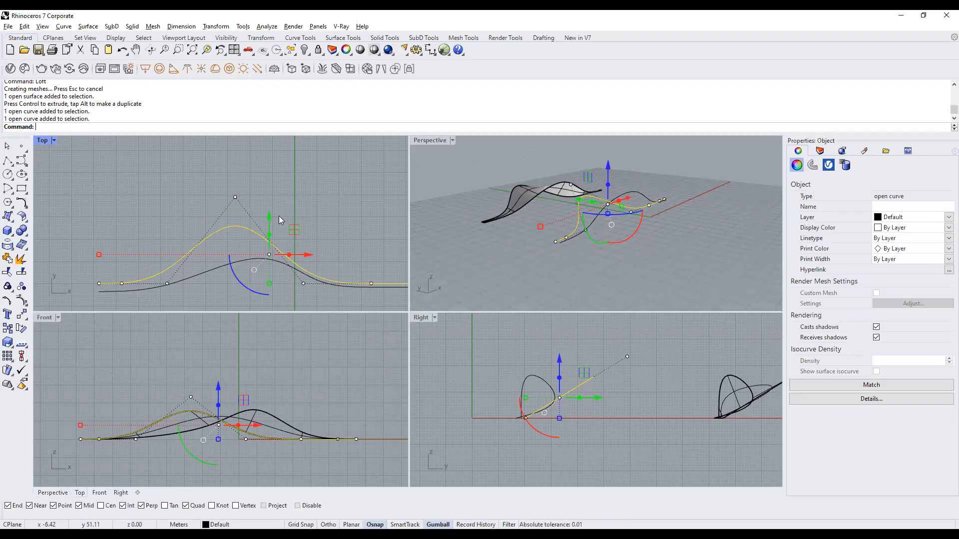
left_click_drag(270, 218, 271, 212)
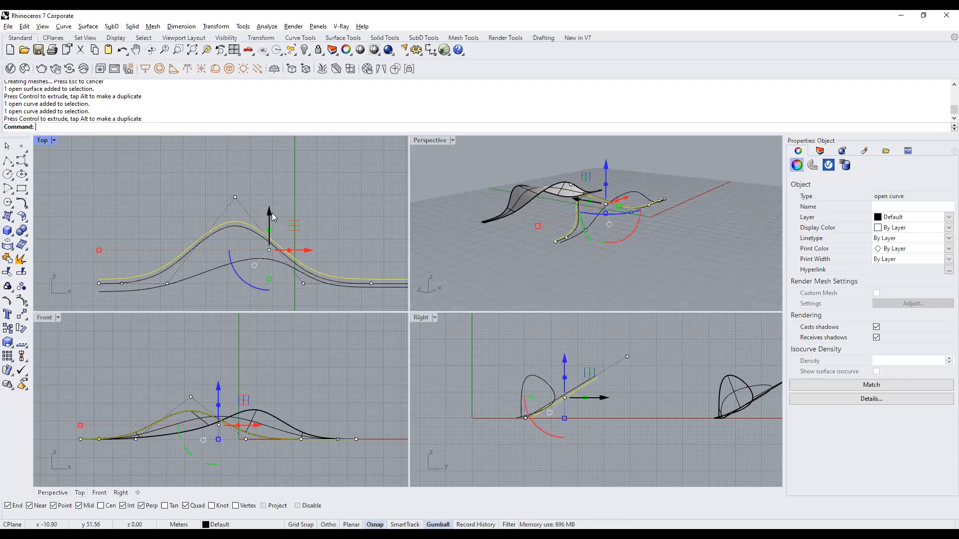
left_click(252, 214)
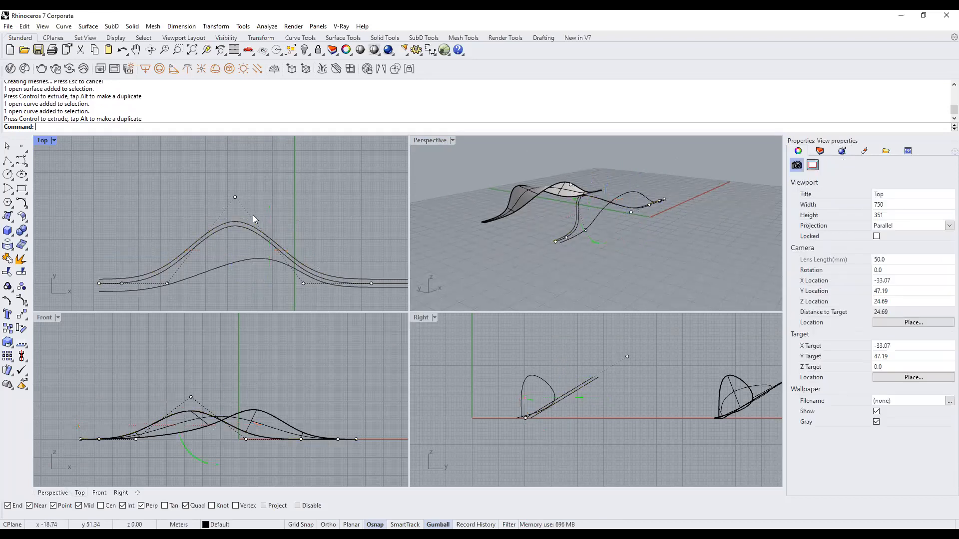
left_click(250, 223)
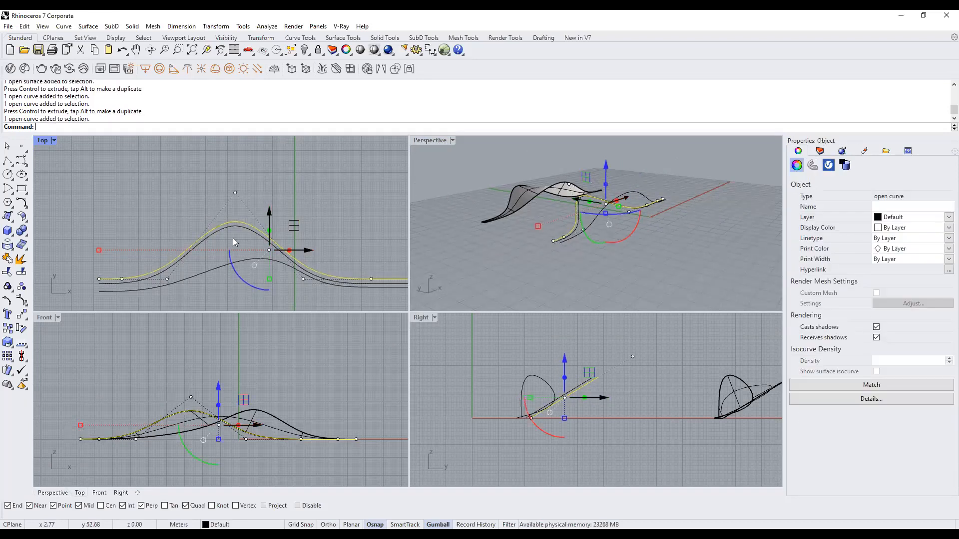
right_click_drag(449, 205, 606, 226)
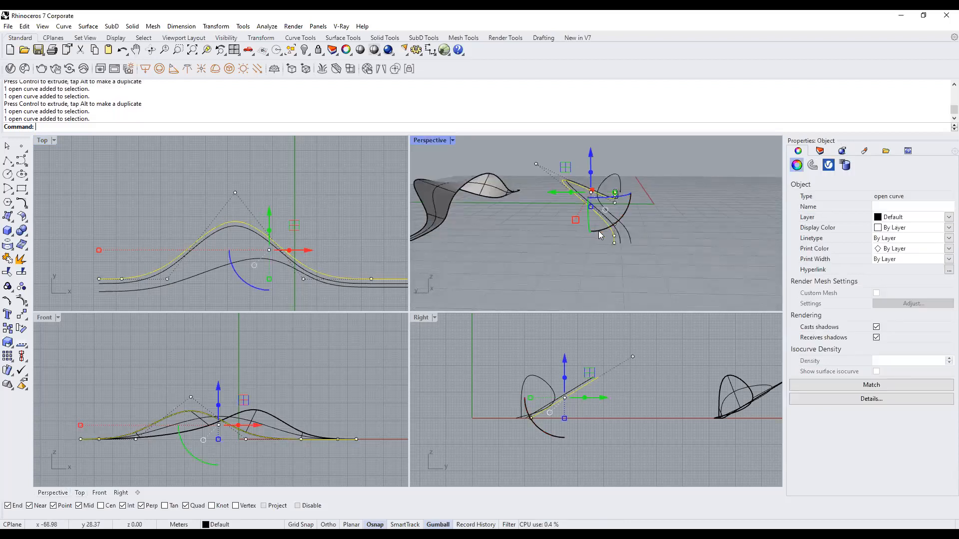
right_click_drag(522, 238, 555, 233)
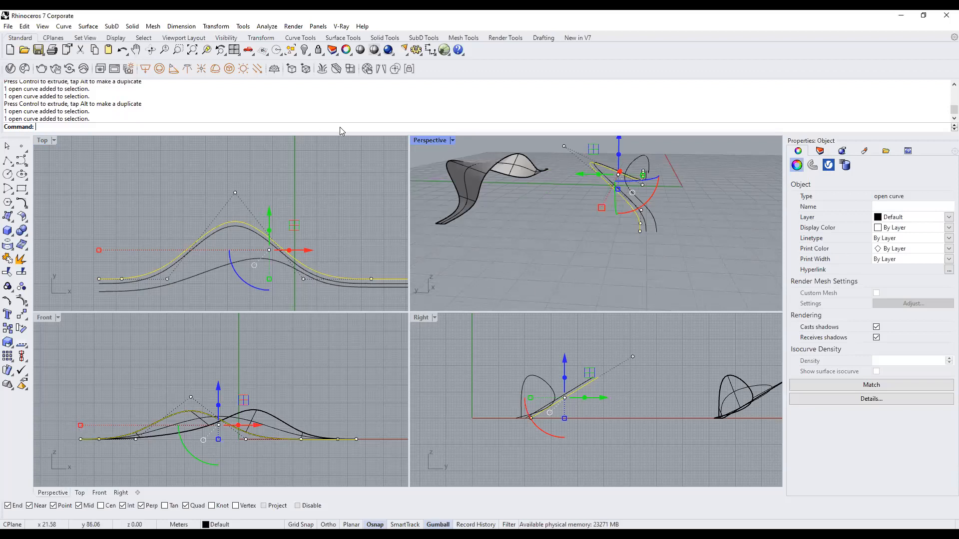
Flatten the copied curve with SetPt using Set Z only, then undo that first attempt.
type("SetPt")
key("Return")
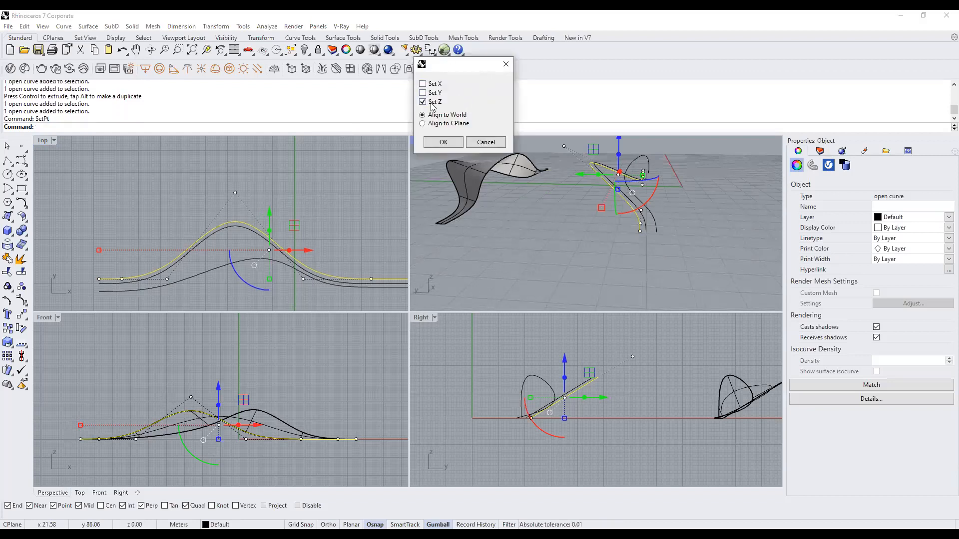
left_click(438, 142)
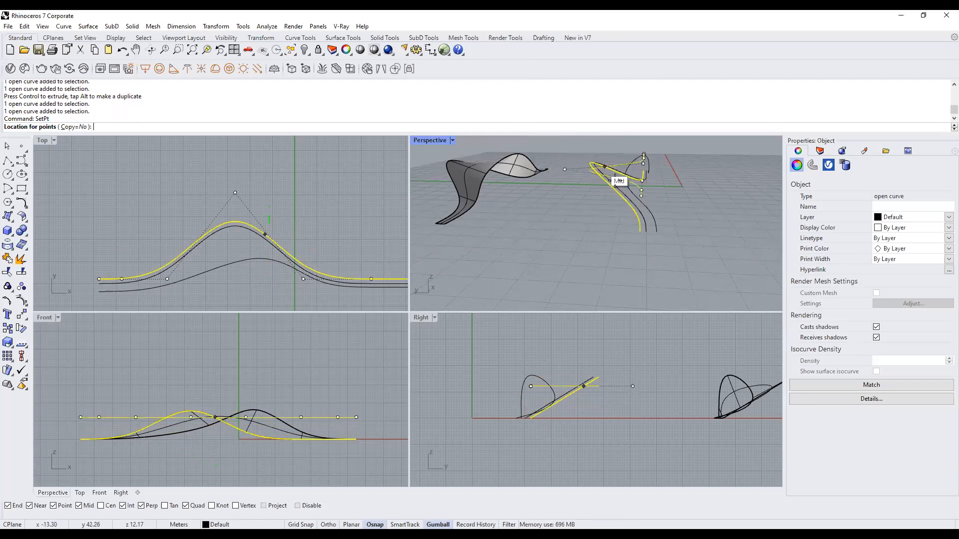
left_click(647, 234)
left_click(637, 270)
right_click_drag(637, 270, 665, 259)
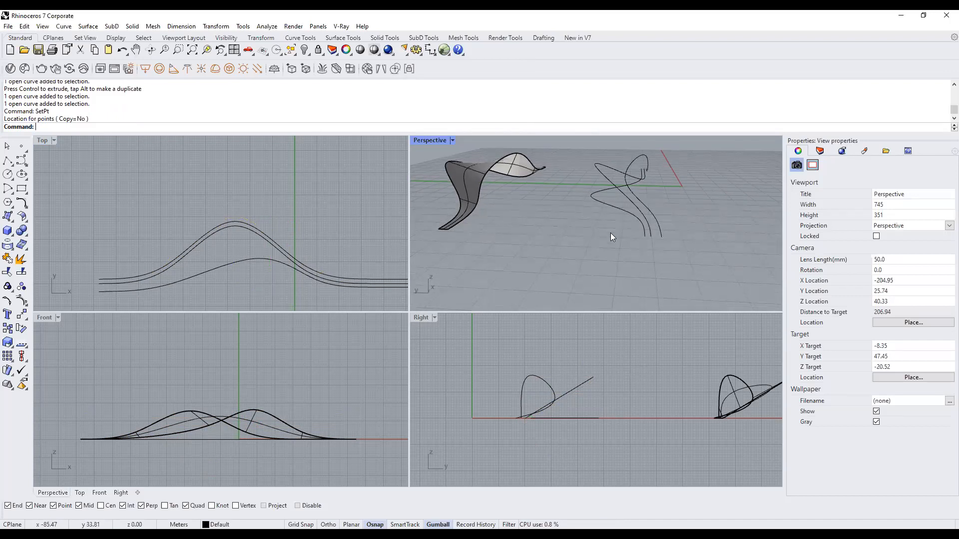
key("ctrl+z")
right_click_drag(582, 254, 611, 280)
Rerun SetPt with Set Z, snapping to the curve's end point, then select all three curves.
type("SetPt")
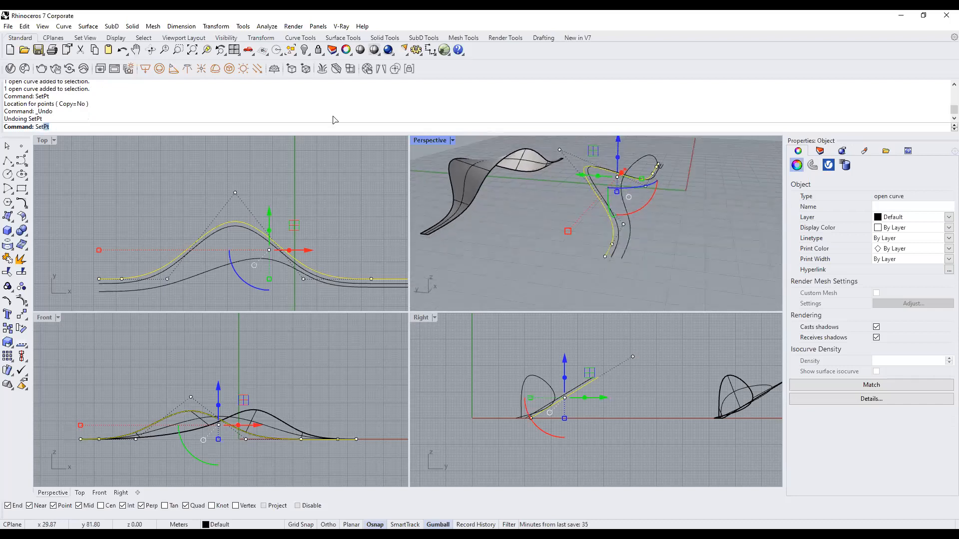
key("Return")
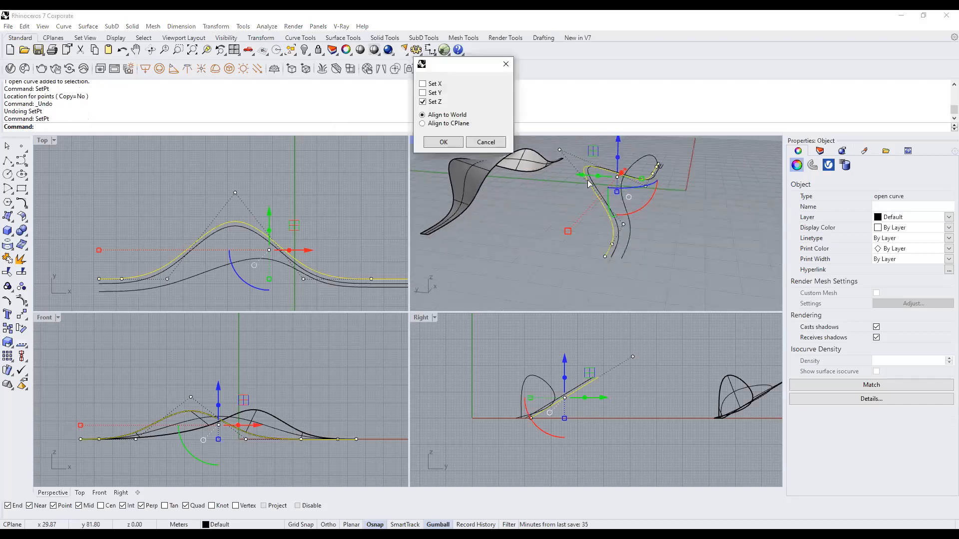
left_click(444, 143)
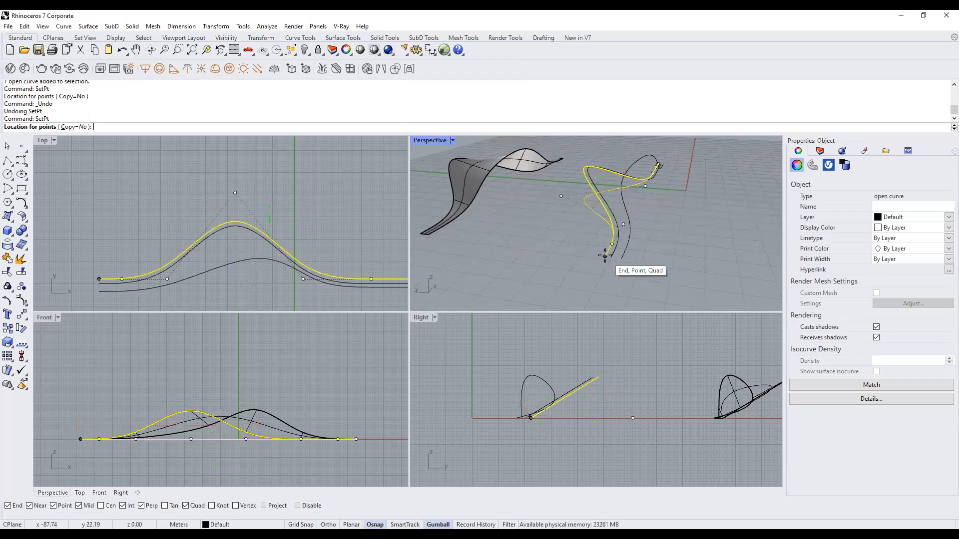
left_click(605, 256)
scroll(610, 246, "down", 3)
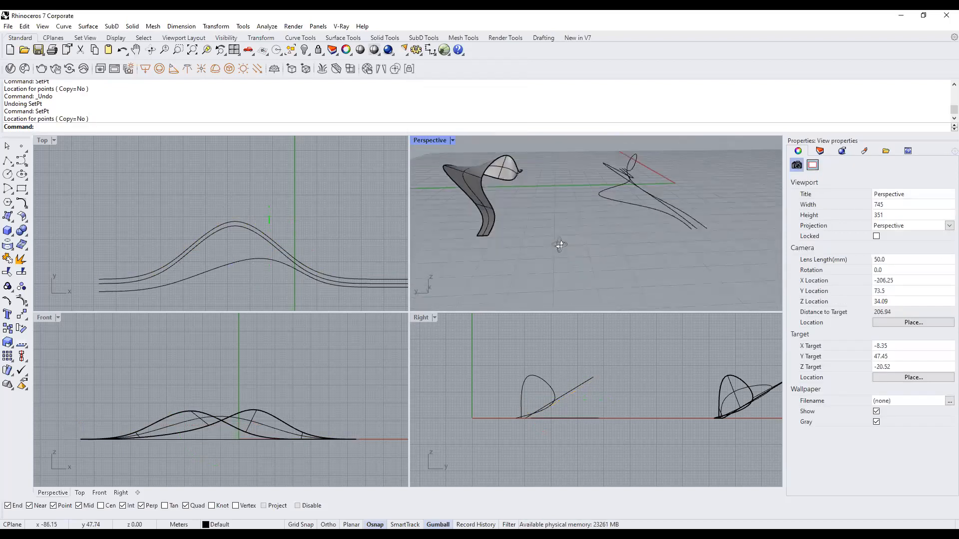
double_click(425, 140)
right_click_drag(630, 337, 617, 356)
scroll(556, 333, "up", 2)
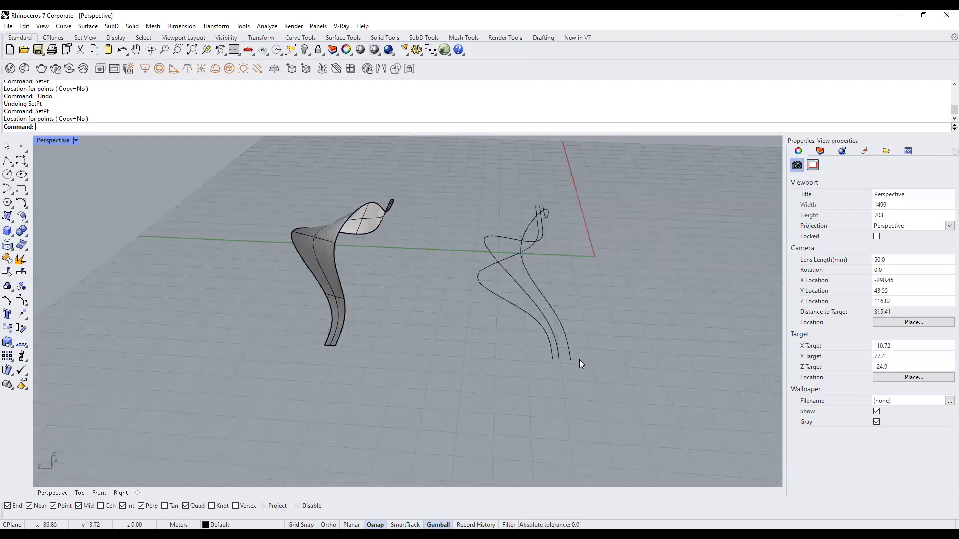
left_click_drag(587, 369, 508, 344)
Start lofting the three selected curves and preview the result in Loose style.
type("Loft")
key("Return")
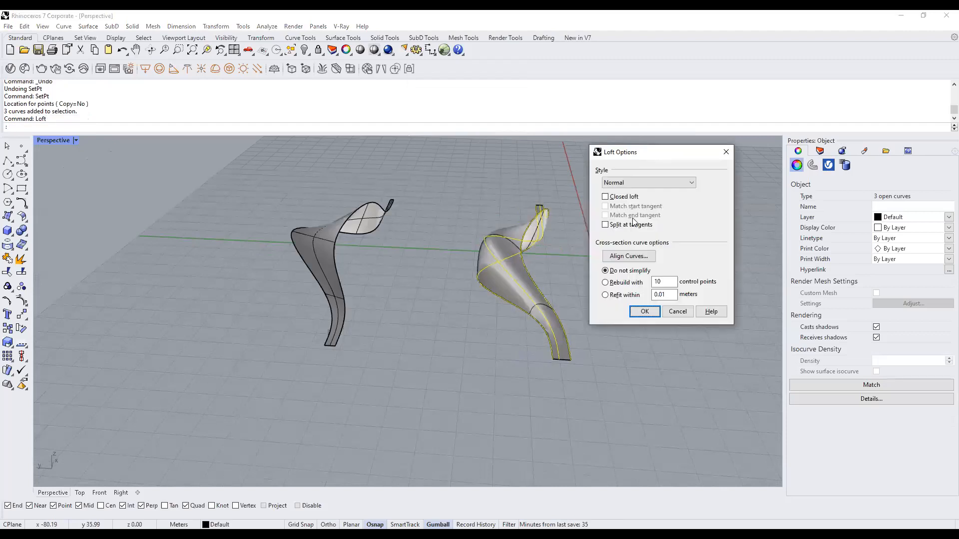
right_click_drag(483, 304, 512, 302)
scroll(482, 304, "up", 4)
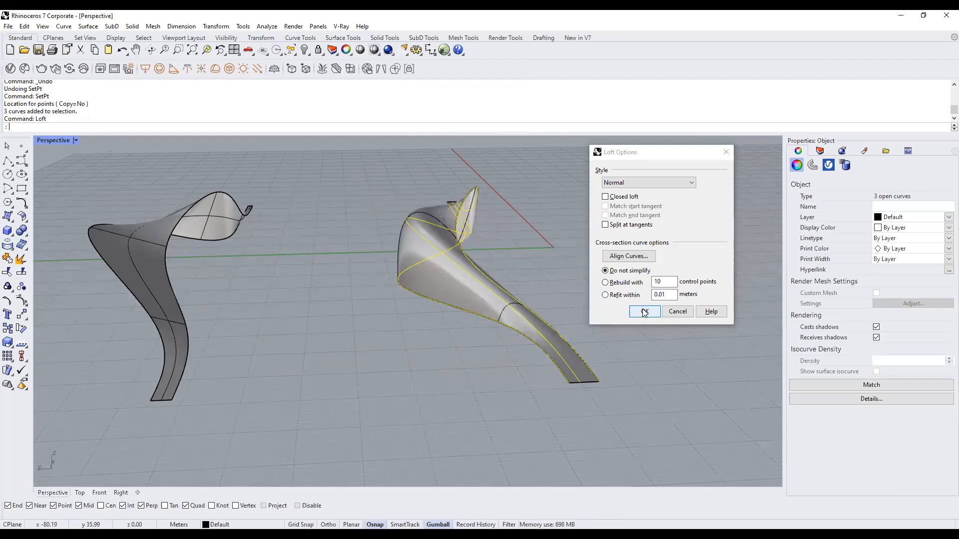
mouse_move(450, 347)
right_mouse_down()
mouse_move(435, 332)
mouse_move(433, 340)
right_mouse_up()
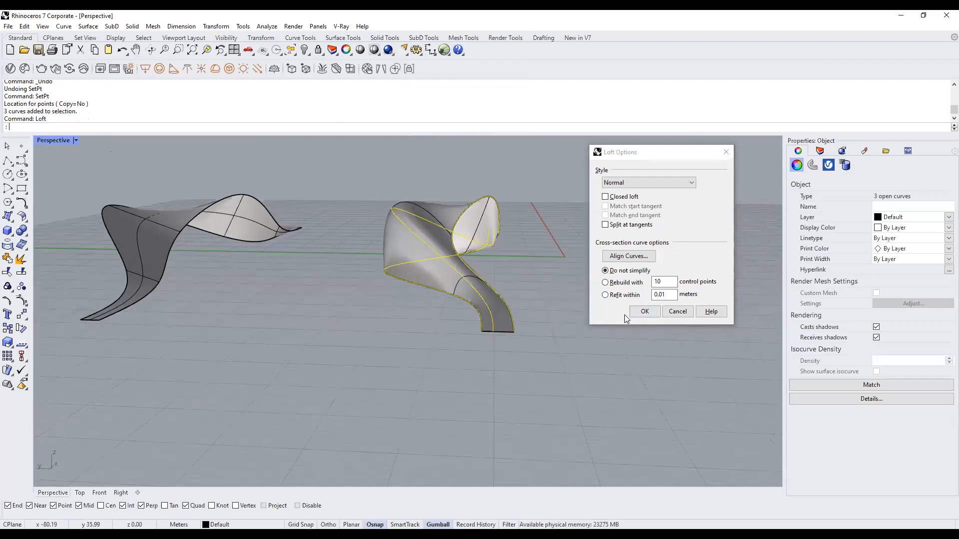
left_click(660, 182)
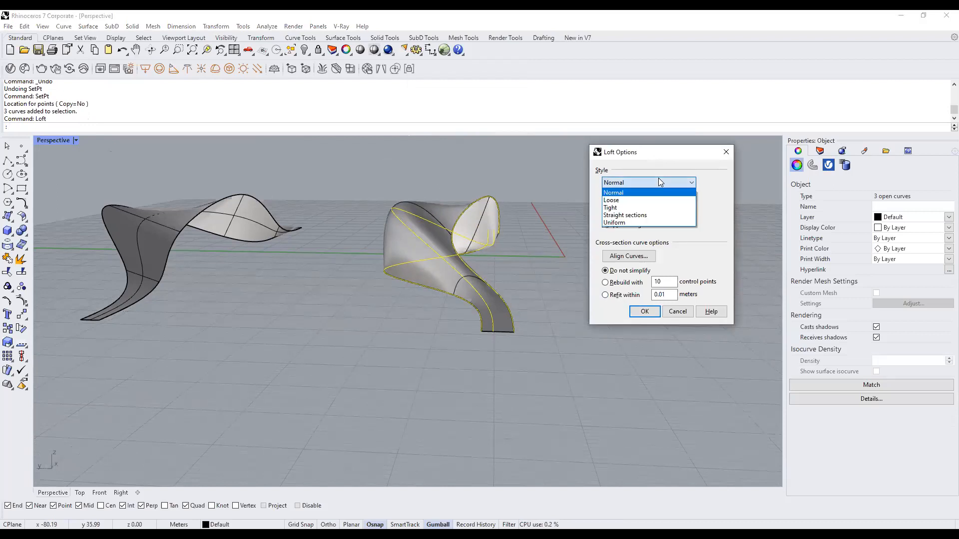
left_click(656, 200)
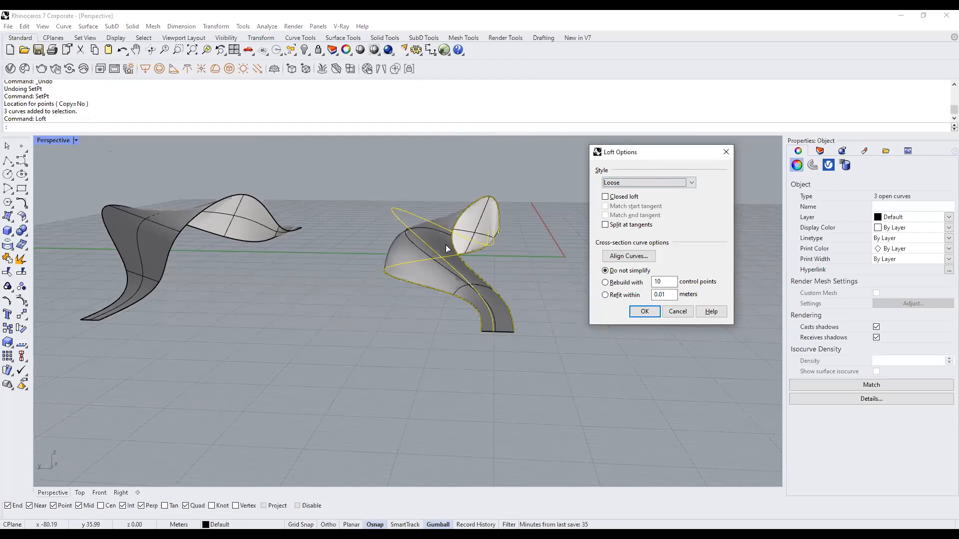
right_click_drag(447, 248, 431, 262)
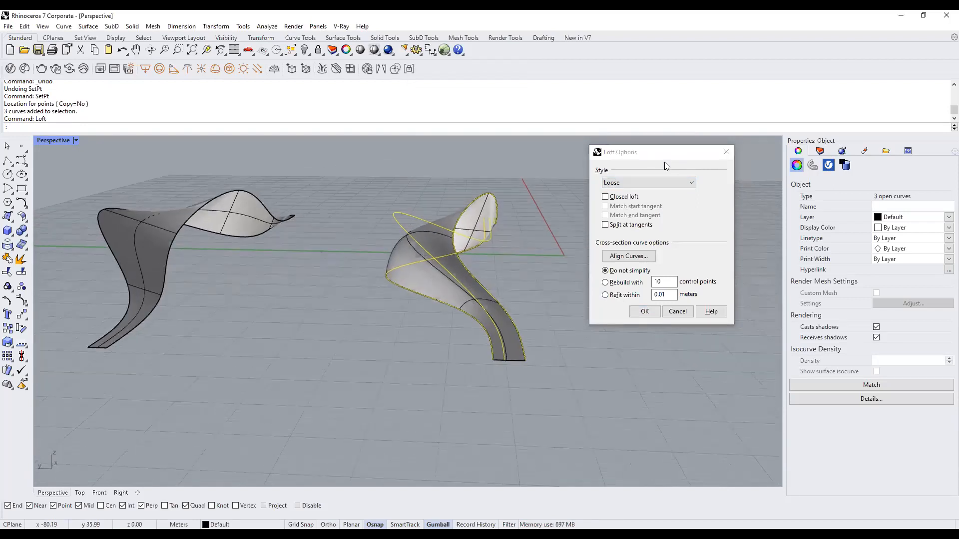
Compare Tight, Straight sections and Uniform styles, then create the loft in Normal style.
left_click(638, 183)
left_click(634, 208)
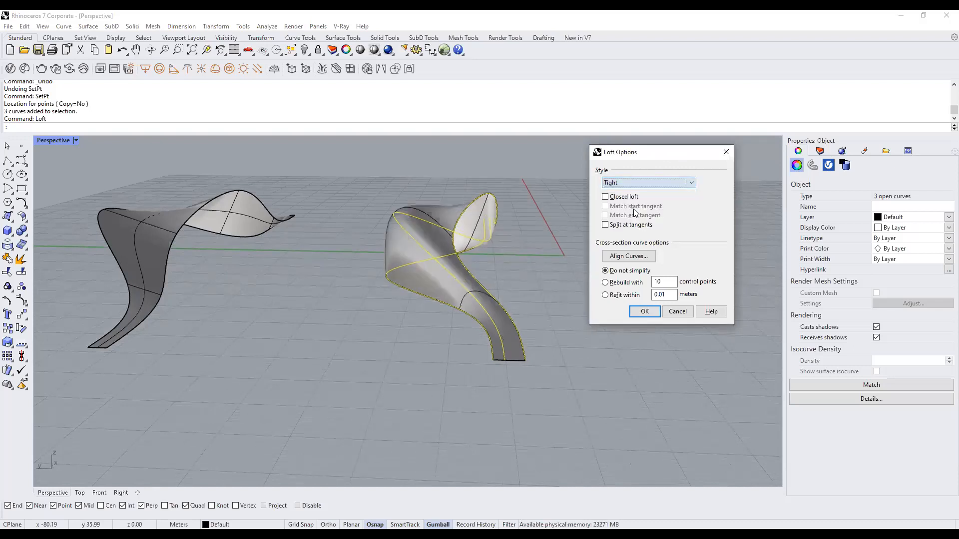
left_click(641, 181)
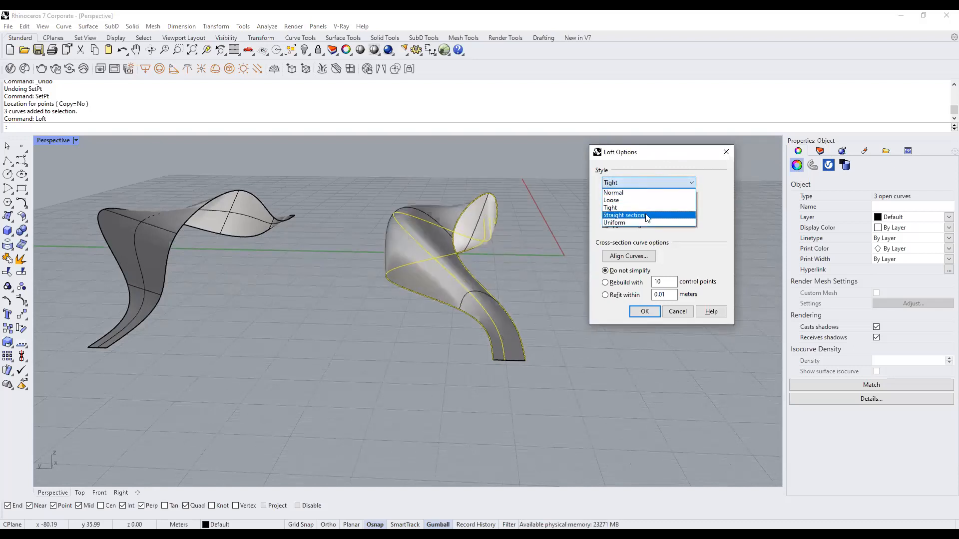
left_click(646, 215)
left_click(647, 183)
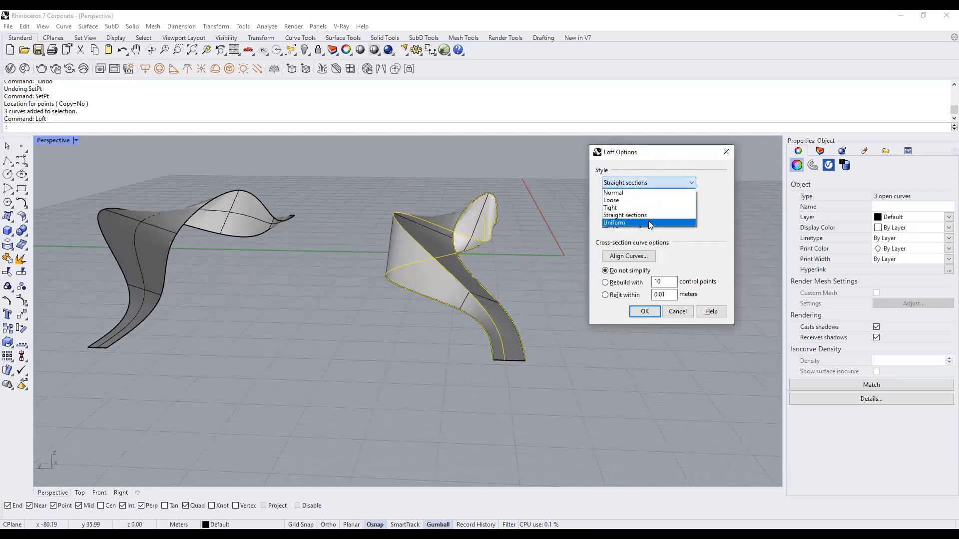
left_click(649, 222)
left_click(656, 181)
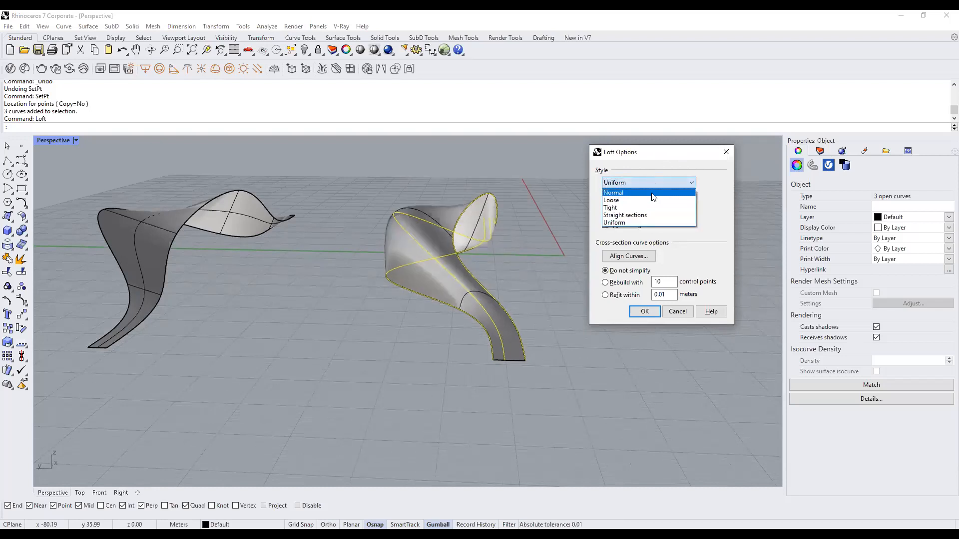
left_click(652, 192)
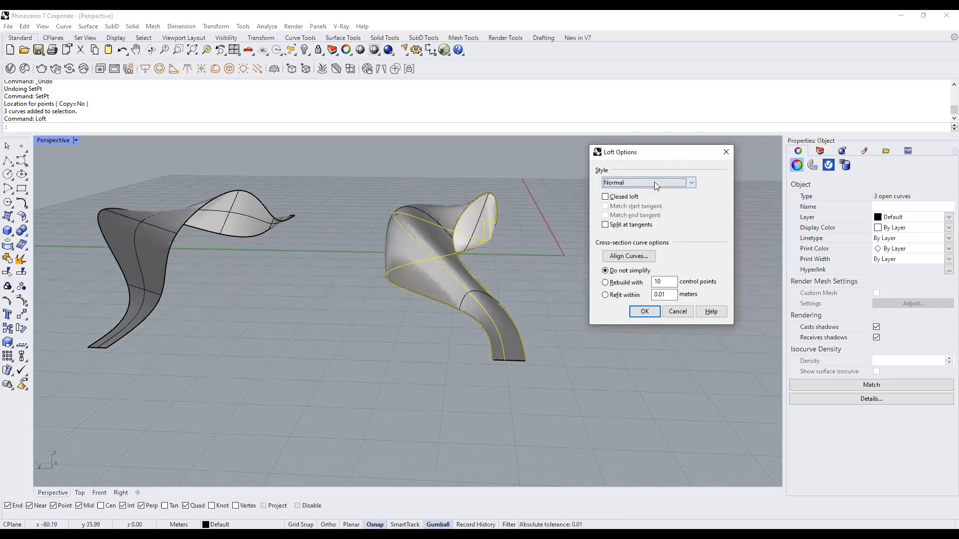
left_click(656, 184)
left_click(655, 183)
left_click(643, 317)
Move both existing lofted surfaces to the left with the Gumball.
scroll(531, 277, "down", 6)
right_click_drag(531, 278, 500, 252)
left_click(361, 245)
left_click(519, 239, "shift")
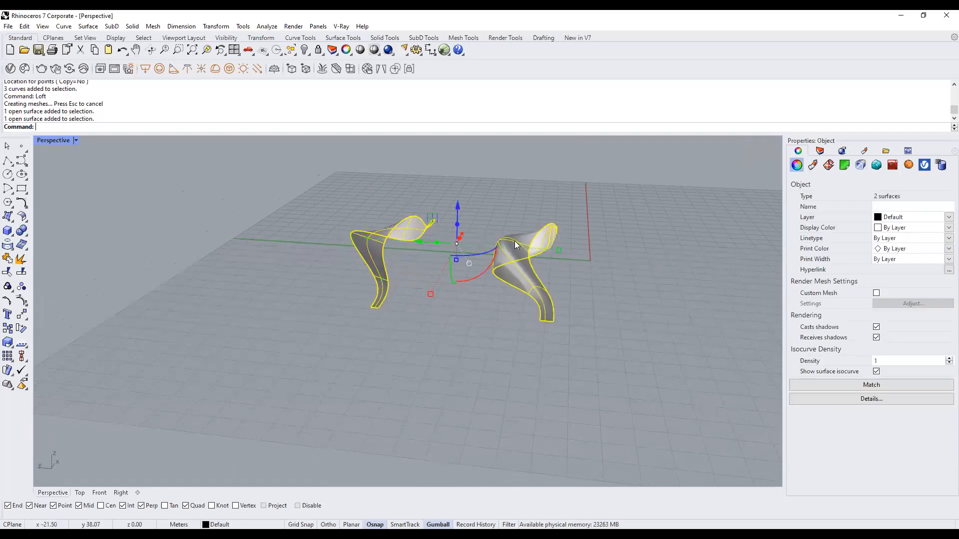
left_click_drag(422, 238, 302, 242)
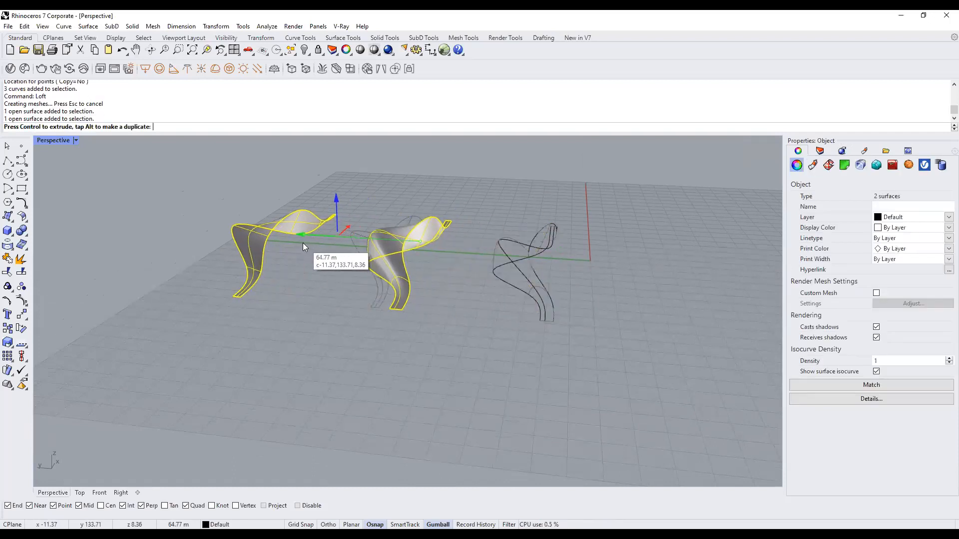
left_click(584, 327)
Window-select the three source curves and loft them again with the Loose style.
left_click_drag(583, 328, 488, 292)
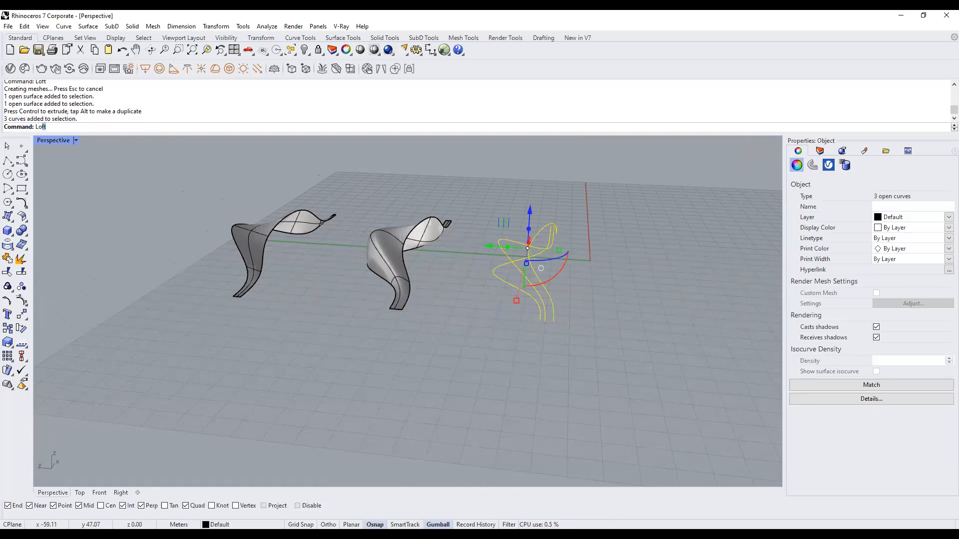
key("Return")
left_click(647, 182)
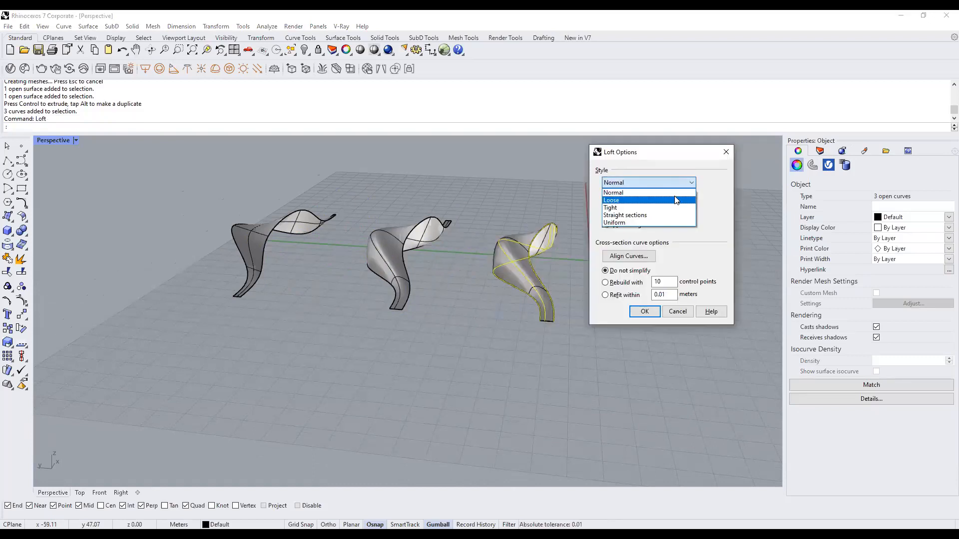
left_click(675, 204)
left_click(652, 309)
right_click_drag(589, 302, 612, 314)
right_click_drag(531, 363, 507, 300)
left_click_drag(619, 321, 282, 229)
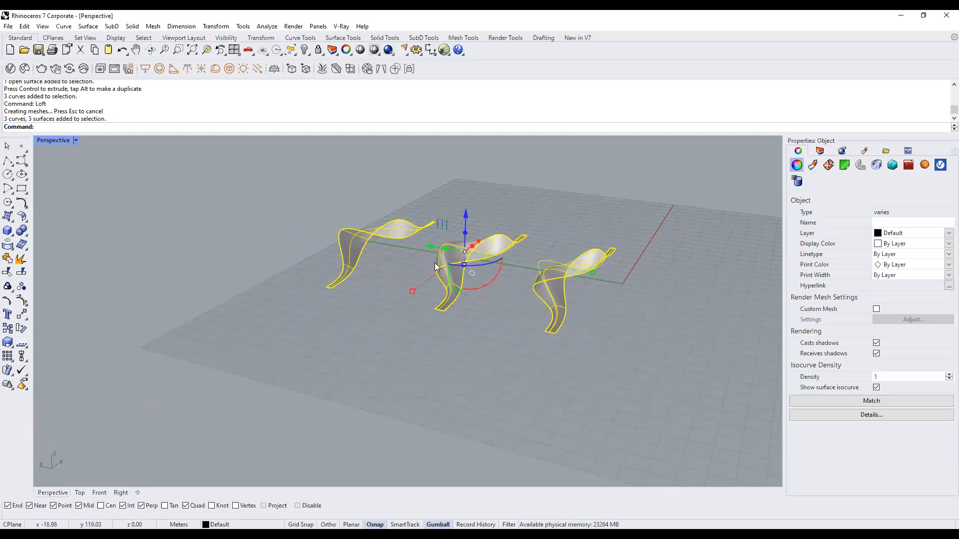
Zoom to the selected lofts with ZS and switch Perspective to Arctic display mode.
type("ZS")
key("Return")
left_click(569, 257)
right_click_drag(473, 294, 508, 257, "shift")
scroll(477, 288, "up", 2)
right_click_drag(476, 288, 484, 279, "shift")
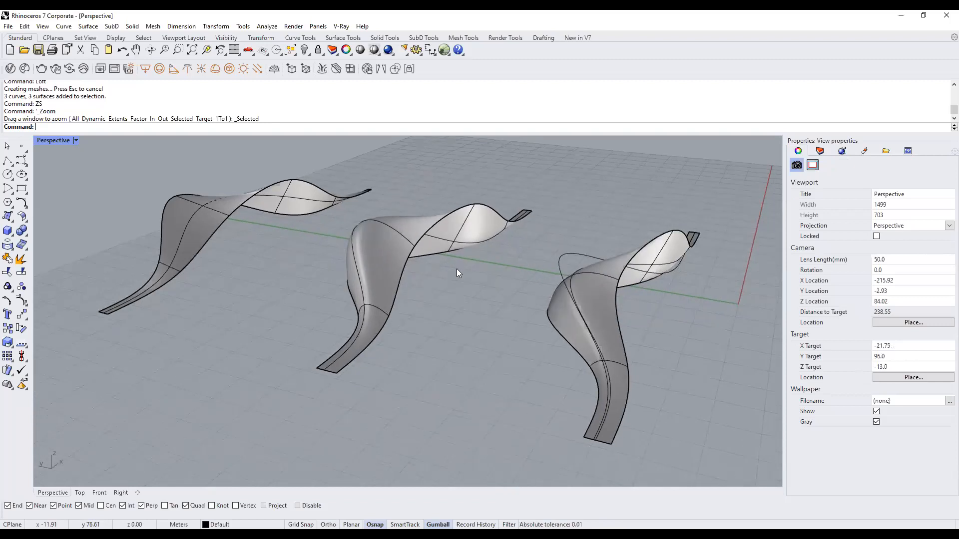
left_click(76, 140)
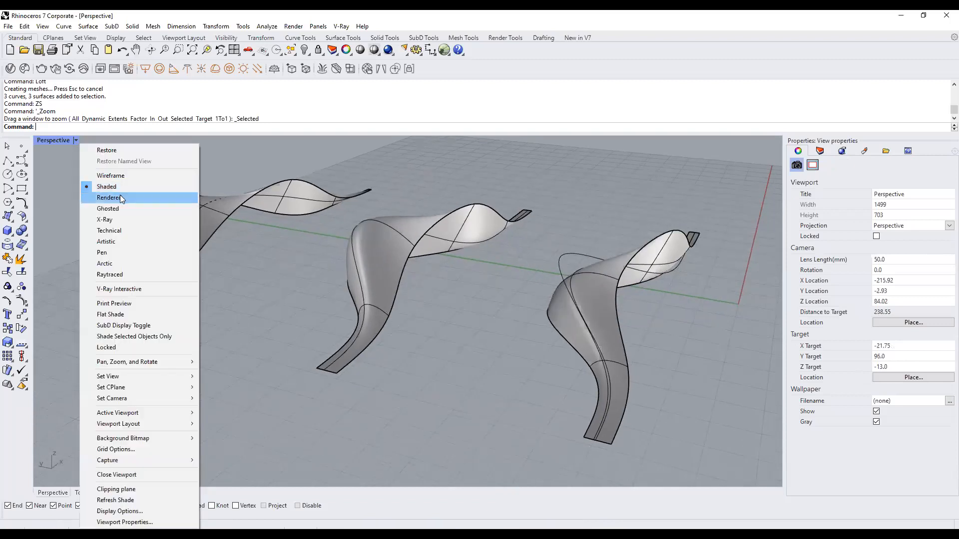
left_click(118, 263)
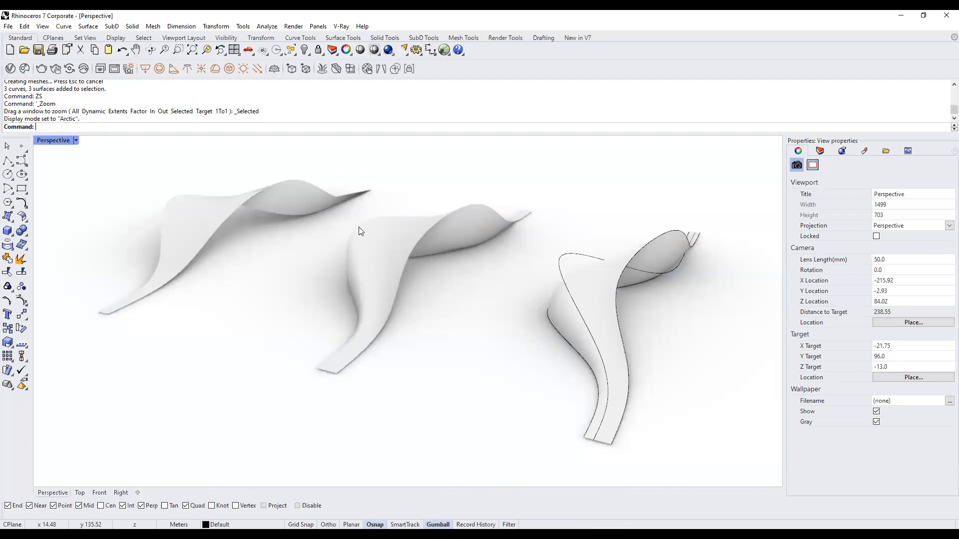
right_click_drag(358, 227, 484, 259)
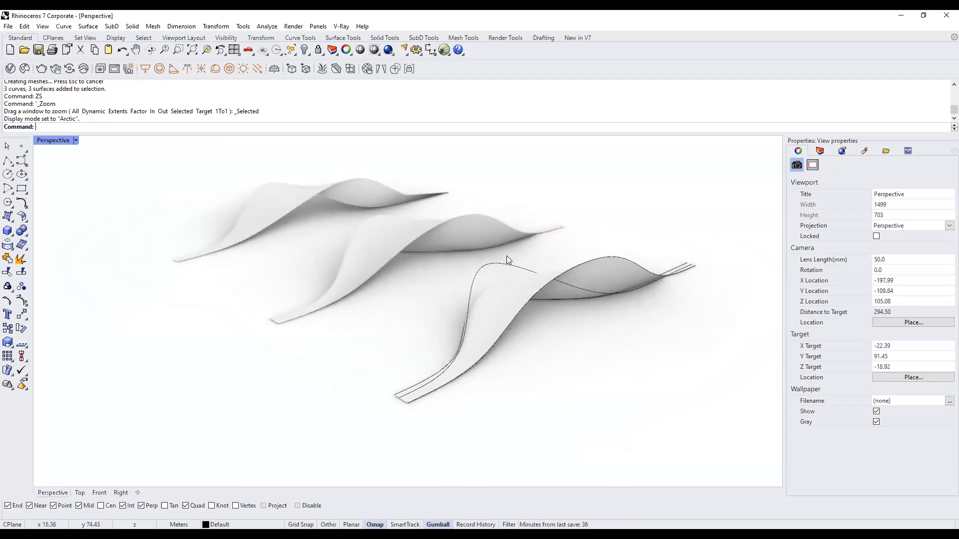
Spin the view with Turntable, slow its speed slightly, then stop it.
type("Turntable")
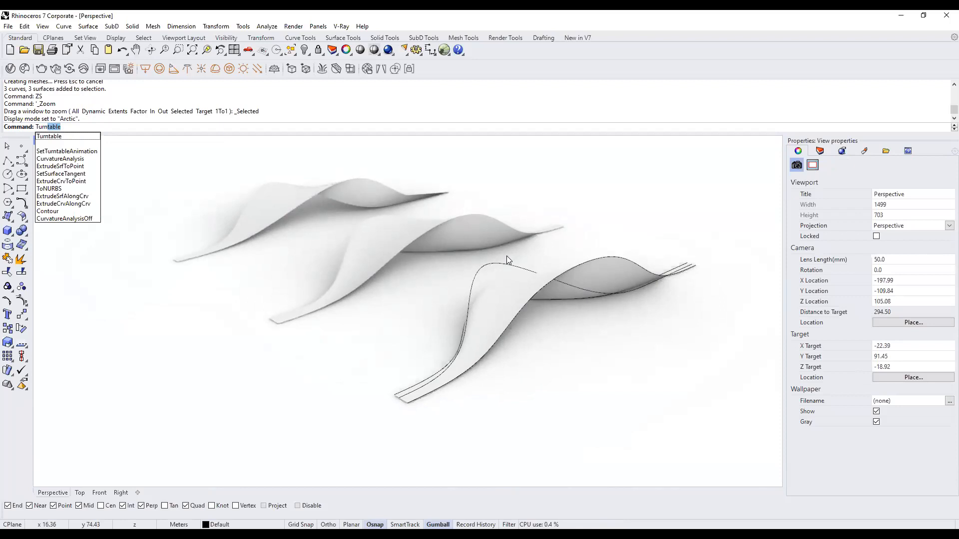
key("Return")
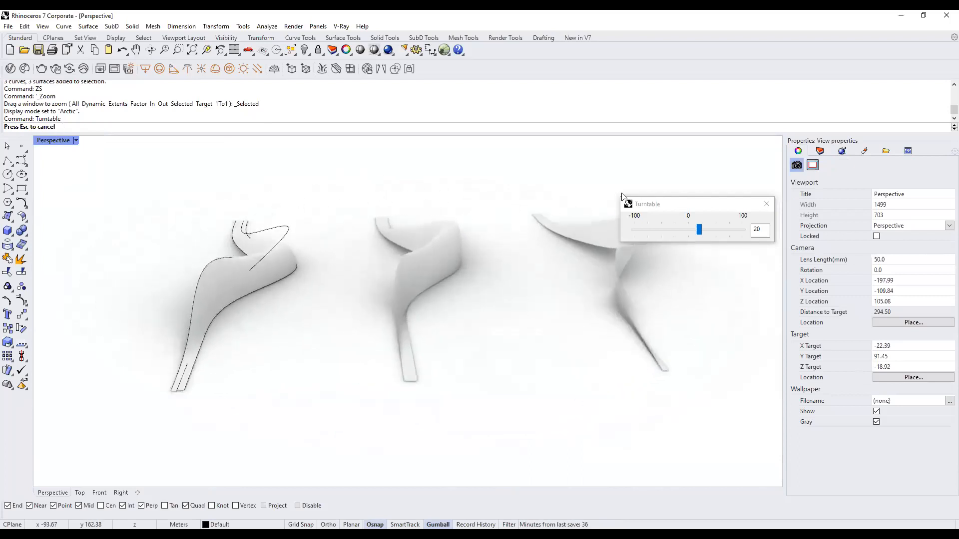
left_click_drag(689, 204, 696, 178)
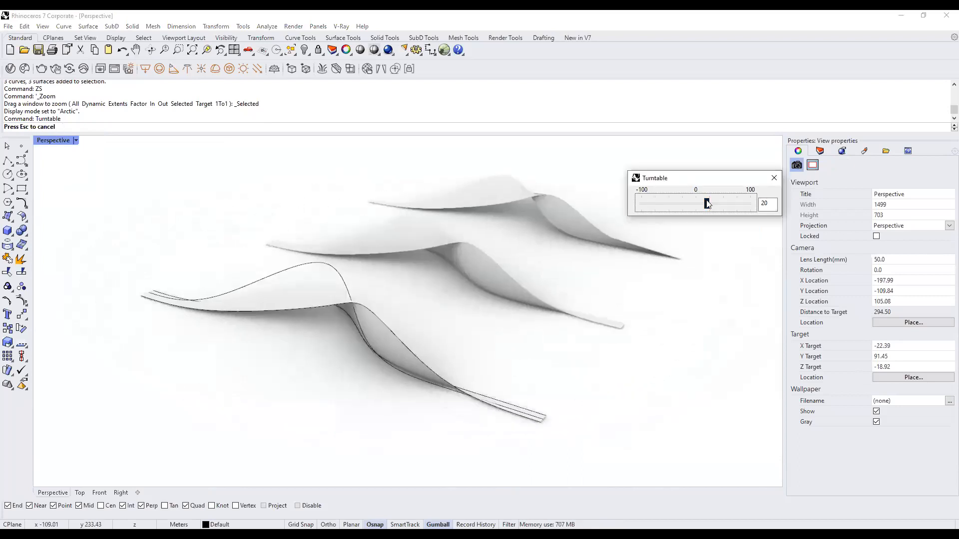
left_click(706, 202)
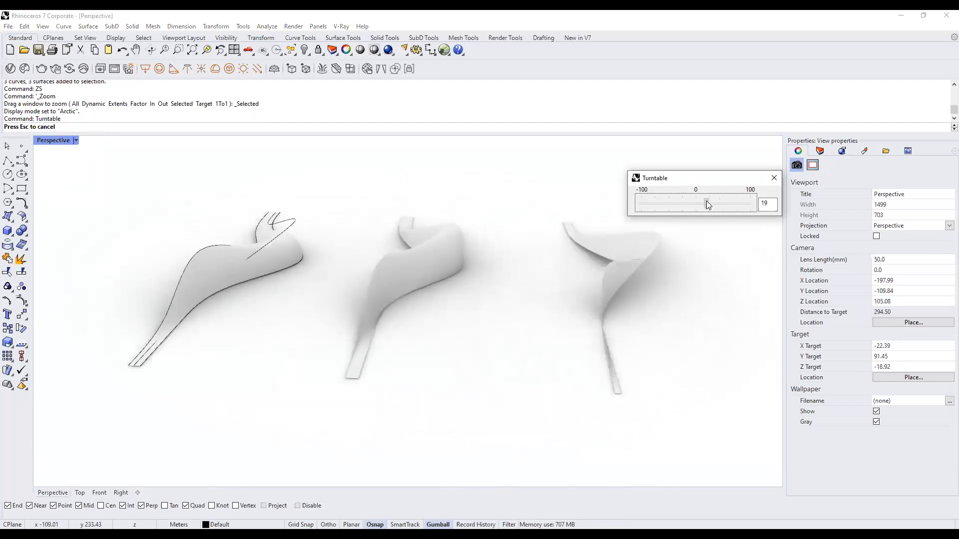
mouse_move(706, 203)
left_mouse_down()
mouse_move(686, 203)
mouse_move(705, 203)
left_mouse_up()
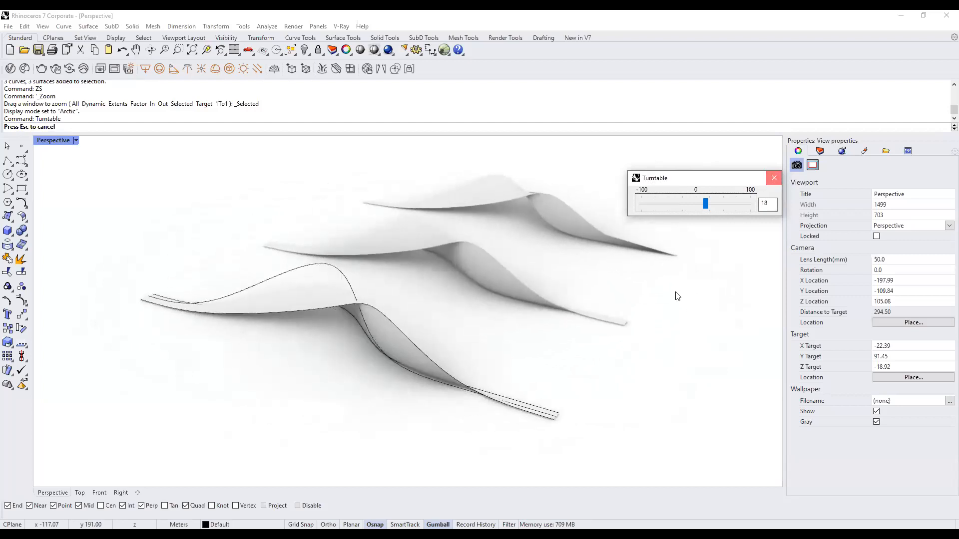
key("Escape")
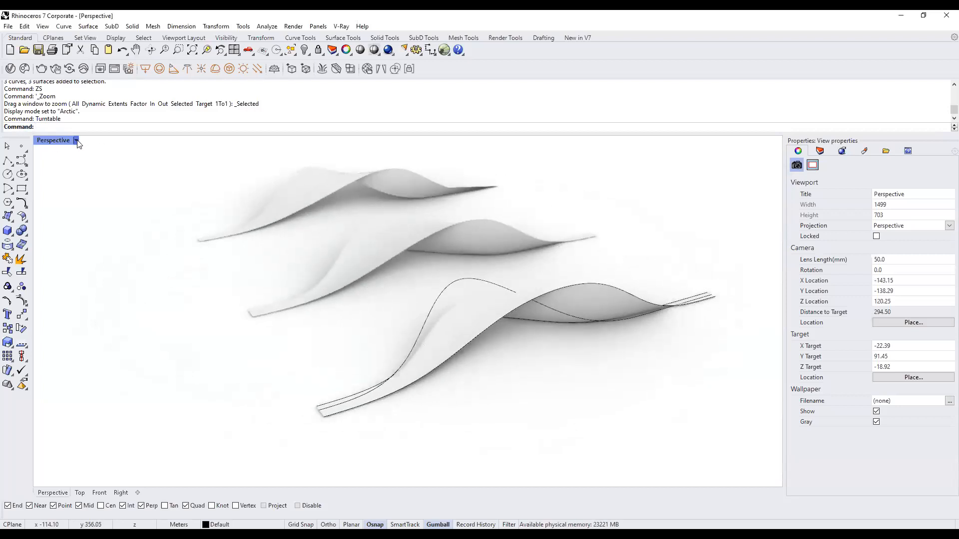
Switch the Perspective view back to Shaded display and orbit around the three lofts.
left_click(76, 140)
left_click(85, 183)
scroll(501, 239, "down", 4)
right_click_drag(400, 225, 434, 243)
right_click_drag(478, 213, 484, 239, "shift")
right_click_drag(469, 315, 473, 308)
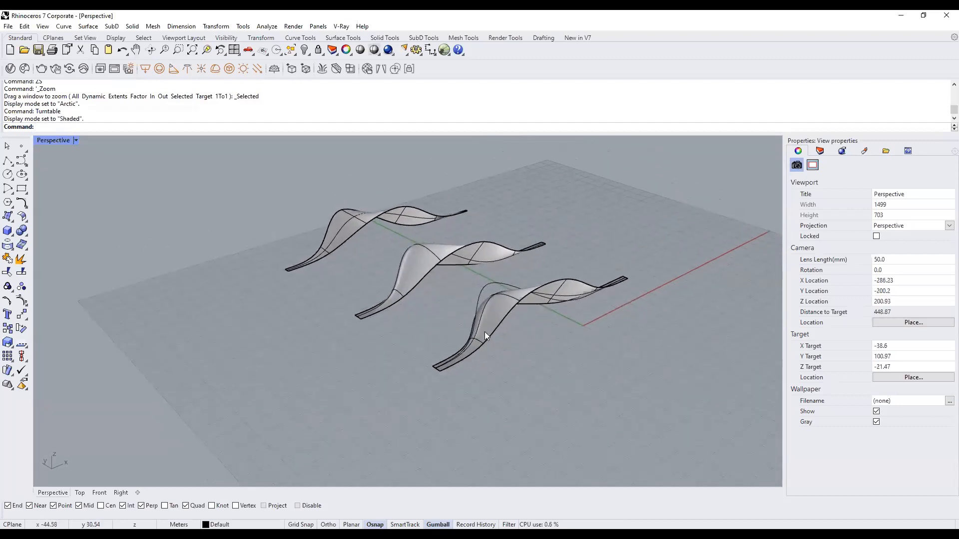
scroll(484, 331, "up", 4)
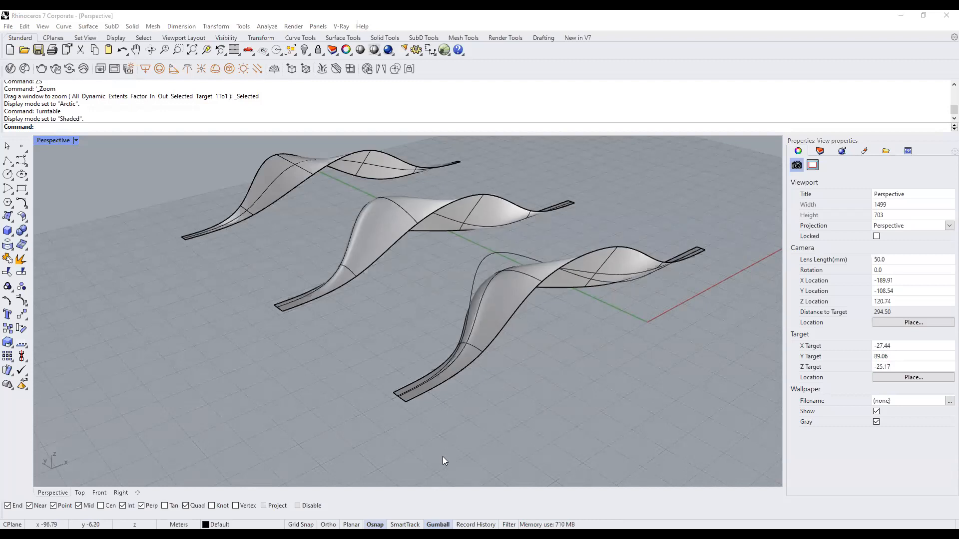
scroll(443, 457, "down", 6)
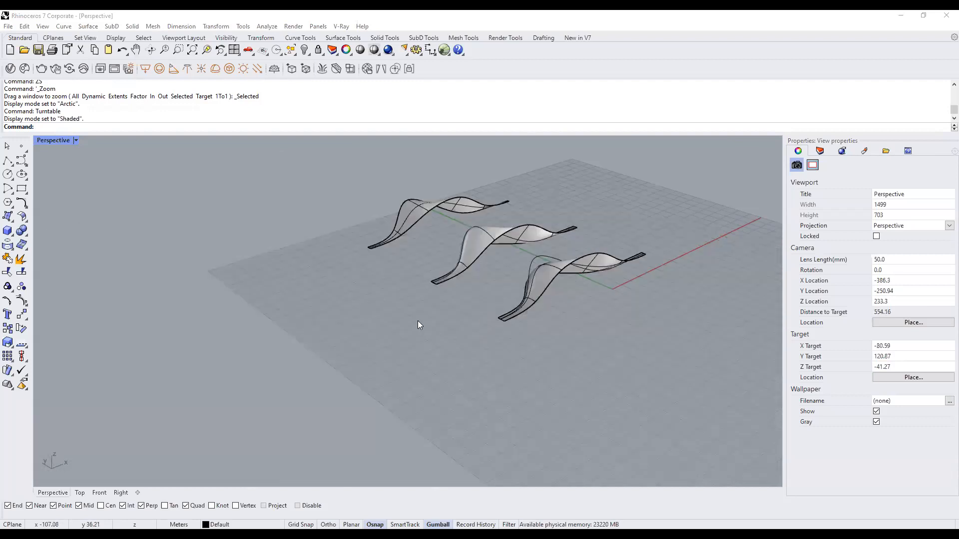
scroll(418, 320, "down", 5)
In four viewports, zoom every view to the lofts and curves with ZSA, then maximize Perspective.
double_click(51, 140)
left_click_drag(683, 249, 516, 176)
type("ZSA")
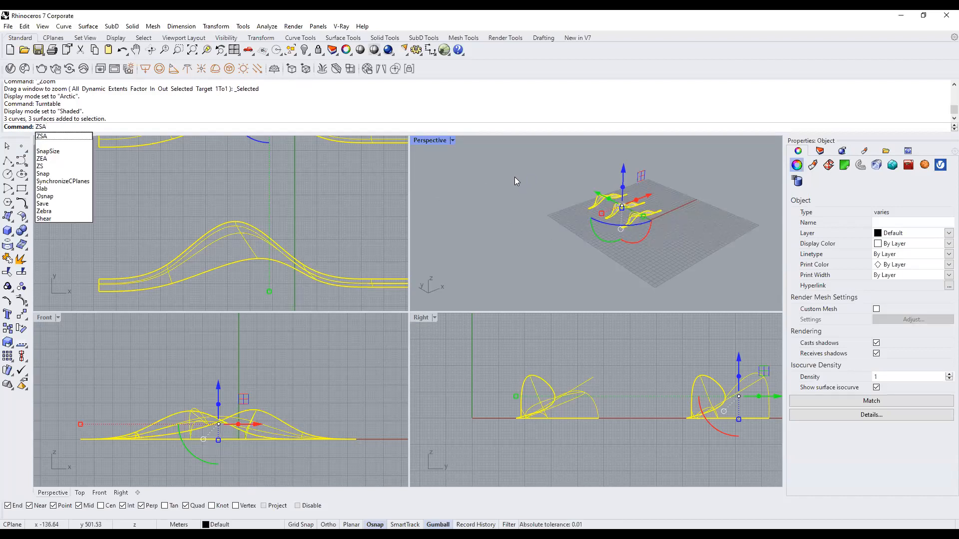
key("Return")
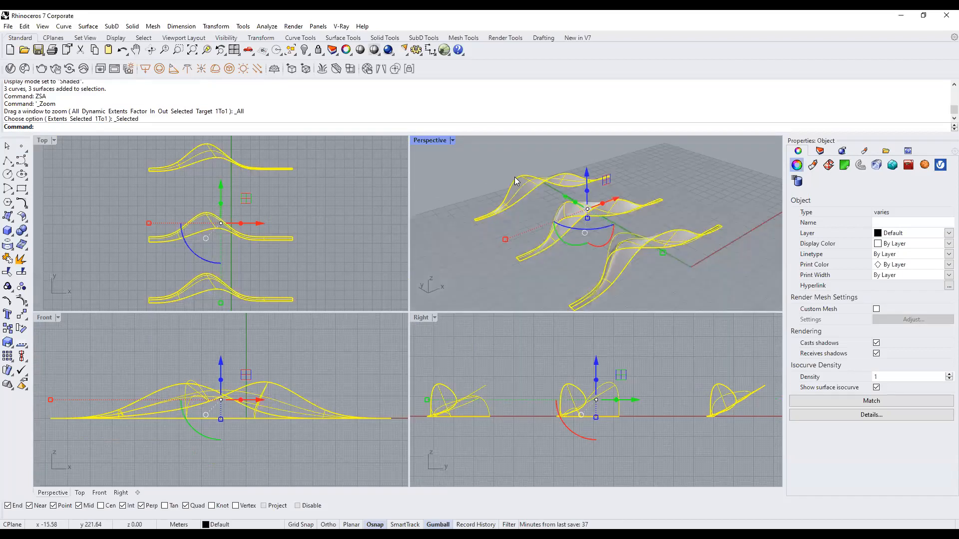
left_click(455, 231)
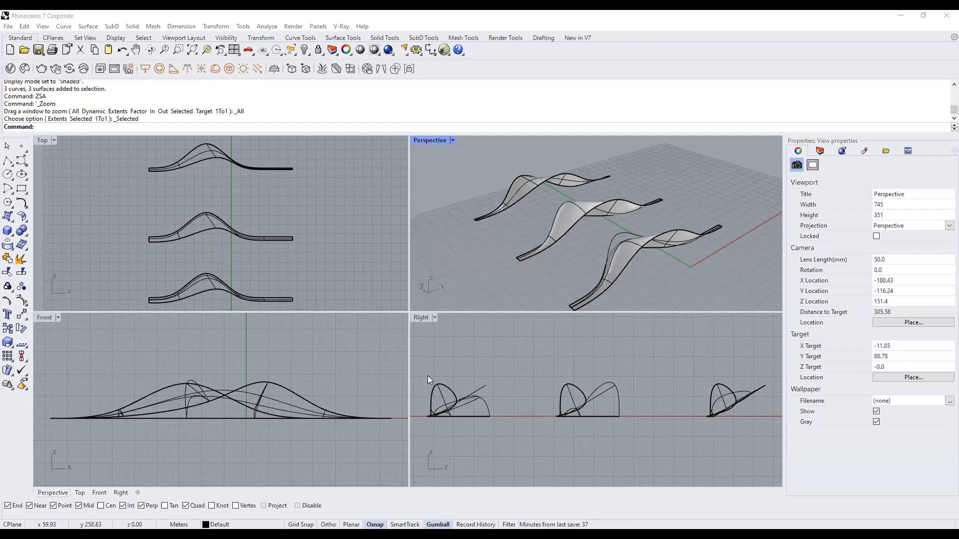
double_click(423, 140)
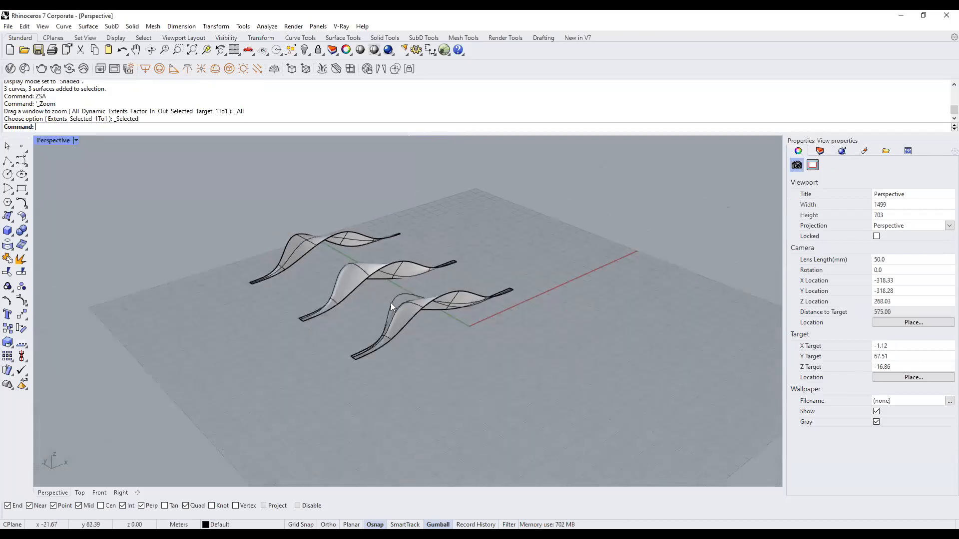
Select the three ribbon surfaces and shift them to the left.
left_click(394, 299)
scroll(333, 299, "down", 2)
right_click_drag(346, 311, 312, 369)
scroll(357, 327, "up", 3)
left_click(377, 322)
left_click(408, 295)
left_click(326, 271, "shift")
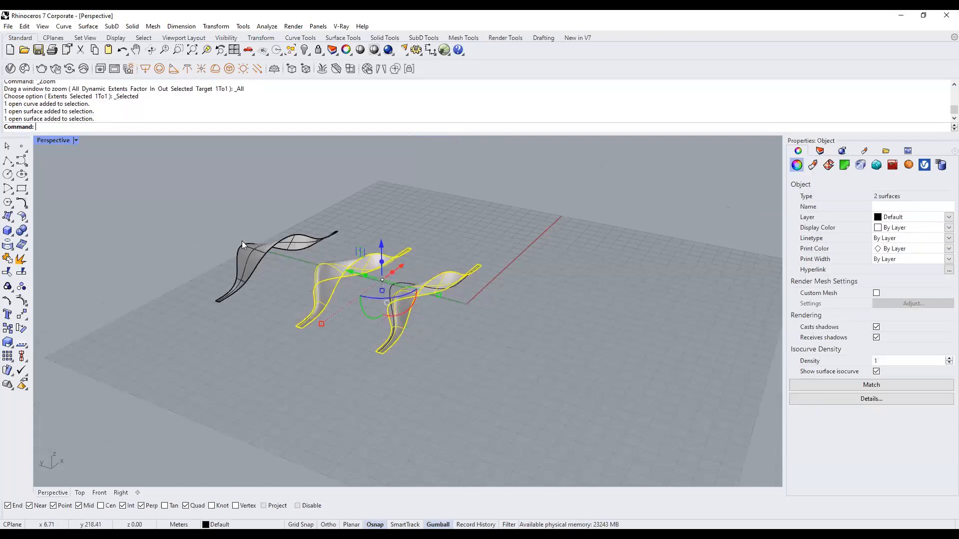
left_click(242, 240, "shift")
left_click_drag(279, 253, 232, 257)
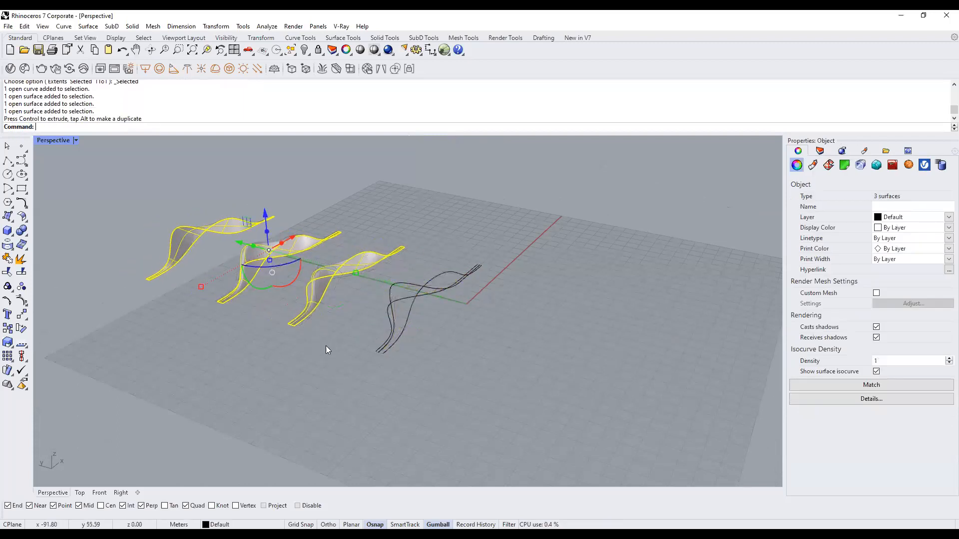
left_click(352, 319)
Select the leftover curve, then the other twisting curve, and inspect their control points.
left_click(390, 288)
right_click_drag(390, 287, 361, 324)
left_click_drag(350, 311, 418, 371)
right_click_drag(419, 370, 454, 314)
right_click_drag(449, 271, 451, 279)
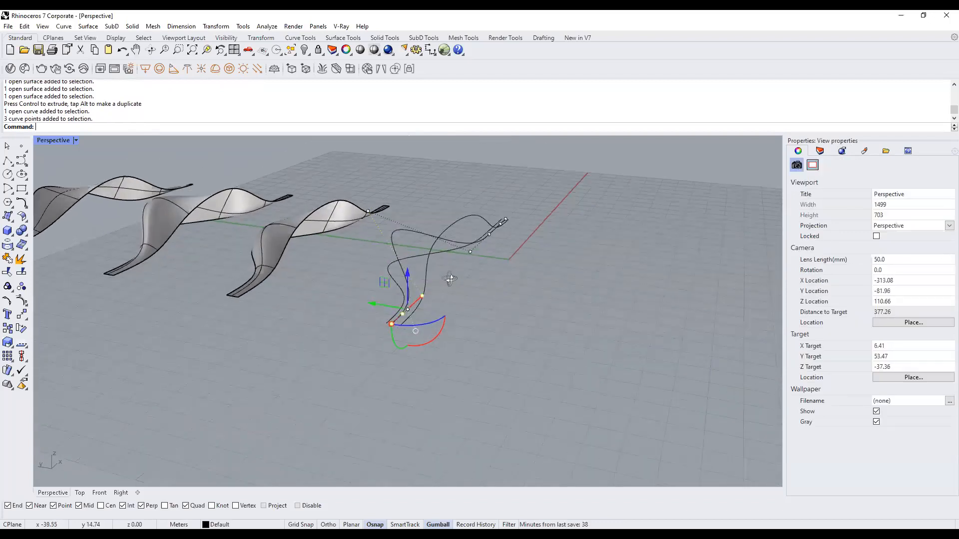
key("Escape")
left_click(403, 230)
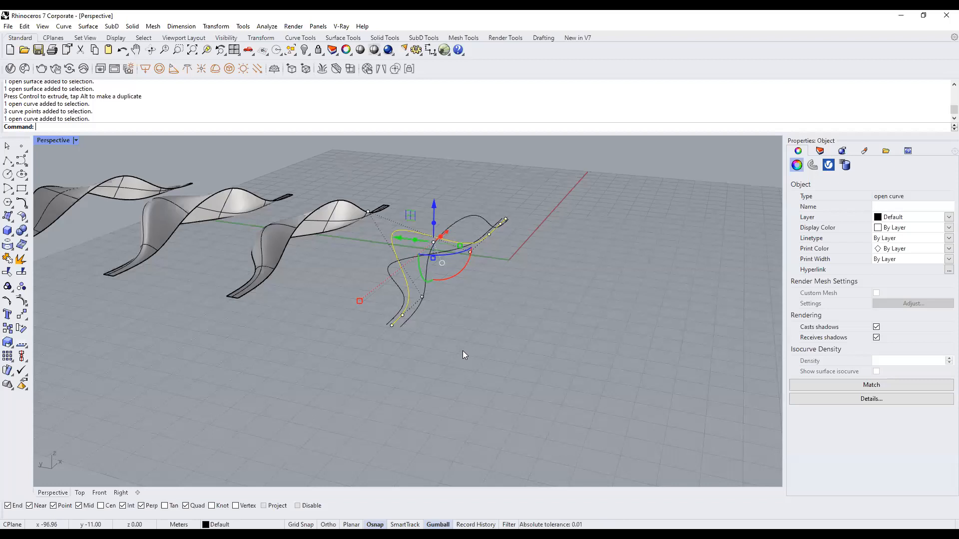
left_click(397, 284)
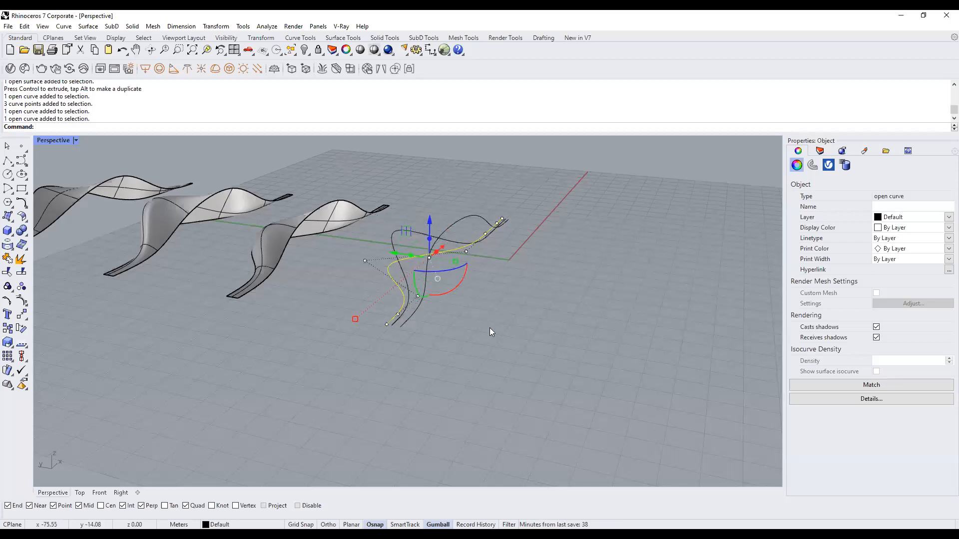
right_click_drag(491, 332, 455, 349)
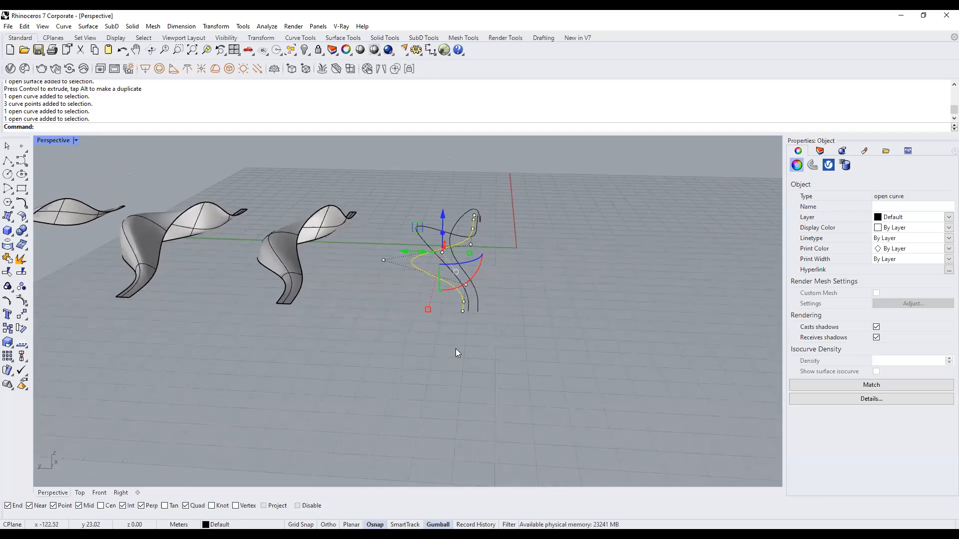
scroll(485, 303, "up", 2)
Raise three control points of the twisting curve 3.74 m upward with the gumball.
left_click(455, 299)
right_click_drag(468, 309, 304, 257)
left_click_drag(336, 246, 449, 290)
left_click_drag(398, 237, 397, 221)
left_click(445, 288)
right_click_drag(444, 288, 467, 293)
Window-select the control points at the end of the curve.
left_click(373, 234)
left_click_drag(293, 205, 415, 277)
right_click_drag(415, 277, 411, 280)
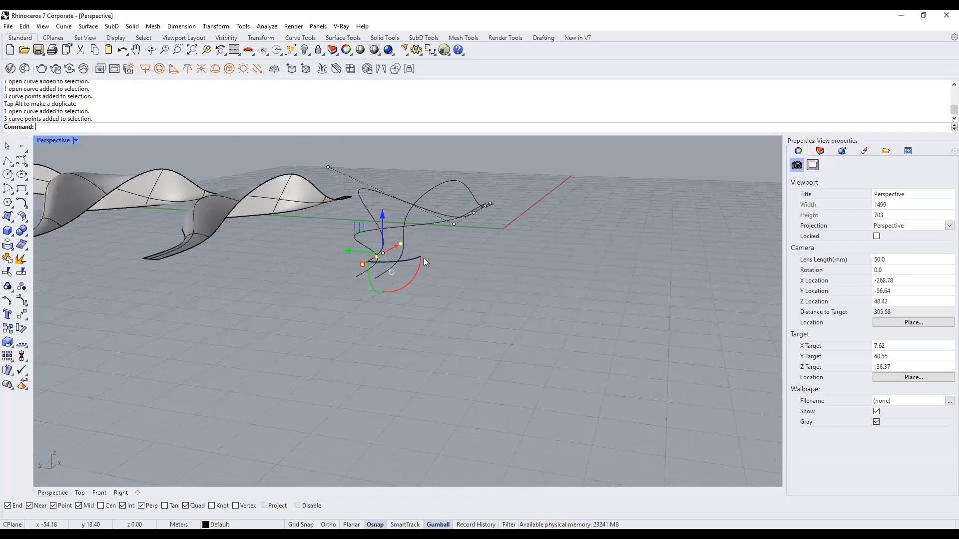
left_click_drag(319, 236, 418, 287)
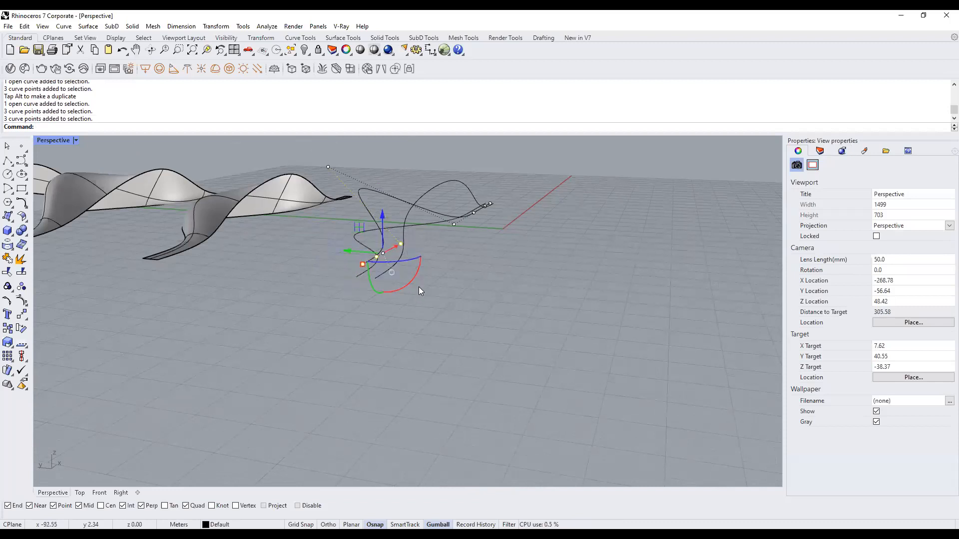
Use SetPt with only Set Z to level the points to the neighbouring curve end's height.
type("SetPt")
key("Return")
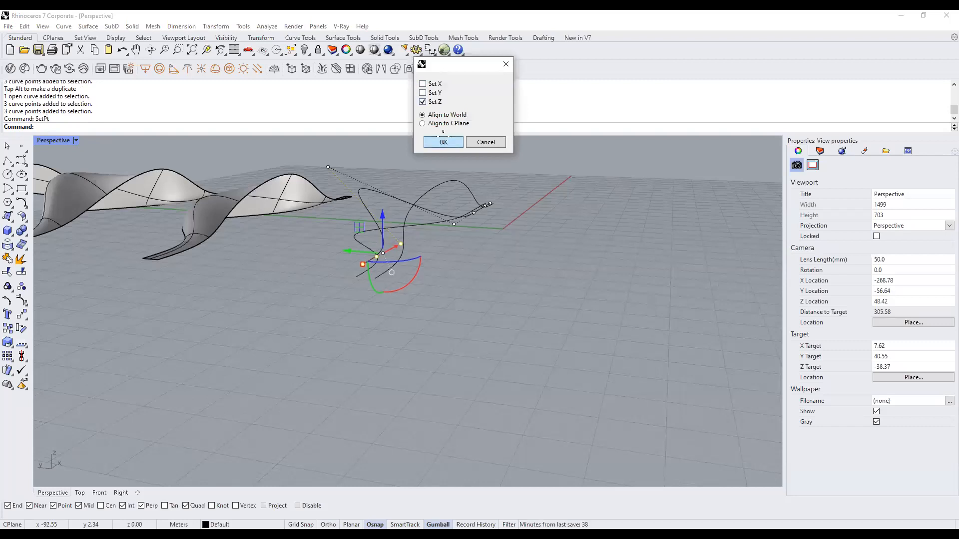
left_click(443, 139)
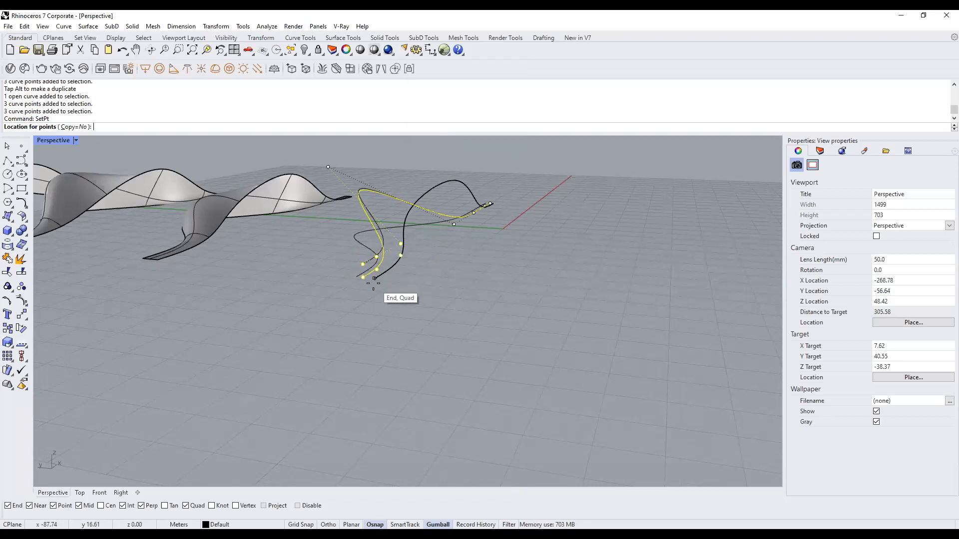
left_click(374, 278)
left_click(450, 309)
right_click_drag(450, 309, 445, 300)
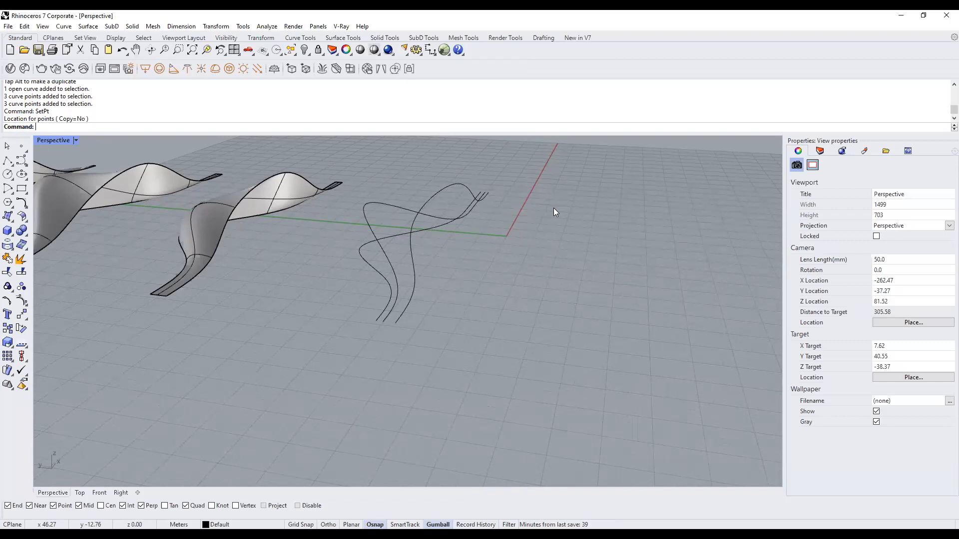
scroll(194, 307, "up", 1)
scroll(320, 277, "up", 1)
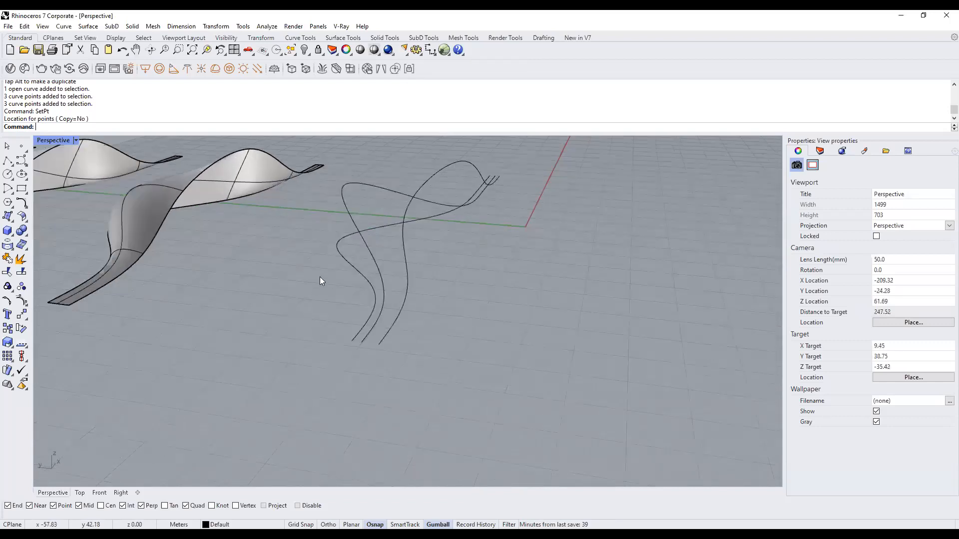
left_click(368, 251)
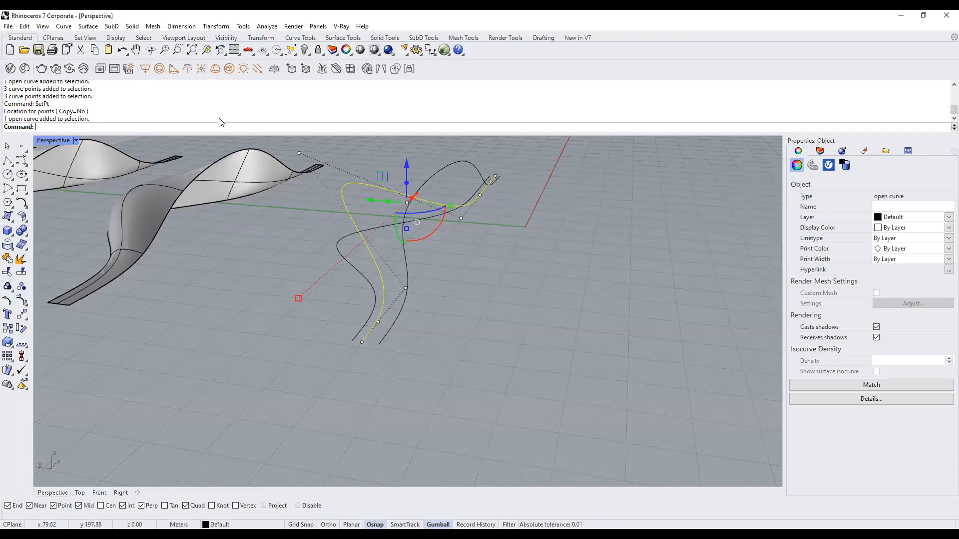
type("PointsO")
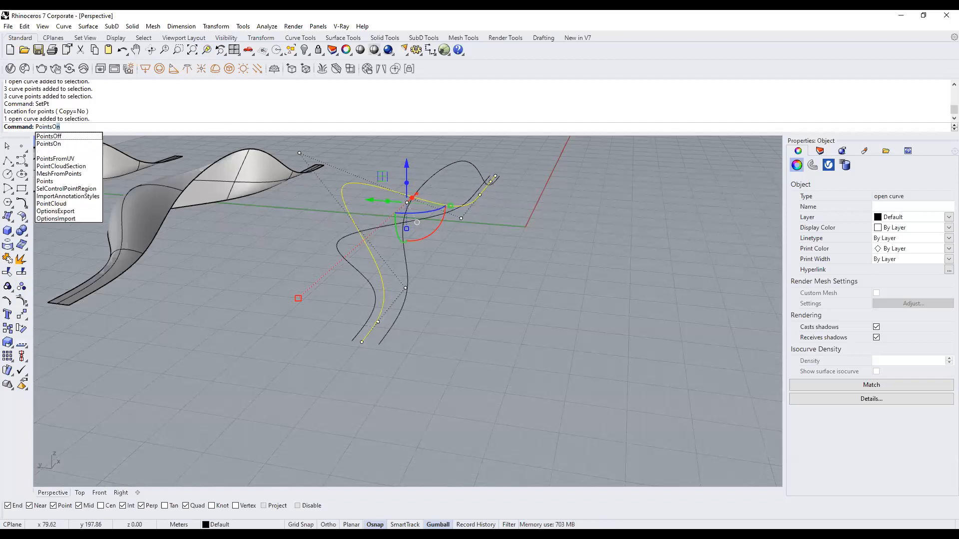
type("n")
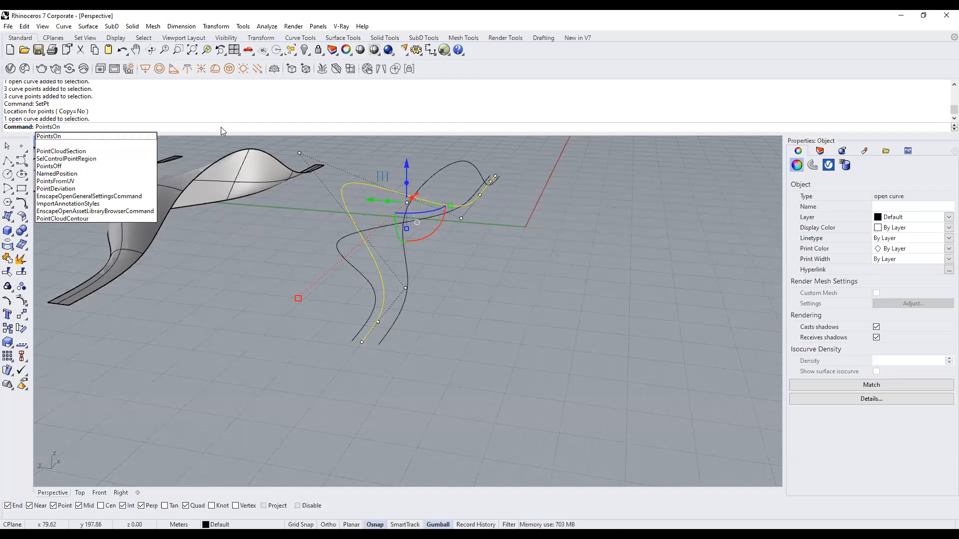
key("Return")
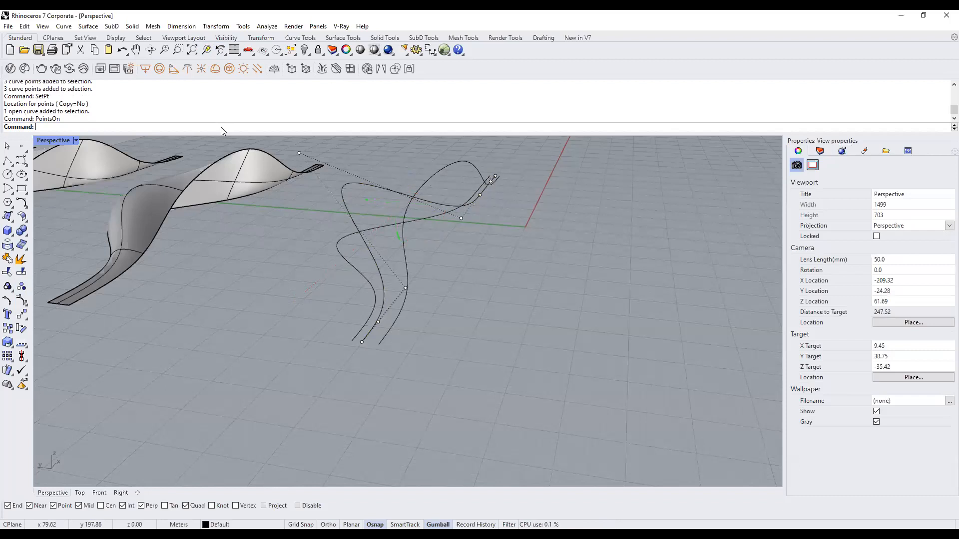
key("Escape")
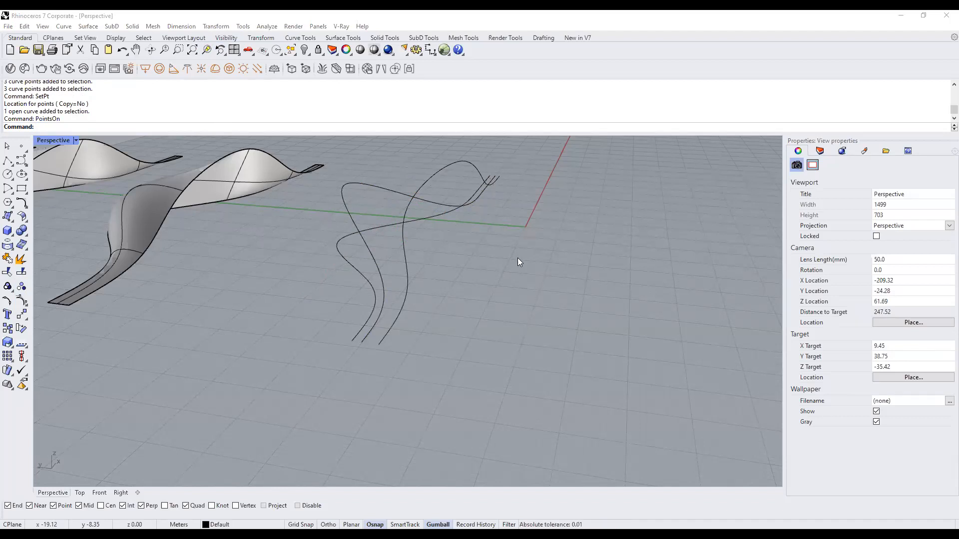
Start File > Import, browse the importable file types, then cancel without importing.
left_click(8, 26)
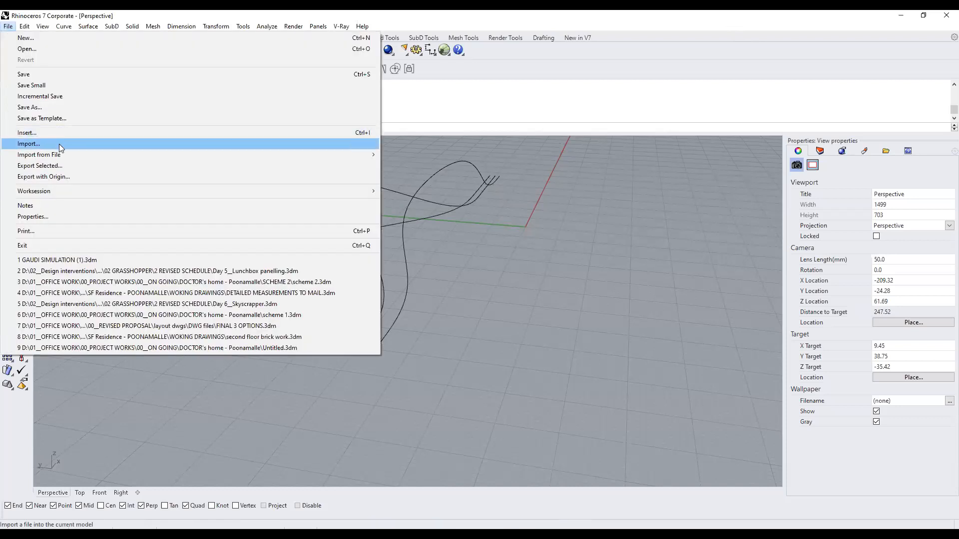
left_click(59, 143)
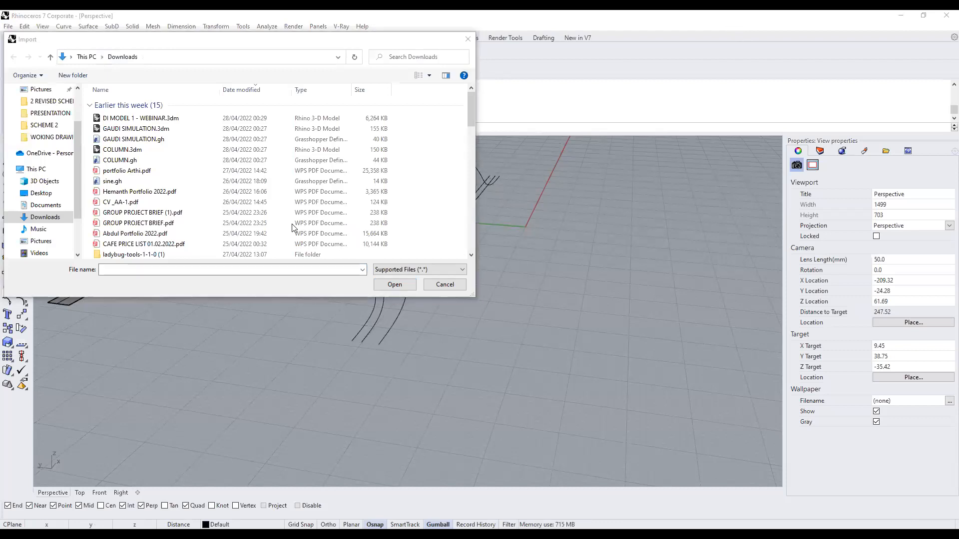
left_click(439, 259)
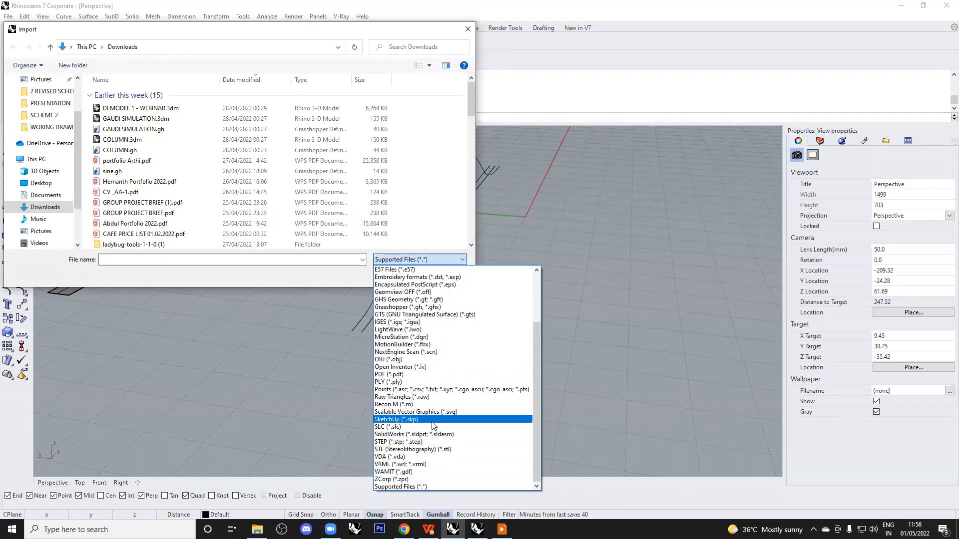
left_click(395, 259)
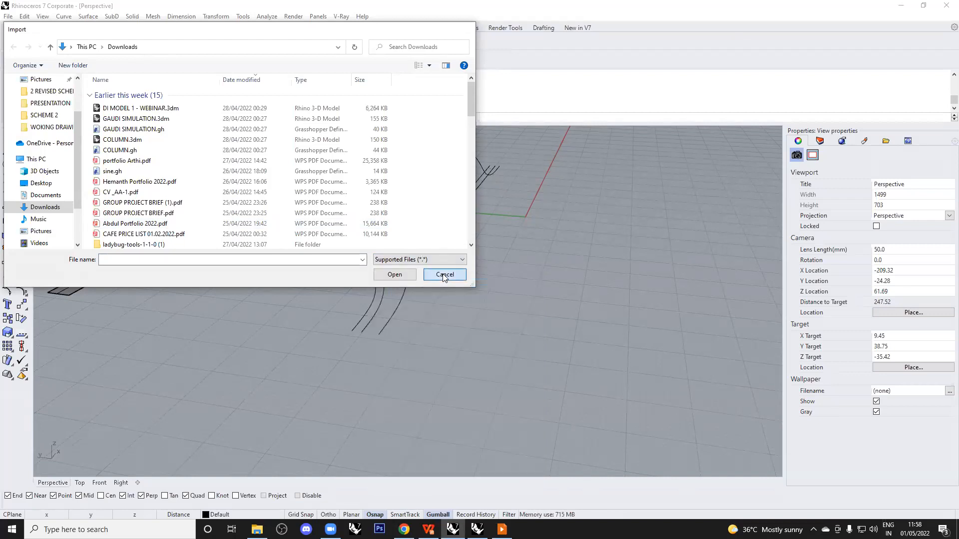
left_click(442, 274)
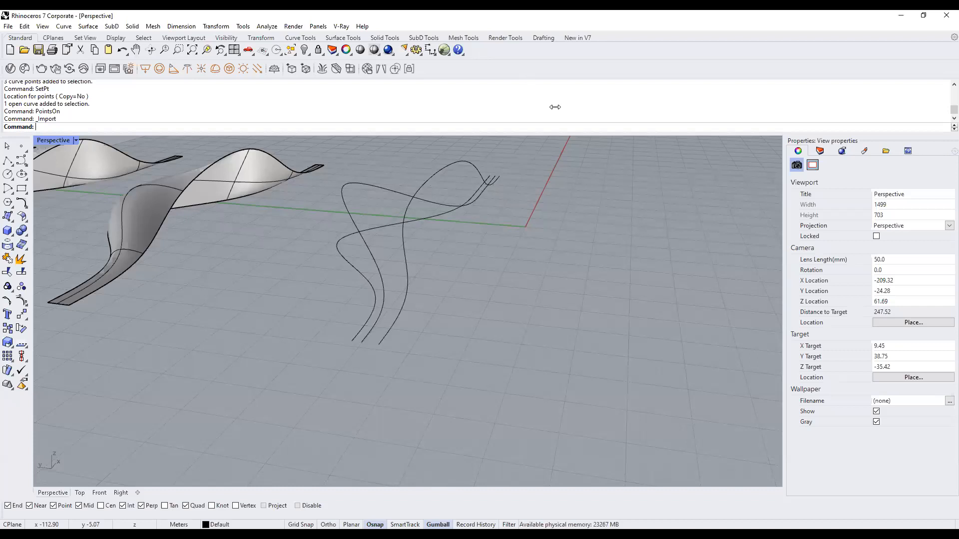
Window-select the three flowing profile curves together for lofting.
left_click_drag(435, 369, 302, 312)
right_click_drag(301, 313, 389, 330)
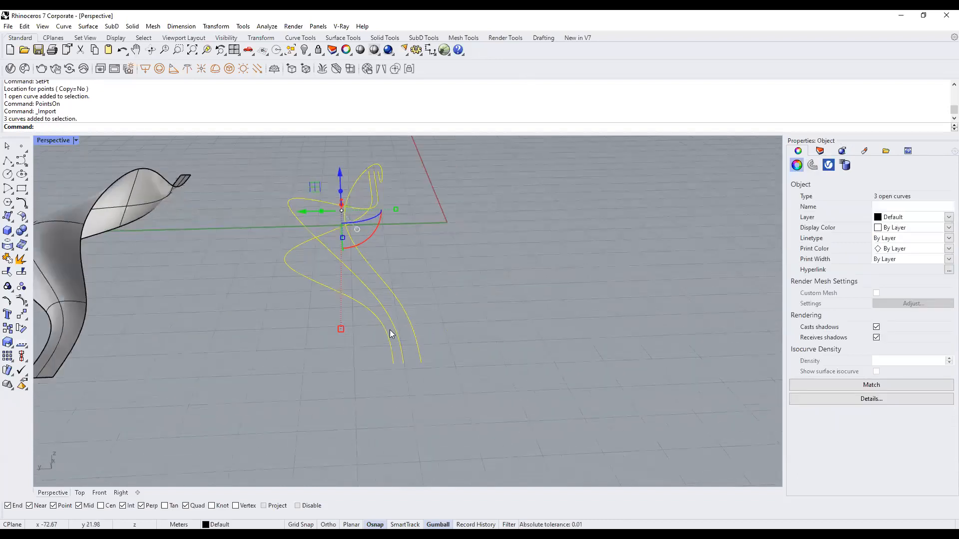
type("oft")
key("Return")
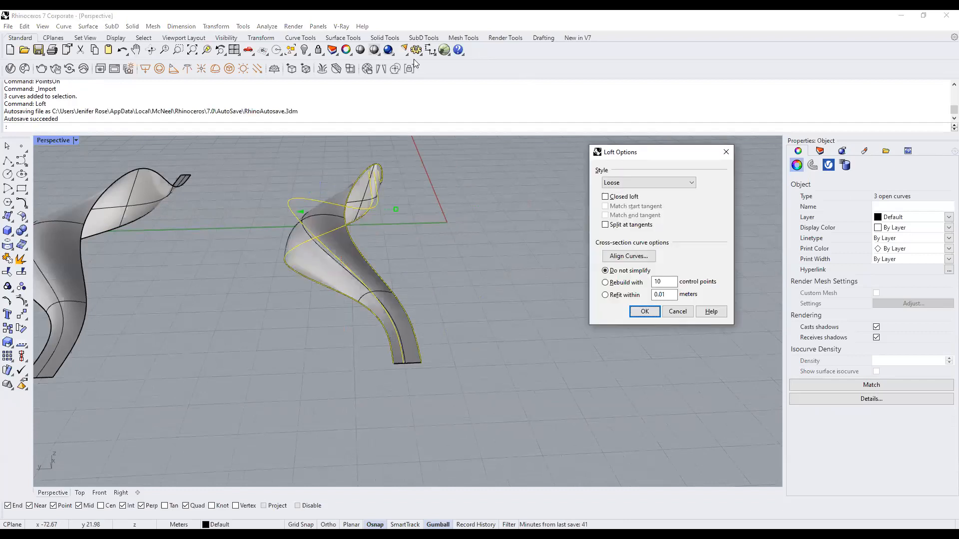
left_click_drag(658, 152, 705, 126)
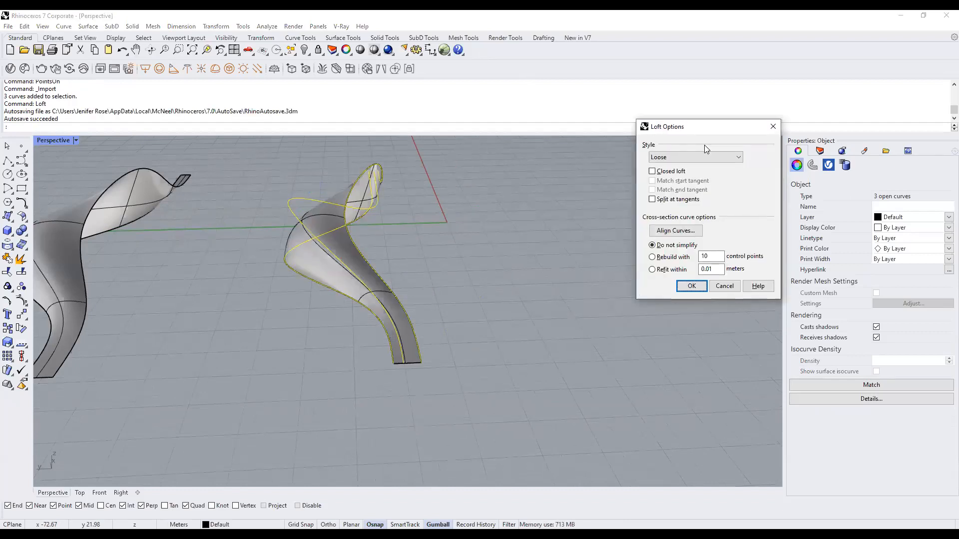
left_click(773, 126)
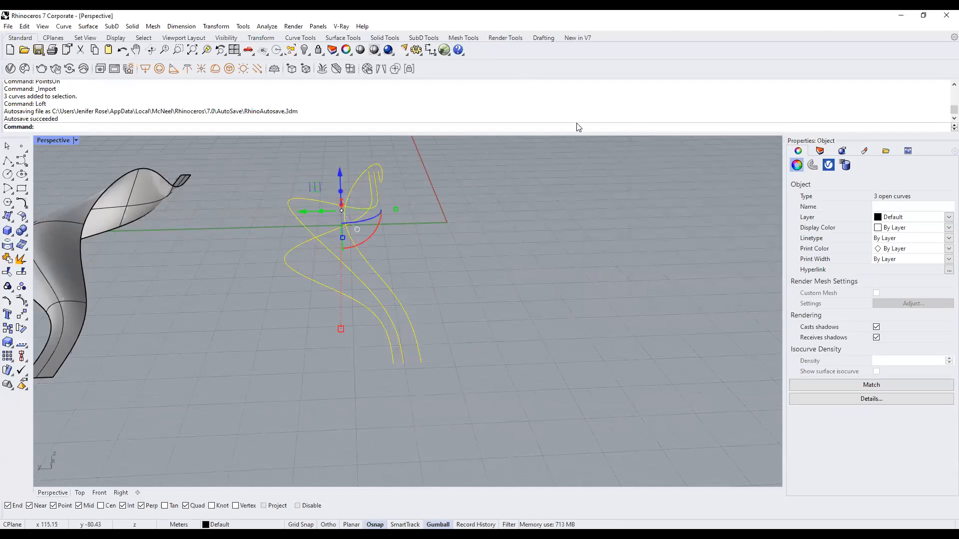
left_click(601, 171)
type("Loft")
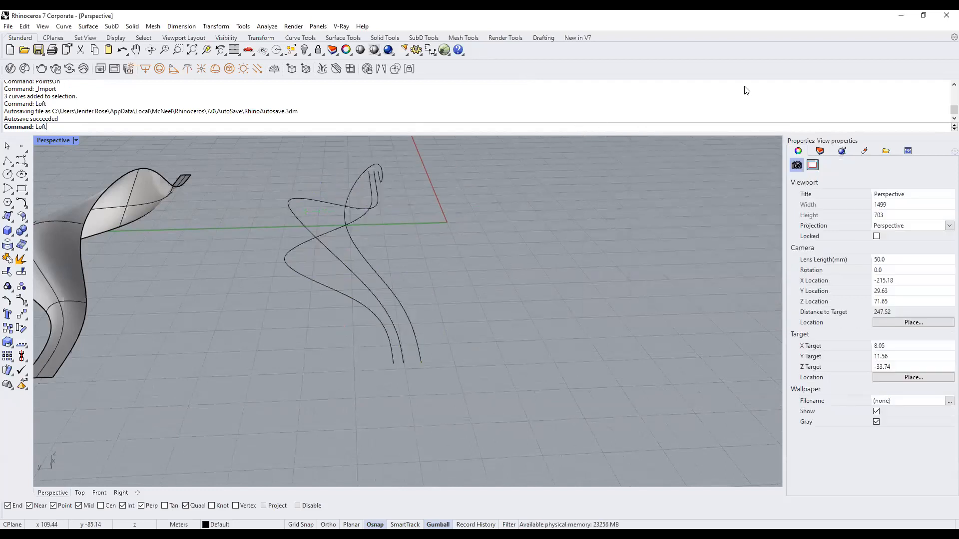
key("Return")
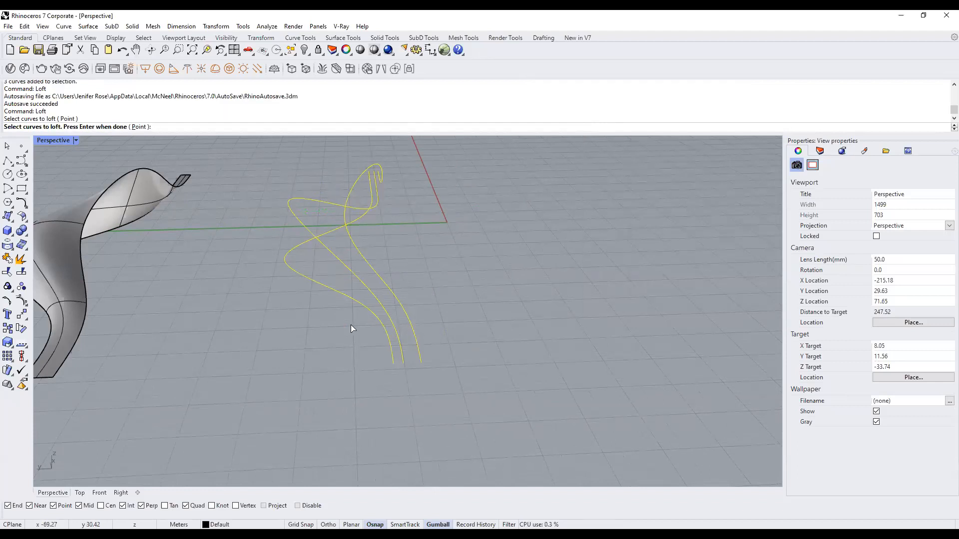
key("Return")
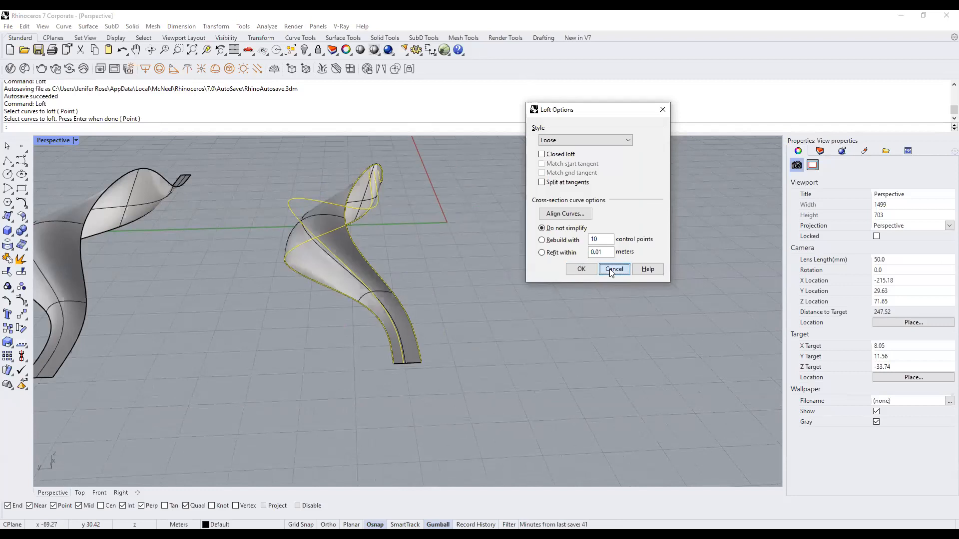
left_click(612, 270)
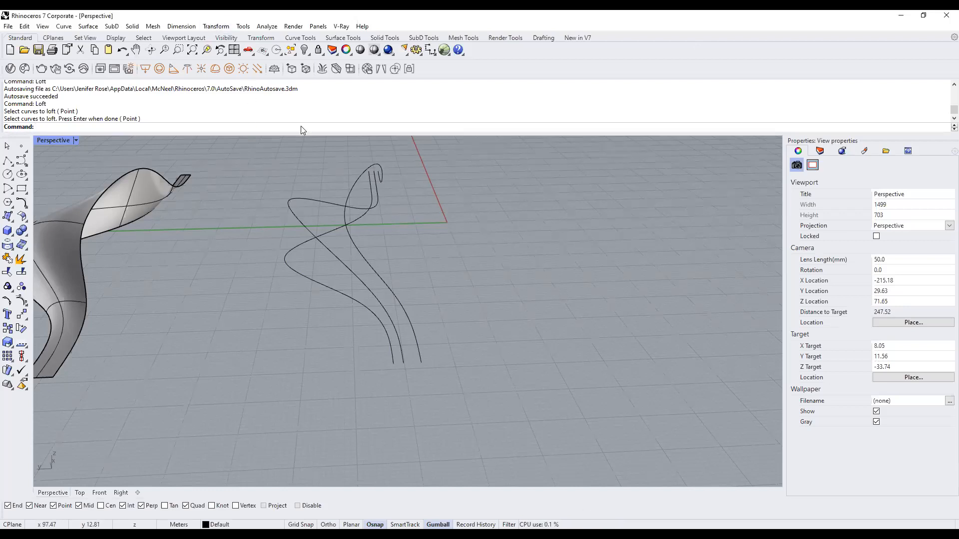
Turn the gumball off with the Gumball command, clear the curve selection, then switch the gumball back on.
type("GumballRelocate")
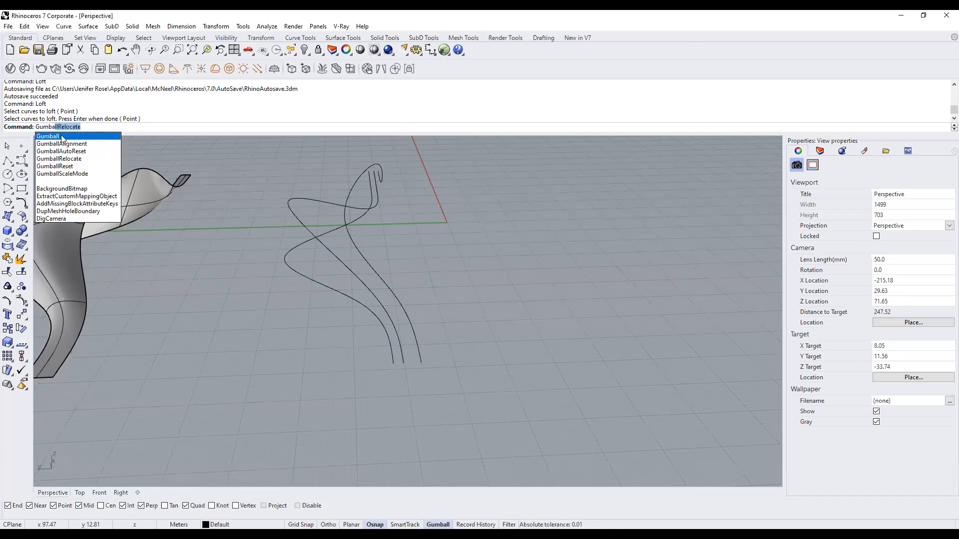
left_click(60, 135)
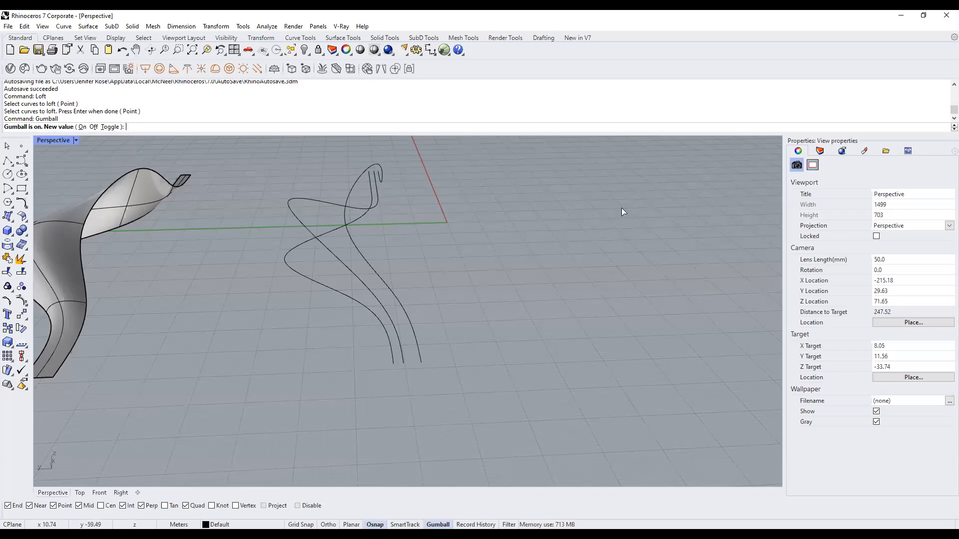
left_click(94, 127)
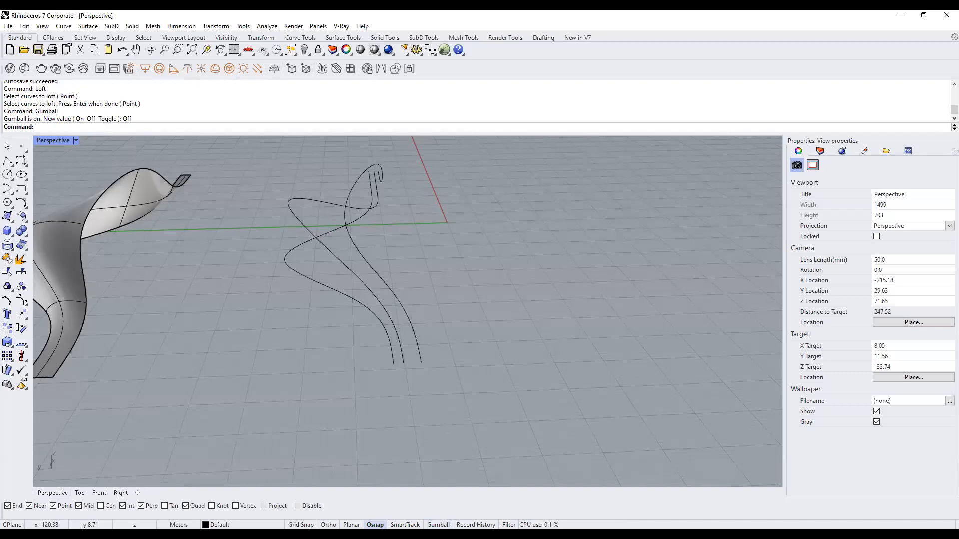
left_click(406, 311)
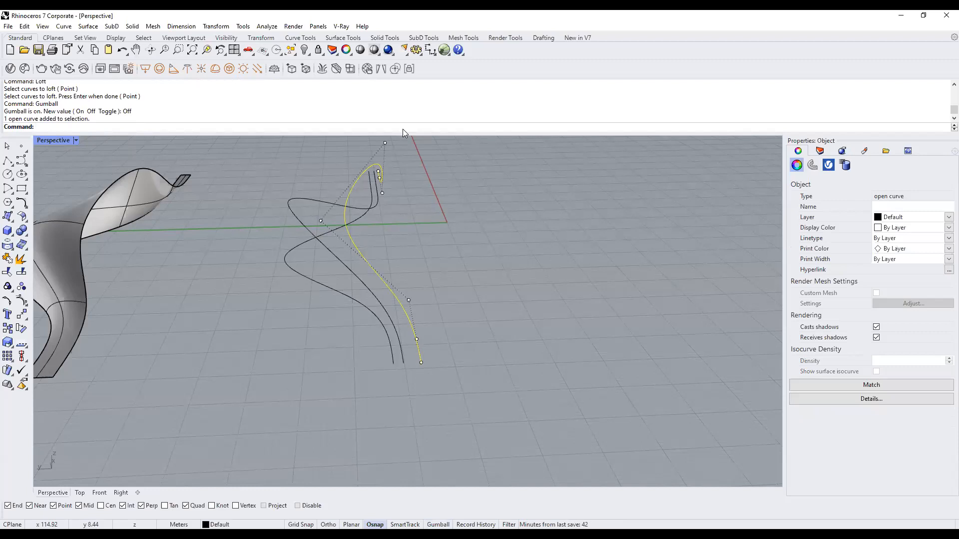
key("Escape")
left_click(438, 524)
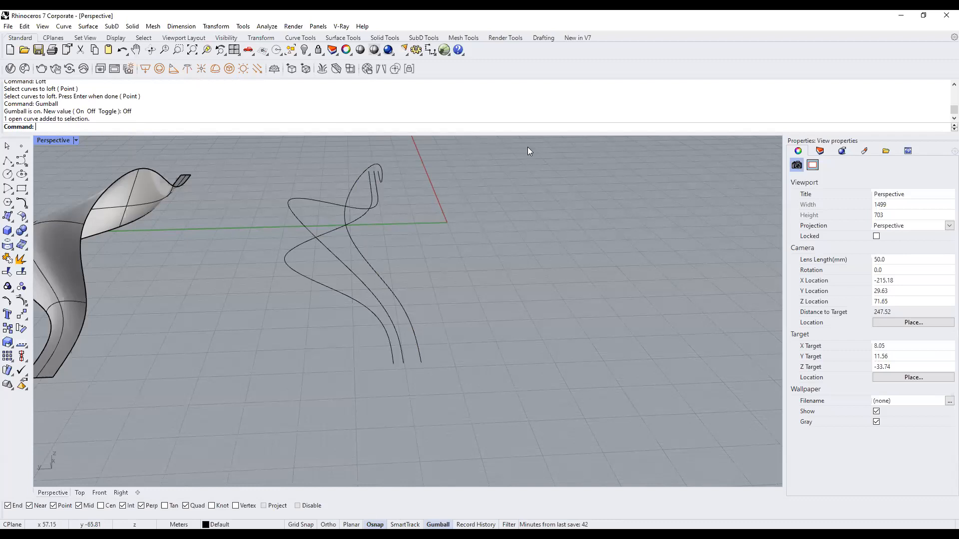
scroll(344, 314, "down", 4)
right_click_drag(445, 321, 527, 287)
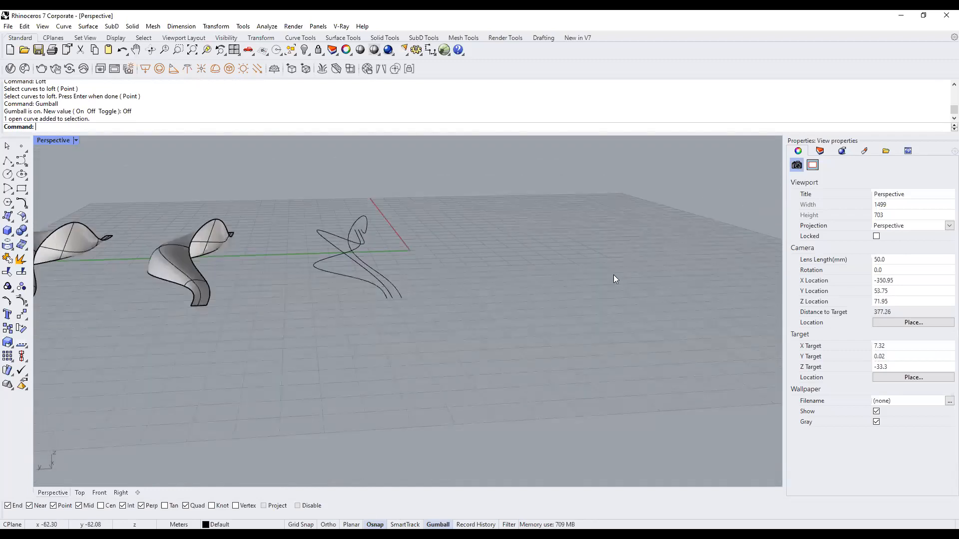
right_click_drag(399, 300, 441, 273)
scroll(443, 245, "down", 2)
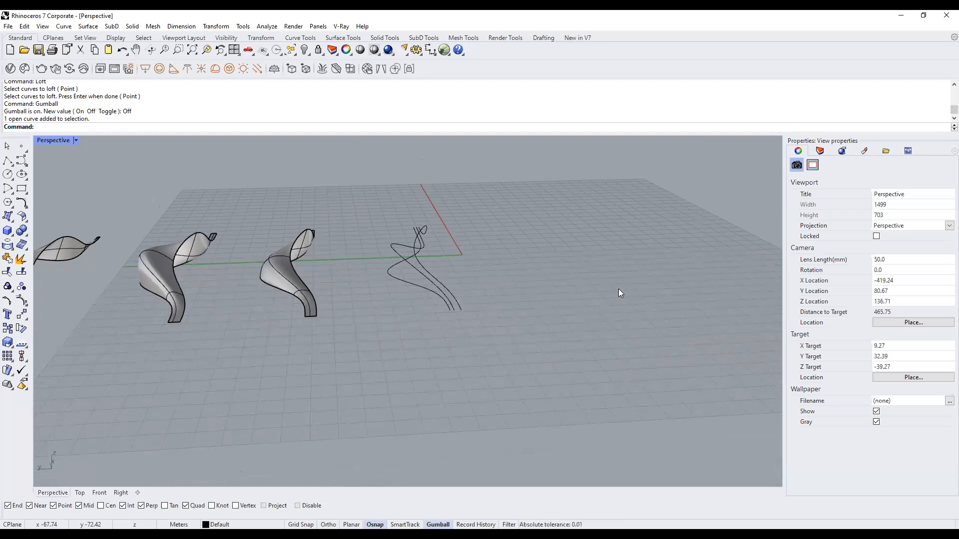
left_click(7, 26)
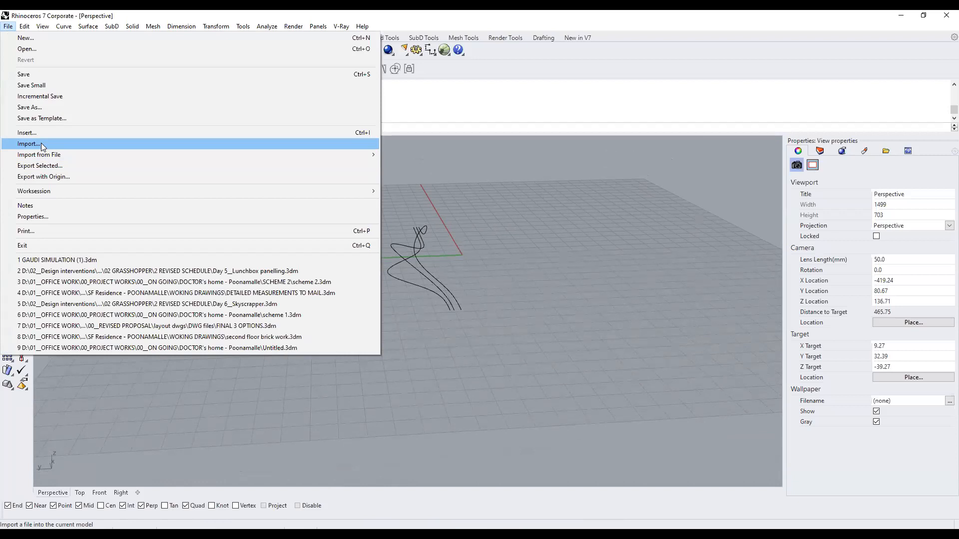
left_click(533, 233)
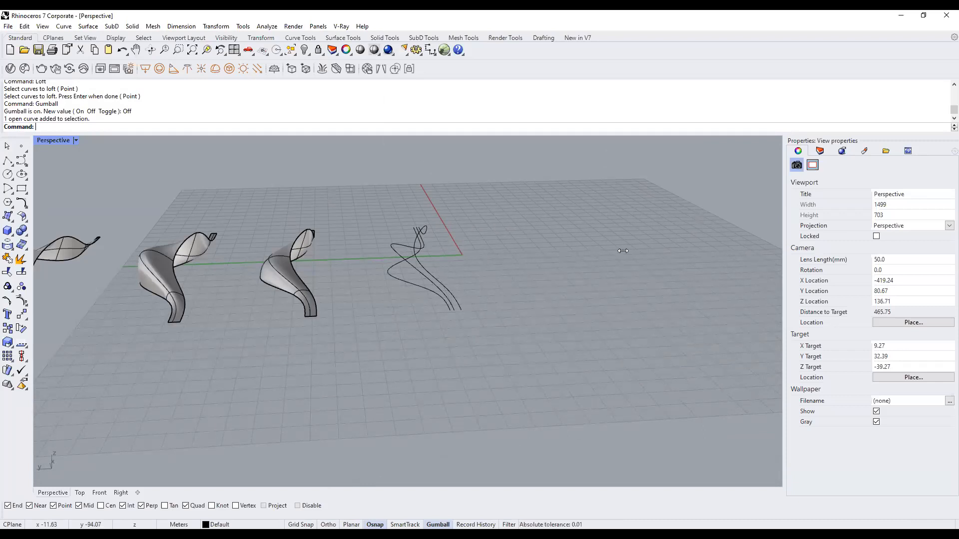
Orbit and zoom out the model, then show Google Images results for 'parametric pavilions'.
right_click_drag(493, 311, 435, 326)
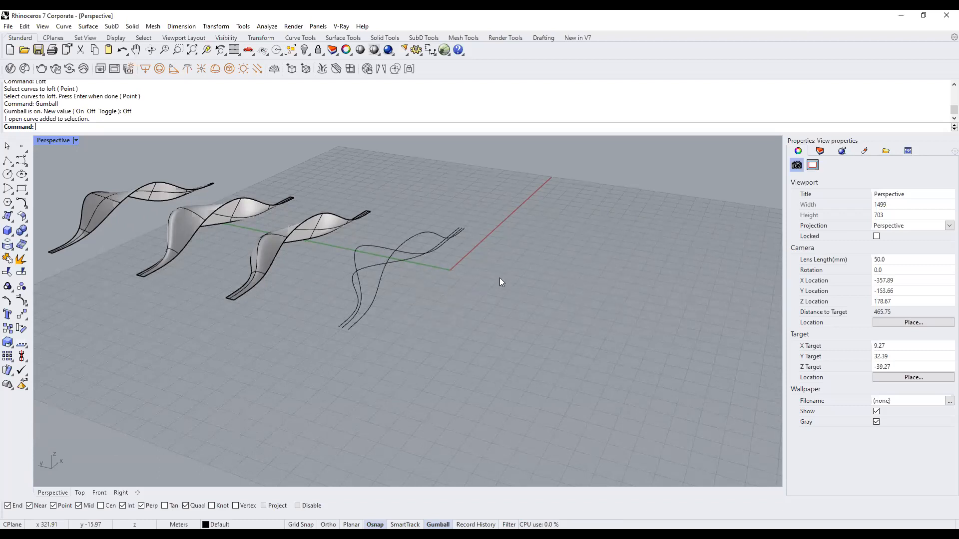
scroll(499, 278, "down", 4)
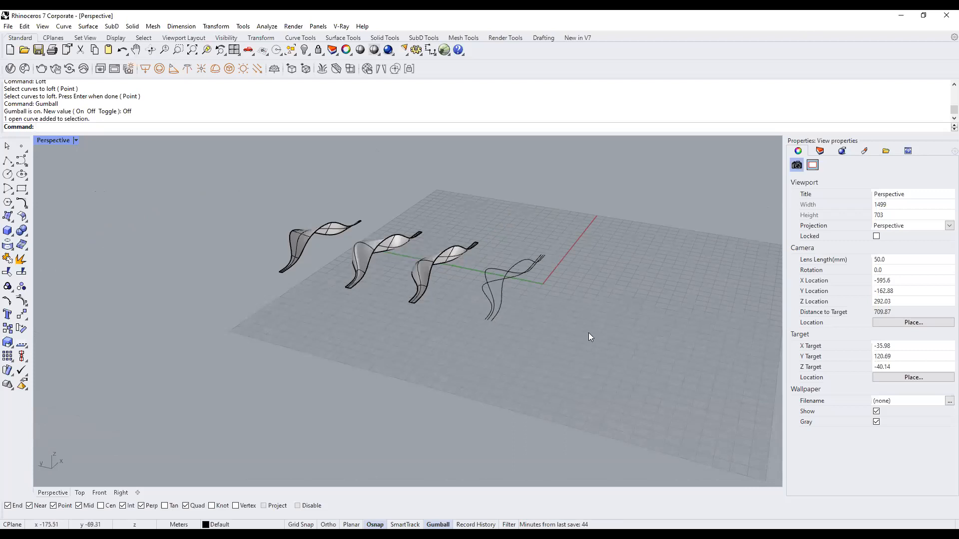
scroll(588, 333, "down", 5)
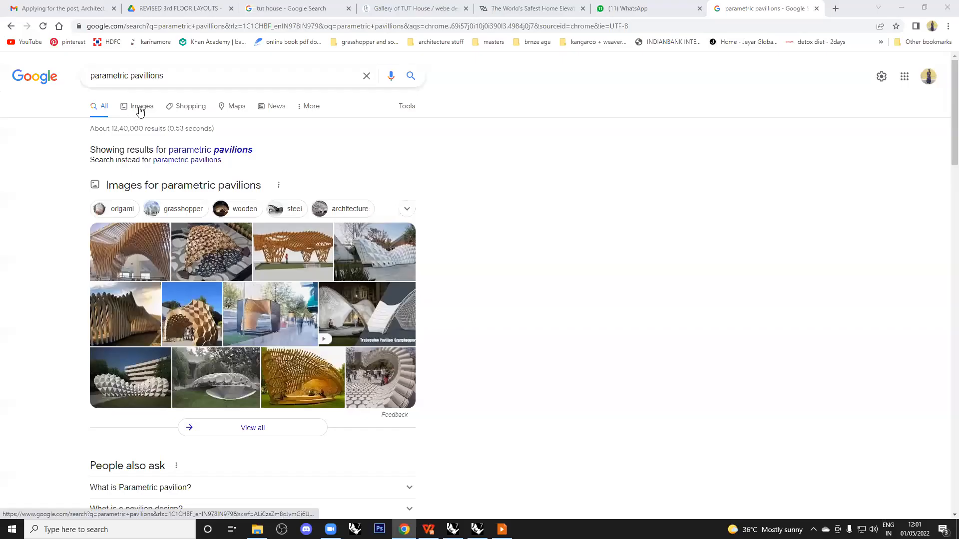
left_click(140, 102)
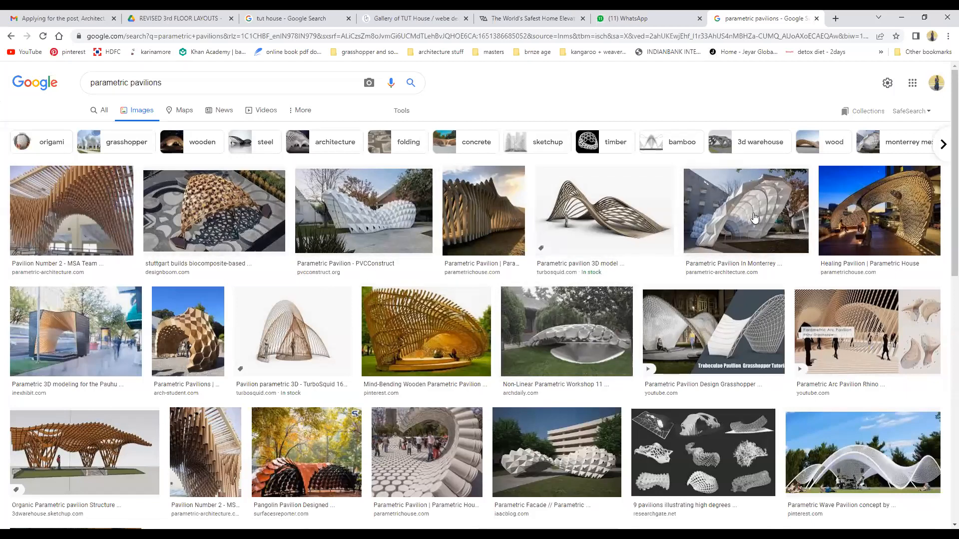
Preview the Monterrey parametric pavilion image and scroll through more pavilion examples.
left_click(742, 228)
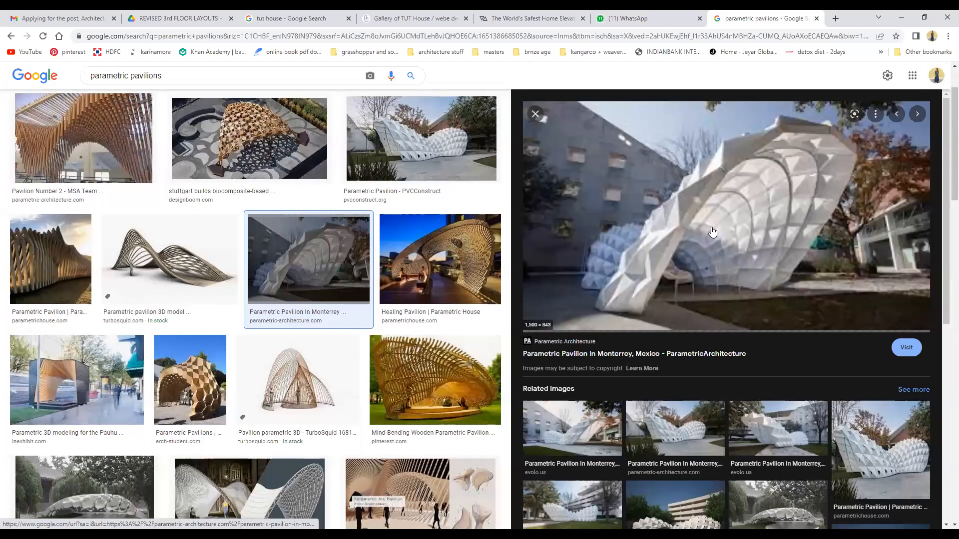
scroll(232, 320, "down", 7)
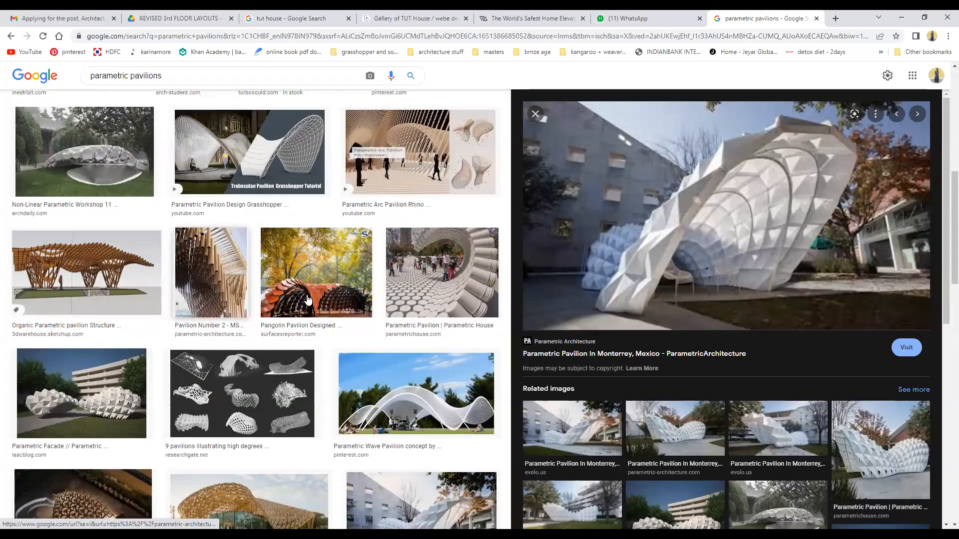
scroll(308, 300, "down", 8)
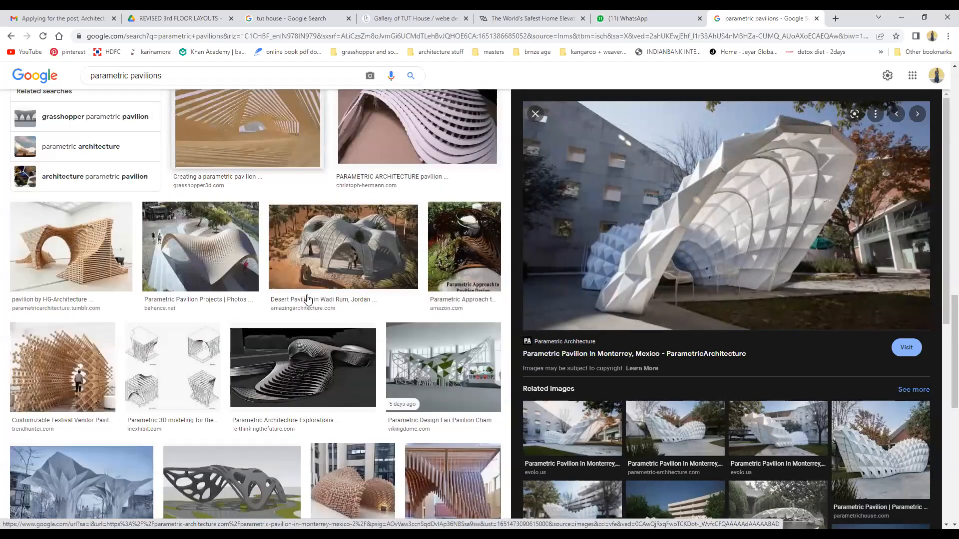
scroll(308, 299, "down", 2)
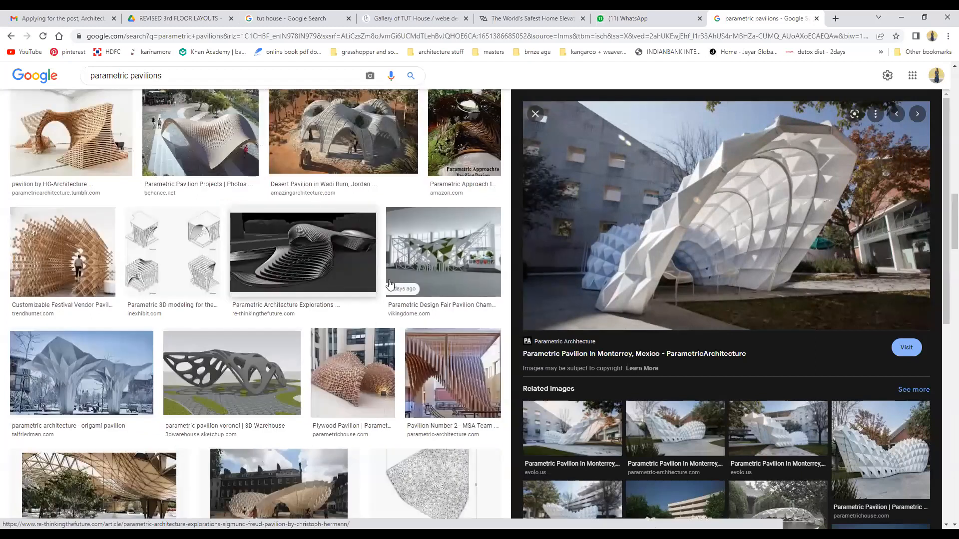
scroll(434, 280, "up", 2)
scroll(434, 279, "down", 4)
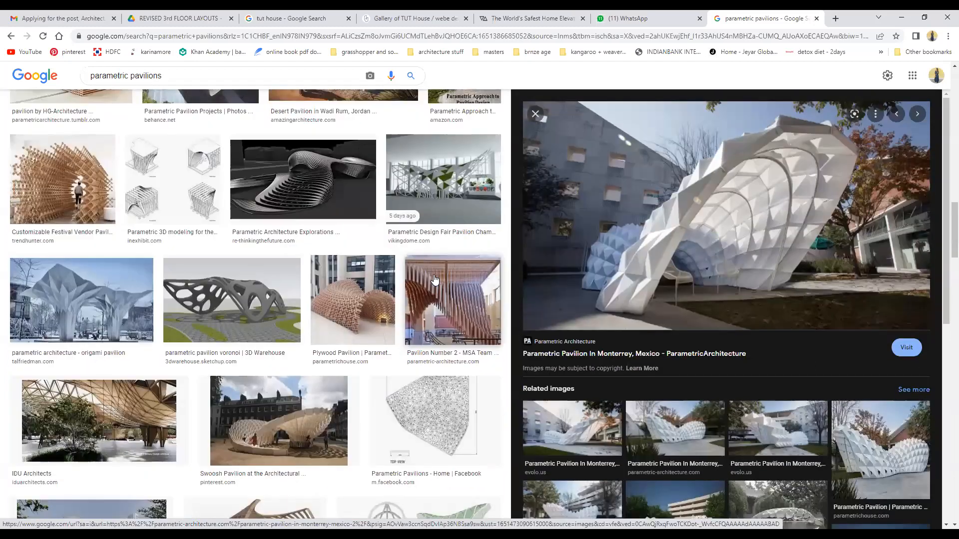
scroll(434, 280, "down", 4)
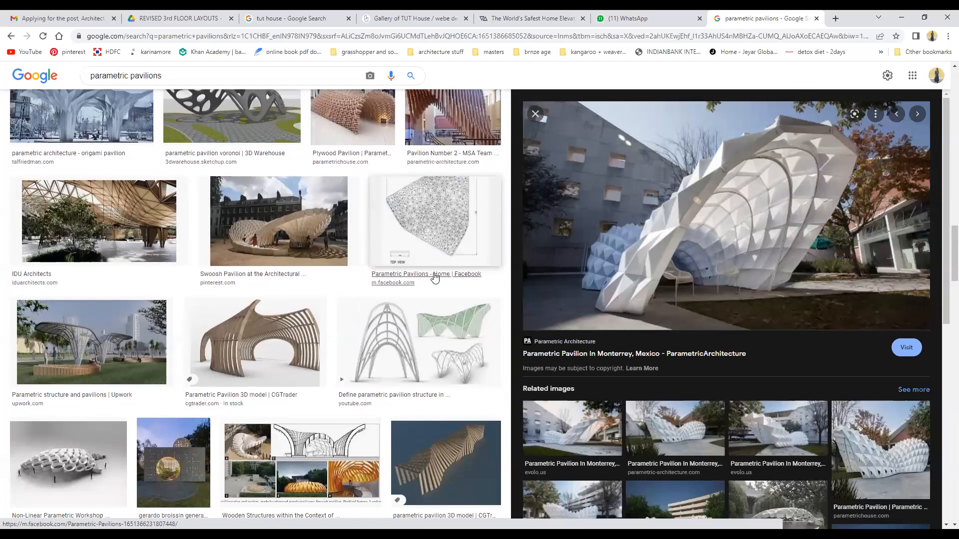
scroll(435, 278, "down", 4)
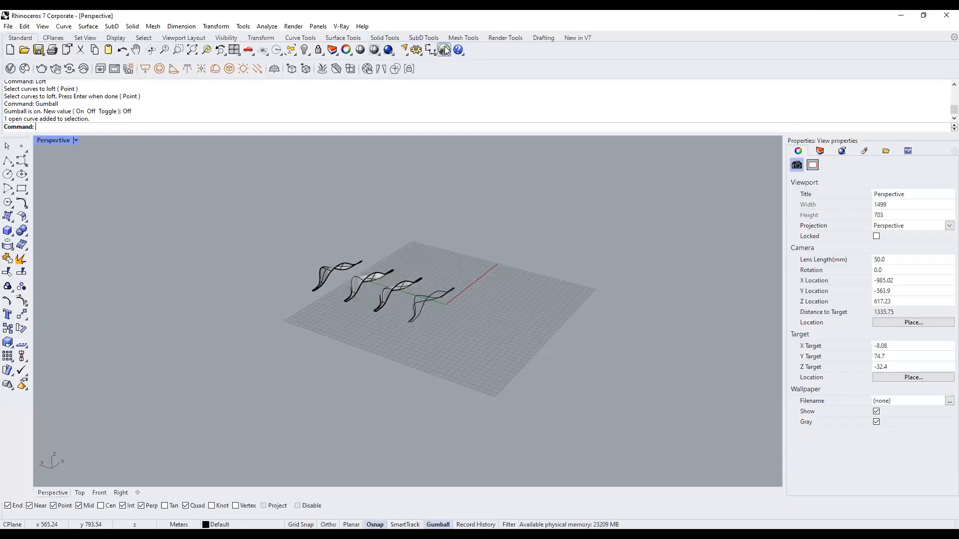
Launch Grasshopper and open PAVILLION.gh from the FREE WEBINAR MAY 2022 exercise folder.
left_click(444, 50)
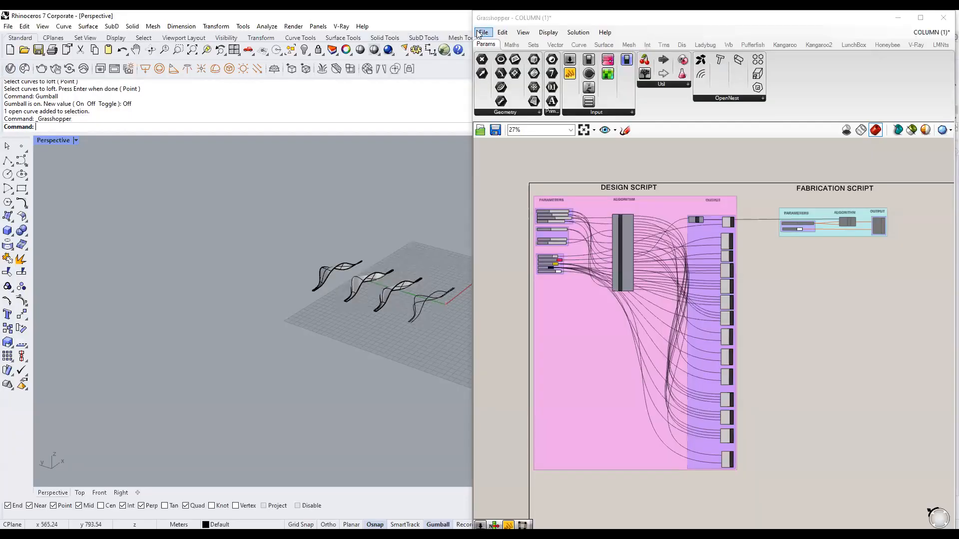
left_click(484, 32)
left_click(504, 70)
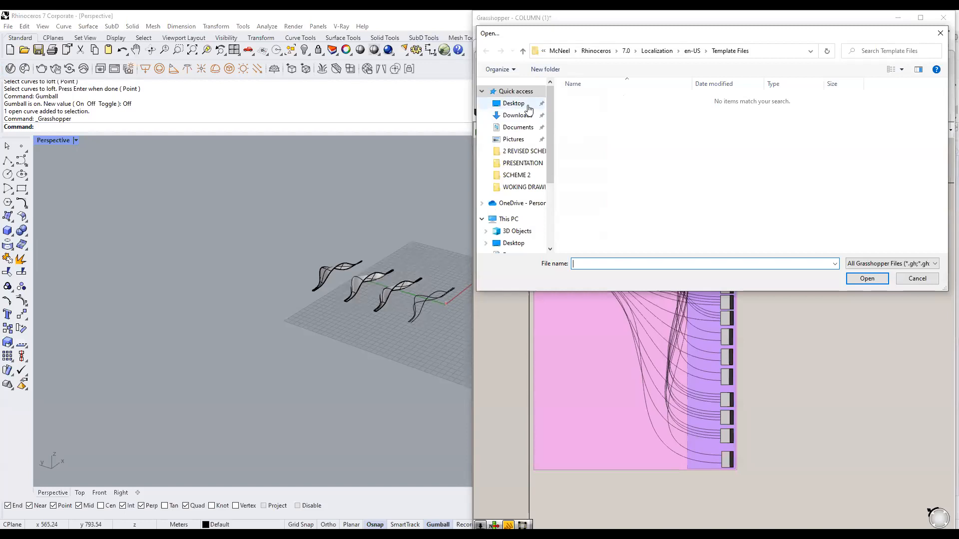
double_click(623, 111)
double_click(607, 98)
left_click(619, 109)
left_click(617, 100)
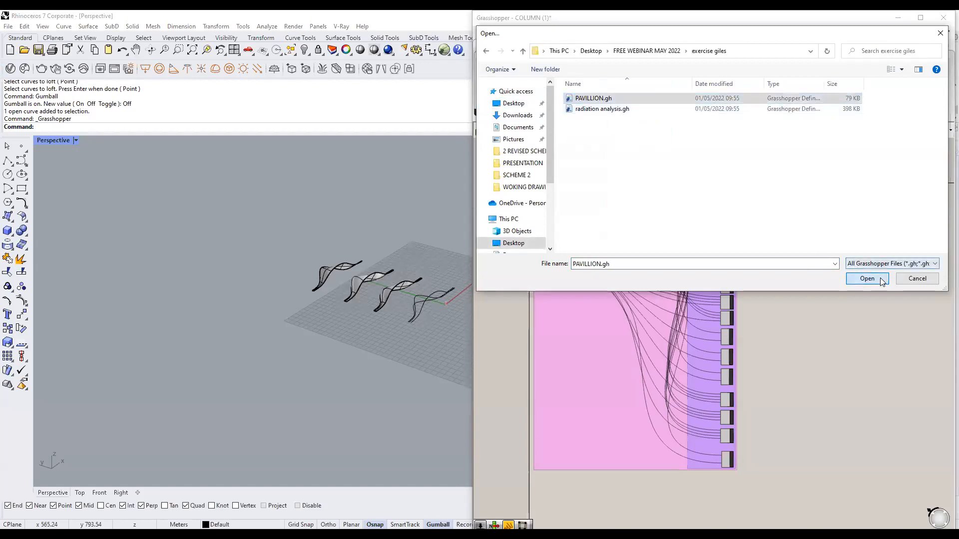
left_click(867, 278)
Zoom the Rhino view to the pavilion mesh output, then minimize Grasshopper.
right_click_drag(871, 420, 844, 372)
left_click_drag(816, 303, 757, 363)
right_click(824, 260)
left_click(860, 319)
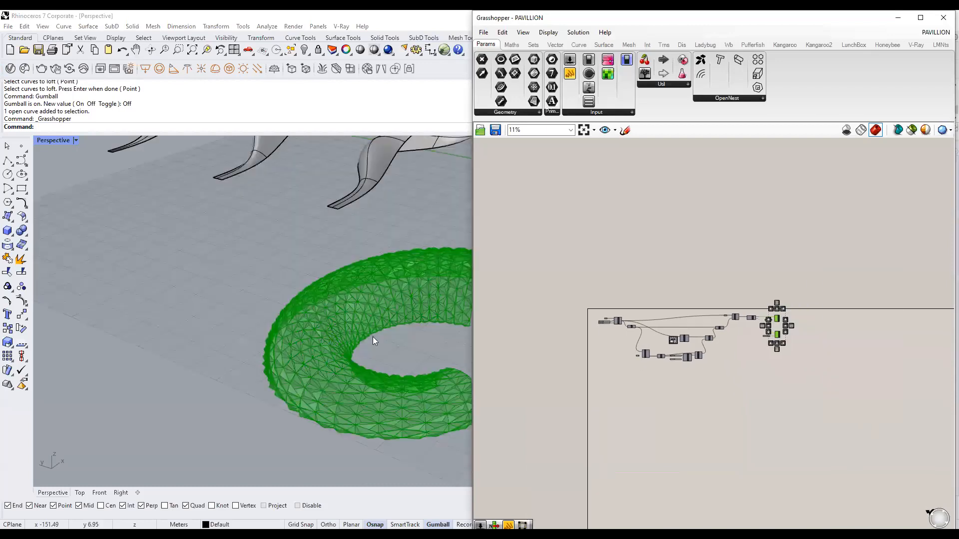
right_click_drag(274, 348, 165, 309)
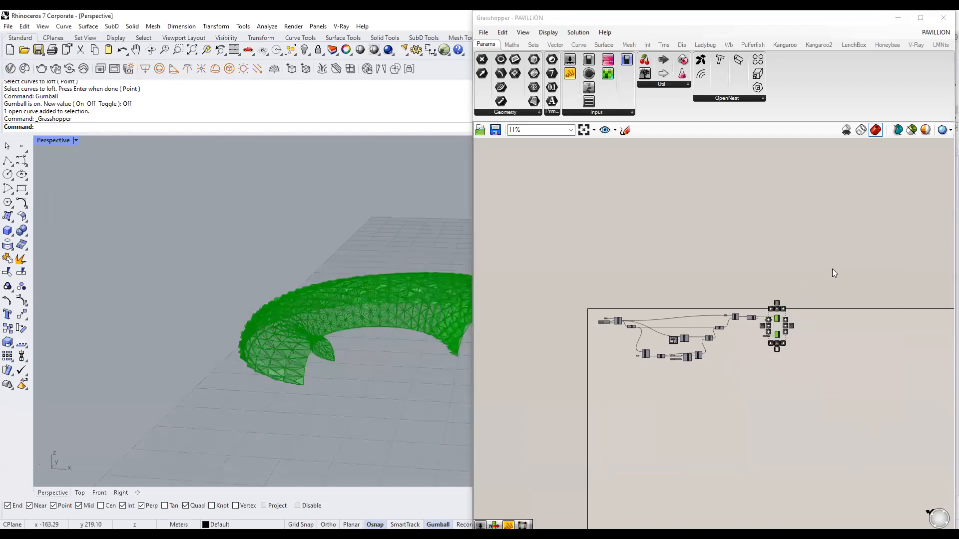
left_click(832, 273)
left_click(897, 18)
right_click_drag(540, 314, 439, 292)
Add a V-Ray infinite ground plane and switch Perspective to Rendered display.
left_click(272, 69)
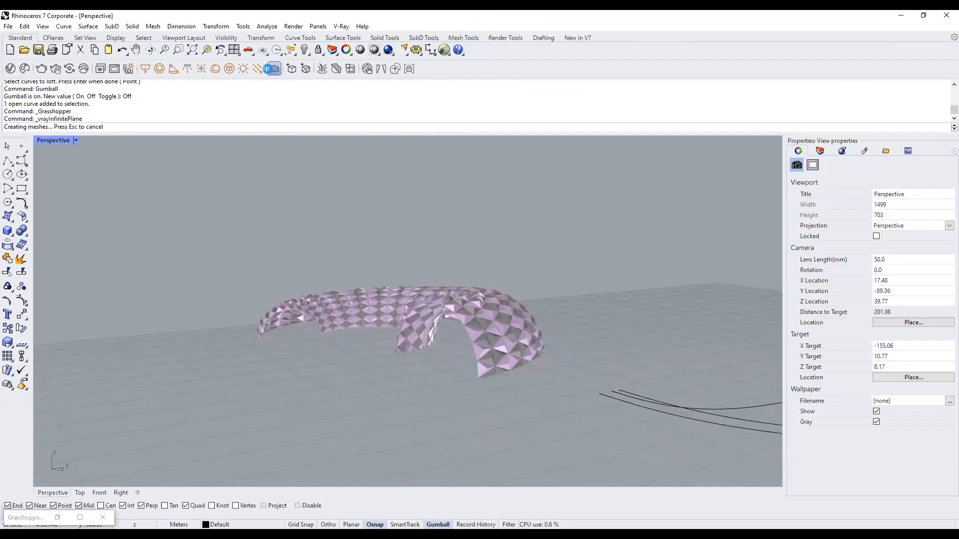
left_click(76, 142)
left_click(102, 198)
right_click_drag(564, 265, 473, 332)
scroll(473, 333, "up", 7)
right_click_drag(431, 281, 527, 285, "shift")
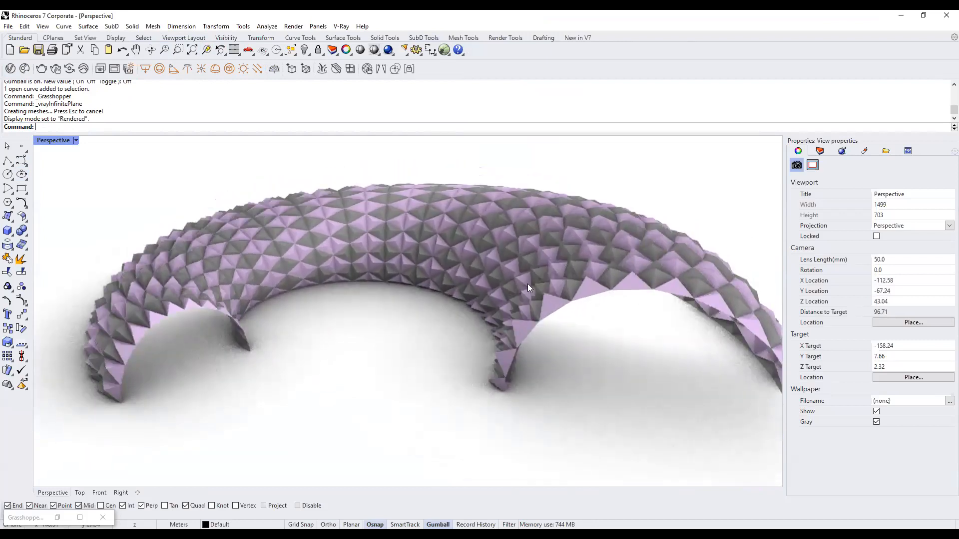
scroll(502, 266, "down", 7)
right_click_drag(469, 285, 472, 250)
Orbit and zoom around the rendered pavilion to inspect its shaded facets and shadows.
scroll(488, 269, "up", 7)
scroll(509, 249, "up", 5)
scroll(504, 299, "up", 4)
scroll(507, 295, "down", 9)
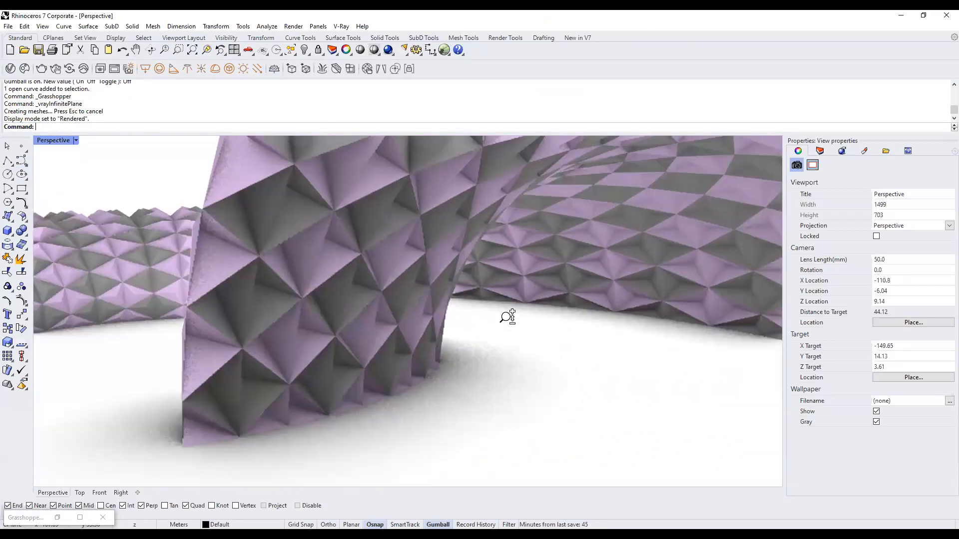
right_click_drag(406, 309, 484, 324)
scroll(483, 319, "down", 6)
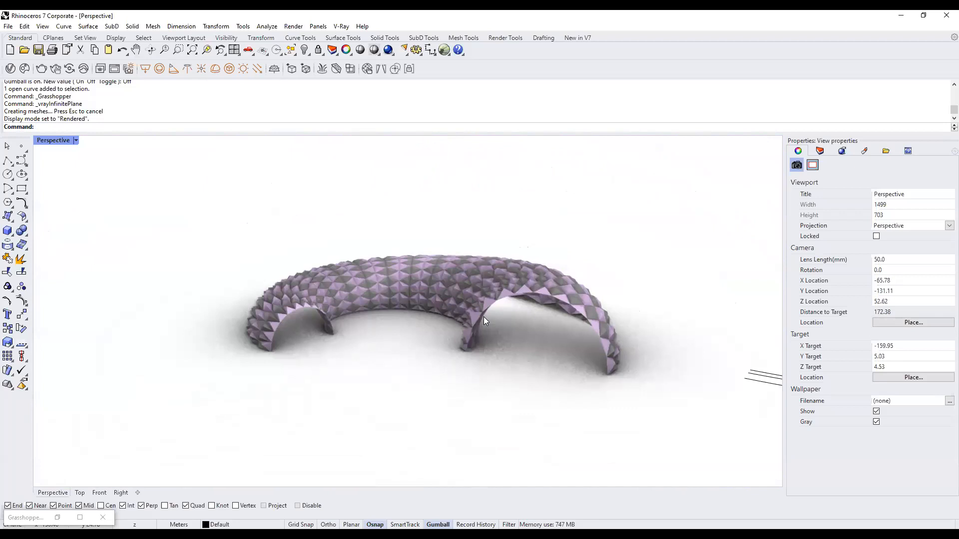
scroll(369, 263, "up", 3)
left_click(76, 140)
Return to Shaded display and delete the V-Ray infinite ground plane.
left_click(99, 187)
left_click(370, 312)
scroll(369, 311, "down", 15)
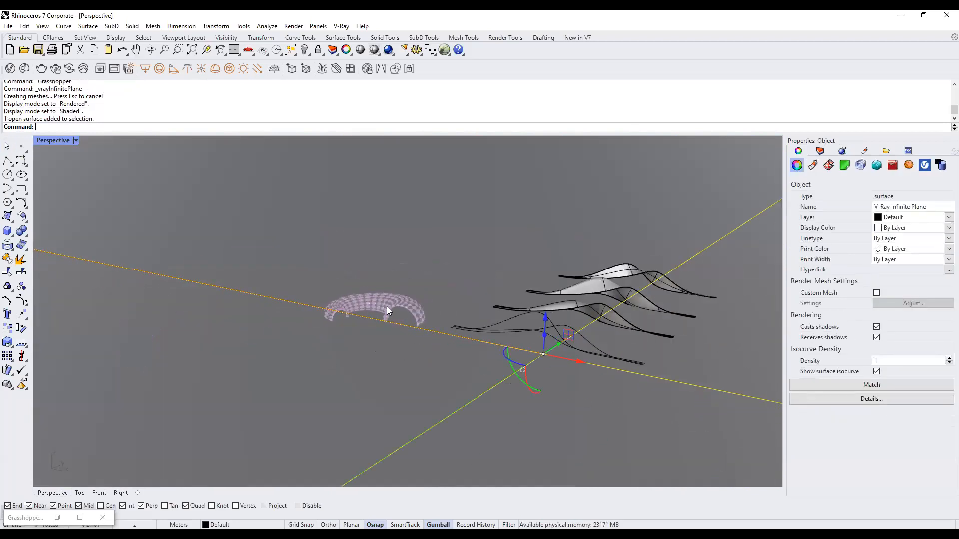
key("Delete")
scroll(394, 318, "down", 4)
right_click_drag(394, 318, 499, 330)
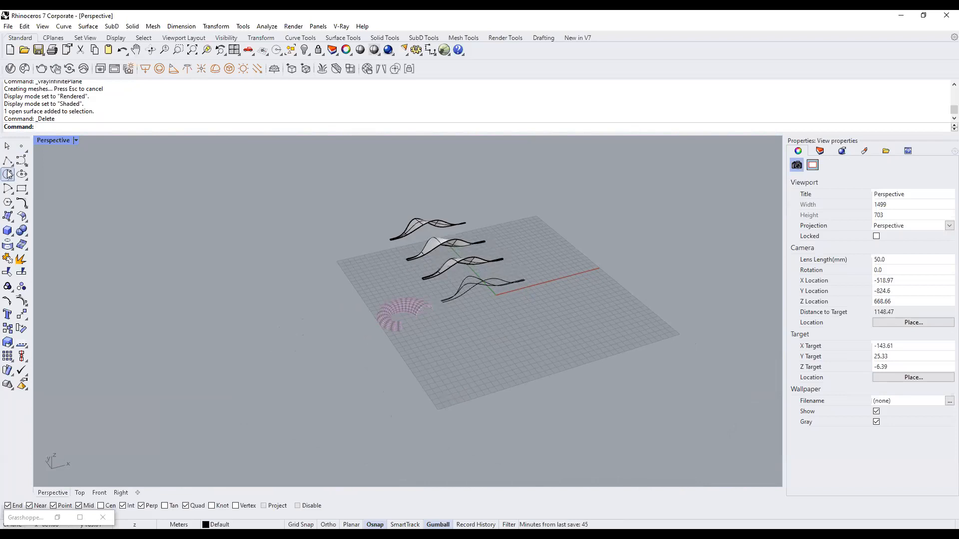
Pan and orbit to inspect an open profile curve and the lofted surface.
scroll(486, 318, "up", 10)
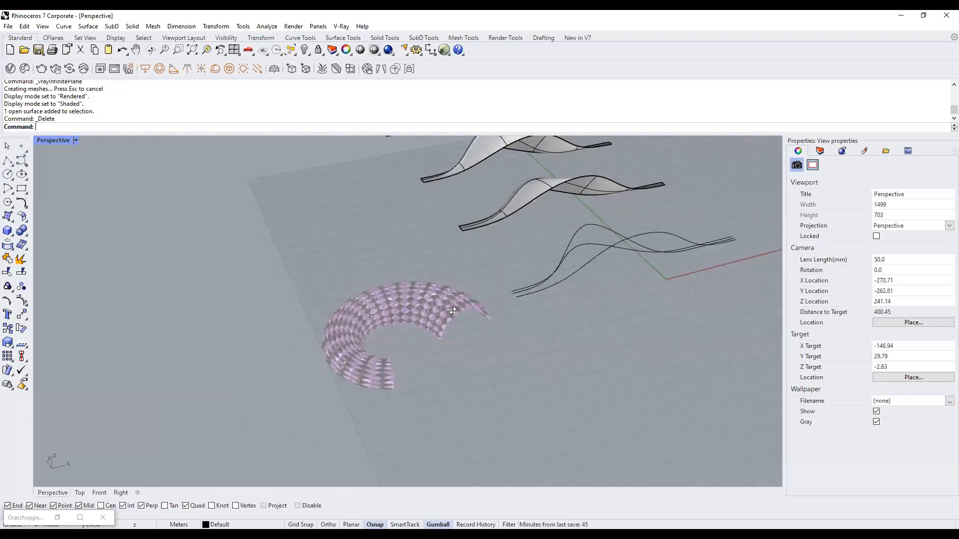
right_click_drag(434, 368, 459, 309, "shift")
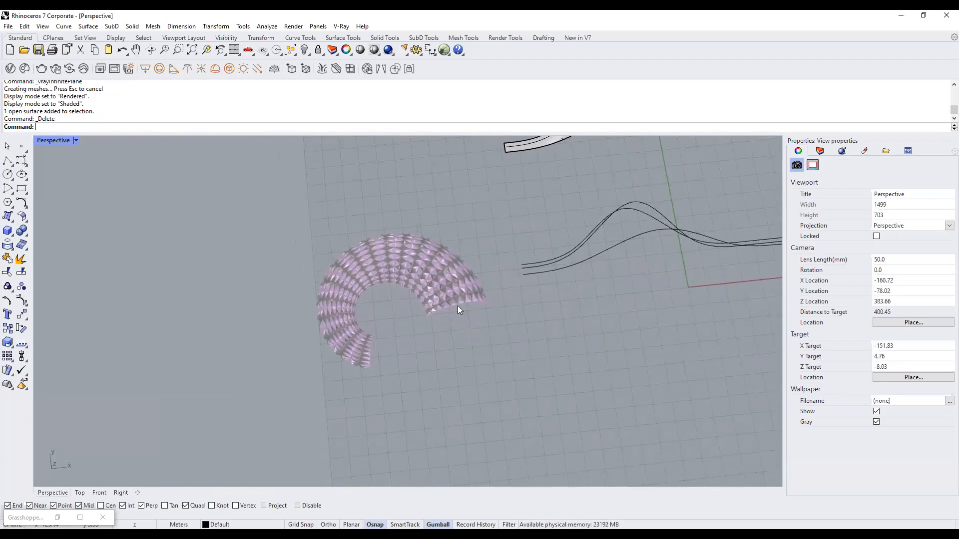
left_click(594, 256)
right_click_drag(538, 326, 450, 334)
left_click(469, 334)
scroll(361, 302, "down", 6)
scroll(419, 330, "up", 6)
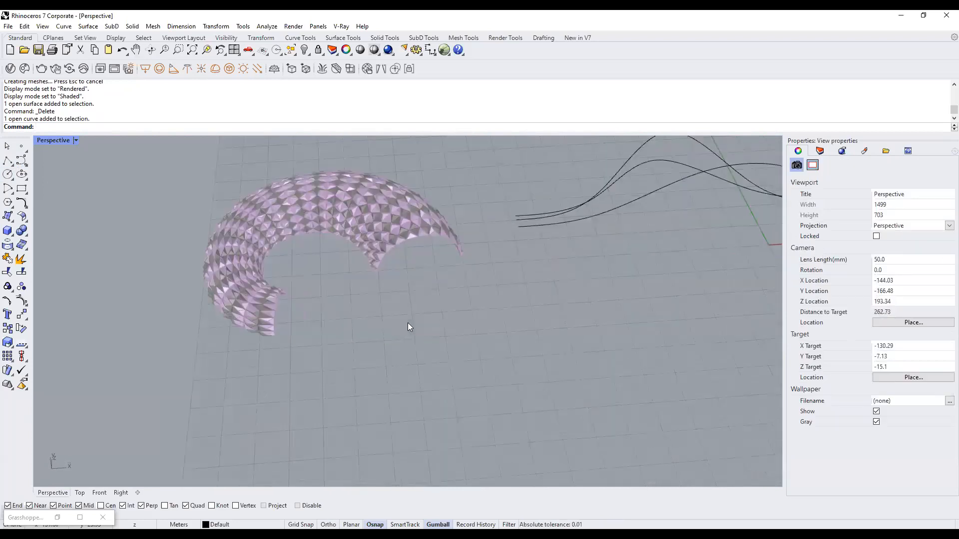
scroll(389, 240, "up", 4)
Orbit around the pavilion mesh to frame the whole model, then restore four viewports.
right_click_drag(389, 240, 449, 252, "shift")
scroll(429, 246, "up", 4)
scroll(519, 295, "down", 8)
right_click_drag(519, 295, 472, 318)
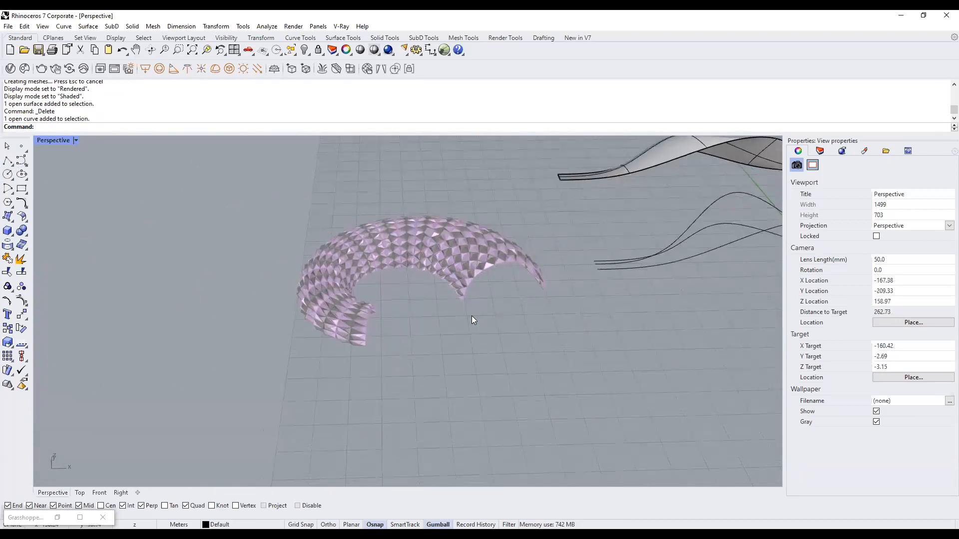
scroll(472, 318, "down", 5)
right_click_drag(620, 317, 475, 299, "shift")
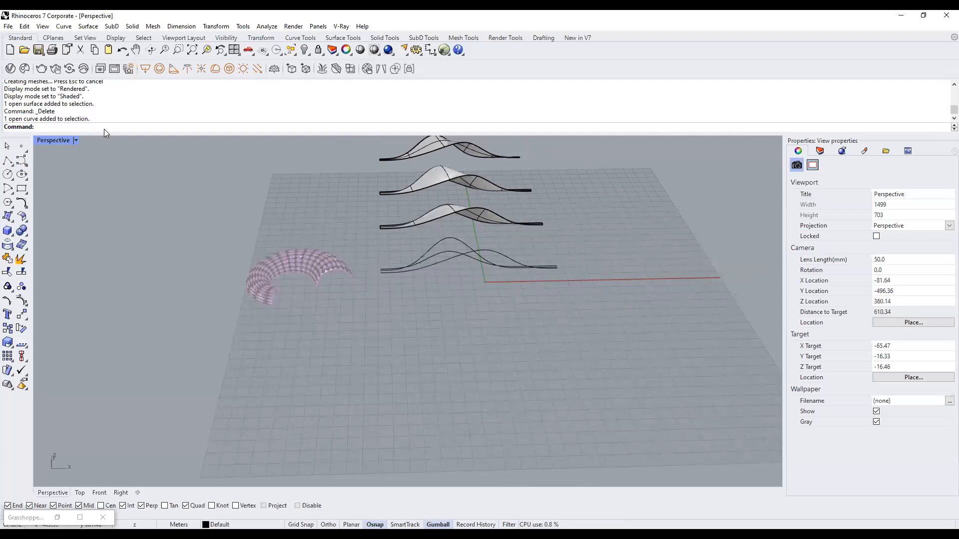
double_click(52, 140)
scroll(295, 249, "down", 5)
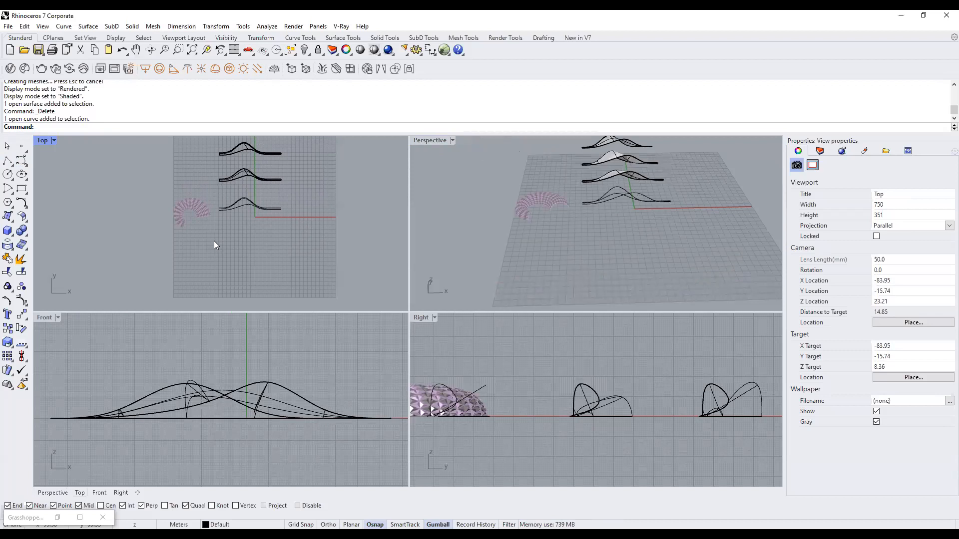
scroll(229, 190, "up", 2)
right_click_drag(288, 236, 312, 241)
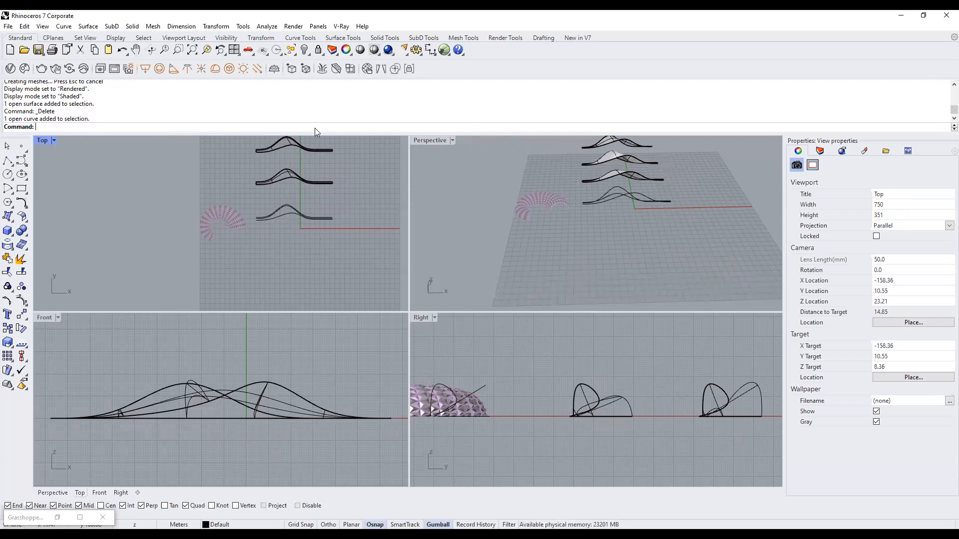
type("piral")
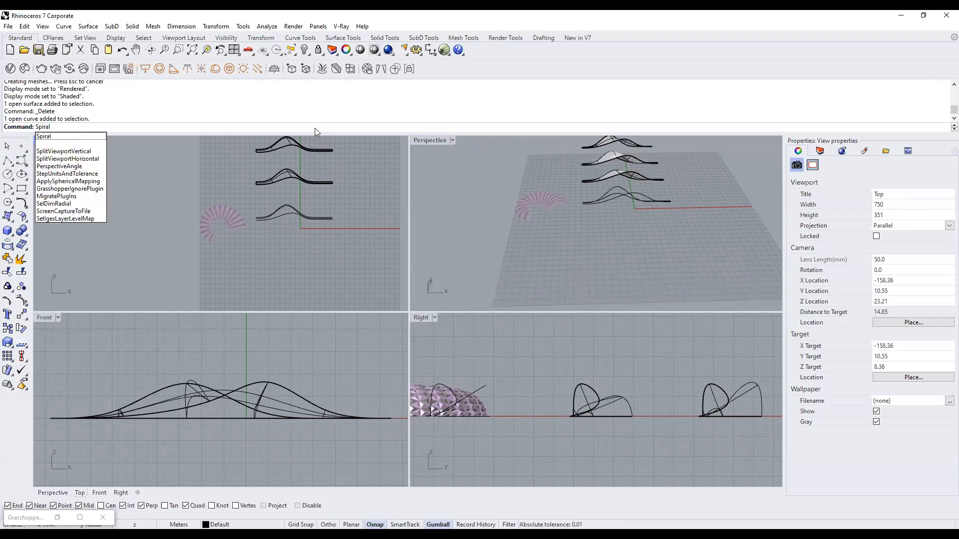
key("Return")
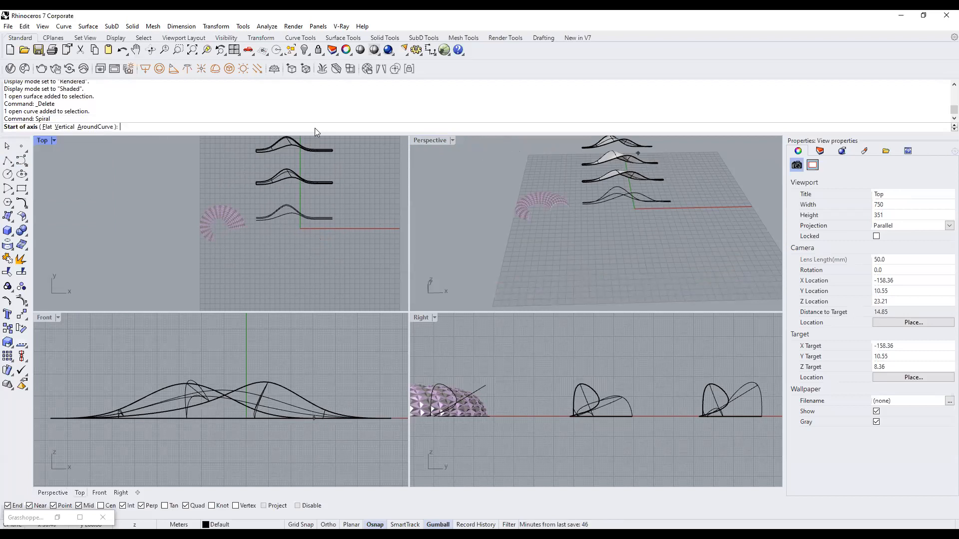
left_click(47, 127)
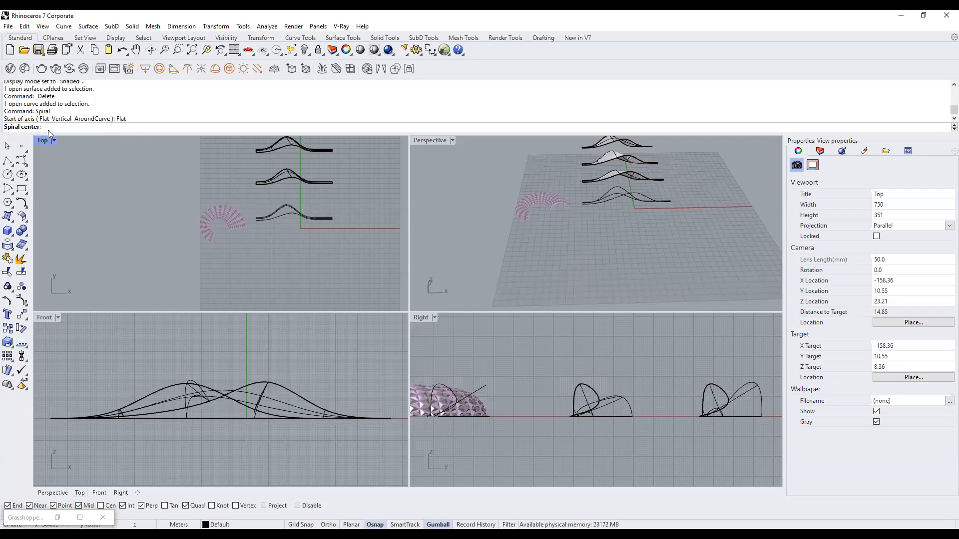
scroll(232, 286, "up", 4)
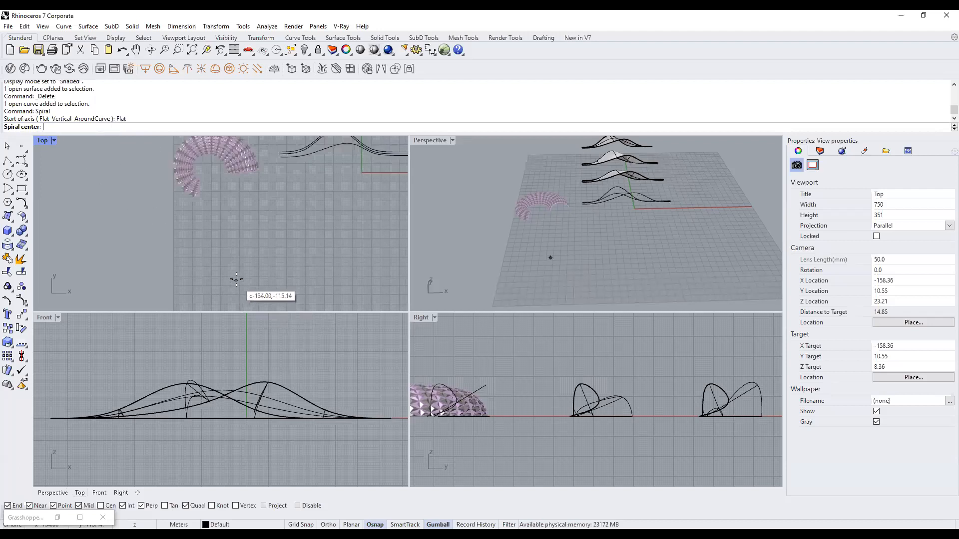
left_click(235, 263)
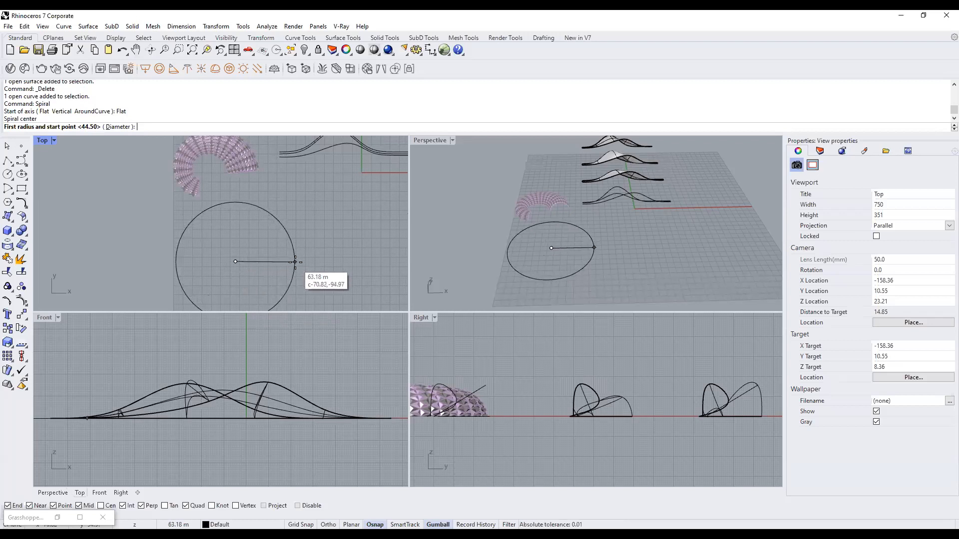
left_click(295, 262)
scroll(297, 260, "down", 3)
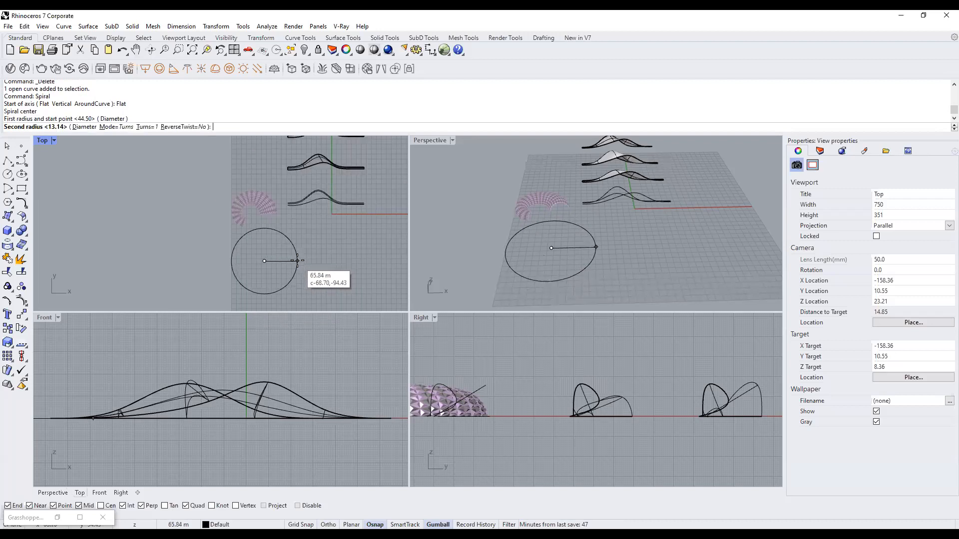
scroll(263, 284, "up", 3)
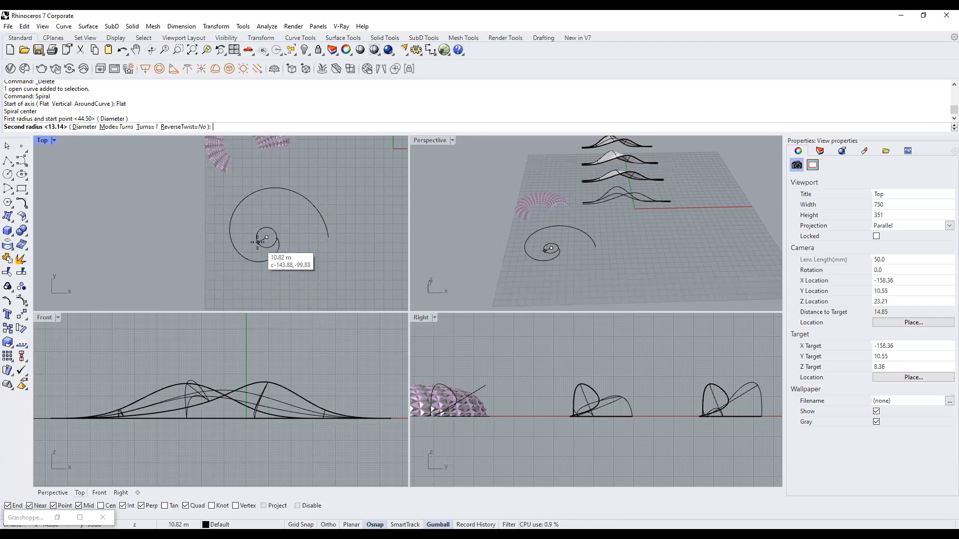
left_click(152, 128)
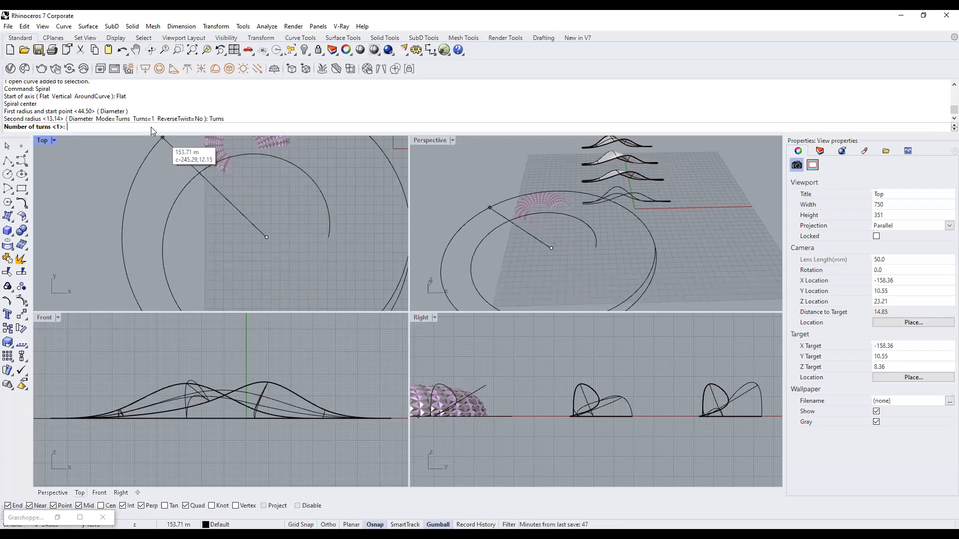
type("3")
key("Return")
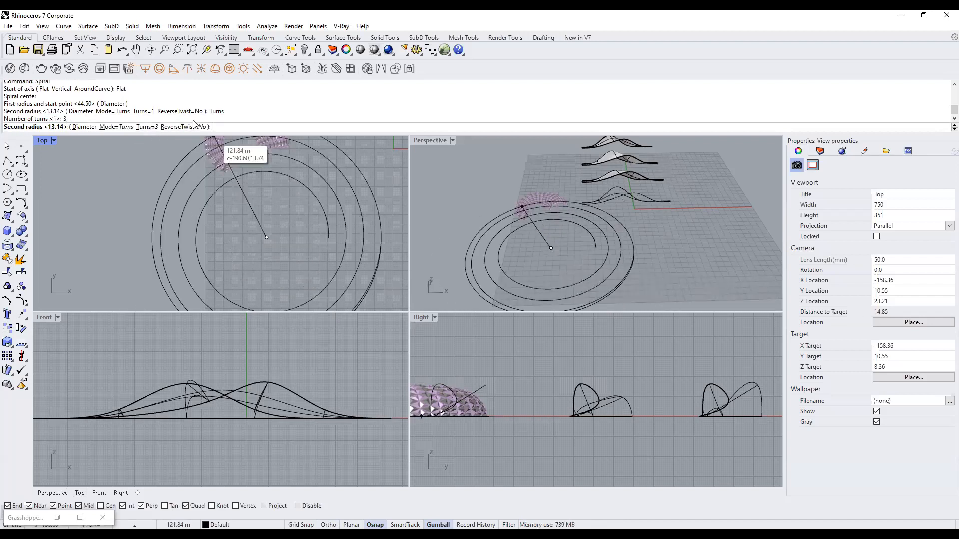
left_click(146, 127)
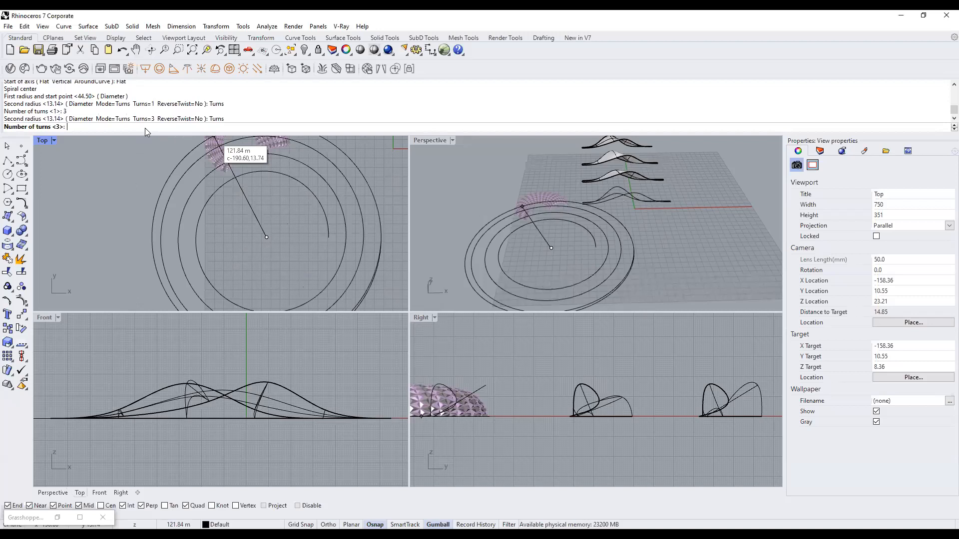
type("1")
key("Return")
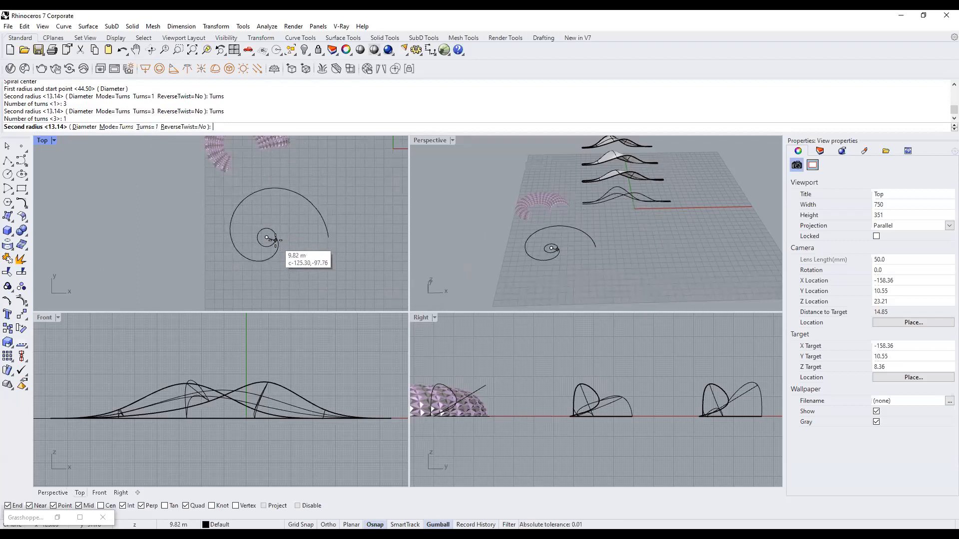
left_click(276, 239)
mouse_move(290, 257)
right_mouse_down()
mouse_move(298, 235)
mouse_move(280, 242)
right_mouse_up()
mouse_move(638, 272)
right_mouse_down()
mouse_move(592, 211)
mouse_move(626, 263)
right_mouse_up()
scroll(596, 246, "up", 3)
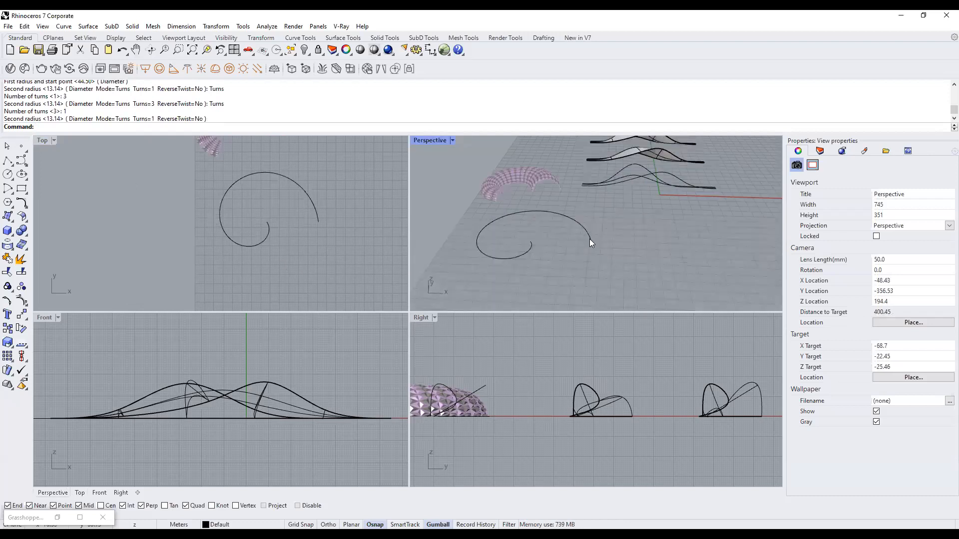
Replace the earlier spiral with a flat one-turn spiral centred on the ground in the Top view.
key("ctrl+z")
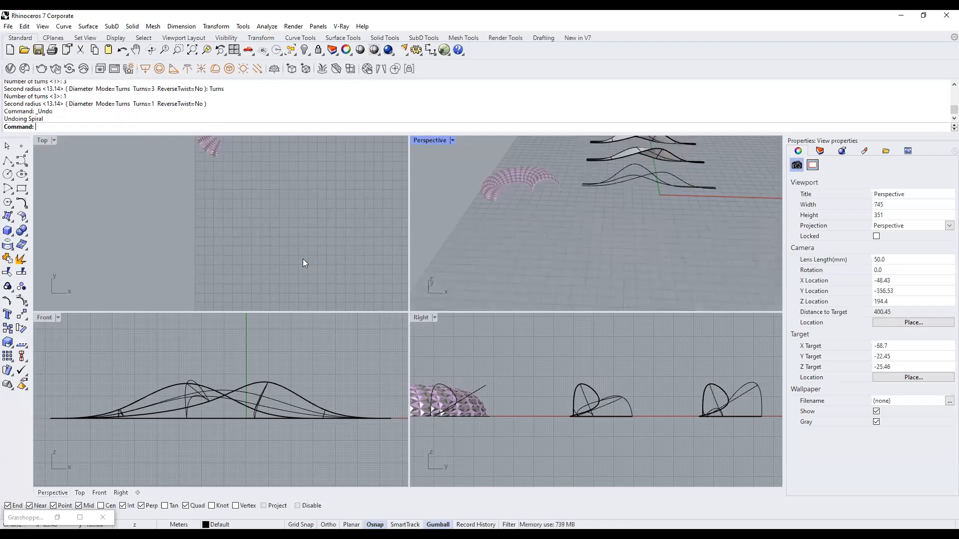
left_click(302, 259)
type("Spiral")
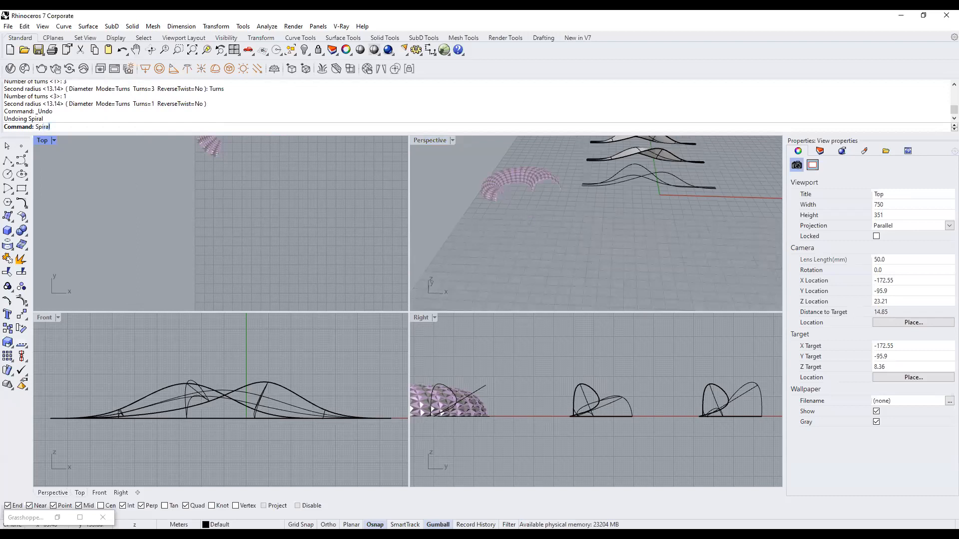
key("Return")
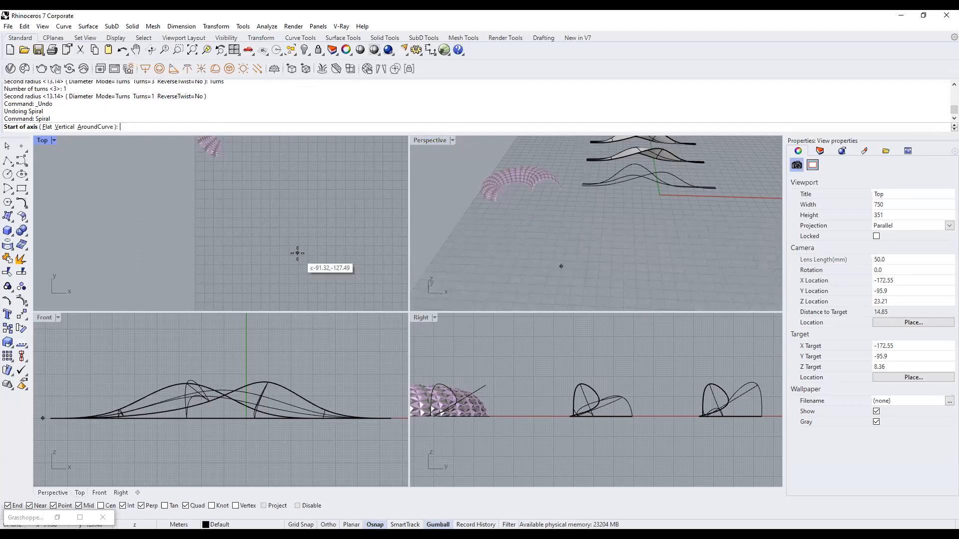
left_click(49, 128)
left_click(254, 239)
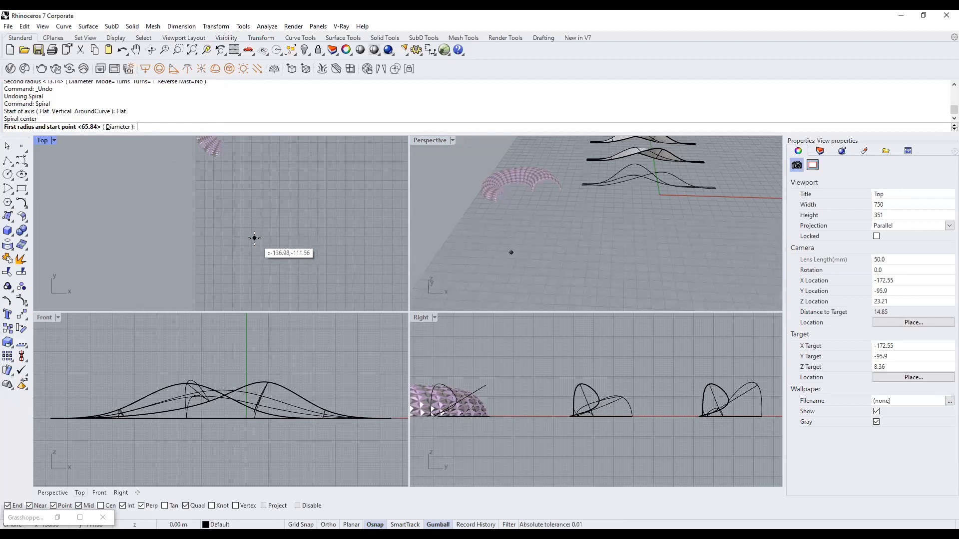
left_click(317, 238)
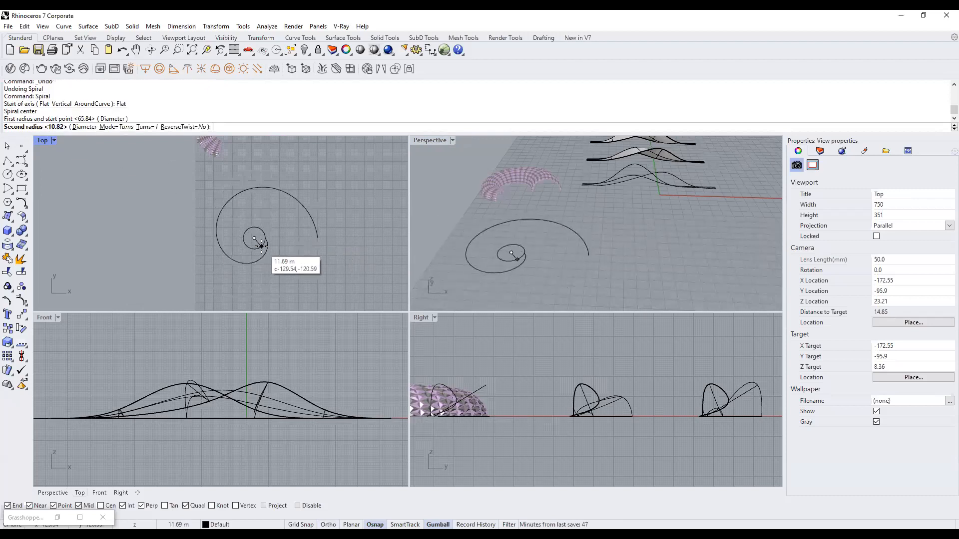
left_click(261, 245)
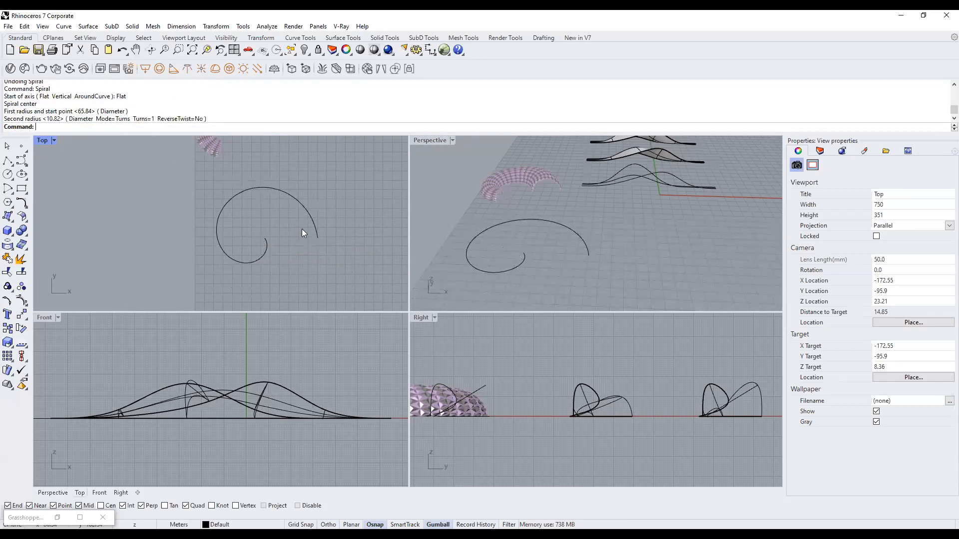
scroll(311, 220, "down", 3)
scroll(258, 183, "up", 3)
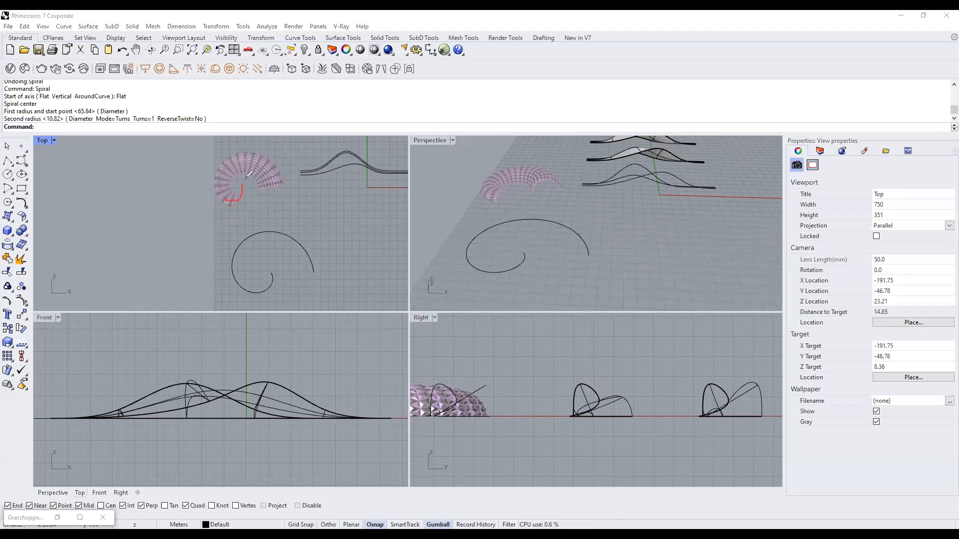
left_click_drag(241, 184, 212, 248)
Delete a window of control points near the spiral's end to shorten it.
key("Escape")
scroll(300, 276, "up", 2)
left_click(322, 252)
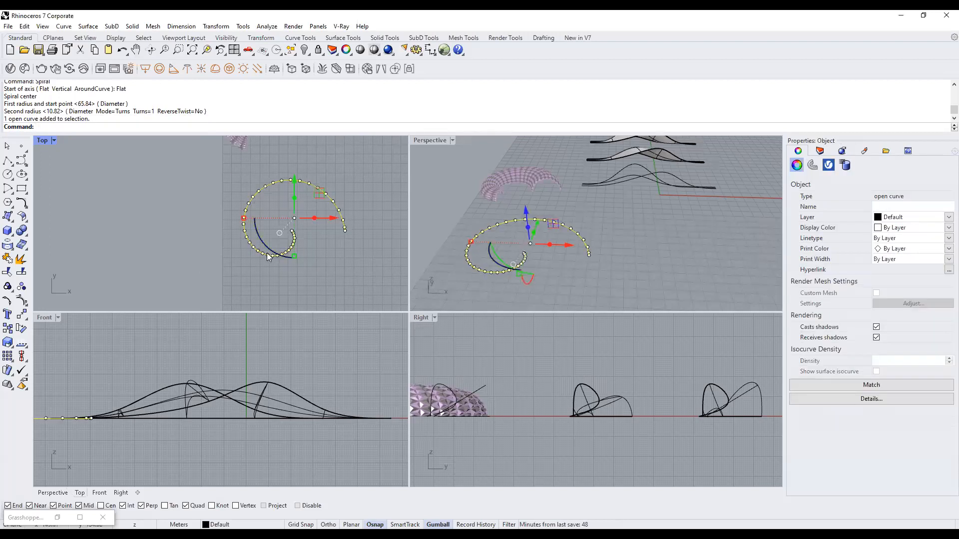
scroll(291, 258, "up", 1)
scroll(291, 259, "up", 2)
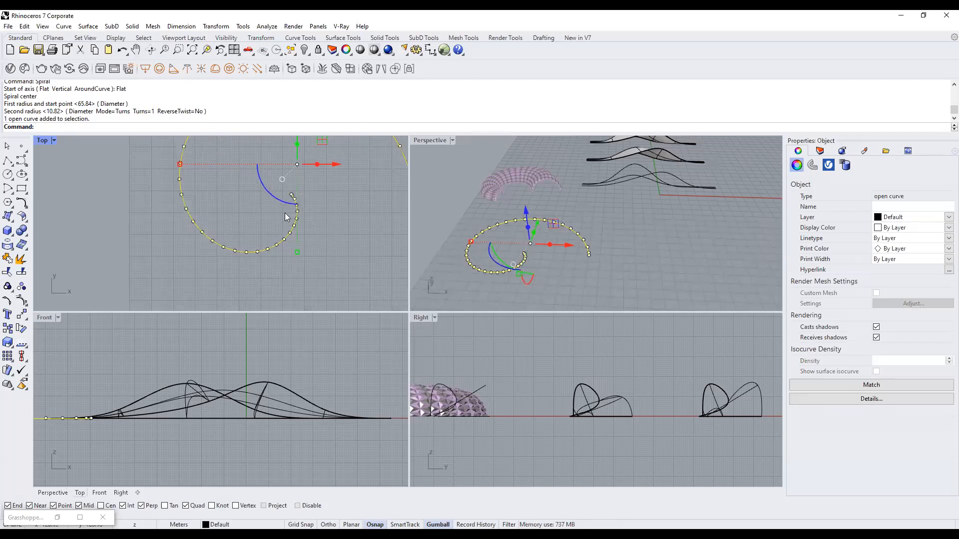
scroll(281, 256, "up", 3)
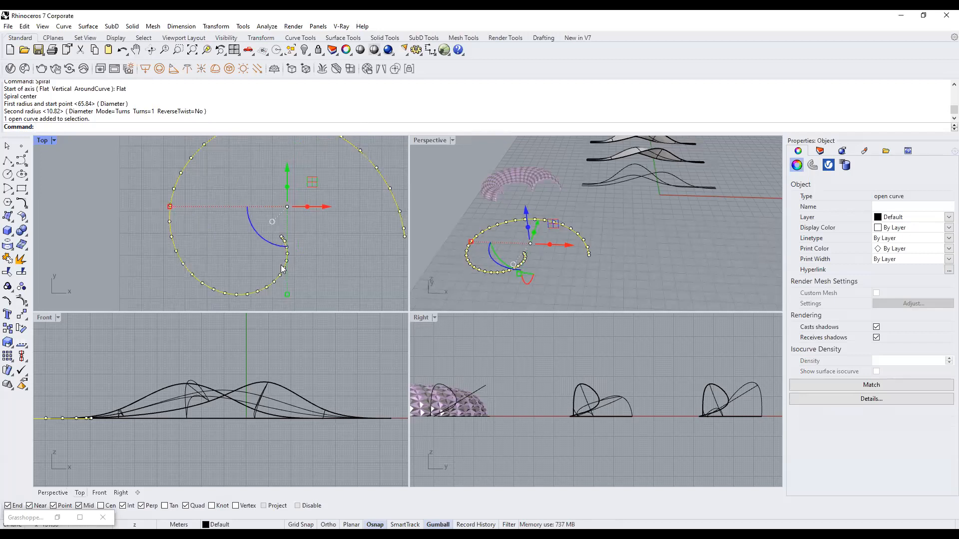
left_click_drag(229, 226, 337, 288)
scroll(333, 275, "down", 3)
right_click_drag(333, 275, 332, 267)
key("Delete")
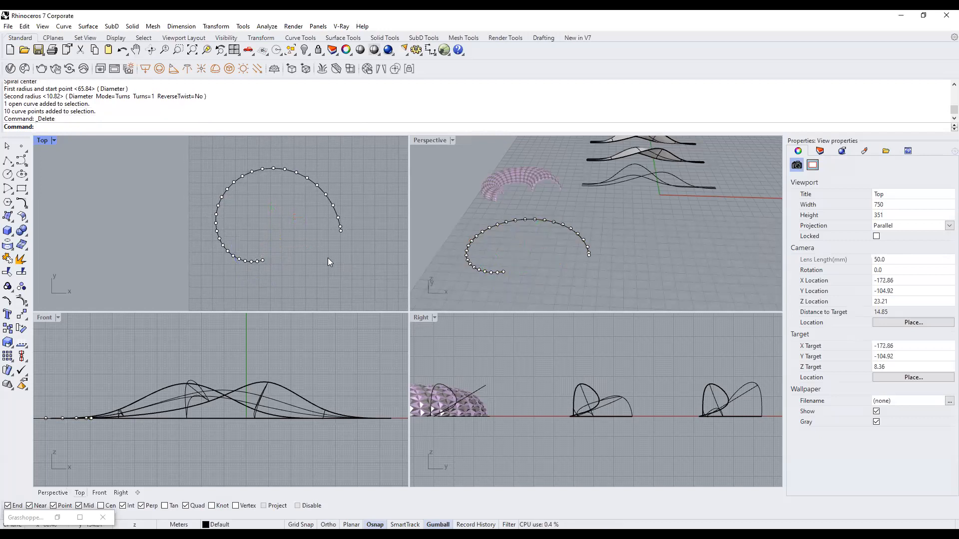
Delete five points at the spiral's lower end, then undo that deletion and hide the points.
right_click_drag(269, 265, 301, 275)
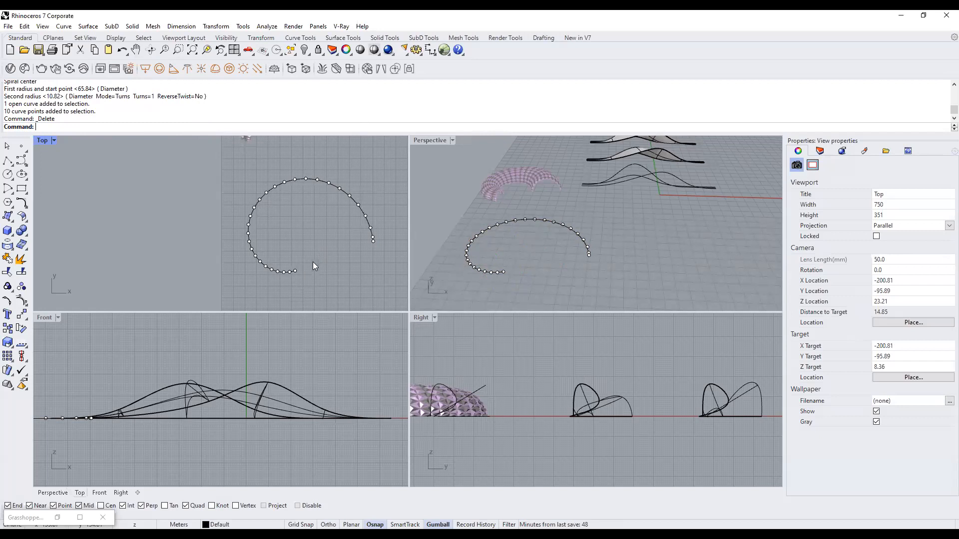
scroll(313, 262, "down", 3)
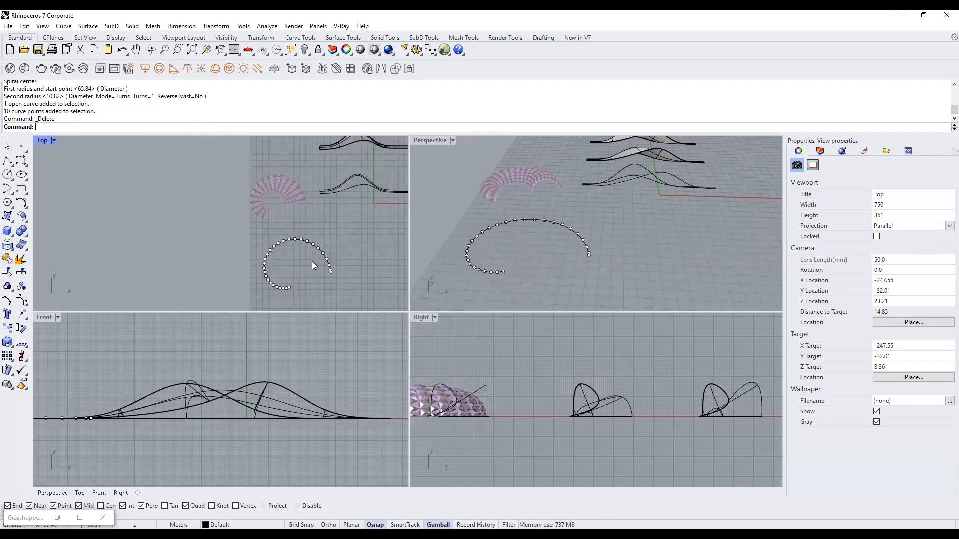
scroll(291, 282, "up", 3)
key("Escape")
left_click(293, 277)
left_click_drag(274, 259, 305, 284)
key("Delete")
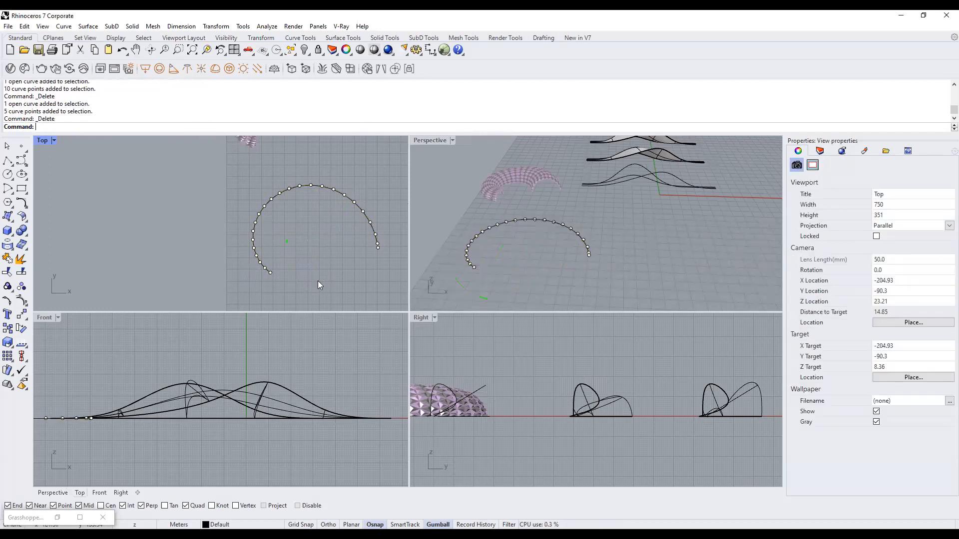
key("ctrl+z")
key("Escape")
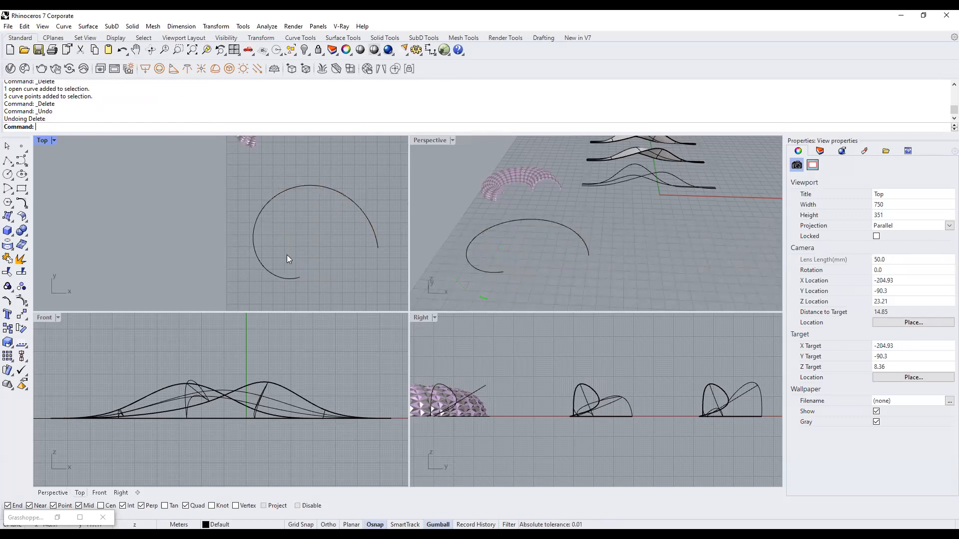
left_click(296, 279)
left_click(365, 269)
scroll(366, 269, "down", 8)
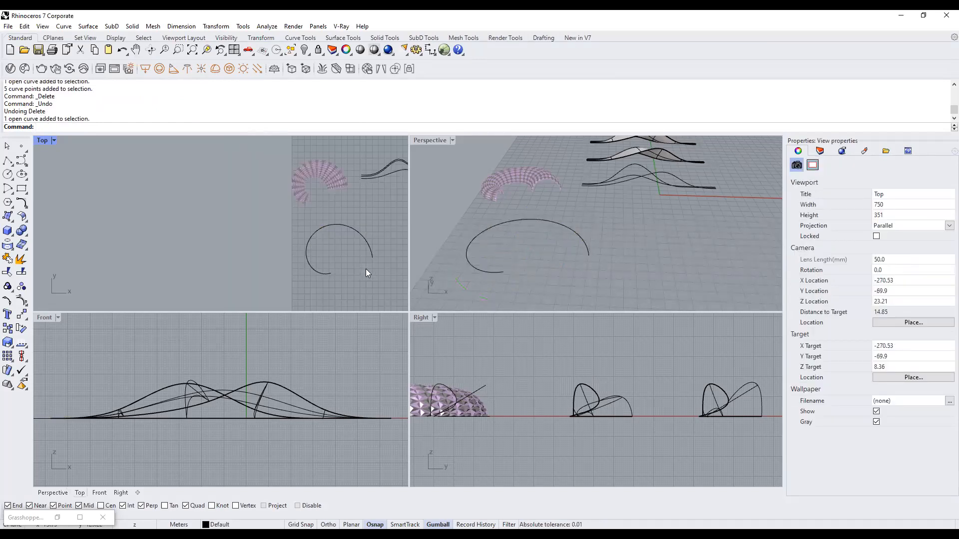
right_click_drag(365, 268, 328, 275)
left_click(541, 231)
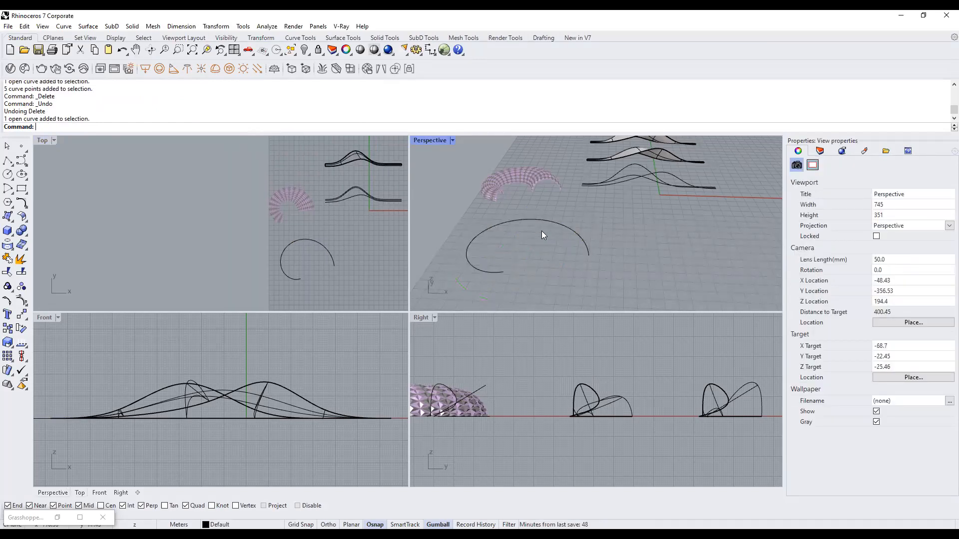
right_click_drag(335, 270, 328, 253)
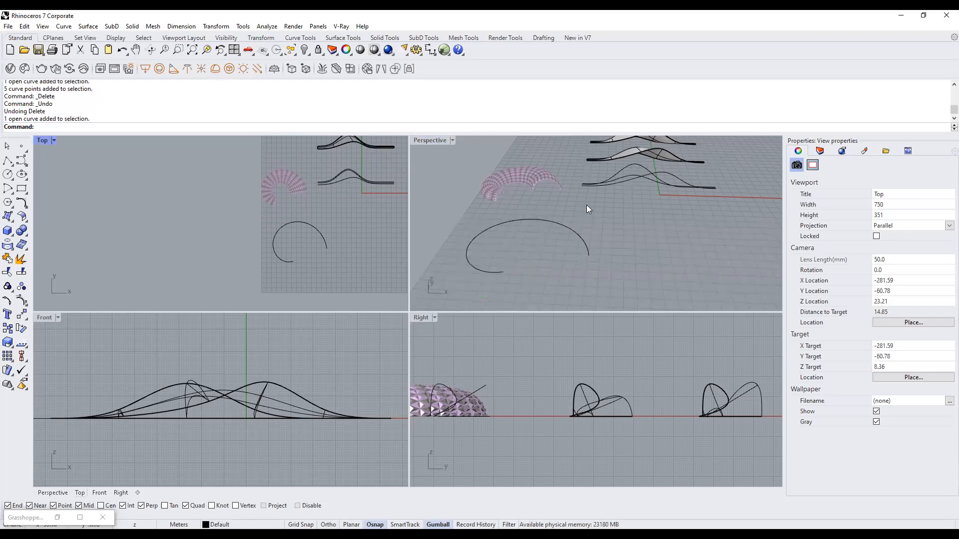
right_click_drag(696, 198, 479, 164)
left_click(516, 169)
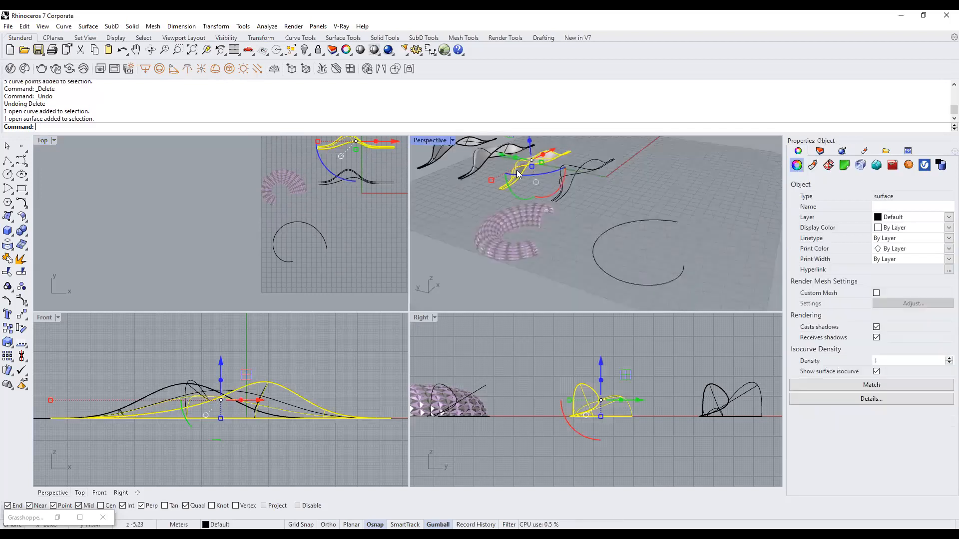
left_click(621, 181)
right_click_drag(621, 180, 541, 228)
left_click(541, 228)
left_click(609, 284)
scroll(333, 250, "up", 4)
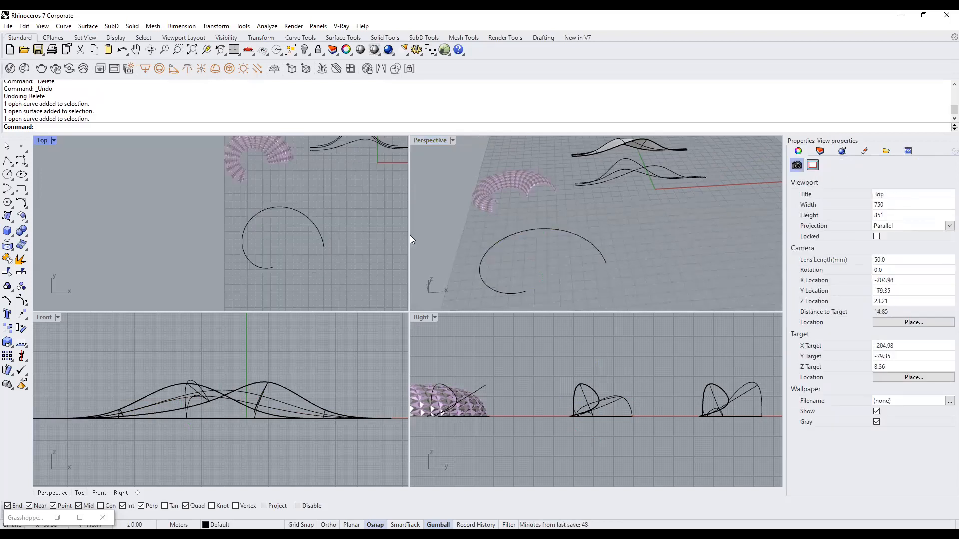
right_click_drag(570, 246, 549, 219)
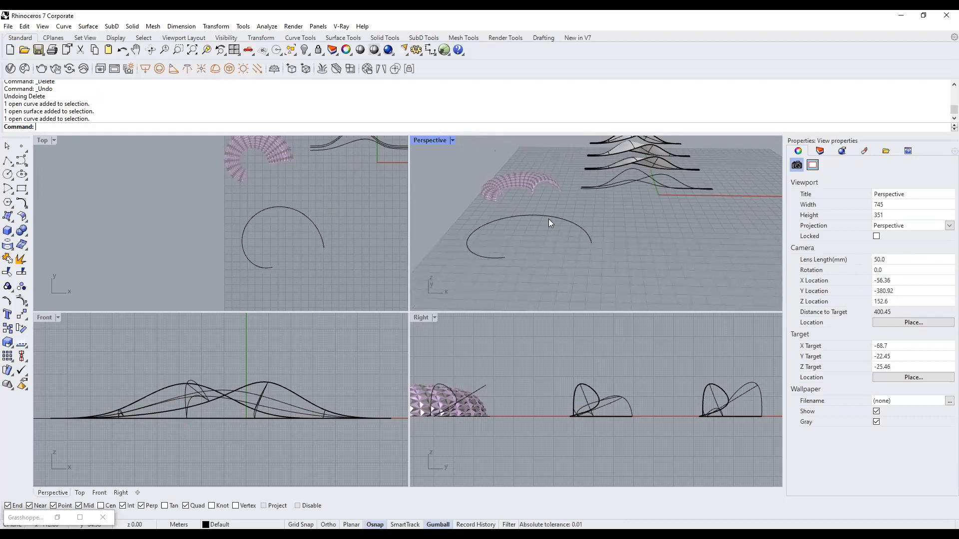
Start a Pipe using the spiral arc as its rail.
left_click(574, 225)
left_click(562, 268)
type("Pipe")
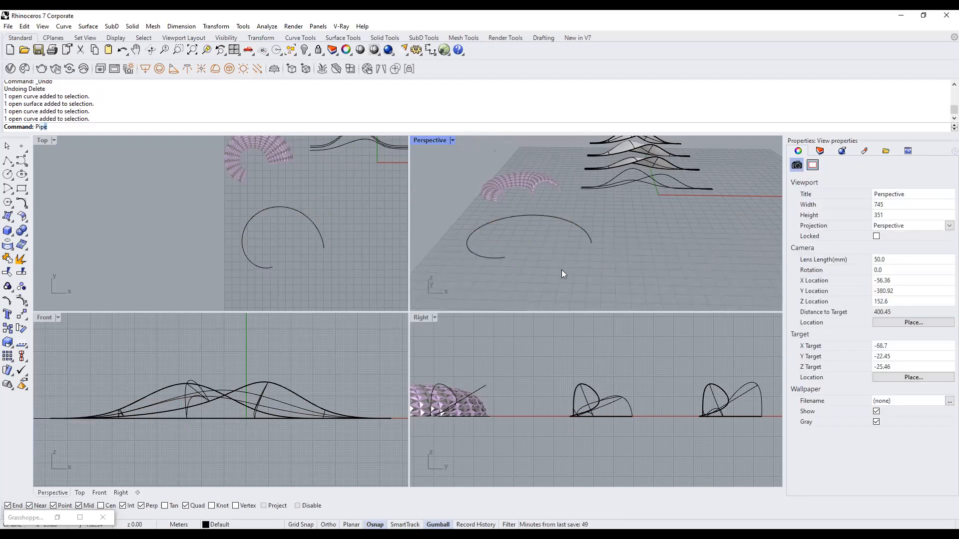
key("Return")
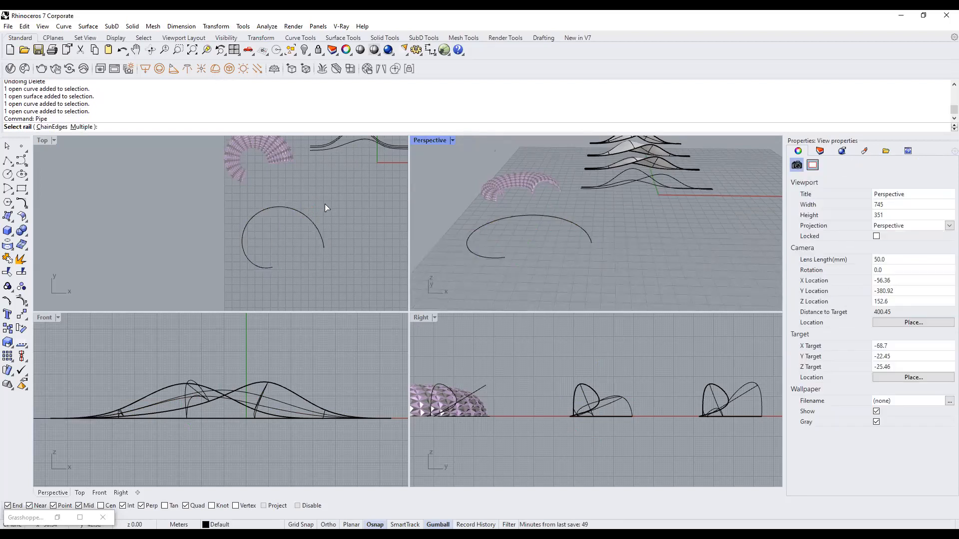
left_click(294, 210)
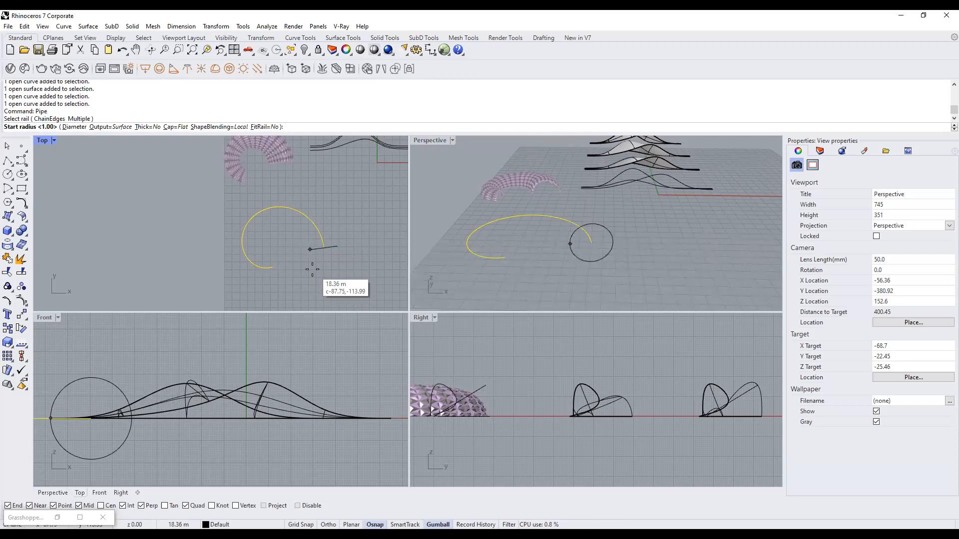
Set the pipe's start radius to 28.02 and end radius to 15, with no extra radius points.
type("25")
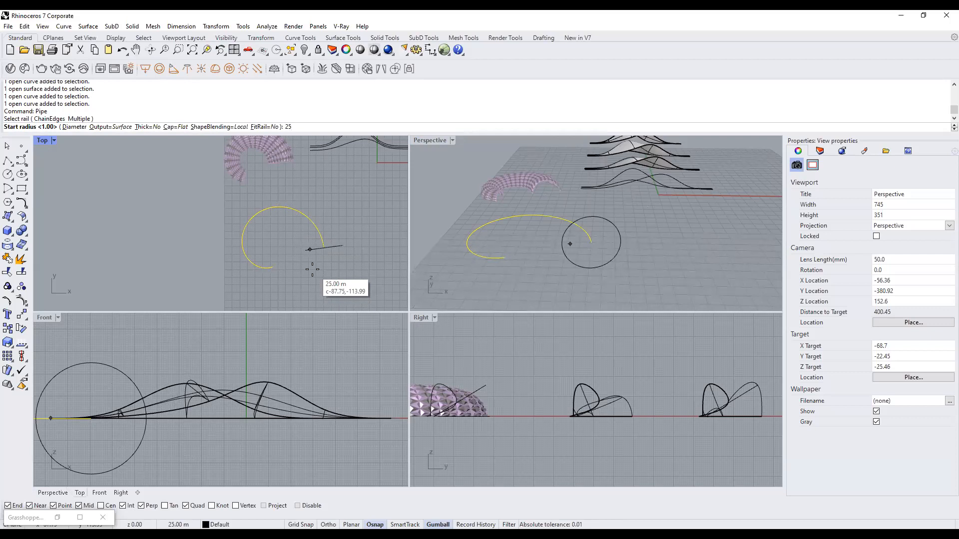
key("BackSpace")
key("BackSpace")
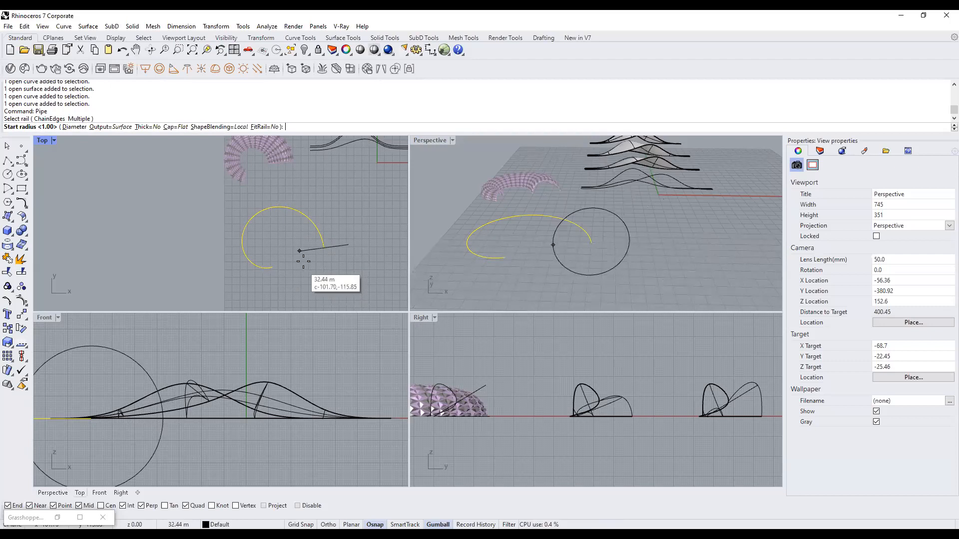
scroll(300, 265, "up", 2)
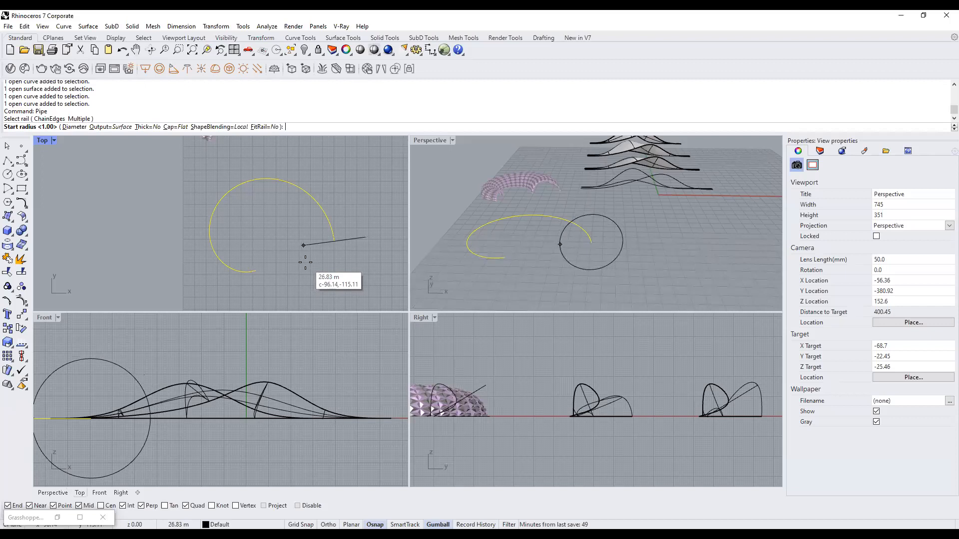
left_click(305, 264)
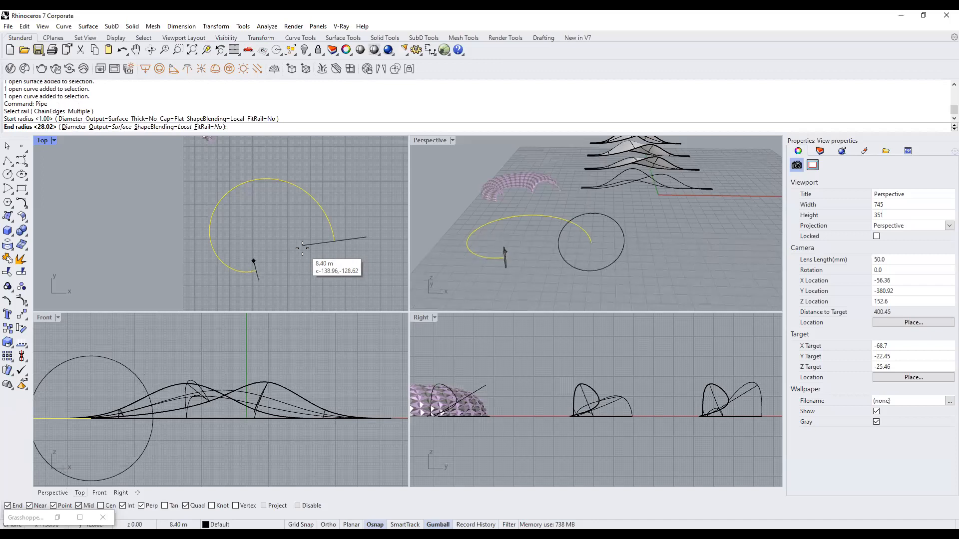
scroll(302, 248, "down", 3)
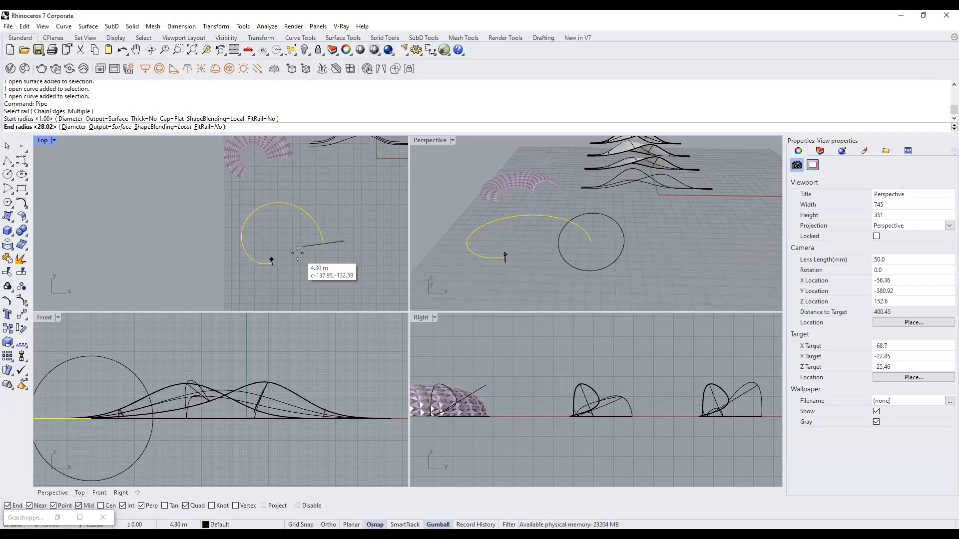
scroll(297, 254, "up", 2)
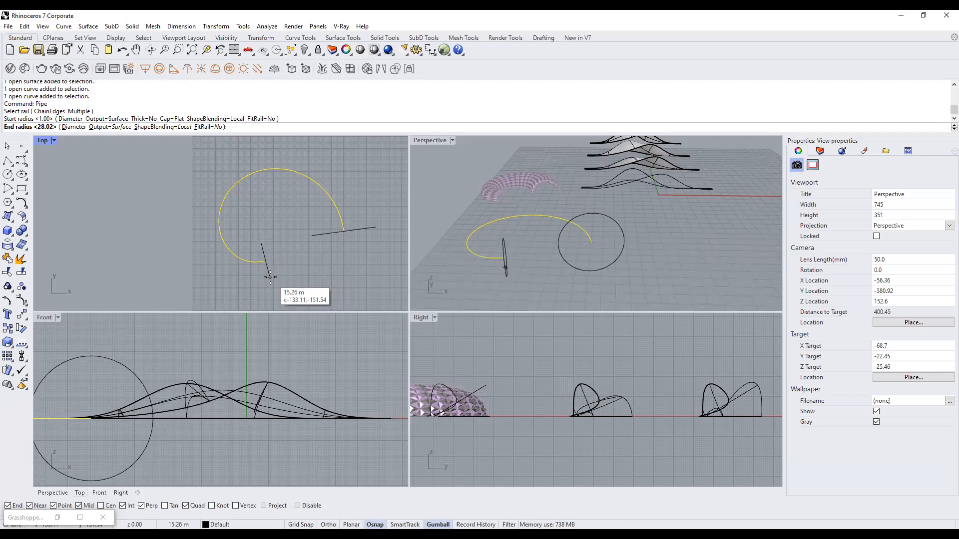
type("15")
key("Return")
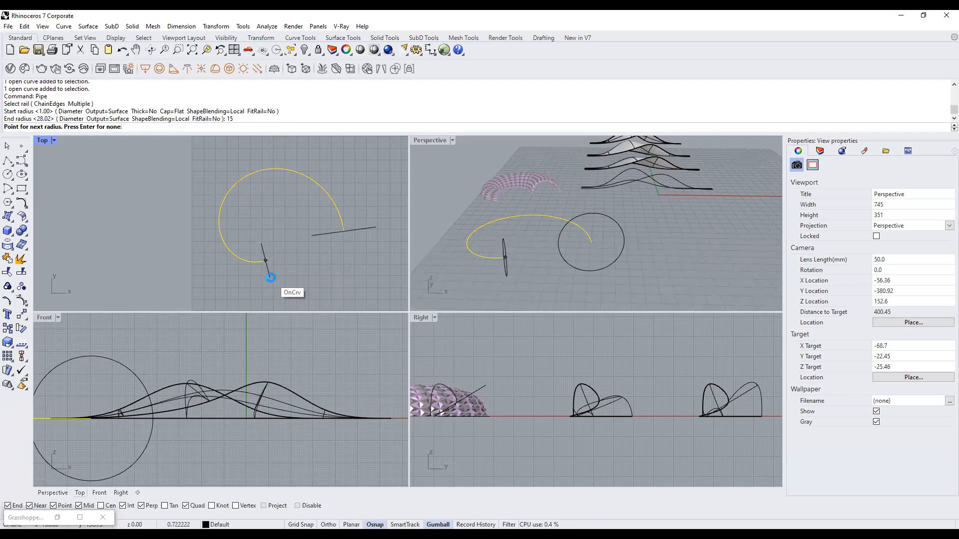
right_click(270, 277)
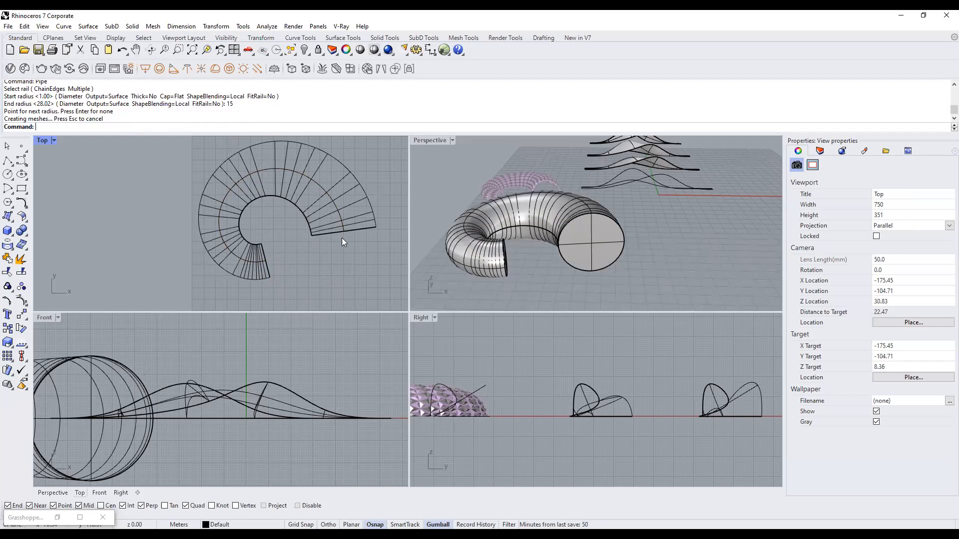
Undo the tapered pipe, inspect the bare curves in Perspective, and reselect the spiral arc.
key("ctrl+z")
left_click(330, 202)
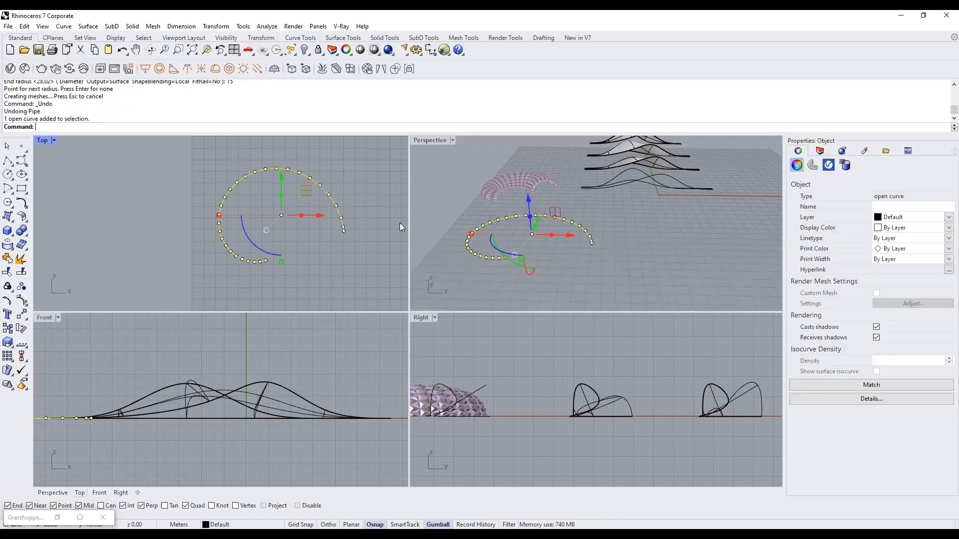
left_click(666, 207)
right_click_drag(666, 207, 737, 194)
left_click(609, 165)
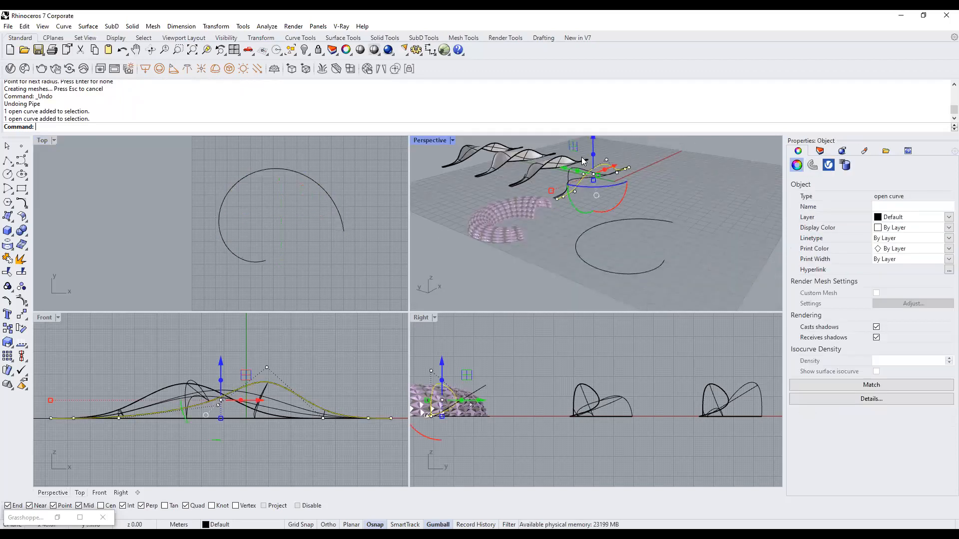
scroll(597, 173, "up", 3)
left_click(689, 197)
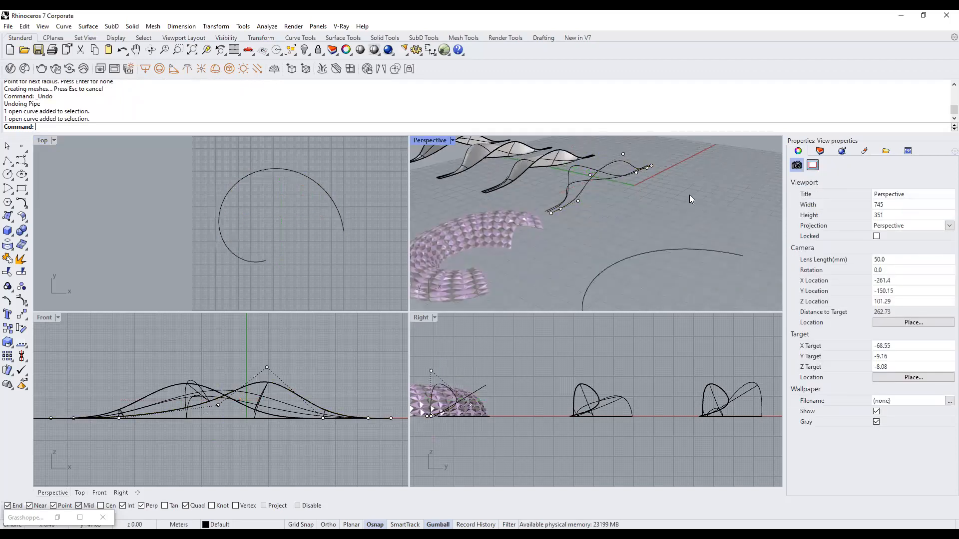
scroll(690, 196, "down", 6)
right_click_drag(690, 198, 565, 244)
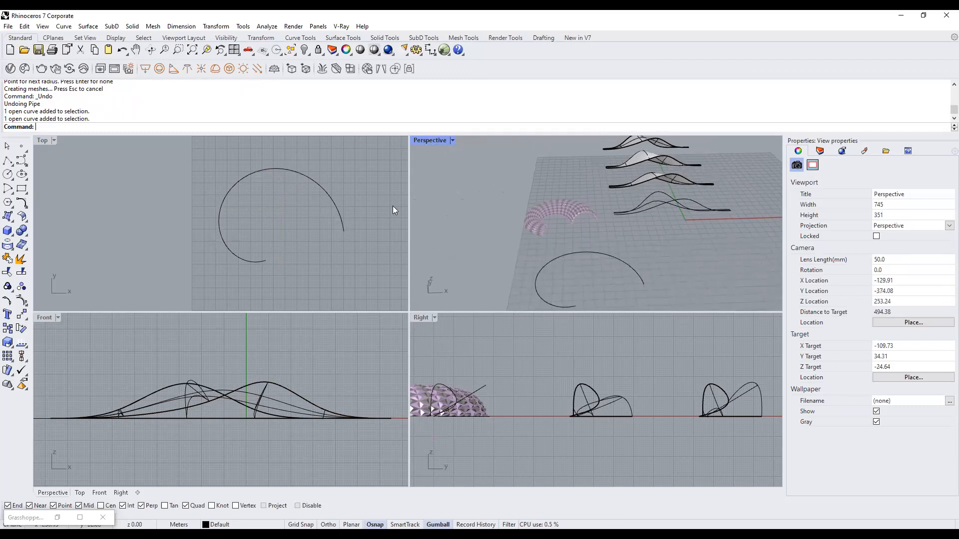
left_click(331, 201)
Pipe the selected spiral with radius 25 at its start tapering to 15 at its end.
type("Pipe")
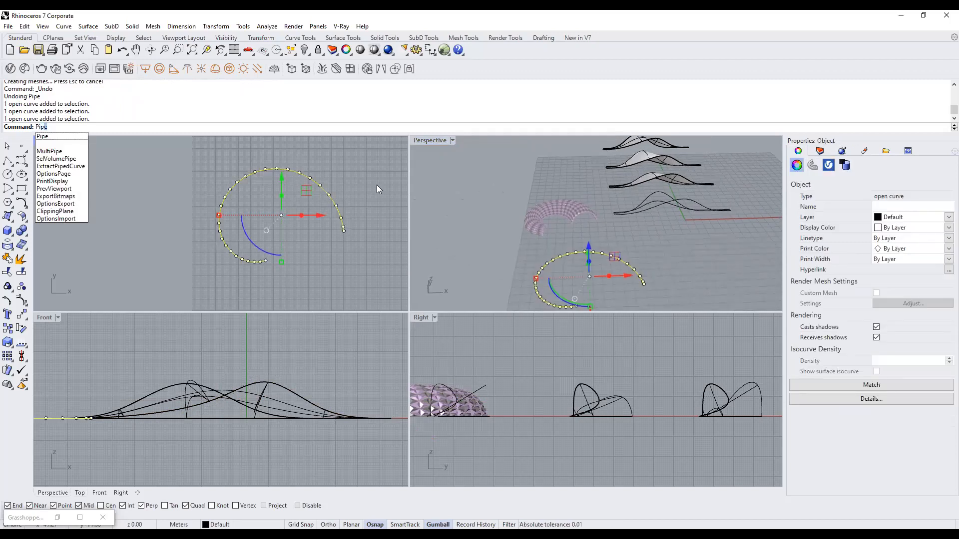
key("Return")
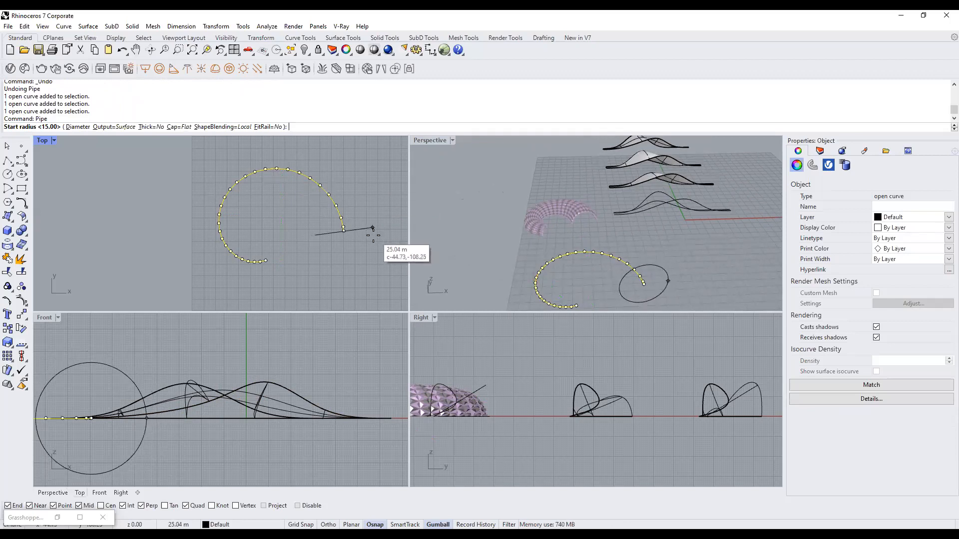
type("25")
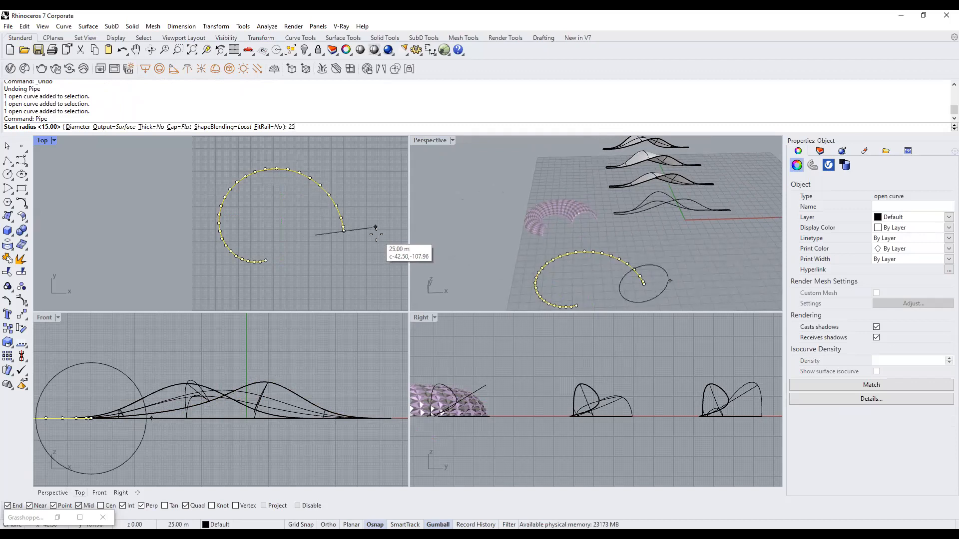
key("Return")
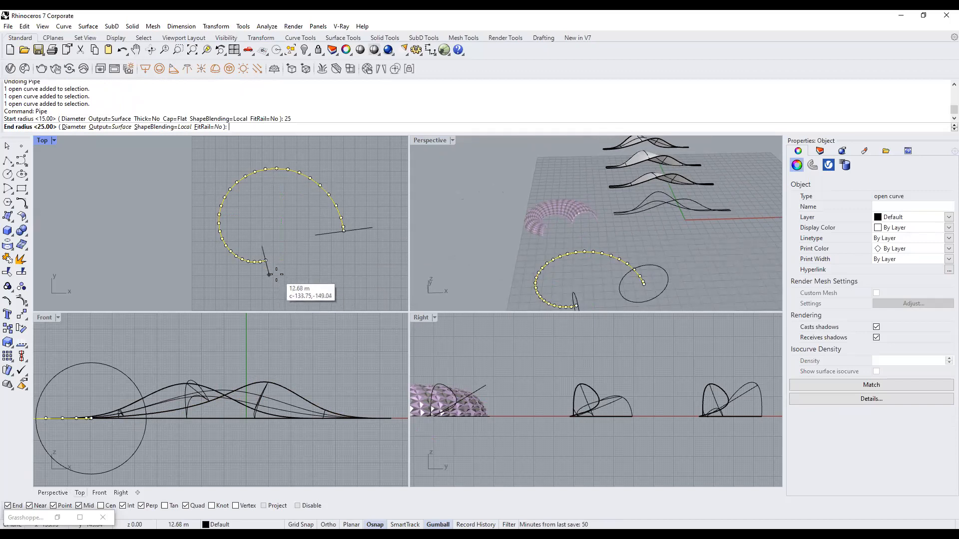
type("15")
key("Return")
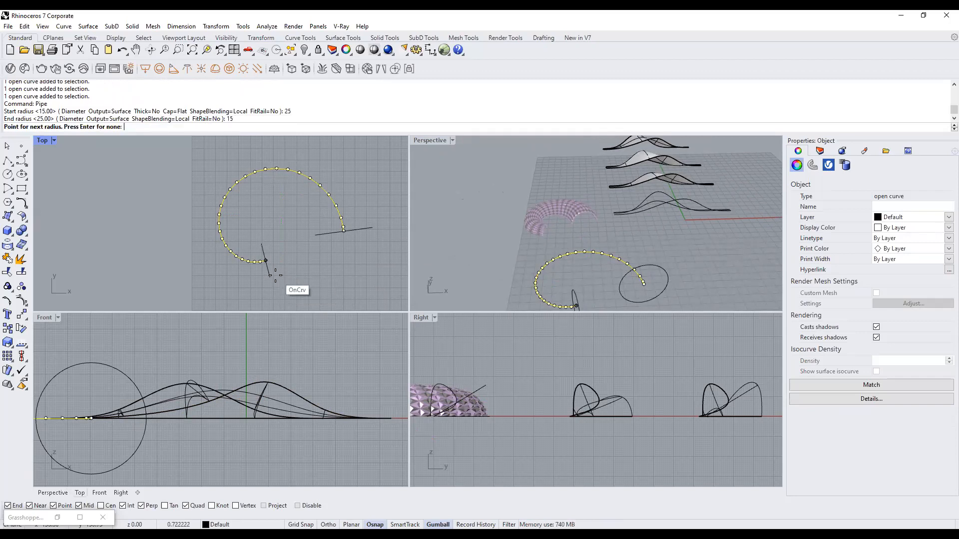
scroll(589, 253, "down", 5)
right_click_drag(676, 284, 584, 236)
scroll(580, 239, "up", 6)
key("Return")
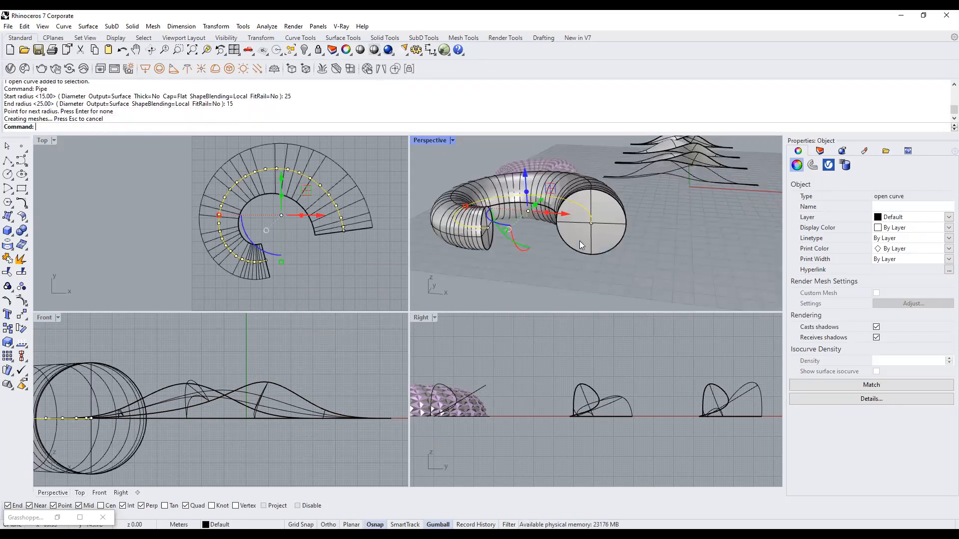
Maximize the Perspective viewport and orbit toward the pink paneled surface.
left_click(674, 254)
scroll(555, 244, "down", 4)
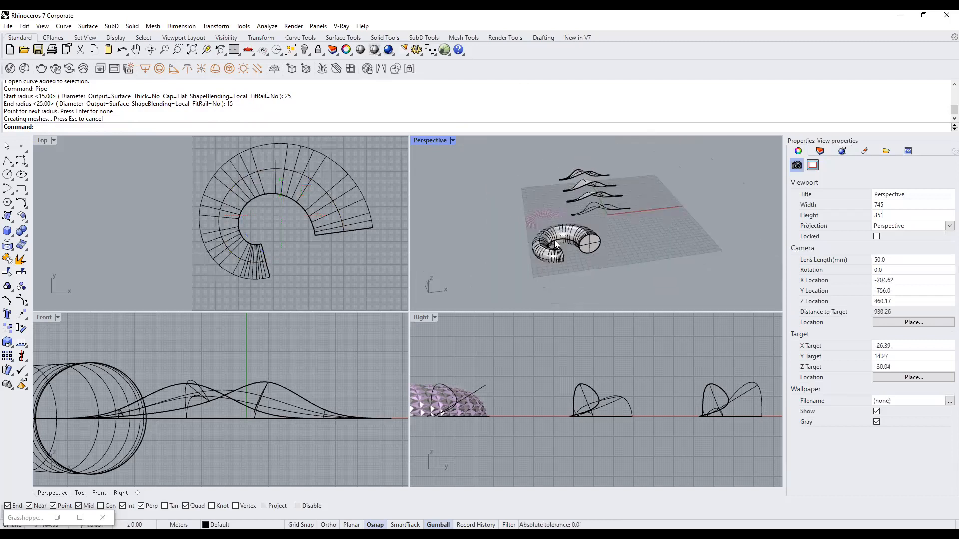
scroll(555, 245, "up", 5)
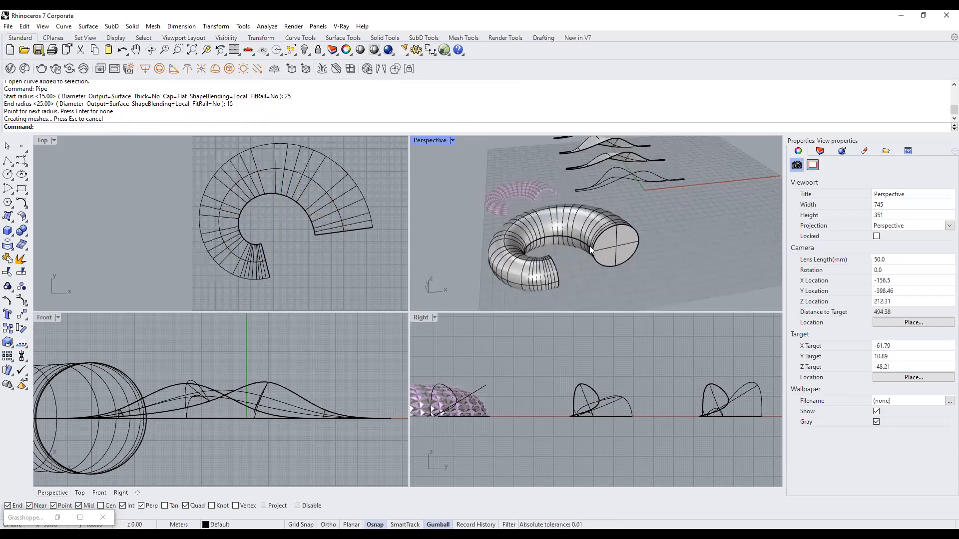
double_click(427, 140)
right_click_drag(462, 231, 547, 213)
scroll(363, 268, "up", 4)
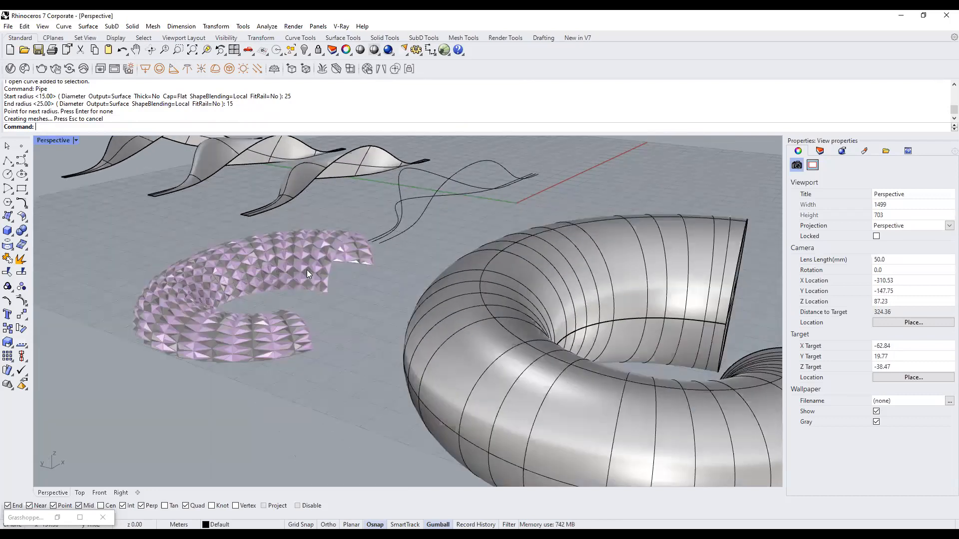
scroll(307, 270, "down", 5)
Inspect the closed pipe tube from several angles, leaving it selected.
left_click(390, 268)
left_click(522, 325)
right_click_drag(521, 325, 247, 263)
scroll(322, 205, "up", 5)
scroll(323, 204, "down", 5)
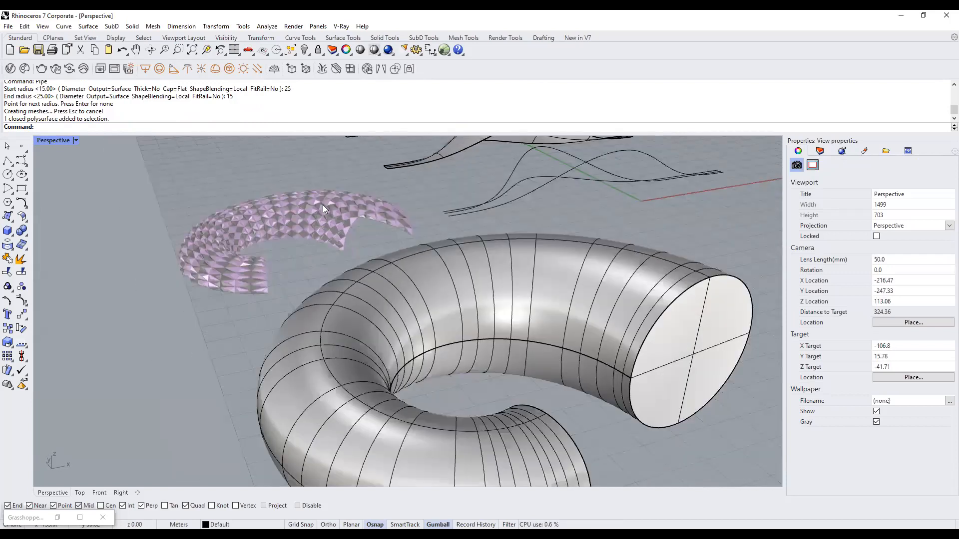
left_click(459, 267)
left_click(547, 290)
right_click_drag(534, 285, 513, 276)
left_click(437, 248)
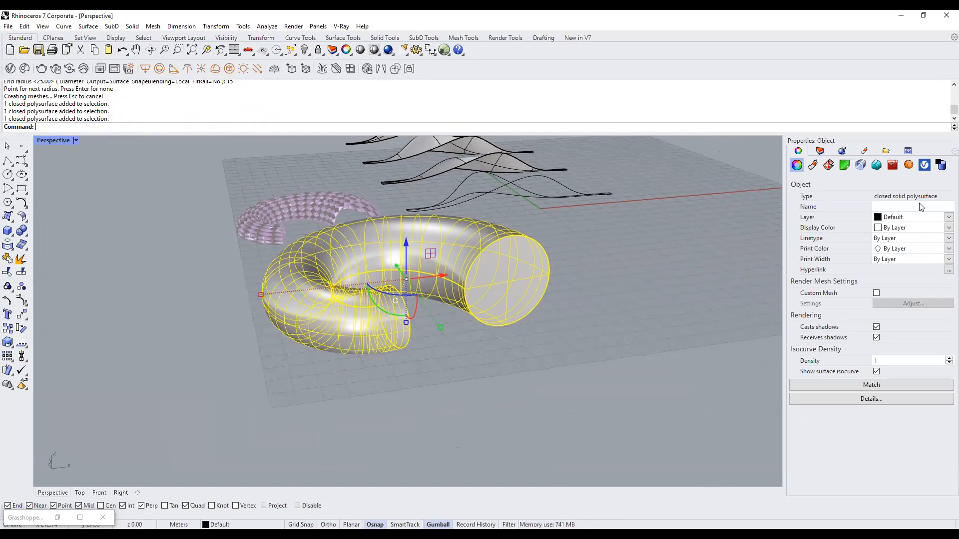
left_click(649, 366)
right_click_drag(522, 312, 314, 255)
left_click(501, 288)
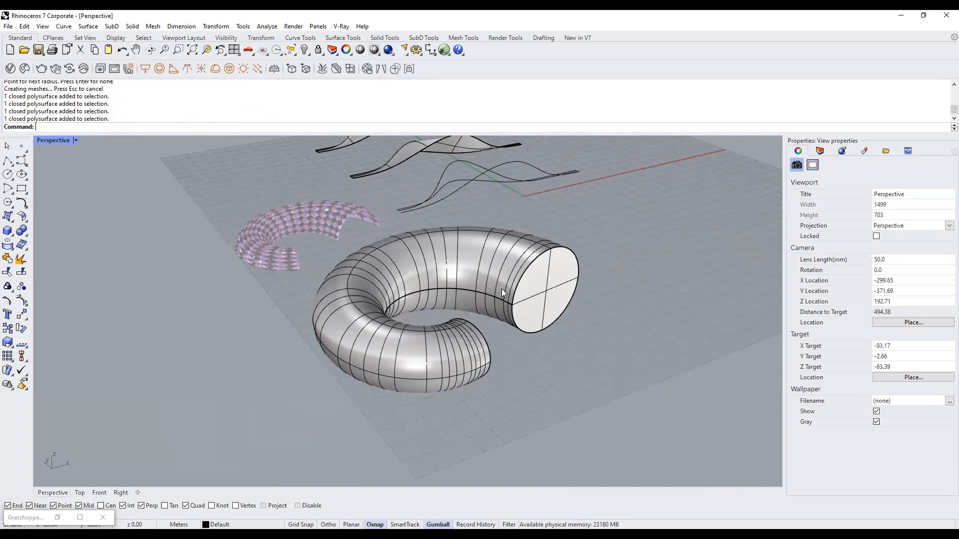
type("Explode")
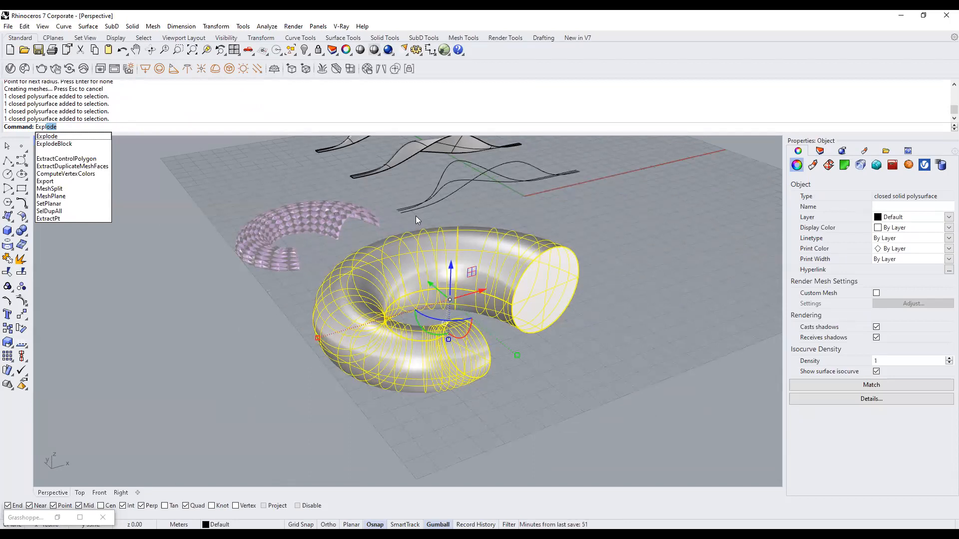
Explode the pipe into its separate surfaces.
left_click(511, 271)
type("xp")
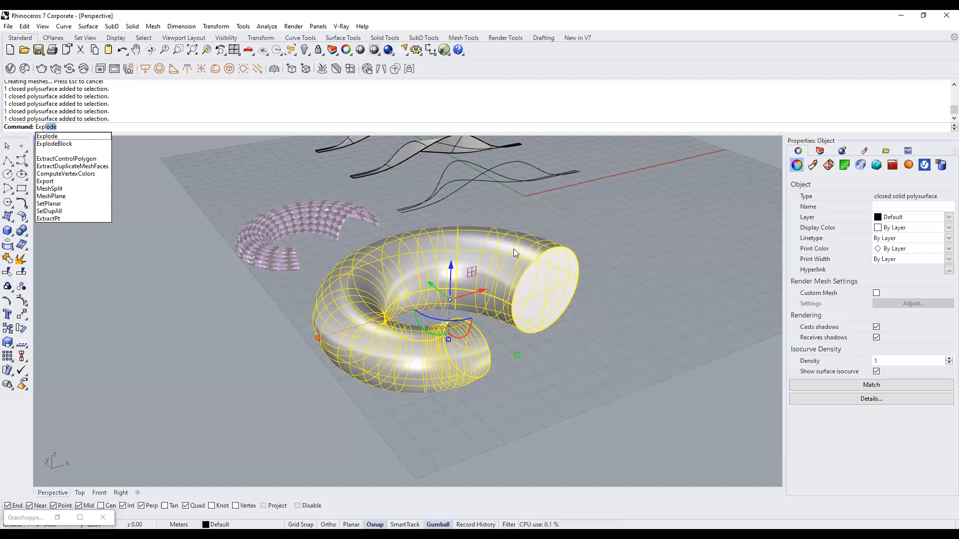
key("Return")
right_click_drag(615, 348, 503, 313)
scroll(503, 314, "up", 2)
Delete the left and right end caps, leaving only the open tube body.
left_click(535, 278)
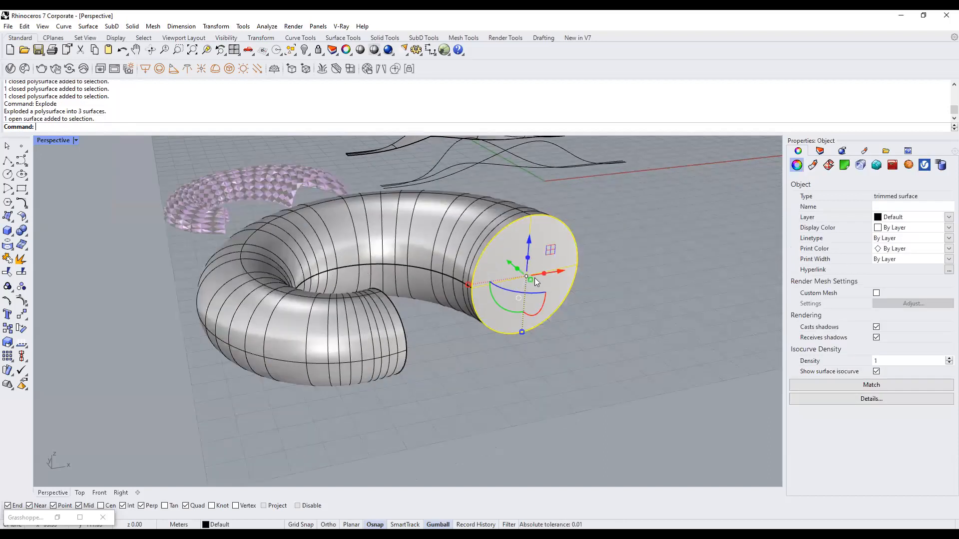
left_click(371, 210)
right_click_drag(454, 343, 279, 337)
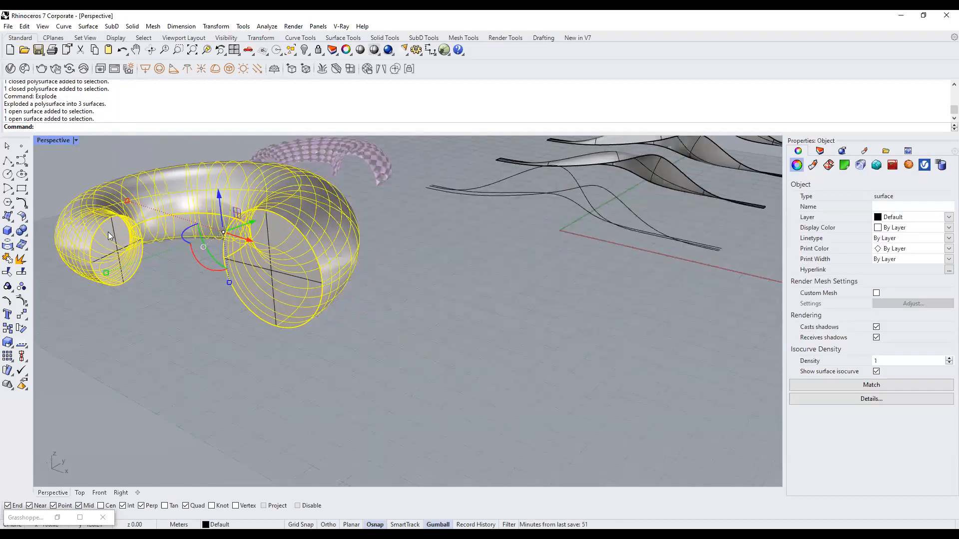
left_click(111, 236)
right_click_drag(212, 308, 249, 311)
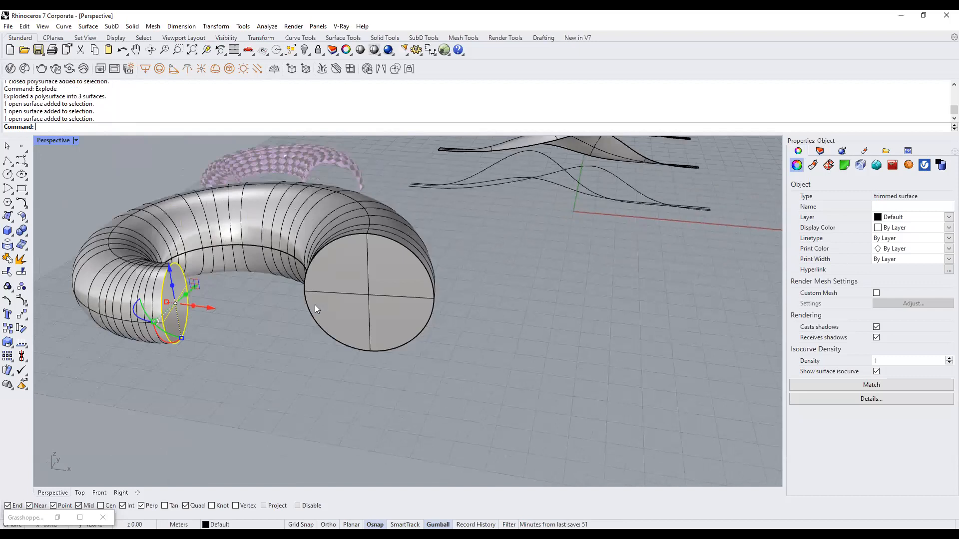
key("Delete")
left_click(385, 291)
key("Delete")
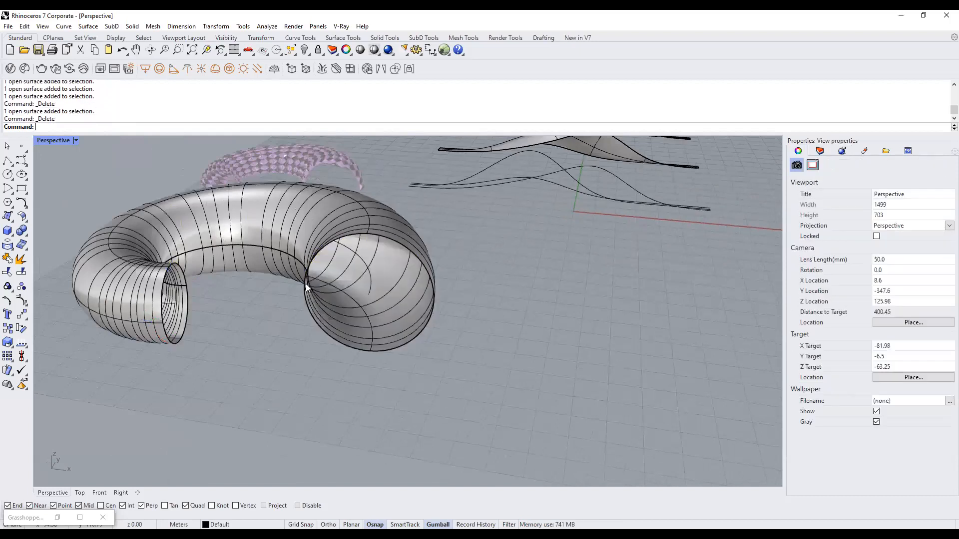
left_click(382, 252)
scroll(382, 253, "down", 4)
left_click(497, 307)
left_click(435, 279)
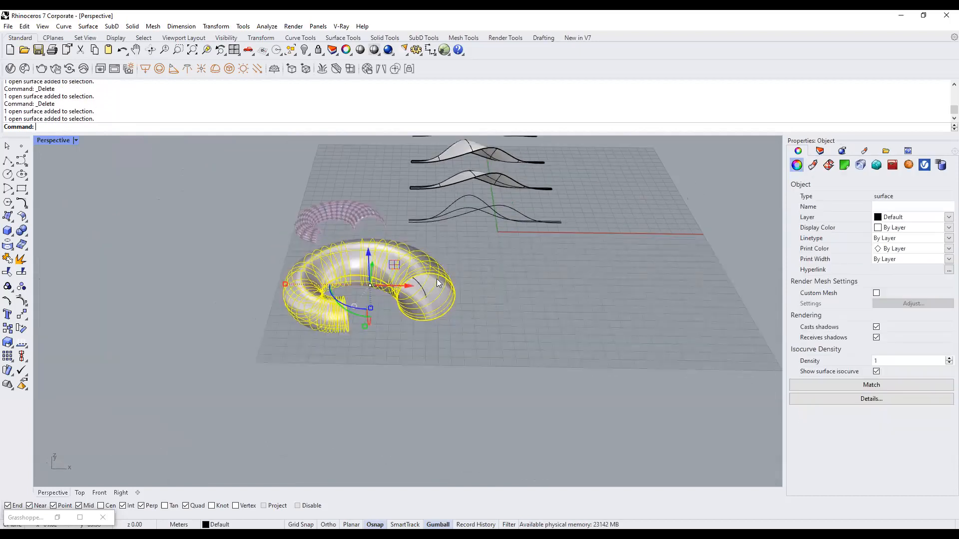
left_click(425, 292)
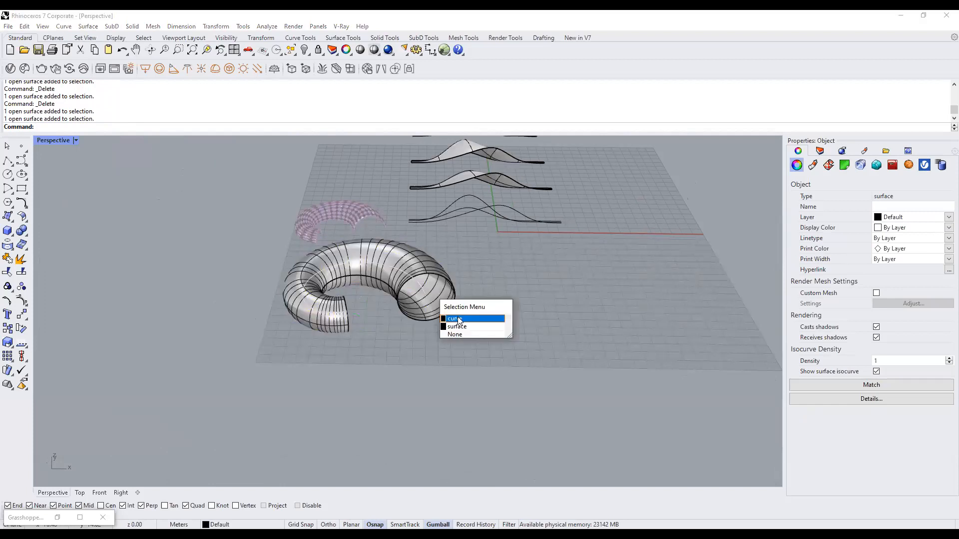
Slide the pipe's path curve left along X, clear of the open tube.
left_click(457, 317)
scroll(455, 316, "down", 3)
left_click_drag(436, 300, 300, 311)
left_click(422, 316)
left_click(496, 315)
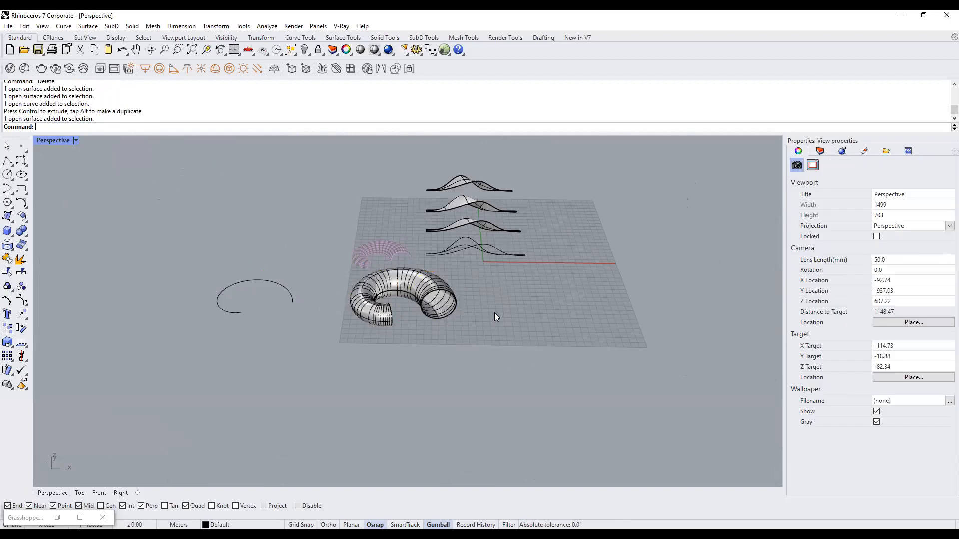
scroll(460, 311, "up", 5)
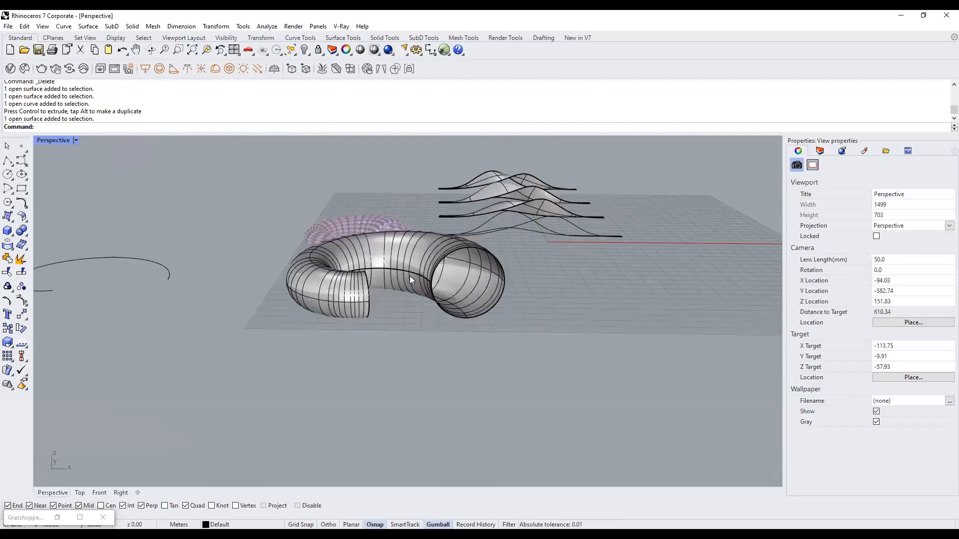
left_click(461, 318)
left_click(424, 313)
Orbit around the open-ended tube to inspect it from several viewpoints.
right_click_drag(424, 313, 461, 313)
scroll(461, 314, "up", 4)
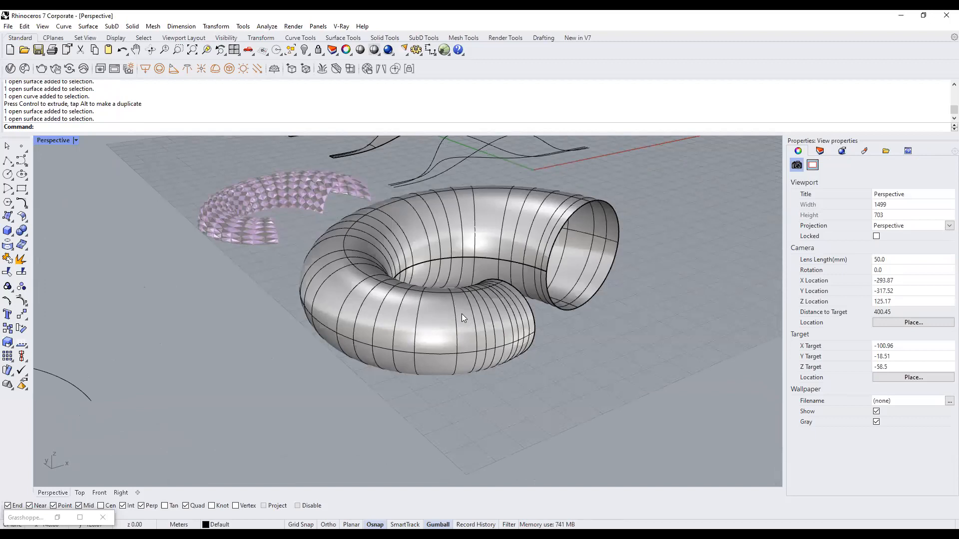
scroll(461, 314, "down", 6)
right_click_drag(461, 314, 438, 315)
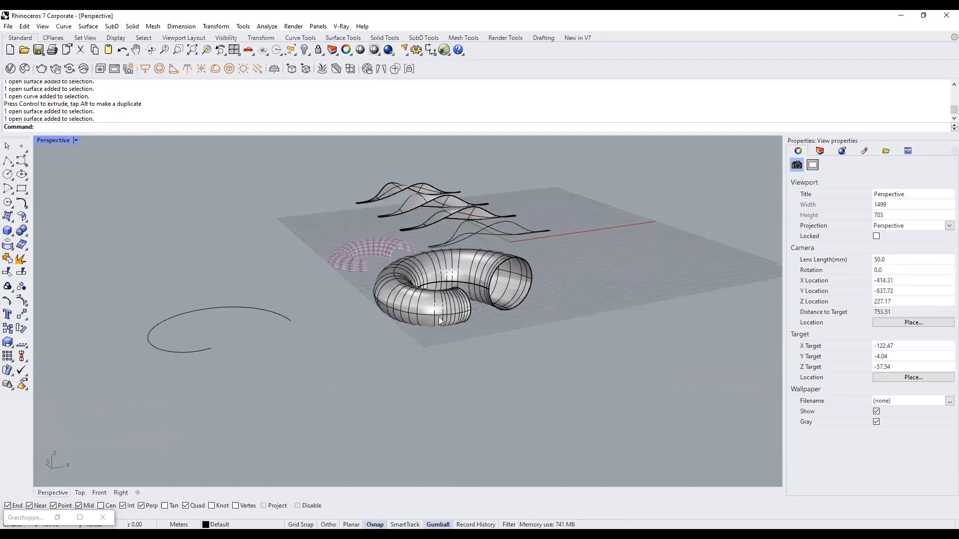
scroll(354, 266, "up", 4)
scroll(447, 252, "up", 2)
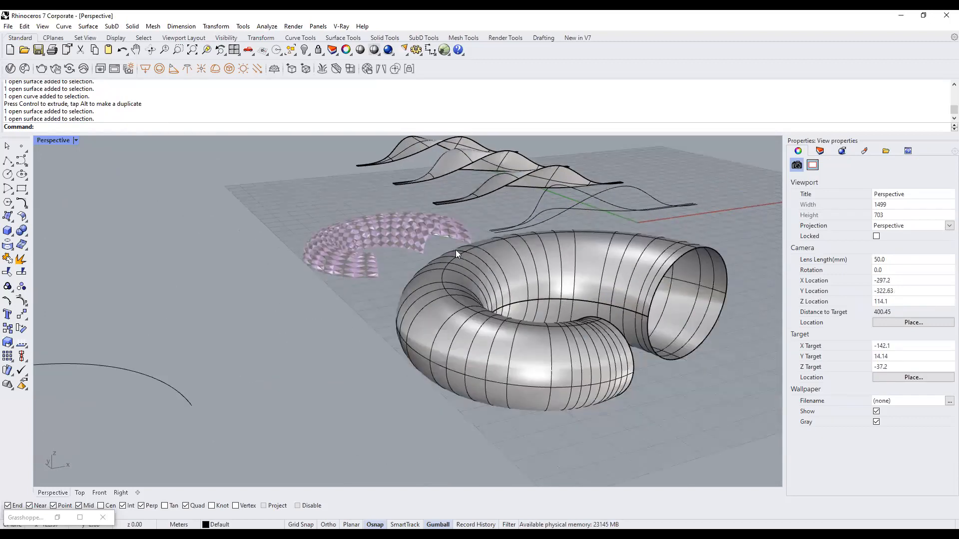
right_click_drag(490, 304, 495, 319)
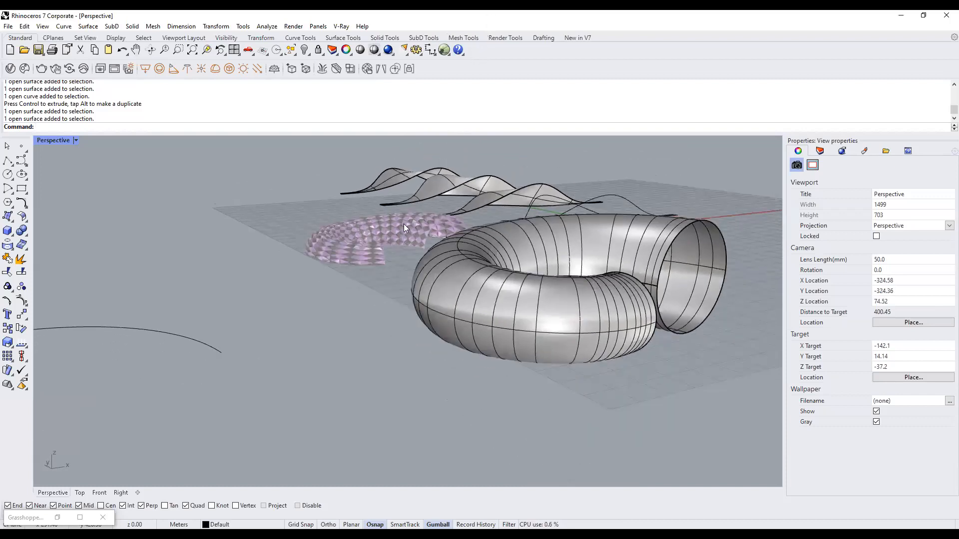
key("ctrl+shift+3")
left_click_drag(448, 151, 328, 182)
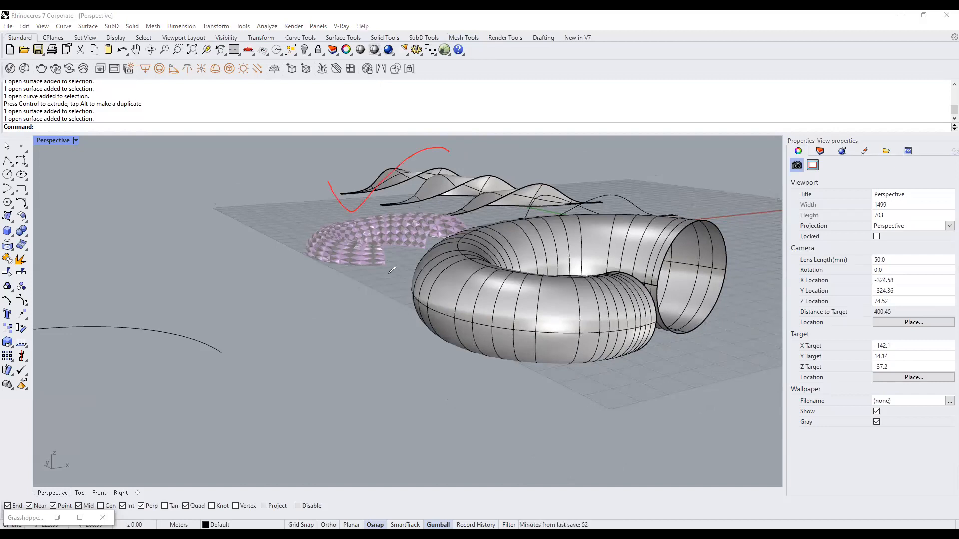
left_click_drag(303, 276, 499, 219)
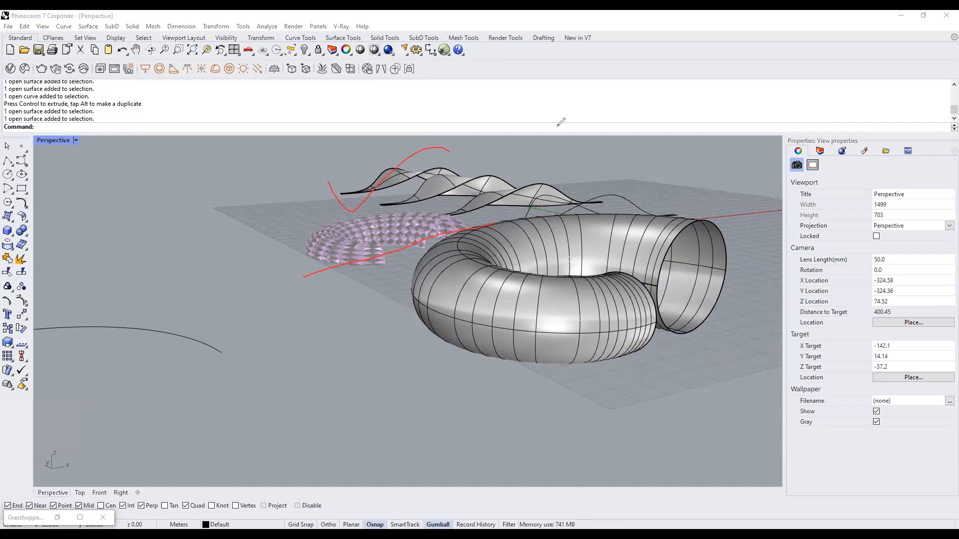
left_click_drag(666, 240, 729, 208)
left_click_drag(711, 285, 741, 272)
left_click_drag(470, 355, 461, 357)
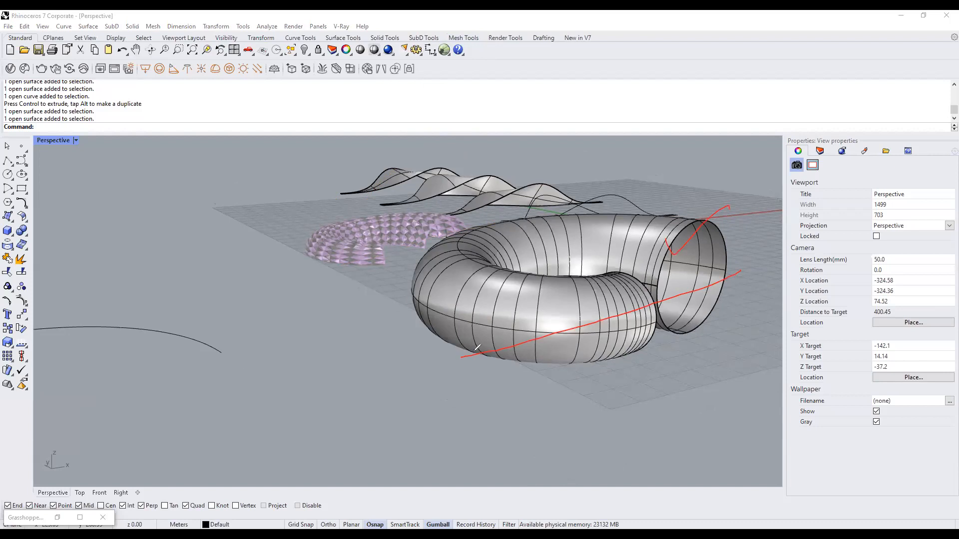
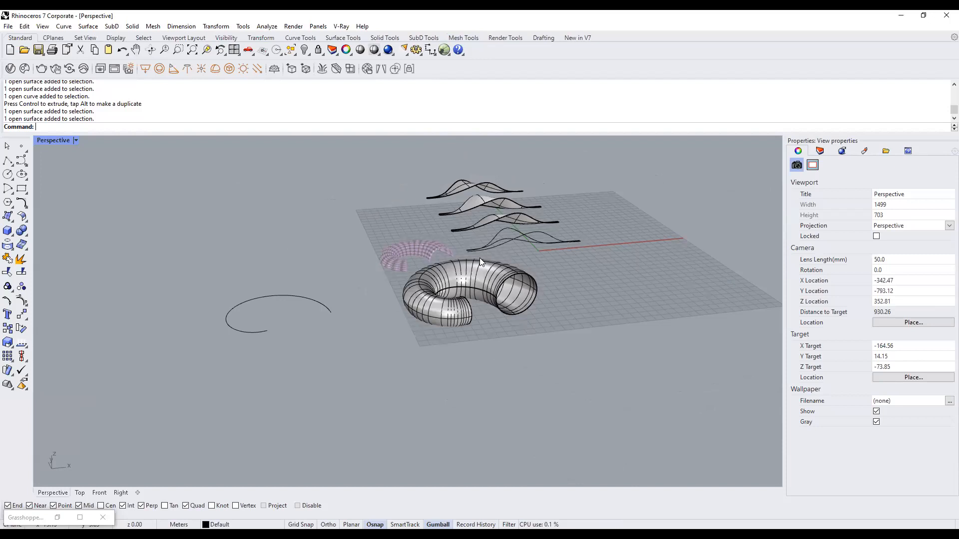
Restore the four-viewport layout and draw a horizontal Line through the tube in the Top view.
double_click(58, 140)
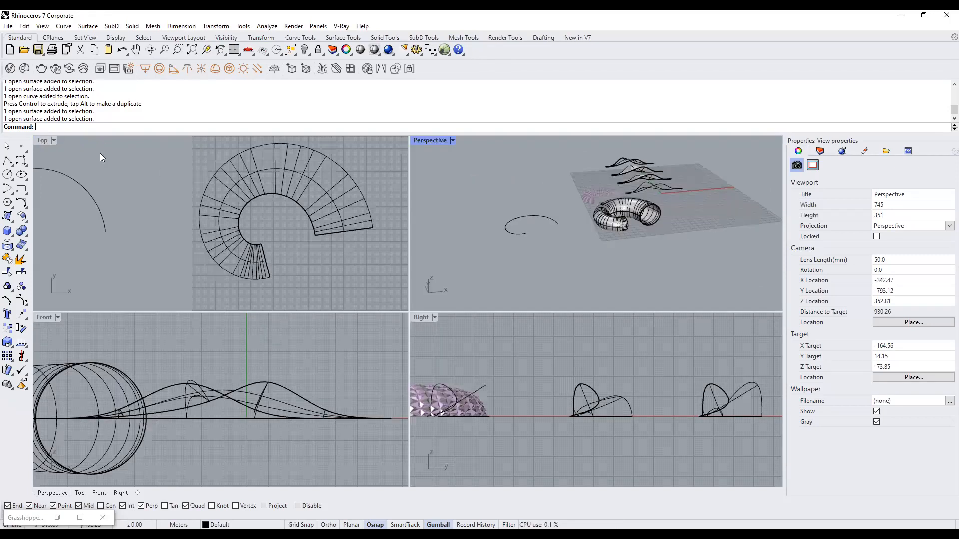
scroll(299, 228, "down", 5)
type("Line")
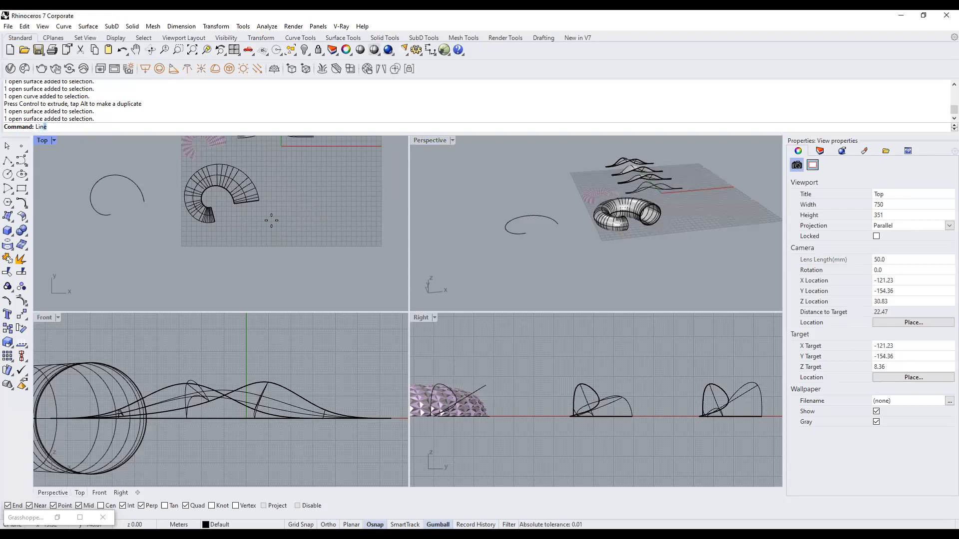
key("Return")
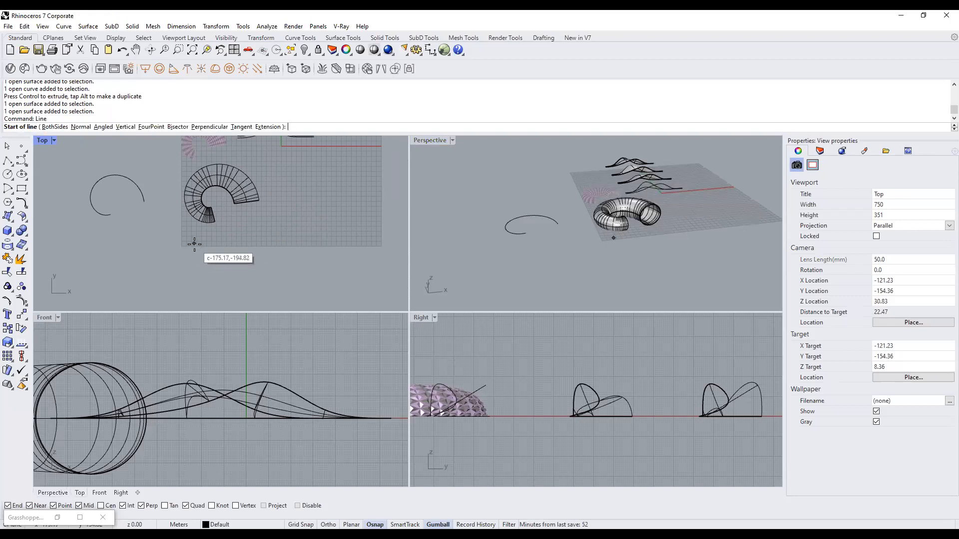
left_click(161, 234)
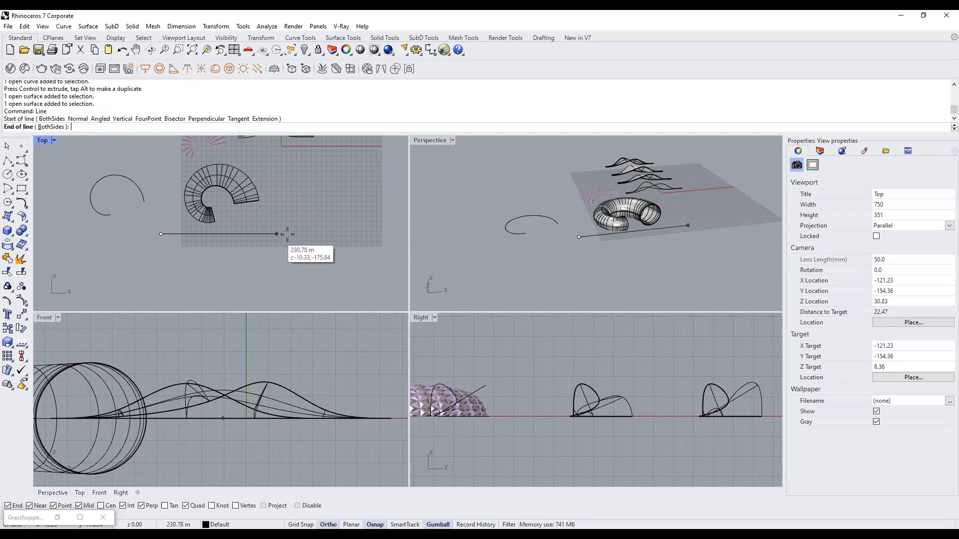
left_click(286, 233)
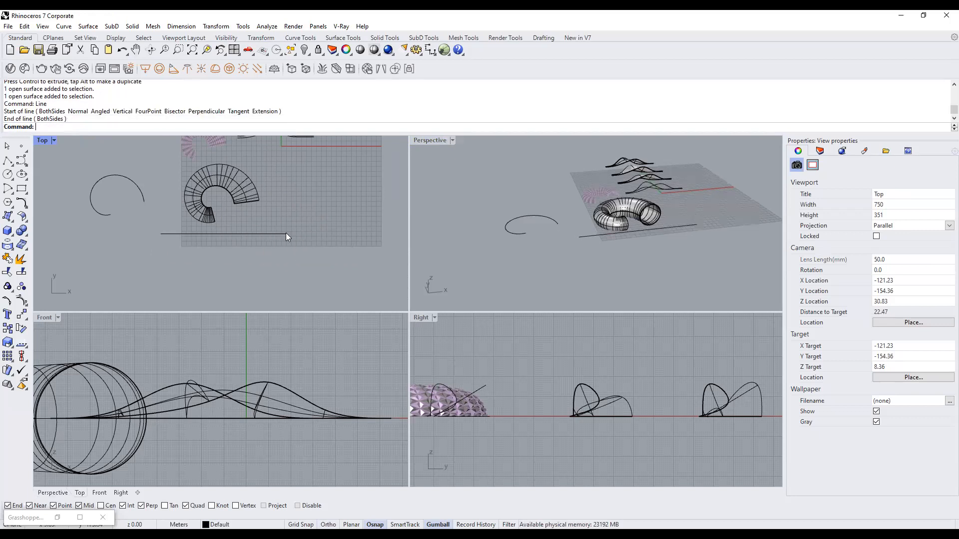
left_click(633, 251)
left_click(667, 224)
Switch the view to Shaded display.
right_click_drag(582, 271, 588, 245)
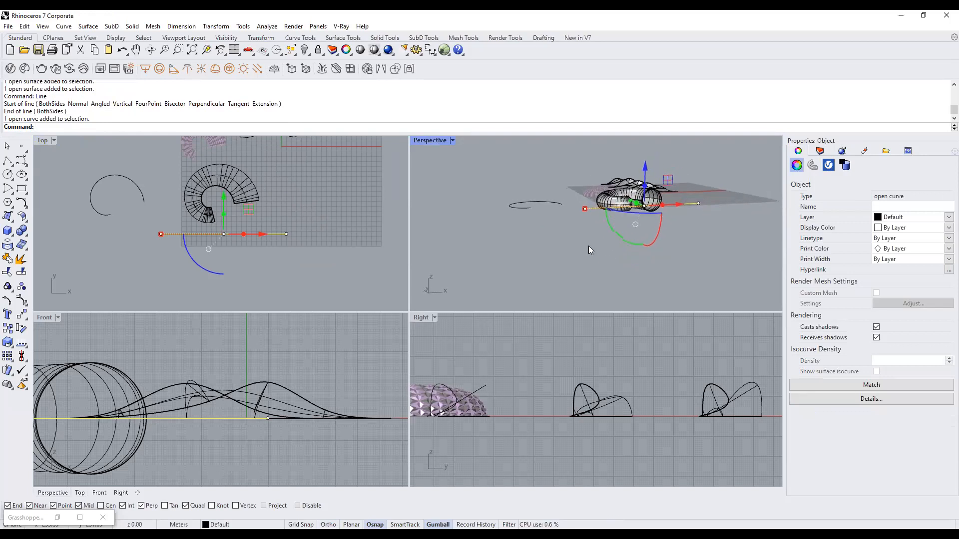
scroll(291, 363, "down", 6)
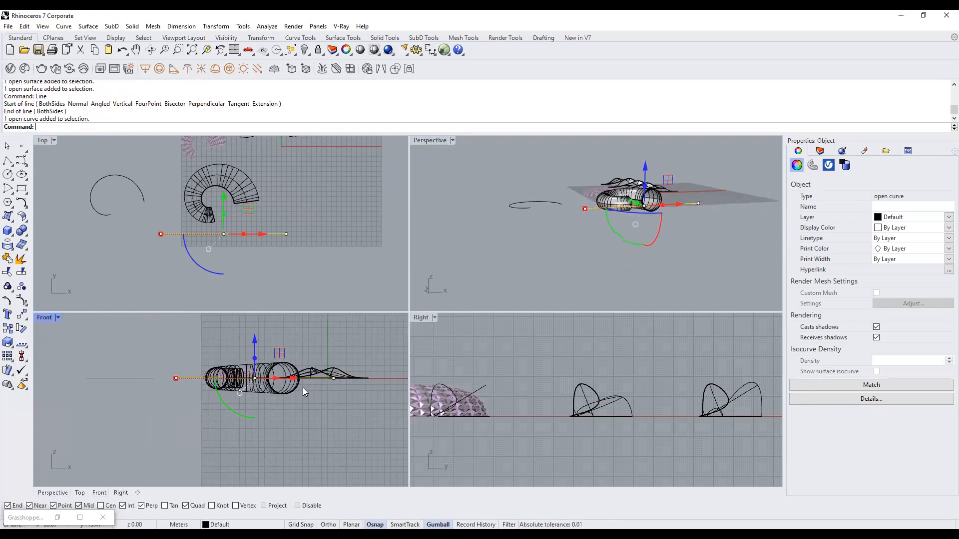
scroll(280, 387, "up", 3)
key("Escape")
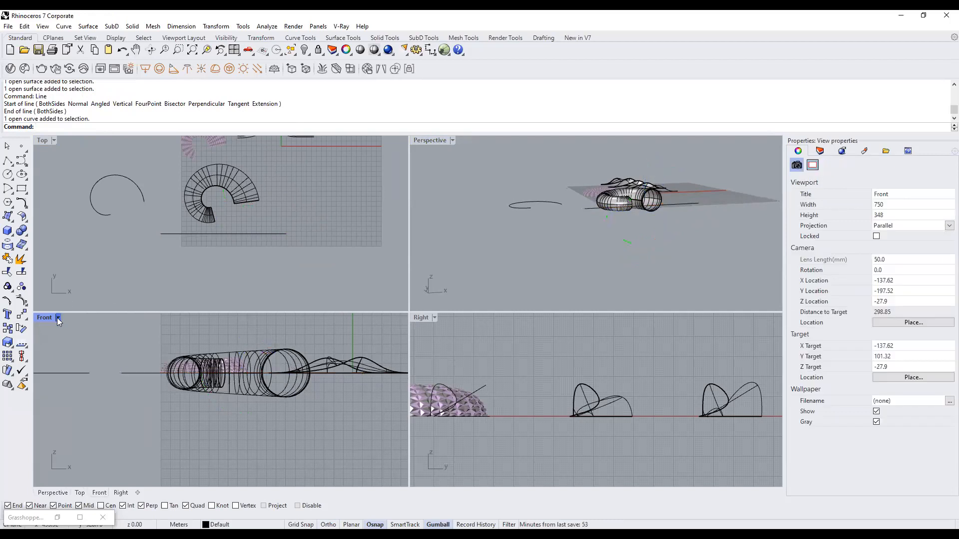
right_click(82, 221)
left_click(89, 187)
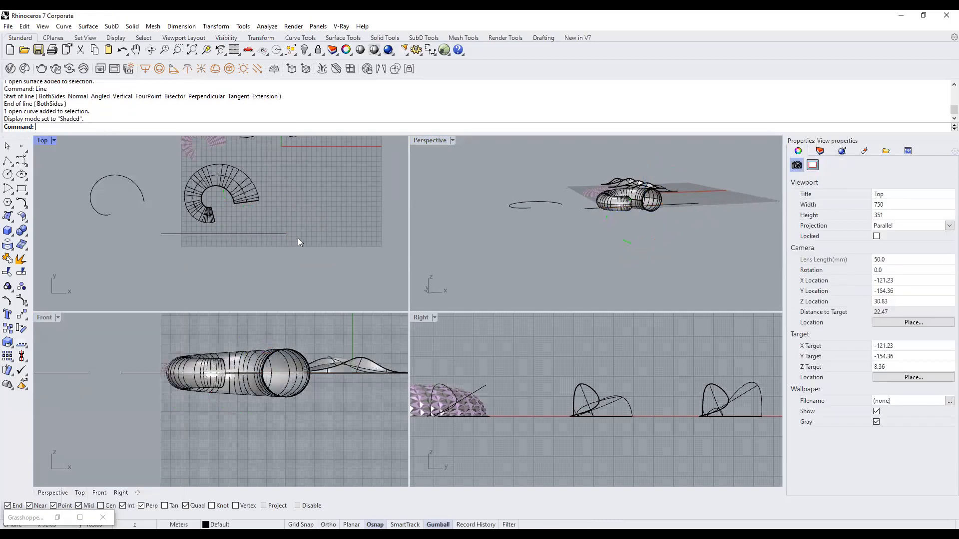
Select the horizontal cutting line while viewing the tube from above in Perspective.
left_click(138, 373)
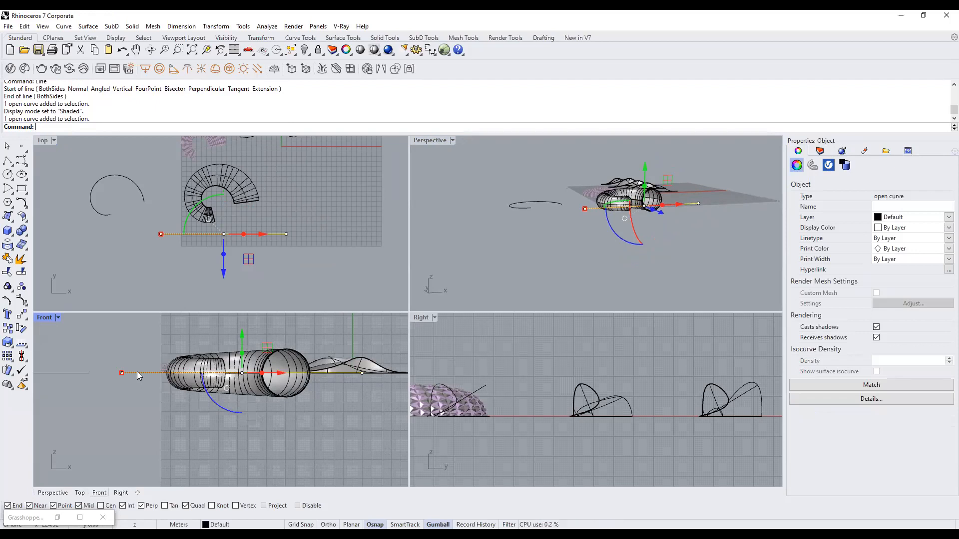
left_click(137, 343)
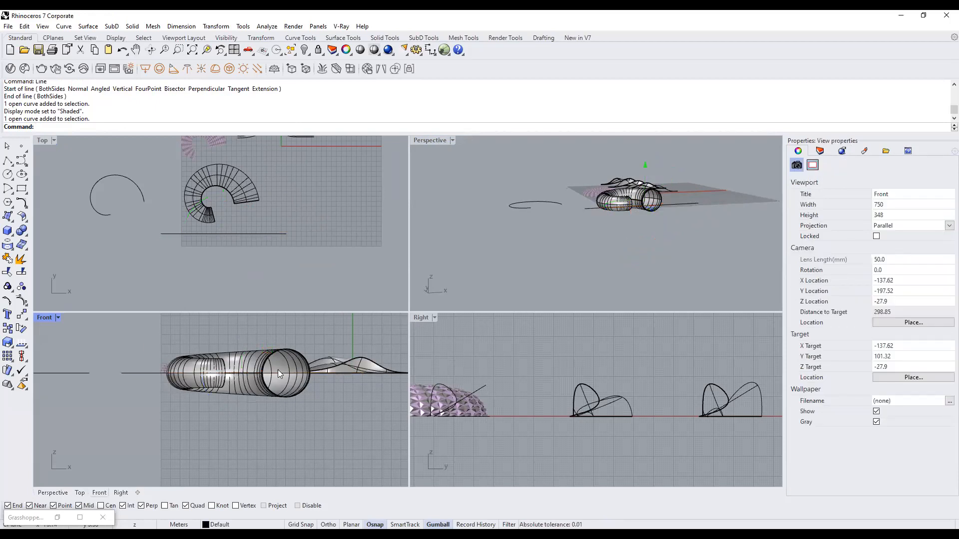
scroll(278, 374, "up", 2)
left_click(125, 371)
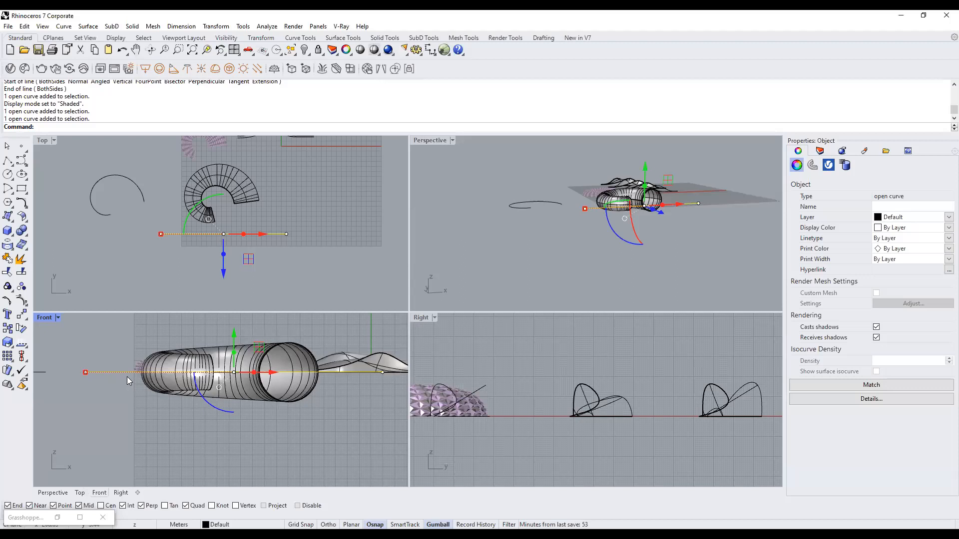
scroll(249, 384, "up", 2)
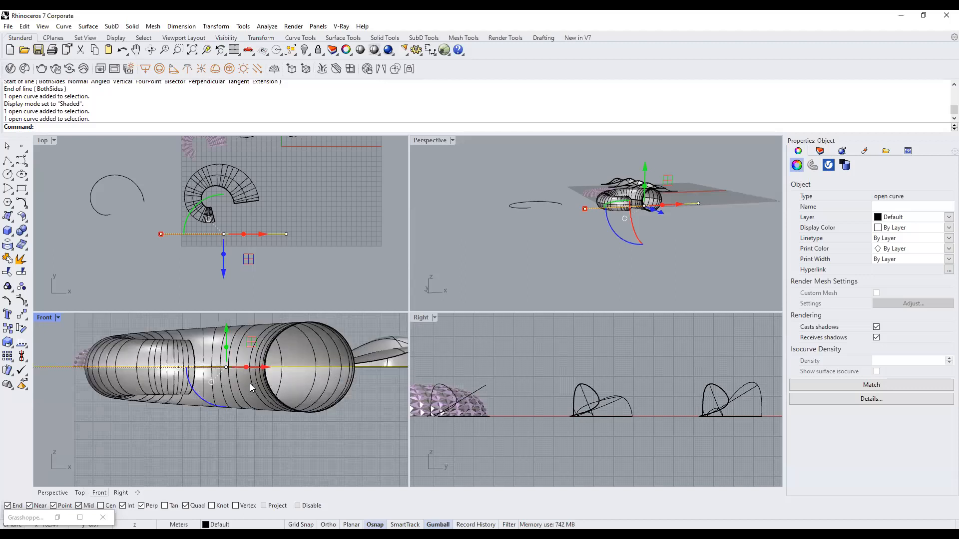
scroll(250, 383, "down", 2)
left_click(287, 244)
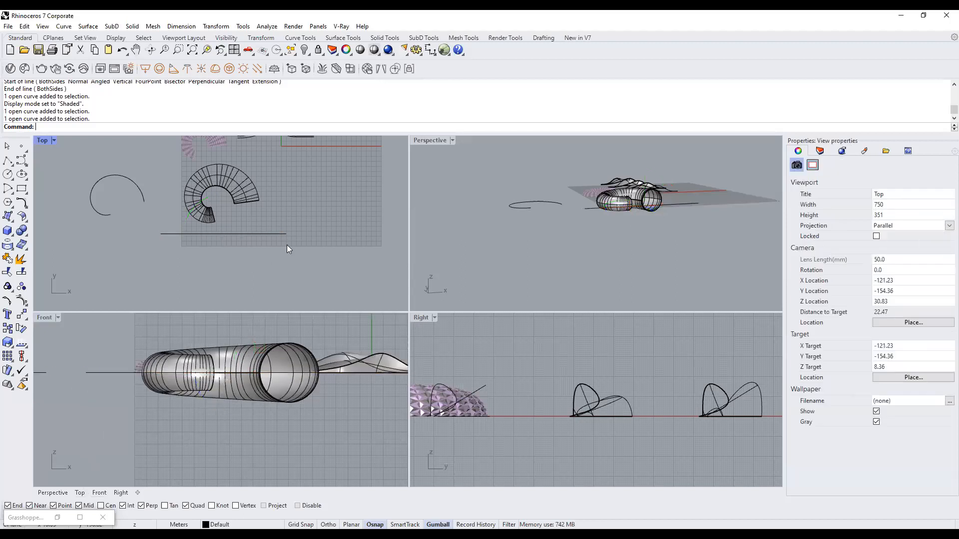
scroll(258, 211, "up", 3)
right_click_drag(627, 204, 659, 215)
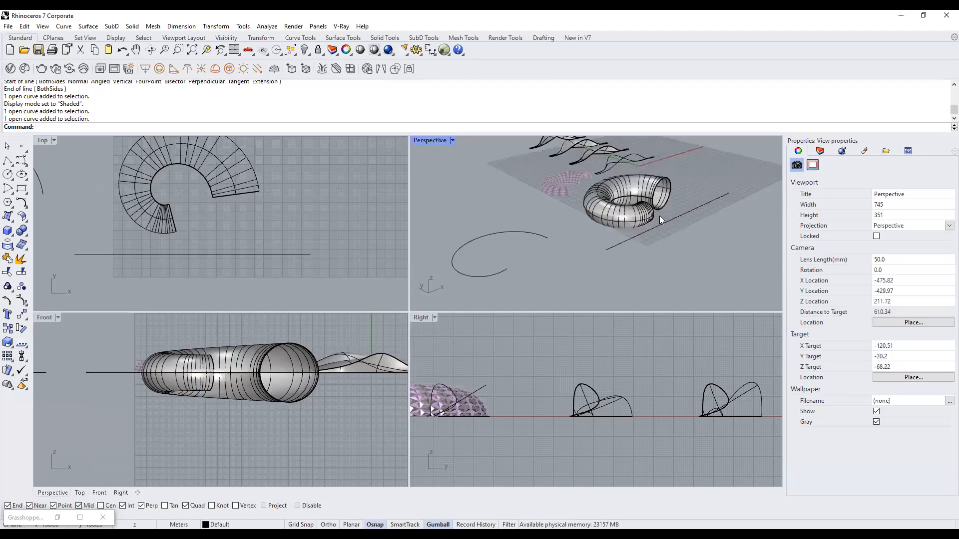
left_click(633, 238)
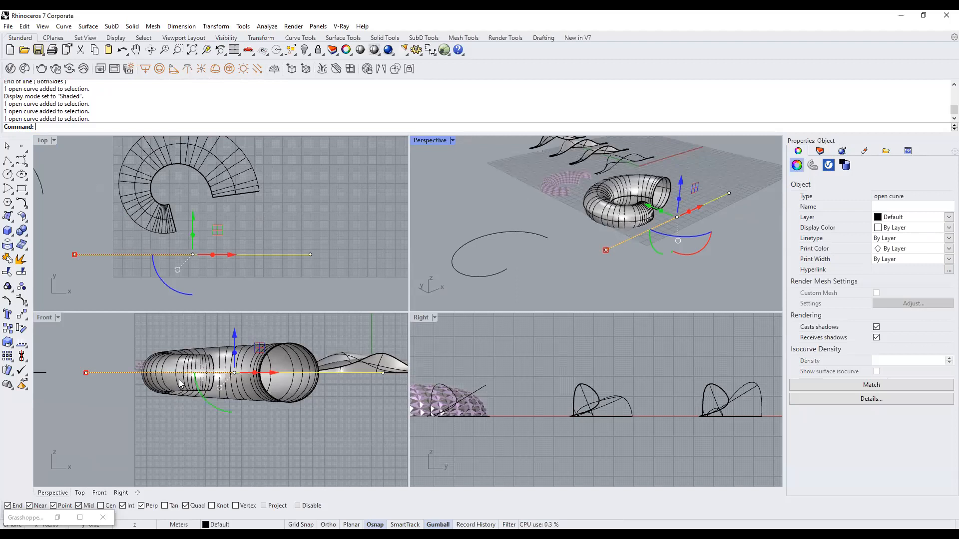
Trim away the tube's lower half using the horizontal line as the cutter.
scroll(202, 374, "down", 4)
mouse_move(284, 385)
right_mouse_down()
mouse_move(282, 399)
mouse_move(293, 389)
right_mouse_up()
type("t")
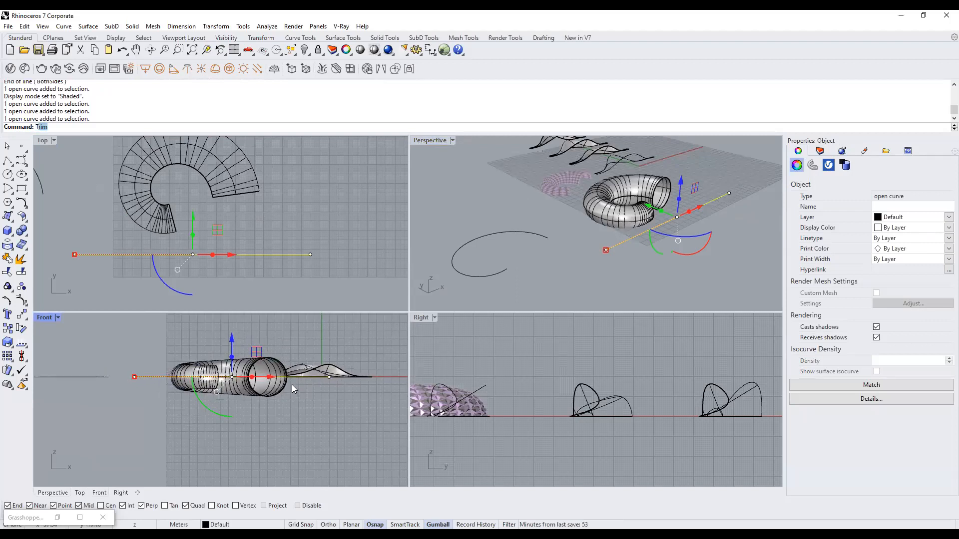
type("rim")
key("Return")
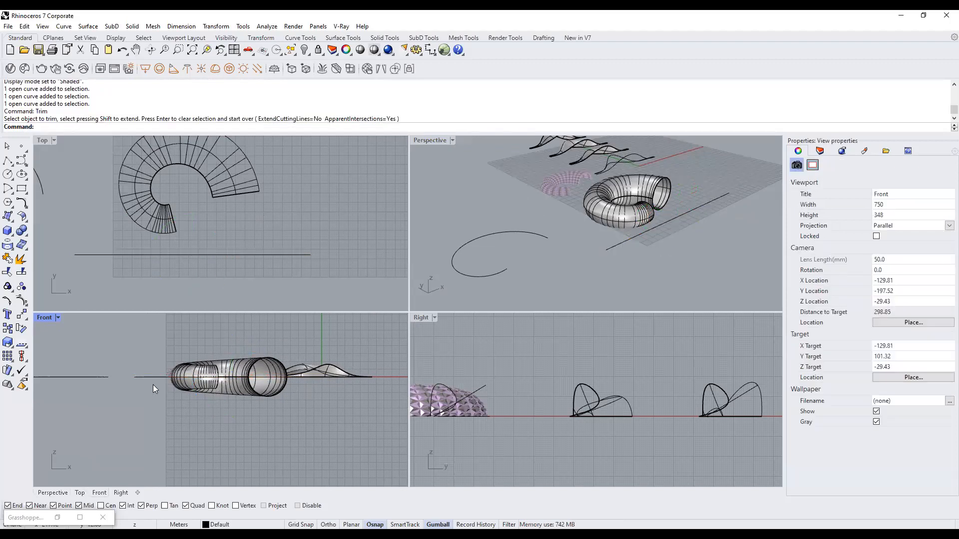
key("Return")
left_click(158, 376)
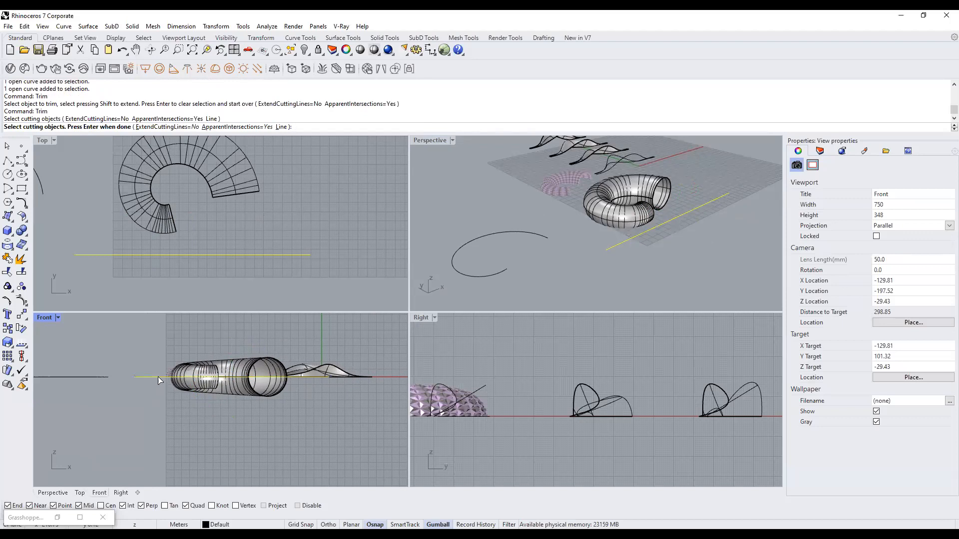
key("Return")
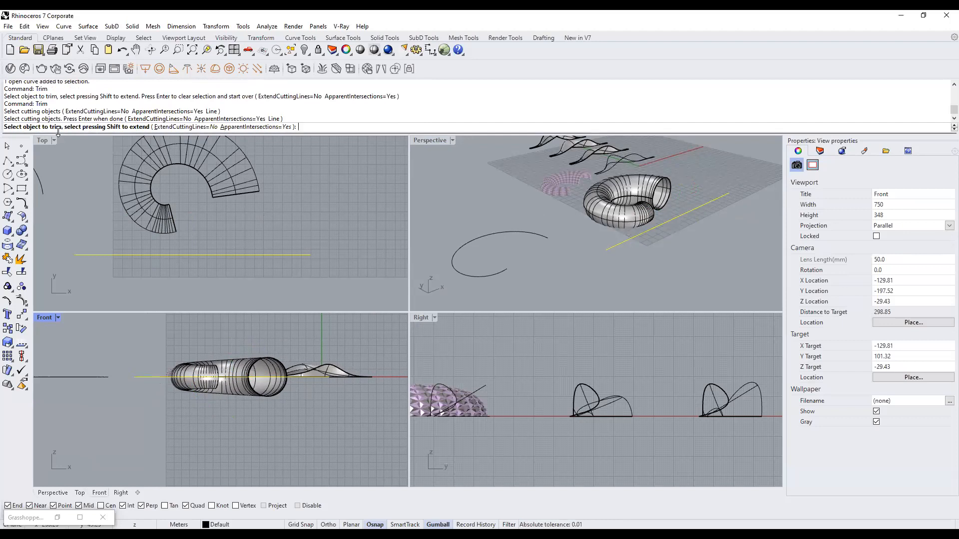
scroll(275, 395, "up", 4)
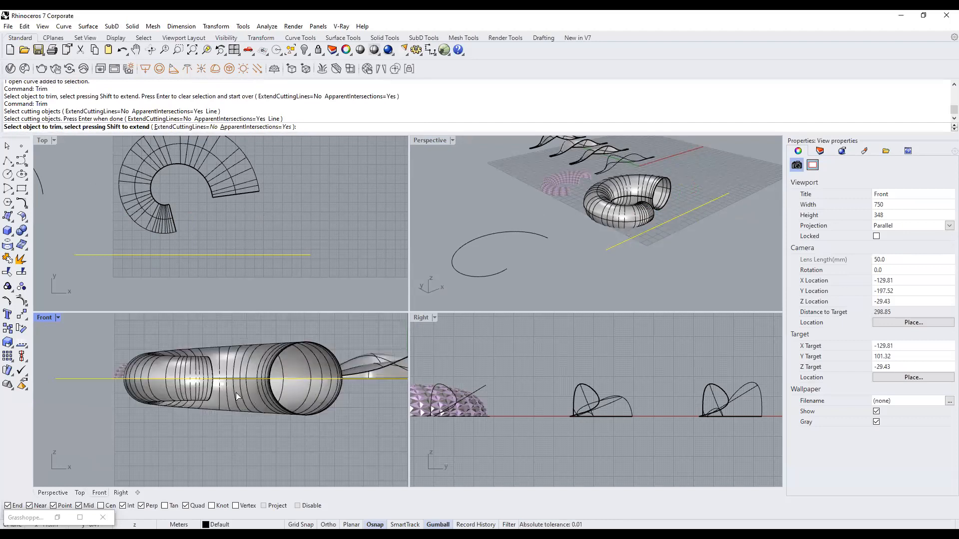
left_click(273, 395)
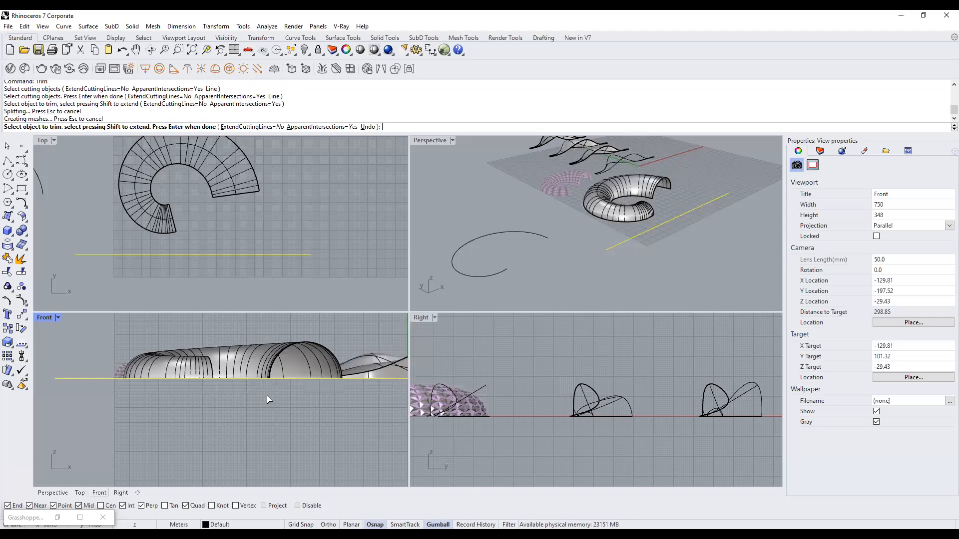
right_click_drag(612, 199, 568, 198)
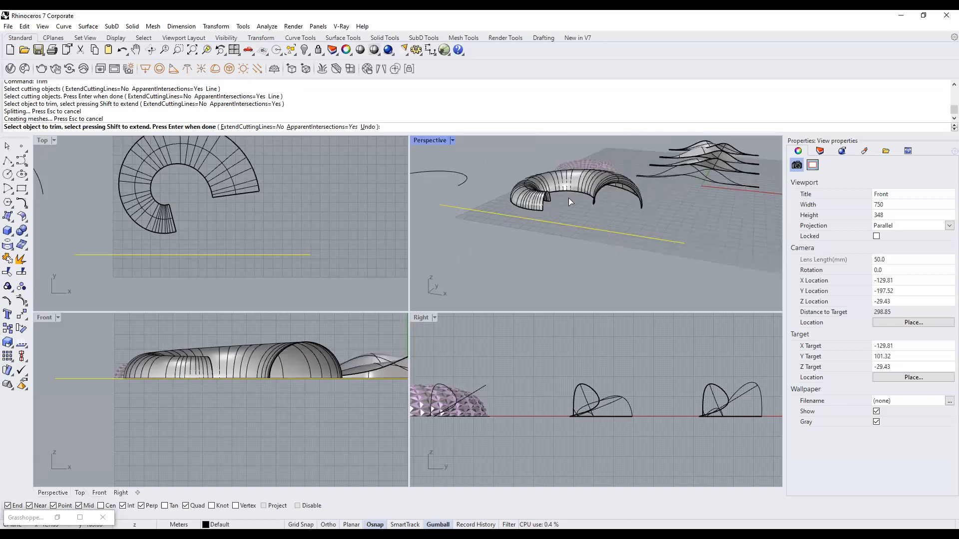
key("Return")
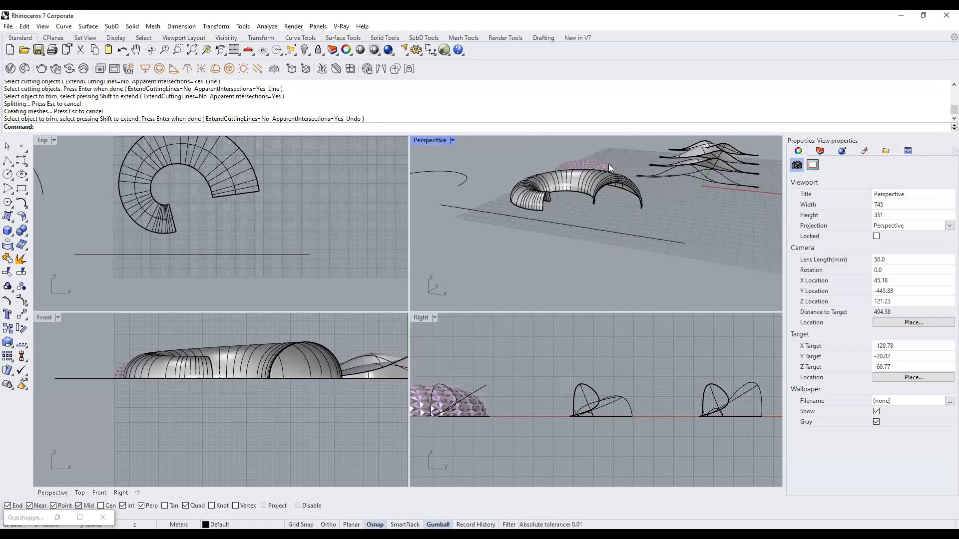
Undo that trim so the full spiral tube returns.
left_click(583, 224)
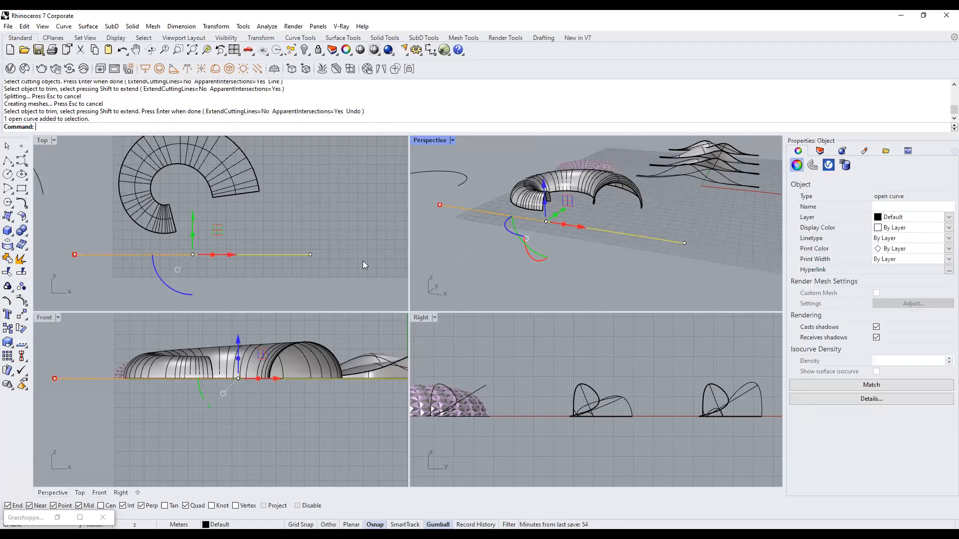
left_click(324, 256)
key("ctrl+z")
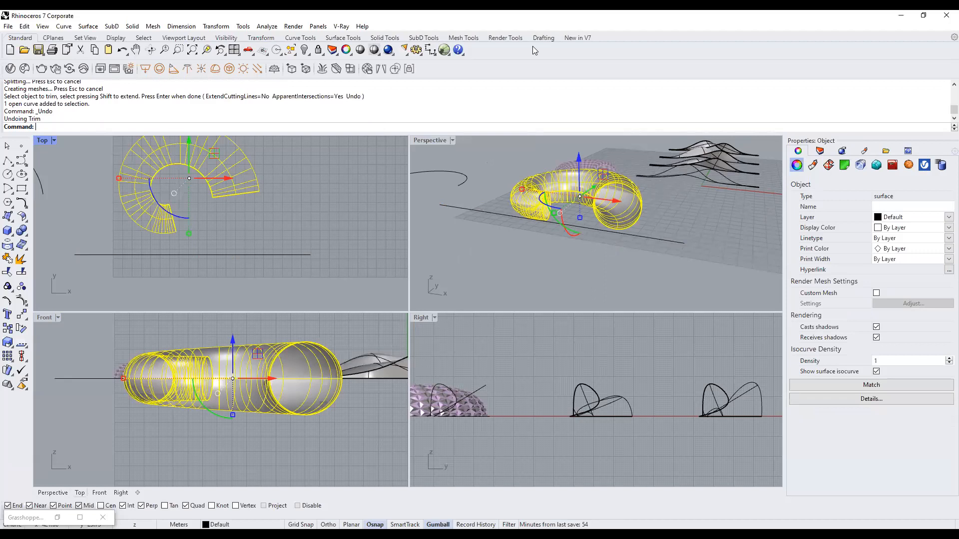
Trim off the tube's lower half again, with the straight line as the only cutter.
left_click(308, 191)
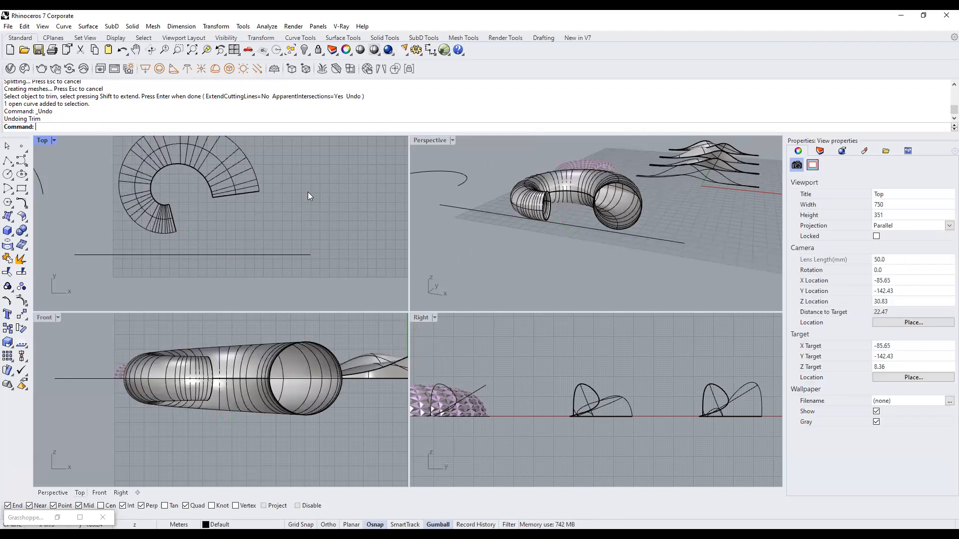
type("trim")
key("Return")
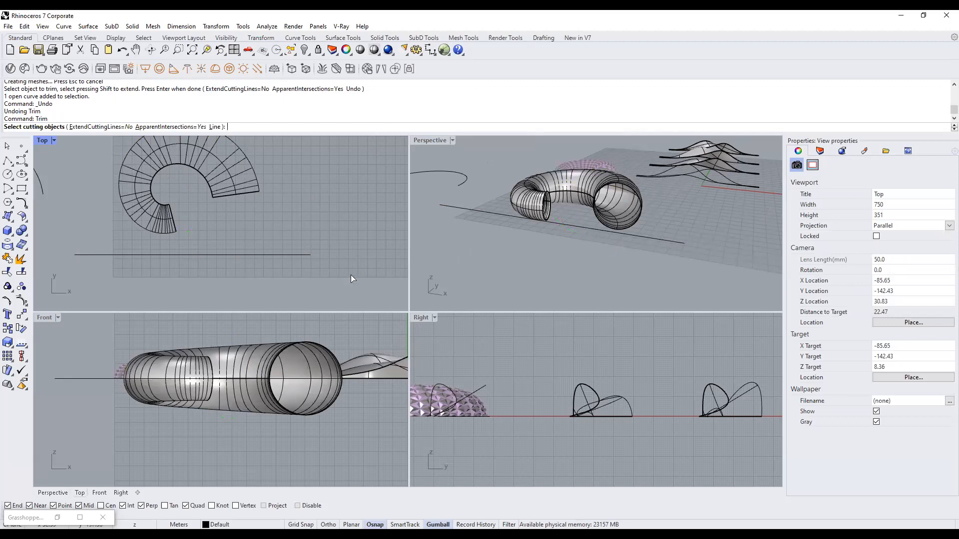
left_click(91, 378)
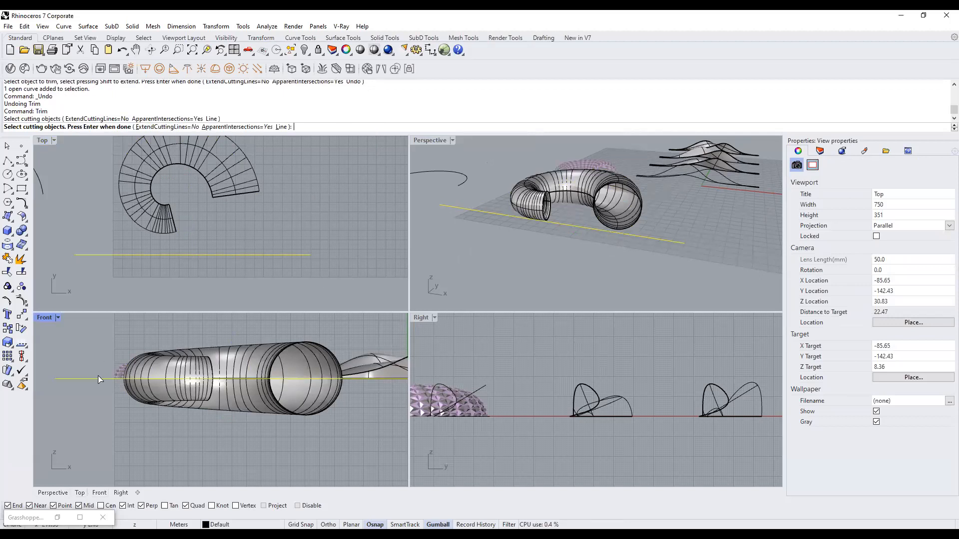
scroll(98, 375, "down", 2)
key("Return")
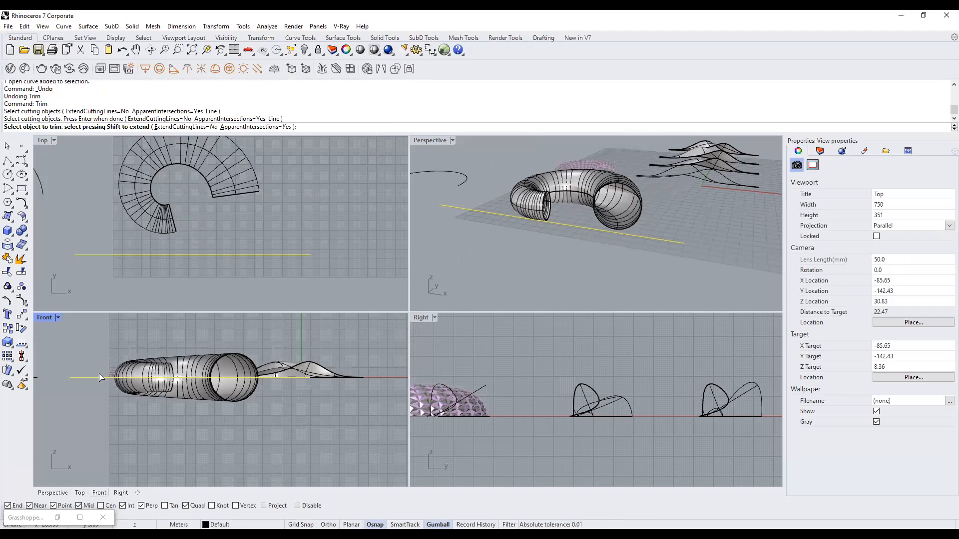
scroll(99, 373, "up", 3)
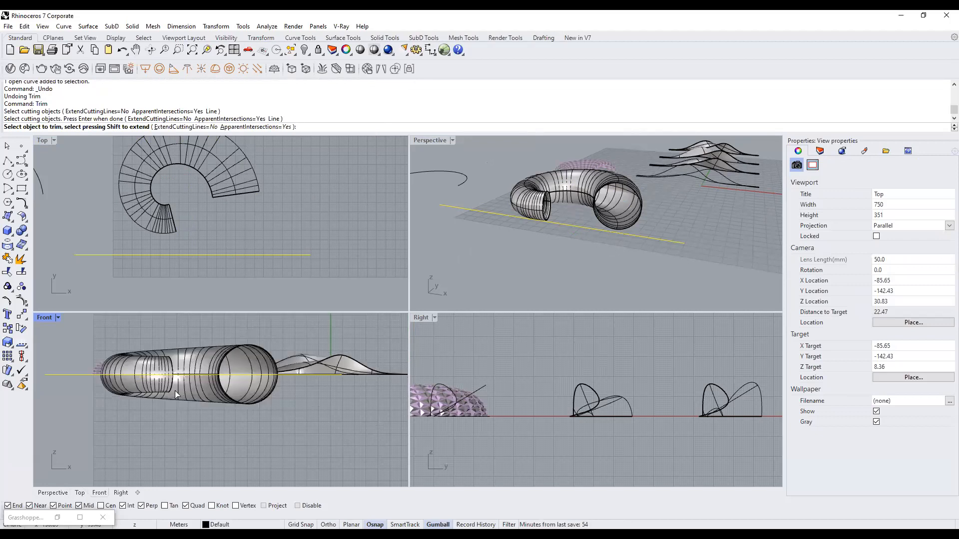
left_click(242, 388)
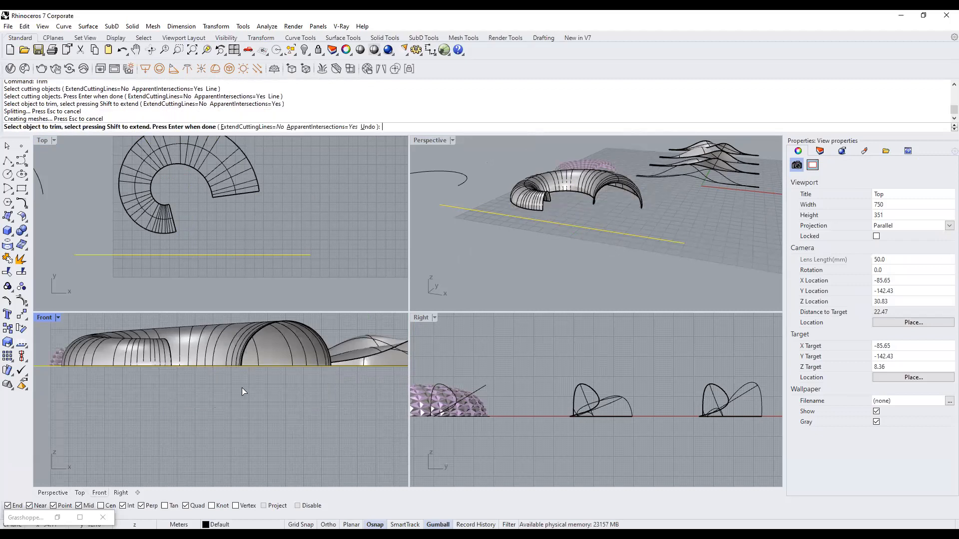
key("Return")
Delete the straight line and maximize the Perspective view on the half-tube shell.
scroll(354, 367, "down", 3)
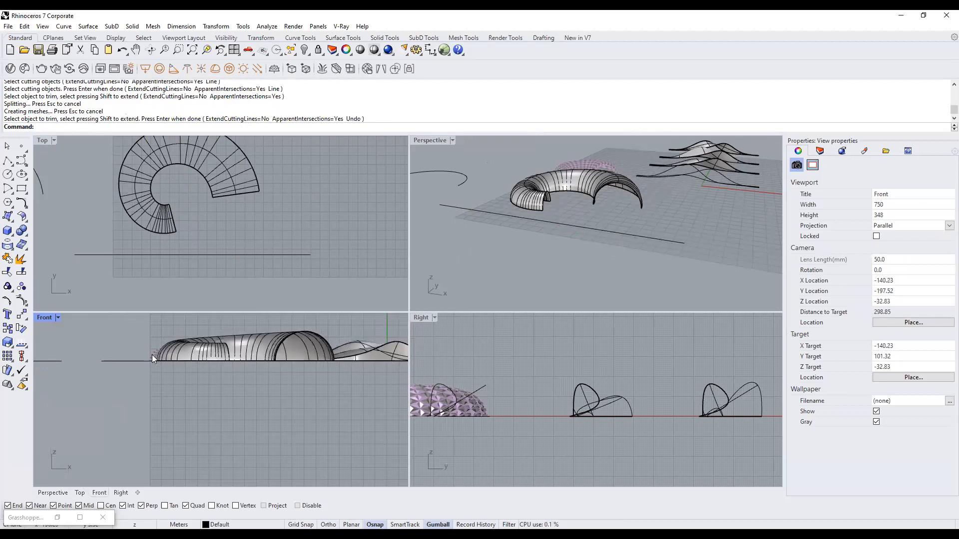
left_click(141, 361)
key("Delete")
right_click_drag(577, 181, 496, 166)
double_click(428, 140)
scroll(488, 239, "down", 4)
left_click(492, 243)
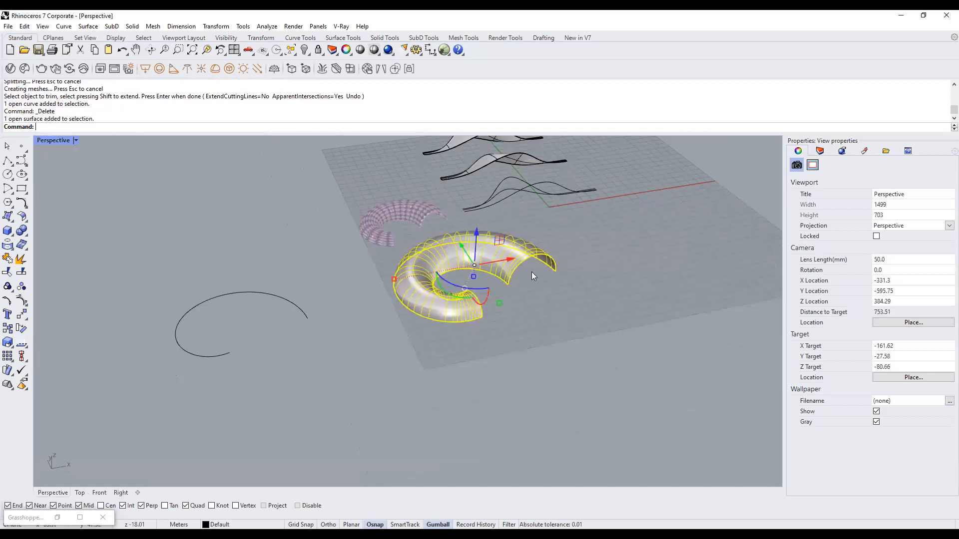
Drag the half-tube shell with the gumball to the right side of the grid.
left_click(609, 309)
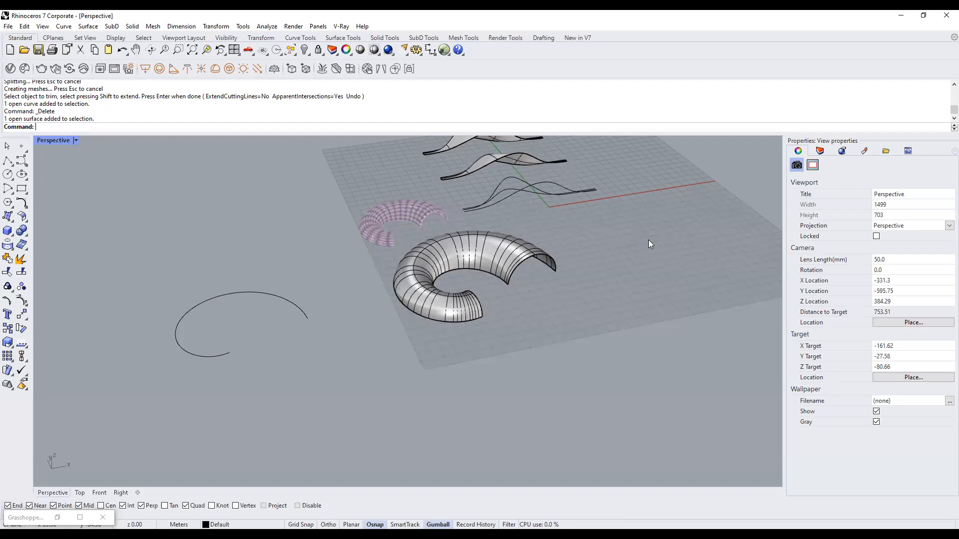
scroll(434, 319, "down", 3)
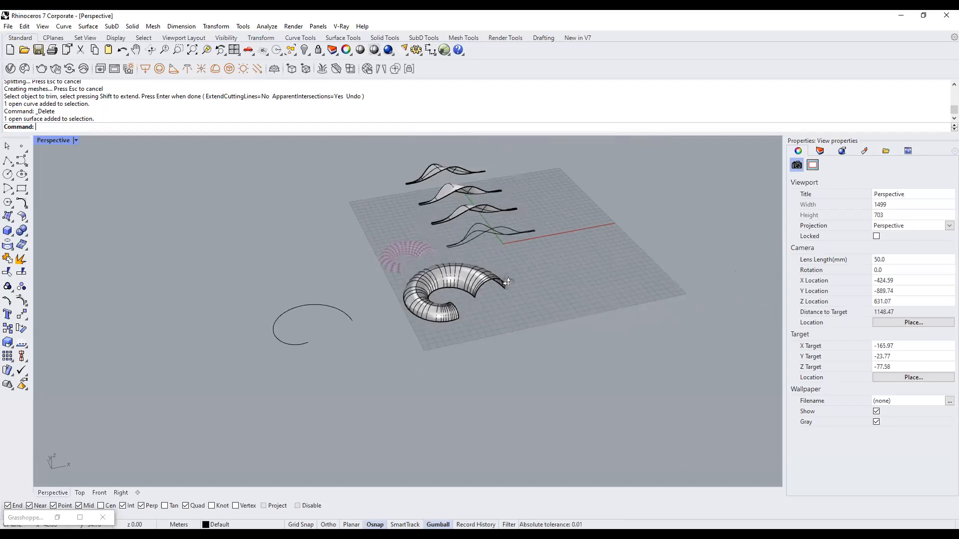
left_click(478, 289)
left_click(555, 325)
right_click_drag(554, 324, 517, 296)
left_click(468, 272)
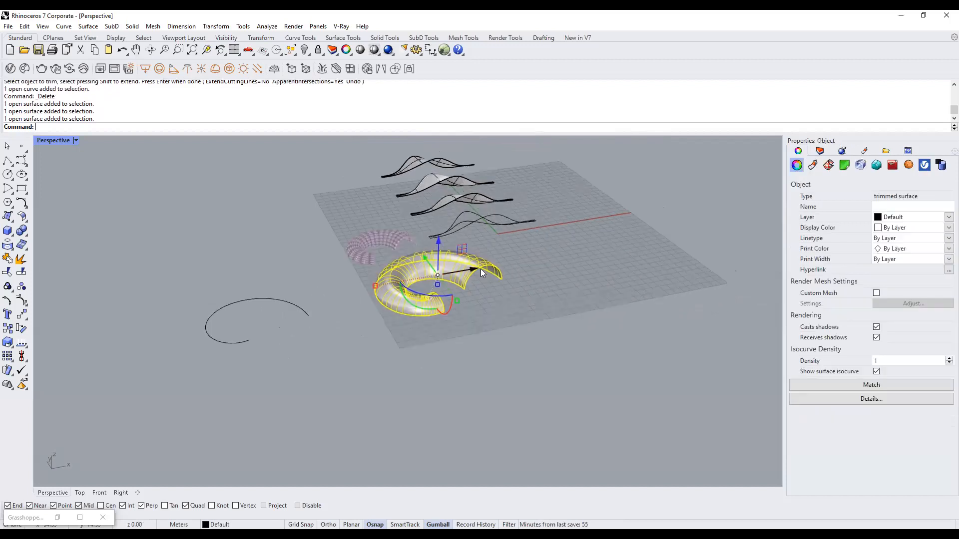
left_click_drag(469, 272, 688, 258)
left_click(586, 319)
Orbit to a higher view of the scene, briefly selecting the shell and the three curves.
right_click_drag(586, 320, 569, 268)
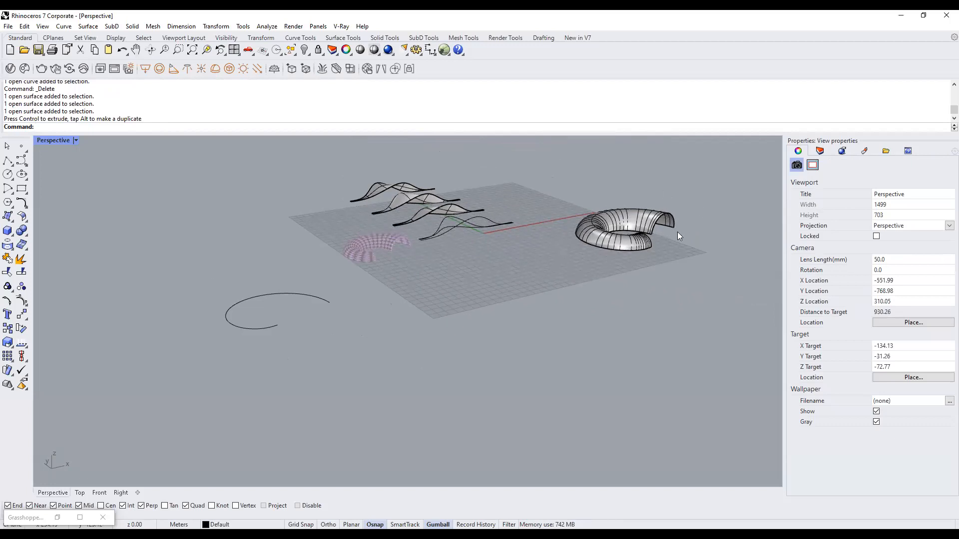
right_click_drag(466, 183, 471, 195)
scroll(612, 208, "up", 4)
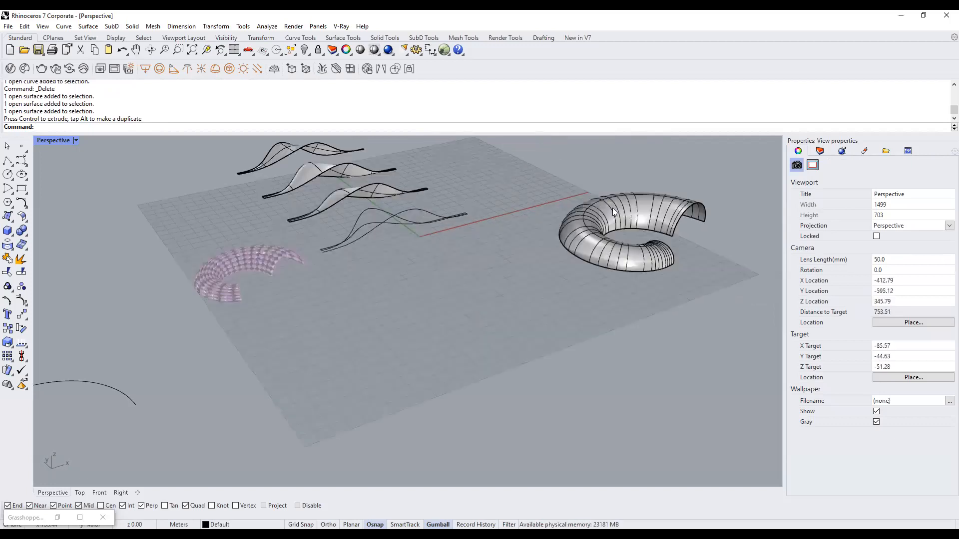
left_click(622, 260)
left_click(727, 245)
left_click_drag(446, 258, 346, 219)
left_click(433, 298)
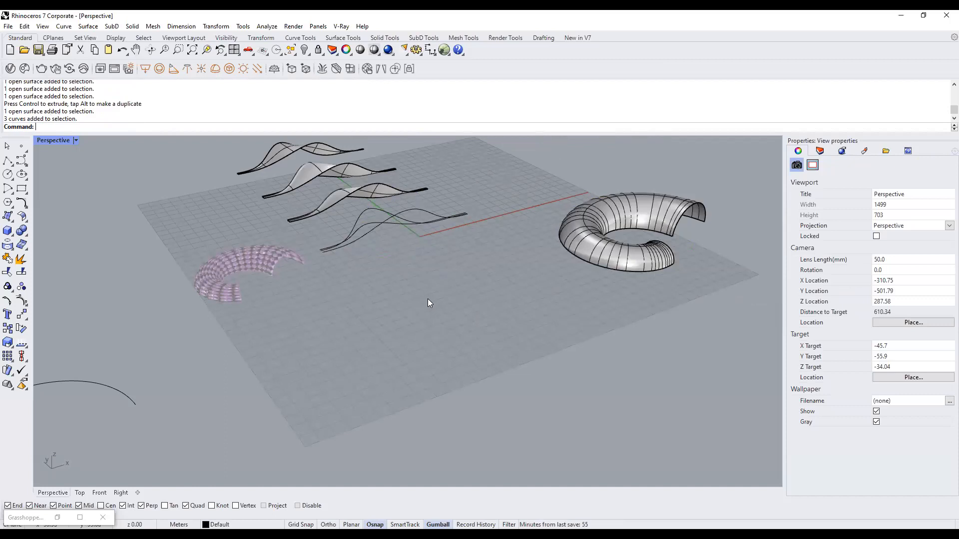
Save As 'surface for pavillion.3dm' in Rhino 5 3D Models format in the exercise giles folder.
left_click(8, 27)
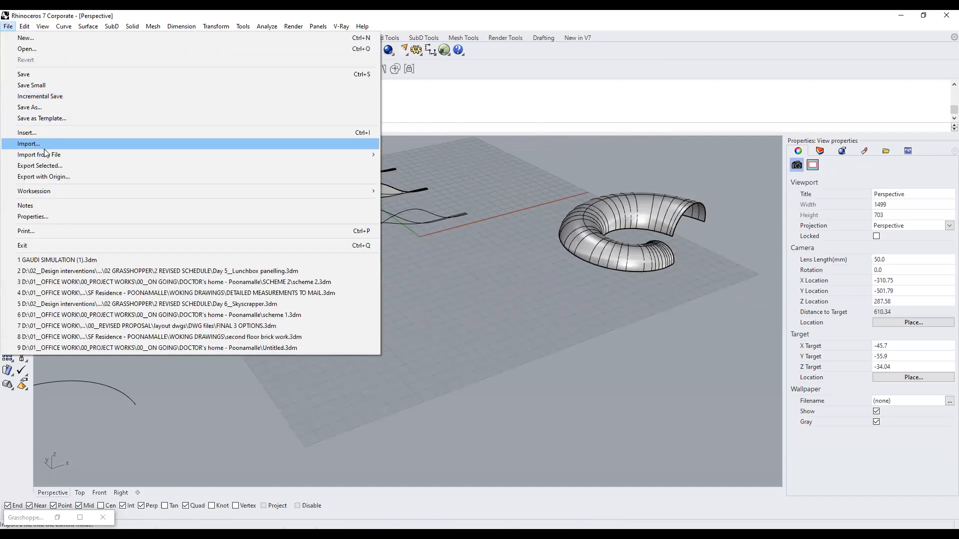
left_click(63, 107)
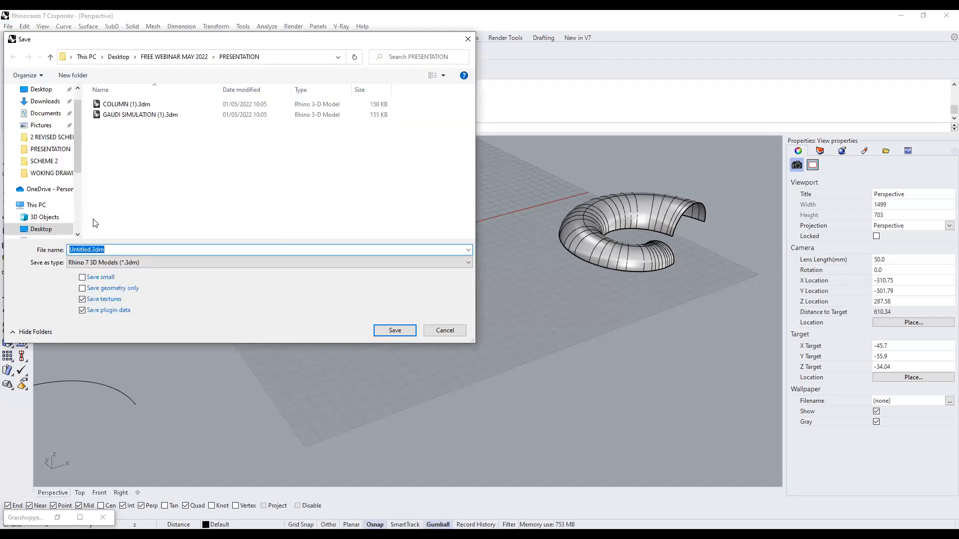
left_click(183, 56)
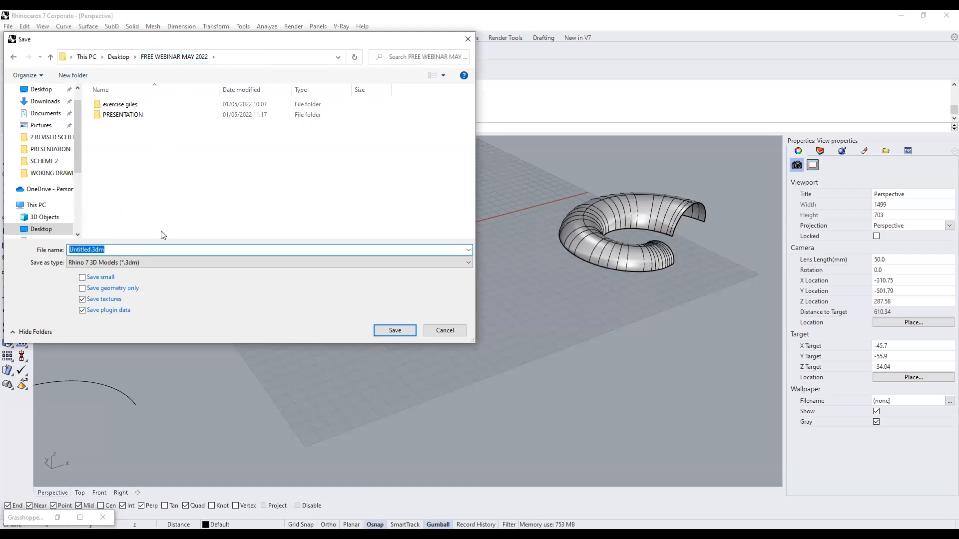
double_click(163, 103)
double_click(188, 252)
type("surface for pavillion")
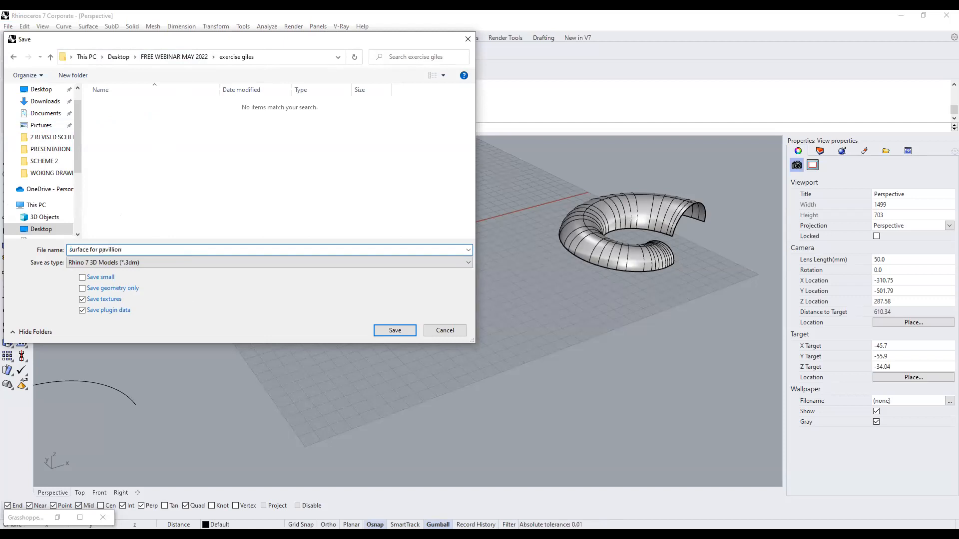
left_click(208, 263)
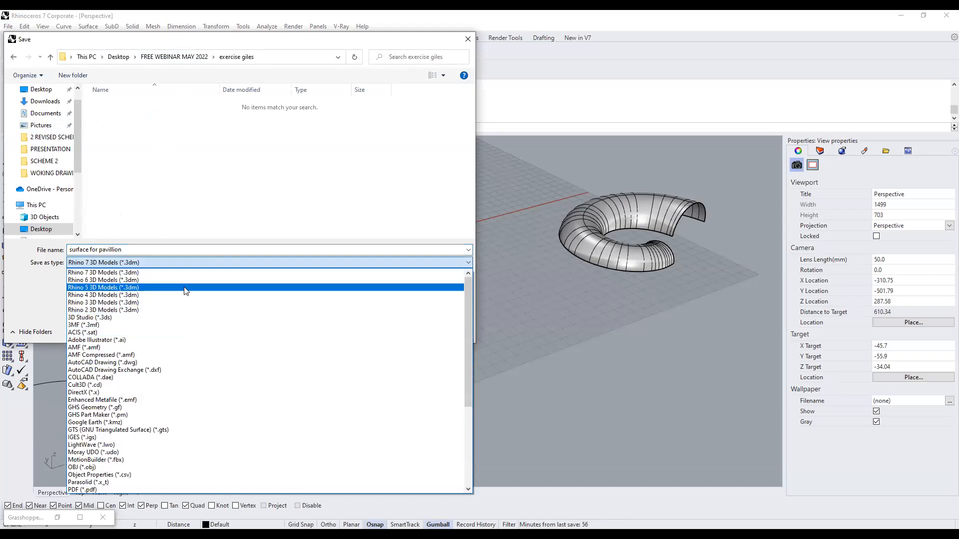
left_click(208, 289)
left_click(402, 330)
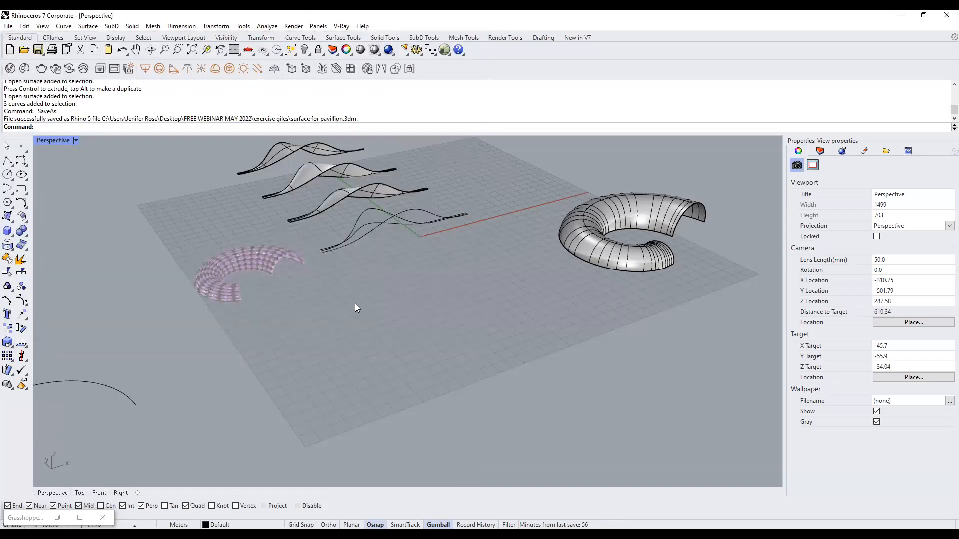
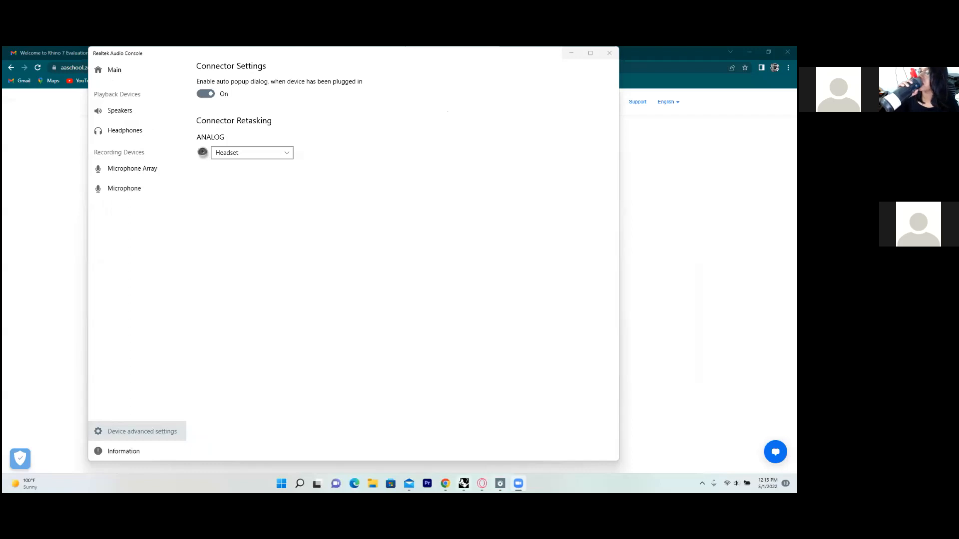
Bring the Rhinoceros 7 window with the torus and pavilion model back in front of the Realtek Audio Console.
mouse_move(463, 483)
left_click(463, 442)
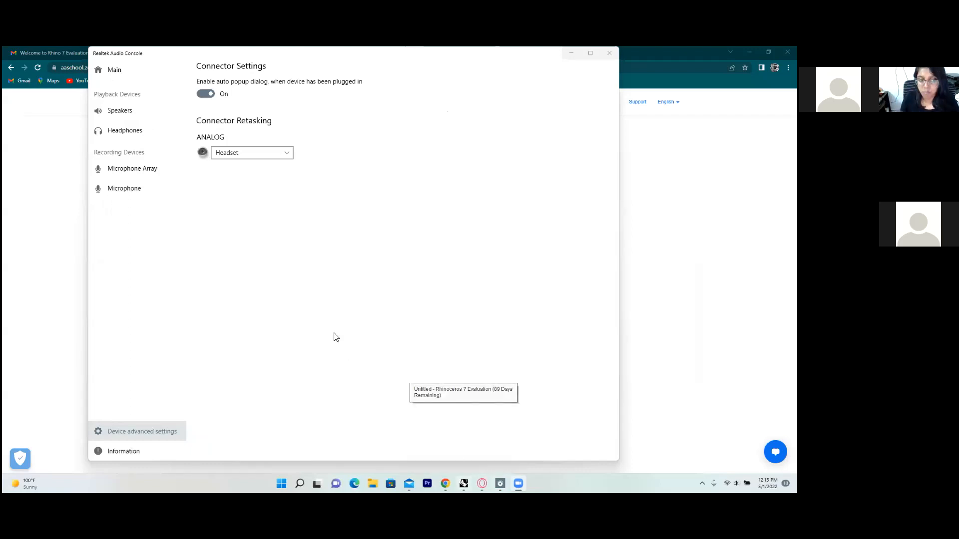
scroll(200, 191, "up", 2)
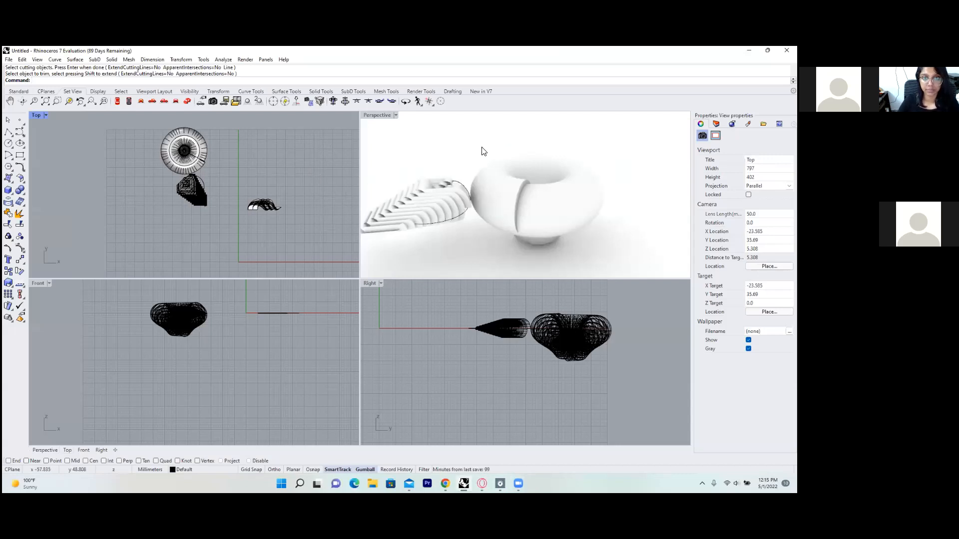
Switch the Perspective viewport's display mode to Shaded.
scroll(243, 190, "up", 1)
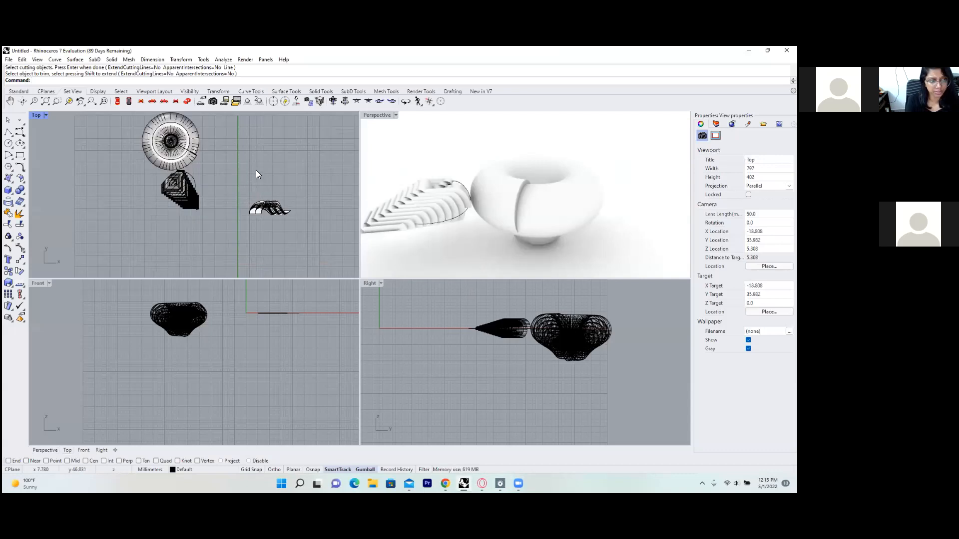
left_click(377, 116)
left_click(387, 155)
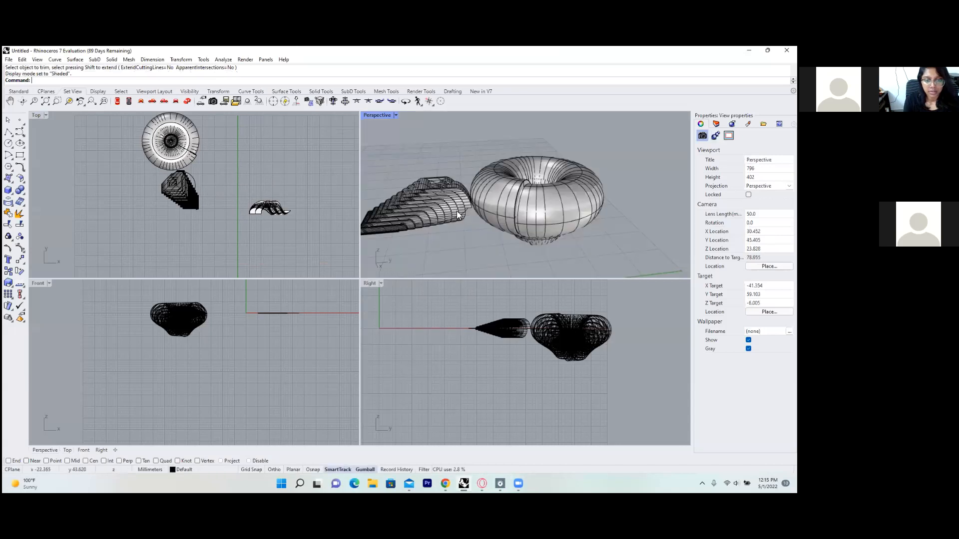
Orbit the Perspective view, then window-select the torus and its curve in the Top view.
right_click_drag(332, 199, 295, 178)
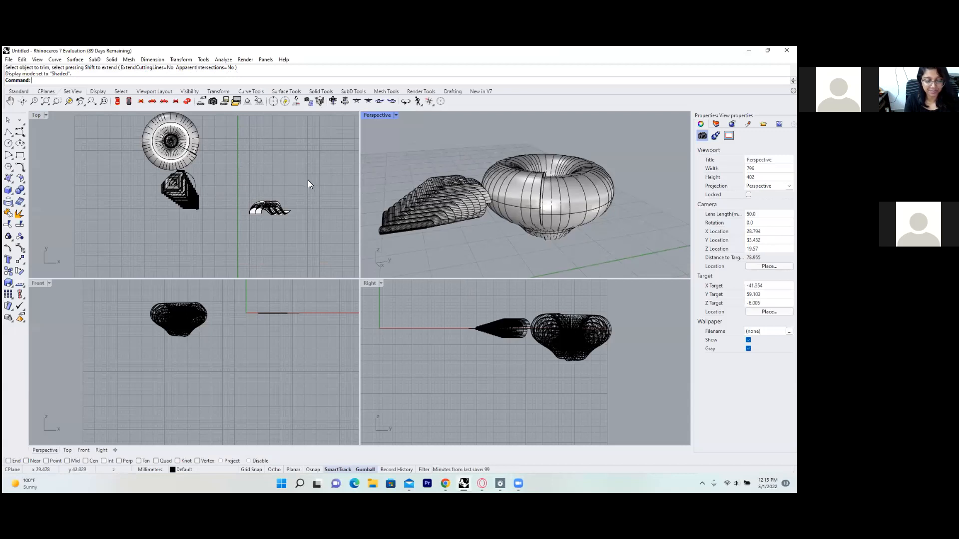
left_click(280, 167)
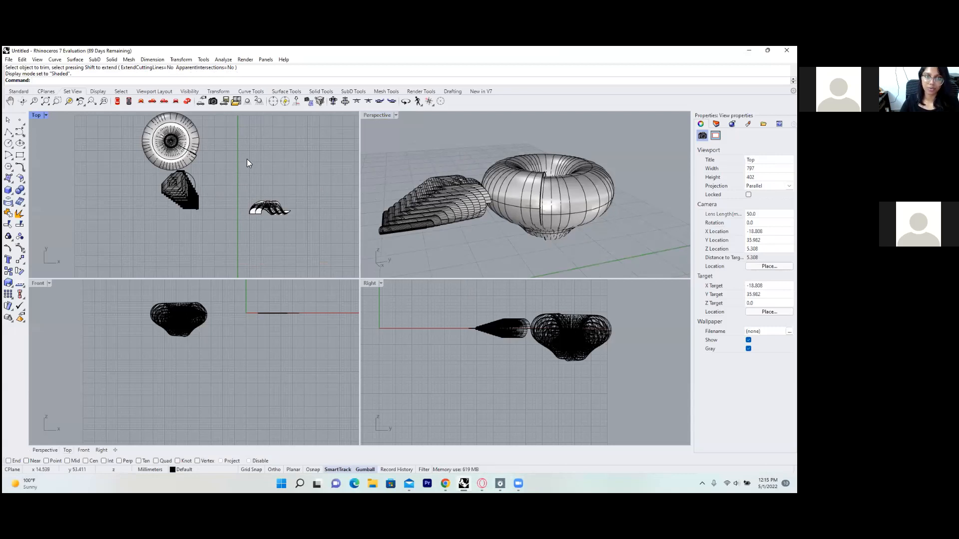
right_click(277, 154)
left_click(264, 158)
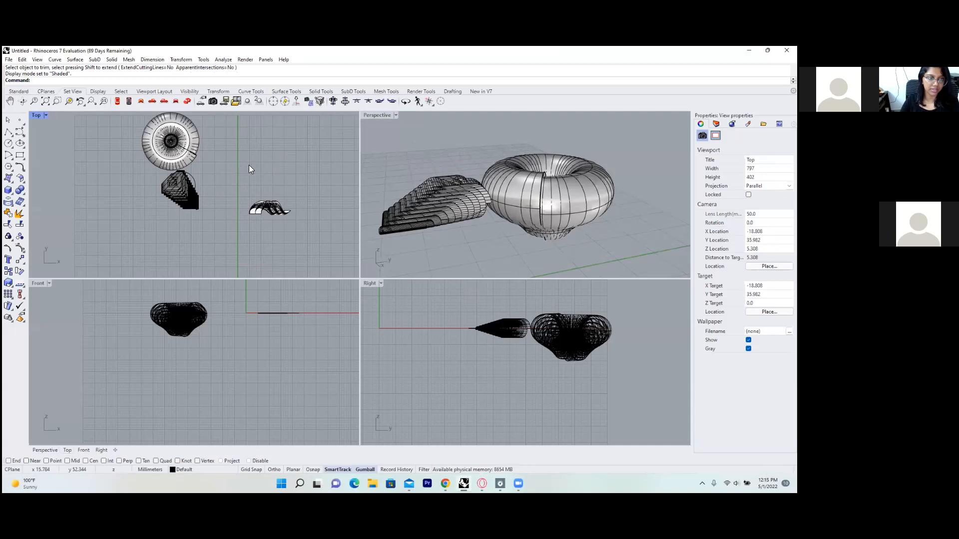
left_click_drag(473, 143, 634, 258)
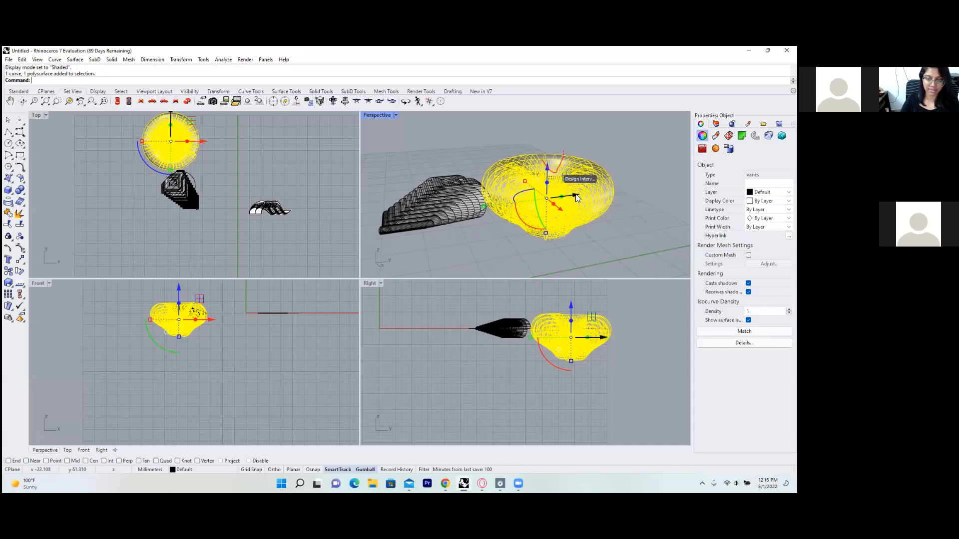
Slide the torus along Y away from the shell, maximize the Top view, and start the Line command.
left_click_drag(576, 198, 598, 196)
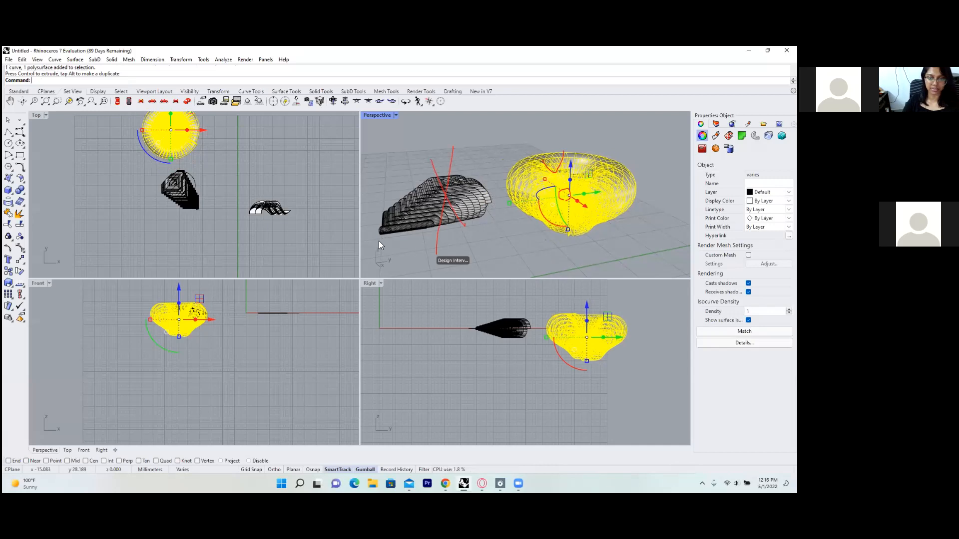
scroll(245, 183, "up", 8)
double_click(38, 115)
type("line")
key("Return")
Draw a ~20.9 mm horizontal line above the pavilion, rebuild it, and extrude it upward into a strip.
left_click(366, 203)
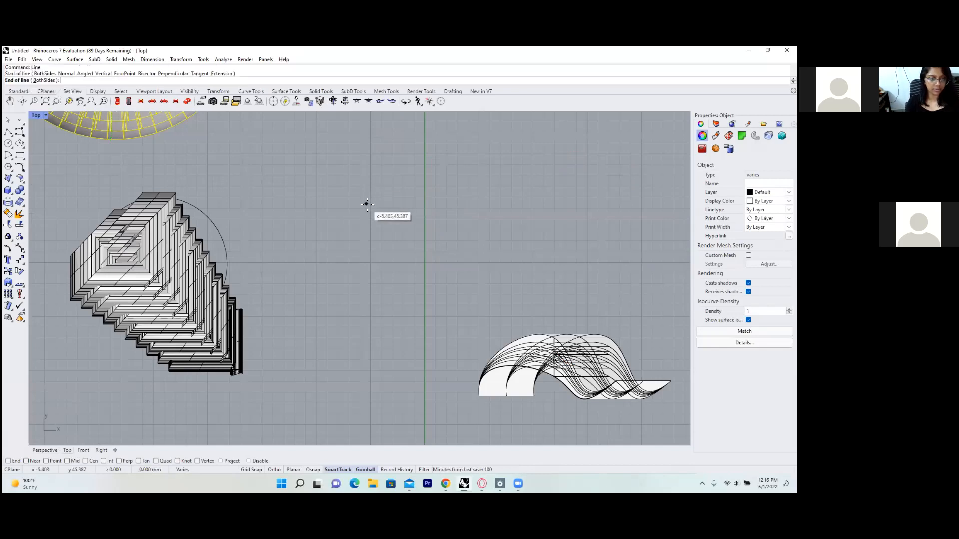
left_click(593, 212)
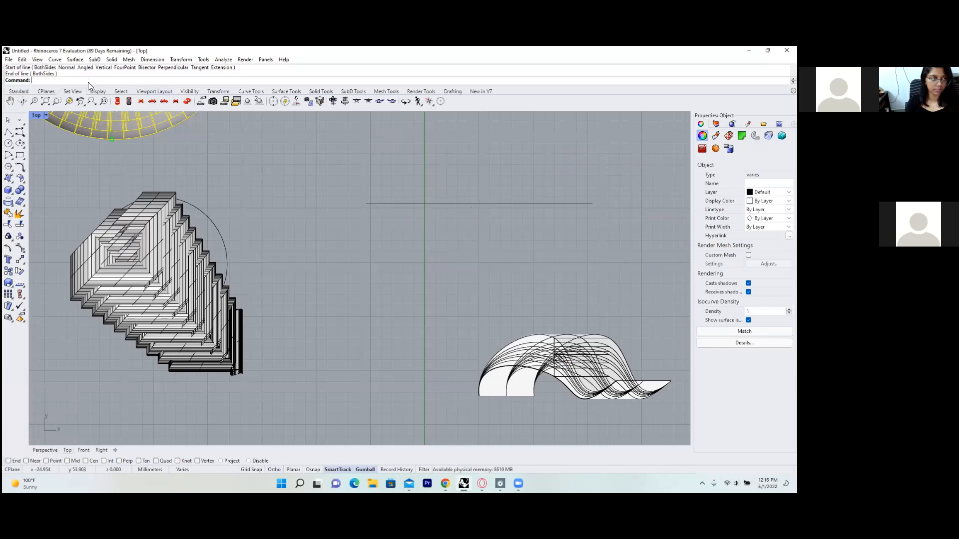
type("Rebuild")
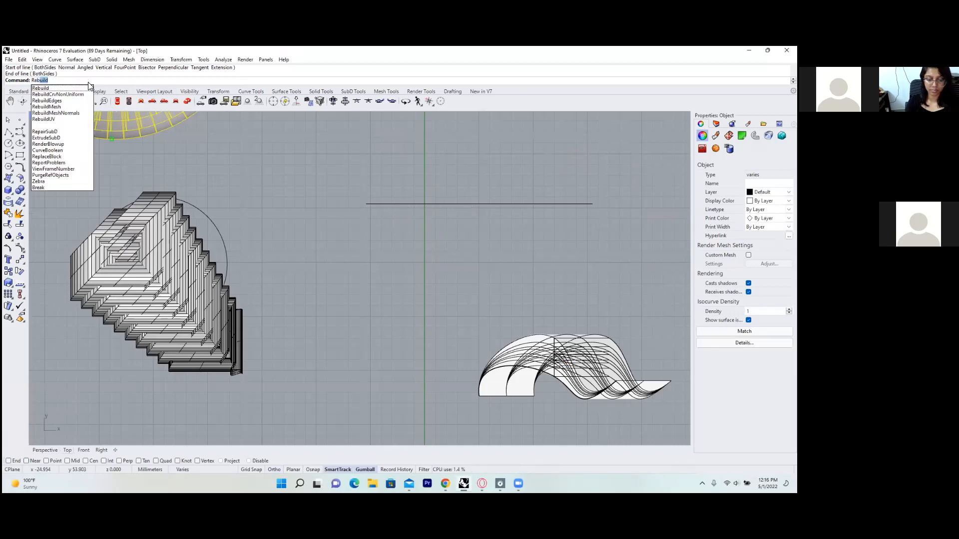
key("Return")
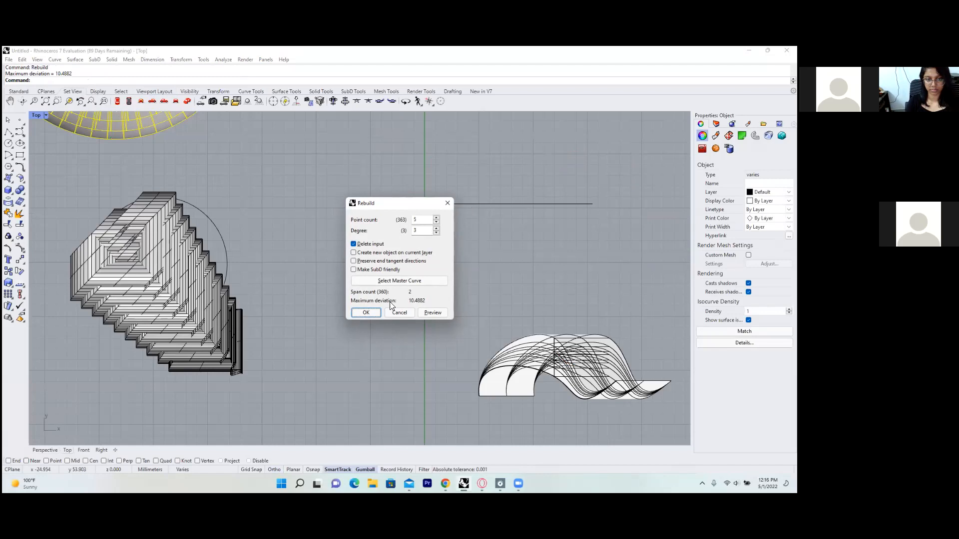
left_click(365, 312)
left_click(472, 204)
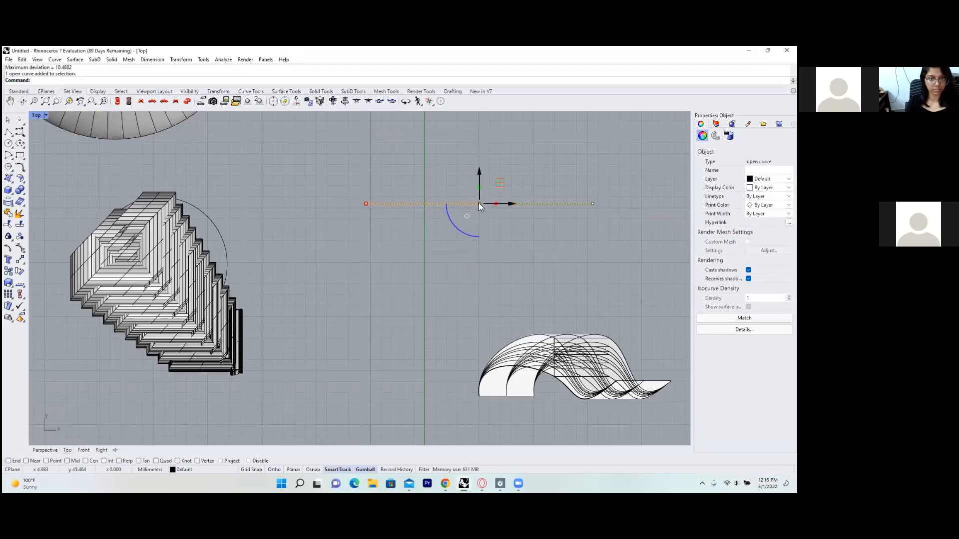
left_click_drag(479, 204, 478, 159)
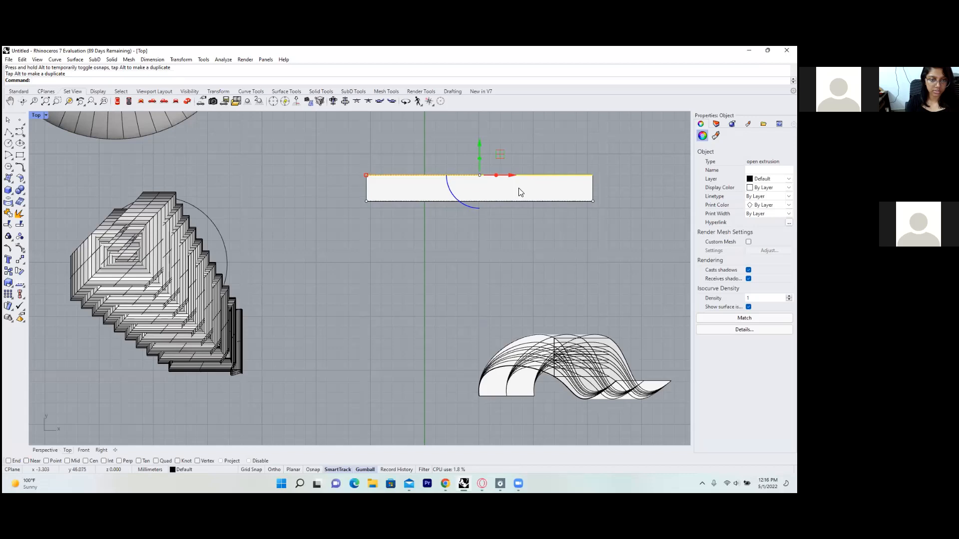
Undo the strip extrusion and the trial upward move of the line.
key("ctrl+z")
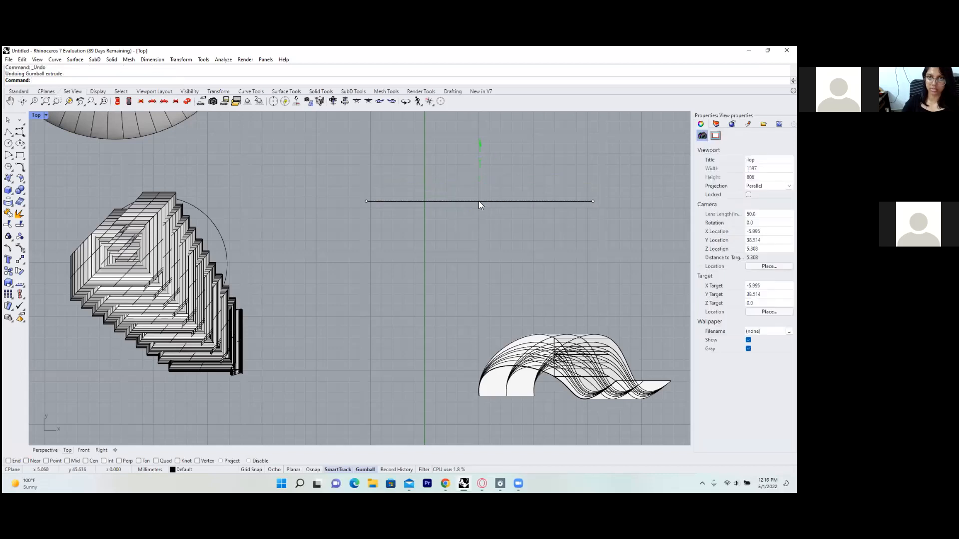
left_click(479, 202)
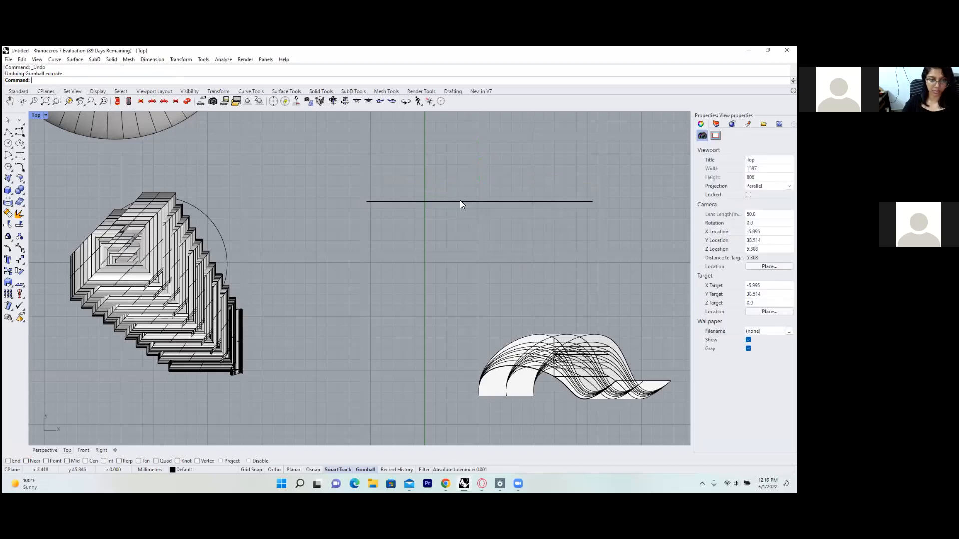
left_click(459, 201)
left_click_drag(478, 167, 481, 143)
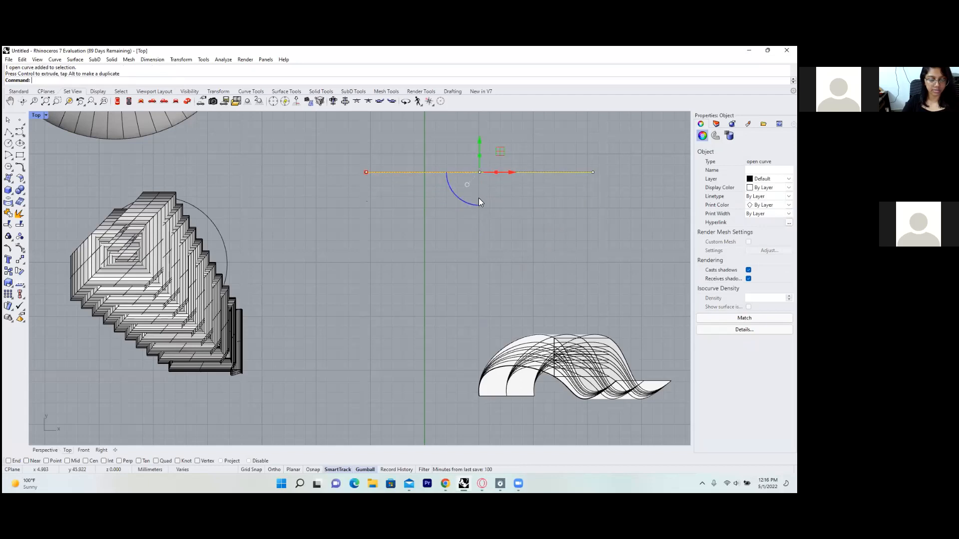
key("ctrl+z")
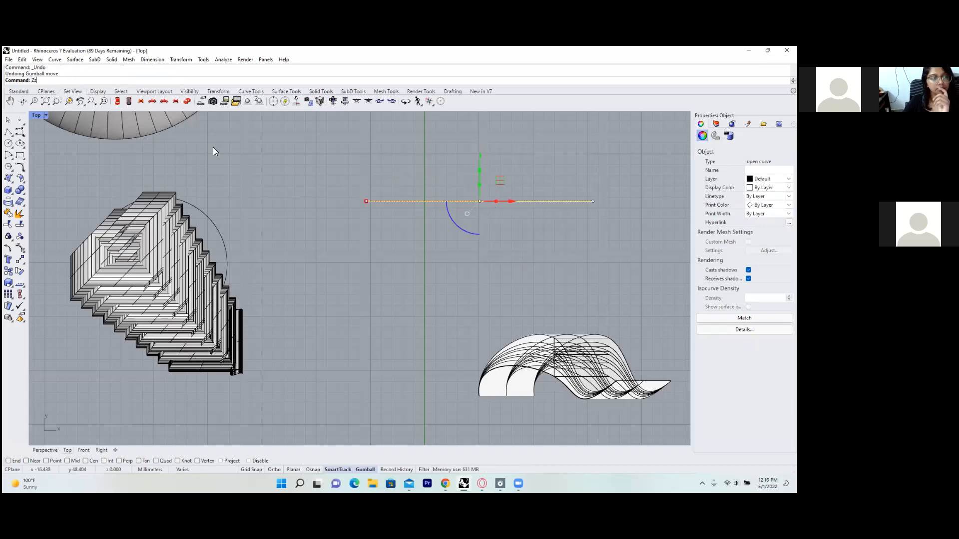
Rebuild the line with 5 control points at degree 3 and pick its left control point.
type("z")
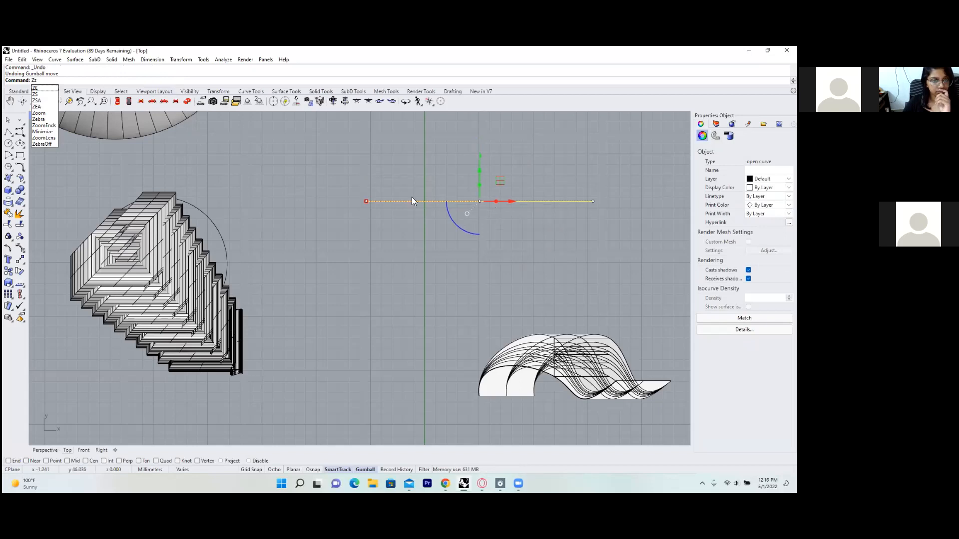
key("Escape")
type("rebuild")
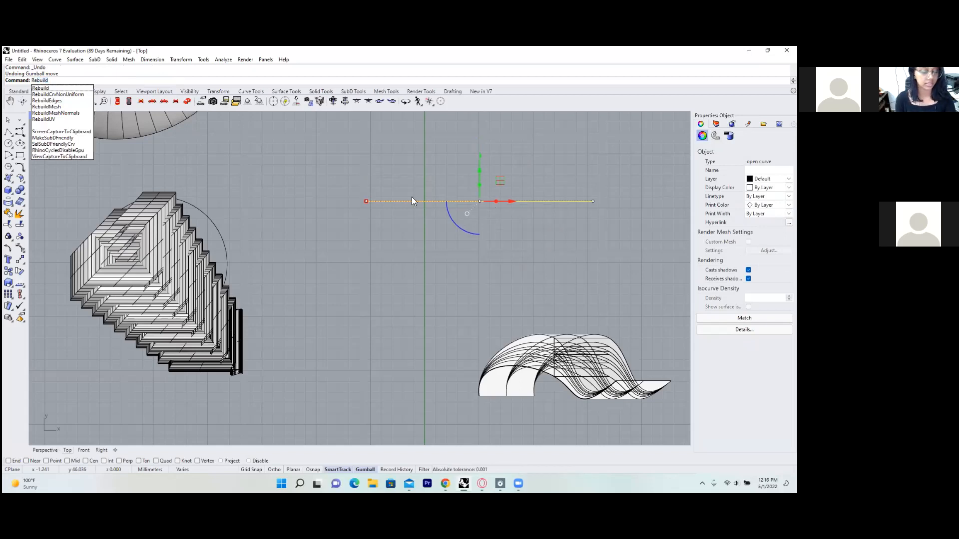
key("Return")
right_click_drag(412, 196, 414, 198)
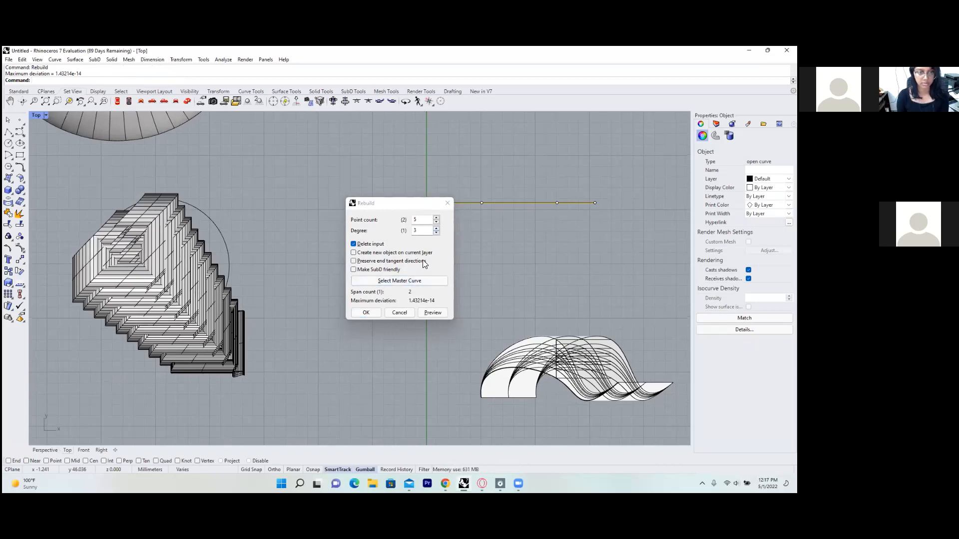
left_click(376, 313)
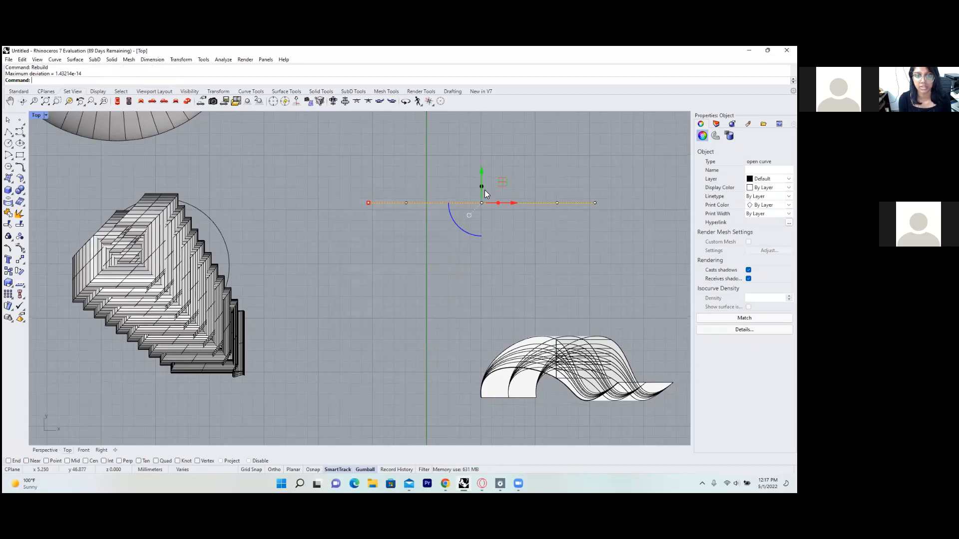
left_click(405, 203)
Drag the left control point up and a right one down to bend the line into a wave.
left_click_drag(406, 203, 406, 177)
left_click_drag(556, 202, 555, 221)
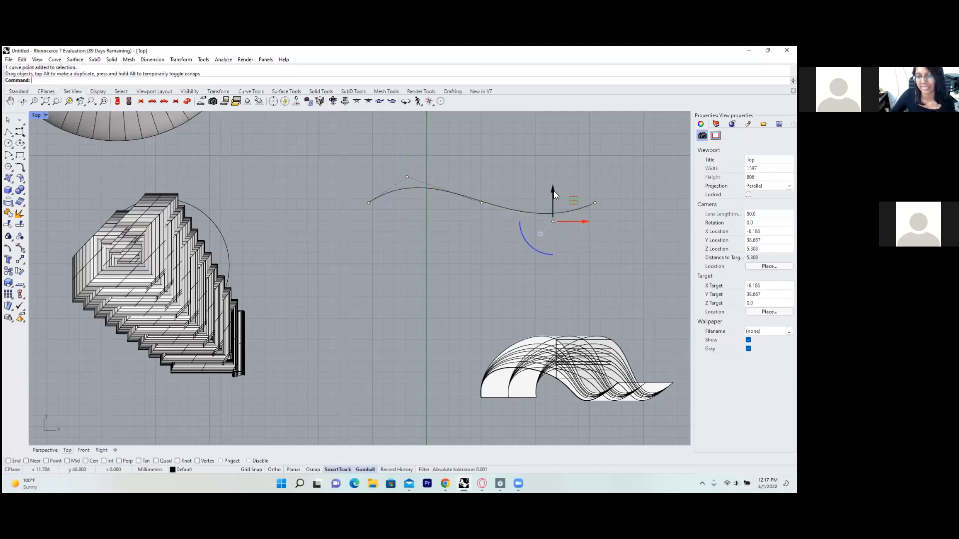
mouse_move(551, 190)
left_mouse_down()
mouse_move(548, 162)
mouse_move(553, 202)
left_mouse_up()
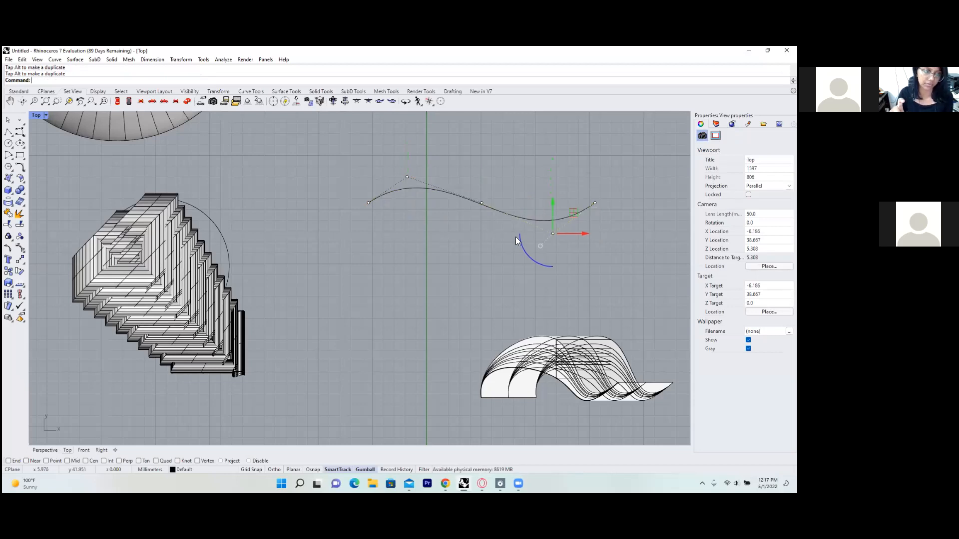
left_click(453, 244)
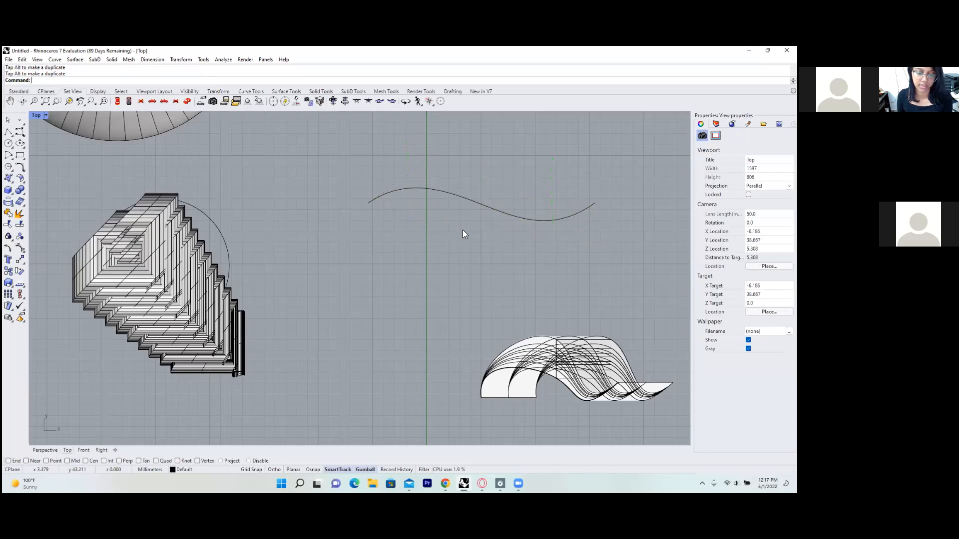
Copy the wavy curve to sit just below the original, giving two parallel waves.
left_click(477, 198)
left_click_drag(481, 179, 486, 142)
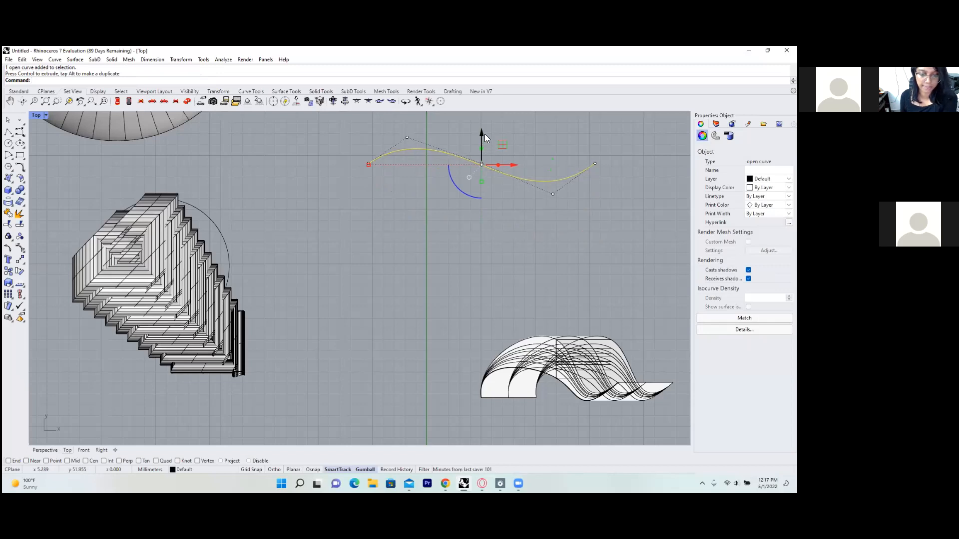
left_click_drag(481, 134, 479, 176)
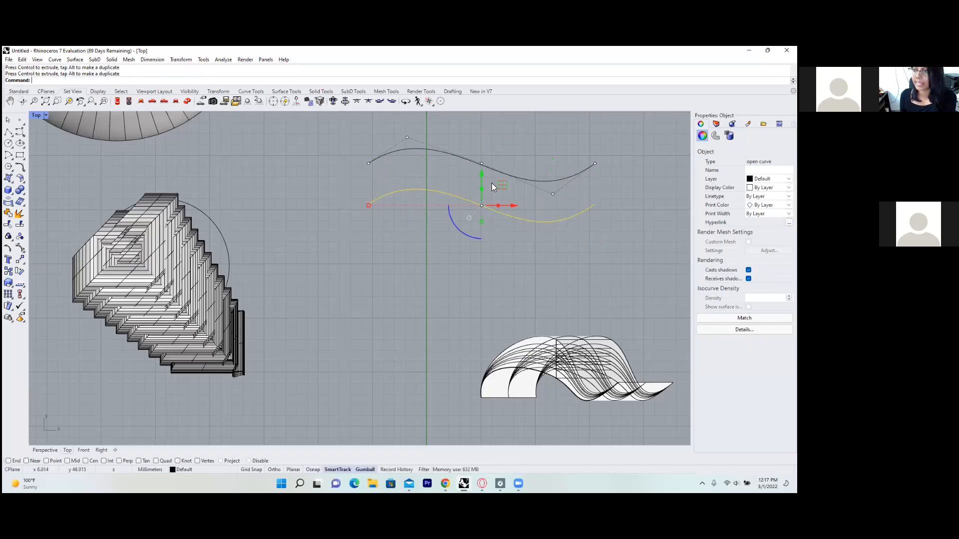
left_click(627, 246)
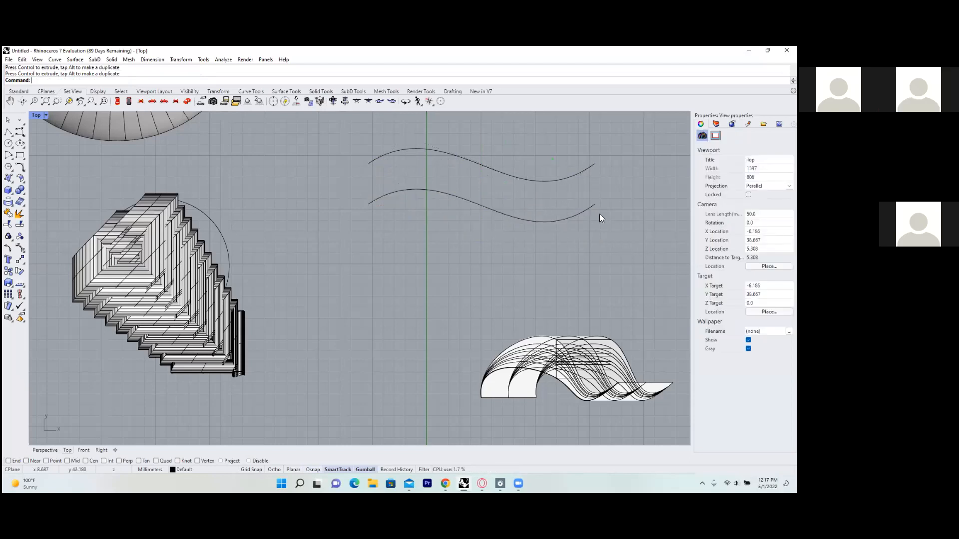
scroll(381, 266, "down", 1)
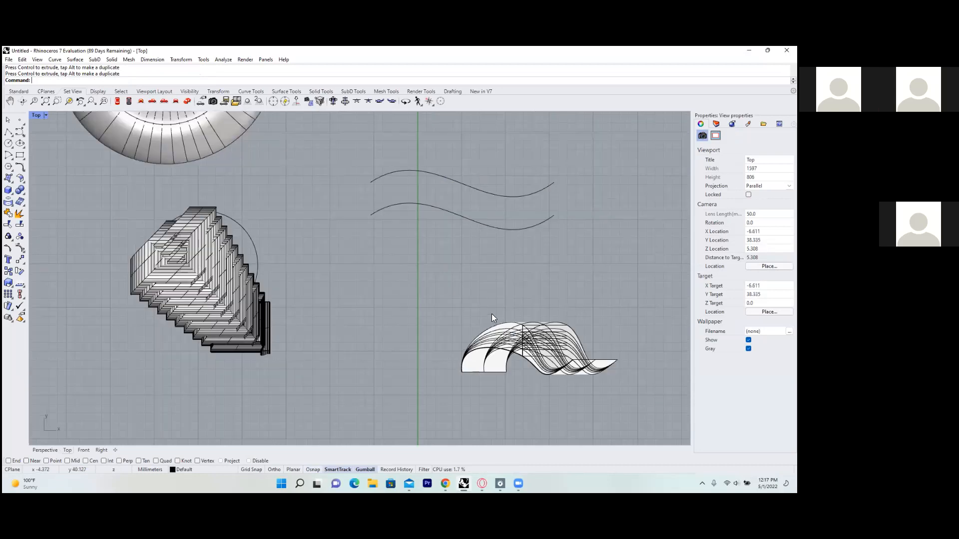
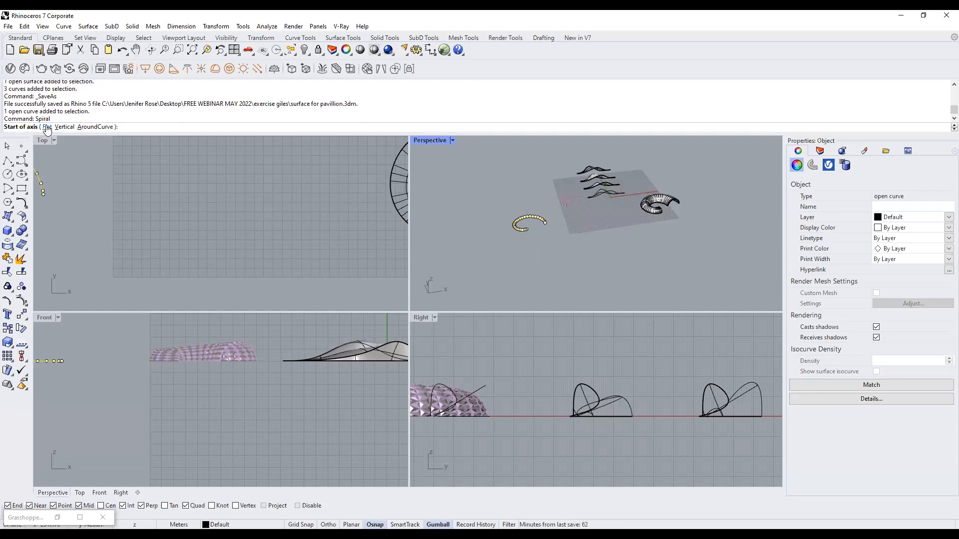
Draw a flat spiral in the Top view with radii 67.43 and 10.95.
left_click(46, 128)
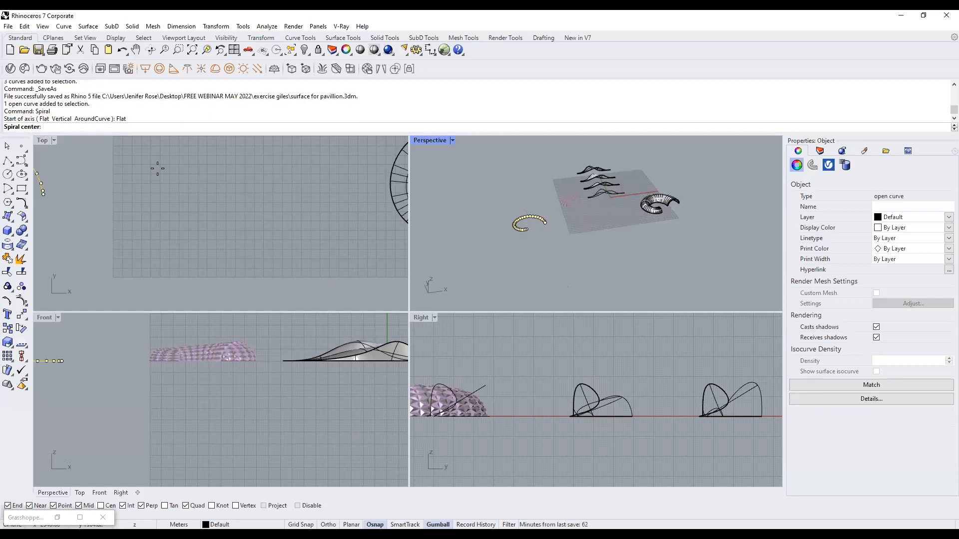
left_click(196, 204)
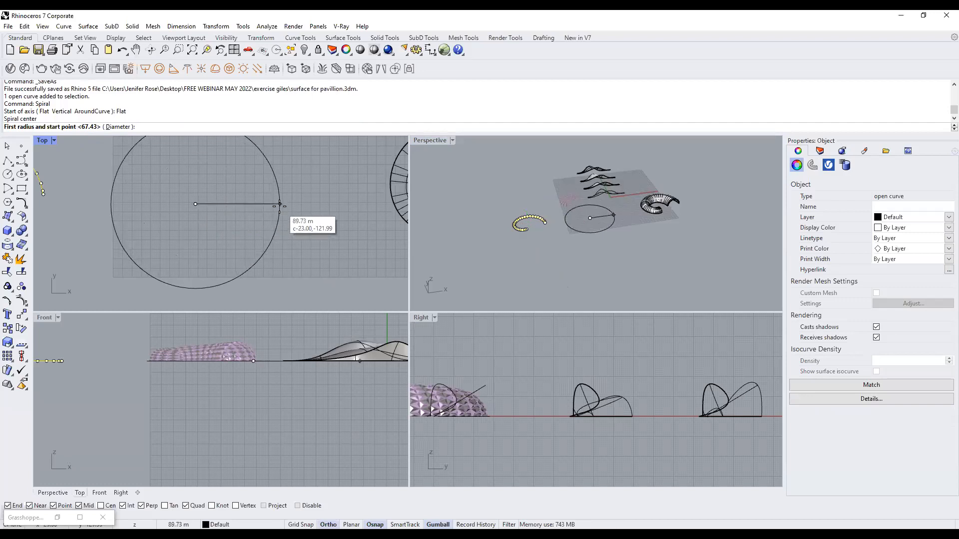
left_click(279, 205)
left_click(204, 223)
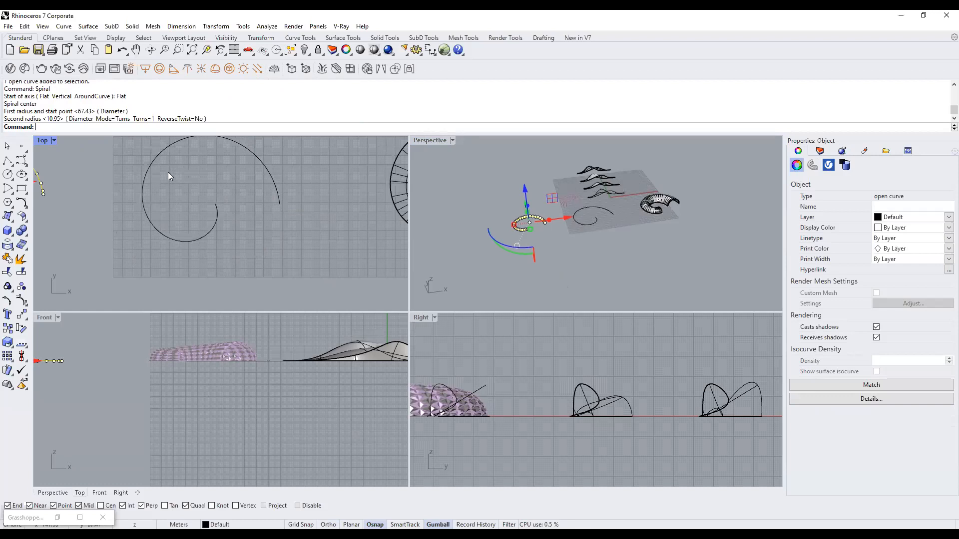
Delete the spiral's 13 inner-turn control points, leaving an open arc.
left_click(226, 180)
left_click(222, 229)
scroll(221, 229, "down", 4)
right_click_drag(238, 237, 292, 254)
scroll(257, 244, "up", 2)
left_click_drag(246, 189, 299, 282)
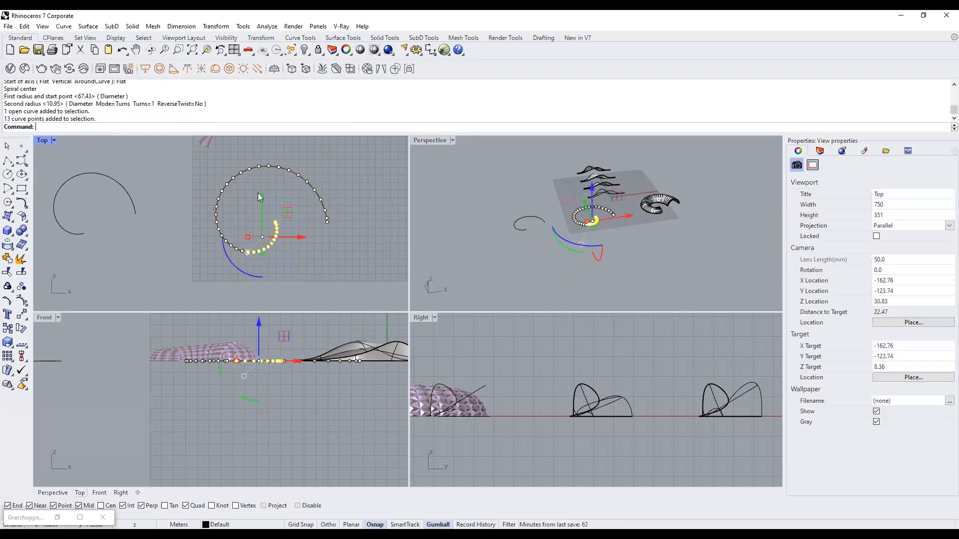
key("Delete")
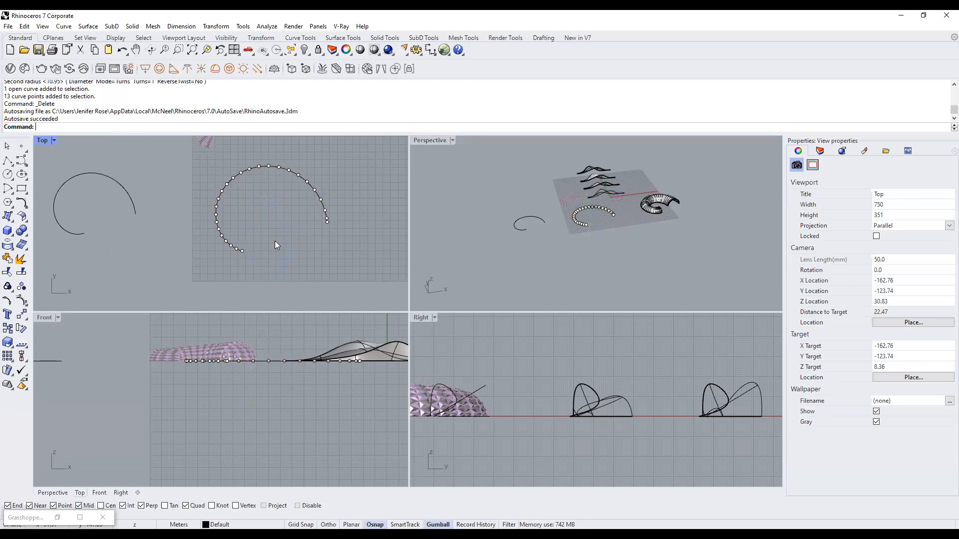
key("Escape")
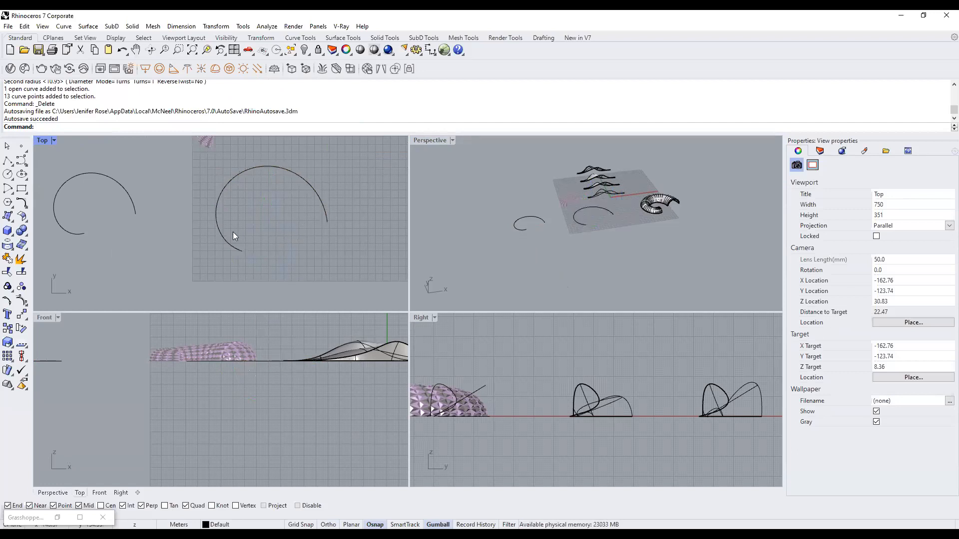
Sweep a Pipe along the arc, tapering from radius 37.29 to 17.39.
type("Pipe")
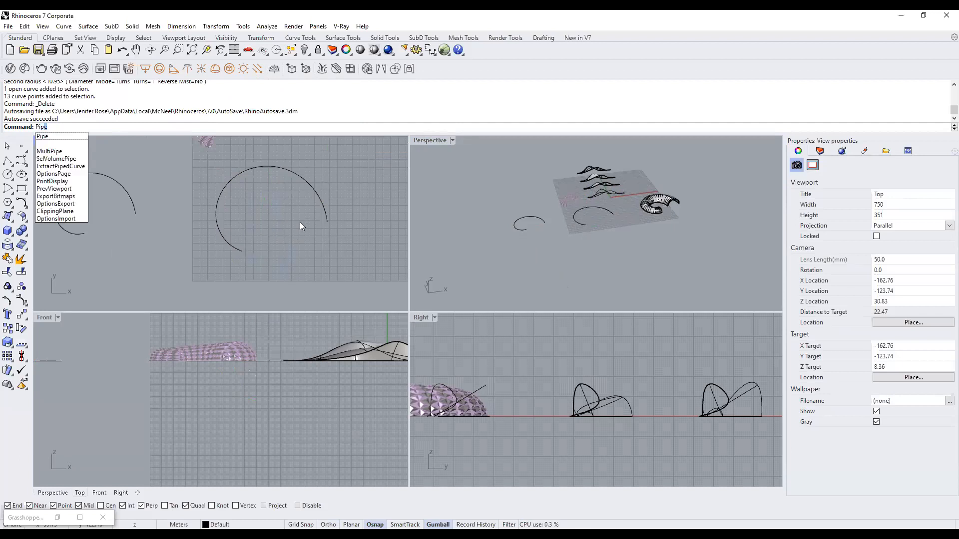
key("Return")
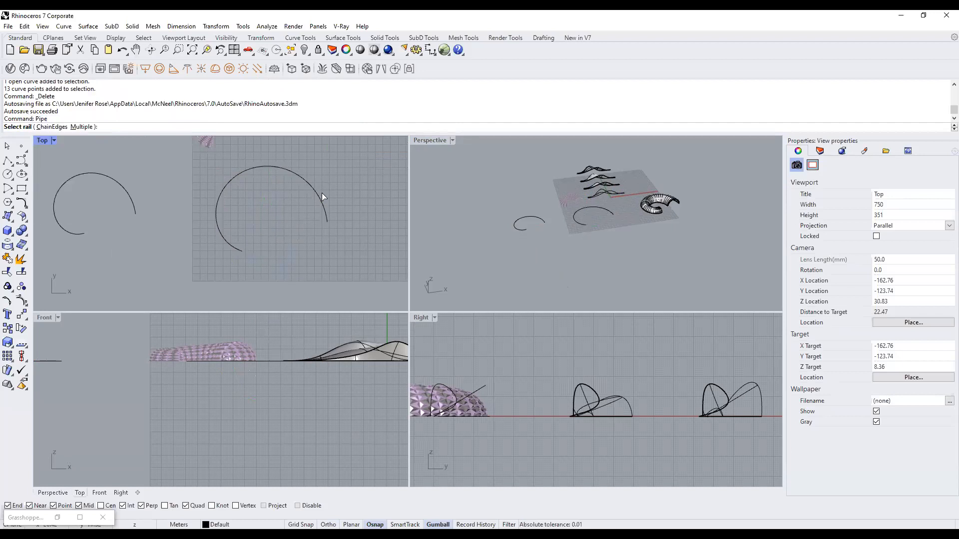
left_click(322, 192)
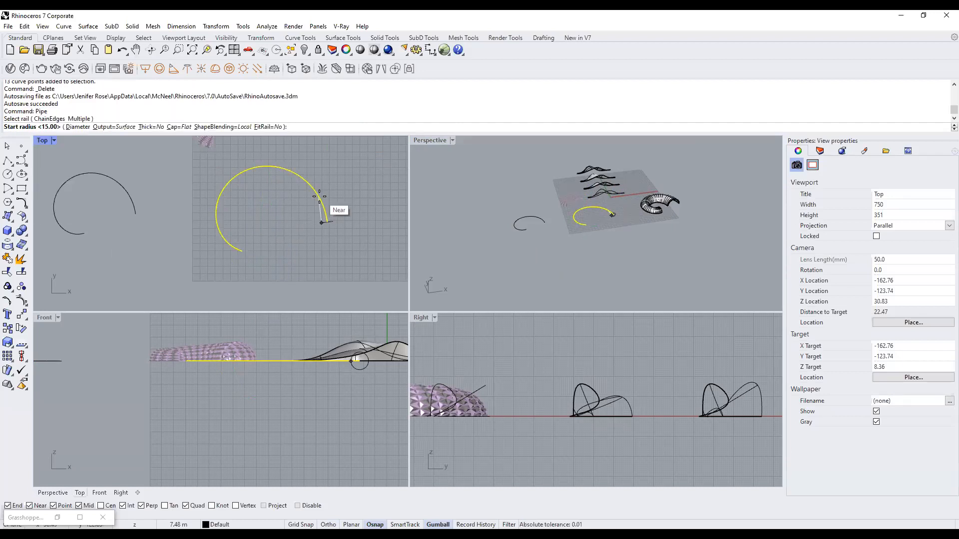
left_click(300, 230)
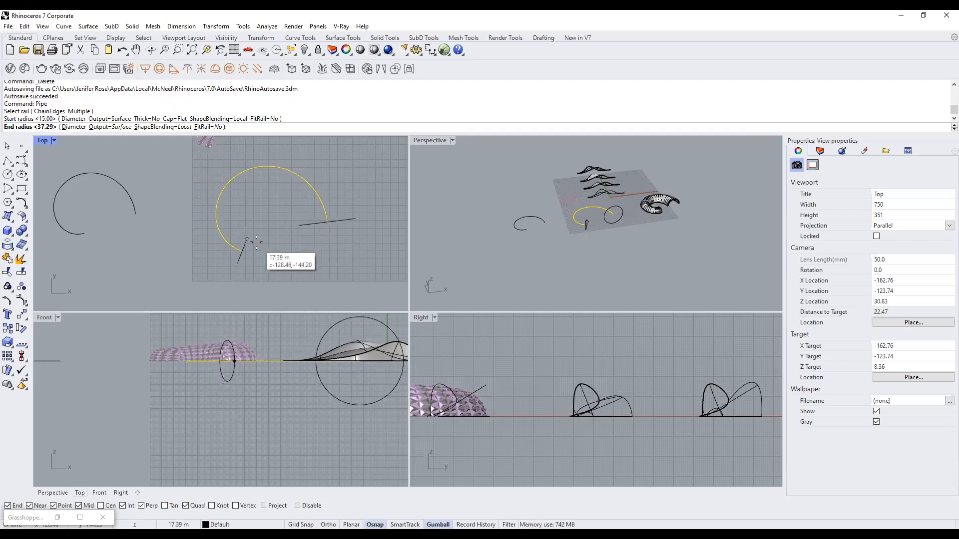
left_click(258, 240)
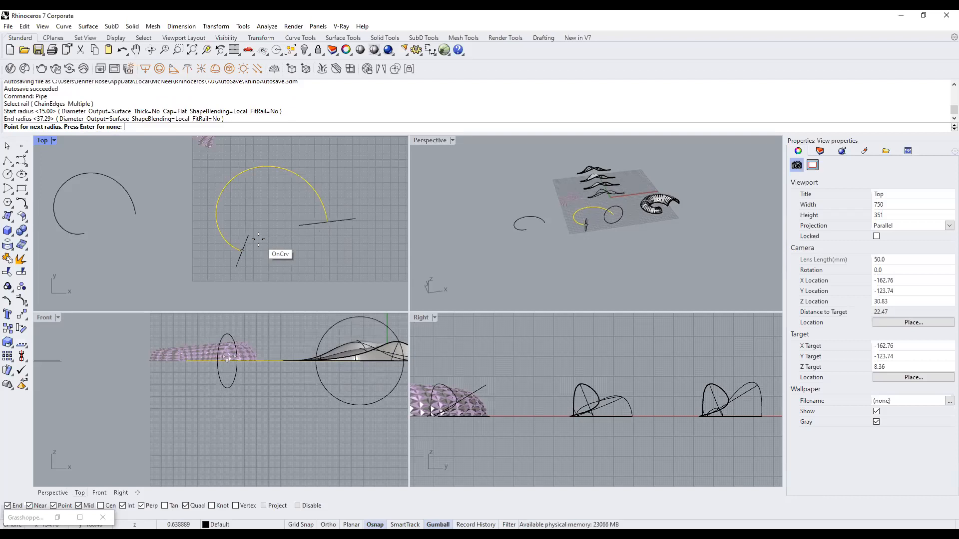
key("Return")
Maximize the Perspective view, orbit around the new pipe, and select it for exploding.
double_click(422, 140)
mouse_move(433, 317)
right_mouse_down()
mouse_move(434, 268)
mouse_move(433, 301)
right_mouse_up()
scroll(411, 287, "up", 4)
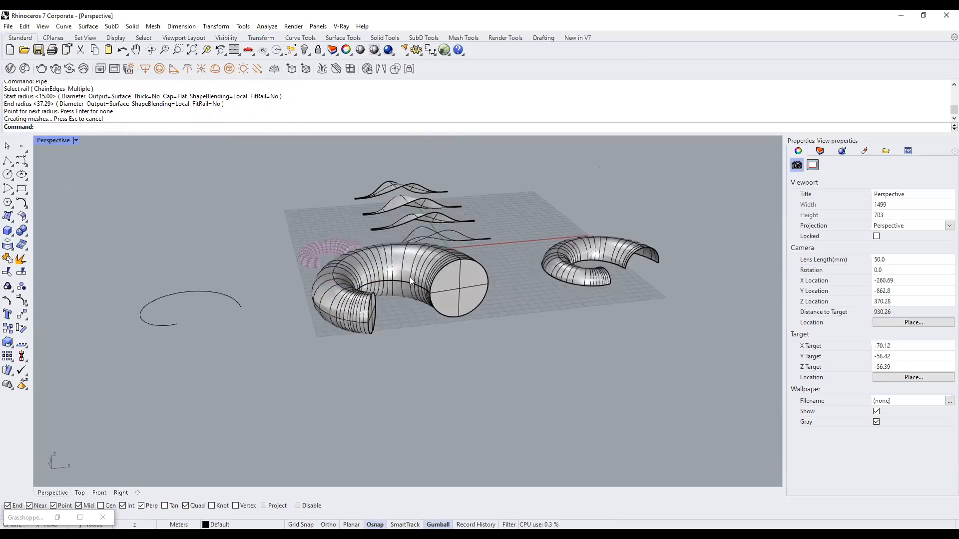
left_click(464, 296)
left_click(507, 337)
scroll(435, 290, "up", 5)
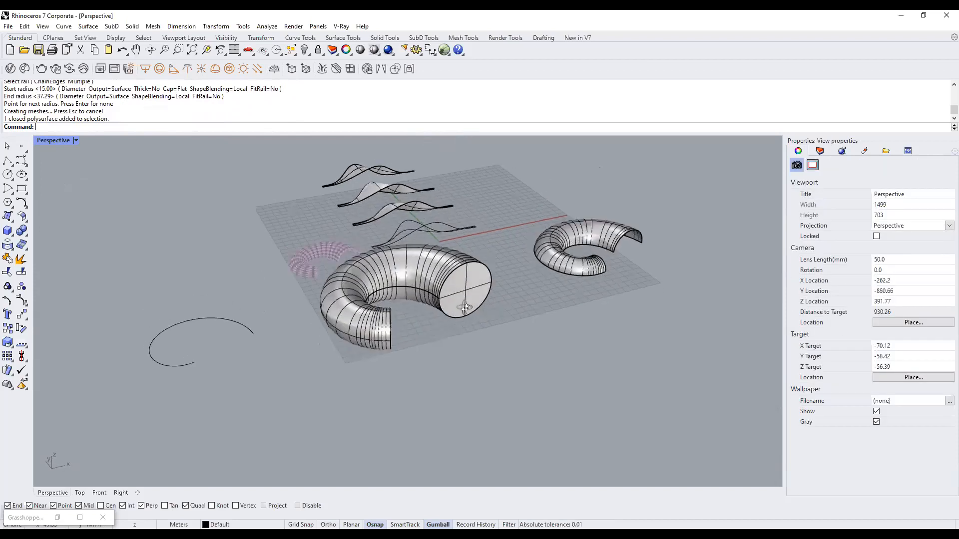
left_click(464, 288)
right_click_drag(463, 288, 582, 307)
left_click(581, 307)
right_click_drag(460, 298, 475, 252)
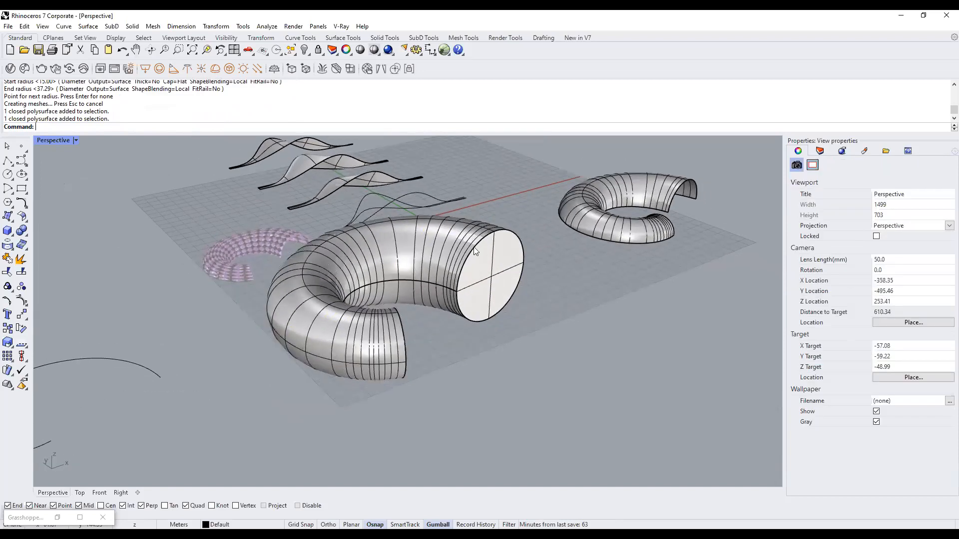
left_click_drag(488, 265, 506, 291)
left_click_drag(503, 270, 483, 300)
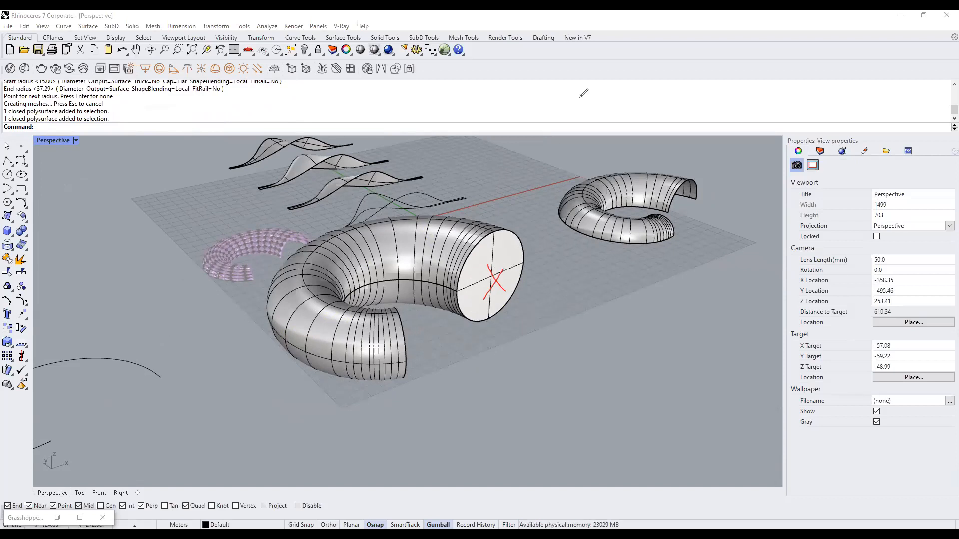
left_click(451, 241)
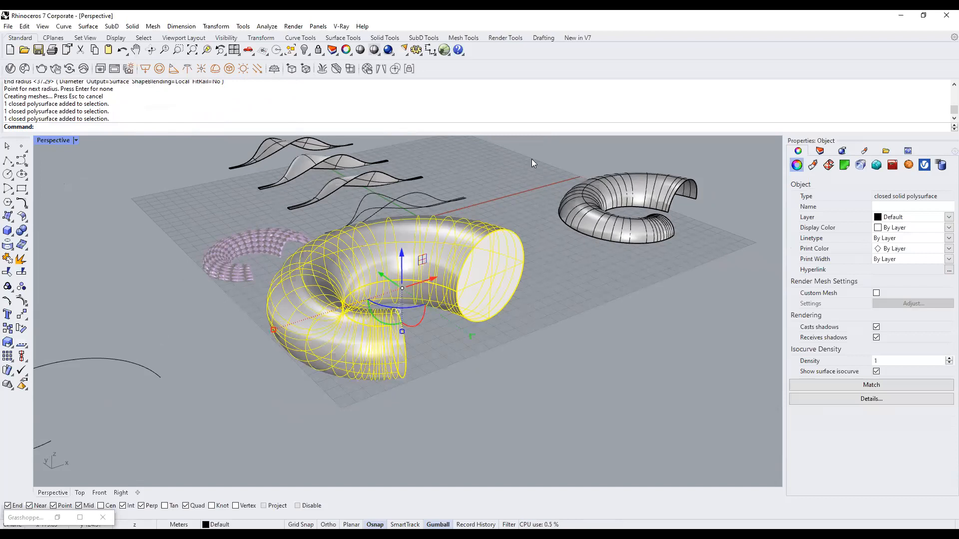
type("Explode")
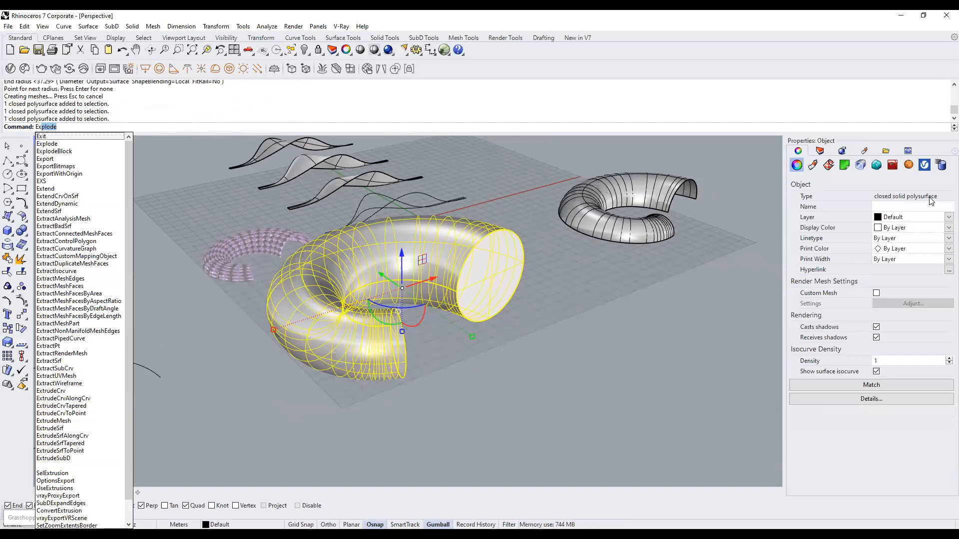
Explode the pipe and delete both of its end-cap surfaces.
key("Return")
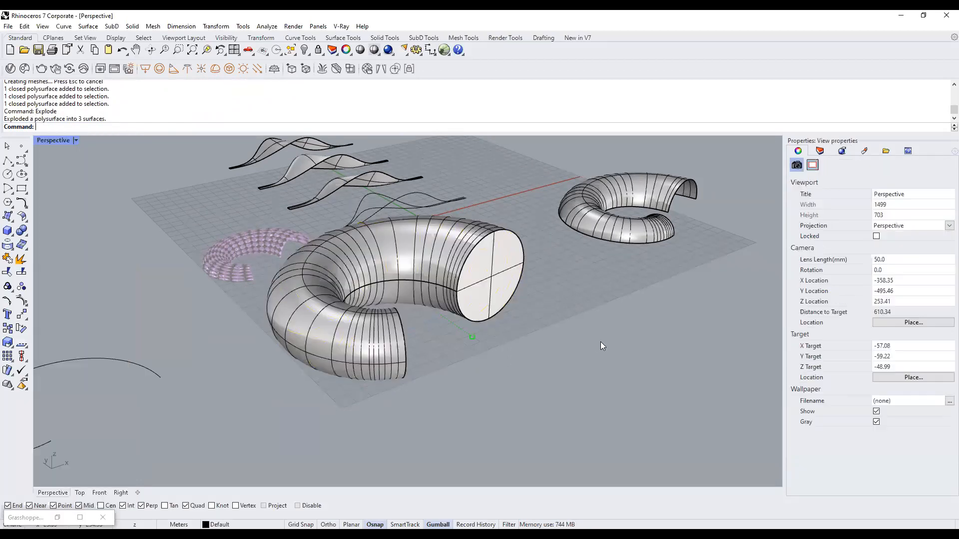
left_click(459, 271)
left_click(417, 255)
right_click_drag(417, 255, 303, 327)
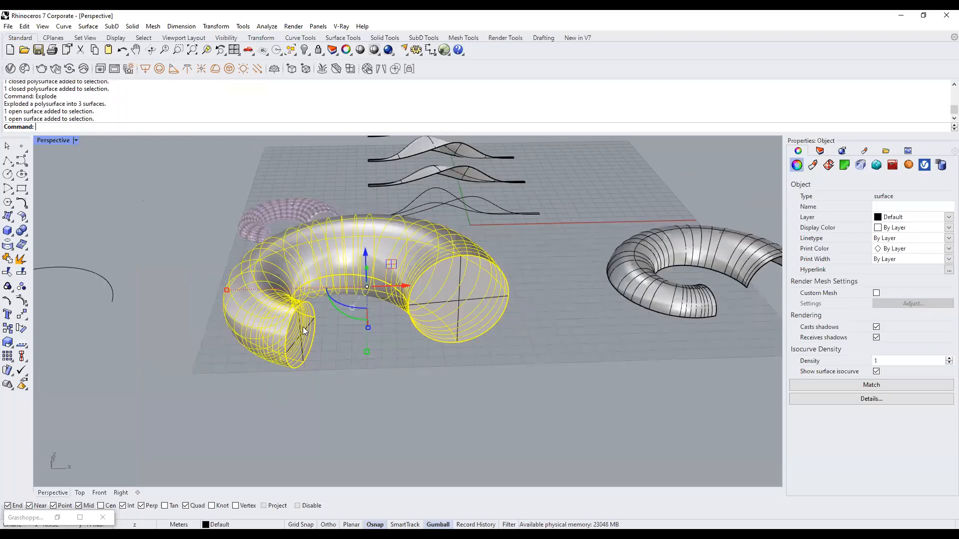
left_click(302, 331)
key("Delete")
left_click(454, 308)
key("Delete")
Delete the guiding arc running inside the open tube.
right_click_drag(384, 366, 453, 296)
left_click(468, 286)
scroll(482, 319, "down", 8)
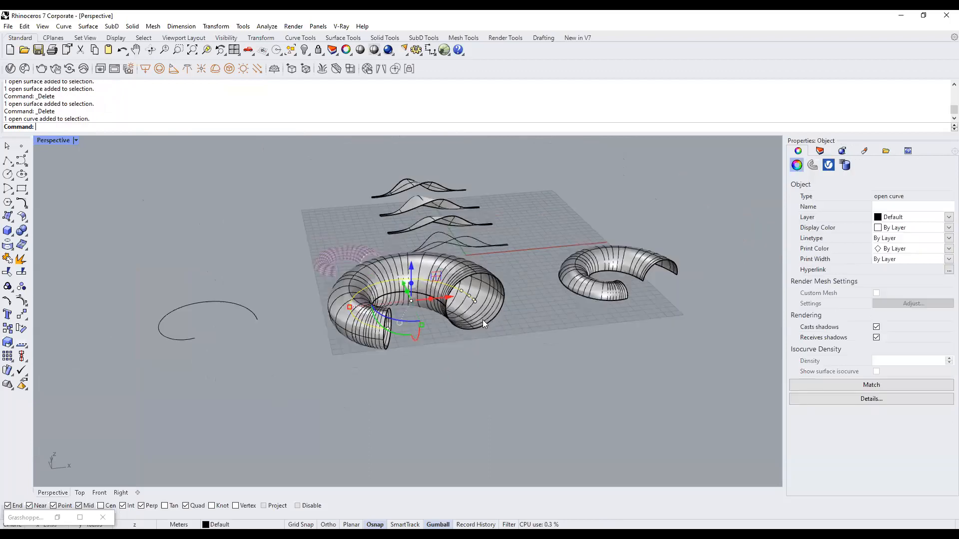
scroll(483, 319, "up", 6)
key("Delete")
Orbit around the open tube and check it beside the half-tube shell.
mouse_move(483, 318)
right_mouse_down()
mouse_move(499, 315)
mouse_move(499, 323)
mouse_move(487, 320)
mouse_move(497, 314)
right_mouse_up()
left_click(449, 293)
left_click(534, 314)
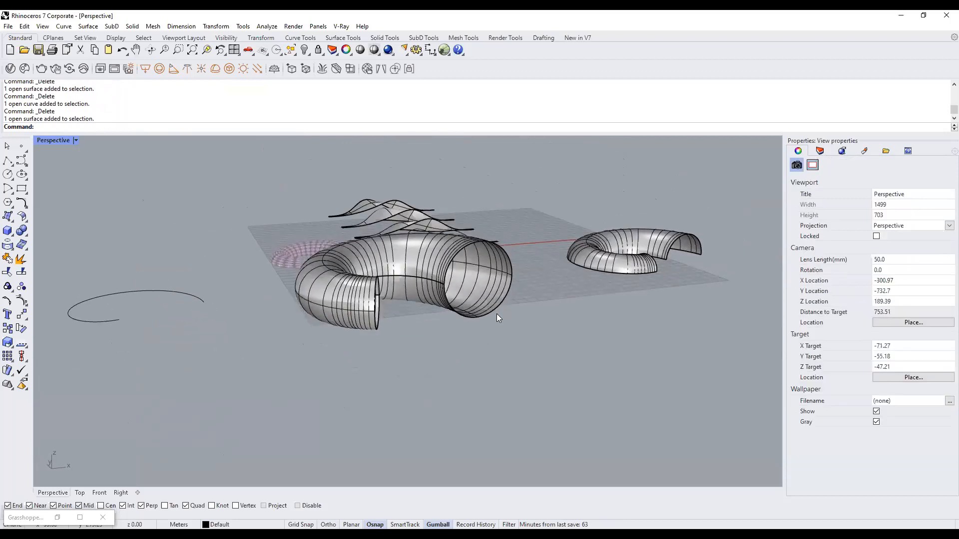
right_click_drag(693, 254, 672, 245)
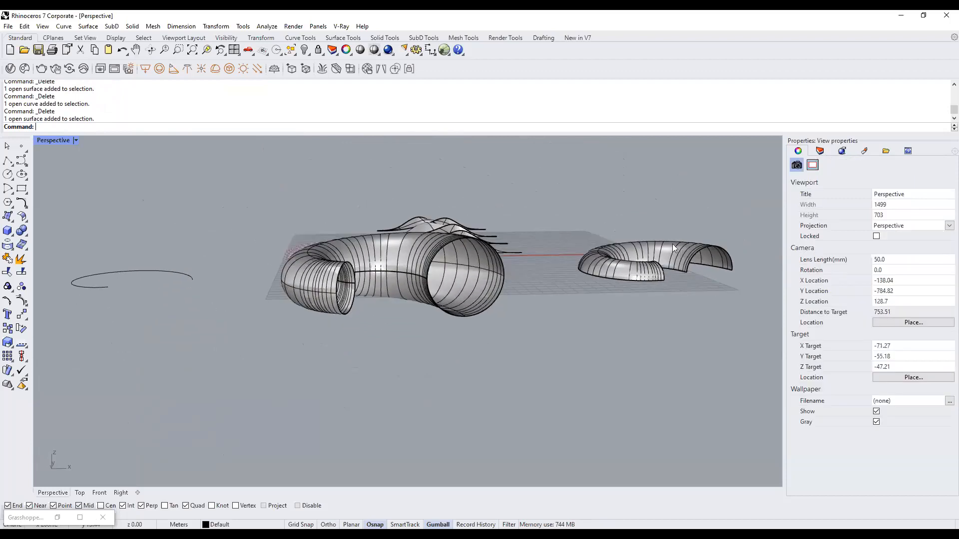
left_click(673, 247)
left_click(703, 295)
scroll(702, 299, "up", 5)
left_click(691, 265)
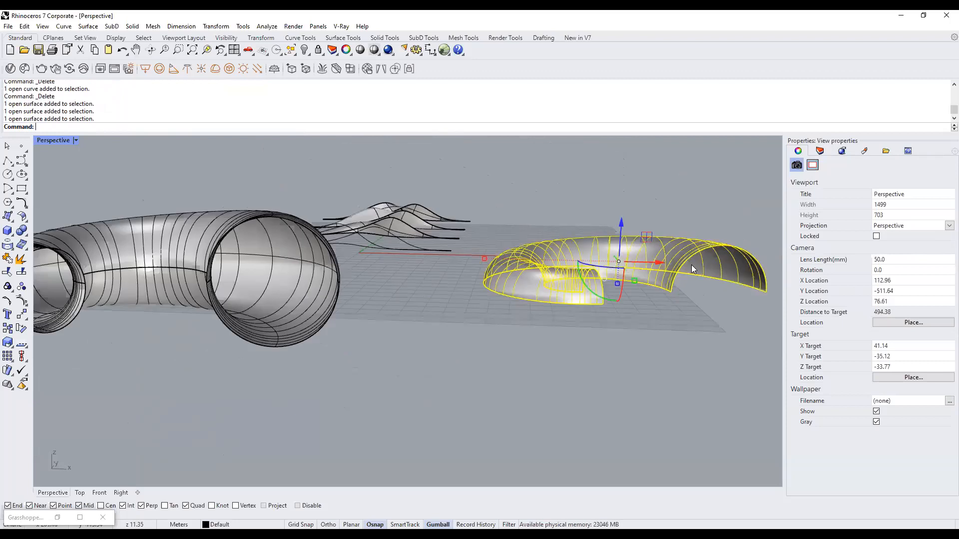
scroll(678, 287, "down", 4)
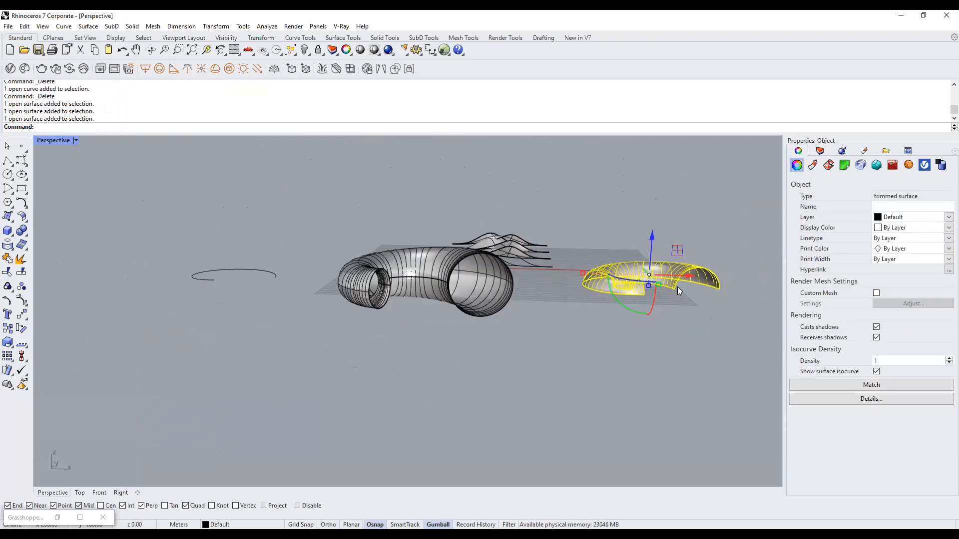
left_click(613, 303)
right_click_drag(398, 280, 419, 297)
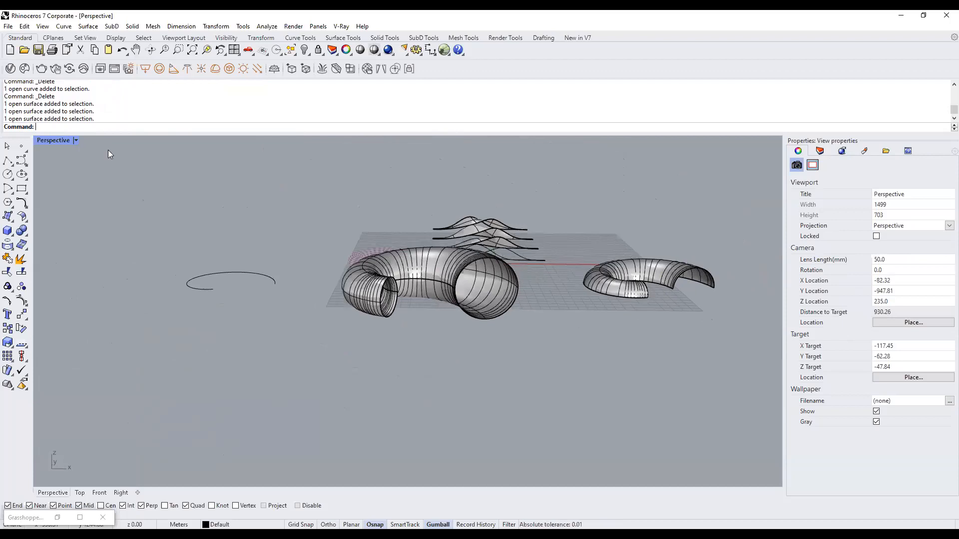
Restore the four-view layout and draw a straight horizontal Line below the tubes.
double_click(52, 140)
scroll(255, 211, "down", 4)
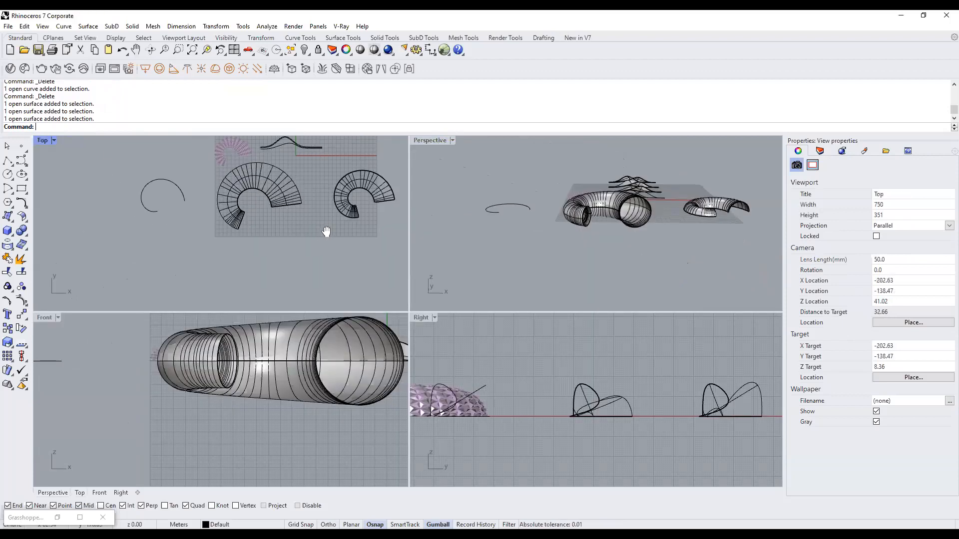
type("Line")
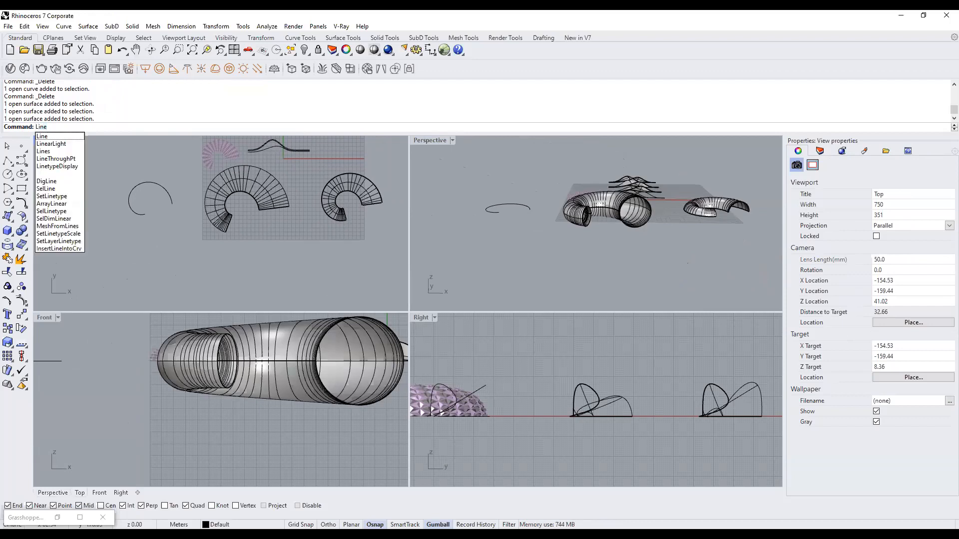
key("Return")
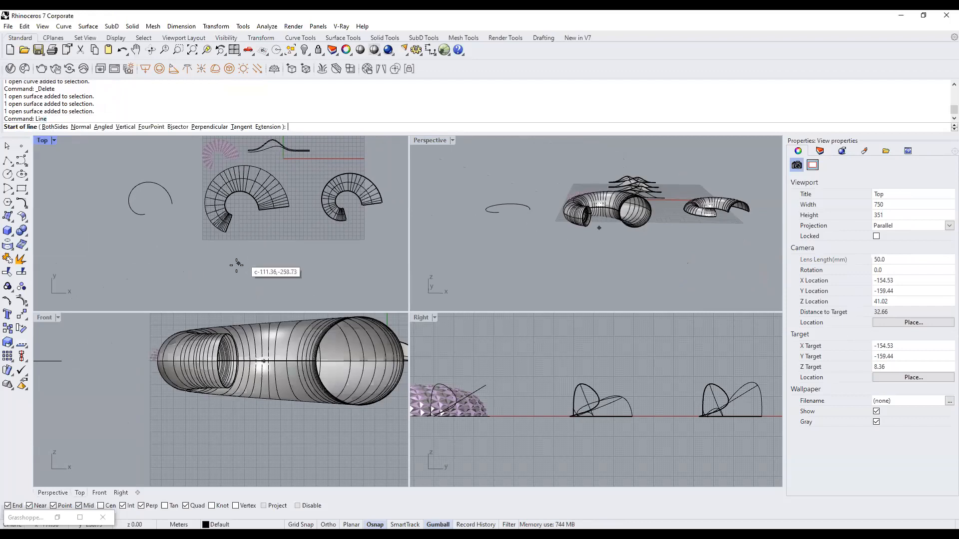
left_click(187, 257)
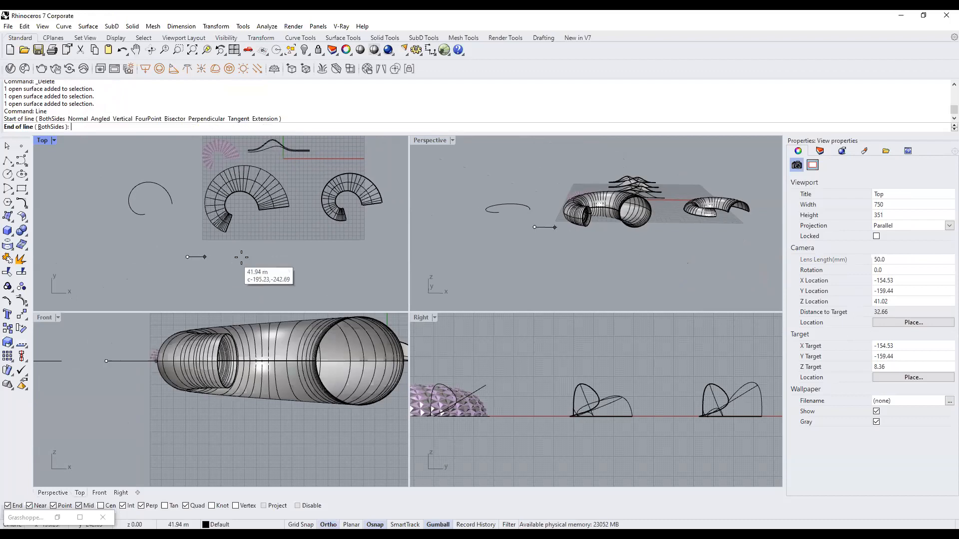
left_click(323, 257)
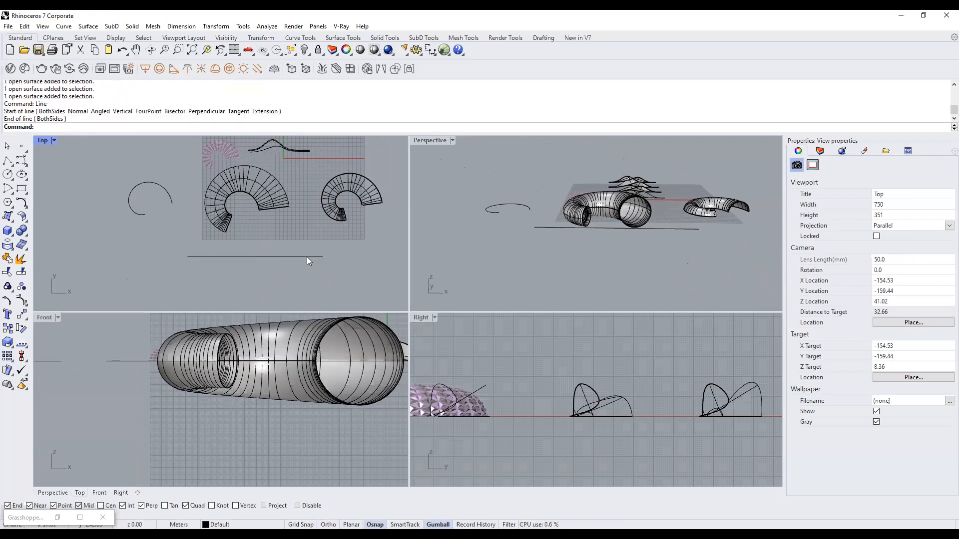
Extend the line leftward past the tube's left end in the Front view.
left_click(307, 257)
scroll(202, 406, "down", 3)
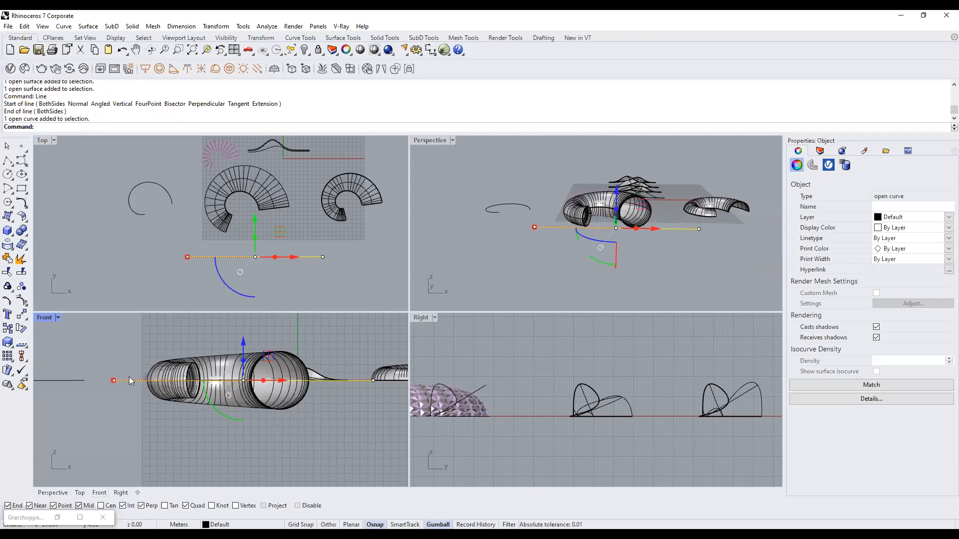
key("Escape")
left_click(288, 391)
left_click(132, 379, "shift")
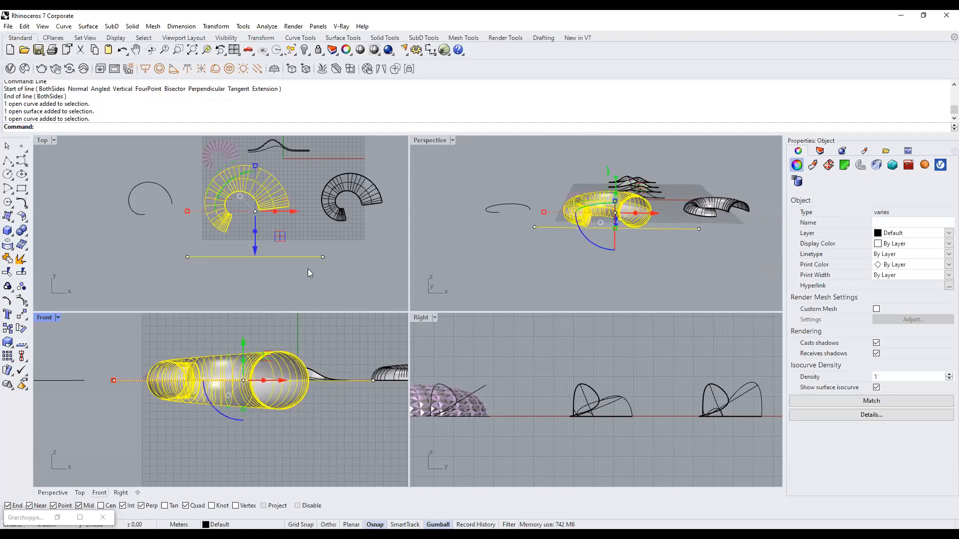
key("Escape")
left_click(289, 257)
left_click_drag(290, 257, 174, 260)
Move the line right so it runs past the tube's far end.
left_click(228, 354)
left_click(132, 380)
scroll(161, 354, "down", 4)
right_click_drag(162, 353, 237, 371)
left_click_drag(184, 388, 324, 401)
scroll(302, 412, "up", 3)
scroll(306, 419, "down", 2)
left_click(305, 419)
Trim away the tube's lower half using the line as the cutting edge.
type("Tr")
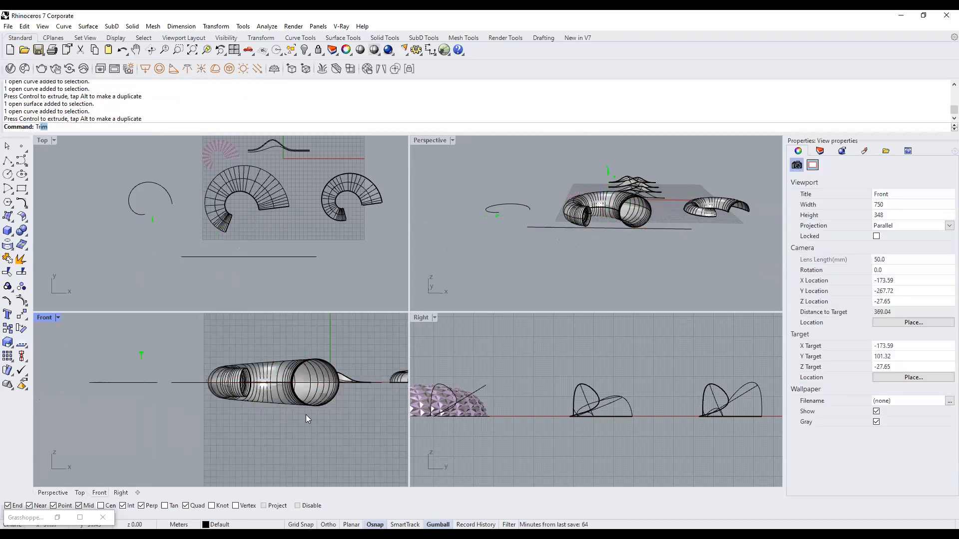
key("Escape")
left_click(190, 382)
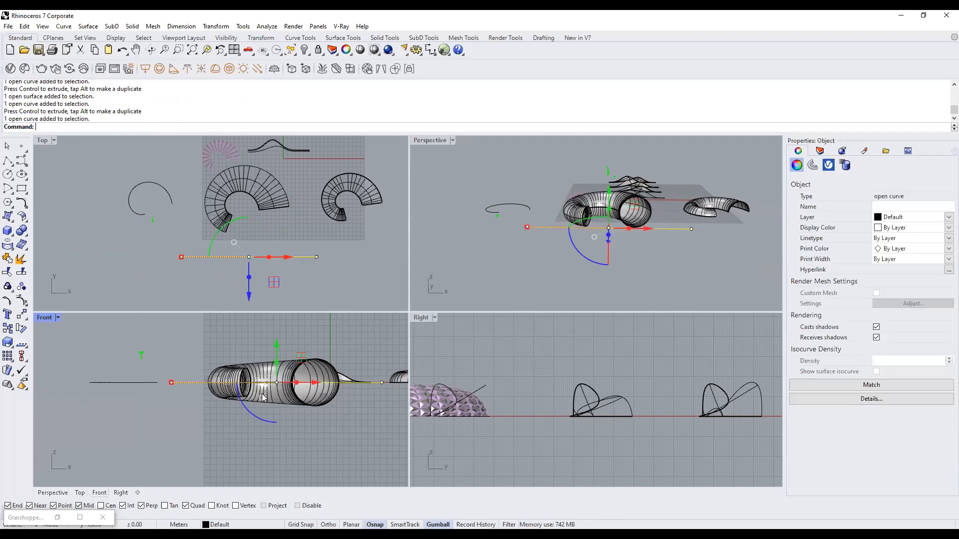
type("Trim")
key("Return")
scroll(305, 406, "up", 3)
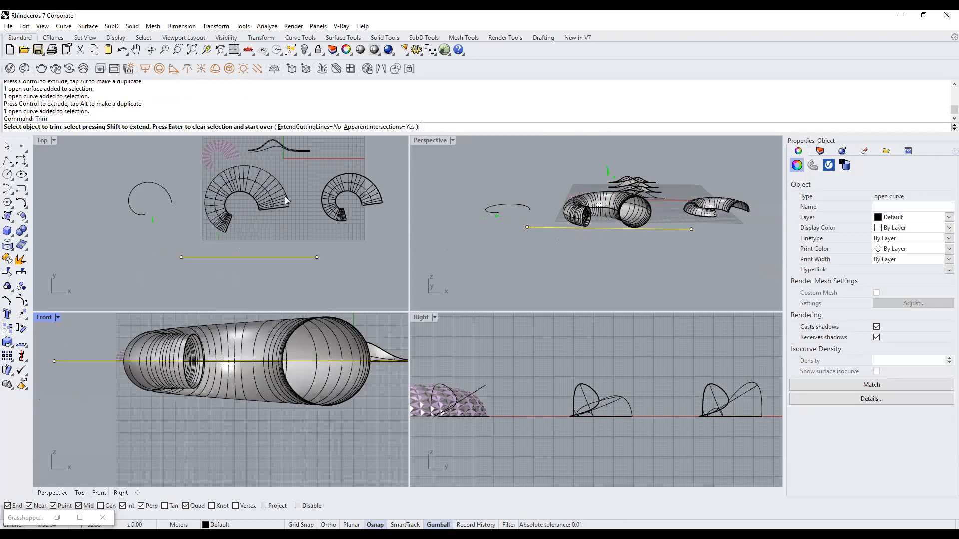
left_click(333, 400)
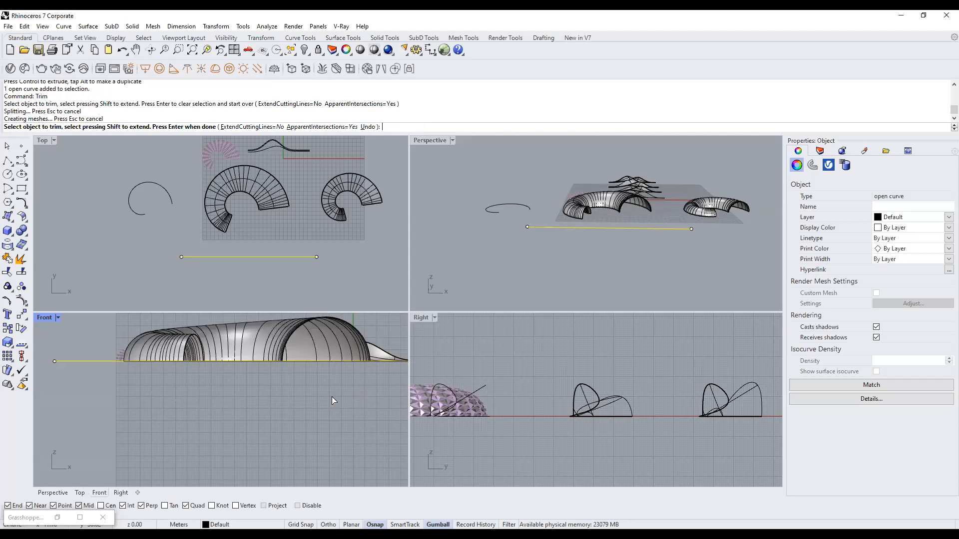
key("Return")
left_click(735, 270)
right_click_drag(729, 260, 693, 272)
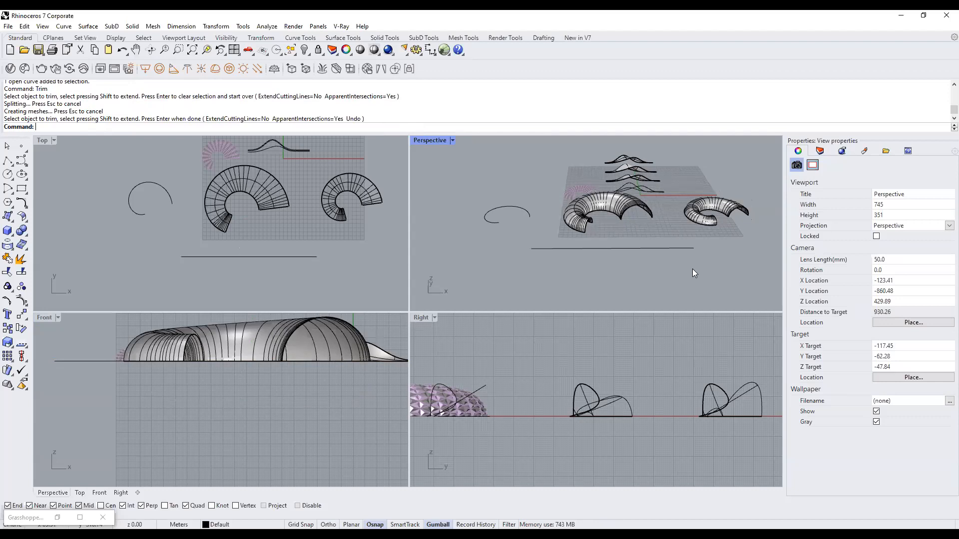
Orbit the Perspective view and check the ground line and large arch surface.
scroll(661, 225, "up", 3)
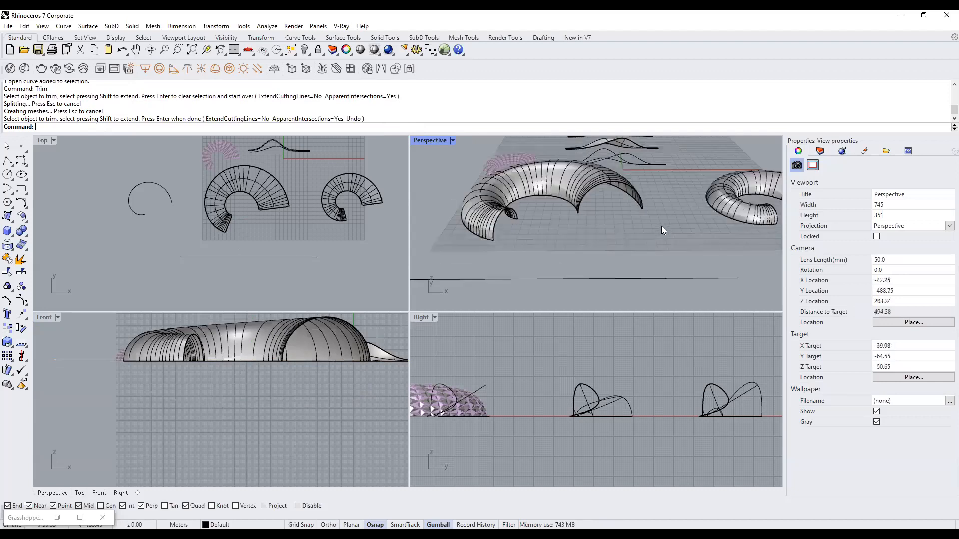
scroll(591, 216, "up", 3)
right_click_drag(592, 215, 606, 184)
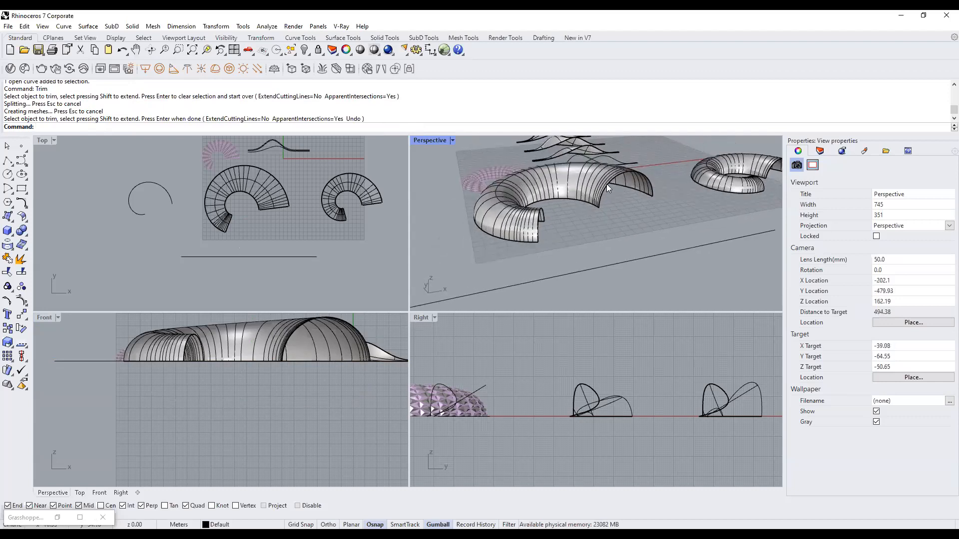
left_click(629, 258)
left_click(665, 205)
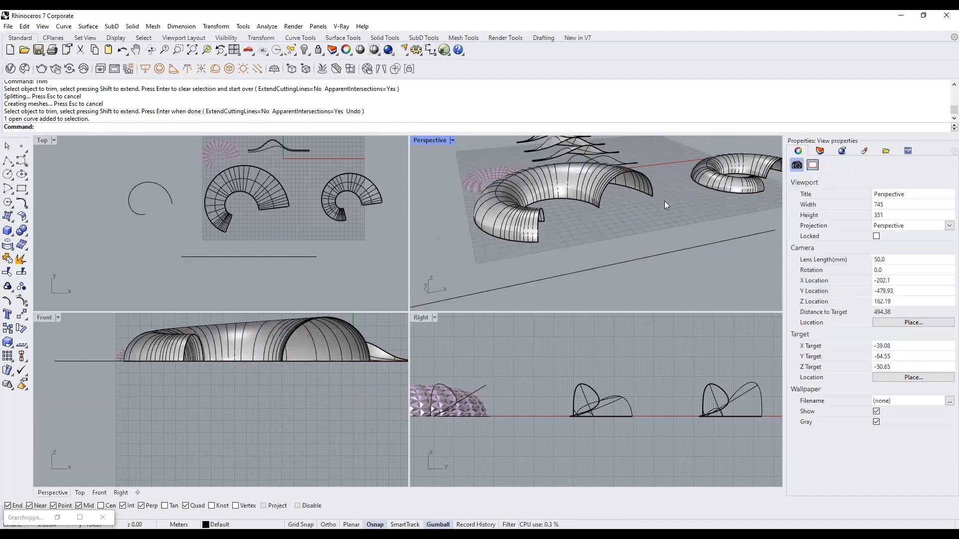
left_click(629, 190)
left_click(662, 230)
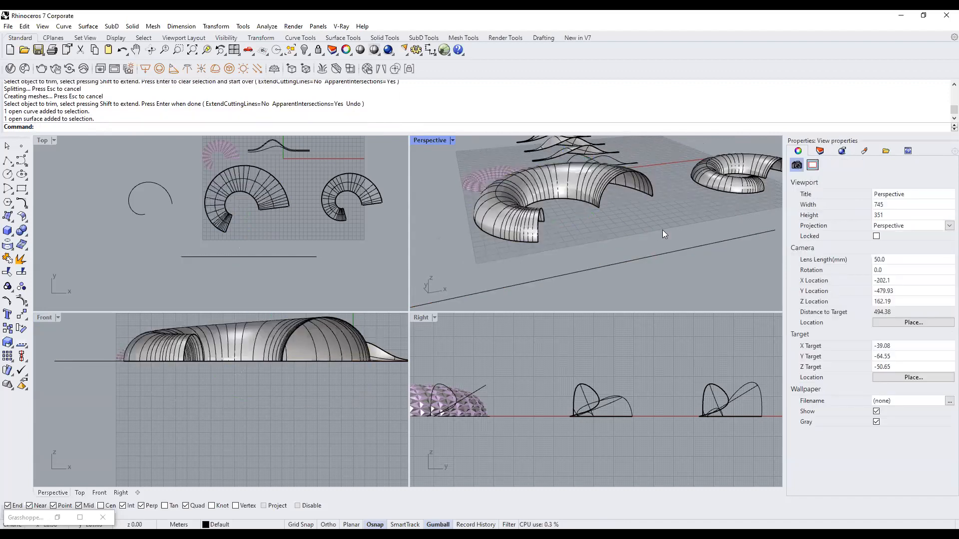
Maximize the Perspective view and orbit to inspect the trimmed arches and wavy surface.
double_click(432, 139)
right_click_drag(499, 211, 360, 209)
left_click(281, 183)
left_click(444, 169)
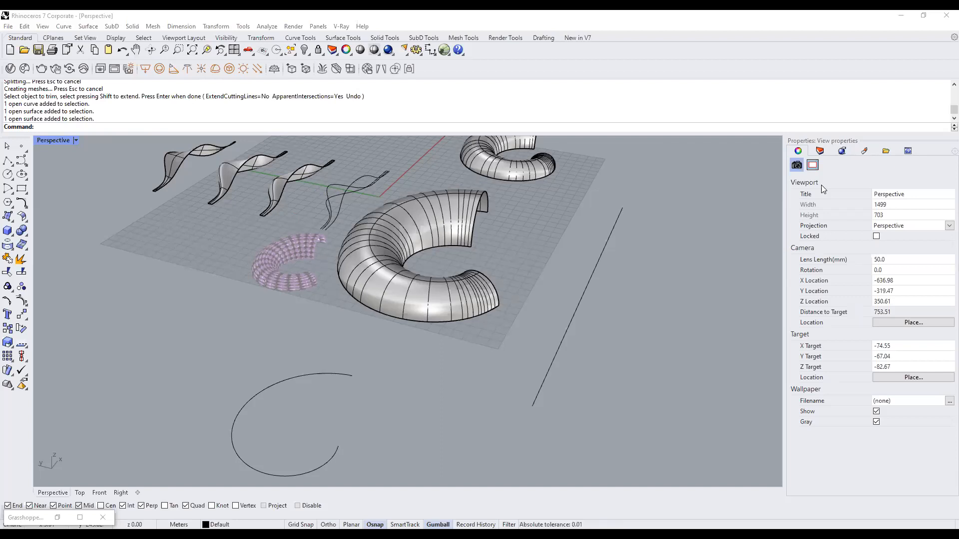
left_click(443, 199)
right_click_drag(438, 225, 443, 234)
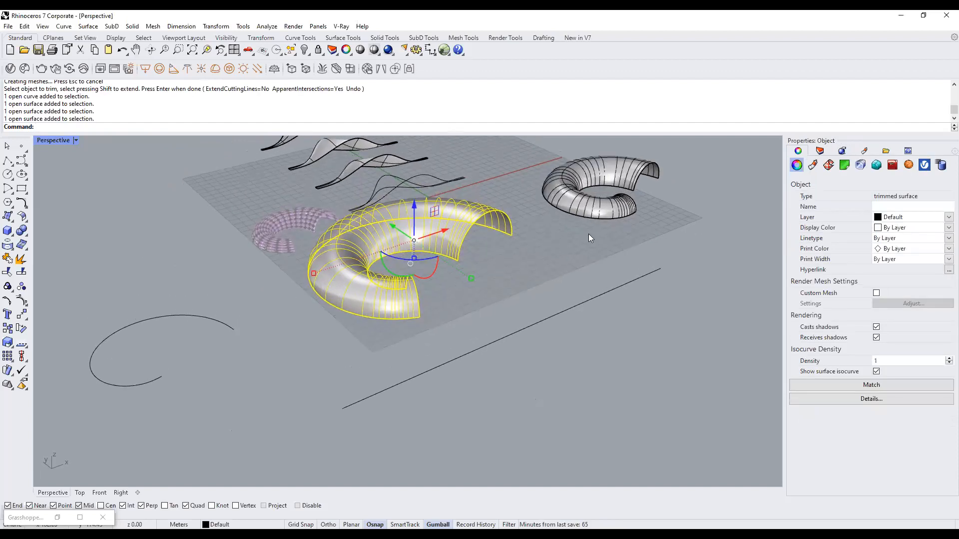
left_click(588, 234)
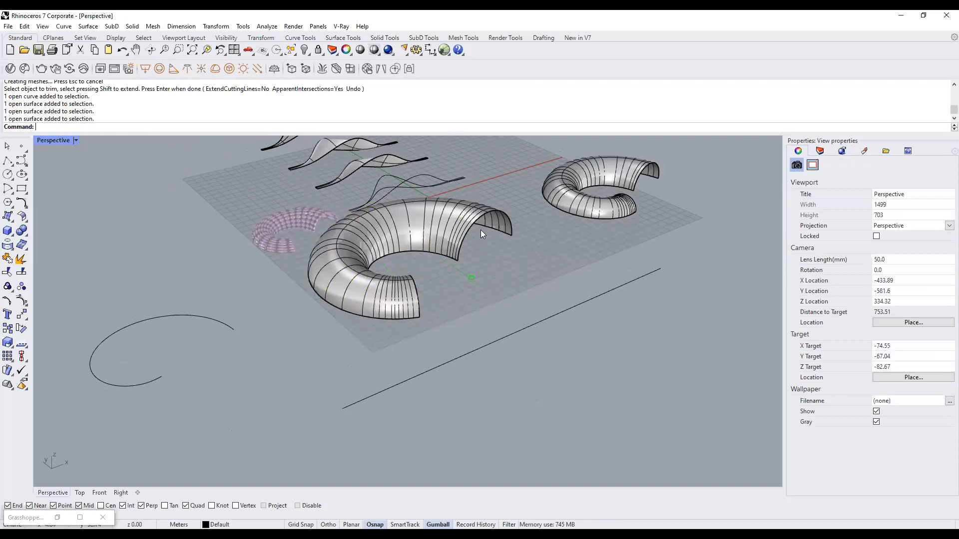
right_click_drag(496, 276, 609, 276)
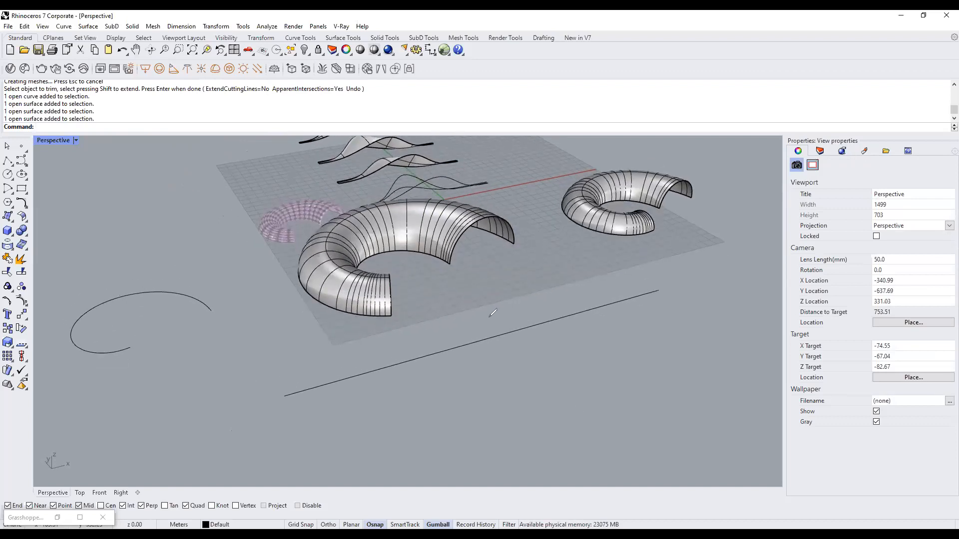
left_click_drag(492, 318, 487, 367)
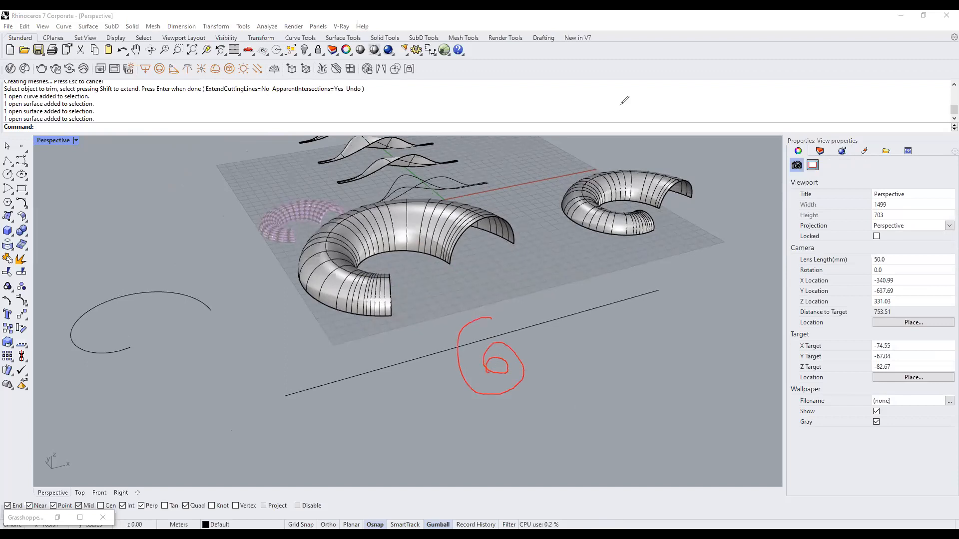
left_click(526, 129)
type("spiral")
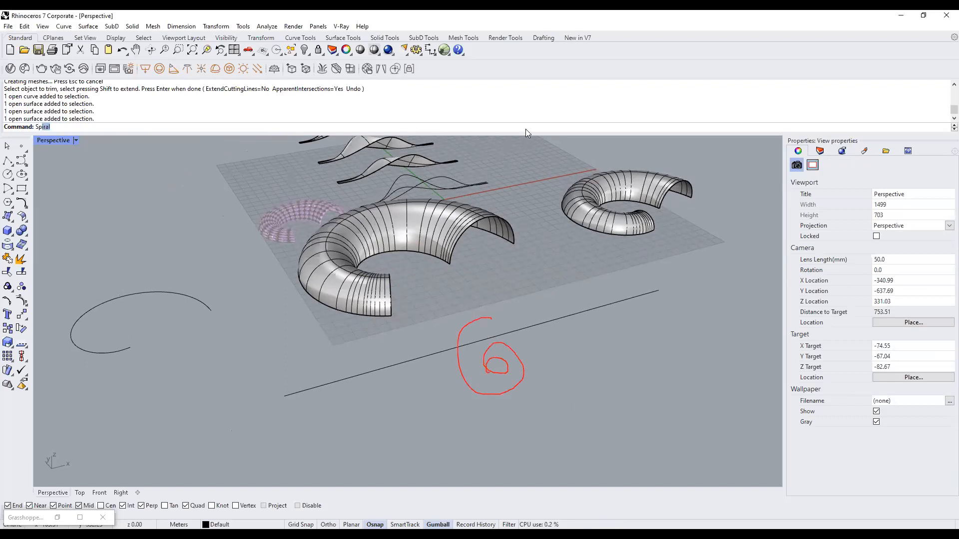
key("Return")
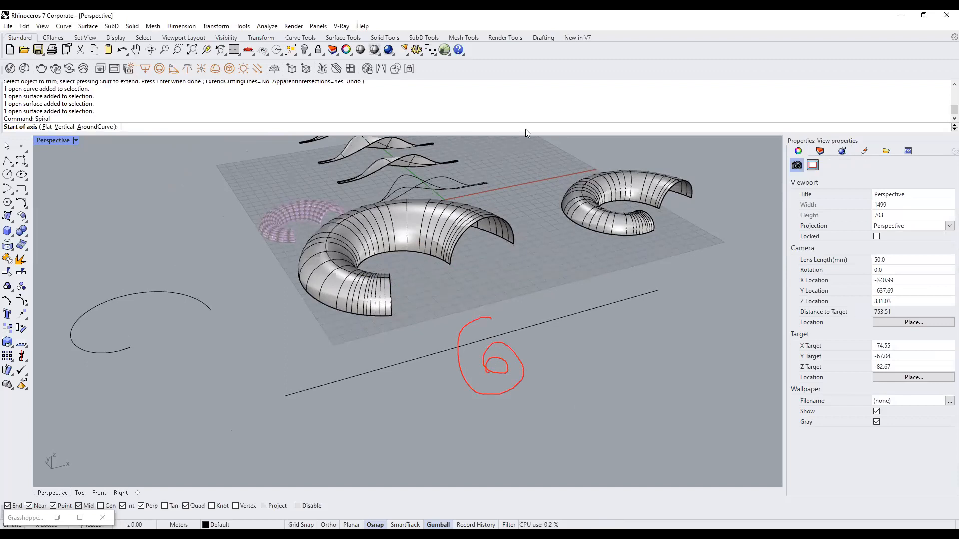
left_click(47, 127)
left_click(178, 228)
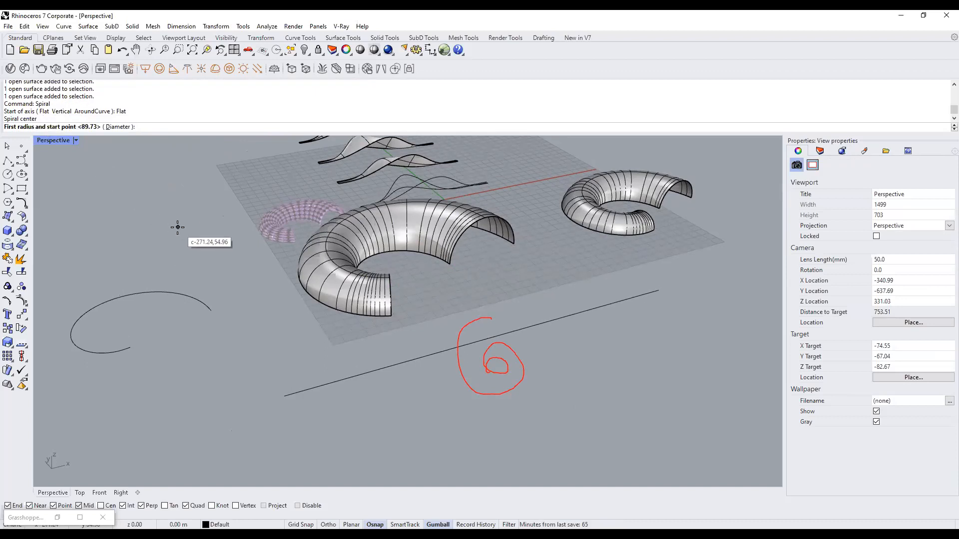
left_click(122, 242)
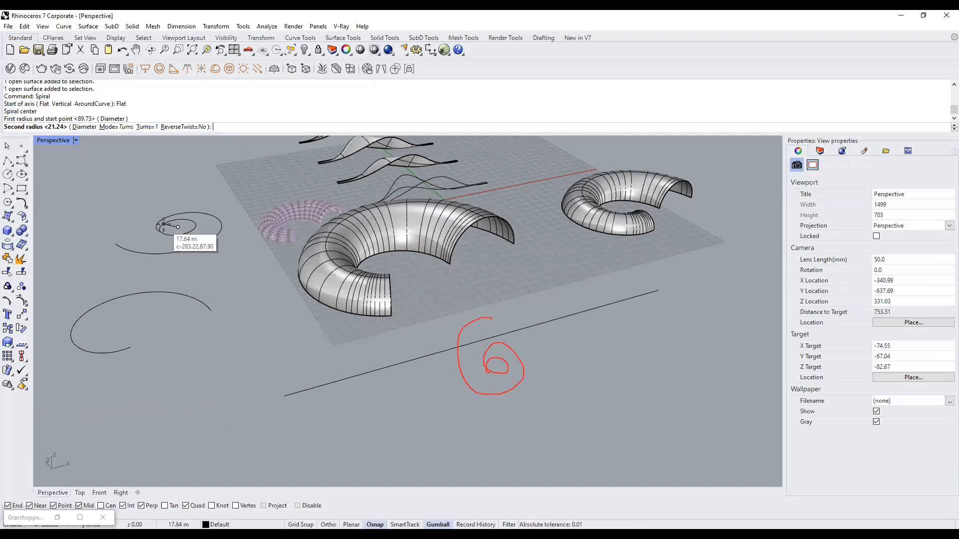
key("Escape")
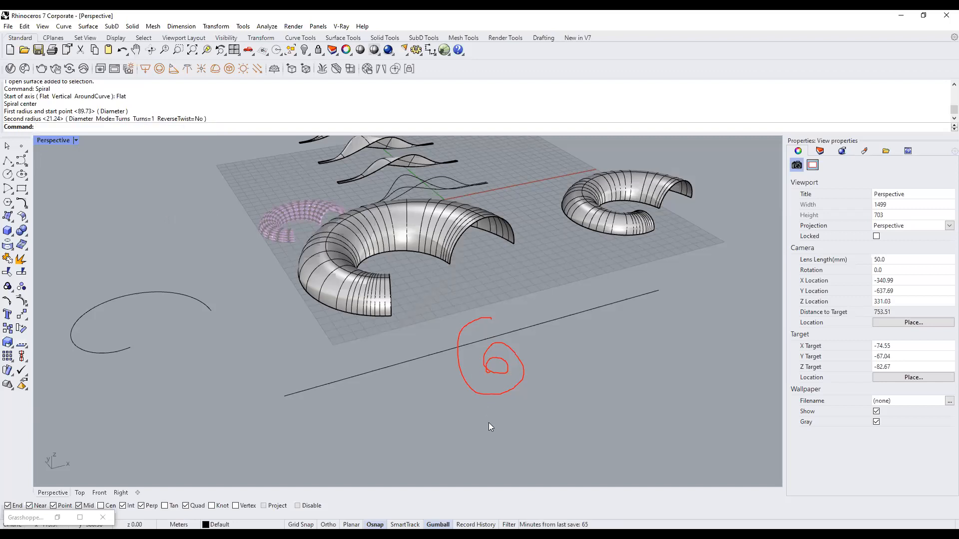
key("Escape")
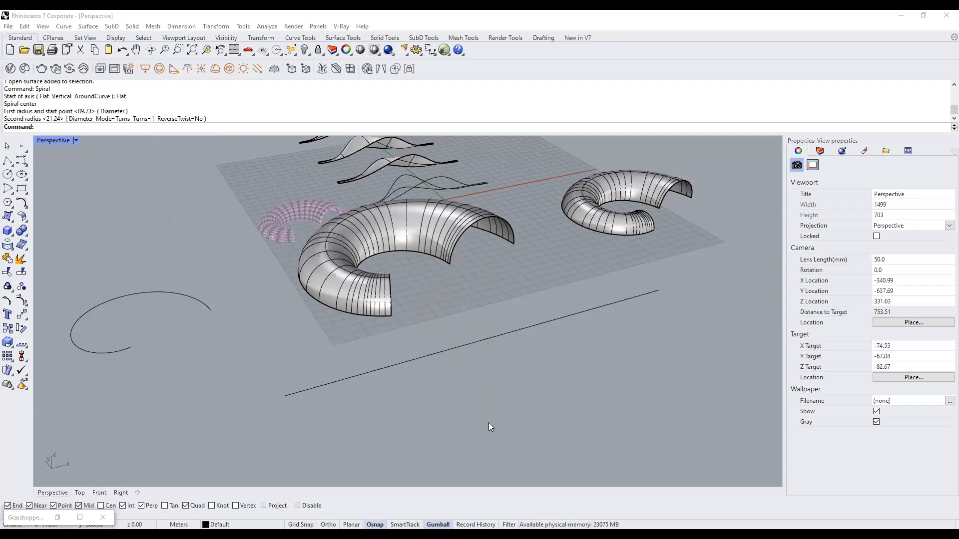
right_click_drag(488, 427, 351, 219)
scroll(376, 292, "up", 5)
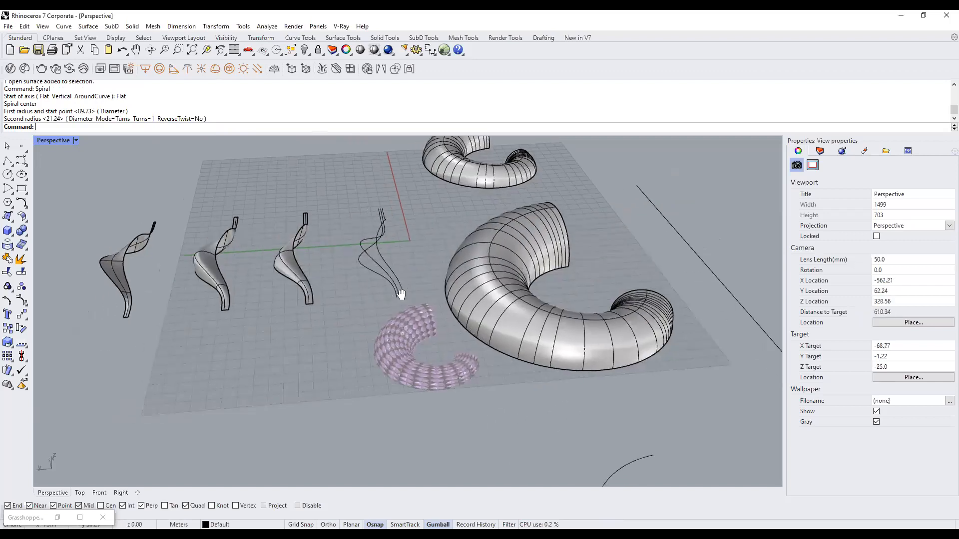
left_click_drag(446, 278, 406, 288)
type("Lo")
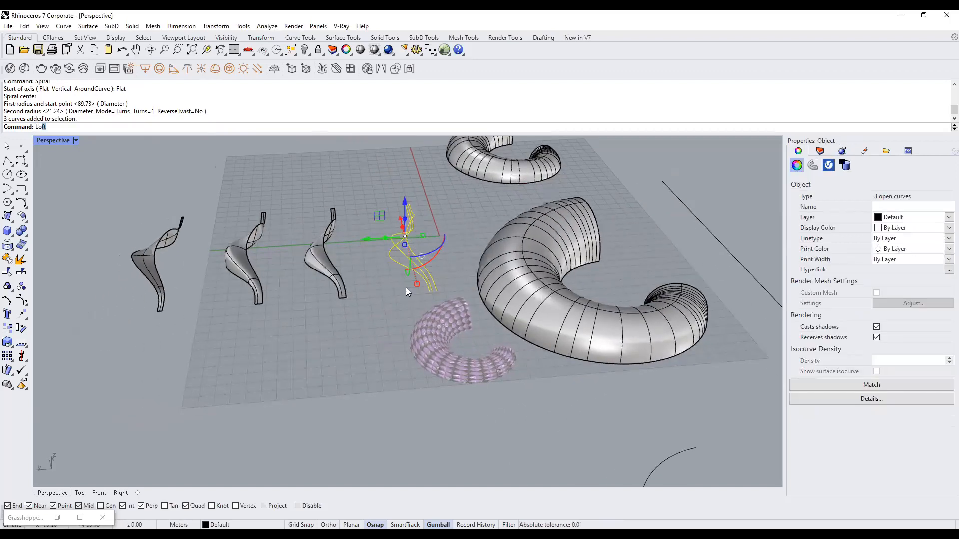
type("ft")
key("Return")
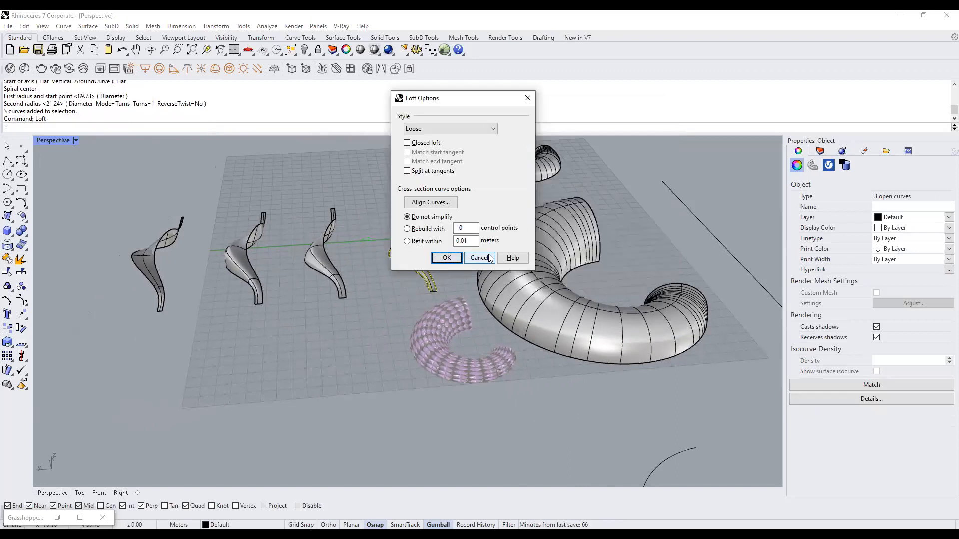
key("Escape")
right_click_drag(462, 285, 377, 343)
right_click_drag(494, 351, 430, 324, "shift")
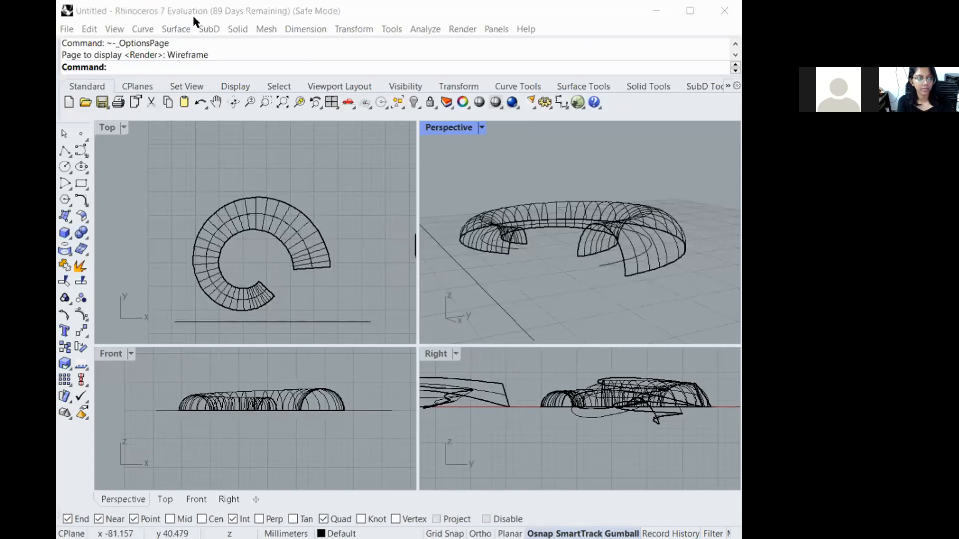
Maximize the Rhino 7 Evaluation window and give it focus.
left_click(691, 11)
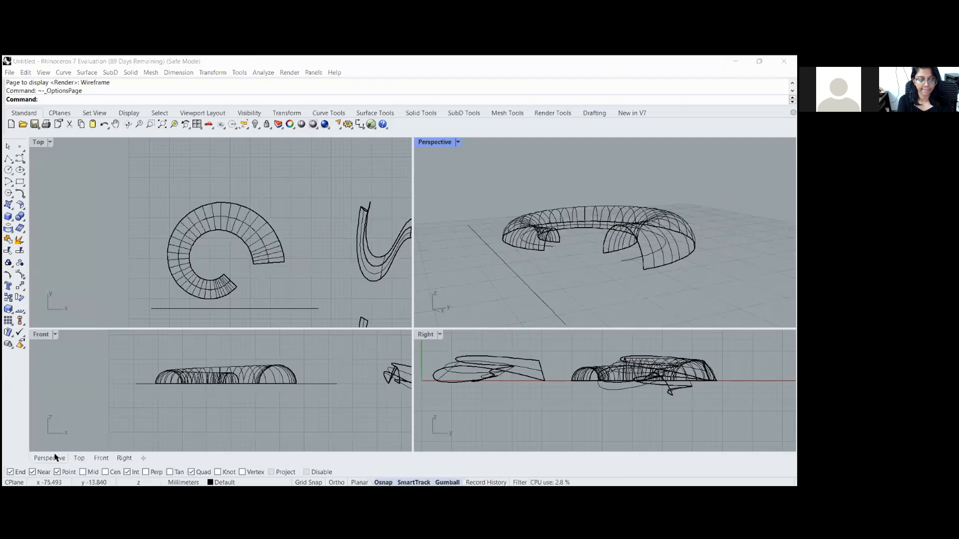
left_click(459, 143)
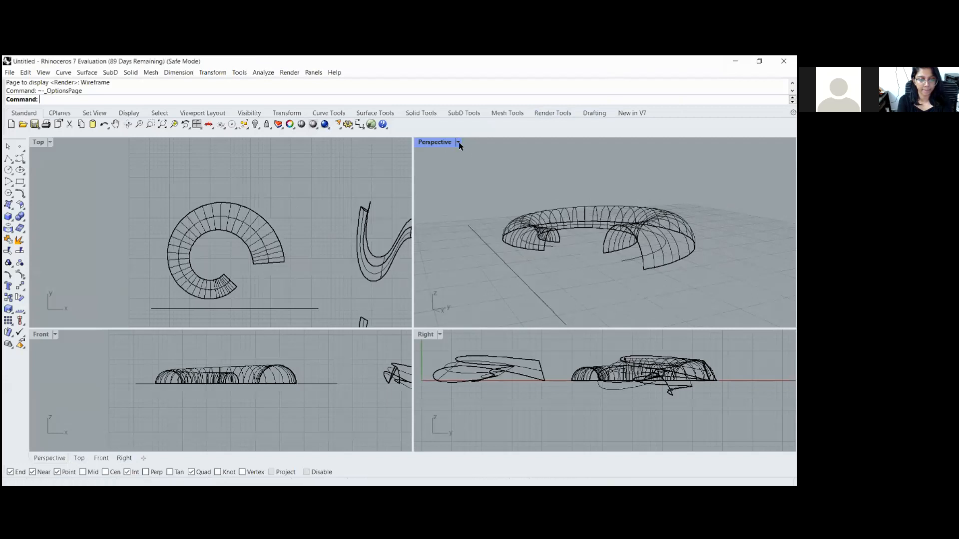
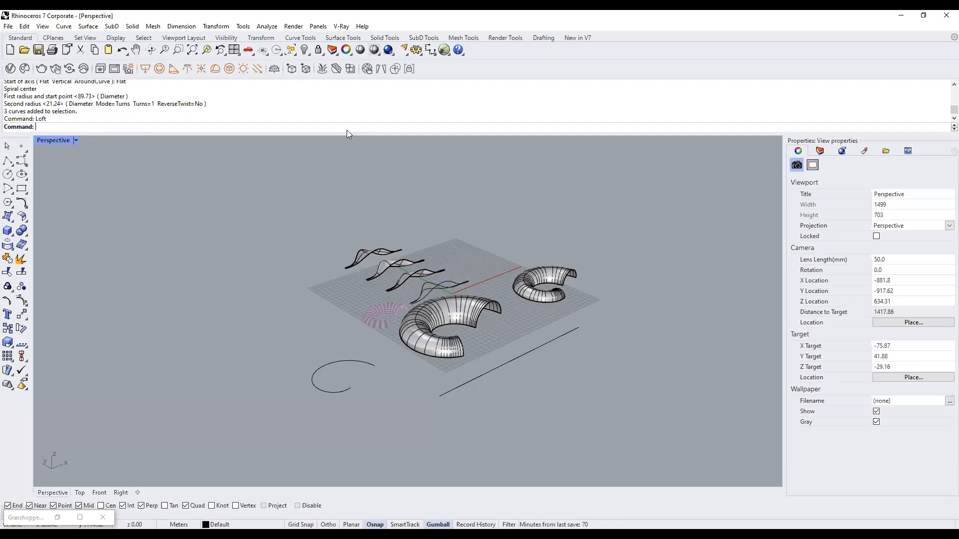
Type 'Gra' at the Rhino command prompt so the Grasshopper command autocompletes.
type("Grasshopper")
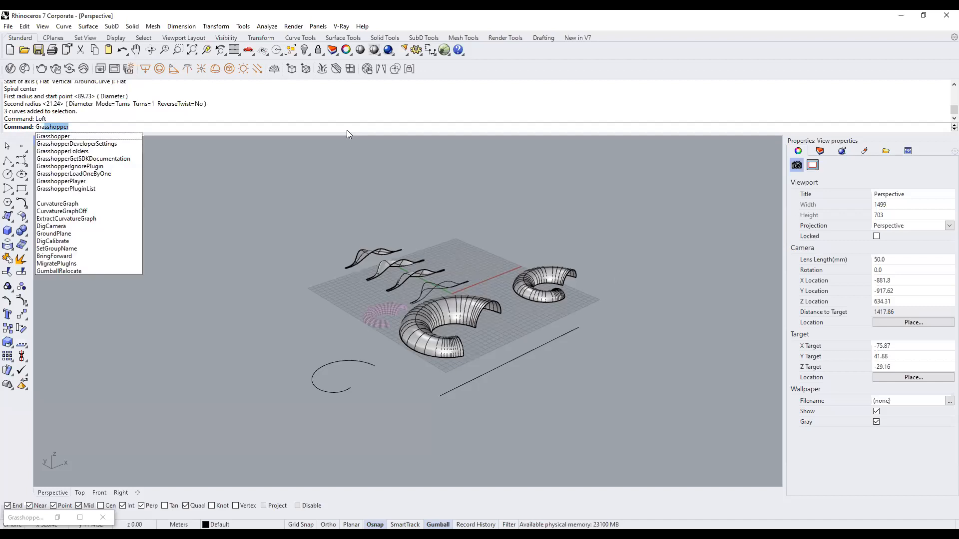
Launch Grasshopper and replace the PAVILION definition with a new empty document.
key("Return")
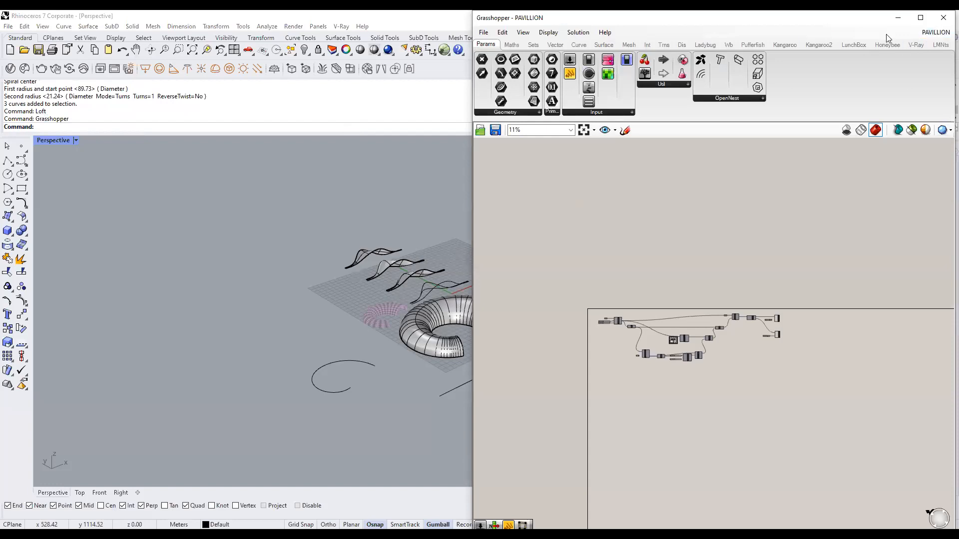
left_click(483, 32)
left_click(500, 41)
scroll(619, 210, "down", 4)
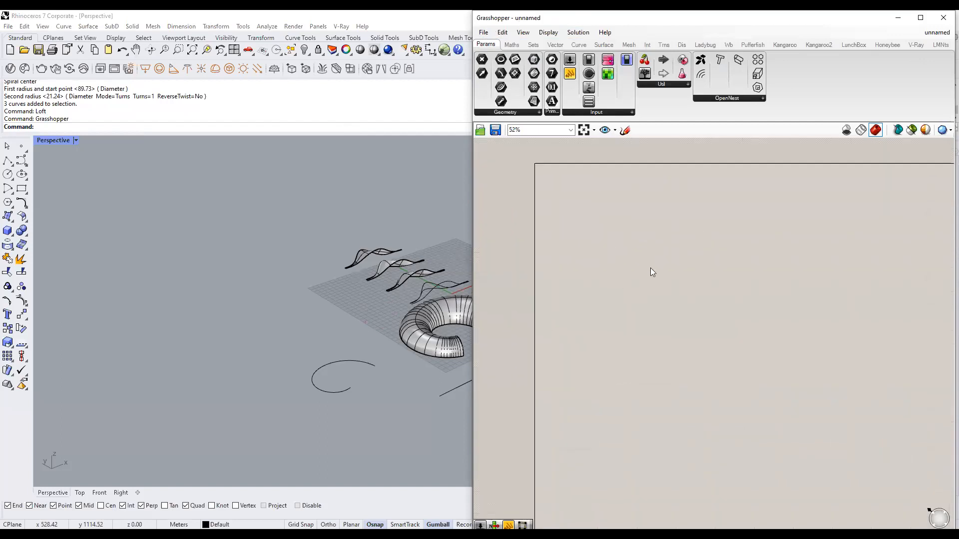
right_click_drag(675, 206, 668, 231)
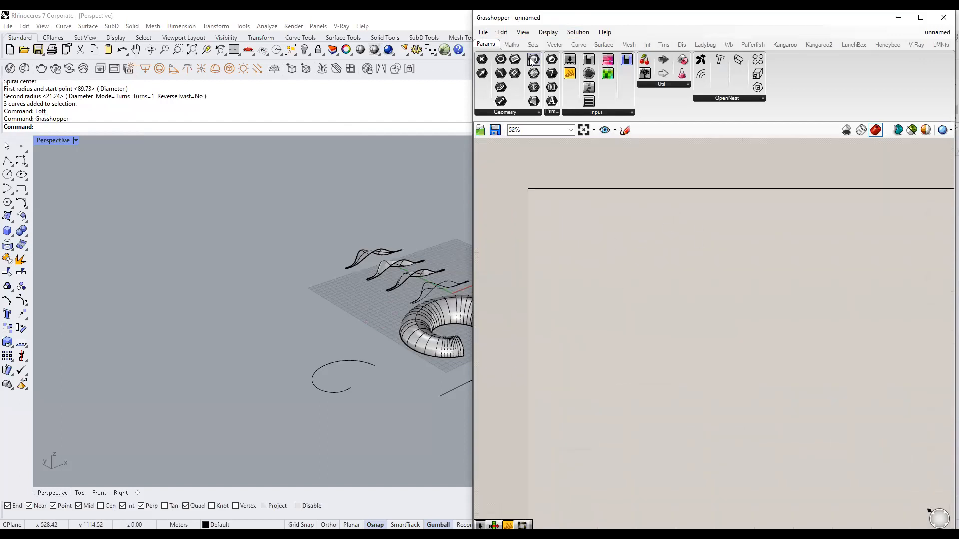
Create another blank document, then close Grasshopper and relaunch it with G.
left_click(483, 32)
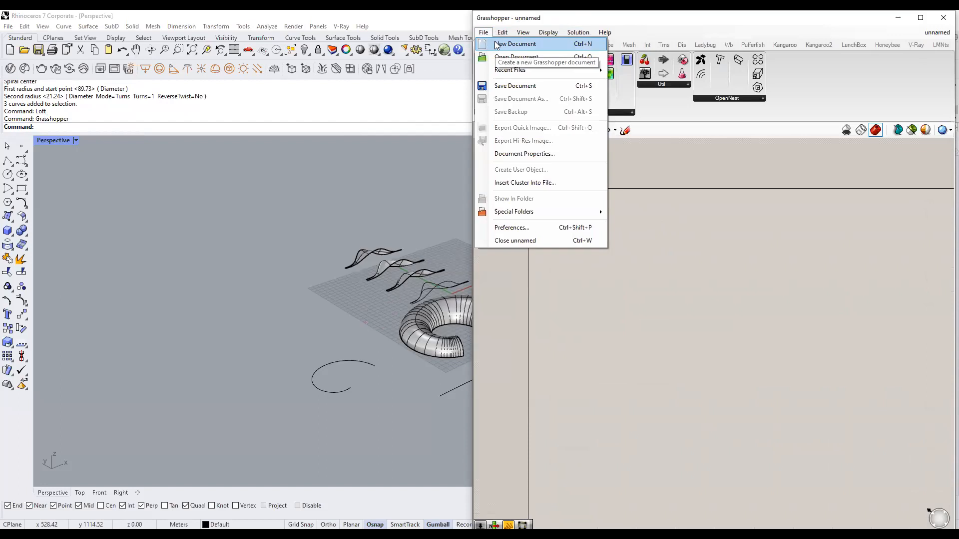
left_click(514, 44)
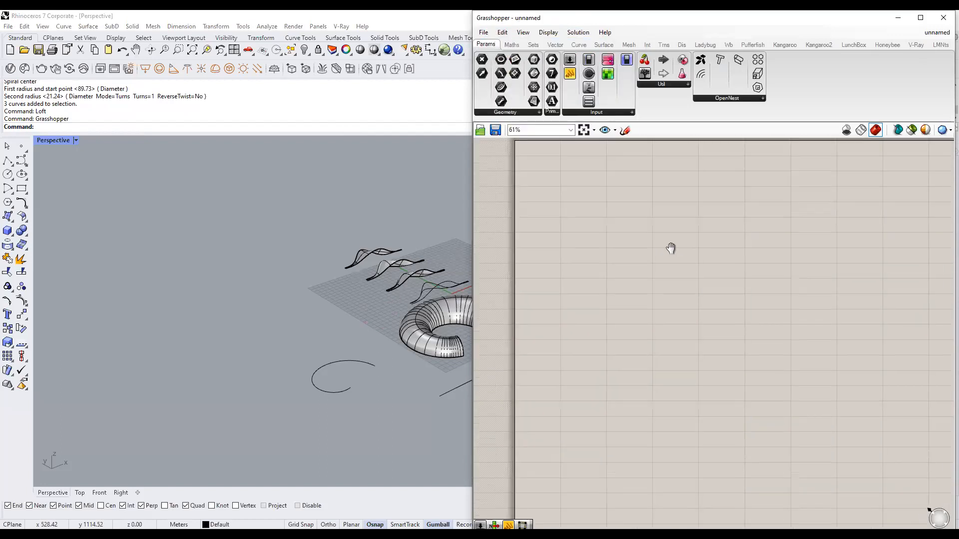
left_click(939, 21)
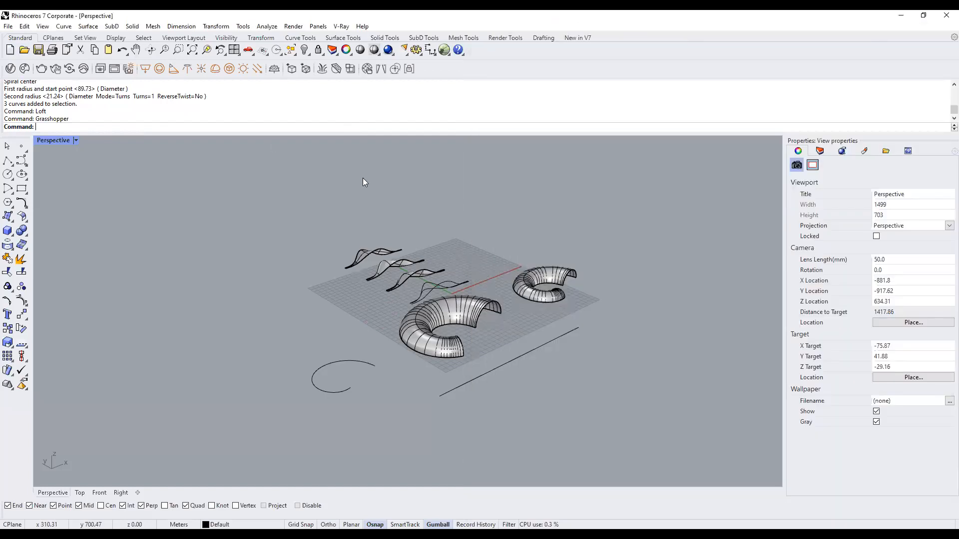
type("Grasshopper")
key("Return")
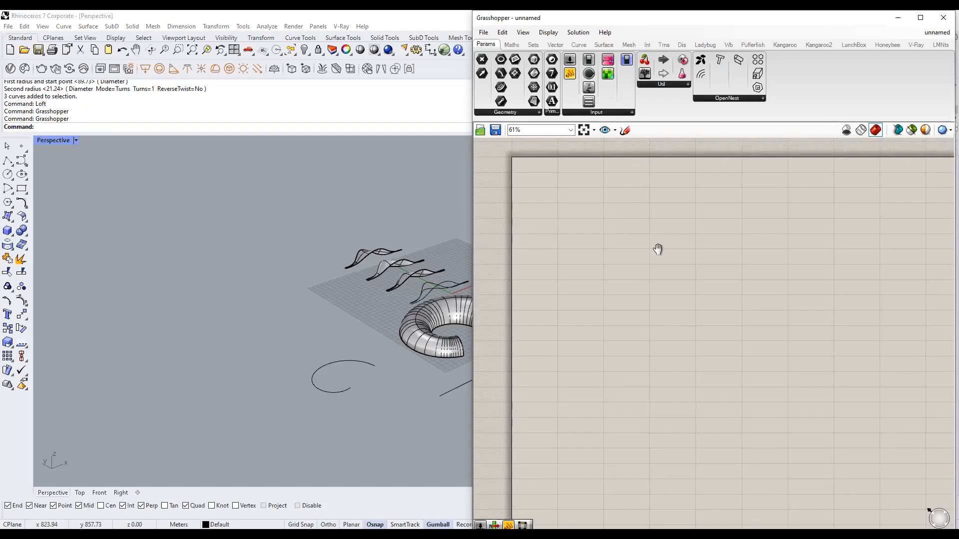
Start a fresh blank Grasshopper document, then pan and orbit Rhino's Perspective view.
left_click(483, 33)
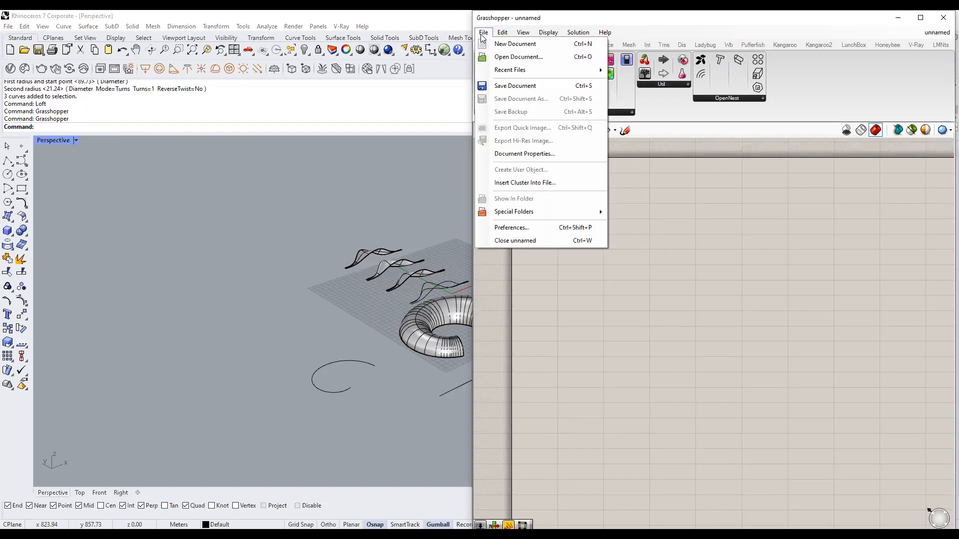
left_click(492, 46)
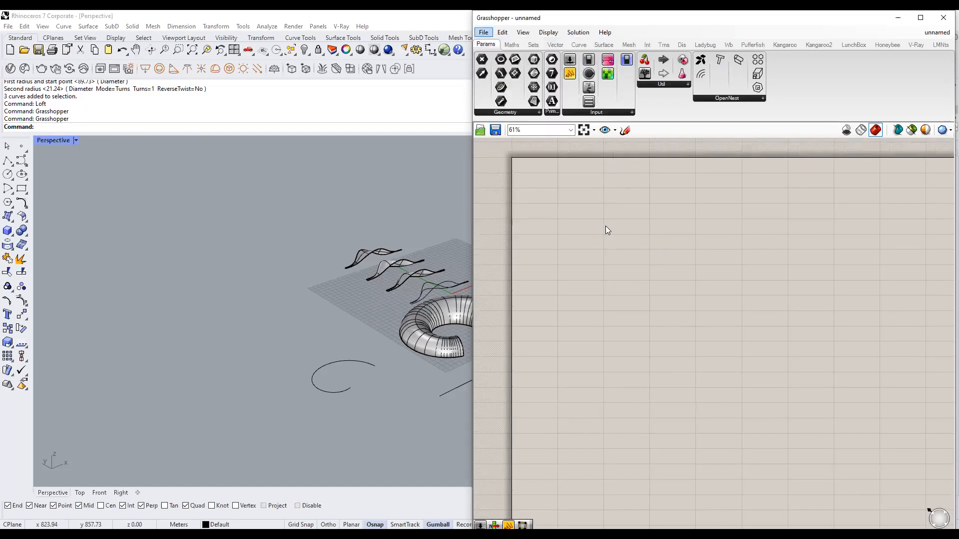
scroll(286, 291, "down", 3)
right_click_drag(434, 276, 290, 316, "shift")
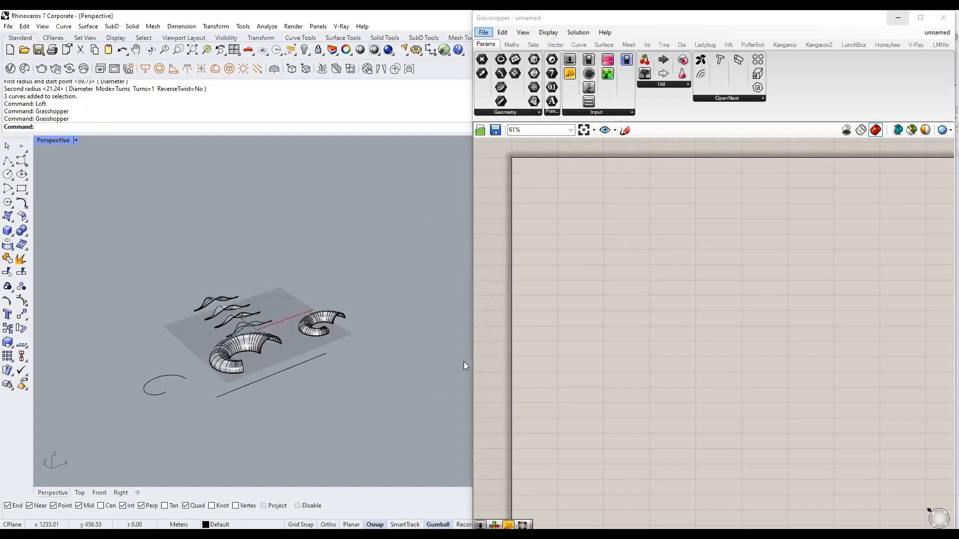
scroll(394, 349, "up", 6)
right_click_drag(408, 345, 438, 331)
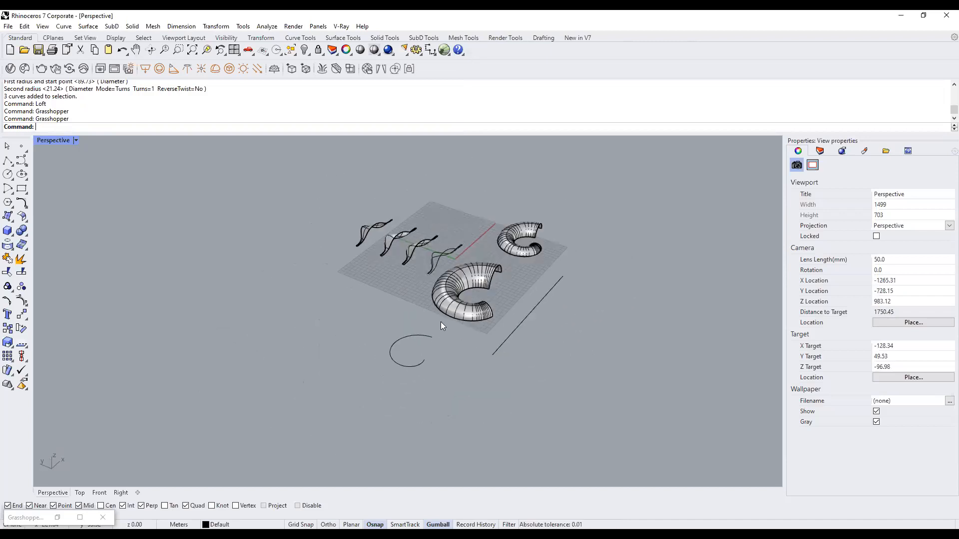
Select the near open torus and shift it left along X.
scroll(475, 282, "up", 4)
right_click_drag(475, 278, 487, 307)
left_click(432, 295)
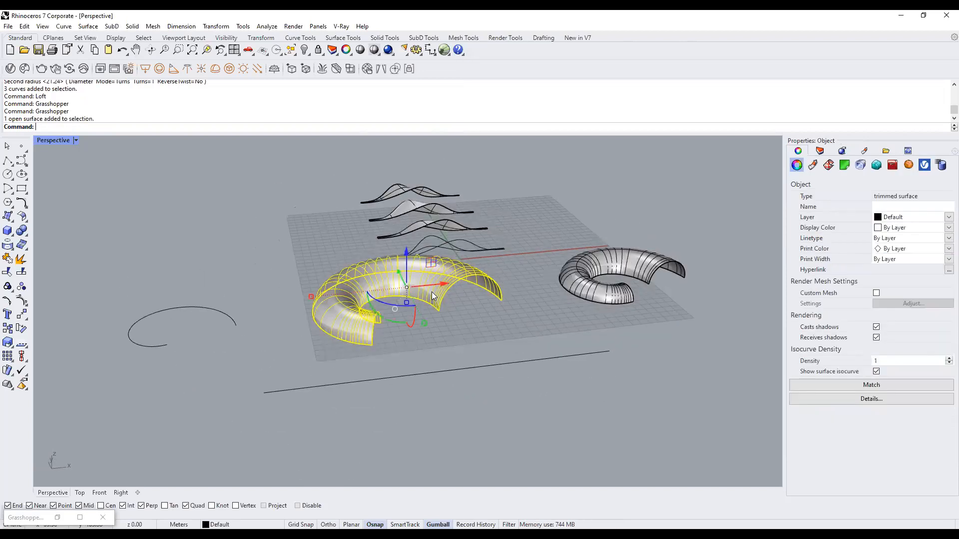
left_click(497, 312)
mouse_move(498, 312)
right_mouse_down()
mouse_move(469, 321)
mouse_move(504, 309)
right_mouse_up()
left_click(420, 298)
left_click_drag(467, 278, 420, 302)
left_click(237, 333)
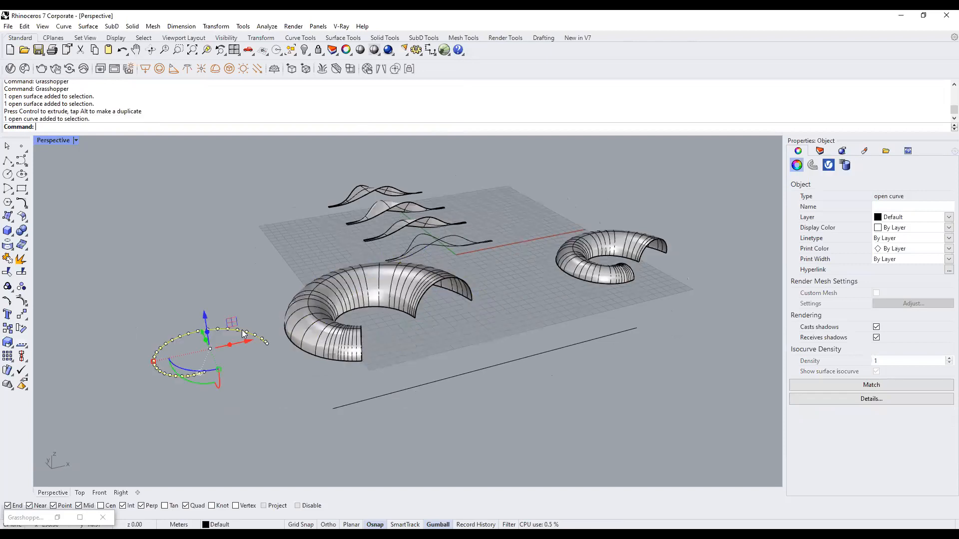
left_click(424, 326)
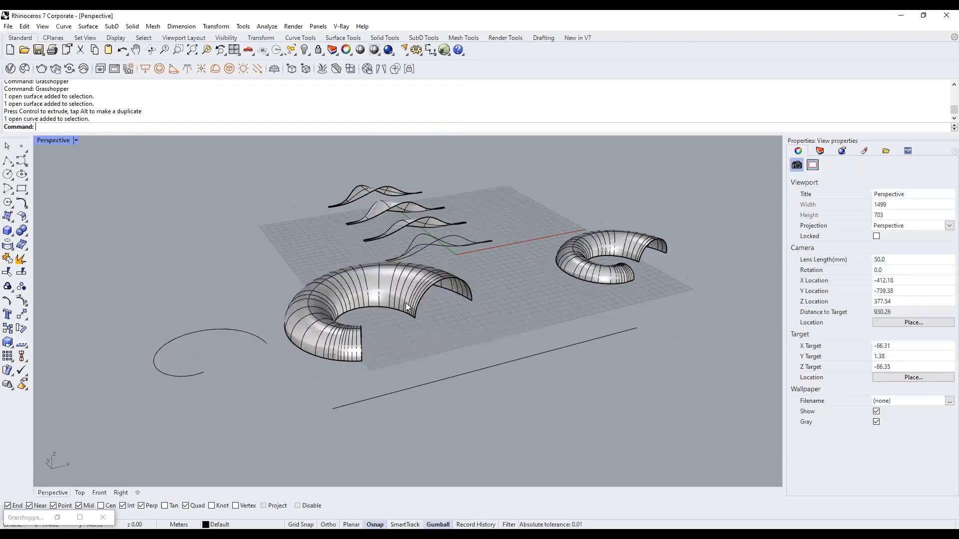
left_click(391, 289)
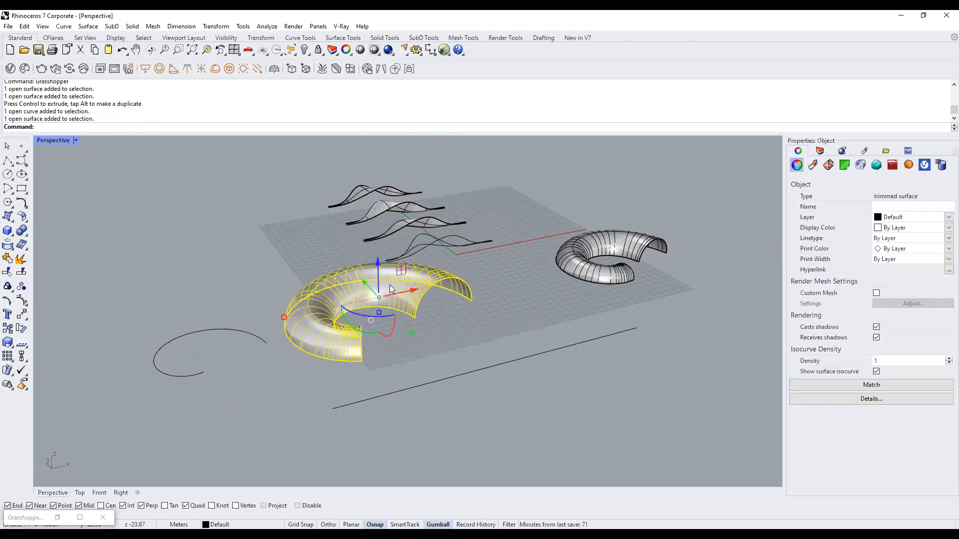
Isolate the torus, then bring all hidden objects back with Show.
type("Isolate")
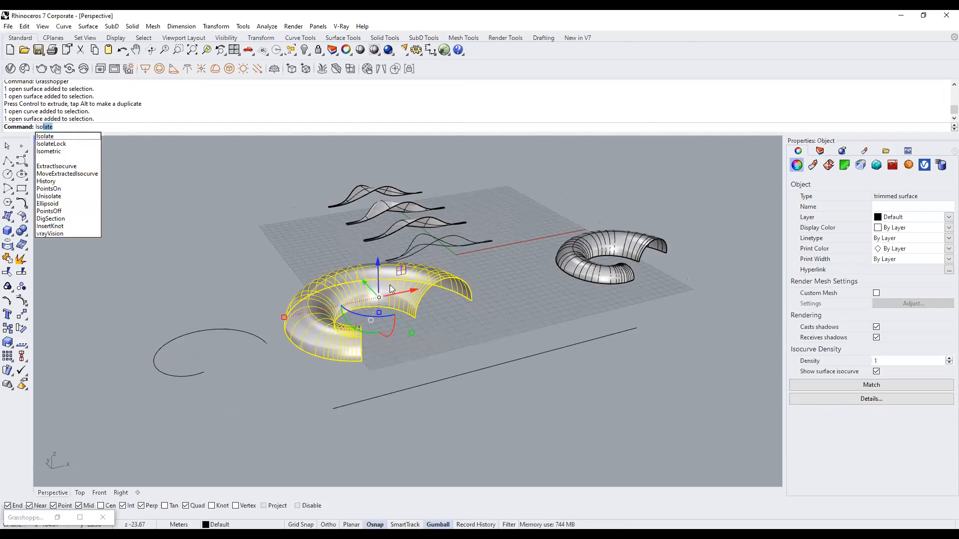
key("Return")
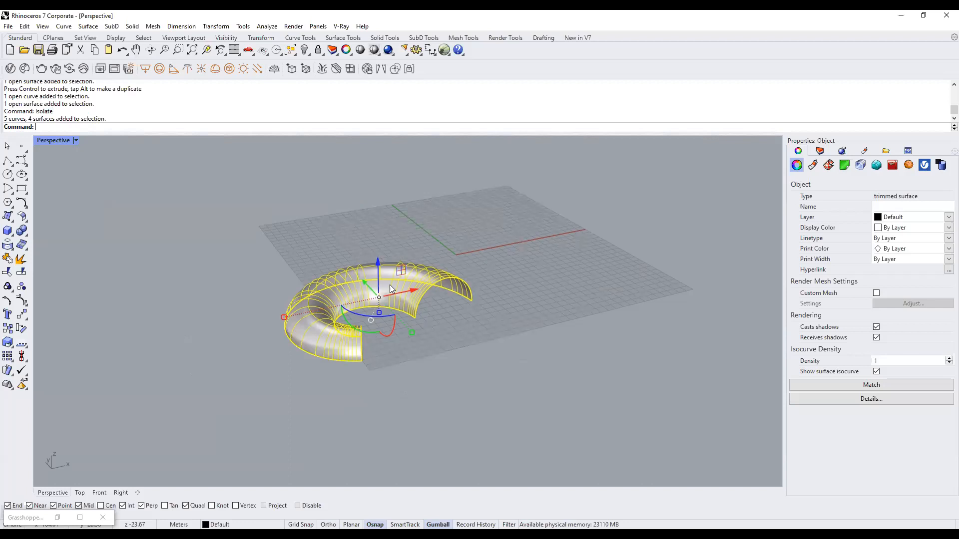
left_click(514, 331)
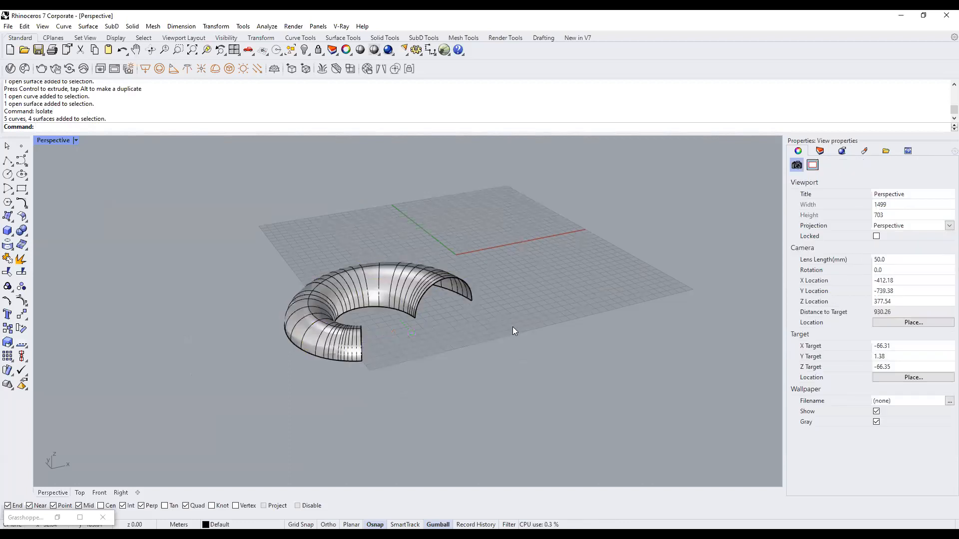
type("Show")
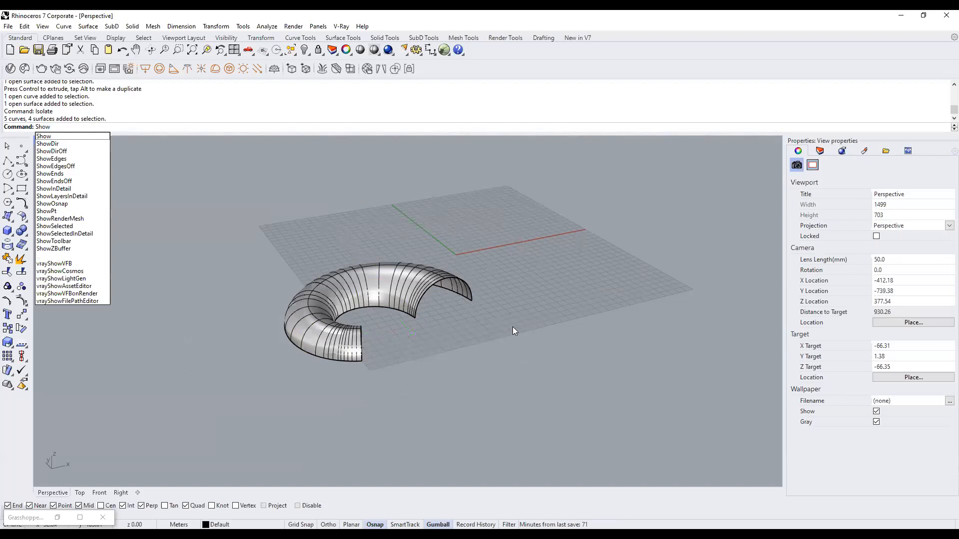
key("Return")
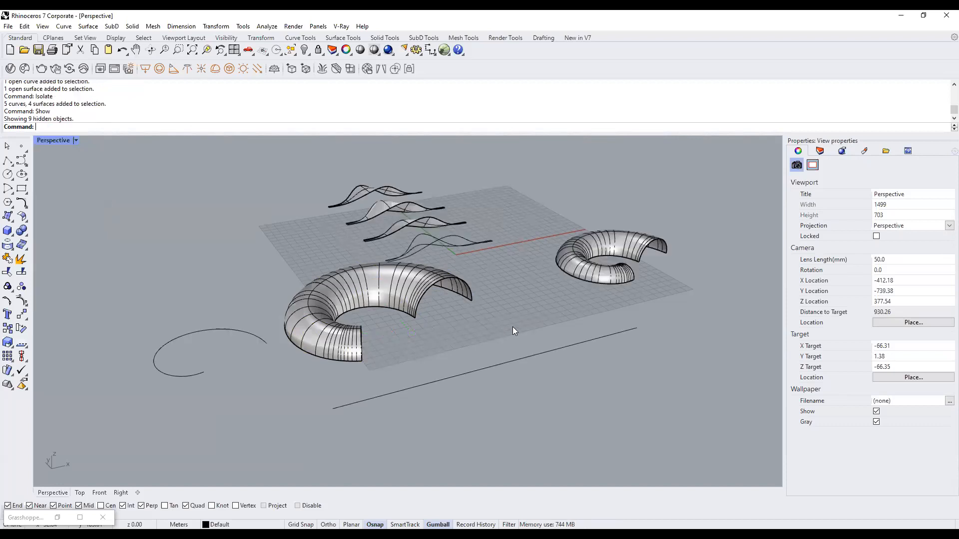
Isolate the near torus again and zoom to fit it with ZS.
left_click(369, 285)
type("Isolate")
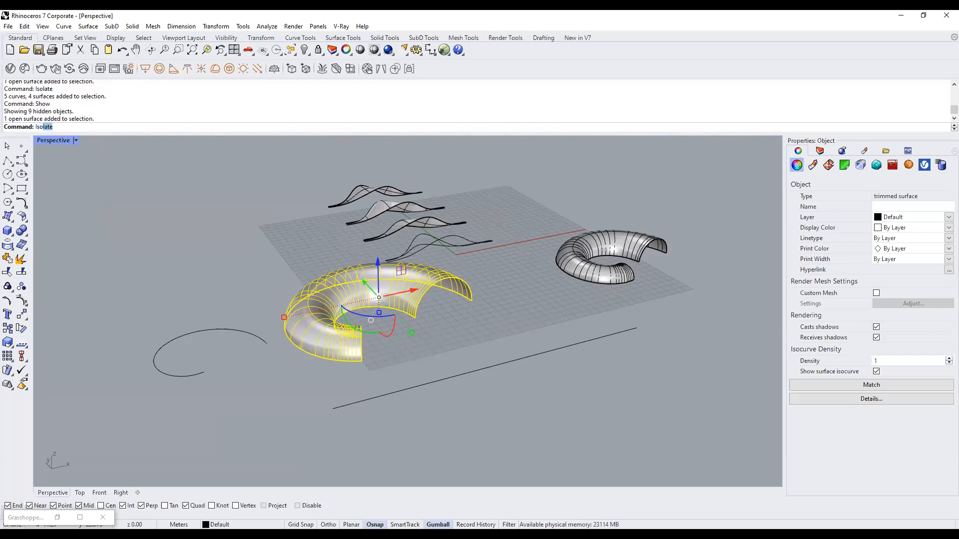
key("Return")
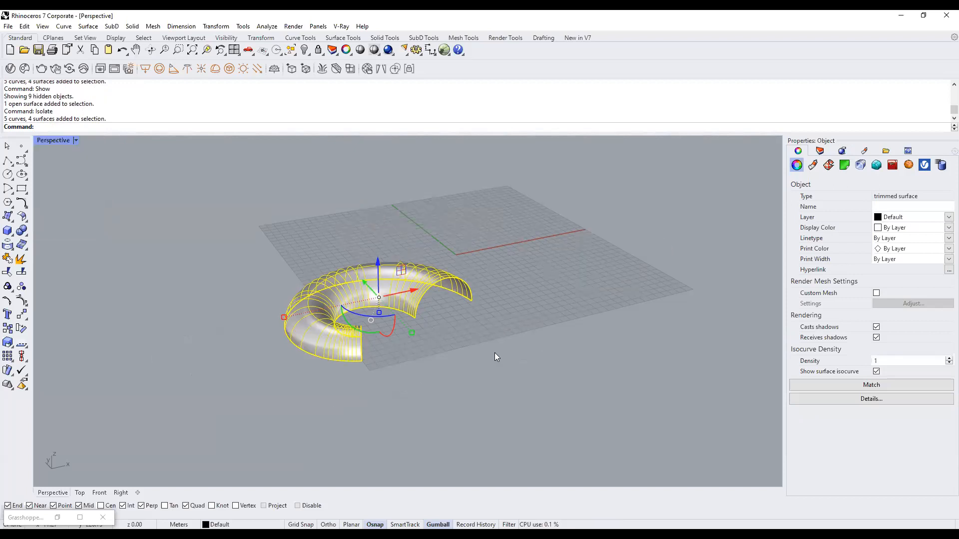
right_click_drag(415, 333, 409, 305)
left_click(408, 305)
type("ZS")
key("Return")
Adjust the view around the isolated torus and restore the minimised Grasshopper window.
scroll(412, 303, "down", 4)
right_click_drag(425, 340, 438, 313, "shift")
right_click_drag(438, 313, 390, 361)
left_click(424, 344)
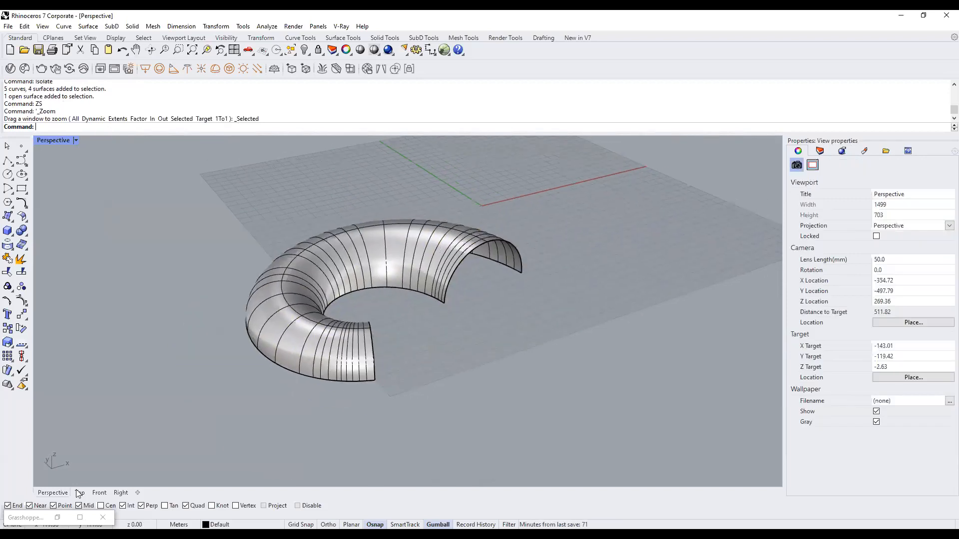
left_click(60, 517)
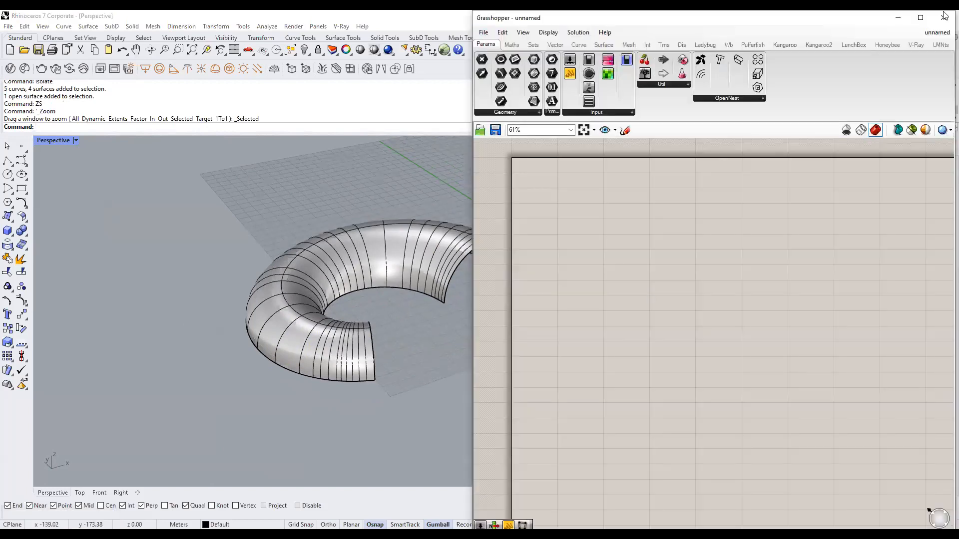
Maximize Grasshopper, frame the empty canvas, and open the blank component search box.
left_click(928, 17)
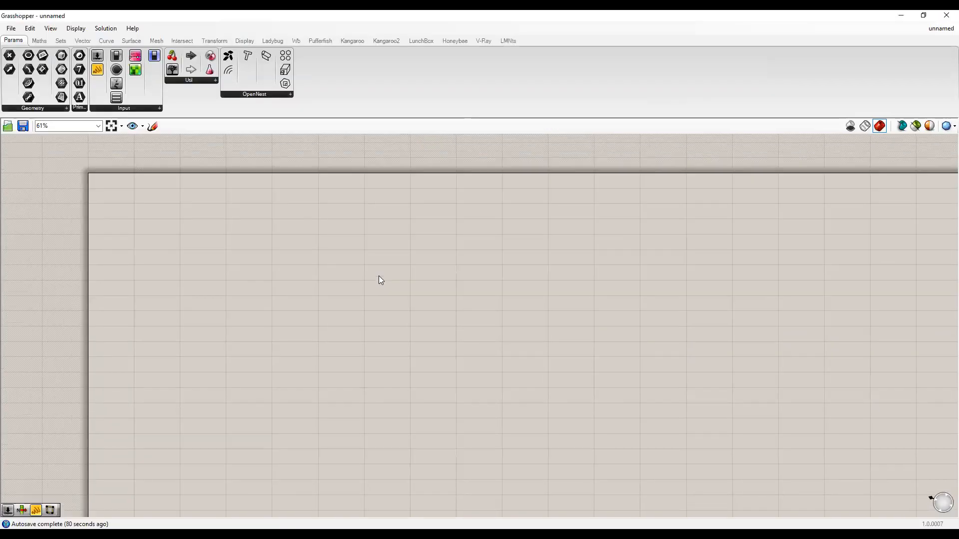
right_click_drag(298, 270, 326, 258)
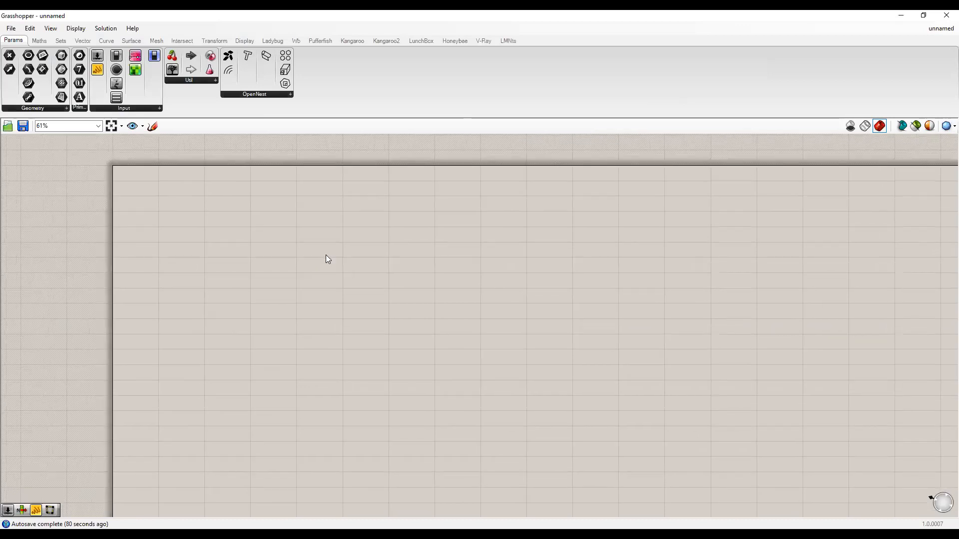
scroll(313, 298, "down", 1)
scroll(265, 312, "up", 3)
scroll(265, 313, "down", 2)
right_click_drag(297, 296, 286, 317)
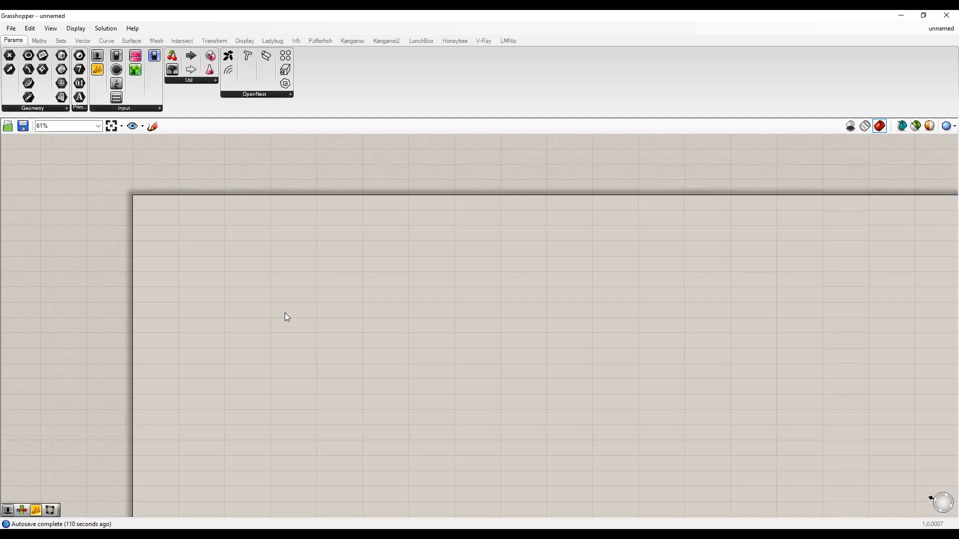
scroll(294, 287, "up", 3)
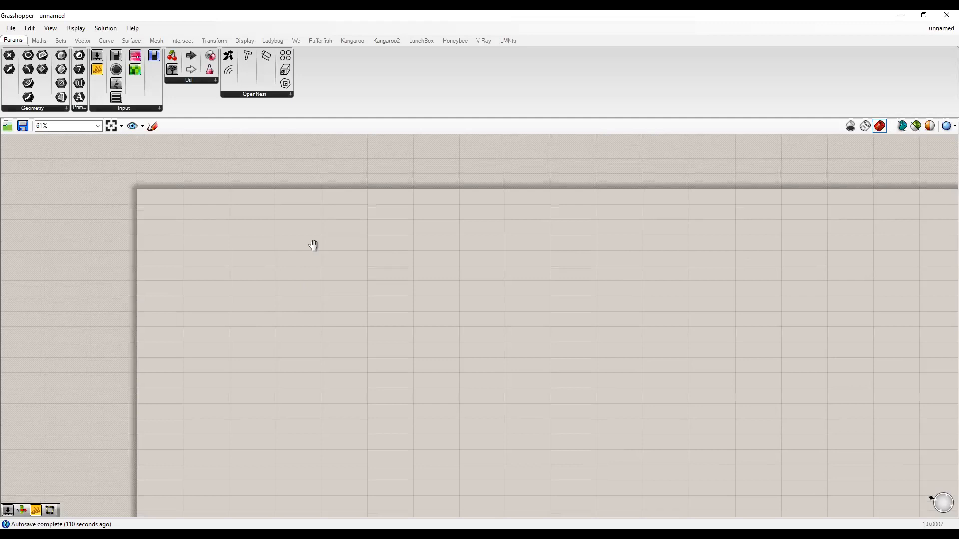
right_click_drag(303, 259, 286, 270)
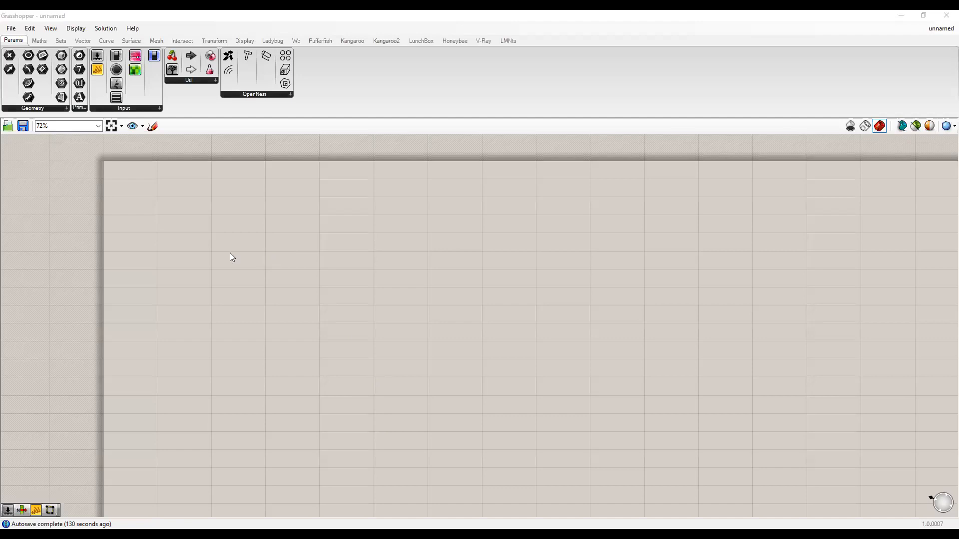
double_click(361, 268)
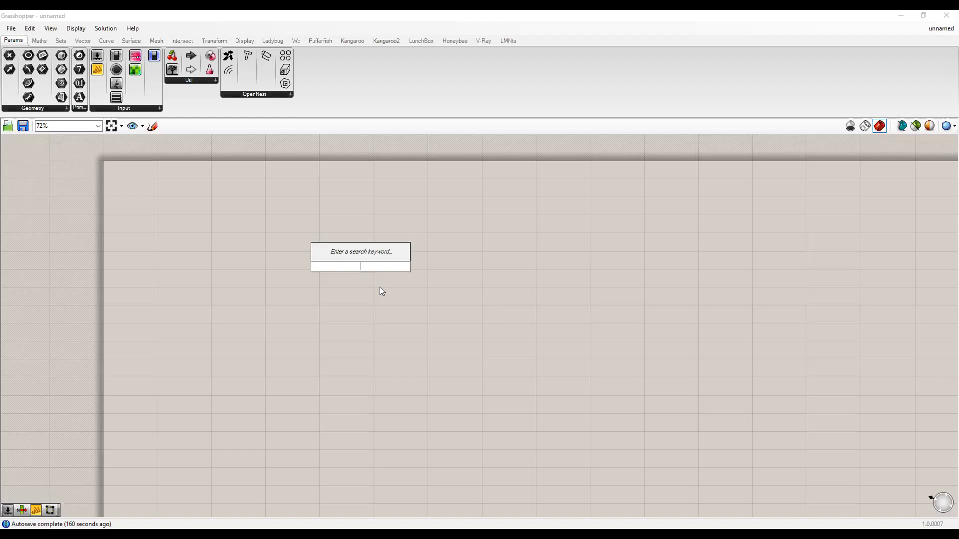
Place a single Construct Point component from 'construct point', replacing the first copy, and position it.
type("constr")
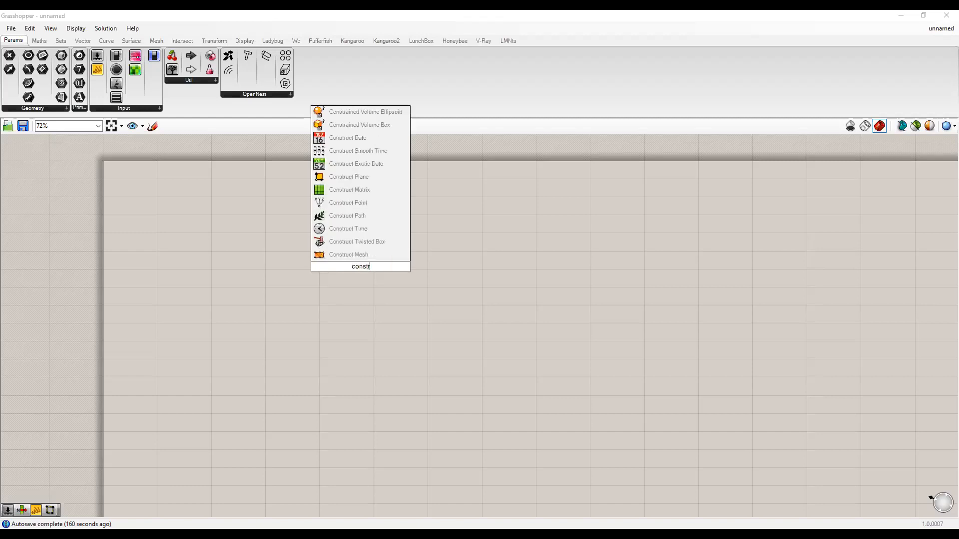
type("uct point")
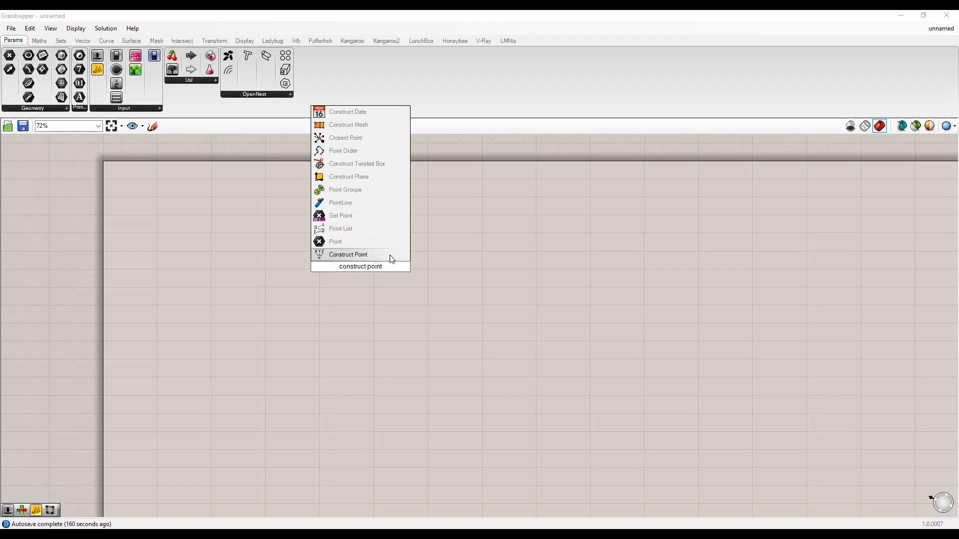
left_click(352, 253)
scroll(321, 324, "up", 4)
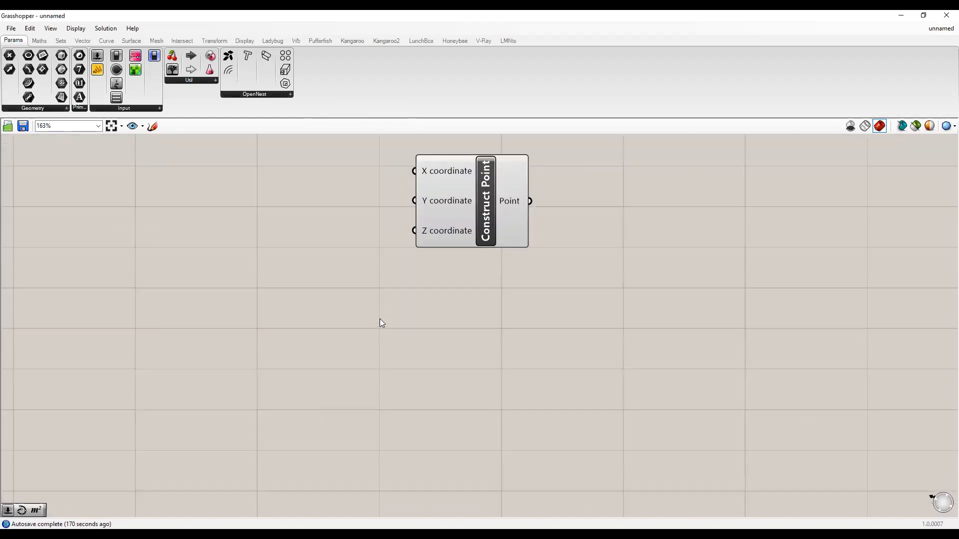
left_click(498, 263)
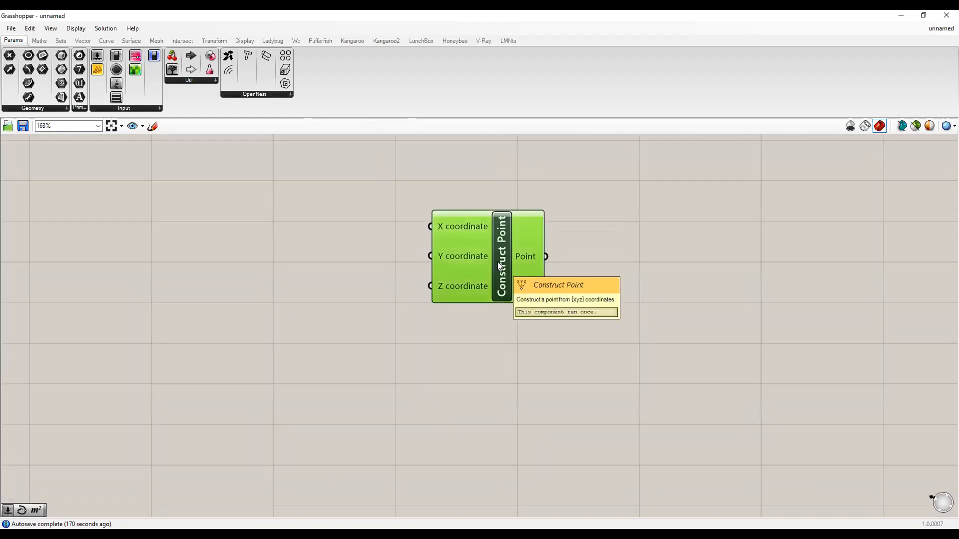
key("Delete")
double_click(509, 269)
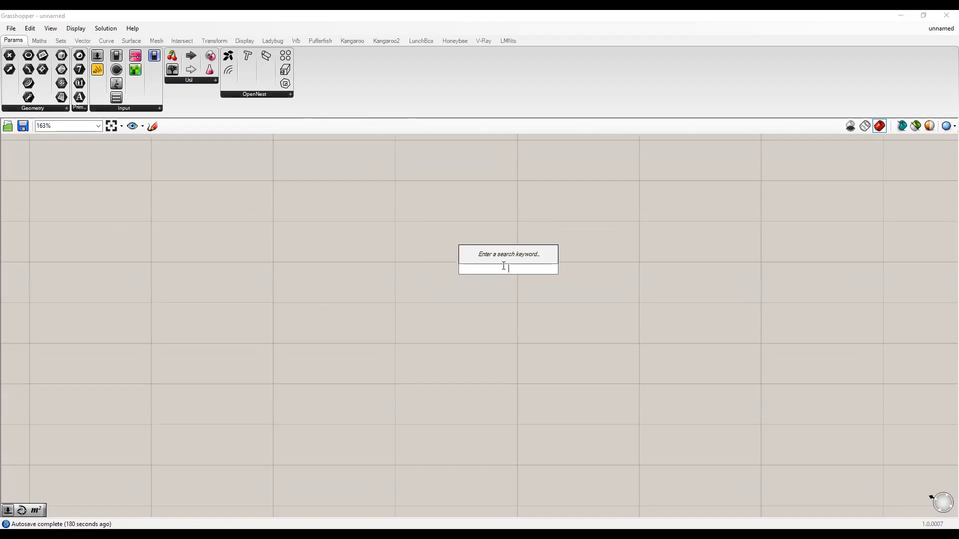
type("construct point")
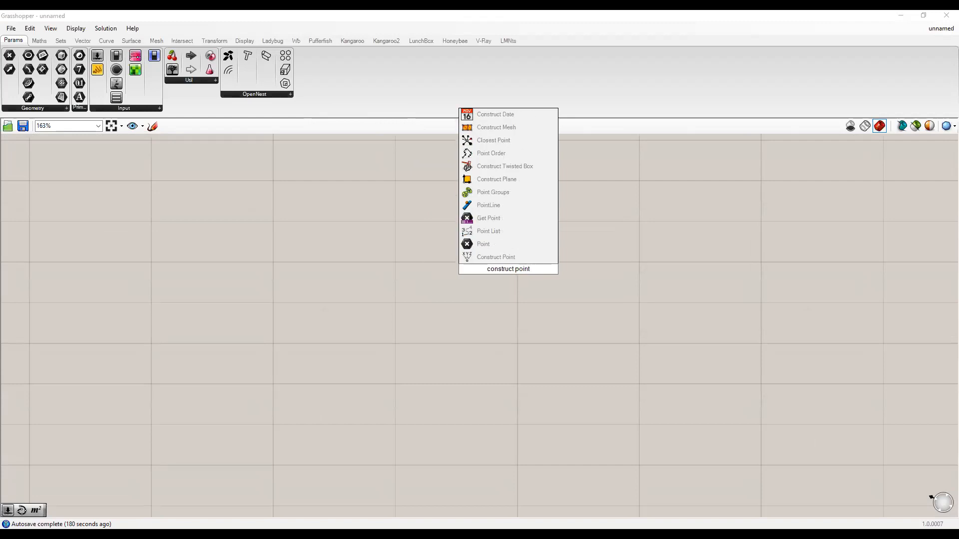
left_click(496, 256)
left_click_drag(460, 279, 473, 267)
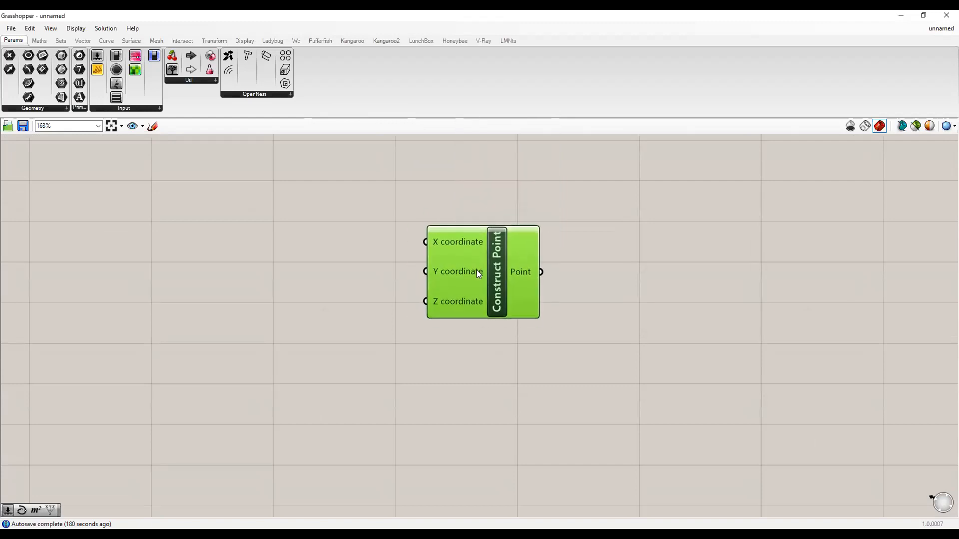
left_click(465, 356)
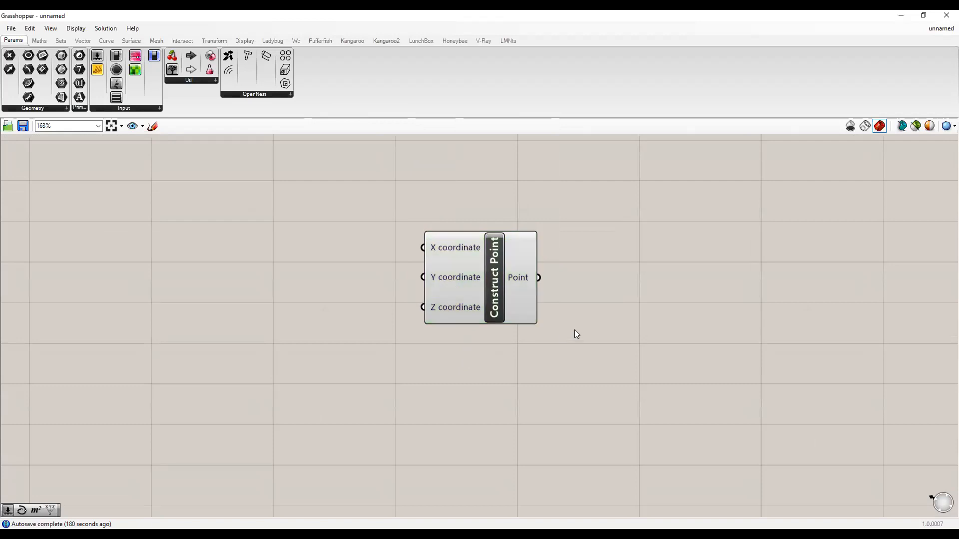
right_click_drag(510, 329, 488, 341)
scroll(520, 325, "up", 3)
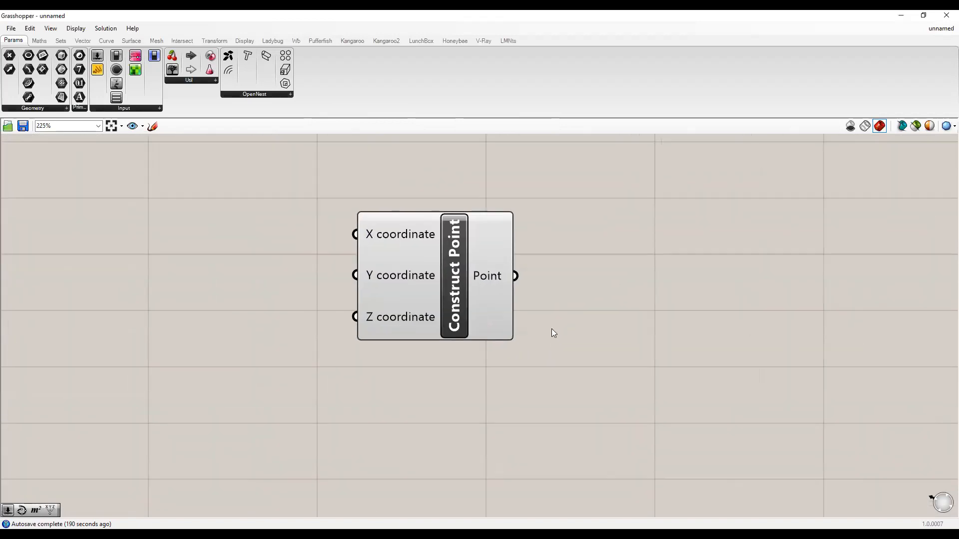
left_click(153, 126)
mouse_move(342, 204)
left_mouse_down()
mouse_move(442, 247)
mouse_move(335, 367)
left_mouse_up()
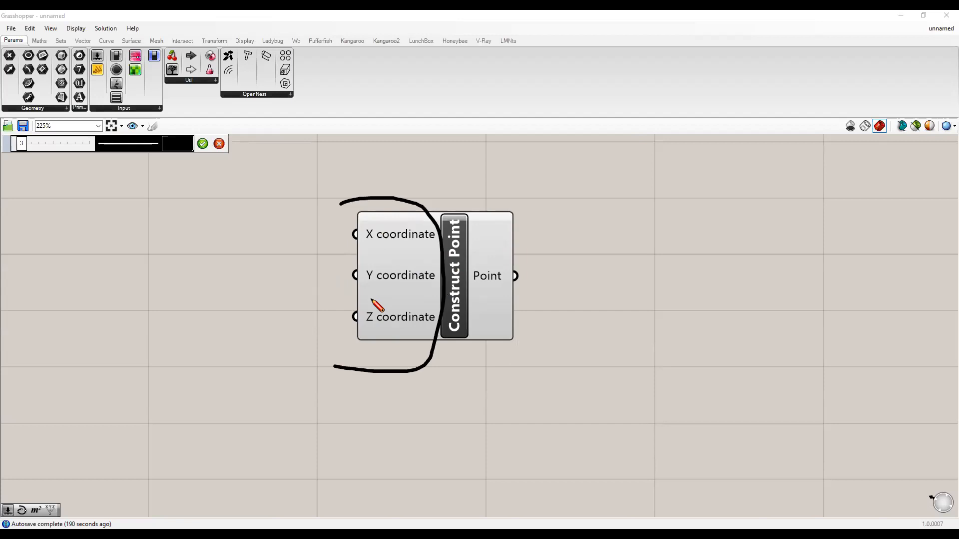
mouse_move(524, 282)
left_mouse_down()
mouse_move(469, 260)
mouse_move(530, 250)
left_mouse_up()
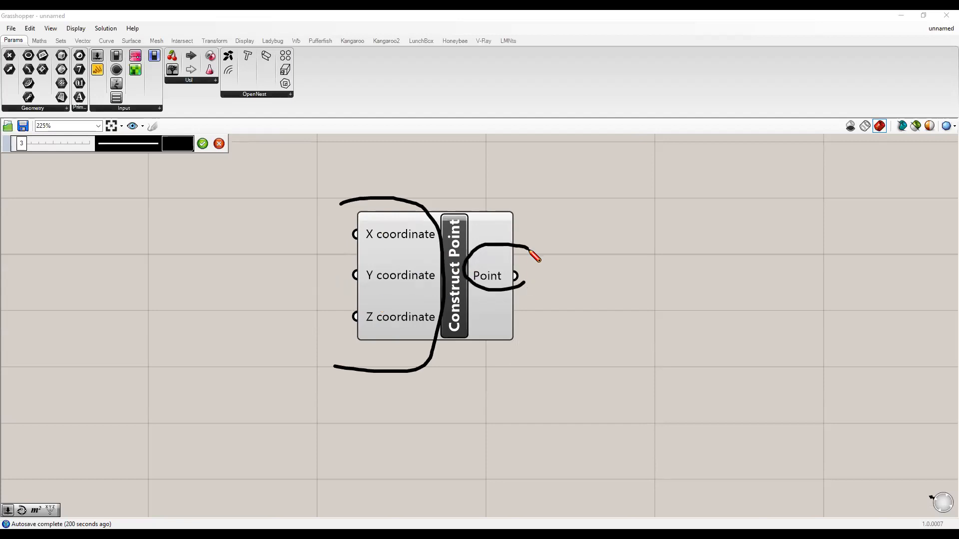
left_click_drag(496, 295, 564, 333)
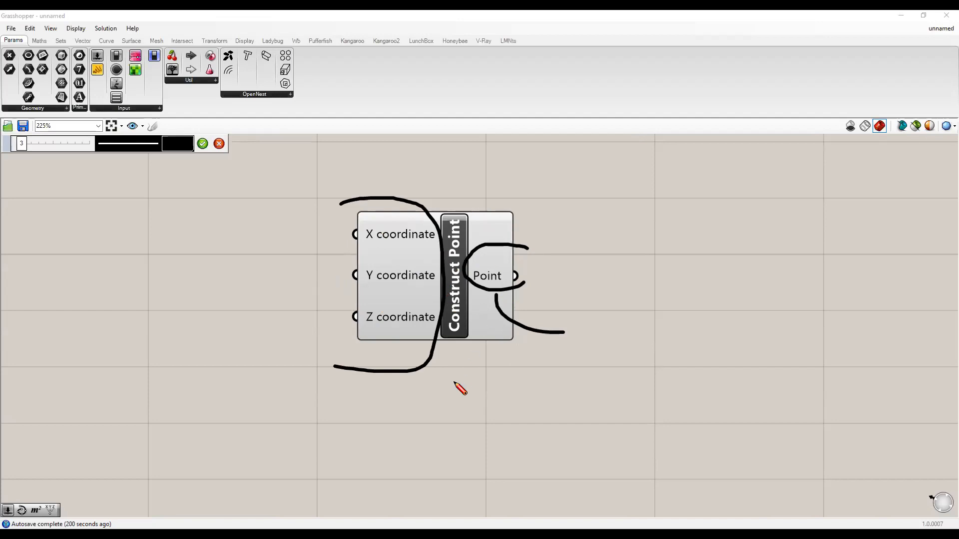
mouse_move(460, 333)
left_mouse_down()
mouse_move(459, 389)
mouse_move(583, 370)
mouse_move(582, 354)
left_mouse_up()
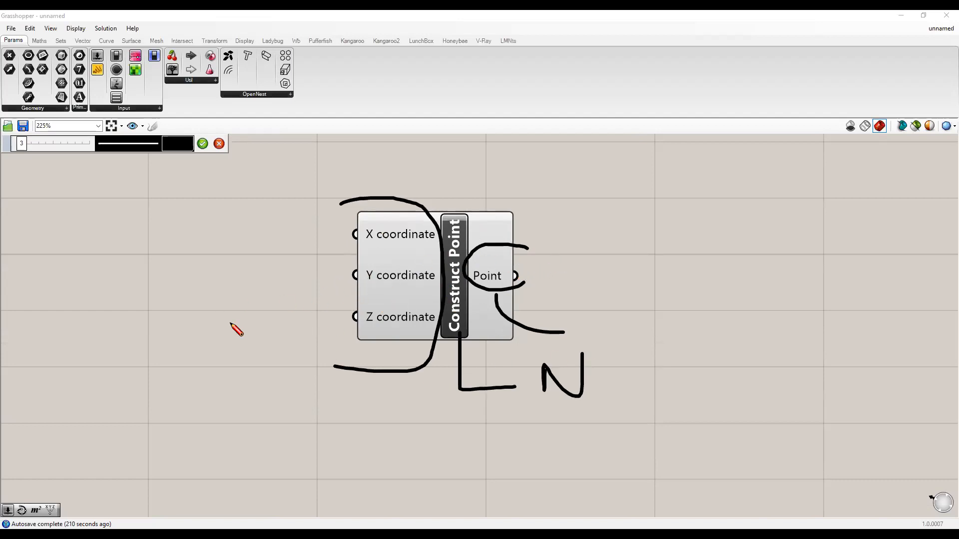
left_click_drag(218, 285, 185, 306)
left_click_drag(209, 299, 233, 322)
left_click_drag(579, 248, 578, 245)
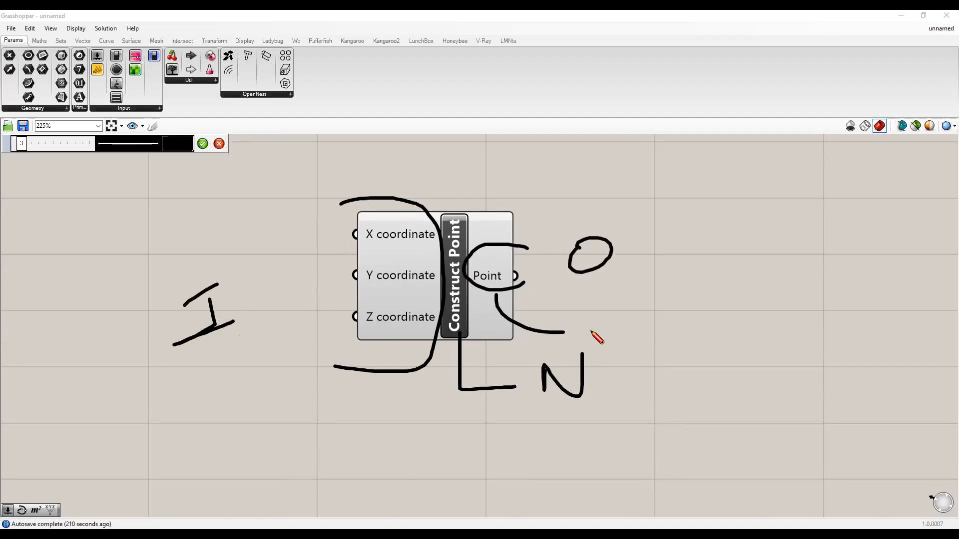
left_click(219, 144)
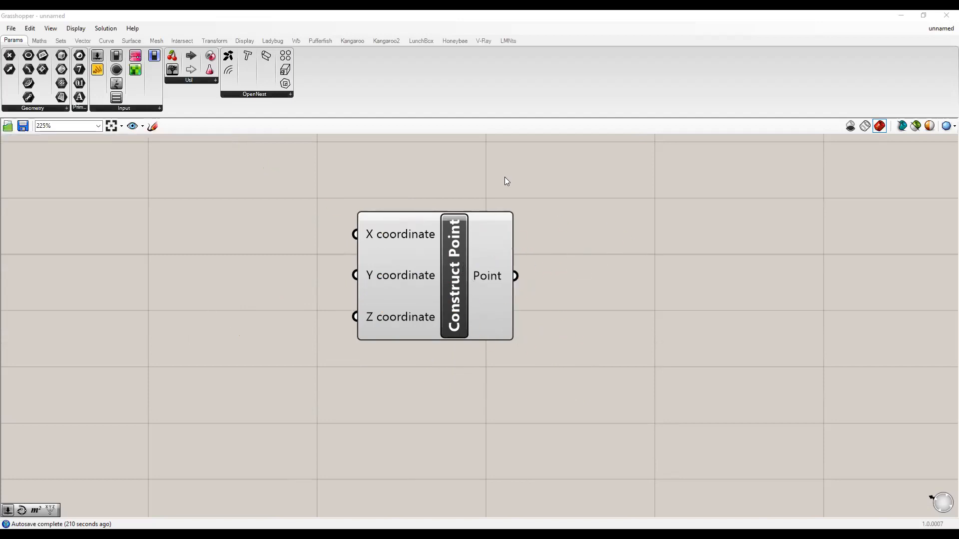
right_click_drag(346, 252, 470, 252)
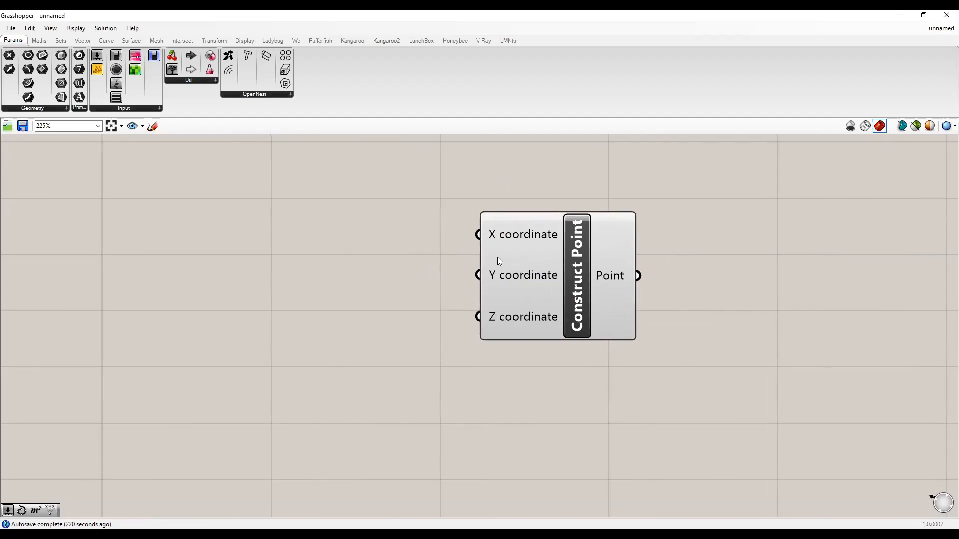
mouse_move(539, 303)
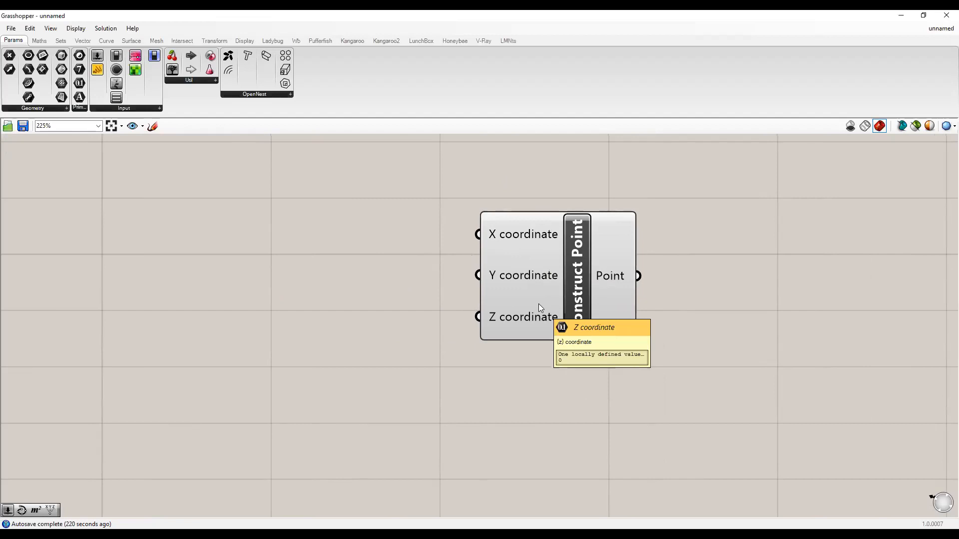
mouse_move(609, 281)
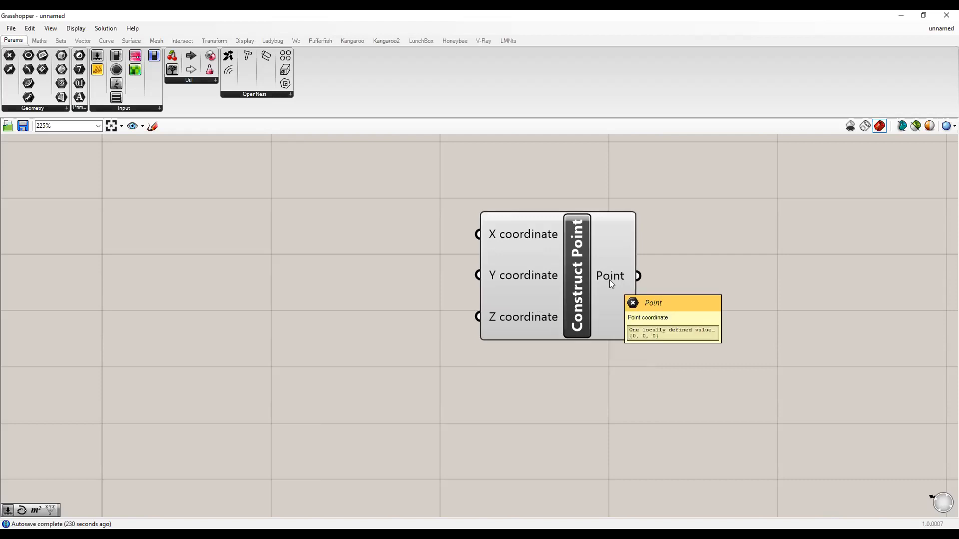
right_click_drag(394, 293, 446, 301)
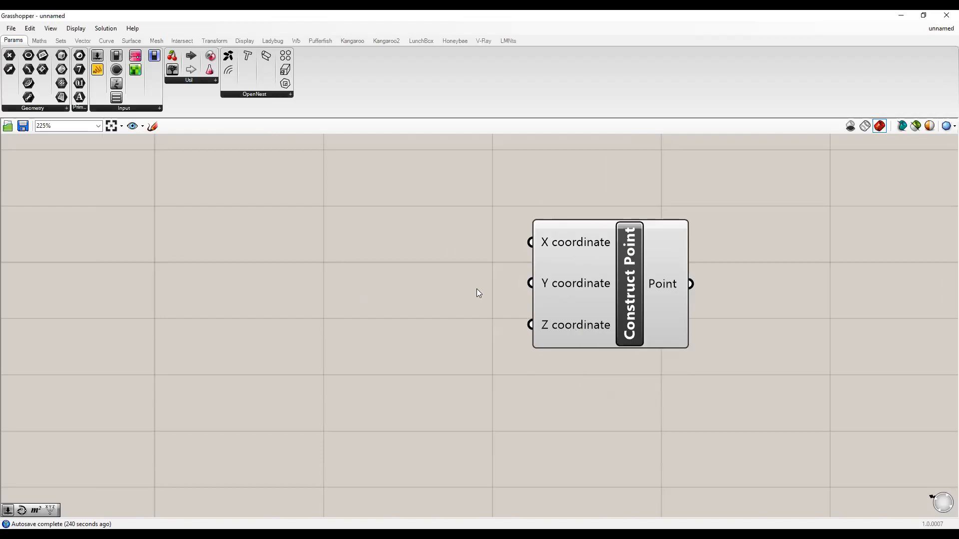
right_click_drag(486, 288, 529, 295)
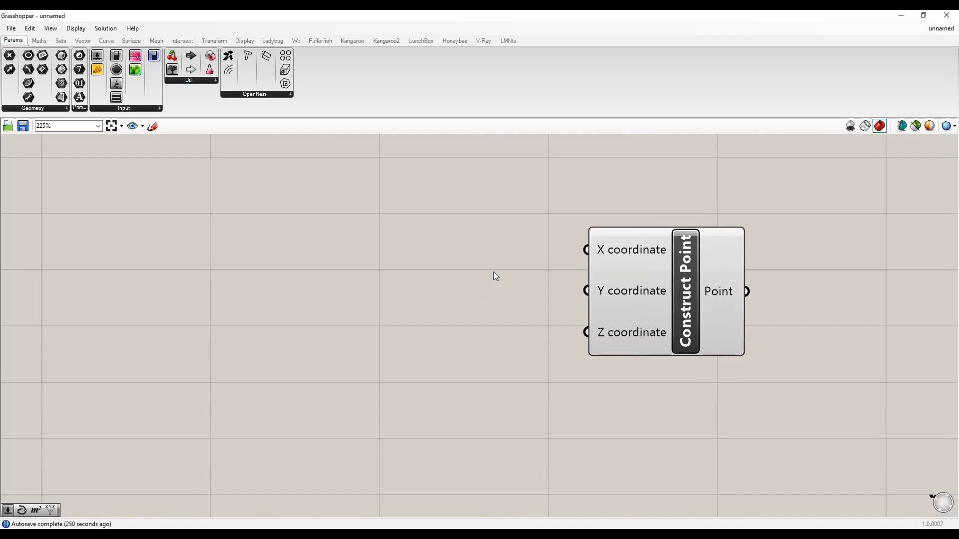
Create a Number Slider set to 5 left of Construct Point.
double_click(405, 254)
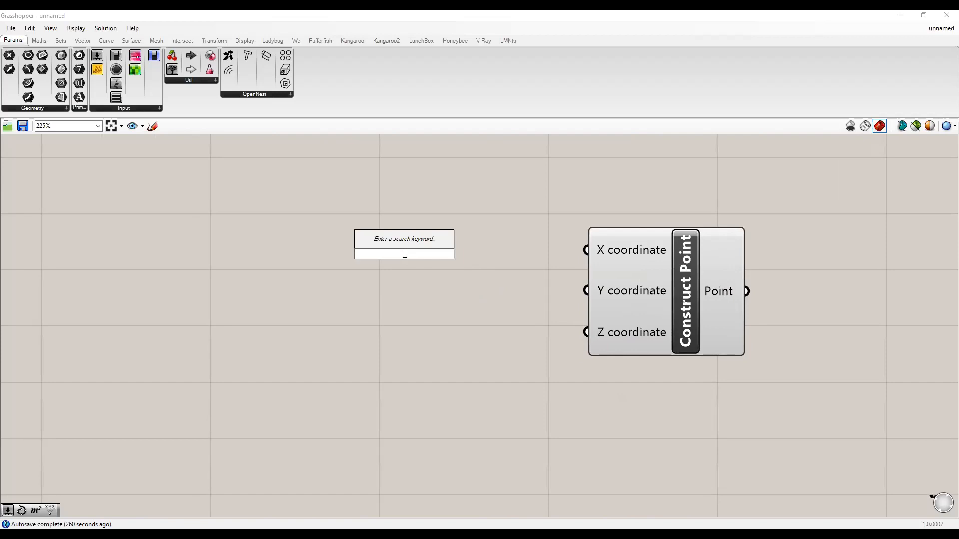
type("5")
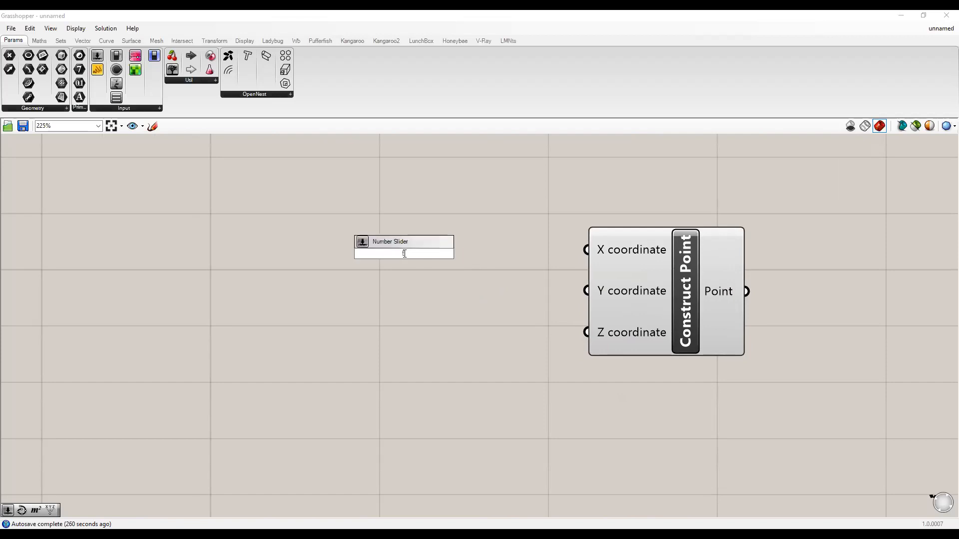
key("Return")
left_click(480, 247)
left_click_drag(483, 247, 478, 248)
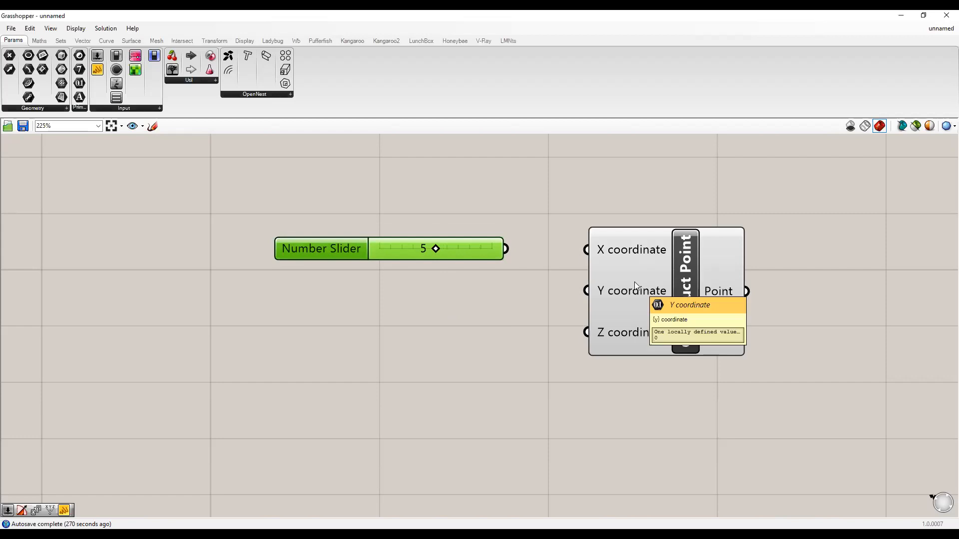
left_click(417, 310)
Add a second Number Slider set to 12 below the first.
double_click(416, 310)
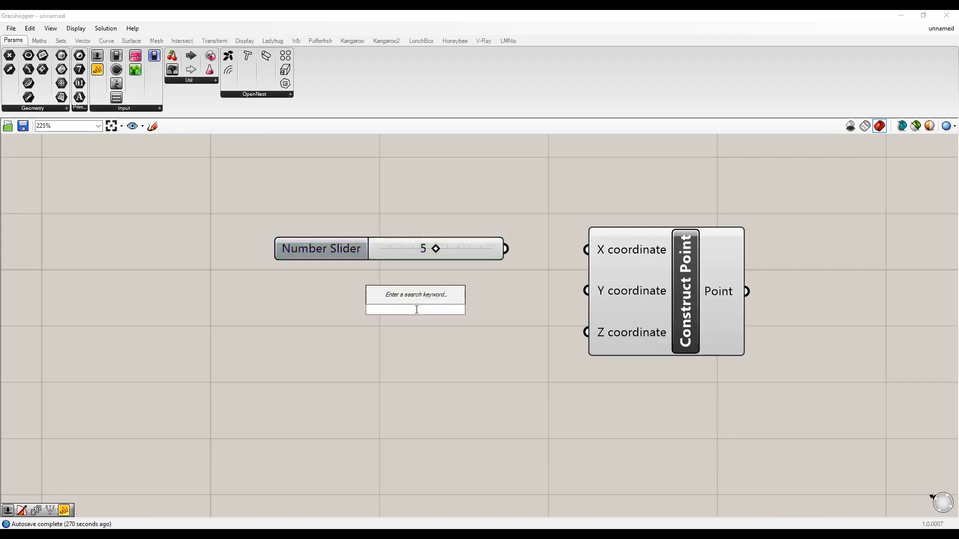
type("12")
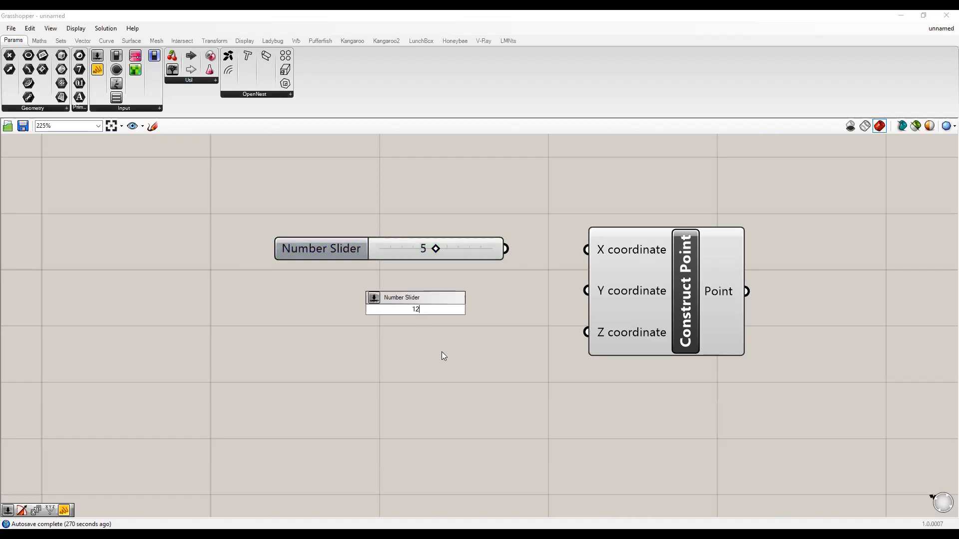
key("Return")
left_click_drag(434, 289, 452, 301)
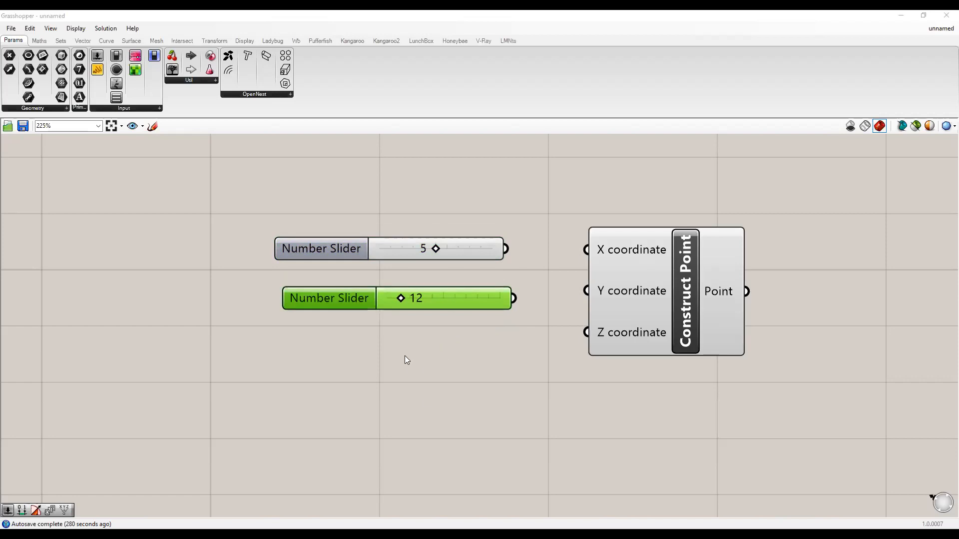
Add a Number Slider set to 0 and line it up under the others.
double_click(424, 355)
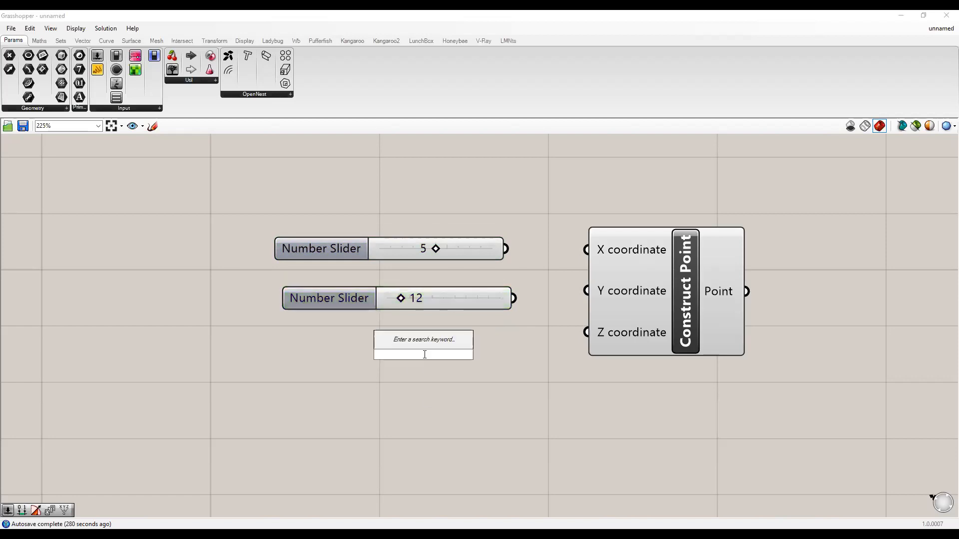
type("0")
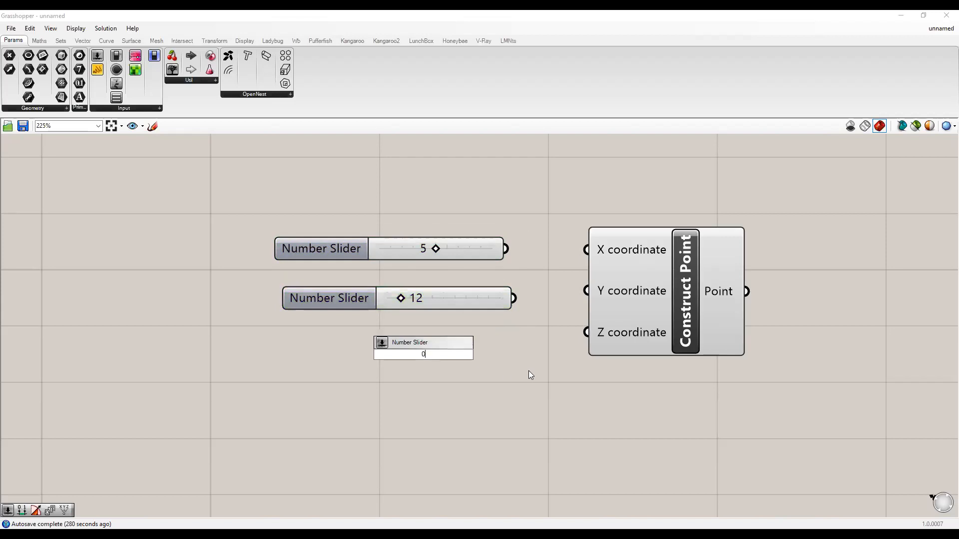
key("Return")
left_click_drag(493, 355, 463, 349)
scroll(446, 382, "down", 2)
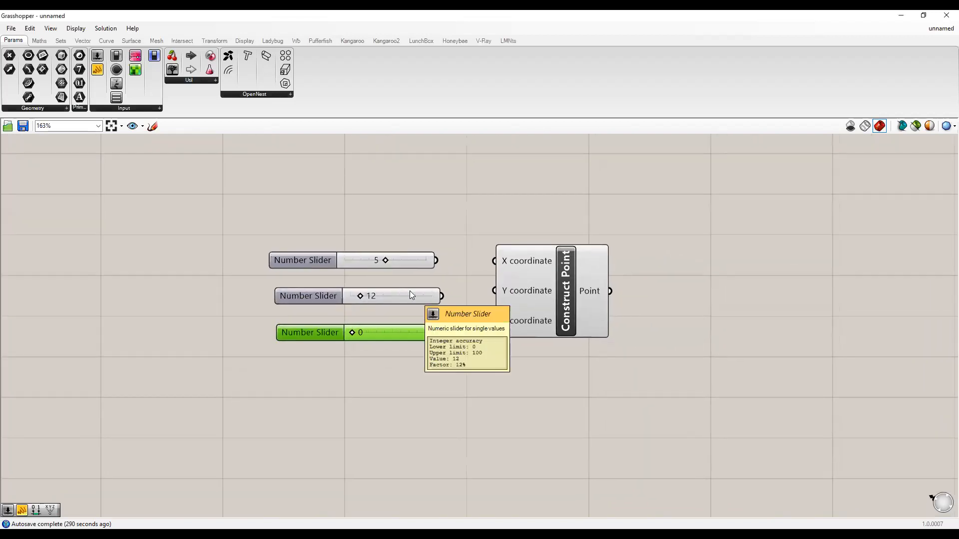
right_click_drag(452, 275, 418, 276)
left_click(360, 255)
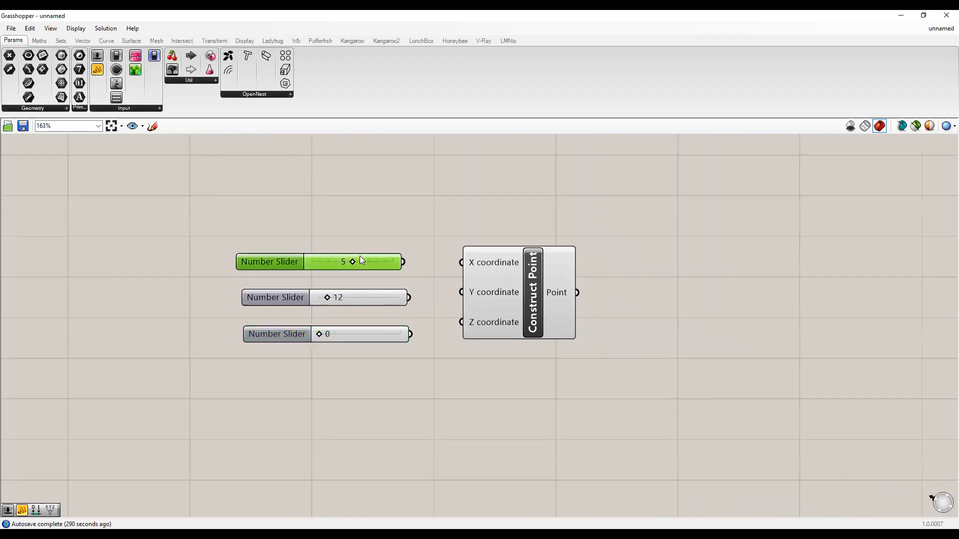
left_click(494, 258)
left_click(492, 203)
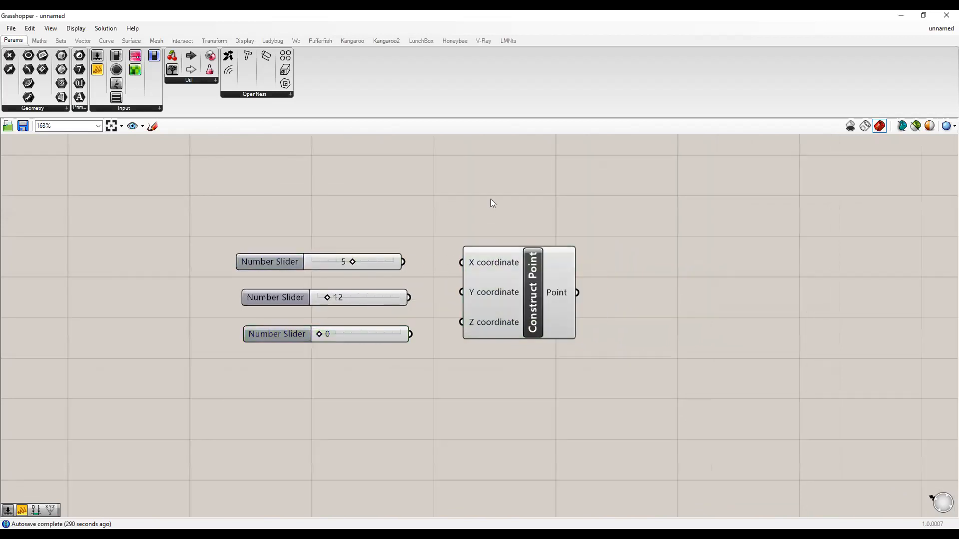
scroll(490, 198, "up", 2)
Wire the 5, 12 and 0 sliders into Construct Point's X, Y and Z coordinate inputs.
left_click_drag(389, 255, 459, 259)
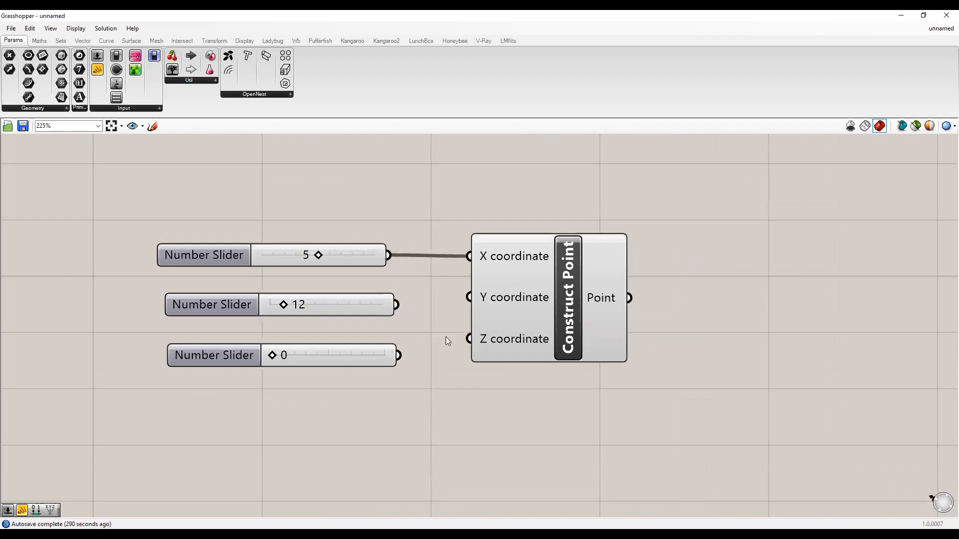
mouse_move(509, 251)
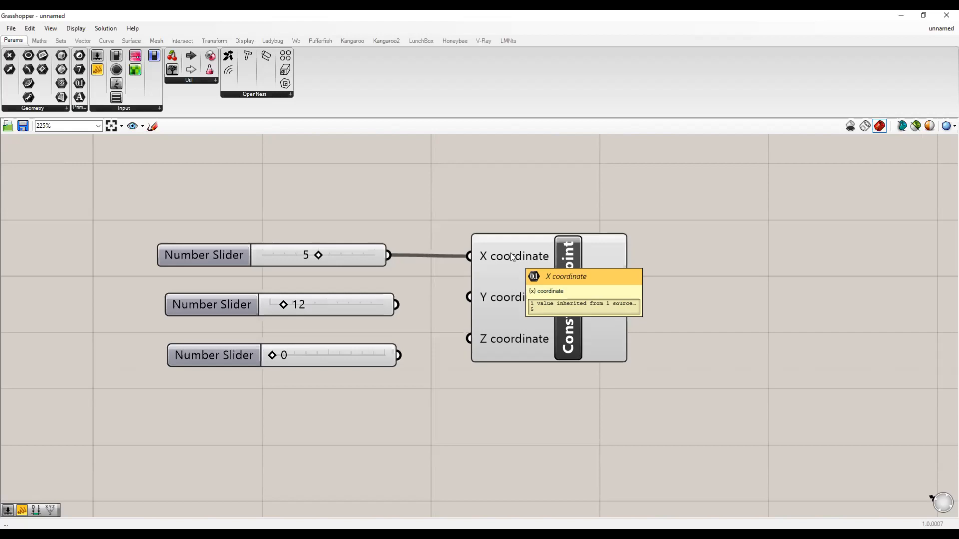
left_click_drag(397, 304, 414, 303)
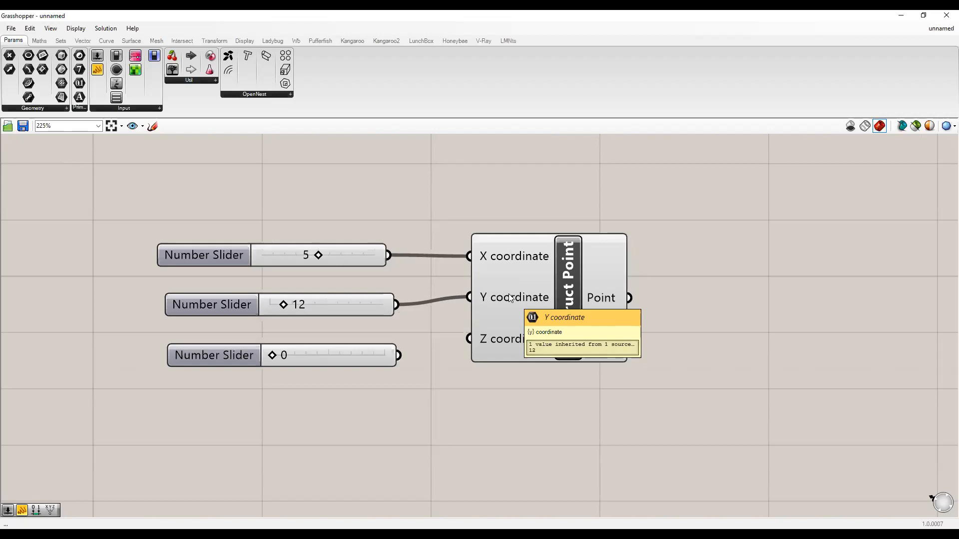
left_click_drag(402, 355, 455, 343)
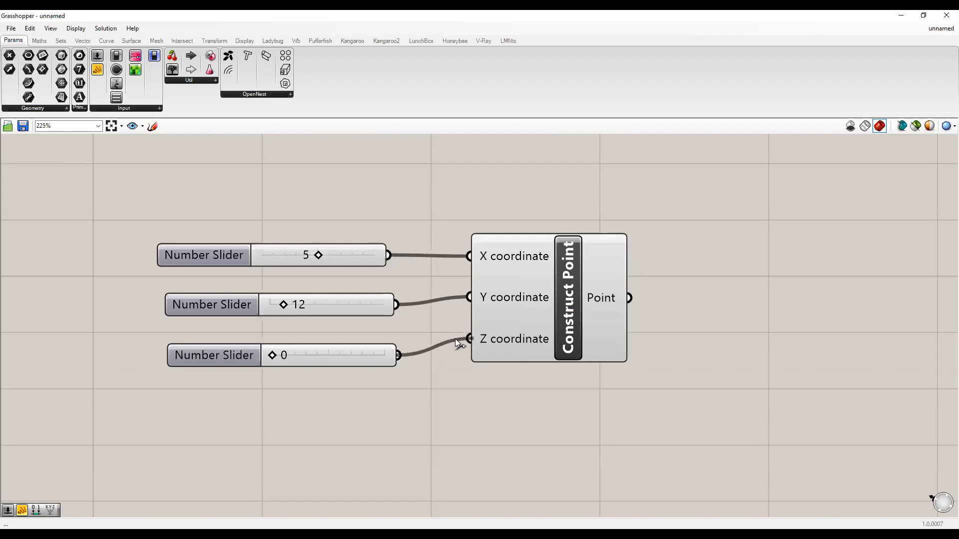
Move Construct Point right of the sliders and centre the components on the canvas.
scroll(511, 337, "down", 3)
right_click_drag(533, 299, 608, 251)
left_click(627, 269)
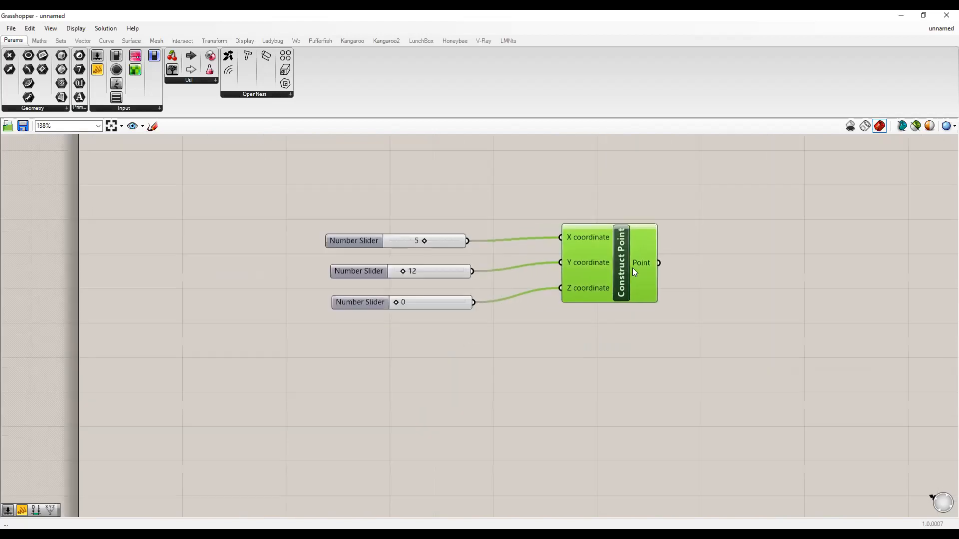
left_click_drag(627, 268, 654, 272)
left_click(628, 311)
left_click_drag(489, 363, 374, 172)
left_click(478, 319)
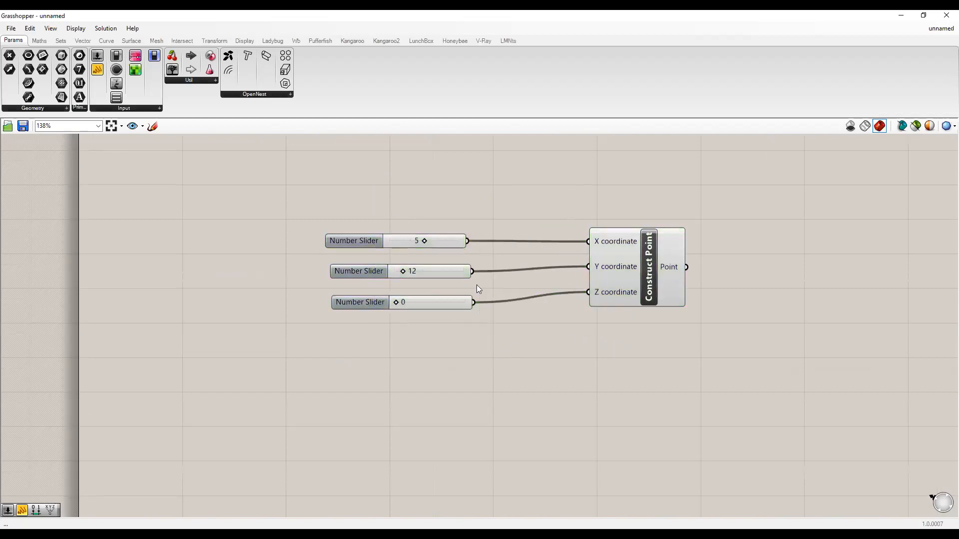
mouse_move(618, 247)
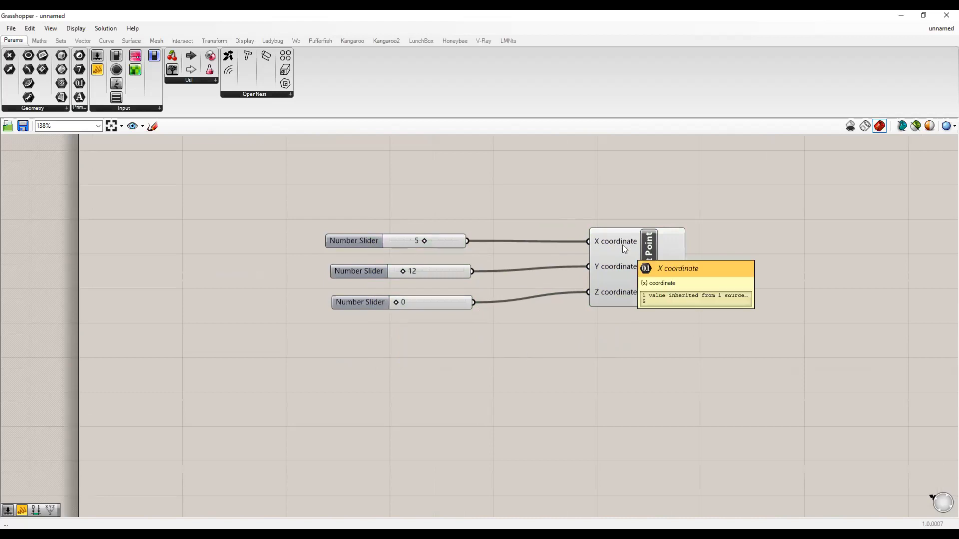
right_click_drag(829, 264, 691, 283)
scroll(586, 306, "up", 2)
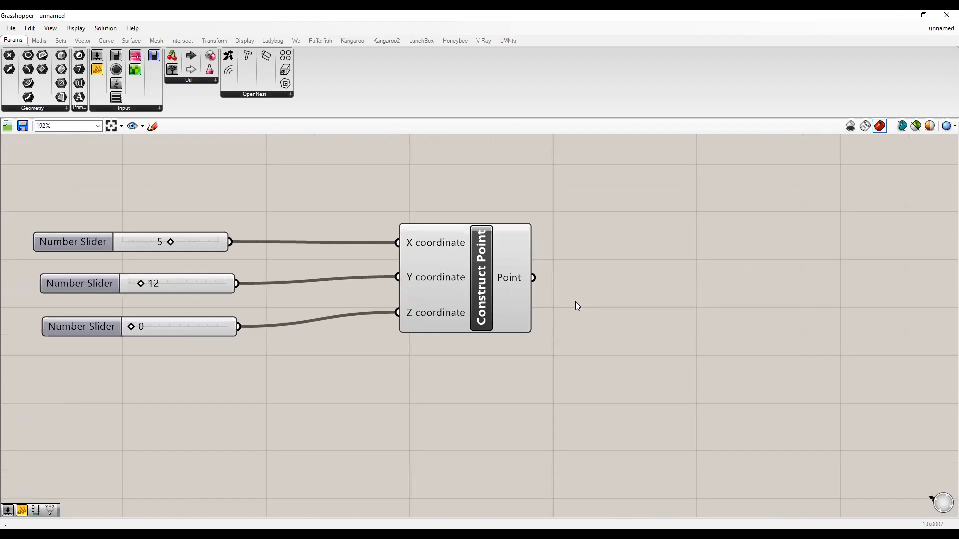
left_click(463, 288)
mouse_move(508, 280)
Restore down Grasshopper to show Rhino and orbit the Perspective view toward the origin.
left_click(923, 15)
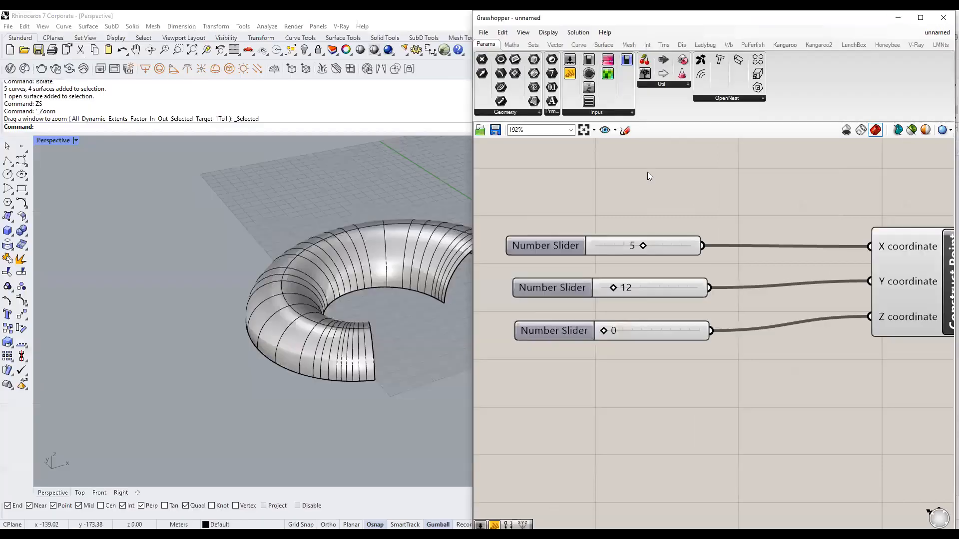
left_click(911, 267)
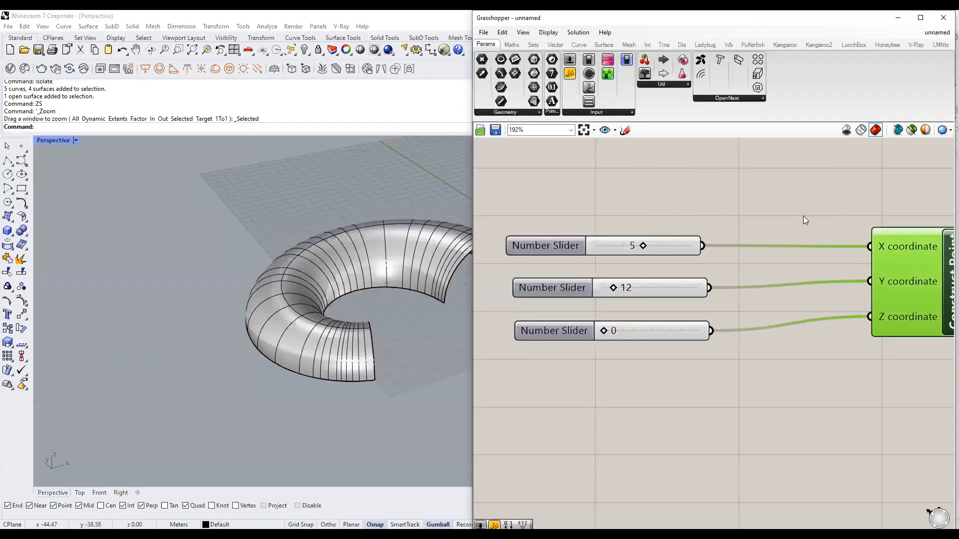
scroll(657, 246, "down", 4)
scroll(190, 330, "down", 1)
scroll(190, 325, "down", 2)
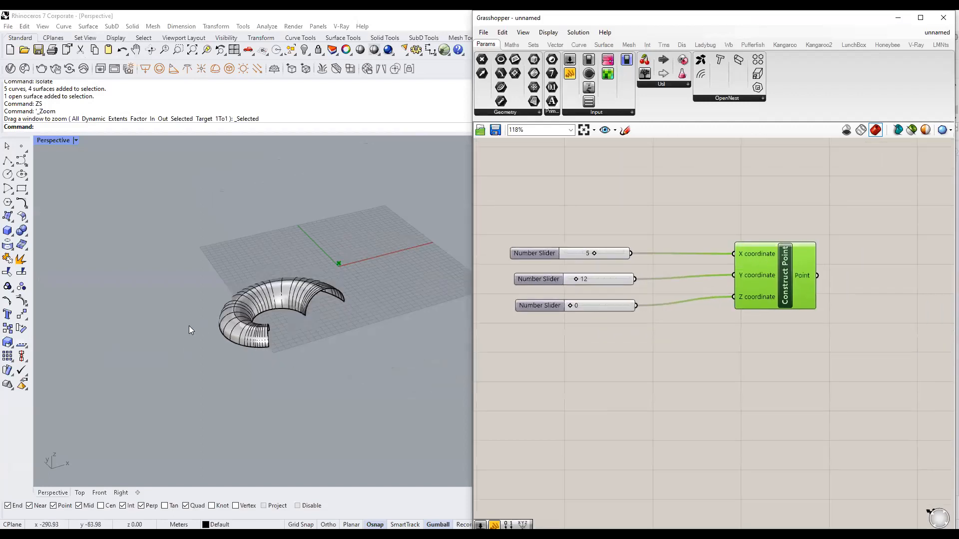
right_click_drag(417, 321, 321, 335)
scroll(331, 274, "up", 5)
scroll(312, 284, "down", 2)
right_click_drag(311, 281, 361, 324)
scroll(366, 327, "down", 6)
scroll(361, 320, "up", 6)
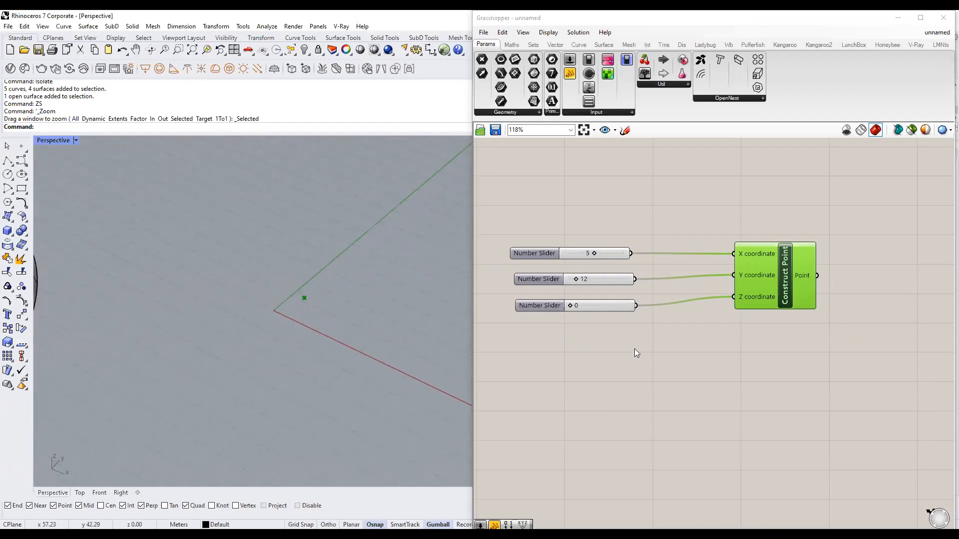
Select Construct Point to highlight its preview point in Rhino's viewport.
left_click(648, 353)
scroll(303, 302, "up", 1)
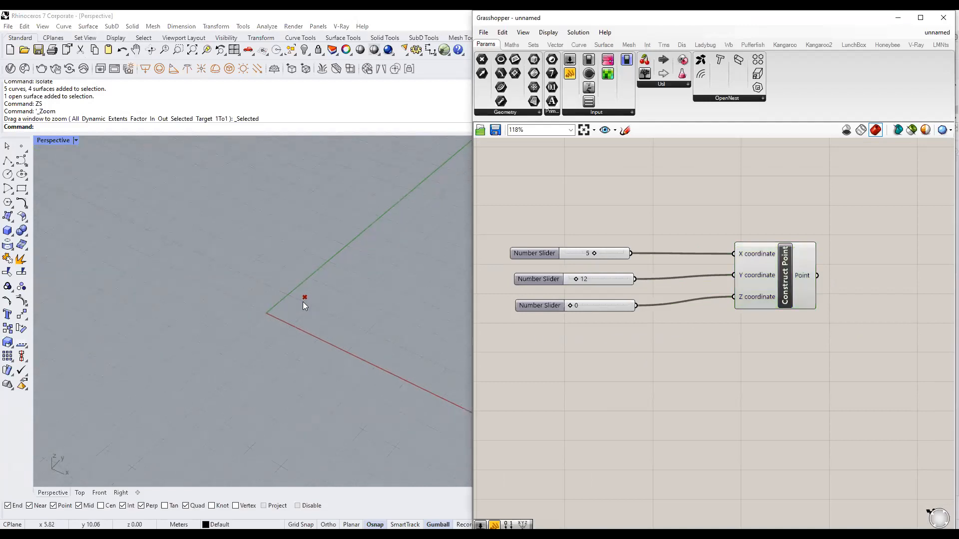
left_click(771, 285)
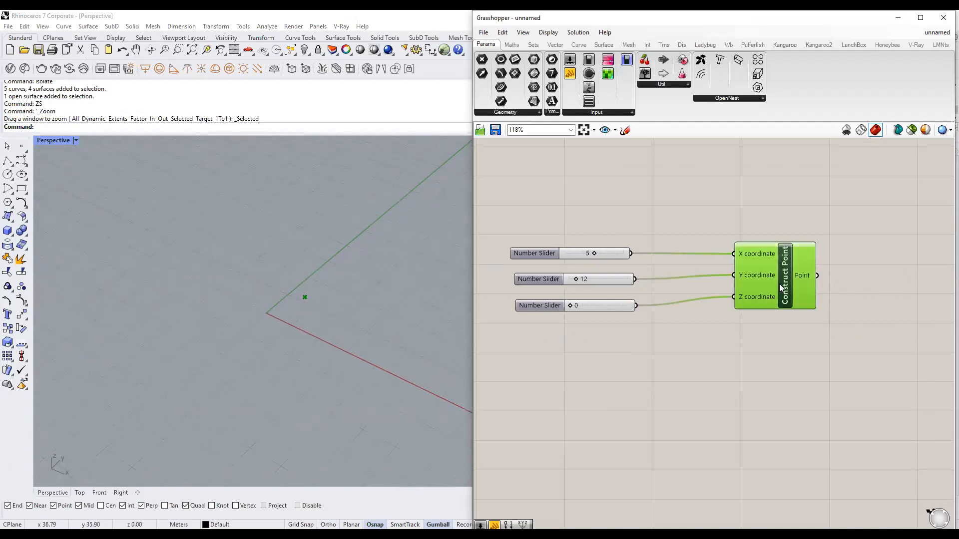
left_click(740, 340)
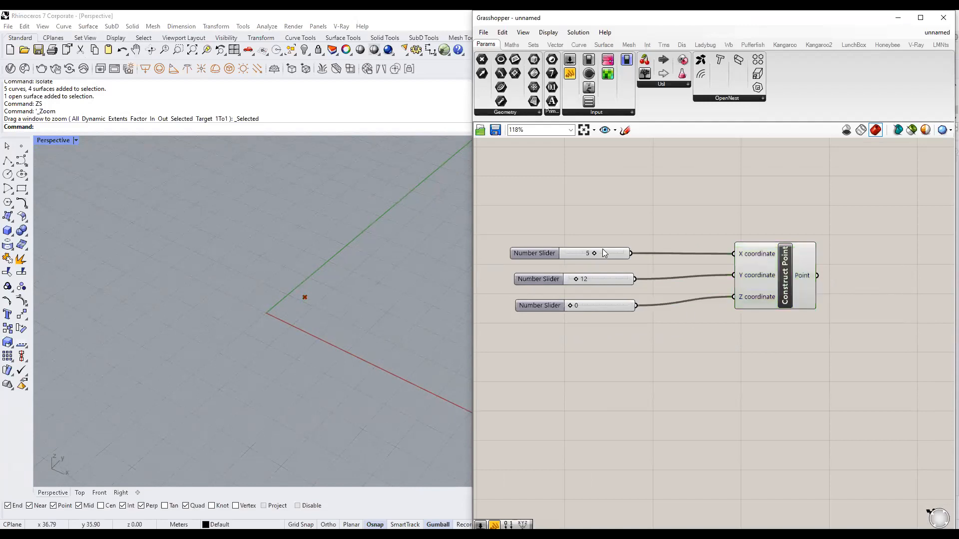
Drag the X slider to 3 and the Y slider to 15, watching the point move.
left_click_drag(592, 253, 601, 283)
mouse_move(593, 282)
left_mouse_down()
mouse_move(582, 281)
mouse_move(594, 306)
mouse_move(570, 304)
mouse_move(596, 306)
mouse_move(562, 307)
mouse_move(602, 280)
mouse_move(582, 283)
mouse_move(610, 288)
left_mouse_up()
mouse_move(582, 252)
left_mouse_down()
mouse_move(617, 255)
mouse_move(551, 253)
mouse_move(598, 257)
mouse_move(582, 255)
left_mouse_up()
right_click_drag(693, 328, 669, 327)
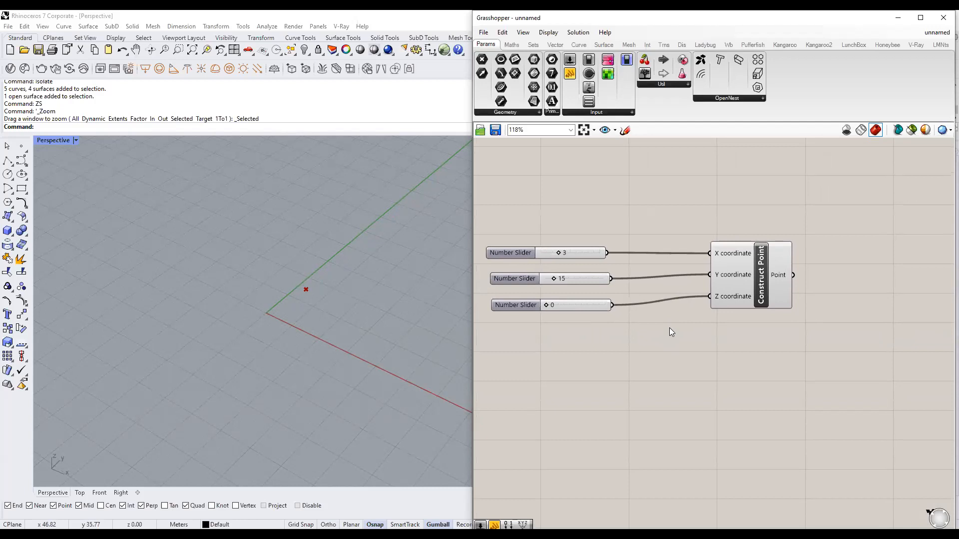
right_click_drag(624, 336, 649, 339)
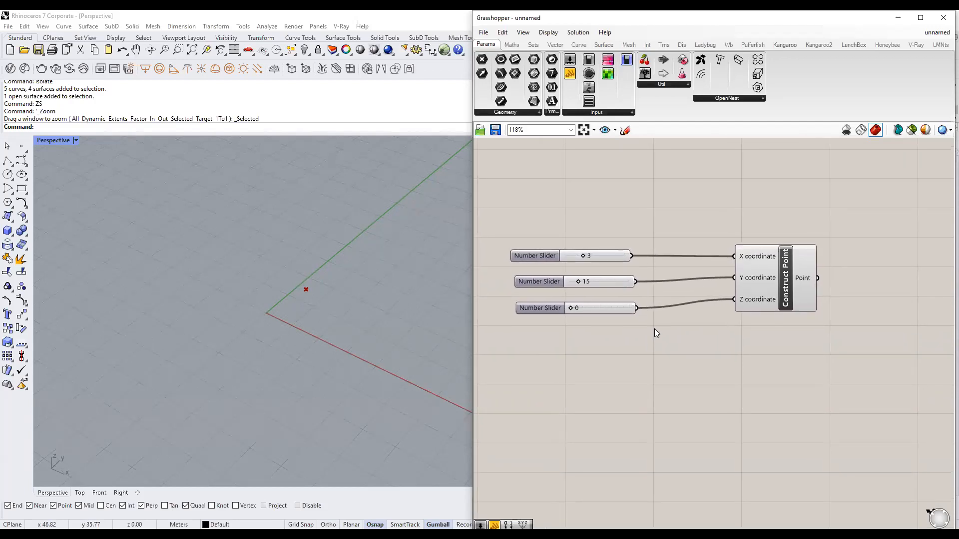
left_click_drag(779, 275, 744, 271)
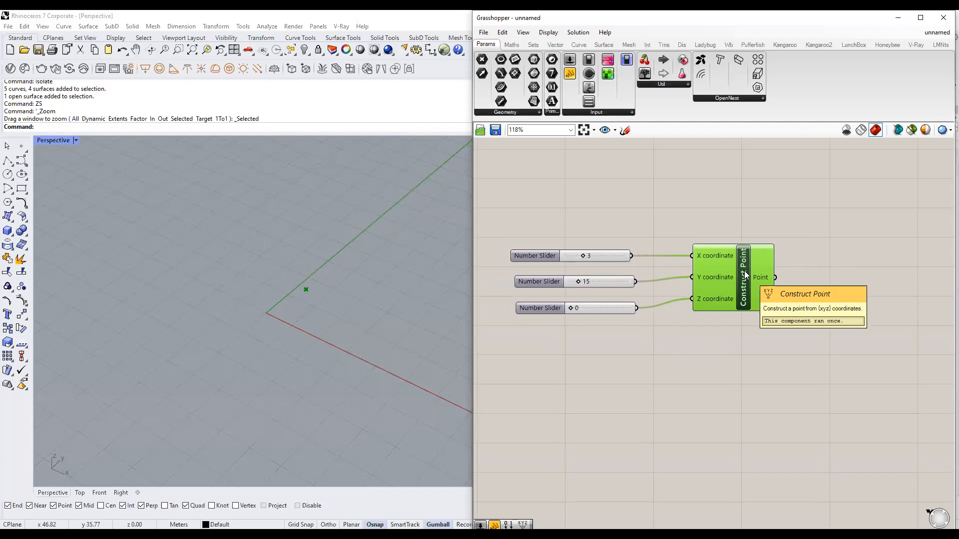
left_click_drag(648, 370, 535, 208)
scroll(687, 256, "up", 2)
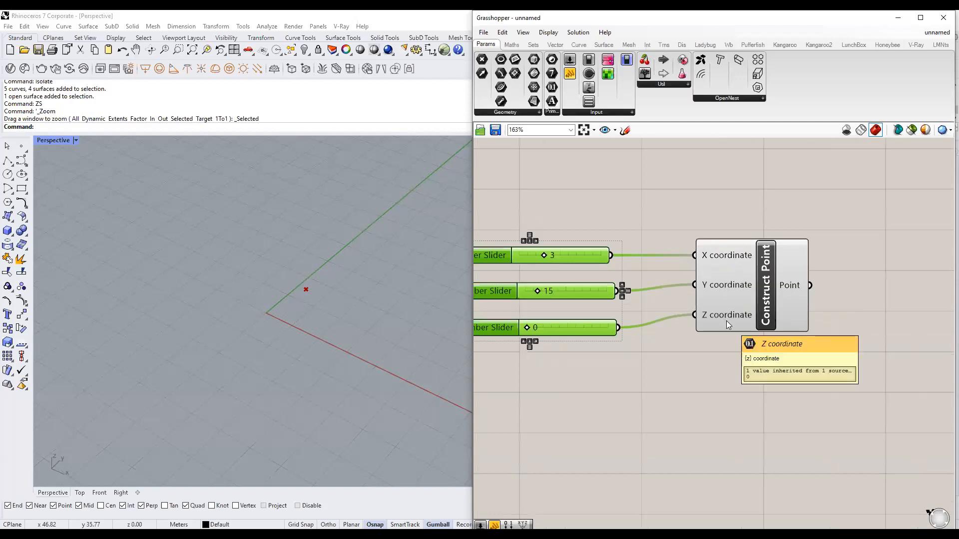
left_click(603, 359)
right_click_drag(603, 359, 665, 355)
left_click_drag(652, 366, 599, 220)
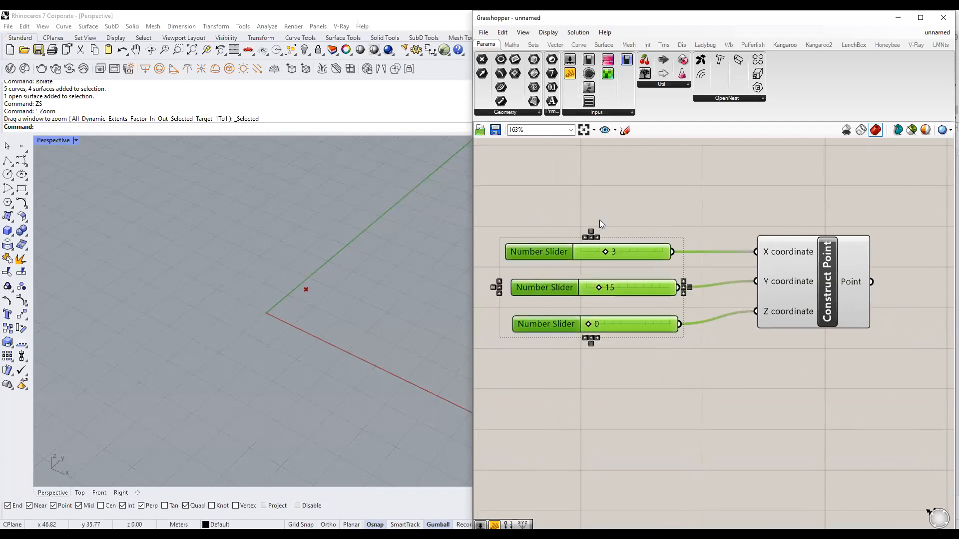
left_click(683, 338)
right_click_drag(683, 337, 600, 332)
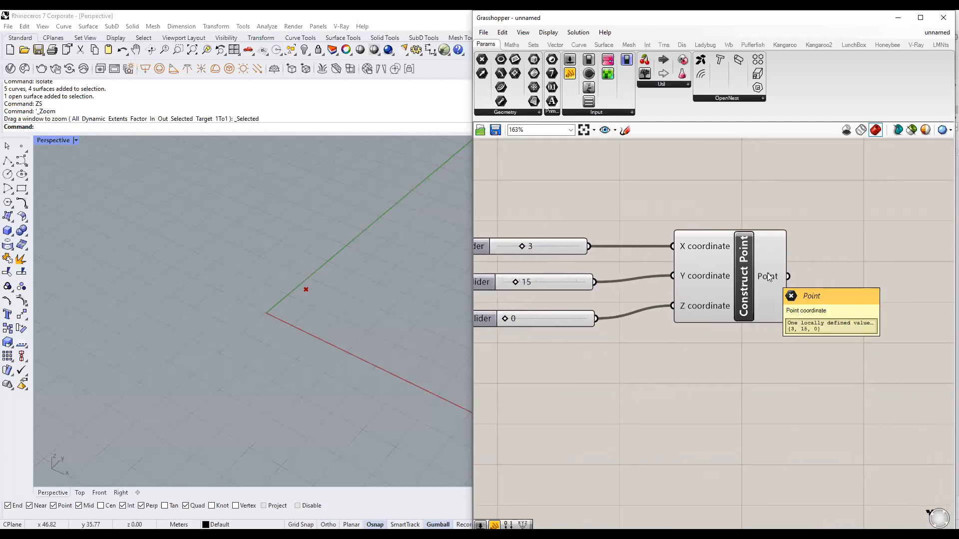
left_click(752, 271)
right_click_drag(751, 271, 708, 251)
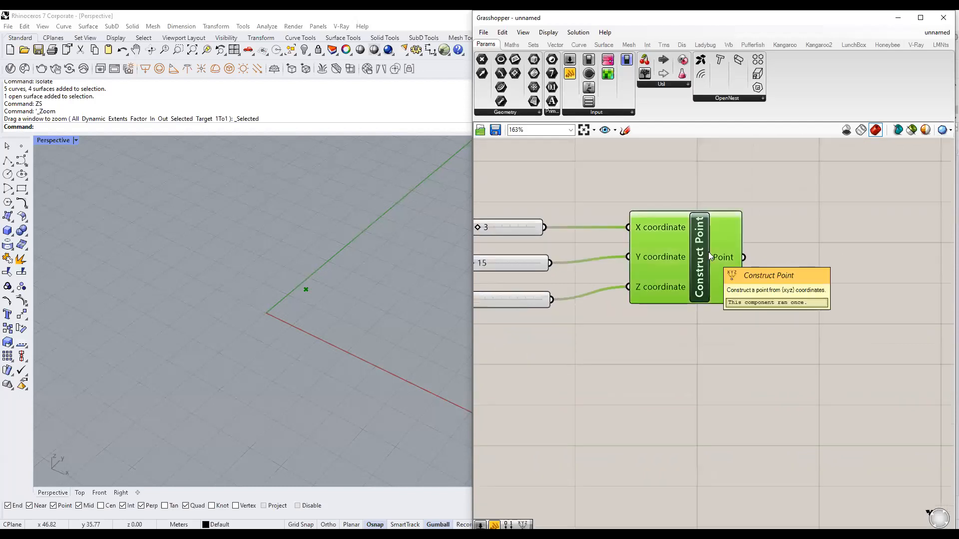
left_click(714, 312)
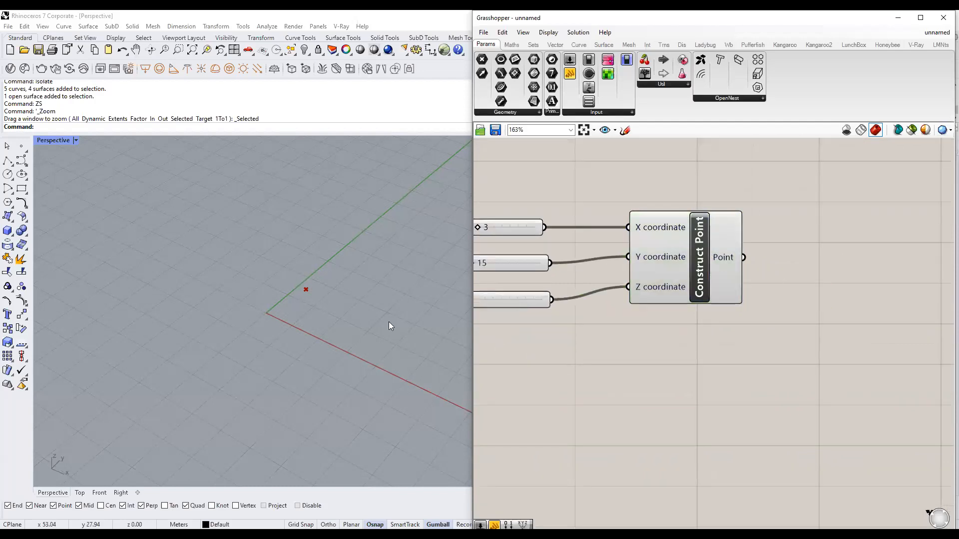
scroll(317, 290, "up", 1)
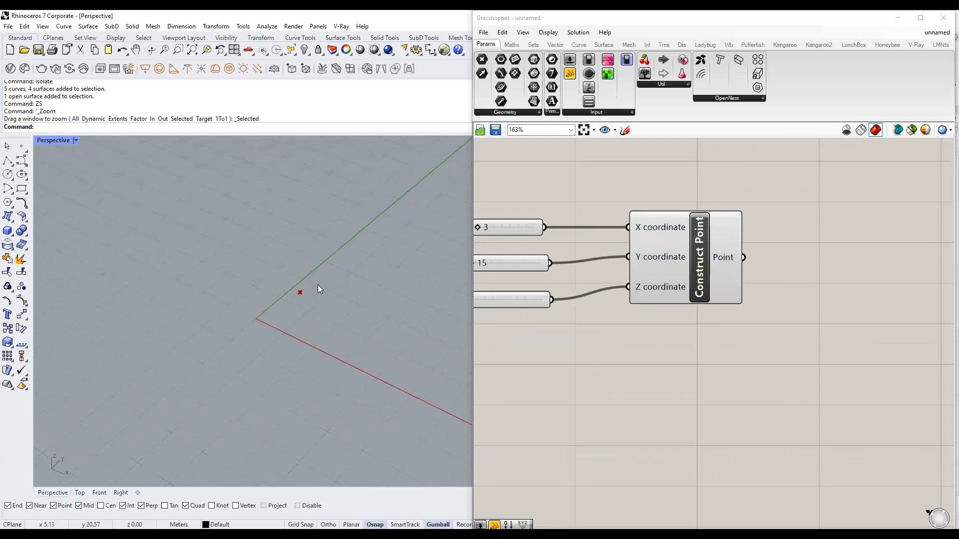
left_click(740, 358)
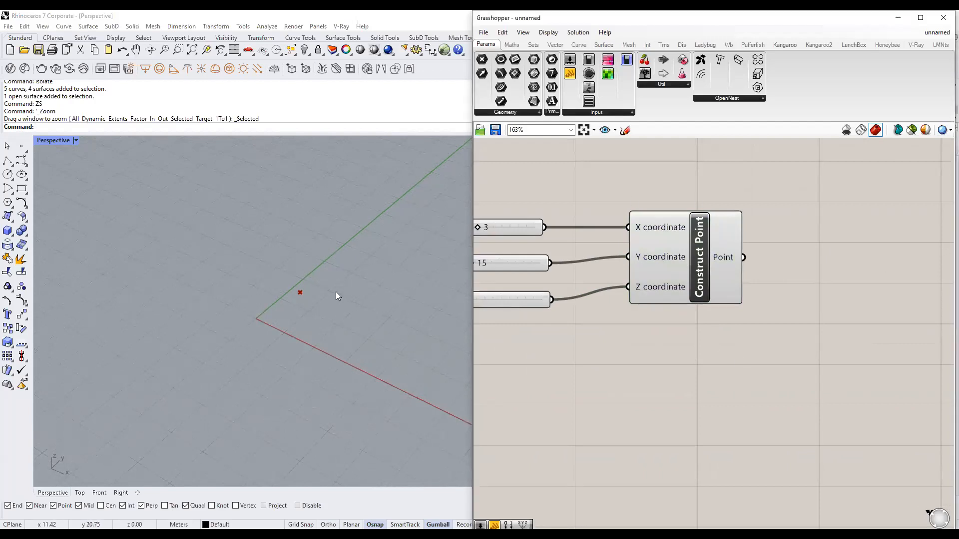
scroll(335, 292, "down", 3)
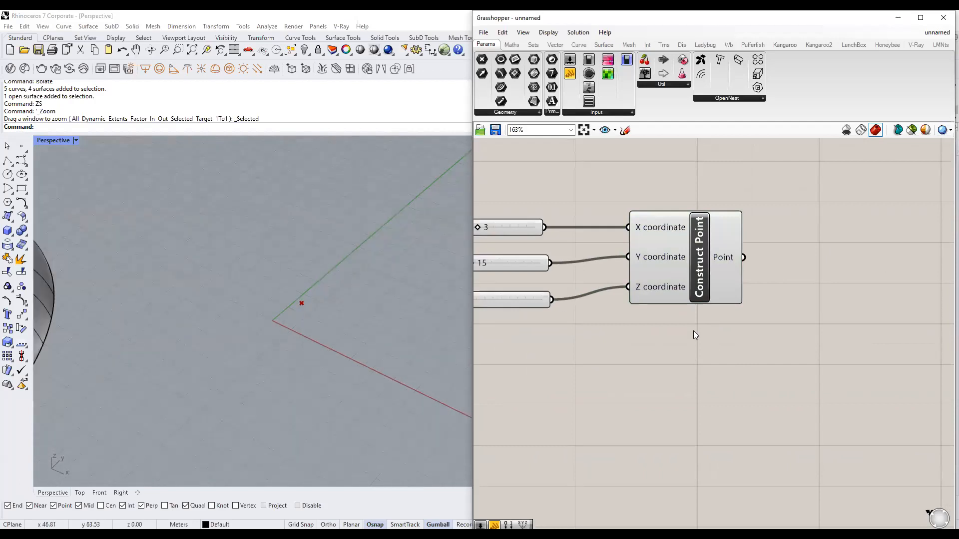
scroll(694, 337, "down", 3)
right_click_drag(767, 302, 693, 306)
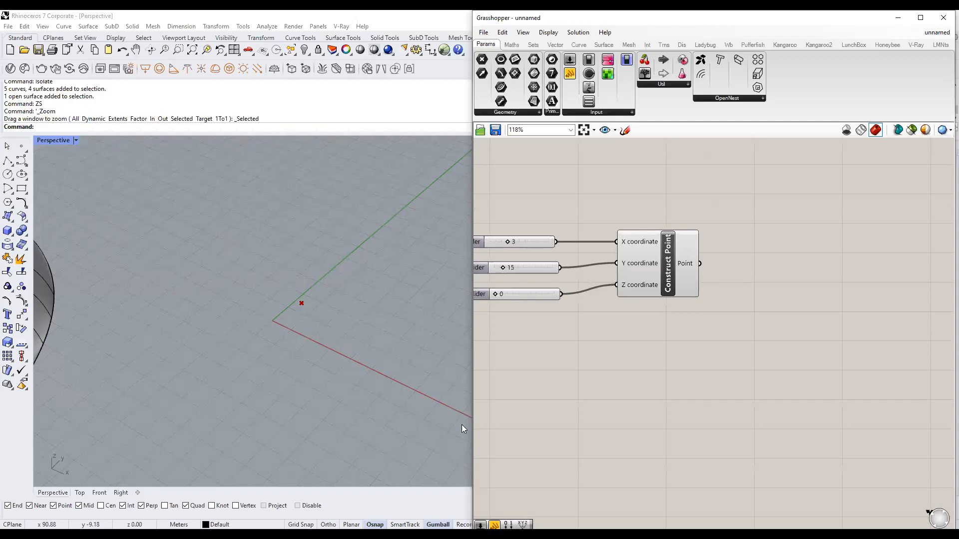
left_click(370, 298)
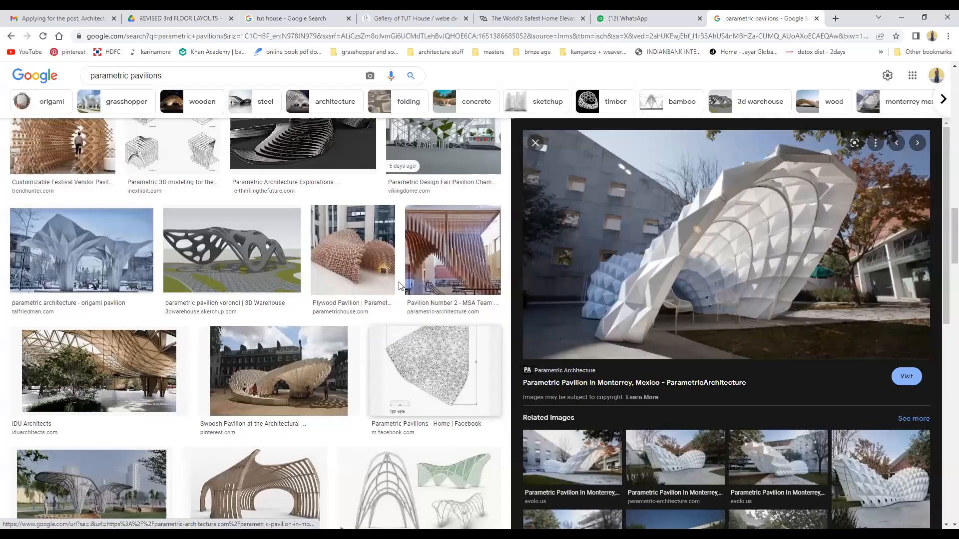
scroll(400, 286, "up", 5)
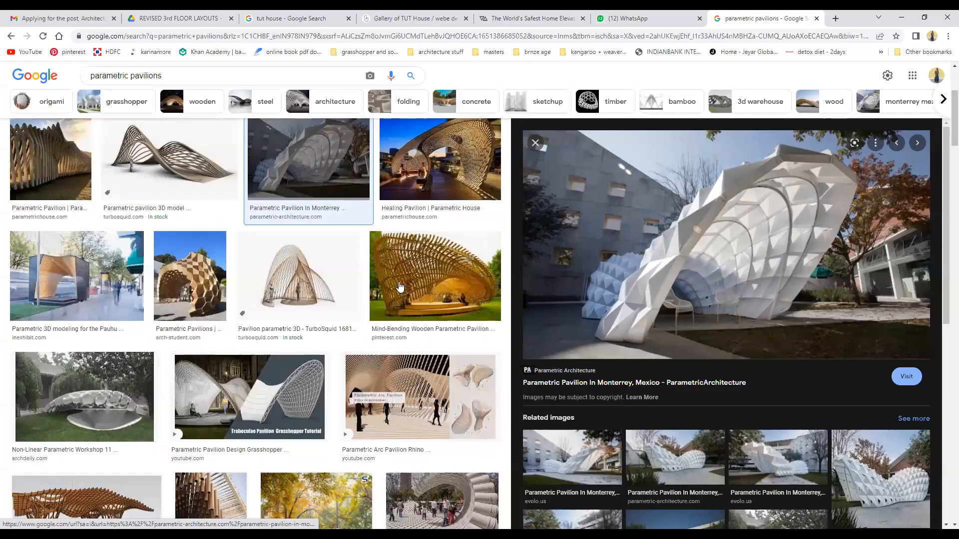
scroll(400, 286, "down", 3)
scroll(400, 286, "down", 3)
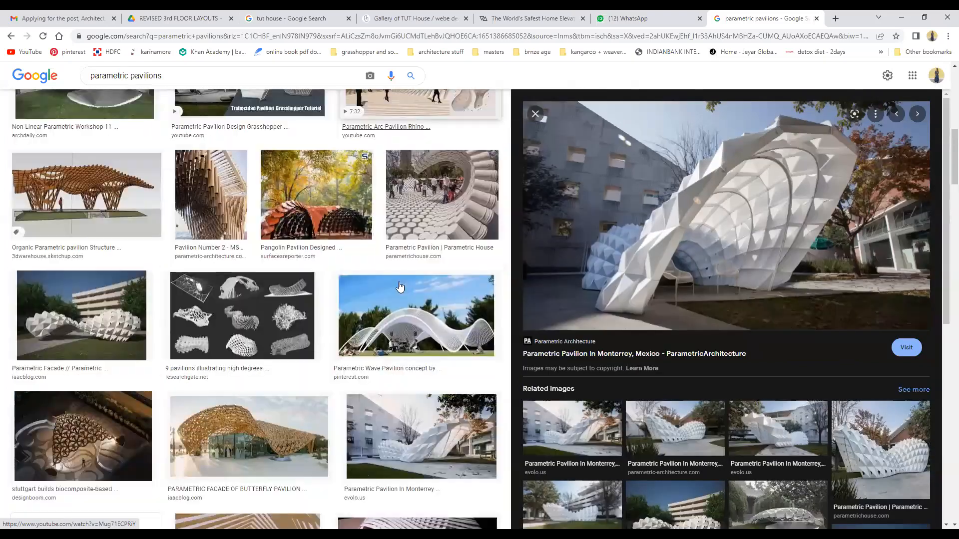
scroll(399, 285, "down", 10)
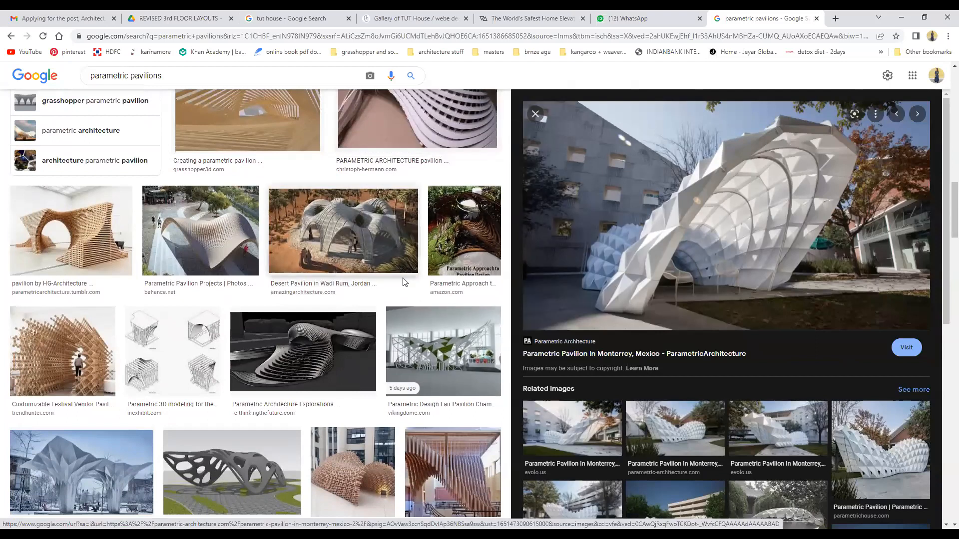
scroll(403, 281, "down", 8)
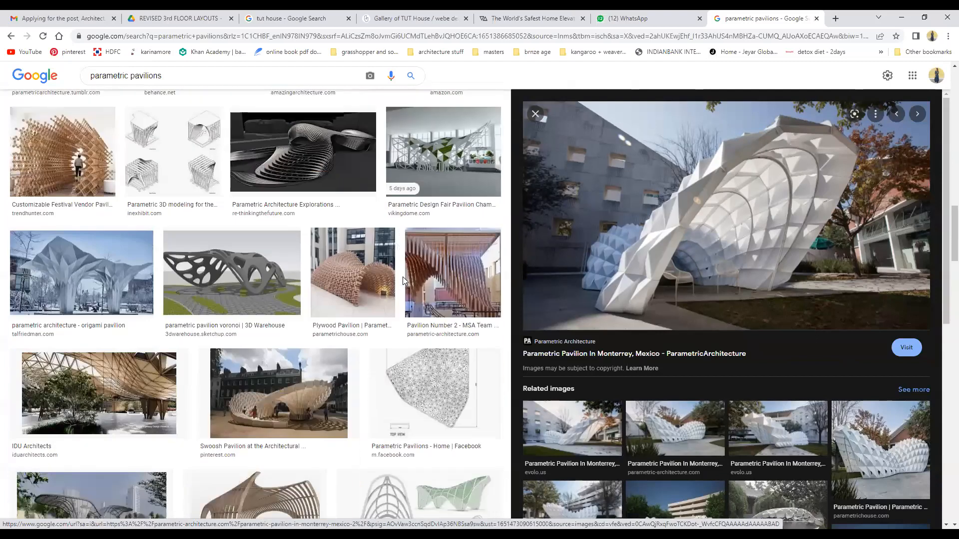
scroll(402, 281, "down", 6)
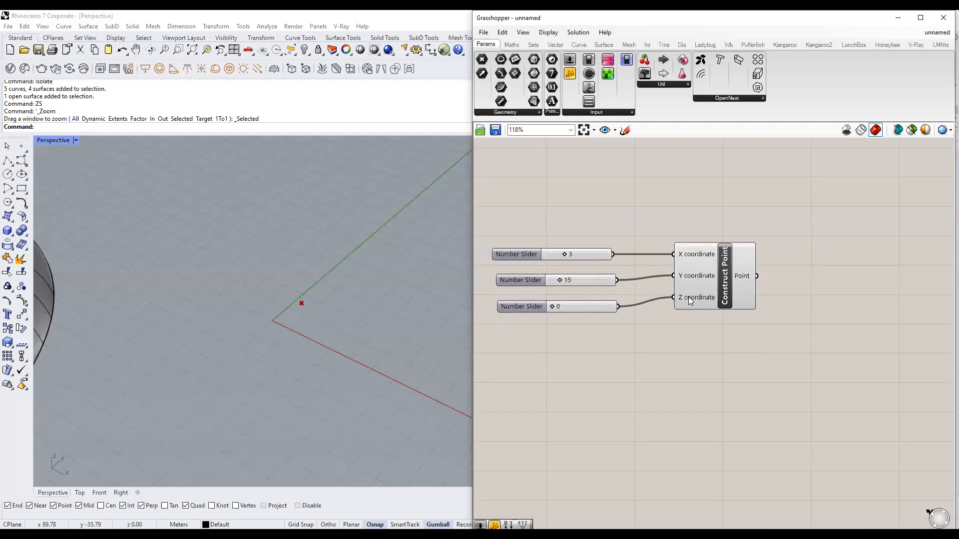
right_click_drag(770, 312, 636, 283)
Search 'circle' on the empty canvas to list Circle, Circle CNR and Circle 3Pt.
left_click(610, 251)
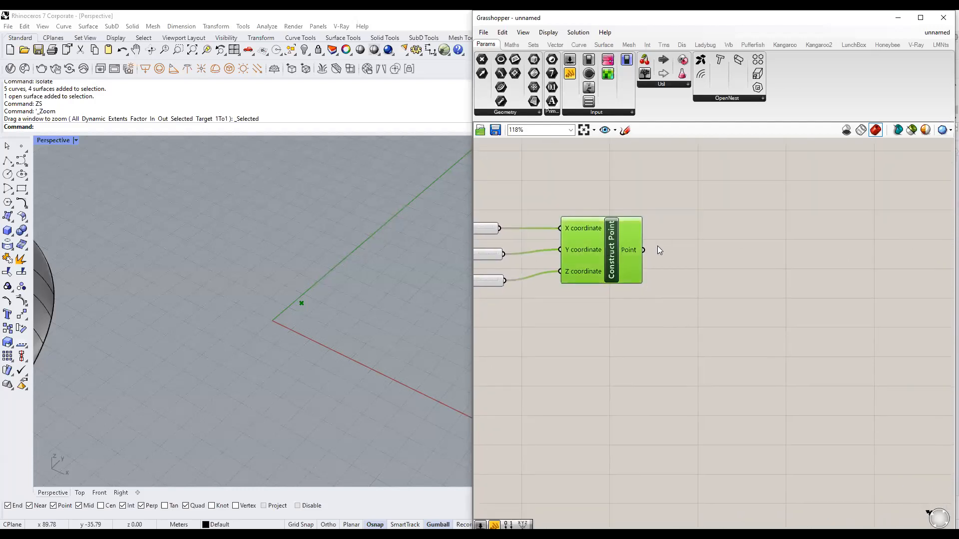
left_click(726, 268)
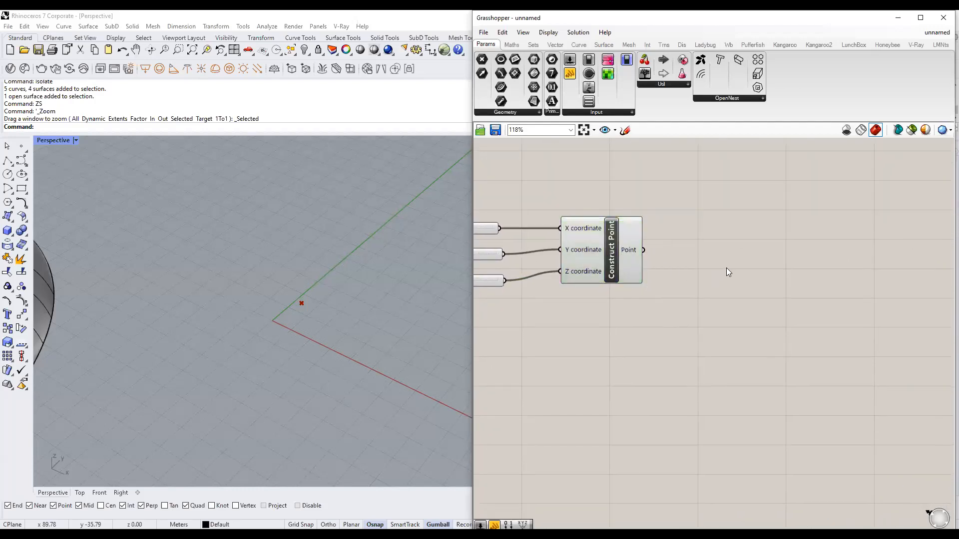
double_click(726, 267)
left_click(622, 250)
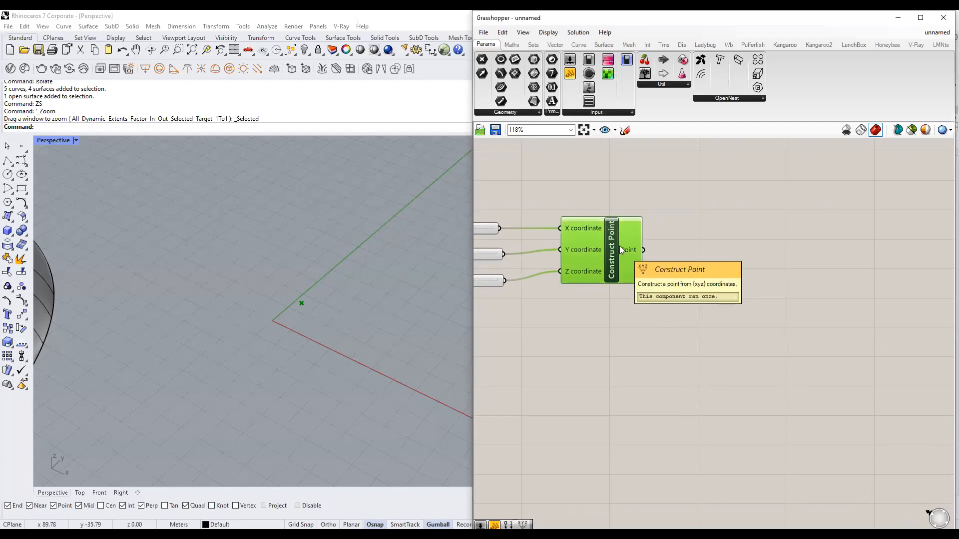
left_click(726, 271)
double_click(726, 271)
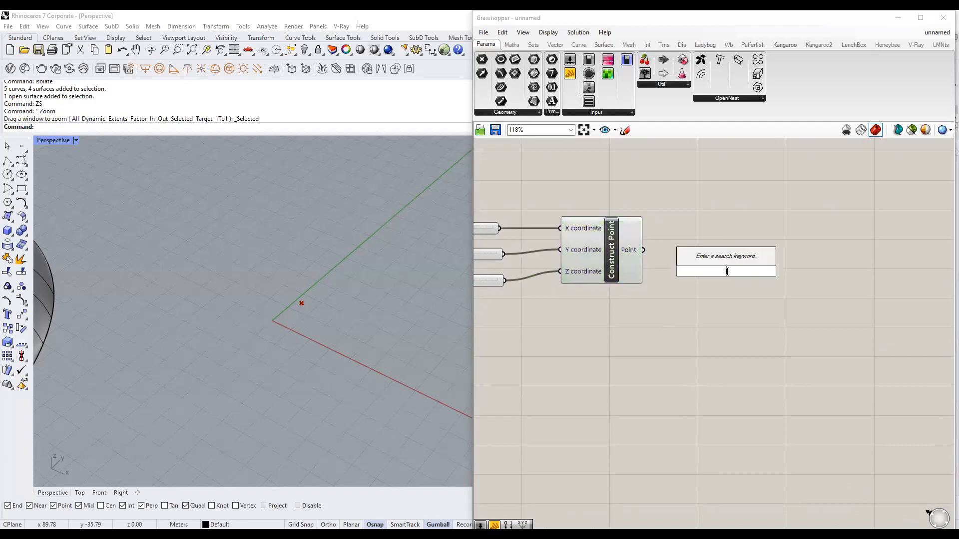
type("circle")
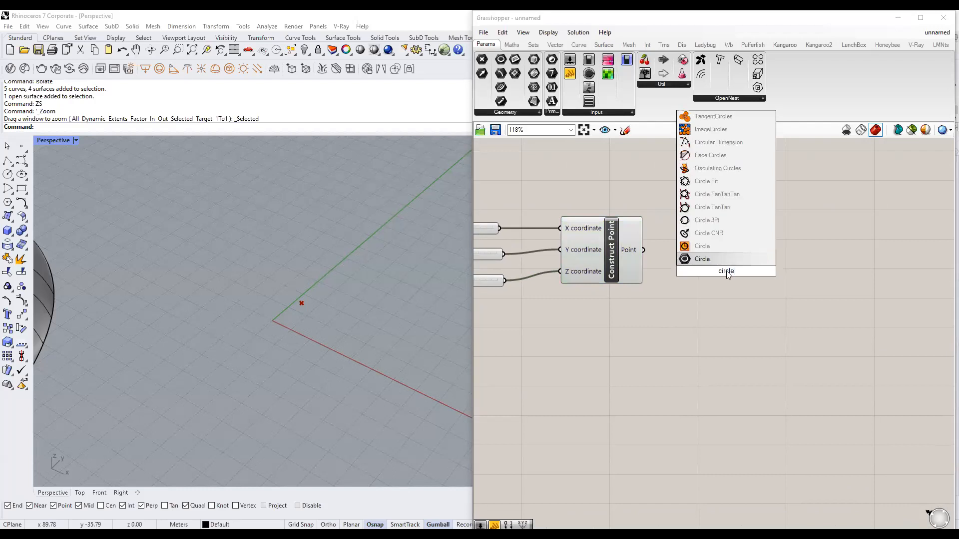
key("Return")
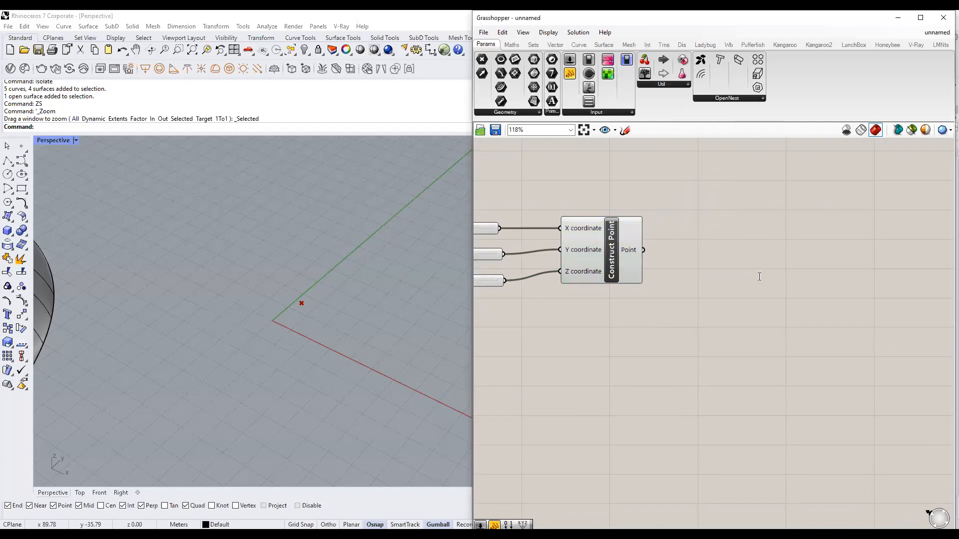
double_click(759, 276)
type("circle")
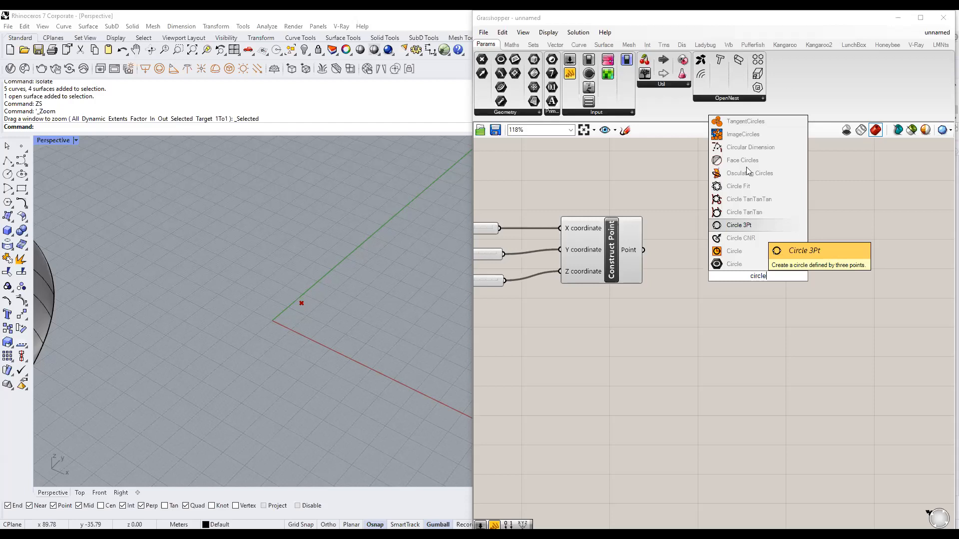
Place a Circle component right of Construct Point and wire the point into its Plane input.
left_click(734, 251)
left_click_drag(773, 273, 791, 270)
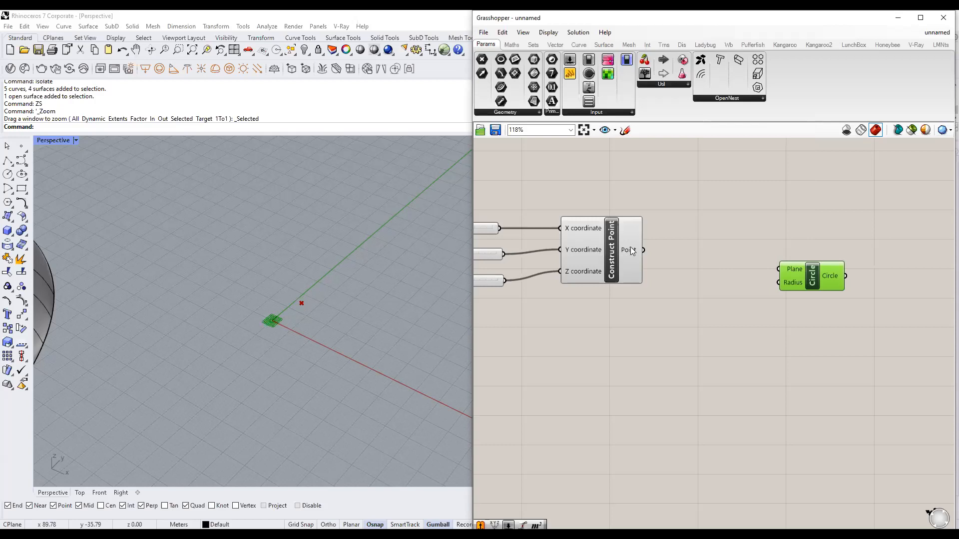
left_click(630, 271)
left_click_drag(643, 250, 839, 261)
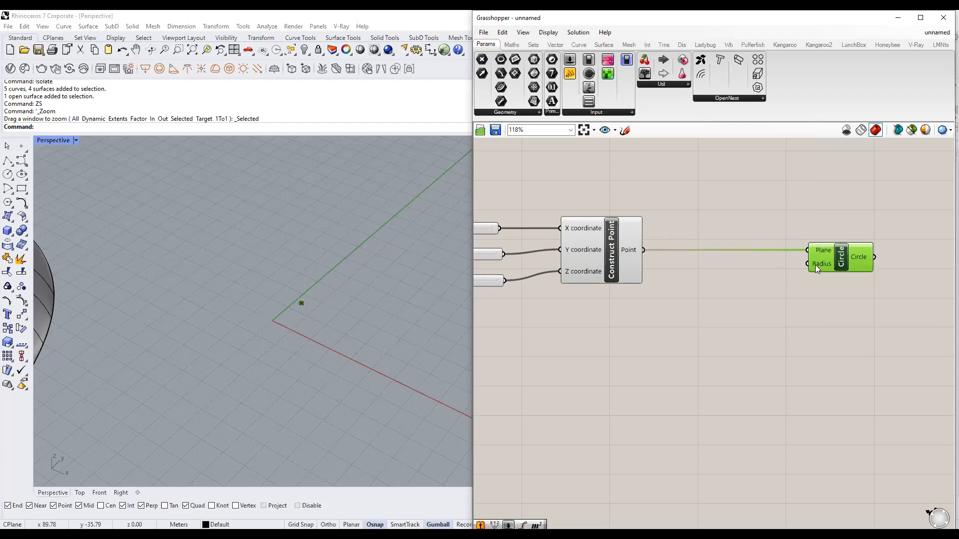
scroll(295, 323, "up", 2)
scroll(300, 307, "up", 2)
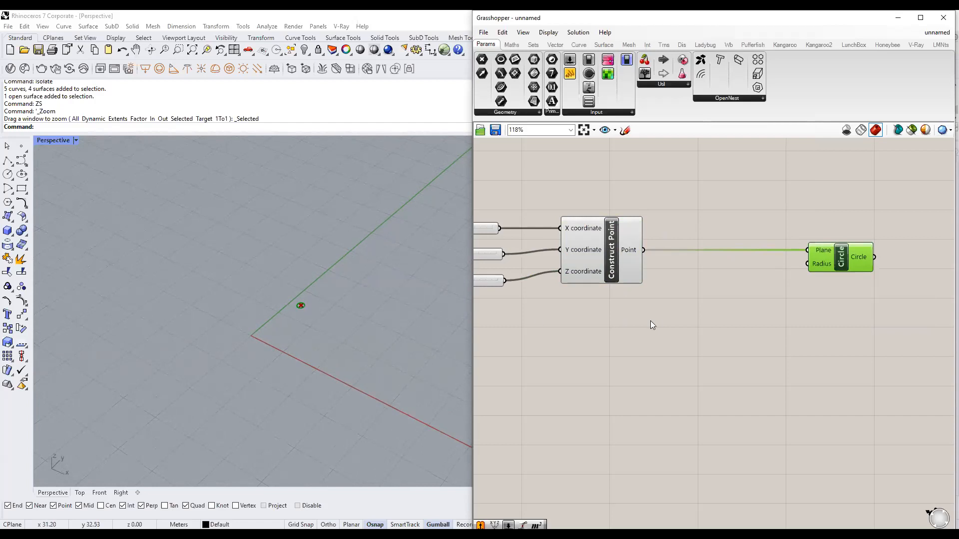
Zoom the Rhino viewport to the new radius-1 circle and orbit around it.
right_click(704, 294)
left_click(678, 301)
right_click(743, 284)
left_click(854, 257)
right_click(752, 290)
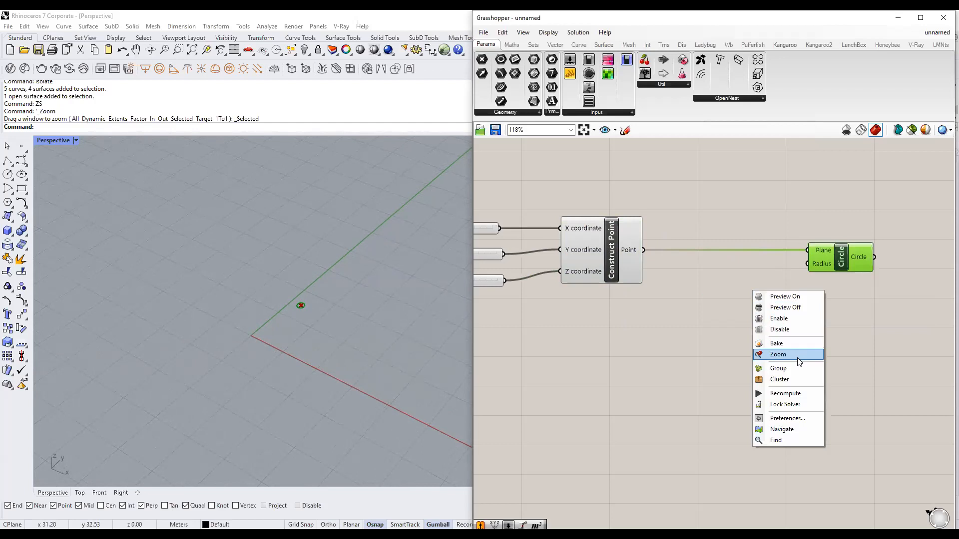
left_click(799, 355)
scroll(250, 352, "down", 6)
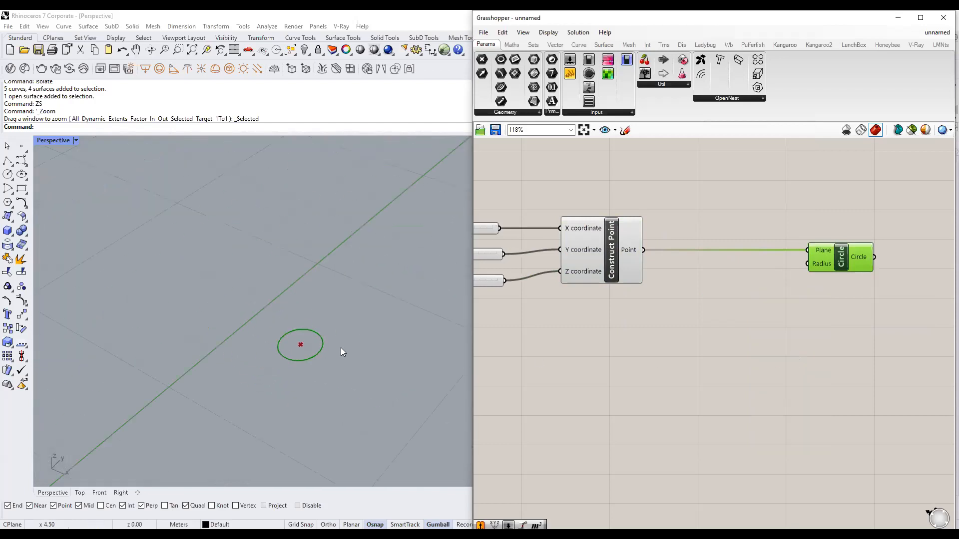
mouse_move(346, 363)
right_mouse_down()
mouse_move(344, 333)
mouse_move(345, 354)
right_mouse_up()
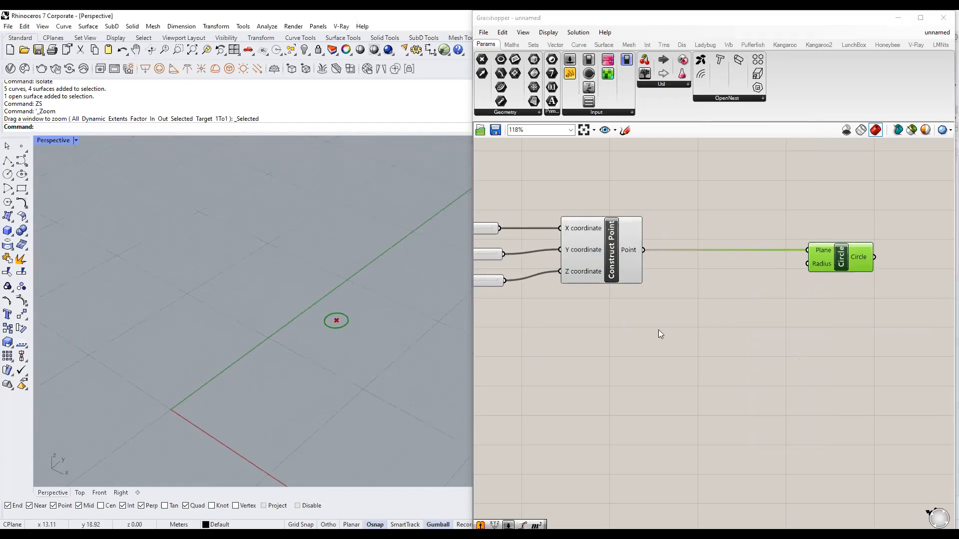
Pan the Grasshopper canvas so all sliders and the Circle component are visible.
left_click(658, 329)
right_click_drag(659, 329, 603, 326)
mouse_move(768, 263)
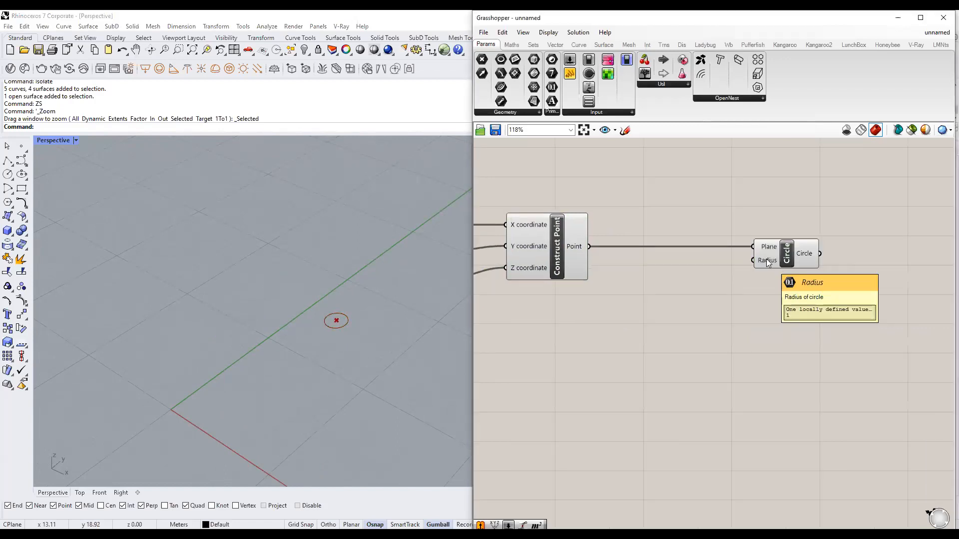
scroll(638, 294, "down", 2)
right_click_drag(629, 296, 699, 312)
scroll(692, 300, "up", 1)
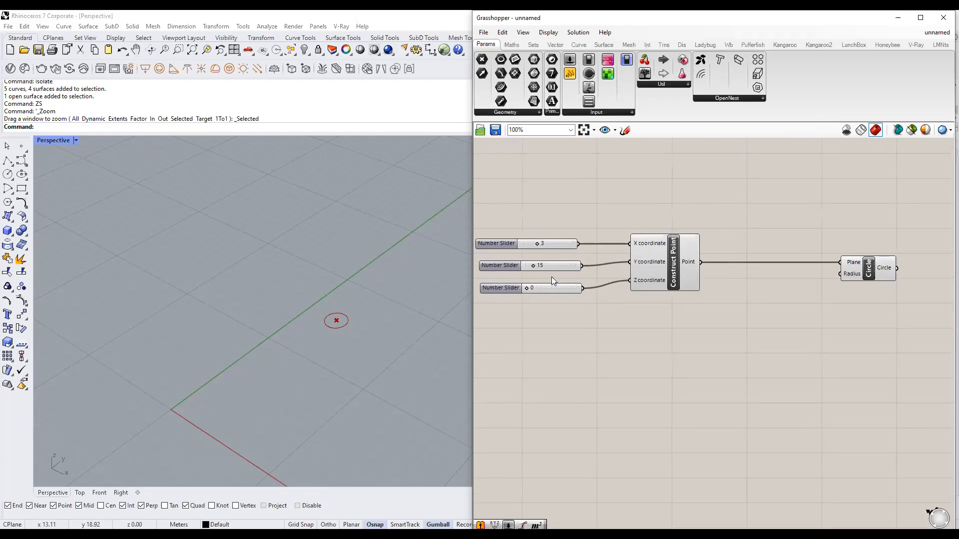
Add a number slider preset to 15, wire it to the Circle's Radius, and set it to 14.
double_click(716, 315)
type("15")
key("Return")
left_click_drag(769, 315, 841, 274)
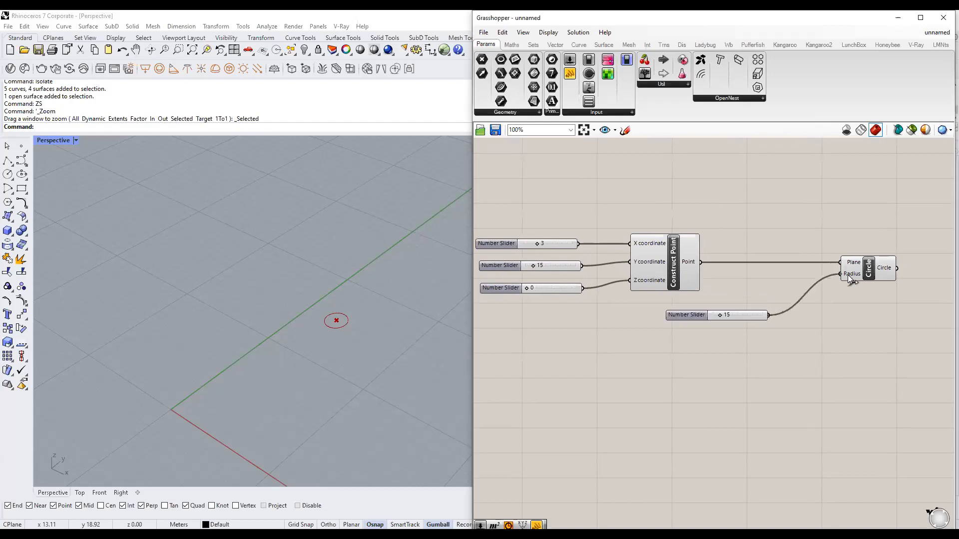
scroll(340, 300, "down", 4)
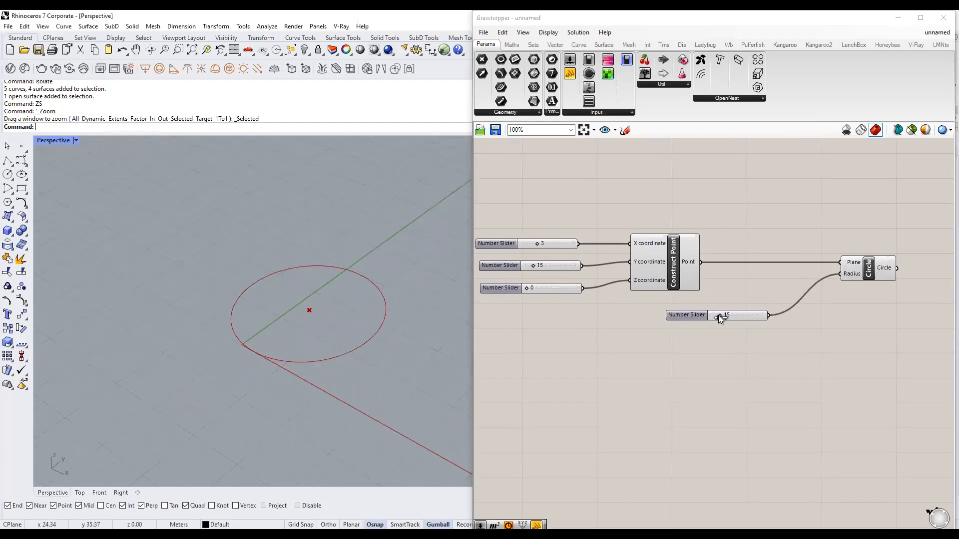
mouse_move(718, 315)
left_mouse_down()
mouse_move(734, 317)
mouse_move(717, 319)
left_mouse_up()
Set the point sliders to X 2 and Y 4, then recentre the definition.
right_click_drag(642, 332, 711, 334)
left_click_drag(601, 266, 625, 248)
left_click_drag(586, 249, 600, 250)
right_click_drag(721, 338, 621, 337)
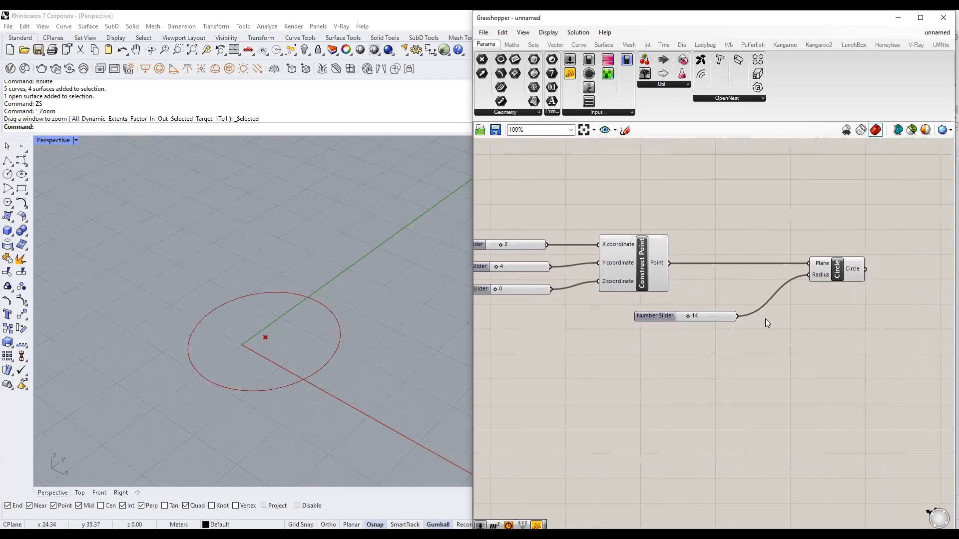
scroll(765, 320, "down", 2)
right_click_drag(798, 322, 722, 324)
right_click_drag(660, 319, 692, 306)
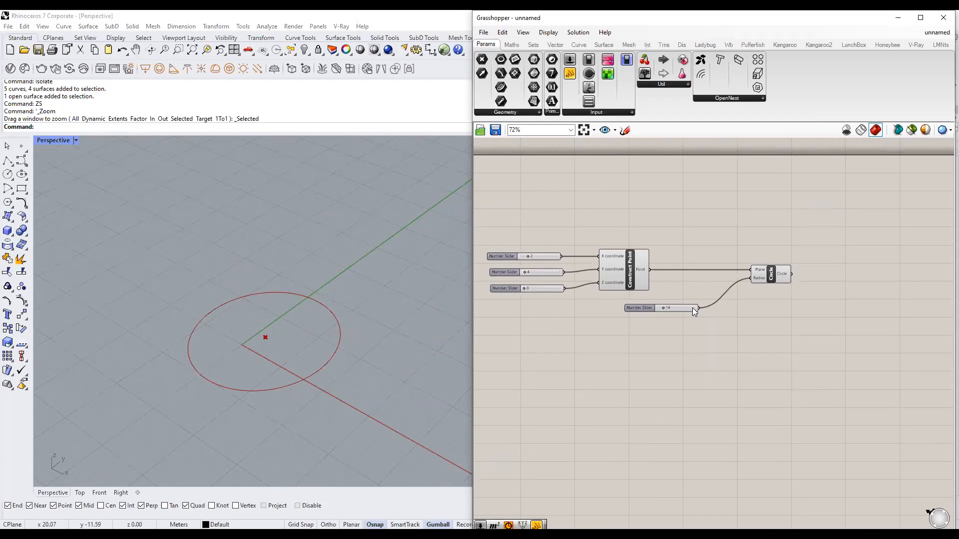
left_click(424, 392)
left_click(641, 216)
scroll(544, 297, "up", 3)
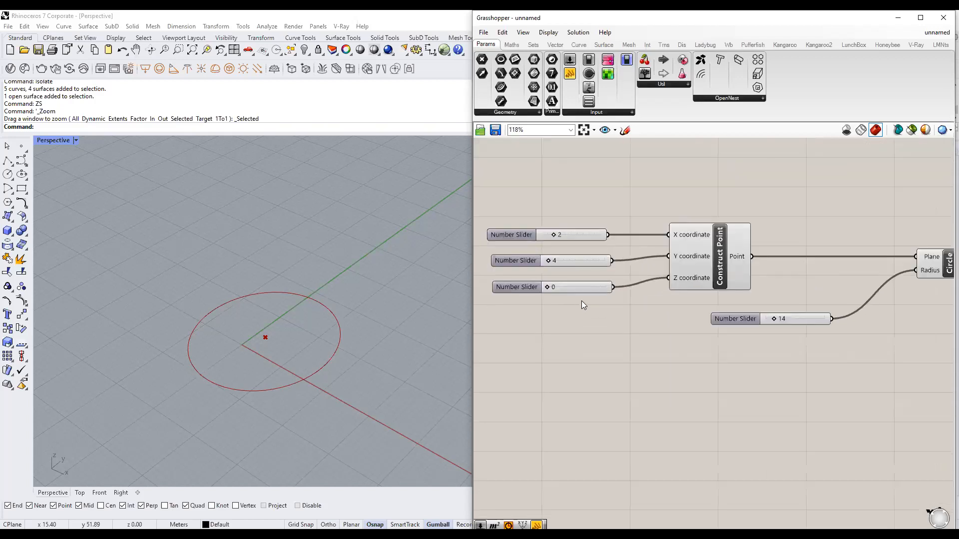
left_click_drag(575, 350, 533, 180)
left_click(571, 346)
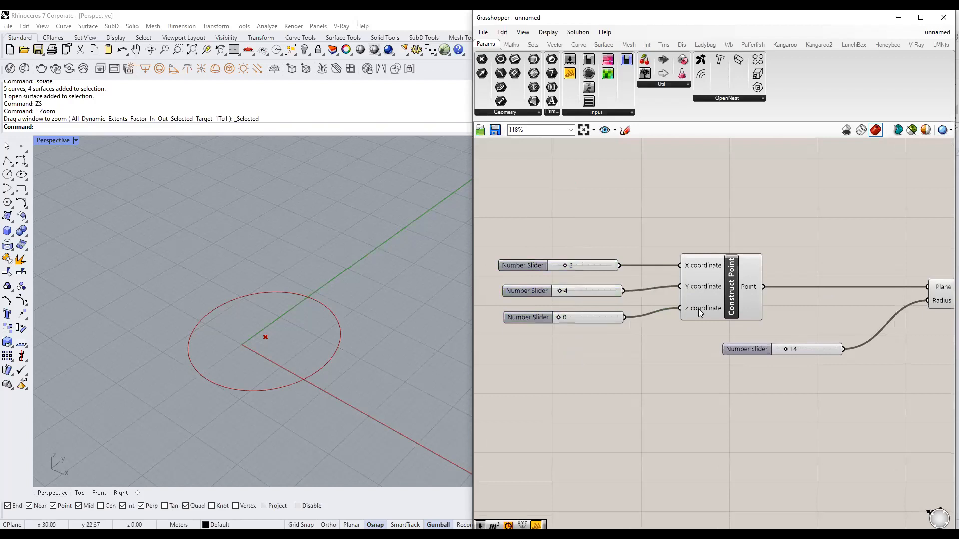
double_click(624, 229)
scroll(624, 229, "down", 3)
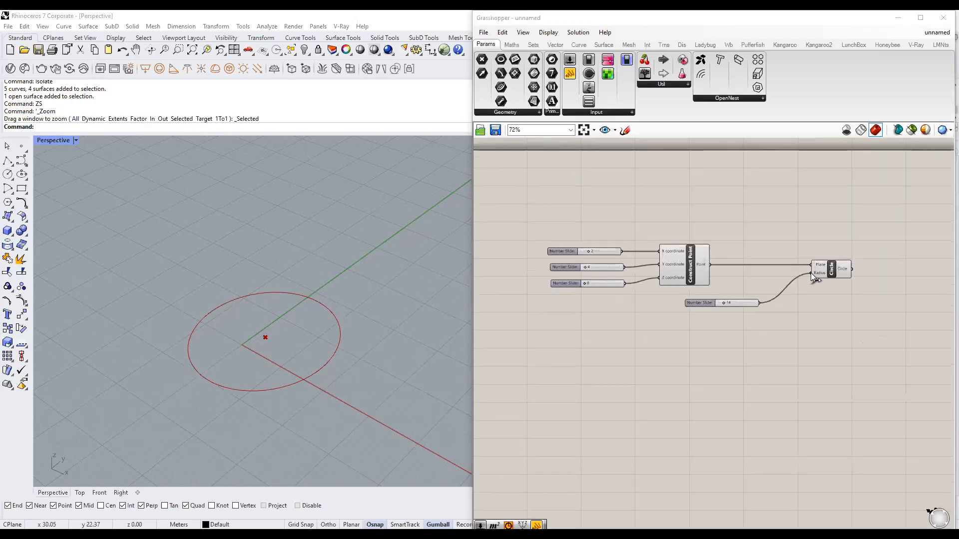
scroll(811, 272, "up", 2)
right_click_drag(725, 302, 750, 301)
left_click_drag(887, 345, 522, 189)
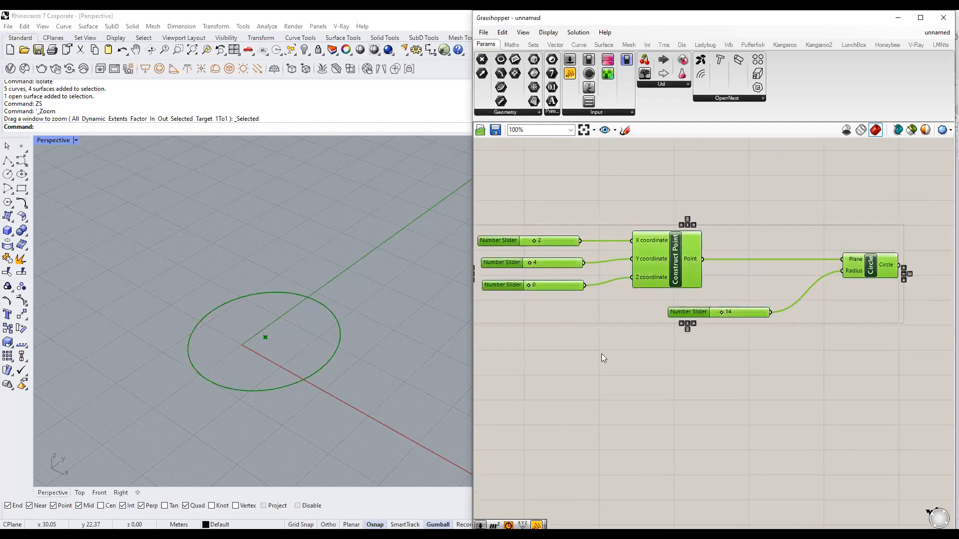
left_click(699, 267)
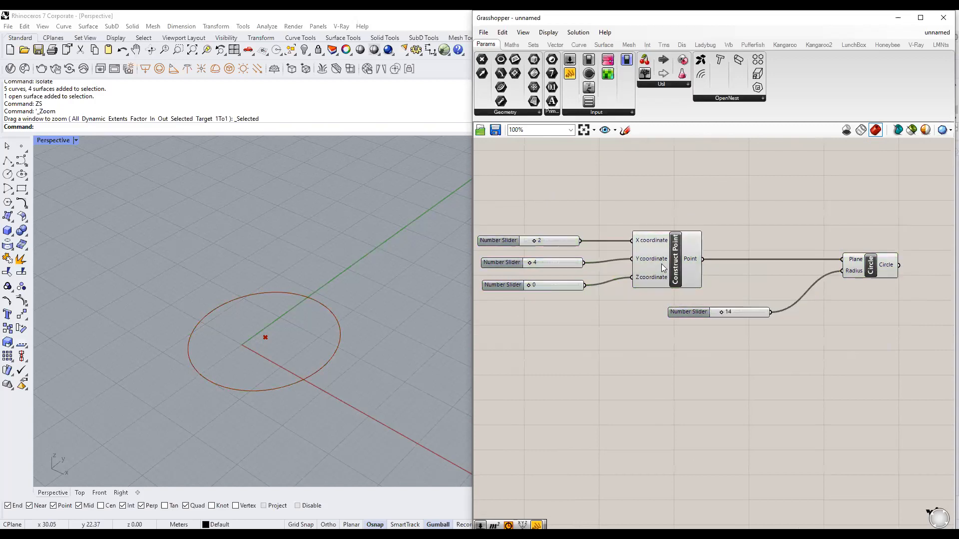
left_click(885, 270)
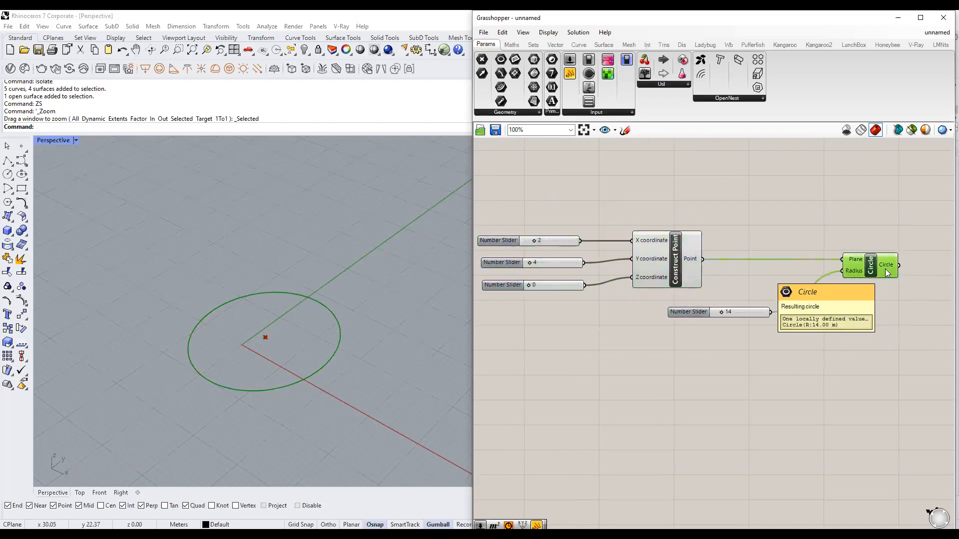
left_click_drag(923, 366, 517, 190)
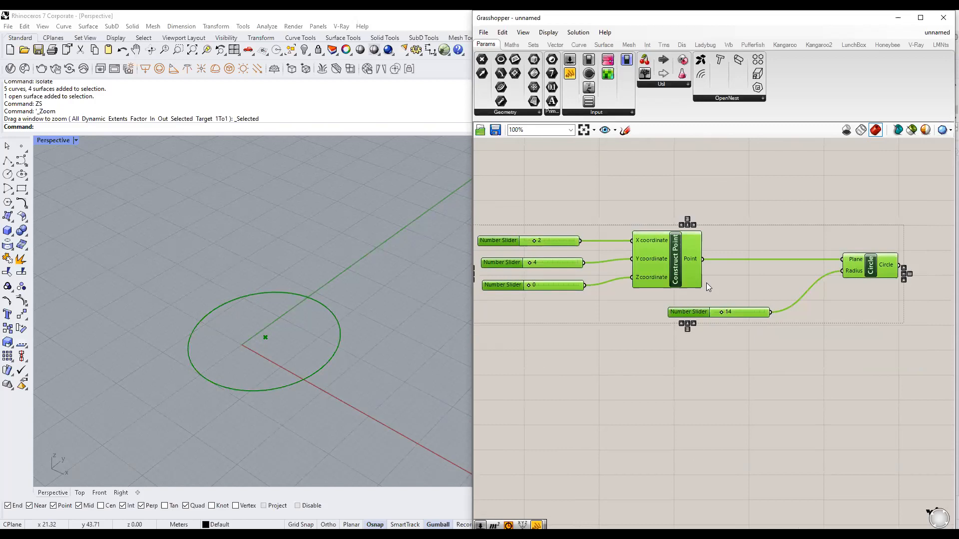
left_click(647, 348)
left_click_drag(878, 363, 541, 205)
left_click(672, 372)
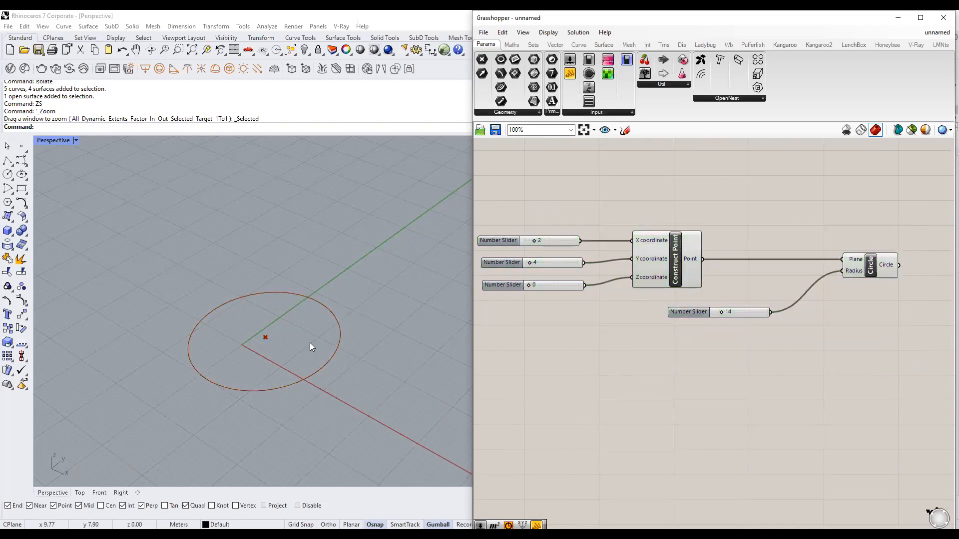
scroll(310, 343, "down", 5)
scroll(303, 344, "up", 3)
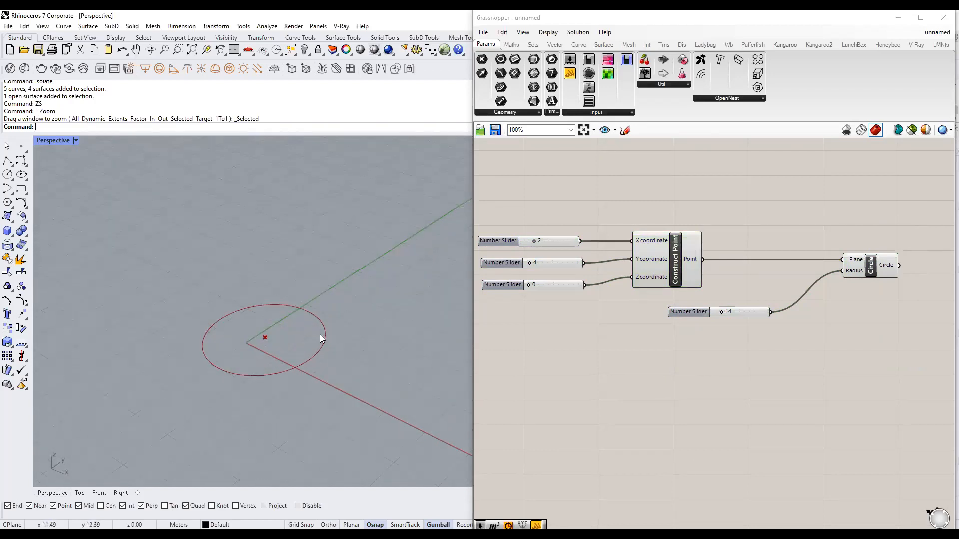
left_click_drag(163, 253, 457, 419)
left_click_drag(897, 345, 546, 182)
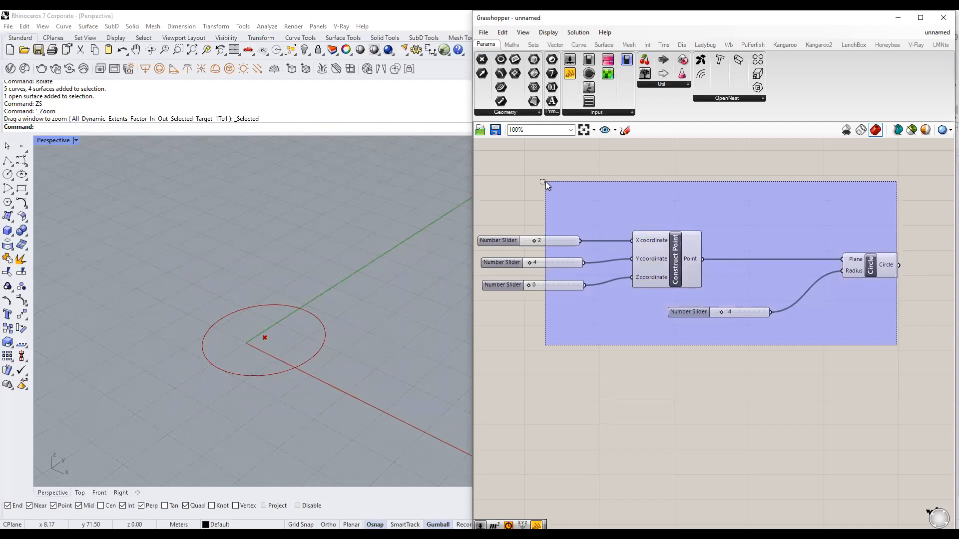
left_click_drag(545, 181, 545, 181)
right_click_drag(758, 314, 707, 296)
left_click(783, 321)
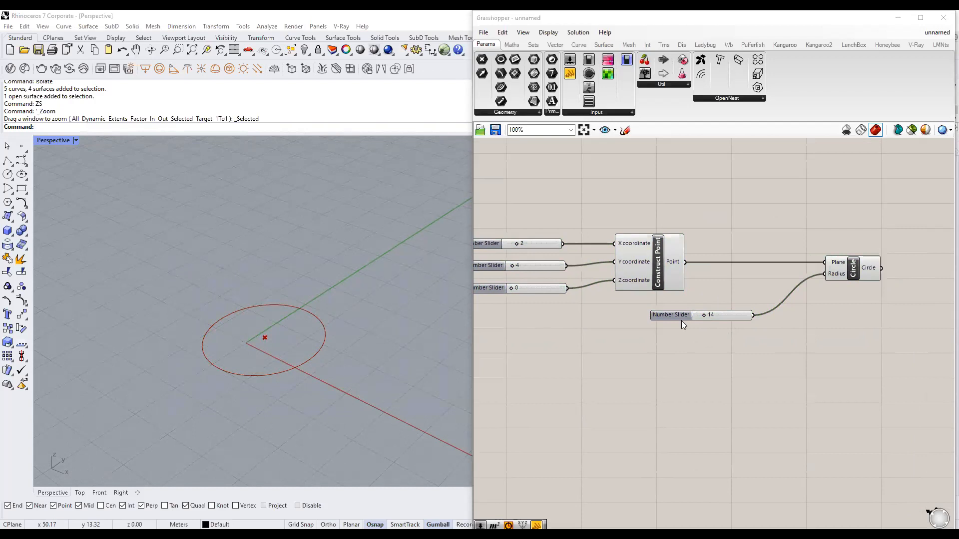
left_click(654, 294)
scroll(659, 271, "up", 2)
scroll(659, 272, "down", 1)
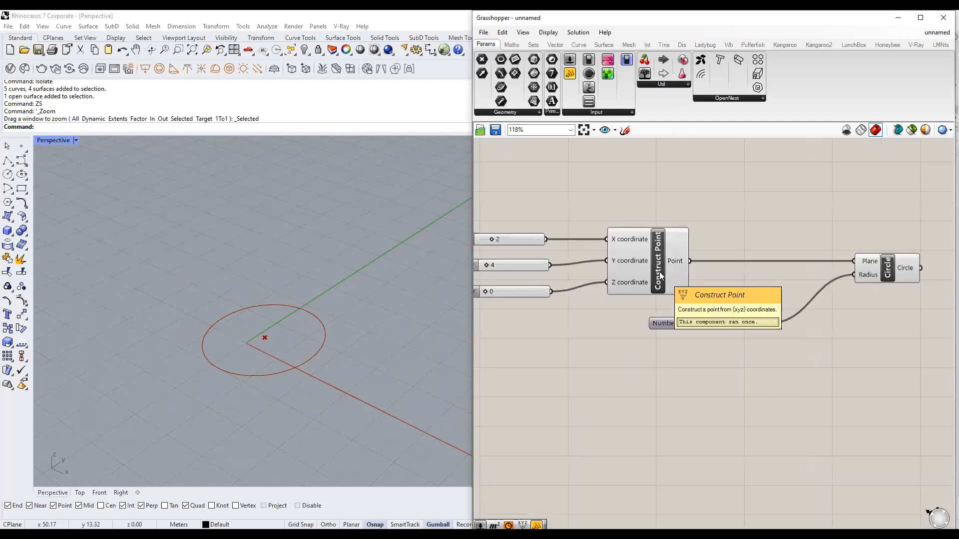
right_click_drag(888, 272, 783, 278)
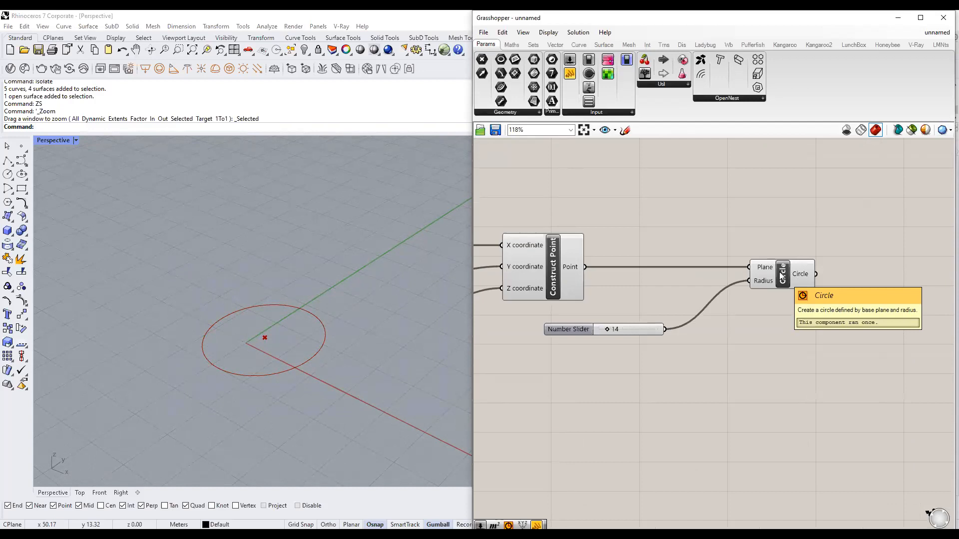
right_click_drag(782, 276, 841, 268)
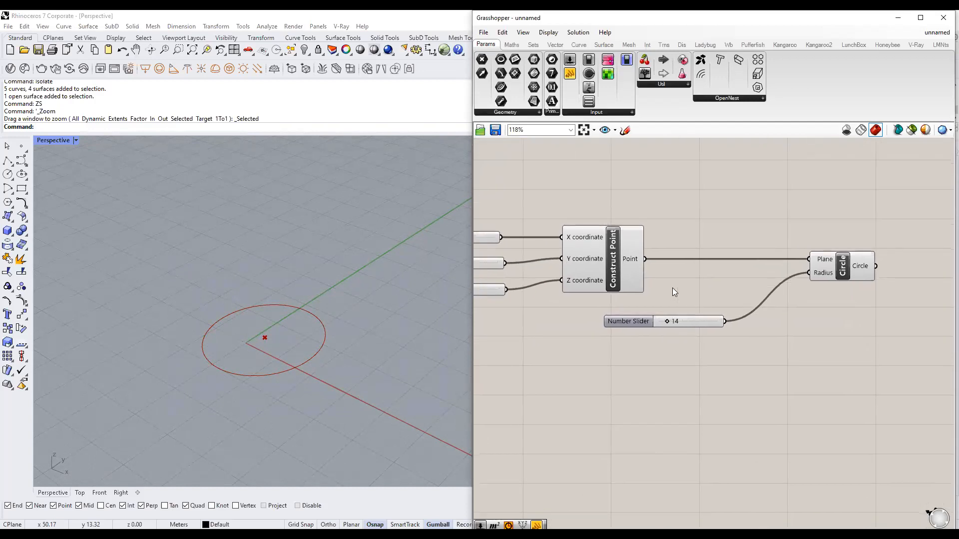
scroll(613, 254, "up", 2)
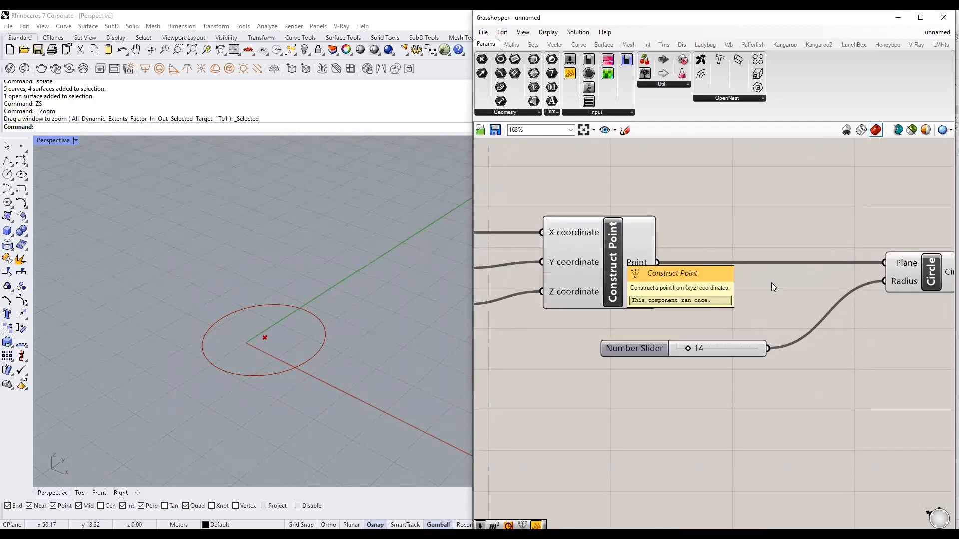
right_click_drag(934, 271, 803, 272)
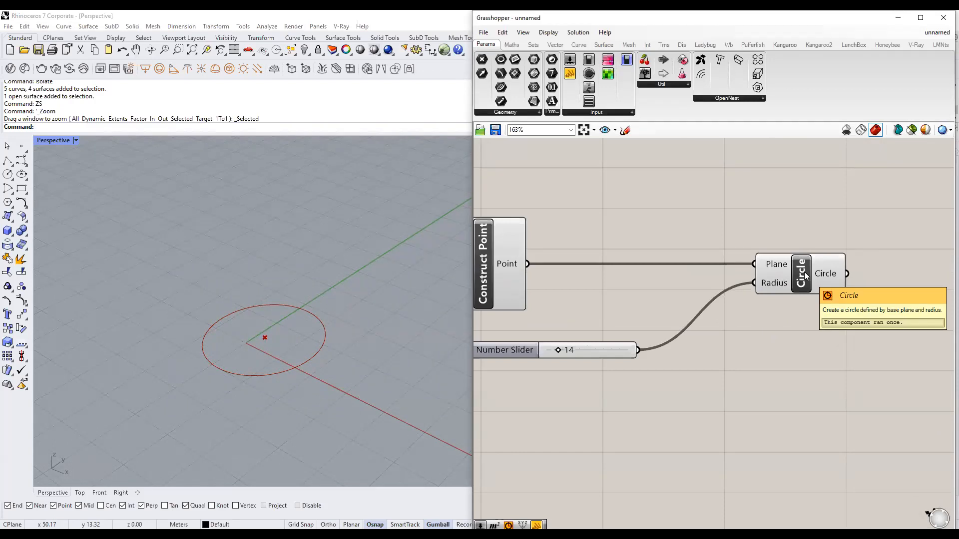
scroll(804, 272, "down", 2)
right_click_drag(573, 271, 607, 274)
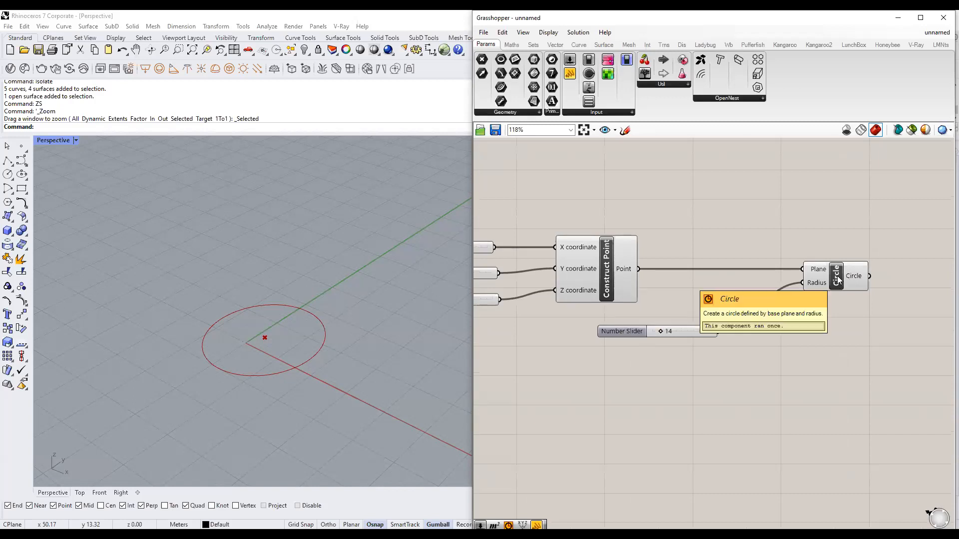
double_click(501, 426)
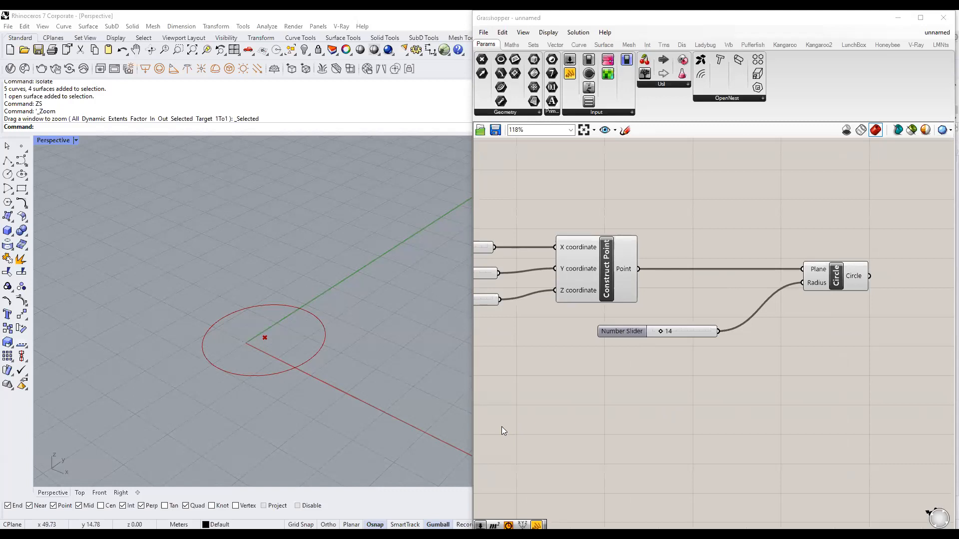
right_click_drag(698, 278, 705, 235)
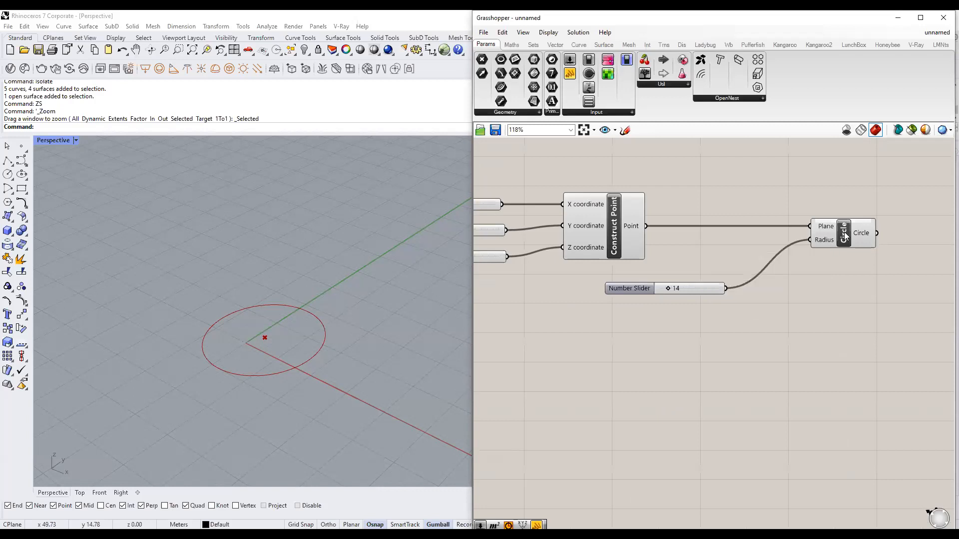
double_click(803, 337)
type("circle")
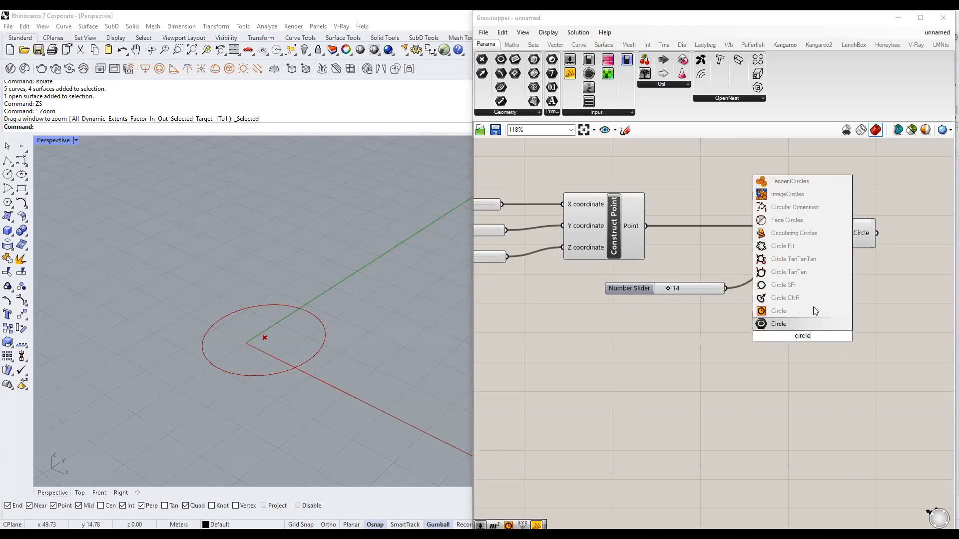
key("Escape")
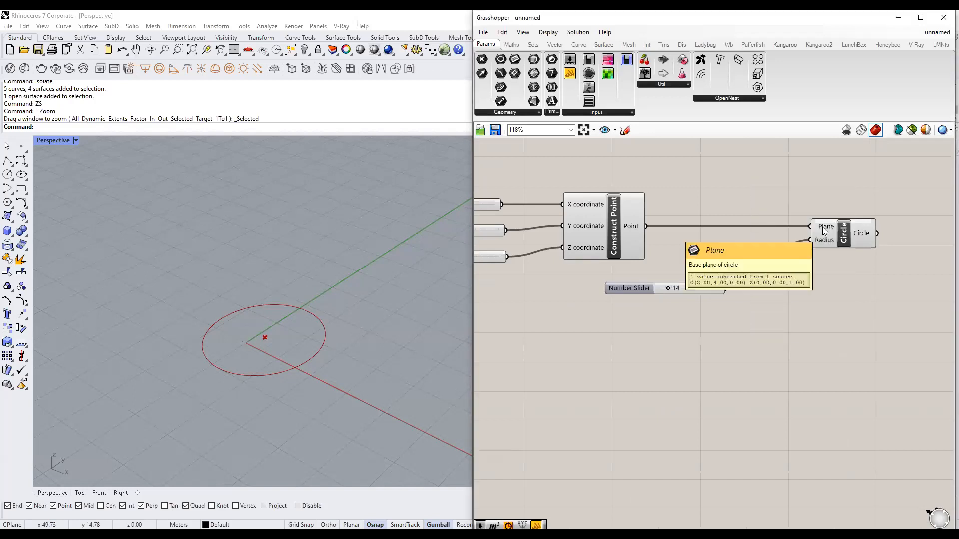
left_click(633, 221)
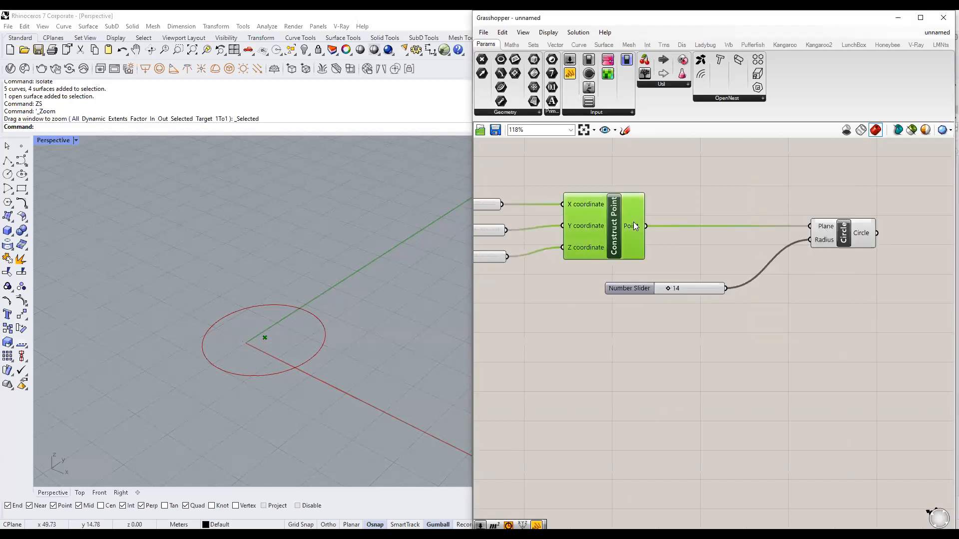
left_click(822, 236)
left_click(697, 290)
left_click(688, 309)
scroll(681, 325, "down", 2)
right_click_drag(729, 354, 737, 365)
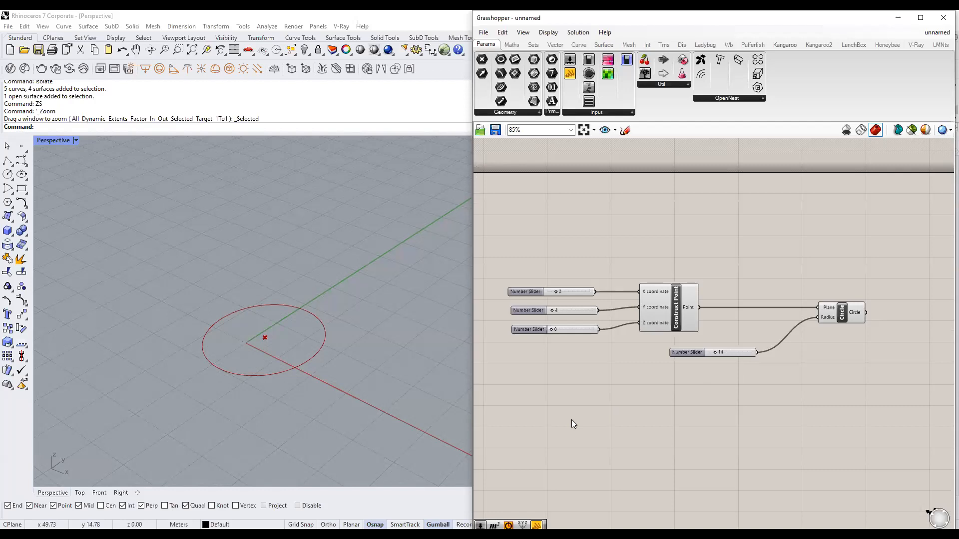
double_click(877, 298)
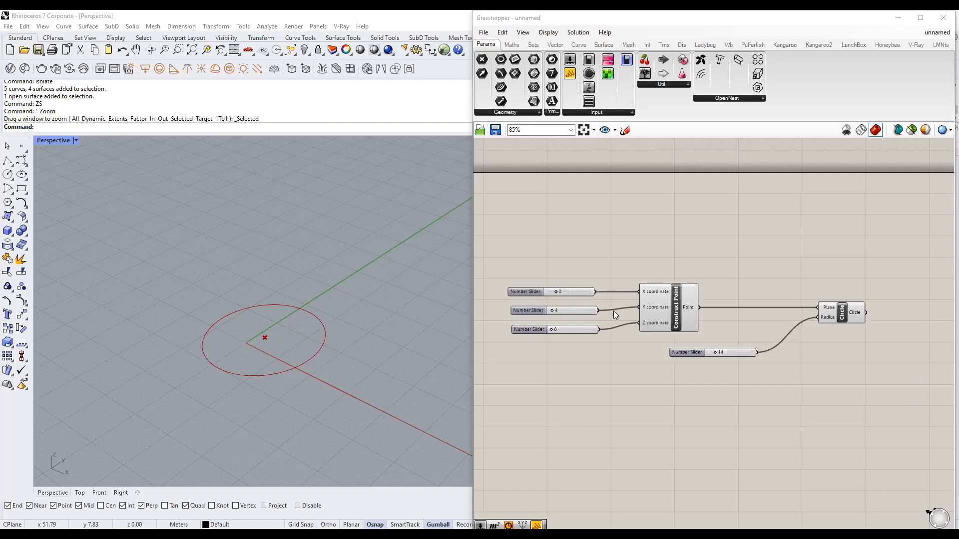
scroll(621, 291, "up", 5)
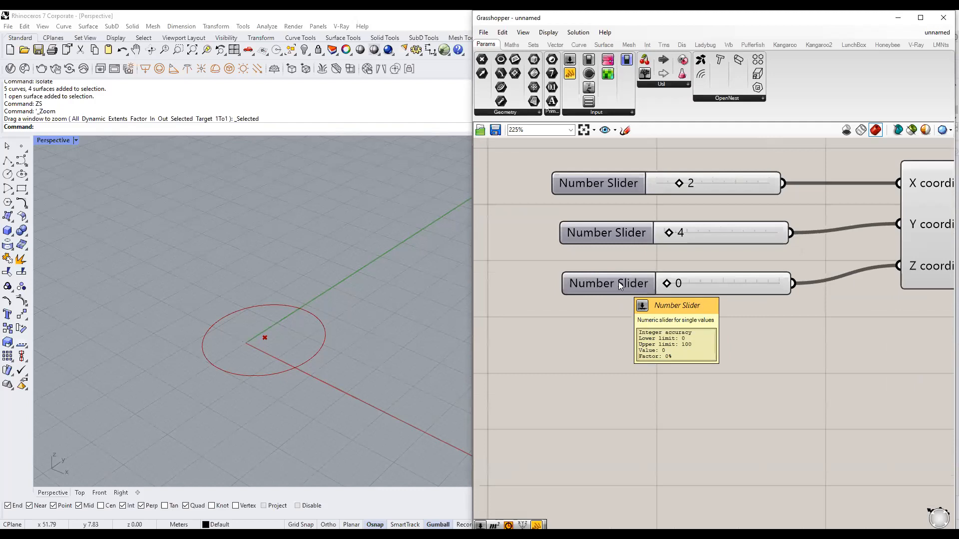
double_click(619, 285)
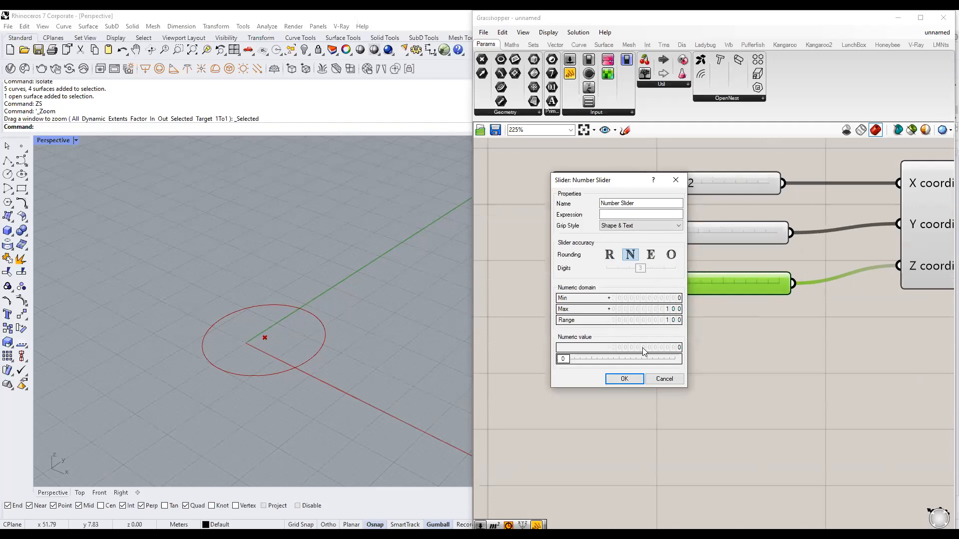
left_click(664, 379)
right_click(717, 280)
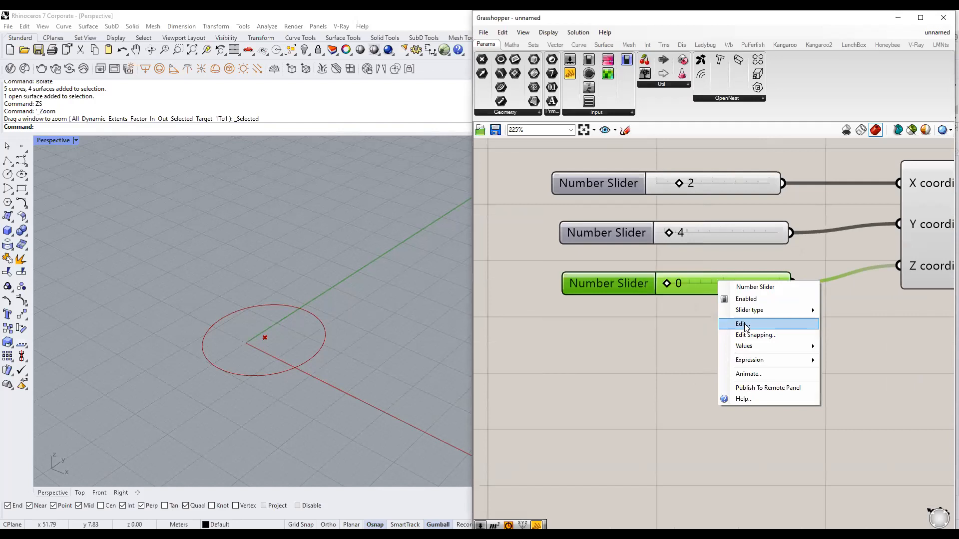
left_click(743, 324)
left_click(717, 278)
left_click(717, 268)
left_click(722, 278)
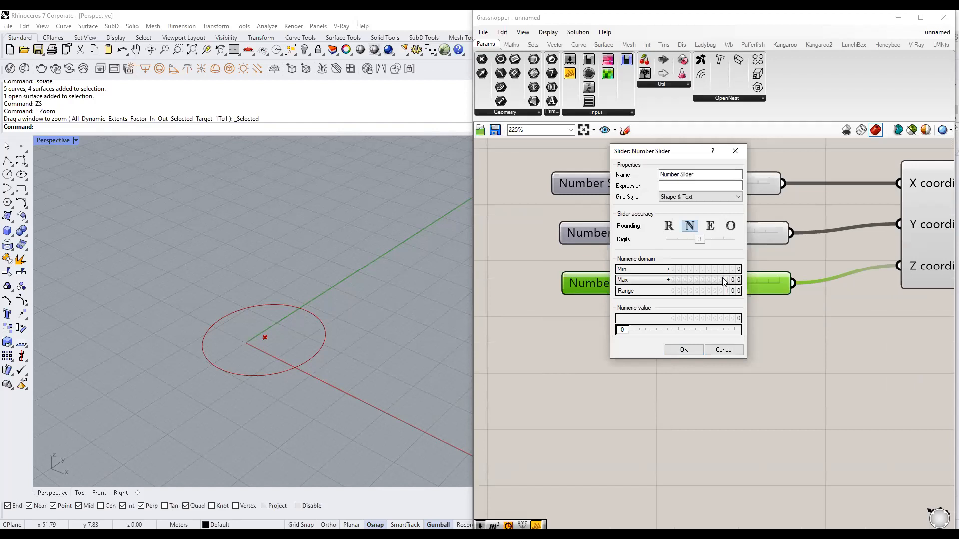
left_click(718, 353)
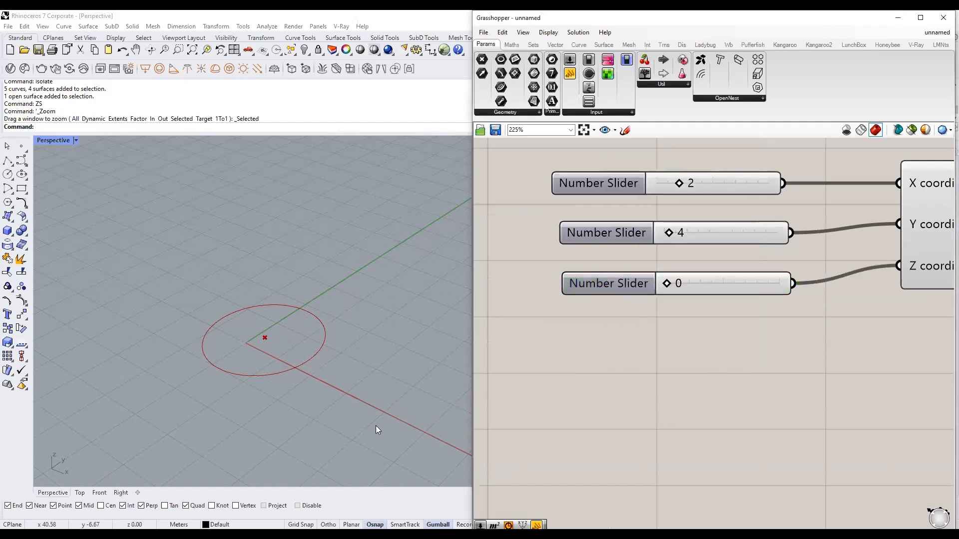
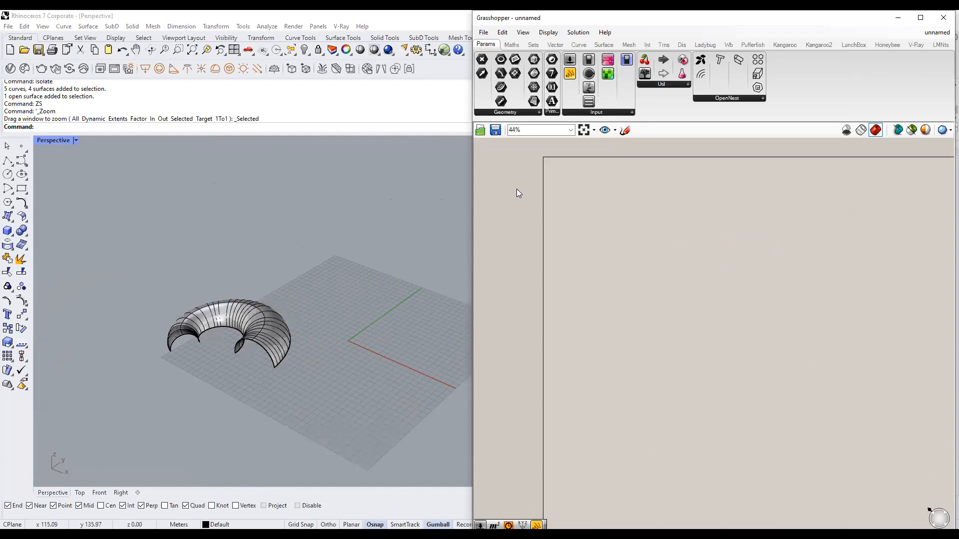
Window-select the sliders, Construct Point and Circle components and delete them.
scroll(644, 205, "up", 3)
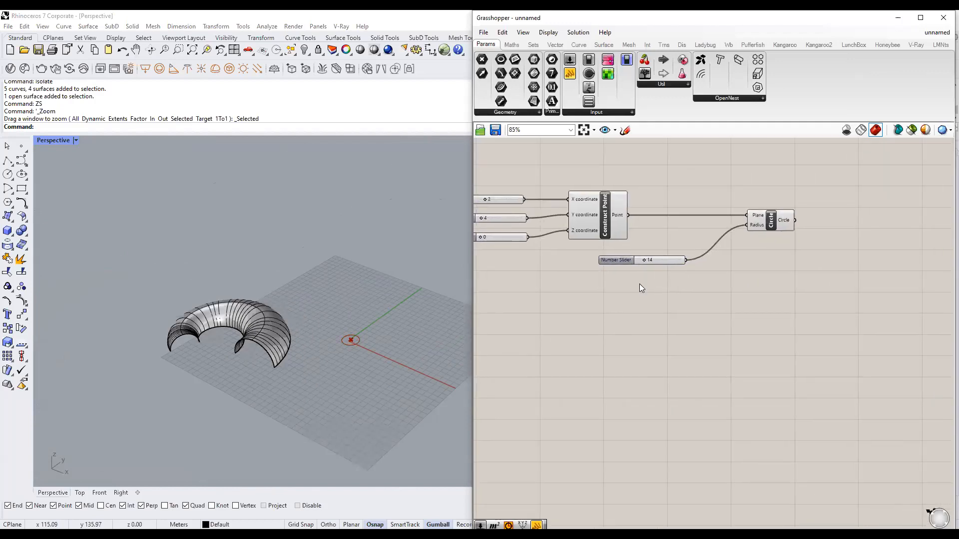
scroll(792, 280, "down", 2)
left_click_drag(842, 274, 474, 177)
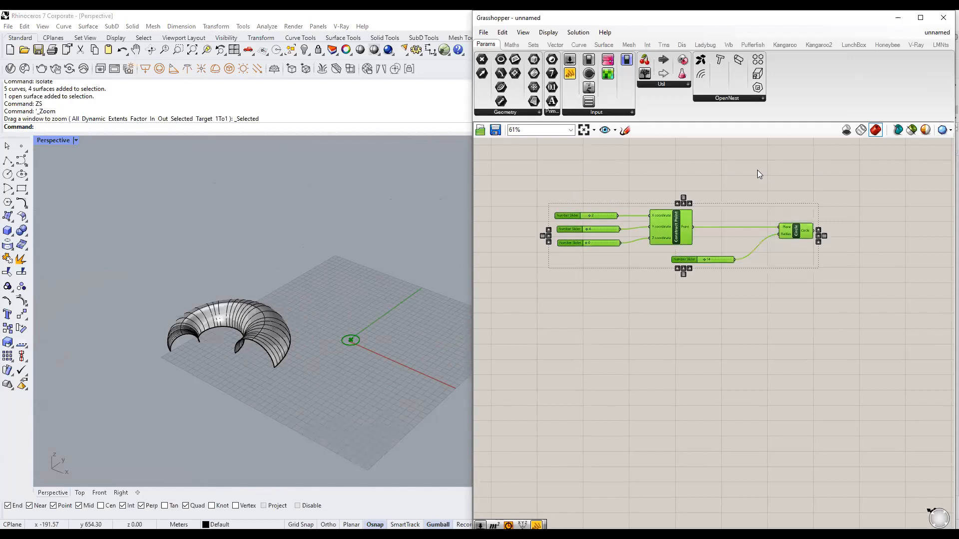
key("Delete")
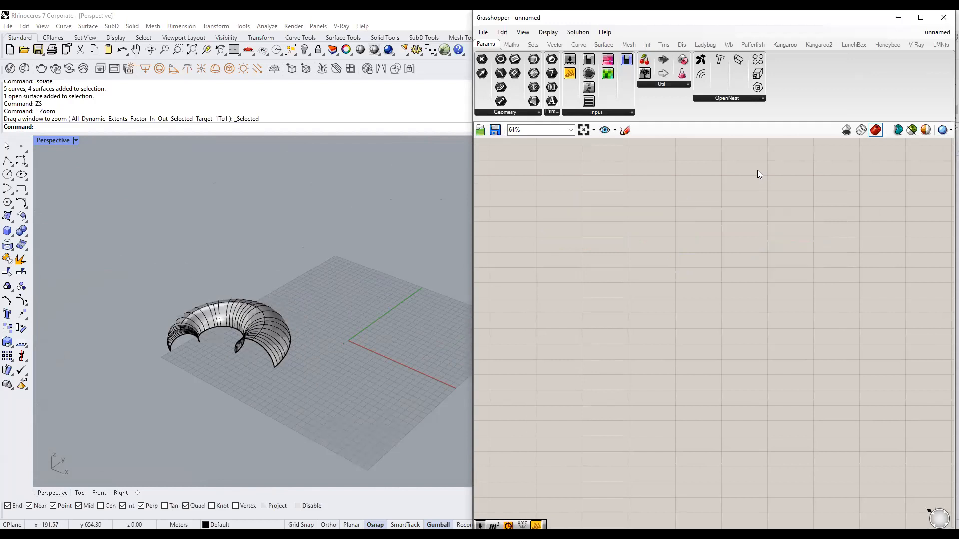
Zoom to the selected torus shell with ZS and orbit around it.
left_click(271, 329)
type("ZS")
key("Return")
right_click_drag(295, 358, 366, 351)
scroll(300, 353, "down", 2)
left_click(362, 354)
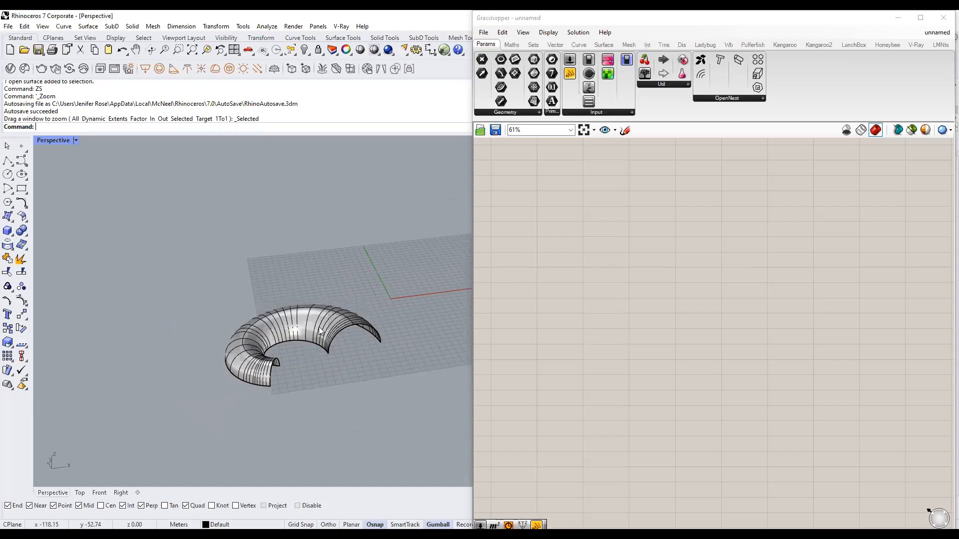
left_click(319, 327)
Recentre the shell in the viewport and search the Grasshopper canvas for 'surface'.
left_click(657, 247)
scroll(658, 248, "down", 3)
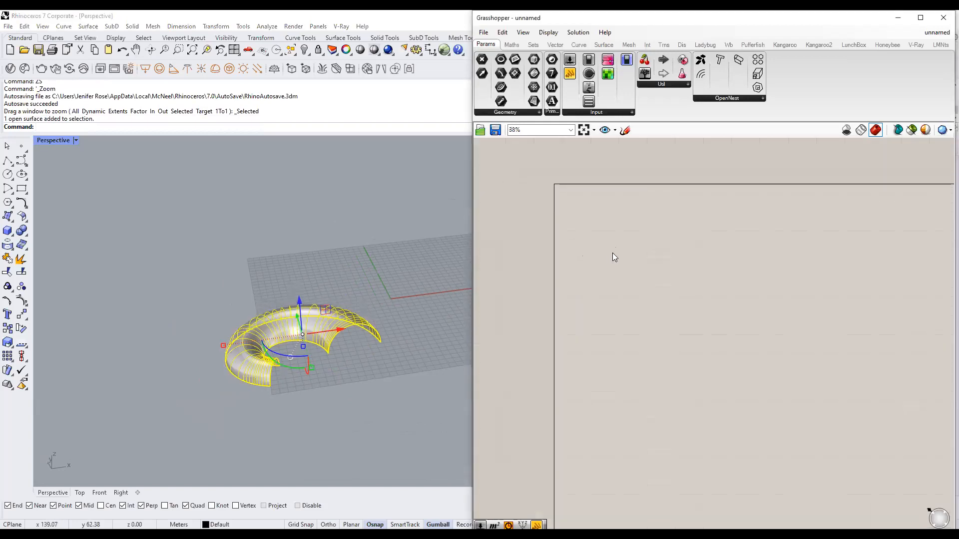
left_click(368, 279)
scroll(334, 285, "up", 4)
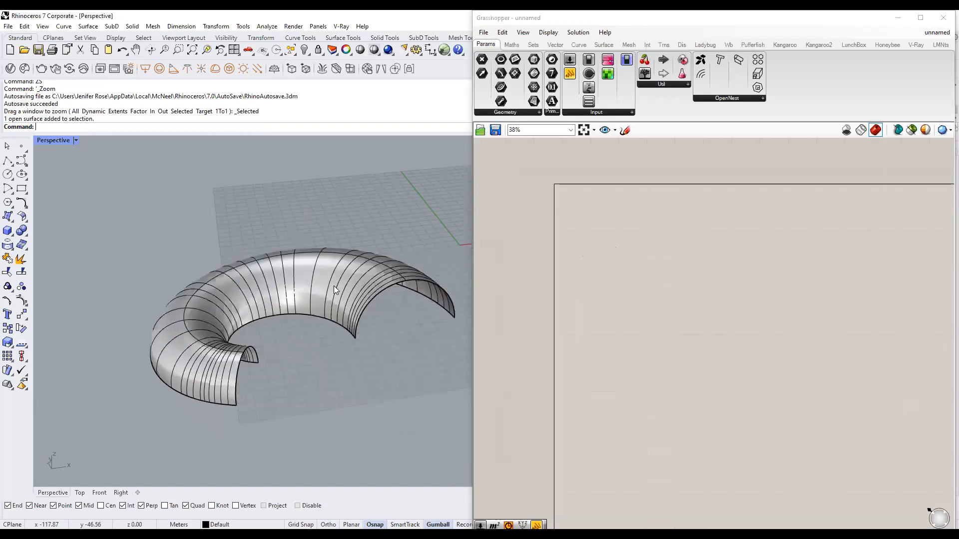
left_click(352, 298)
left_click(393, 329)
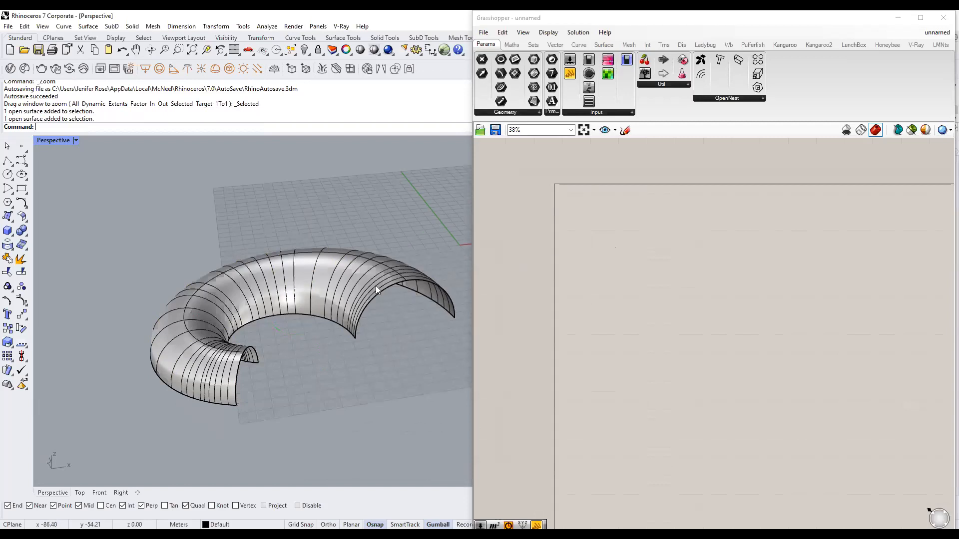
right_click_drag(375, 286, 326, 285, "shift")
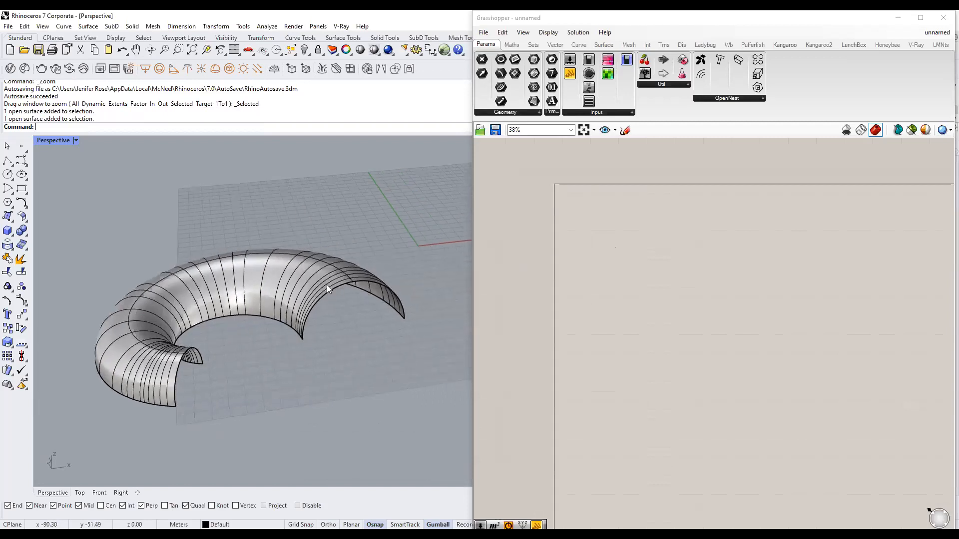
double_click(622, 225)
type("surface")
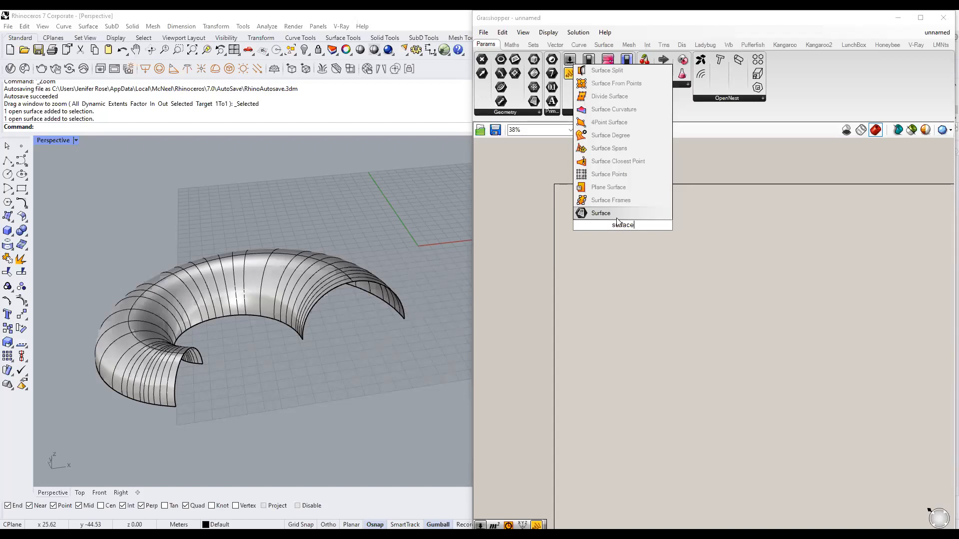
Place a Surface parameter on the canvas from a search for 'surface'.
key("Escape")
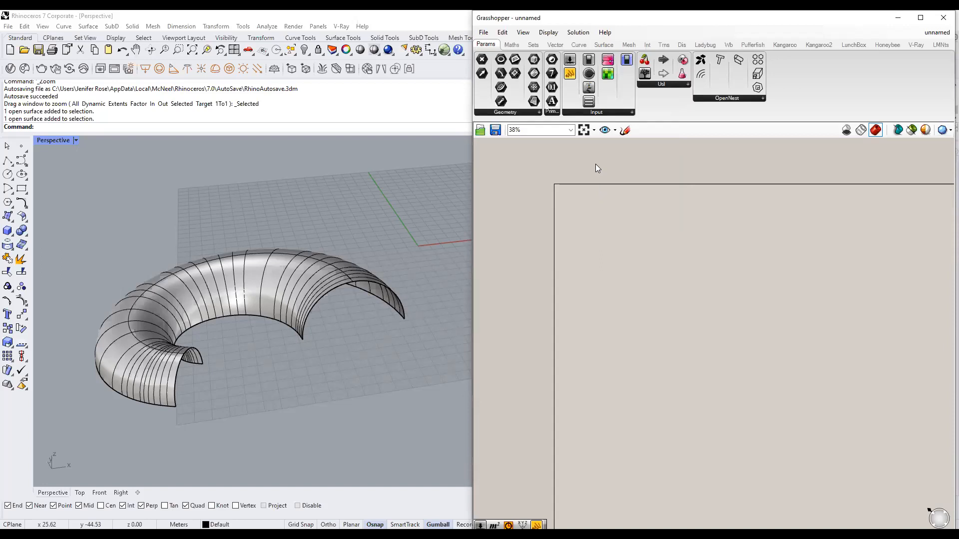
scroll(577, 222, "up", 4)
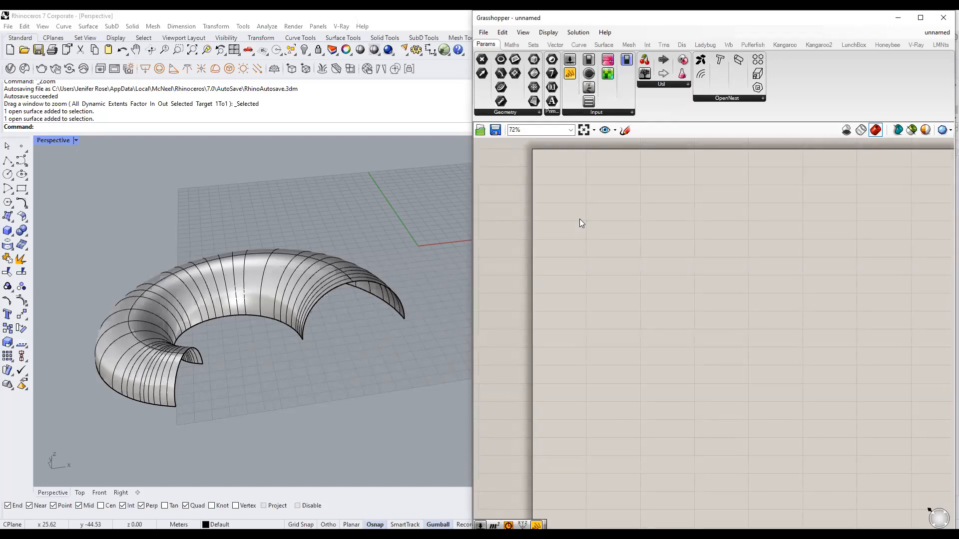
right_click_drag(692, 211, 664, 270)
right_click_drag(573, 269, 628, 259)
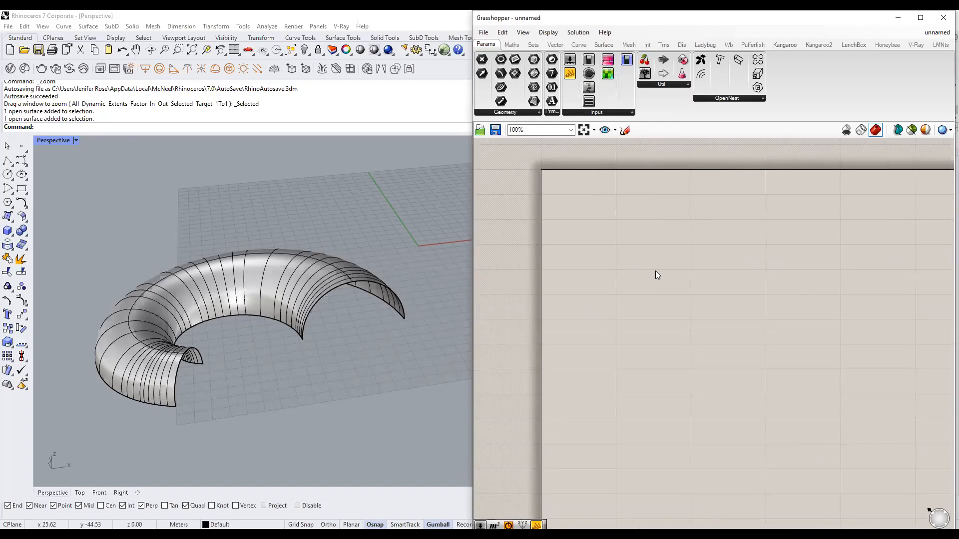
double_click(668, 263)
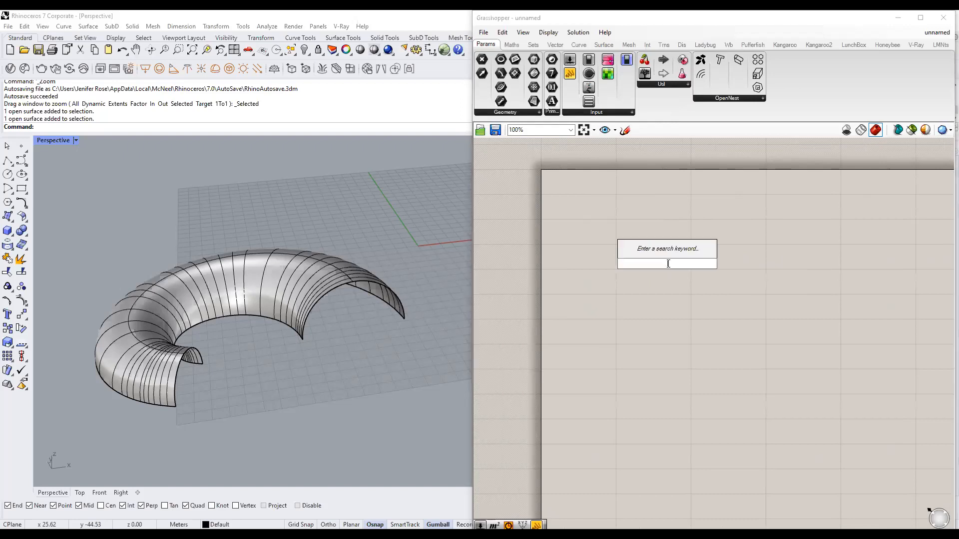
type("surface")
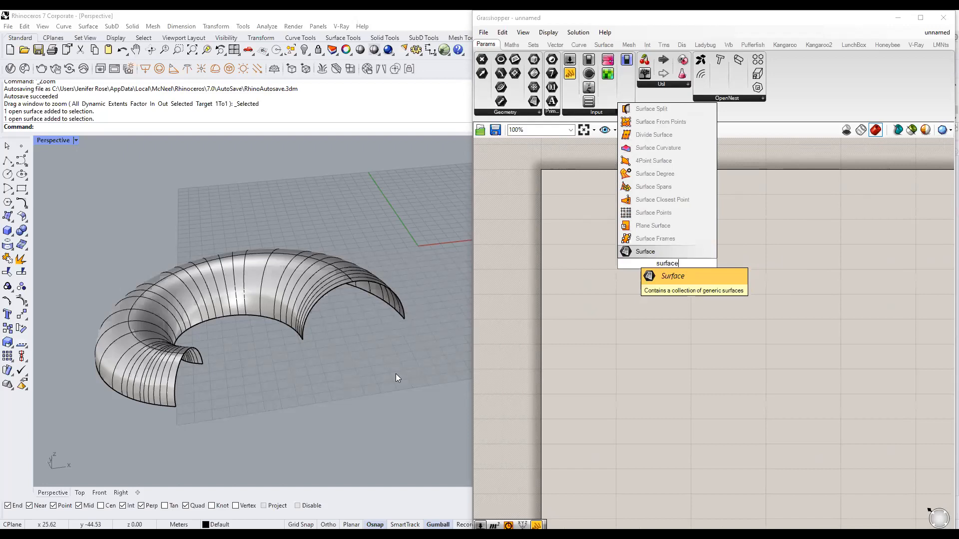
left_click(679, 284)
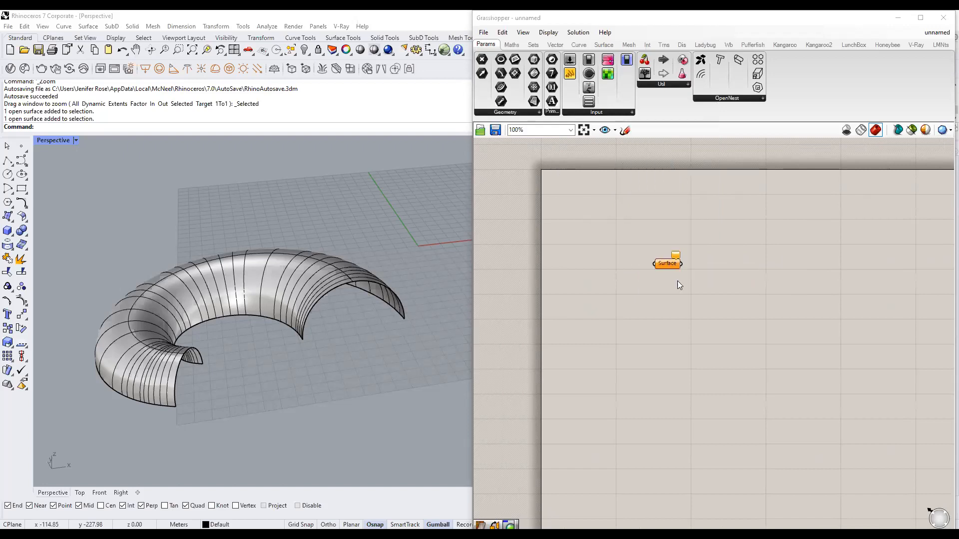
Set the Surface parameter to the torus shell, then delete that parameter.
scroll(699, 296, "up", 3)
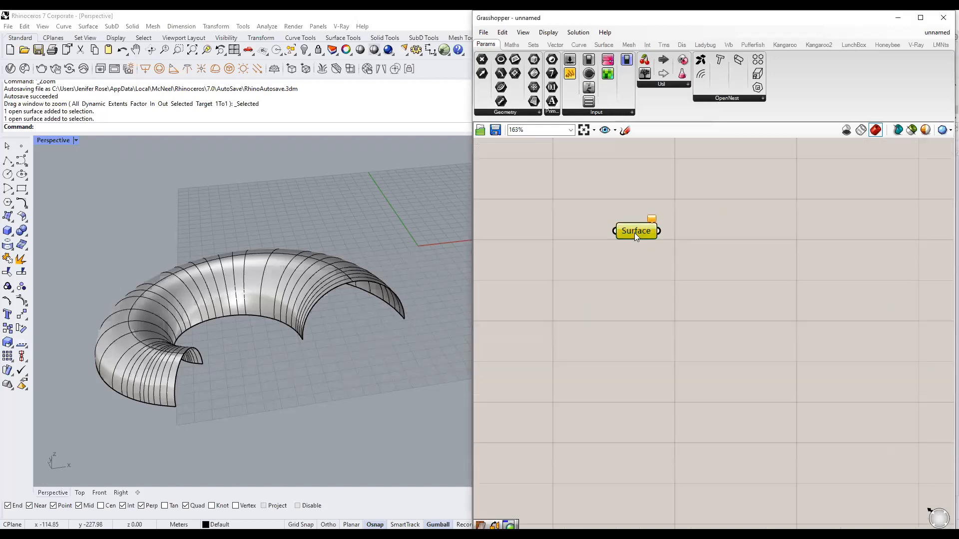
right_click(634, 232)
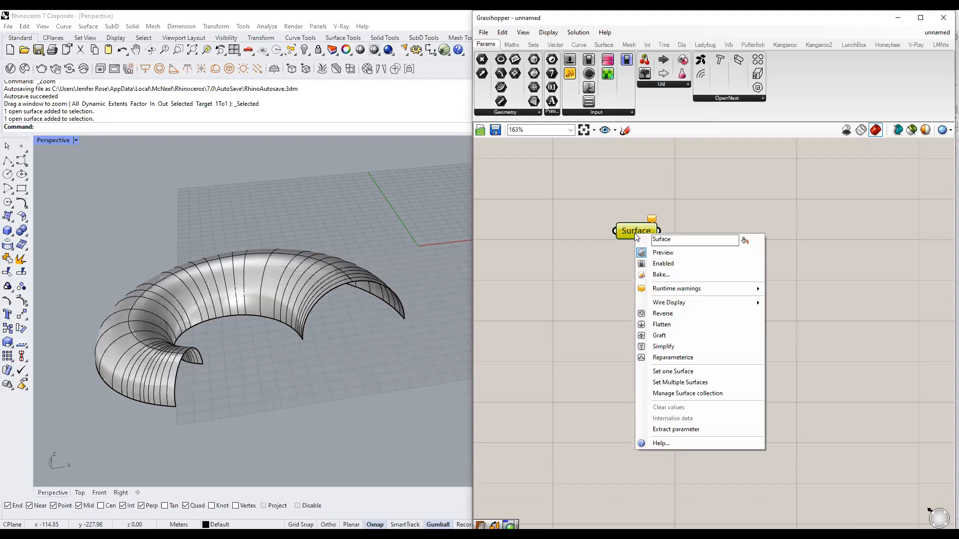
left_click(697, 370)
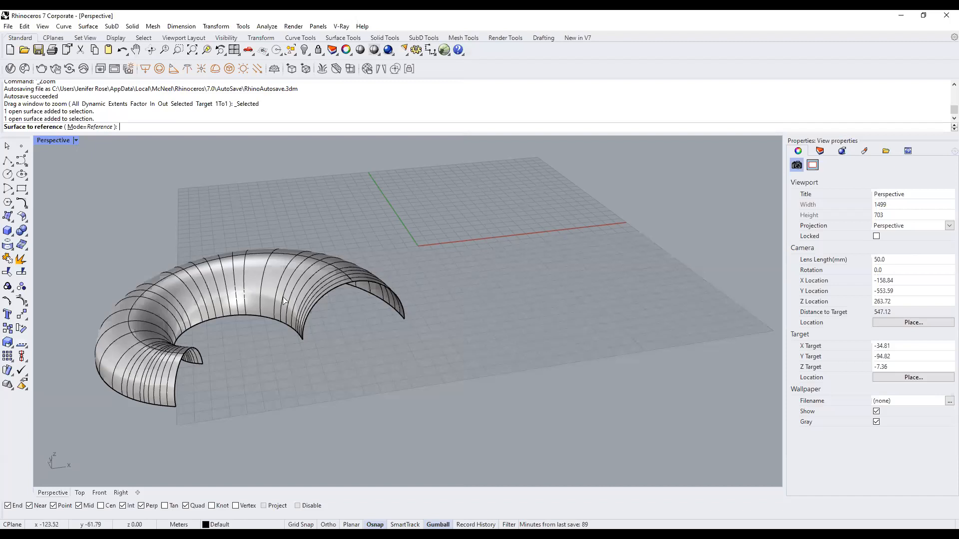
left_click(283, 297)
left_click(690, 258)
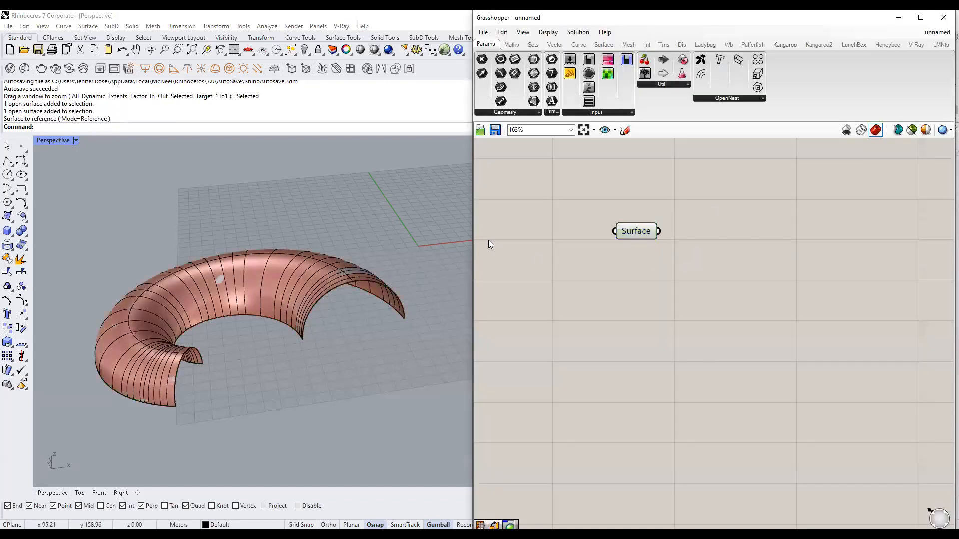
left_click(627, 233)
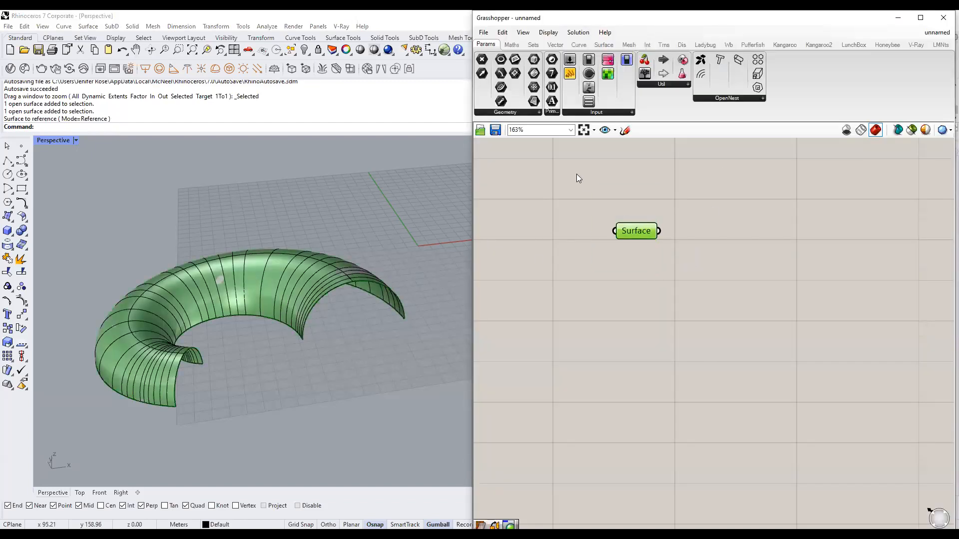
key("Delete")
Place a new Surface parameter and set it to reference the torus shell.
double_click(631, 250)
type("surfa")
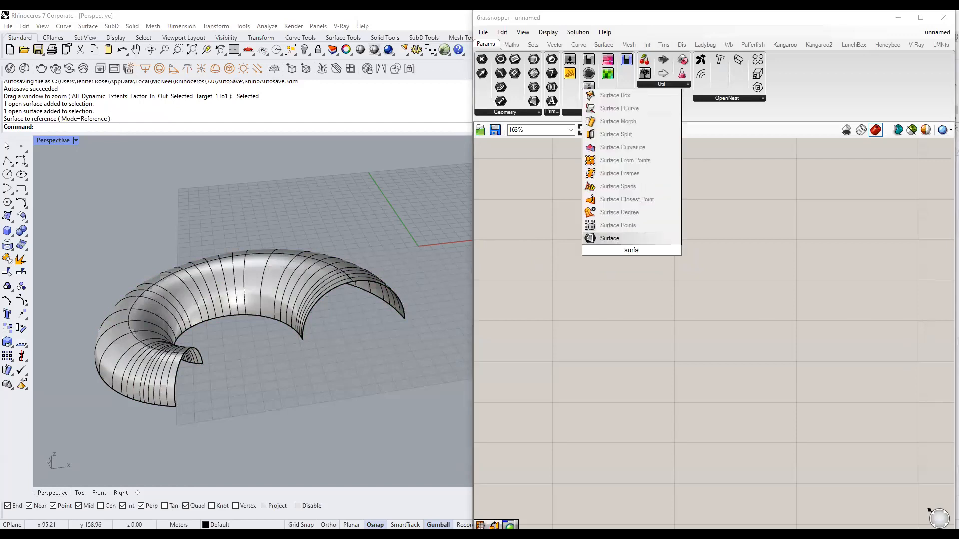
left_click(615, 236)
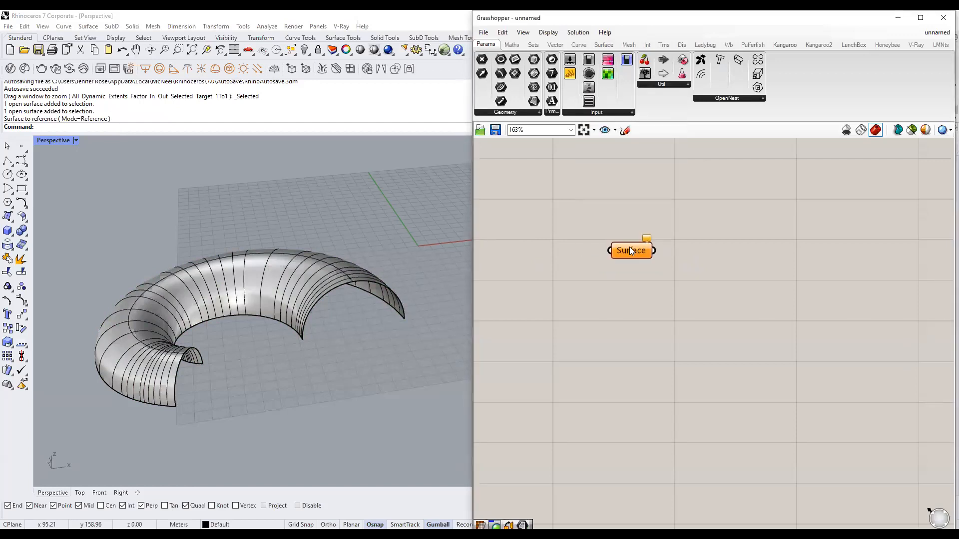
right_click(629, 247)
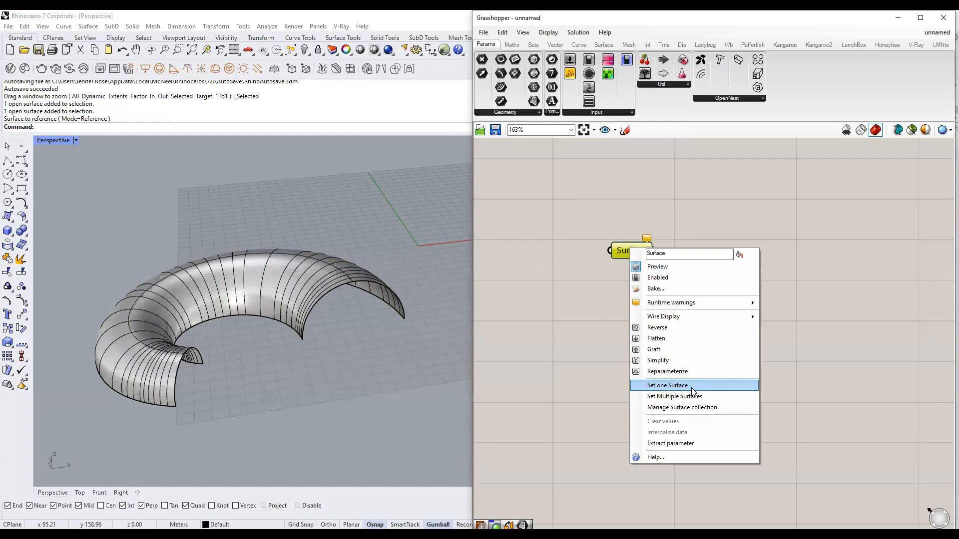
left_click(691, 387)
left_click(263, 288)
Move the Surface parameter down and left on the canvas.
scroll(380, 347, "down", 6)
right_click_drag(380, 346, 353, 340)
left_click(658, 302)
scroll(692, 282, "down", 2)
right_click_drag(692, 282, 623, 310)
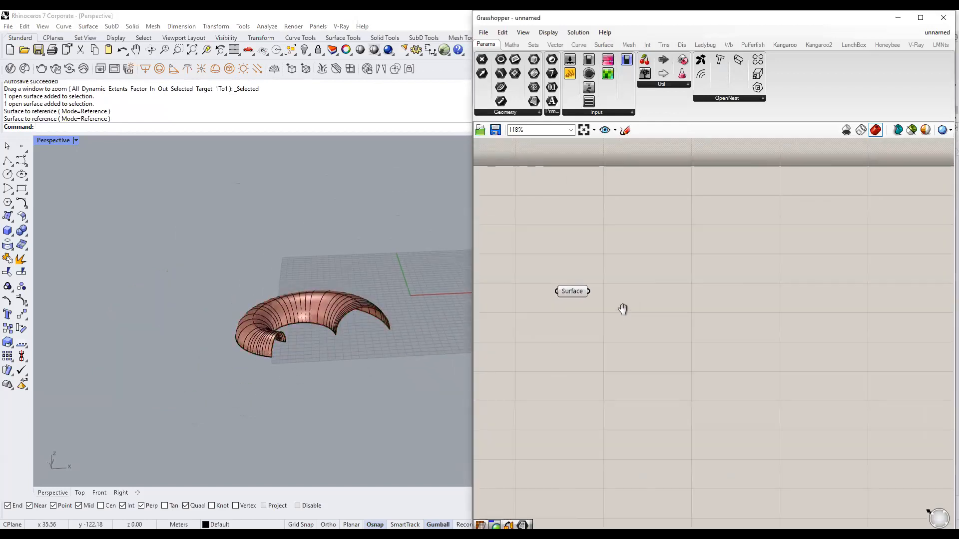
left_click_drag(572, 292, 562, 309)
left_click(628, 300)
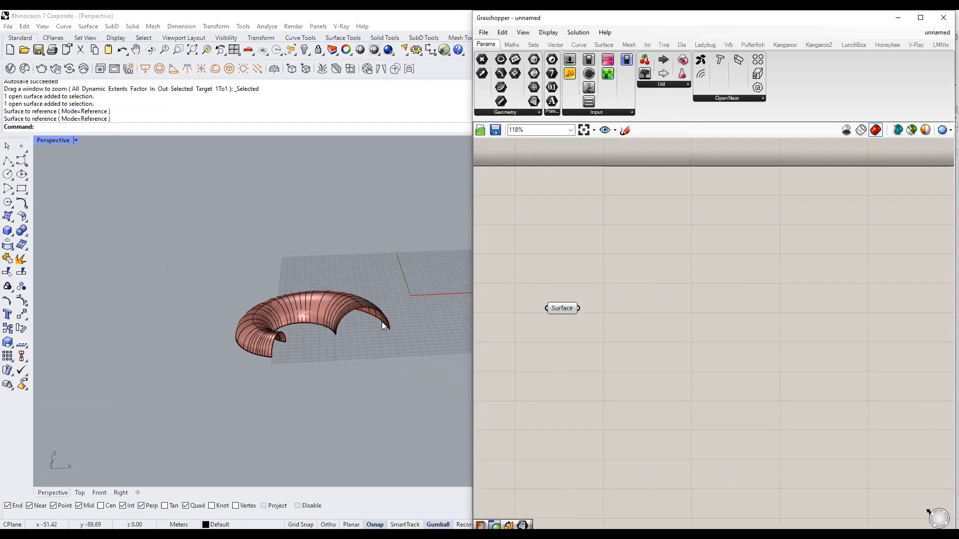
scroll(349, 315, "up", 3)
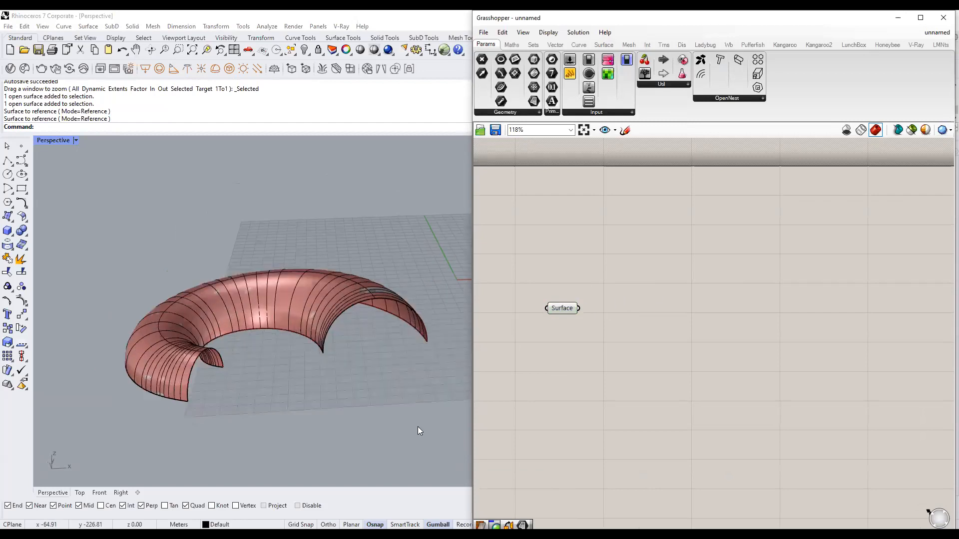
left_click(410, 282)
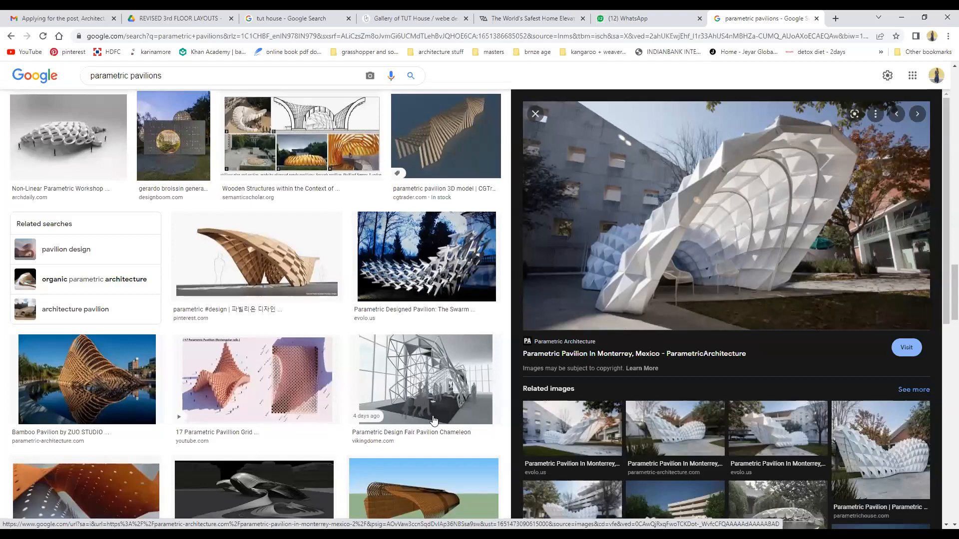
key("alt+Tab")
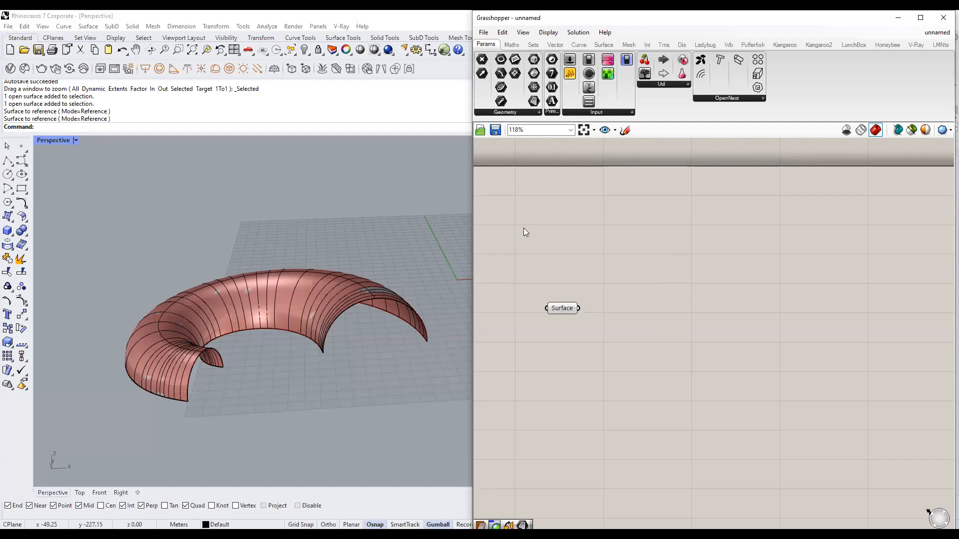
Maximize Grasshopper and open the Panels dropdown on the LunchBox tab.
left_click(353, 291)
left_click(331, 308)
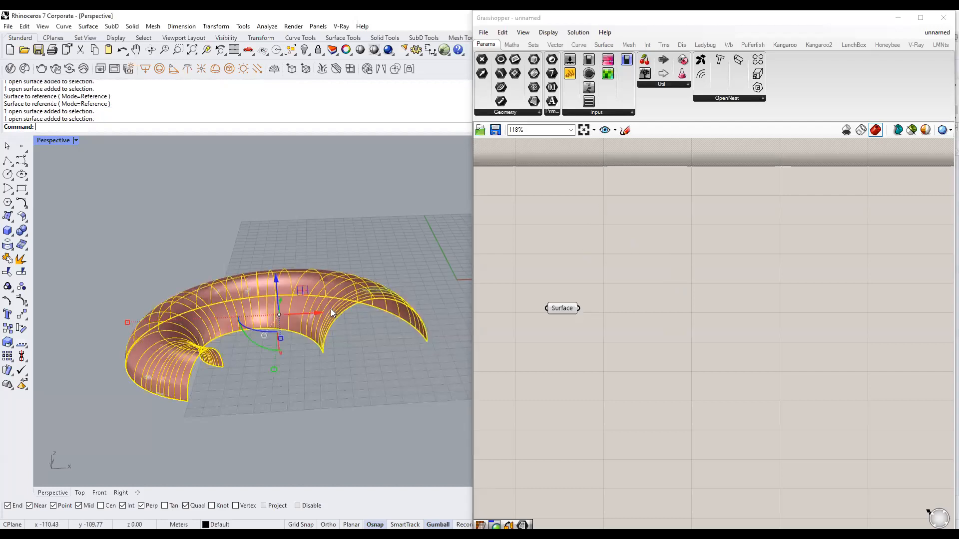
left_click(413, 350)
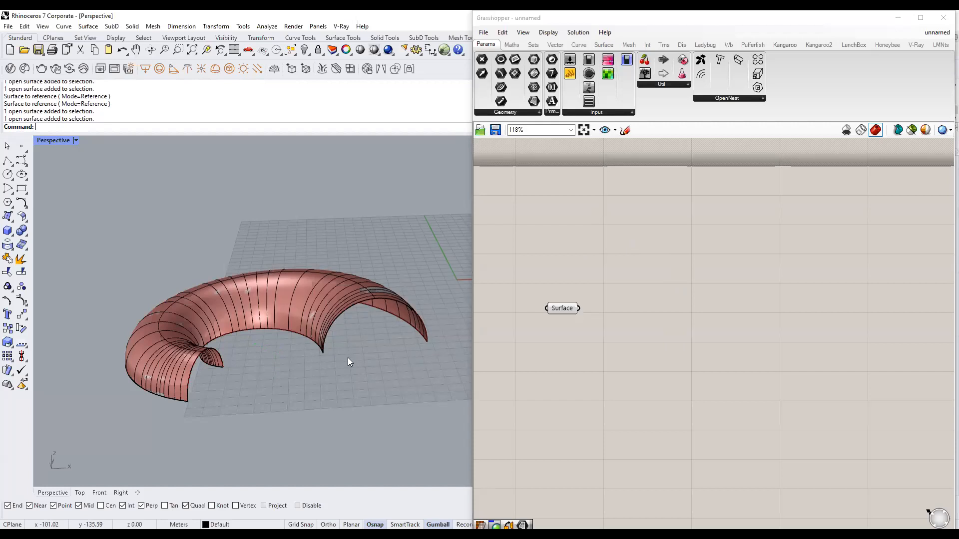
left_click(849, 43)
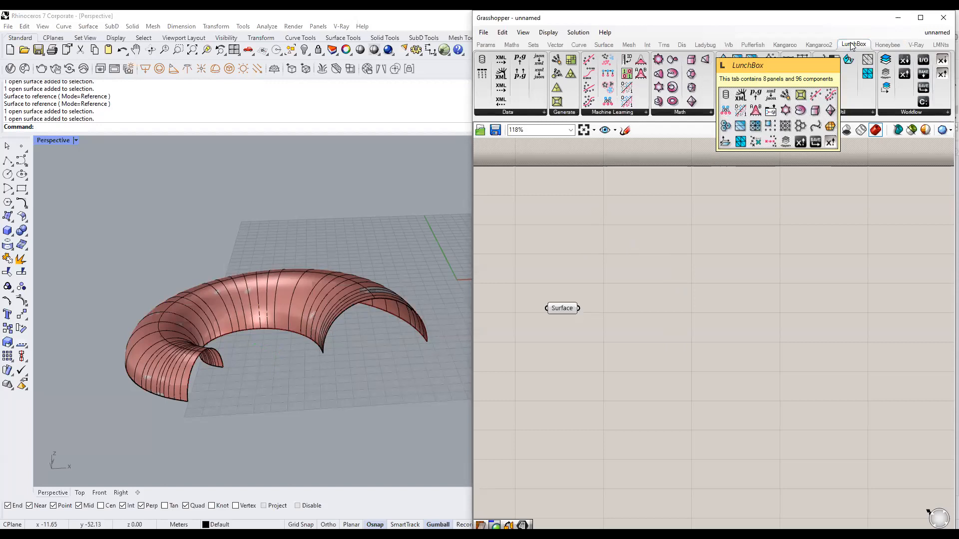
left_click(921, 19)
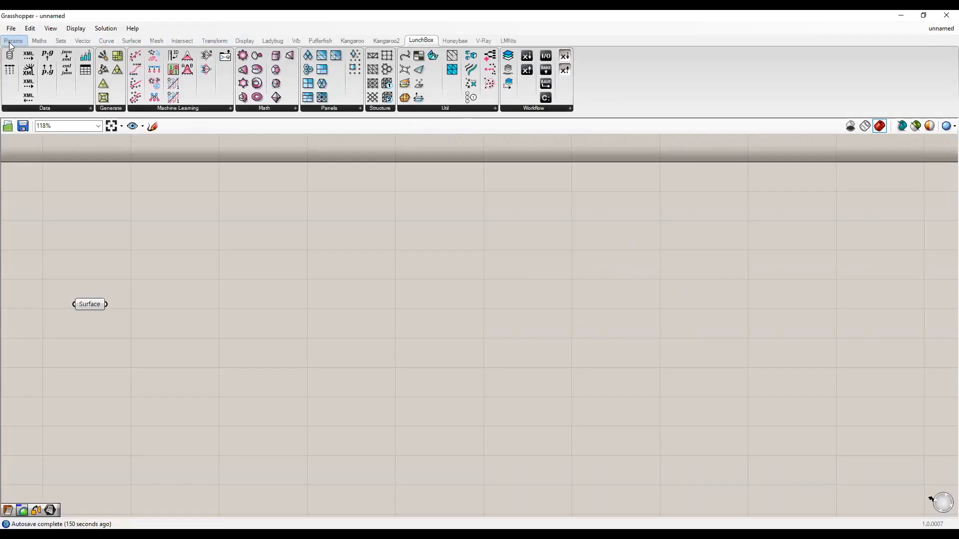
left_click(132, 42)
left_click(153, 41)
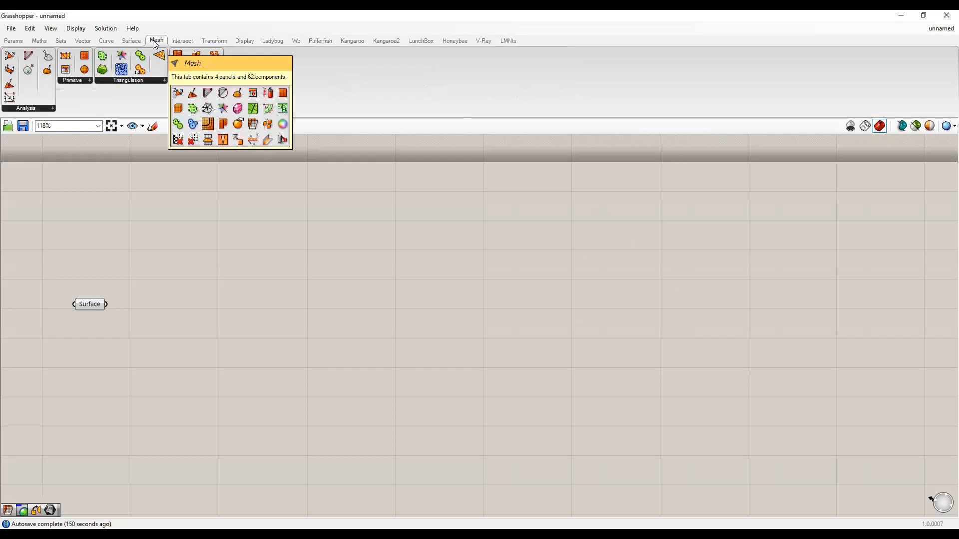
left_click(432, 42)
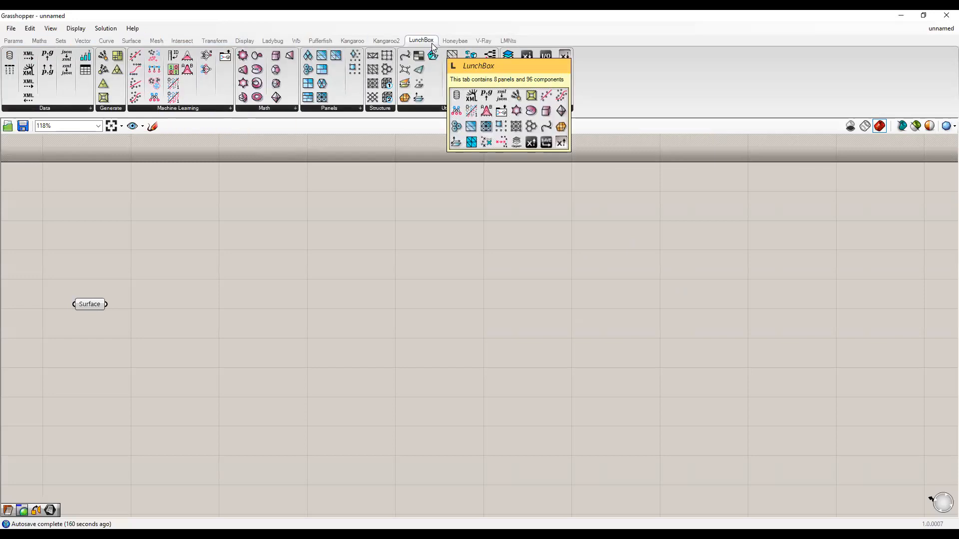
left_click(340, 108)
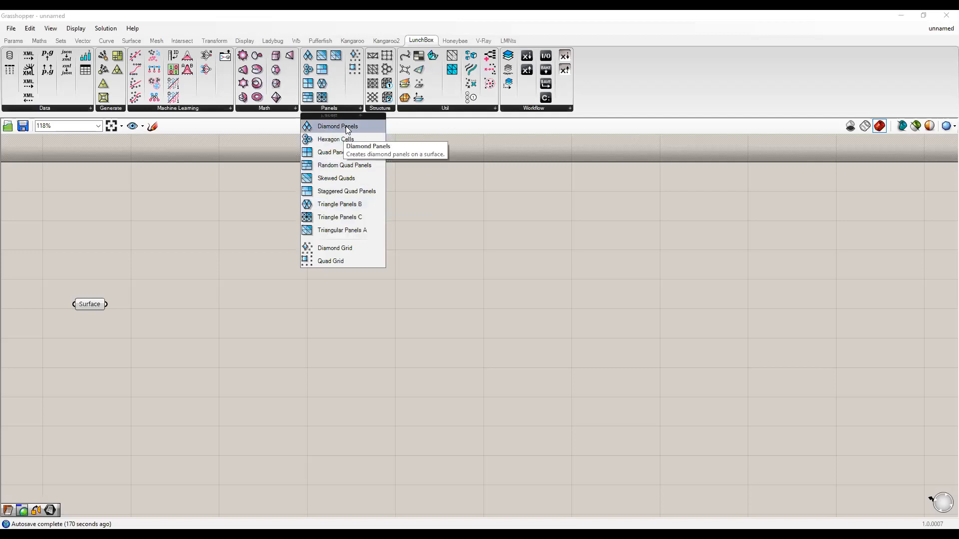
Place Diamond Panels, Triangle Panels B and Quad Panels components from the LunchBox Panels list.
left_click(264, 240)
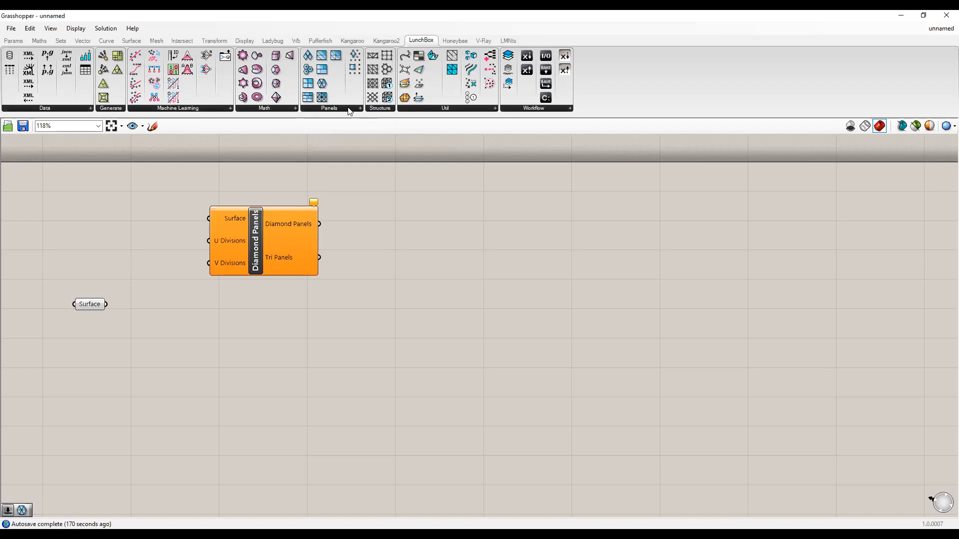
left_click(326, 348)
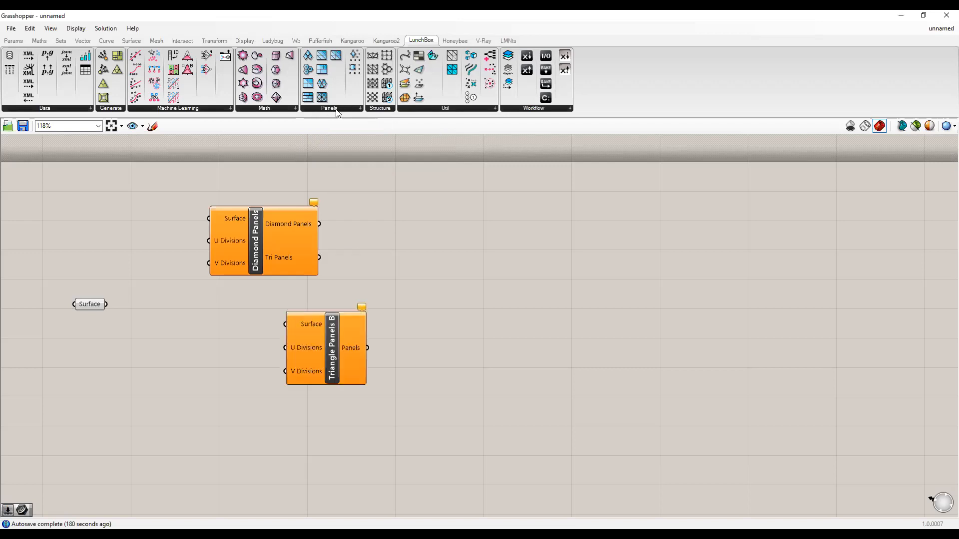
left_click(336, 110)
left_click(344, 214)
left_click(347, 111)
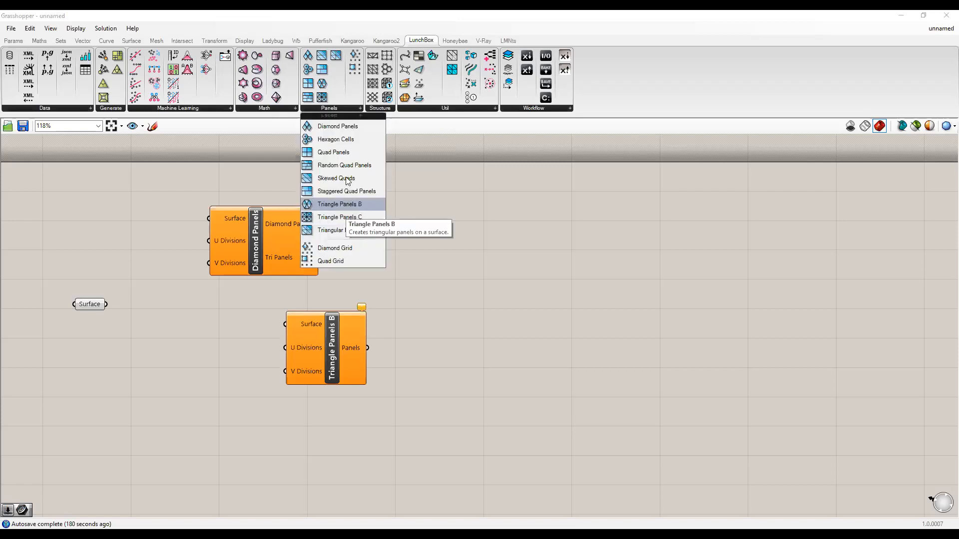
left_click_drag(353, 159, 553, 246)
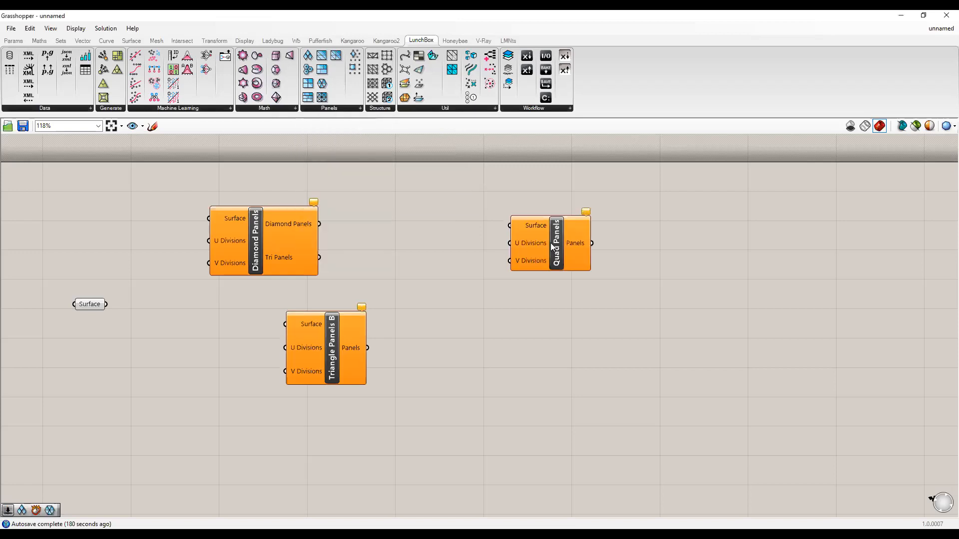
right_click_drag(312, 300, 352, 274)
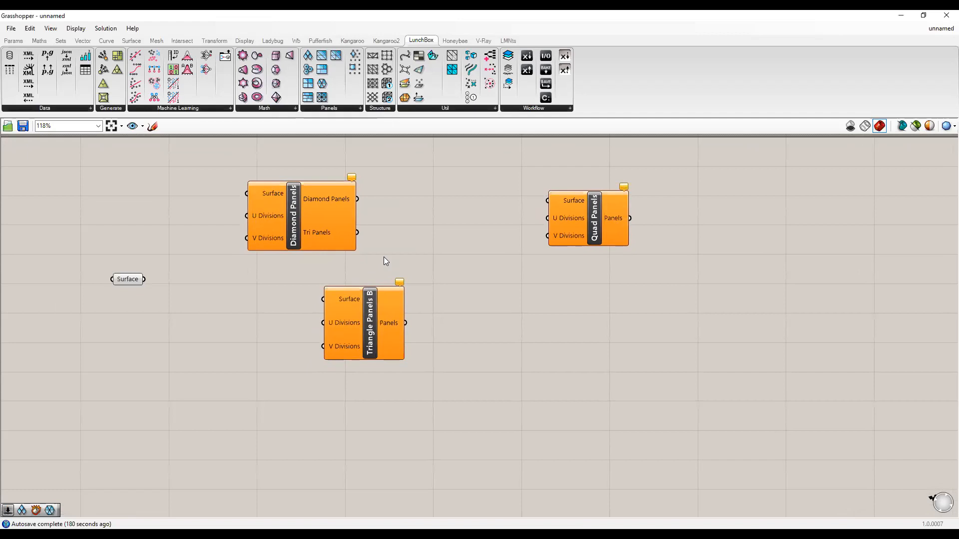
mouse_move(285, 197)
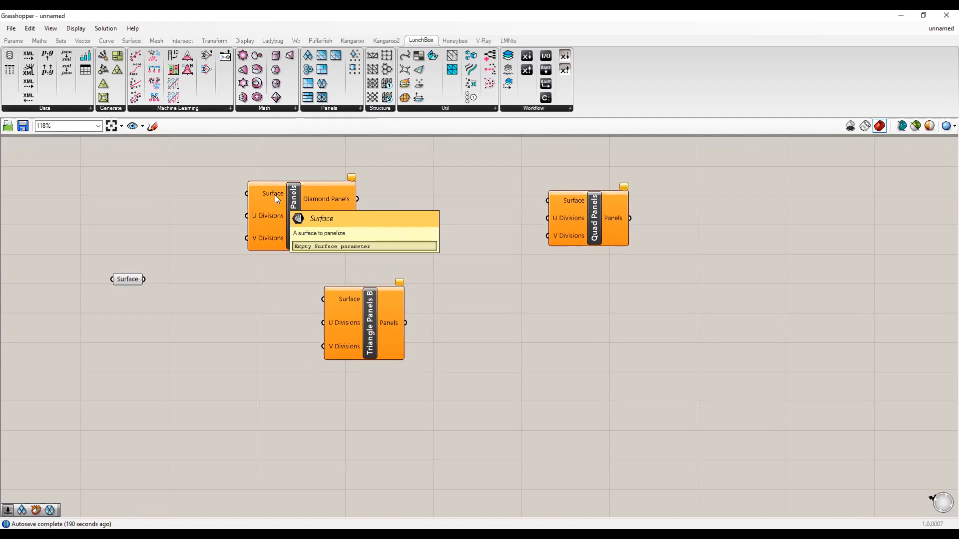
mouse_move(276, 226)
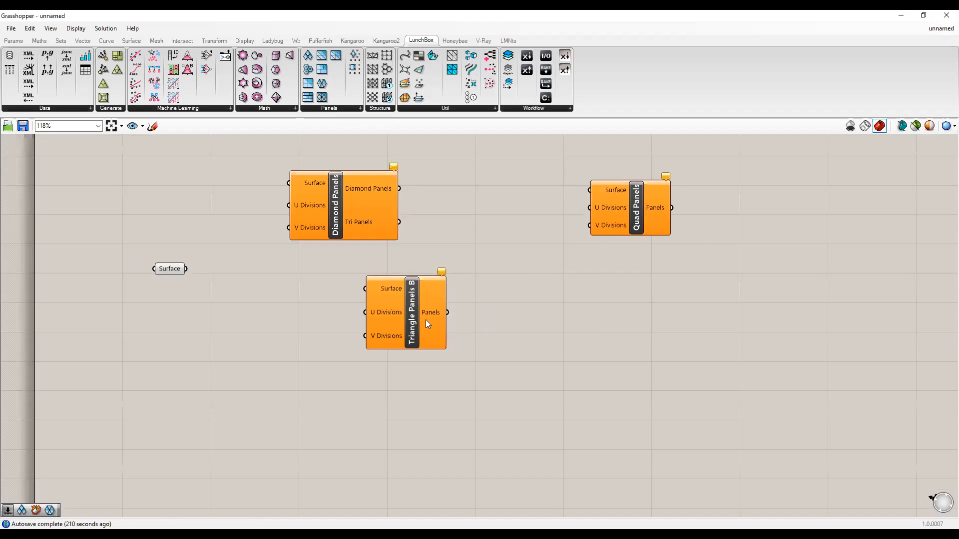
Delete Diamond Panels and Triangle Panels B, keeping Quad Panels beside the Surface parameter.
left_click_drag(503, 315, 304, 200)
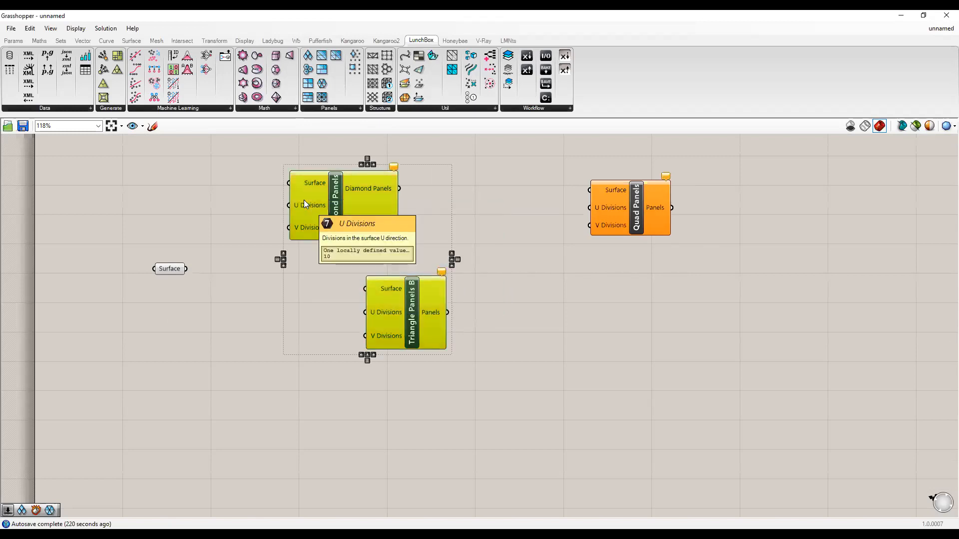
key("Delete")
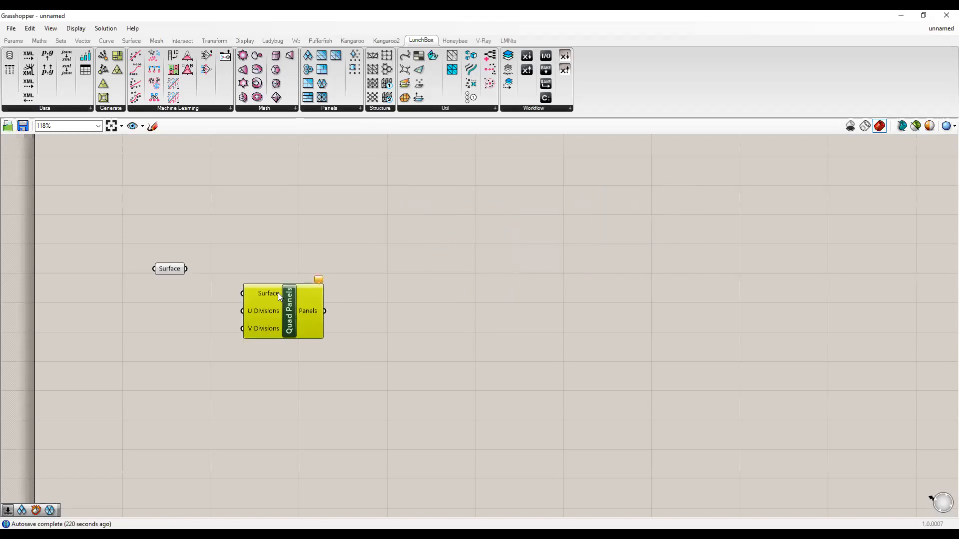
left_click_drag(274, 287, 324, 273)
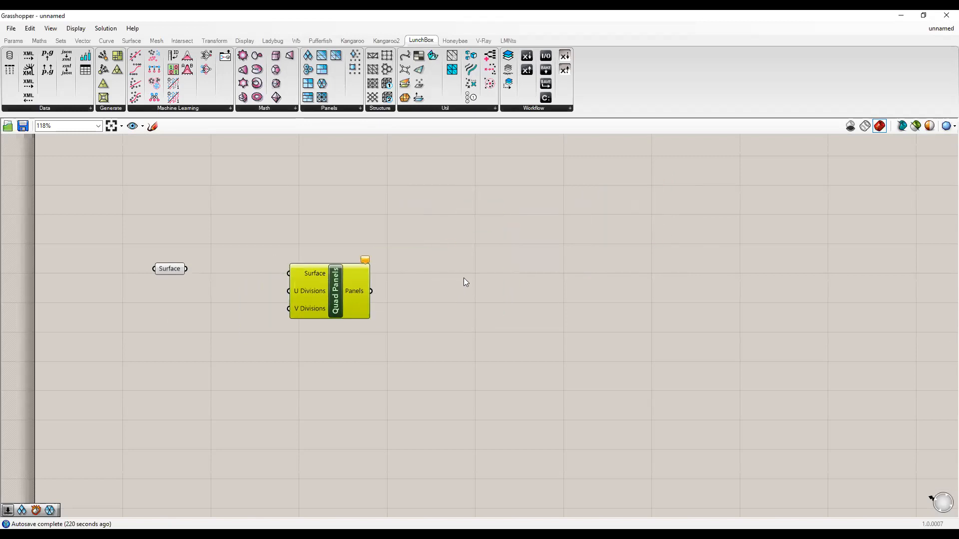
Restore Grasshopper to a window beside Rhino's viewport and reframe the canvas.
left_click(923, 16)
right_click_drag(762, 332, 676, 337)
scroll(676, 337, "down", 1)
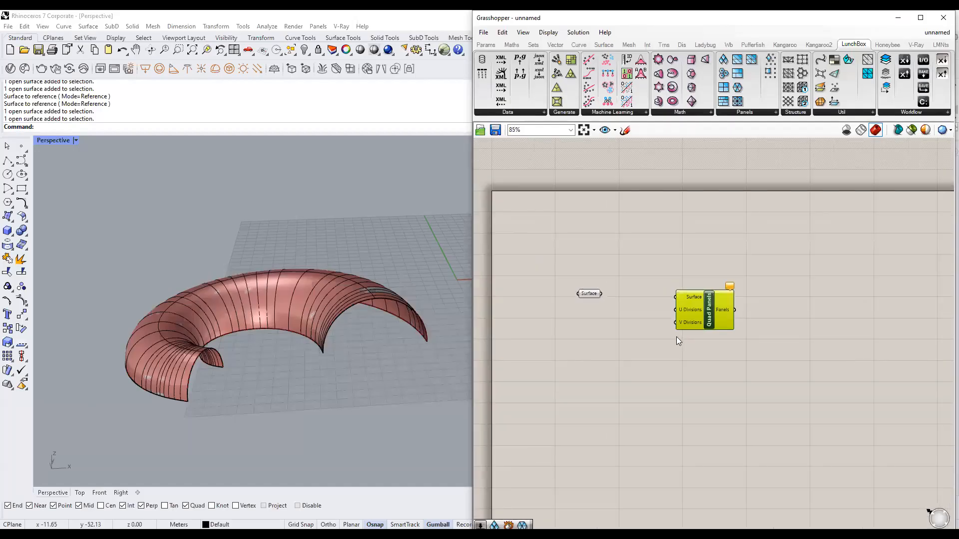
scroll(697, 309, "down", 1)
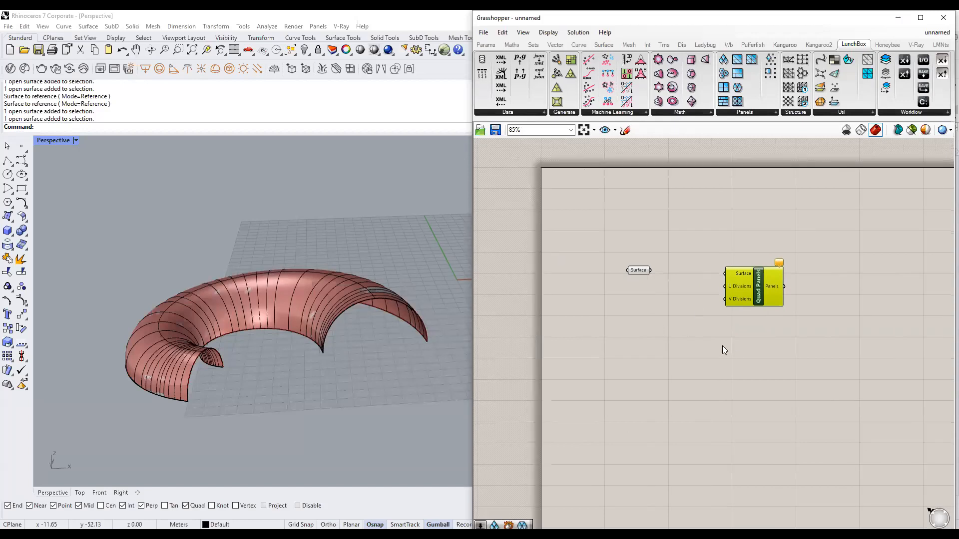
scroll(722, 345, "up", 2)
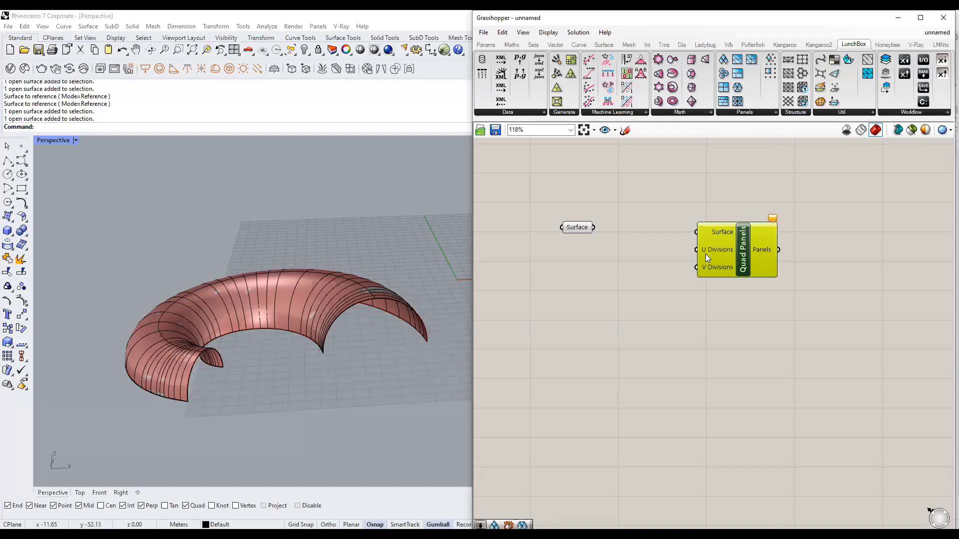
left_click(681, 285)
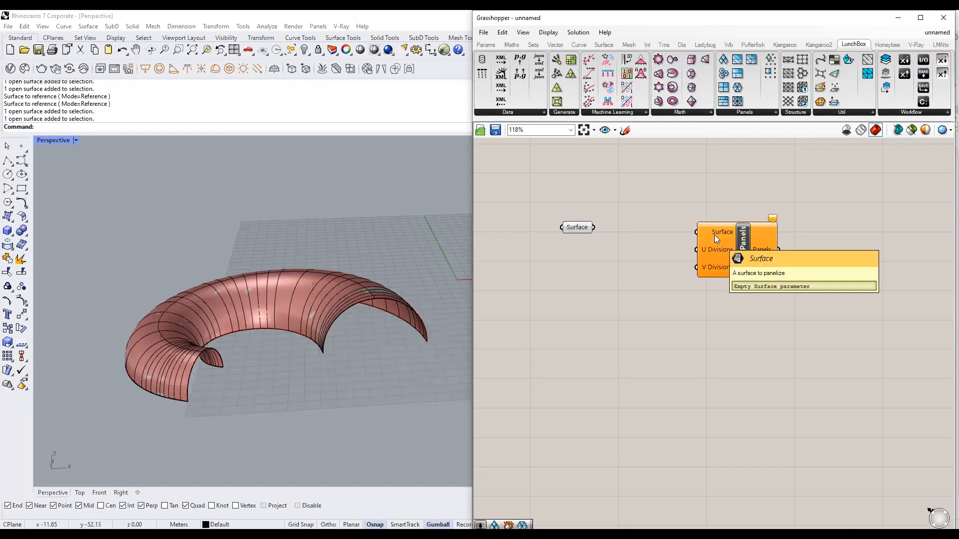
Wire the Surface parameter into Quad Panels' Surface input.
left_click(575, 228)
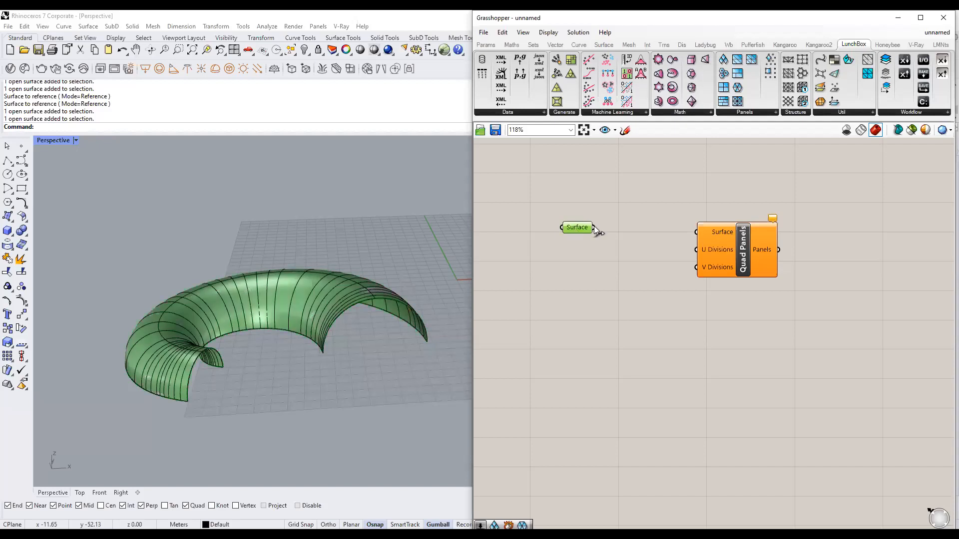
left_click_drag(594, 228, 695, 234)
left_click_drag(579, 228, 607, 234)
left_click(678, 274)
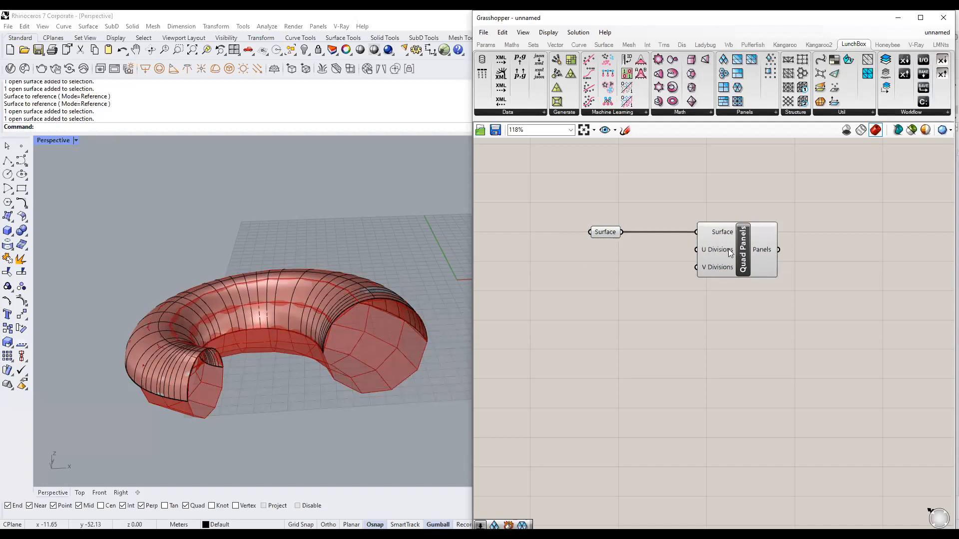
Inspect the Quad Panels preview over the torus in the Rhino viewport.
mouse_move(728, 249)
mouse_move(728, 269)
left_click(731, 253)
right_click_drag(174, 362, 164, 358)
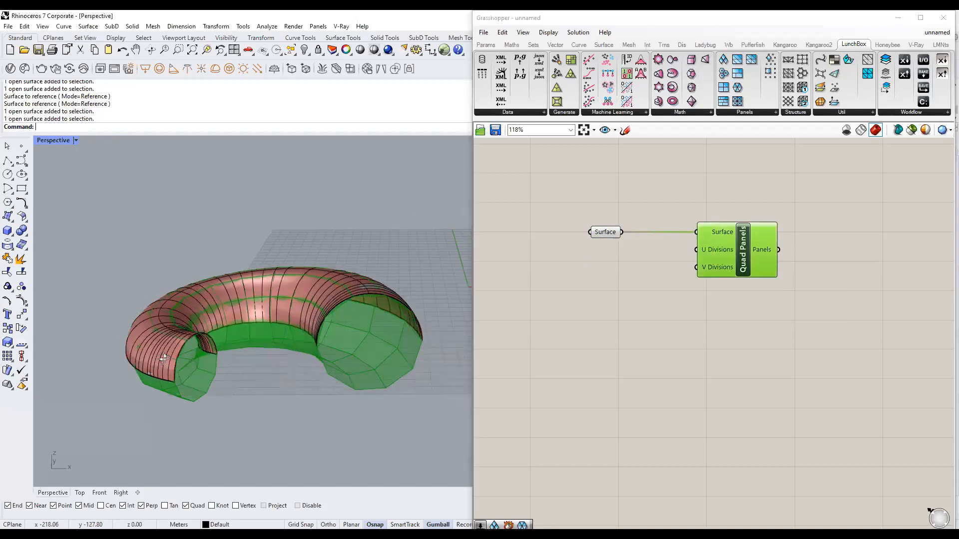
left_click(582, 306)
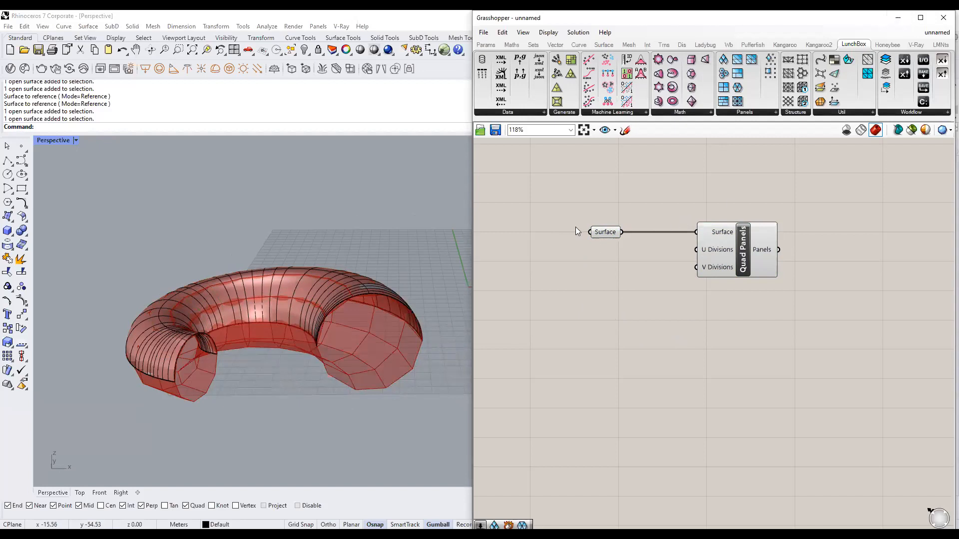
left_click(608, 233)
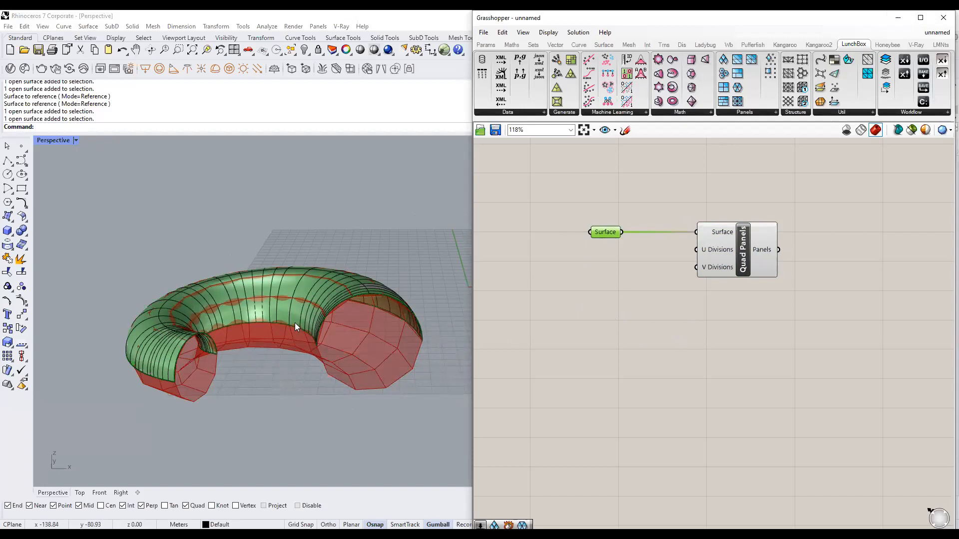
left_click(746, 266)
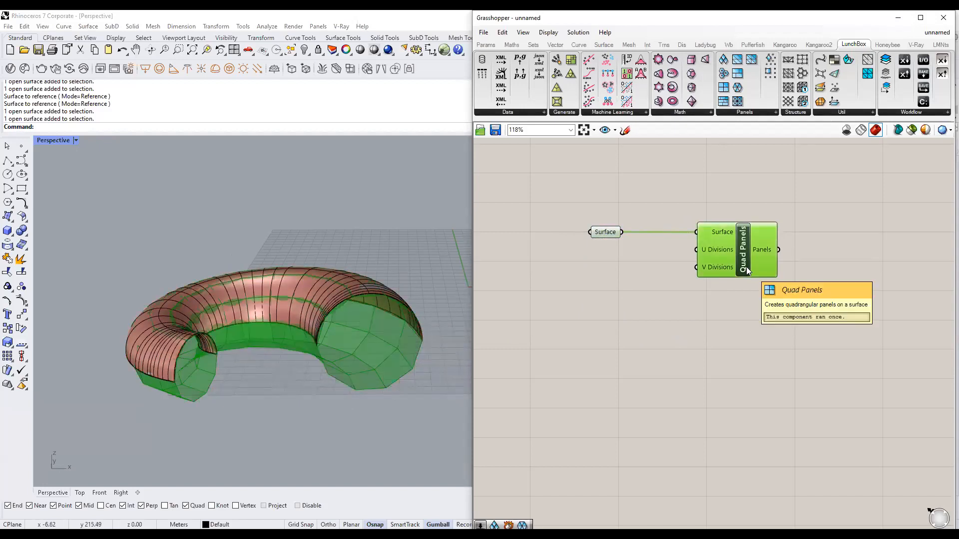
Minimize Grasshopper and select the trimmed torus surface from above.
left_click(898, 17)
right_click_drag(573, 237, 391, 295)
left_click(416, 275)
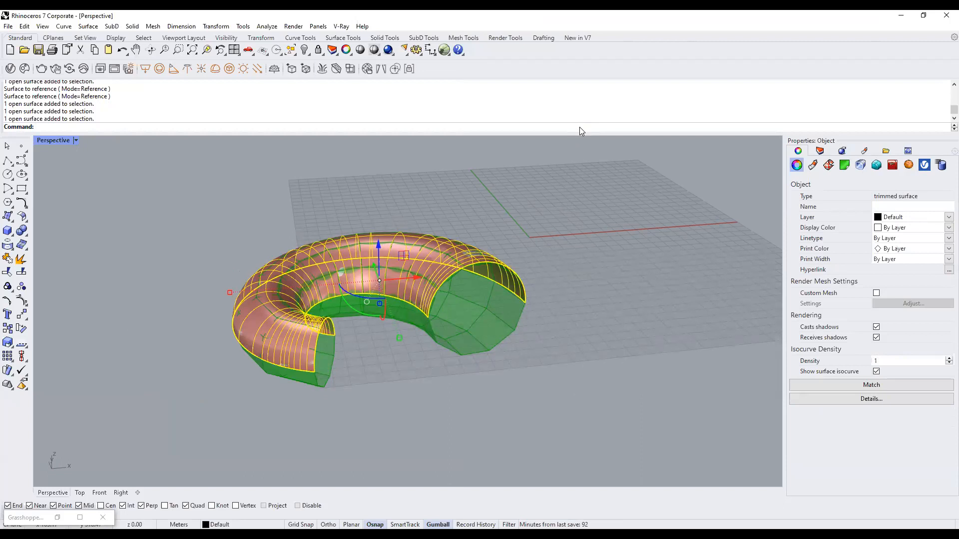
Run ShrinkTrimmedSrf on the selected torus surface.
type("Shrin")
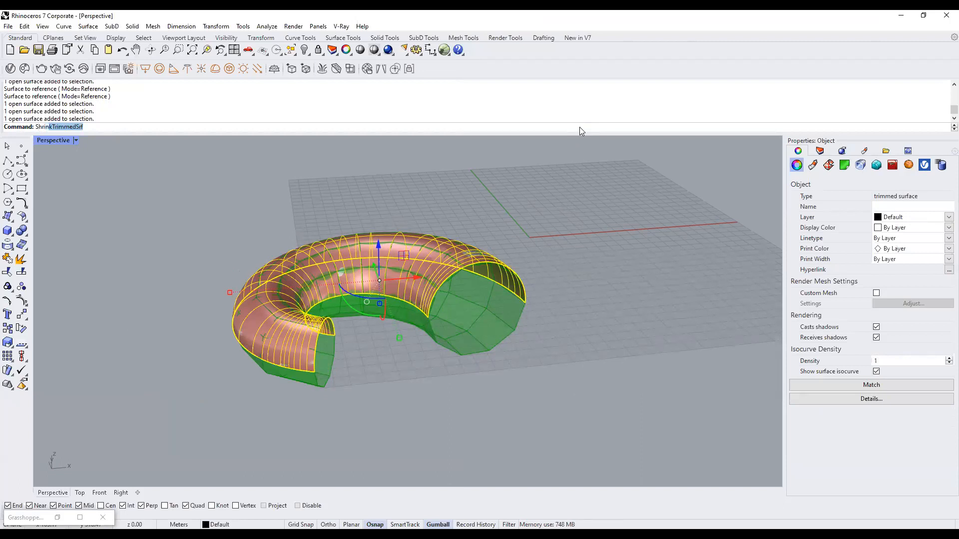
type("k")
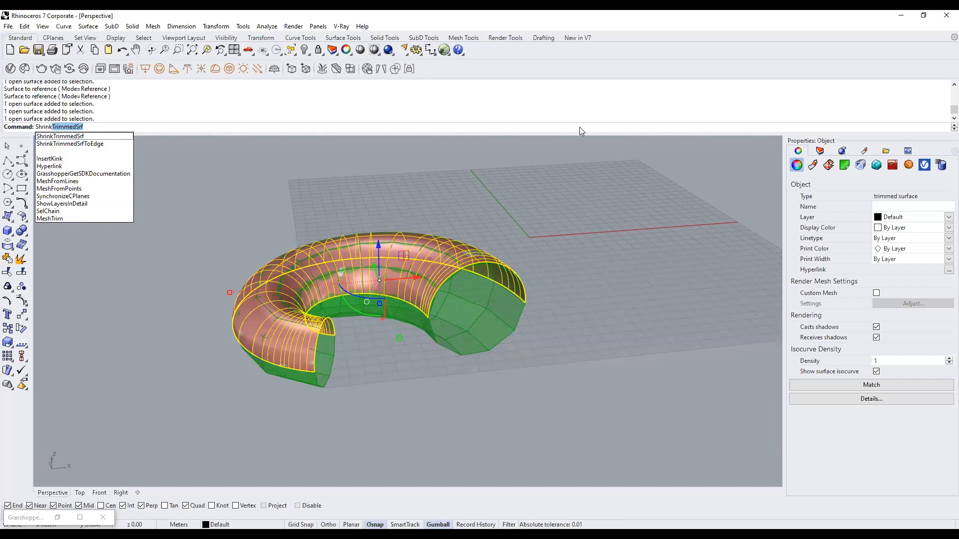
key("Return")
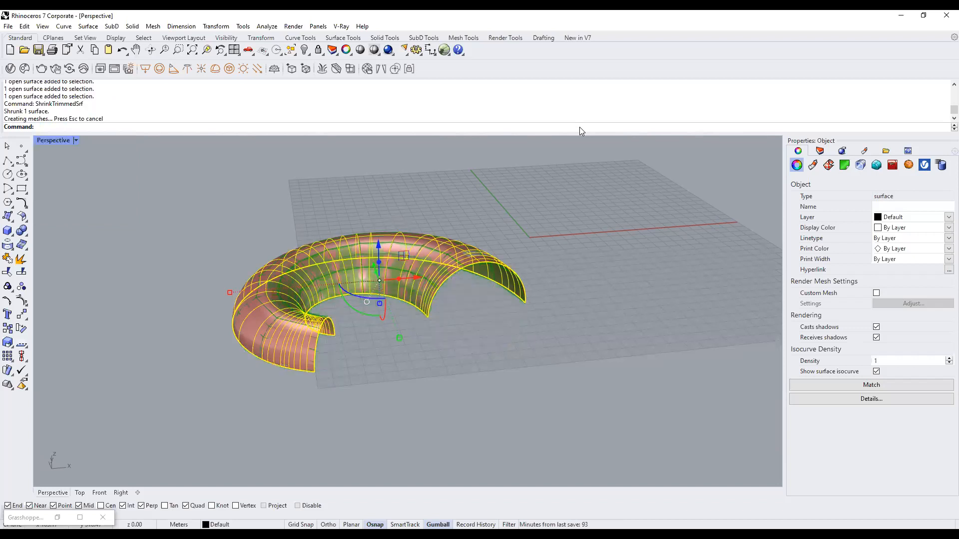
left_click(515, 324)
right_click_drag(541, 316, 488, 313, "shift")
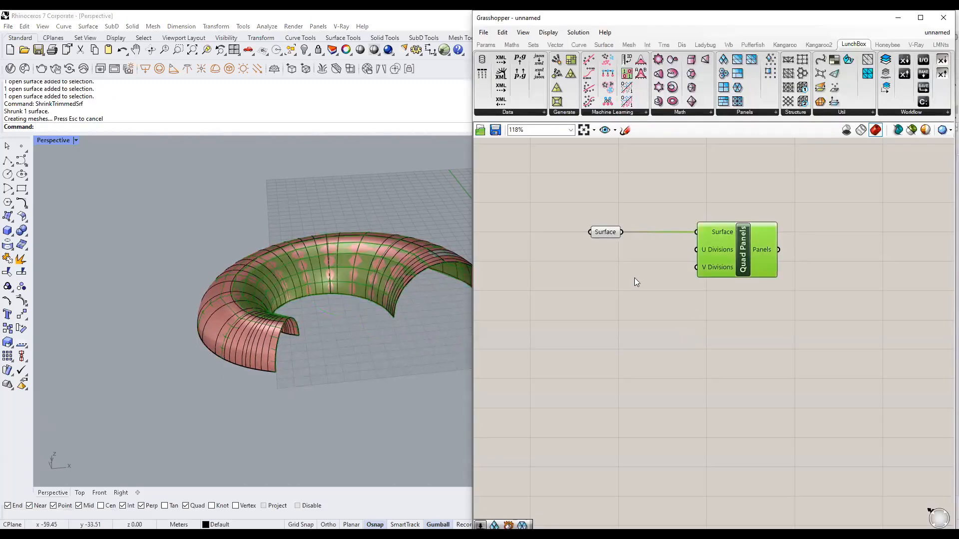
scroll(379, 277, "up", 3)
right_click_drag(407, 318, 333, 317)
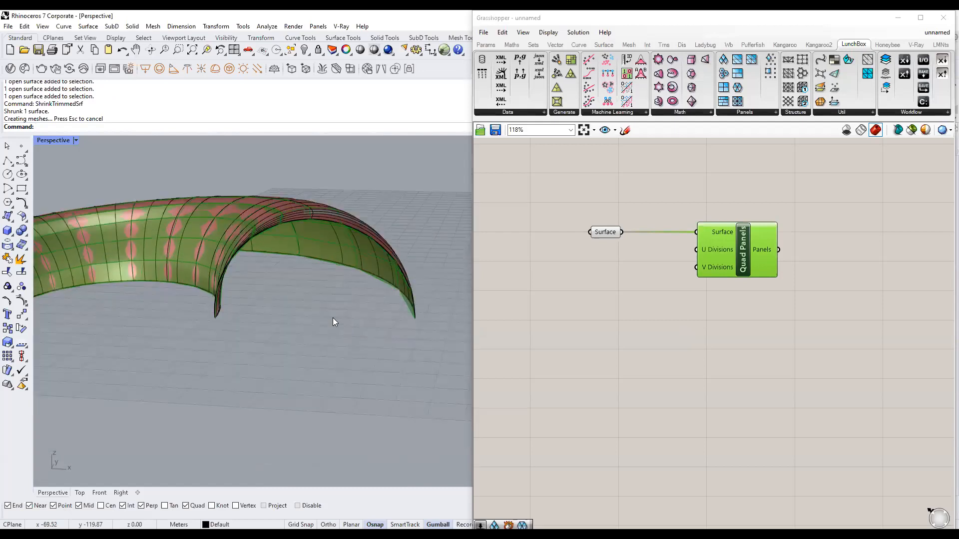
scroll(390, 323, "down", 4)
right_click_drag(390, 324, 425, 283)
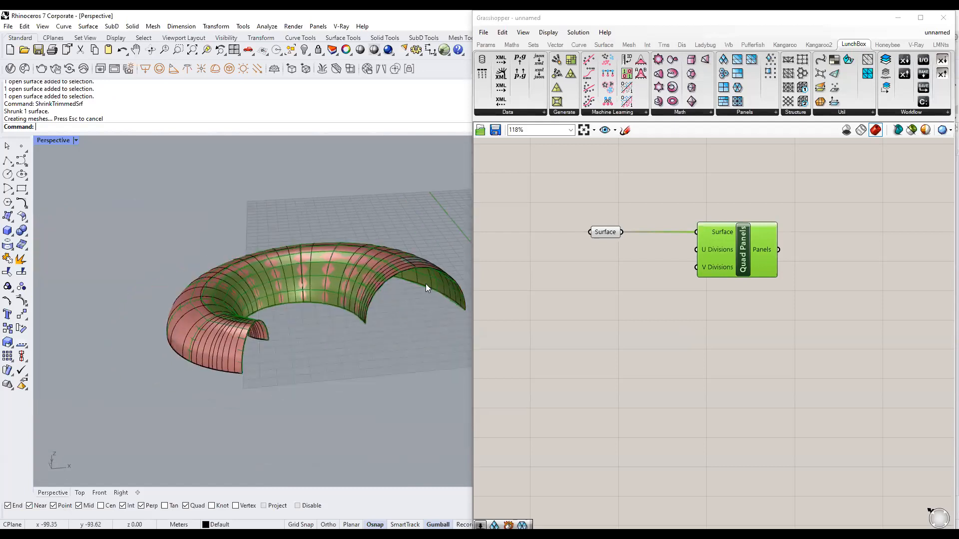
left_click(607, 233)
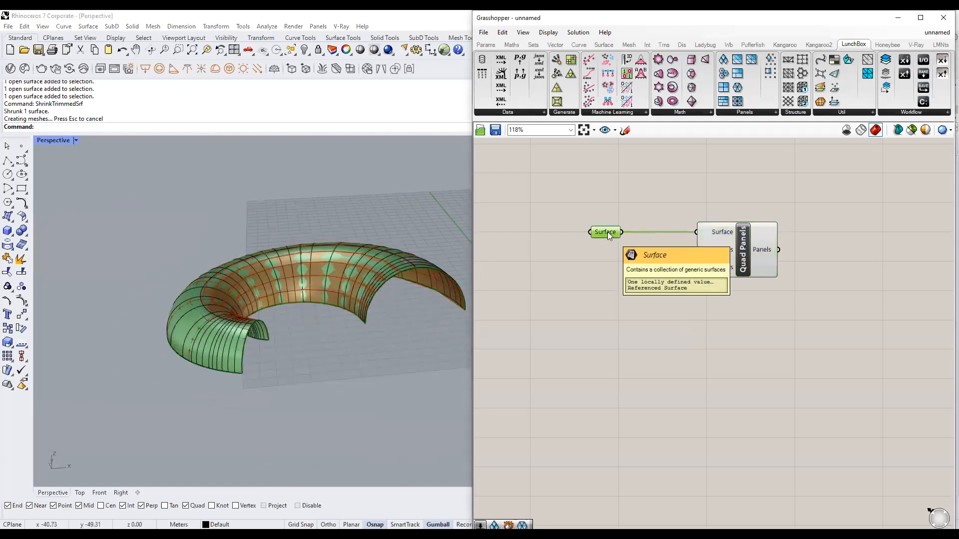
left_click(743, 246)
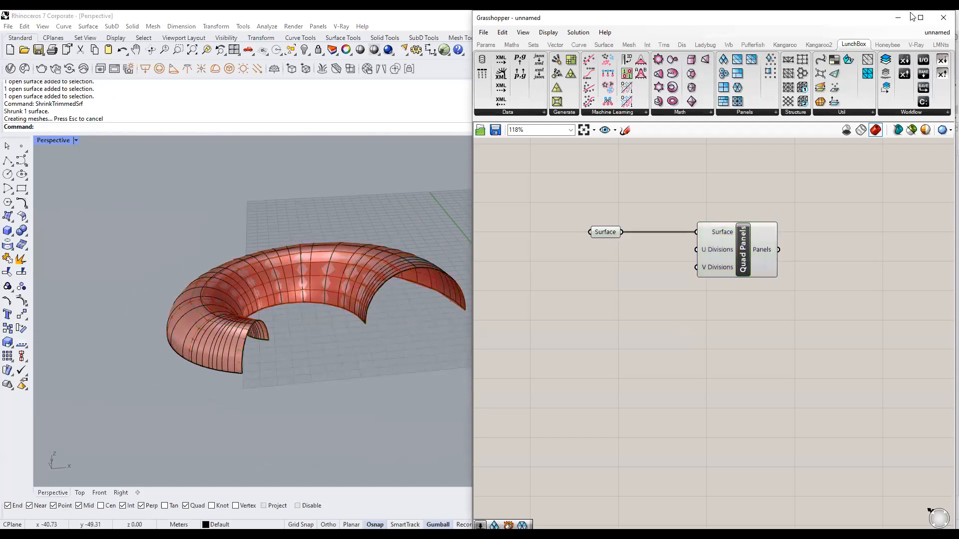
left_click(906, 21)
left_click(407, 262)
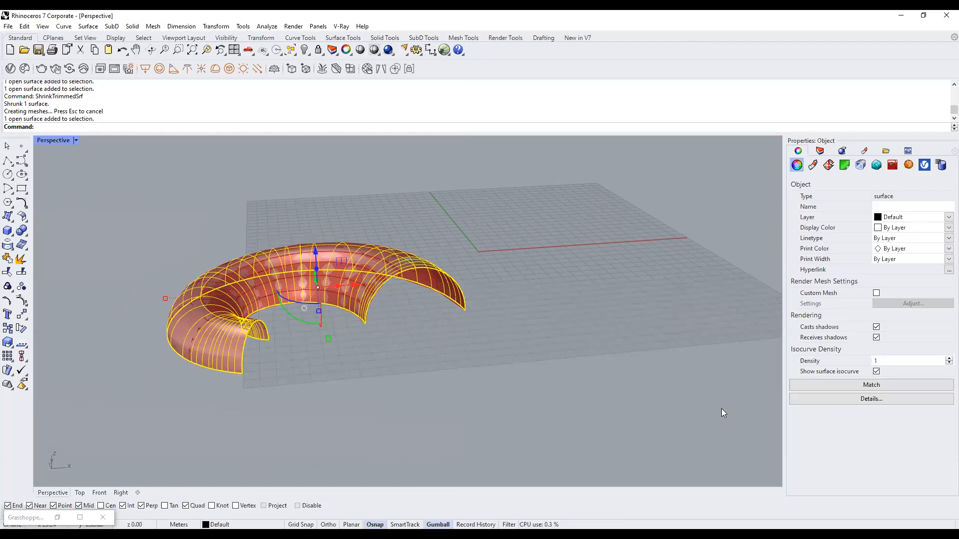
mouse_move(37, 96)
left_mouse_down()
mouse_move(95, 86)
mouse_move(32, 99)
left_mouse_up()
mouse_move(117, 159)
left_mouse_down()
mouse_move(120, 120)
mouse_move(85, 102)
mouse_move(106, 110)
left_mouse_up()
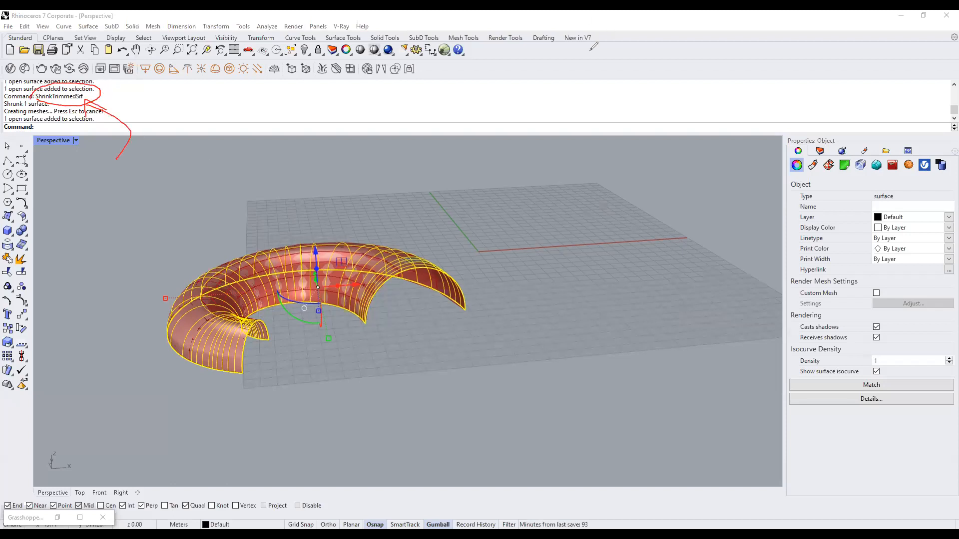
mouse_move(417, 264)
right_mouse_down("shift")
mouse_move(427, 261)
mouse_move(355, 331)
mouse_move(409, 316)
mouse_move(490, 321)
mouse_move(467, 272)
right_mouse_up("shift")
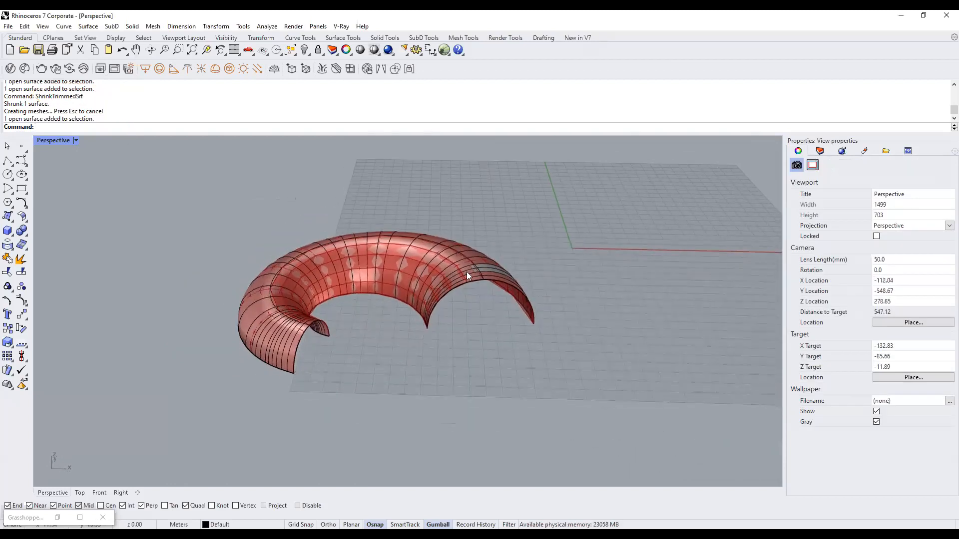
left_click(466, 269)
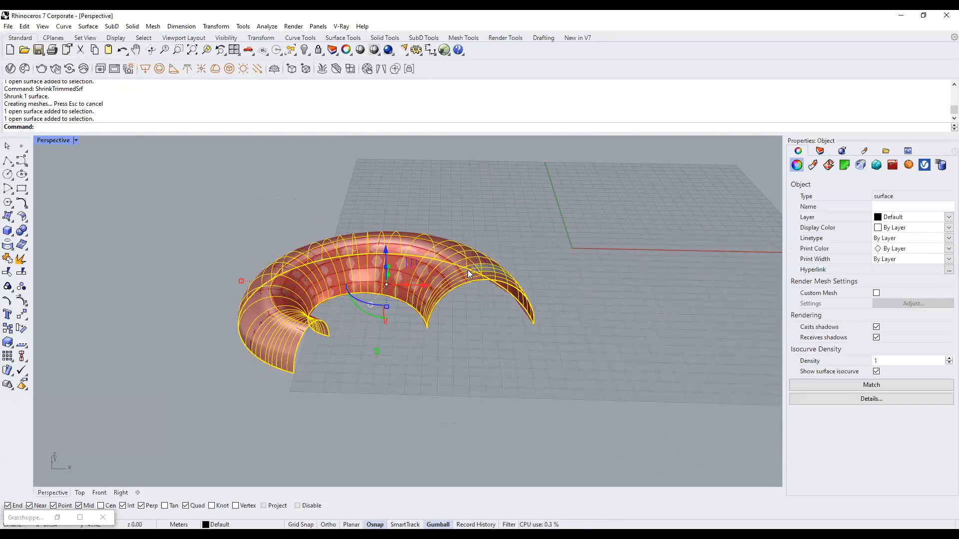
Hide the original torus surface and orbit over the panelled preview.
type("Hide")
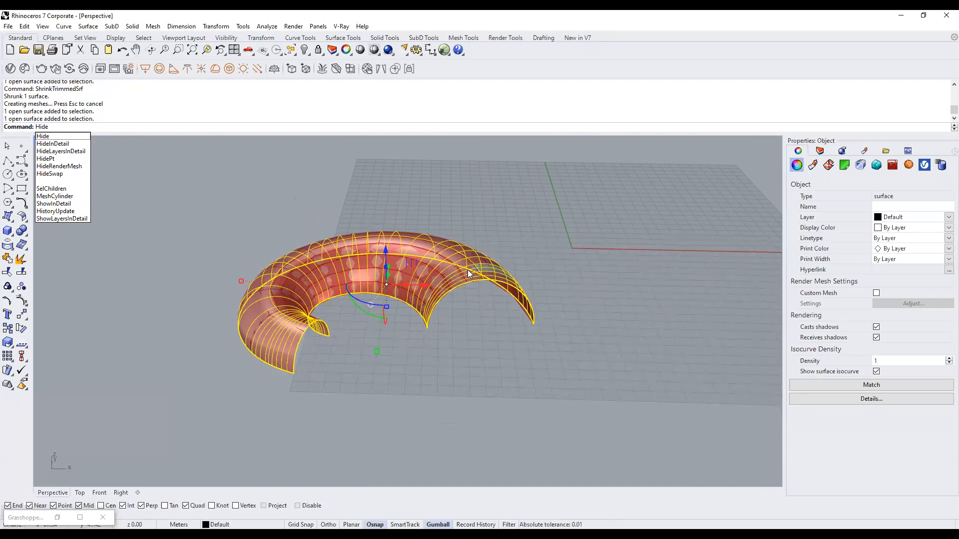
key("Return")
right_click_drag(426, 351, 455, 358)
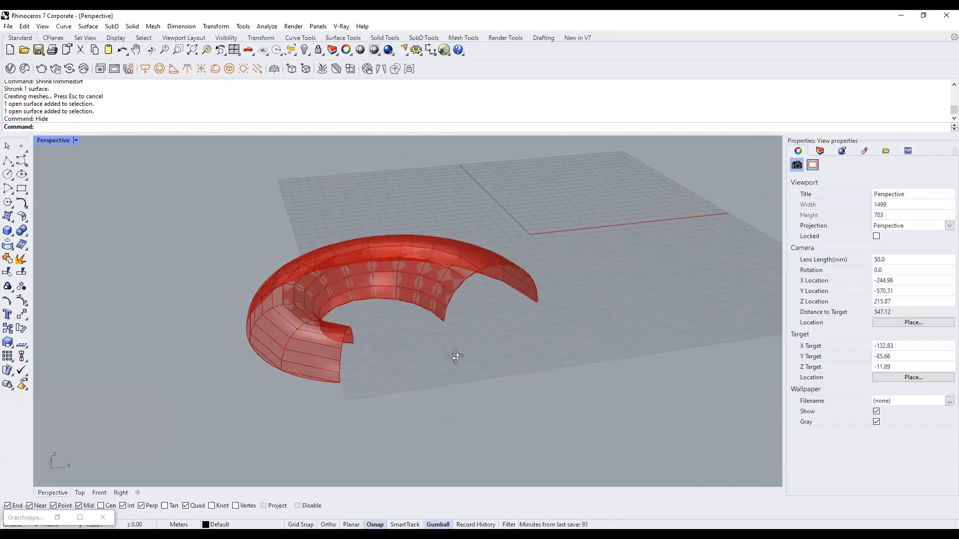
scroll(457, 315, "up", 6)
mouse_move(450, 278)
right_mouse_down()
mouse_move(440, 311)
mouse_move(459, 281)
right_mouse_up()
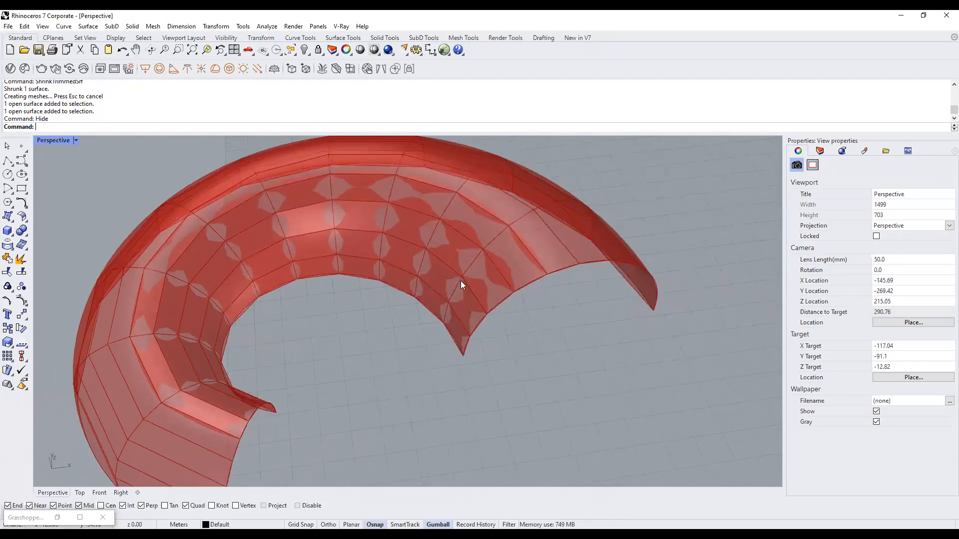
Restore Grasshopper and check the Surface parameter still feeds Quad Panels.
left_click(56, 519)
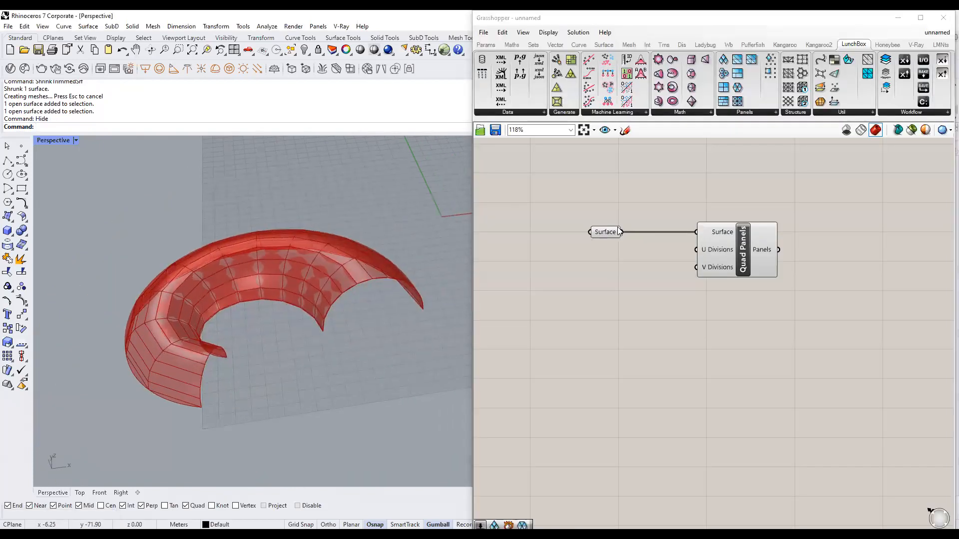
left_click(607, 232)
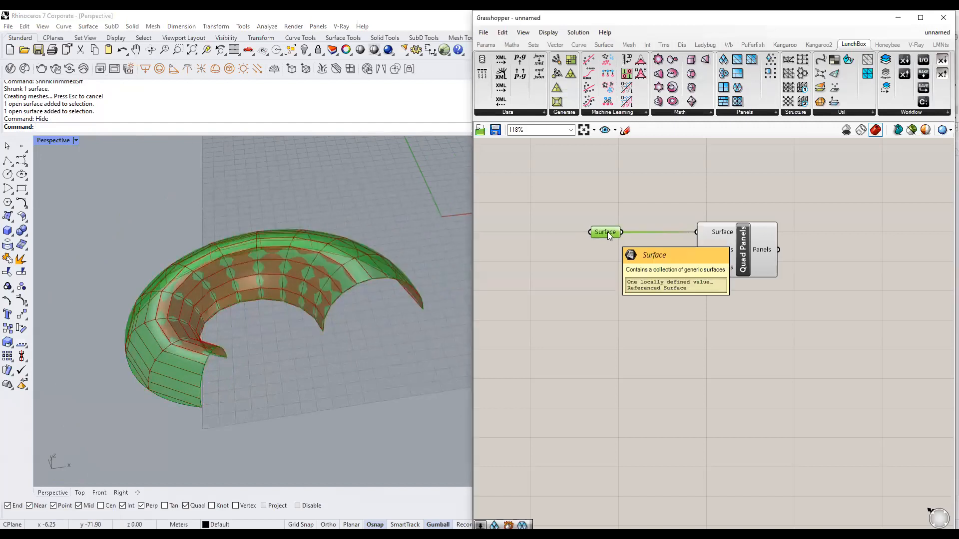
left_click(684, 313)
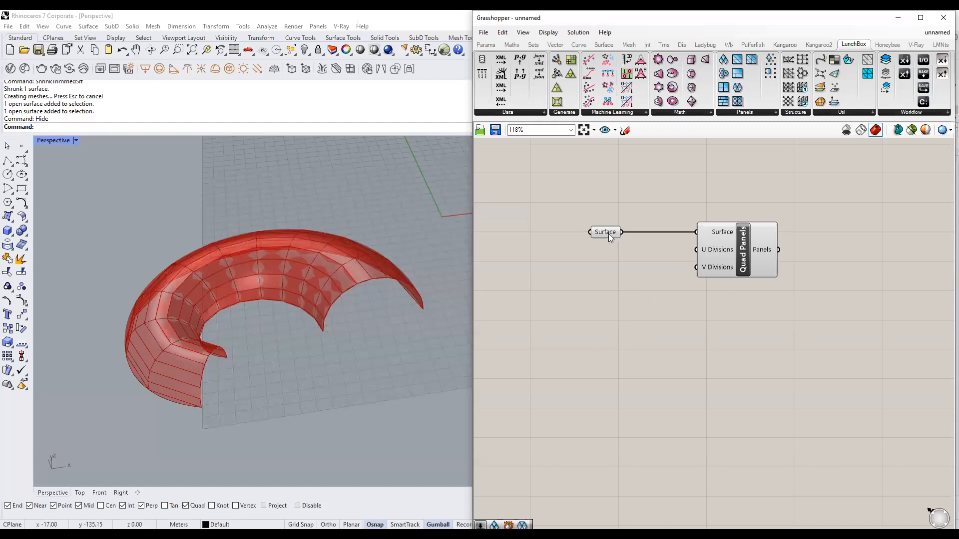
mouse_move(610, 238)
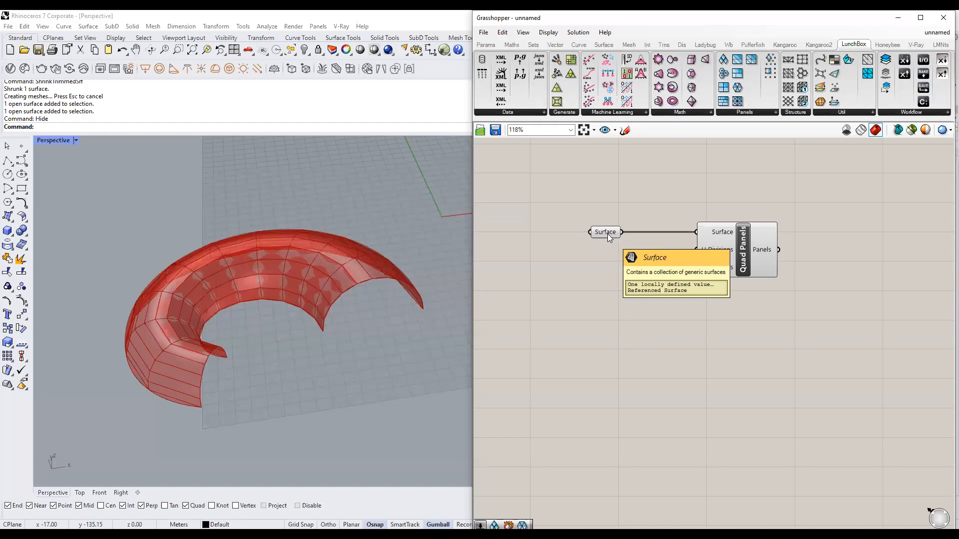
Turn off the Surface parameter's preview from its middle-click radial menu.
left_click(607, 234)
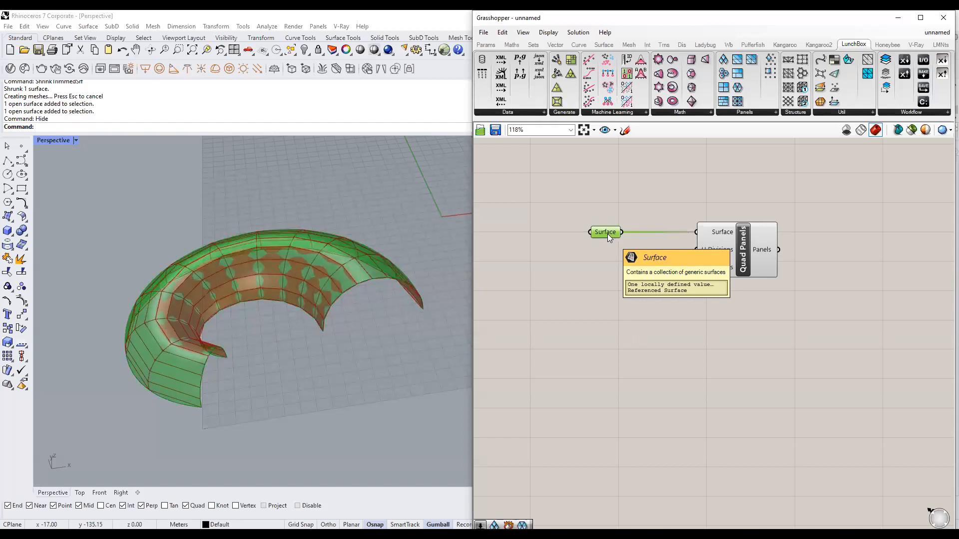
middle_click(608, 237)
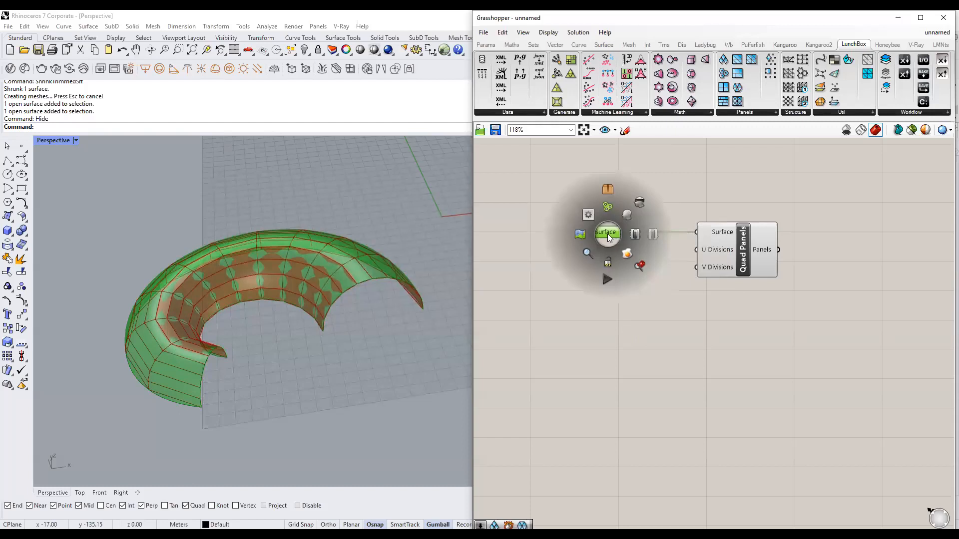
left_click(641, 202)
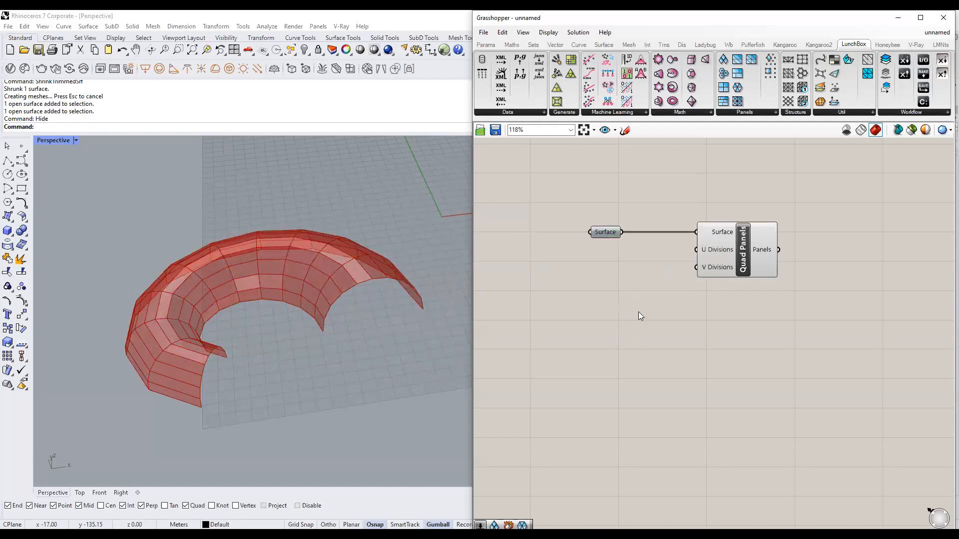
left_click_drag(640, 264, 516, 171)
middle_click(588, 241)
Orbit the Rhino view lower to inspect the faceted Quad Panels result.
left_click(298, 129)
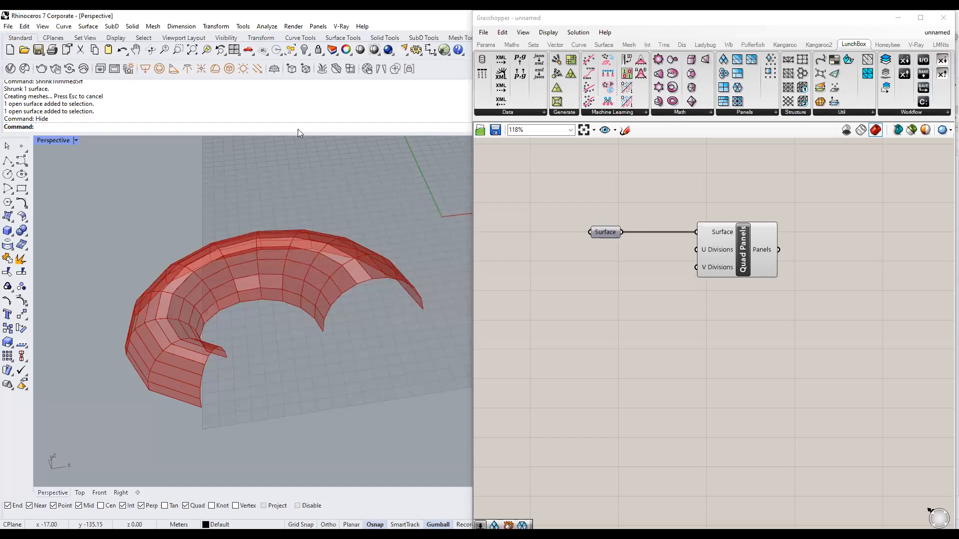
scroll(345, 373, "down", 4)
right_click_drag(344, 374, 317, 326)
scroll(334, 335, "up", 3)
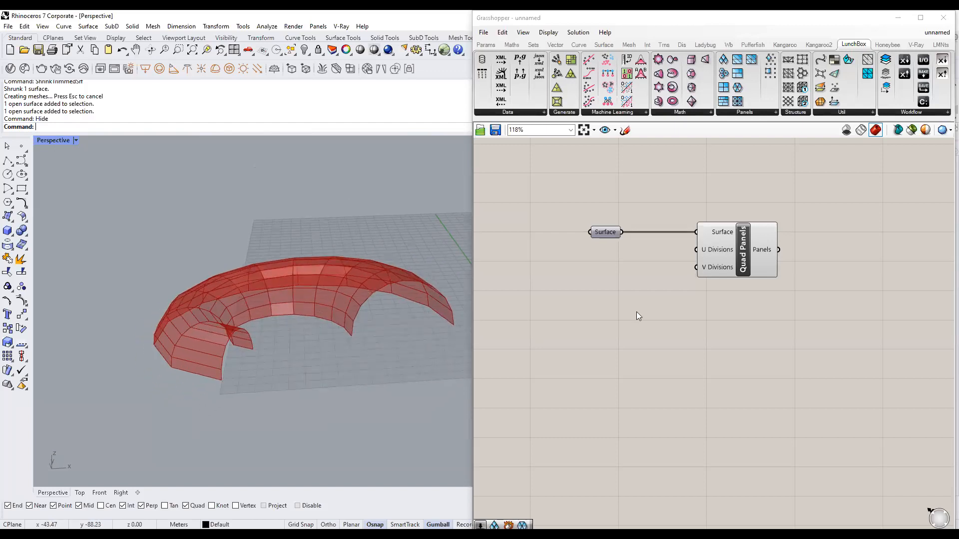
right_click_drag(722, 230, 677, 247)
left_click(700, 310)
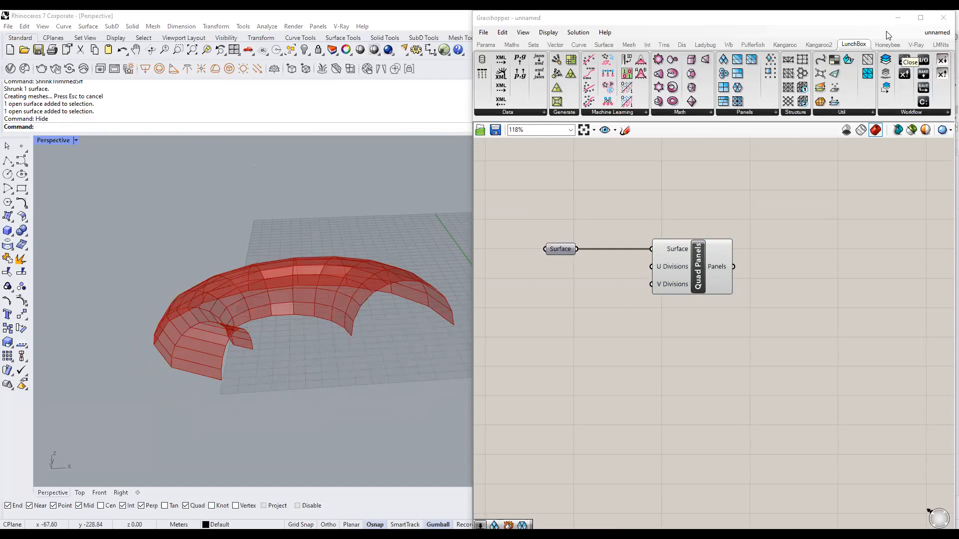
left_click(657, 174)
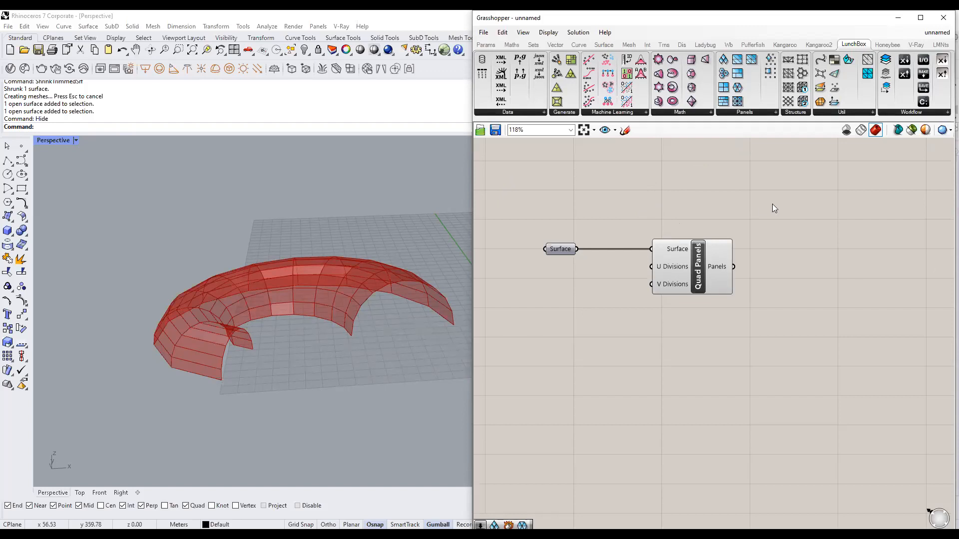
scroll(772, 204, "up", 1)
scroll(280, 192, "down", 2)
scroll(616, 198, "down", 2)
right_click_drag(618, 194, 620, 239)
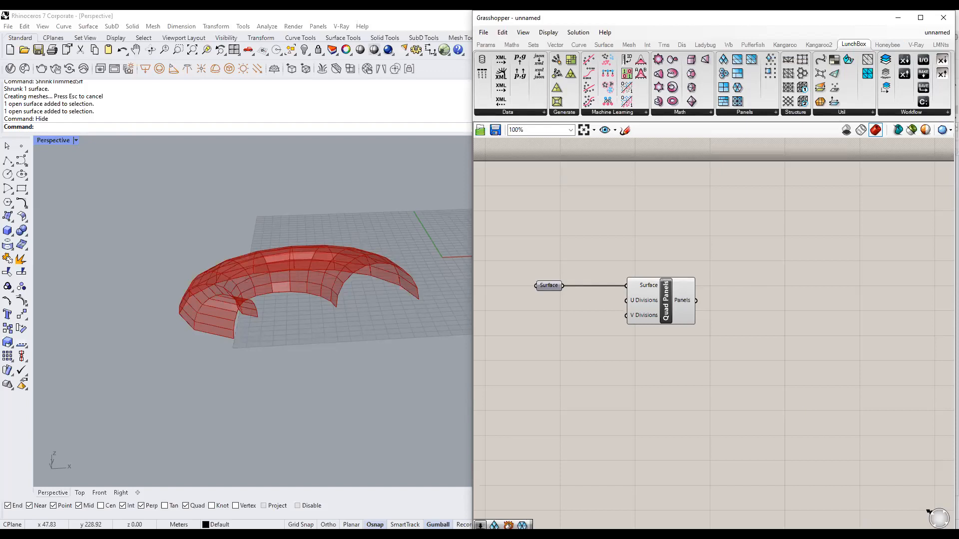
scroll(717, 353, "down", 2)
right_click_drag(718, 372, 708, 353)
scroll(679, 345, "up", 3)
right_click_drag(651, 345, 675, 345)
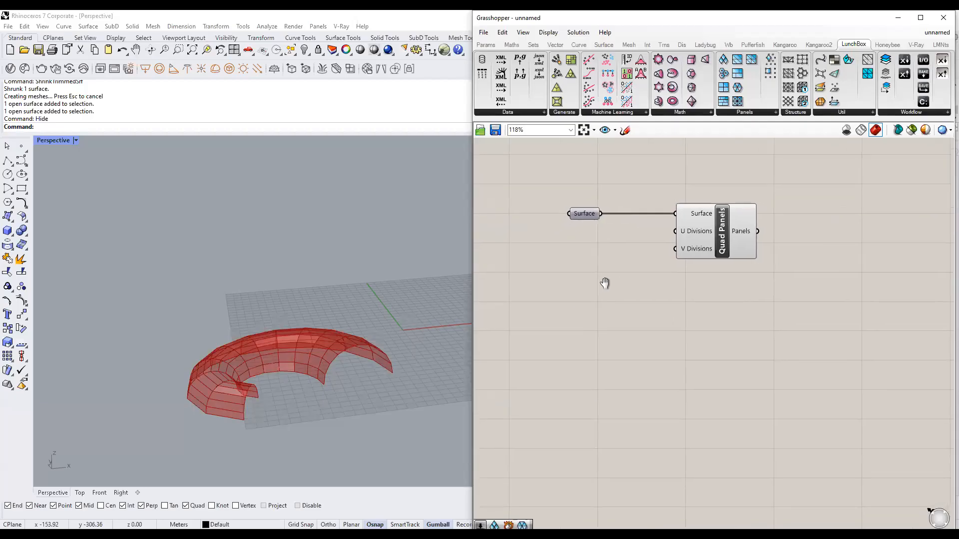
right_click_drag(323, 375, 382, 340)
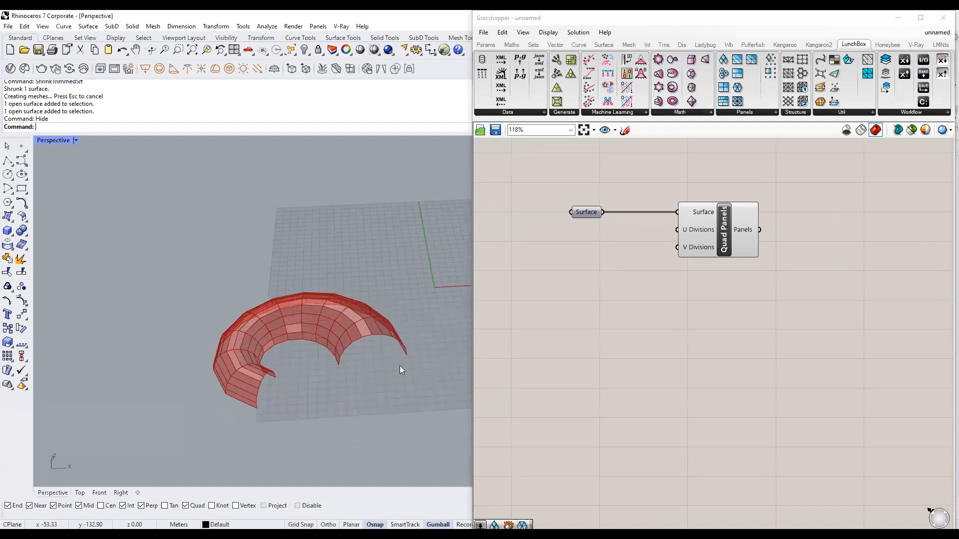
Minimise Grasshopper and frame the torus in the Rhino viewport.
left_click(897, 17)
mouse_move(465, 364)
right_mouse_down()
mouse_move(394, 388)
mouse_move(454, 370)
right_mouse_up()
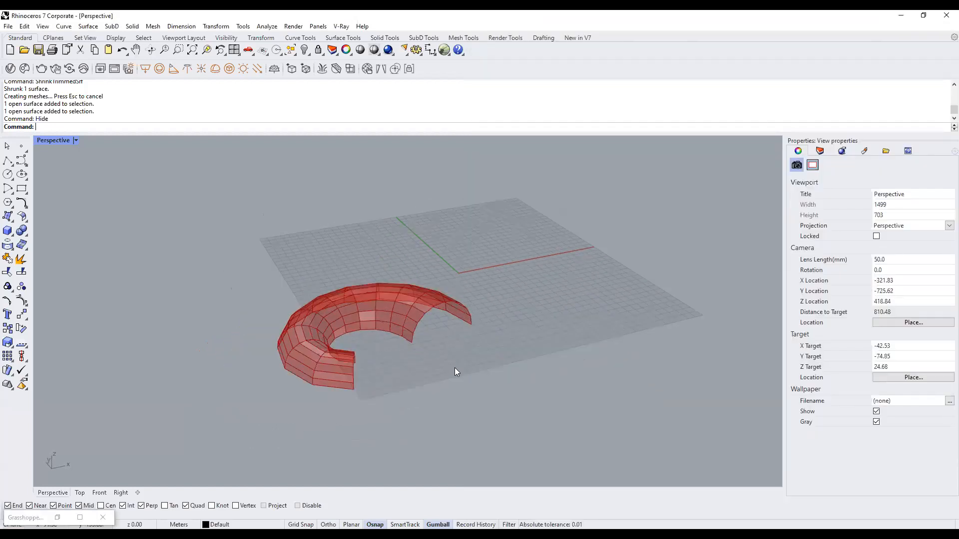
scroll(454, 370, "up", 3)
right_click_drag(514, 330, 546, 329, "shift")
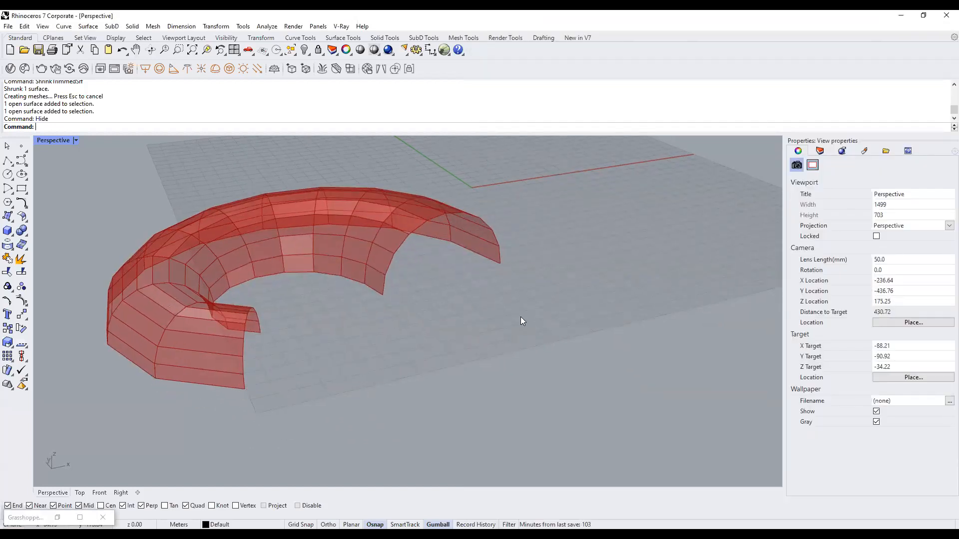
Draw a rectangle on the ground plane beside the torus.
left_click(21, 188)
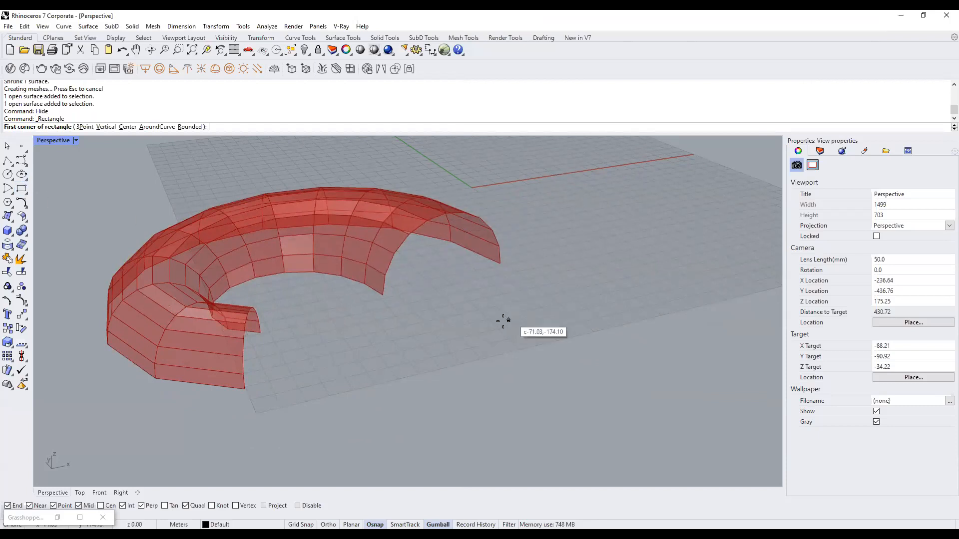
left_click(469, 312)
left_click(567, 331)
left_click(554, 336)
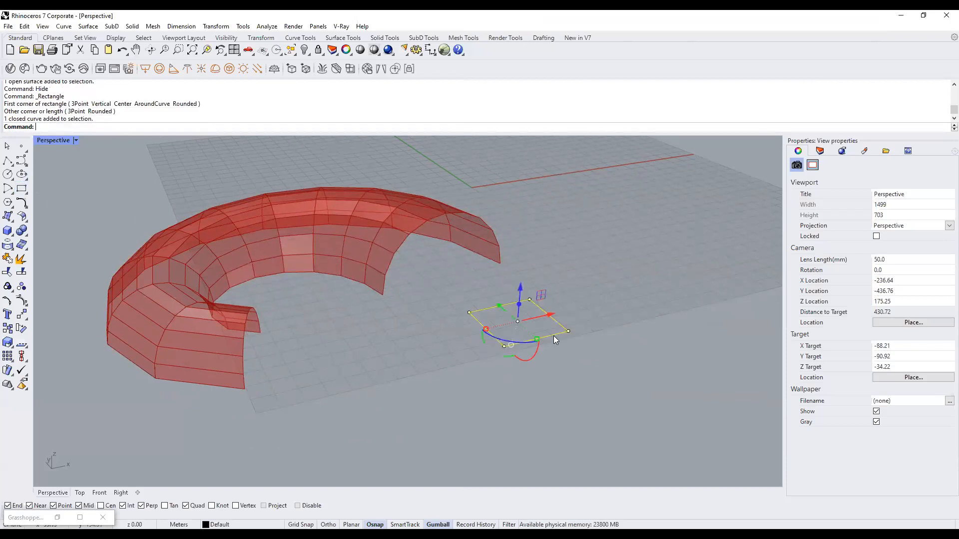
right_click_drag(369, 302, 377, 284)
scroll(378, 283, "up", 7)
scroll(377, 283, "down", 7)
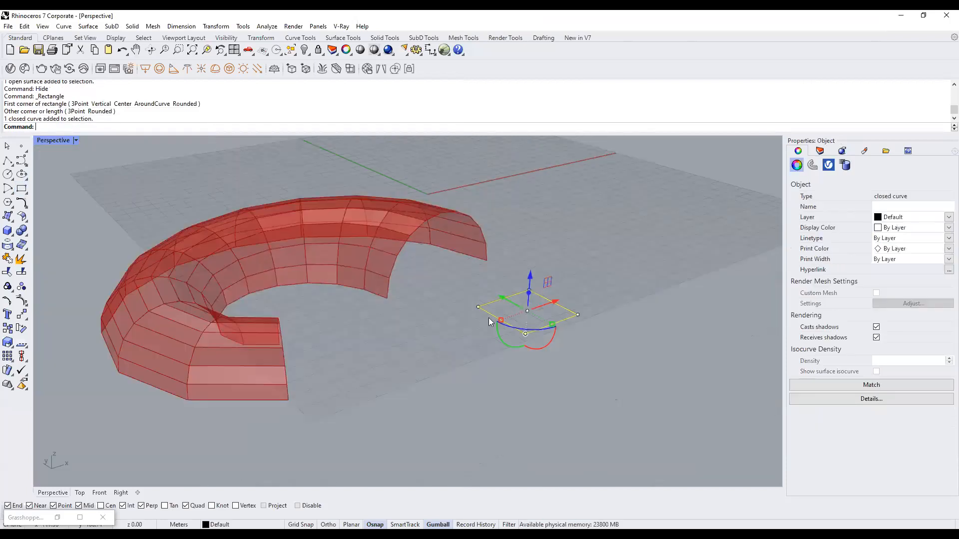
right_click_drag(489, 322, 478, 324)
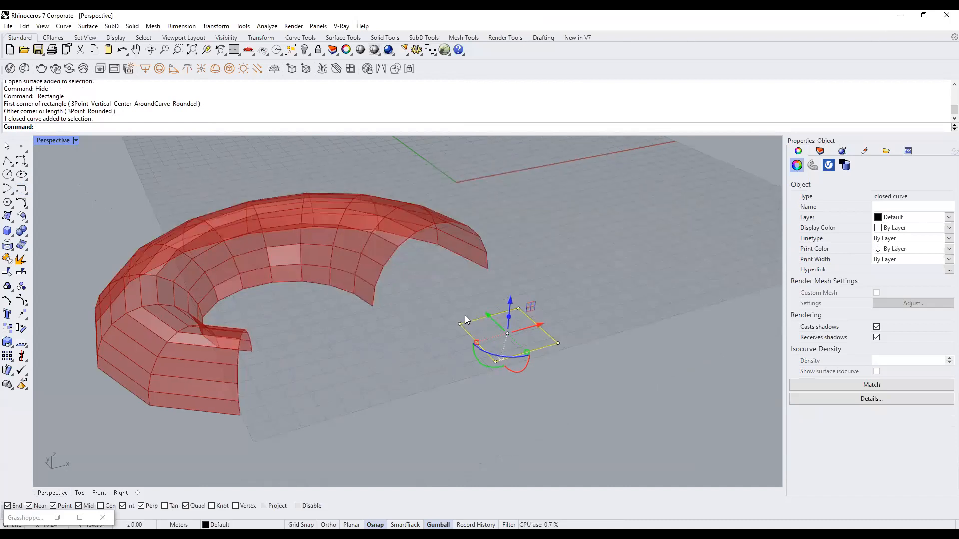
left_click(409, 363)
left_click(539, 349)
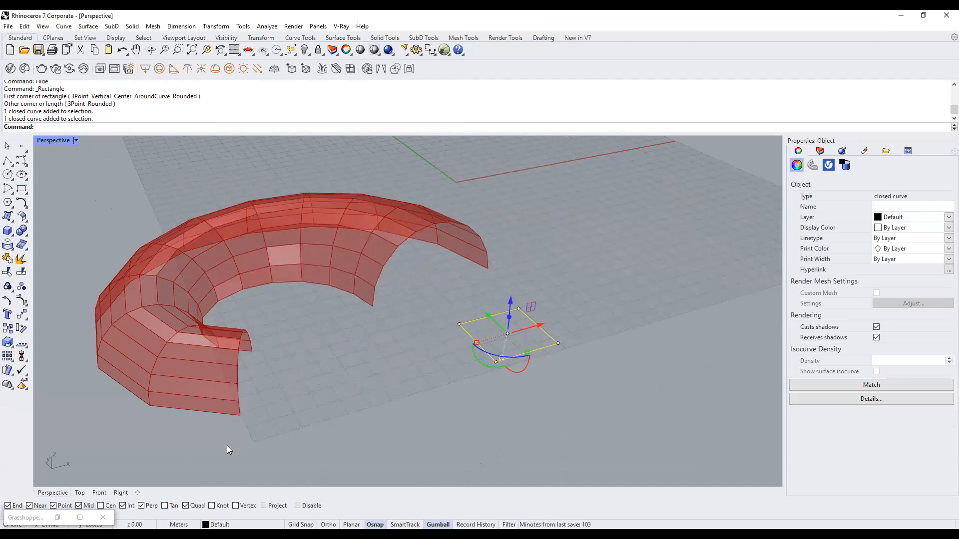
left_click(542, 339)
left_click(538, 349)
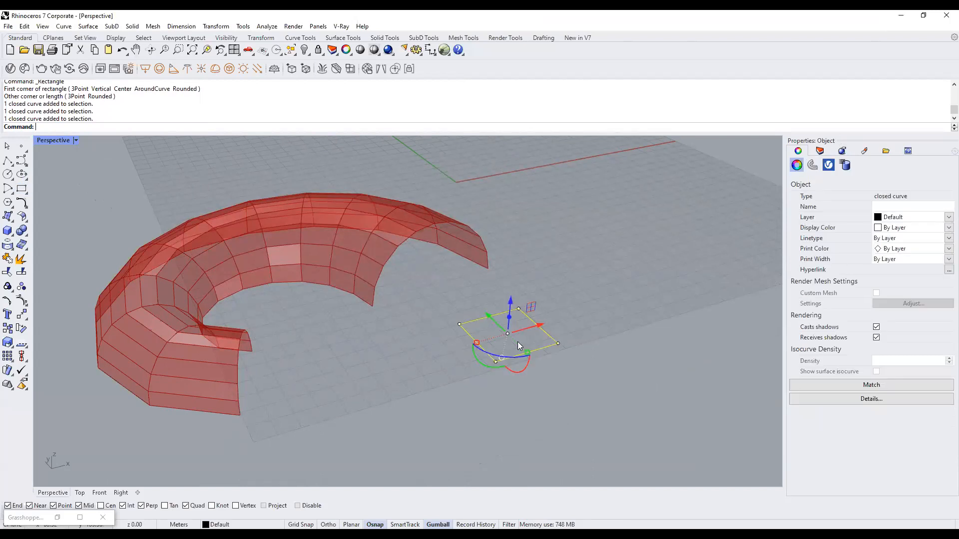
left_click(412, 378)
Place a point near the rectangle and raise it 27.95 units with the gumball Z arrow.
left_click(21, 145)
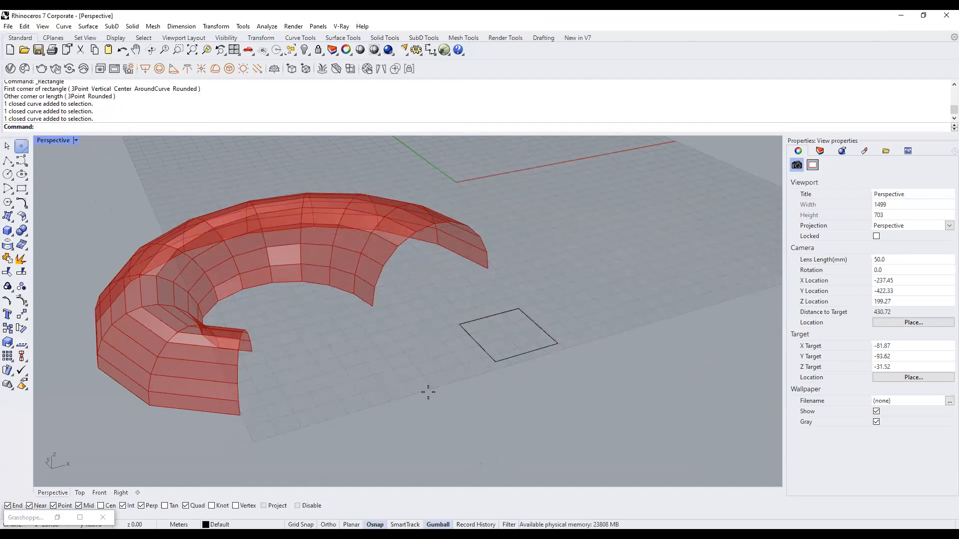
scroll(529, 350, "up", 3)
left_click(518, 293)
scroll(504, 314, "down", 5)
left_click_drag(478, 268, 505, 336)
left_click_drag(497, 287, 503, 237)
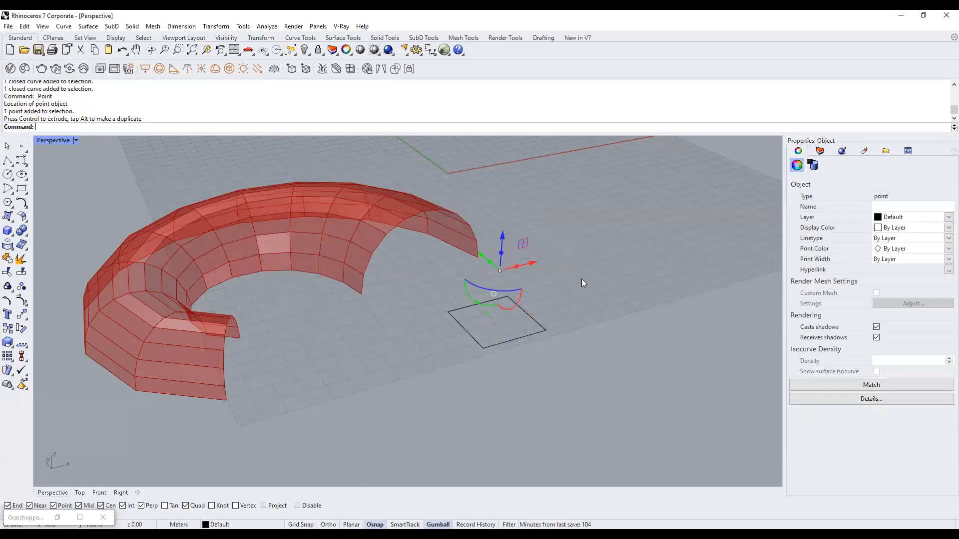
left_click(581, 279)
right_click_drag(510, 318, 536, 303)
type("Extr")
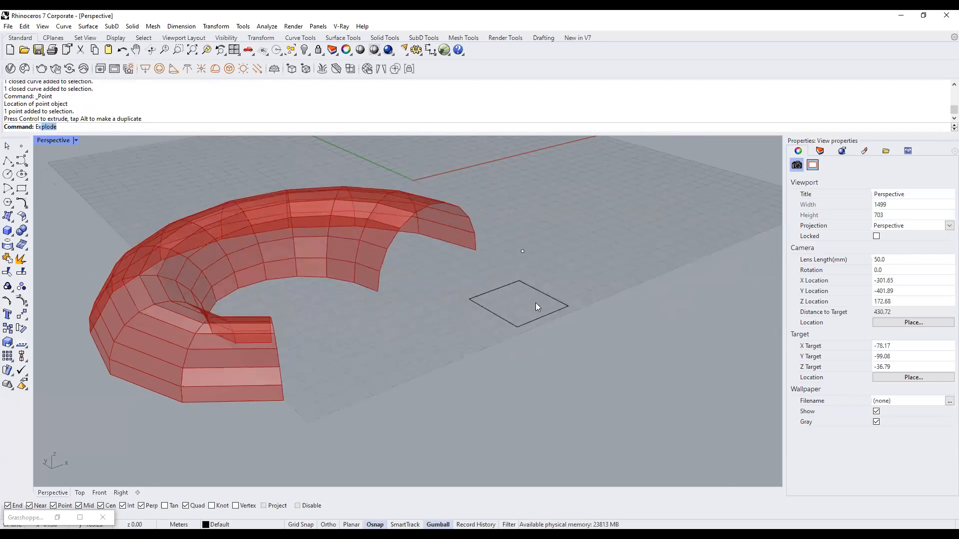
type("udeCr")
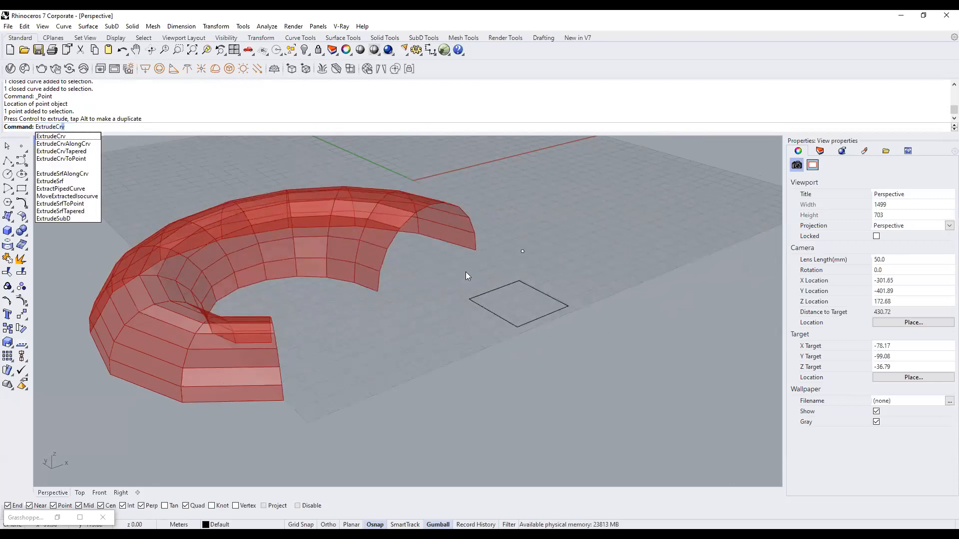
Try extruding the square to the raised point, then undo that first pyramid.
left_click(78, 159)
left_click(551, 313)
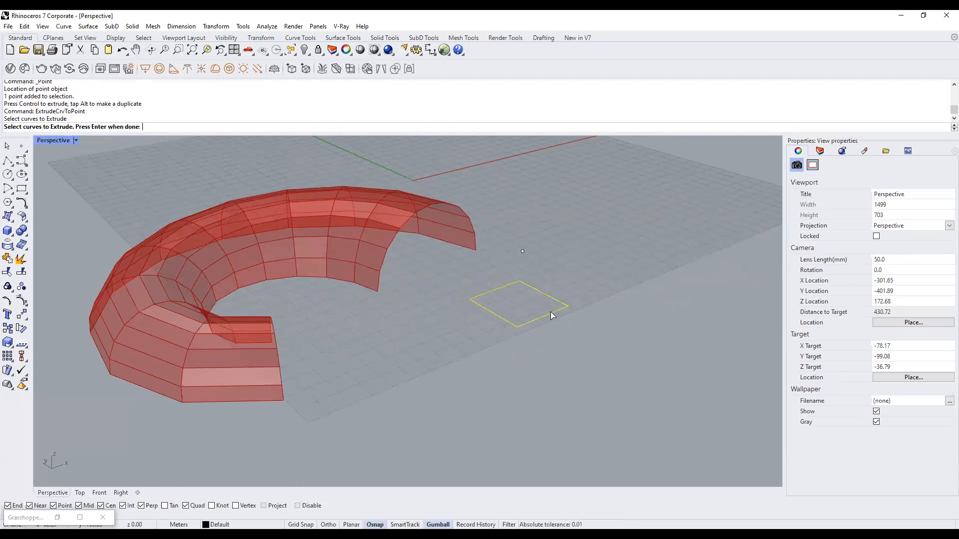
key("Return")
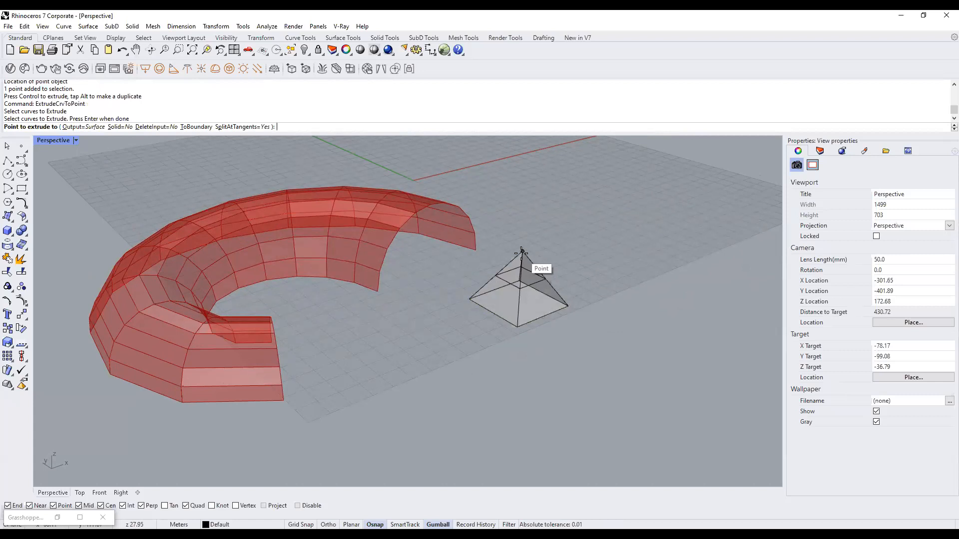
left_click(521, 253)
mouse_move(571, 319)
right_mouse_down()
mouse_move(499, 321)
mouse_move(541, 310)
mouse_move(579, 322)
mouse_move(581, 332)
right_mouse_up()
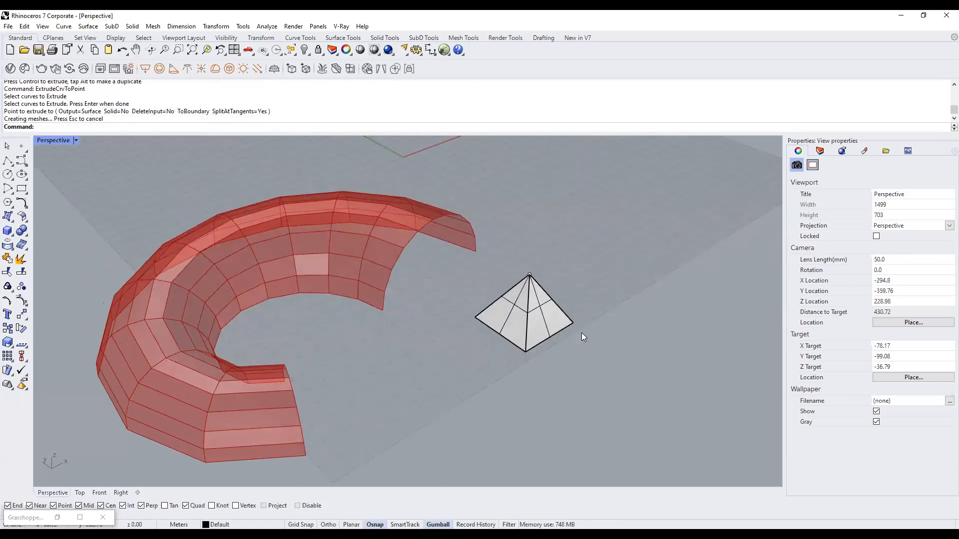
key("ctrl+z")
key("ctrl+z")
Select the square's centre point and lift it above the square with the gumball.
right_click_drag(586, 321, 597, 347)
scroll(542, 346, "up", 6)
scroll(541, 346, "down", 4)
left_click(598, 346)
key("Escape")
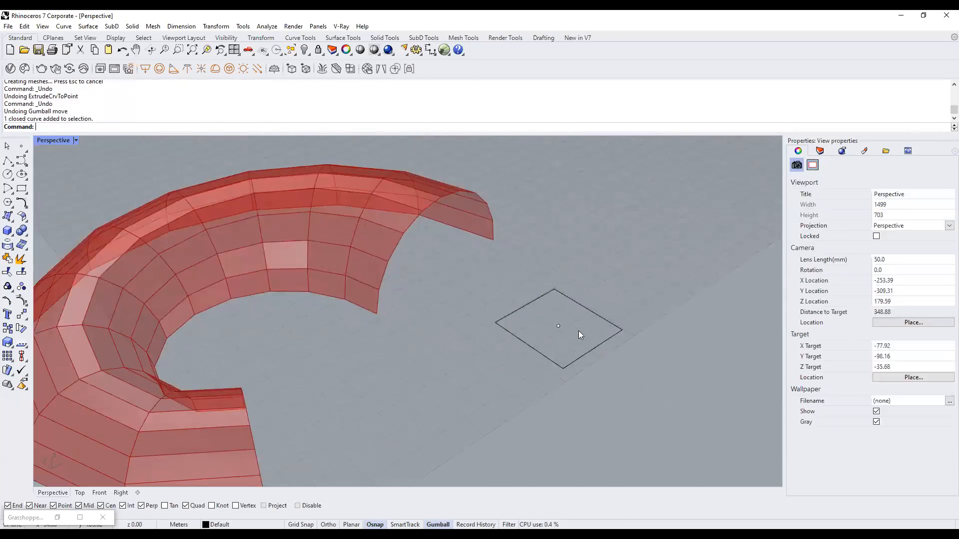
left_click_drag(526, 283, 616, 334)
key("Escape")
right_click_drag(629, 374, 550, 268)
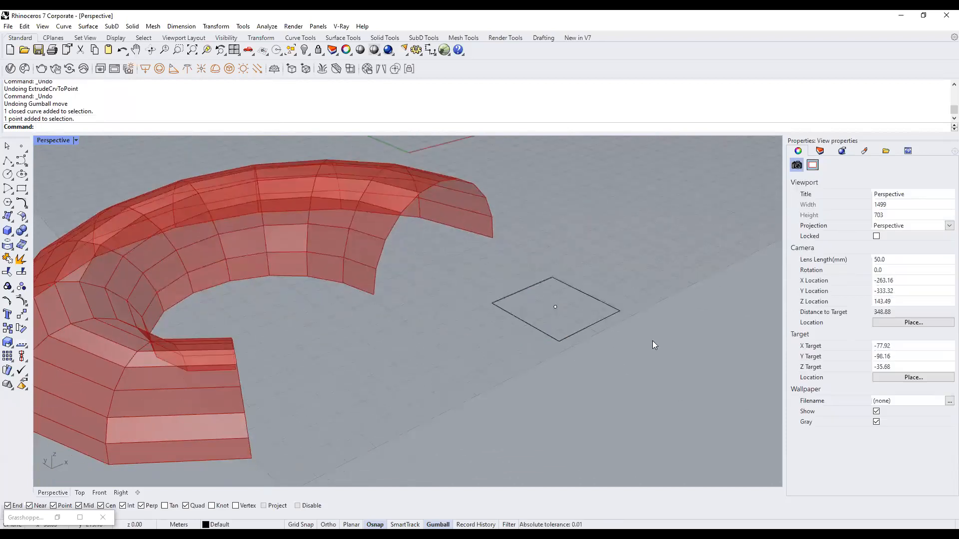
left_click(555, 307)
left_click_drag(560, 271, 564, 215)
key("Escape")
Run ExtrudeCrvToPoint from the square to the lifted apex to form the pyramid.
type("ExtrudeCrvToPoint")
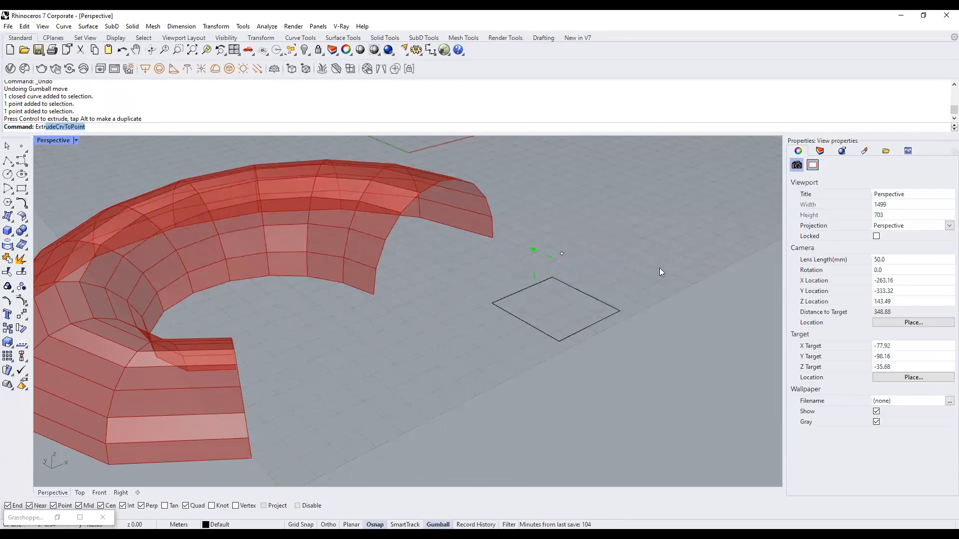
key("Return")
left_click(604, 320)
key("Return")
left_click(562, 255)
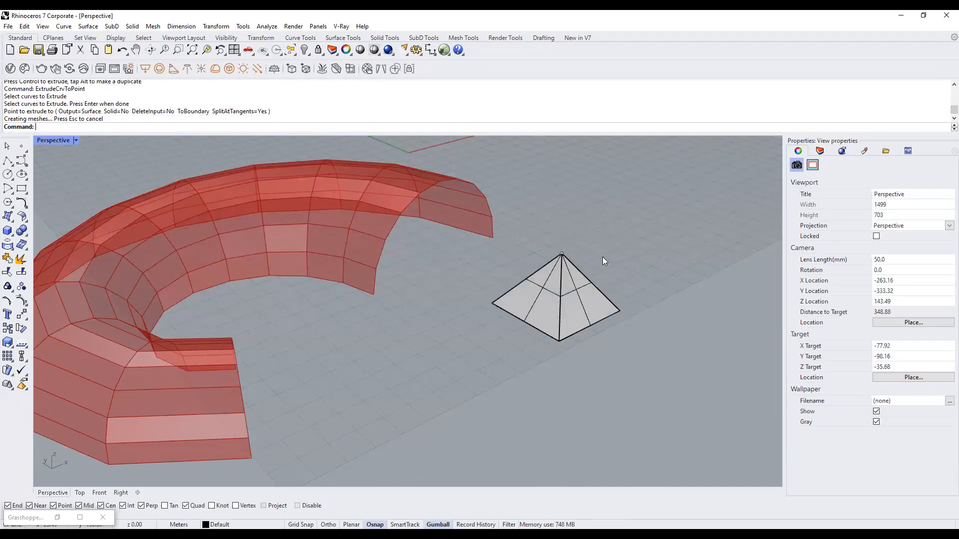
left_click(590, 290)
left_click(666, 309)
left_click_drag(639, 370, 626, 353)
scroll(294, 326, "down", 4)
right_click_drag(299, 328, 383, 351)
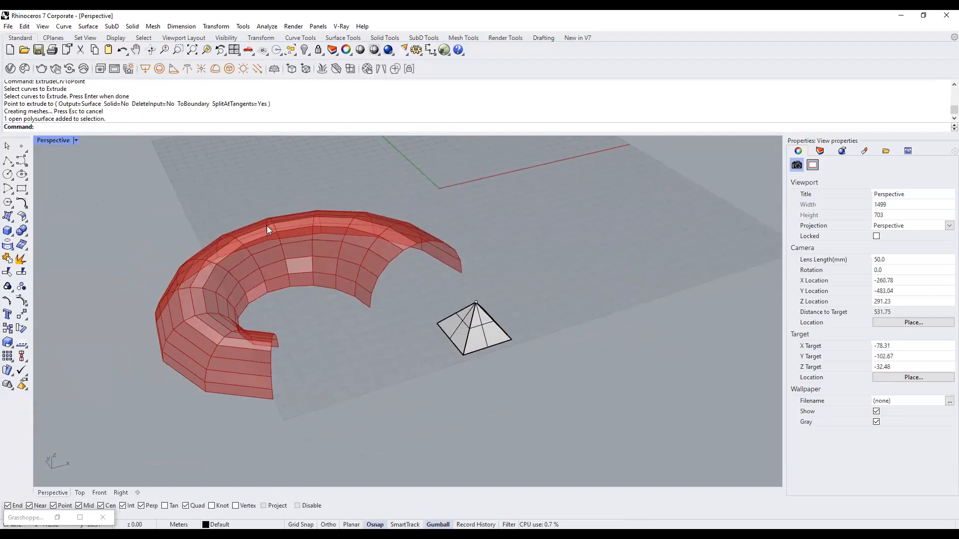
left_click(60, 519)
Preview the Quad Panels output on the torus from above and at an oblique angle.
left_click(712, 220)
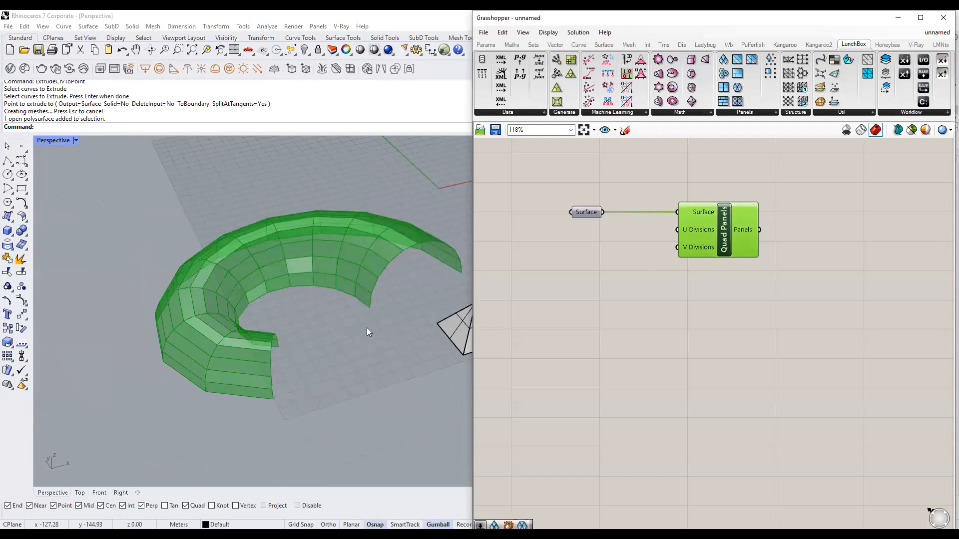
right_click_drag(355, 263, 357, 289)
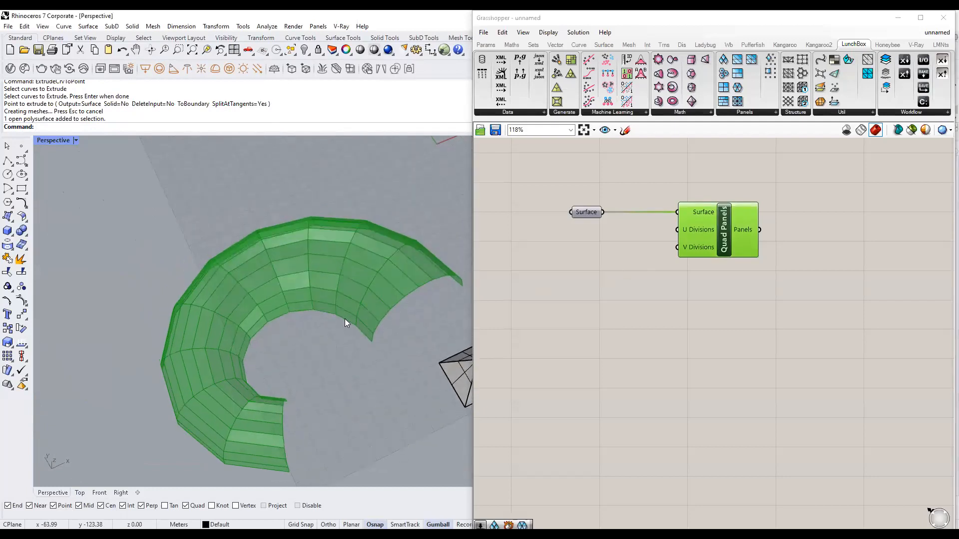
scroll(326, 349, "down", 3)
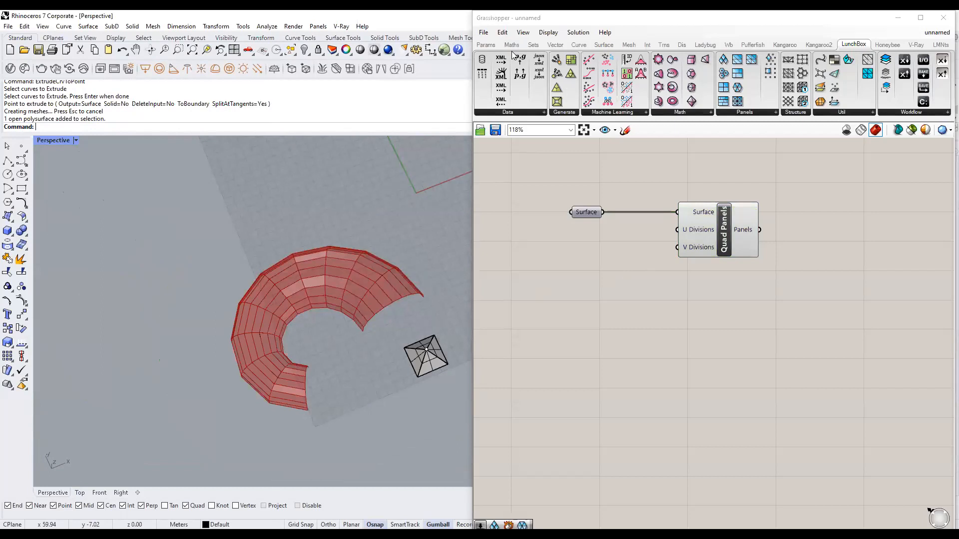
scroll(378, 320, "up", 3)
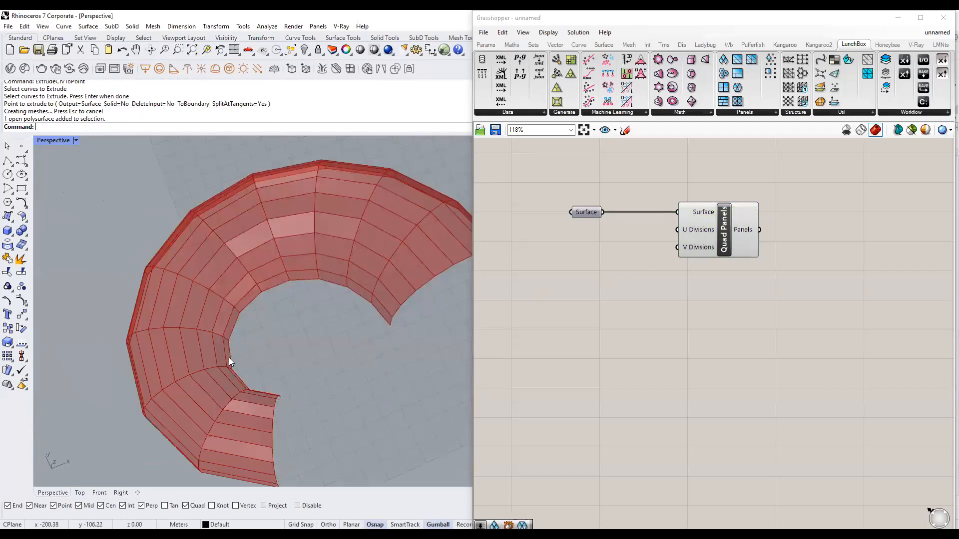
scroll(371, 277, "down", 3)
right_click_drag(346, 343, 384, 286)
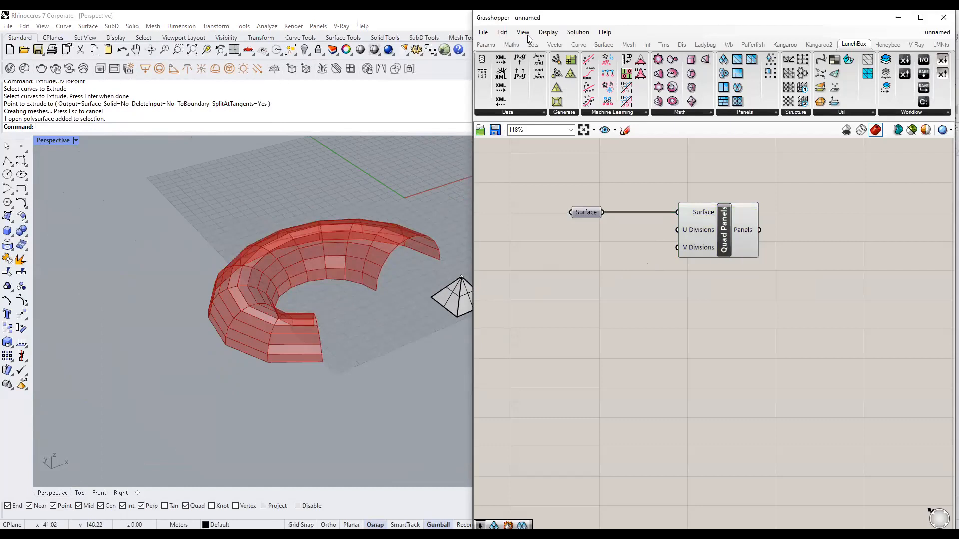
Add number sliders at 25 and 20, wired into Quad Panels' U and V Divisions.
double_click(564, 244)
type("25")
key("Return")
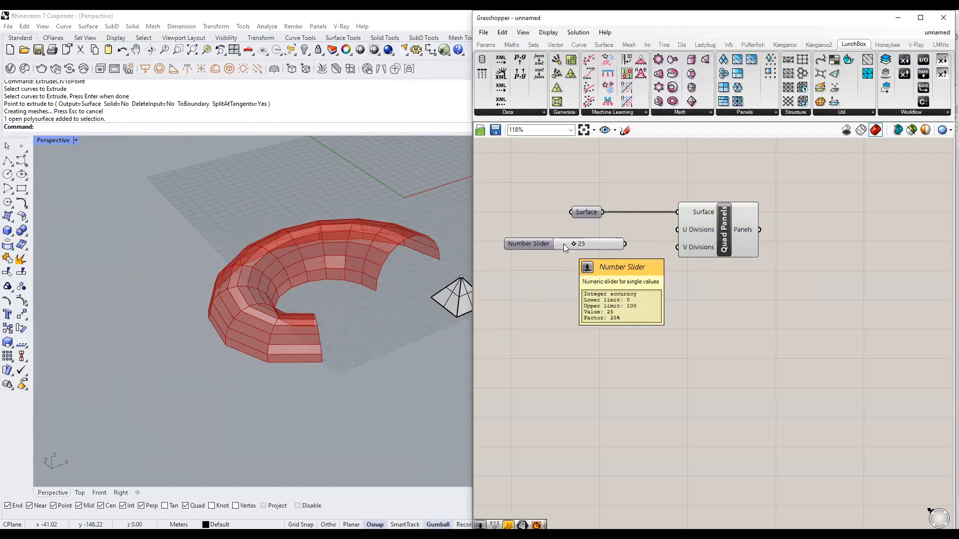
left_click_drag(676, 223, 677, 229)
left_click_drag(597, 240, 600, 227)
left_click(595, 266)
double_click(595, 266)
type("20")
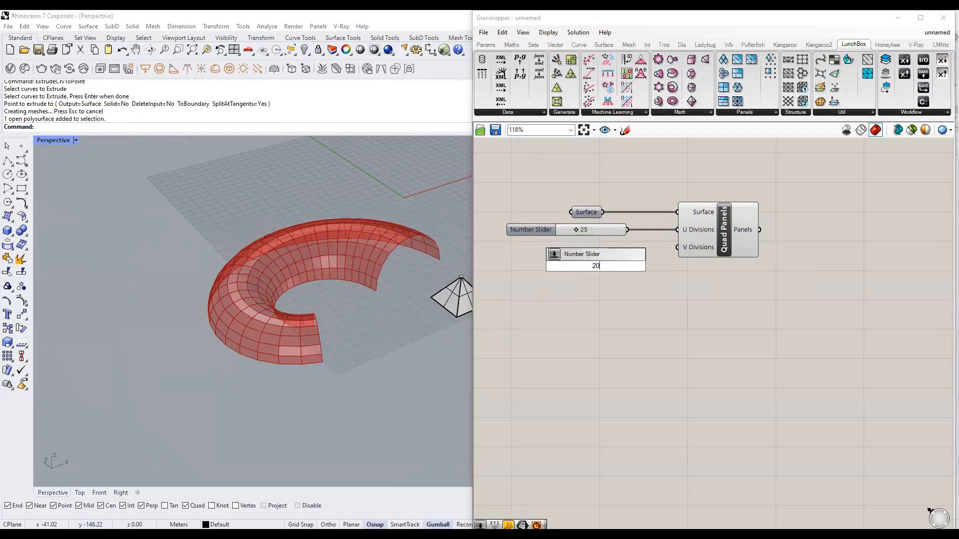
key("Return")
left_click_drag(656, 265, 608, 248)
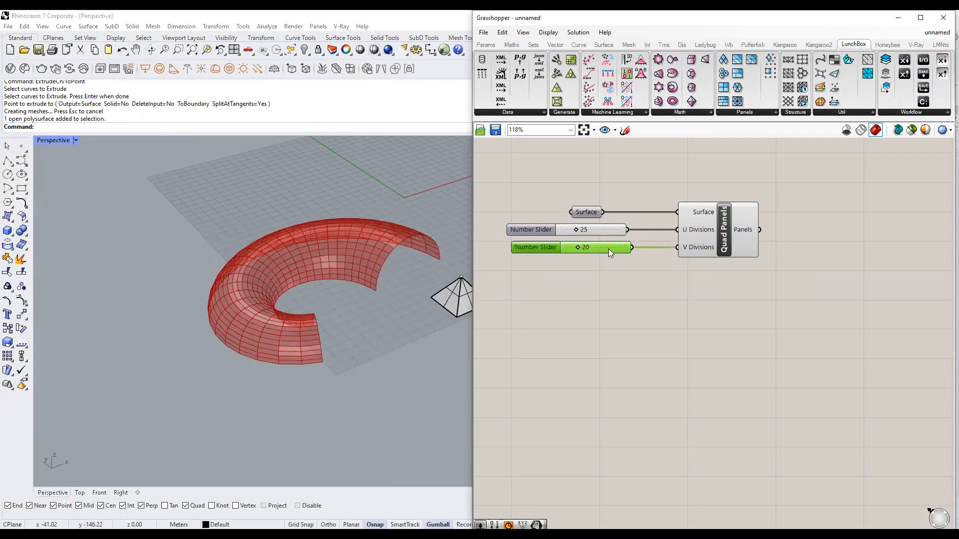
Adjust the sliders to U Divisions 26 and V Divisions 19.
scroll(638, 240, "up", 3)
left_click_drag(516, 220, 510, 219)
mouse_move(522, 253)
left_mouse_down()
mouse_move(514, 254)
mouse_move(526, 253)
left_mouse_up()
left_click_drag(512, 218, 522, 220)
scroll(350, 265, "up", 5)
right_click_drag(413, 281, 349, 313)
scroll(338, 300, "down", 3)
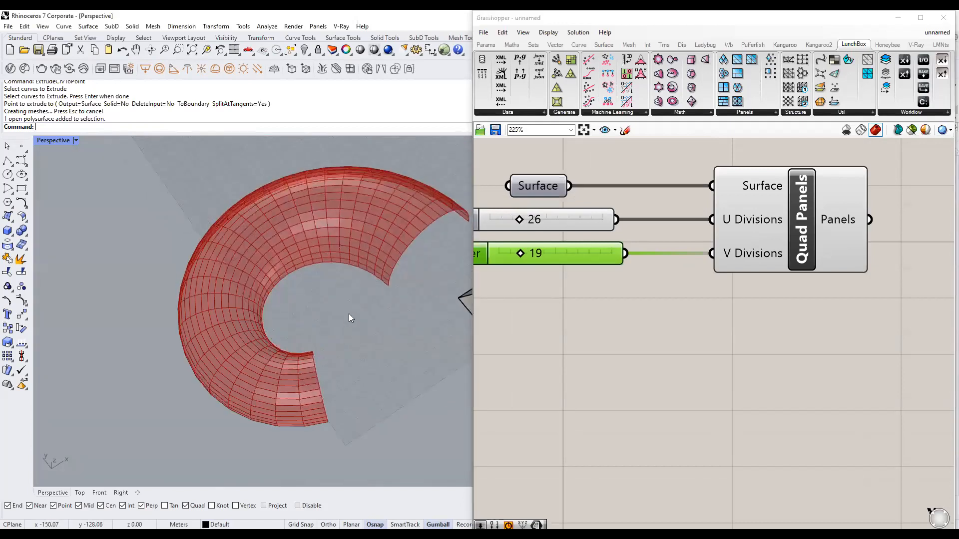
Undo the pyramid and the point lift in Rhino.
left_click(664, 320)
scroll(664, 320, "down", 4)
scroll(360, 306, "down", 3)
right_click_drag(399, 303, 411, 282)
key("ctrl+z")
key("ctrl+z")
left_click(414, 261)
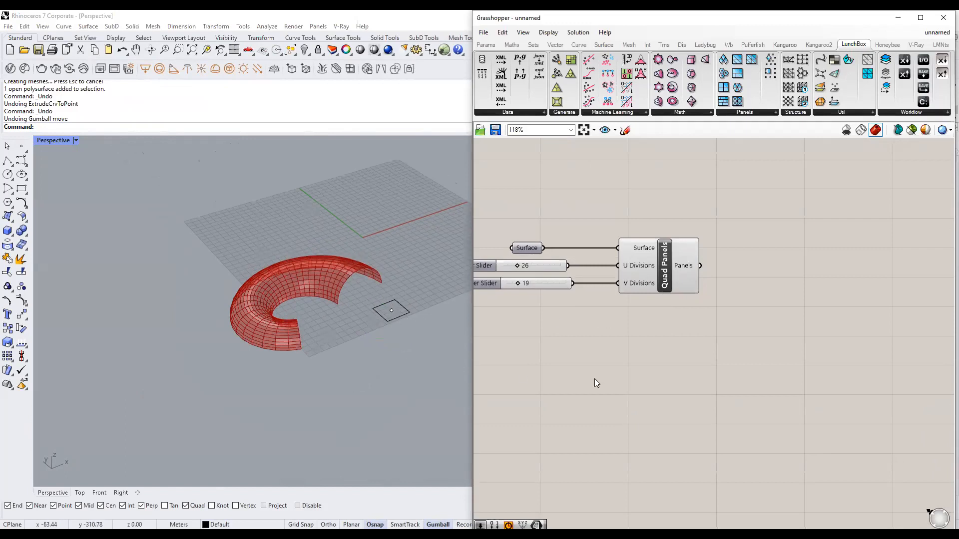
Add an Area component and connect Quad Panels' Panels output to its Geometry input.
left_click_drag(470, 323, 438, 323)
double_click(791, 293)
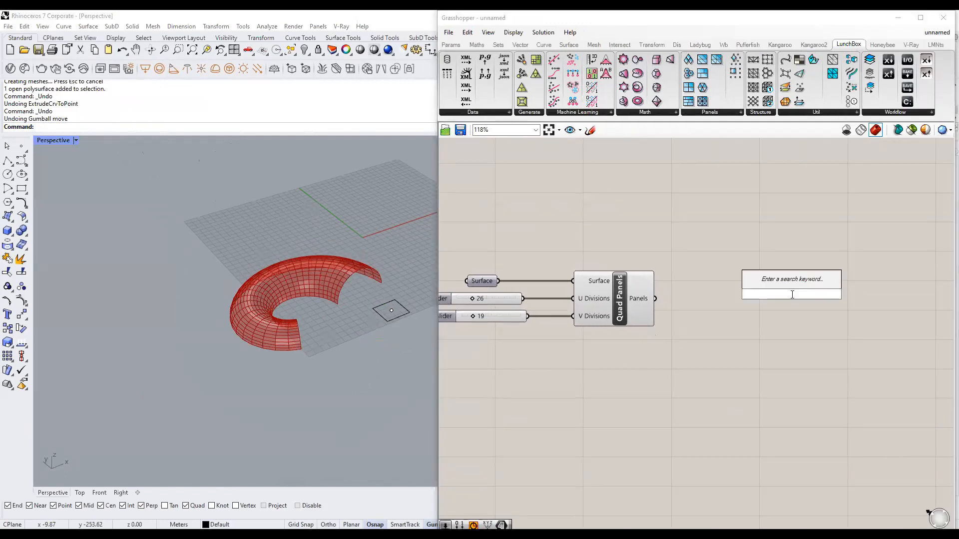
type("are")
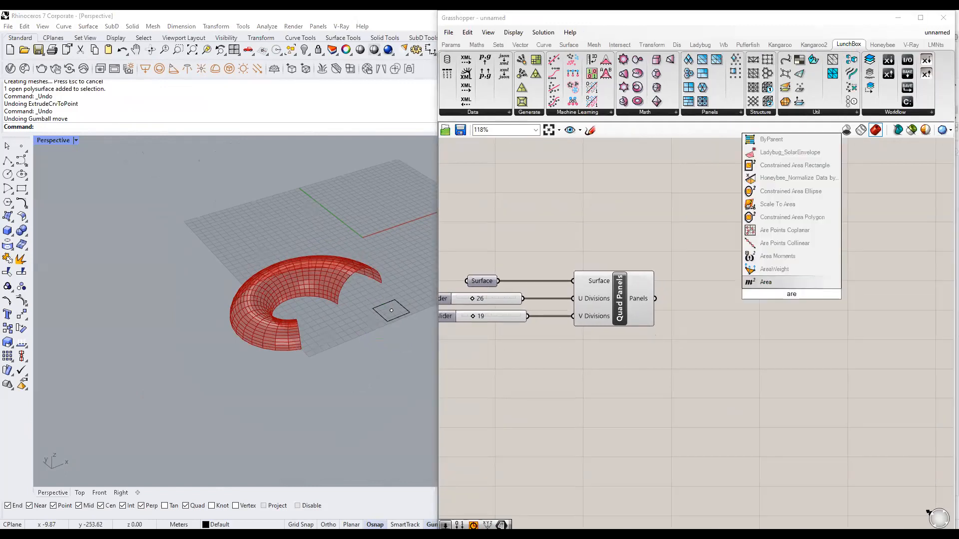
left_click(797, 286)
right_click_drag(833, 333, 784, 317)
left_click_drag(749, 285, 755, 261)
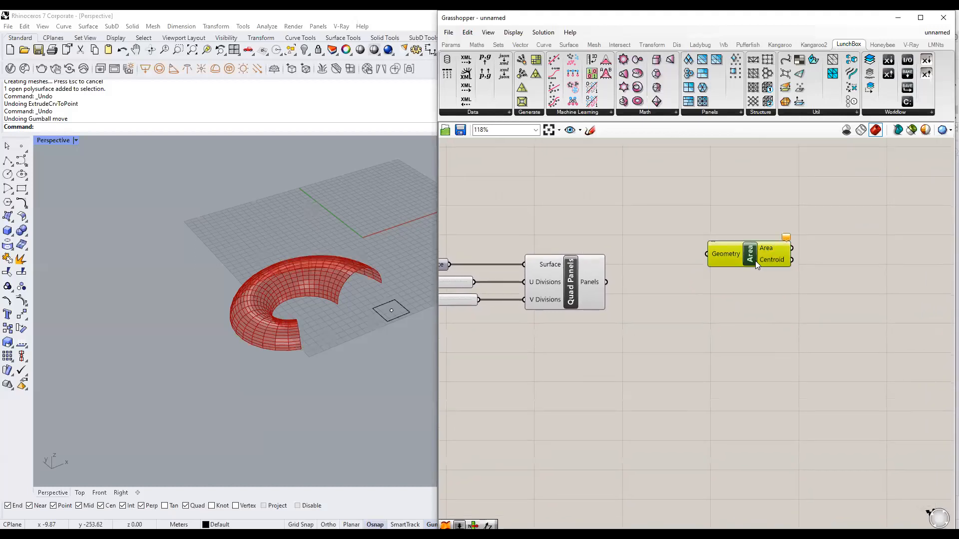
mouse_move(727, 255)
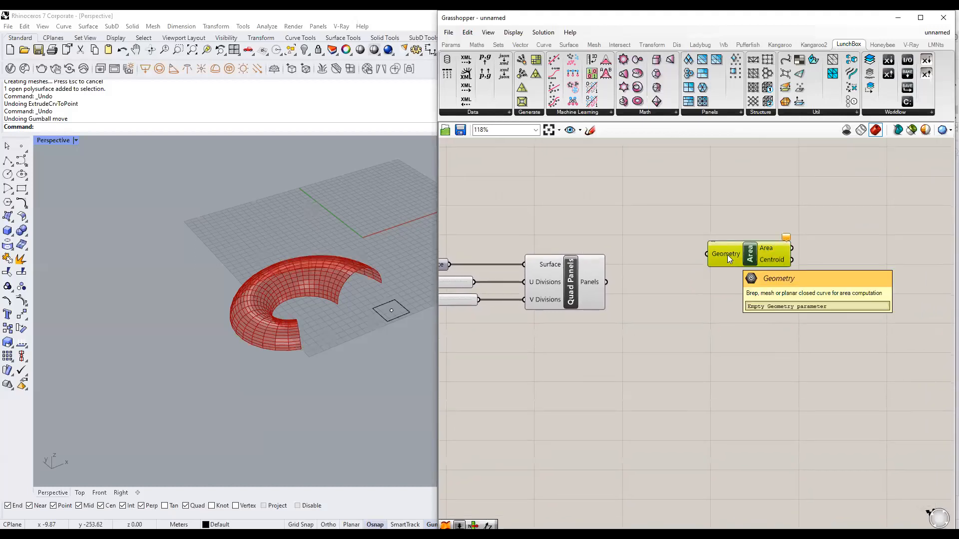
left_click(585, 281)
left_click_drag(605, 281, 759, 282)
left_click(747, 348)
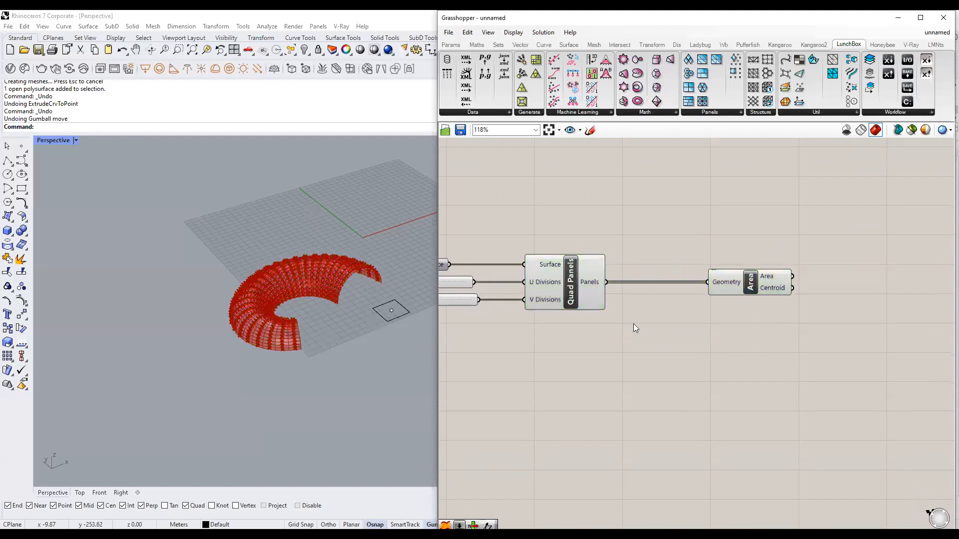
Redo the lift of the square's centre point in Rhino.
scroll(335, 304, "up", 6)
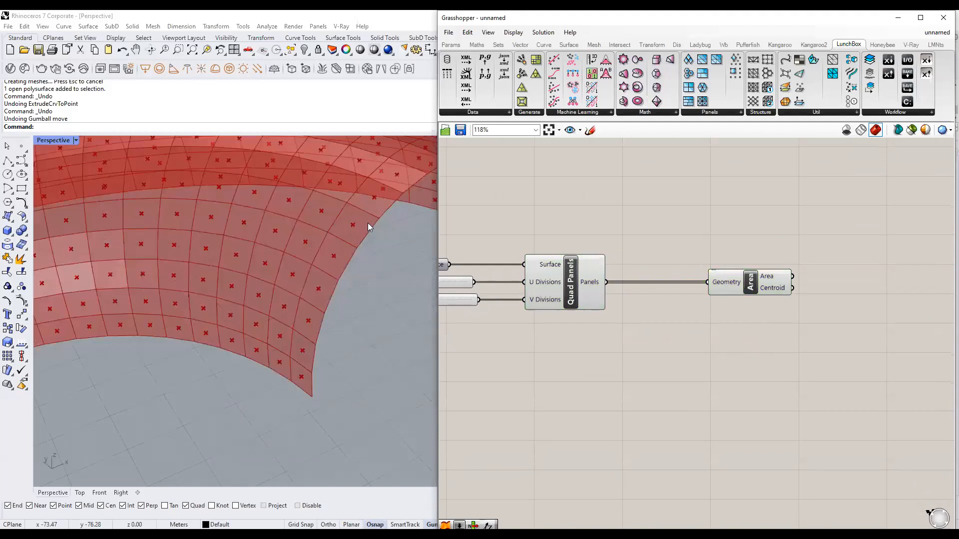
right_click_drag(710, 311, 655, 305)
mouse_move(717, 283)
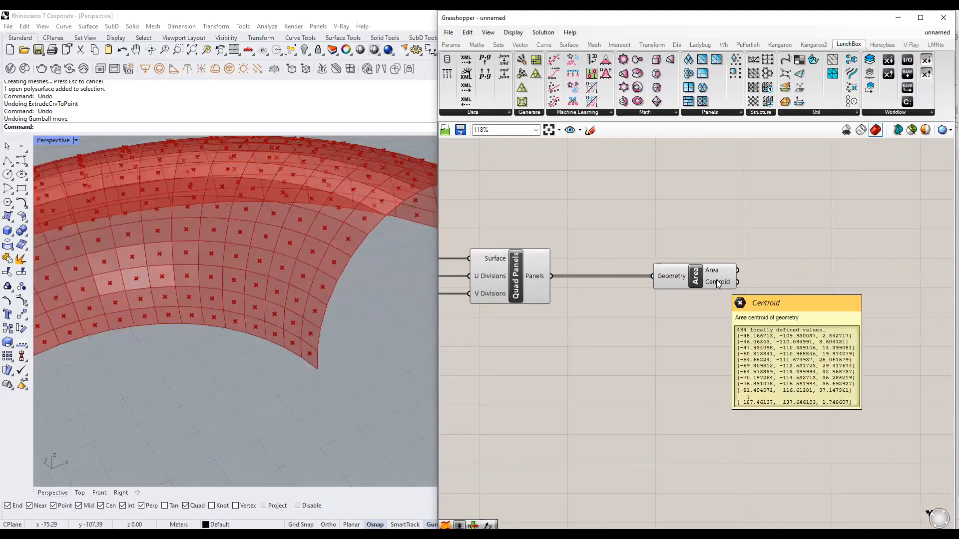
scroll(302, 329, "down", 7)
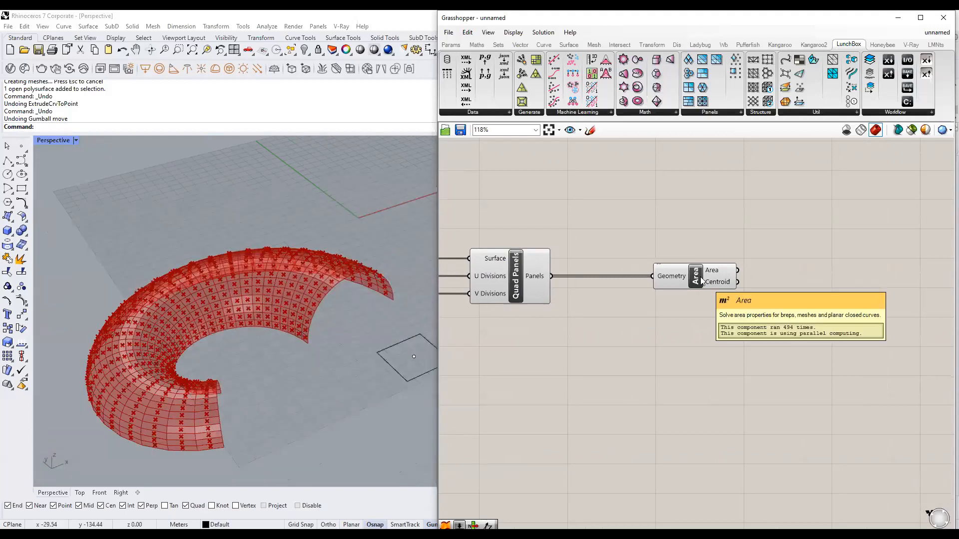
scroll(279, 361, "down", 4)
right_click_drag(285, 361, 316, 375)
scroll(287, 372, "up", 4)
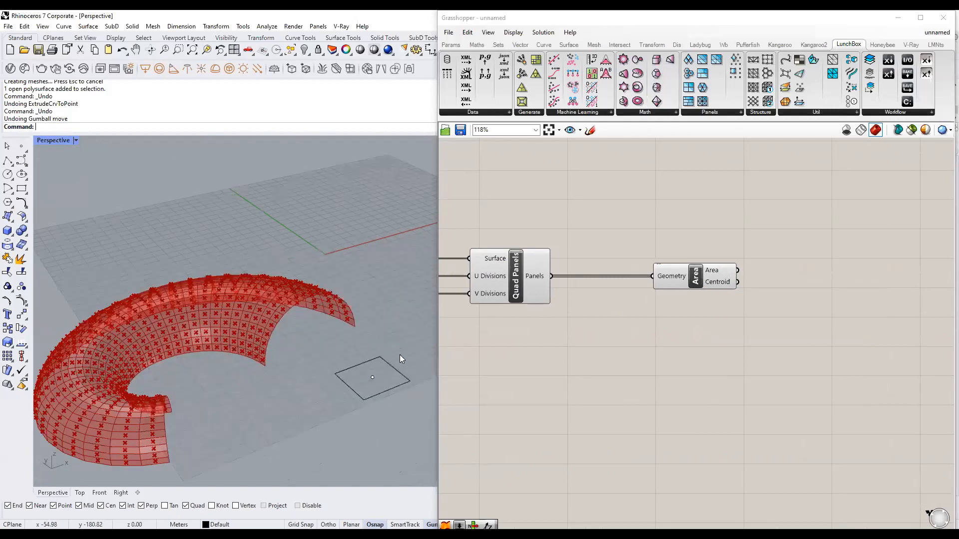
key("ctrl+y")
right_click_drag(386, 355, 393, 337)
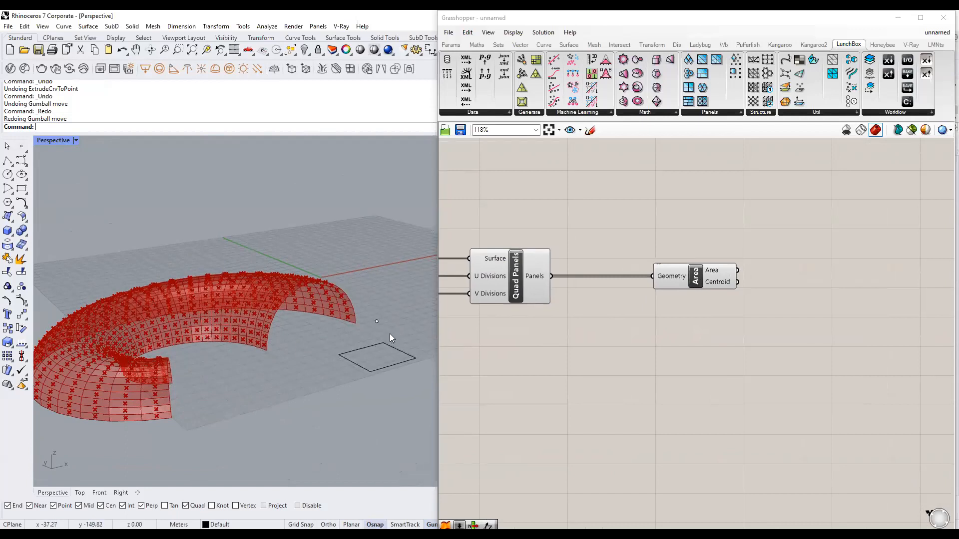
scroll(725, 310, "down", 2)
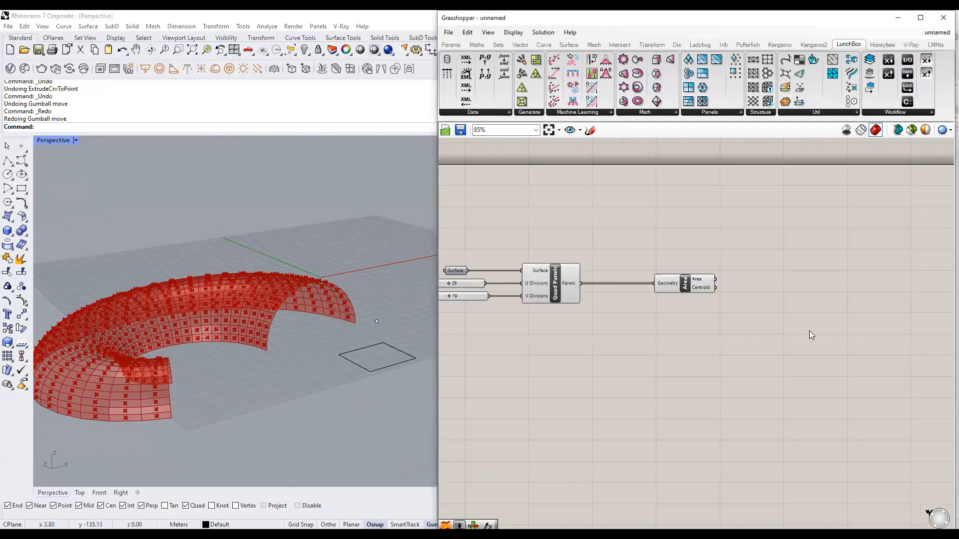
Add a Move component and feed Area's Centroid output into its Geometry input.
double_click(782, 288)
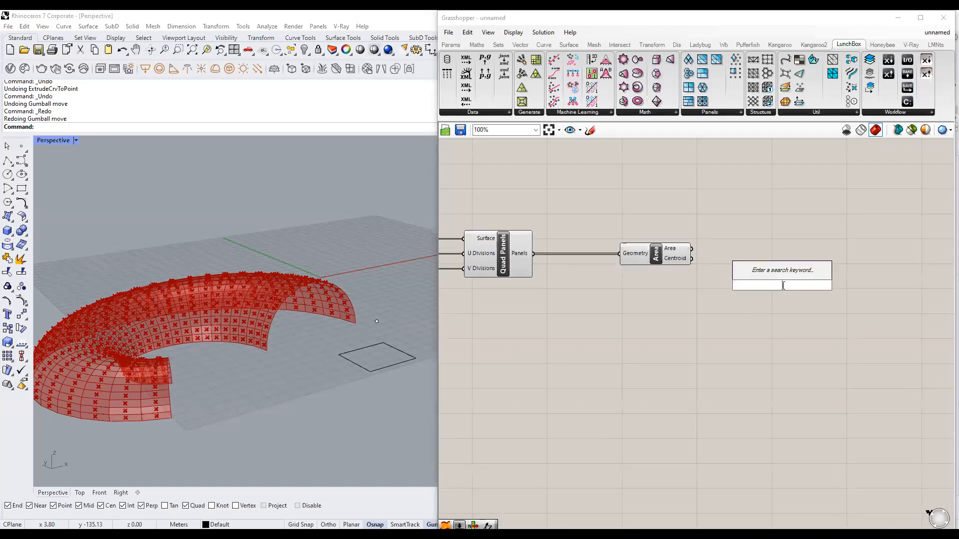
type("move")
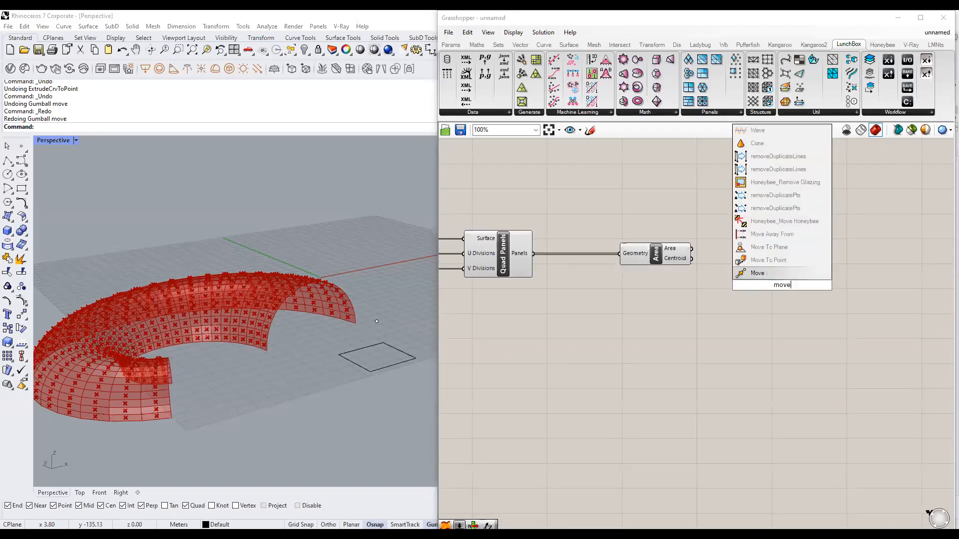
left_click(786, 276)
left_click(594, 343)
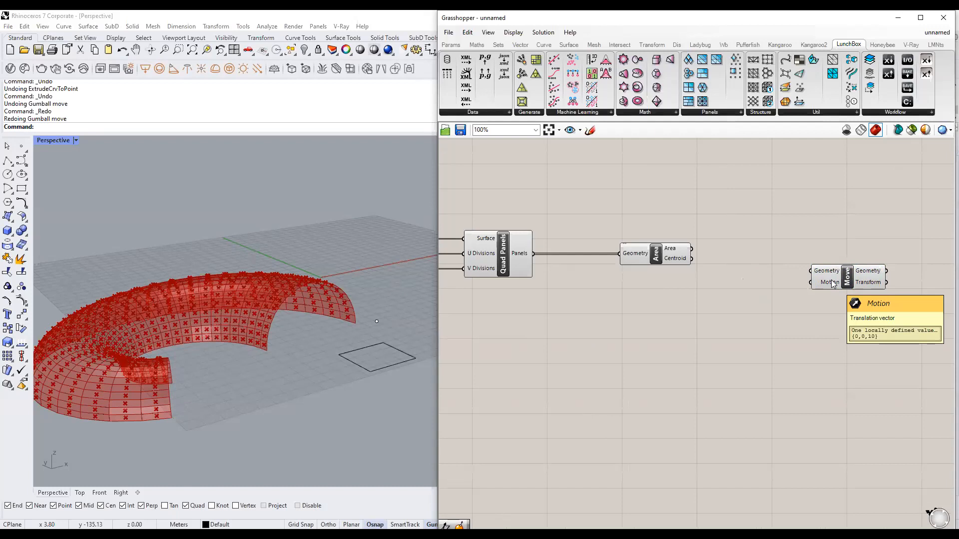
left_click(674, 257)
left_click_drag(692, 259, 823, 276)
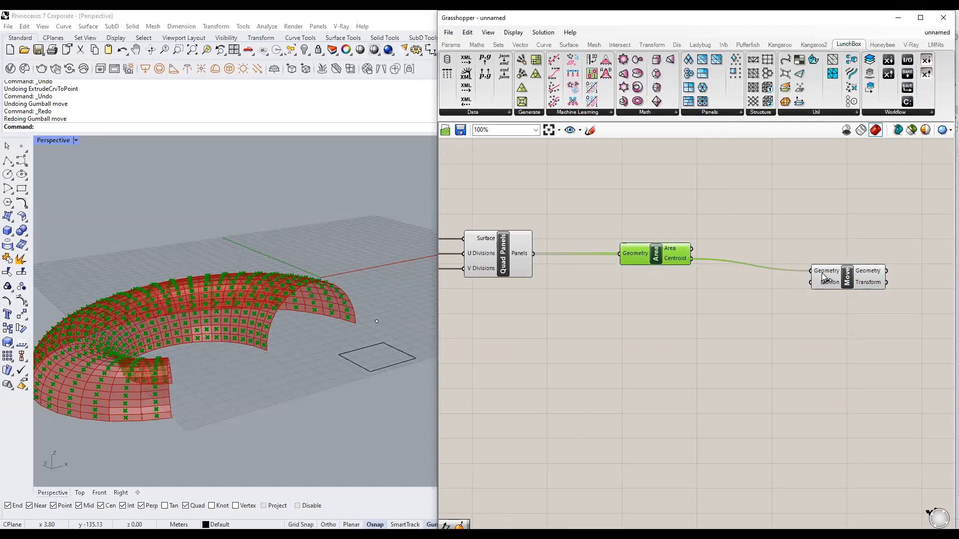
left_click_drag(693, 259, 883, 271)
left_click(772, 335)
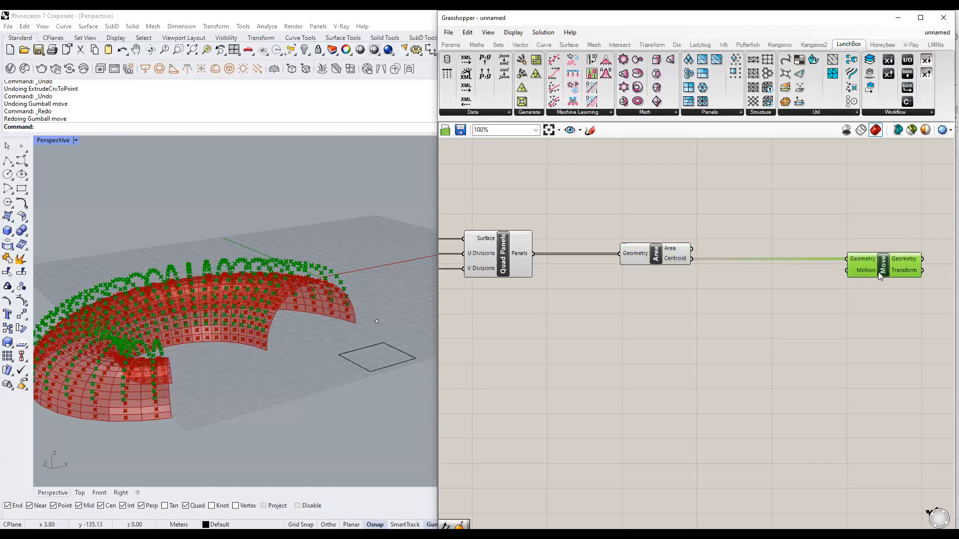
left_click(821, 316)
Orbit and zoom the Perspective view to inspect the centroids lifted 10 units.
right_click_drag(381, 306, 332, 287)
left_click(896, 264)
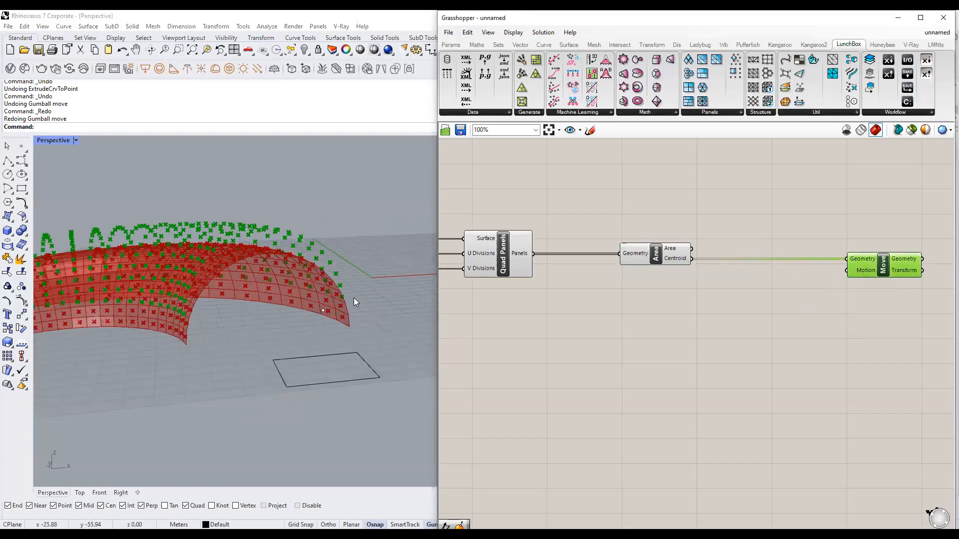
scroll(354, 297, "down", 2)
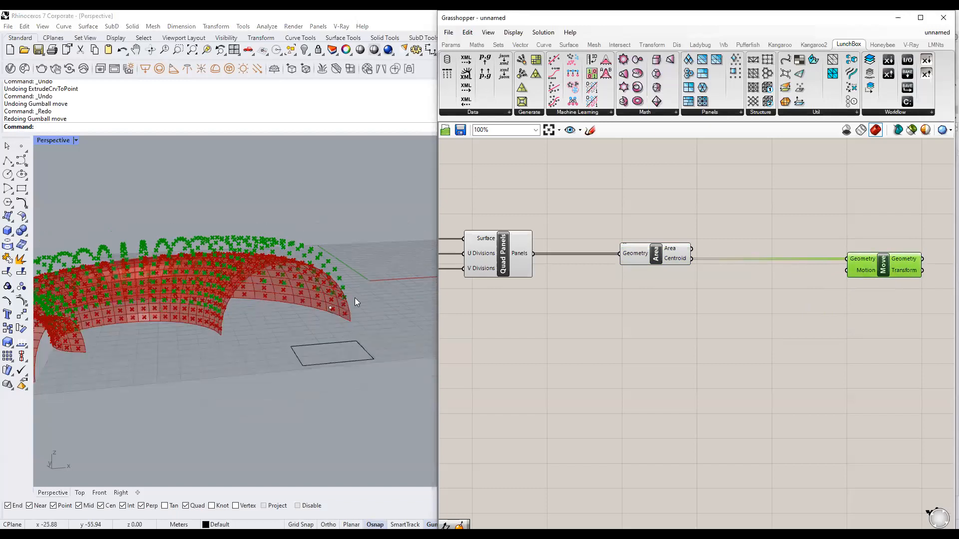
right_click_drag(251, 327, 403, 326)
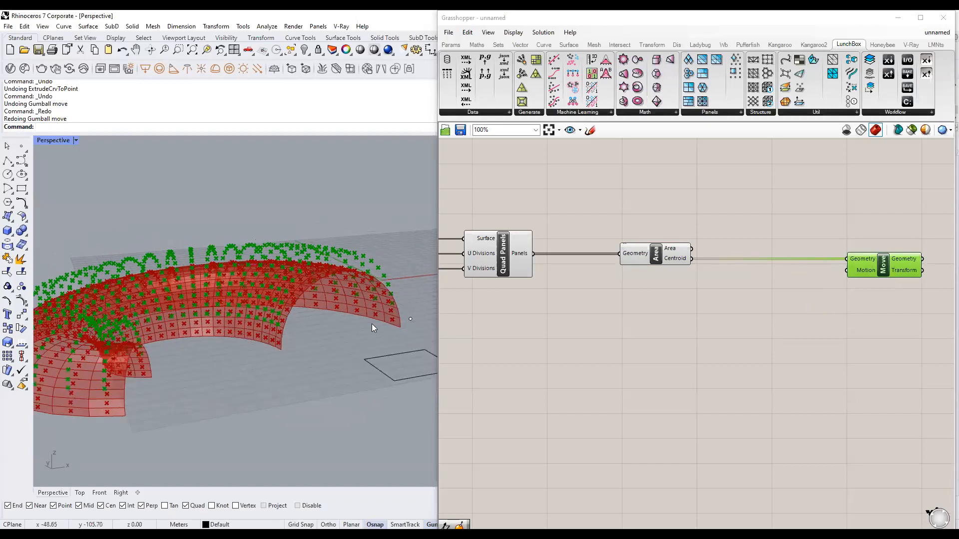
scroll(359, 328, "up", 2)
scroll(349, 330, "up", 4)
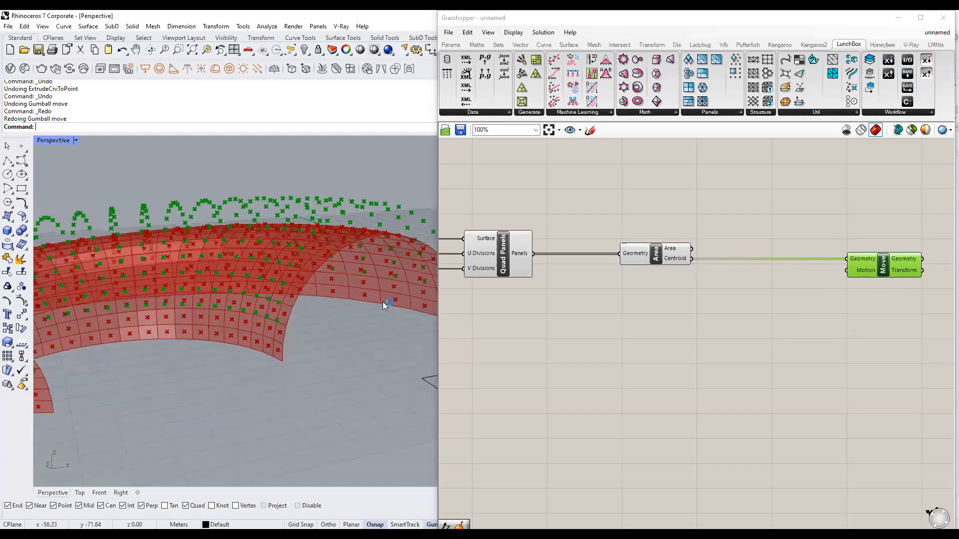
left_click(617, 324)
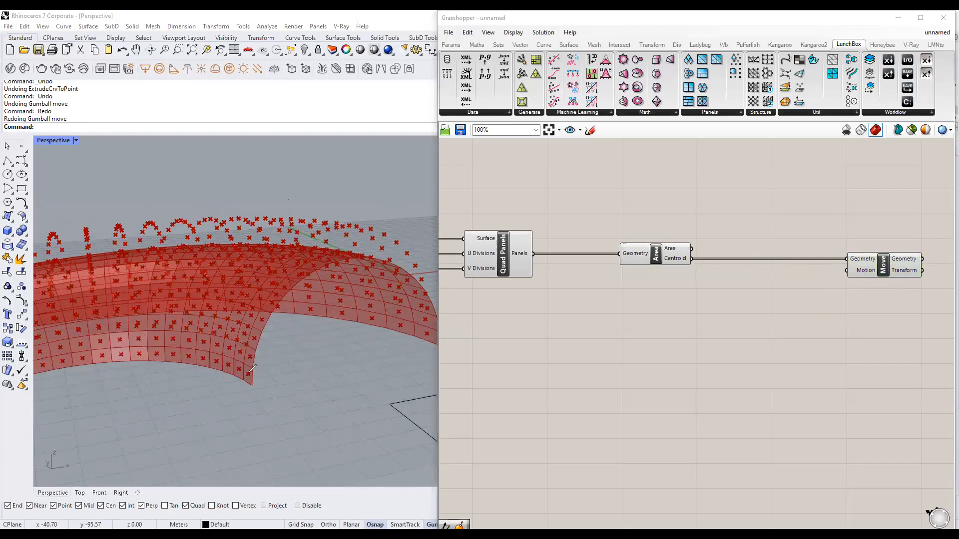
mouse_move(250, 356)
left_mouse_down()
mouse_move(227, 360)
mouse_move(249, 312)
left_mouse_up()
left_click_drag(239, 317, 240, 305)
key("Escape")
Preview the Move output again from a higher angle, panning across the torus surface.
scroll(235, 326, "down", 6)
mouse_move(289, 324)
right_mouse_down()
mouse_move(274, 336)
mouse_move(302, 337)
right_mouse_up()
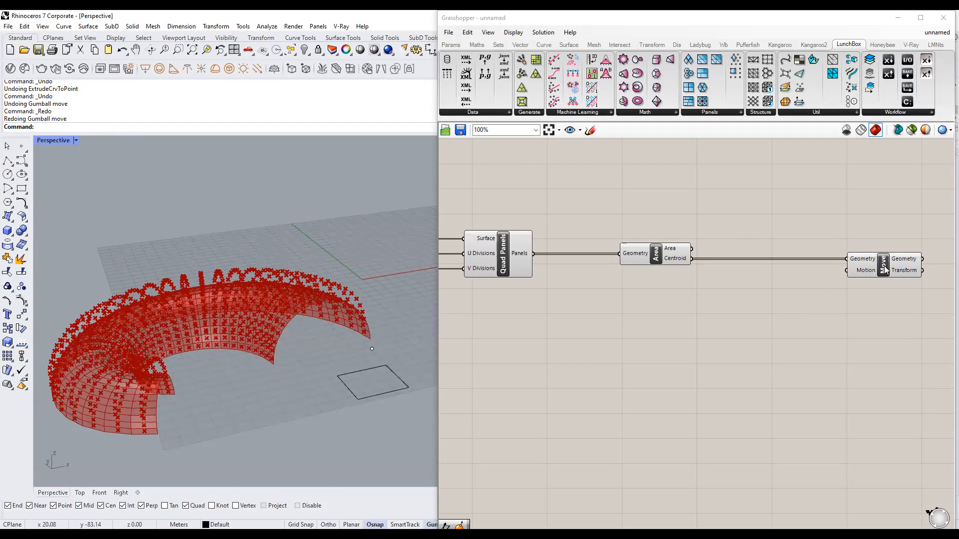
left_click(861, 271)
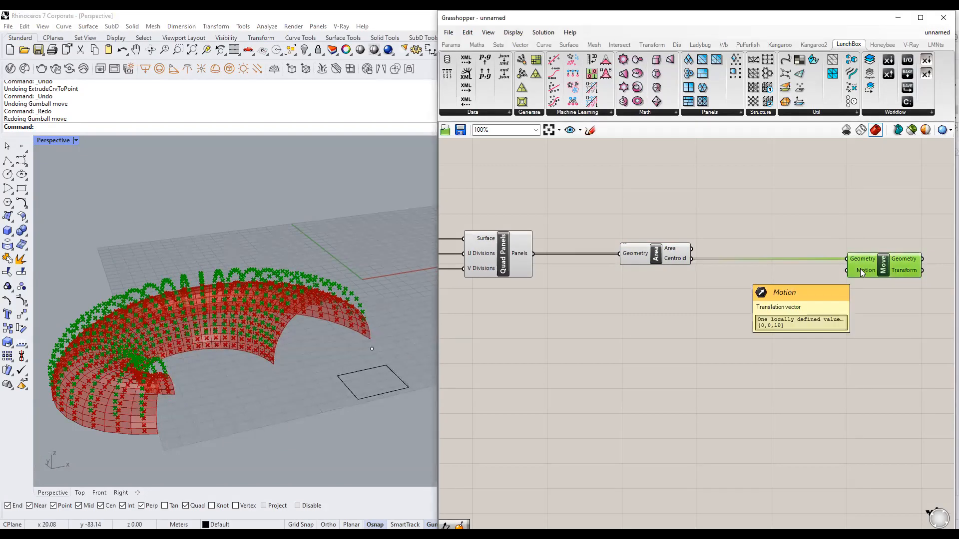
scroll(271, 369, "up", 6)
right_click_drag(259, 341, 310, 351, "shift")
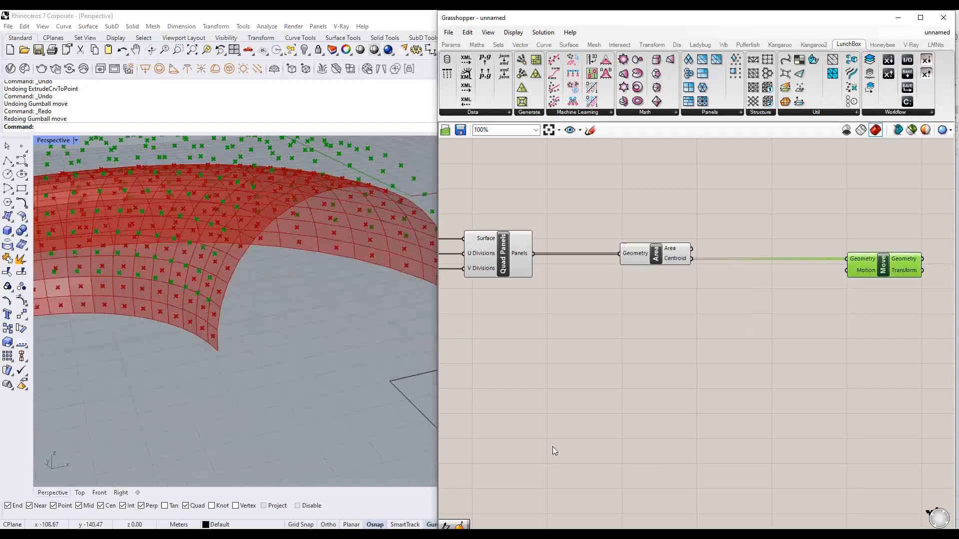
mouse_move(264, 348)
left_mouse_down()
mouse_move(239, 355)
mouse_move(257, 357)
mouse_move(252, 323)
mouse_move(258, 332)
left_mouse_up()
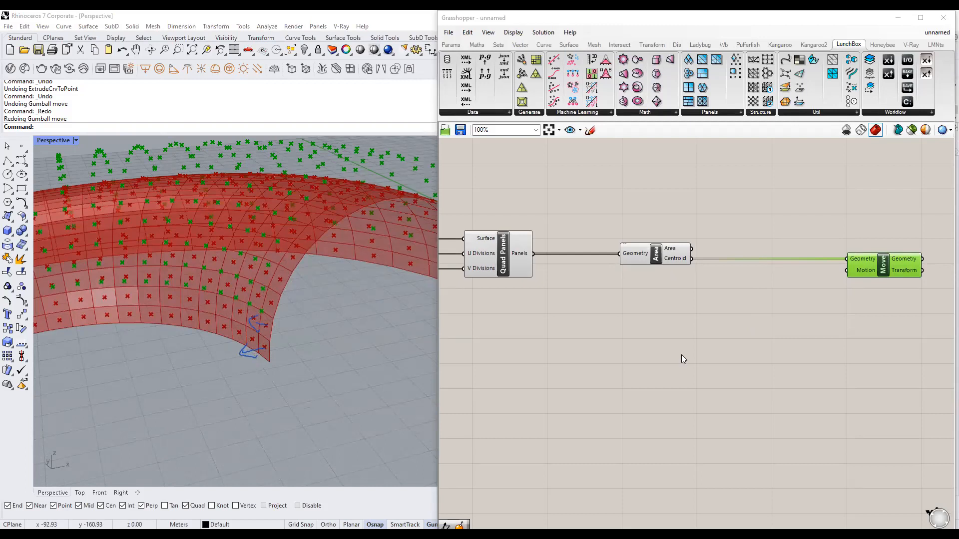
scroll(291, 341, "down", 3)
scroll(584, 304, "down", 1)
scroll(593, 321, "up", 1)
left_click(634, 316)
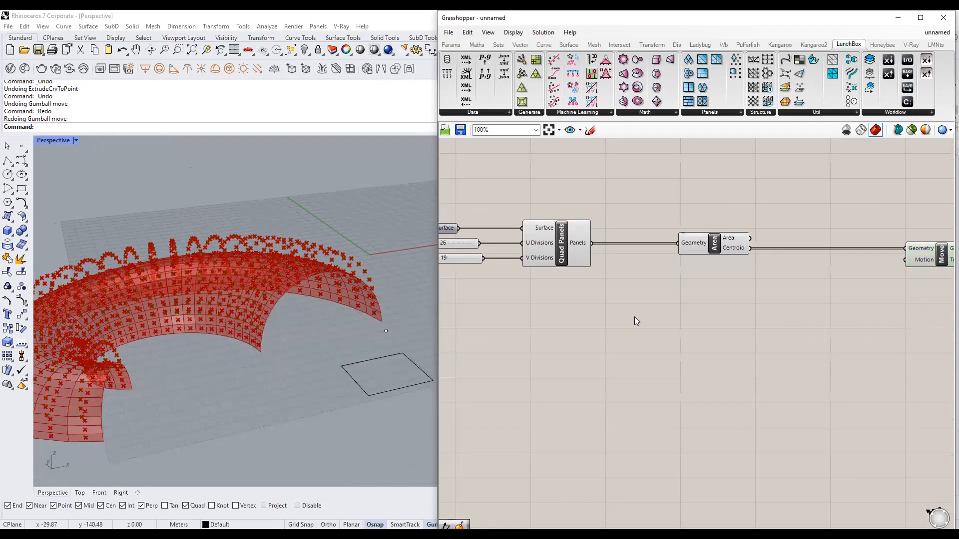
Add an Evaluate Surface component and wire the Quad Panels output into its Surface input.
double_click(634, 317)
type("evaluate")
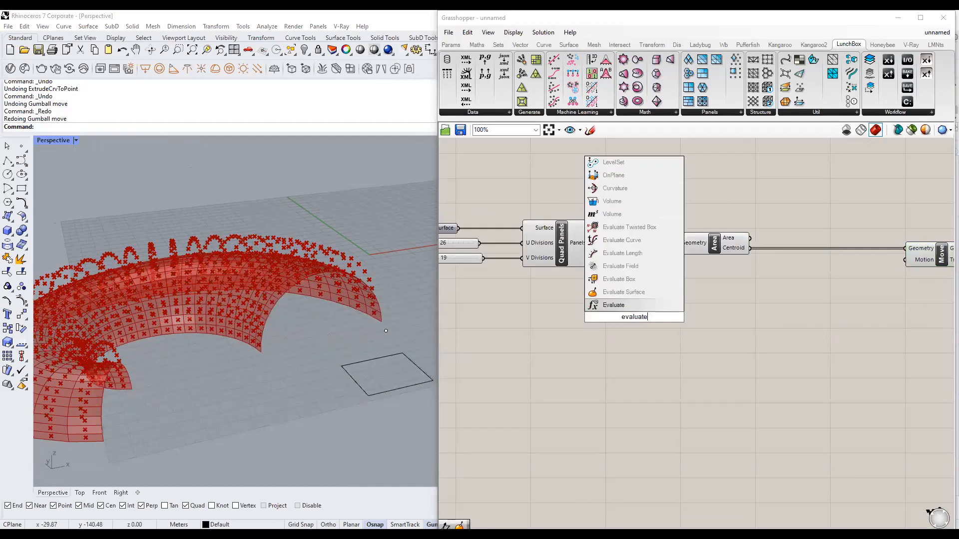
type(" surface")
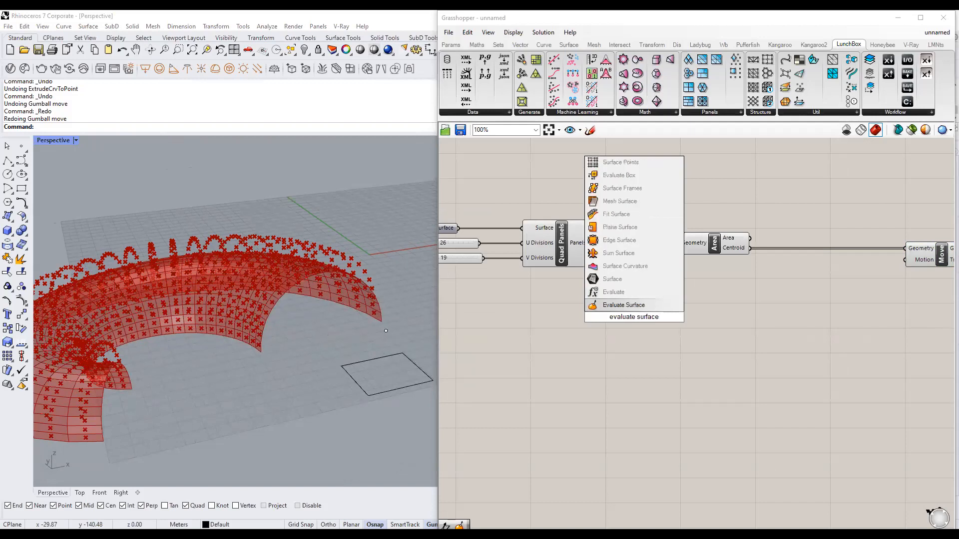
key("Return")
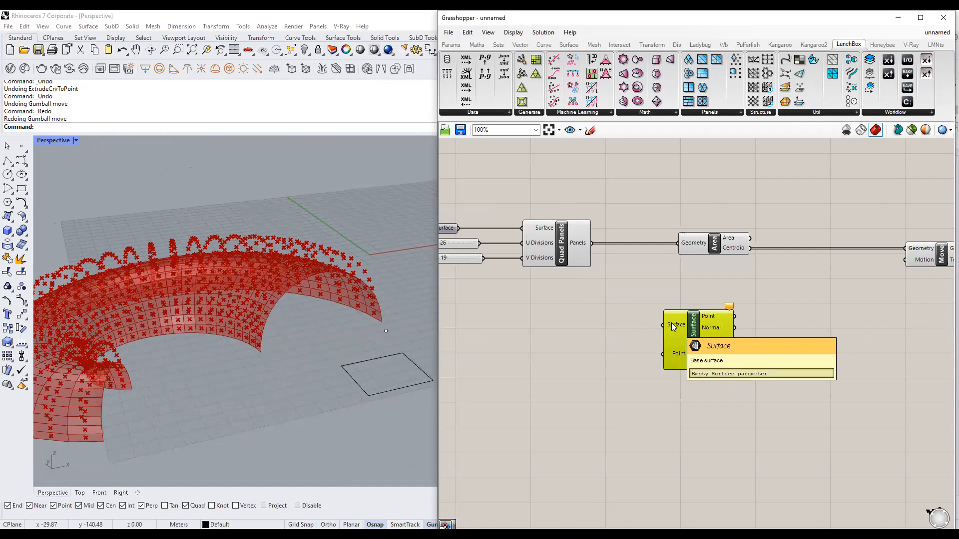
left_click(588, 247)
left_click_drag(592, 242, 723, 357)
left_click(726, 405)
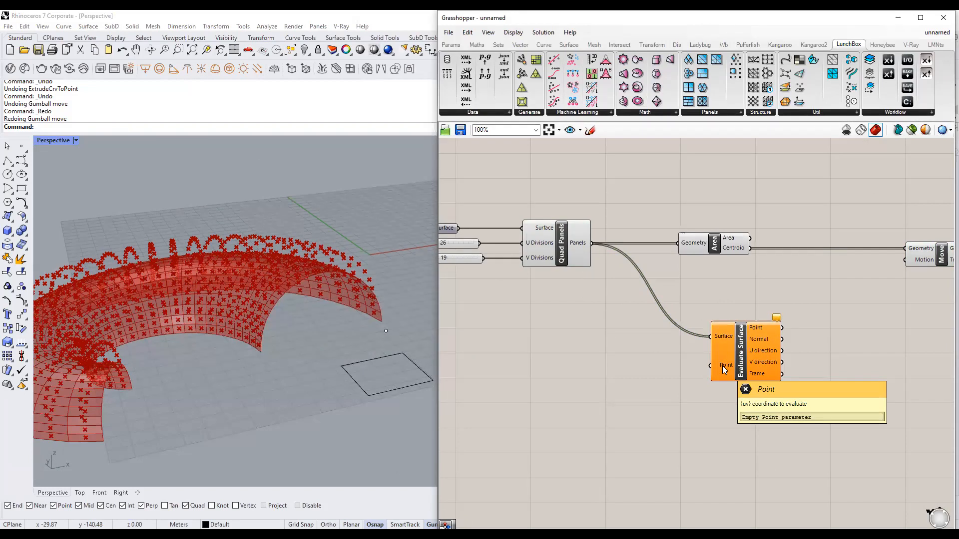
Check the Area component's centroid values and Evaluate Surface's Point input.
left_click(729, 245)
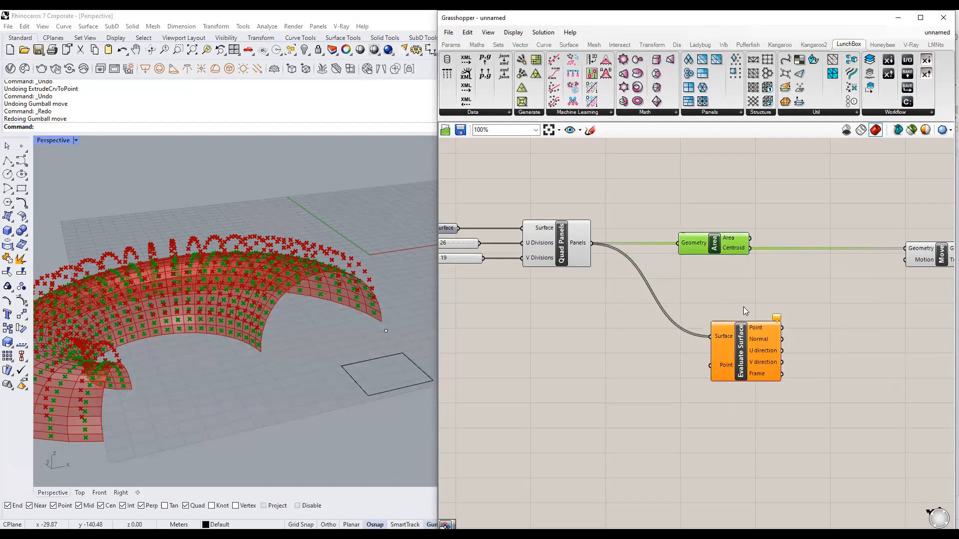
left_click(796, 289)
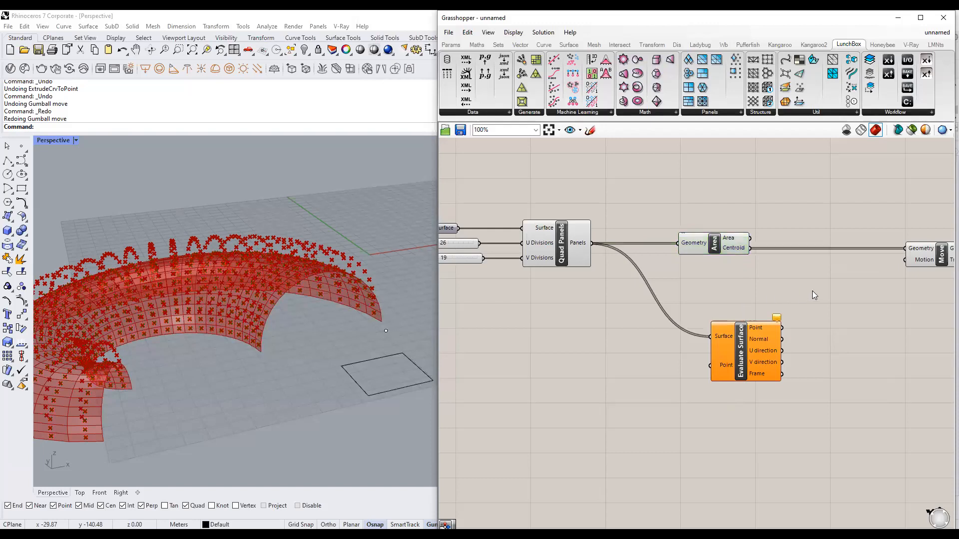
right_click_drag(812, 290, 788, 280)
left_click(712, 237)
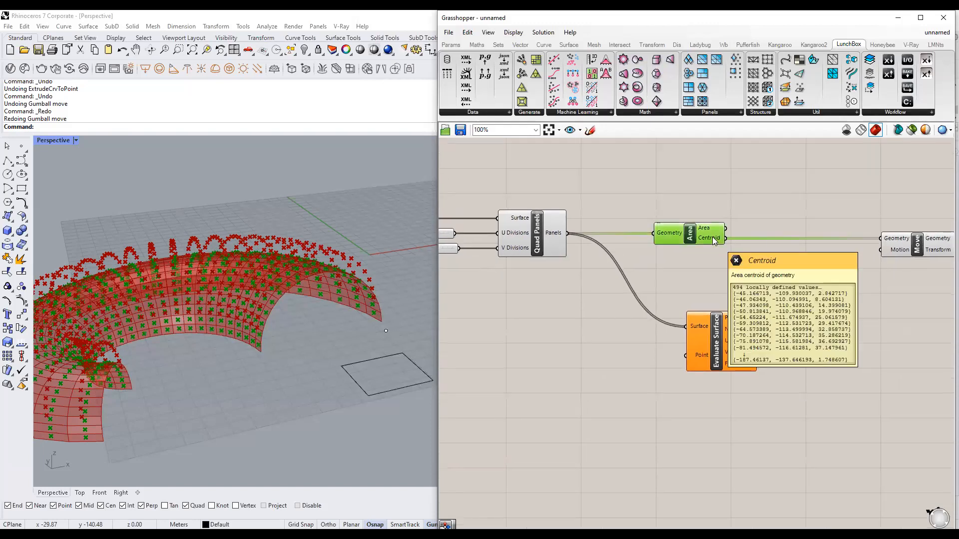
left_click(711, 281)
left_click(703, 354)
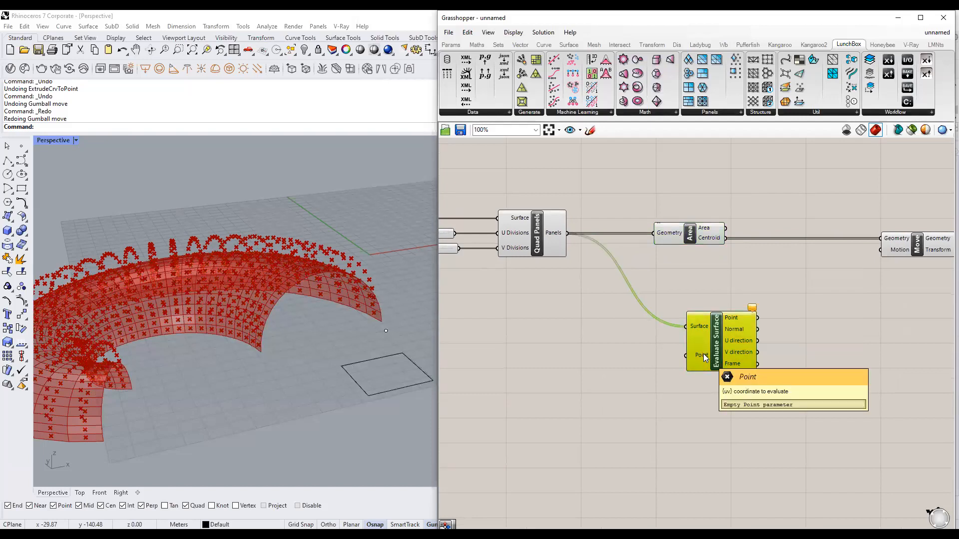
left_click(626, 351)
Select Evaluate Surface again to review it while reframing the canvas view.
scroll(231, 335, "up", 8)
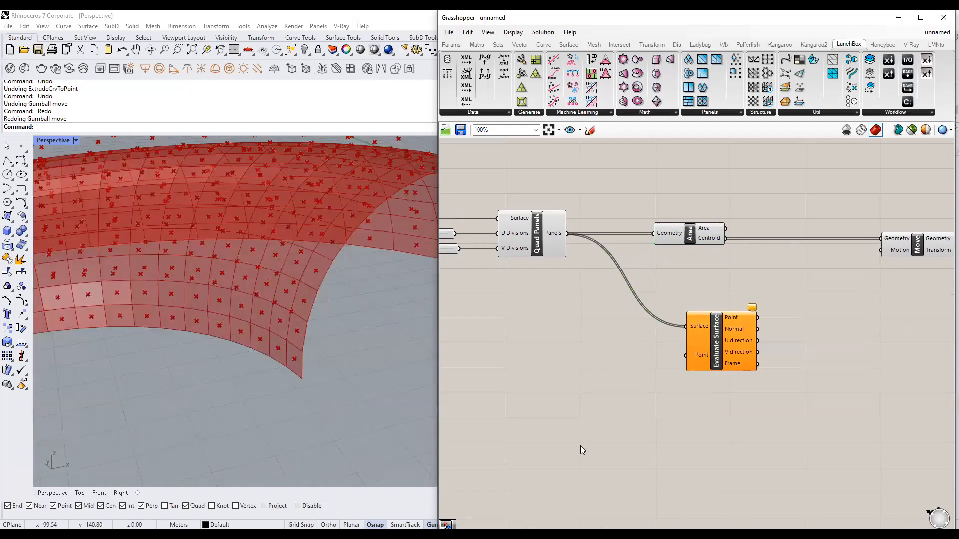
left_click_drag(290, 358, 290, 369)
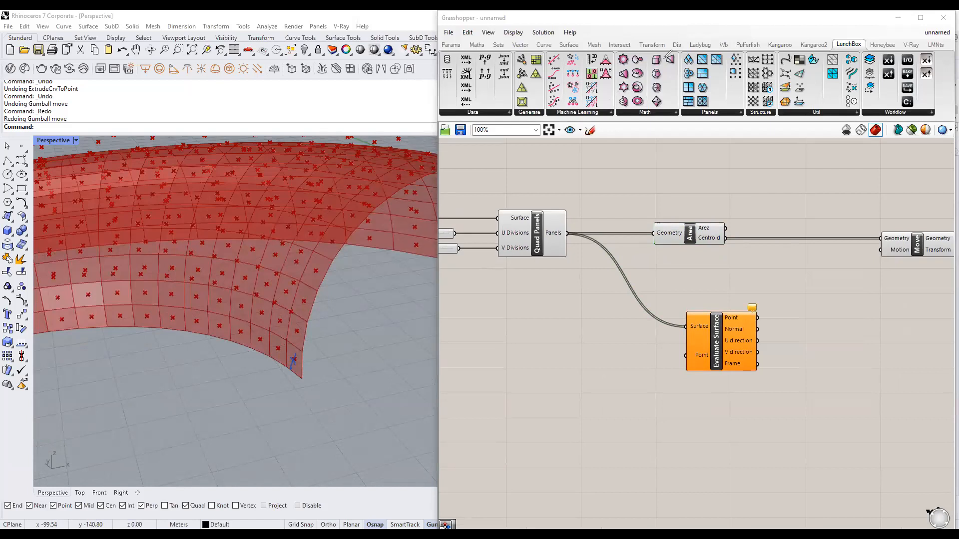
mouse_move(523, 249)
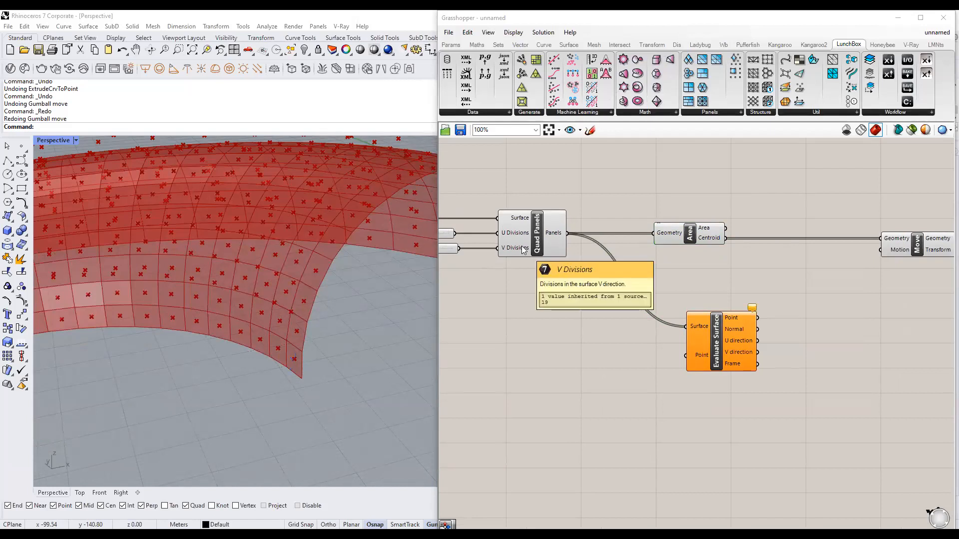
left_click(698, 355)
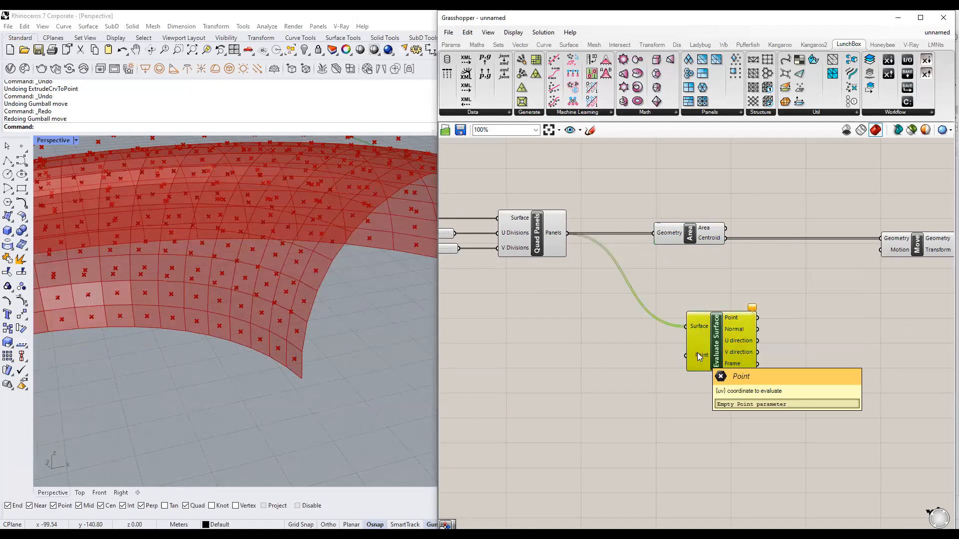
left_click(633, 353)
left_click(703, 355)
left_click(661, 370)
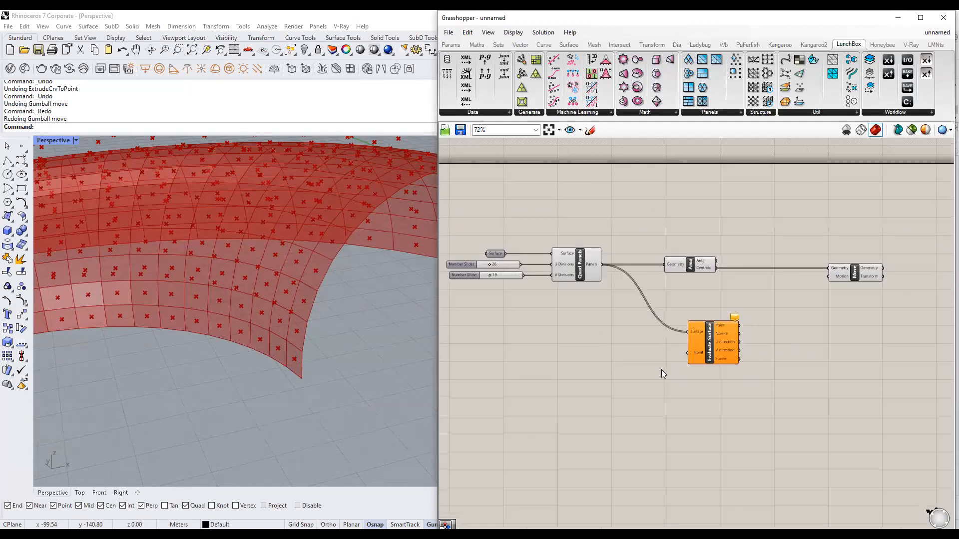
right_click_drag(661, 370, 671, 358)
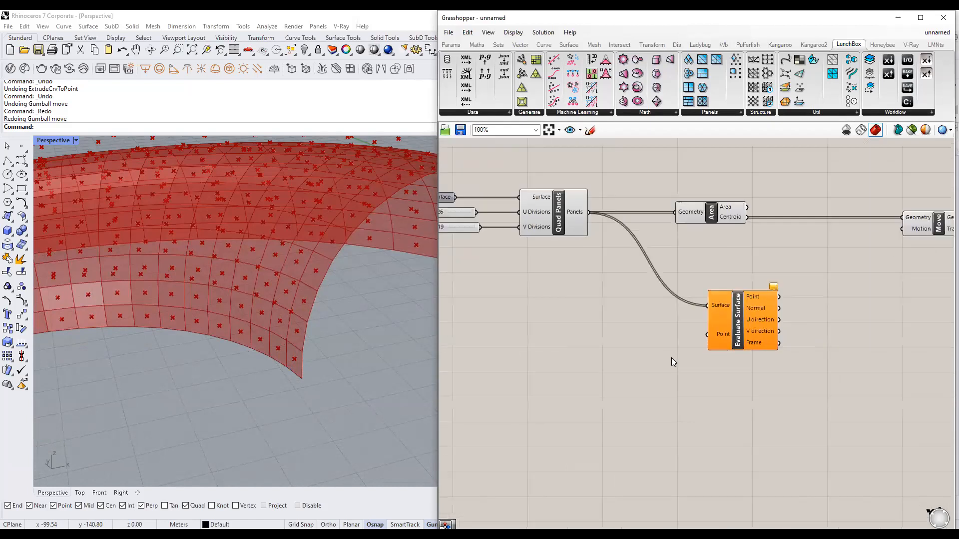
Add an MD Slider at 0.5 : 0.5 and wire it into Evaluate Surface's Point input.
double_click(613, 365)
type("md s")
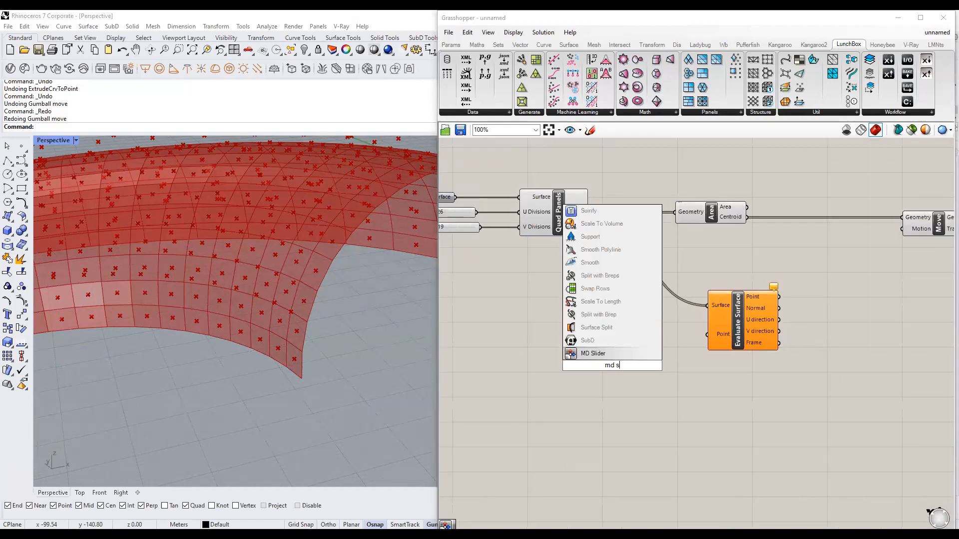
left_click(616, 352)
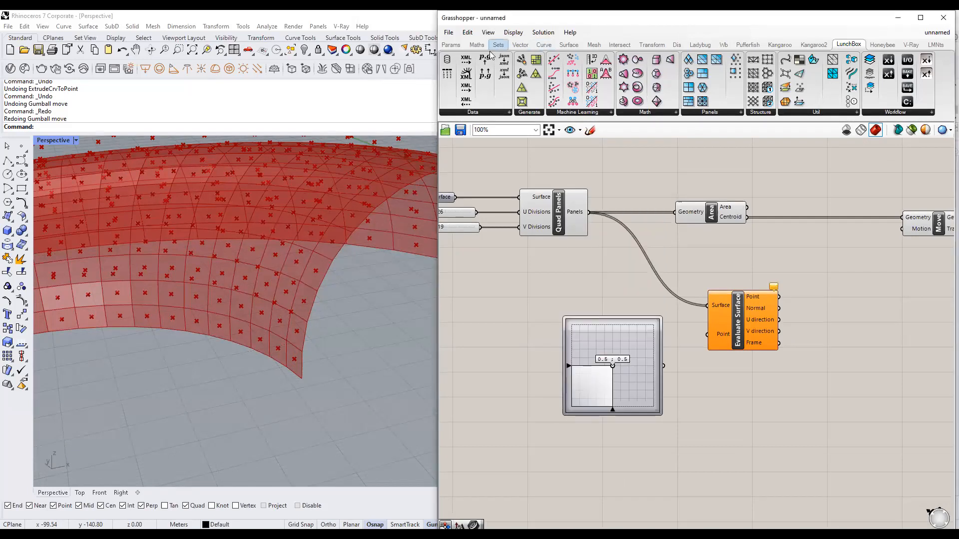
key("Delete")
double_click(617, 368)
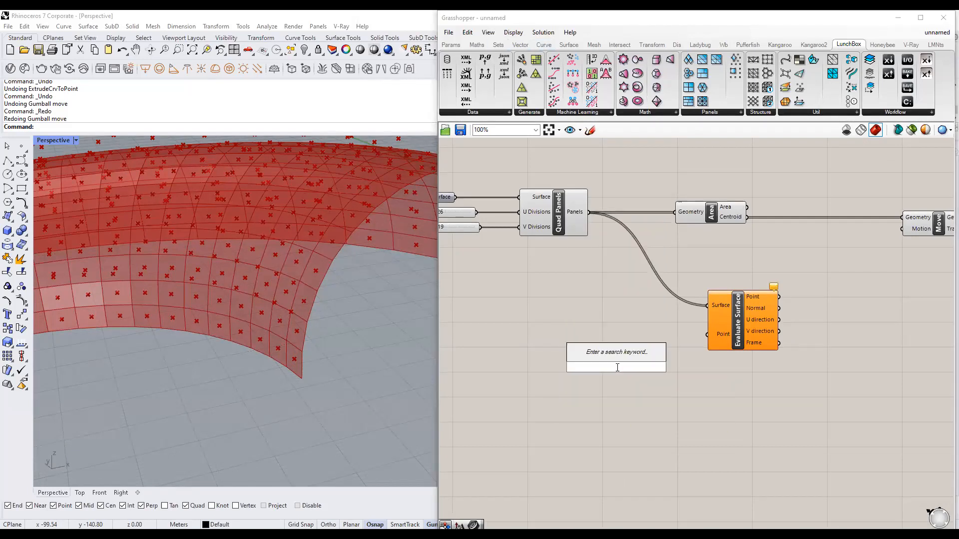
type("md slider")
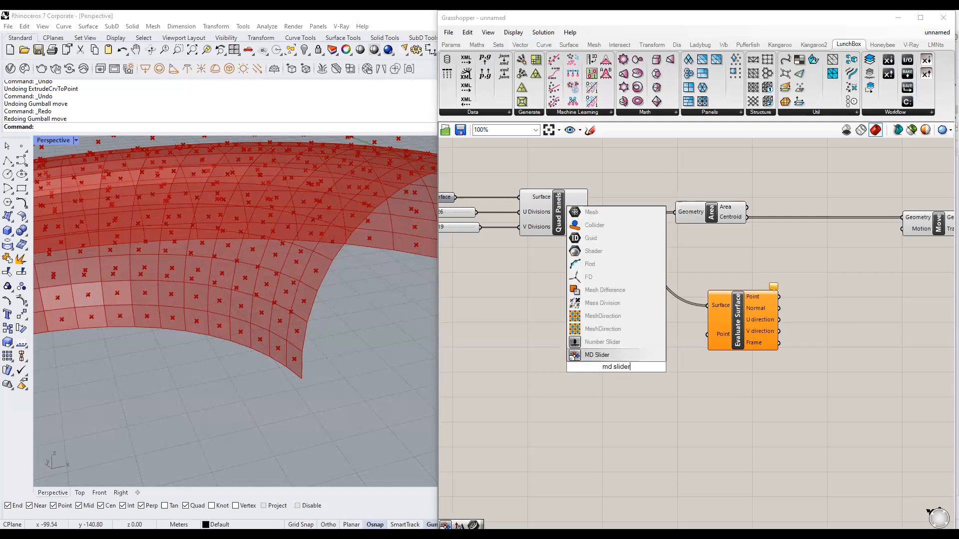
left_click(619, 353)
scroll(657, 364, "down", 2)
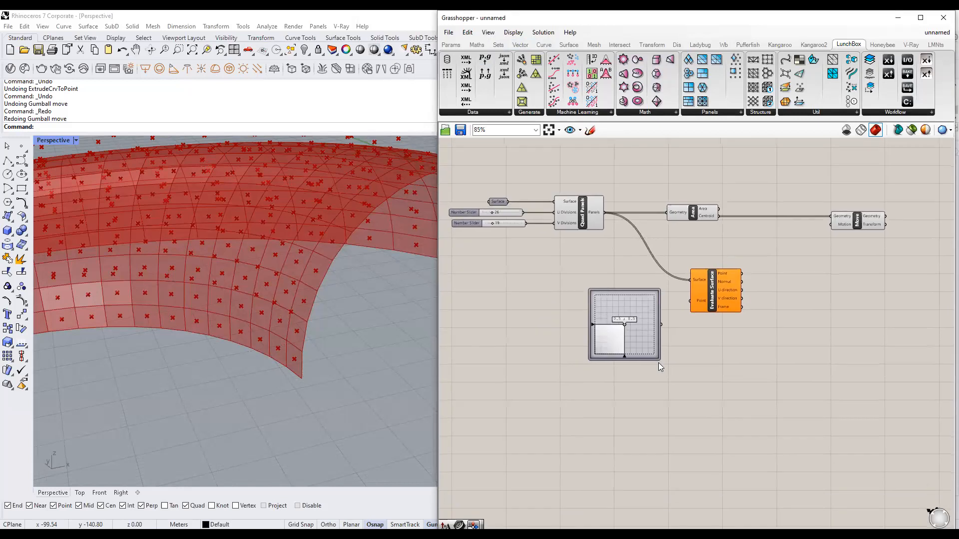
scroll(658, 367, "up", 2)
left_click_drag(664, 298, 709, 262)
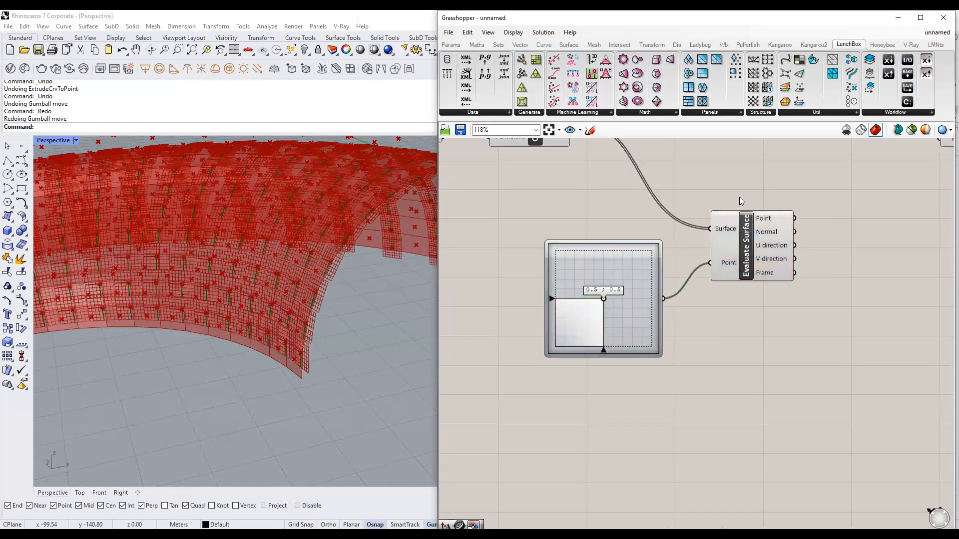
Select Evaluate Surface and zoom out to show the rest of the definition.
left_click(756, 235)
scroll(276, 373, "down", 3)
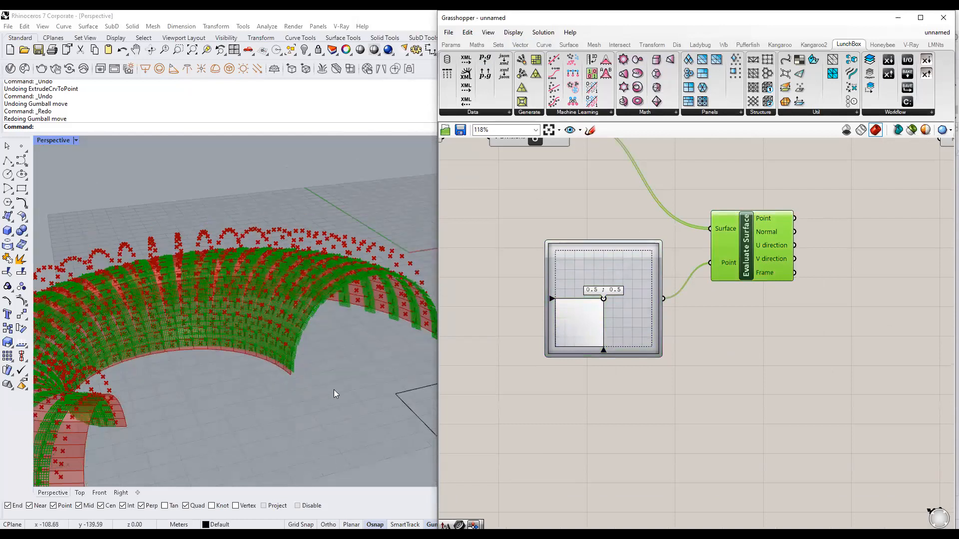
scroll(333, 390, "down", 3)
scroll(846, 335, "down", 3)
right_click_drag(818, 331, 653, 354)
scroll(613, 315, "up", 2)
middle_click(614, 306)
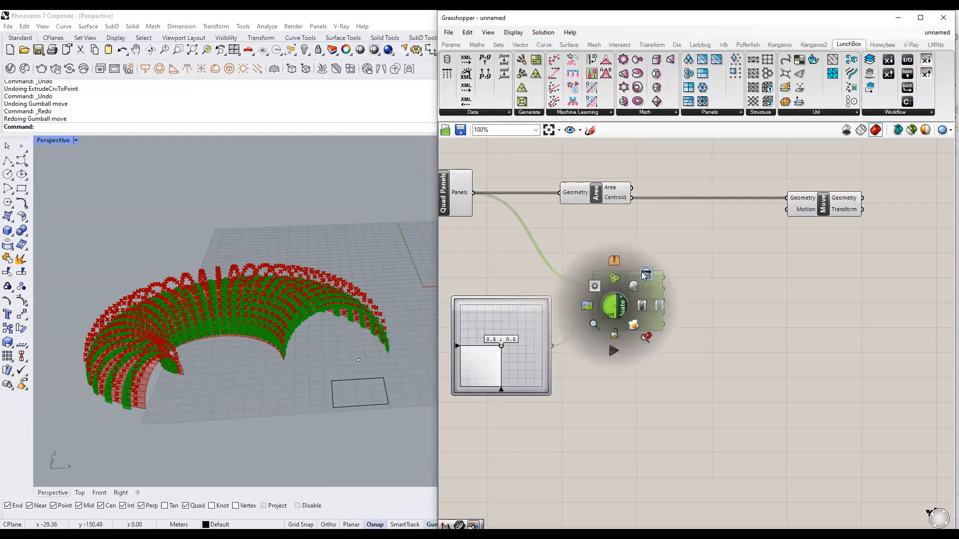
Set Grasshopper's preview plane size to 35 in the display settings.
left_click(514, 32)
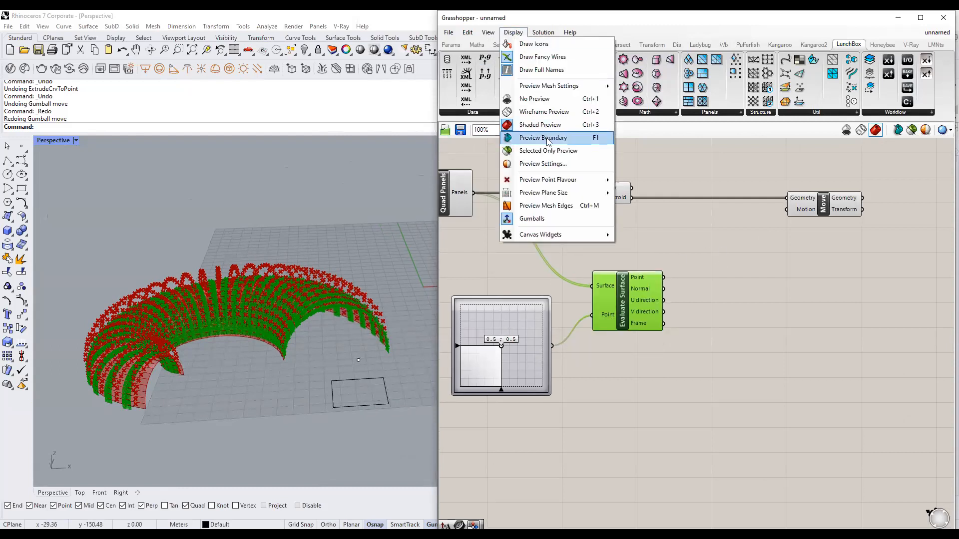
mouse_move(544, 192)
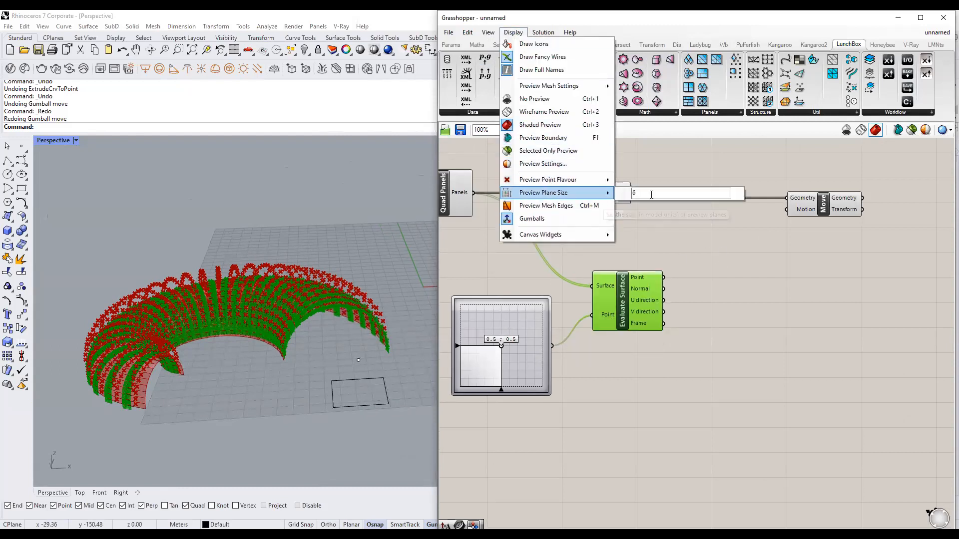
type("15")
left_click_drag(684, 193, 611, 194)
type("35")
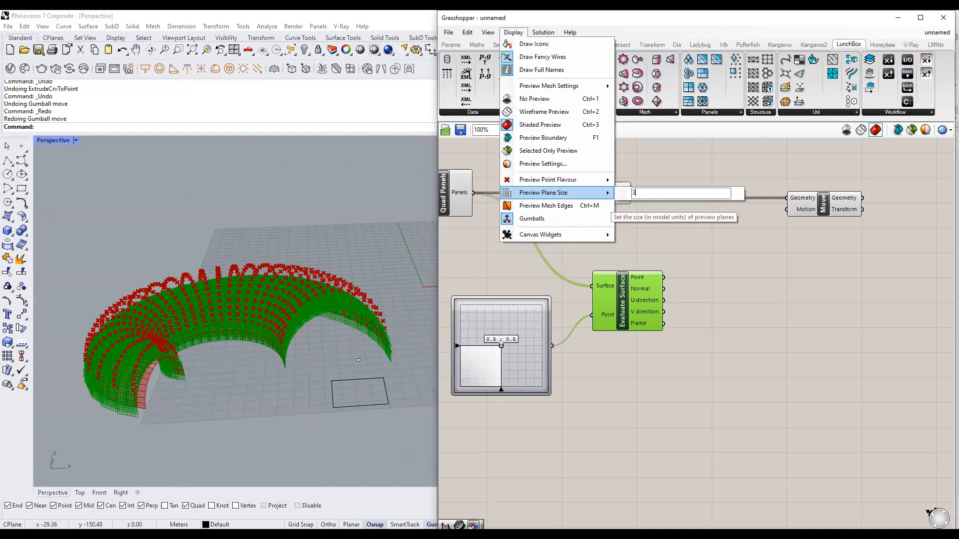
left_click(757, 301)
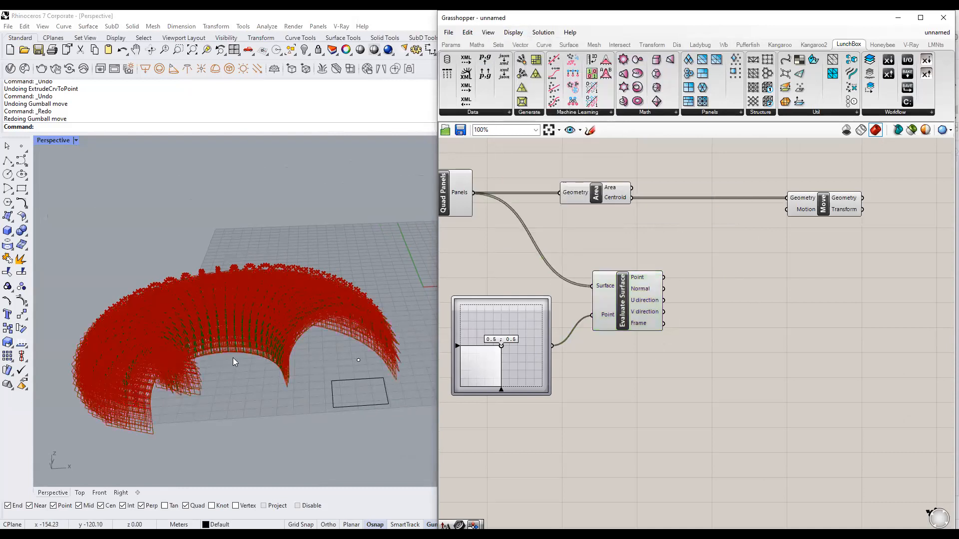
right_click_drag(233, 361, 279, 350)
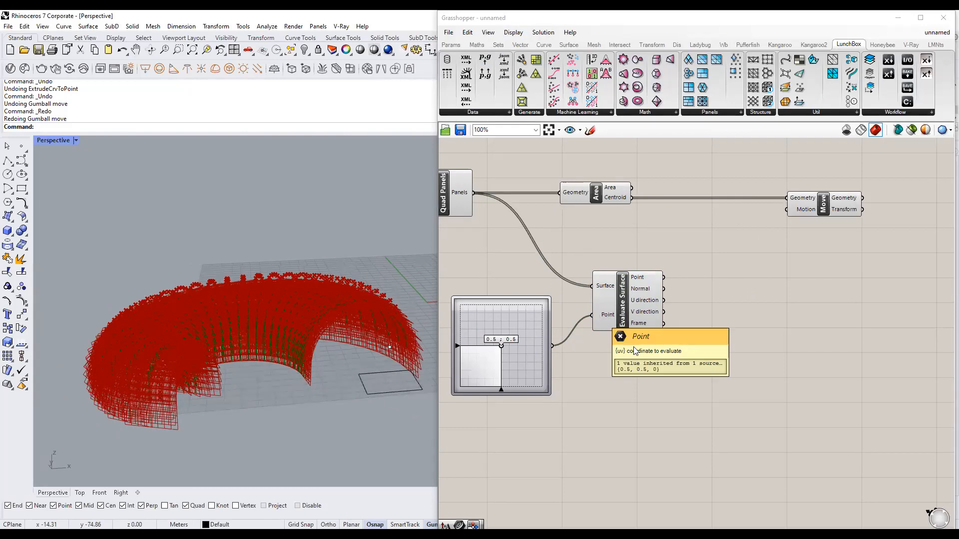
Move Evaluate Surface lower and turn off its preview.
left_click_drag(628, 304, 633, 334)
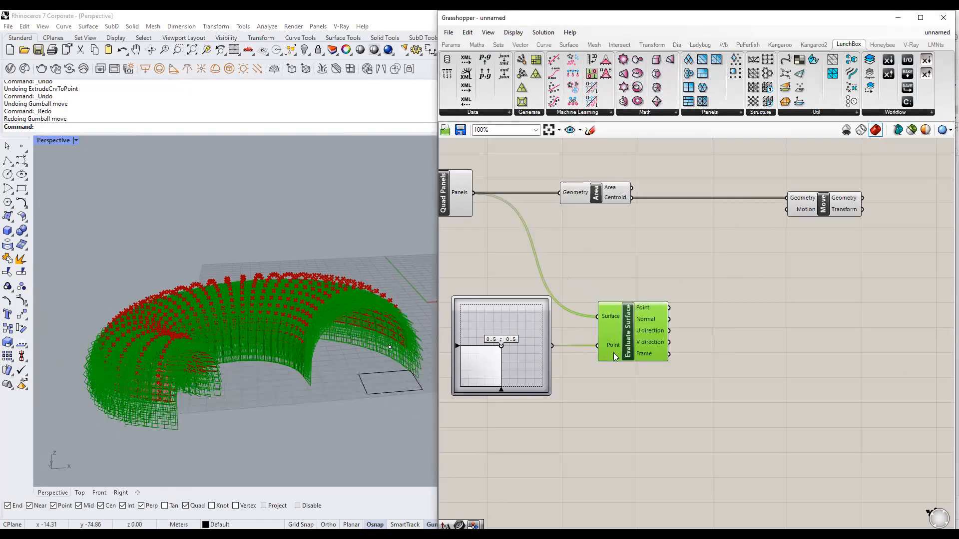
middle_click(640, 345)
left_click(679, 317)
left_click(697, 300)
right_click_drag(344, 386, 362, 395)
left_click(727, 309)
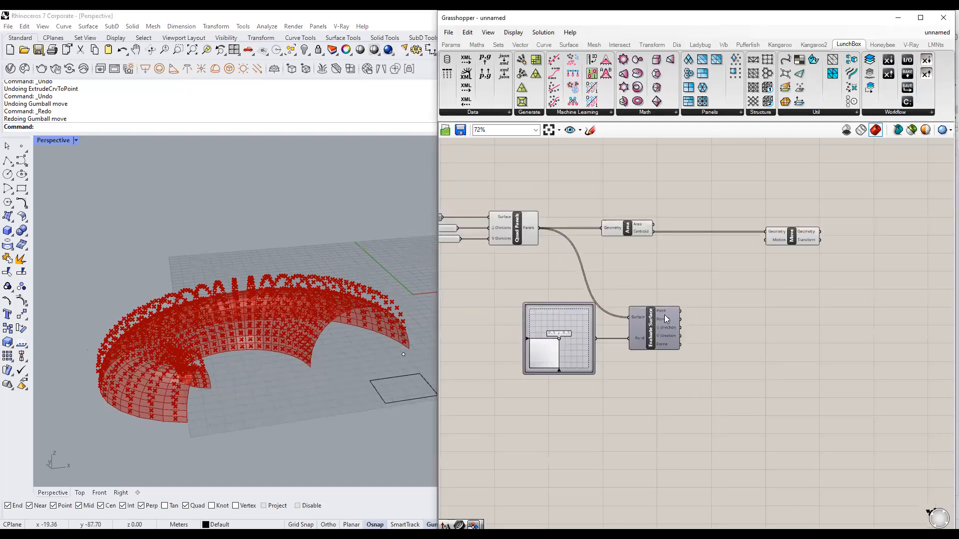
Wire Evaluate Surface's Normal output into the Move component's Motion input.
scroll(664, 314, "down", 1)
mouse_move(665, 320)
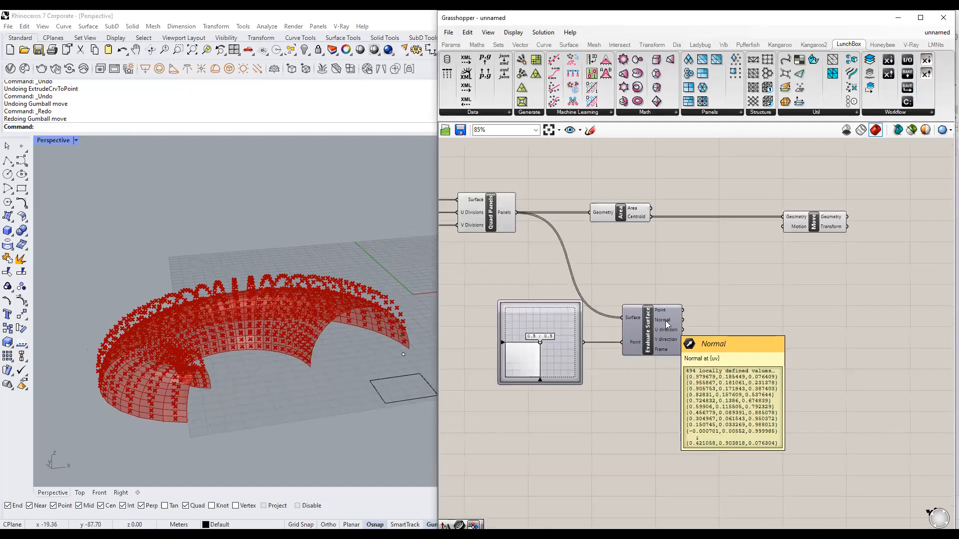
right_click_drag(665, 321, 593, 335)
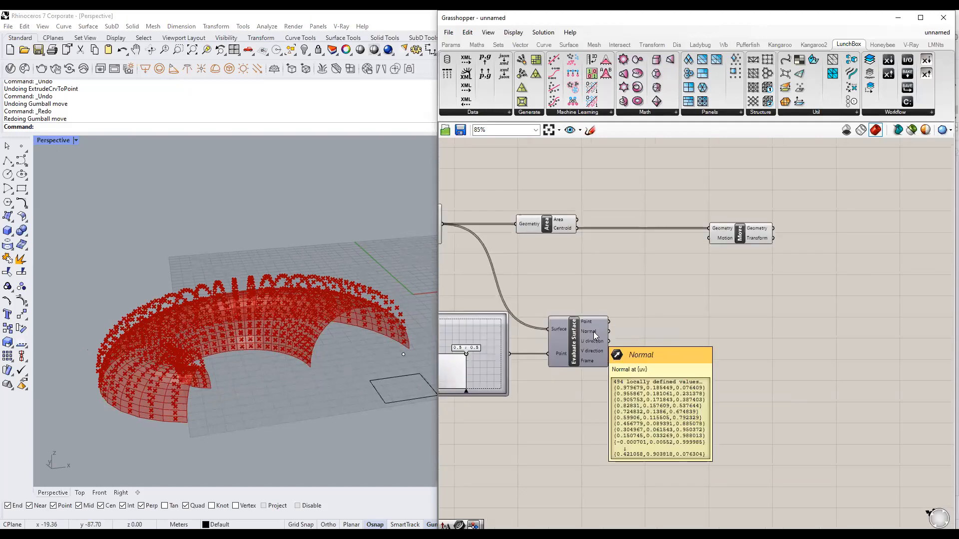
left_click(592, 338)
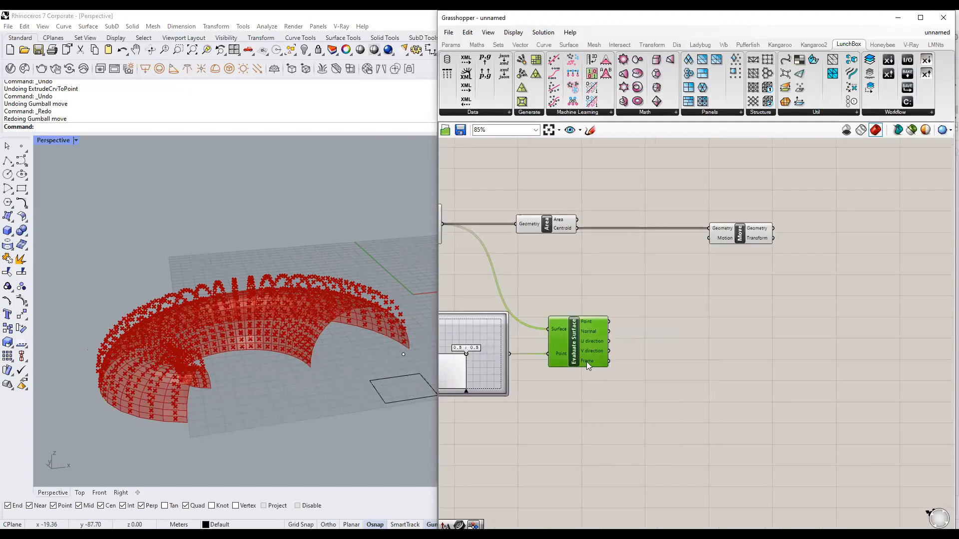
left_click(664, 311)
left_click_drag(608, 331, 689, 260)
left_click(724, 237)
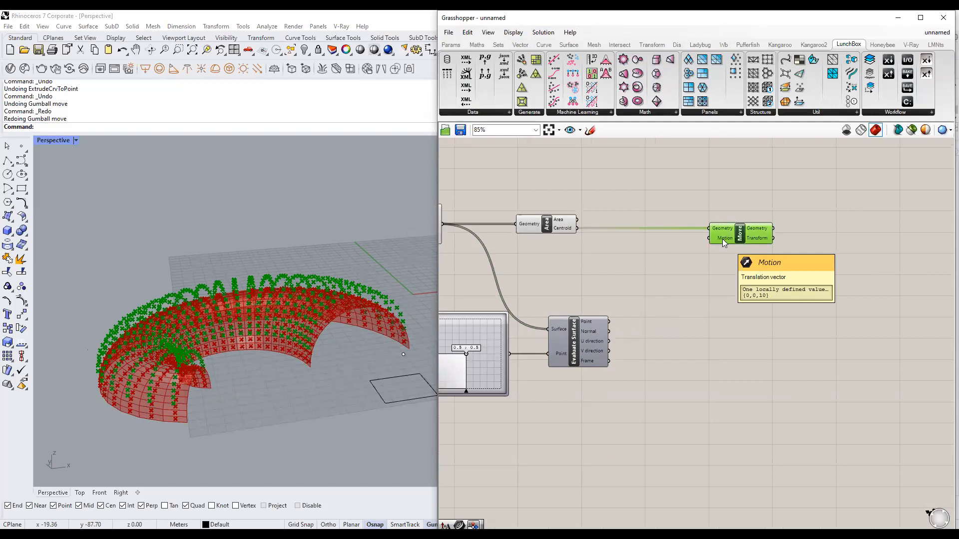
right_click_drag(583, 324, 661, 325)
left_click(492, 225)
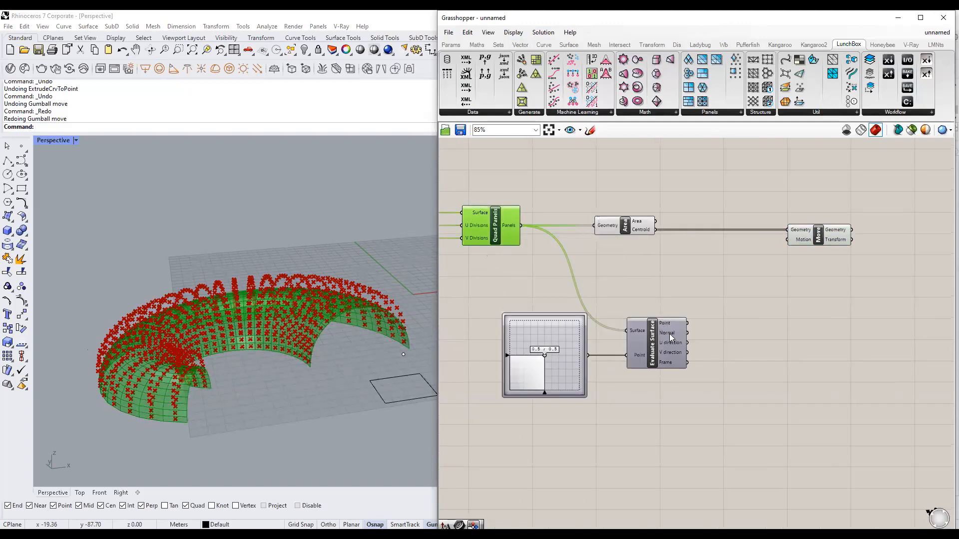
mouse_move(669, 335)
left_click_drag(687, 332, 788, 240)
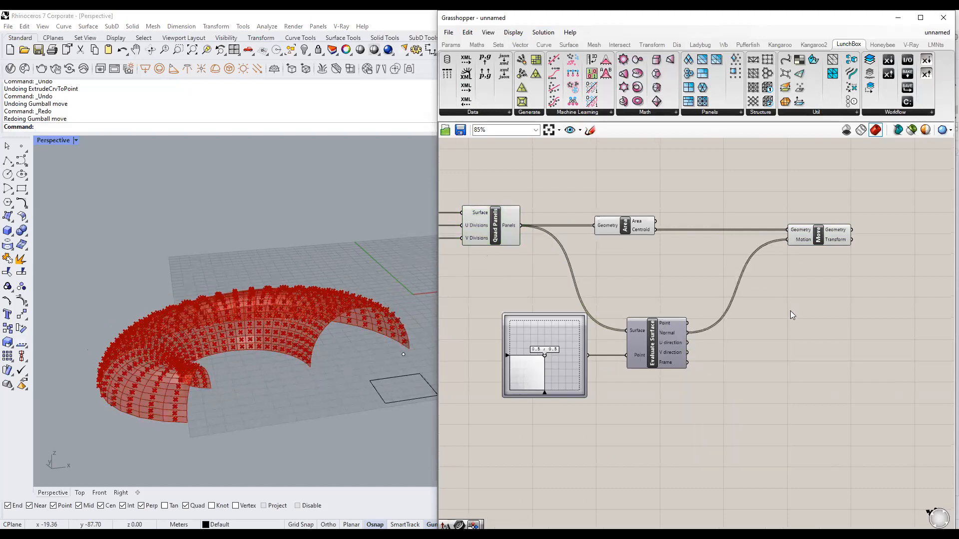
left_click(803, 239)
Orbit and zoom around the shell to inspect centroids offset along the normals.
scroll(325, 343, "up", 5)
right_click_drag(316, 359, 292, 335)
scroll(234, 362, "up", 4)
scroll(278, 328, "down", 5)
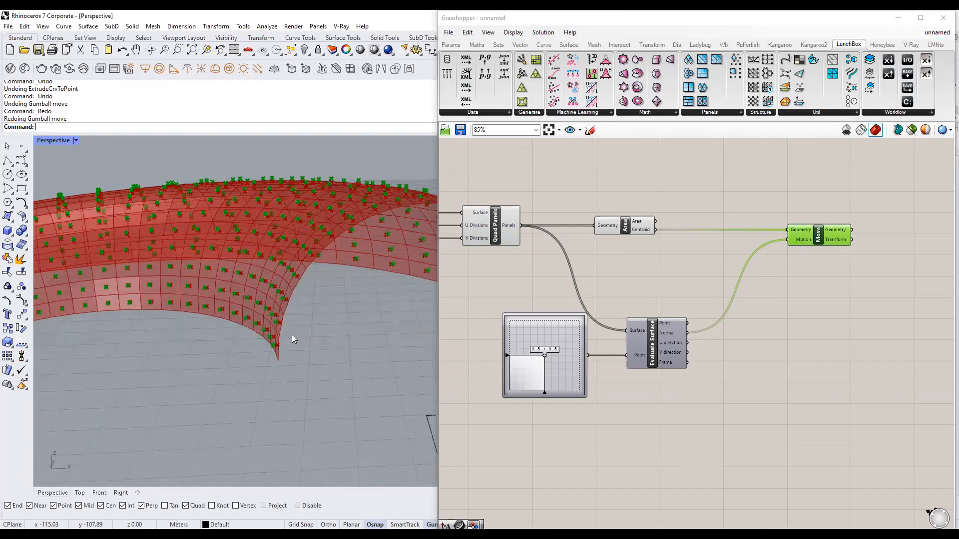
scroll(689, 206, "down", 1)
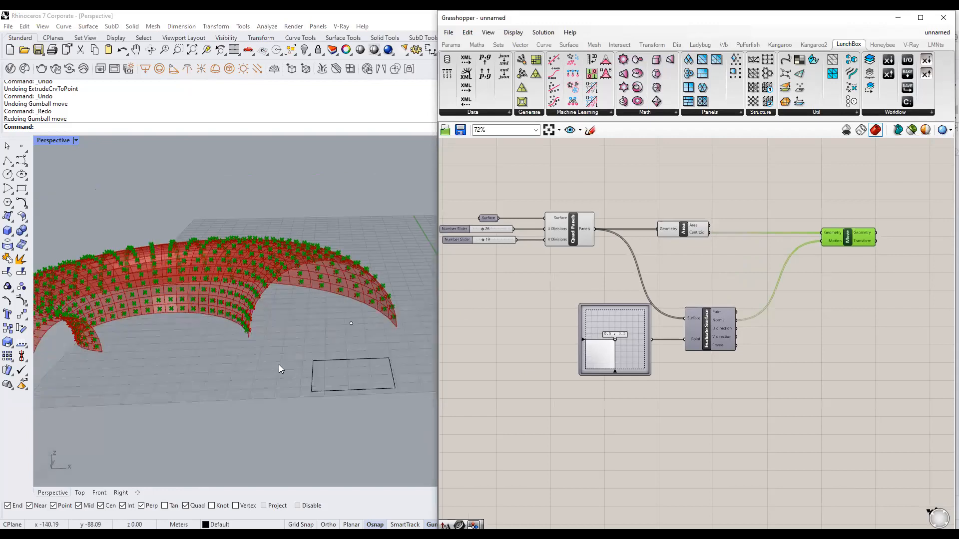
right_click_drag(375, 329, 361, 348)
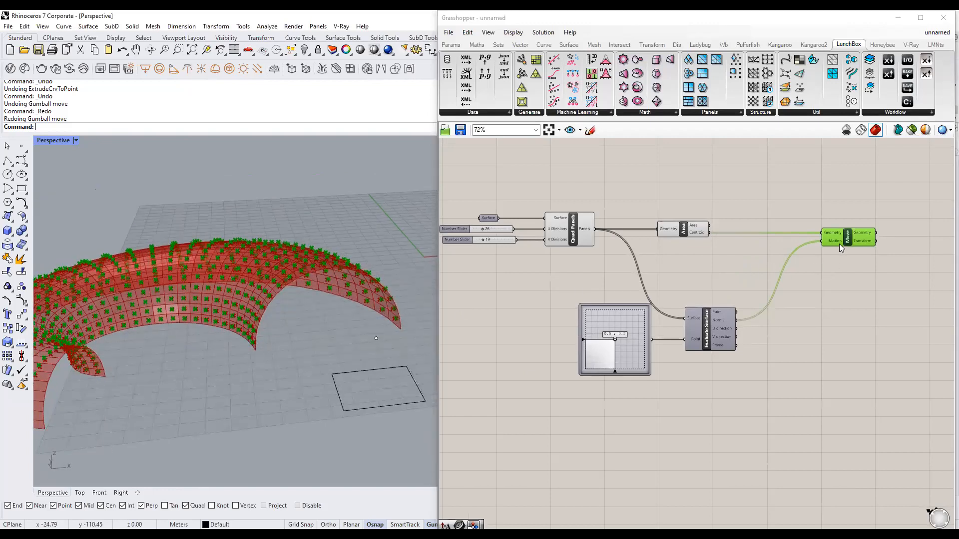
mouse_move(839, 245)
scroll(251, 345, "up", 4)
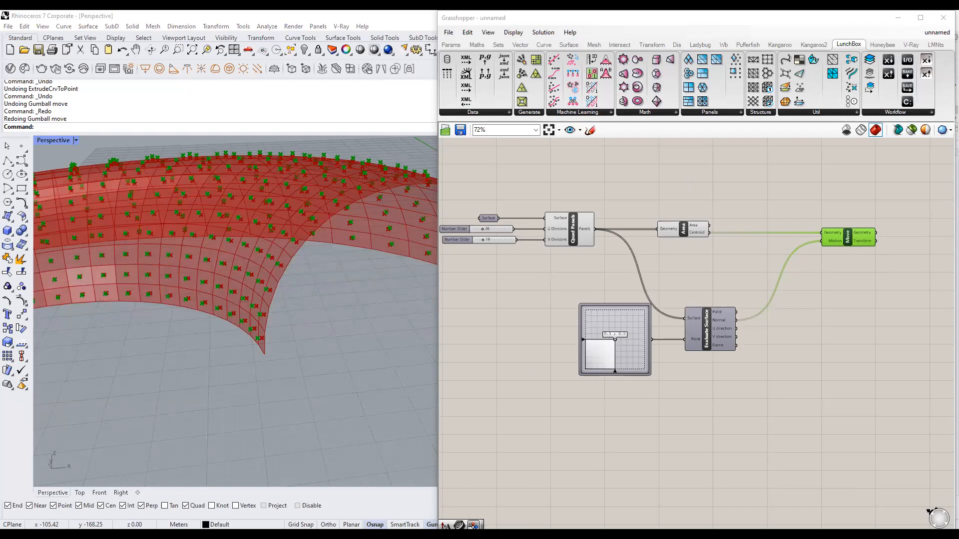
scroll(672, 330, "up", 2)
mouse_move(645, 333)
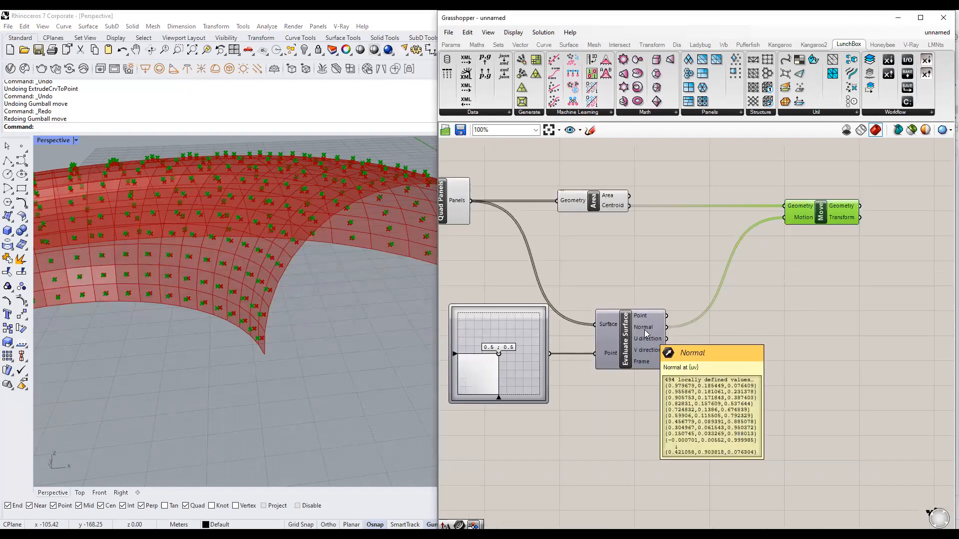
scroll(762, 319, "down", 1)
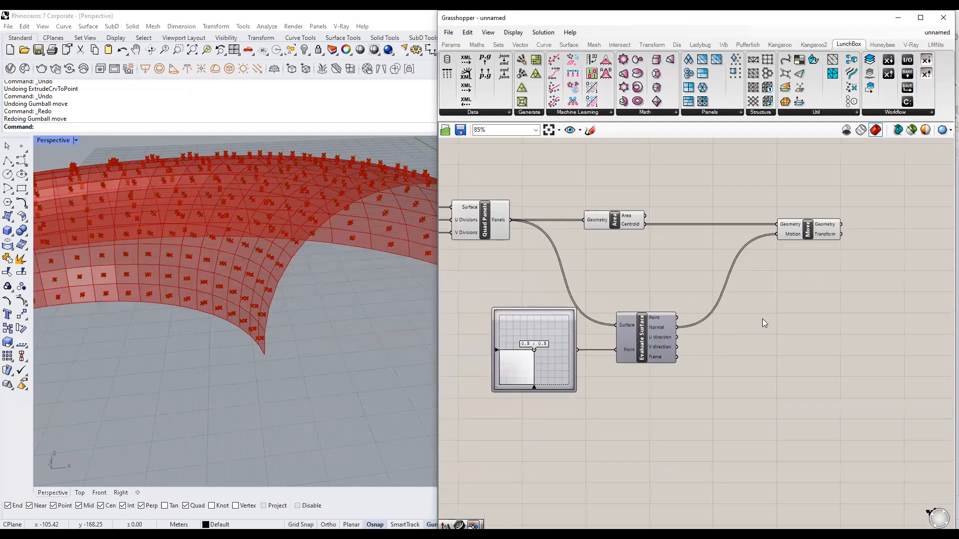
Add an Amplitude component beside Evaluate Surface and feed the Normal output into its Vector input.
double_click(747, 320)
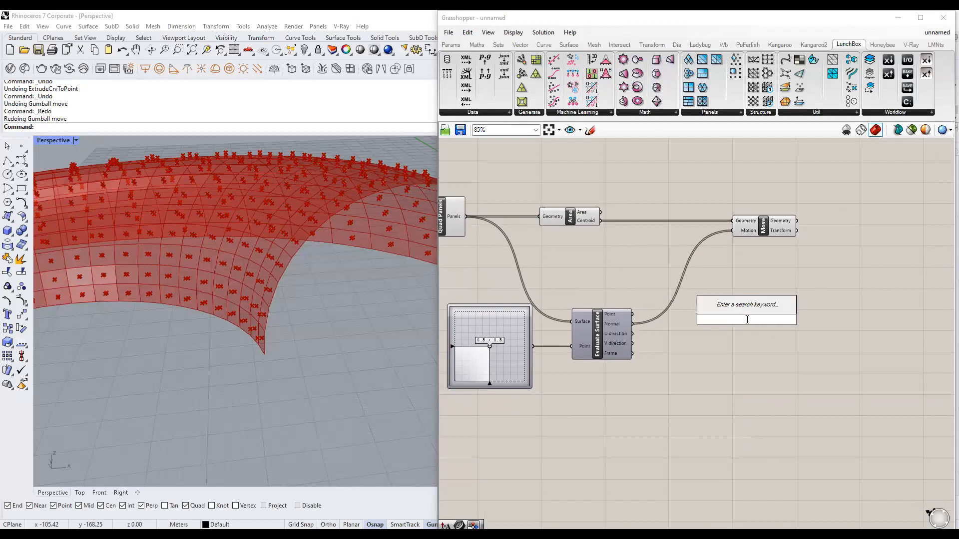
type("amplitu")
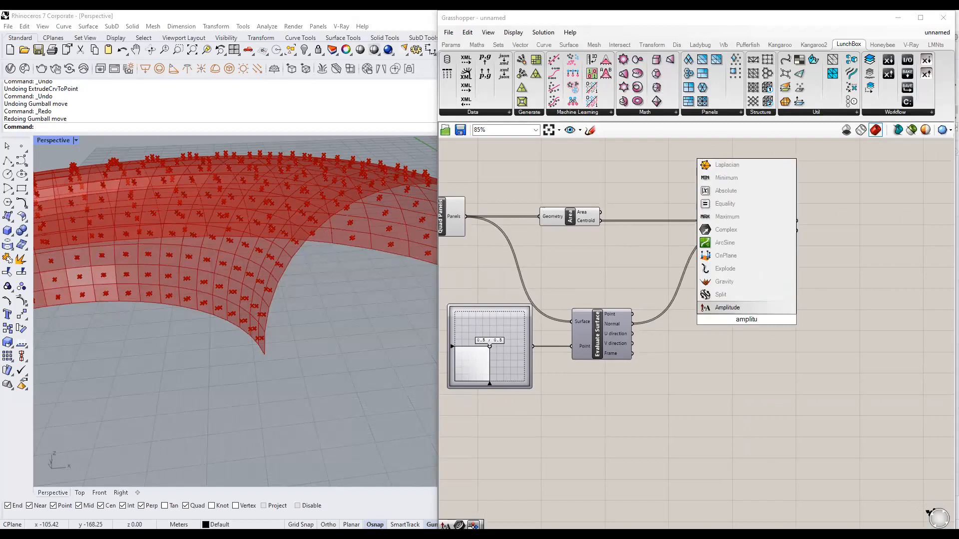
left_click(750, 308)
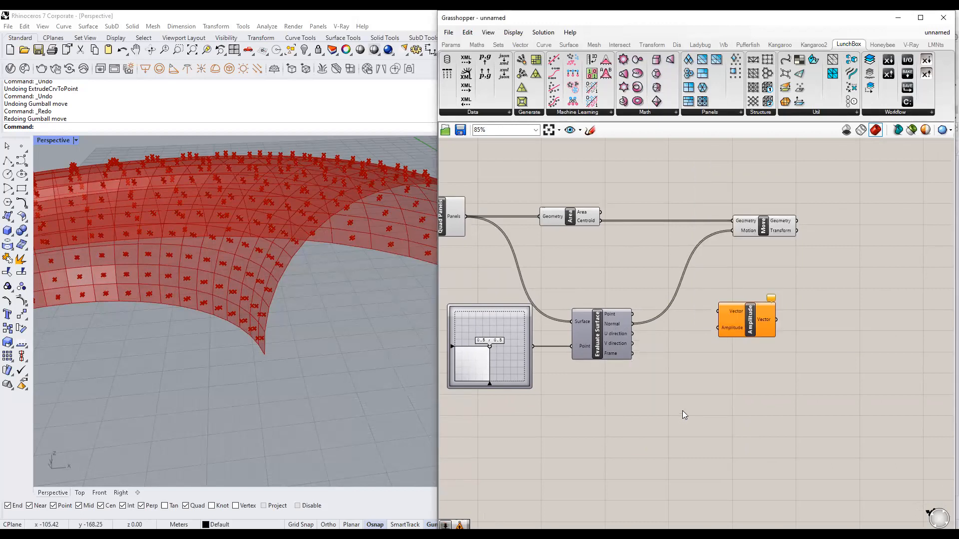
left_click_drag(760, 315, 779, 334)
left_click(764, 383)
mouse_move(751, 331)
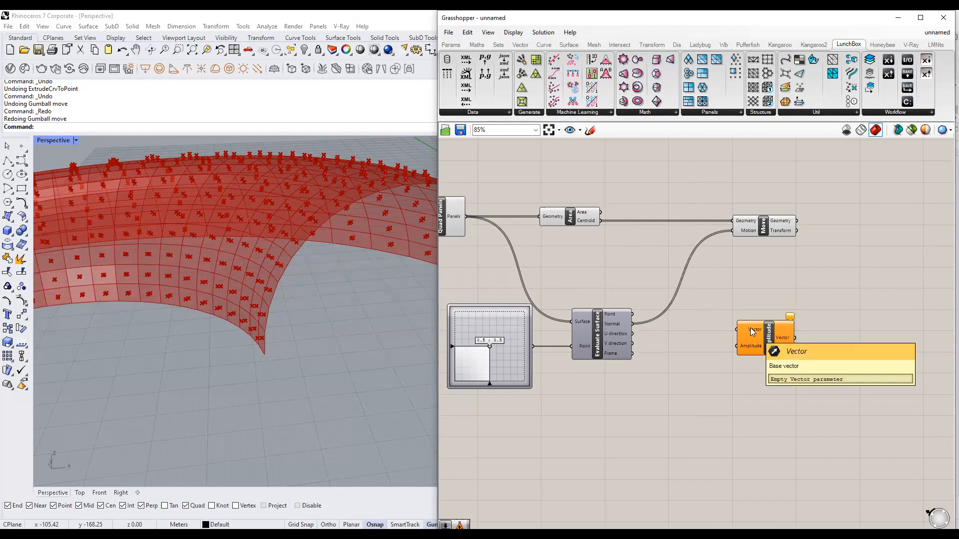
left_click(614, 328)
left_click_drag(632, 323, 780, 334)
left_click(759, 360)
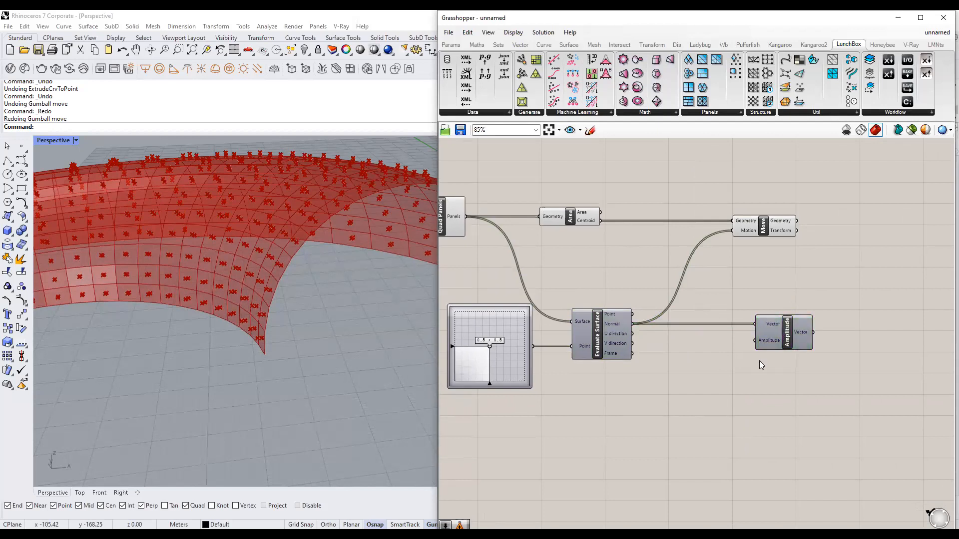
Create a Number Slider set to 1.5 and wire it to Amplitude's length.
mouse_move(769, 343)
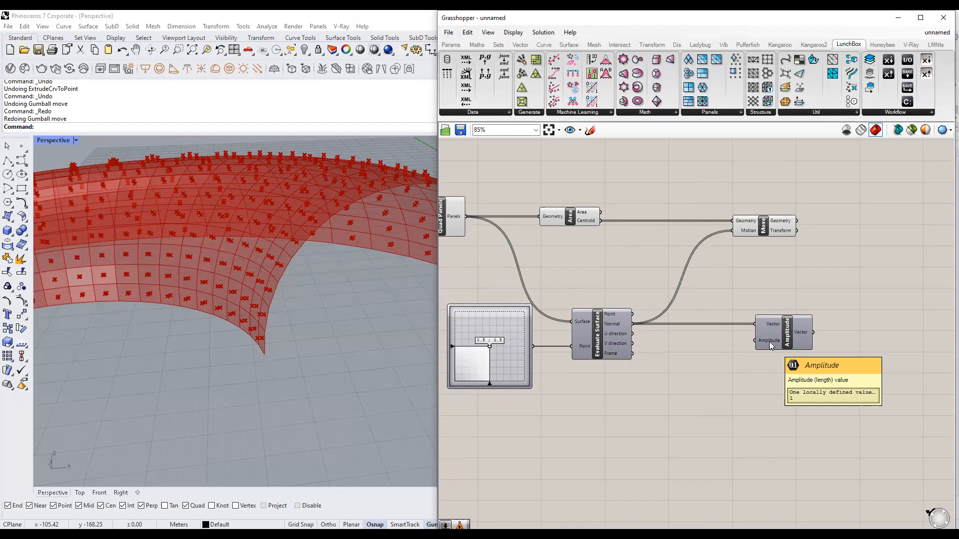
scroll(678, 369, "down", 2)
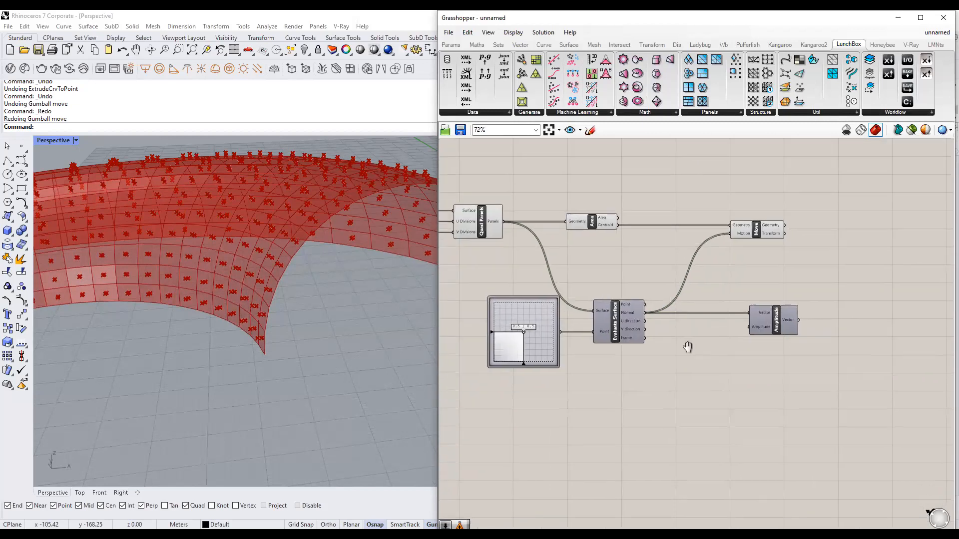
double_click(674, 355)
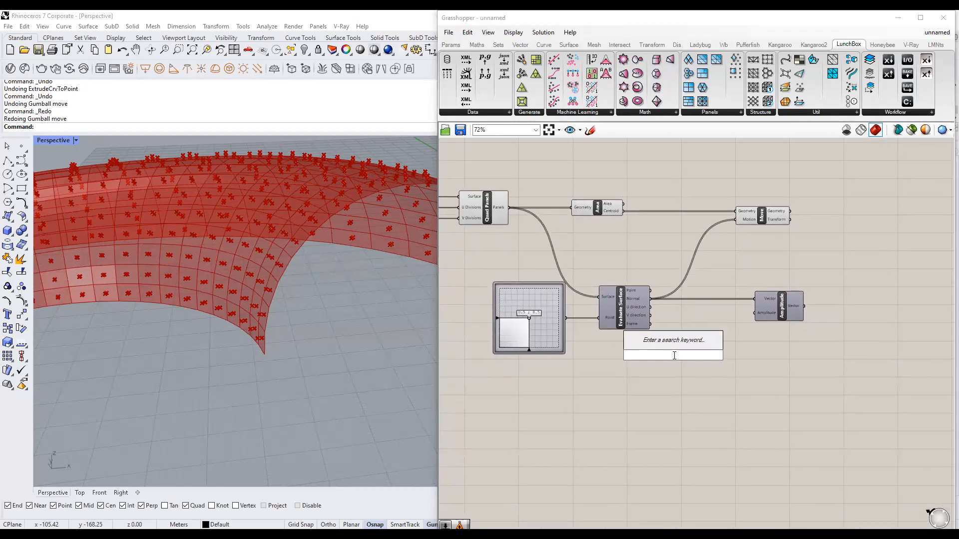
type("1.5")
key("Return")
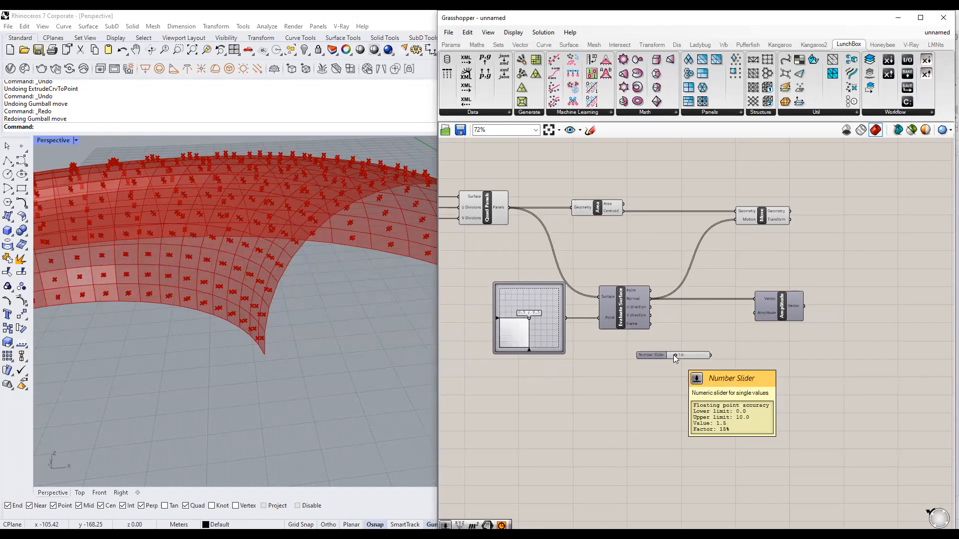
scroll(694, 356, "up", 2)
left_click_drag(693, 357, 763, 304)
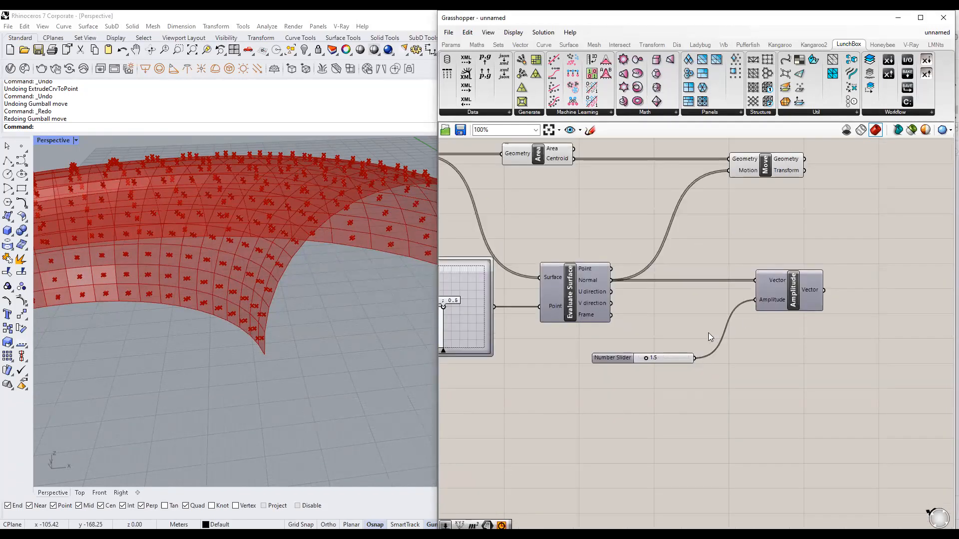
scroll(708, 333, "down", 2)
right_click_drag(759, 340, 754, 341)
Wire Amplitude's scaled vectors into Move's Motion and drag the slider to push points further out.
left_click(747, 318)
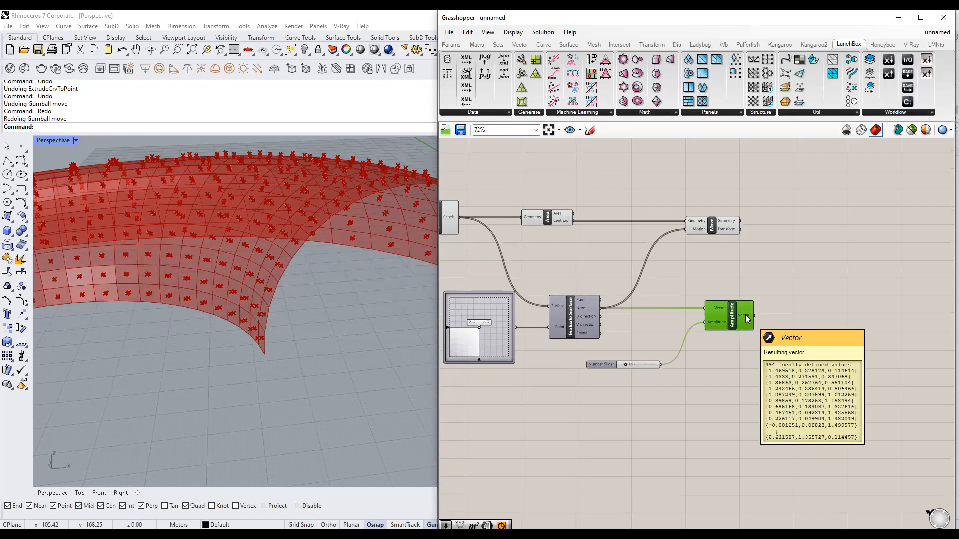
mouse_move(587, 312)
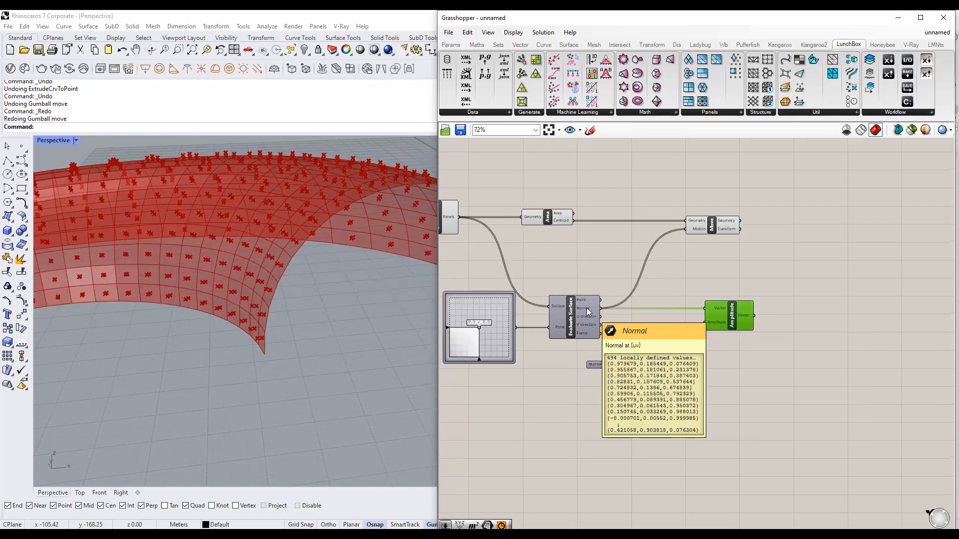
left_click(611, 366)
scroll(640, 364, "up", 2)
right_click_drag(642, 363, 631, 388)
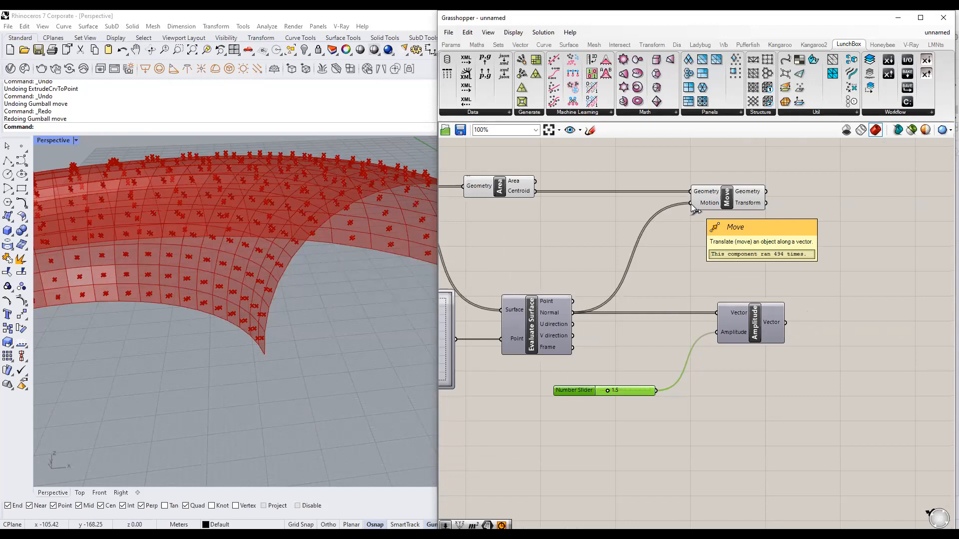
left_click(766, 334)
left_click_drag(785, 324, 892, 208)
left_click(732, 204)
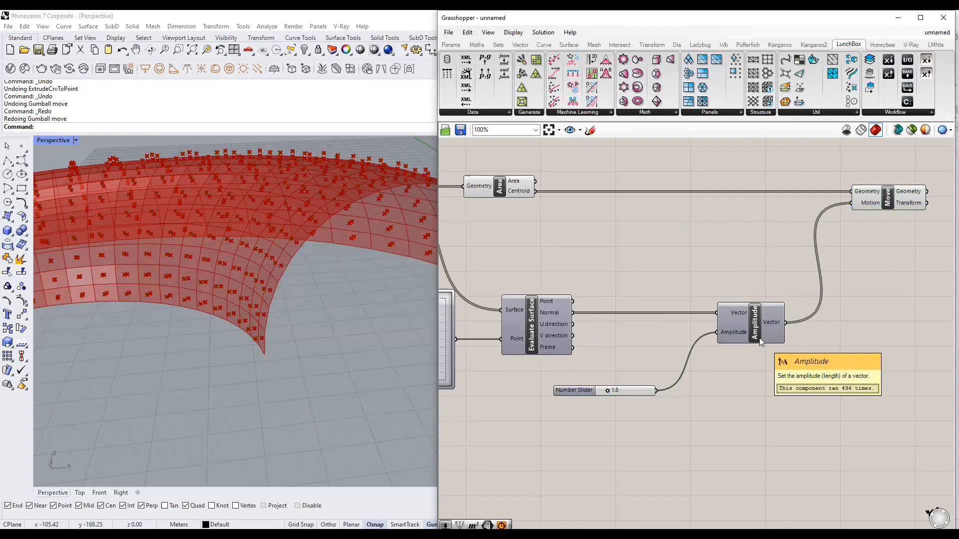
left_click(872, 205)
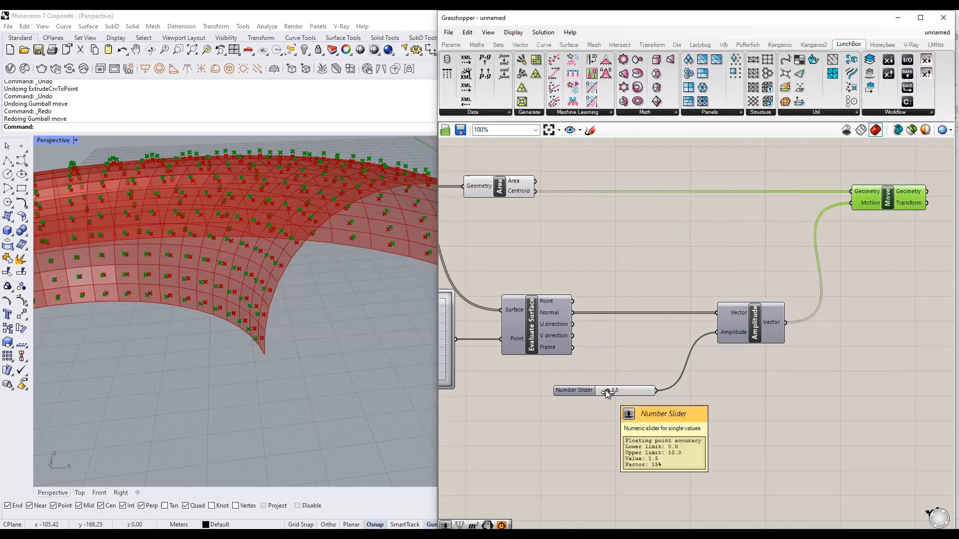
mouse_move(605, 391)
left_mouse_down()
mouse_move(643, 391)
mouse_move(585, 391)
mouse_move(662, 392)
mouse_move(588, 391)
mouse_move(659, 393)
mouse_move(600, 394)
mouse_move(618, 394)
left_mouse_up()
scroll(651, 368, "down", 3)
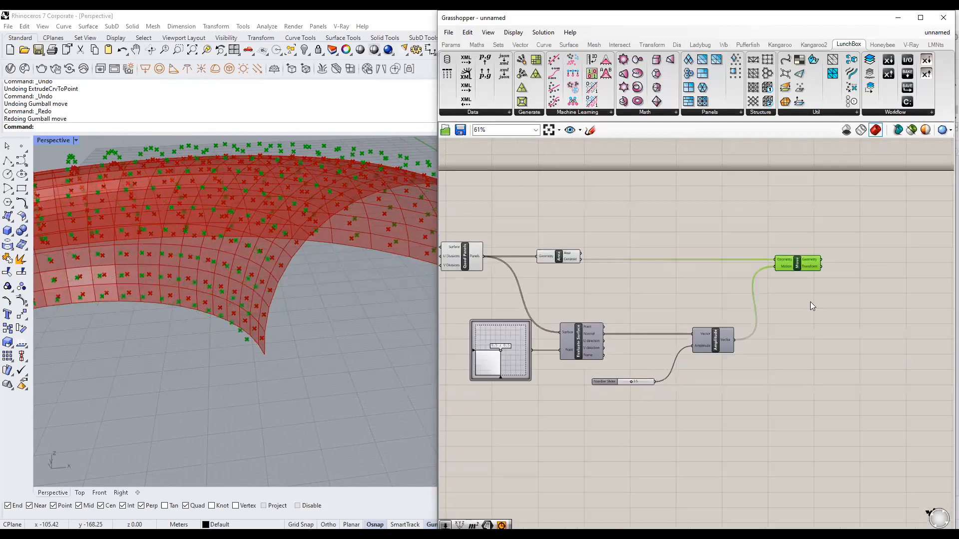
scroll(231, 352, "down", 5)
Redo then undo the reference pyramid, reviewing the flat rectangle and its apex point.
left_click(302, 361)
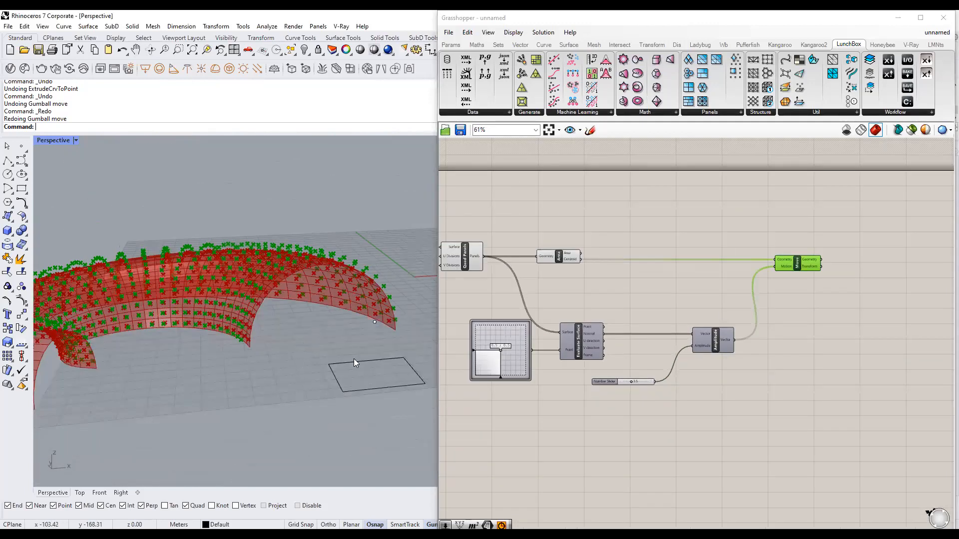
right_click_drag(354, 359, 391, 343)
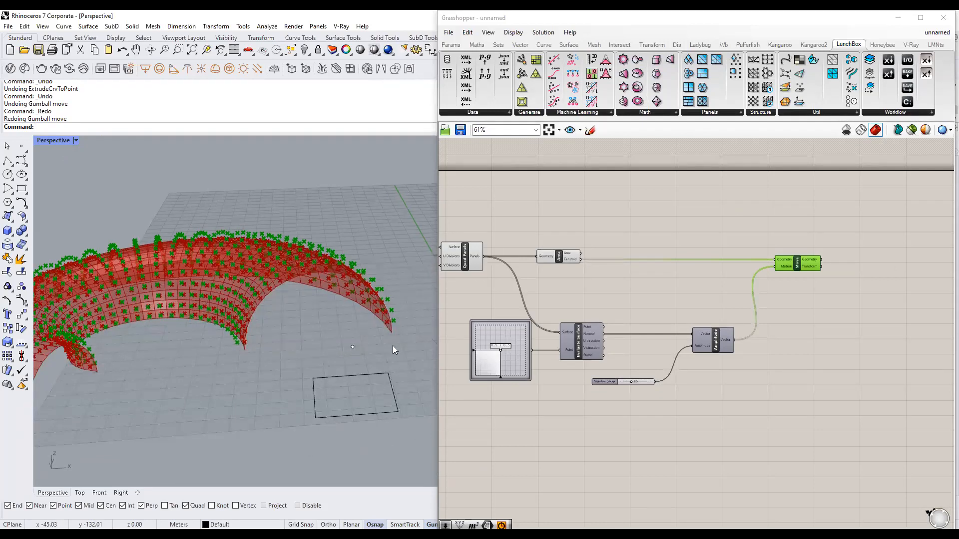
key("ctrl+y")
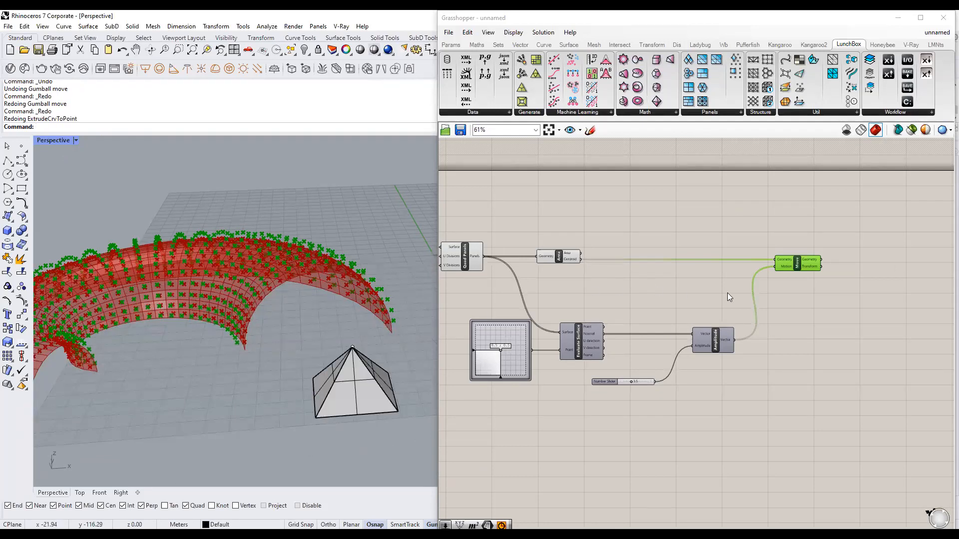
right_click_drag(727, 293, 713, 302)
left_click(414, 320)
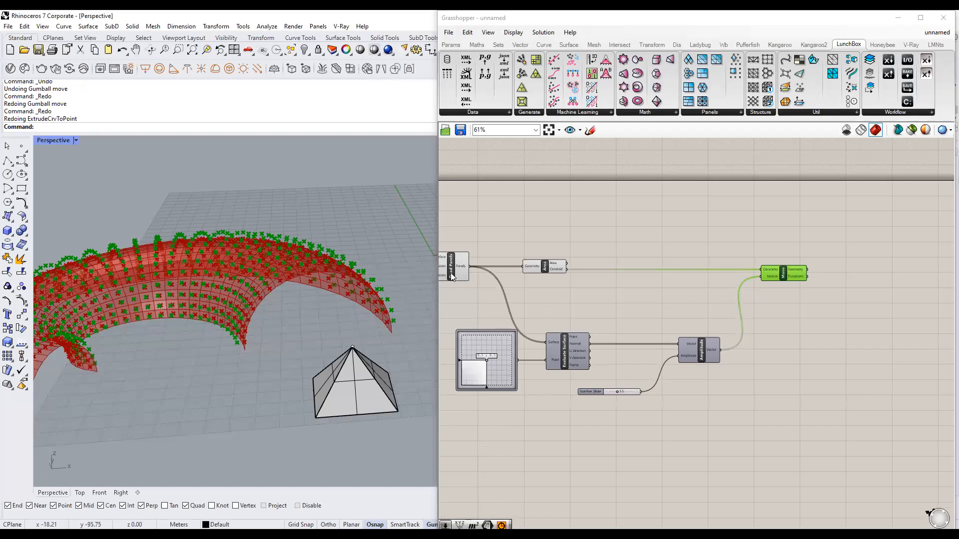
key("ctrl+z")
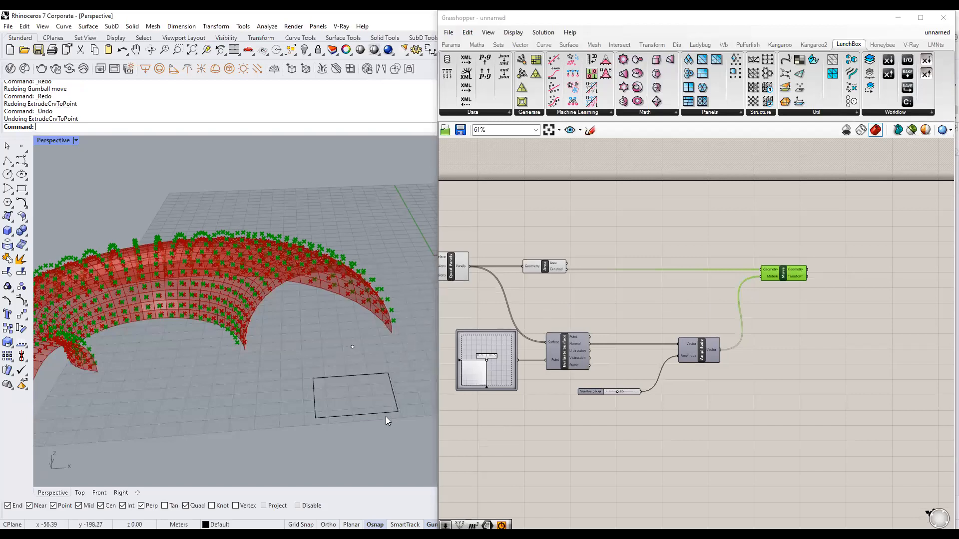
left_click(386, 413)
left_click_drag(336, 327, 374, 367, "shift")
left_click(419, 315)
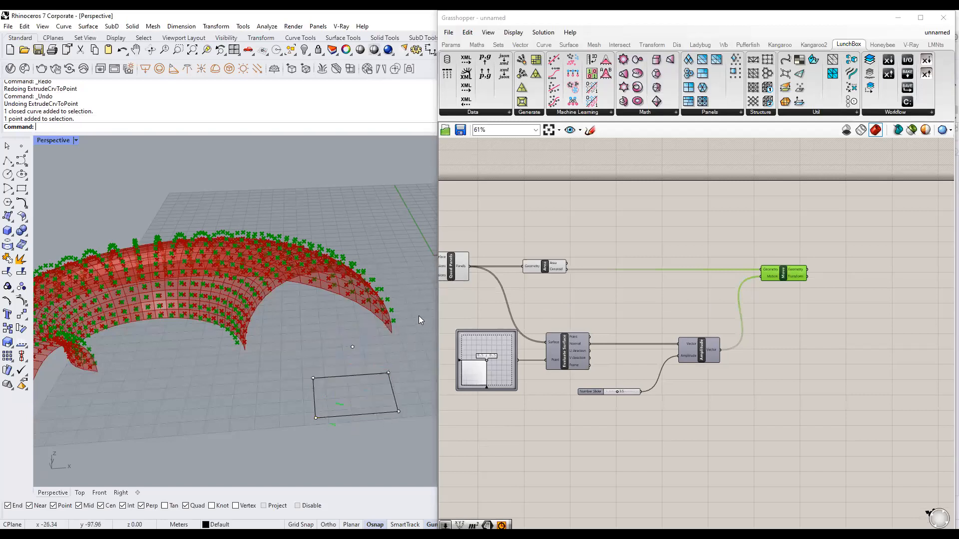
Place an Extrude Point component on the canvas beside Move.
left_click(597, 287)
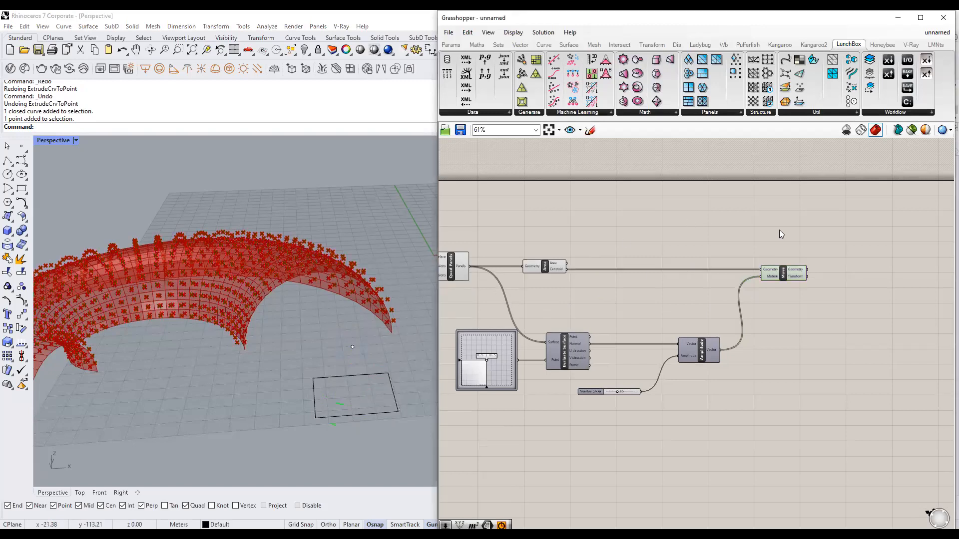
scroll(852, 260, "up", 3)
double_click(862, 230)
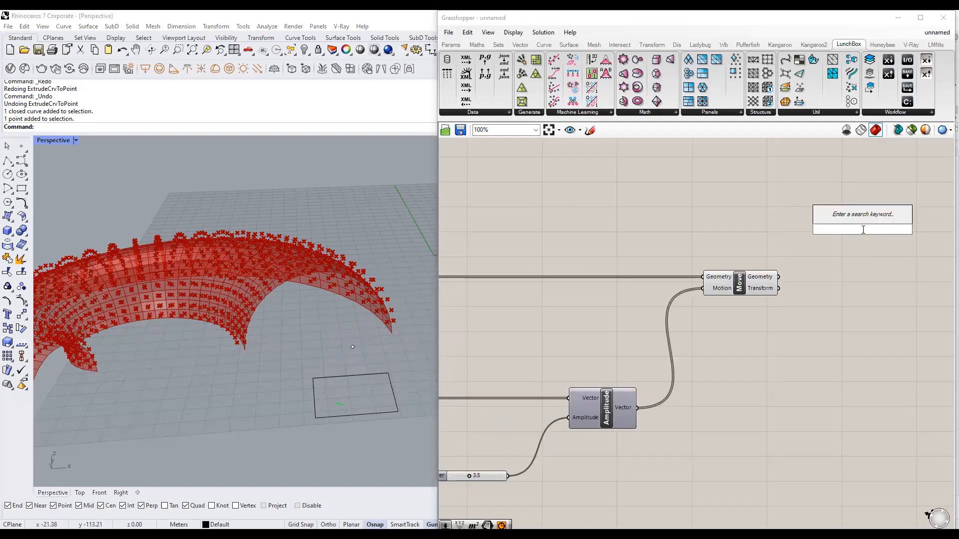
type("extrude point")
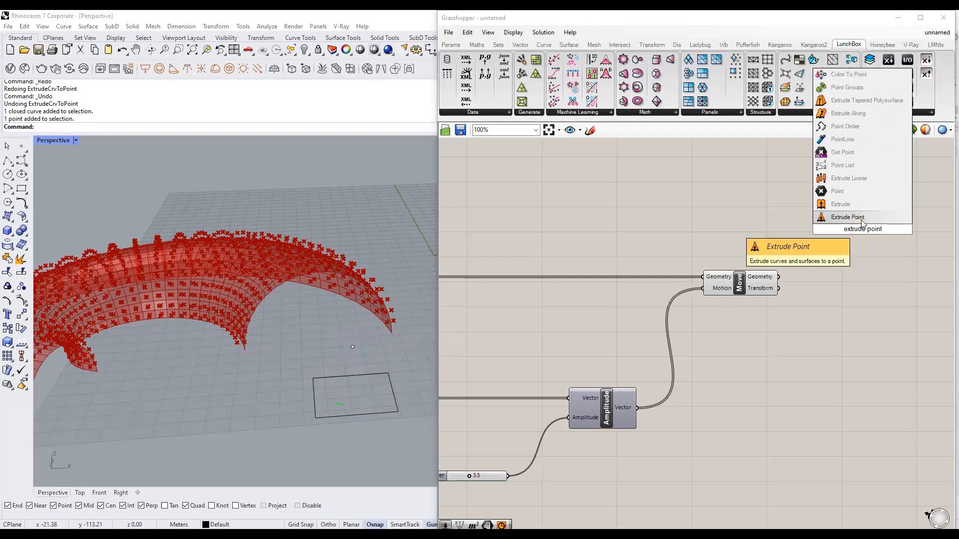
left_click(862, 219)
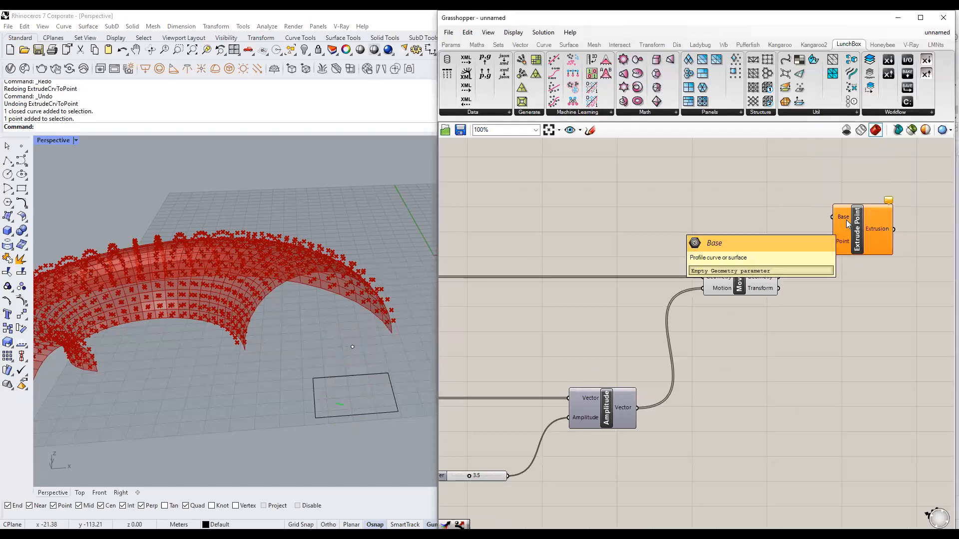
scroll(846, 219, "down", 3)
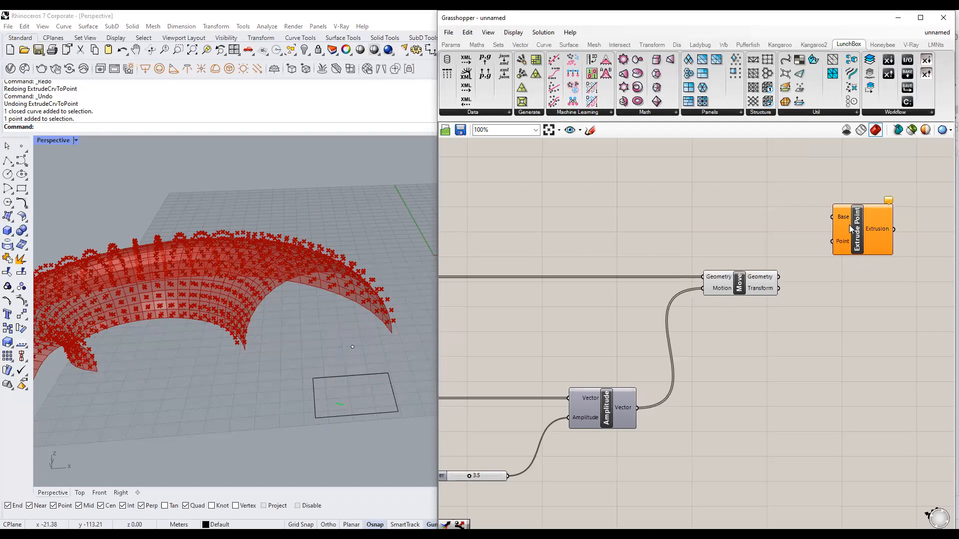
Wire Quad Panels into Extrude Point's Base and Move's moved points into its Point input.
left_click(493, 246)
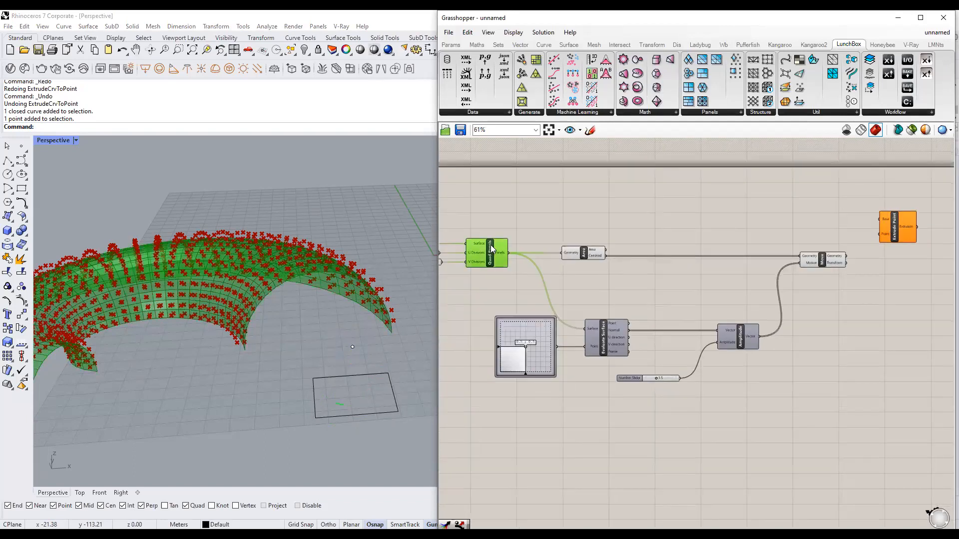
left_click_drag(511, 253, 874, 220)
left_click(873, 304)
right_click_drag(857, 288, 760, 281)
scroll(789, 248, "up", 2)
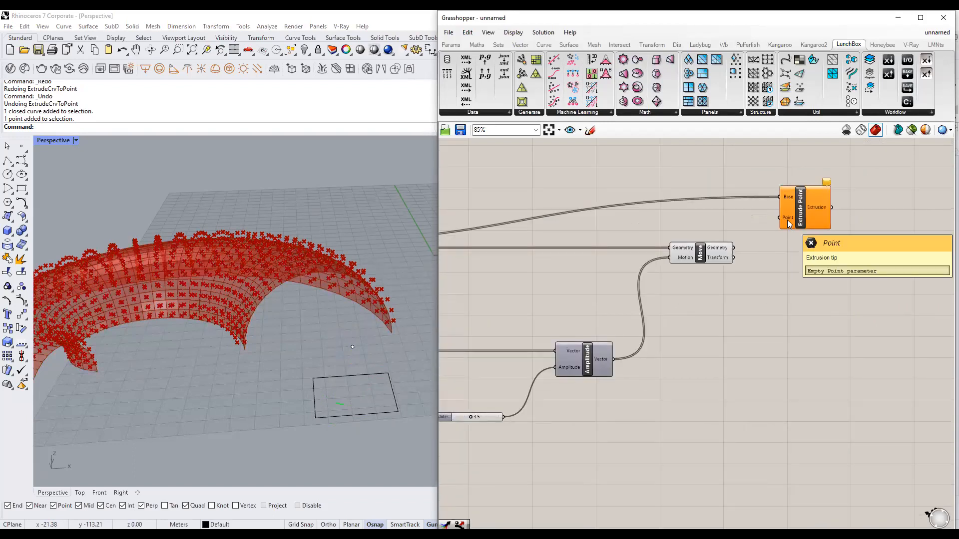
left_click(710, 245)
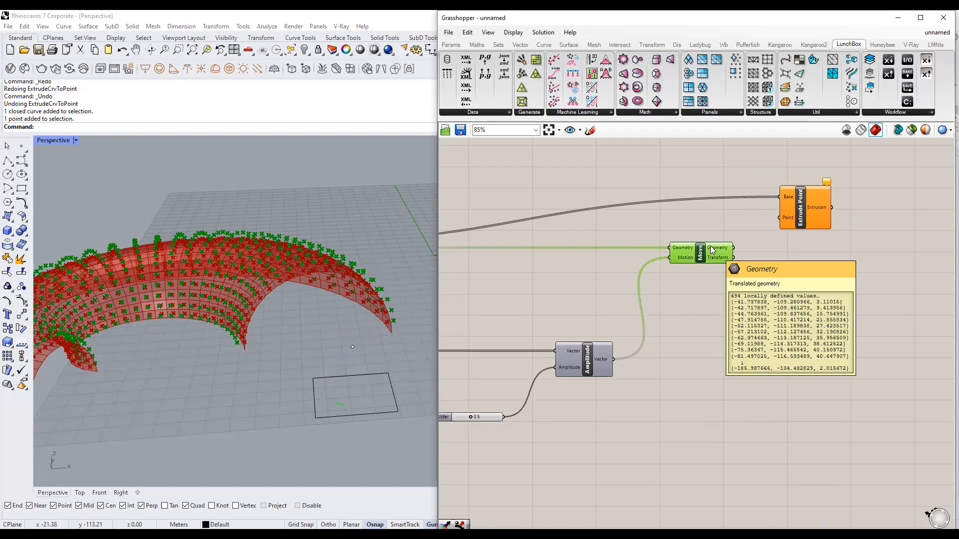
left_click_drag(788, 222, 788, 220)
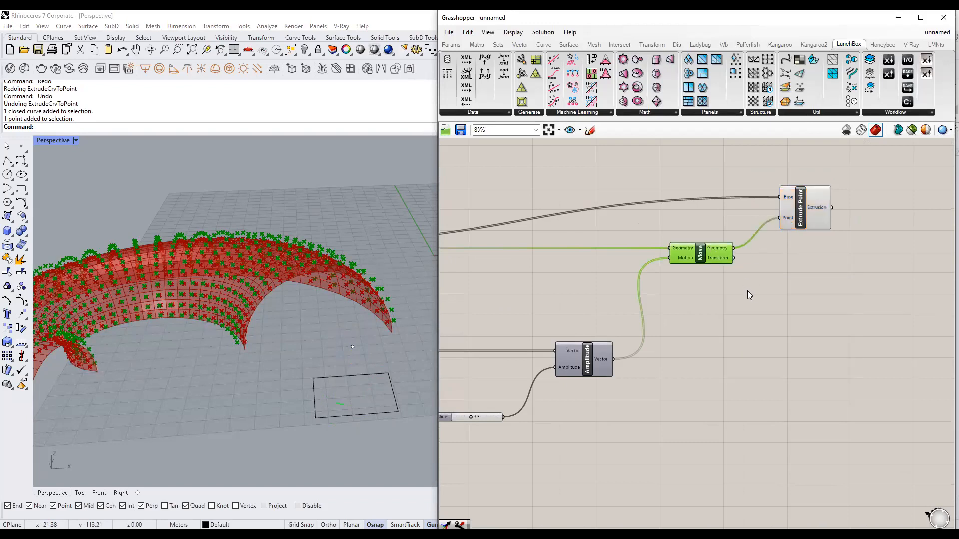
left_click(752, 292)
Window-select the upstream components and disable their previews, leaving only the pyramid spikes shown.
scroll(275, 303, "up", 8)
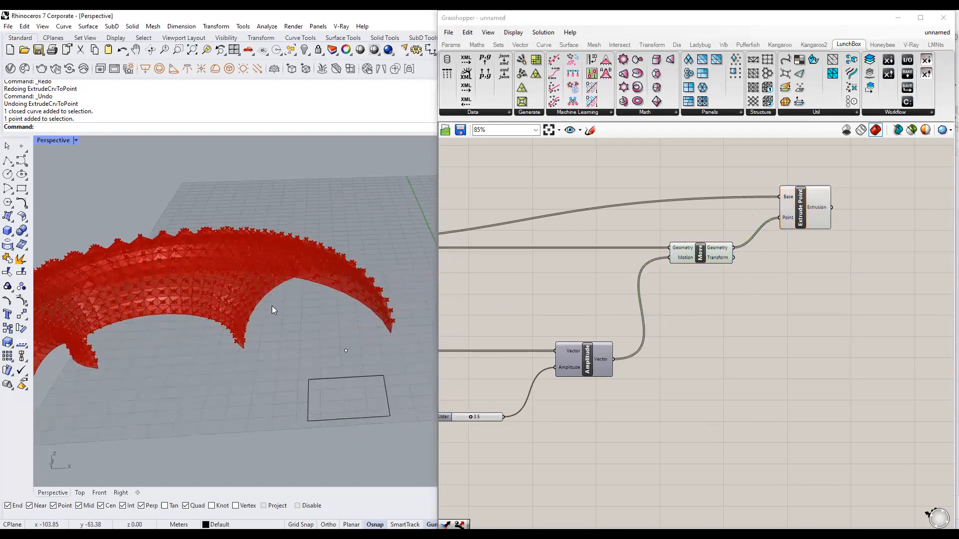
scroll(249, 317, "down", 3)
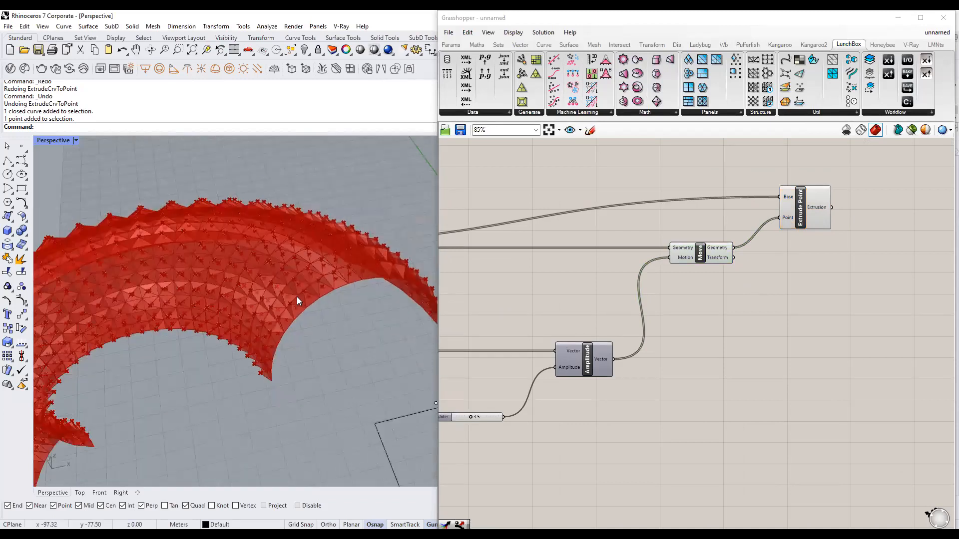
scroll(848, 245, "down", 3)
scroll(846, 249, "down", 2)
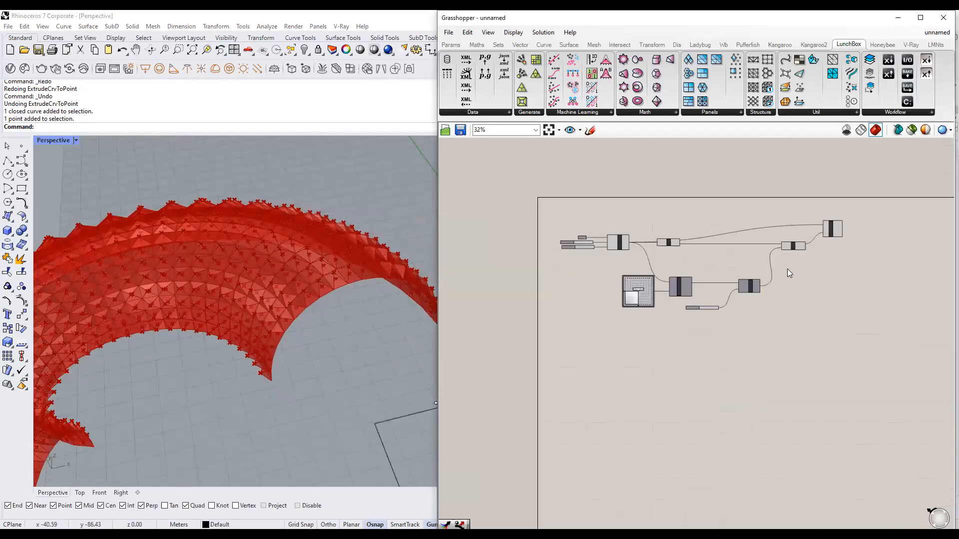
left_click_drag(794, 325, 619, 236)
middle_click(640, 288)
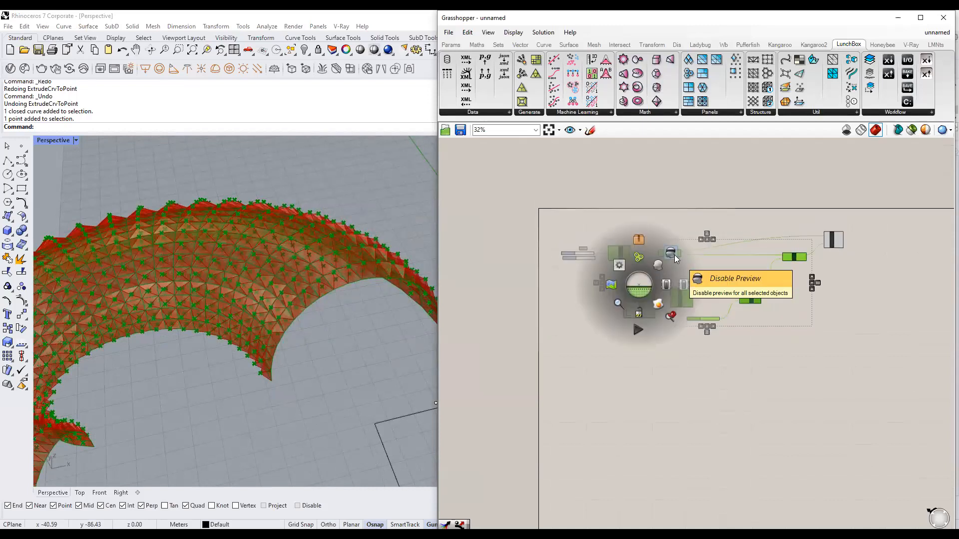
left_click(671, 253)
scroll(728, 256, "up", 4)
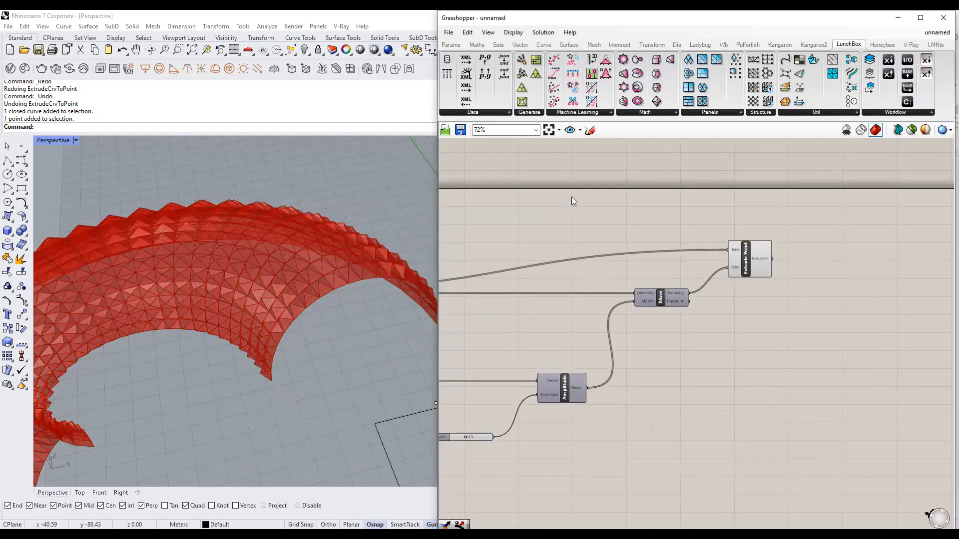
scroll(312, 306, "down", 5)
right_click_drag(313, 306, 346, 261)
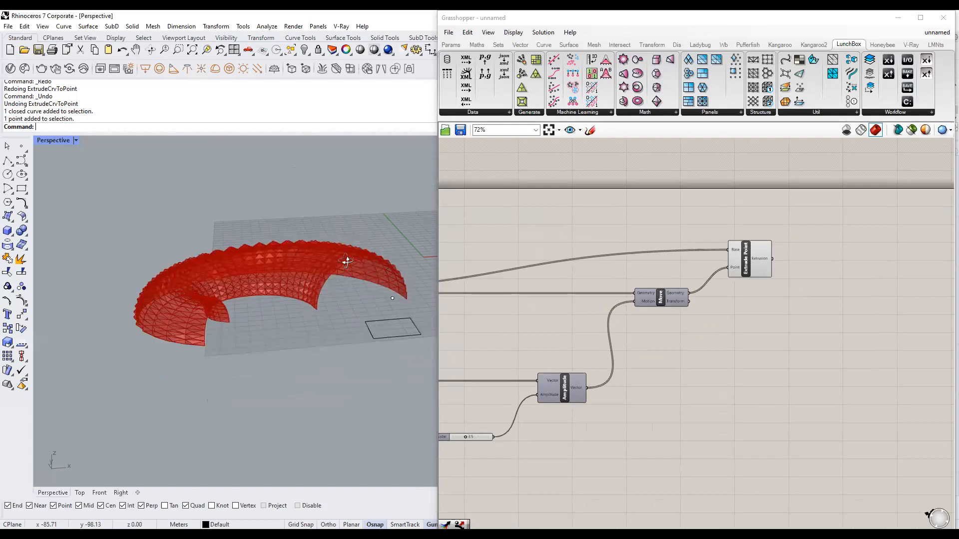
scroll(652, 233, "down", 3)
right_click_drag(685, 243, 811, 224)
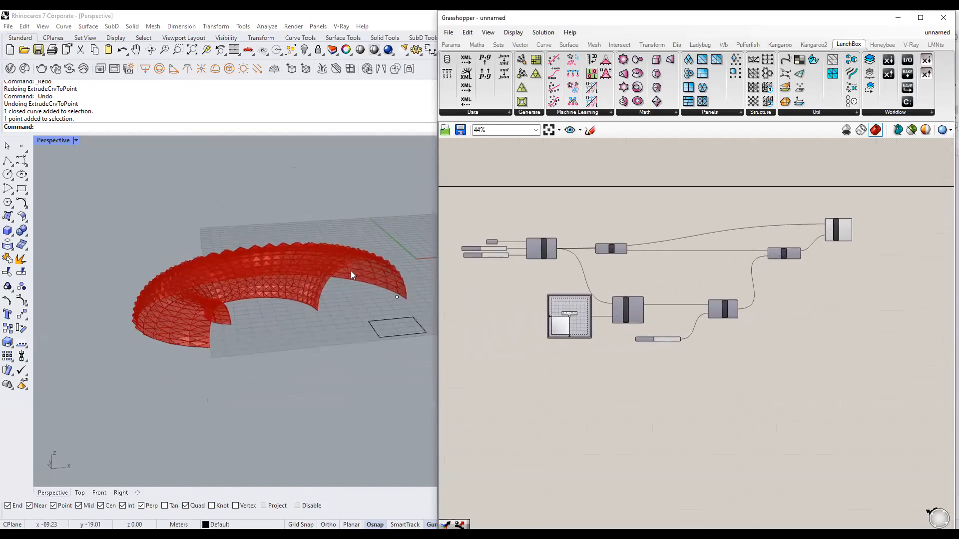
right_click_drag(351, 271, 368, 301)
Hide the spiked mesh preview and preview the torus Surface parameter instead.
left_click(913, 130)
scroll(596, 254, "up", 4)
left_click(484, 223)
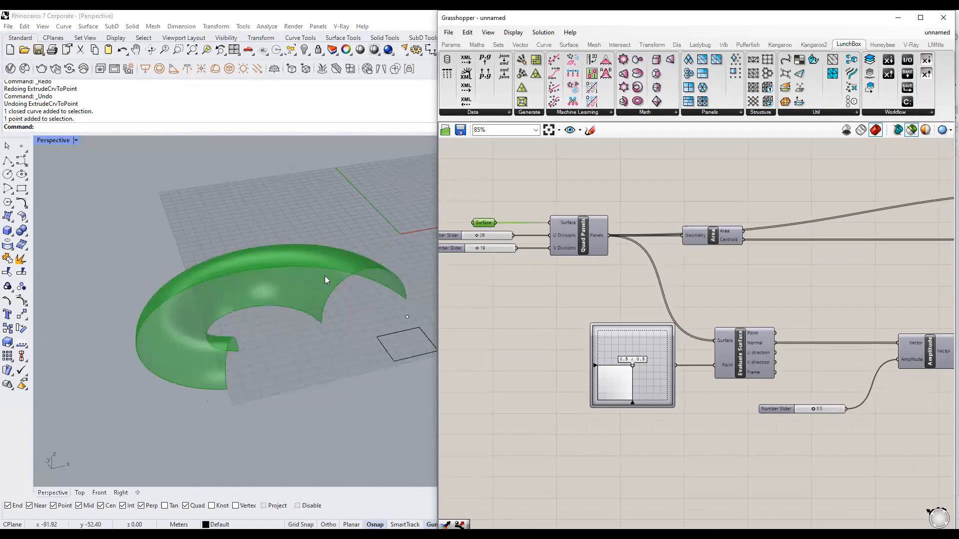
right_click_drag(325, 275, 316, 294)
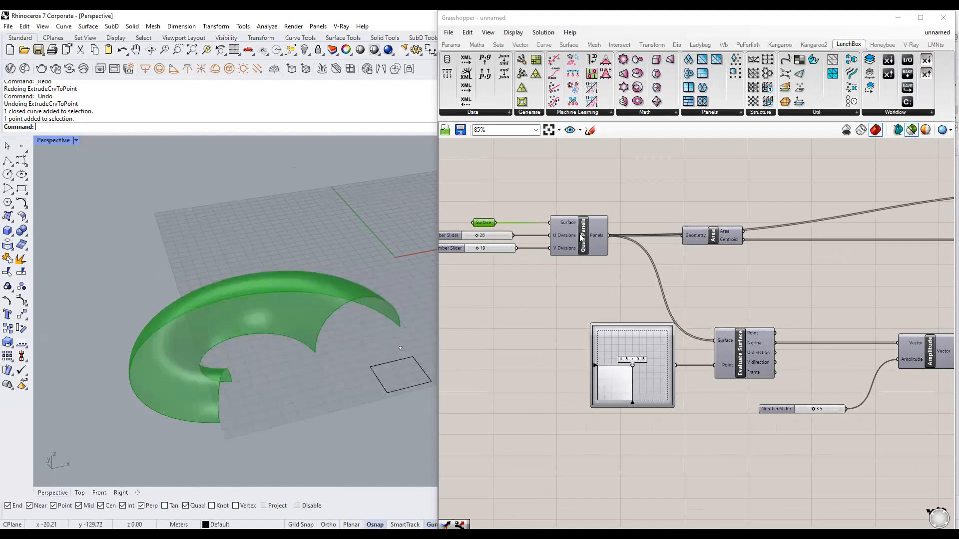
Select the Quad Panels component to preview its panels on the torus.
right_click_drag(541, 247, 607, 261)
scroll(607, 260, "up", 1)
scroll(559, 258, "down", 2)
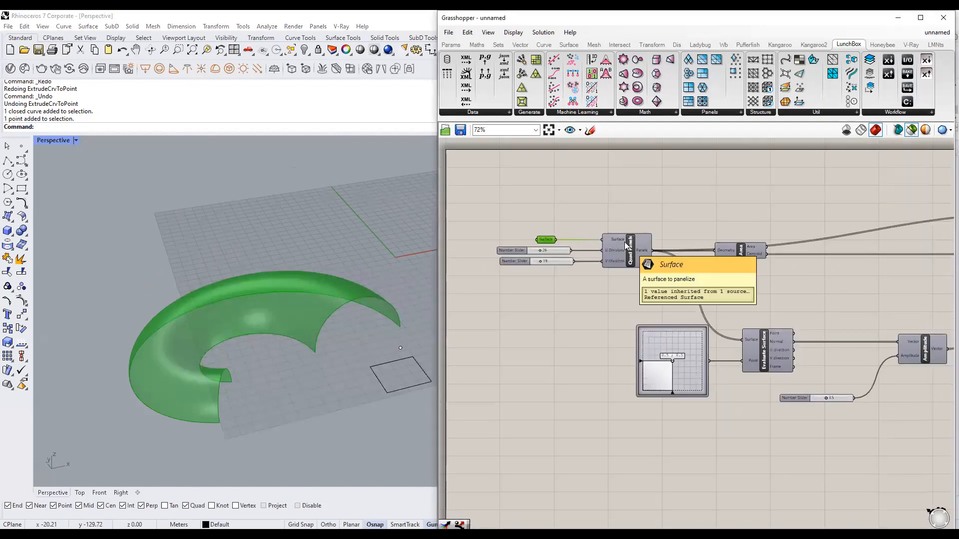
scroll(624, 242, "up", 1)
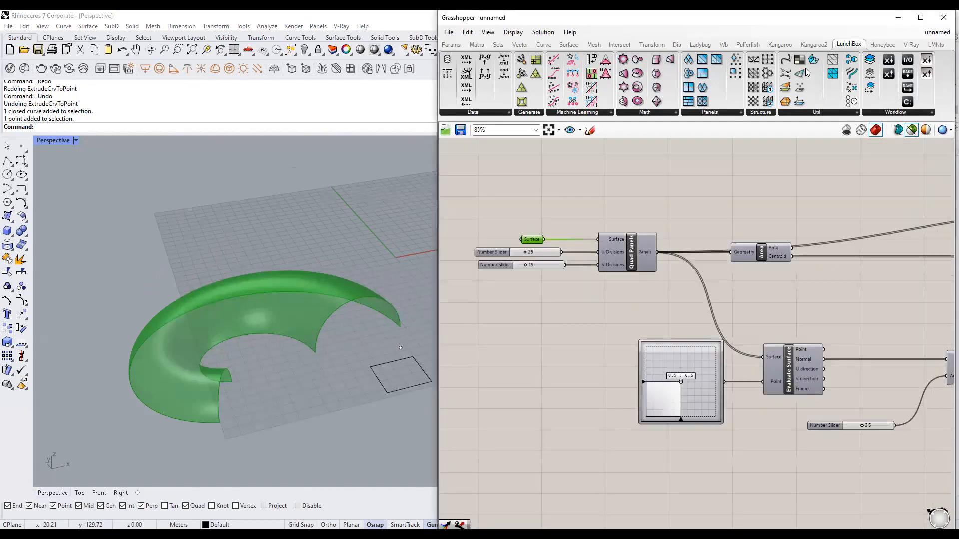
left_click(700, 113)
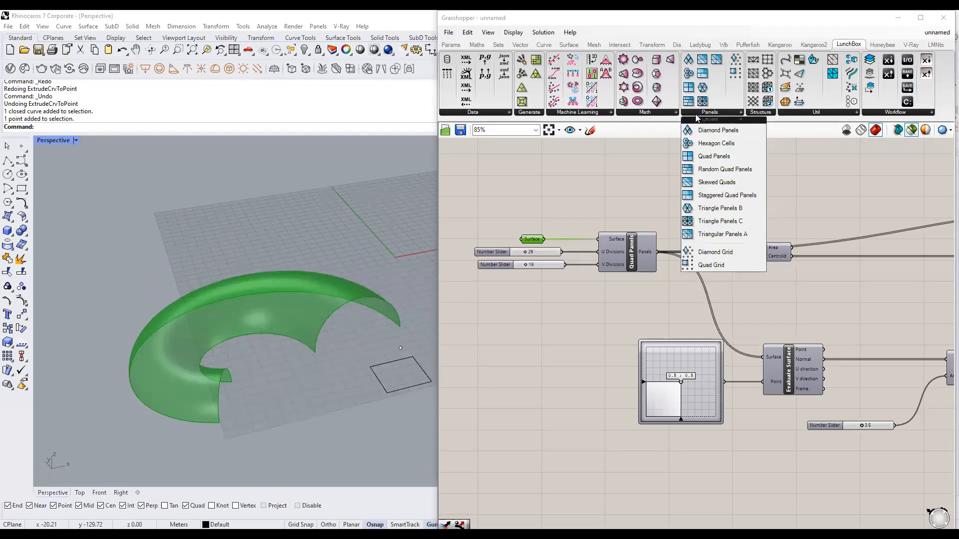
left_click(626, 250)
scroll(549, 258, "up", 2)
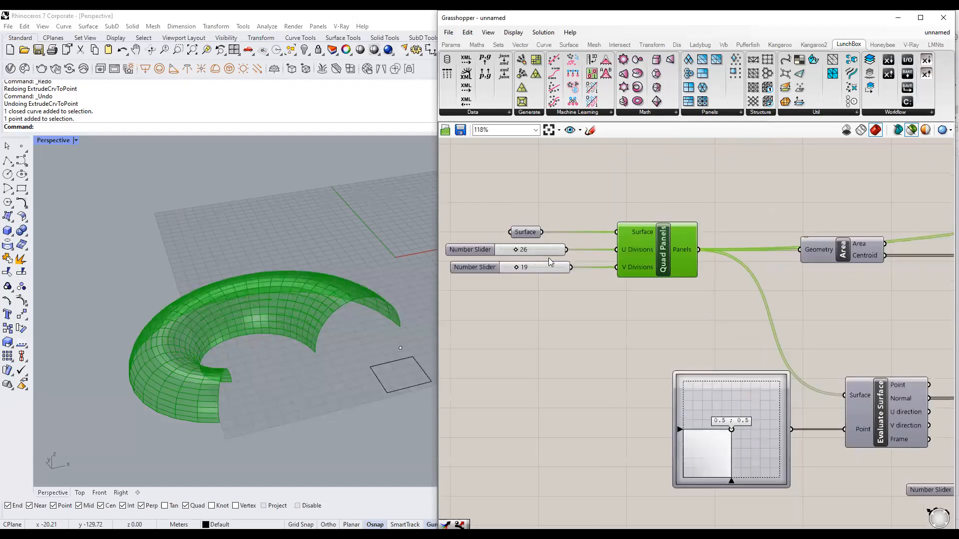
scroll(548, 257, "up", 1)
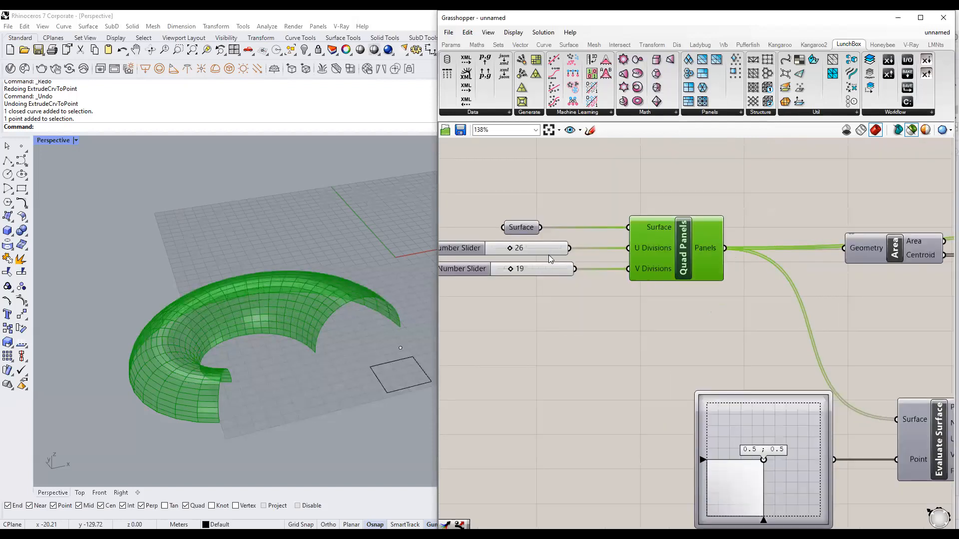
scroll(251, 333, "up", 4)
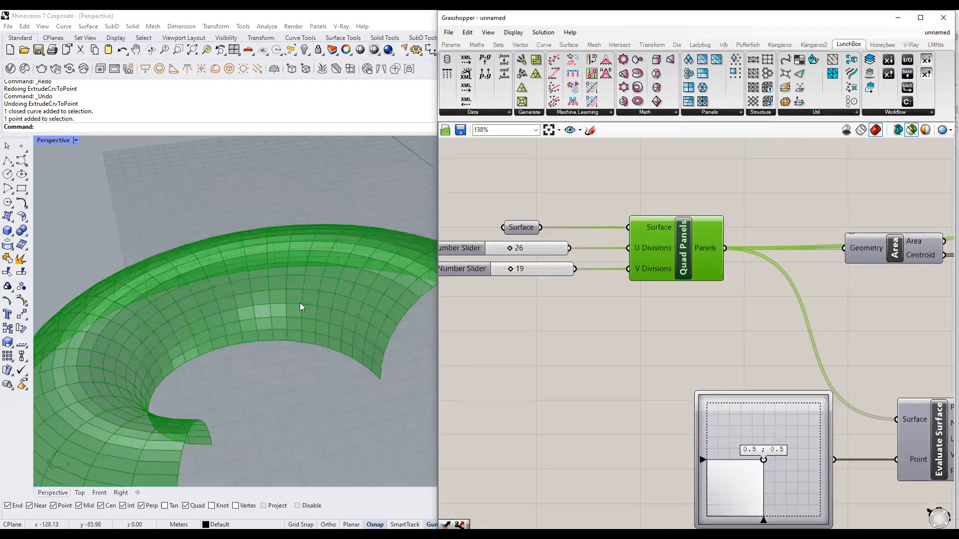
scroll(300, 302, "down", 3)
Try 36 and then 6 for Quad Panels U Divisions, settling on 24 with V at 17.
double_click(517, 248)
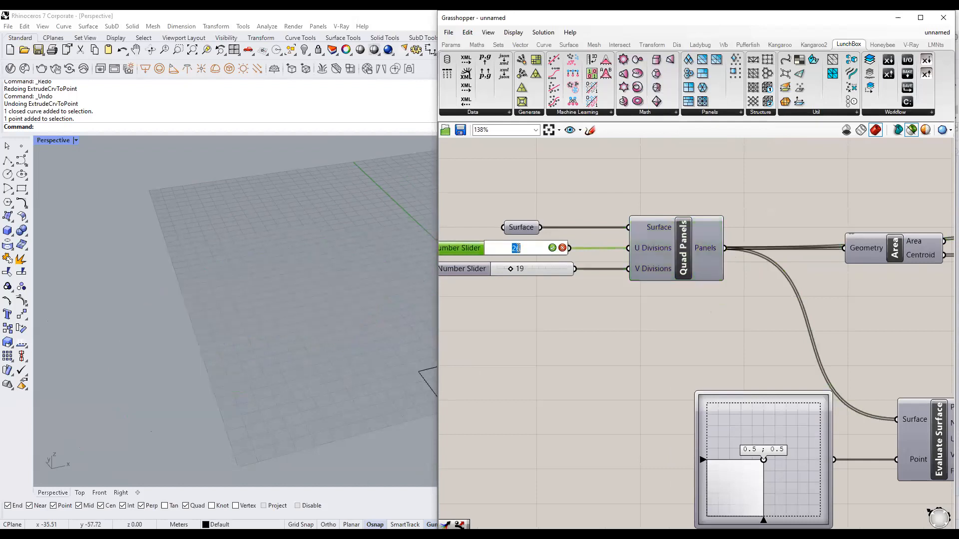
type("36")
left_click(552, 247)
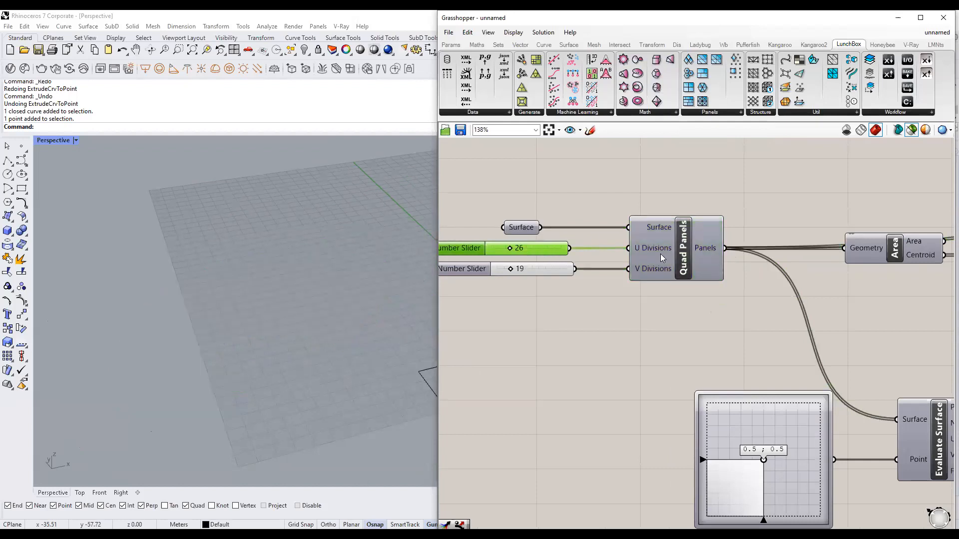
left_click_drag(511, 250, 500, 269)
right_click_drag(245, 325, 401, 321)
left_click_drag(496, 248, 509, 269)
scroll(321, 358, "down", 2)
right_click_drag(331, 359, 381, 331)
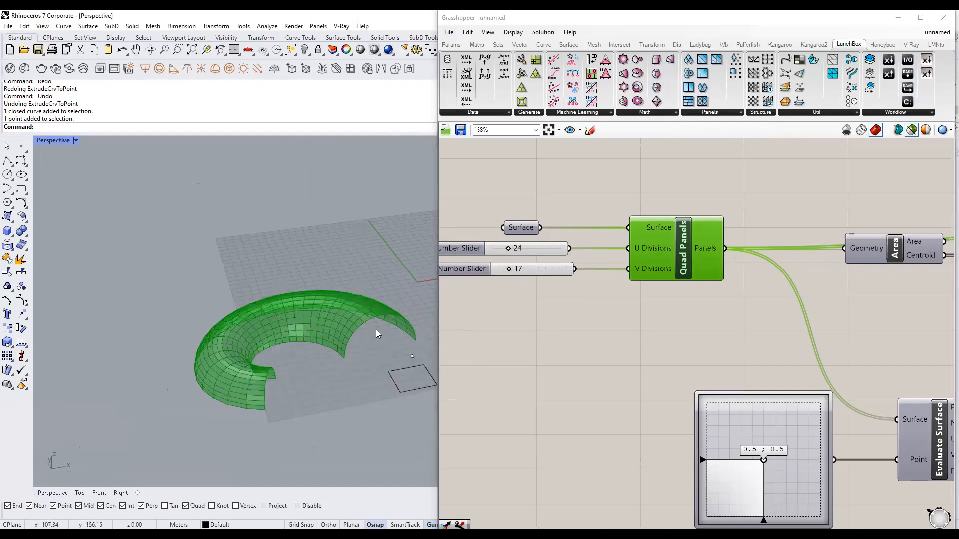
scroll(572, 287, "down", 3)
right_click_drag(769, 304, 668, 287)
scroll(630, 277, "up", 1)
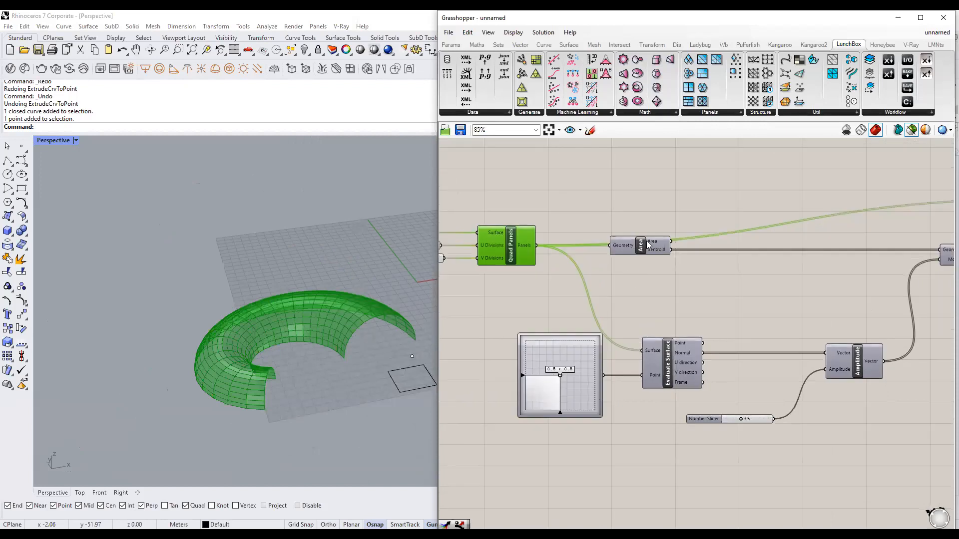
Preview the Area and Move components alongside Quad Panels.
scroll(375, 336, "up", 5)
left_click(626, 245, "shift")
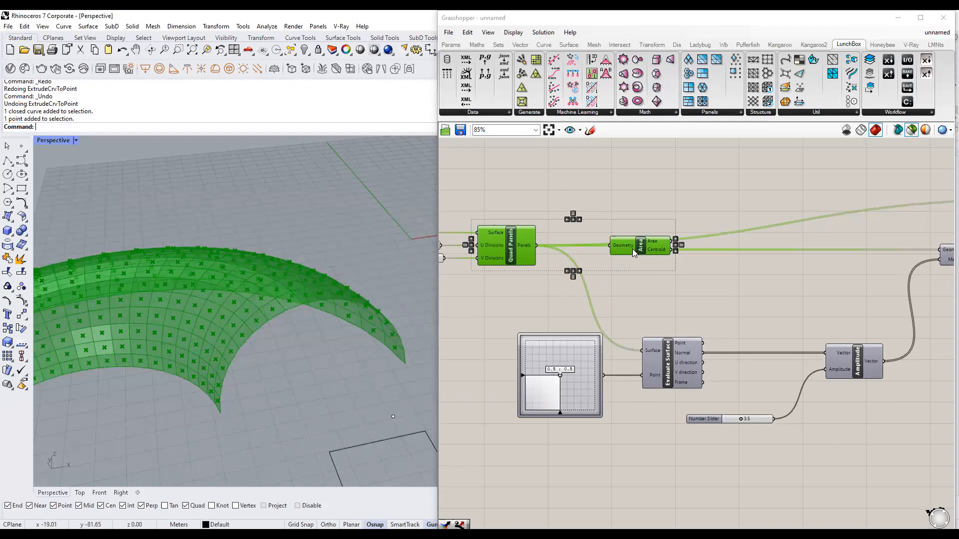
mouse_move(632, 249)
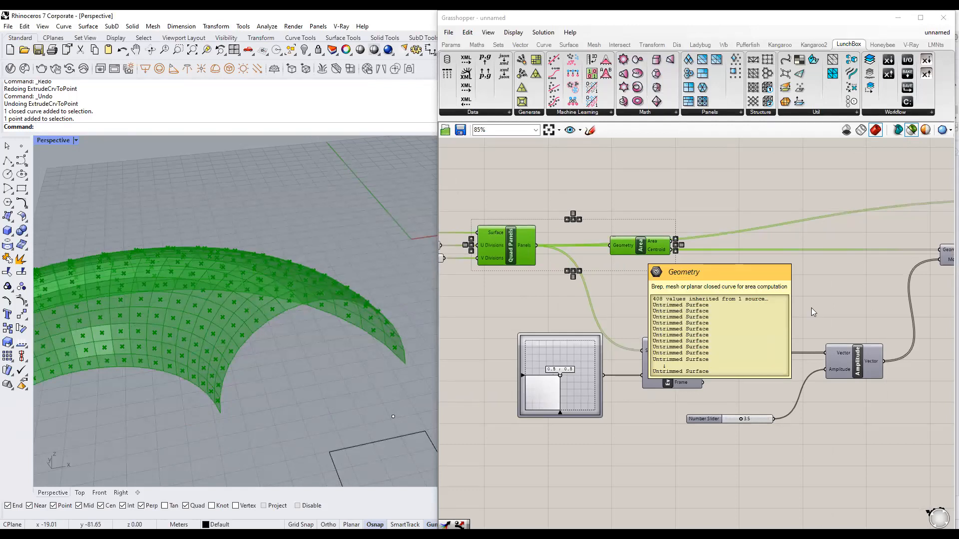
scroll(741, 305, "down", 1)
scroll(820, 306, "up", 1)
right_click_drag(820, 306, 751, 280)
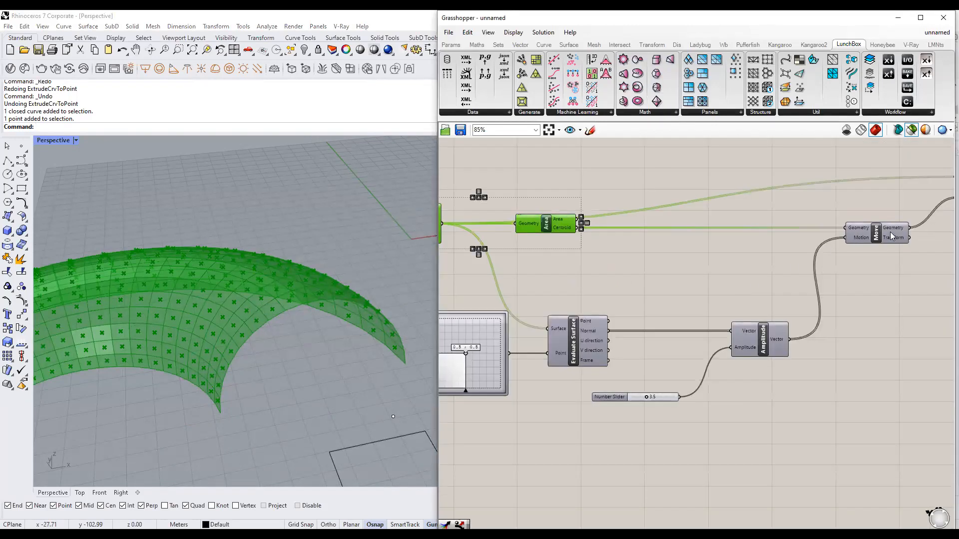
mouse_move(875, 233)
left_click(872, 232, "shift")
right_click_drag(680, 277, 728, 250)
right_click_drag(399, 343, 395, 307)
scroll(622, 324, "up", 1)
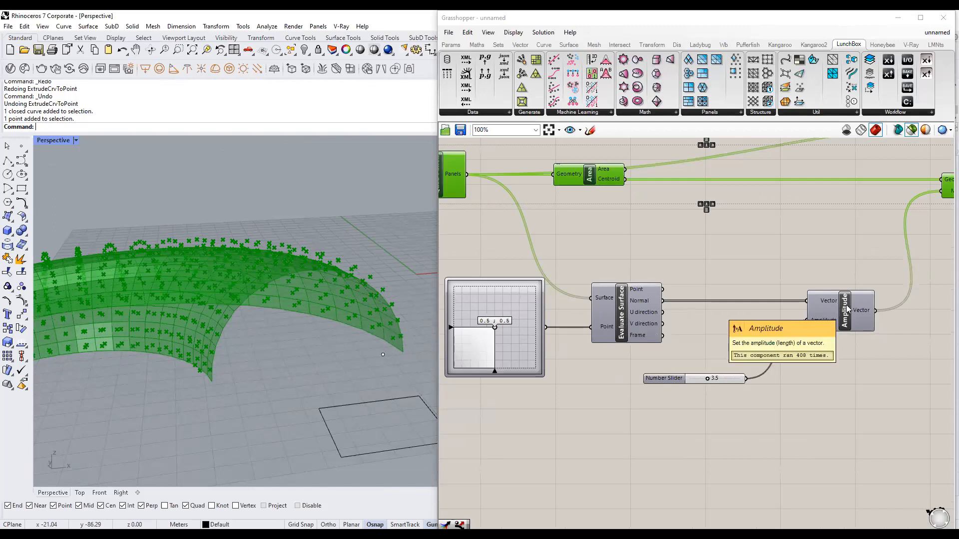
Change the spike amplitude slider from 3.5 to 3.7.
mouse_move(706, 378)
left_mouse_down()
mouse_move(729, 378)
mouse_move(707, 376)
left_mouse_up()
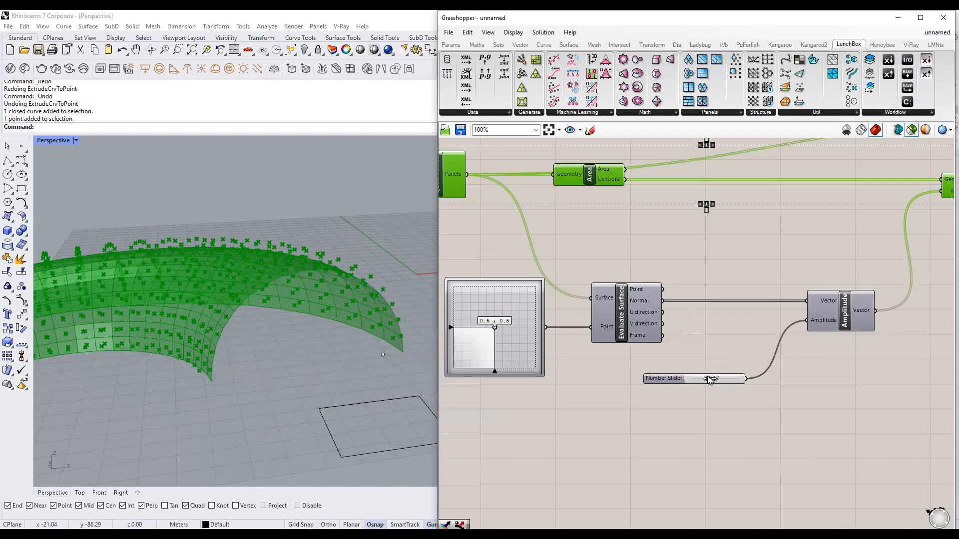
scroll(703, 349, "down", 2)
right_click_drag(702, 349, 661, 345)
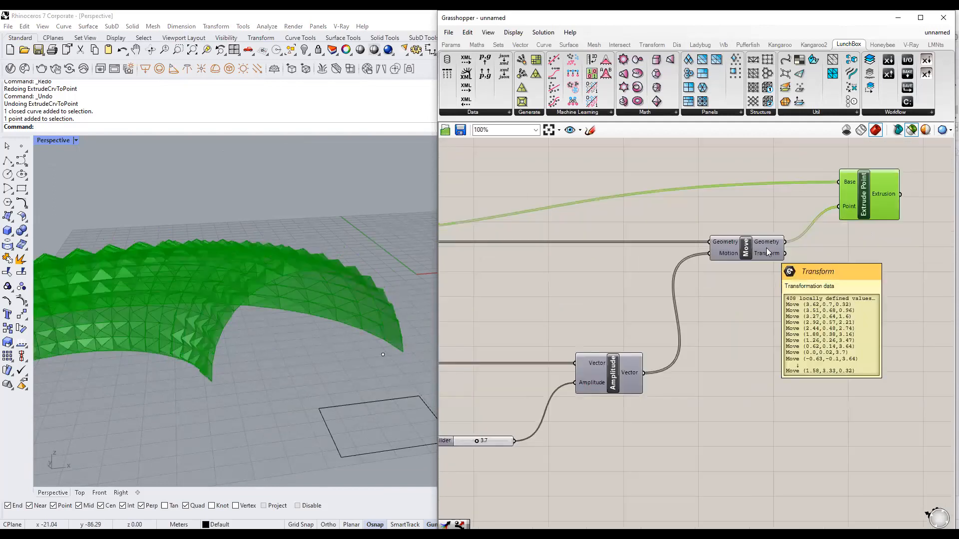
Widen the Grasshopper window and reselect the Surface parameter and Quad Panels.
left_click(766, 248, "shift")
scroll(819, 242, "down", 2)
right_click_drag(598, 265, 713, 260)
left_click(531, 232, "shift")
scroll(691, 267, "down", 1)
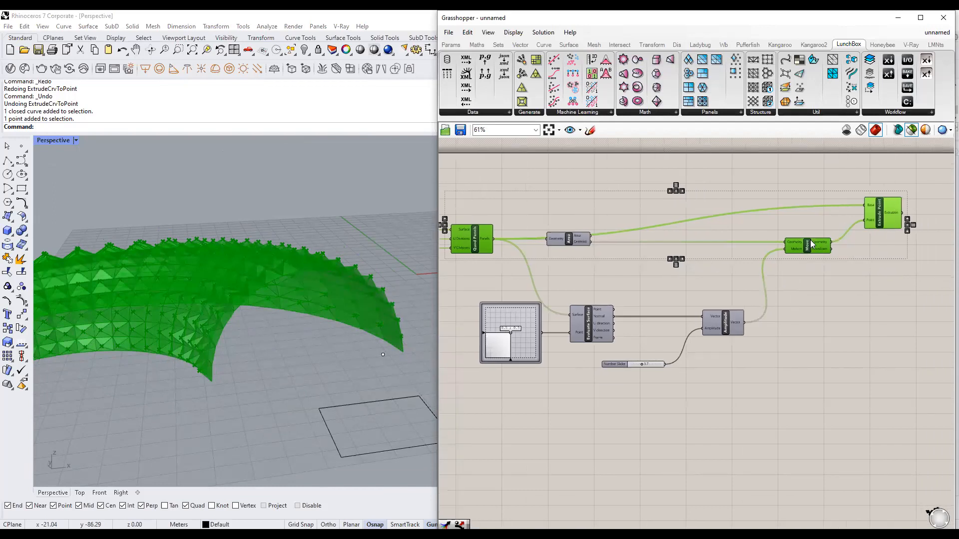
left_click_drag(436, 265, 346, 266)
right_click_drag(567, 263, 597, 262)
right_click_drag(485, 249, 544, 251)
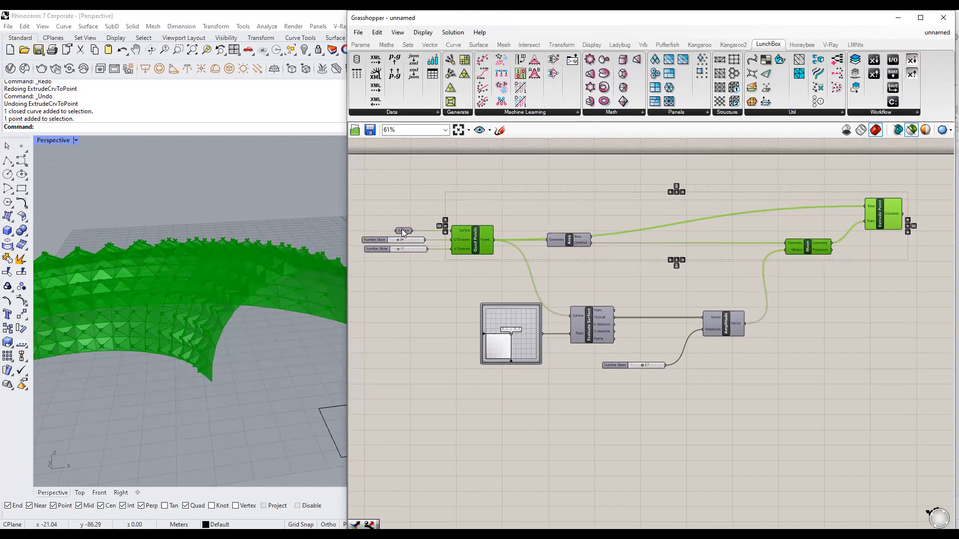
left_click(401, 228)
left_click(471, 246, "shift")
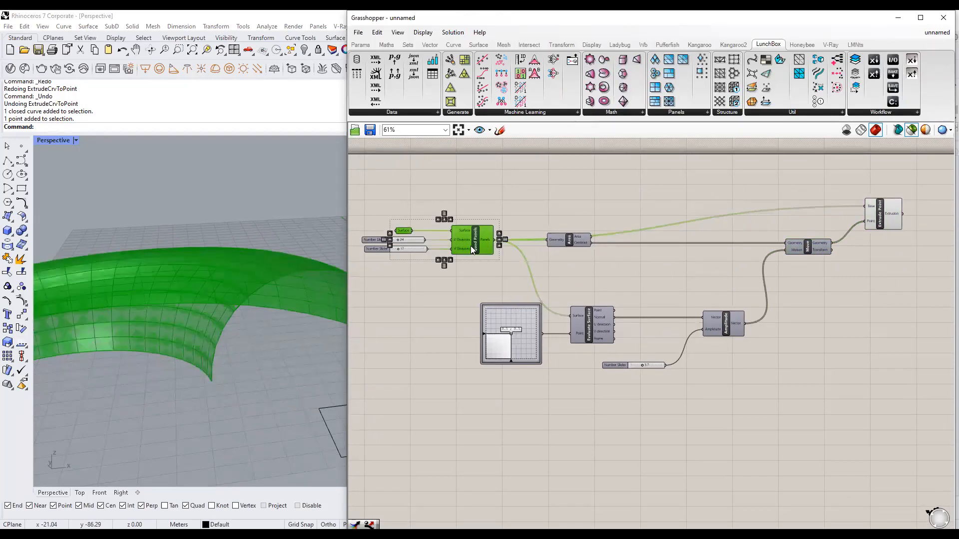
Preview Area, Move and Extrude Point, then clear the selection to view the pyramid spikes.
left_click(571, 239, "shift")
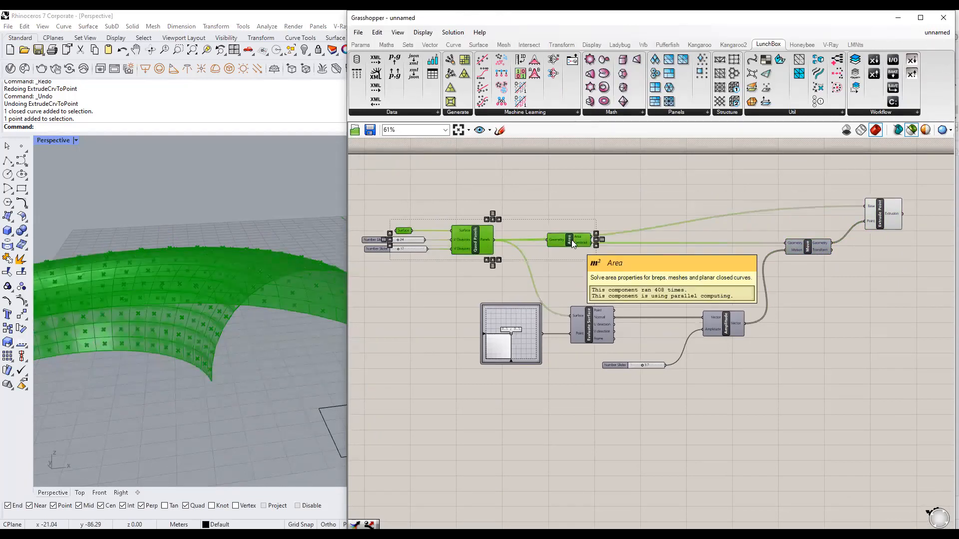
left_click(807, 245, "shift")
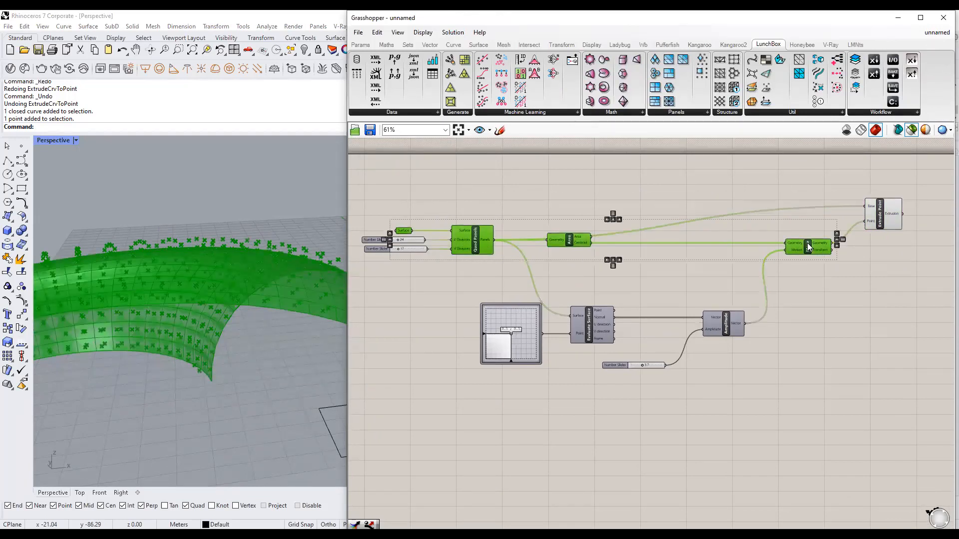
left_click(886, 218, "shift")
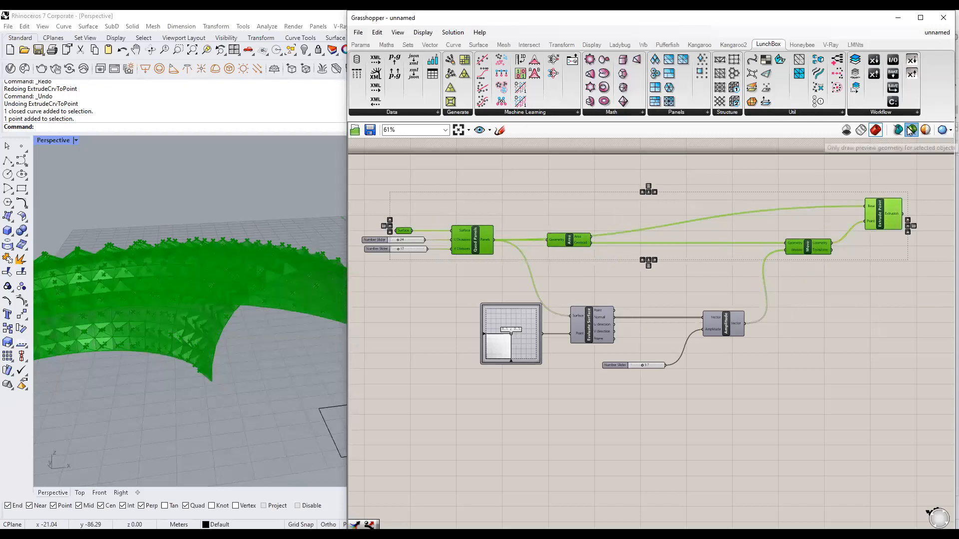
left_click(862, 308)
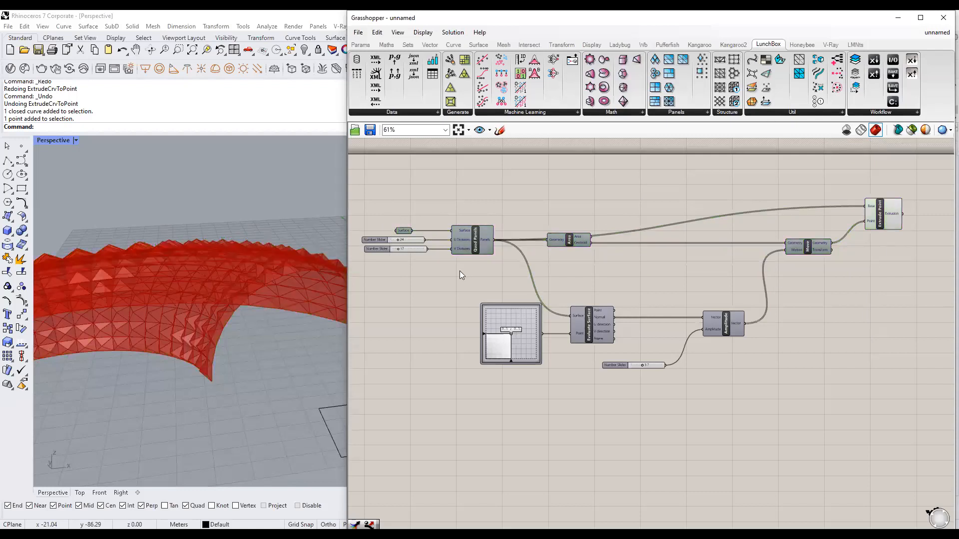
right_click_drag(458, 274, 492, 272)
left_click(507, 246)
right_click_drag(287, 267, 240, 282)
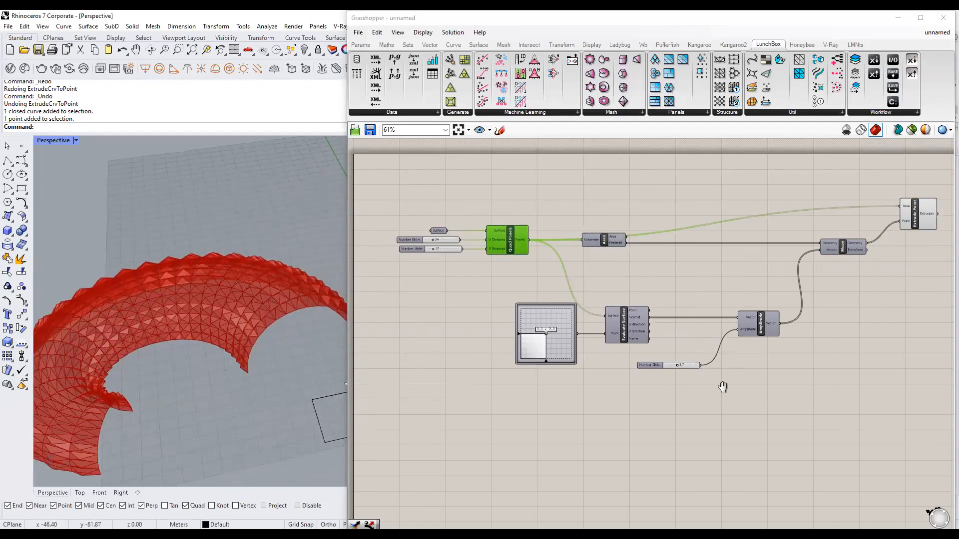
Raise the spike amplitude slider to 3.9.
right_click_drag(723, 387, 708, 361)
scroll(668, 351, "up", 4)
scroll(657, 329, "down", 2)
right_click_drag(649, 333, 508, 394)
scroll(256, 344, "up", 3)
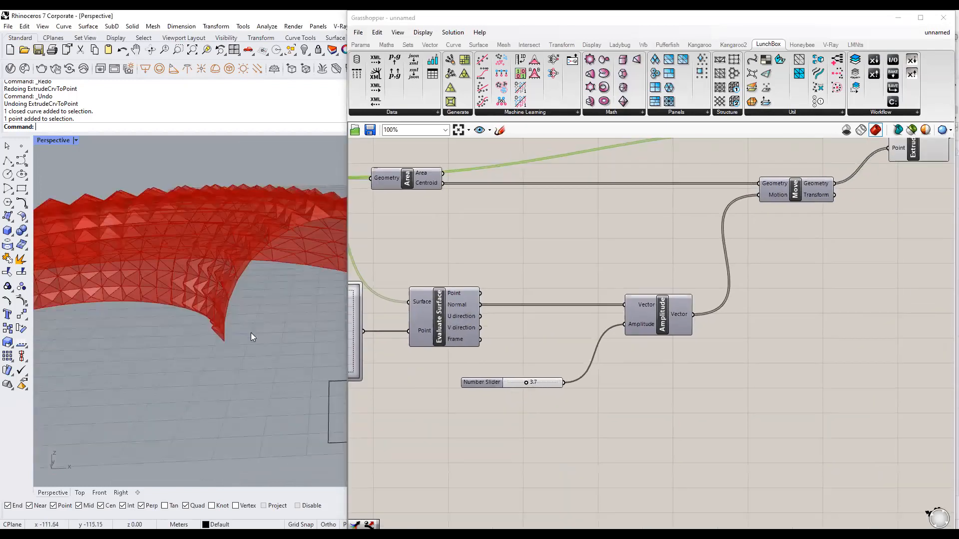
scroll(575, 339, "up", 2)
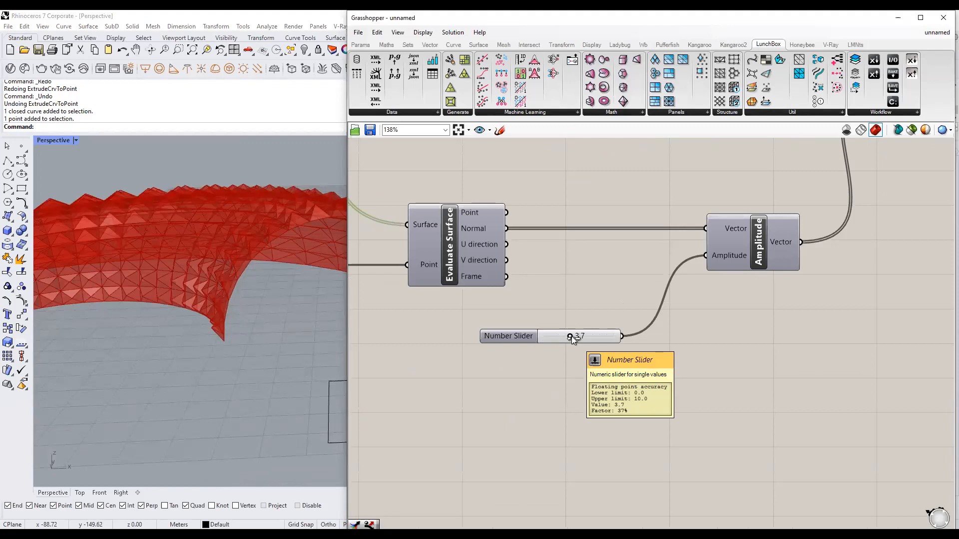
mouse_move(562, 336)
left_mouse_down()
mouse_move(544, 335)
mouse_move(597, 340)
mouse_move(562, 339)
mouse_move(572, 340)
left_mouse_up()
Reposition the definition and orbit above the spiked torus, bringing the panel inputs into view.
scroll(597, 379, "down", 5)
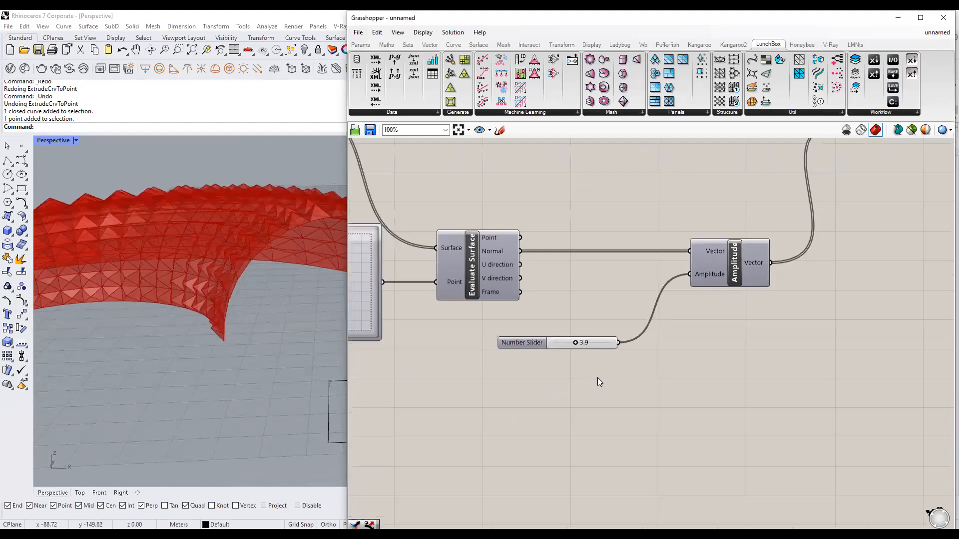
right_click_drag(519, 341, 601, 373)
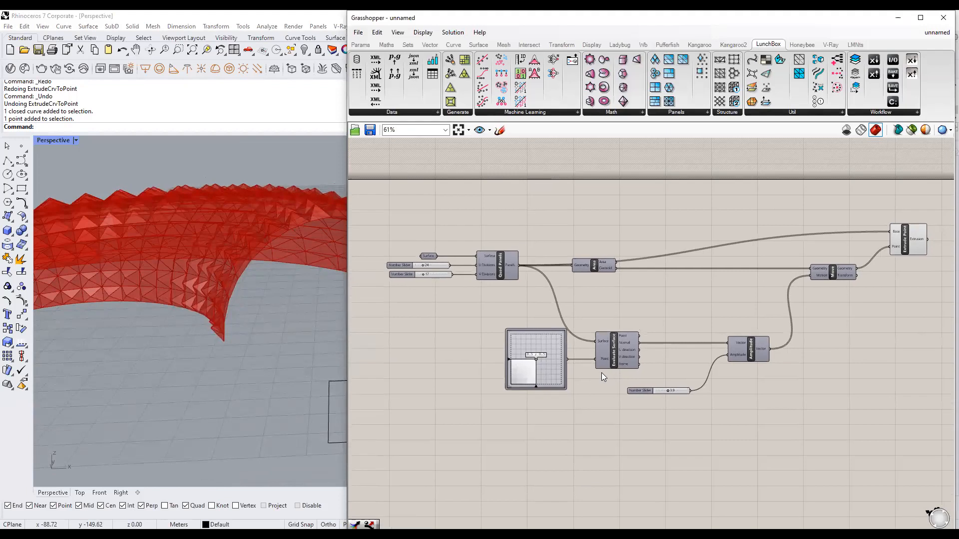
mouse_move(235, 349)
right_mouse_down()
mouse_move(225, 291)
mouse_move(234, 340)
right_mouse_up()
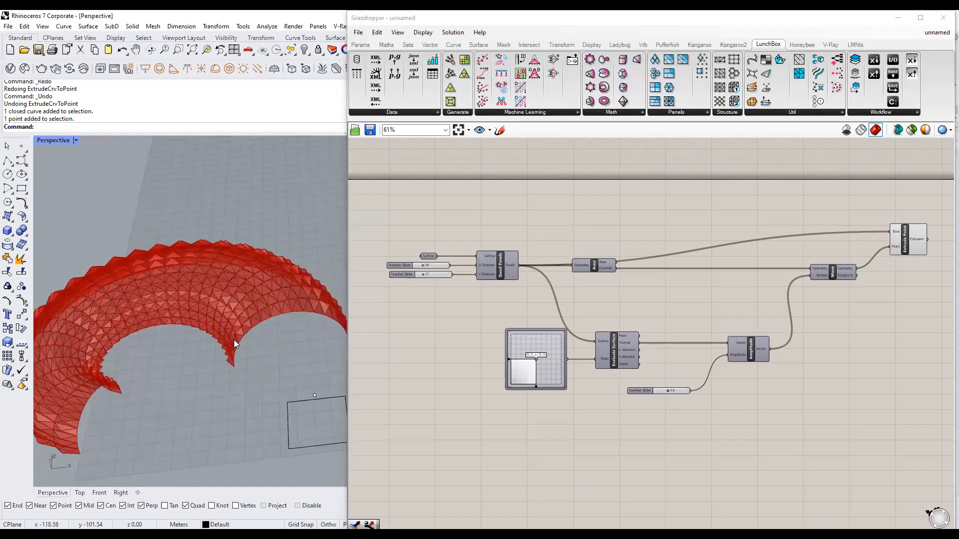
scroll(603, 278, "up", 3)
left_click(503, 278)
left_click(558, 218)
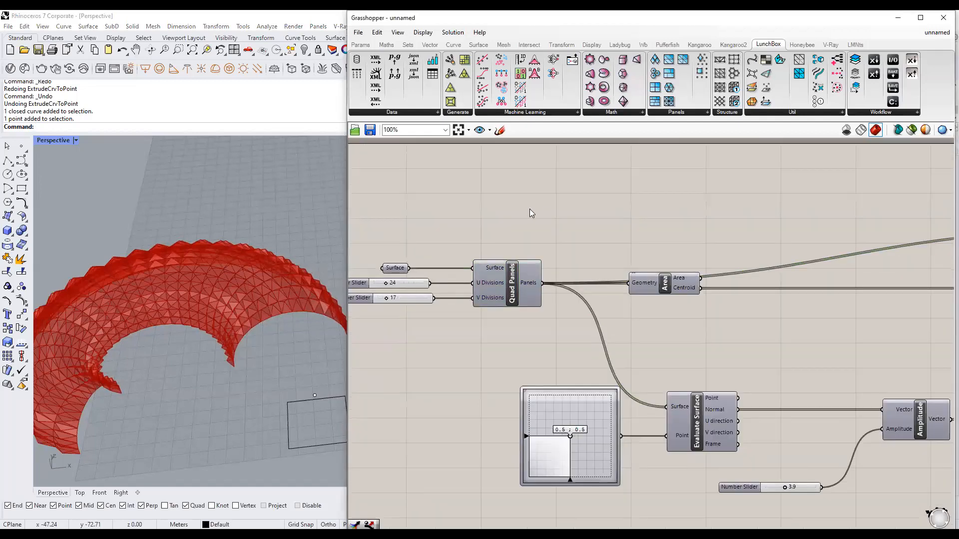
right_click_drag(508, 208, 571, 215)
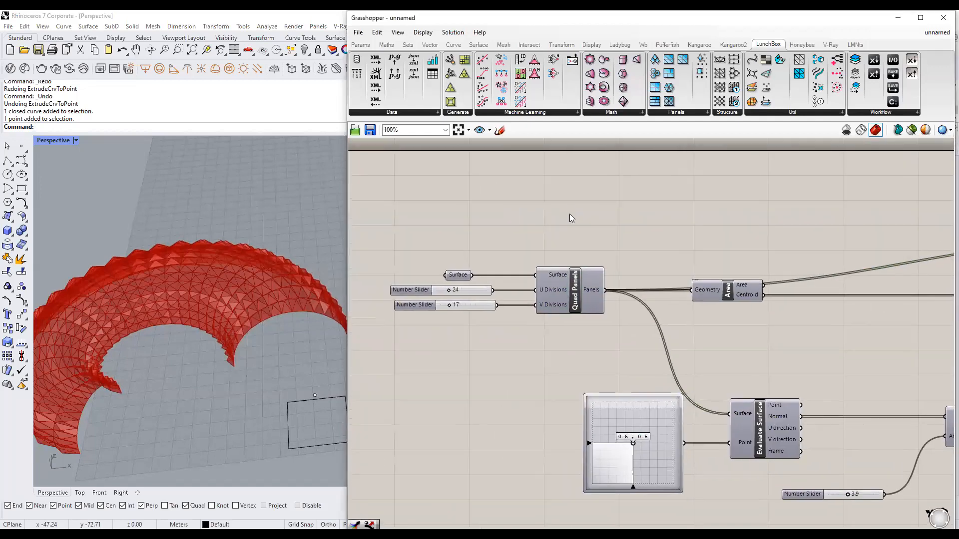
Add a LunchBox Triangle Panels B component and feed it the torus surface.
left_click(676, 114)
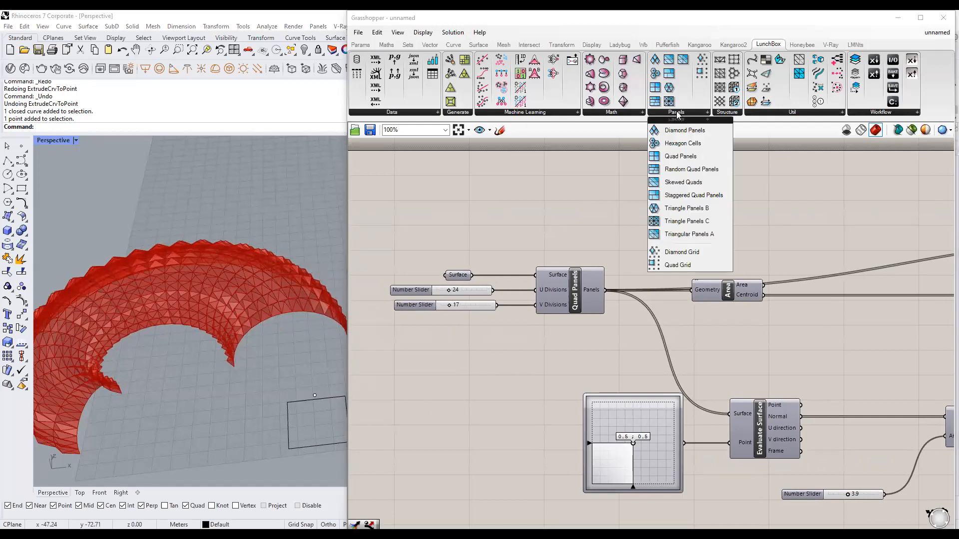
left_click(684, 208)
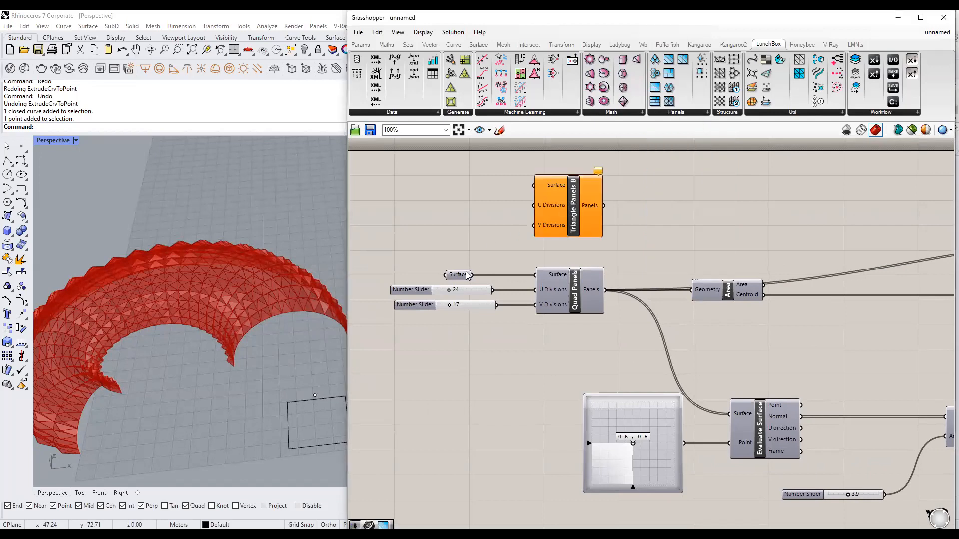
left_click_drag(487, 249, 532, 186)
right_click_drag(450, 208, 492, 221)
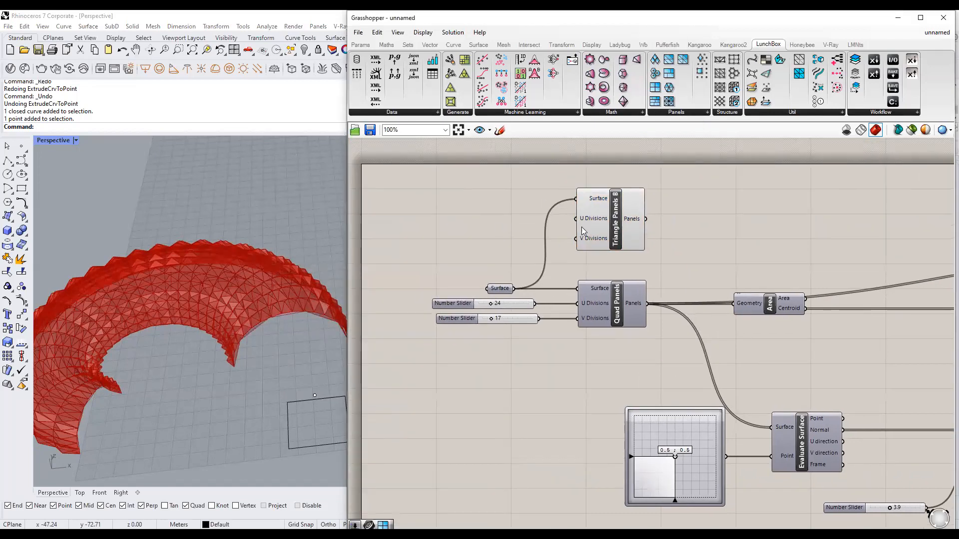
scroll(512, 279, "down", 4)
Turn off the Extrude Point spike preview from its radial menu.
left_click(794, 271)
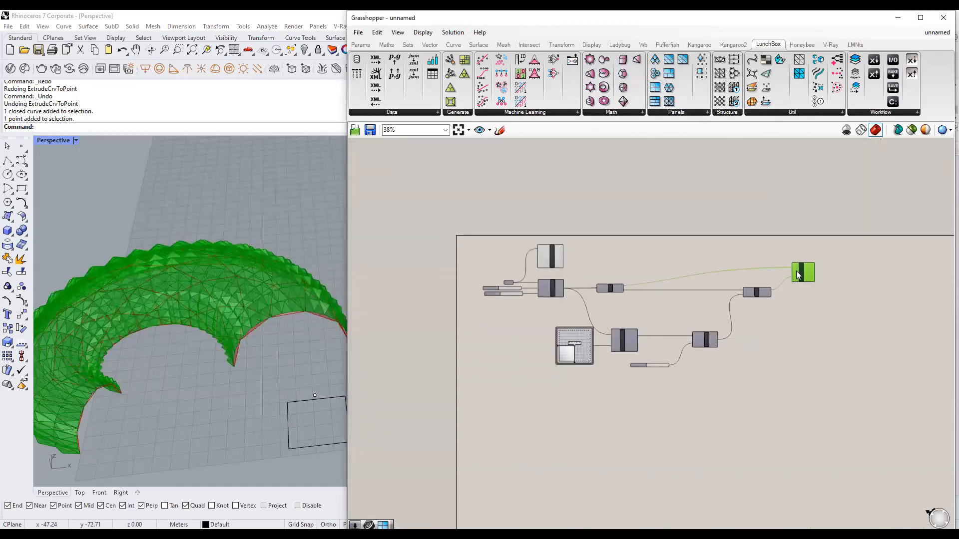
scroll(829, 275, "up", 4)
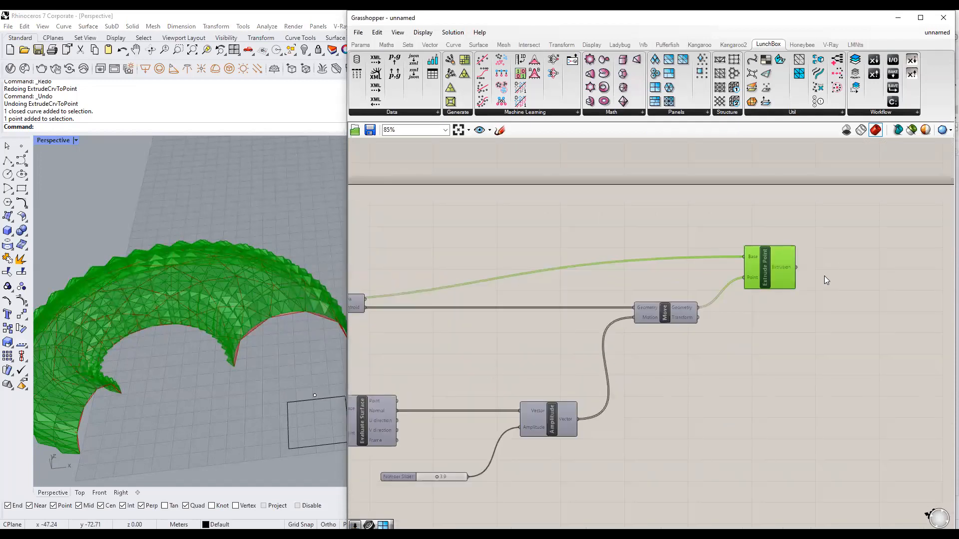
middle_click(770, 273)
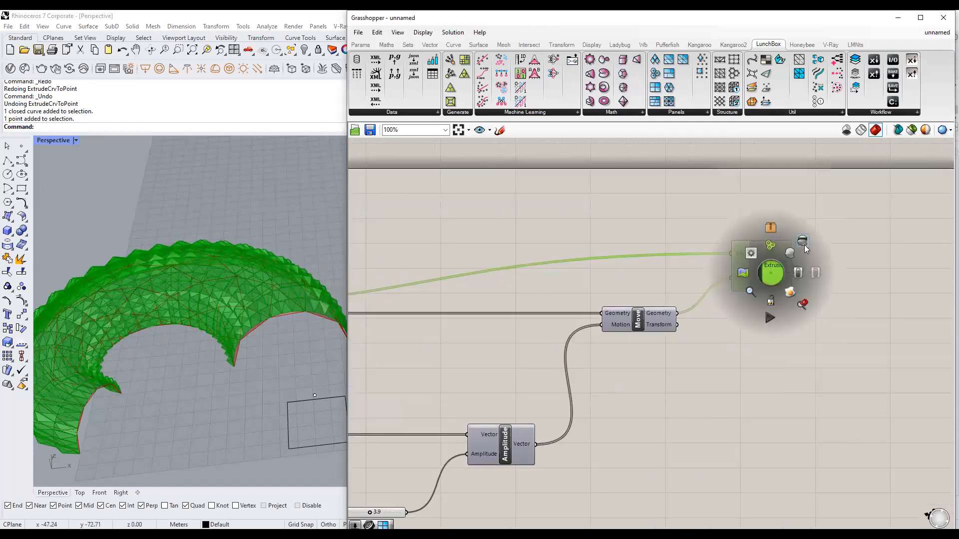
left_click(803, 244)
left_click(845, 250)
scroll(845, 251, "down", 4)
Wire the 24 and 17 sliders into Triangle Panels B U and V Divisions.
right_click_drag(486, 247, 616, 258)
scroll(617, 258, "up", 4)
left_click(531, 257)
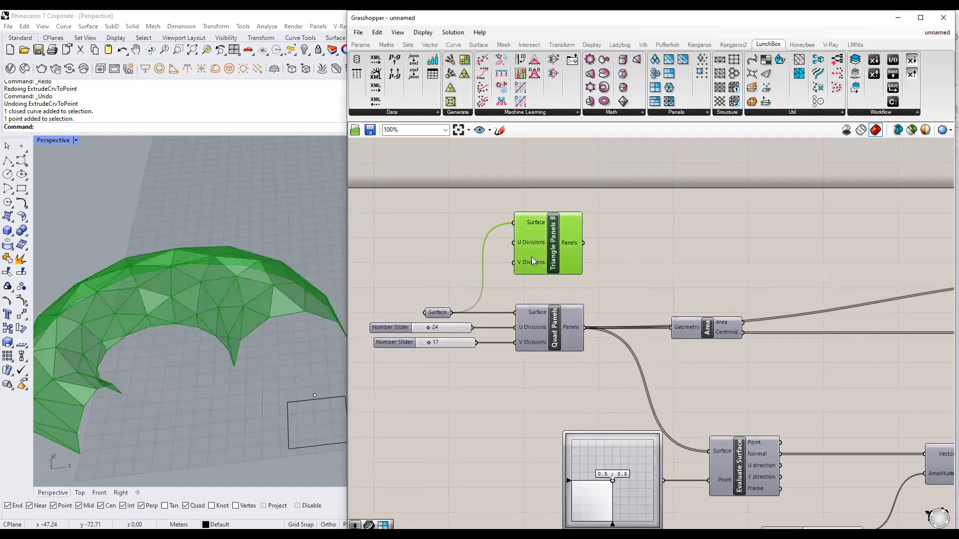
right_click_drag(490, 288, 573, 292)
left_click(573, 293)
scroll(554, 286, "up", 1)
left_click_drag(555, 340, 604, 240)
left_click_drag(560, 358, 604, 264)
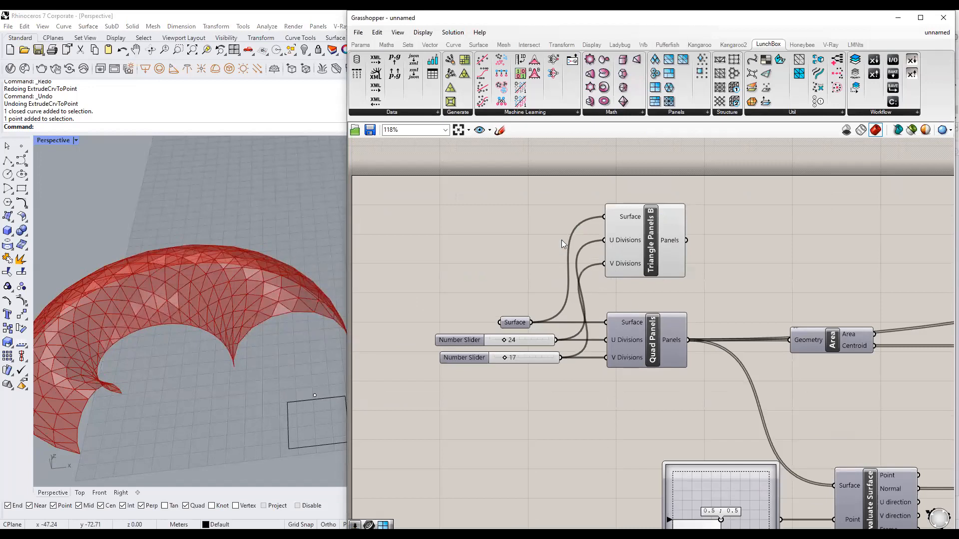
Create a new 25 number slider and connect it to Triangle Panels B V Divisions.
right_click_drag(481, 246, 531, 242)
double_click(530, 242)
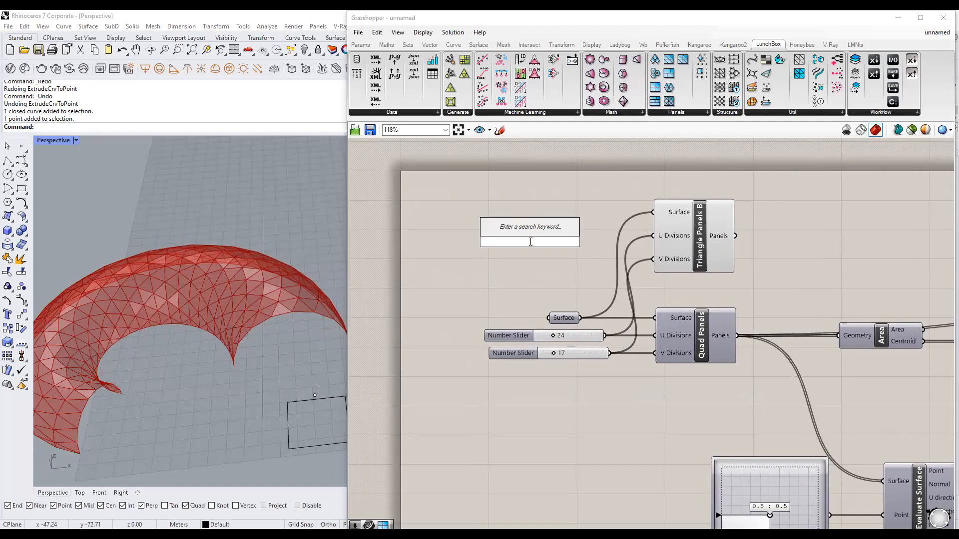
type("25")
key("Return")
left_click_drag(591, 242, 653, 259)
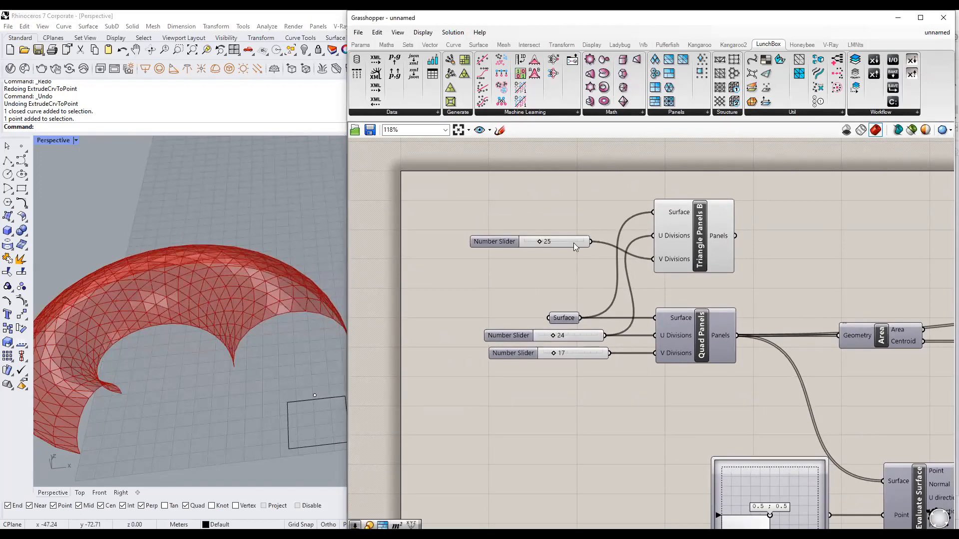
left_click_drag(573, 242, 581, 260)
left_click(662, 296)
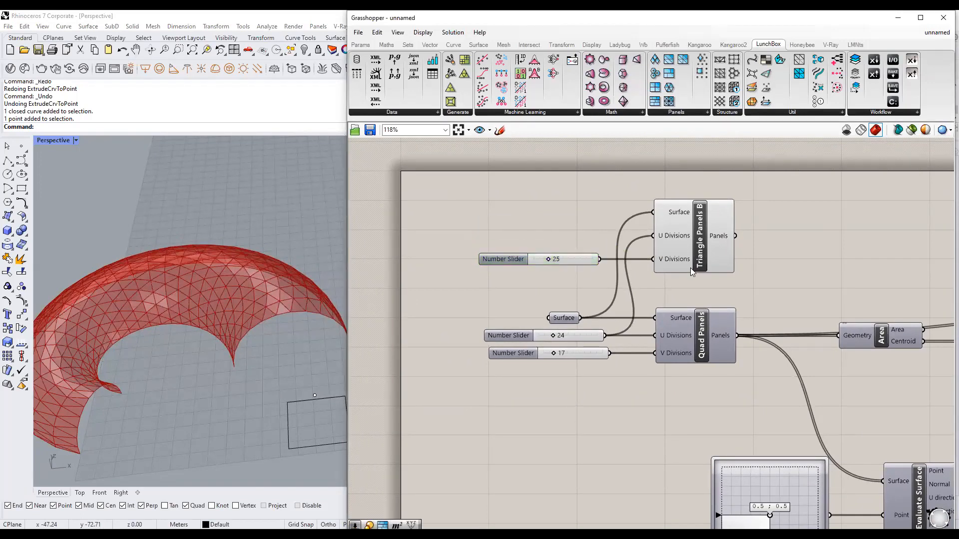
Preview the Triangle Panels B mesh, then select Quad Panels.
scroll(690, 268, "down", 2)
right_click_drag(672, 286, 585, 274)
scroll(594, 277, "up", 1)
left_click(619, 250)
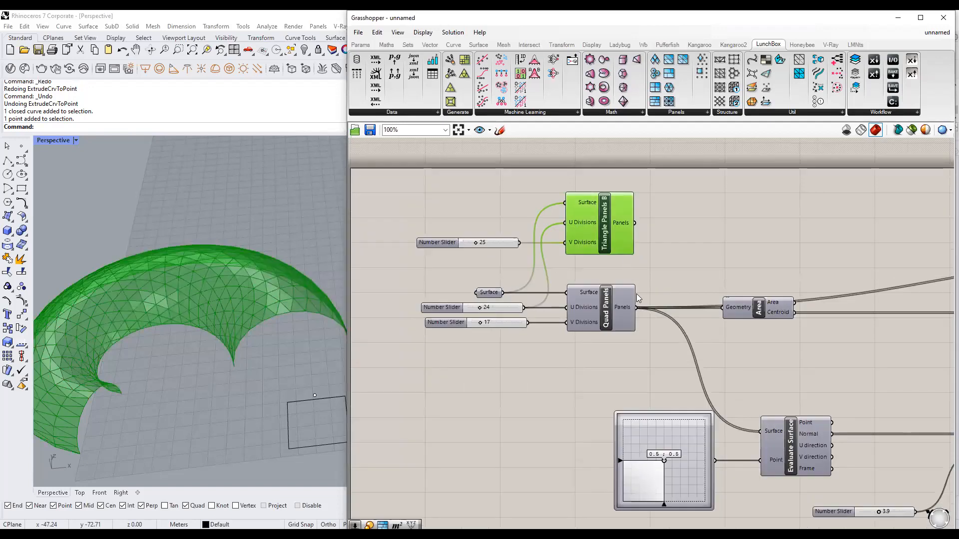
scroll(829, 360, "down", 2)
right_click_drag(829, 361, 602, 295)
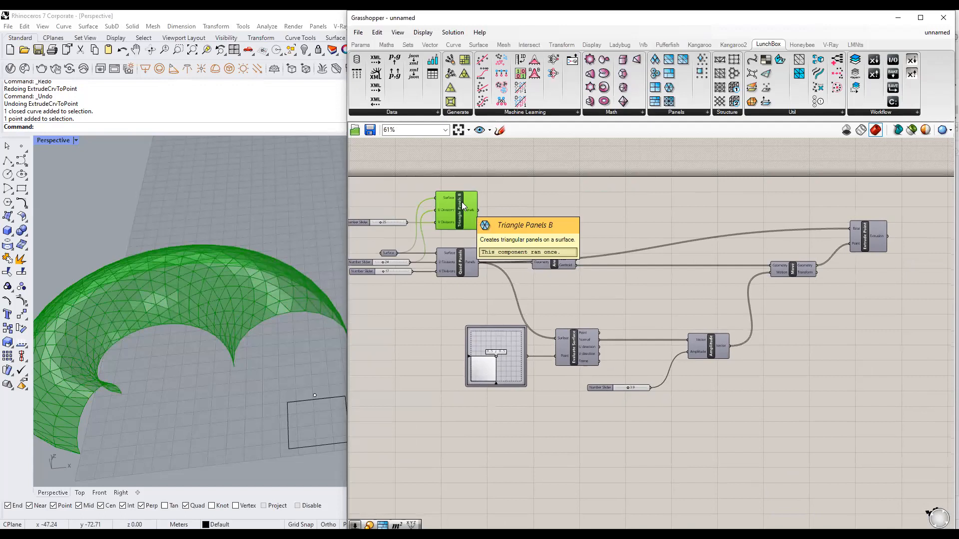
scroll(462, 202, "up", 1)
left_click(480, 277)
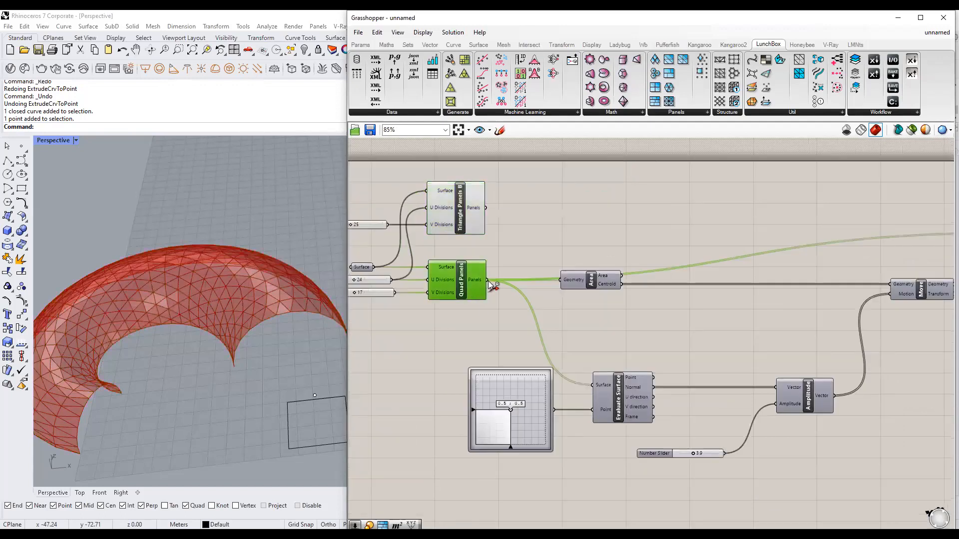
Reroute Quad Panels' downstream wires onto the Triangle Panels B output.
left_click_drag(486, 280, 478, 206, "ctrl+shift")
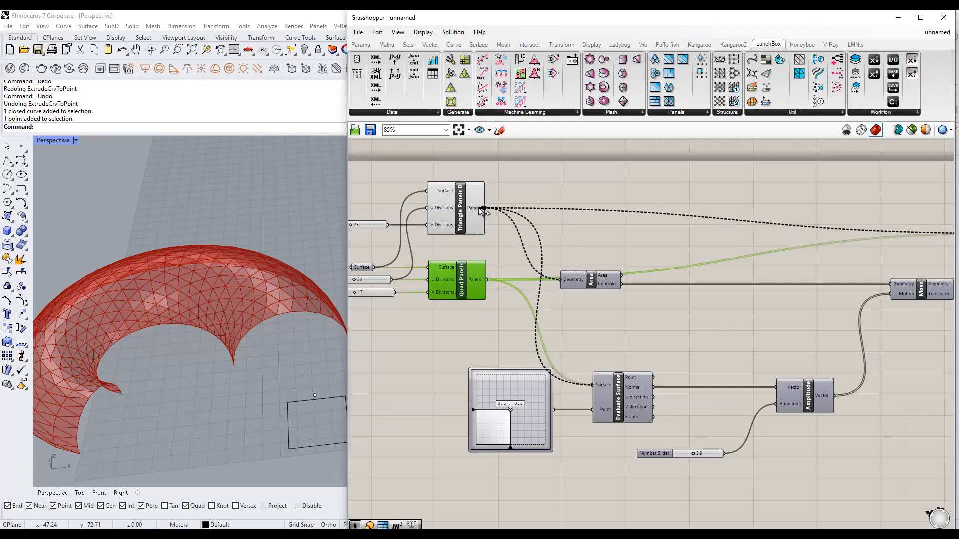
mouse_move(485, 208)
left_mouse_down("ctrl+shift")
mouse_move(487, 282)
mouse_move(492, 214)
mouse_move(483, 209)
left_mouse_up("ctrl+shift")
mouse_move(477, 212)
left_mouse_down("ctrl+shift")
mouse_move(496, 276)
mouse_move(502, 234)
mouse_move(470, 205)
mouse_move(487, 210)
left_mouse_up("ctrl+shift")
left_click_drag(487, 208, 486, 209, "ctrl+shift")
left_click(488, 256)
Delete the now-unused Quad Panels component.
right_click_drag(486, 276, 541, 277)
left_click(519, 280)
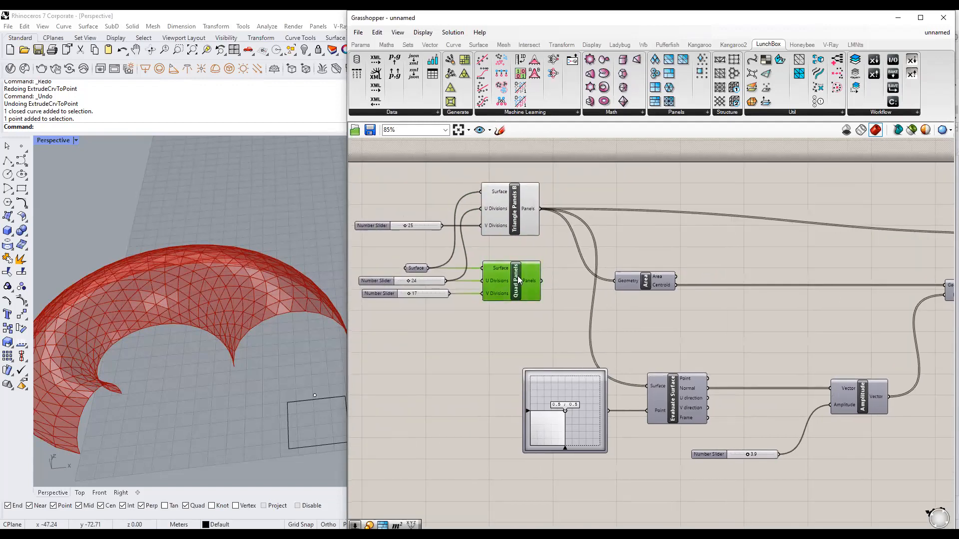
key("Delete")
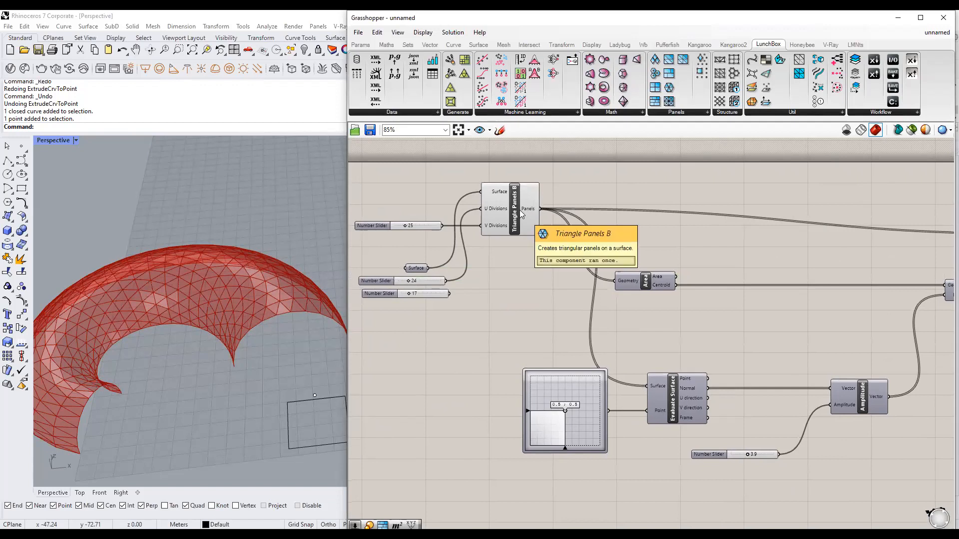
Check Extrude Point's result, now triangular pyramid spikes on the torus.
left_click(519, 215)
scroll(503, 240, "down", 2)
left_click(502, 241)
right_click_drag(805, 278, 644, 254)
left_click(763, 223)
mouse_move(763, 220)
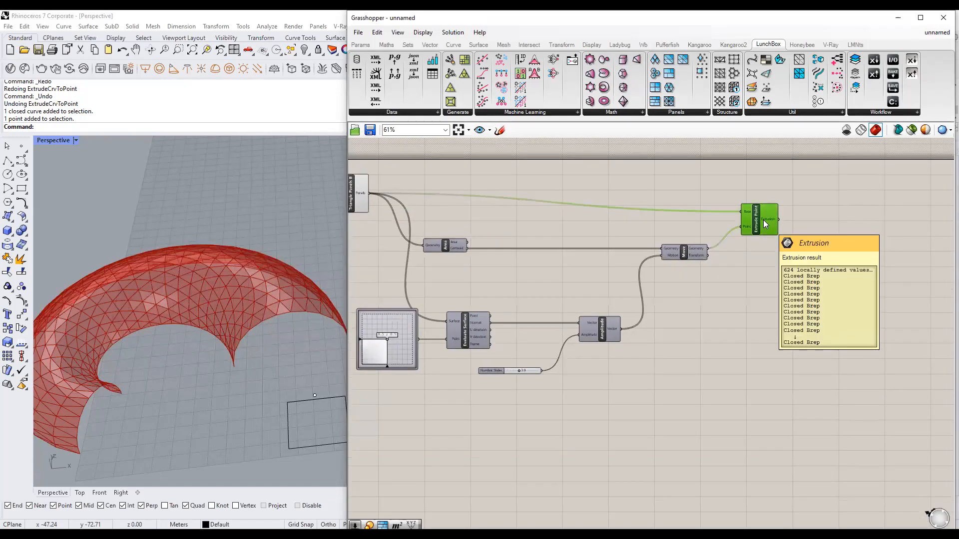
left_click(808, 186)
scroll(293, 330, "up", 3)
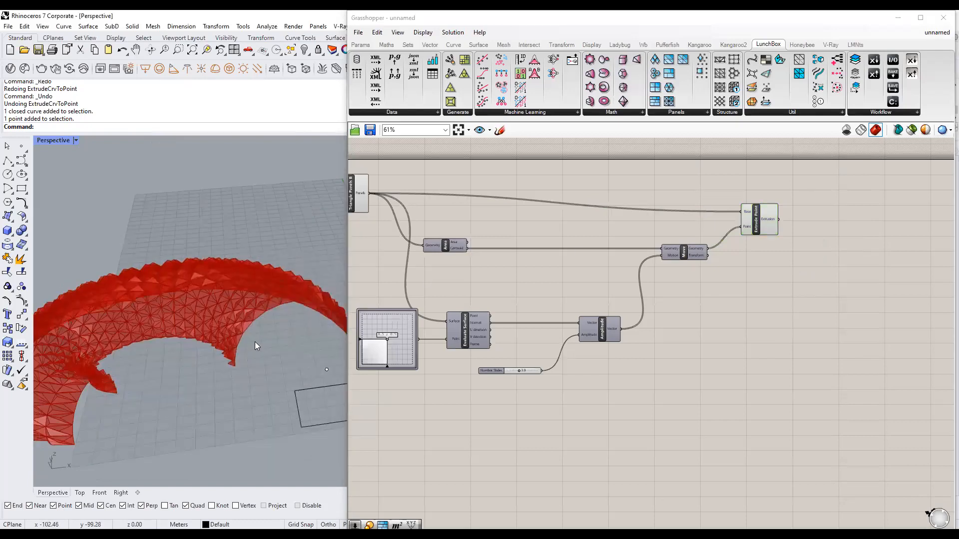
Delete the unused 17 slider and move Triangle Panels B and the 25 slider down.
right_click_drag(508, 287, 641, 293)
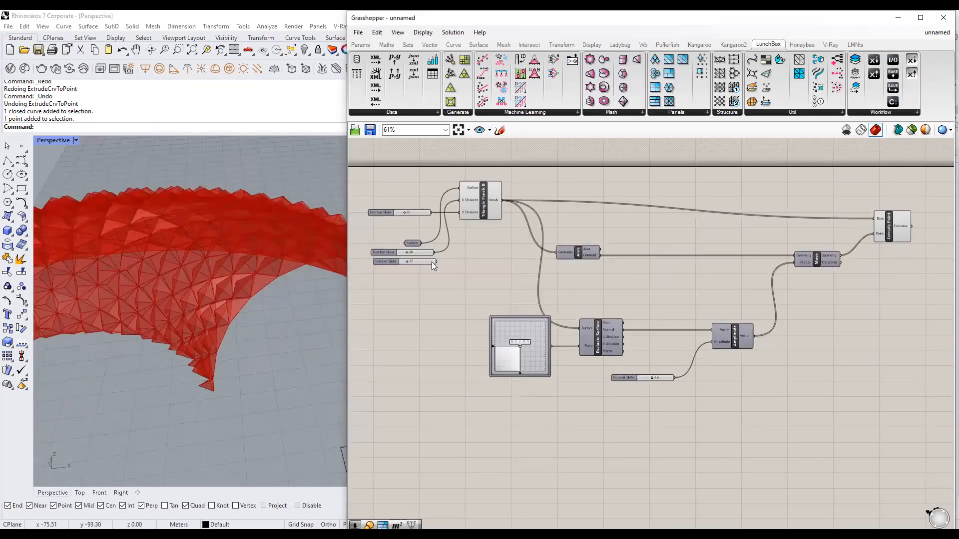
key("Delete")
left_click_drag(488, 199, 490, 253)
left_click_drag(421, 214, 425, 268)
left_click(448, 298)
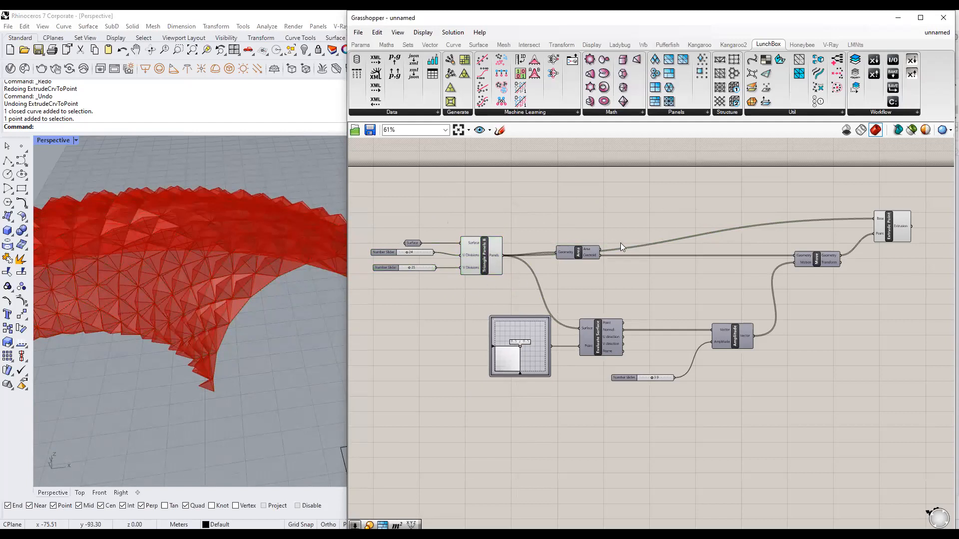
Minimize the Grasshopper window to view the full Rhino scene.
left_click(297, 349)
scroll(524, 252, "down", 6)
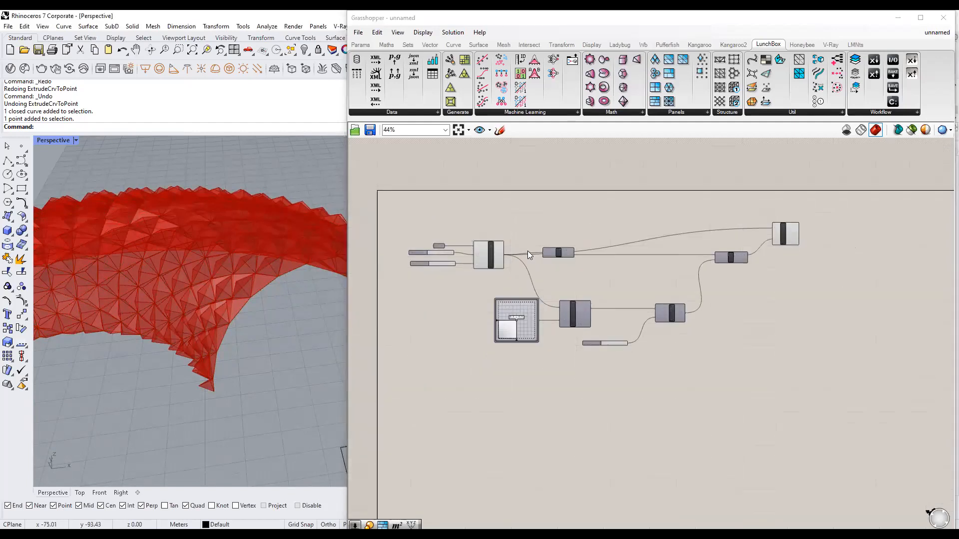
right_click_drag(570, 266, 568, 264)
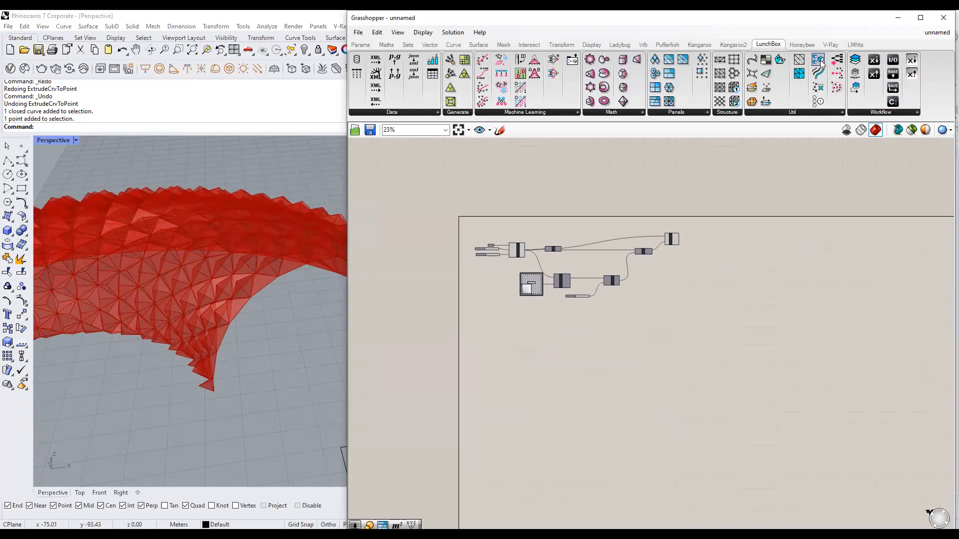
left_click(898, 17)
Run Show to reveal the ten hidden objects, including the plain torus and strip surfaces, and orbit around them.
scroll(474, 270, "down", 3)
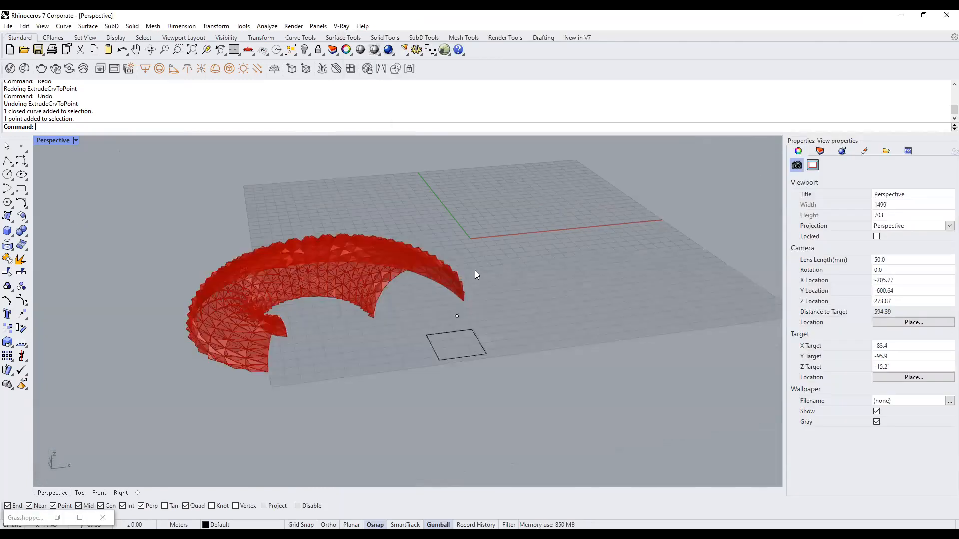
type("Show")
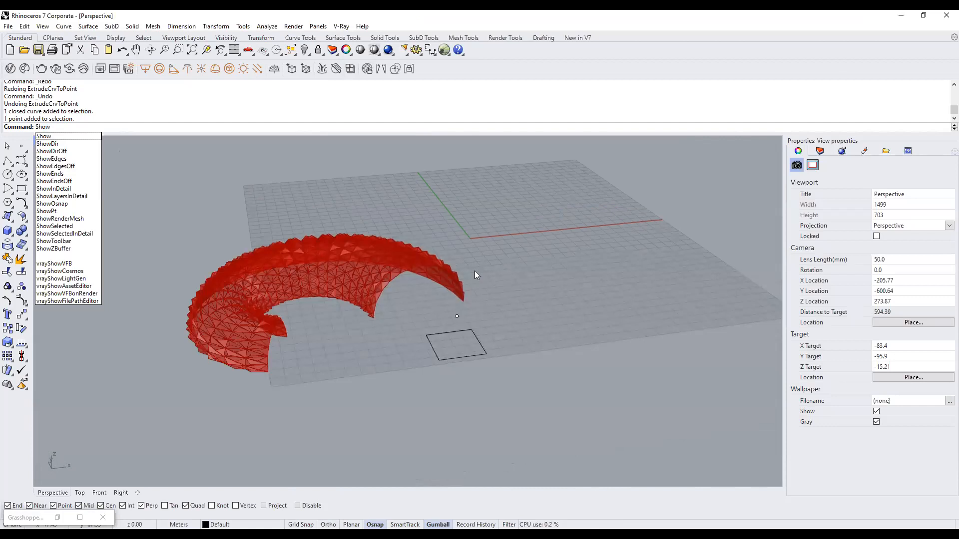
key("Return")
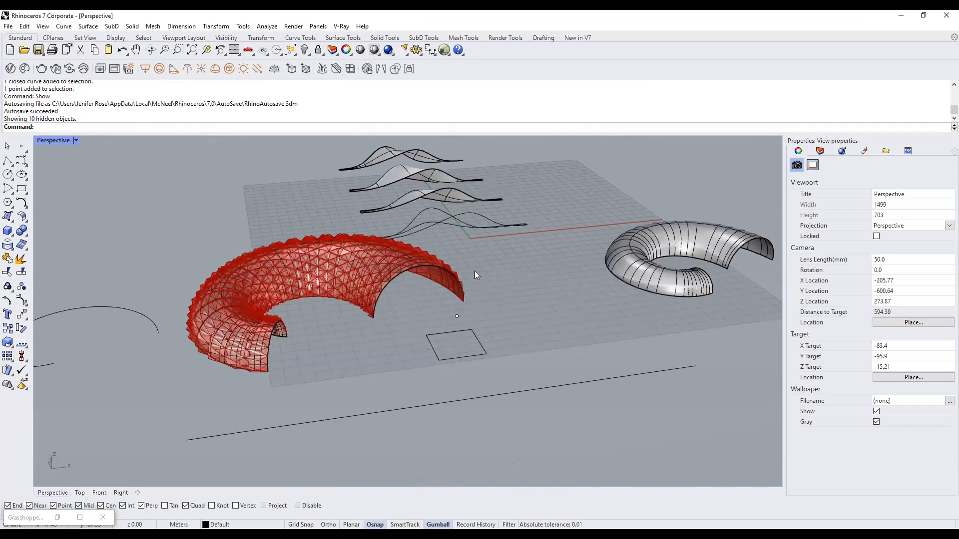
scroll(474, 271, "down", 2)
right_click_drag(474, 271, 366, 305)
scroll(320, 281, "up", 3)
Select one of the curved strip surfaces to inspect it, then deselect it.
left_click(294, 256)
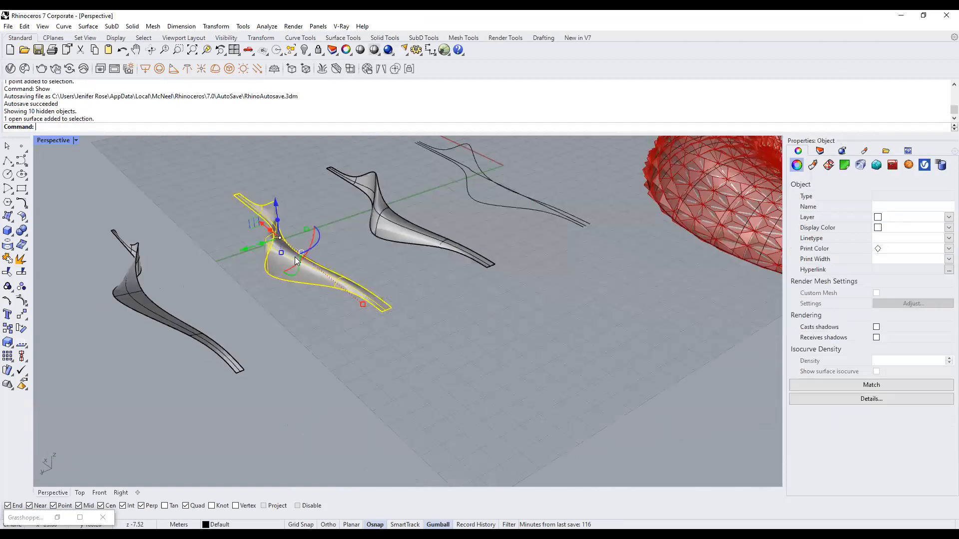
left_click(330, 341)
scroll(333, 340, "down", 4)
scroll(519, 282, "up", 2)
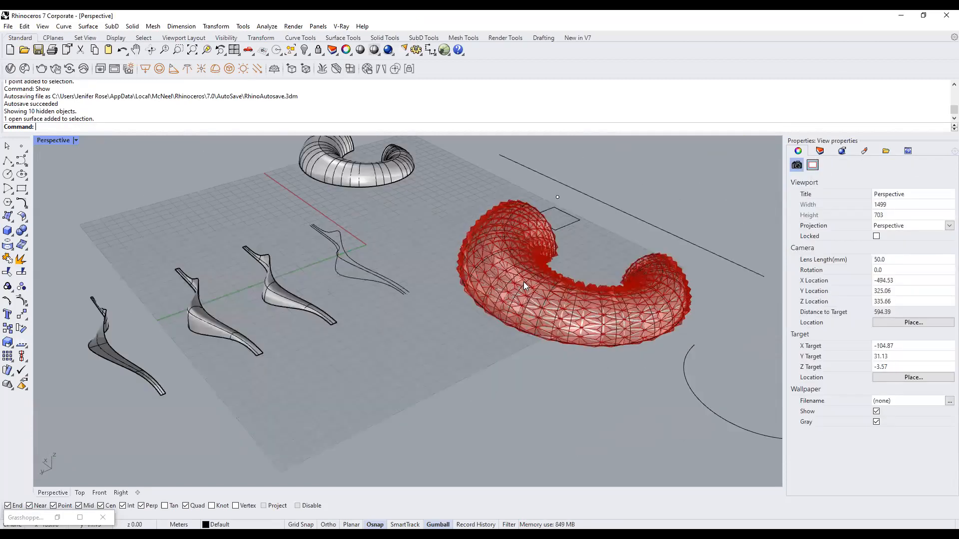
Pick the second strip surface from the left, then window-select all components in Grasshopper.
left_click(226, 325)
scroll(226, 325, "up", 3)
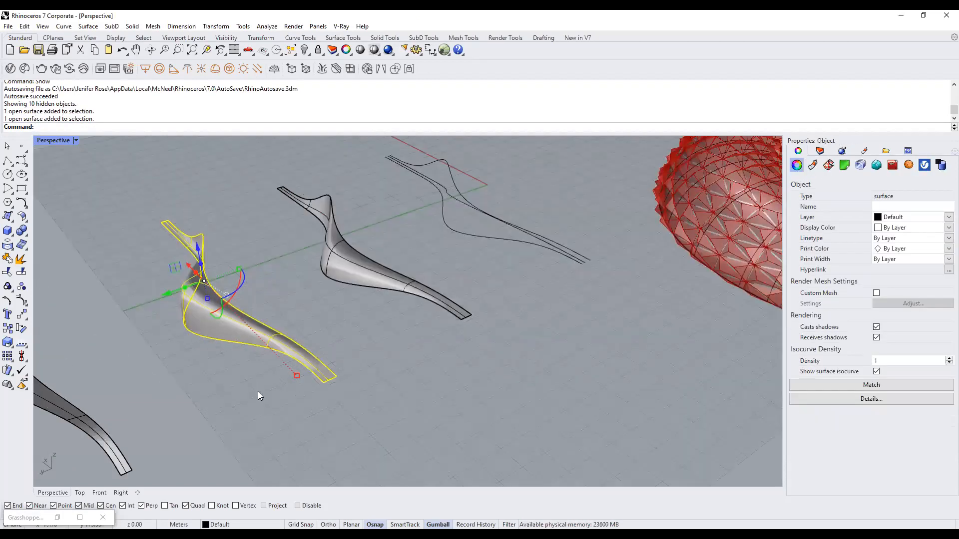
left_click(58, 518)
left_click_drag(672, 341, 485, 236)
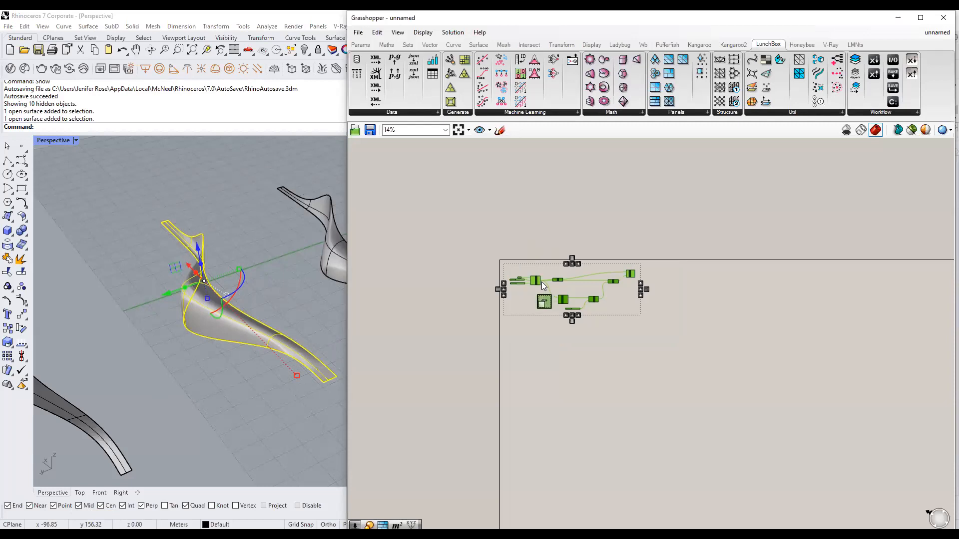
Place a copy of the panel definition below the original and bring it into view.
scroll(543, 286, "up", 5)
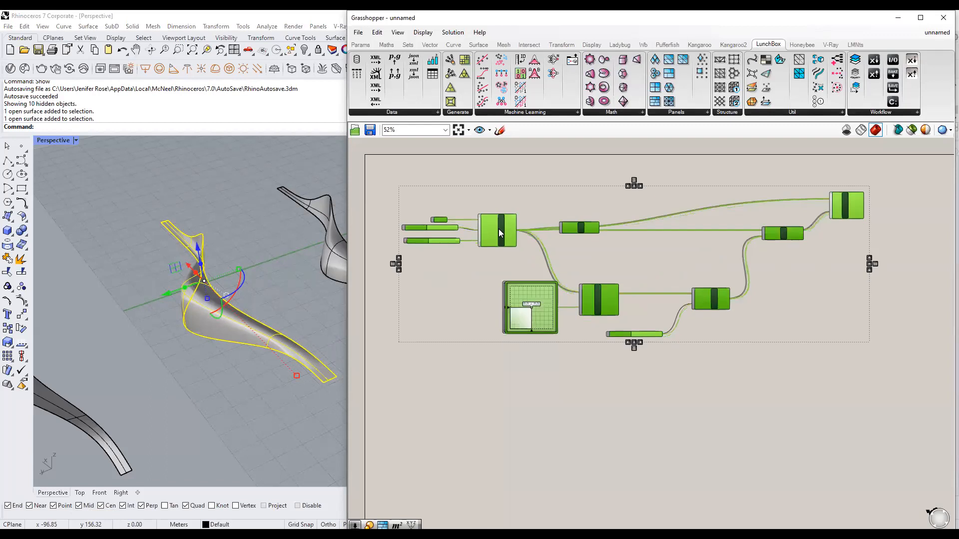
scroll(498, 229, "down", 4)
left_click_drag(505, 218, 500, 347)
left_click(530, 292)
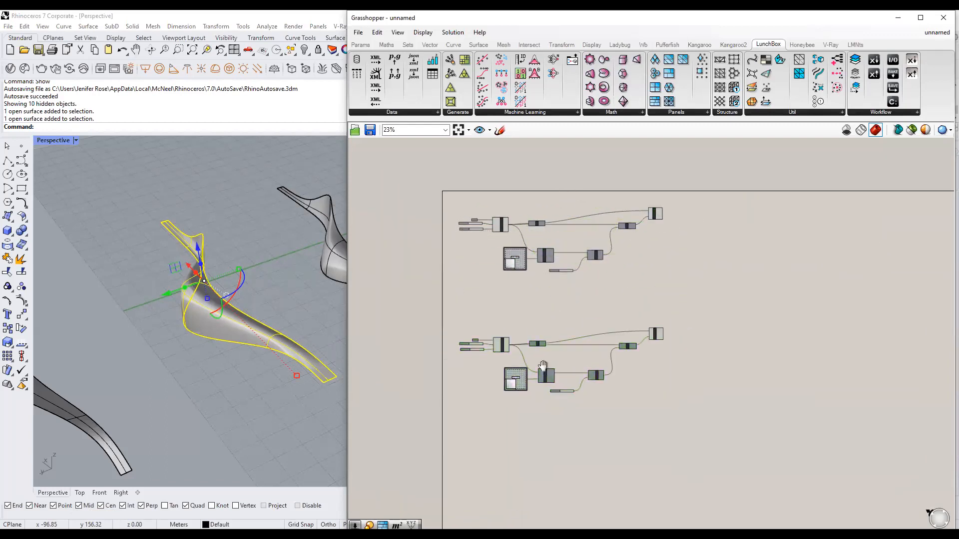
right_click_drag(542, 365, 552, 321)
scroll(500, 321, "up", 4)
scroll(486, 305, "up", 4)
Set the copy's Surface parameter to the picked curved surface, then hide that surface.
left_click(523, 295)
left_click(527, 320)
left_click(503, 271)
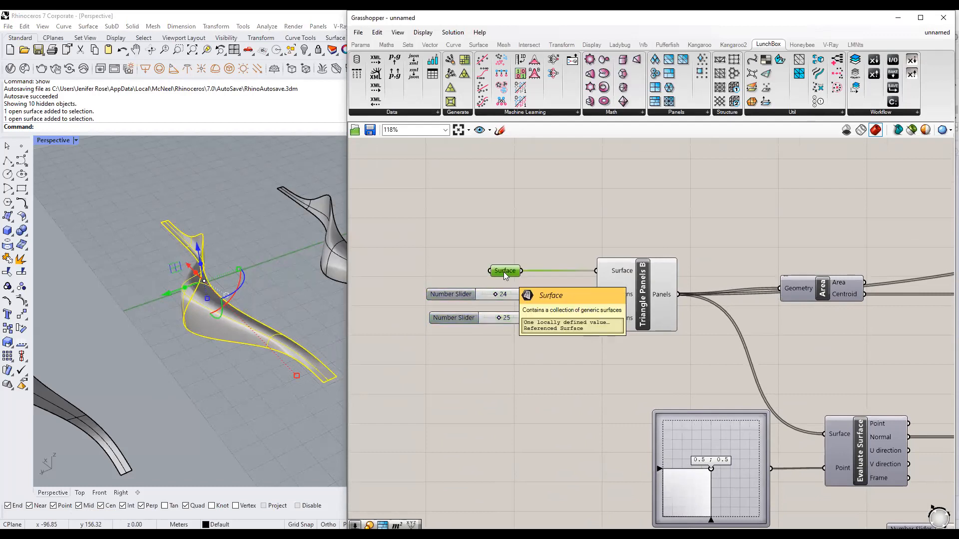
right_click(504, 272)
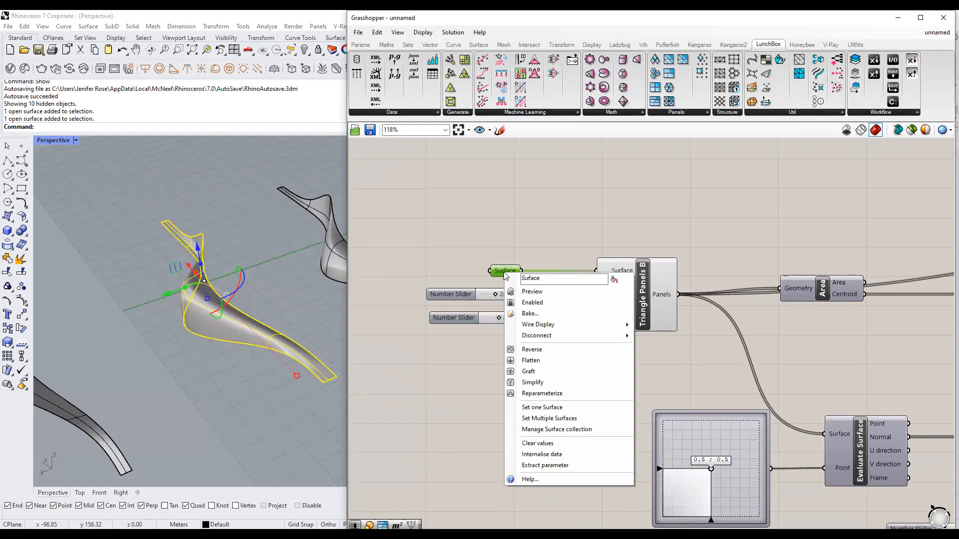
left_click(553, 409)
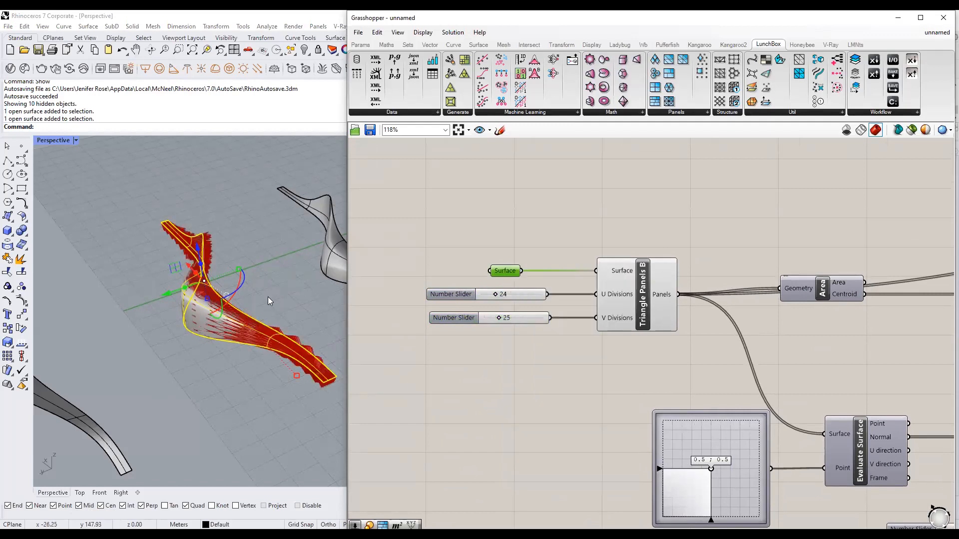
left_click(268, 297)
key("ctrl+h")
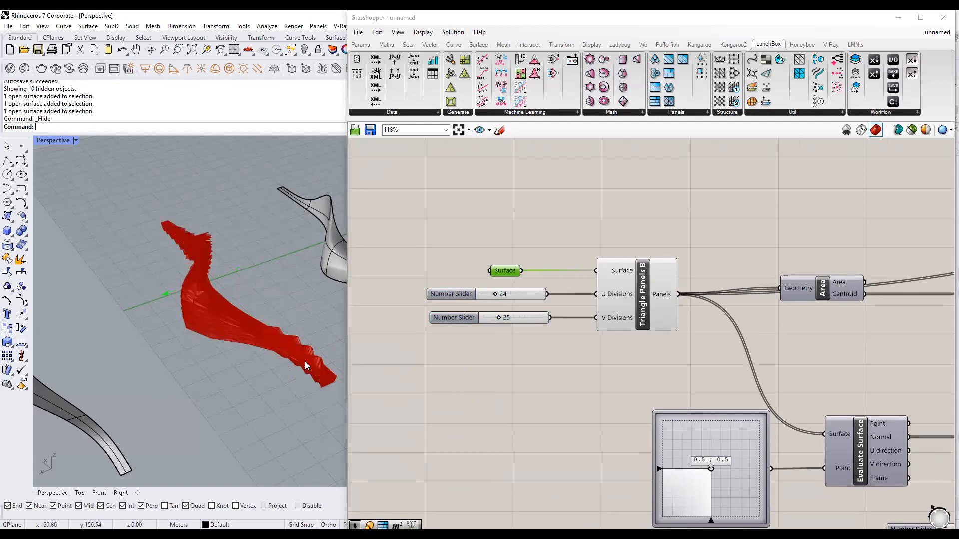
Toggle the preview of the copied definition's final component and orbit to view the panels.
scroll(287, 322, "up", 5)
mouse_move(287, 322)
right_mouse_down()
mouse_move(287, 348)
mouse_move(274, 313)
mouse_move(279, 340)
right_mouse_up()
scroll(472, 313, "down", 3)
scroll(471, 313, "down", 7)
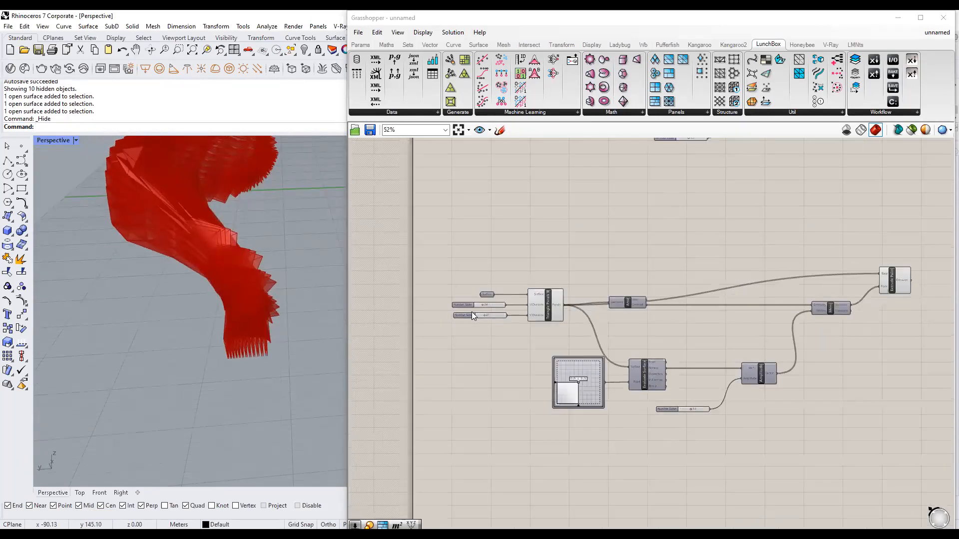
left_click(654, 300)
middle_click(653, 300)
left_click(673, 280)
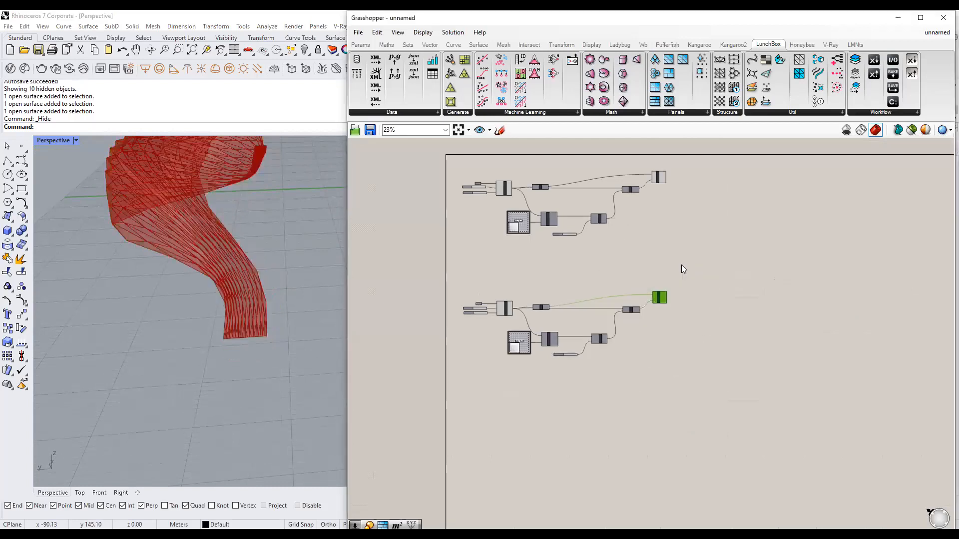
right_click_drag(208, 305, 284, 335)
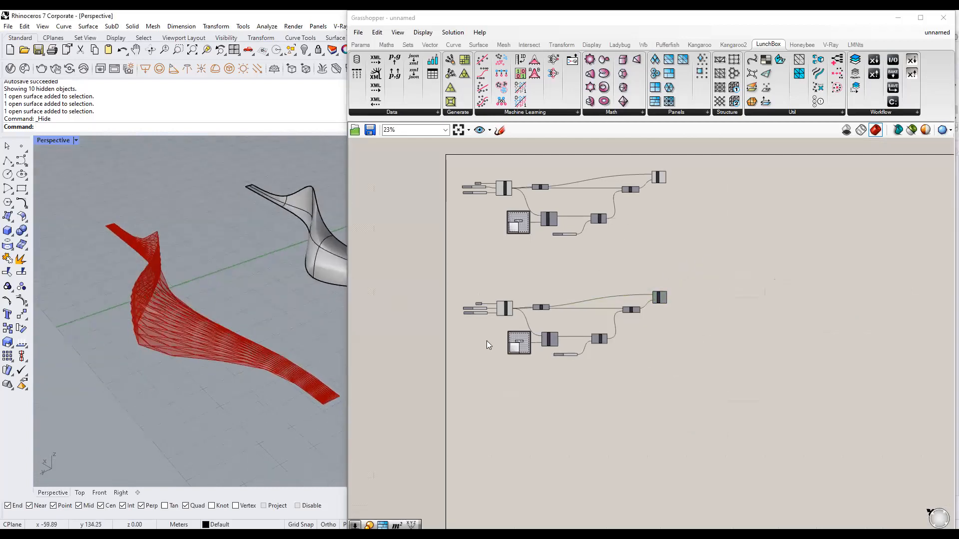
scroll(487, 341, "up", 10)
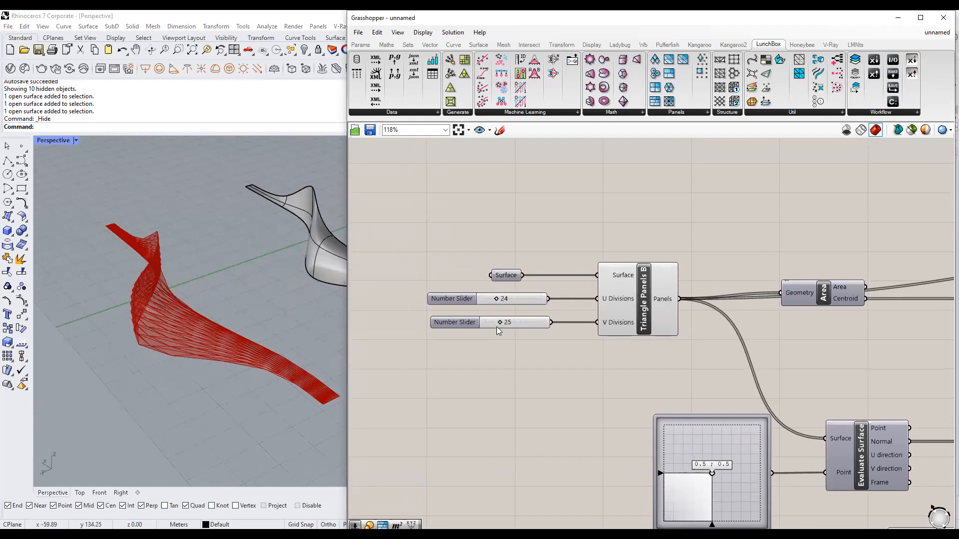
scroll(496, 326, "up", 4)
Drag the U and V Divisions sliders through several values, leaving V Divisions at 77.
left_click(514, 263)
left_click_drag(514, 267, 479, 266)
left_click_drag(514, 314, 568, 324)
left_click_drag(482, 262, 472, 269)
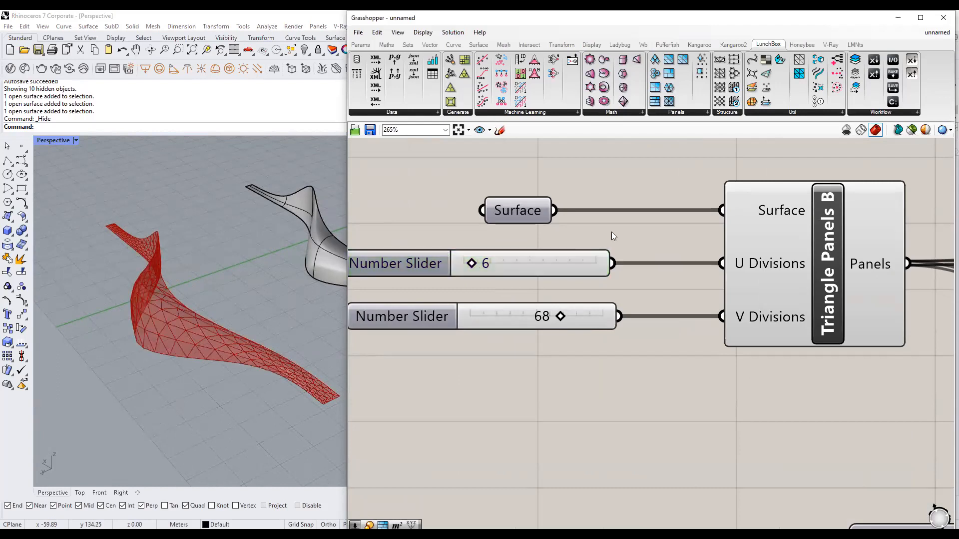
left_click_drag(566, 316, 572, 315)
left_click_drag(475, 263, 505, 262)
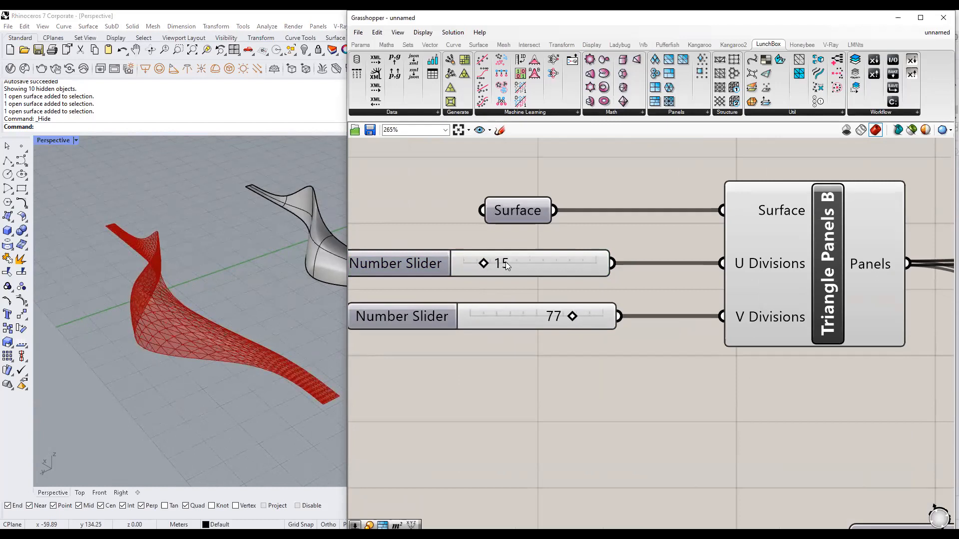
Enter an exact U Divisions value of 8.
double_click(505, 262)
type("8")
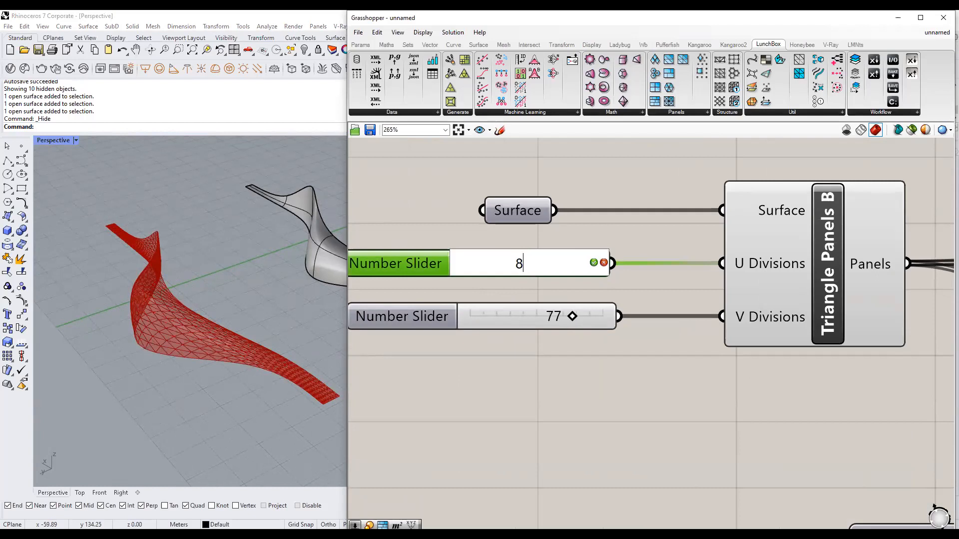
left_click(593, 261)
left_click(619, 228)
scroll(555, 283, "down", 5)
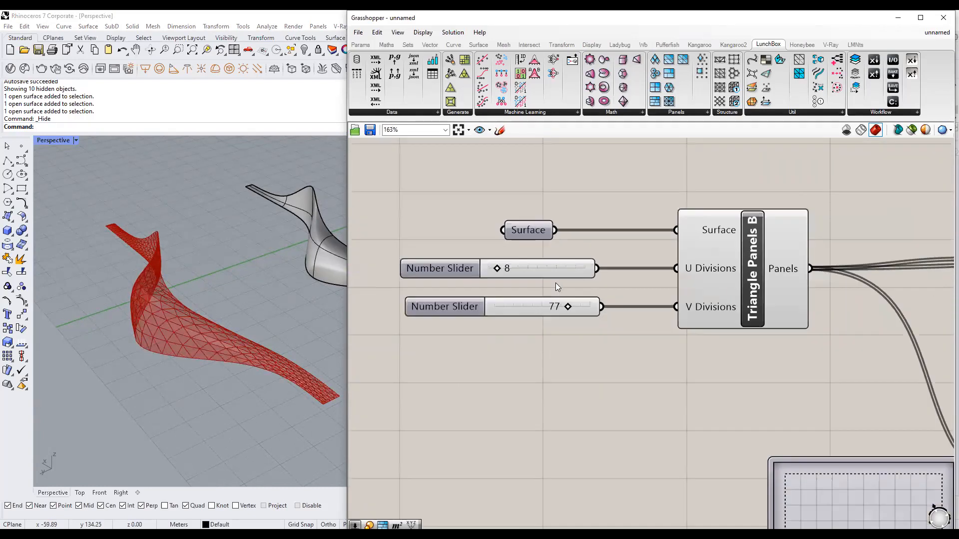
Orbit around the red mesh and inspect the Extrude Point component.
right_click_drag(247, 340, 202, 309)
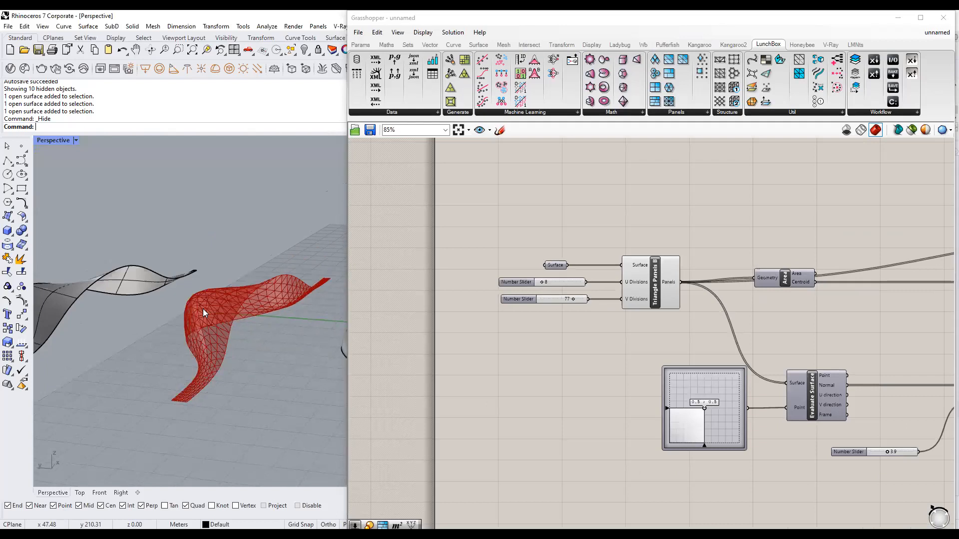
scroll(508, 348, "down", 5)
scroll(740, 301, "up", 4)
left_click(757, 248)
left_click(850, 217)
scroll(223, 346, "up", 3)
right_click_drag(257, 358, 257, 378)
Bring the Triangle Panels, Area, Move and Extrude Point components into view and check Move.
right_click_drag(490, 381, 574, 298)
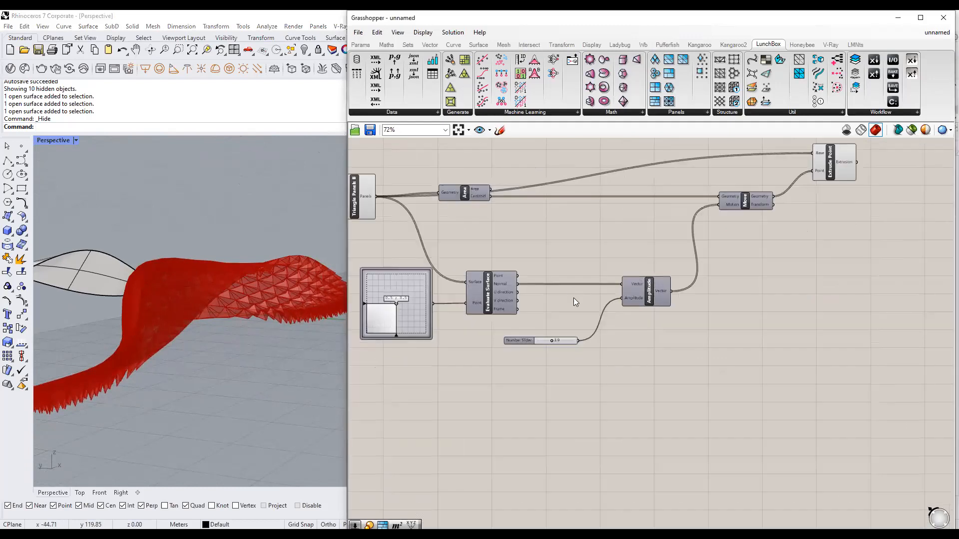
right_click_drag(236, 296, 256, 318)
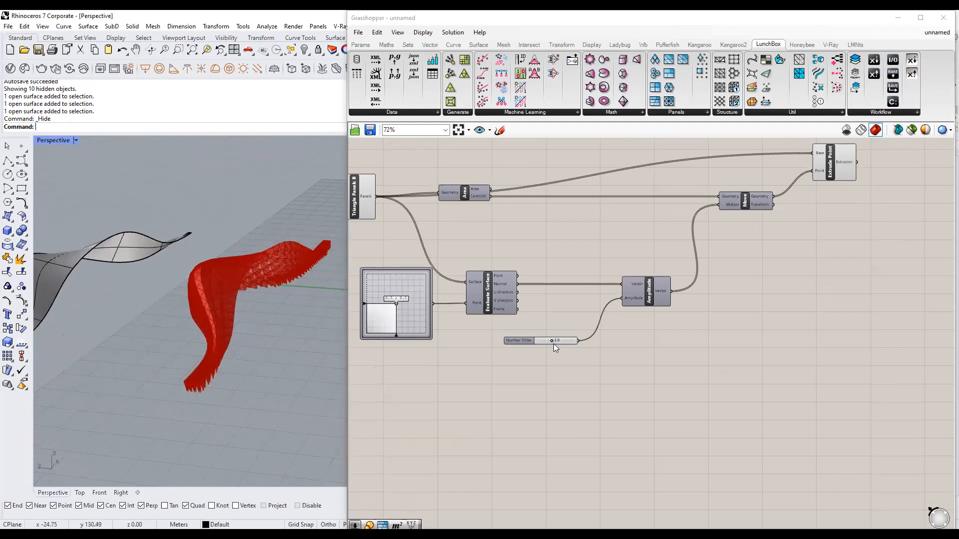
scroll(584, 352, "up", 2)
right_click_drag(616, 351, 591, 368)
scroll(591, 368, "down", 1)
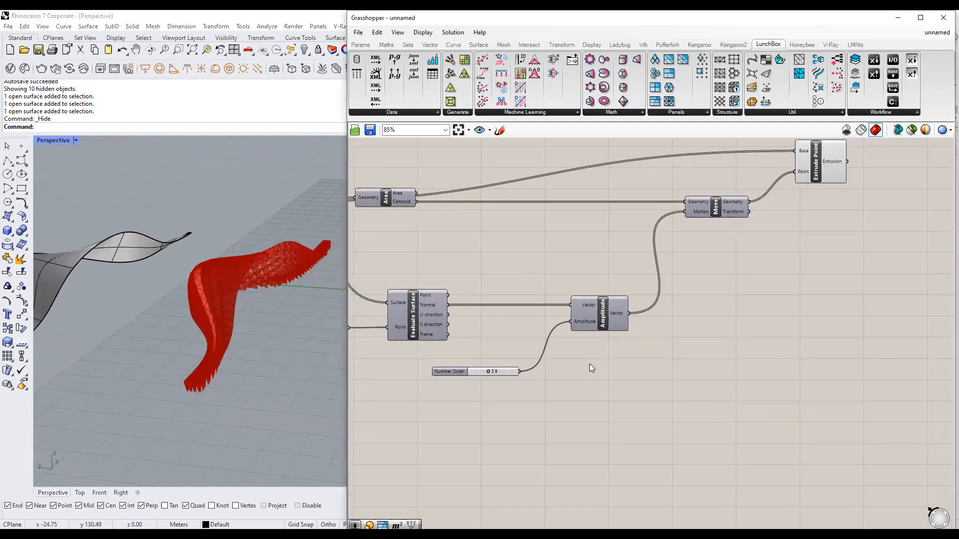
left_click(715, 203)
left_click(633, 398)
Add a Negative component between the Number Slider and the Amplitude input.
double_click(630, 394)
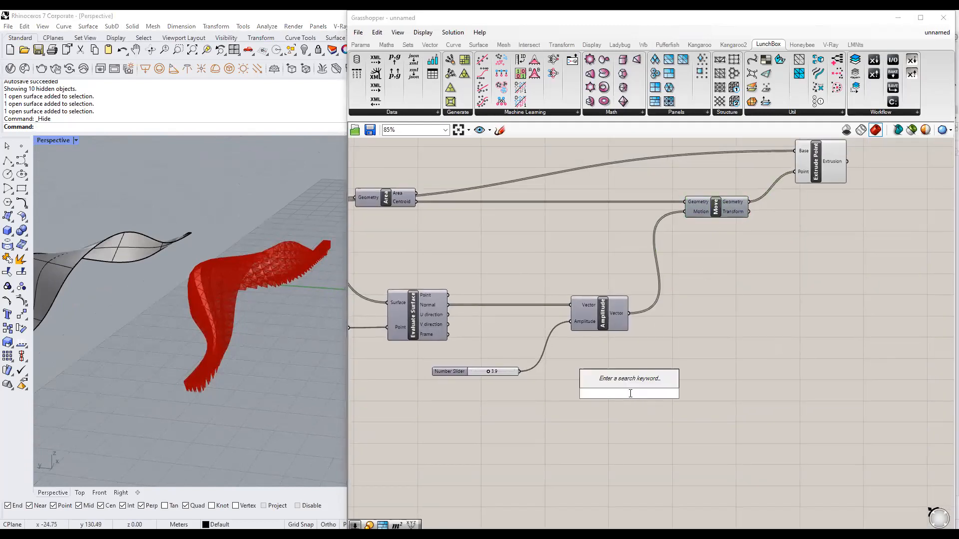
type("nega")
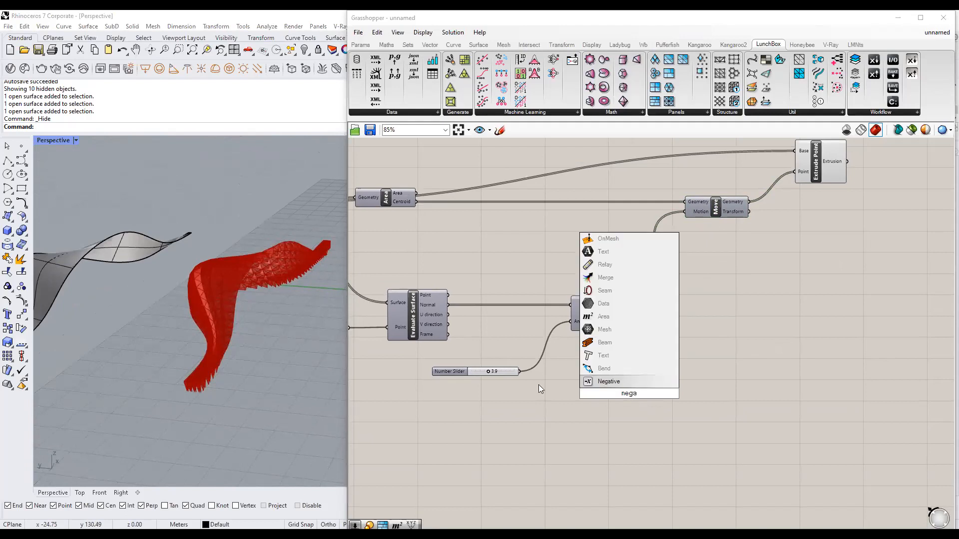
key("Return")
left_click_drag(520, 372, 574, 374)
scroll(574, 373, "up", 2)
mouse_move(588, 376)
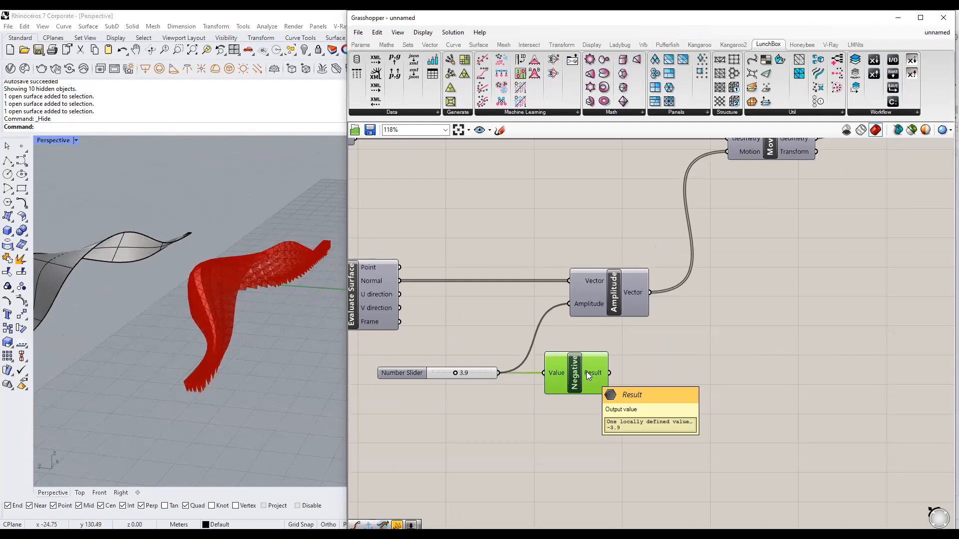
left_click_drag(610, 373, 569, 303)
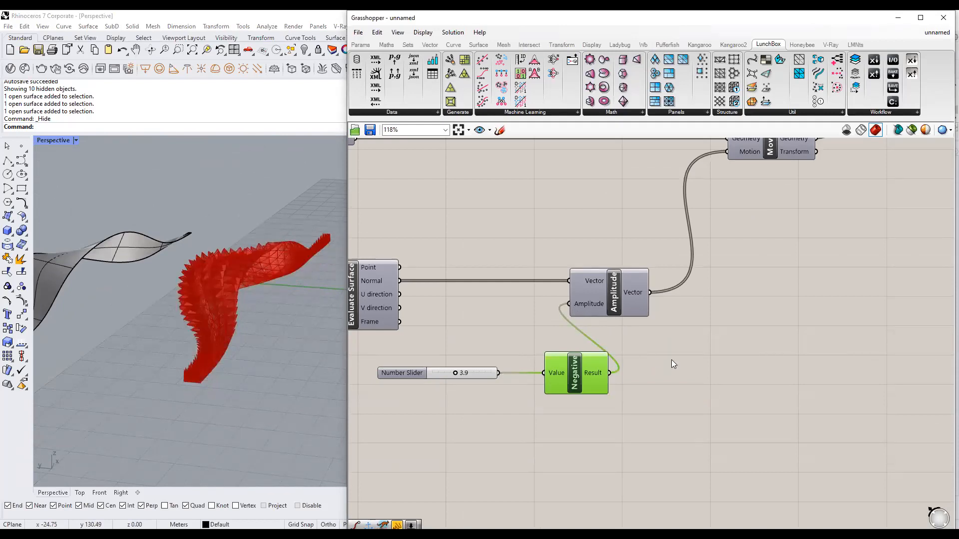
left_click(543, 385)
Change the amplitude slider from 3.9 to 0.5 and orbit to view the flatter panels.
right_click_drag(398, 382, 466, 368)
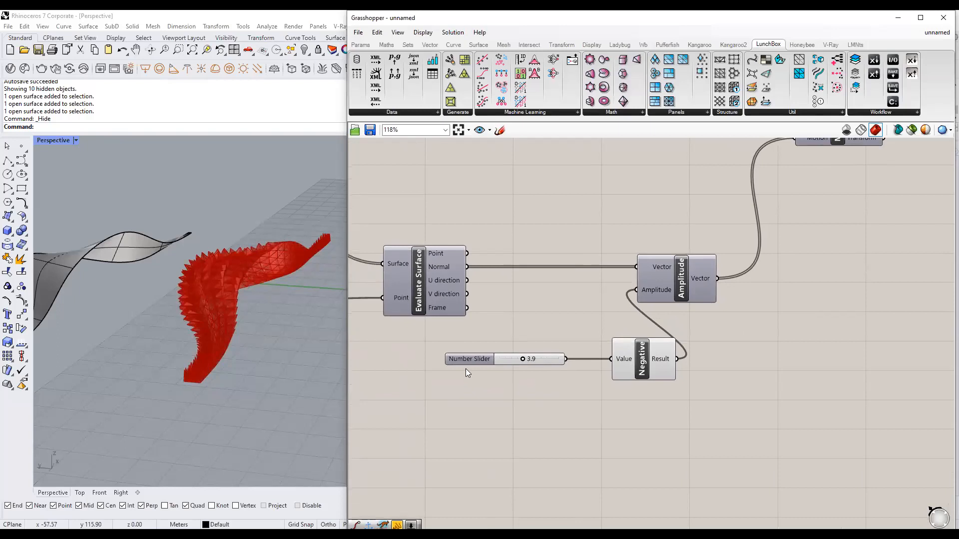
double_click(526, 358)
key("BackSpace")
type(".5")
left_click(550, 380)
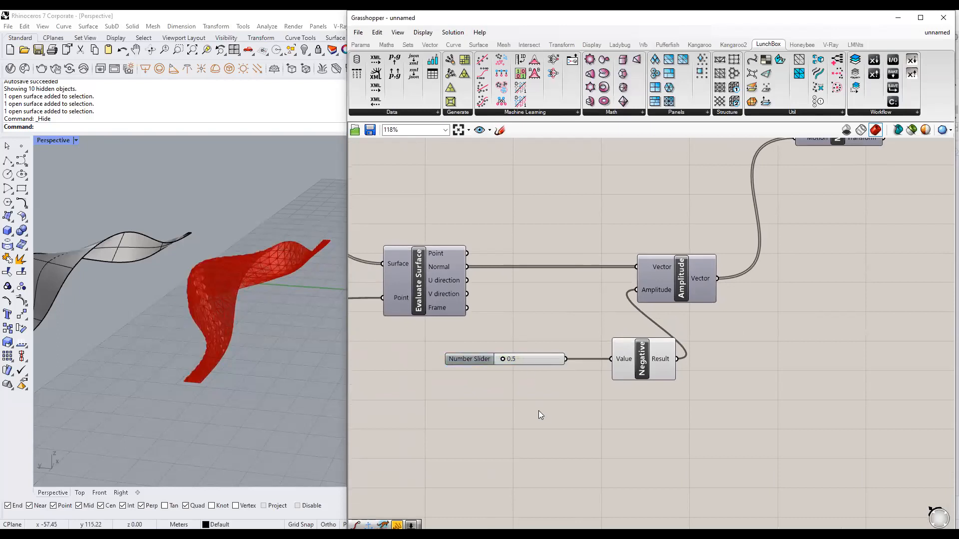
scroll(309, 364, "up", 3)
scroll(226, 351, "down", 1)
scroll(215, 345, "down", 3)
right_click_drag(216, 347, 249, 358)
scroll(205, 353, "down", 3)
right_click_drag(236, 319, 224, 347, "shift")
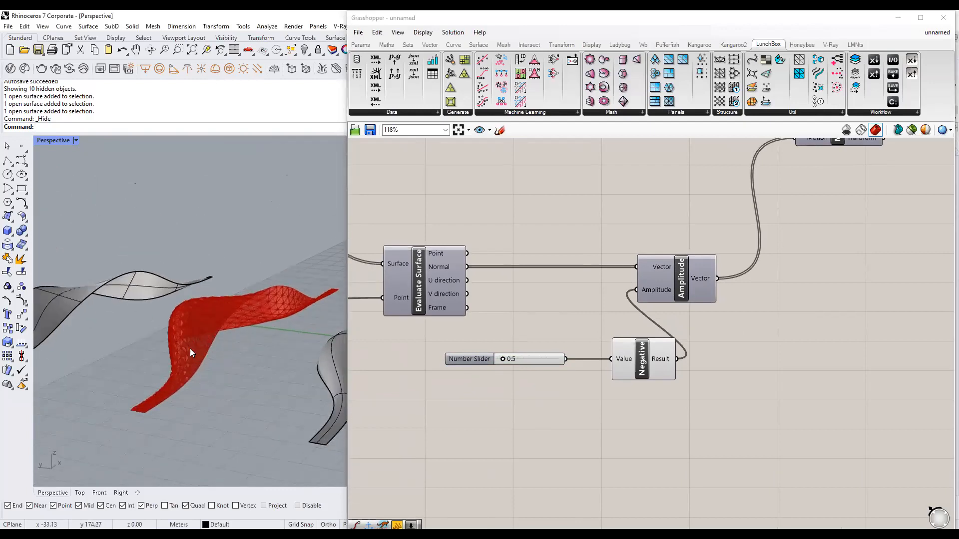
scroll(190, 349, "up", 3)
scroll(535, 272, "down", 6)
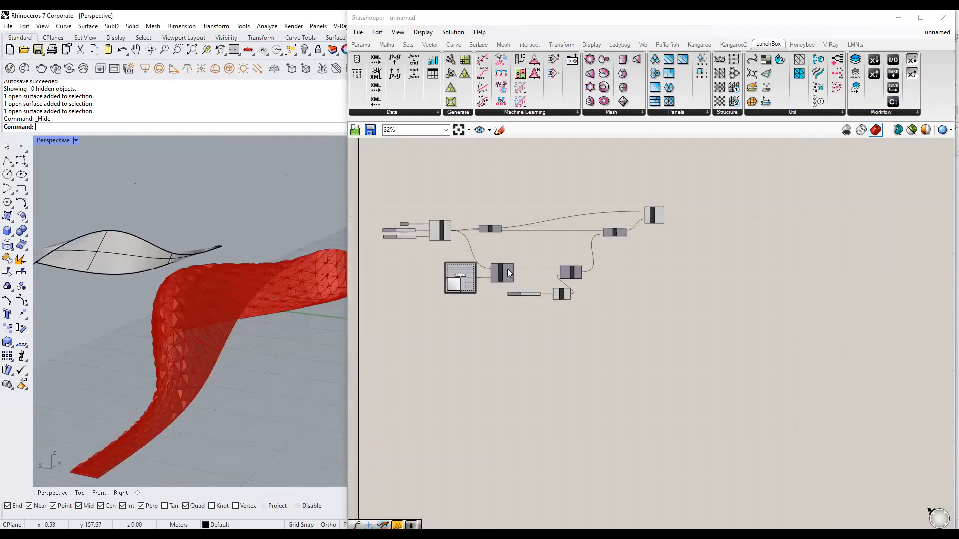
Select both number sliders to align them.
right_click_drag(498, 265, 554, 296)
scroll(493, 285, "up", 4)
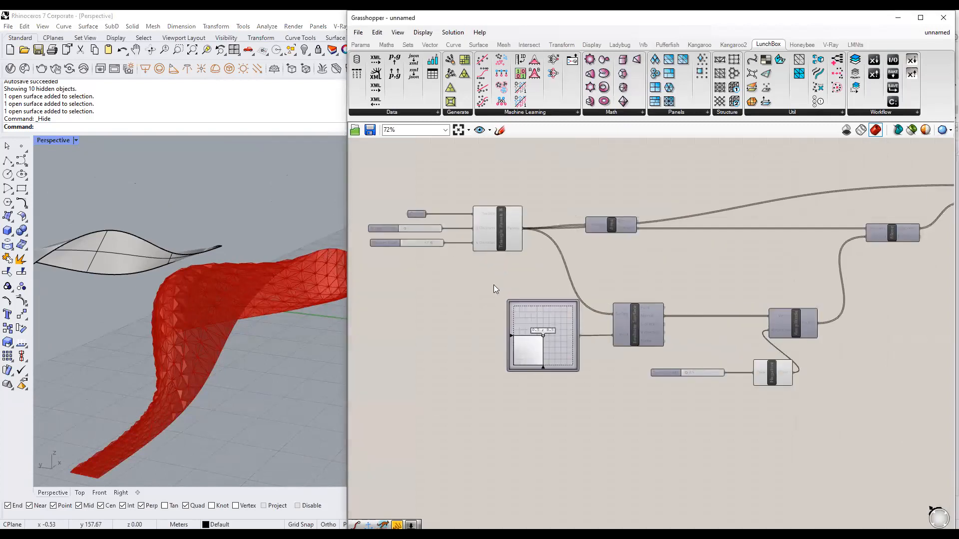
scroll(426, 223, "up", 4)
left_click_drag(491, 354, 426, 249)
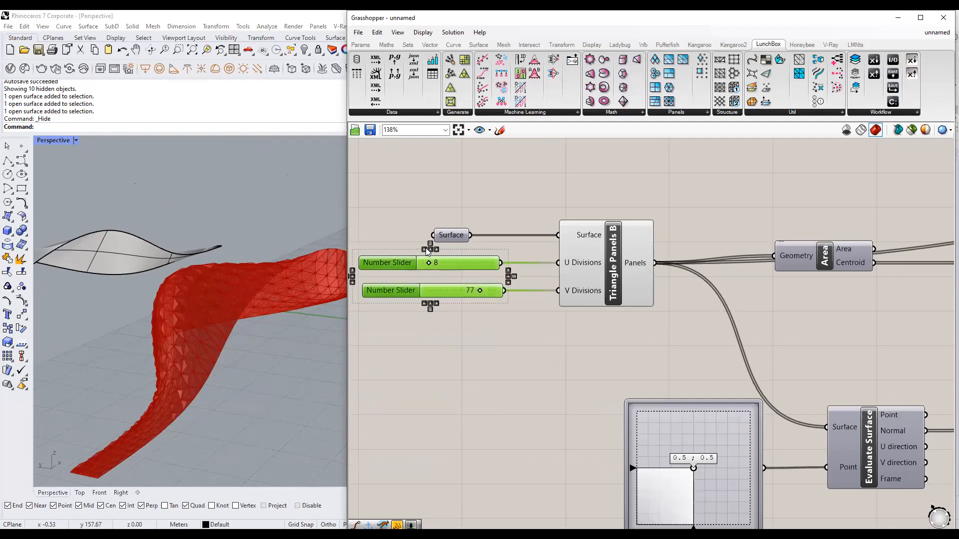
scroll(426, 249, "down", 4)
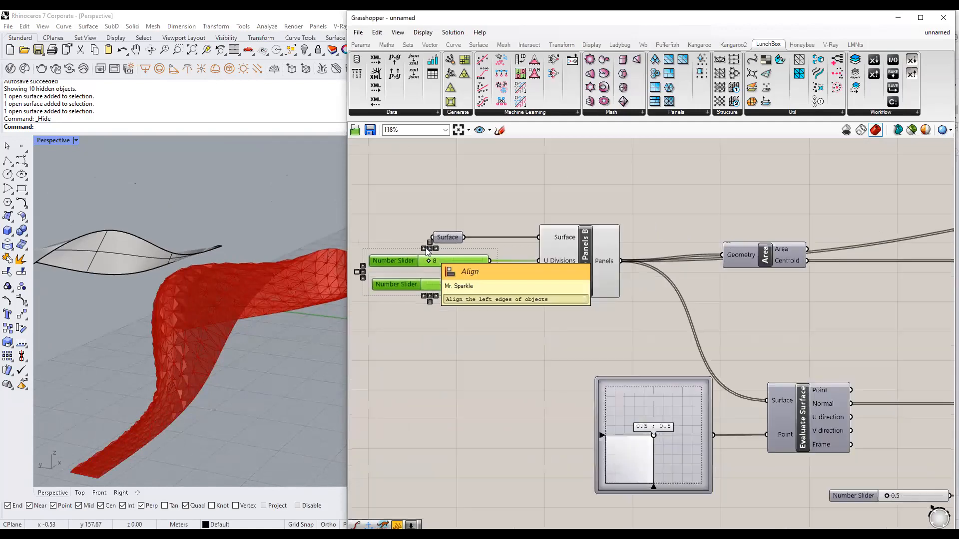
Move the Negative component and its slider to the left.
right_click_drag(806, 390, 648, 315)
scroll(649, 318, "up", 3)
left_click_drag(636, 365, 530, 315)
left_click_drag(638, 339, 583, 339)
left_click(531, 374)
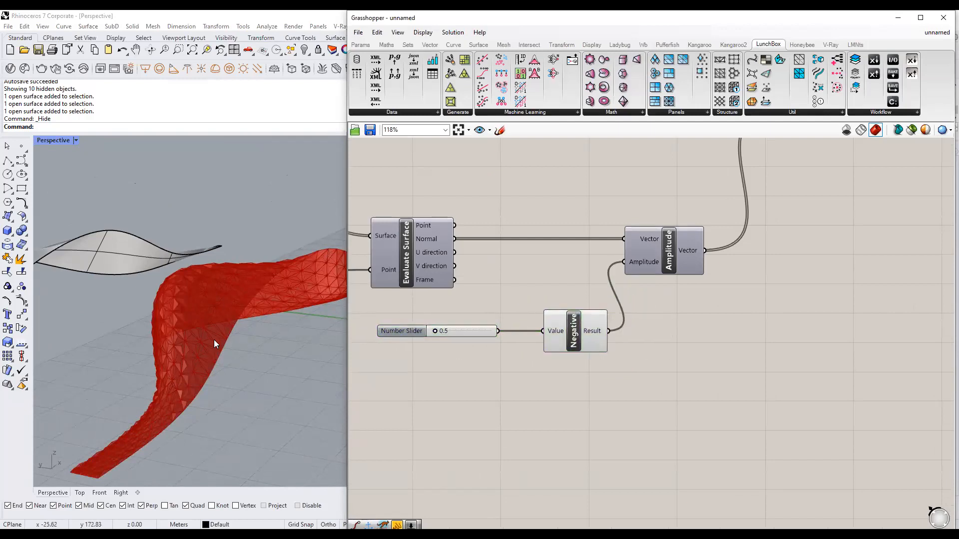
scroll(604, 321, "down", 3)
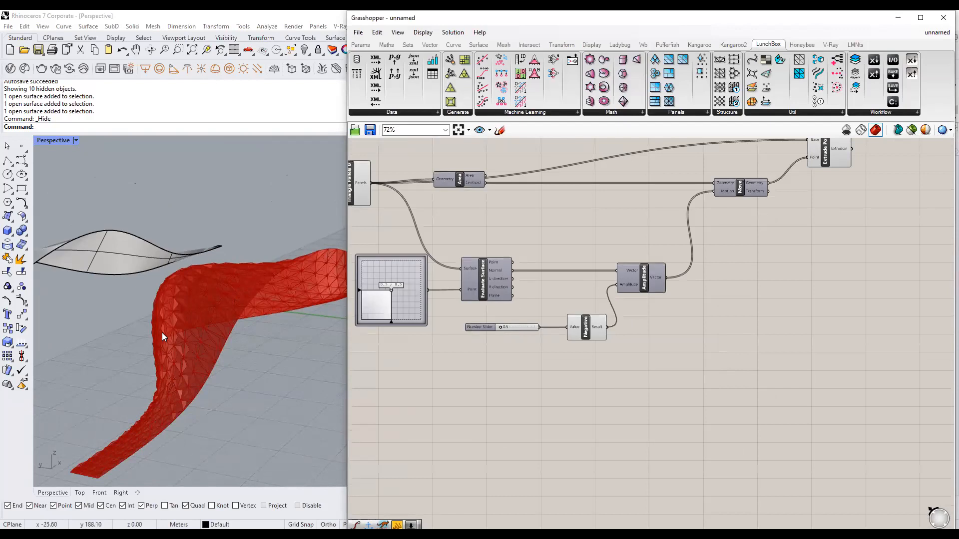
scroll(511, 275, "down", 3)
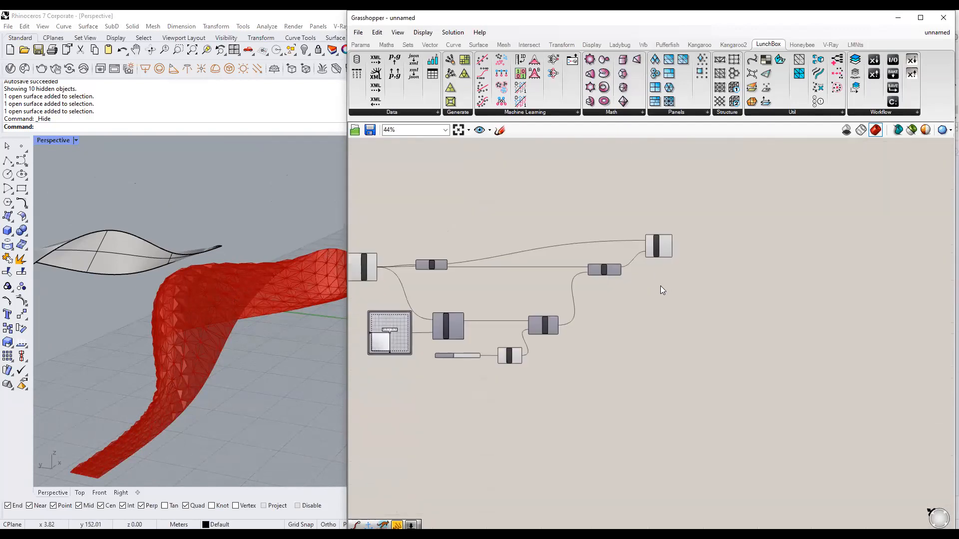
Minimize Grasshopper, frame the red mesh, and set Perspective to Rendered display.
left_click(892, 21)
right_click_drag(379, 225, 567, 273)
scroll(437, 322, "up", 4)
right_click_drag(411, 314, 431, 299, "shift")
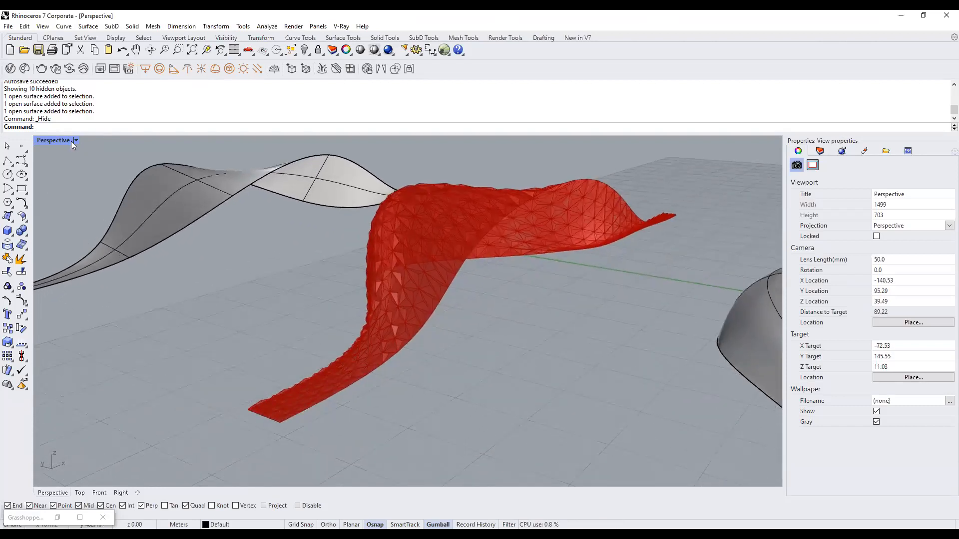
left_click(77, 141)
left_click(72, 202)
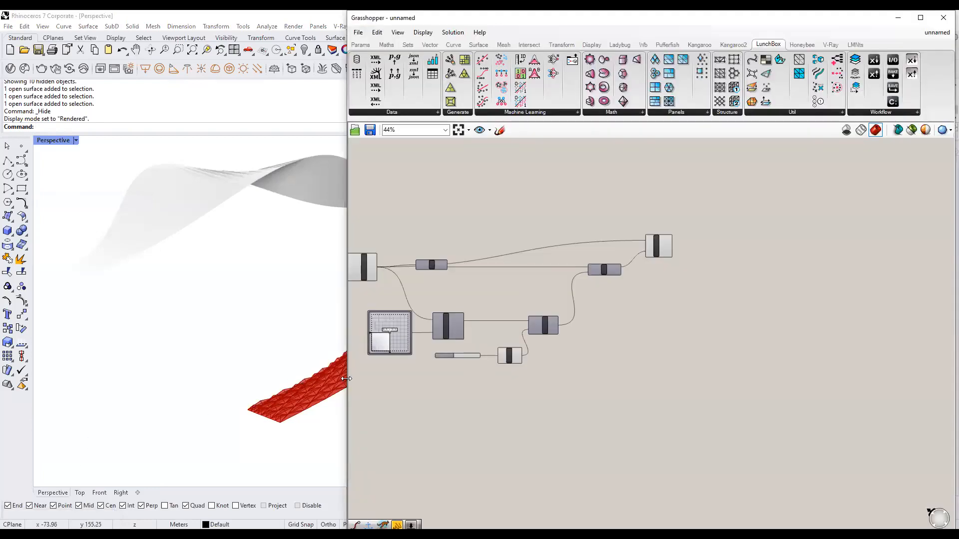
Add a Custom Preview fed by the Extrusion output and switch Perspective to Shaded.
left_click_drag(346, 378, 562, 377)
scroll(826, 298, "up", 4)
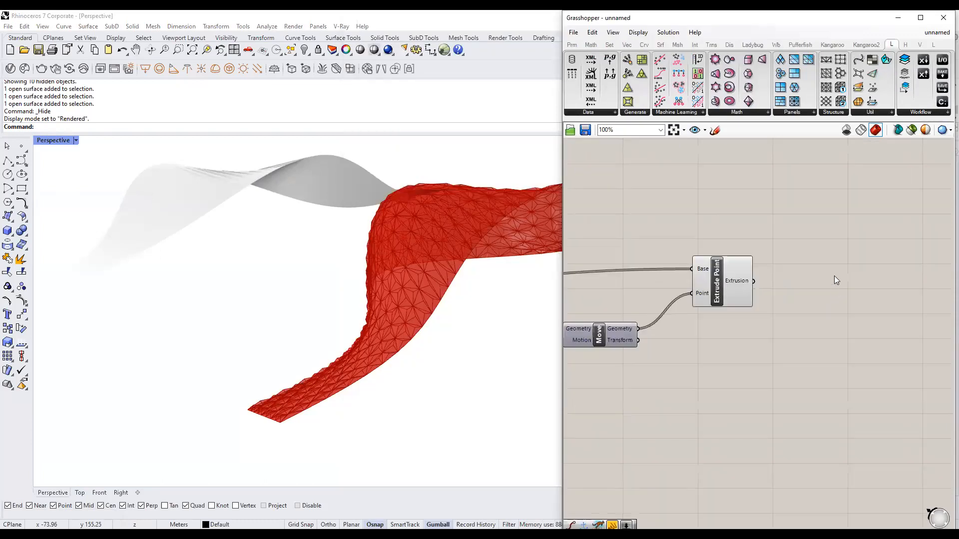
double_click(836, 257)
type("cust")
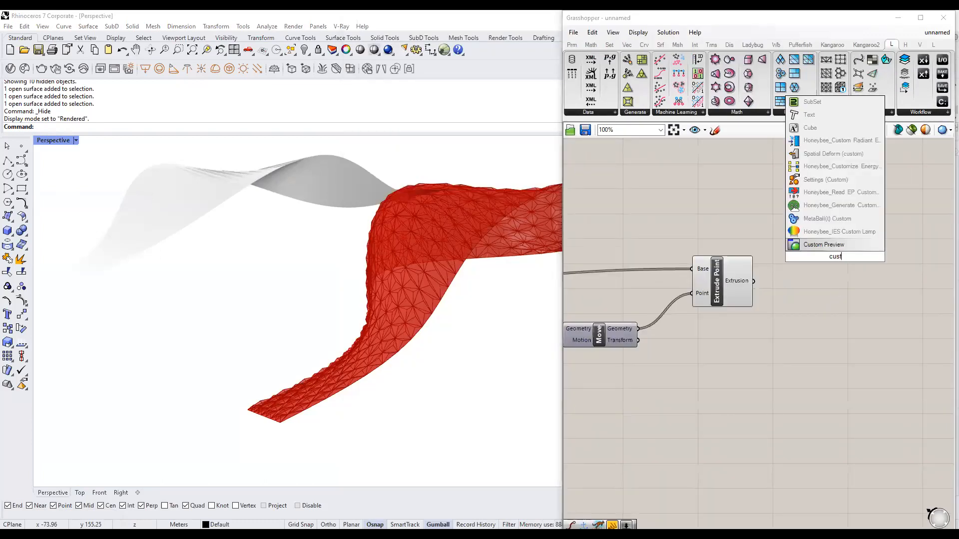
type("om preview")
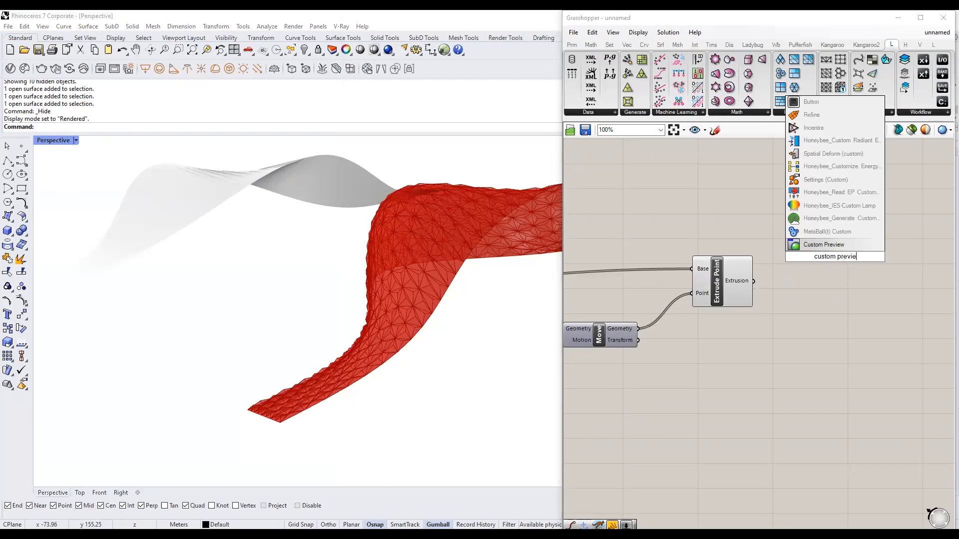
left_click(844, 244)
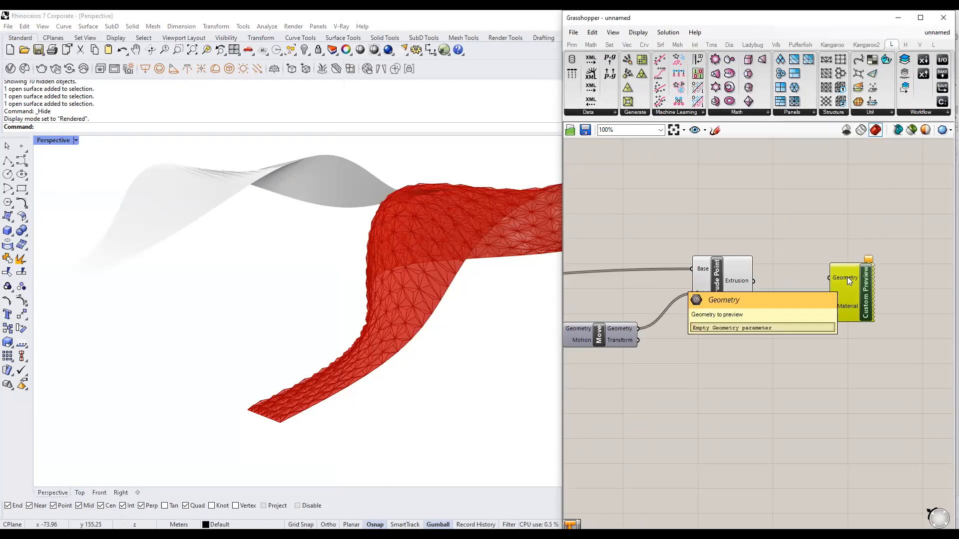
left_click_drag(754, 281, 828, 278)
left_click_drag(857, 287, 882, 291)
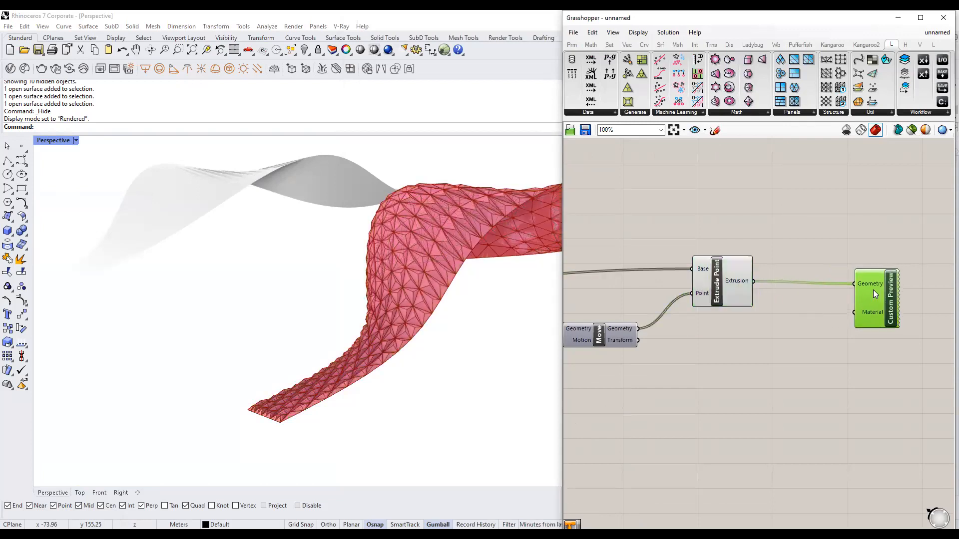
left_click(804, 354)
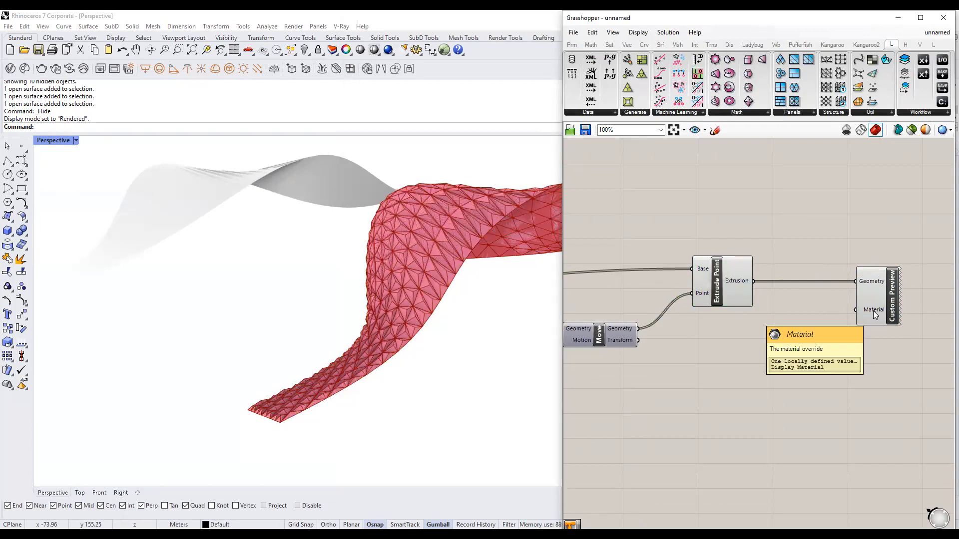
left_click(76, 140)
left_click(86, 187)
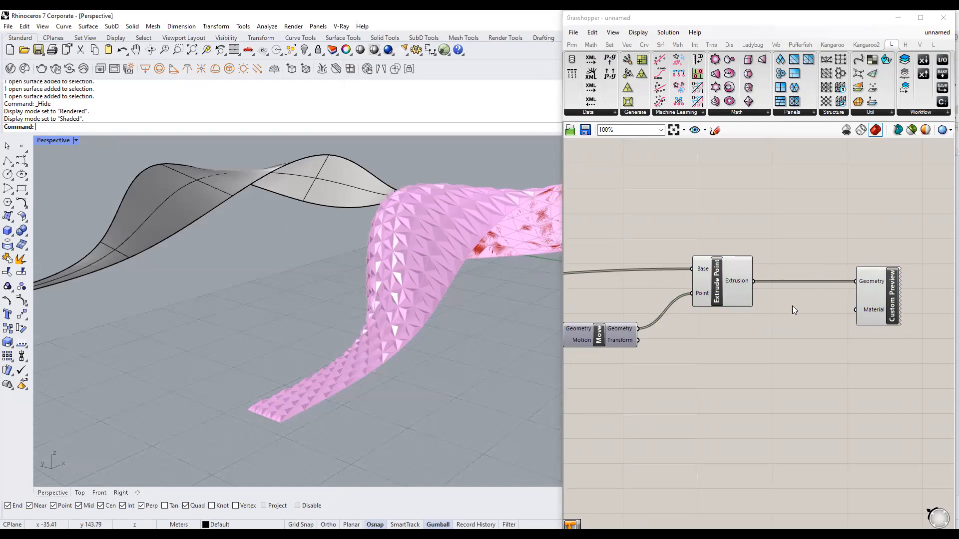
Connect a Colour Swatch to the preview's Material and set it to dark grey, value 60.
double_click(759, 340)
type("swat")
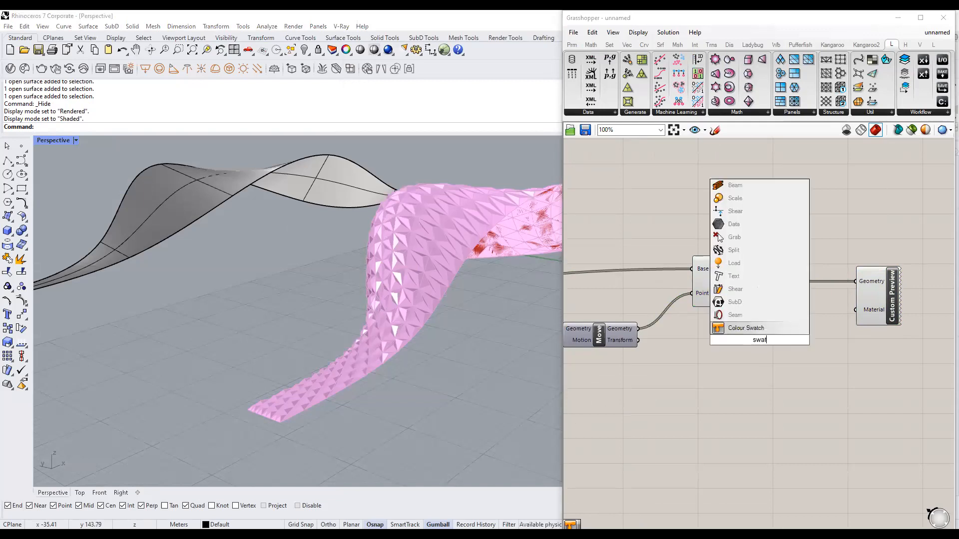
left_click(774, 330)
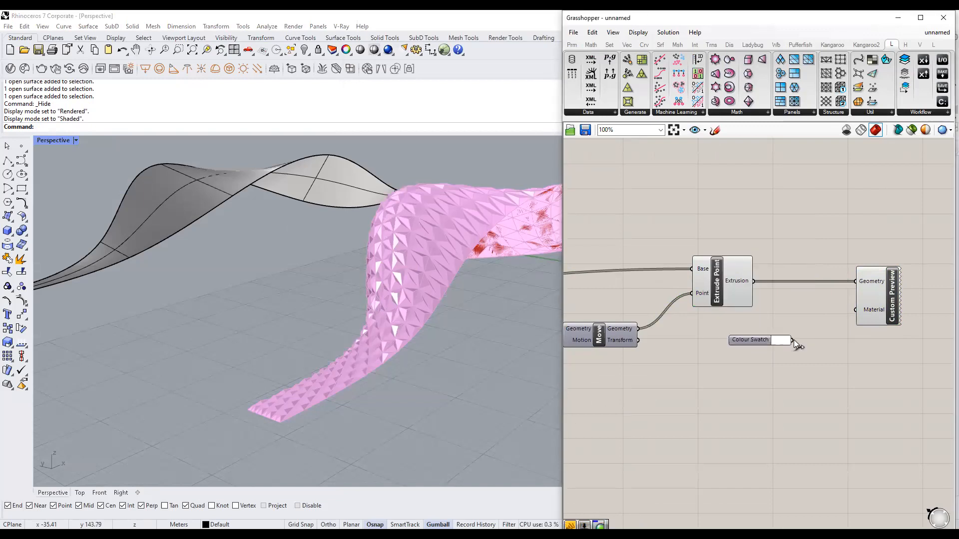
left_click_drag(856, 316, 861, 316)
right_click_drag(839, 361, 741, 331)
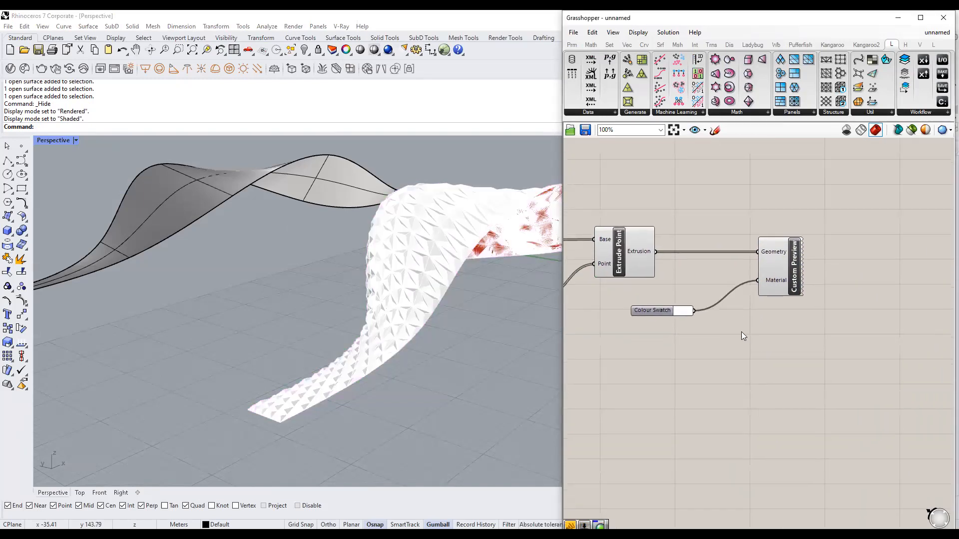
left_click(687, 311)
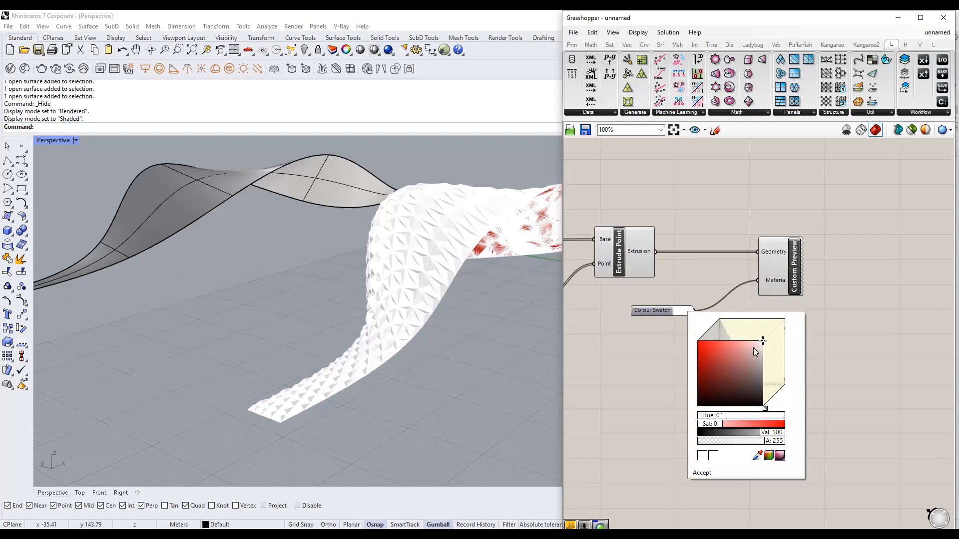
left_click(762, 354)
left_click(679, 310)
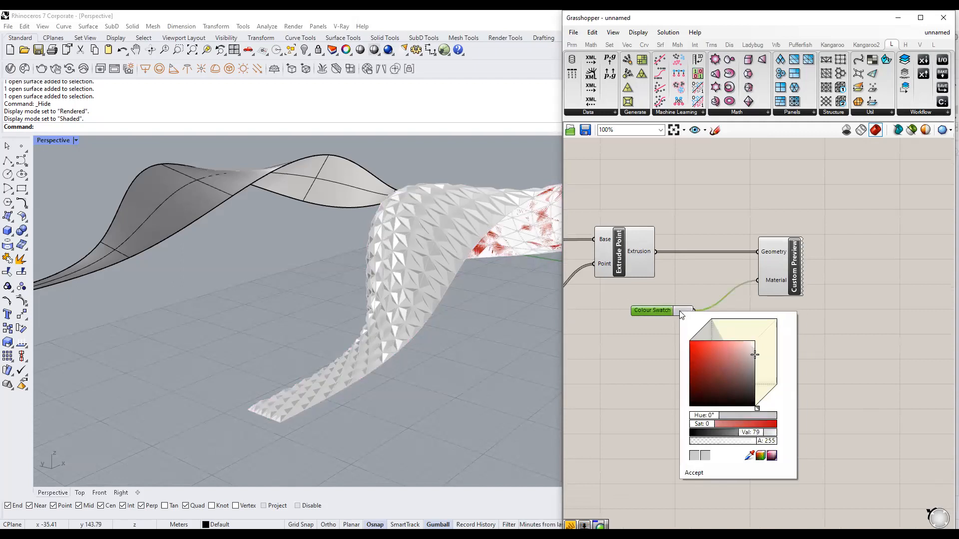
left_click_drag(756, 356, 755, 366)
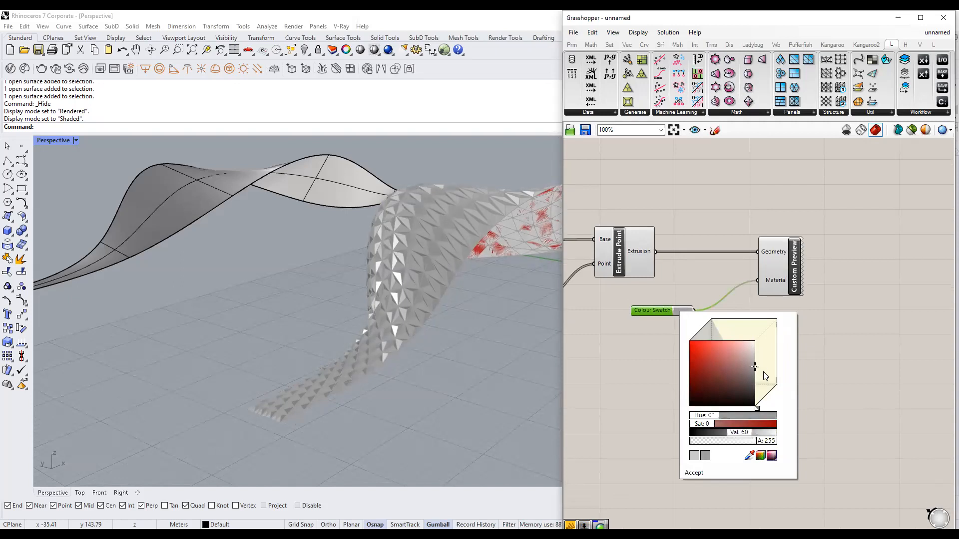
left_click(695, 473)
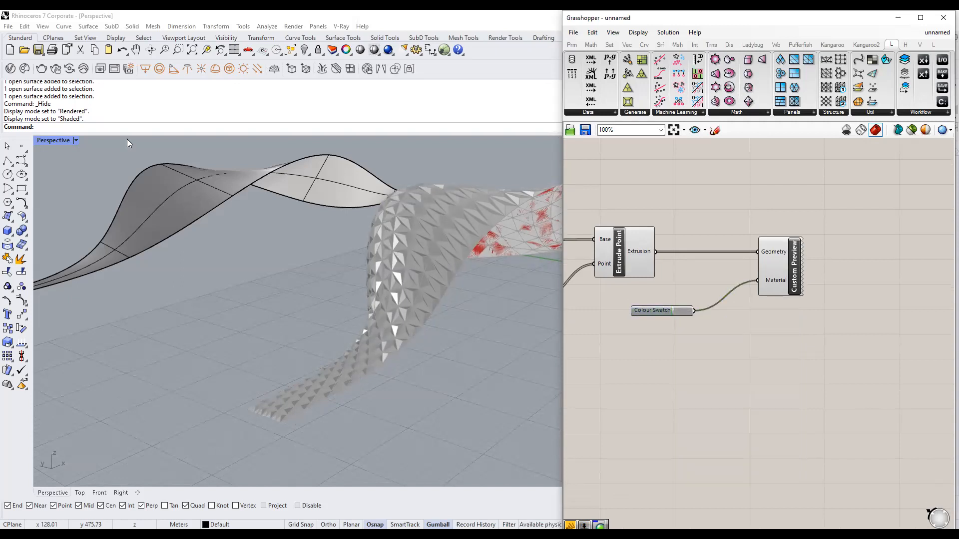
Return Perspective to Rendered mode and turn off the red mesh preview.
left_click(76, 140)
left_click(84, 193)
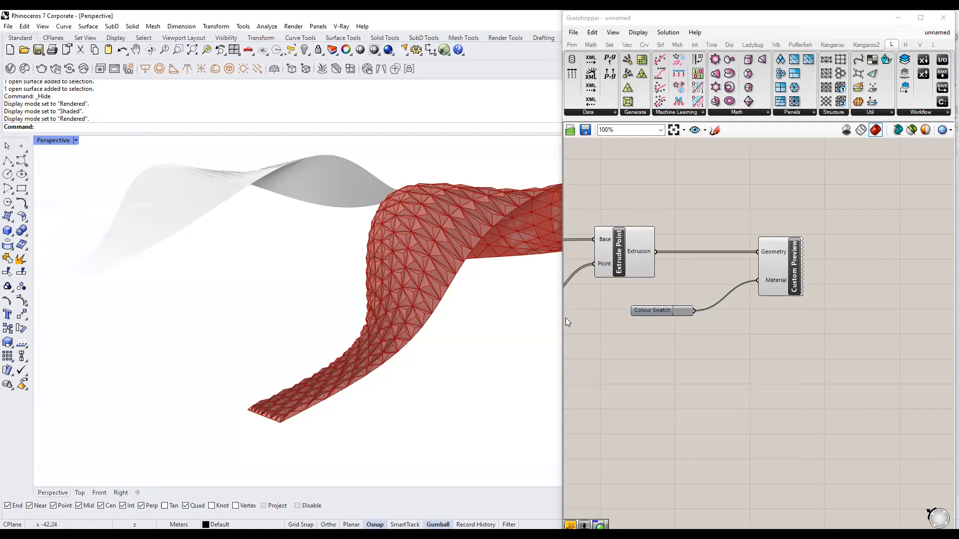
left_click(632, 258)
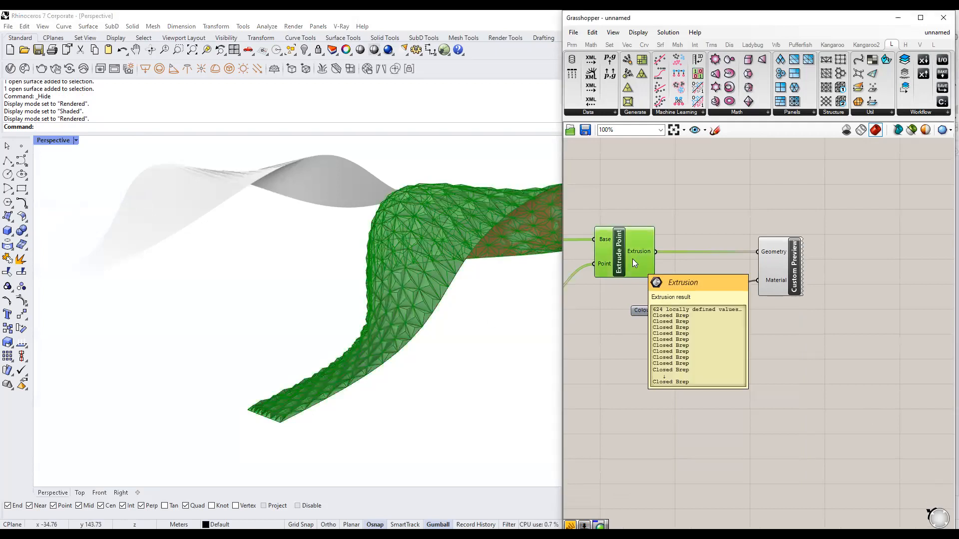
scroll(750, 268, "down", 8)
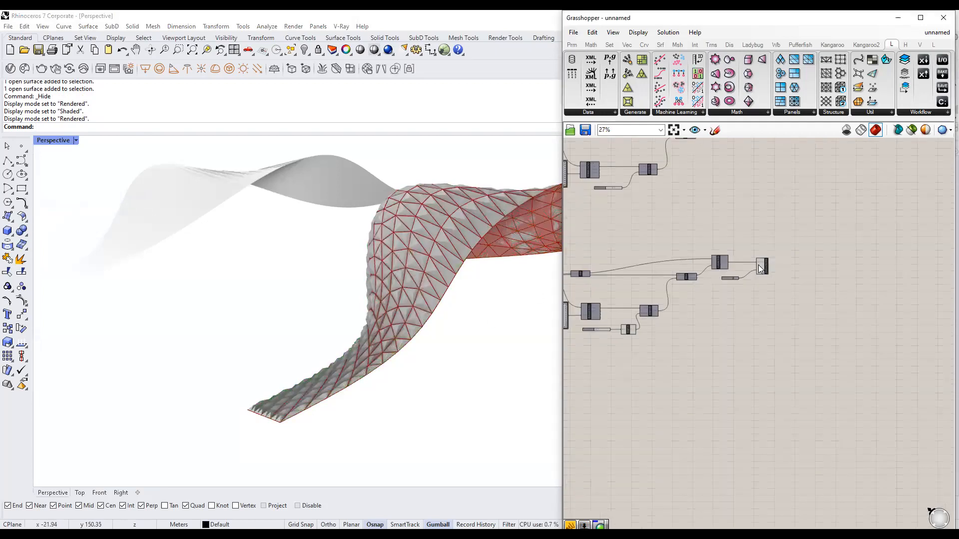
scroll(644, 266, "up", 2)
left_click(659, 272)
middle_click(659, 272)
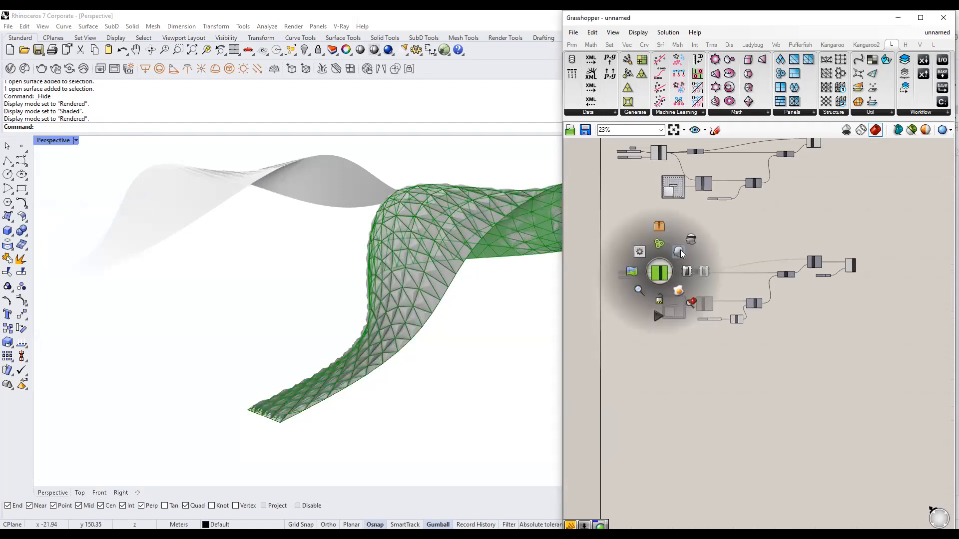
left_click(680, 252)
left_click(751, 232)
Zoom to the Grasshopper geometry, minimize Grasshopper, and orbit to bring in the curves.
scroll(393, 312, "down", 5)
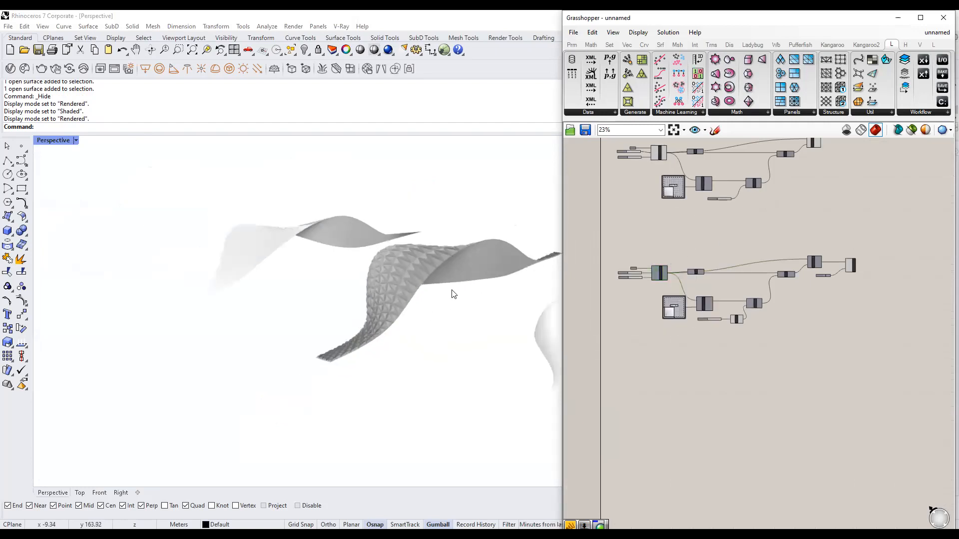
right_click_drag(452, 298, 427, 305)
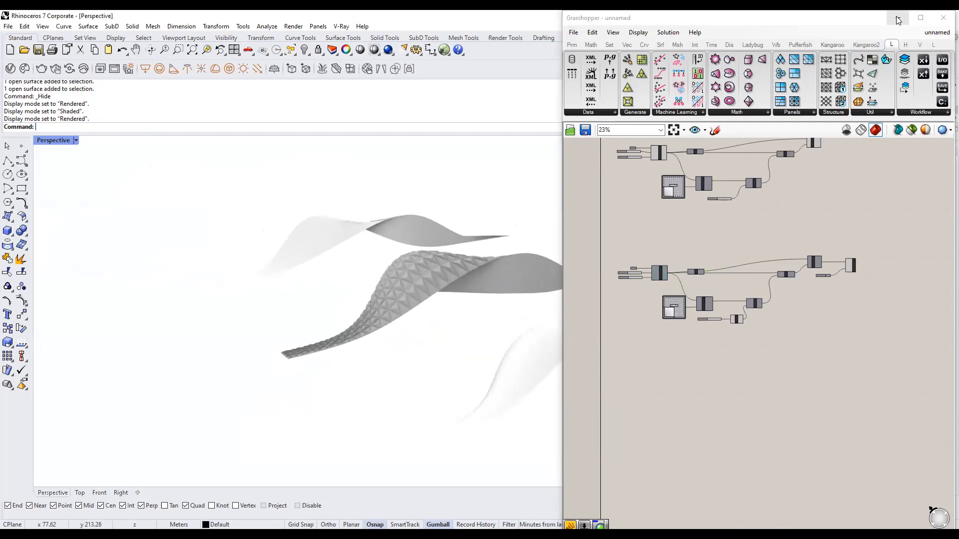
right_click_drag(872, 263, 797, 251)
left_click(776, 254)
middle_click(826, 254)
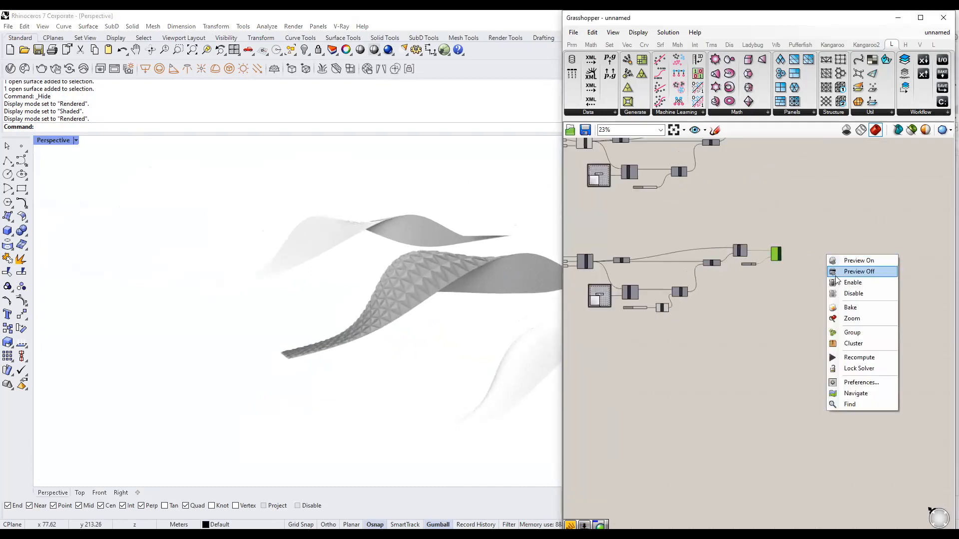
left_click(851, 319)
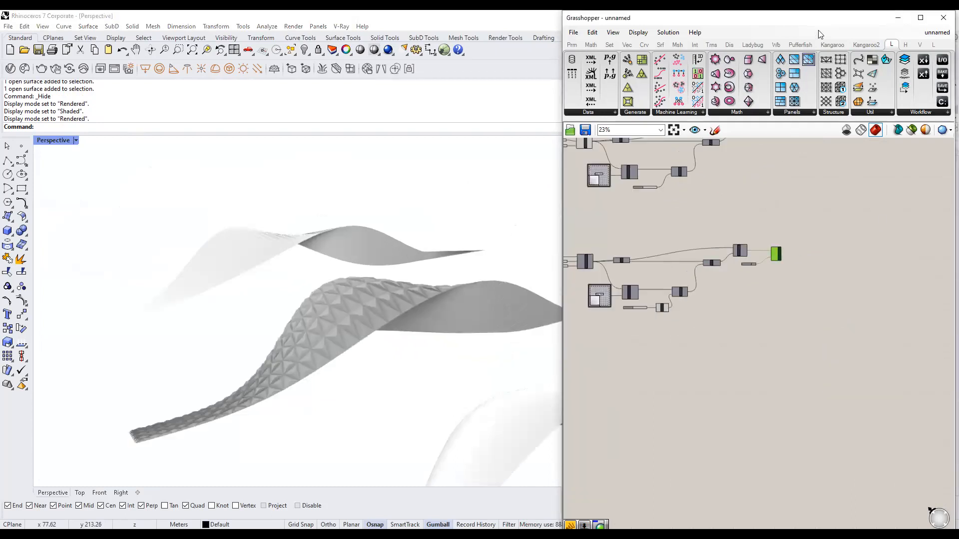
left_click(898, 18)
right_click_drag(660, 308, 441, 303)
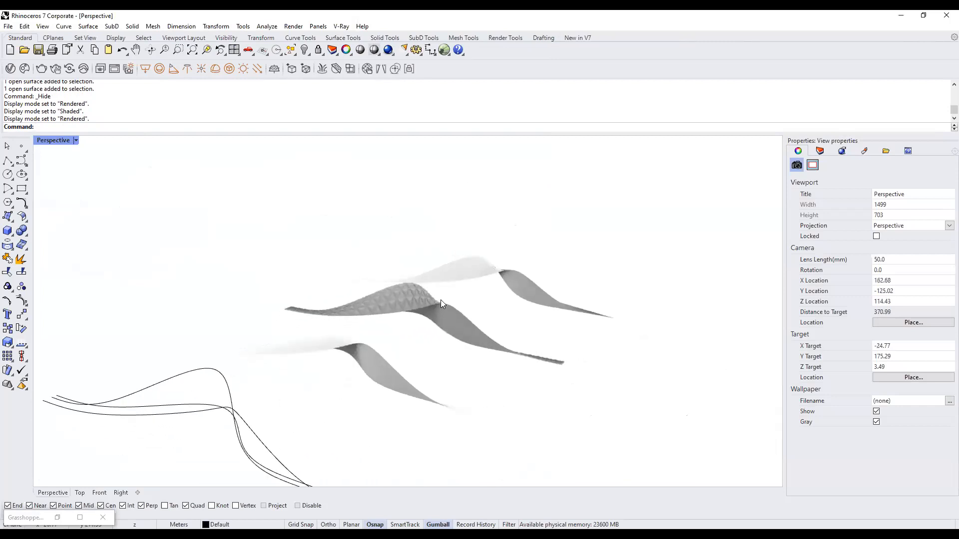
Select every object in the model and hide it.
key("ctrl+a")
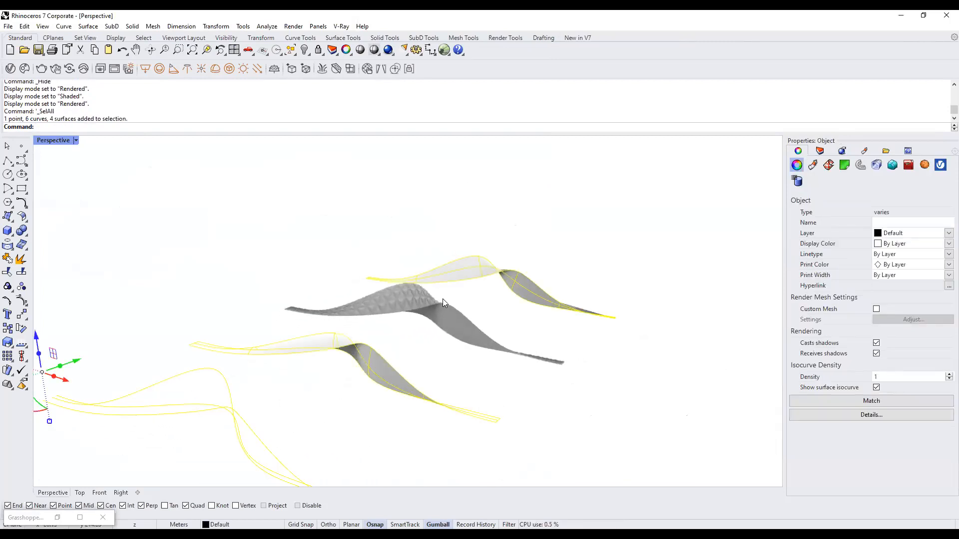
key("ctrl+h")
scroll(426, 331, "up", 3)
scroll(426, 331, "up", 2)
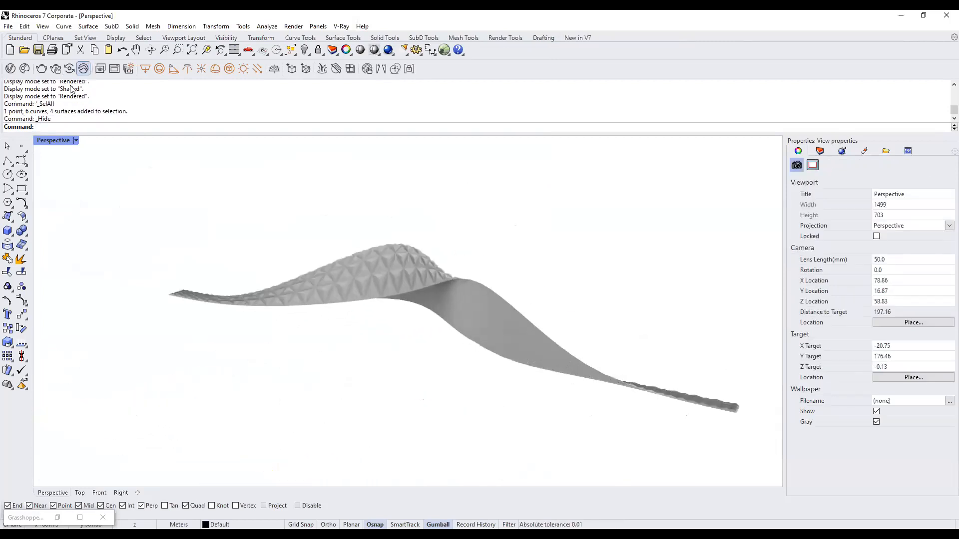
Switch to Shaded display and draw a large ground plane by two corners beneath the surface.
left_click(76, 140)
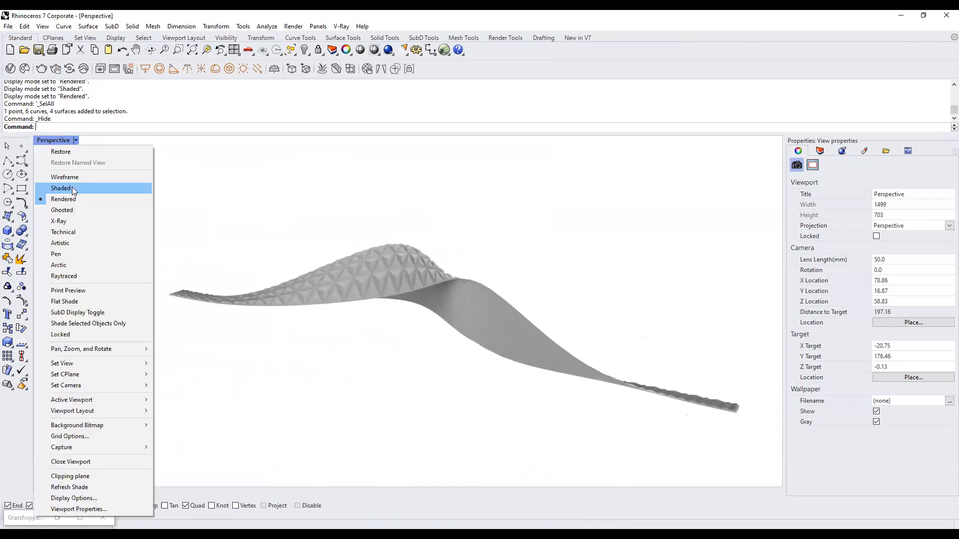
left_click(72, 187)
left_click(12, 221)
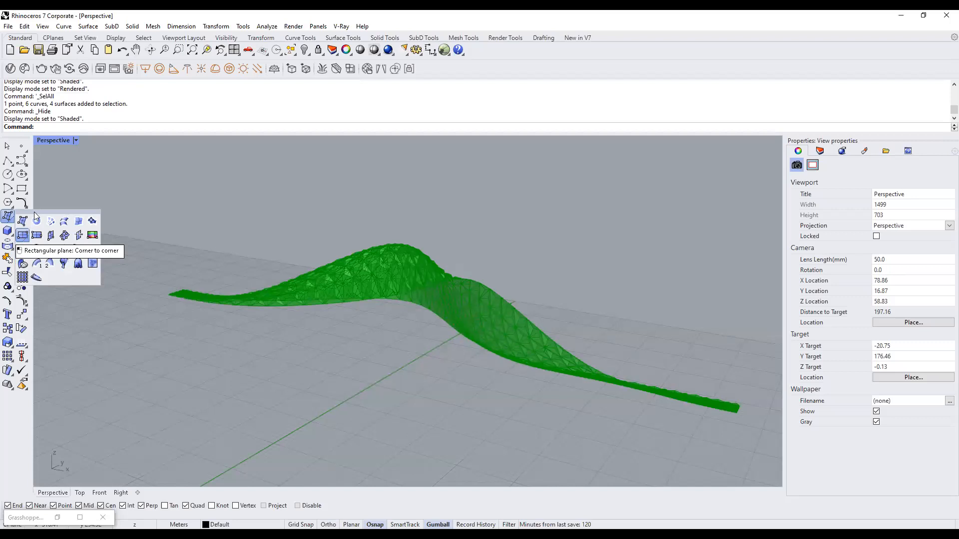
type("Pl")
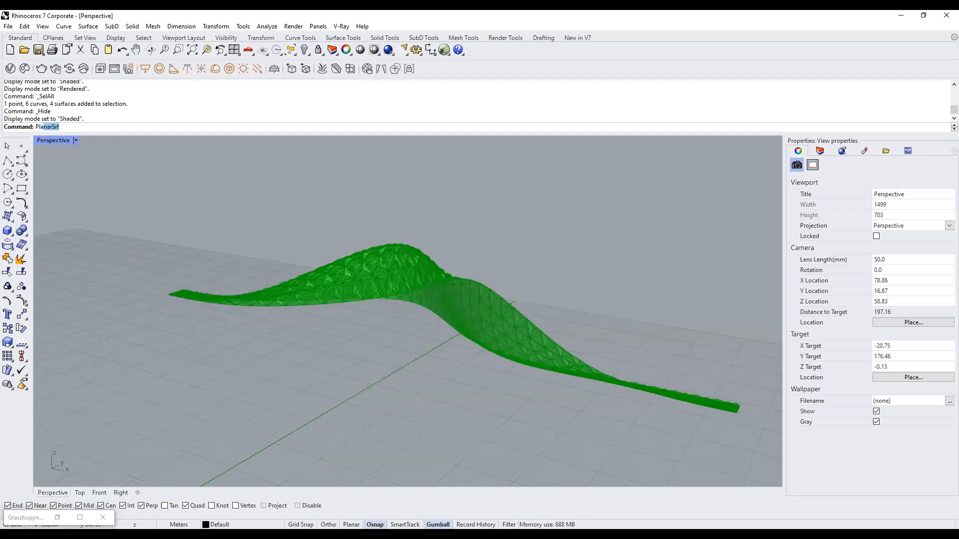
type("ane")
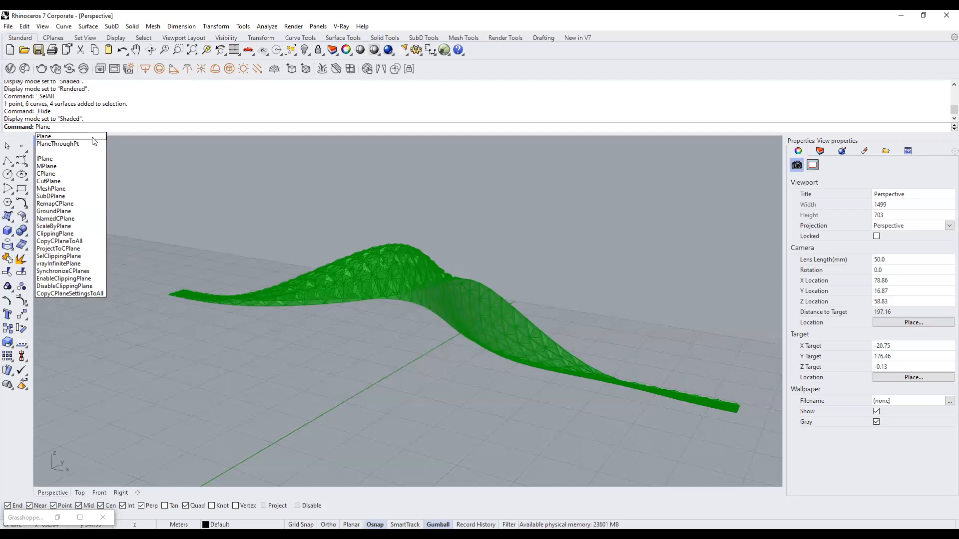
key("Return")
scroll(395, 214, "down", 5)
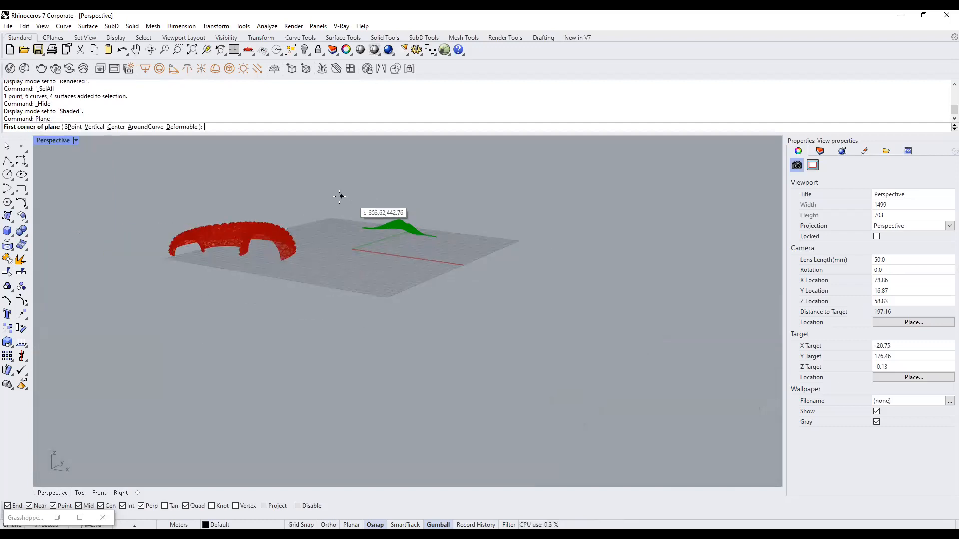
left_click(339, 193)
left_click(472, 310)
scroll(409, 215, "up", 8)
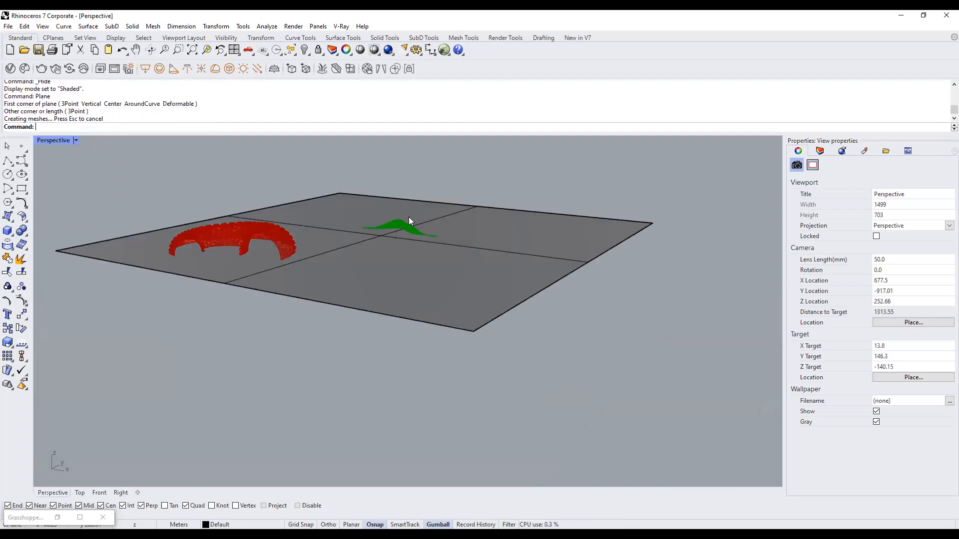
scroll(411, 258, "up", 2)
scroll(411, 259, "down", 2)
right_click_drag(472, 204, 467, 249, "shift")
Switch the Perspective viewport to Rendered display to show the panels' shadow.
left_click(75, 141)
left_click(130, 199)
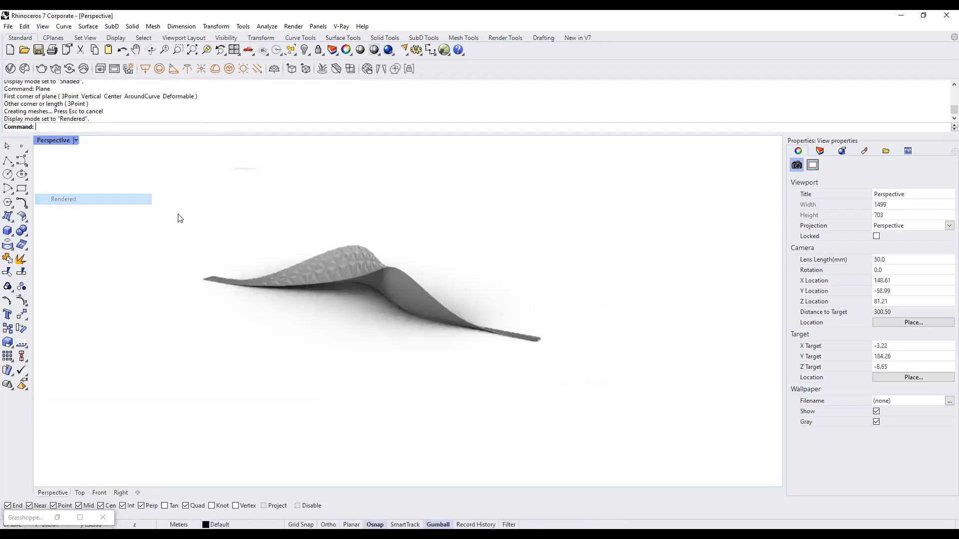
scroll(366, 249, "up", 3)
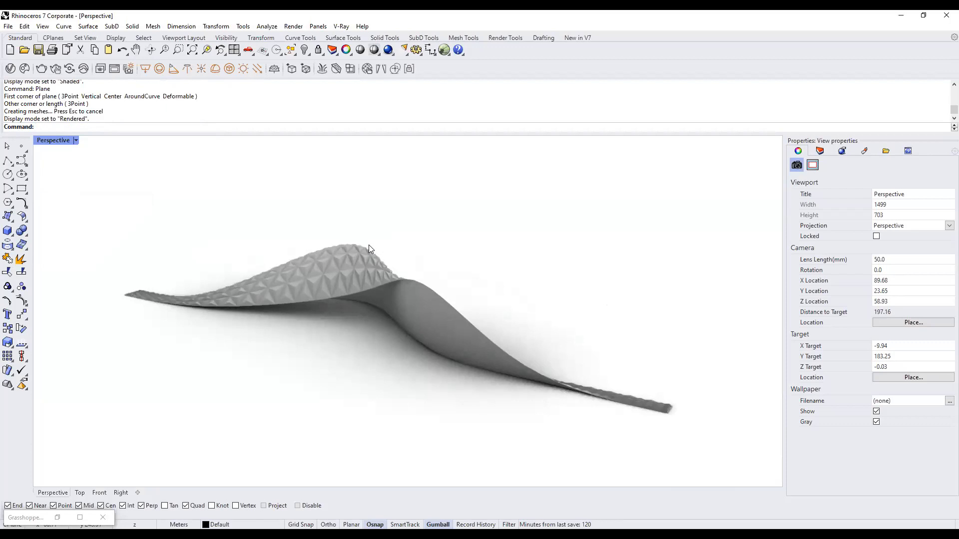
type("un")
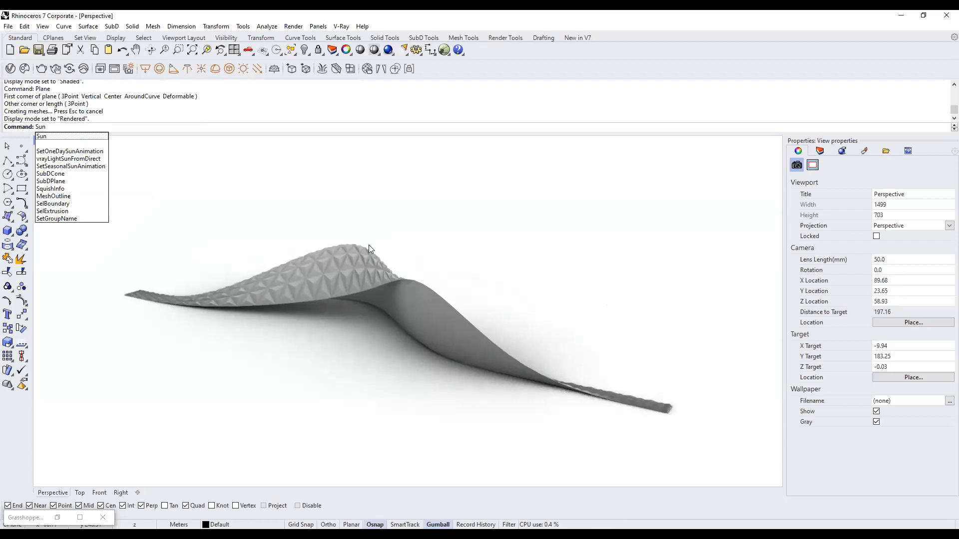
Turn the sun on under manual control.
key("Return")
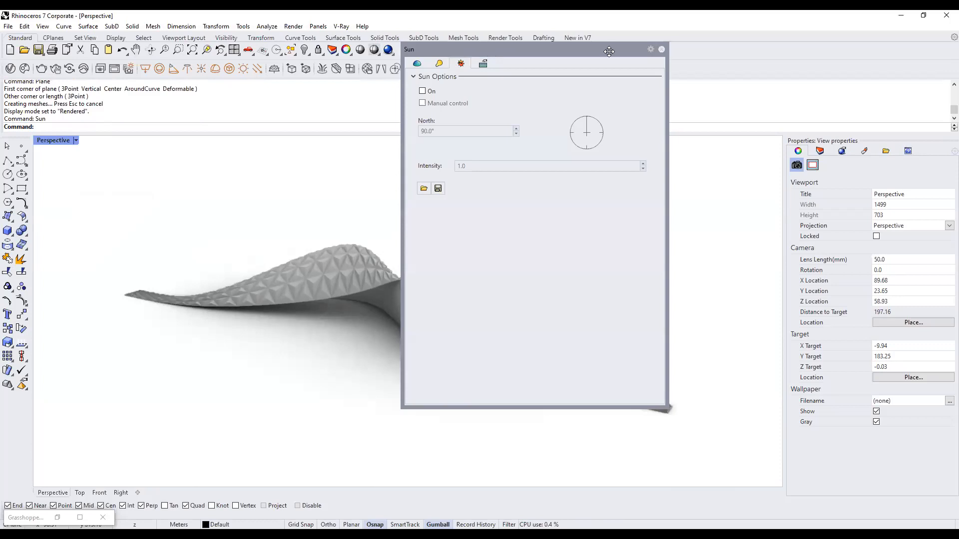
left_click_drag(608, 52, 728, 50)
left_click(544, 90)
left_click(543, 102)
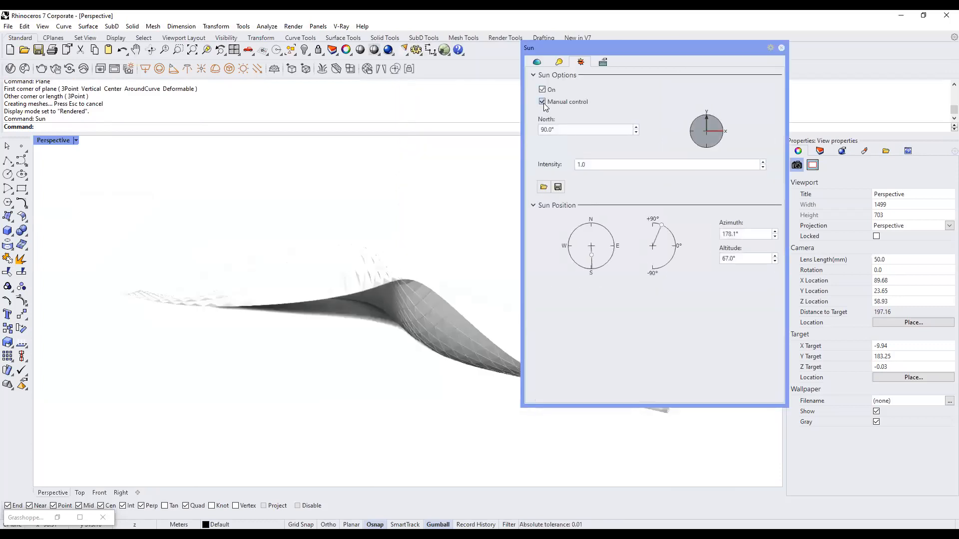
Set sun intensity to 0.5, azimuth 130.9° and altitude 21.6°.
mouse_move(592, 254)
left_mouse_down()
mouse_move(595, 266)
mouse_move(611, 252)
mouse_move(586, 229)
mouse_move(574, 255)
mouse_move(609, 248)
left_mouse_up()
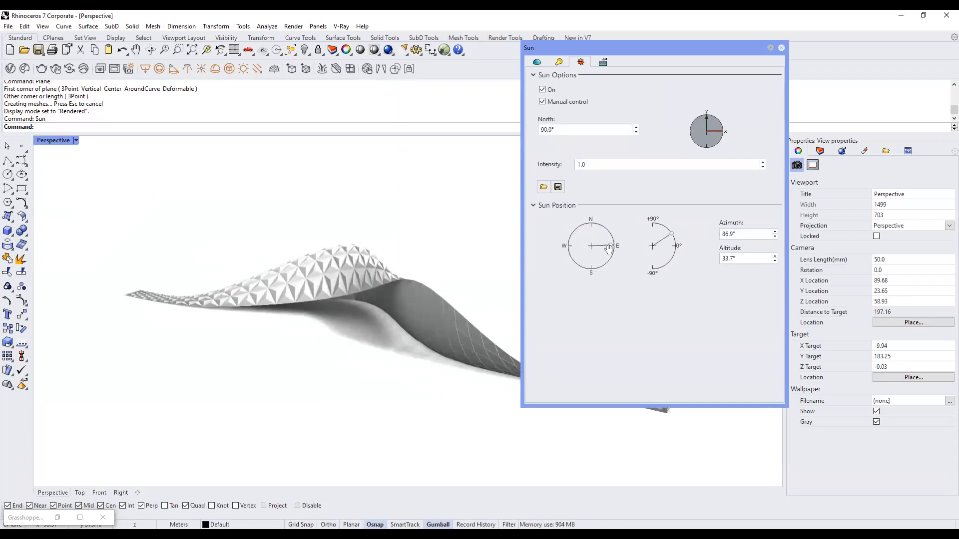
left_click(615, 165)
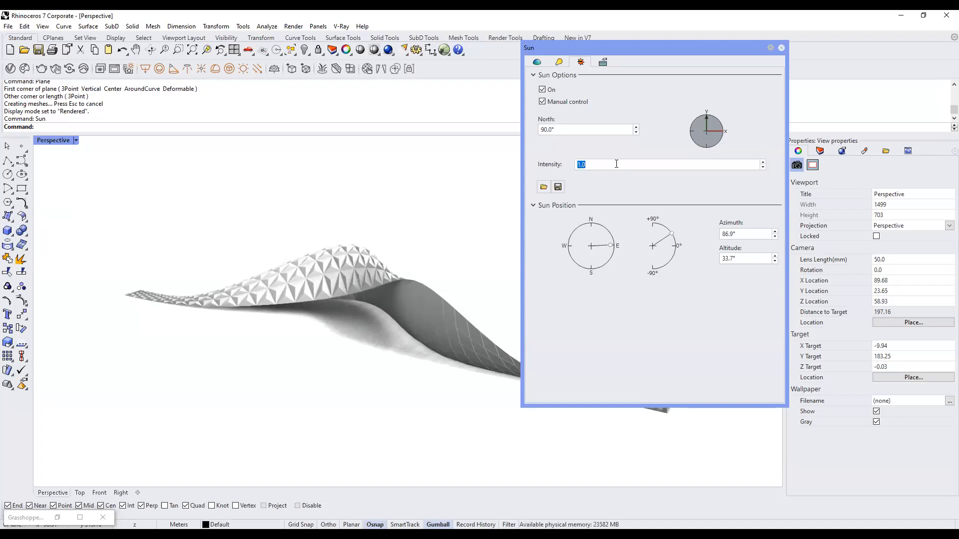
type(".5")
left_click(606, 131)
left_click_drag(671, 233, 676, 241)
mouse_move(613, 245)
left_mouse_down()
mouse_move(592, 276)
mouse_move(617, 272)
left_mouse_up()
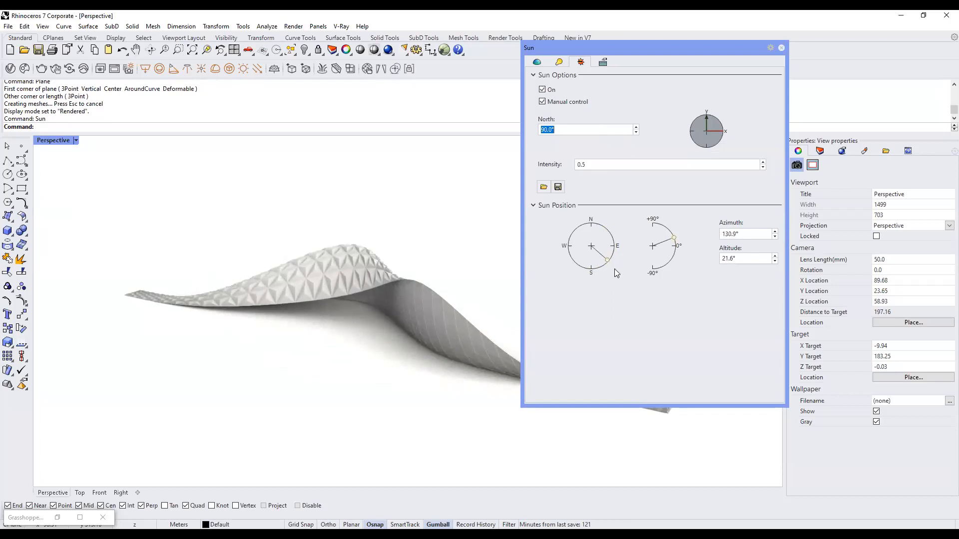
left_click(781, 47)
right_click_drag(395, 292, 436, 294, "shift")
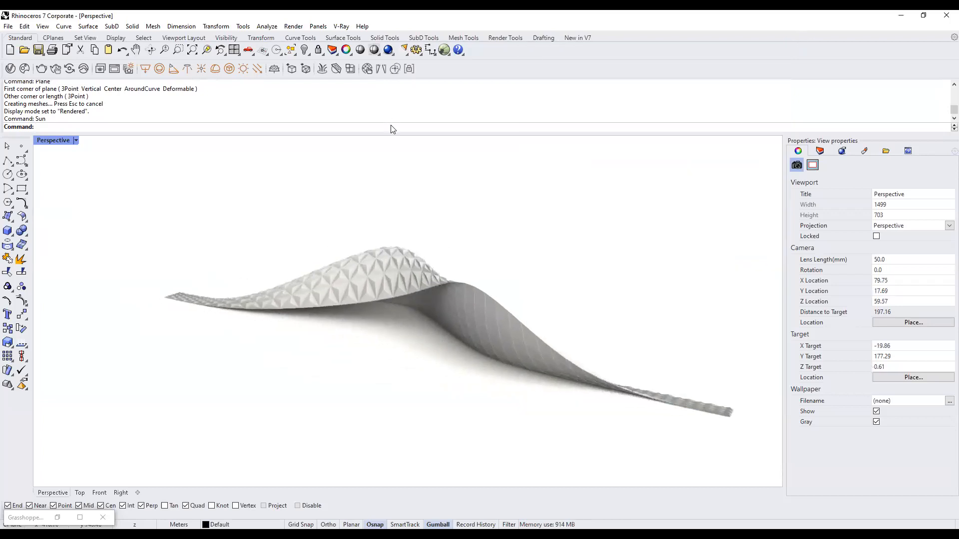
Preview the model spinning with Turntable, then stop it.
type("Turntable")
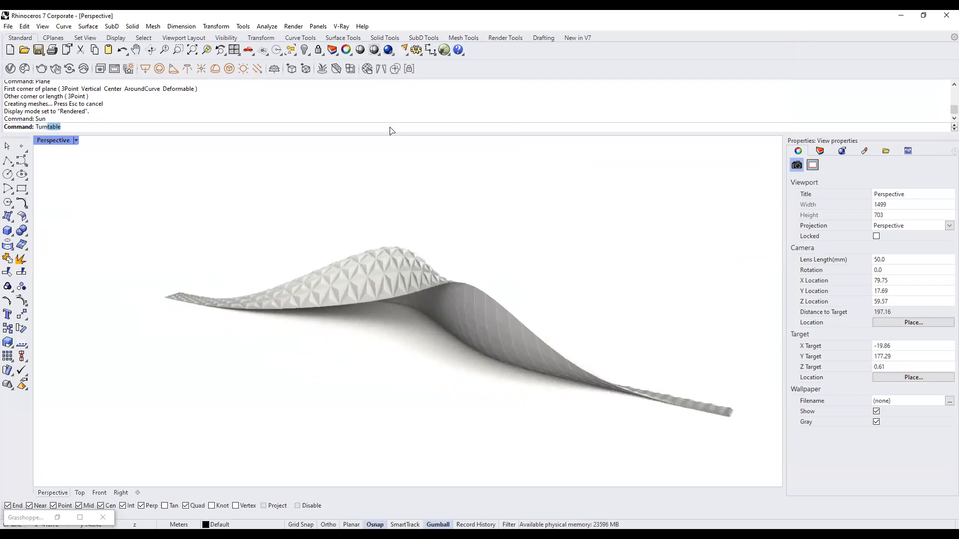
key("Return")
left_click_drag(706, 203, 707, 200)
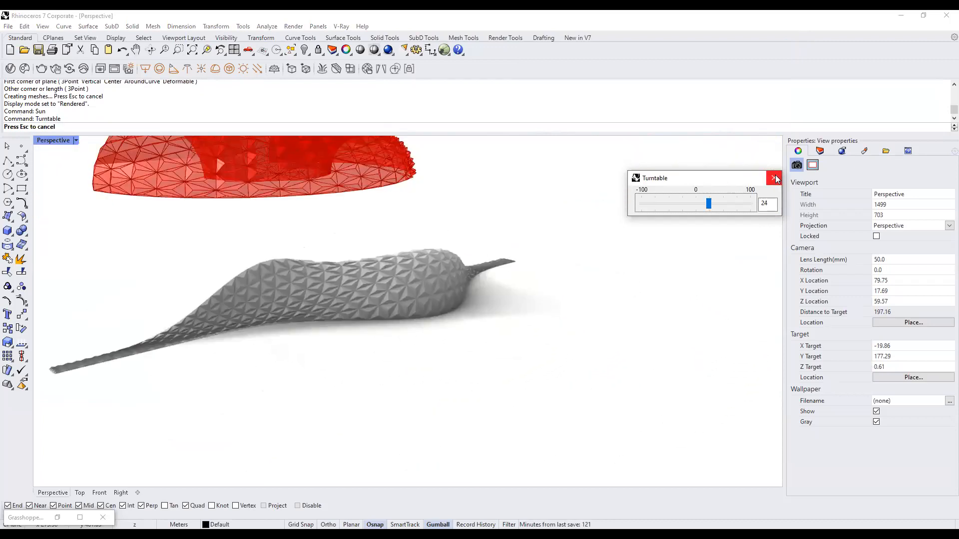
left_click(776, 179)
Orbit and zoom to frame the surface from its other side, shadow falling left.
left_click(776, 179)
right_click_drag(449, 293, 504, 304)
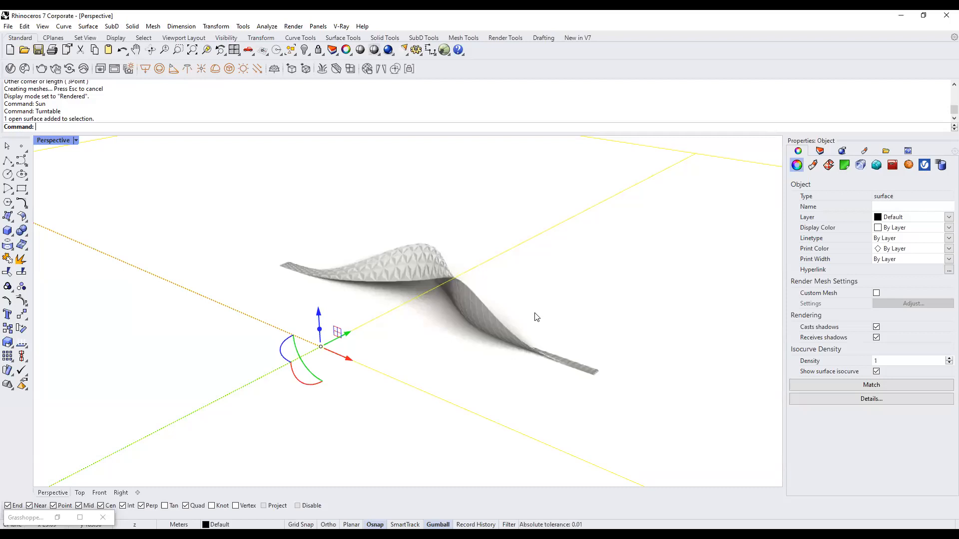
scroll(427, 325, "down", 4)
scroll(456, 217, "up", 4)
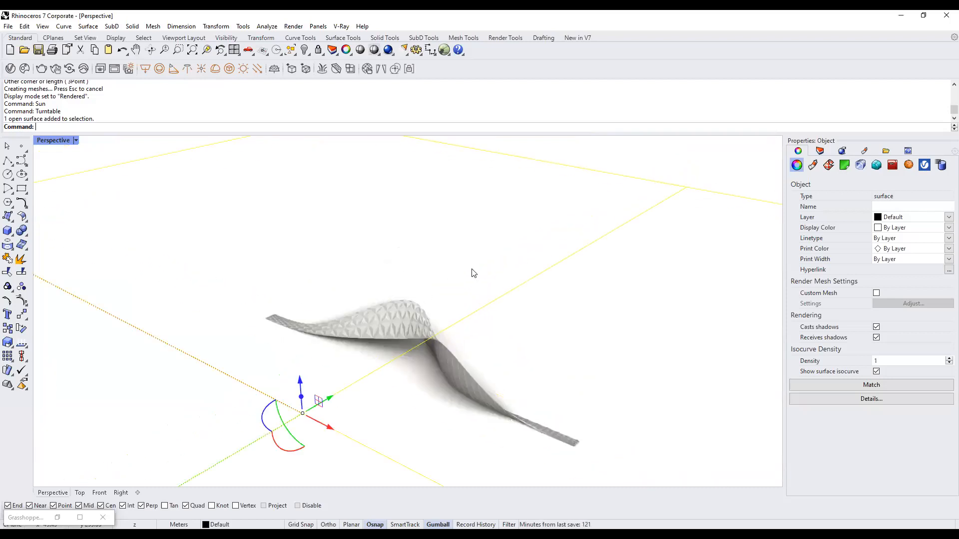
scroll(422, 331, "up", 4)
scroll(498, 260, "down", 4)
key("Escape")
right_click_drag(468, 328, 523, 306)
scroll(476, 351, "up", 5)
scroll(476, 313, "up", 2)
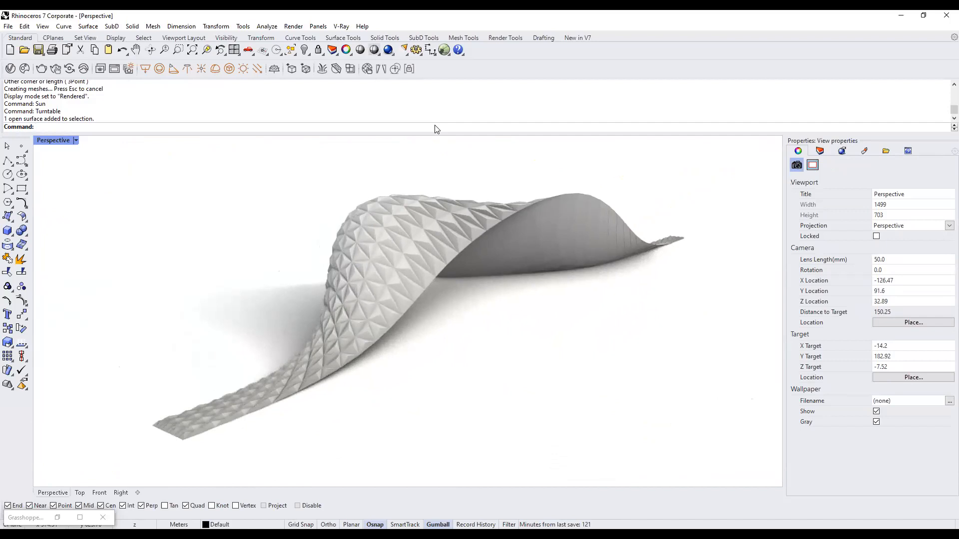
type("-ViewCaptureToFile")
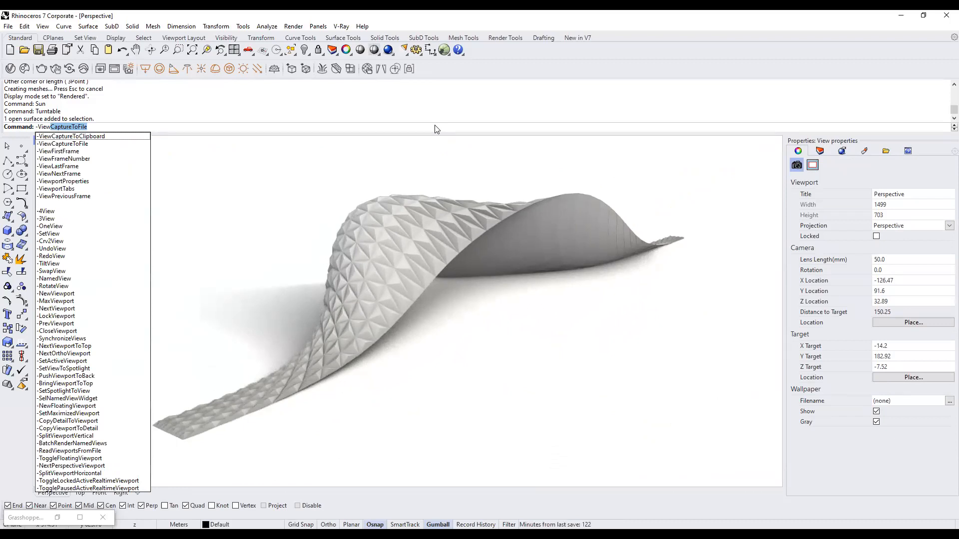
Start ViewCaptureToFile with an image size of 1920 × 1080.
key("Return")
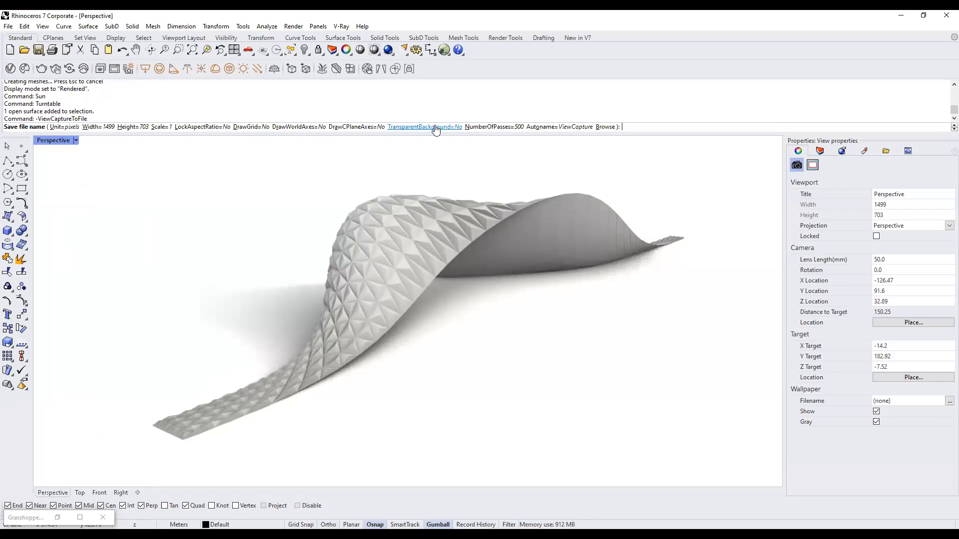
left_click(100, 127)
type("1920")
key("Return")
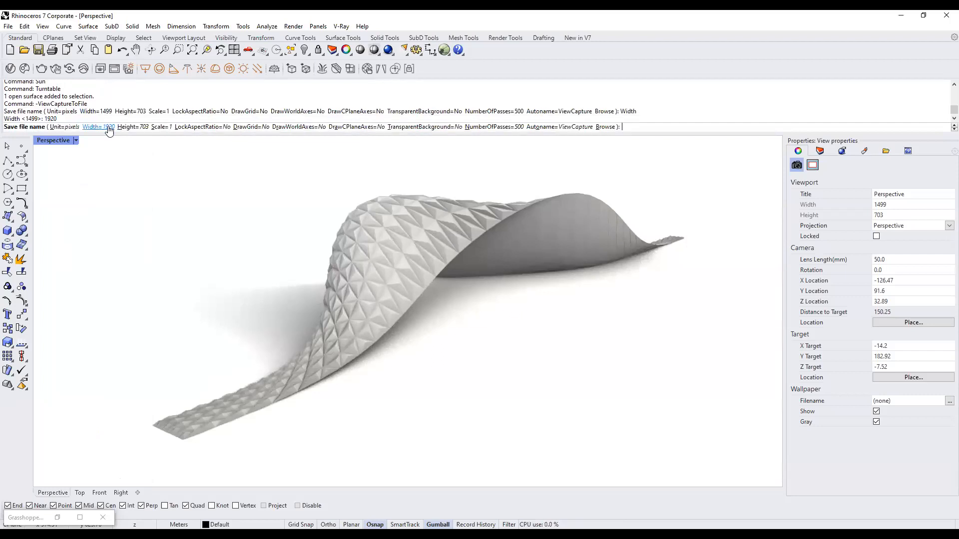
left_click(141, 128)
type("1080")
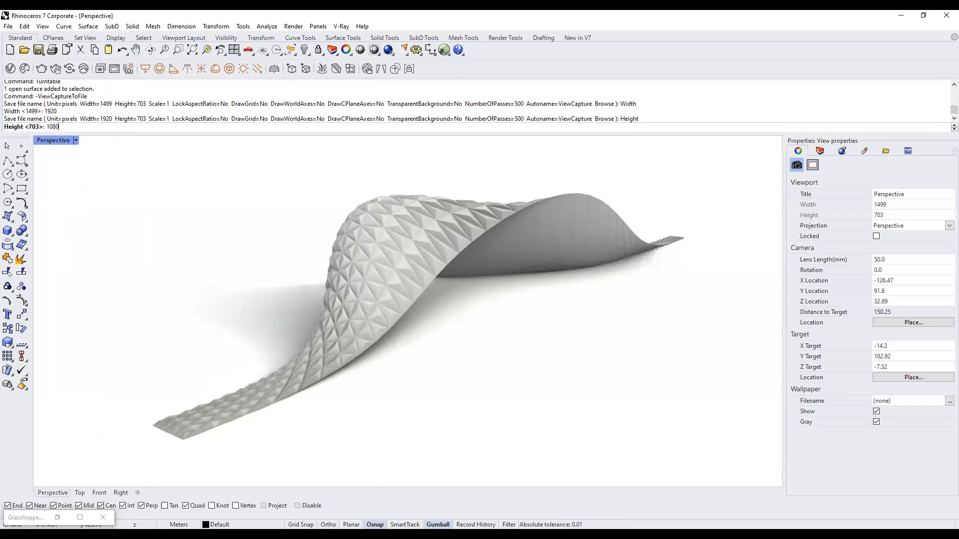
key("Return")
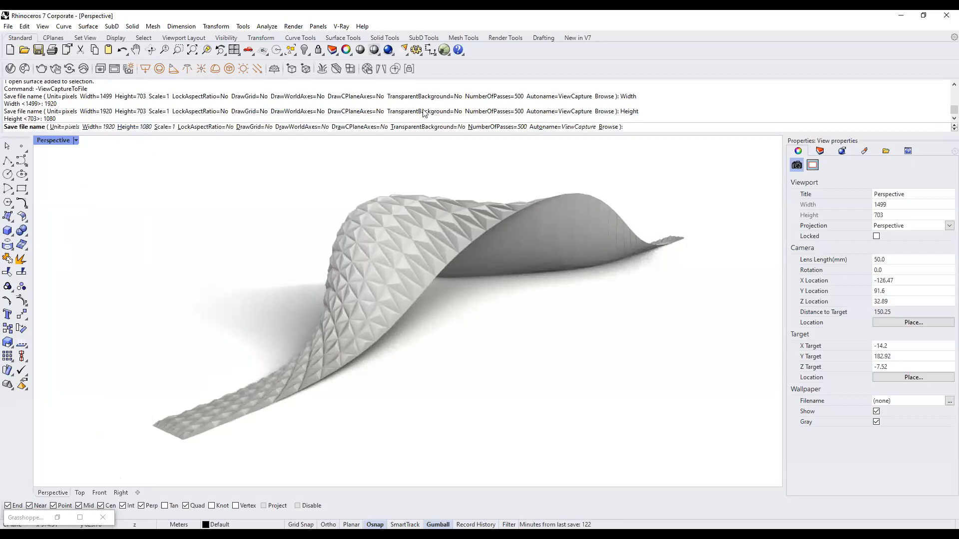
Save the capture to the Desktop as prism pavillion.jpg and view it in File Explorer.
left_click(608, 128)
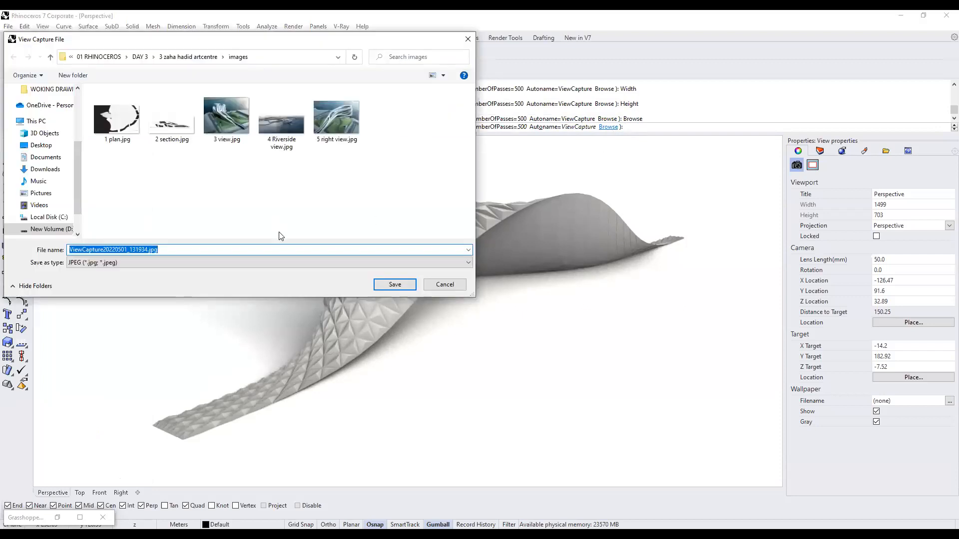
left_click(716, 429)
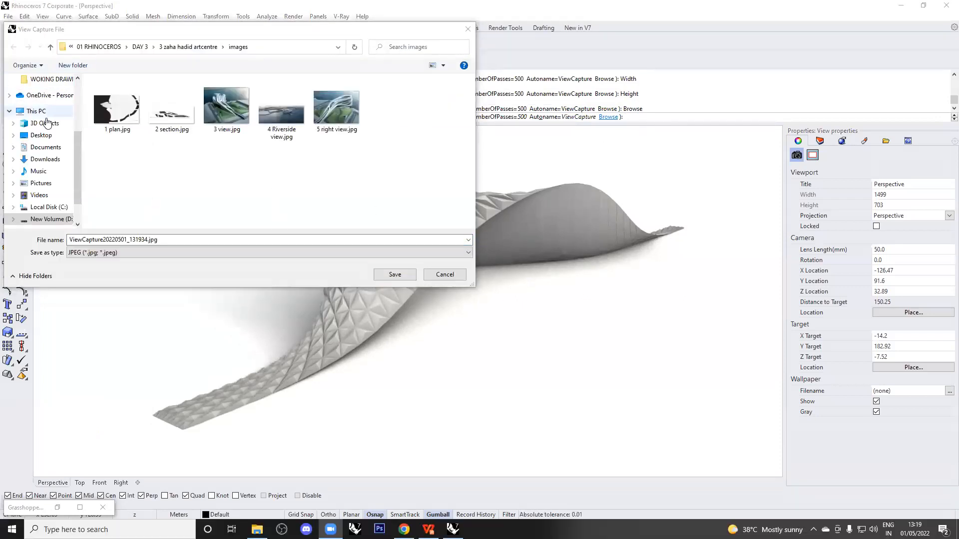
left_click(54, 111)
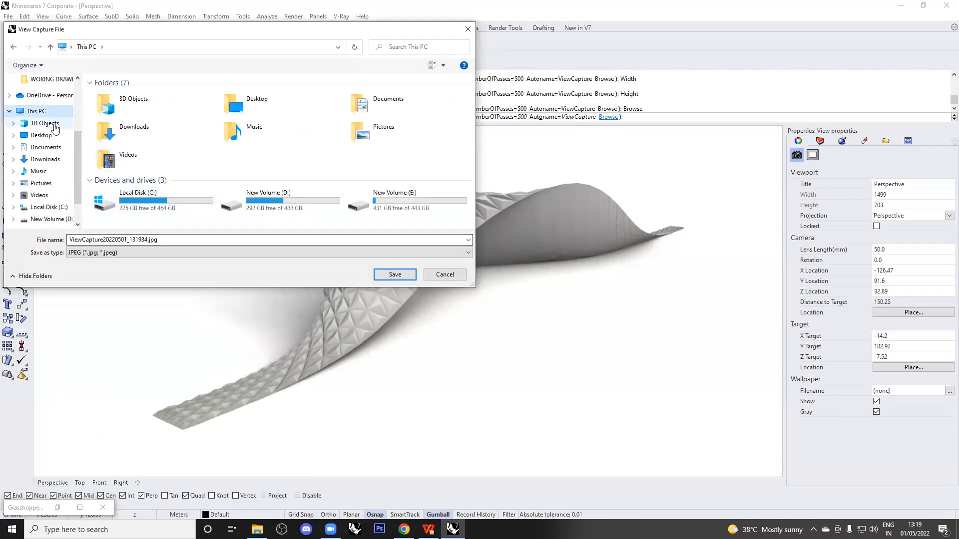
left_click(41, 136)
left_click(185, 240)
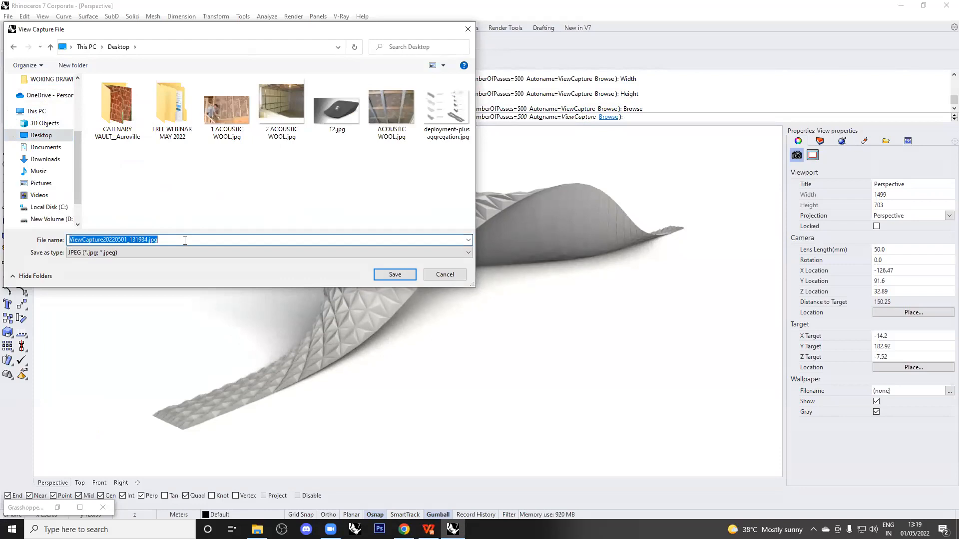
type("prism pavillion")
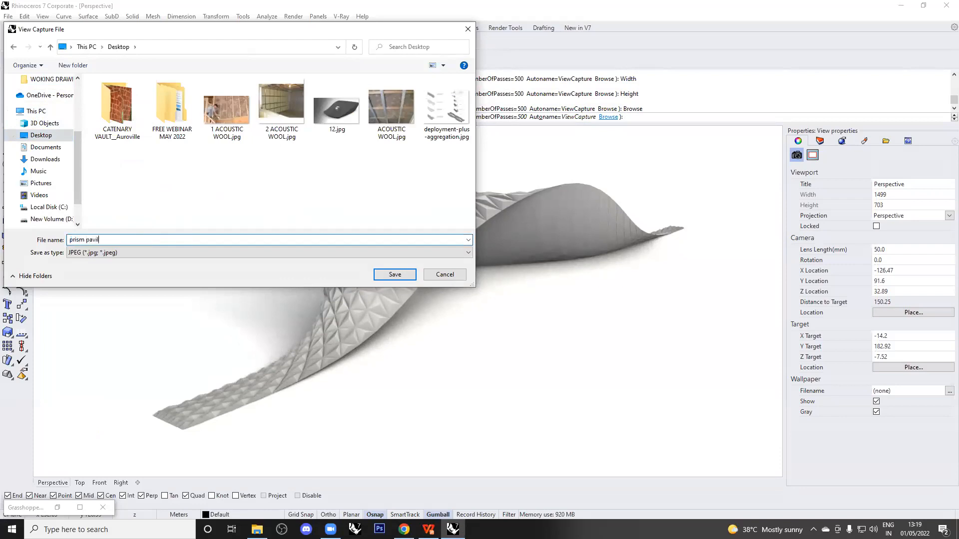
left_click(401, 276)
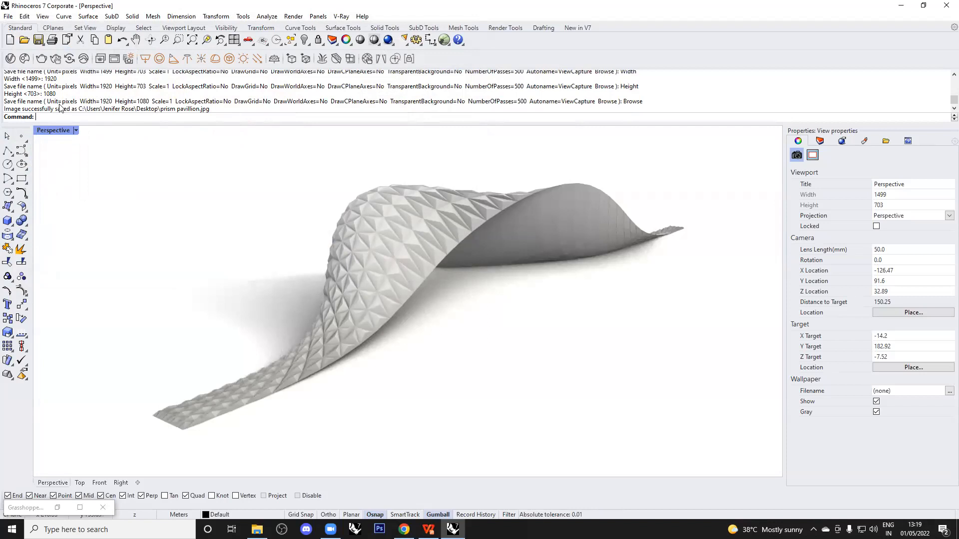
left_click(256, 530)
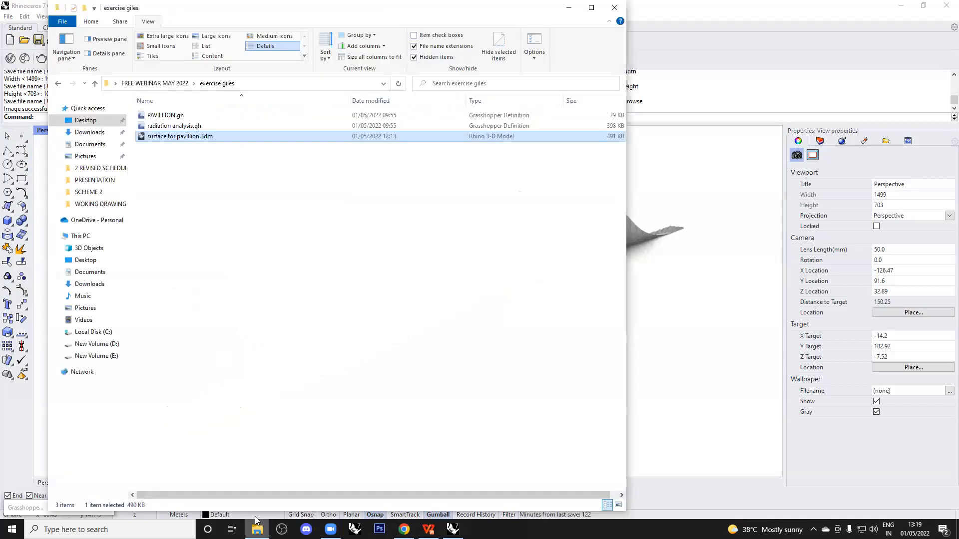
left_click(85, 120)
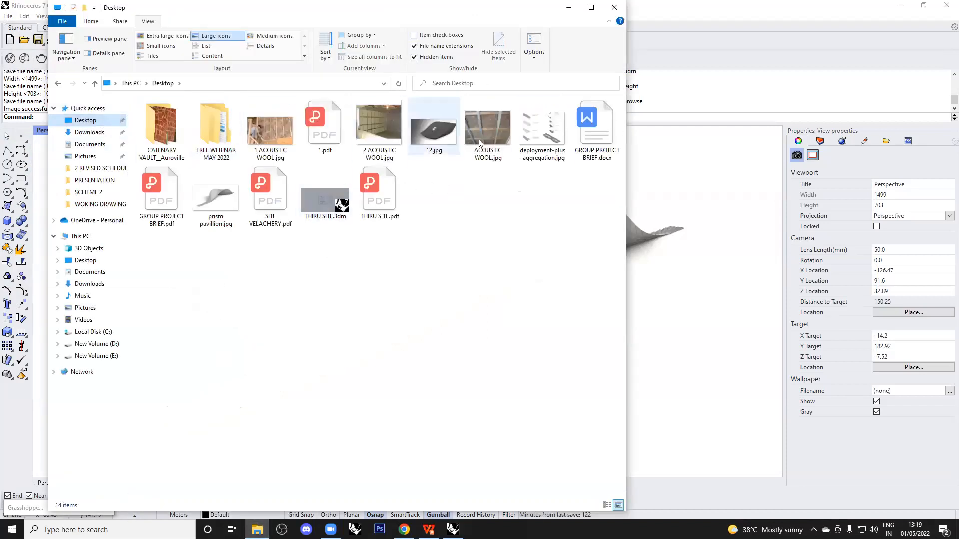
View prism pavillion.jpg in Photos, then return to Rhinoceros 7.
double_click(215, 199)
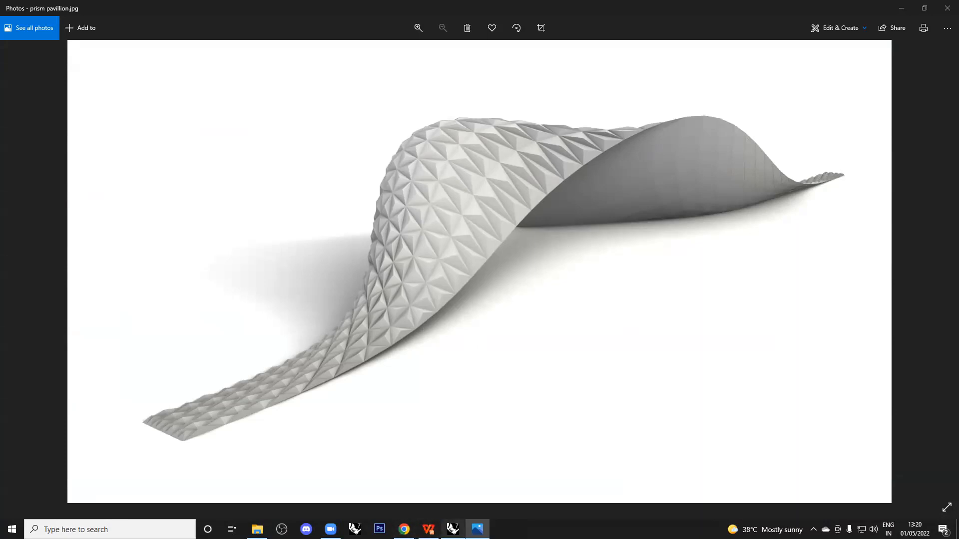
left_click(452, 529)
left_click(76, 129)
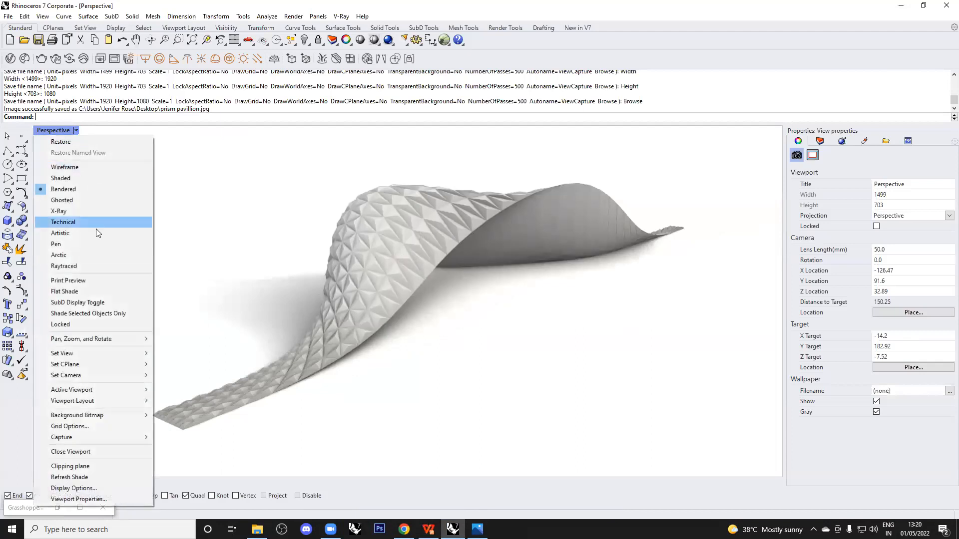
left_click(89, 269)
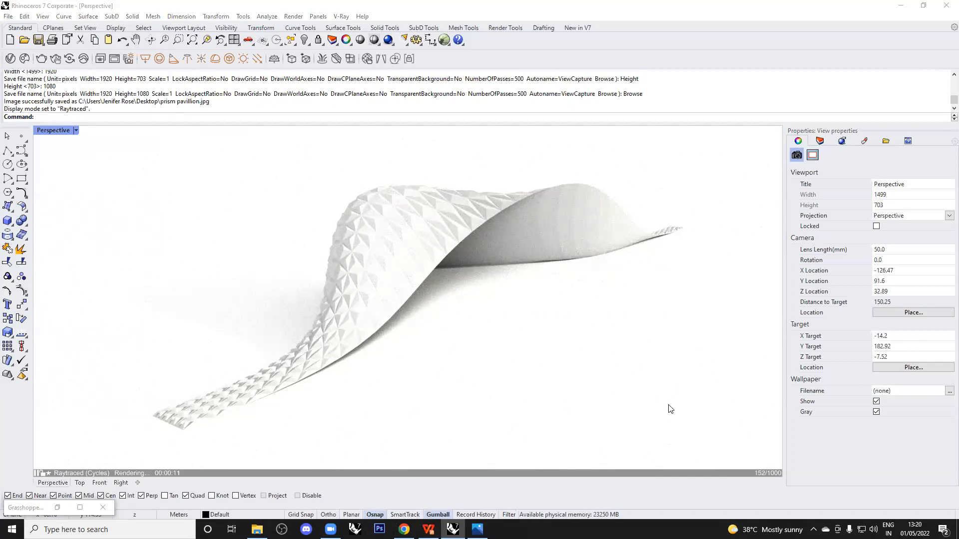
mouse_move(146, 398)
left_mouse_down()
mouse_move(170, 455)
mouse_move(174, 444)
left_mouse_up()
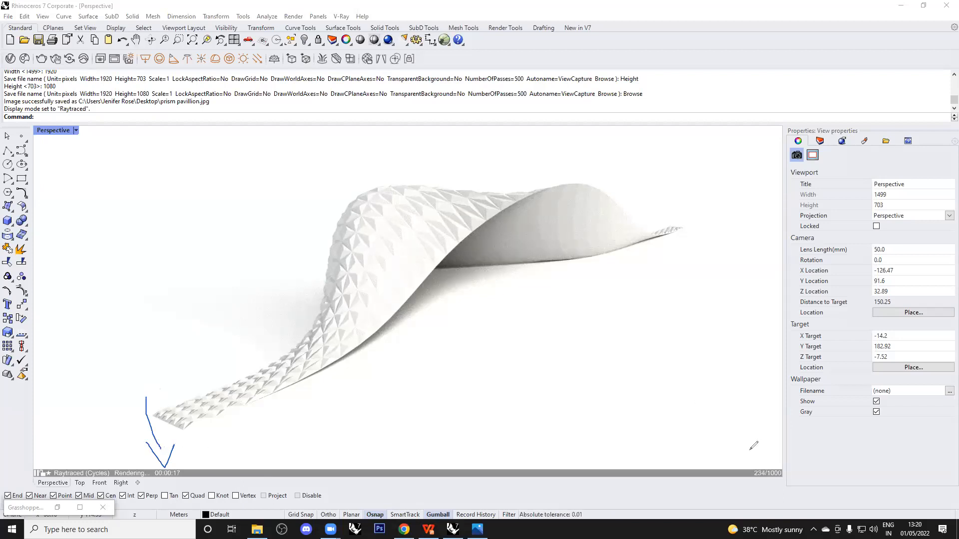
mouse_move(744, 475)
left_mouse_down()
mouse_move(749, 453)
mouse_move(806, 480)
mouse_move(746, 477)
left_mouse_up()
left_click_drag(762, 402, 780, 451)
left_click_drag(745, 432, 772, 448)
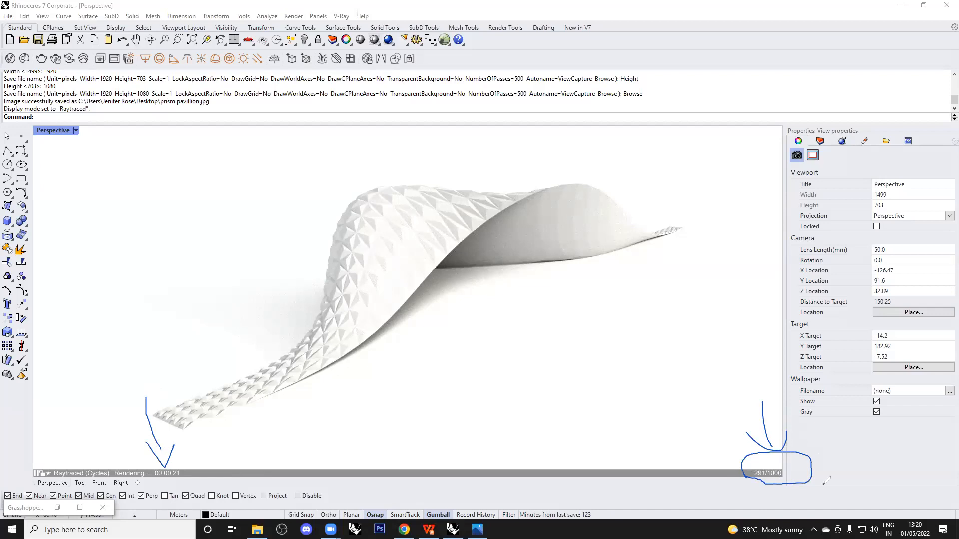
left_click(596, 34)
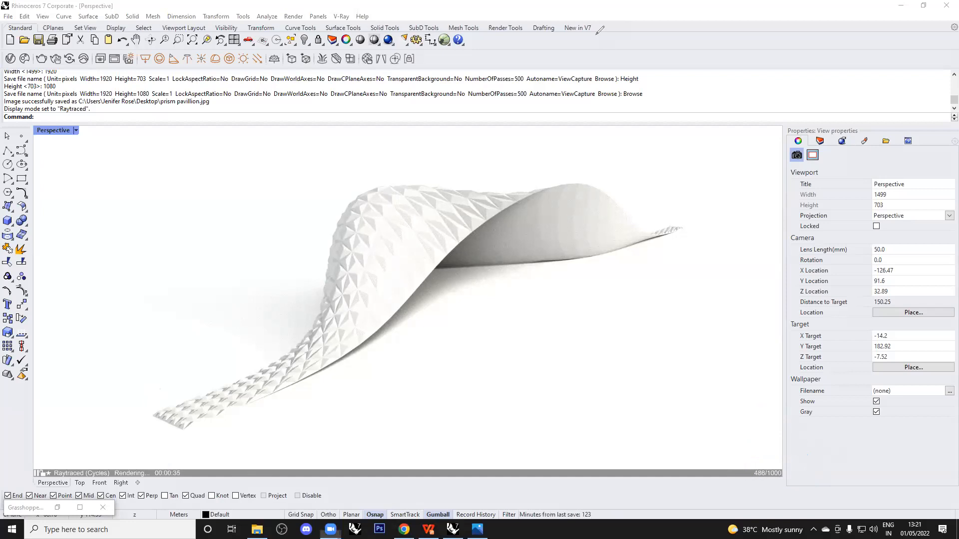
left_click(69, 128)
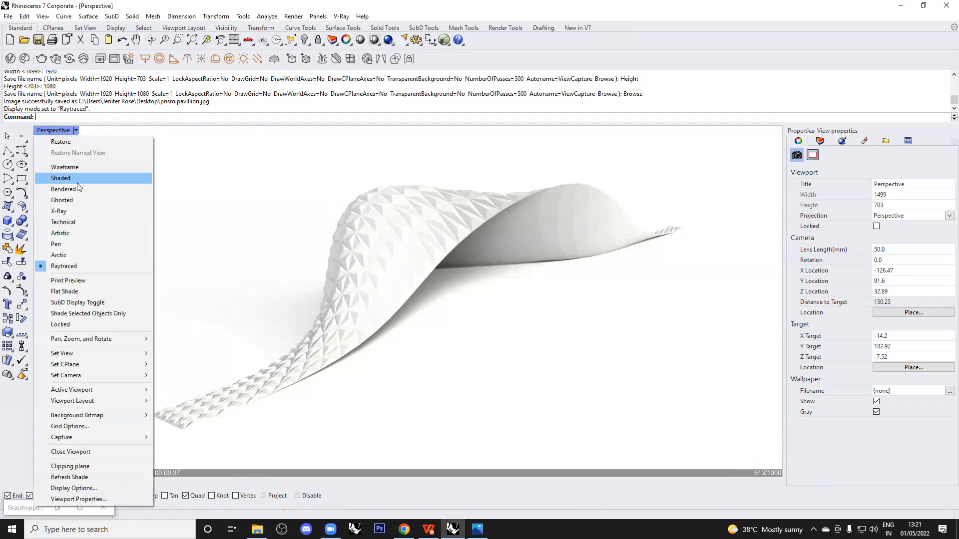
left_click(76, 188)
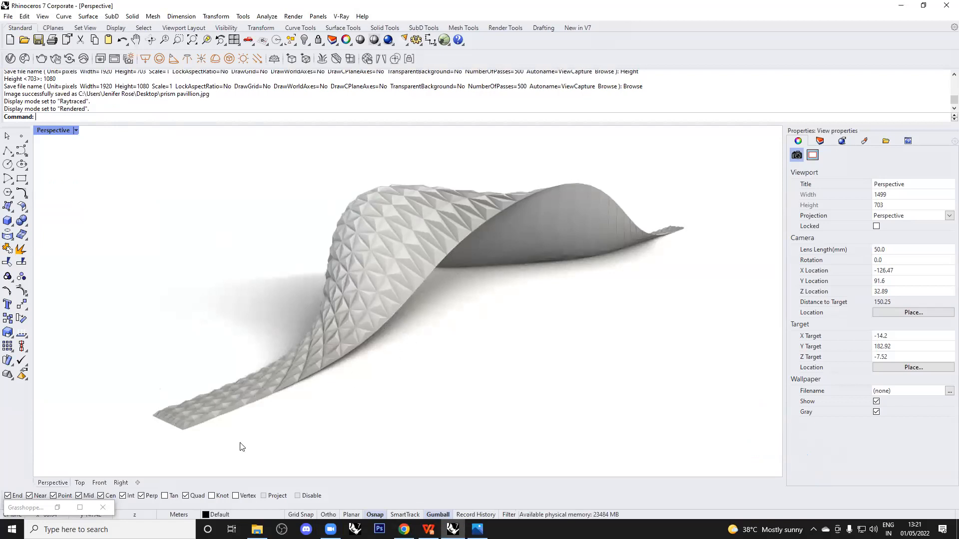
Restore and maximize Grasshopper, framing the Surface-to-Custom Preview definition at about 92% zoom.
left_click(57, 509)
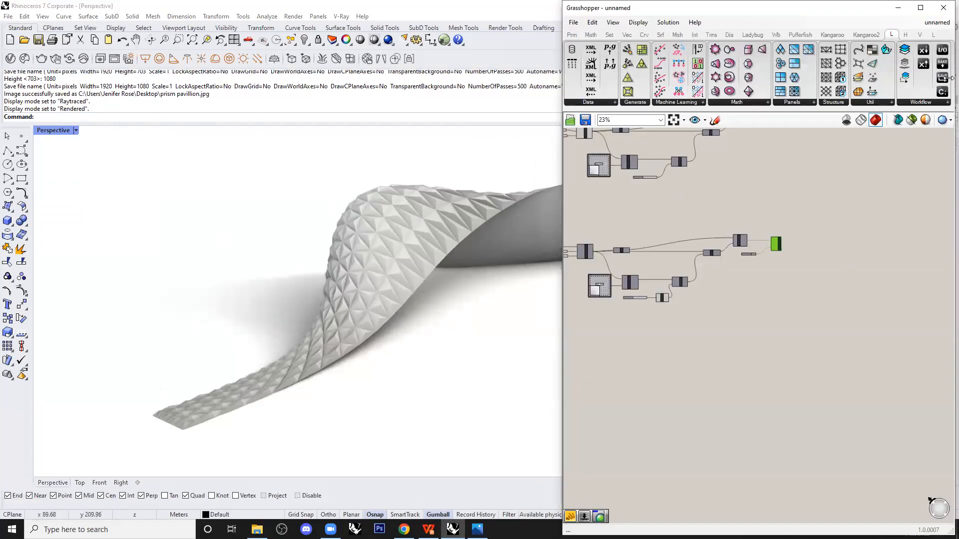
left_click(920, 7)
right_click_drag(326, 313, 540, 319)
scroll(348, 302, "up", 3)
scroll(406, 304, "up", 2)
right_click_drag(535, 283, 439, 310)
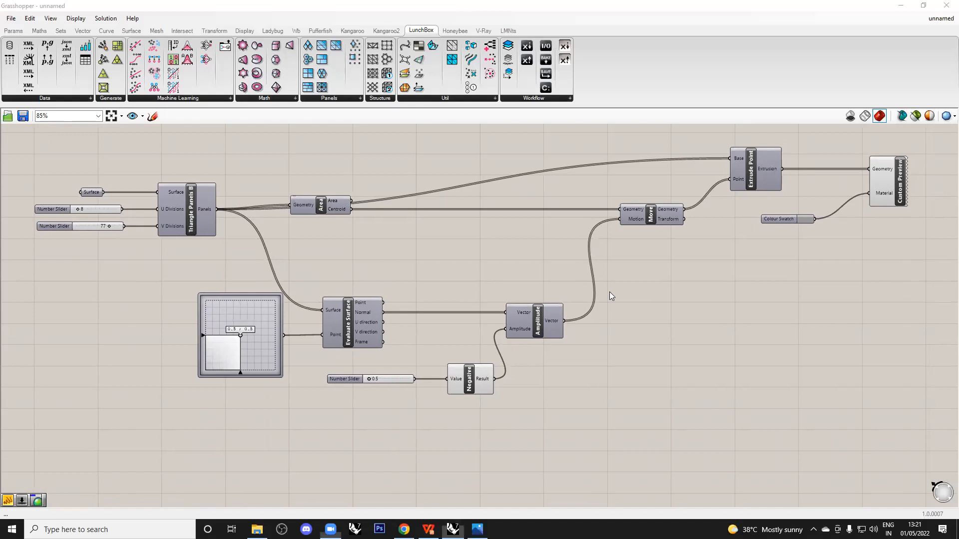
right_click_drag(472, 264, 467, 307)
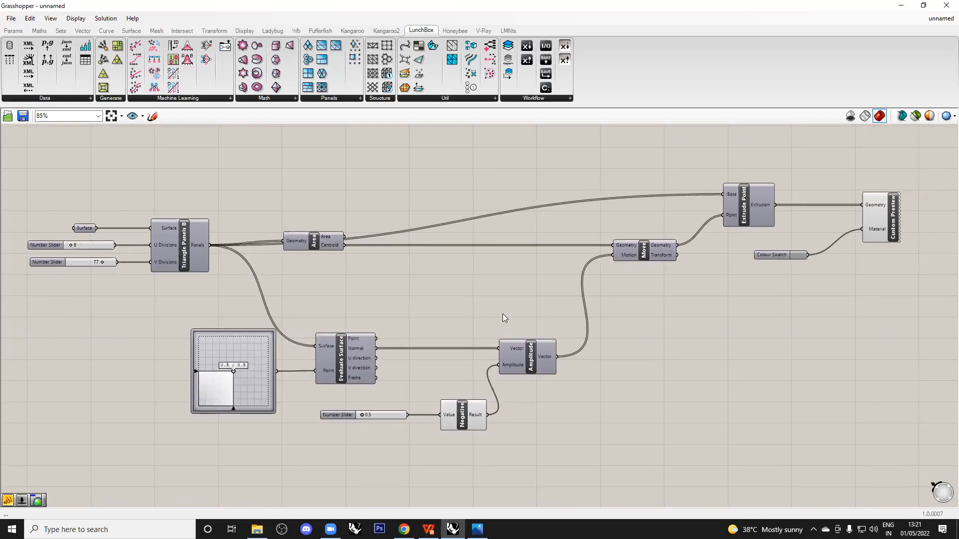
scroll(502, 315, "up", 2)
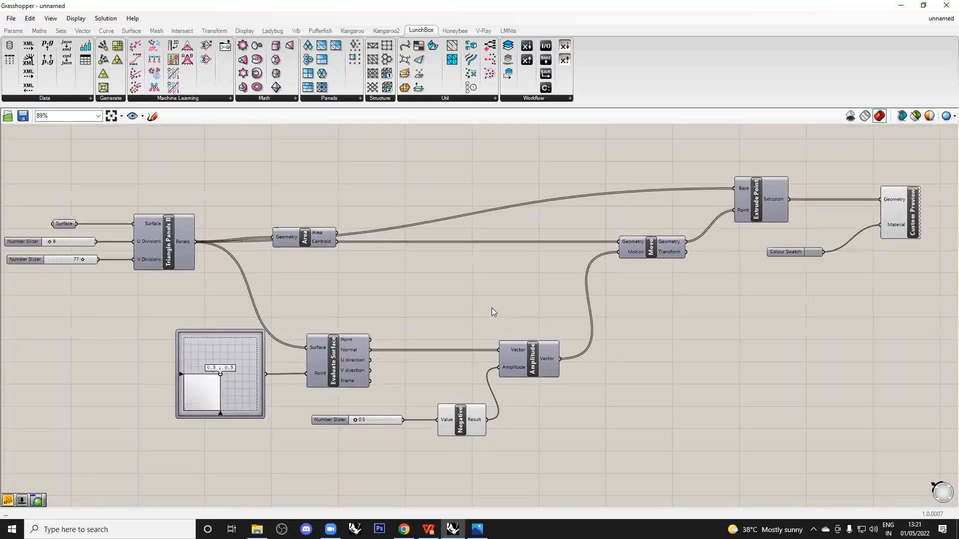
scroll(491, 310, "up", 2)
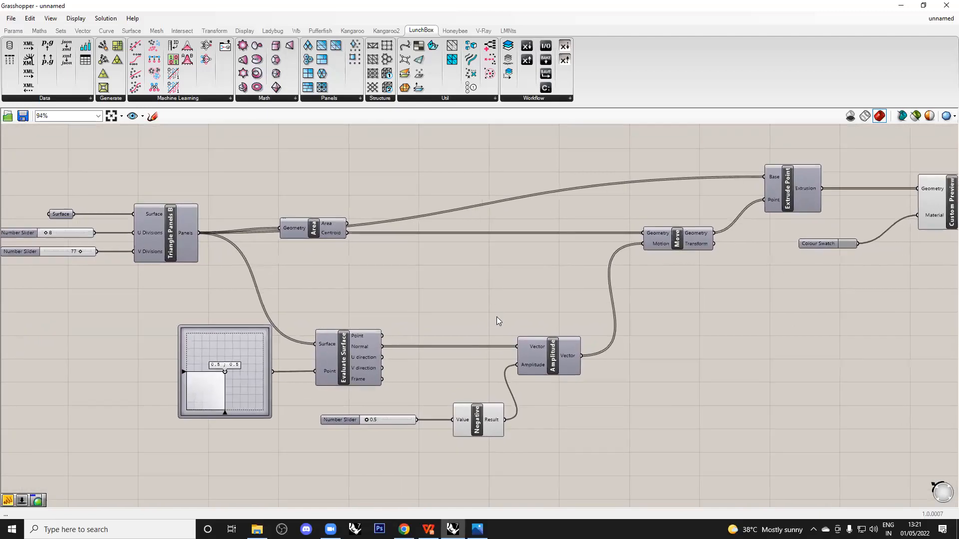
scroll(497, 317, "down", 1)
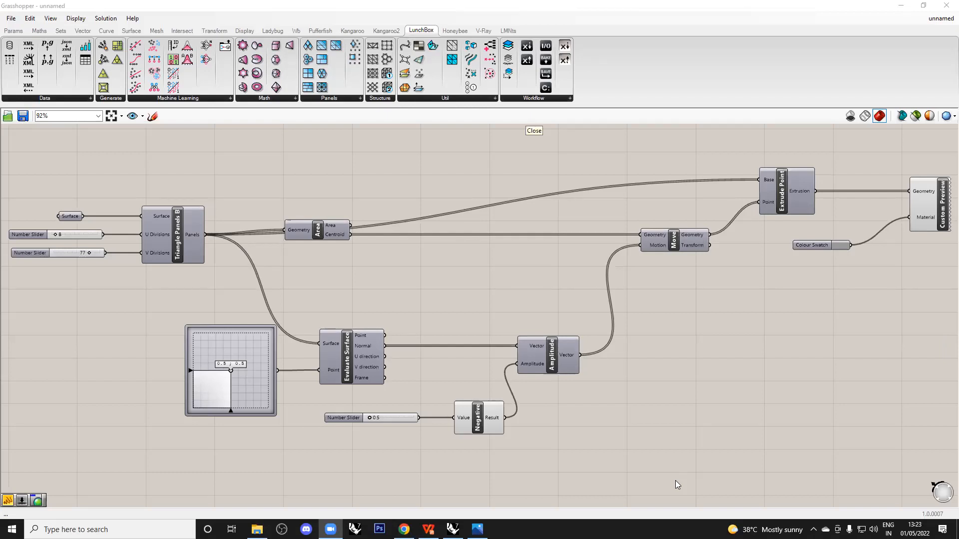
mouse_move(355, 339)
left_click(660, 345)
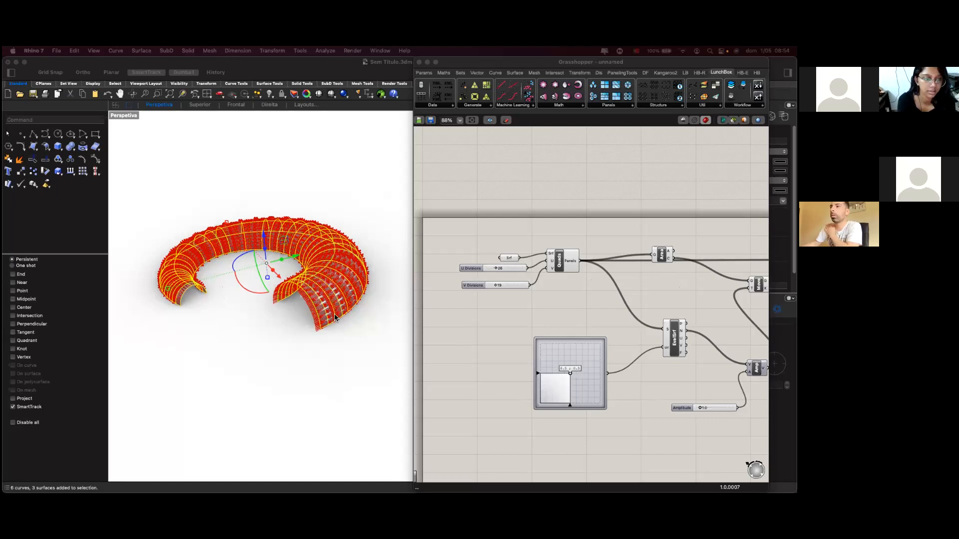
Pan and zoom the canvas to bring the whole definition into view.
scroll(580, 313, "down", 3)
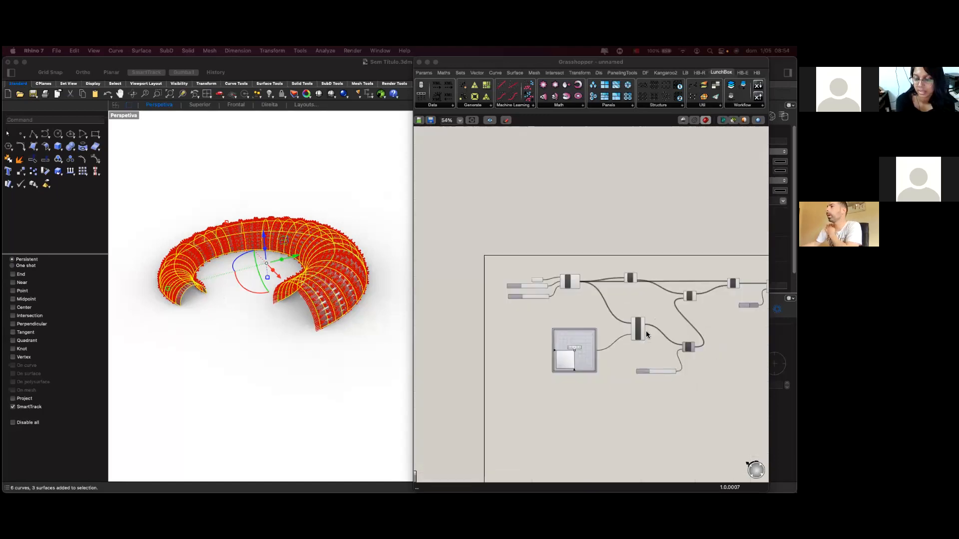
middle_click(707, 356)
right_click_drag(675, 319, 606, 279)
scroll(606, 282, "up", 1)
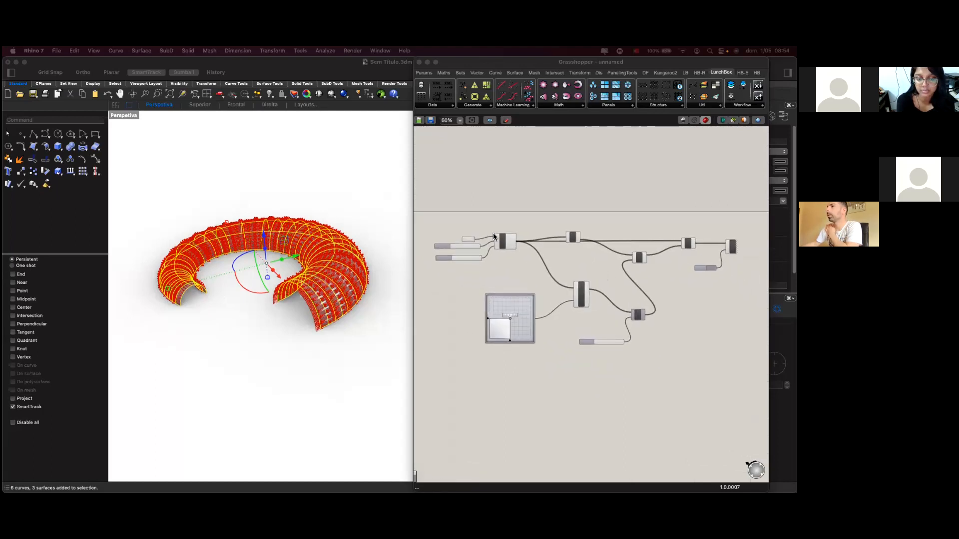
scroll(600, 271, "up", 6)
scroll(529, 309, "down", 2)
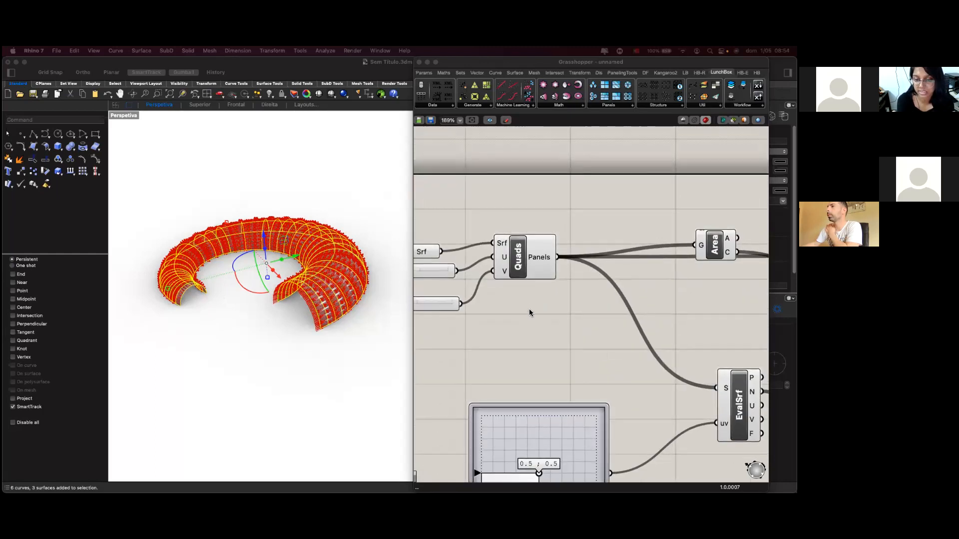
scroll(540, 306, "down", 3)
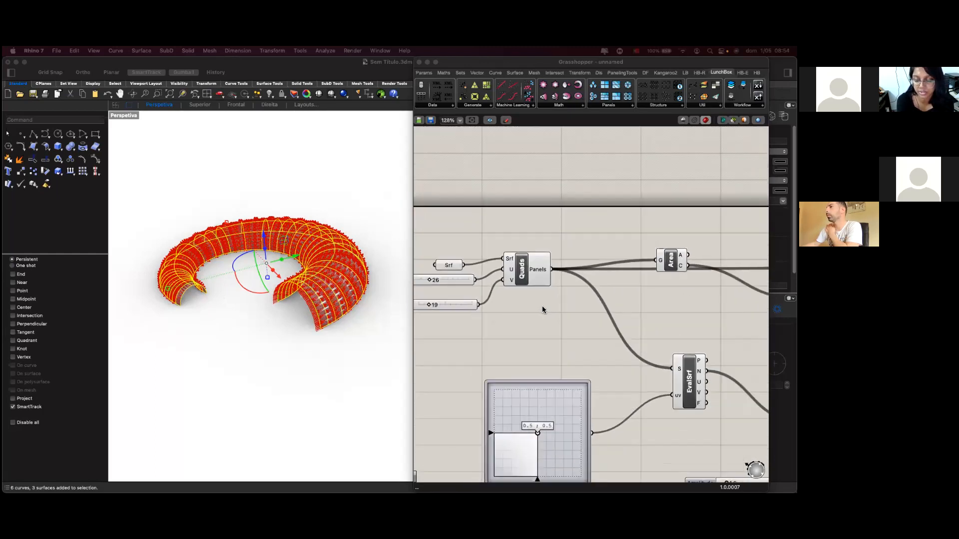
right_click_drag(513, 259, 506, 232)
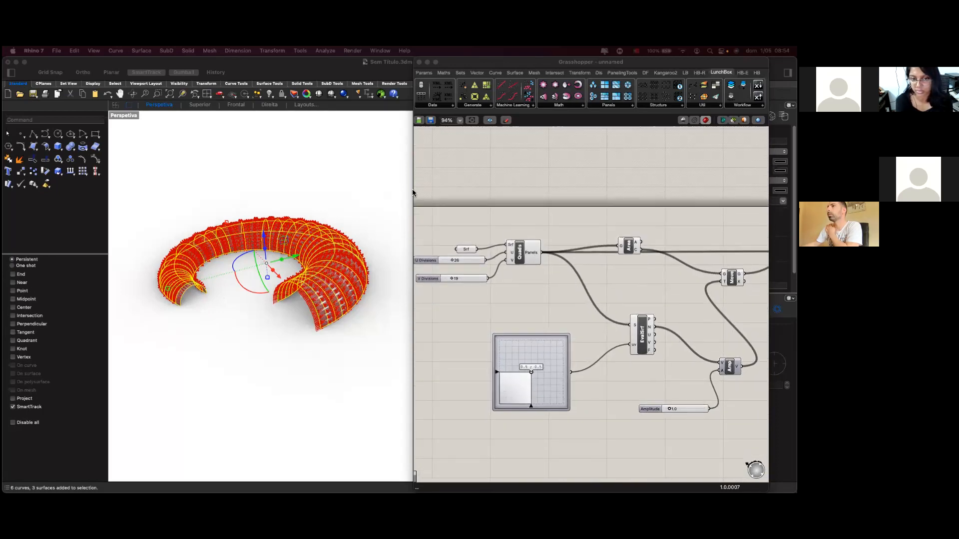
Widen the Grasshopper window over the Rhino viewport and box-select all components.
left_click(414, 192)
left_click_drag(413, 191, 156, 200)
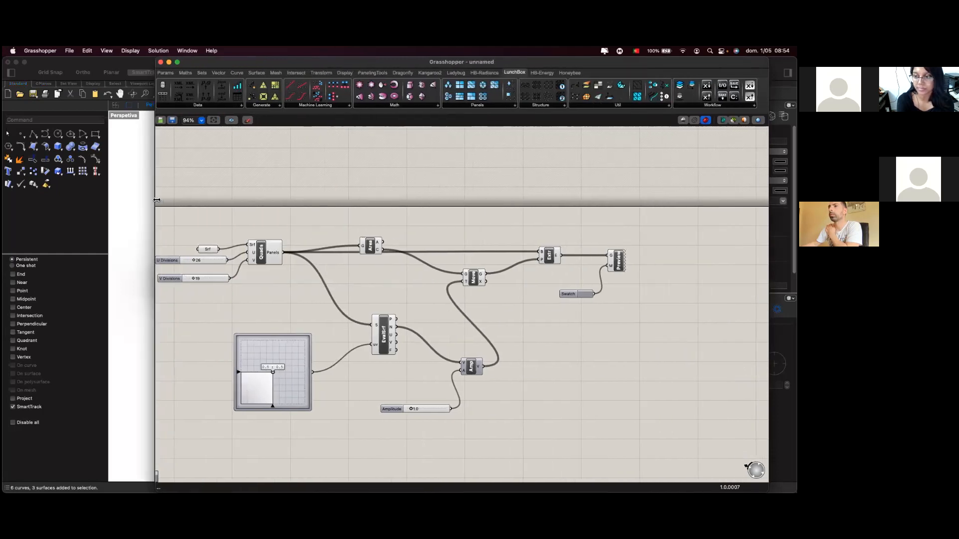
right_click_drag(394, 277, 408, 278)
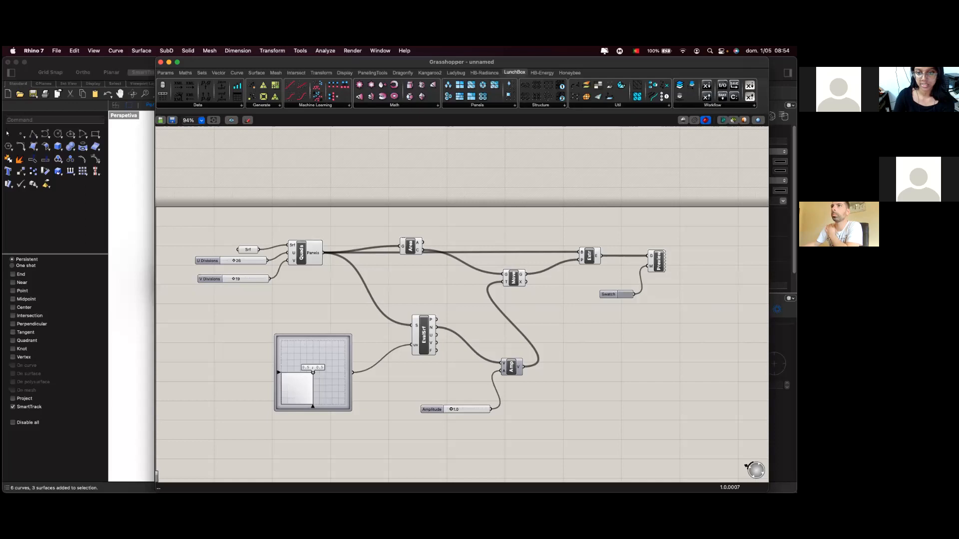
left_click_drag(189, 223, 691, 431)
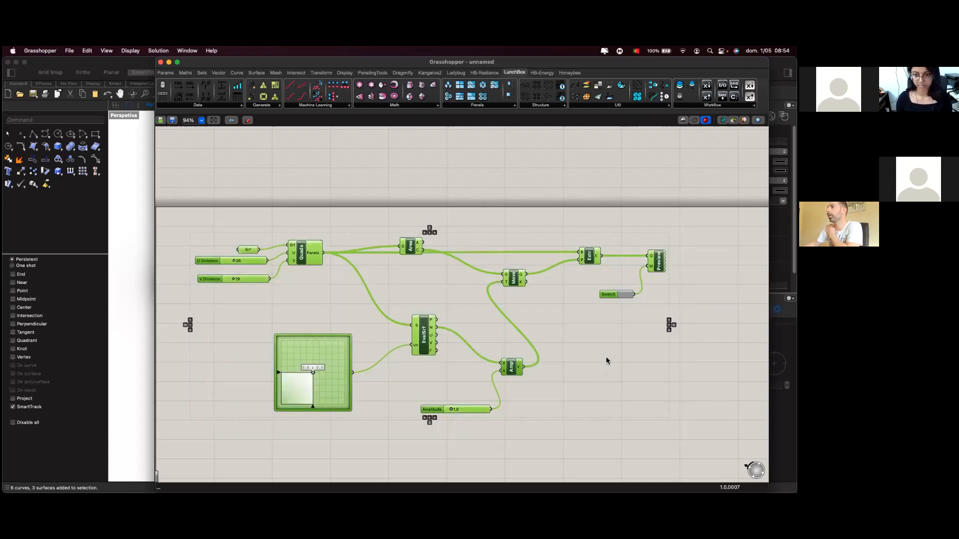
left_click(607, 336)
left_click_drag(175, 220, 622, 441)
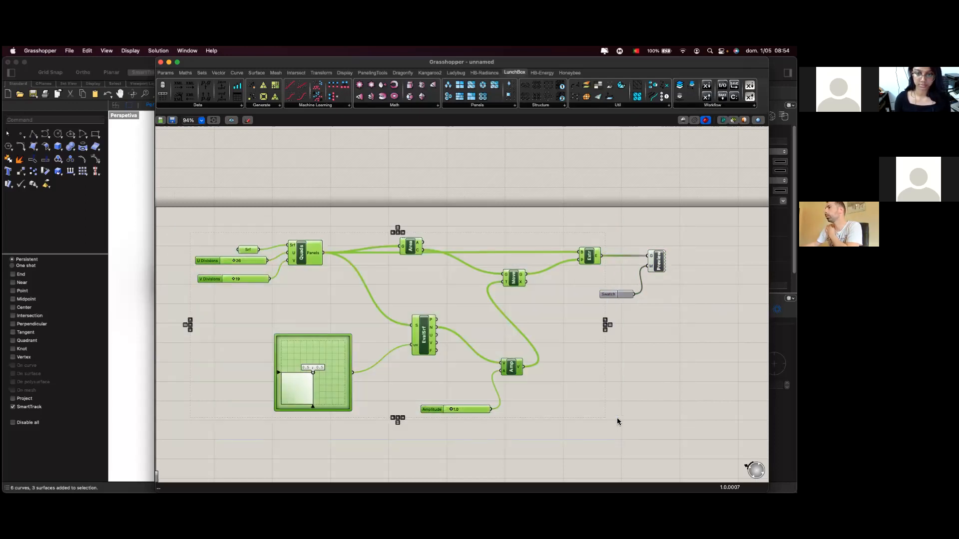
Turn off the Extr component's preview and narrow Grasshopper to reveal the panelled torus.
right_click(588, 257)
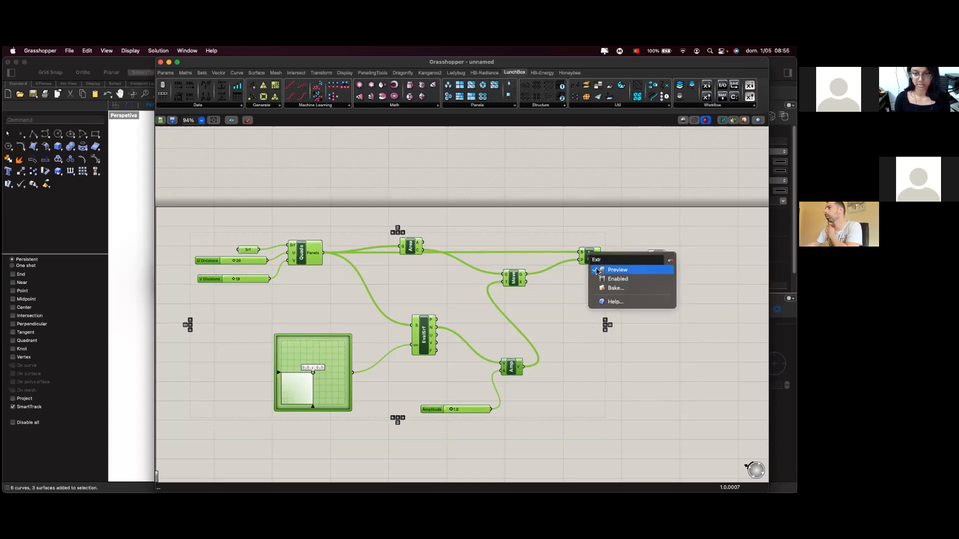
left_click(597, 271)
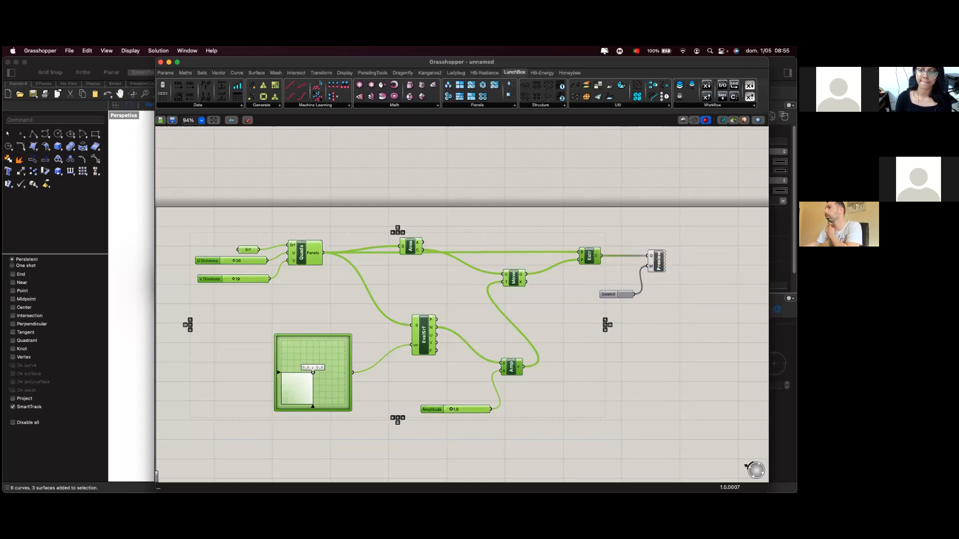
right_click(657, 259)
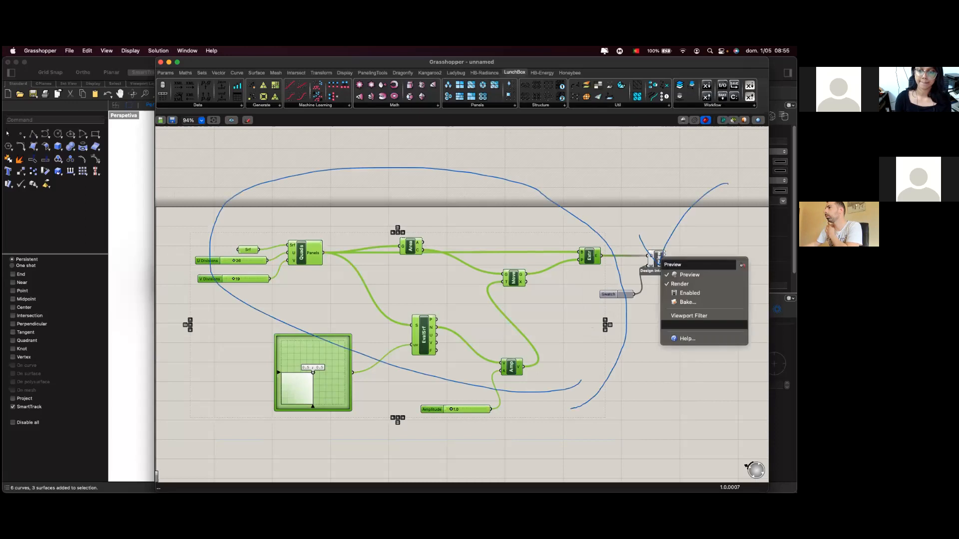
left_click(649, 364)
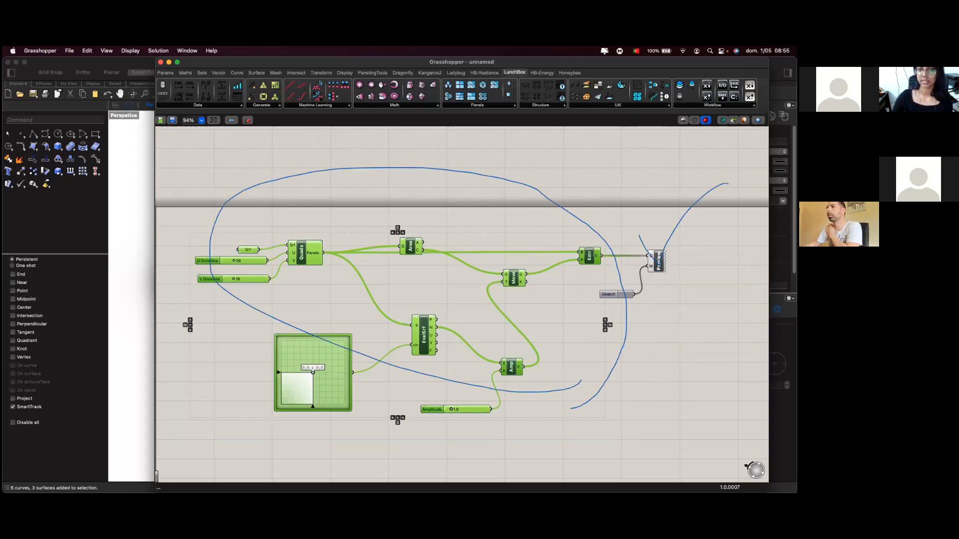
left_click(649, 364)
left_click(136, 190)
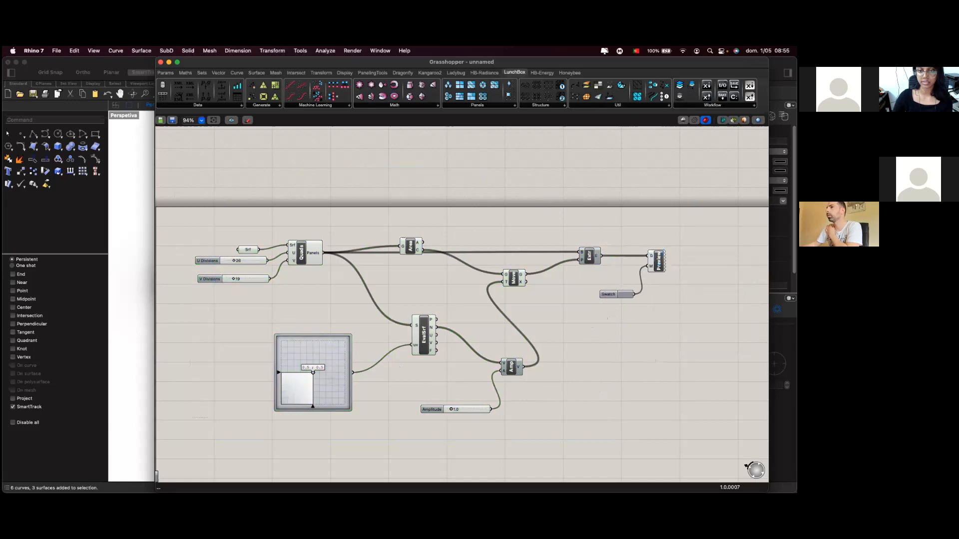
left_click(183, 184)
left_click_drag(332, 189, 287, 192)
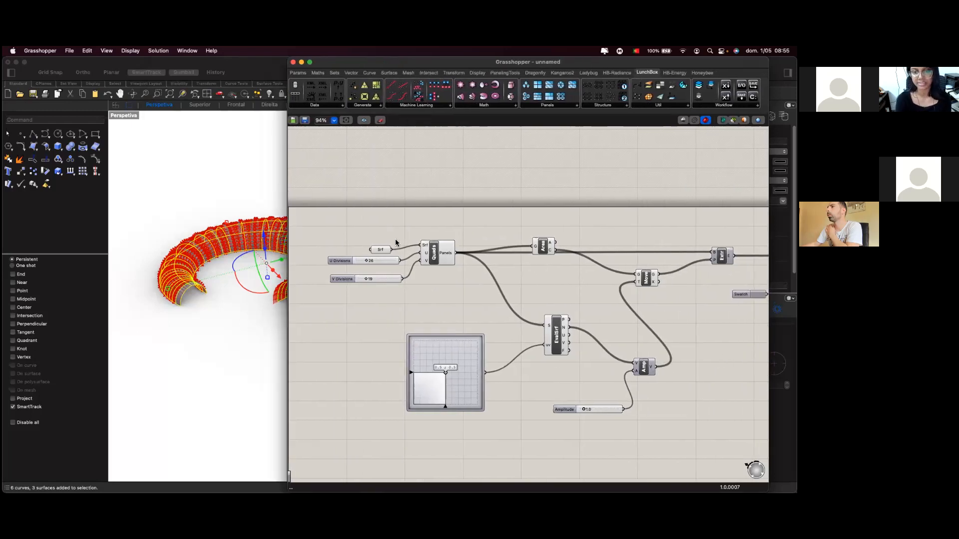
Turn off the previews of the Quads, Area and Move components.
right_click(432, 250)
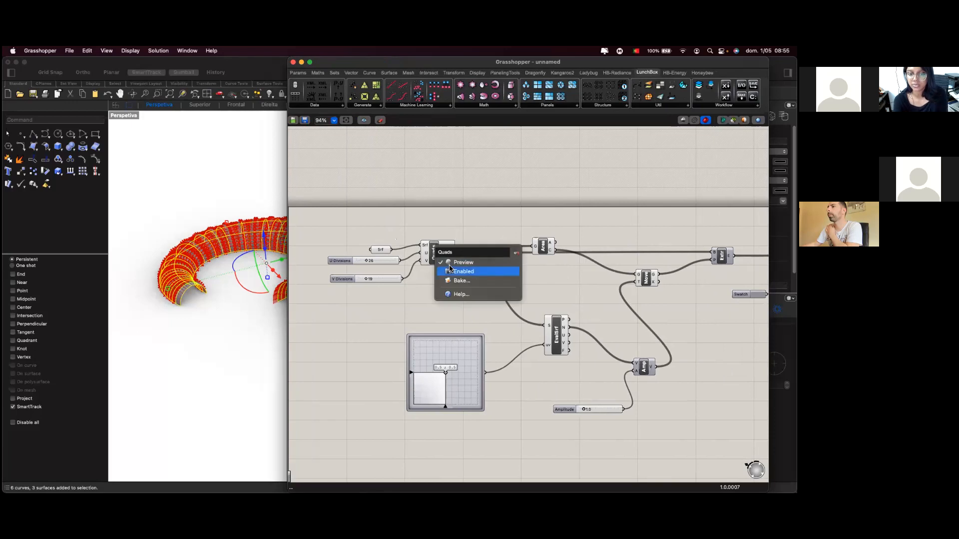
left_click(448, 269)
key("super+z")
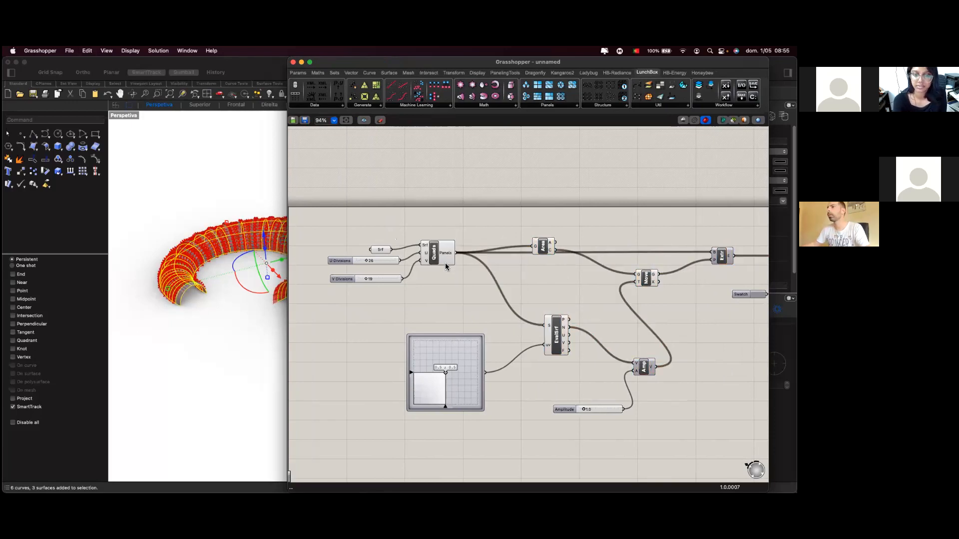
right_click(443, 264)
left_click(458, 270)
right_click(551, 249)
left_click(554, 256)
right_click(647, 286)
left_click(672, 293)
Turn off EvalSrf and Srf previews and narrow Grasshopper to show the whole torus.
right_click(563, 333)
left_click(574, 346)
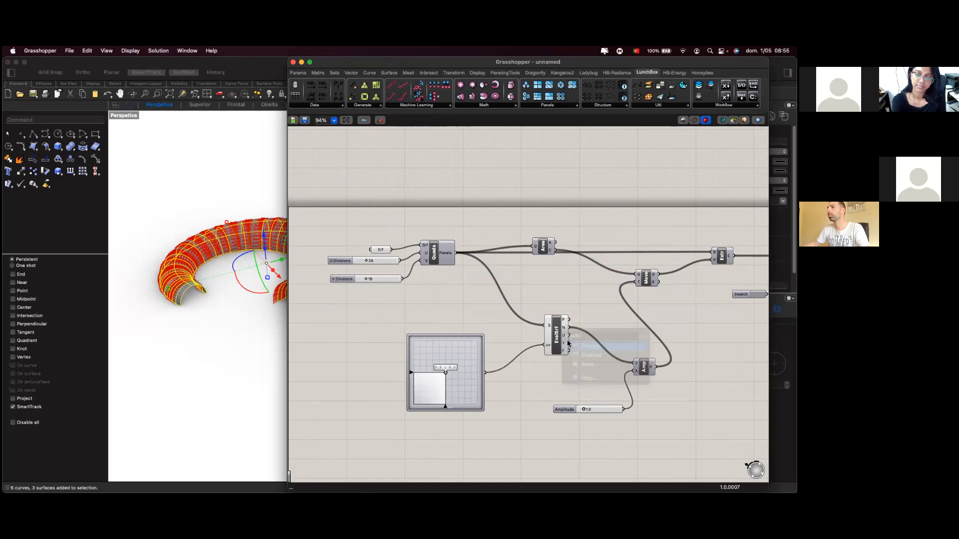
left_click(233, 326)
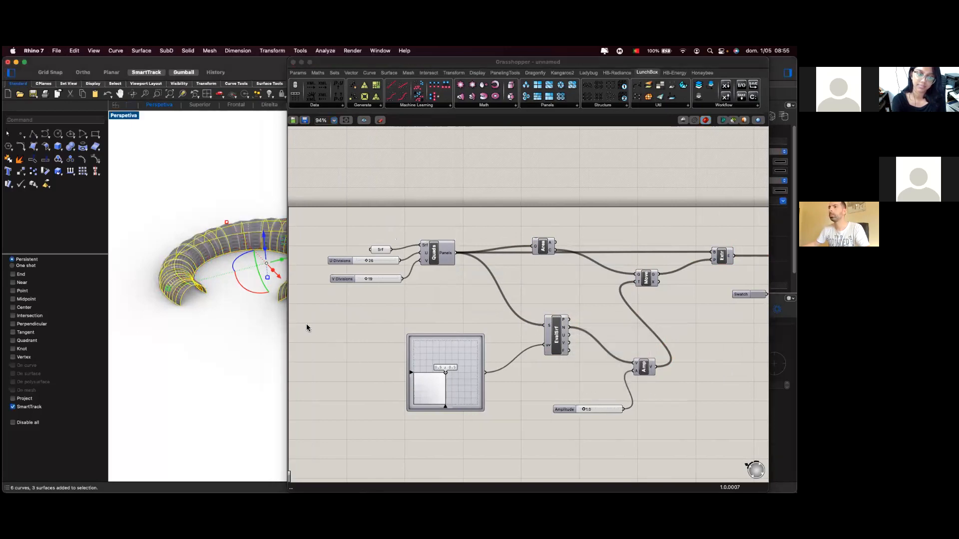
right_click(381, 250)
left_click(387, 267)
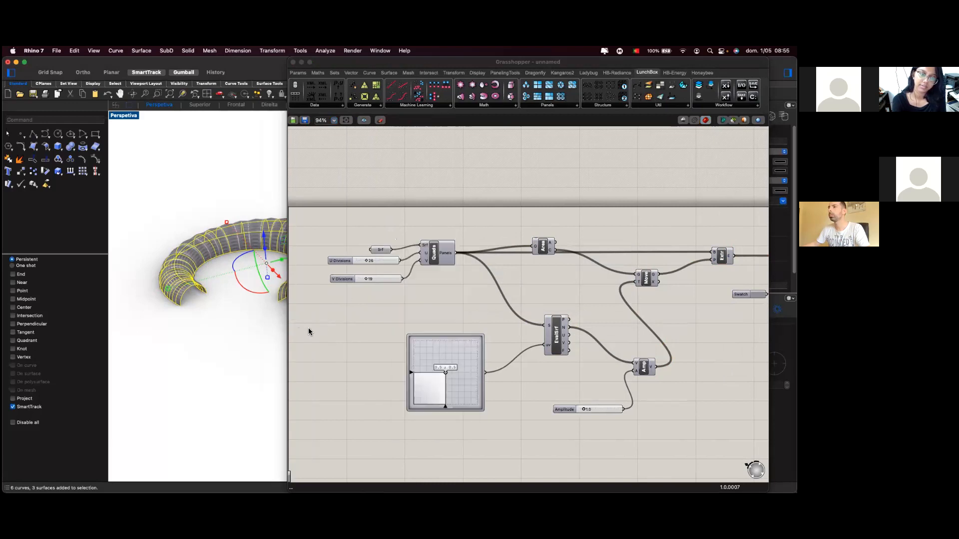
left_click_drag(295, 321, 389, 324)
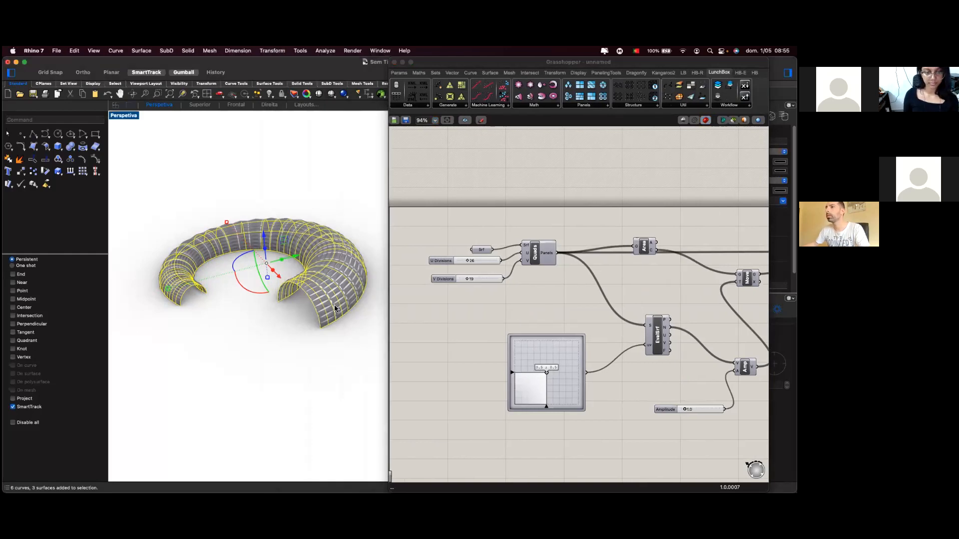
left_click(308, 353)
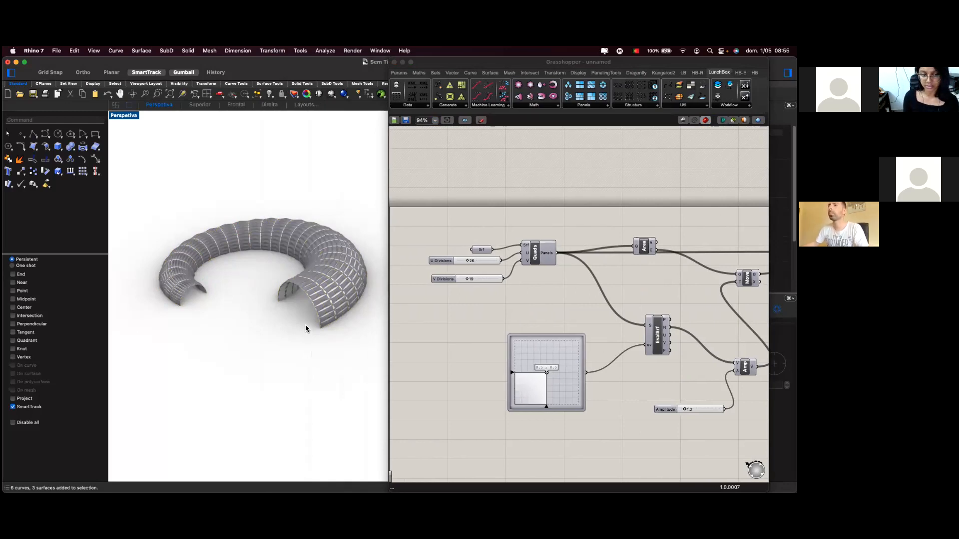
Select the base torus surface and hide it with the Hide command.
left_click(316, 295)
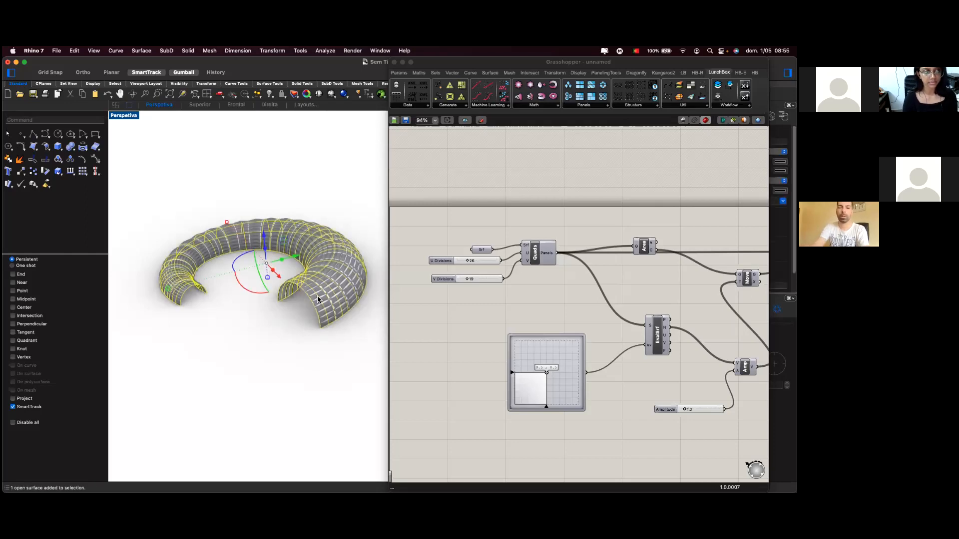
type("hide")
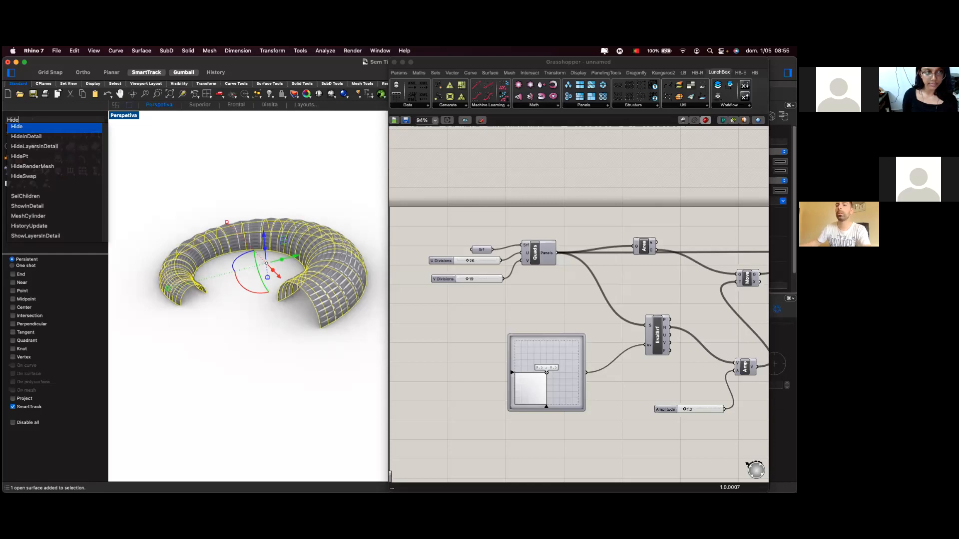
key("Return")
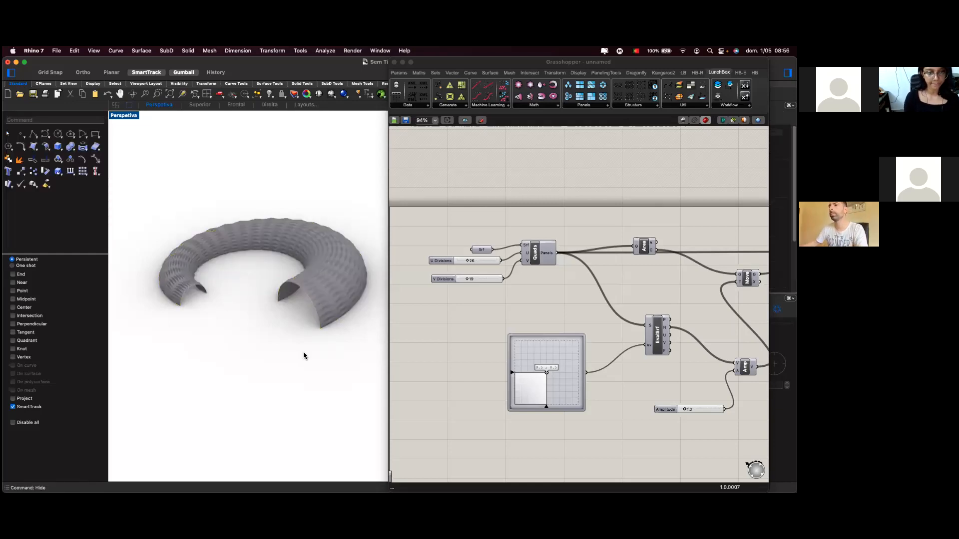
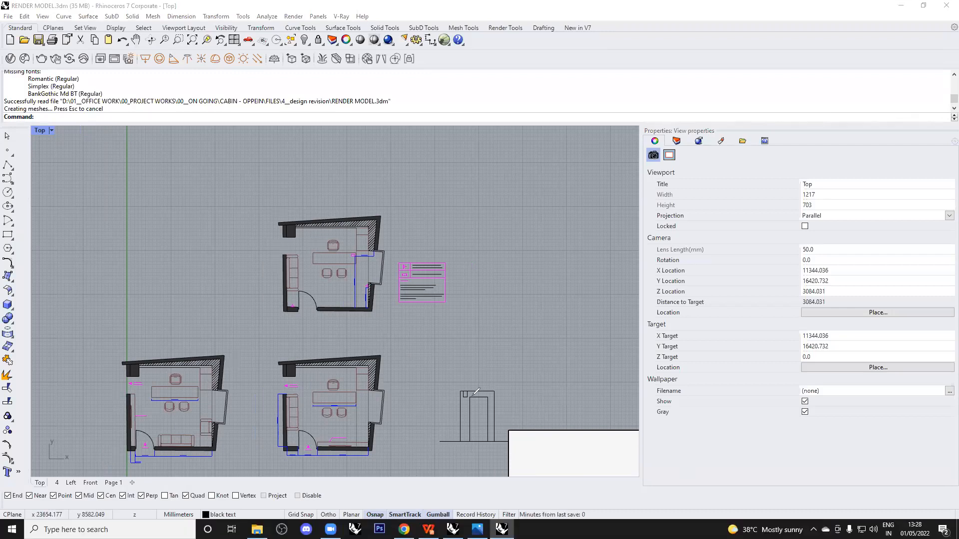
Pan and zoom the Top view across the upper and lower cabin plans.
left_click_drag(372, 516, 388, 528)
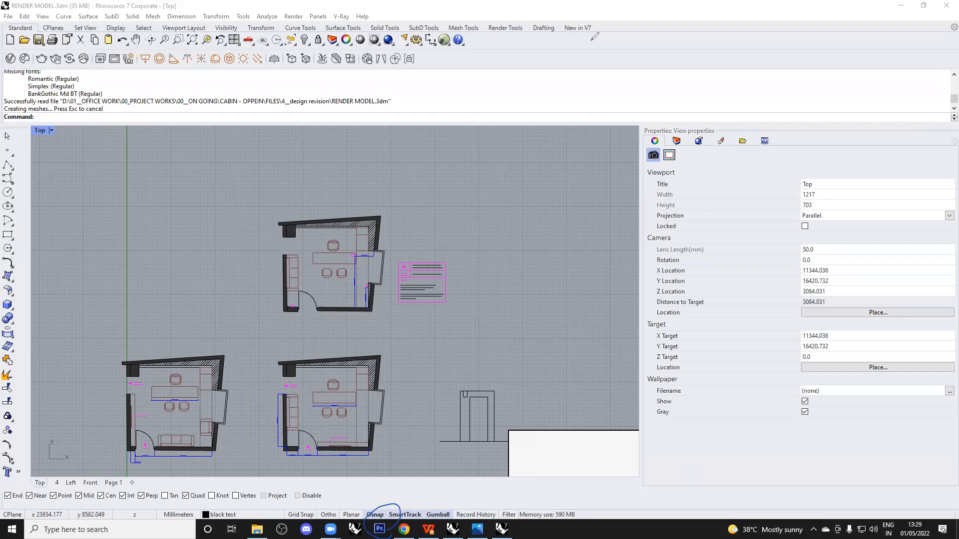
scroll(354, 287, "up", 5)
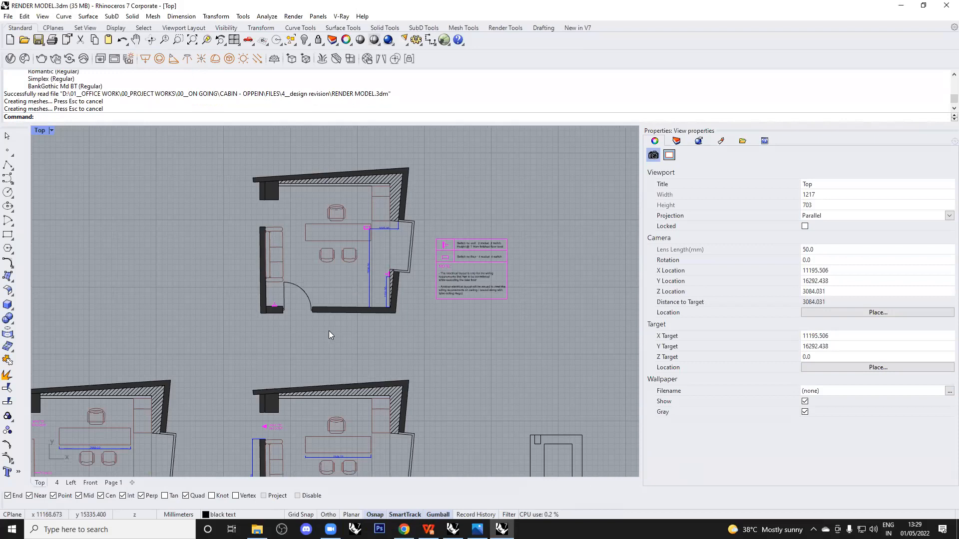
right_click_drag(329, 331, 365, 346)
scroll(410, 272, "up", 2)
scroll(410, 272, "up", 3)
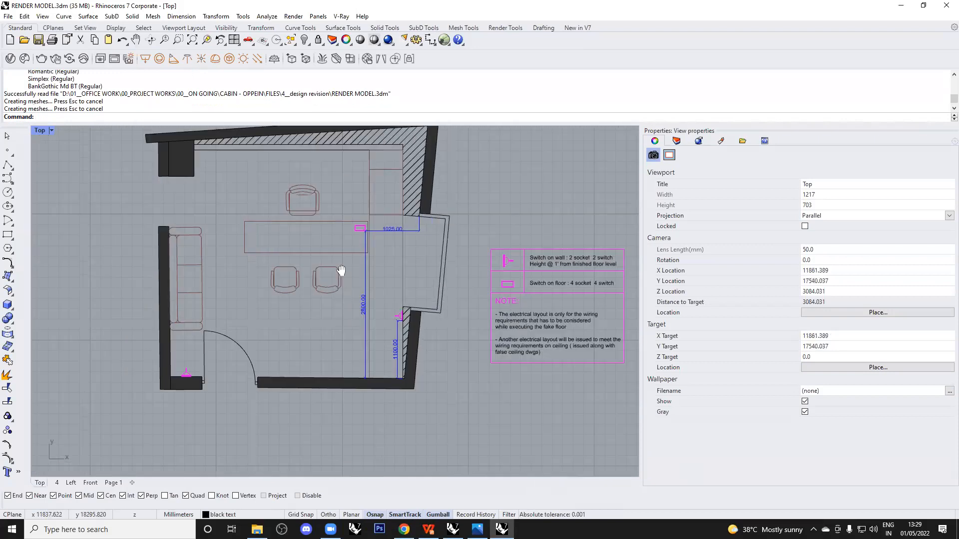
scroll(390, 308, "down", 6)
right_click_drag(406, 350, 429, 127)
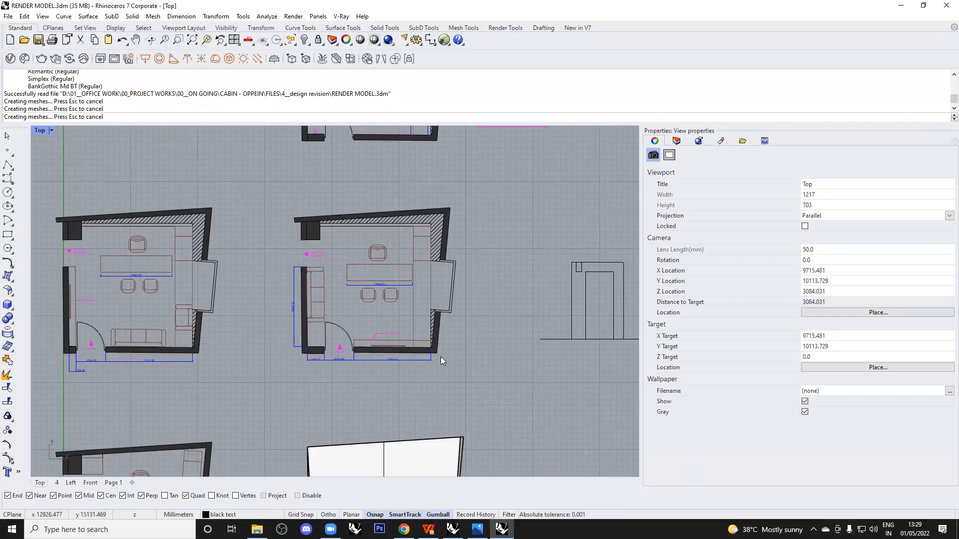
scroll(393, 283, "down", 6)
right_click_drag(388, 345, 380, 275)
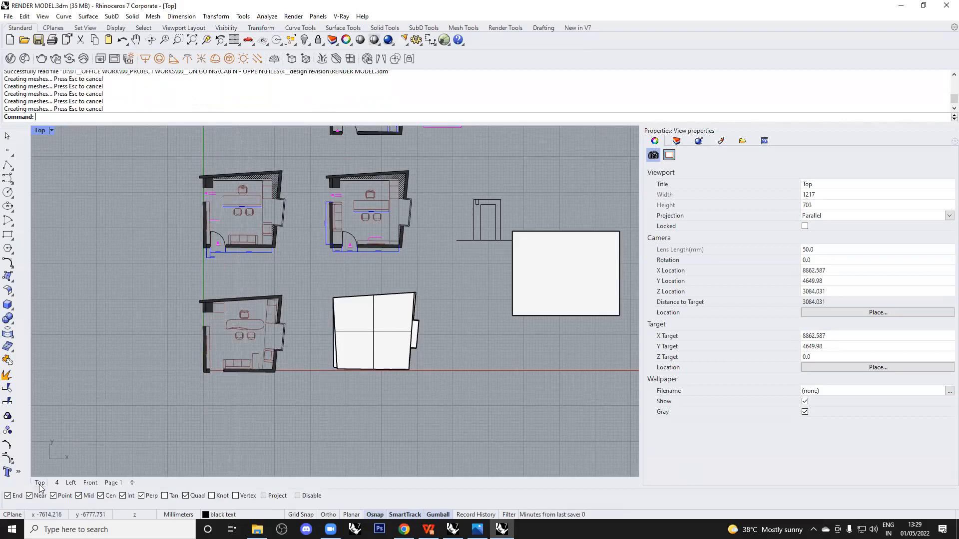
Set viewport 4's projection to Perspective and orbit to an aerial view of the cabin.
left_click(56, 483)
right_click_drag(394, 310, 479, 324)
left_click(885, 215)
left_click(884, 235)
left_click(880, 216)
left_click(880, 236)
right_click_drag(527, 318, 431, 299, "shift")
right_click_drag(431, 298, 386, 337)
Show the Layers panel and look through the cabin's slab, extrusion and layer objects.
scroll(386, 337, "up", 5)
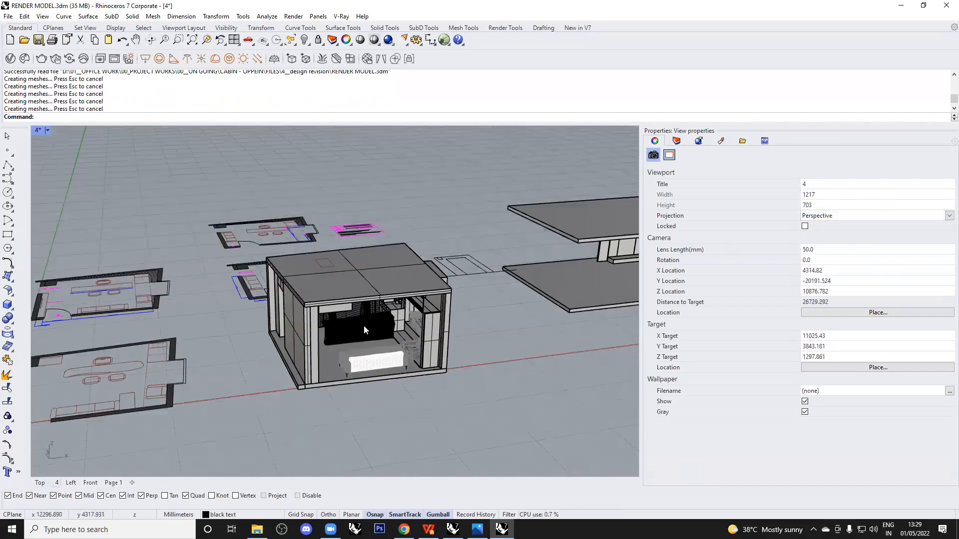
left_click(407, 276)
scroll(453, 294, "up", 2)
scroll(457, 274, "up", 2)
left_click(462, 293)
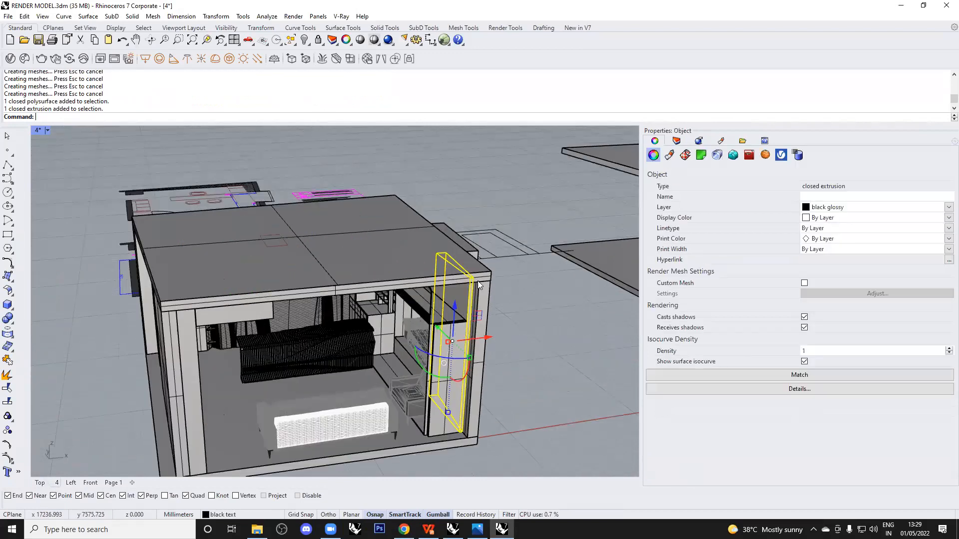
left_click(534, 279)
left_click(677, 141)
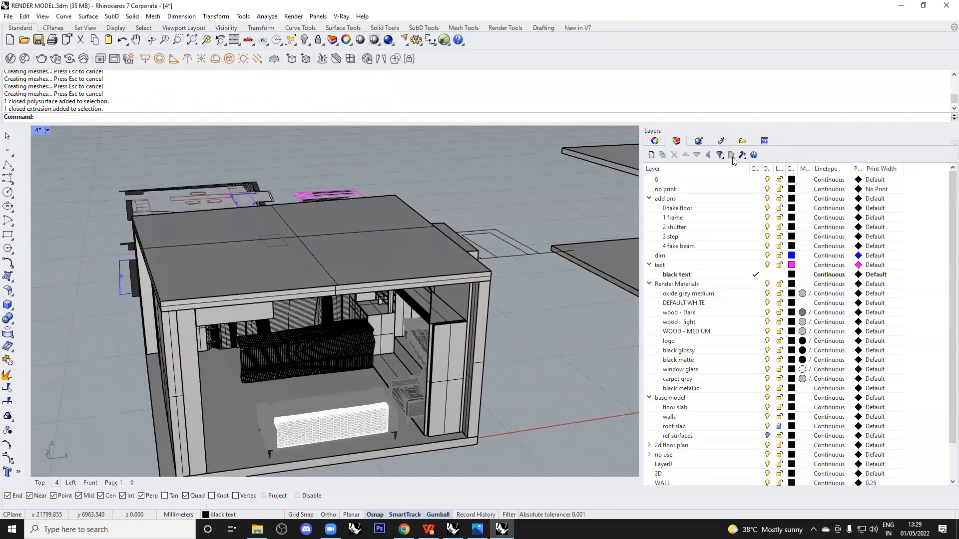
left_click(649, 265)
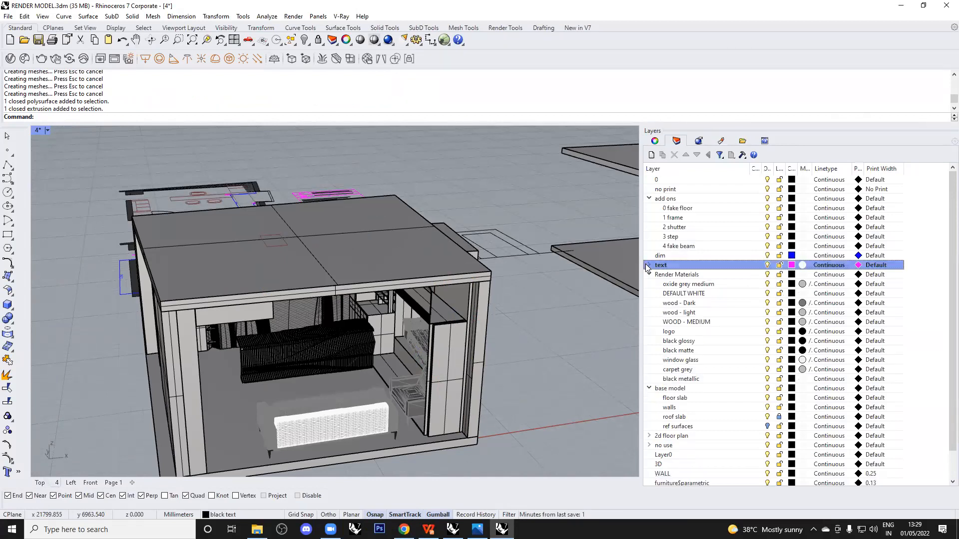
left_click(452, 290)
left_click(505, 274)
scroll(449, 322, "down", 3)
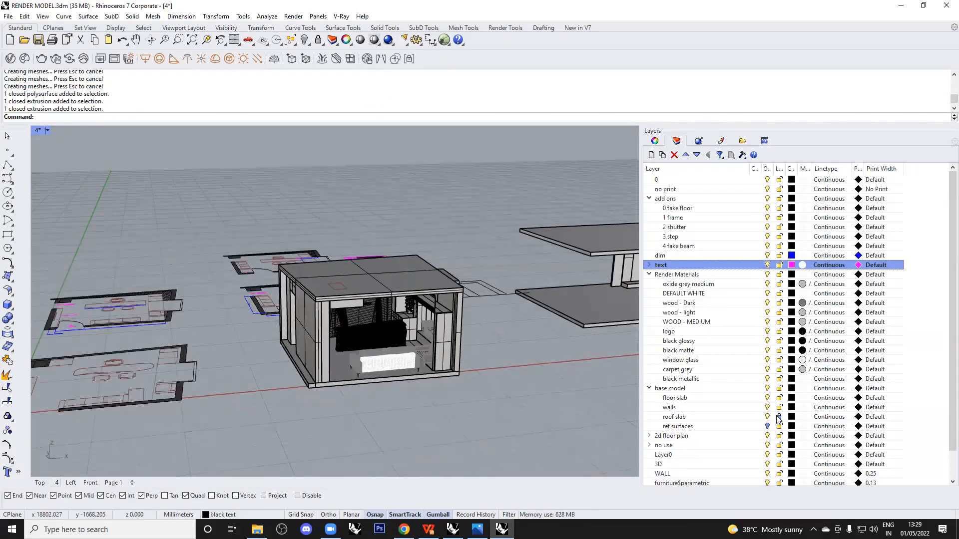
left_click(774, 417)
left_click(767, 427)
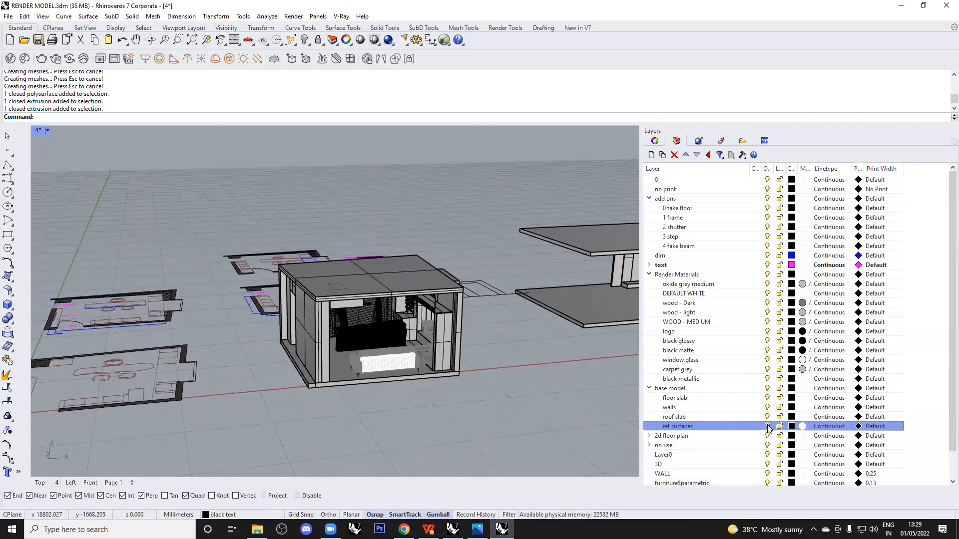
From a higher angle, select the cabin's roof slab and hide it.
left_click(500, 294)
left_click(476, 327)
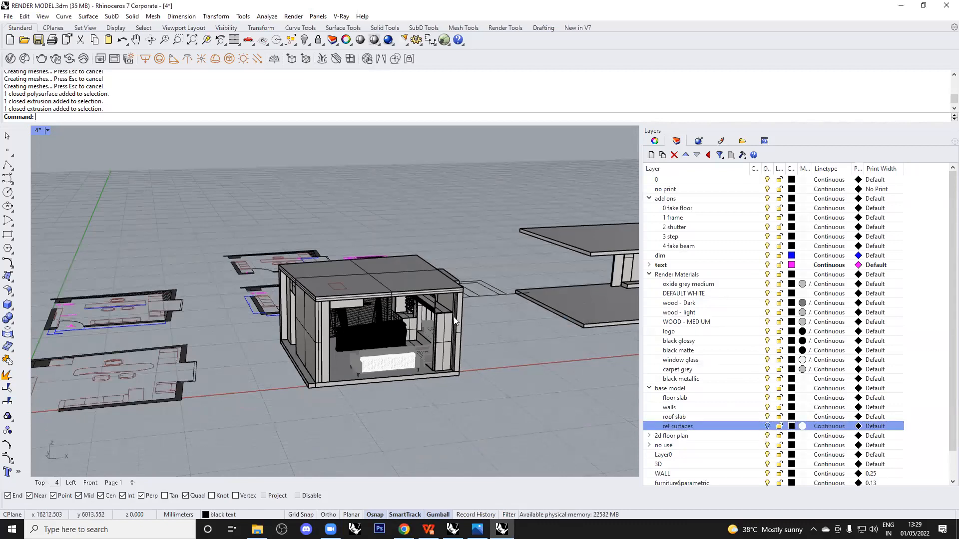
scroll(453, 316, "up", 5)
left_click(408, 264)
left_click(469, 314)
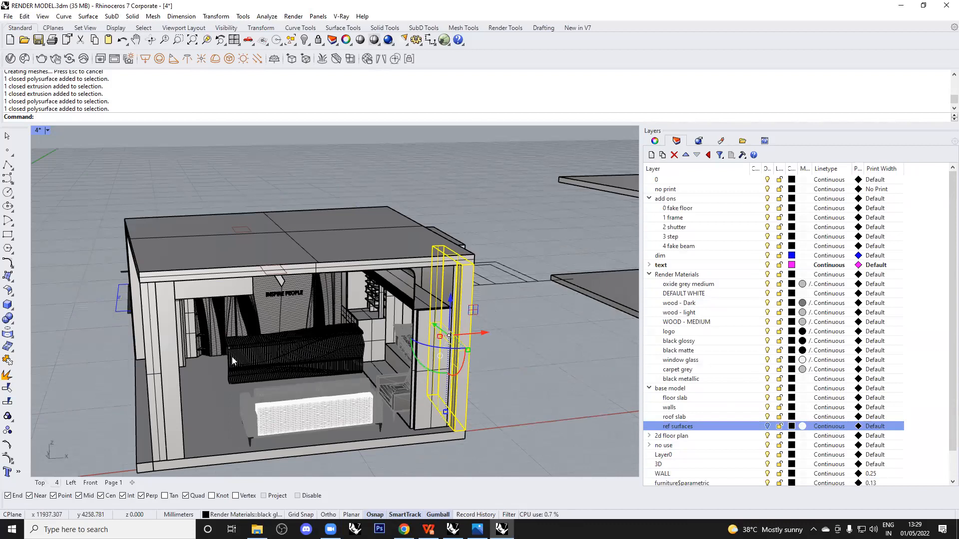
right_click_drag(240, 442, 320, 352, "shift")
left_click(311, 349)
key("Escape")
right_click_drag(364, 245, 455, 186)
left_click(455, 187)
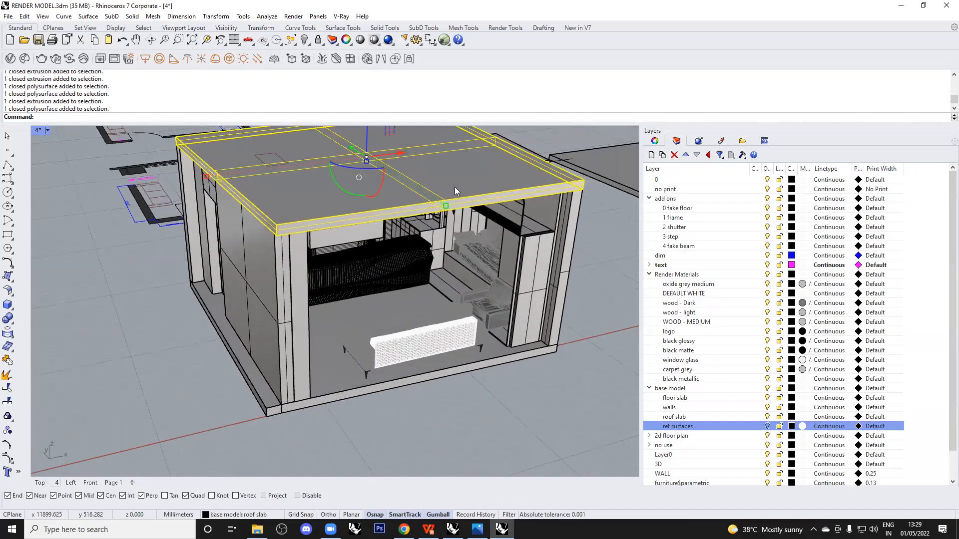
key("ctrl+h")
Hide the ceiling polysurface and the low beam to open up the interior.
right_click_drag(445, 263, 371, 301)
scroll(368, 238, "up", 8)
scroll(367, 235, "down", 3)
right_click_drag(391, 185, 442, 394, "shift")
scroll(394, 291, "down", 8)
left_click(474, 249)
key("ctrl+h")
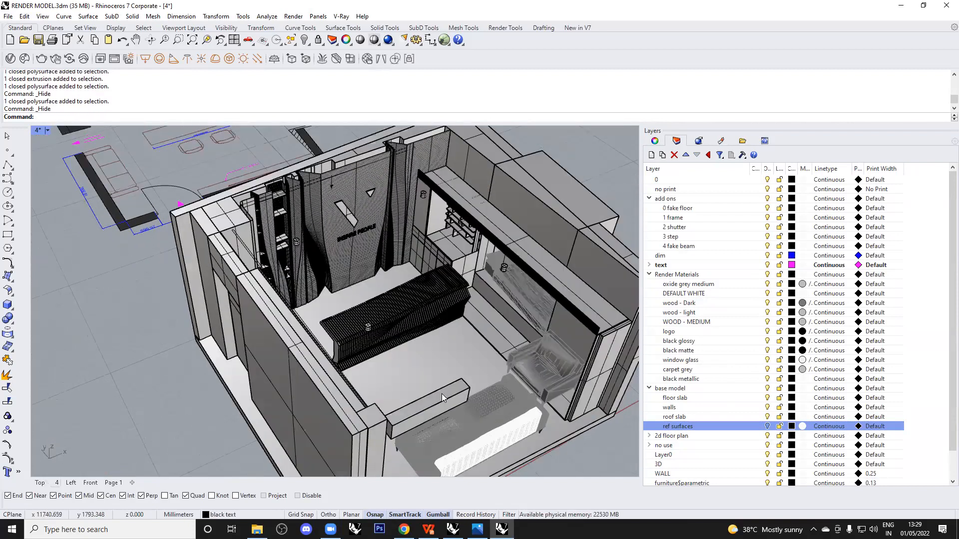
left_click(440, 394)
key("ctrl+h")
right_click_drag(407, 363, 359, 281)
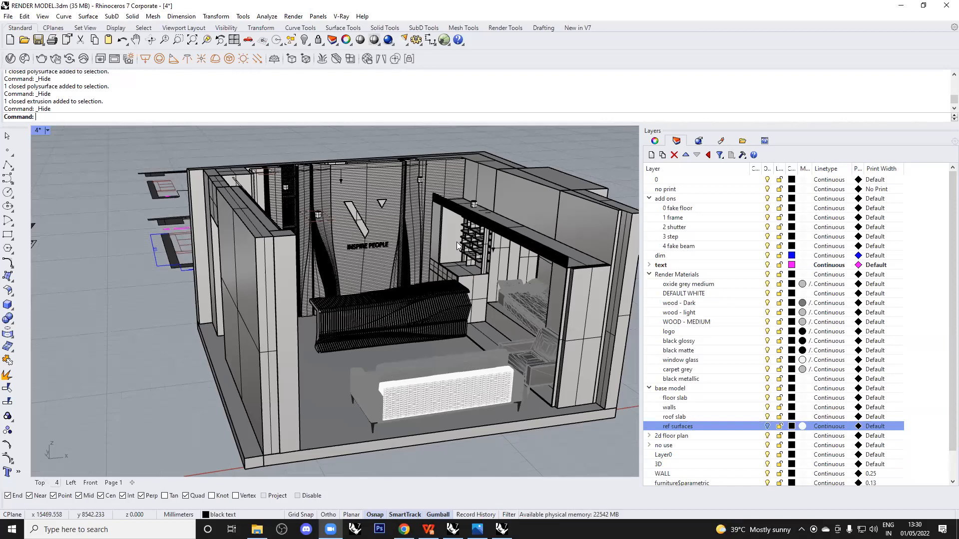
Orbit over the room and select the sofa, chair and lounger to inspect them.
scroll(334, 319, "down", 5)
right_click_drag(336, 323, 468, 357)
scroll(469, 356, "up", 6)
left_click(439, 300)
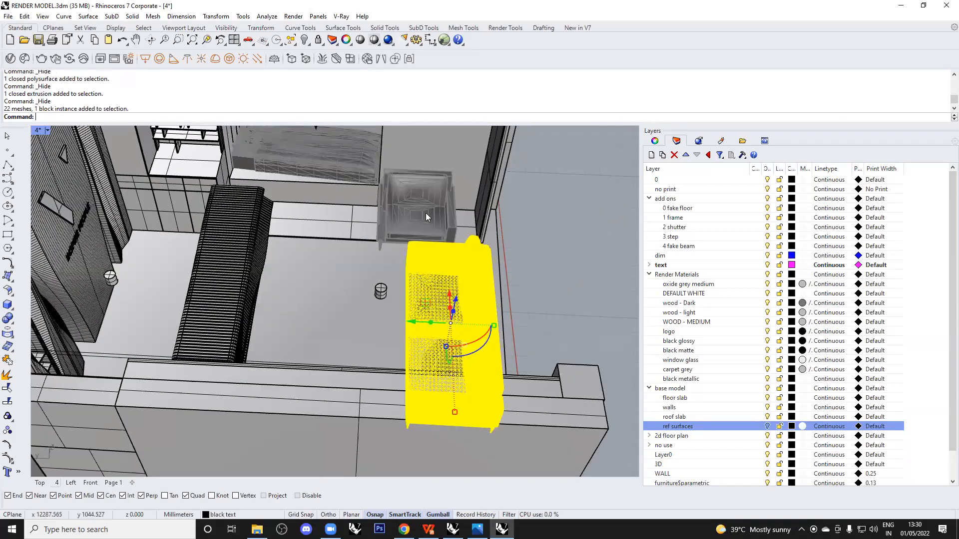
left_click(426, 248)
right_click_drag(426, 250, 429, 198)
scroll(429, 198, "up", 3)
left_click(403, 219)
scroll(385, 271, "down", 5)
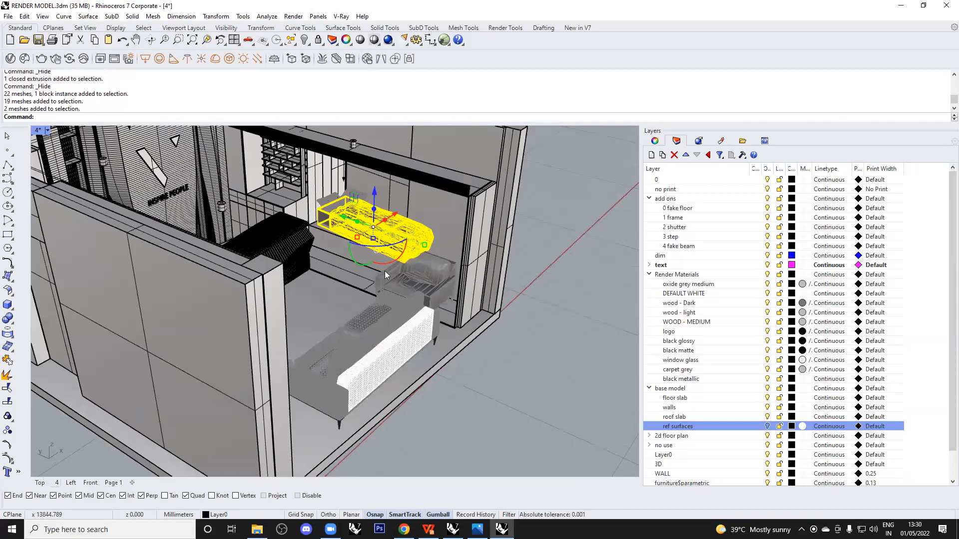
key("Escape")
Orbit to reveal the room's left side, then switch to the reception render in Photos.
scroll(407, 250, "up", 5)
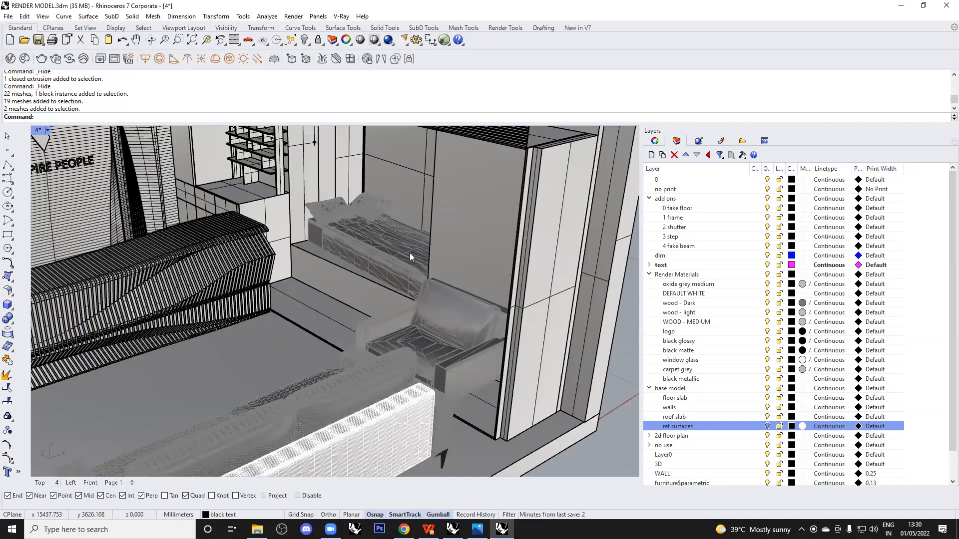
scroll(404, 260, "down", 8)
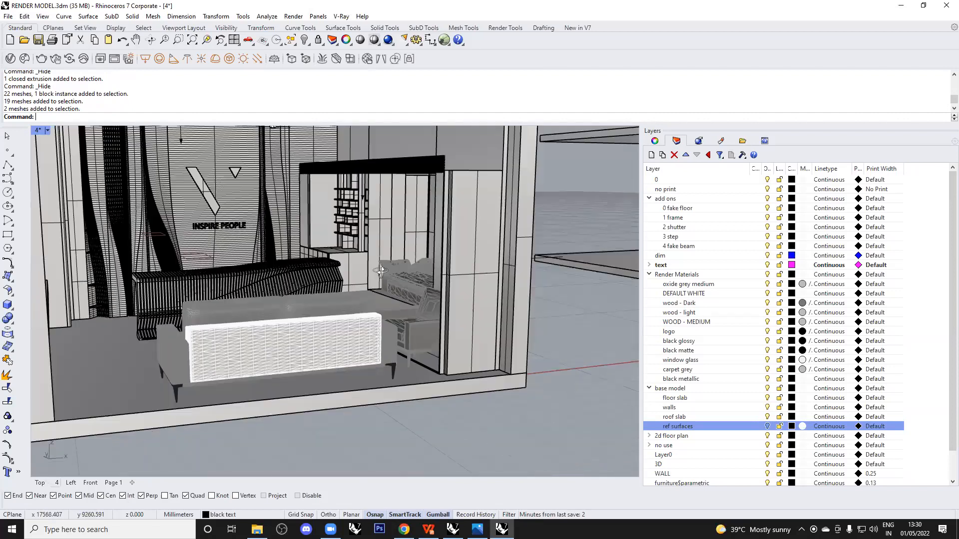
scroll(446, 274, "down", 3)
right_click_drag(445, 271, 416, 267)
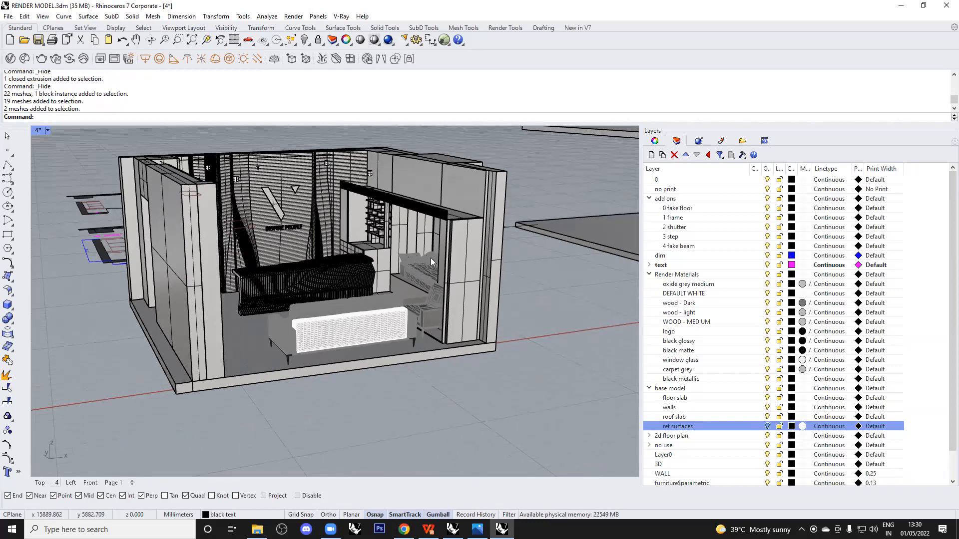
scroll(399, 277, "up", 3)
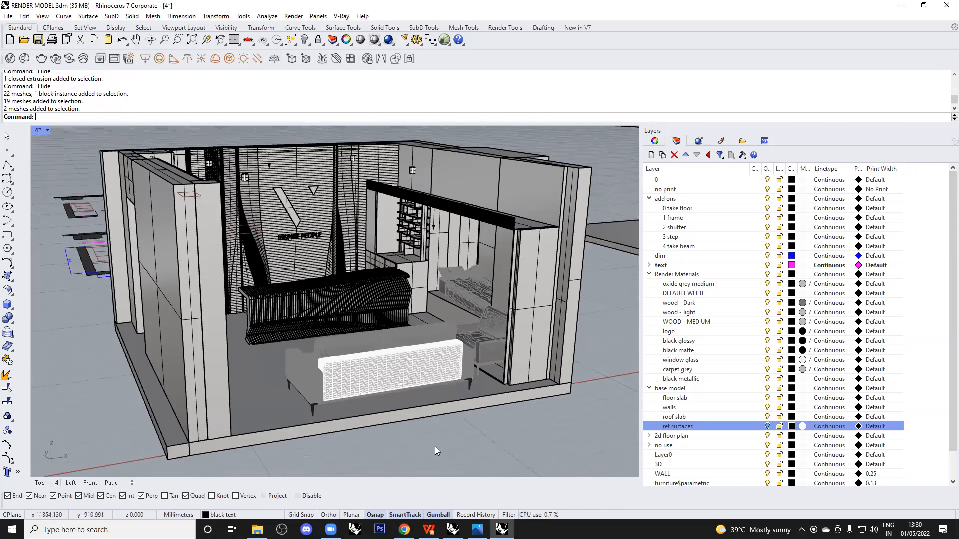
key("alt+Tab")
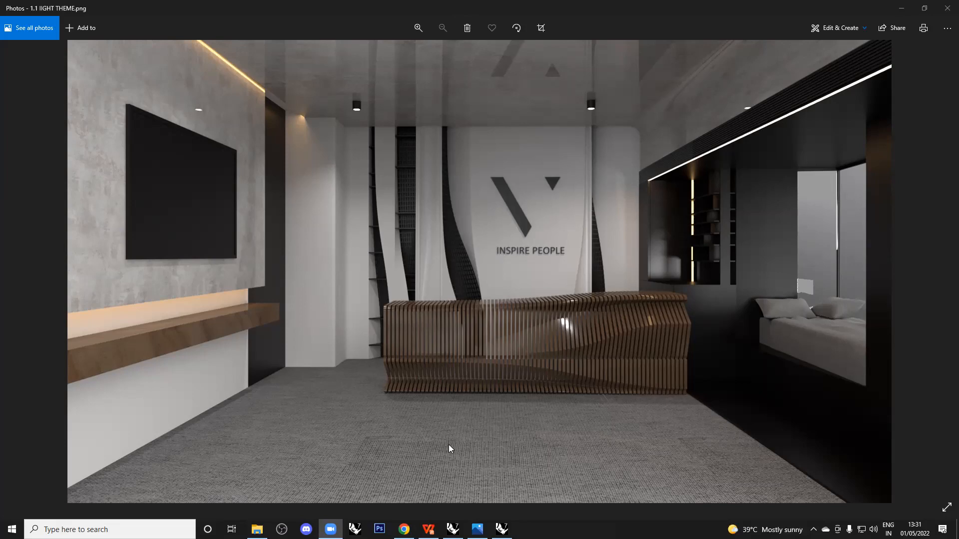
Go back from the Photos render to the roofless cabin model in Rhino.
left_click(502, 529)
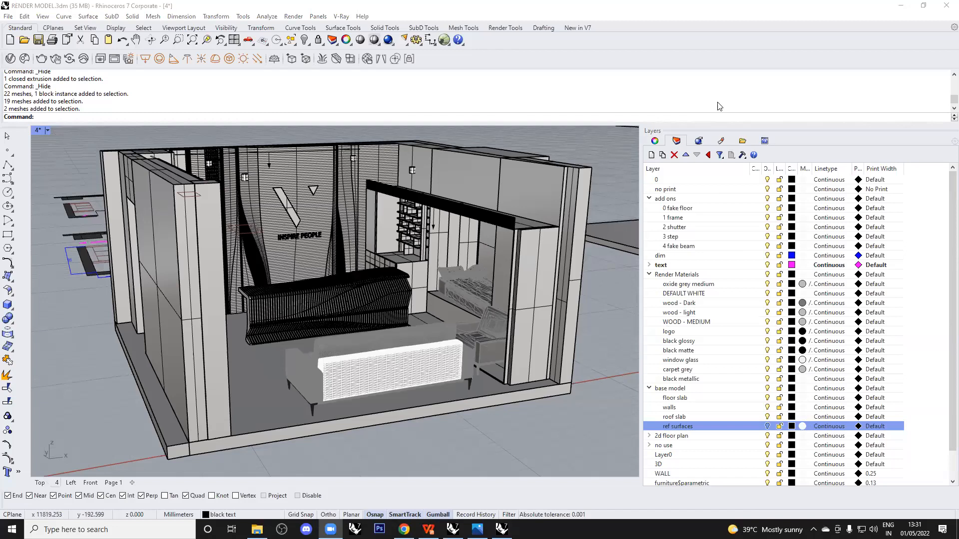
Show the view properties and run Show to bring back all hidden cabin objects.
left_click(655, 141)
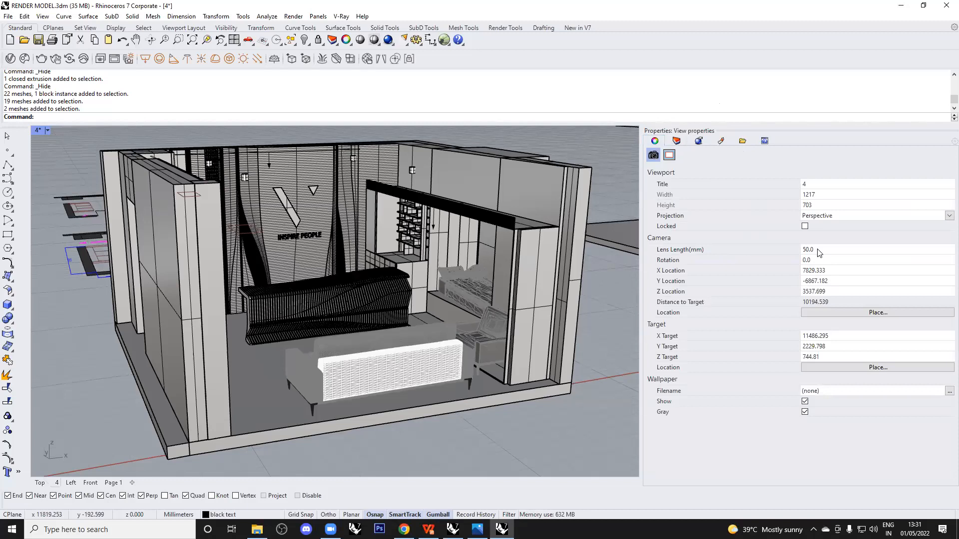
right_click_drag(384, 288, 385, 266)
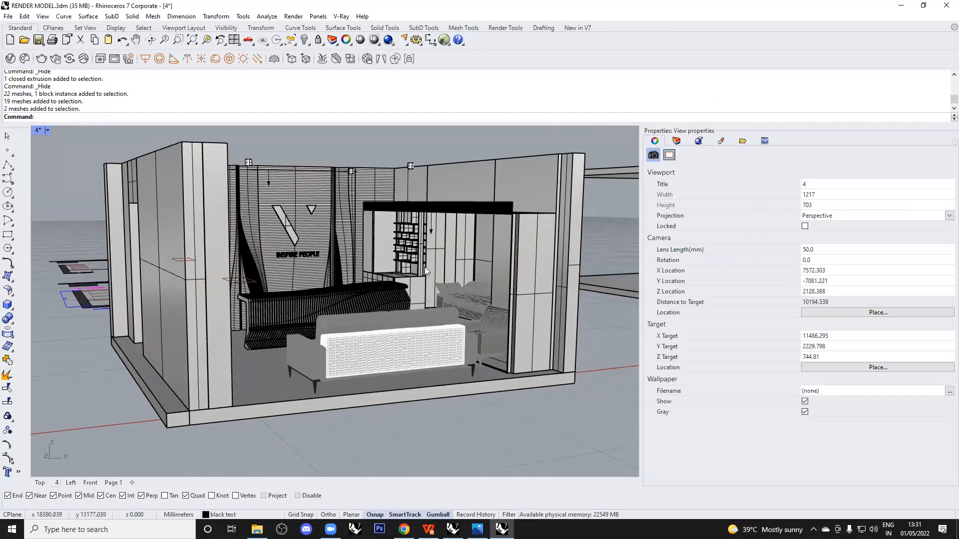
type("Show")
key("Return")
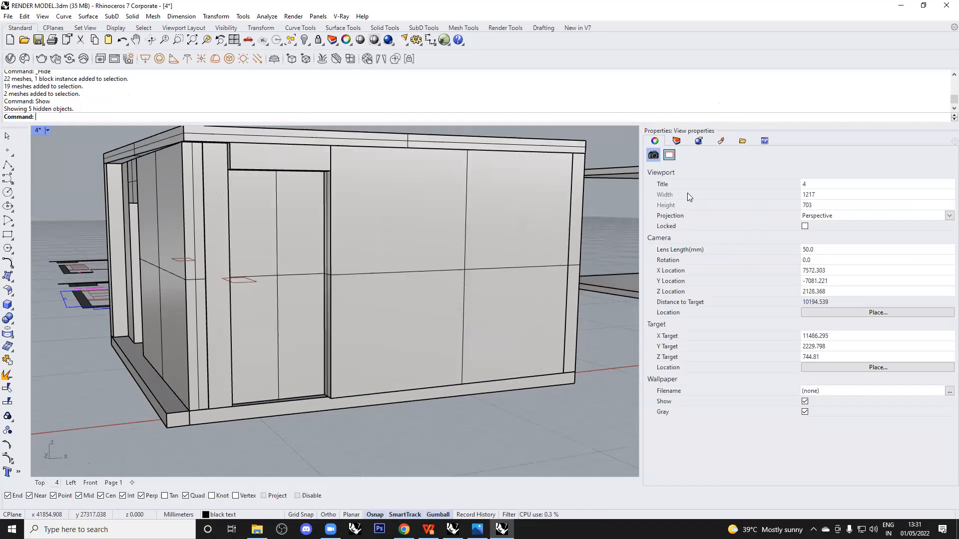
Set viewport 4's lens length to 25 and level the view on the reception desk.
scroll(304, 347, "up", 5)
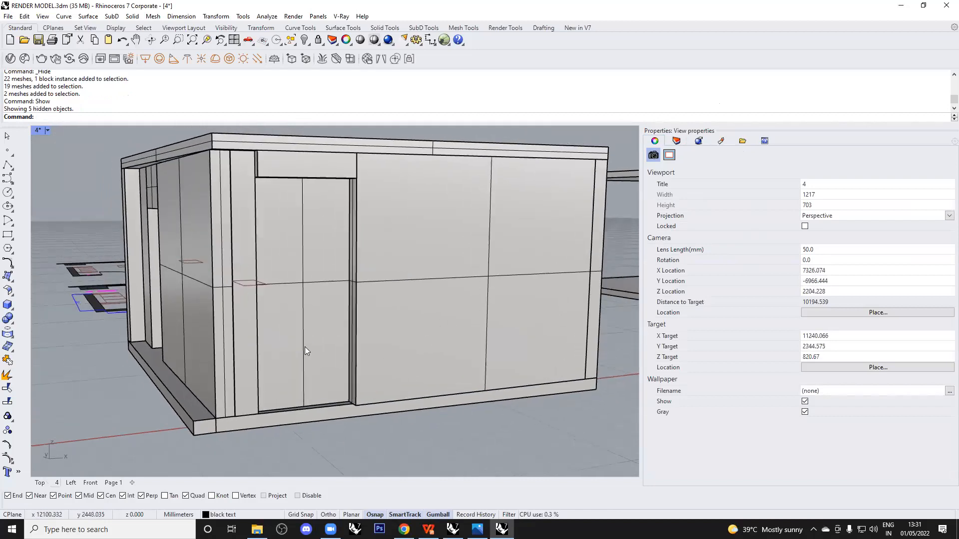
right_click_drag(303, 292, 300, 369, "ctrl")
scroll(367, 307, "up", 2)
scroll(367, 302, "down", 3)
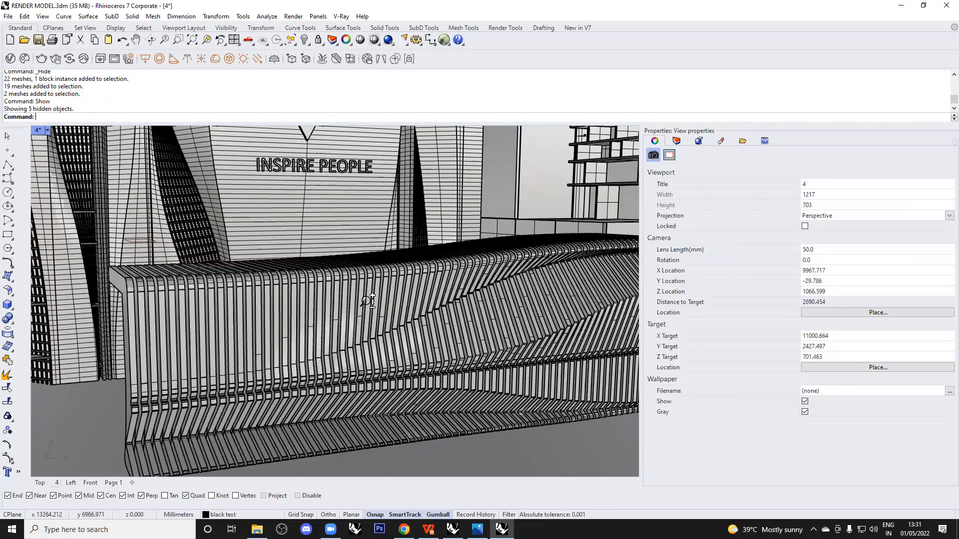
scroll(365, 294, "up", 2)
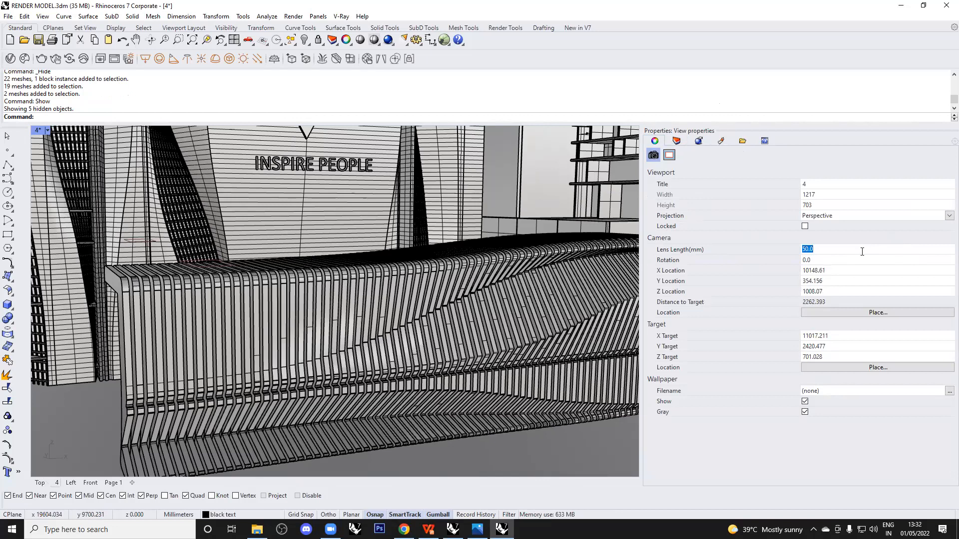
type("25")
key("Return")
right_click_drag(345, 196, 345, 254, "shift")
right_click_drag(372, 295, 403, 288)
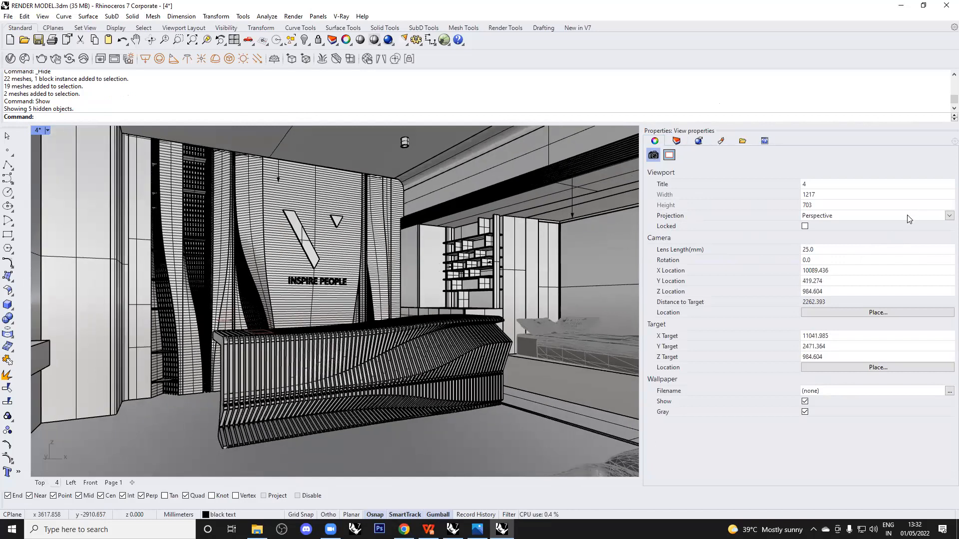
Switch viewport 4 to Two Point Perspective with a camera height of 1500.
left_click(908, 216)
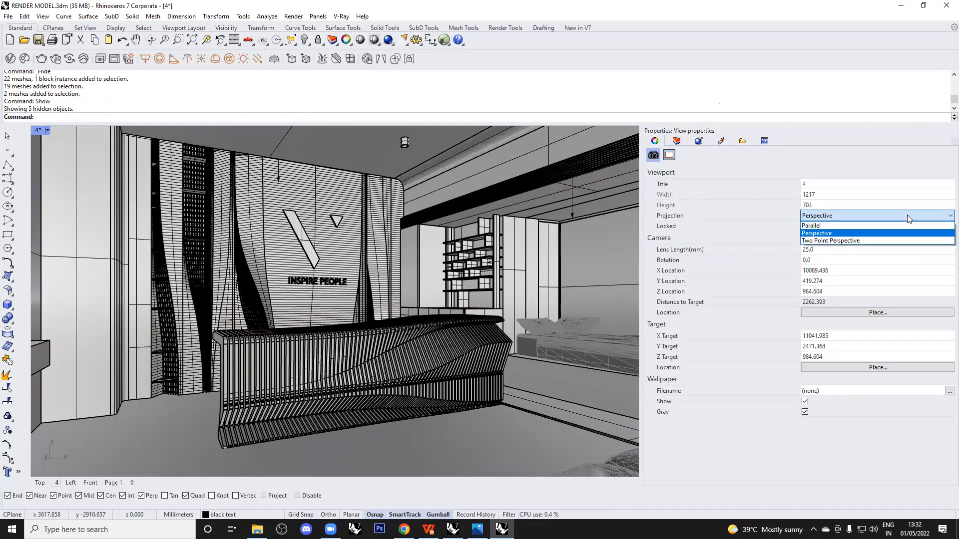
left_click(906, 240)
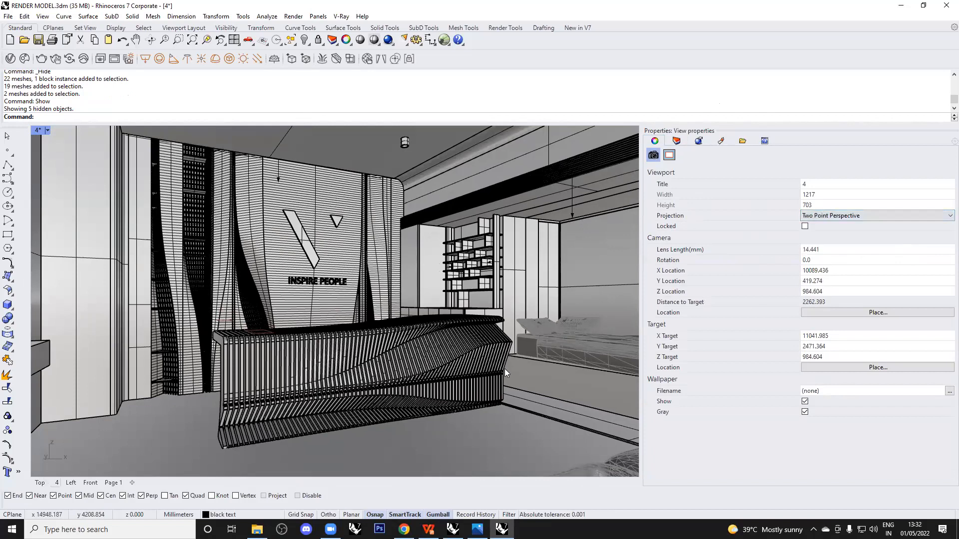
right_click_drag(457, 357, 456, 374)
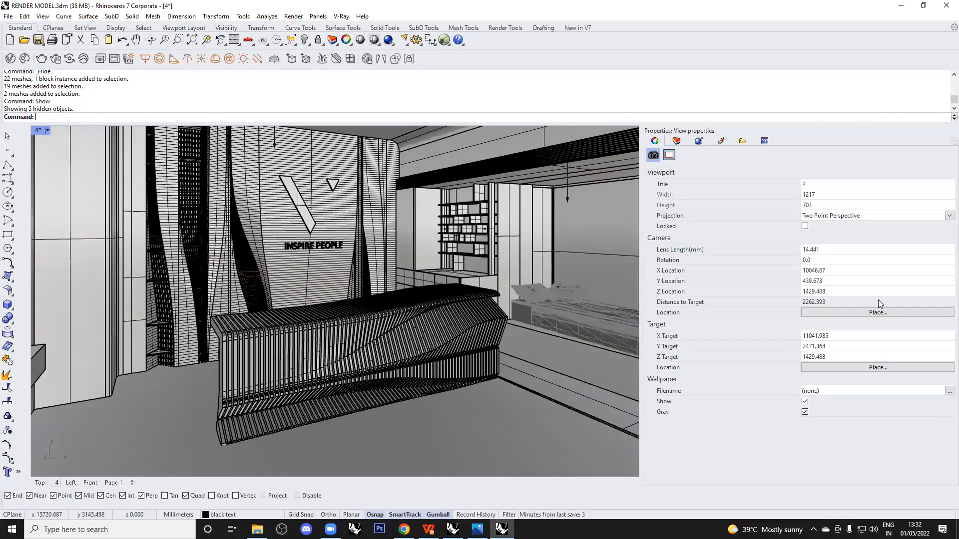
double_click(825, 291)
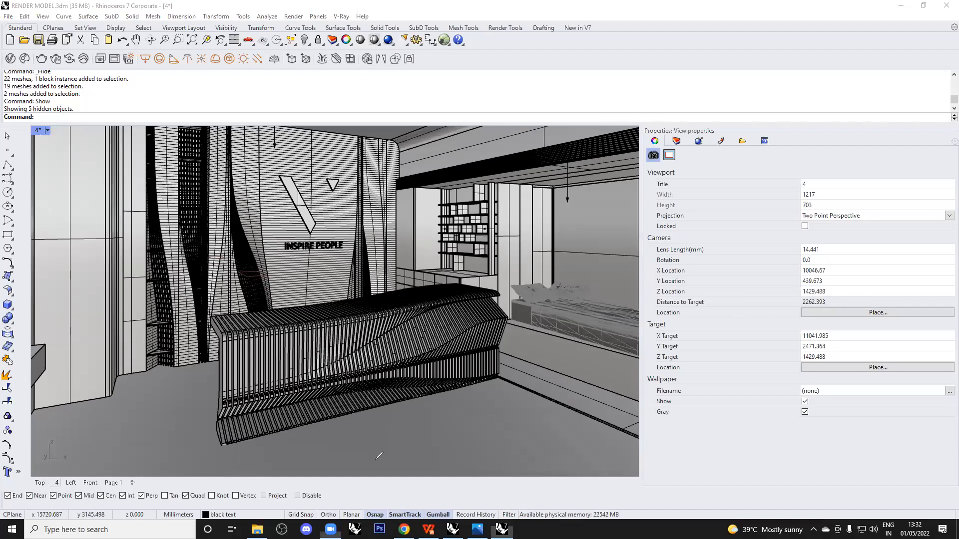
mouse_move(184, 460)
left_mouse_down()
mouse_move(182, 513)
mouse_move(206, 485)
left_mouse_up()
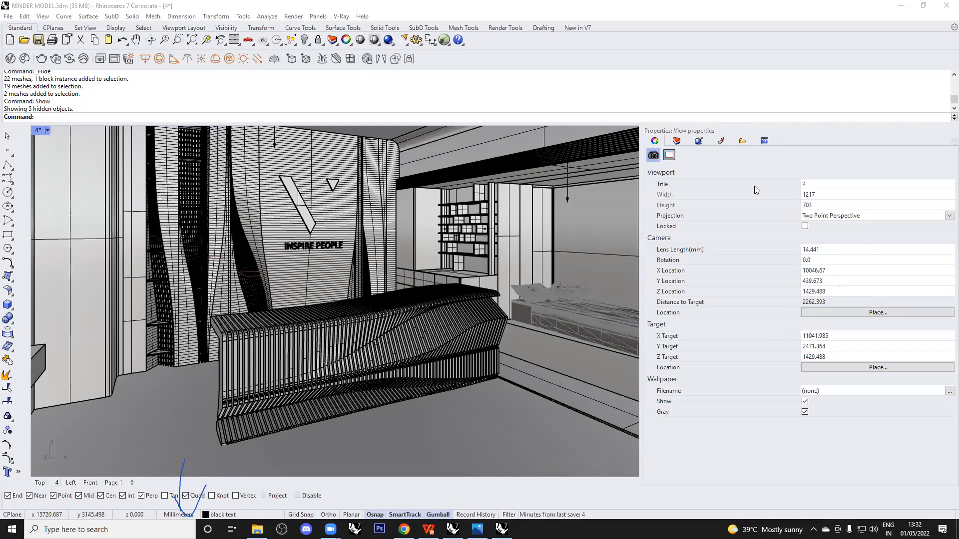
double_click(839, 291)
type("1500")
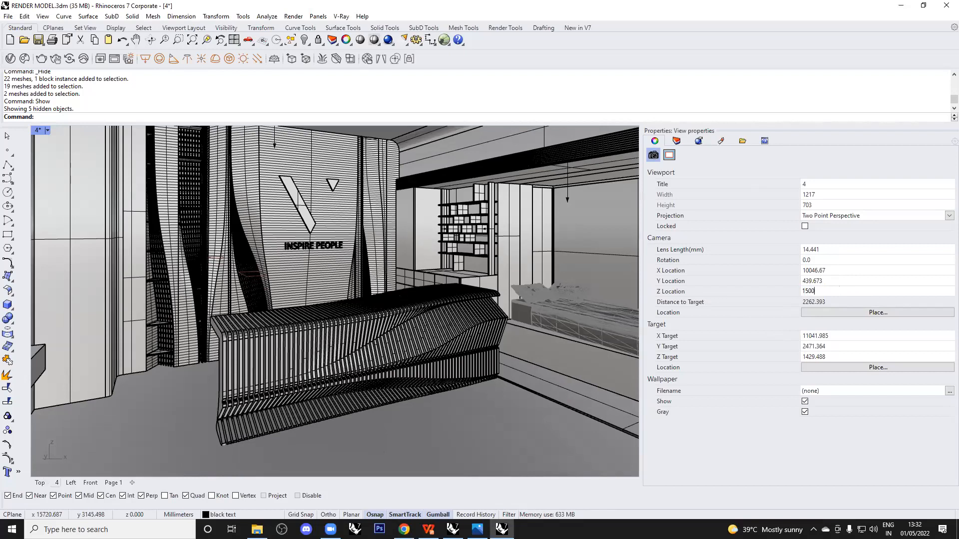
key("Return")
Bring up the Named Views list with the NamedView command.
left_click(691, 405)
double_click(828, 292)
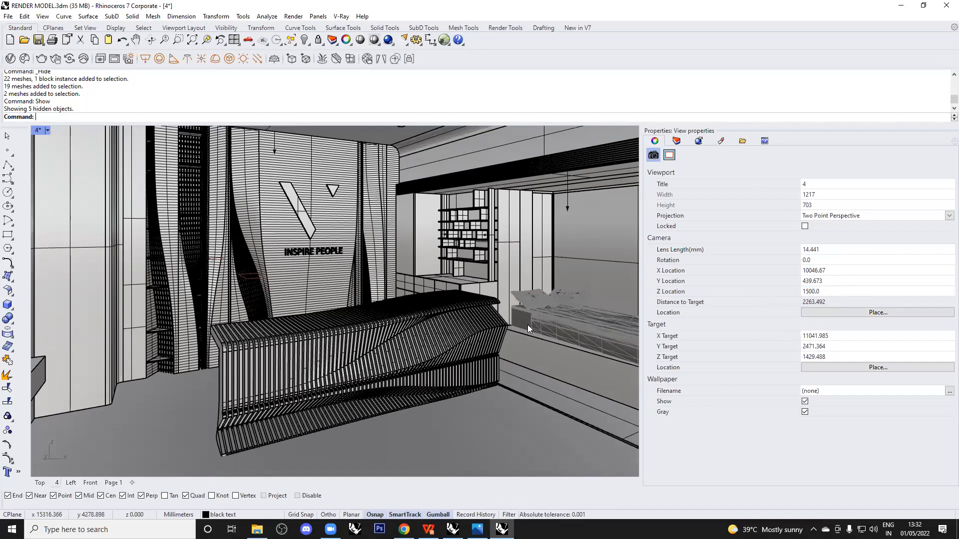
type("NamedView")
key("Return")
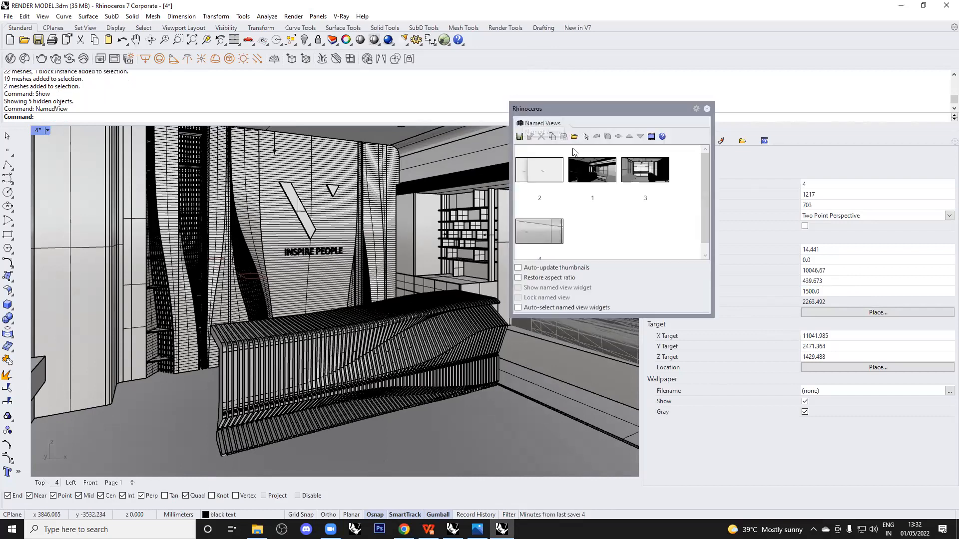
Save the current view as a named view called 'test'.
left_click(520, 137)
type("t")
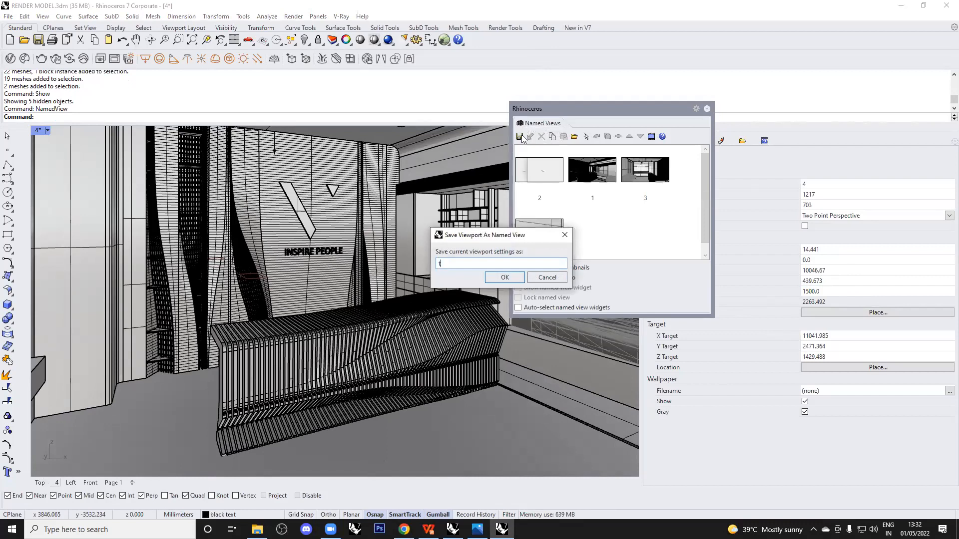
type("est")
left_click(505, 278)
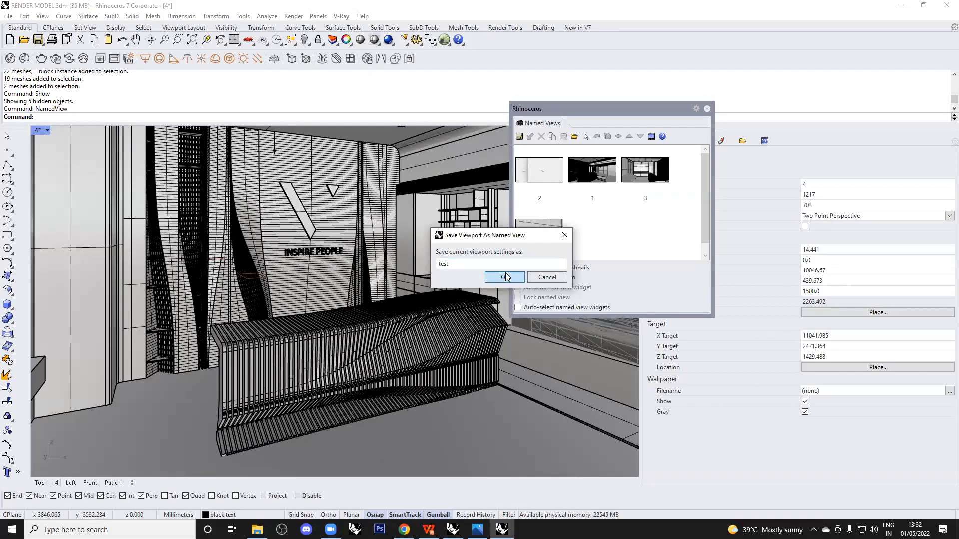
Restore named view 3 in the viewport.
left_click(591, 166)
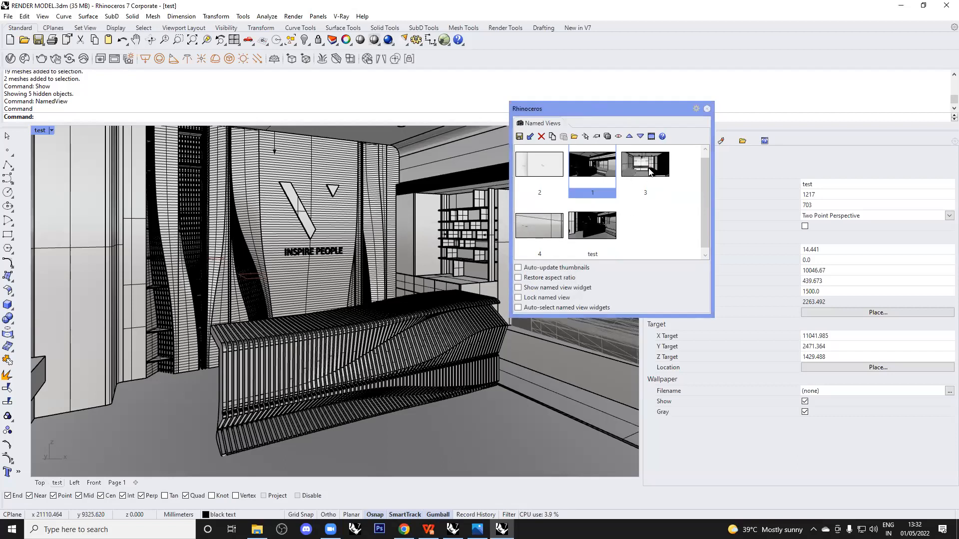
left_click(649, 172)
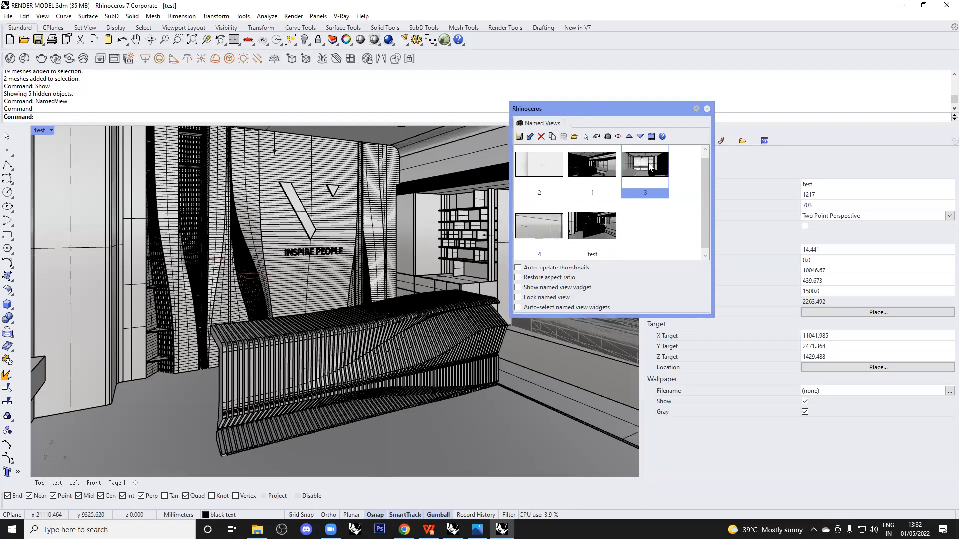
left_click(531, 138)
Restore the 'test' named view and close the floating Named Views panel.
left_click(604, 222)
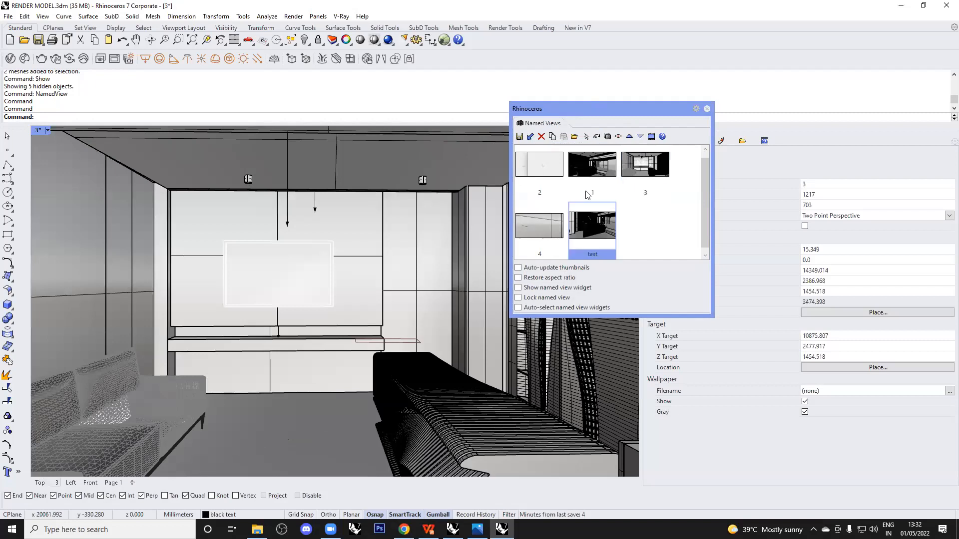
left_click(530, 137)
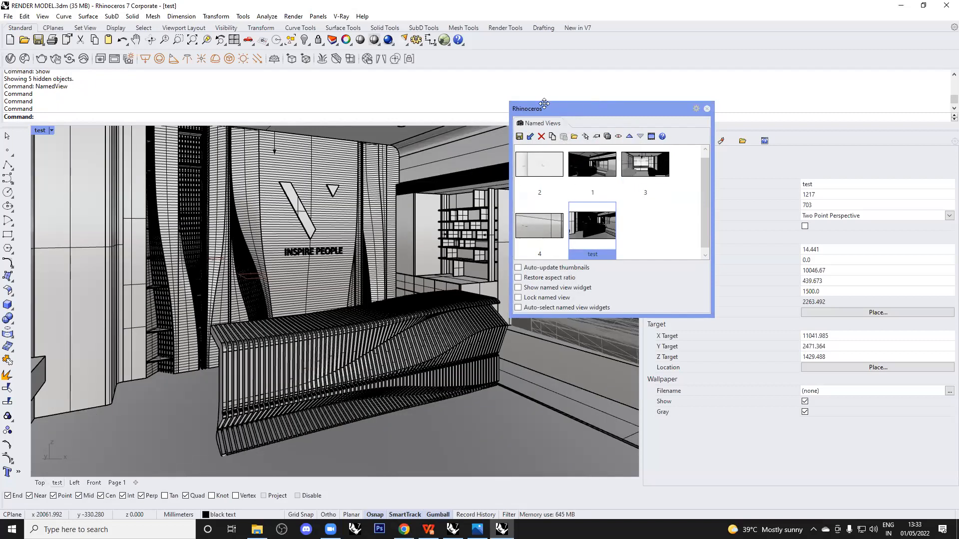
left_click(706, 109)
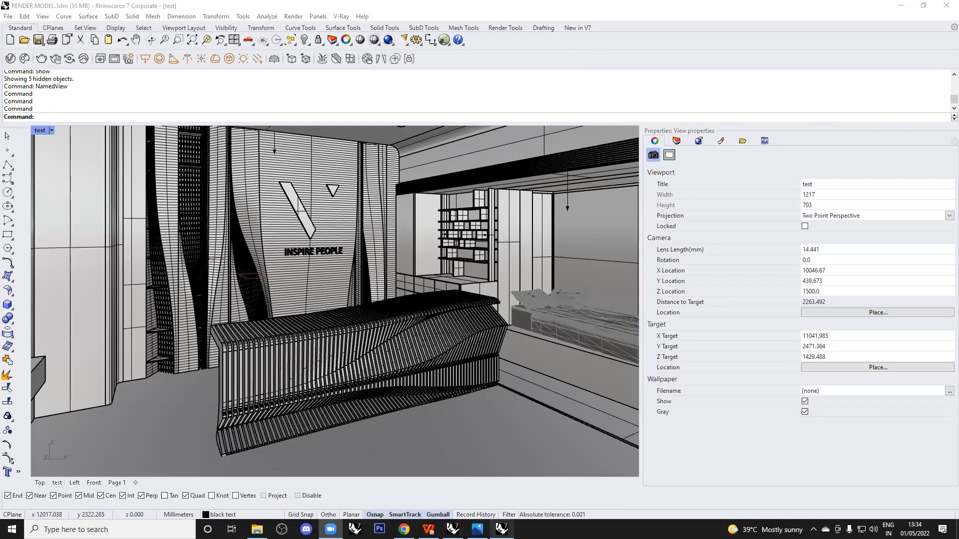
Check Grasshopper, then start opening a model, discarding changes, and cancel the file dialog.
left_click(452, 529)
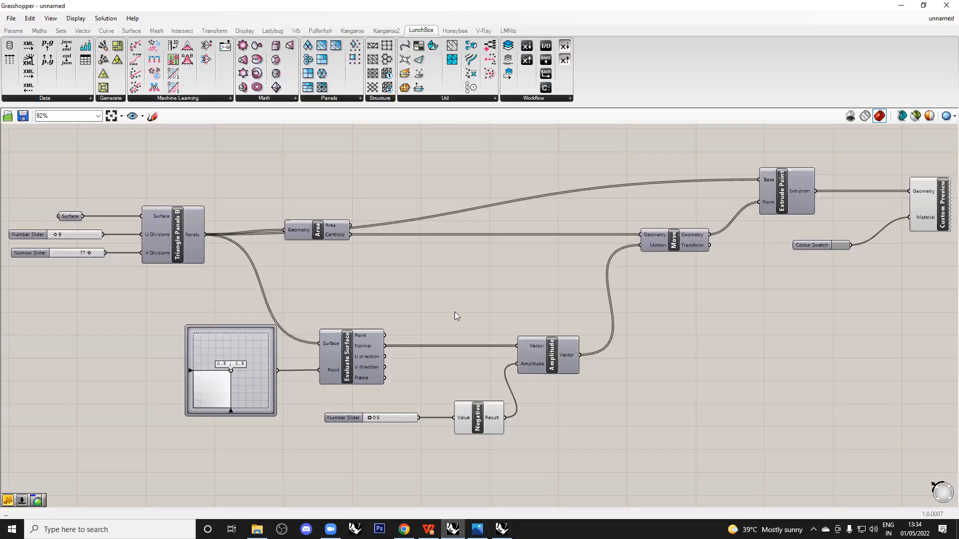
scroll(455, 308, "down", 4)
left_click(502, 529)
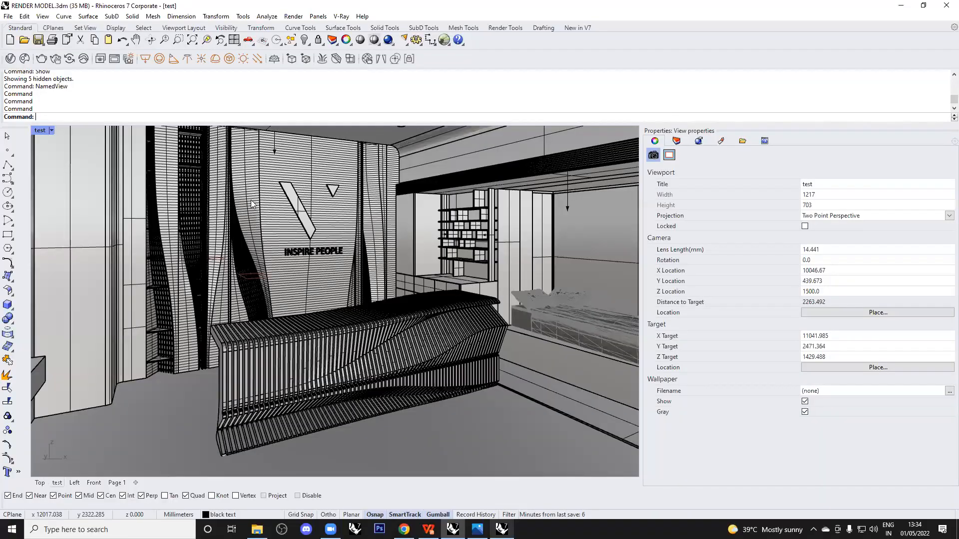
left_click(8, 16)
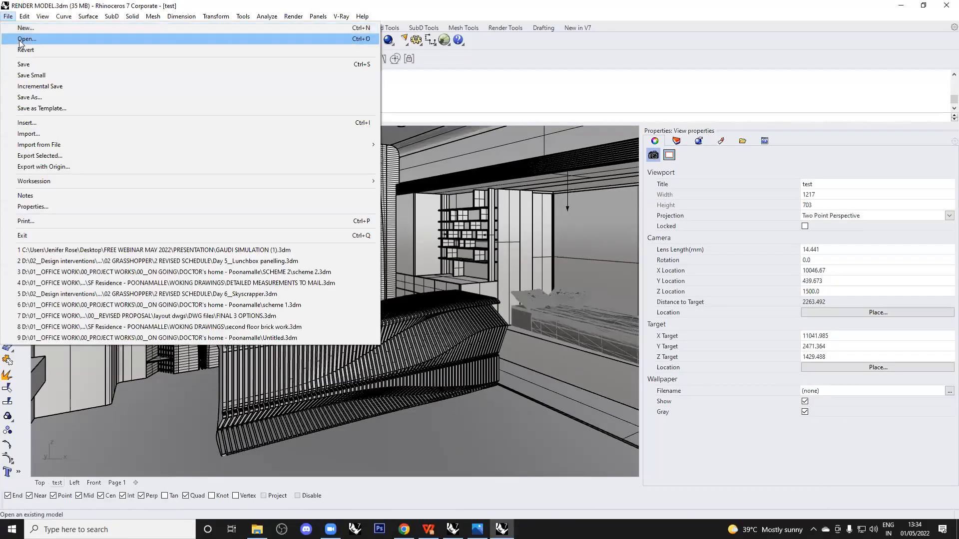
left_click(26, 39)
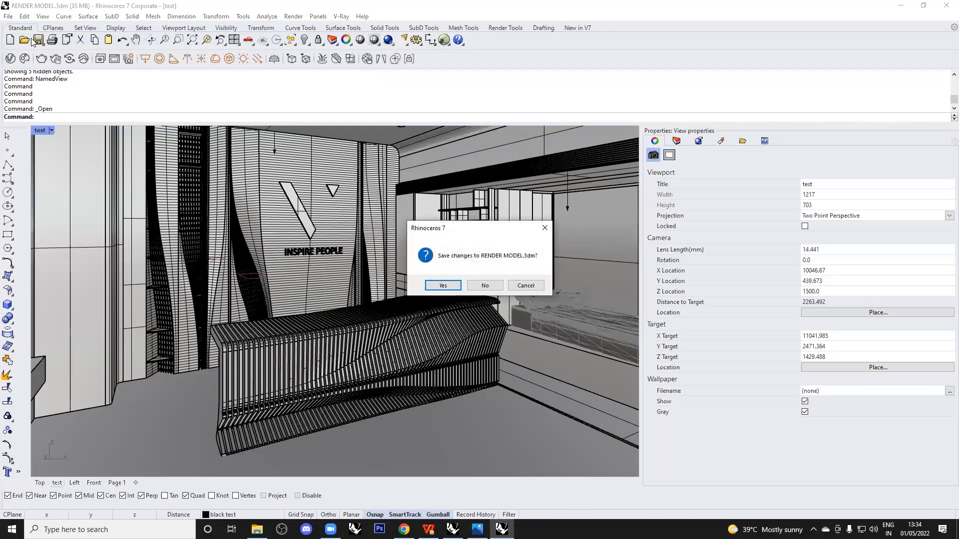
left_click(496, 286)
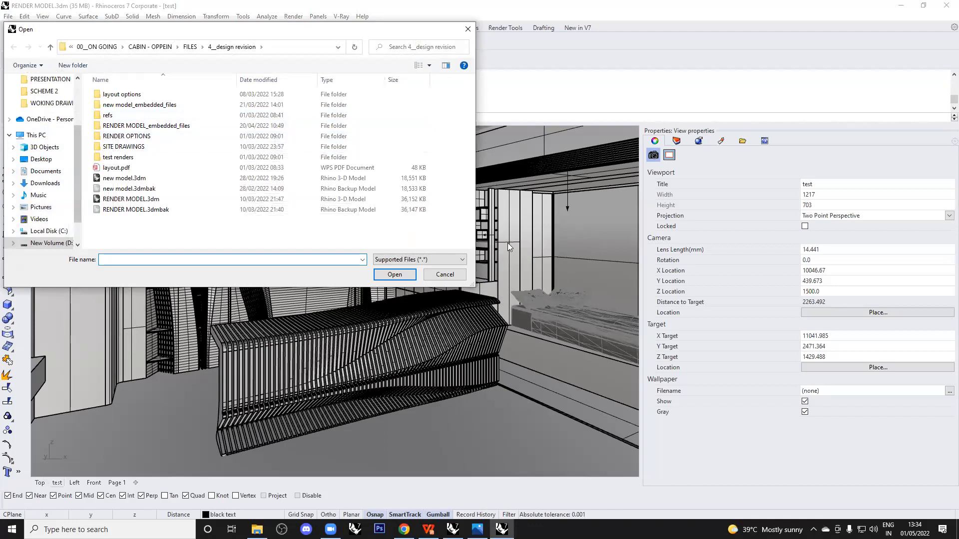
left_click(445, 274)
Create a new model from the Large Objects - Meters template without saving changes.
left_click(8, 16)
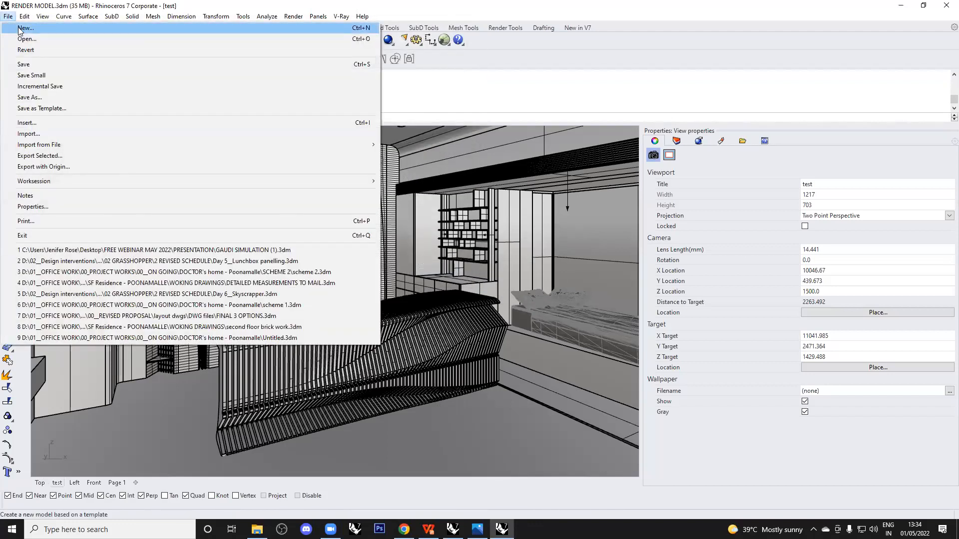
left_click(22, 25)
left_click(493, 286)
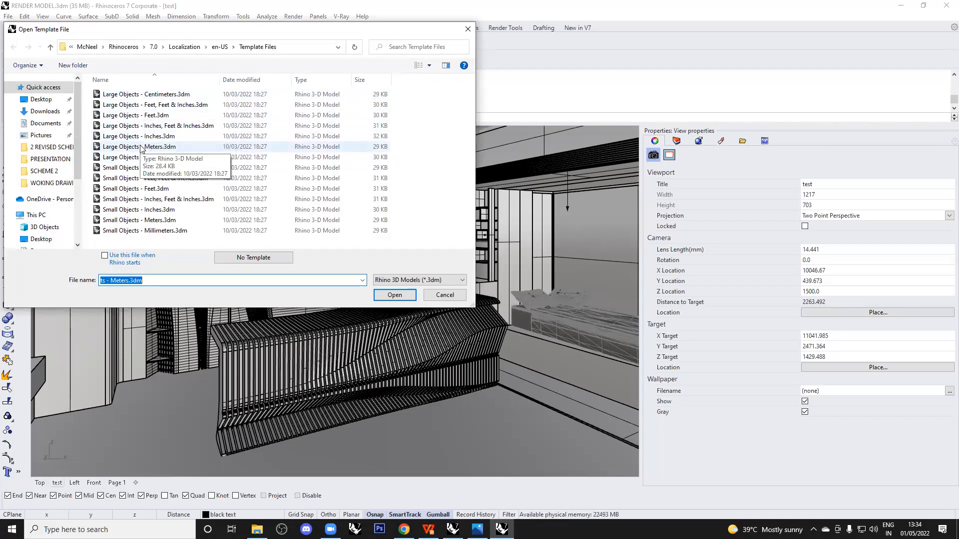
left_click(140, 147)
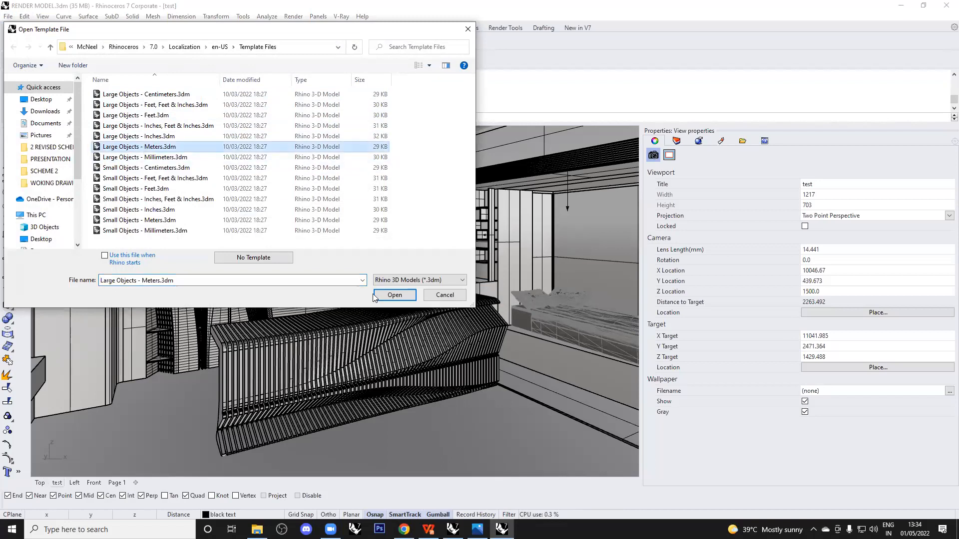
left_click(395, 295)
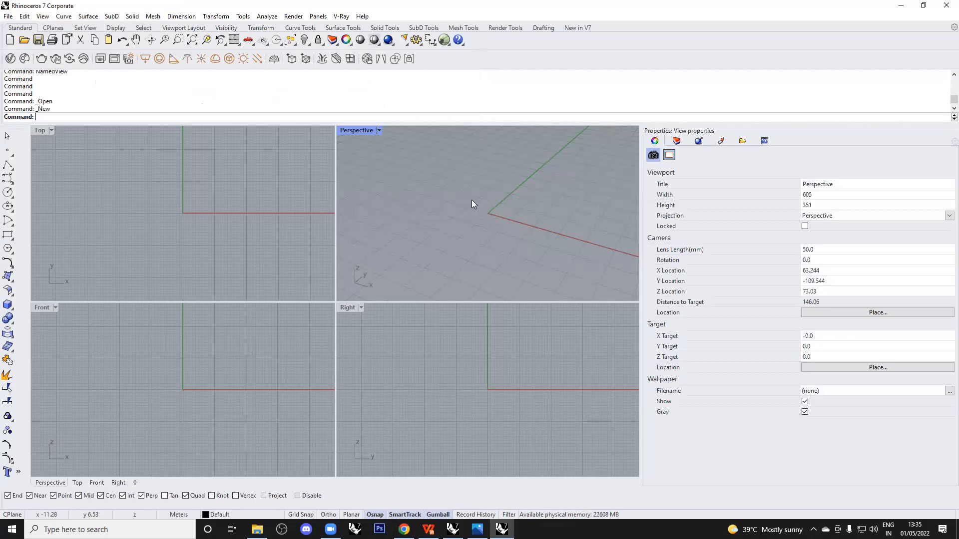
Make the Perspective viewport active and launch Grasshopper.
left_click(228, 186)
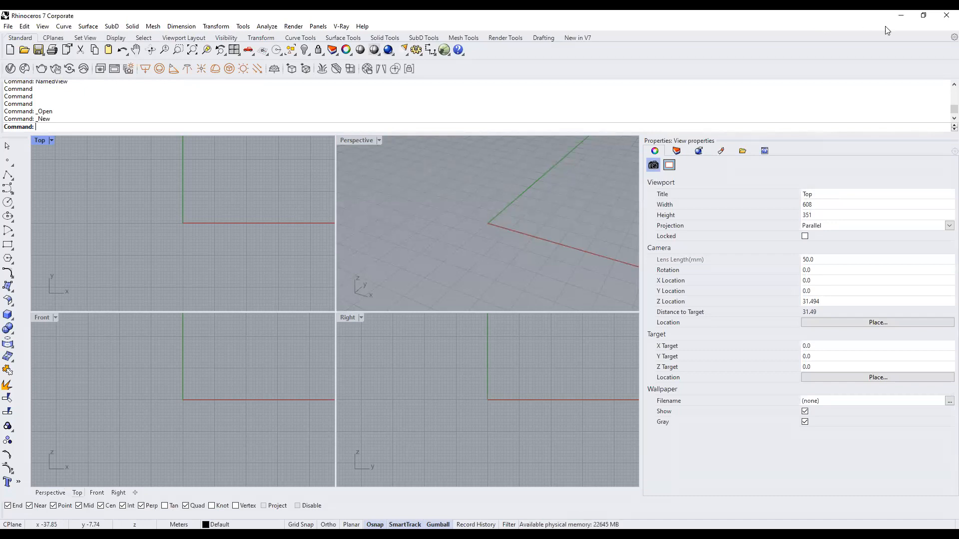
left_click(613, 221)
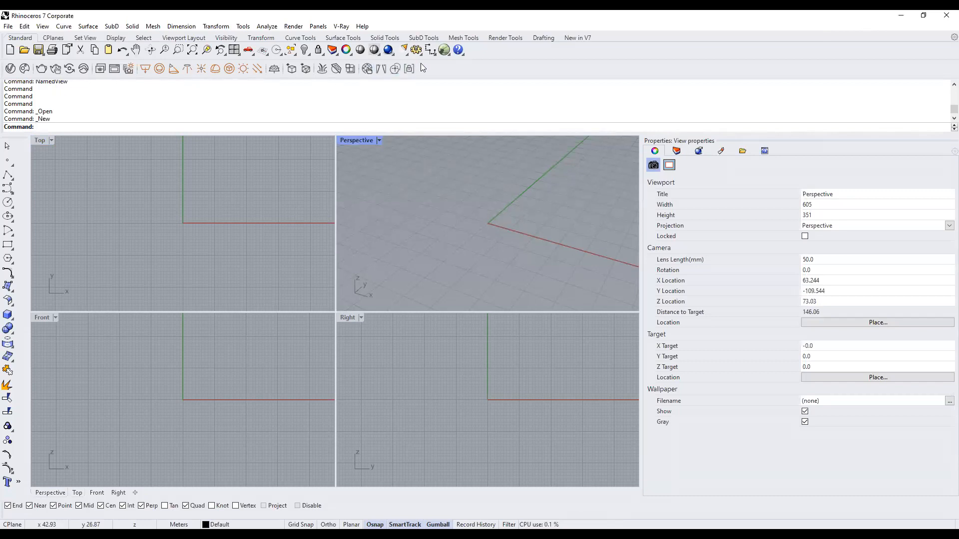
left_click(442, 51)
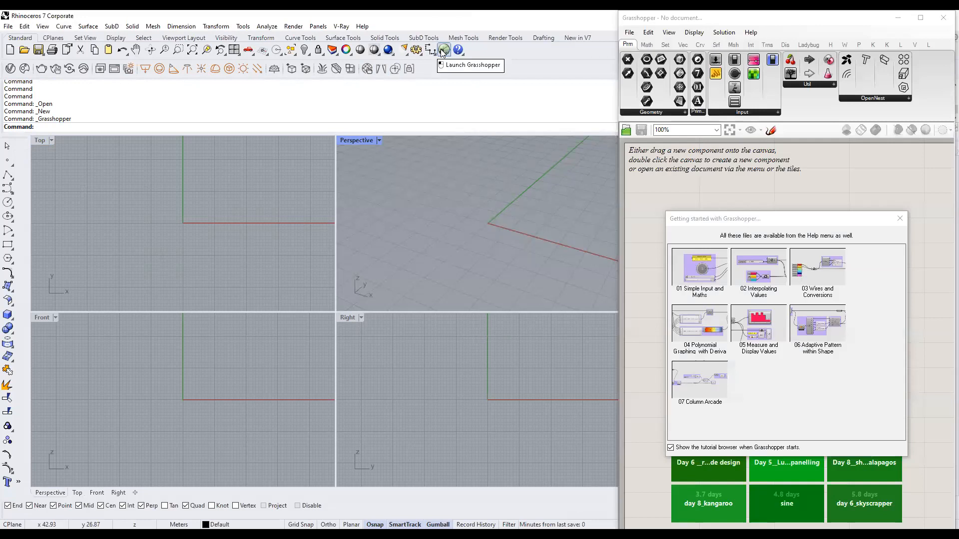
Open the radiation analysis.gh definition from the FREE WEBINAR MAY 2022 exercise giles folder.
left_click(898, 219)
left_click(629, 32)
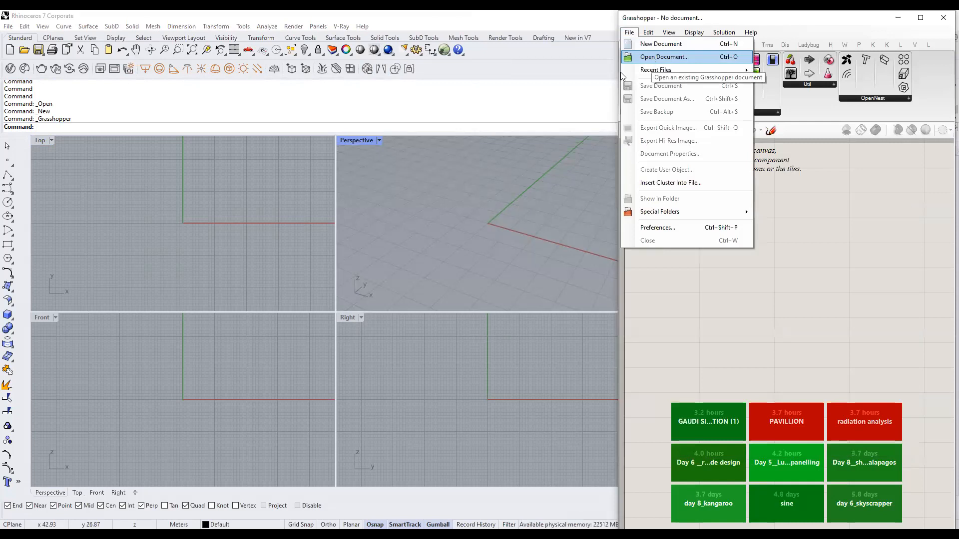
left_click(653, 57)
left_click(520, 103)
left_click(642, 118)
double_click(642, 116)
double_click(609, 98)
left_click(633, 110)
left_click(878, 278)
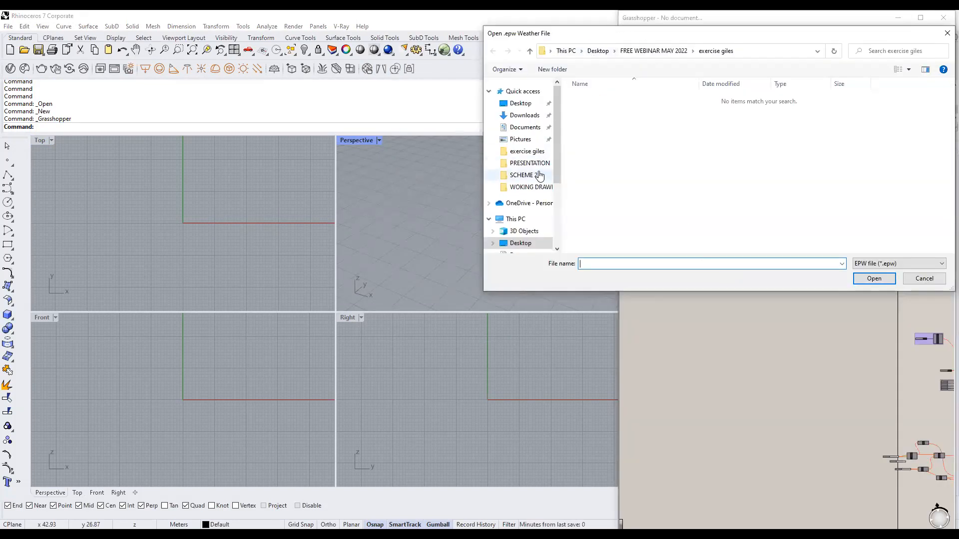
Load IND_Chennai.432790_IWEC.epw from the D: drive's 02 GRASSHOPPER folder as the weather file.
left_click(537, 153)
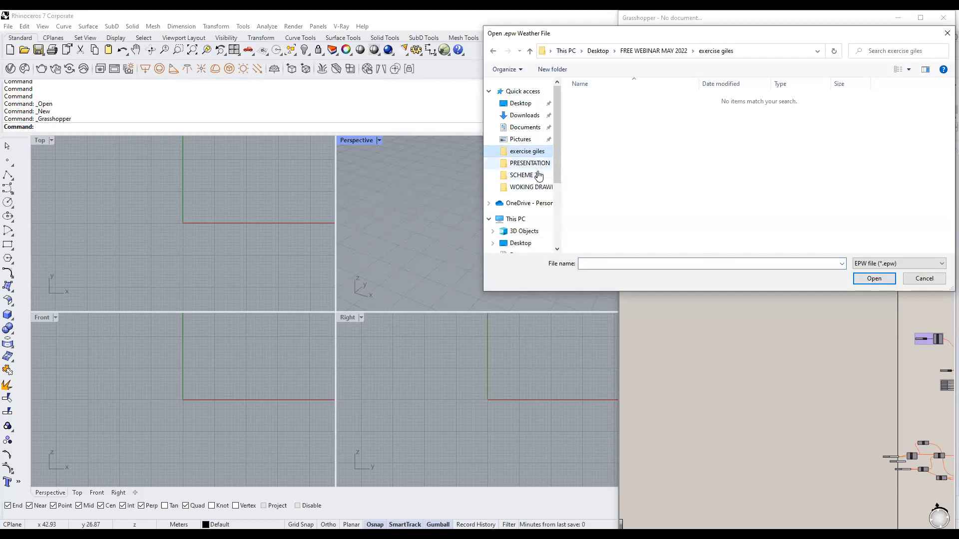
left_click(533, 189)
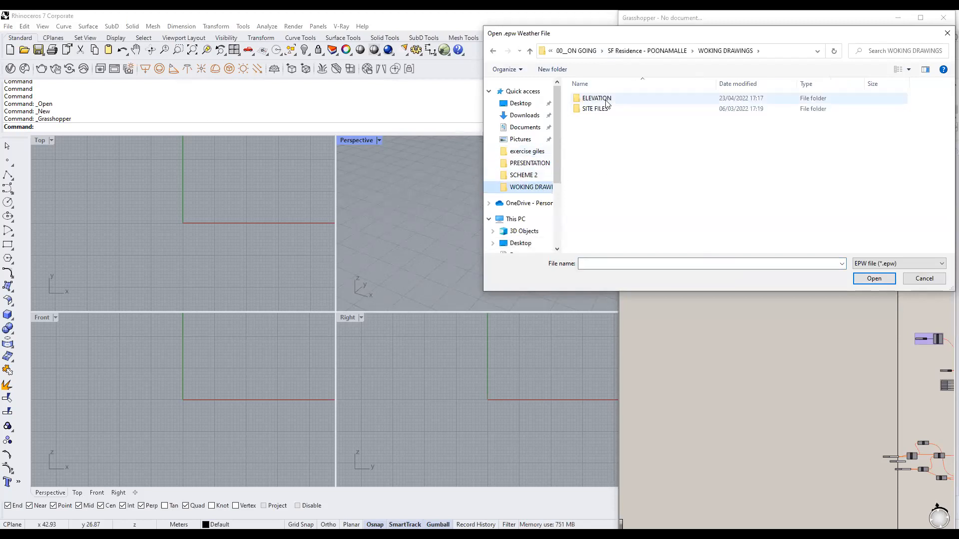
left_click(577, 51)
left_click(576, 51)
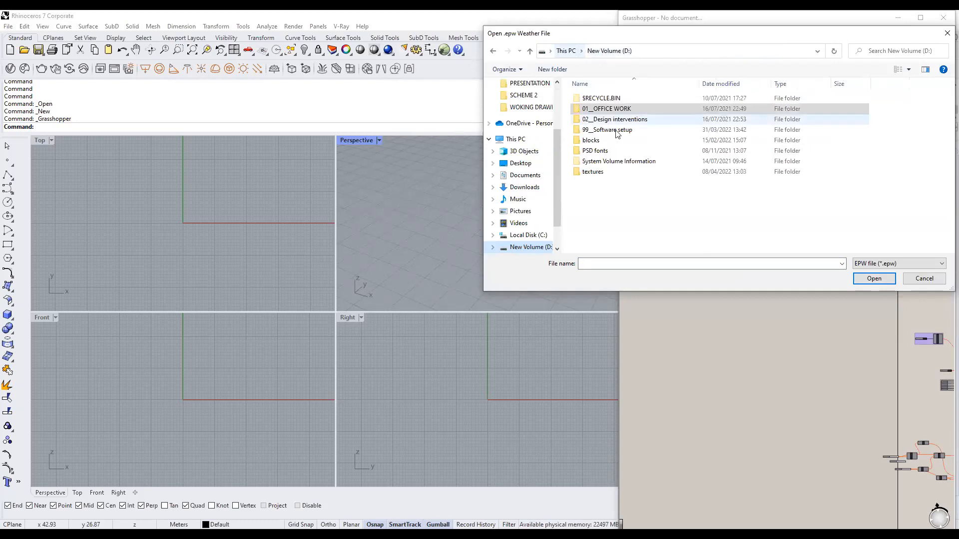
double_click(627, 120)
double_click(646, 108)
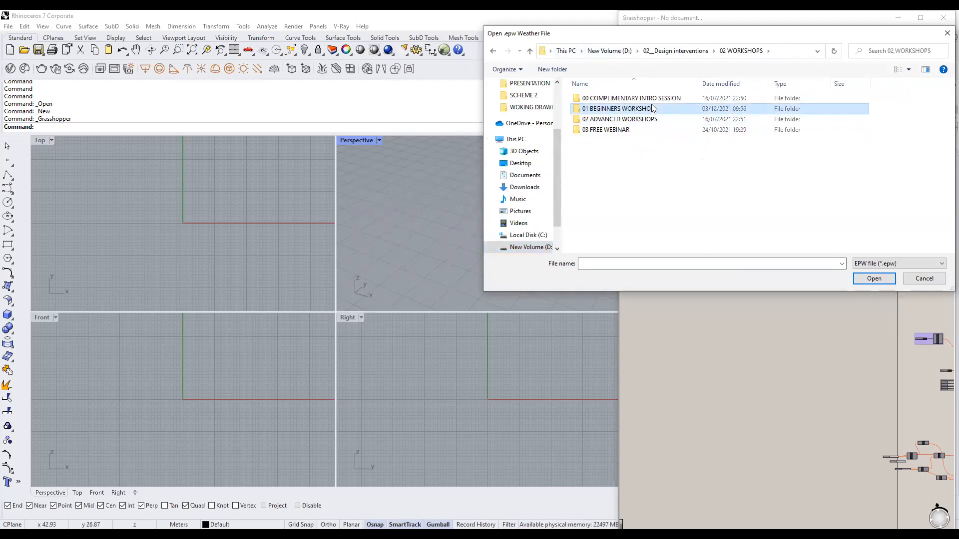
double_click(646, 109)
double_click(679, 100)
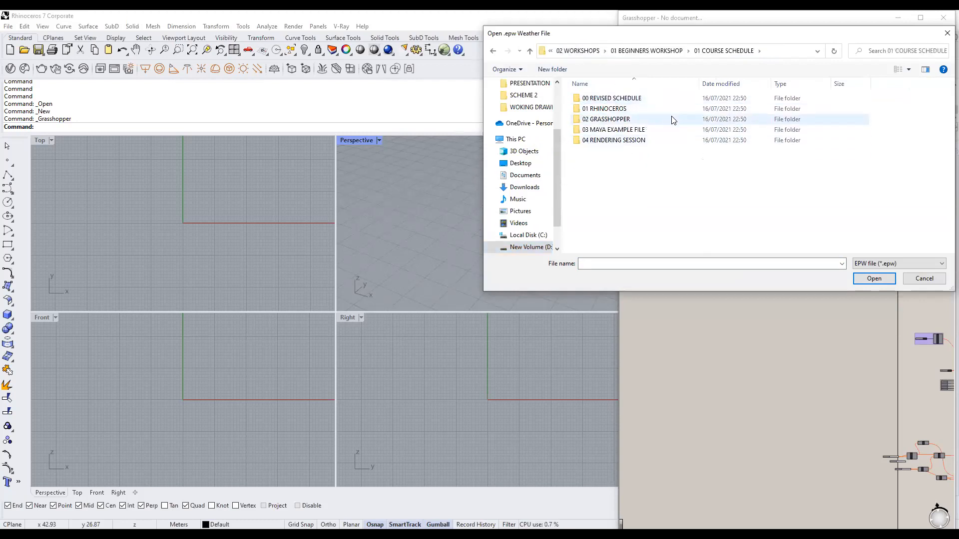
double_click(673, 120)
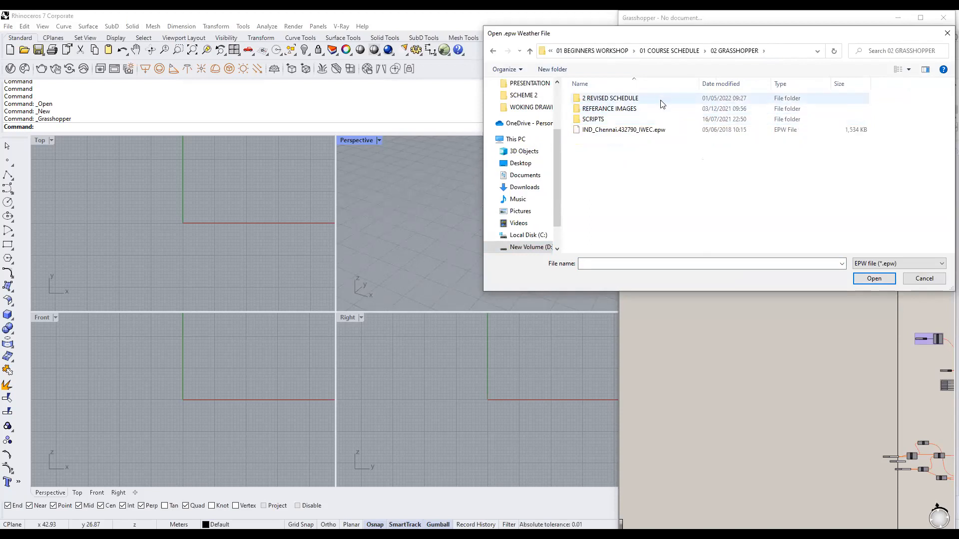
left_click(624, 129)
left_click(865, 285)
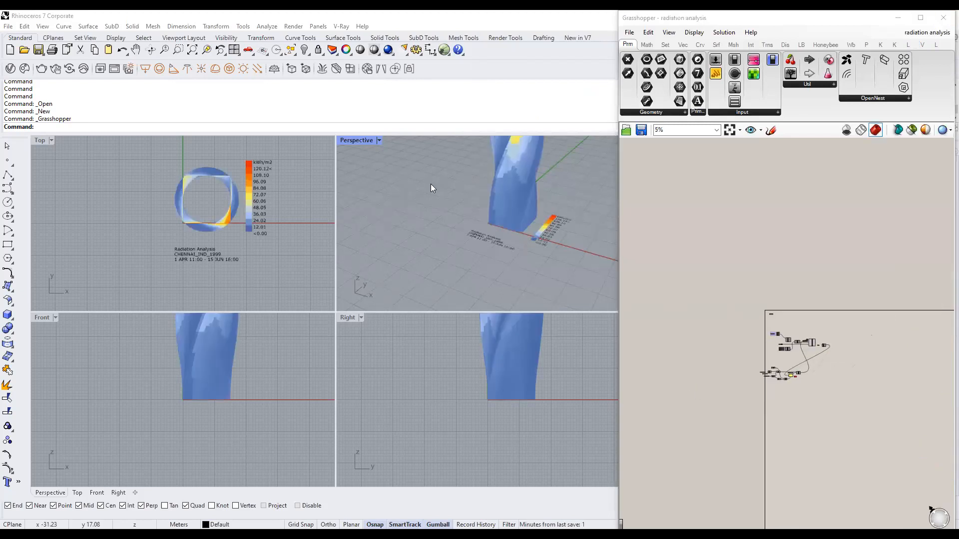
Maximize the Perspective viewport and orbit to a flatter view of the coloured tower.
scroll(432, 188, "down", 5)
double_click(359, 141)
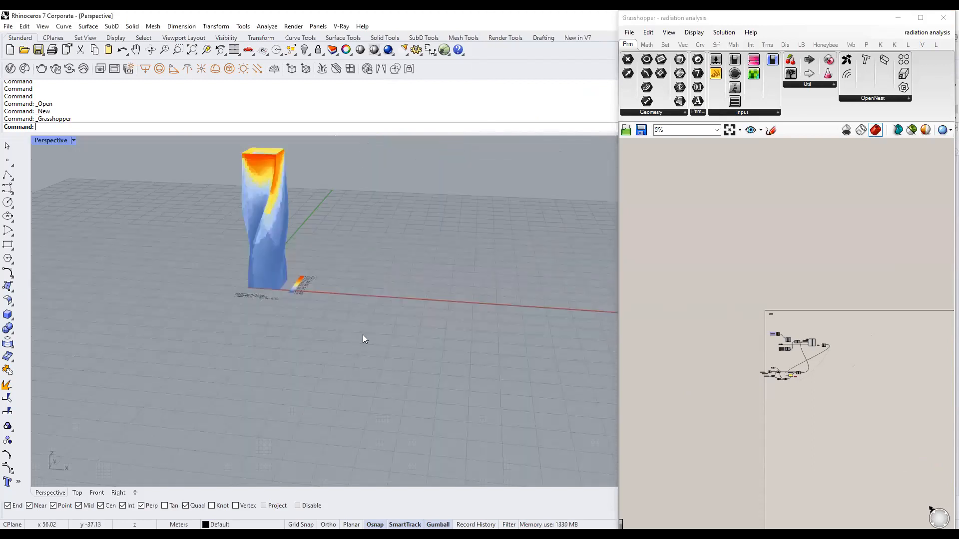
scroll(363, 334, "up", 4)
scroll(312, 296, "up", 4)
mouse_move(319, 327)
right_mouse_down()
mouse_move(334, 304)
mouse_move(337, 322)
right_mouse_up()
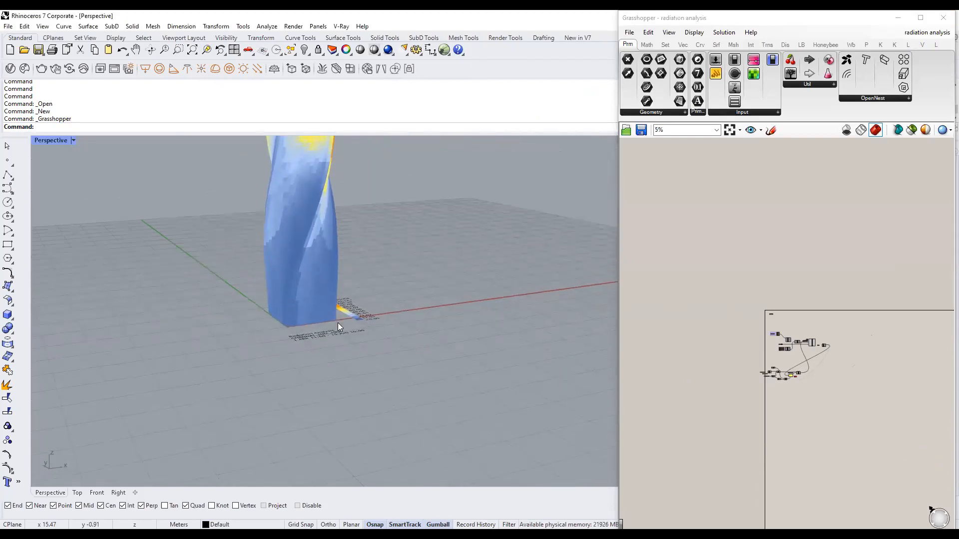
scroll(337, 322, "down", 6)
scroll(354, 241, "up", 4)
scroll(801, 328, "up", 10)
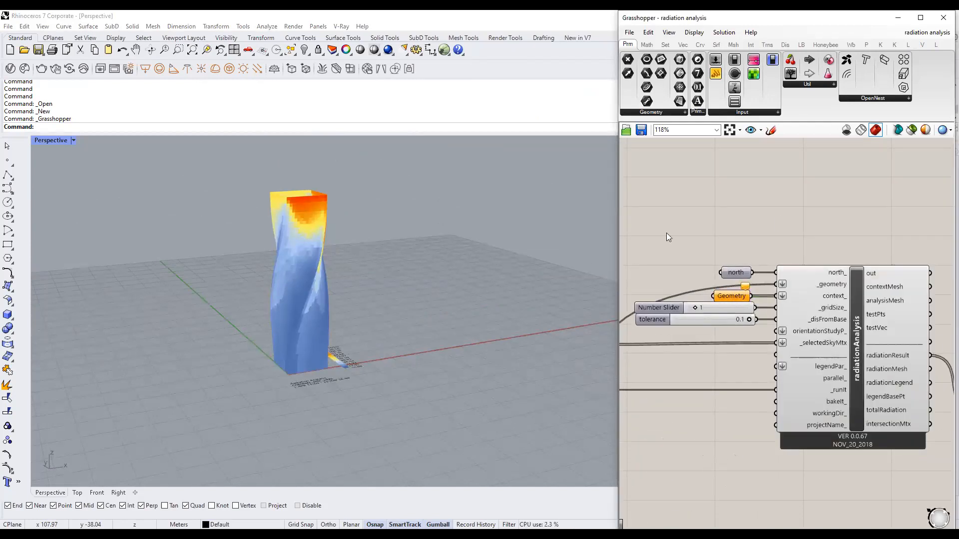
scroll(370, 331, "down", 3)
scroll(363, 333, "up", 2)
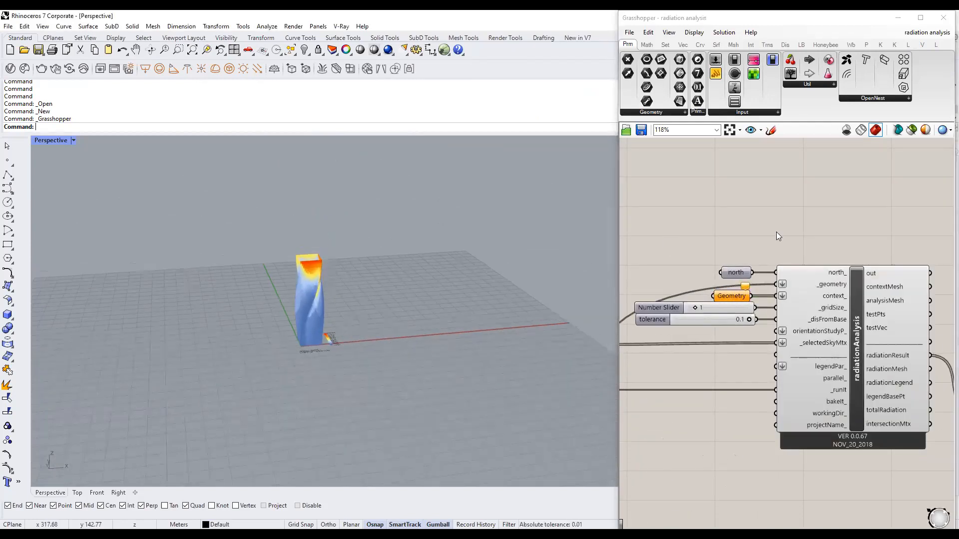
scroll(822, 240, "down", 6)
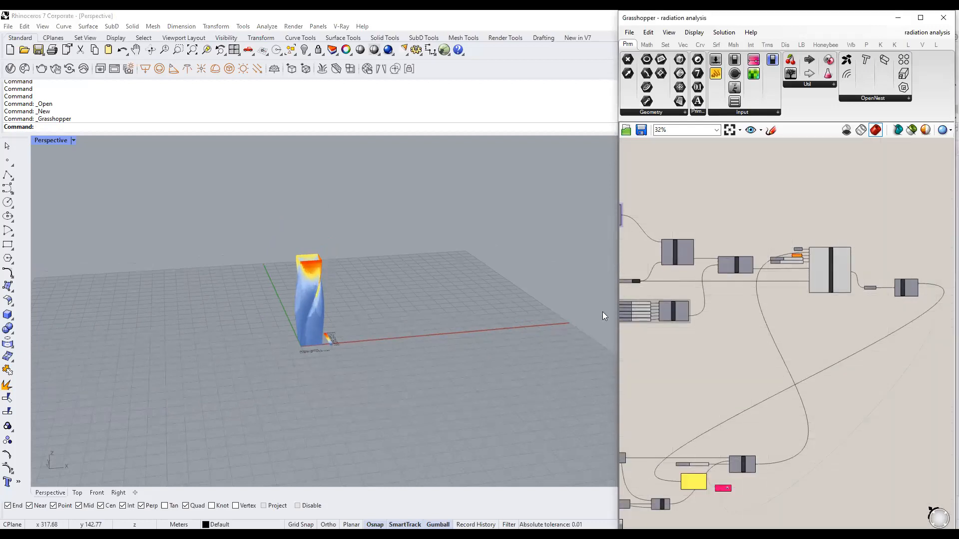
right_click_drag(406, 331, 414, 294)
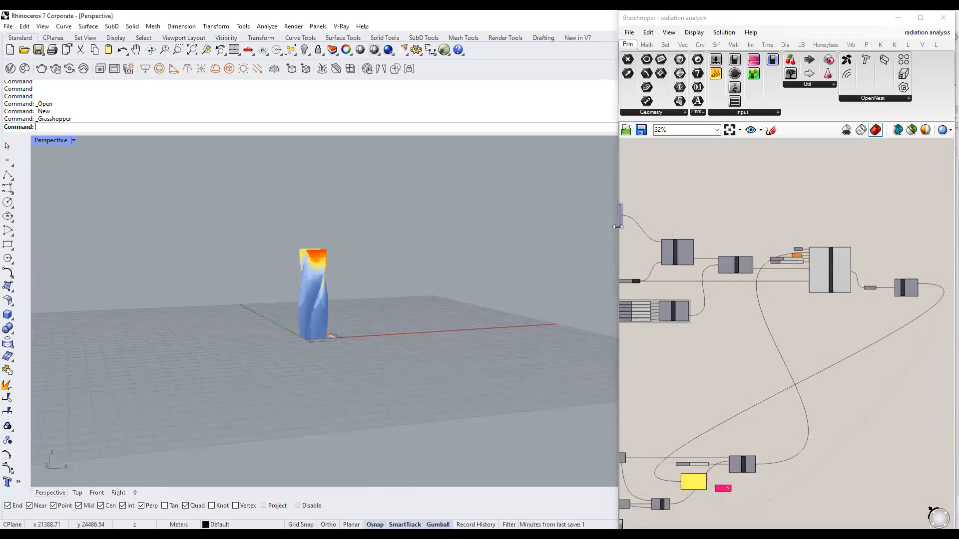
Widen the Grasshopper window and preview only the twisted tower geometry.
left_click_drag(617, 228, 444, 235)
right_click_drag(290, 328, 320, 362, "shift")
scroll(323, 344, "down", 2)
left_click(549, 363)
scroll(637, 312, "down", 1)
scroll(637, 309, "down", 2)
right_click_drag(570, 346, 664, 282)
scroll(675, 346, "up", 2)
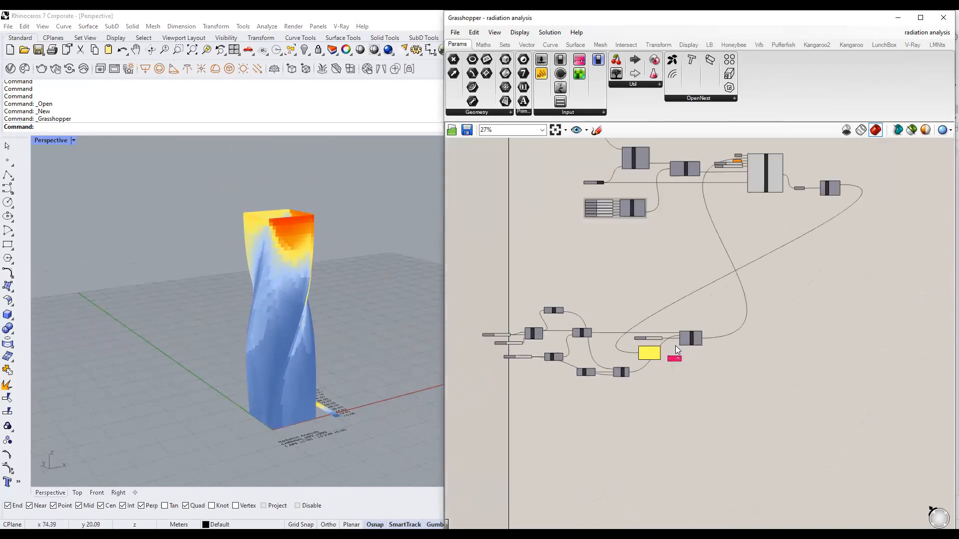
left_click(911, 129)
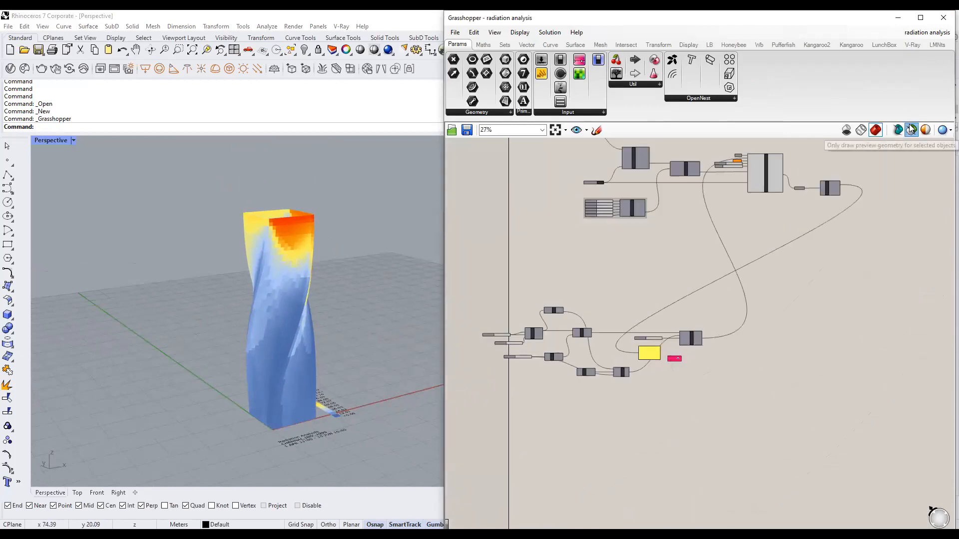
left_click(689, 339)
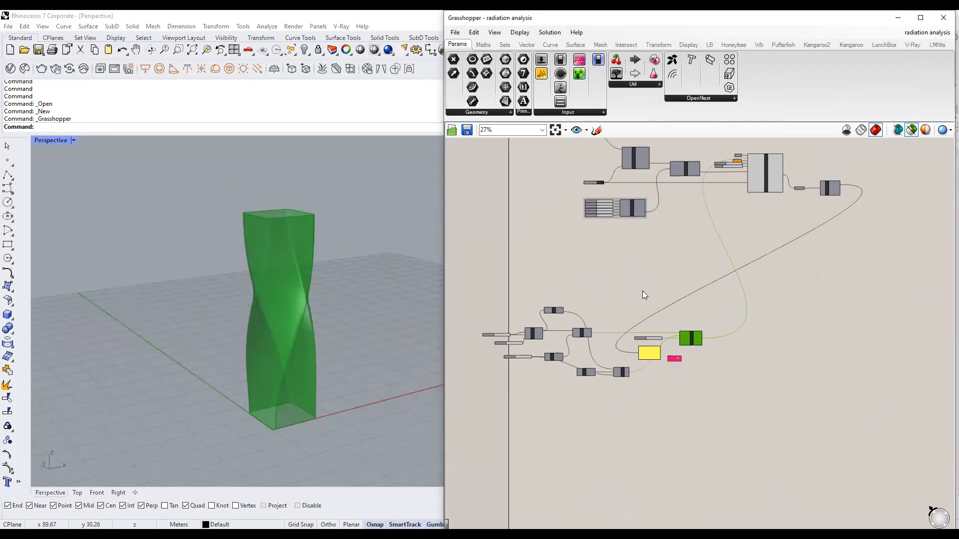
Reveal the purple group and orbit to a lower, frontal view of the tower.
right_click_drag(772, 191, 714, 237)
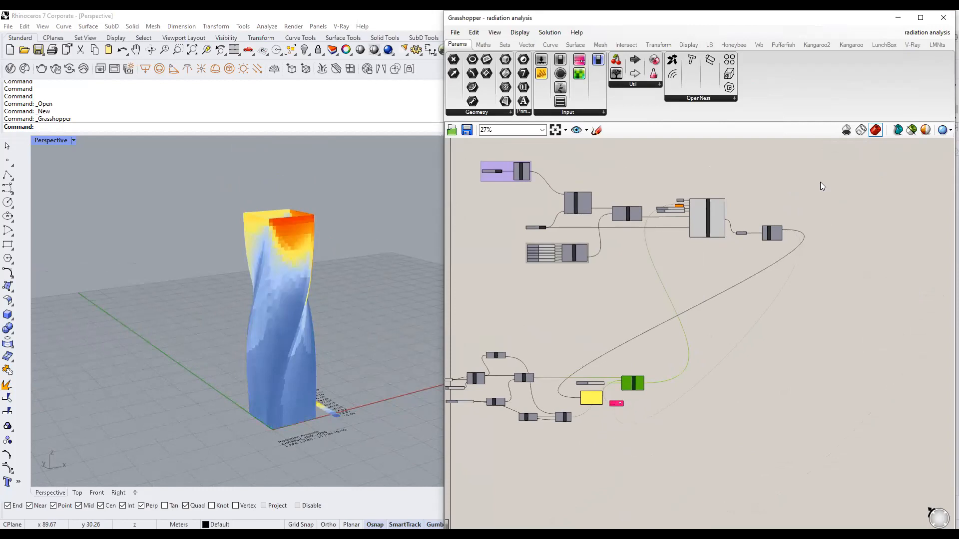
right_click_drag(383, 254, 313, 282)
right_click_drag(203, 370, 249, 347)
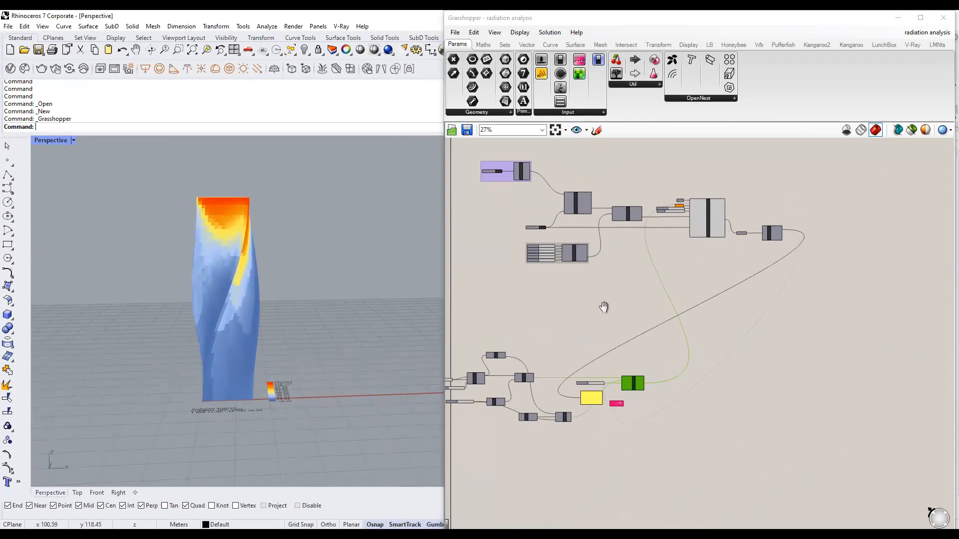
Delete all the tower-building components in the lower group of the definition.
scroll(599, 361, "up", 5)
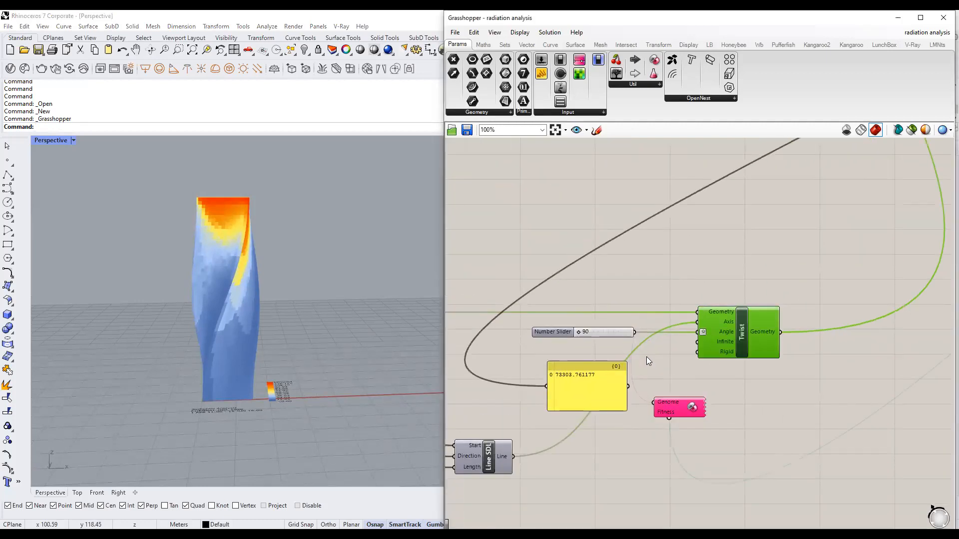
left_click(595, 332)
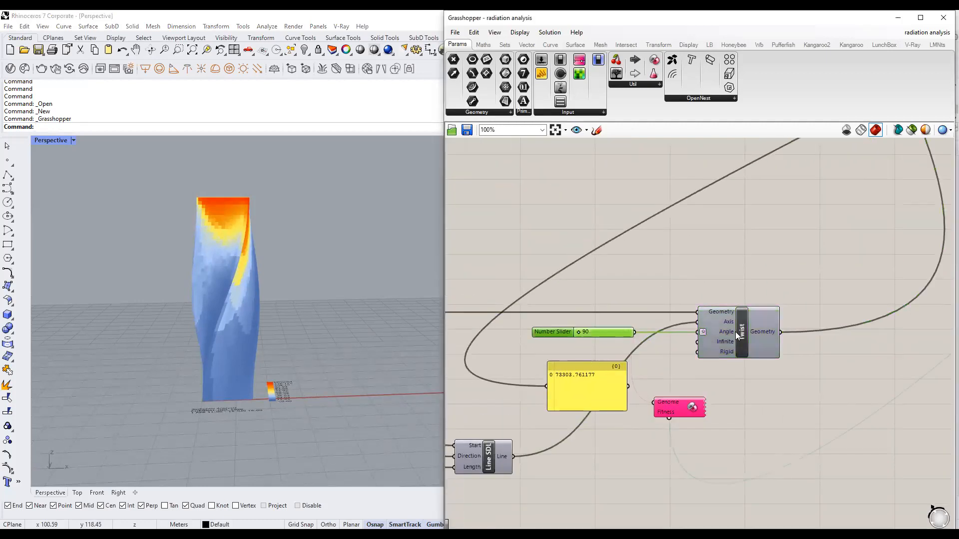
right_click_drag(277, 393, 275, 304)
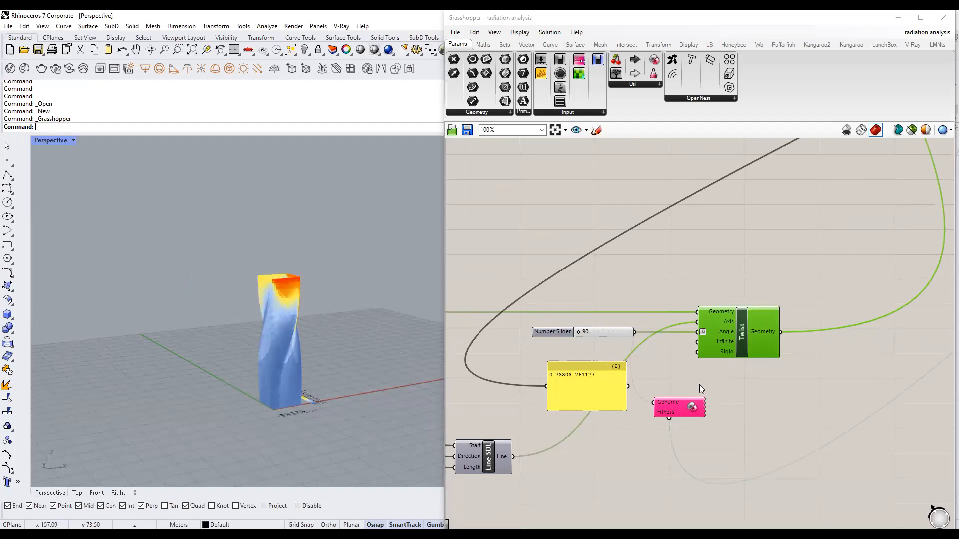
scroll(693, 368, "down", 6)
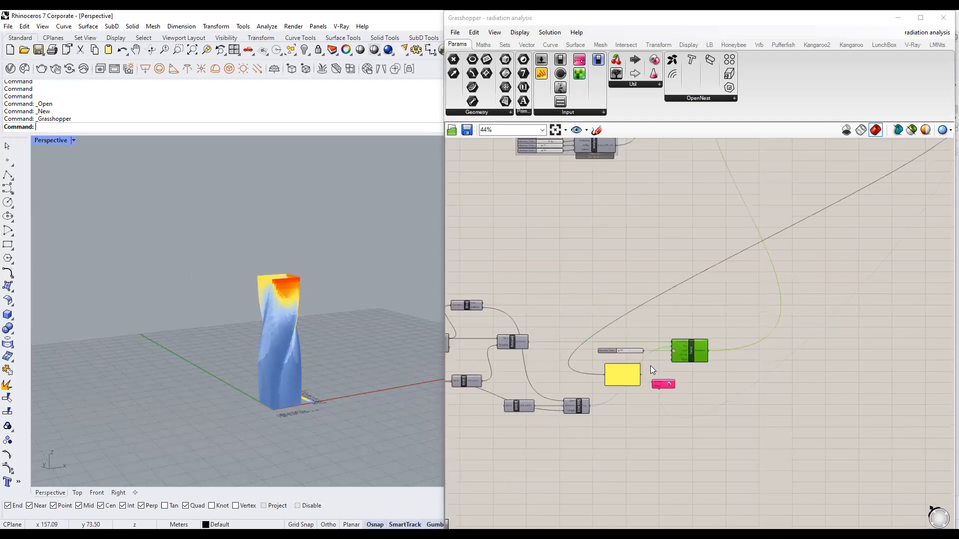
right_click_drag(687, 325, 679, 363)
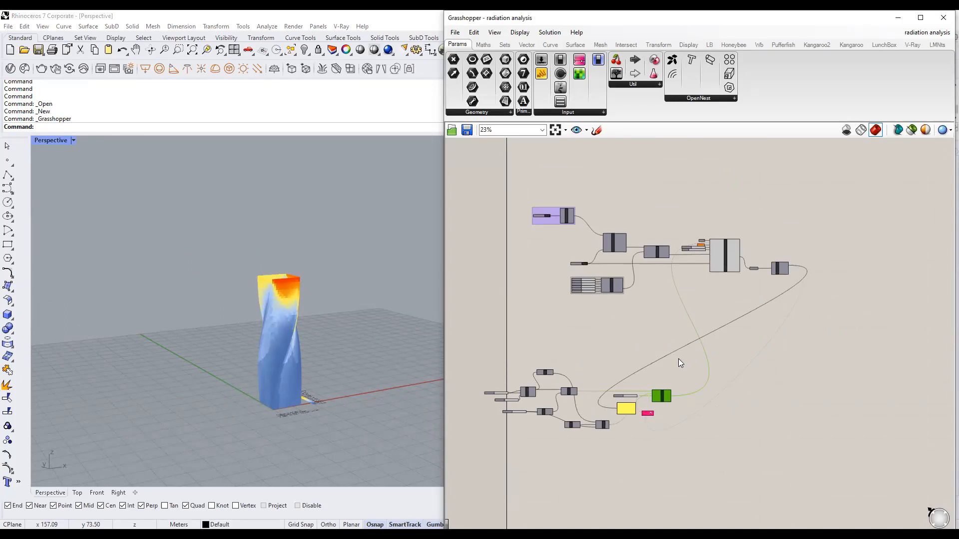
left_click(639, 370)
right_click_drag(640, 369, 663, 317)
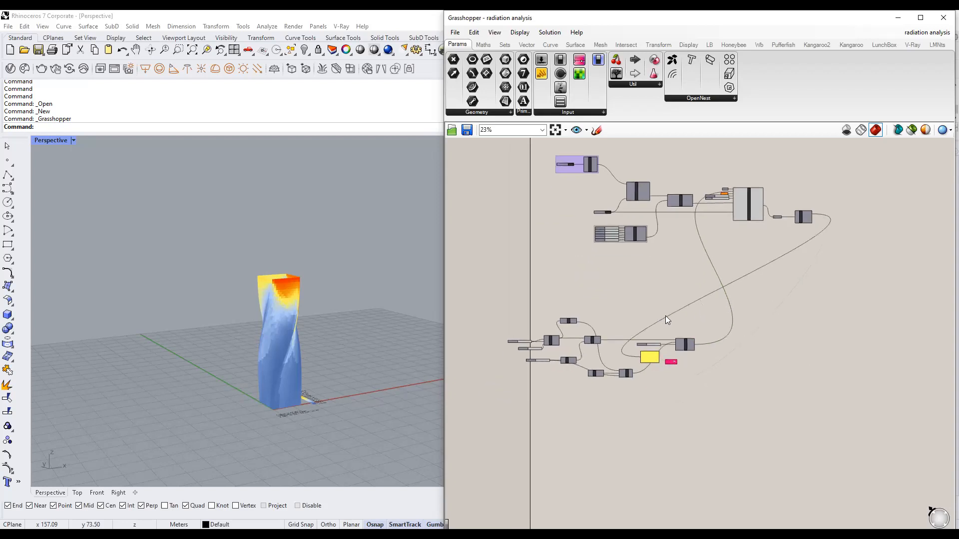
right_click_drag(706, 250, 685, 284)
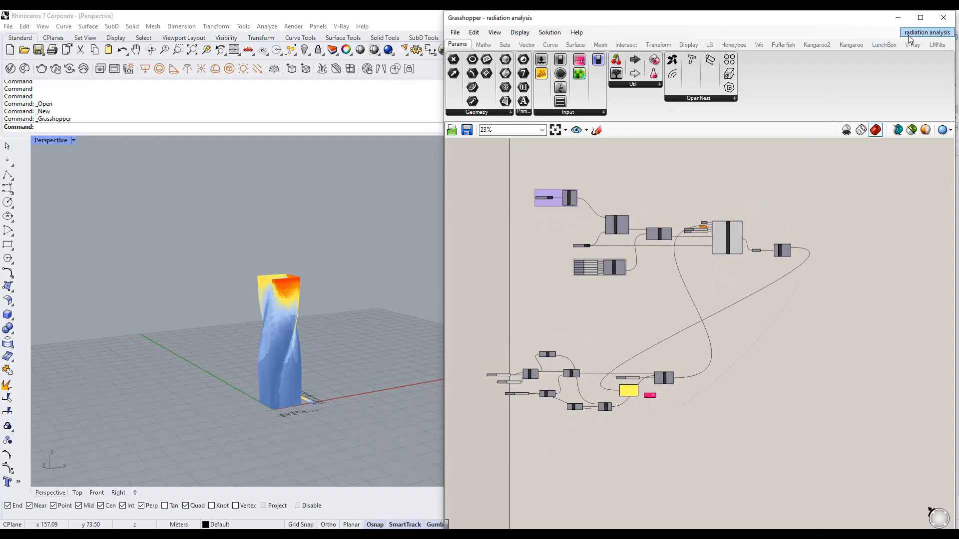
right_click_drag(688, 434, 760, 381)
left_click_drag(759, 402, 415, 301)
scroll(584, 362, "down", 2)
key("Delete")
Disable the radiationAnalysis component.
scroll(655, 290, "up", 8)
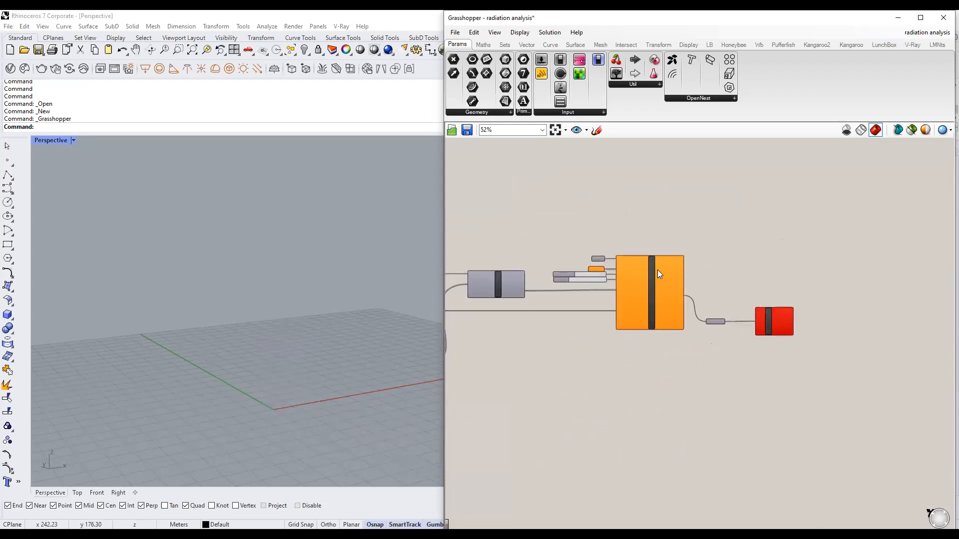
middle_click(661, 306)
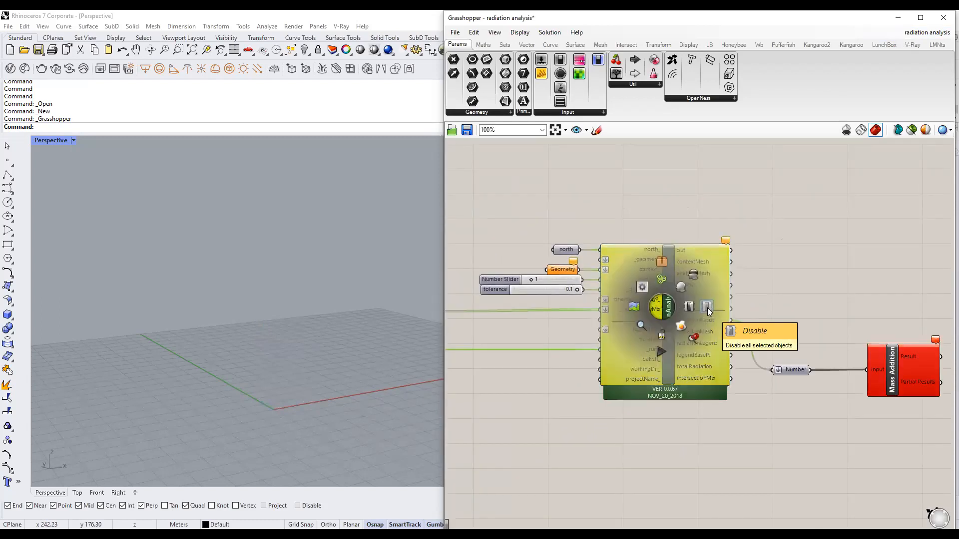
left_click(707, 308)
Delete the Geometry, north and Number Slider inputs from the definition.
left_click(555, 270)
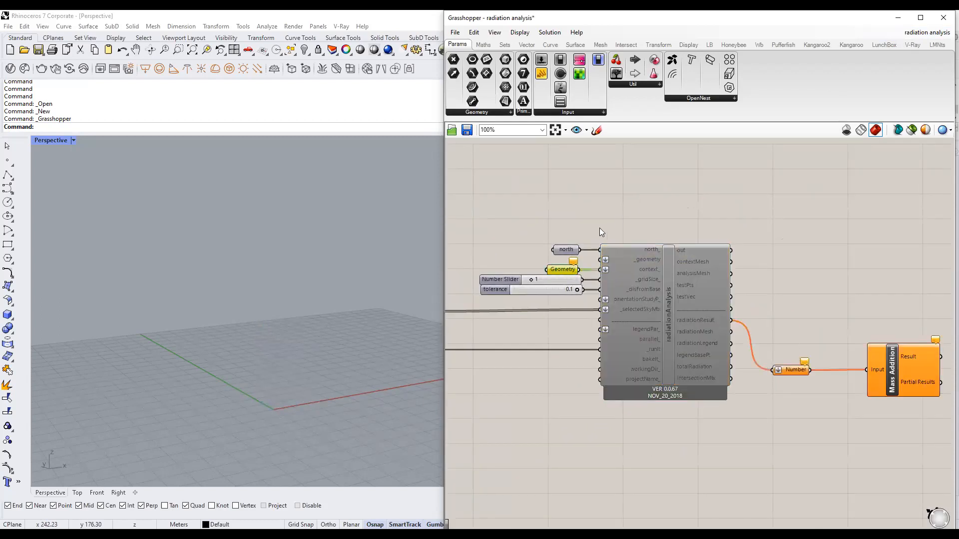
key("Delete")
left_click(565, 251)
key("Delete")
left_click(550, 277)
key("Delete")
Switch the empty viewport to the Top view.
scroll(639, 237, "down", 10)
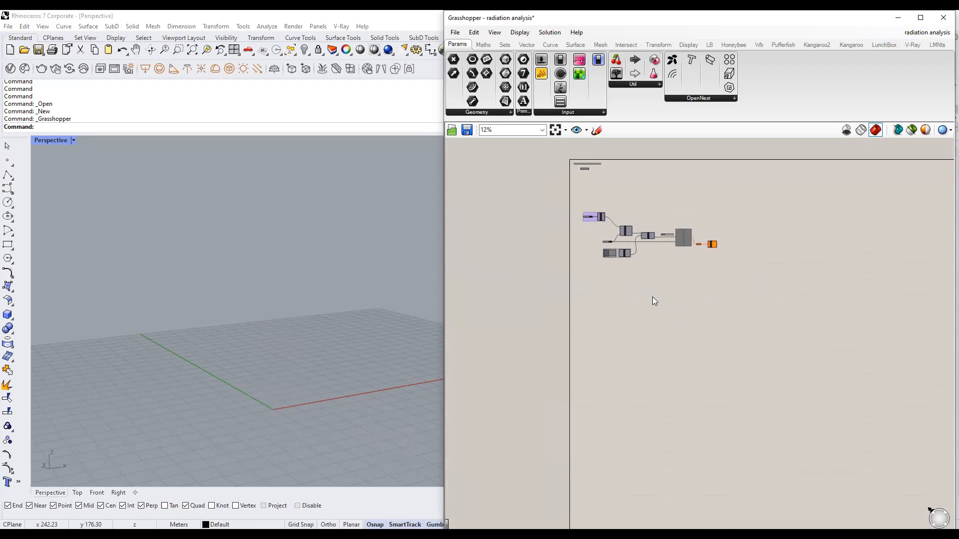
right_click_drag(223, 333, 321, 370)
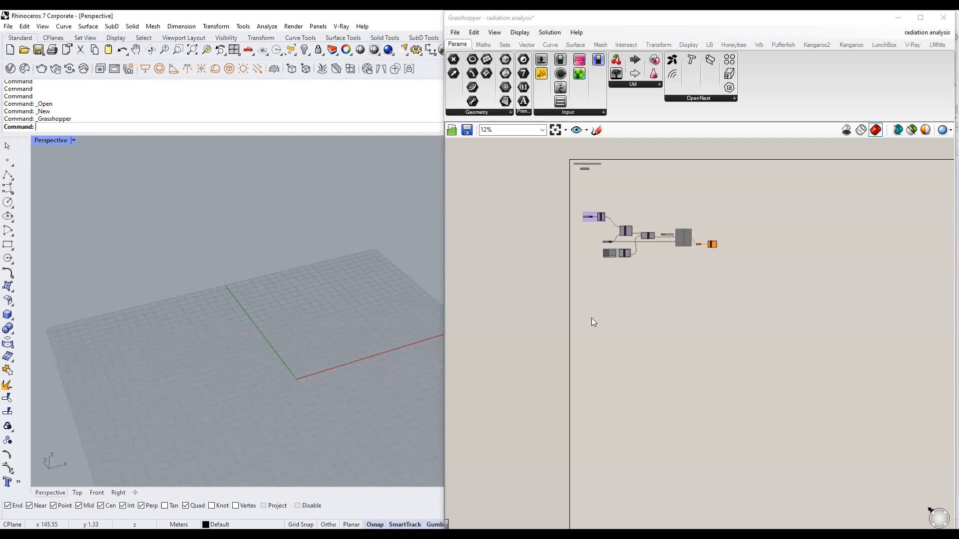
scroll(592, 320, "up", 3)
scroll(534, 287, "up", 3)
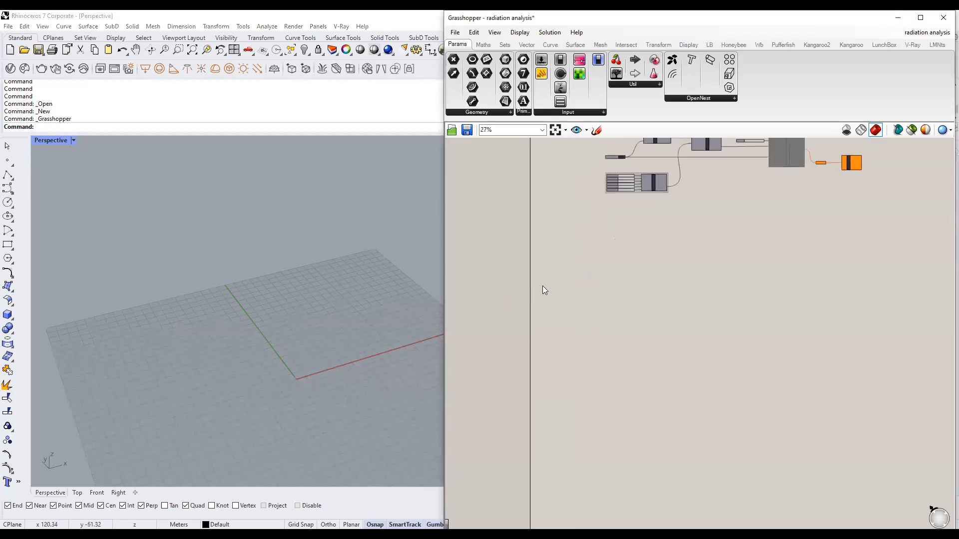
left_click(77, 493)
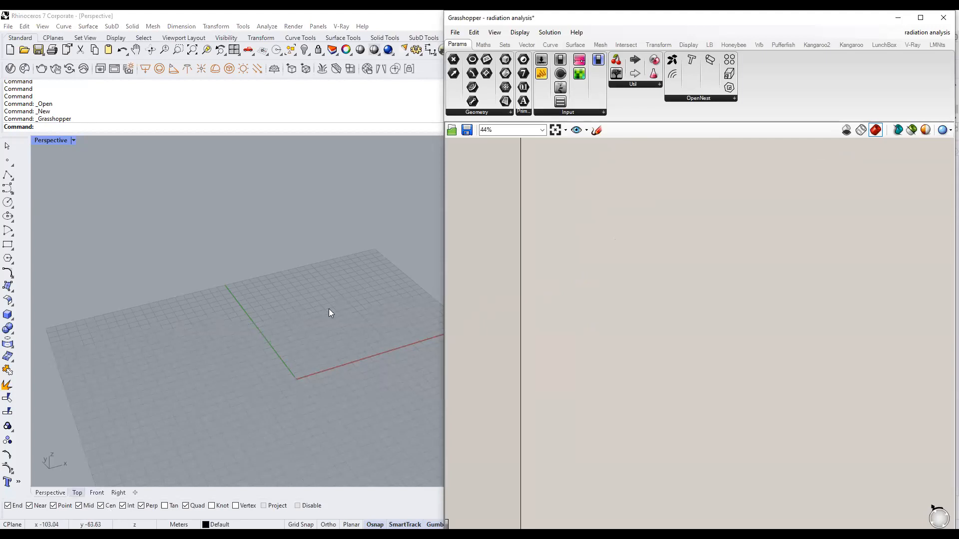
scroll(563, 292, "up", 6)
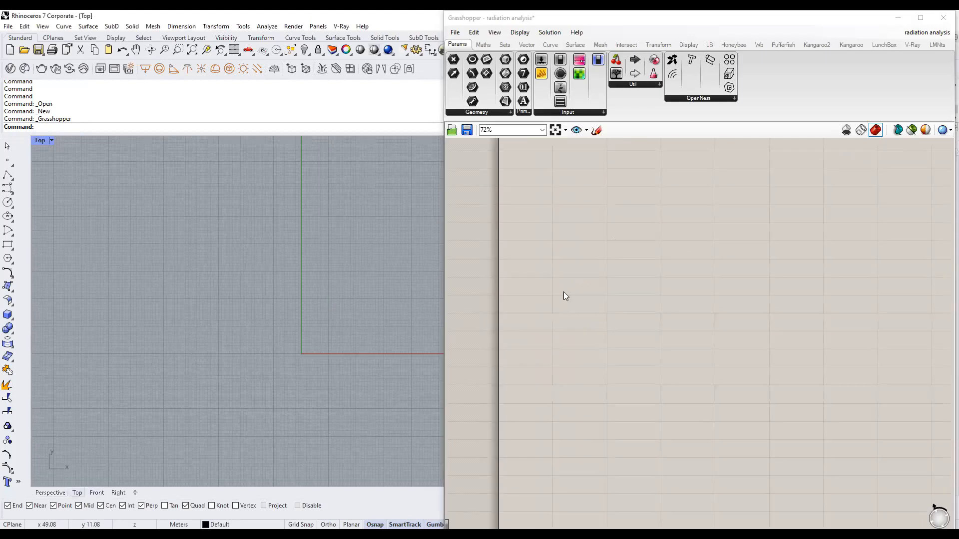
Place a Rectangle component with a 15 slider driving both X Size and Y Size.
double_click(676, 254)
type("rectangle")
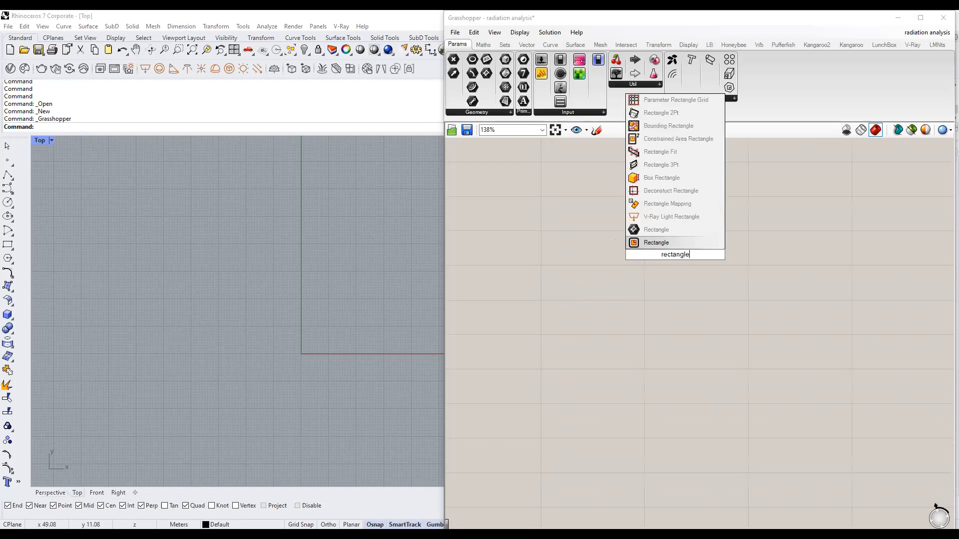
left_click(677, 244)
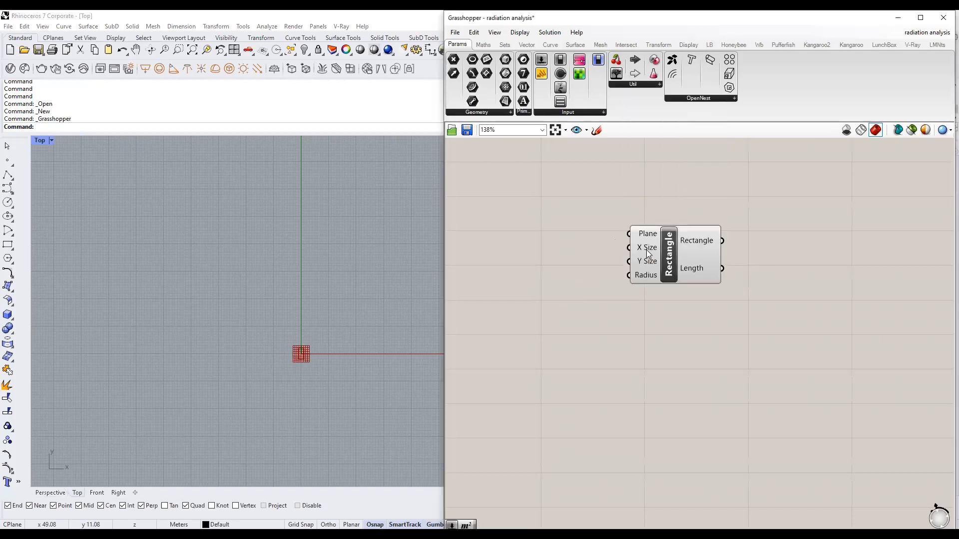
right_click_drag(564, 277, 580, 287)
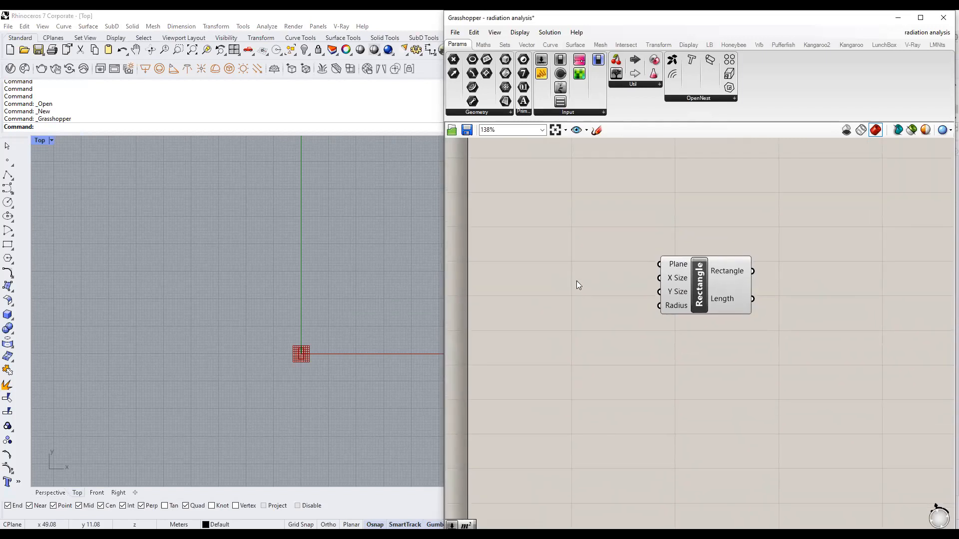
double_click(577, 280)
type("15")
key("Return")
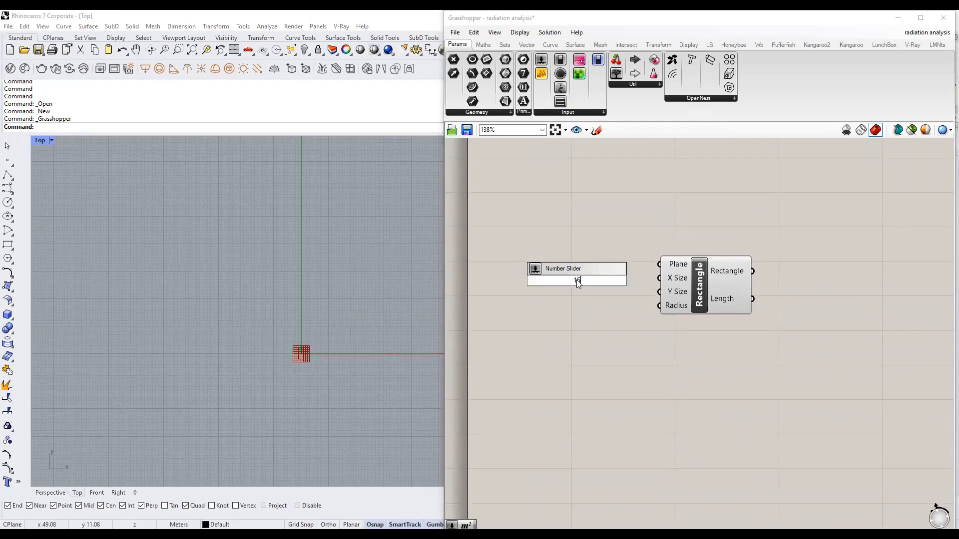
left_click_drag(650, 279, 596, 279)
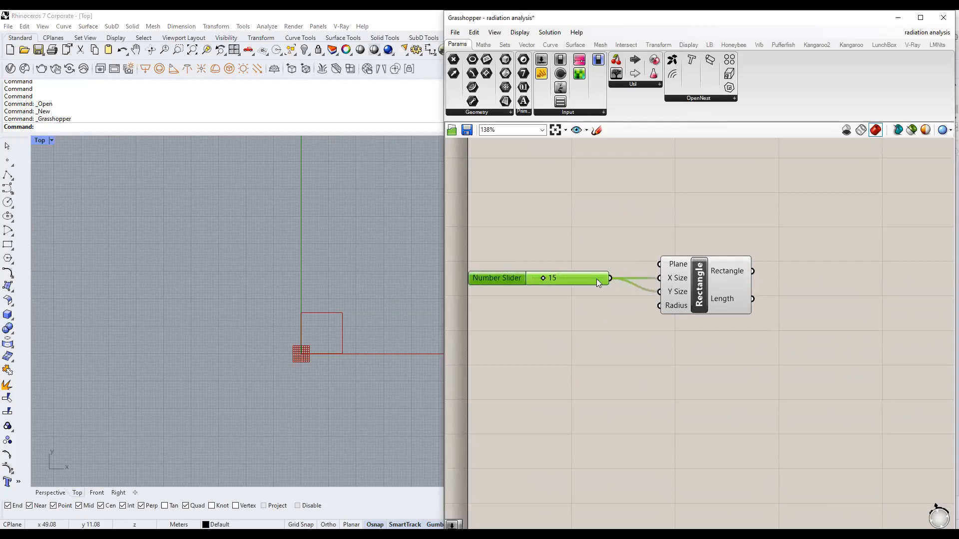
left_click(709, 287)
scroll(297, 332, "up", 6)
left_click(679, 345)
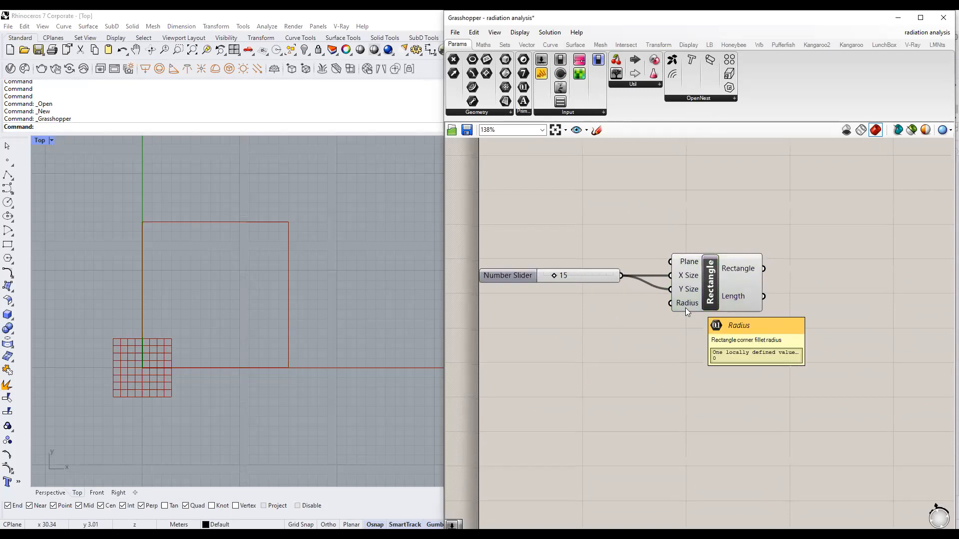
Drive the Rectangle's Radius with a 1.5 slider, replacing the temporary 1 slider.
double_click(540, 310)
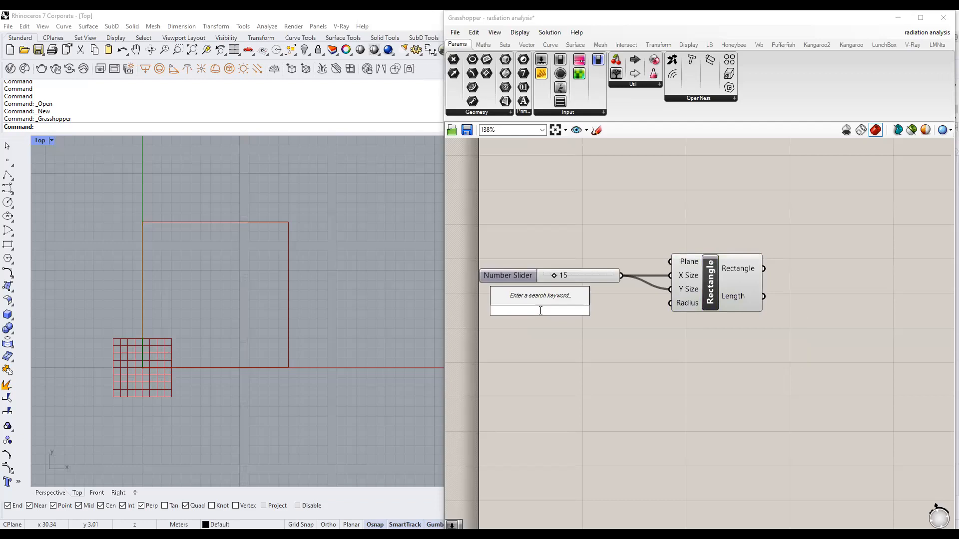
type("1")
key("Return")
left_click_drag(569, 308, 580, 302)
left_click(572, 359)
double_click(573, 360)
type("1.5")
key("Return")
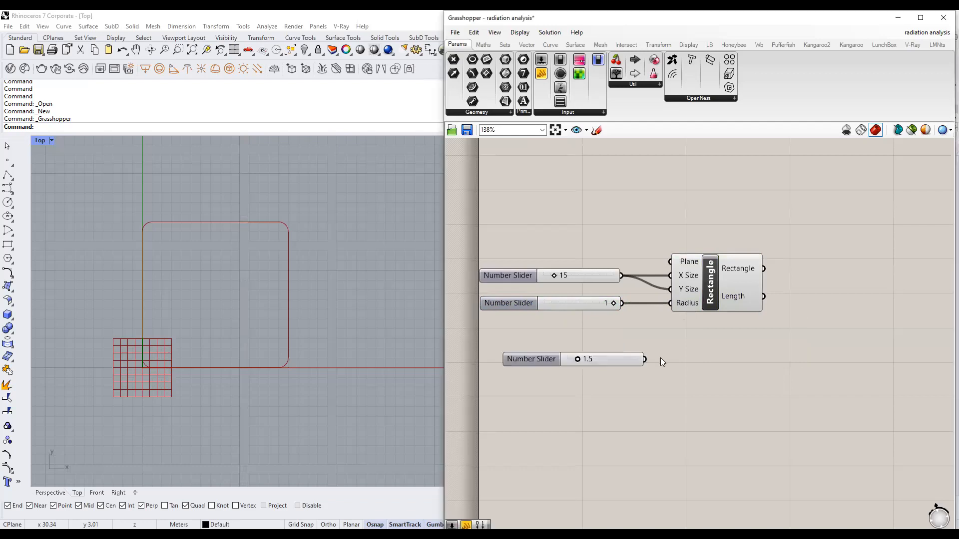
left_click_drag(669, 327, 670, 304)
left_click(583, 306)
key("Delete")
left_click_drag(598, 359, 601, 302)
left_click(615, 349)
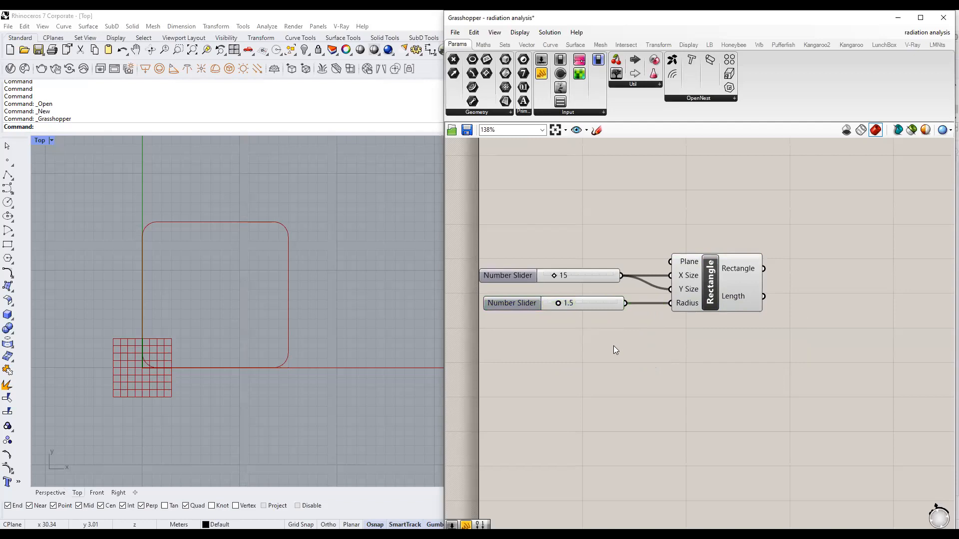
scroll(573, 314, "down", 3)
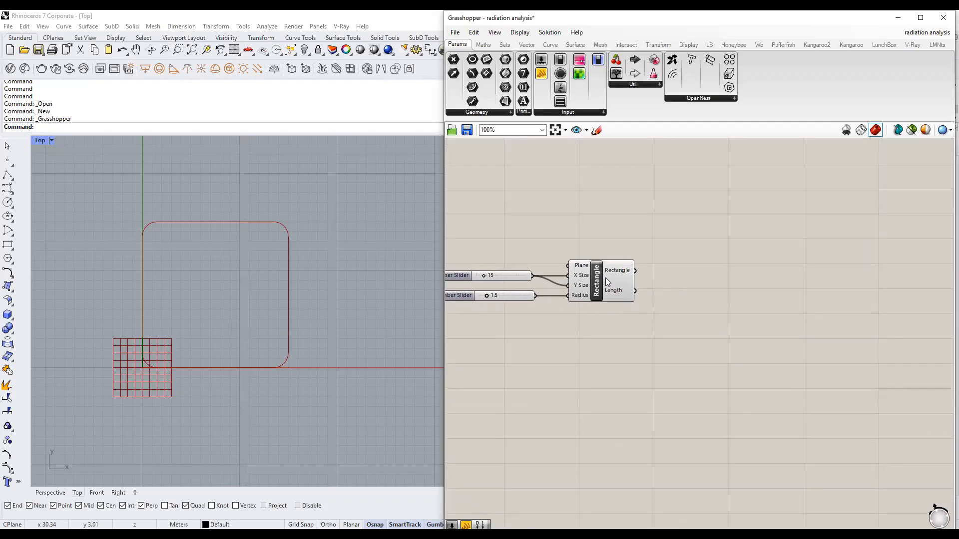
left_click(605, 278)
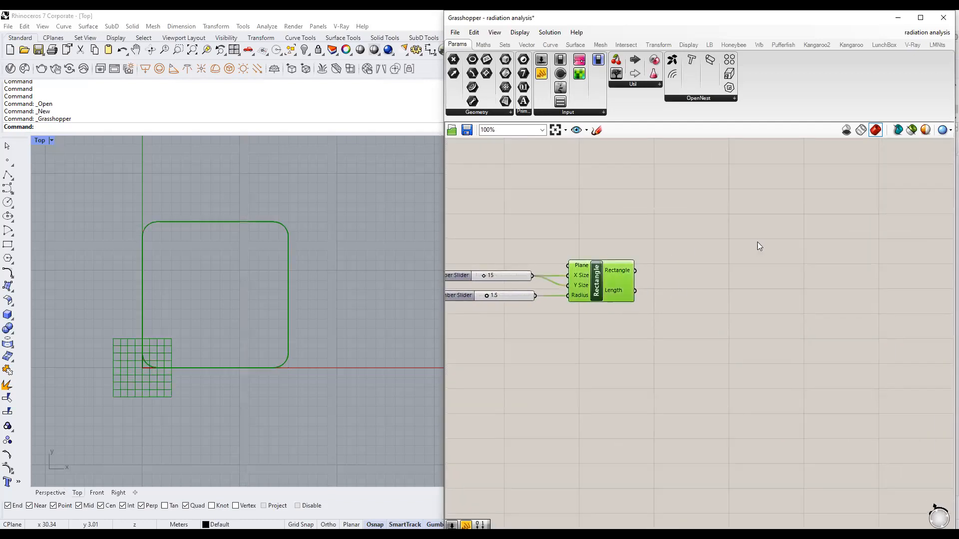
In the Perspective view, place an Extrude component fed by the rounded rectangle as Base.
left_click(50, 493)
scroll(275, 369, "up", 5)
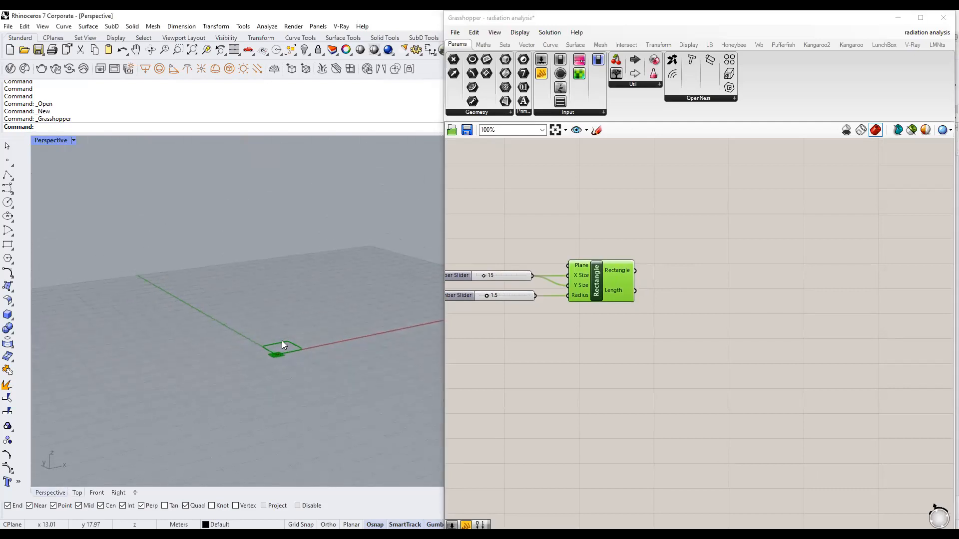
scroll(283, 345, "up", 2)
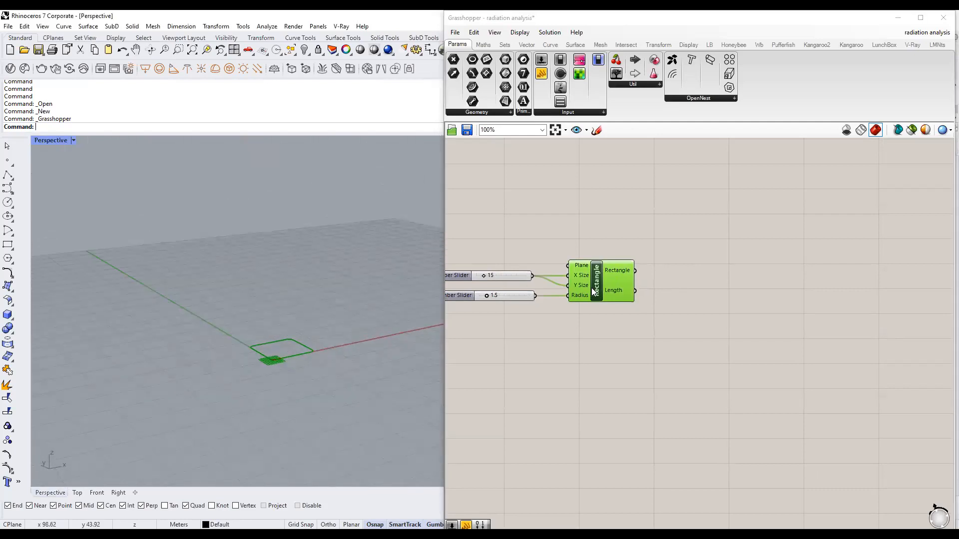
mouse_move(609, 290)
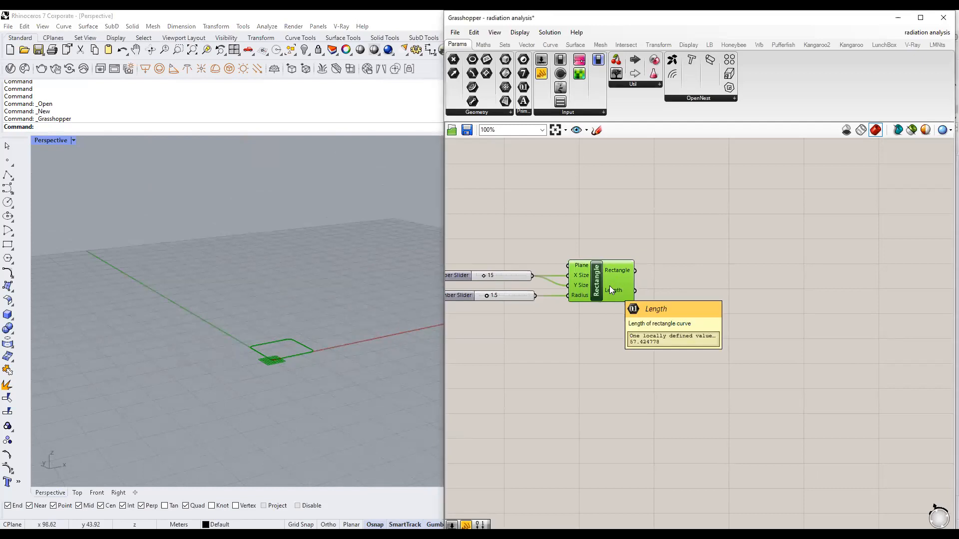
double_click(751, 270)
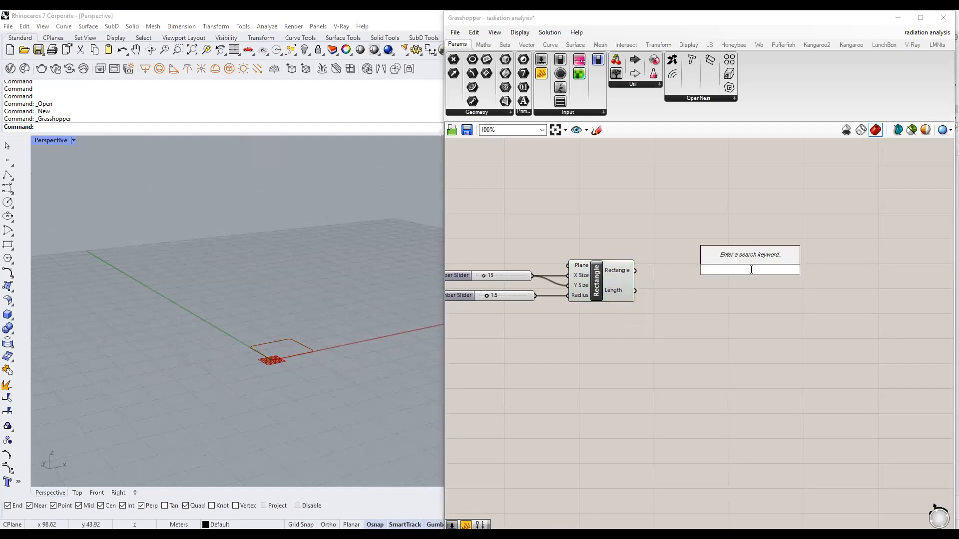
type("extrude")
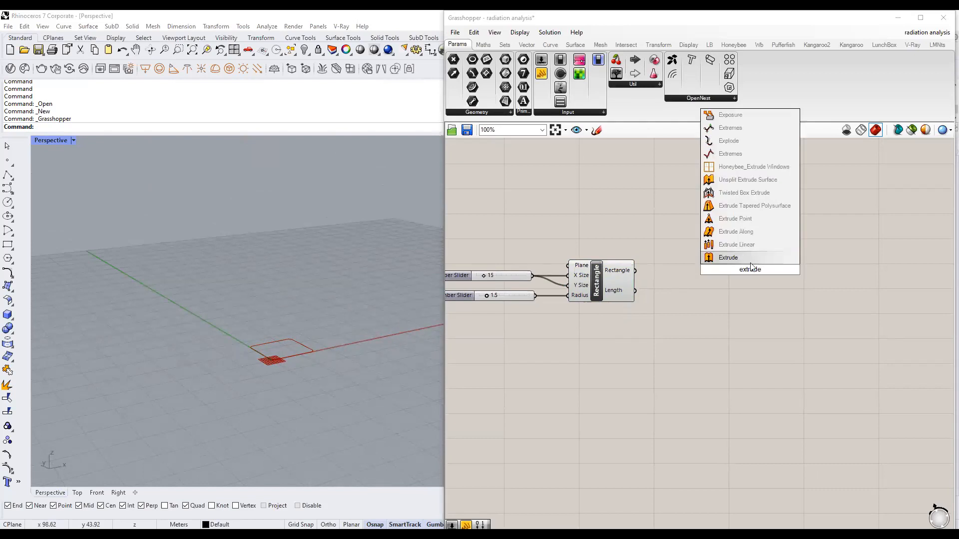
left_click(729, 257)
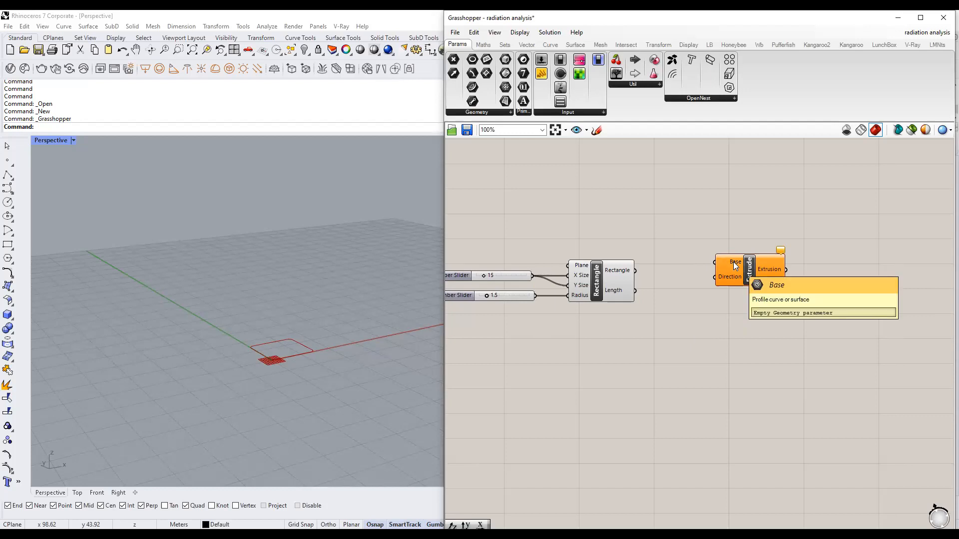
left_click_drag(636, 270, 814, 281)
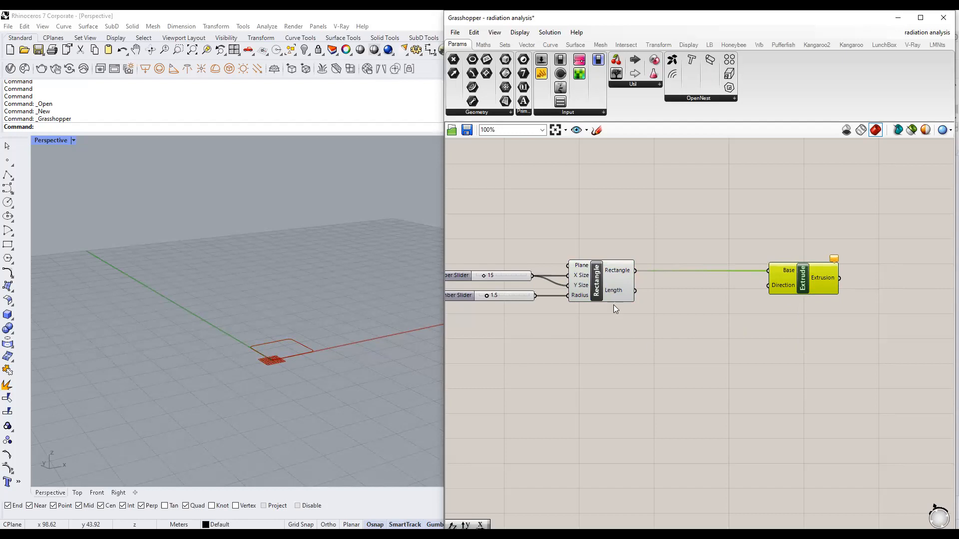
left_click(712, 337)
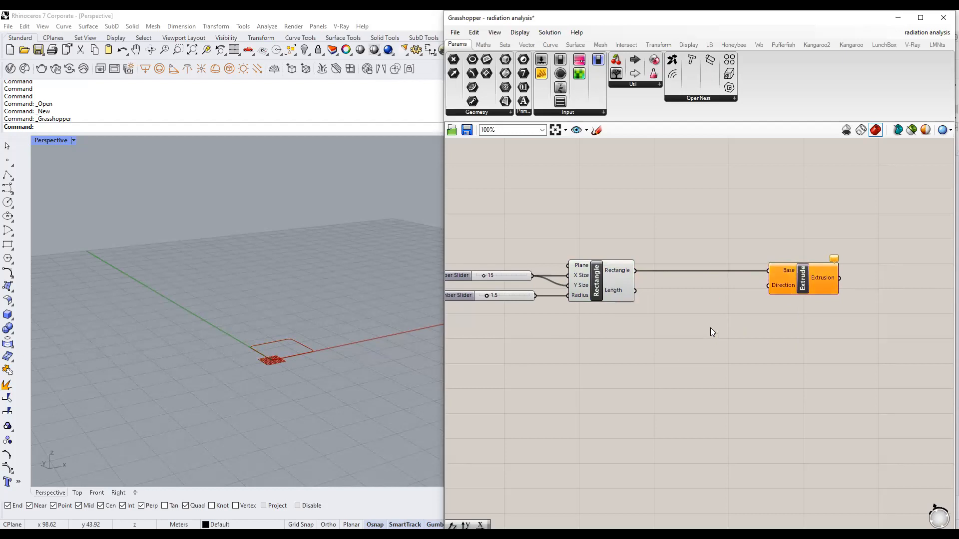
Add a Unit Z component and wire it into Extrude's Direction.
double_click(672, 338)
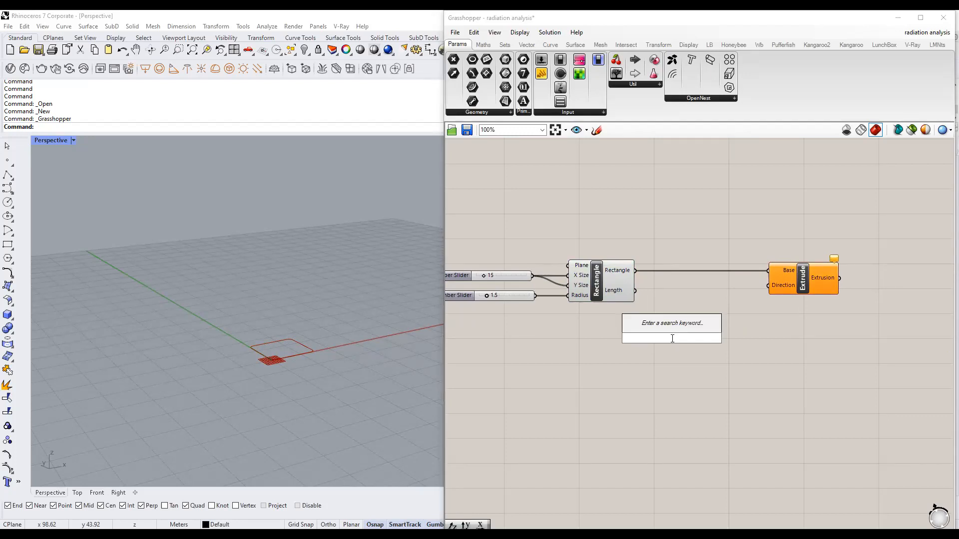
type("z")
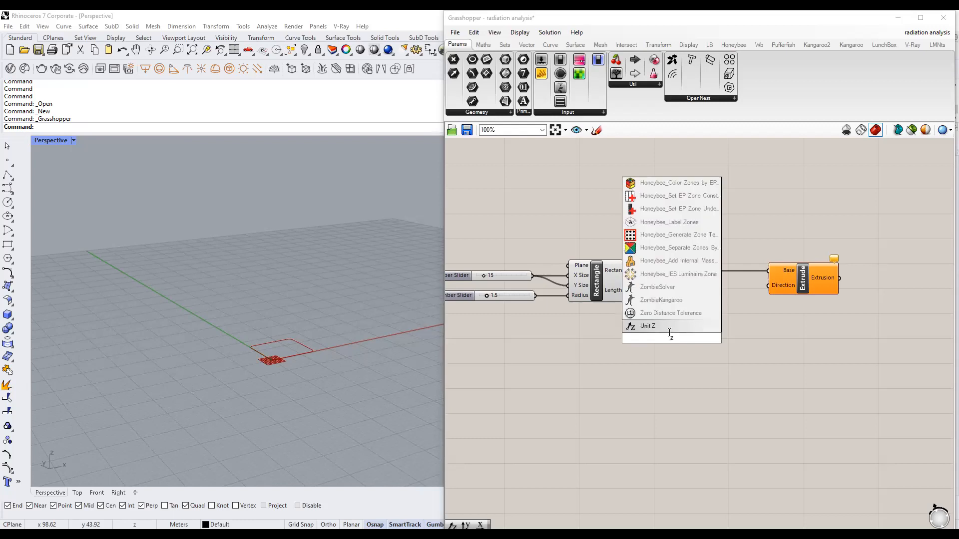
left_click(648, 326)
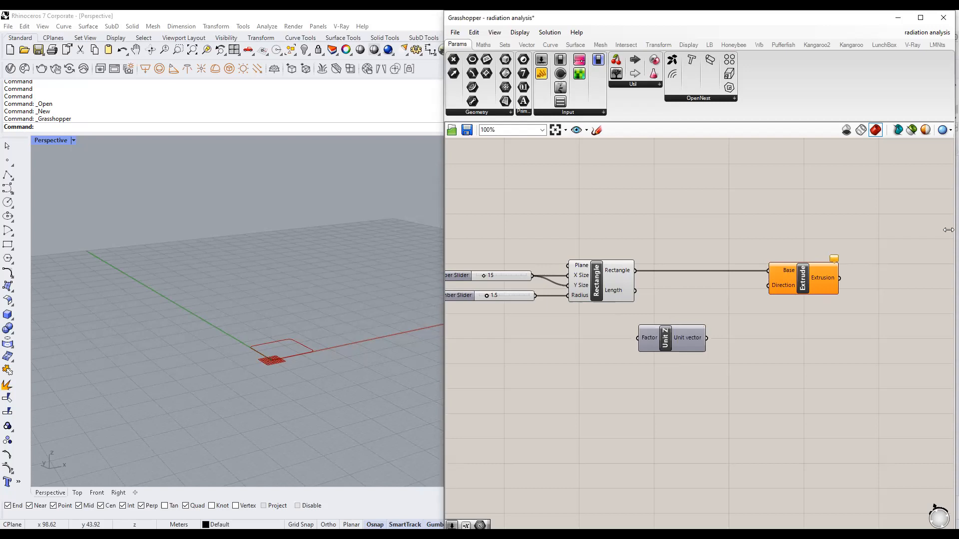
right_click_drag(749, 329, 708, 306)
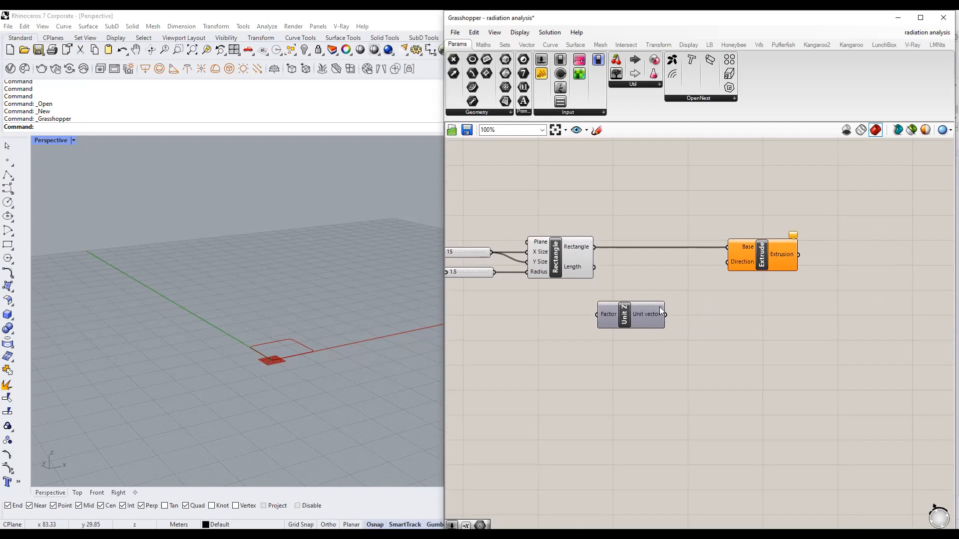
left_click_drag(630, 318, 641, 338)
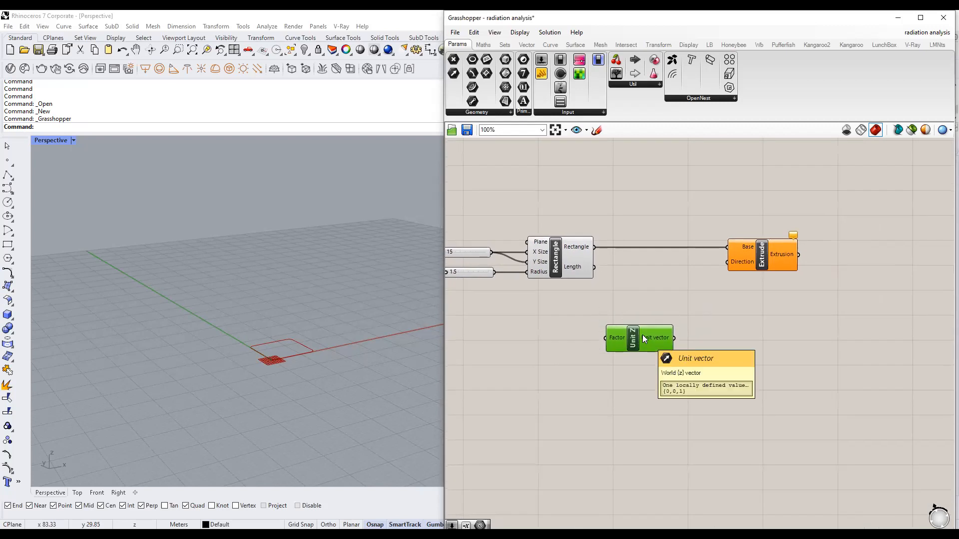
right_click_drag(644, 339, 648, 333)
left_click_drag(679, 333, 734, 257)
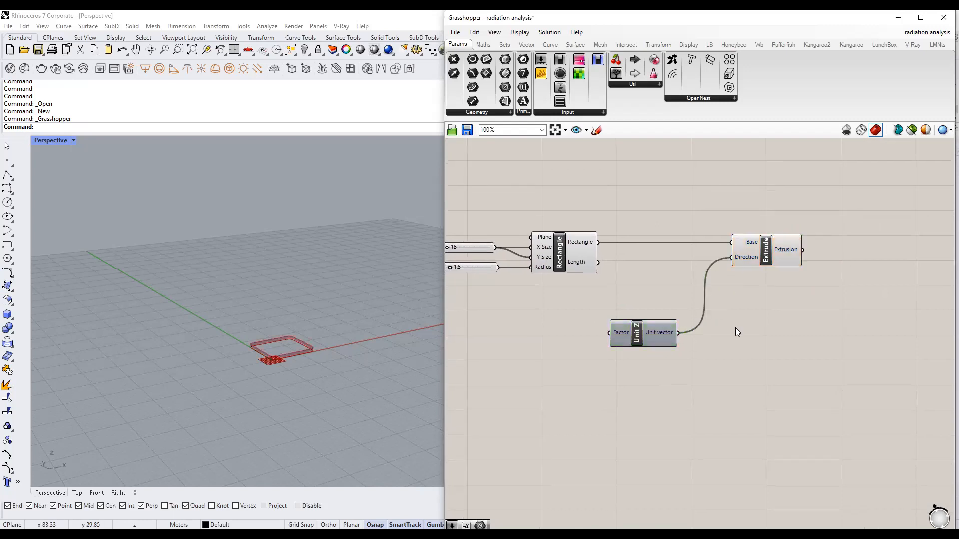
left_click(657, 326)
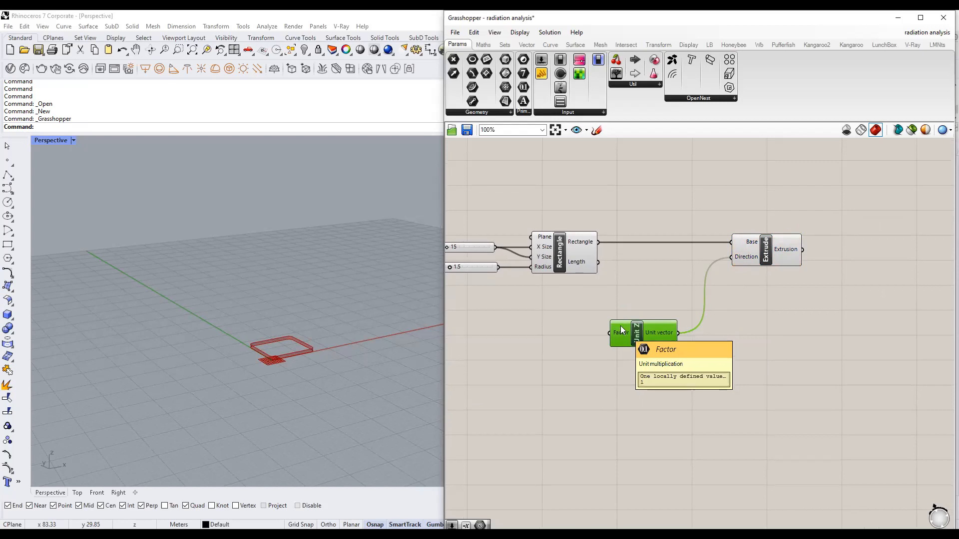
left_click(612, 347)
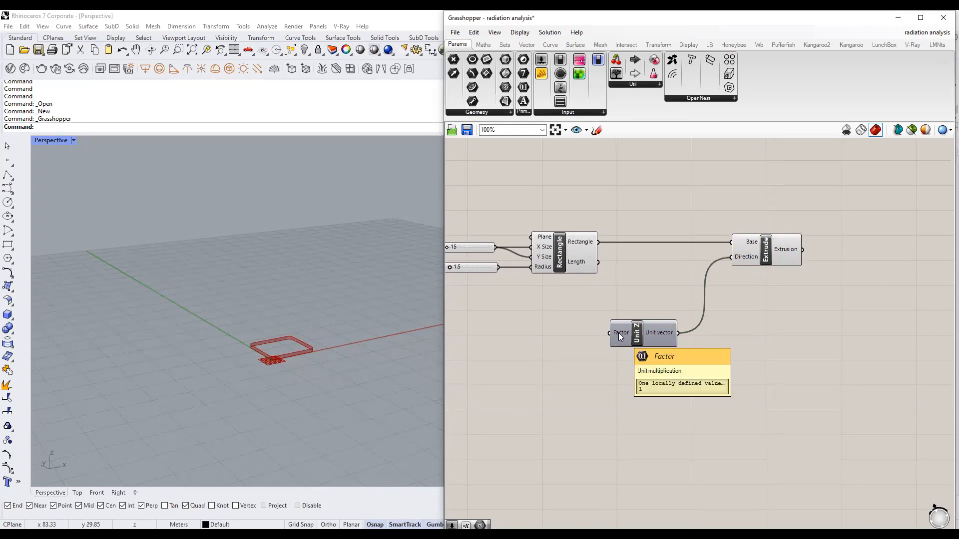
scroll(302, 363, "up", 6)
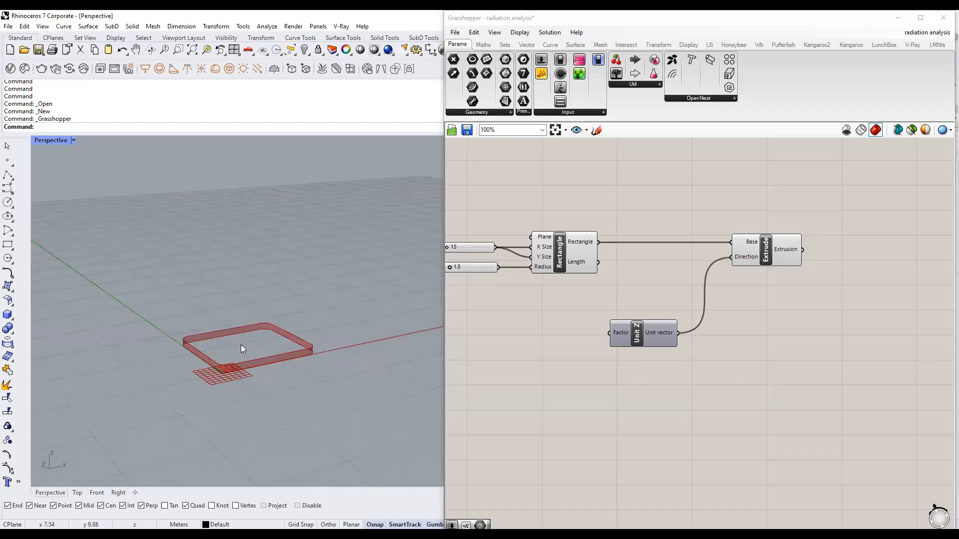
Drive Unit Z's Factor with a height slider, created at 65 then lowered to 63.
double_click(533, 342)
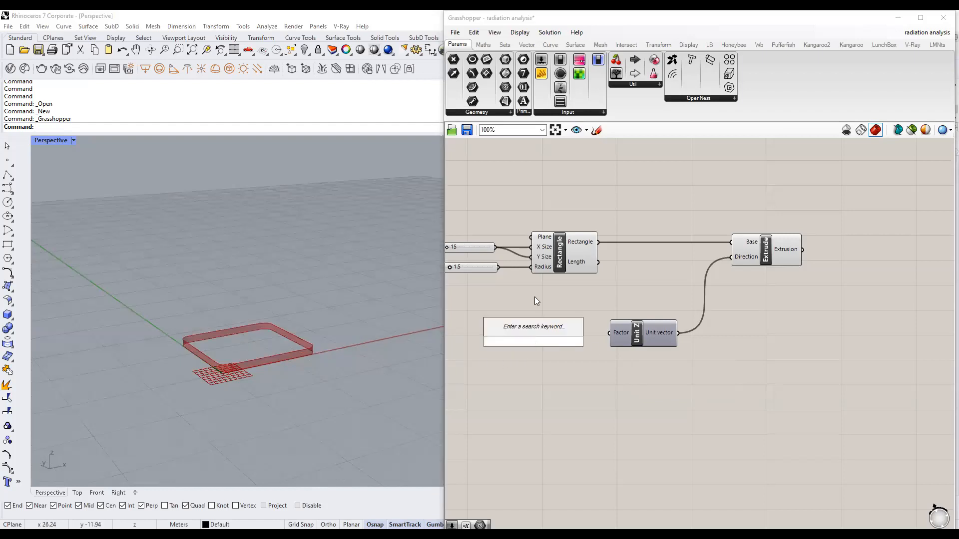
type("65")
key("Return")
left_click_drag(609, 333, 578, 338)
left_click(586, 359)
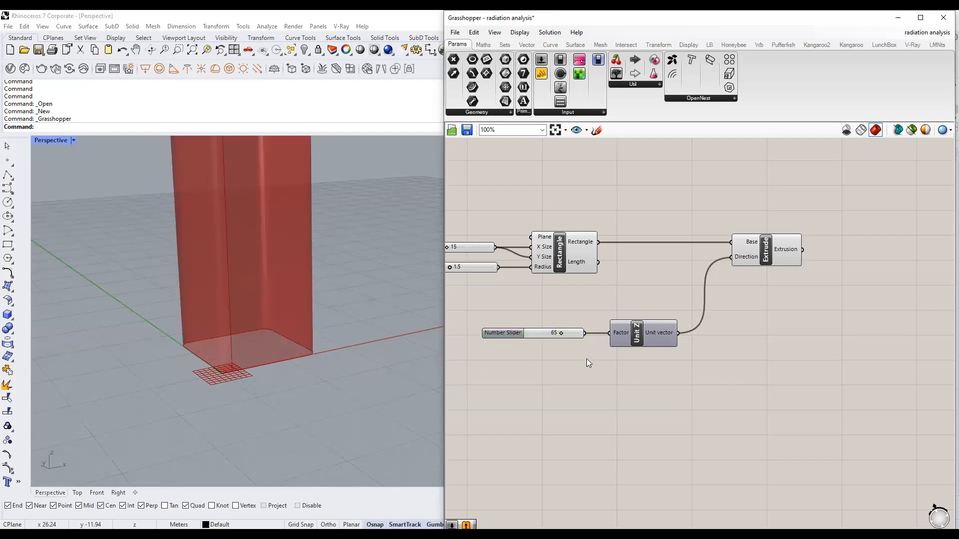
scroll(276, 378, "down", 5)
scroll(567, 341, "up", 2)
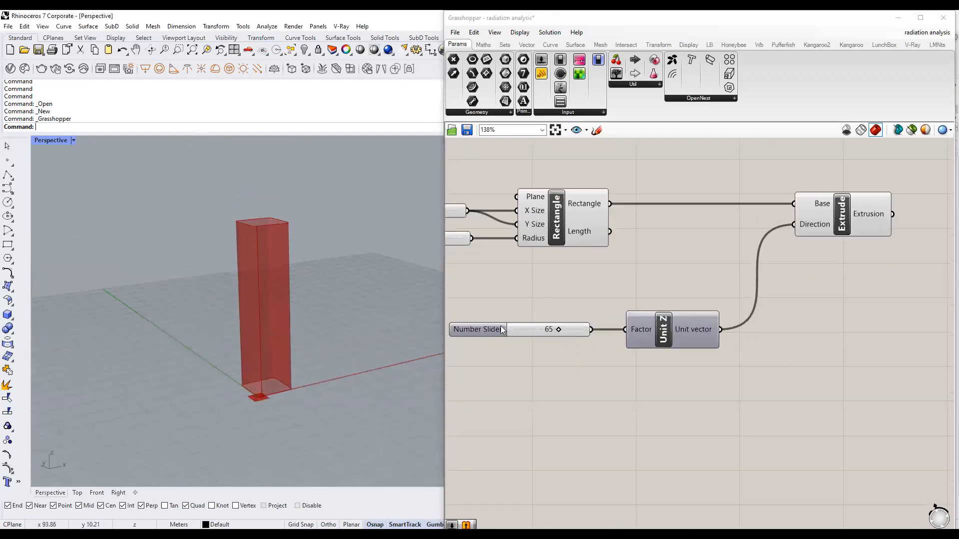
mouse_move(313, 356)
right_mouse_down()
mouse_move(289, 381)
mouse_move(308, 358)
right_mouse_up()
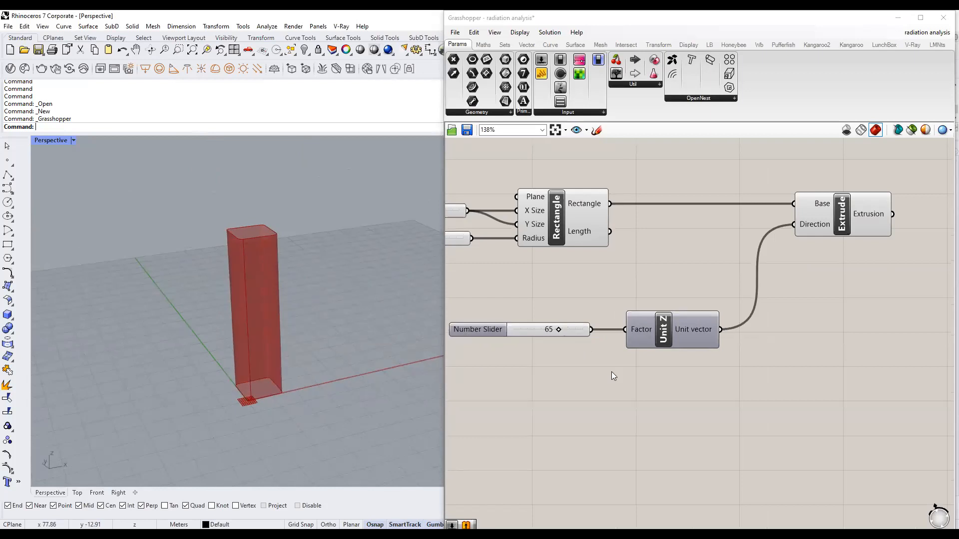
left_click_drag(559, 330, 555, 331)
scroll(570, 352, "down", 2)
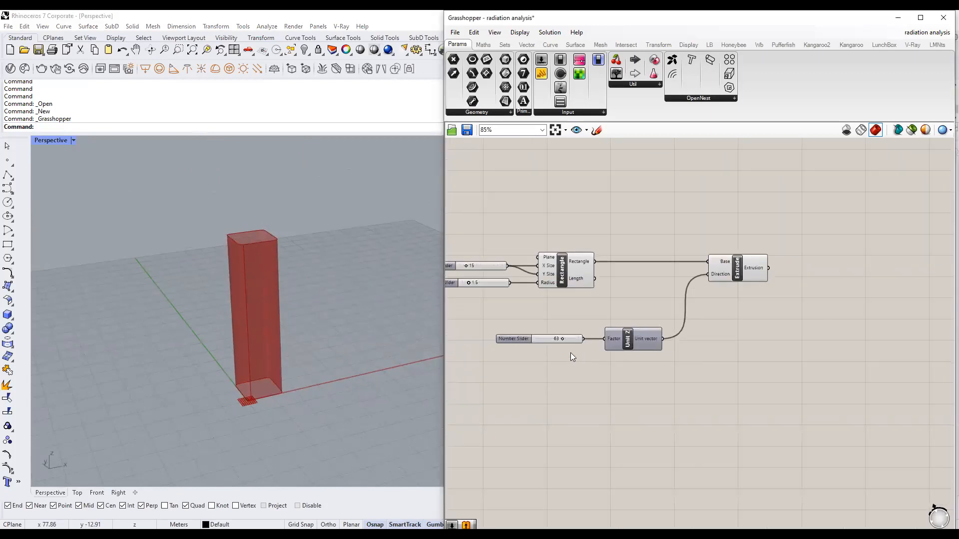
Place a Twist component on the canvas beside Extrude.
left_click(735, 275)
left_click(745, 304)
right_click_drag(768, 314, 709, 326)
double_click(824, 289)
type("twist")
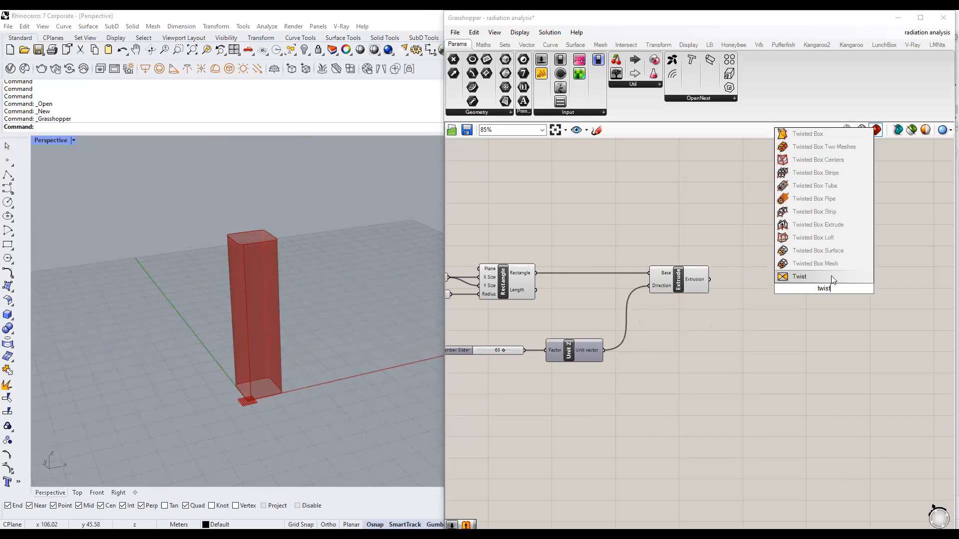
left_click(809, 274)
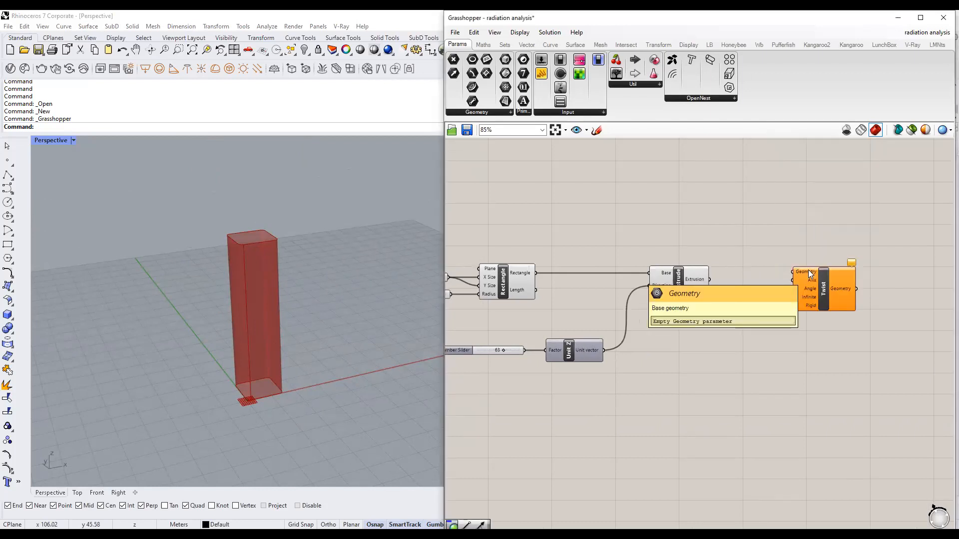
Feed the extruded tower into Twist's Geometry input and sketch a vertical centre line.
right_click_drag(766, 361, 676, 352)
left_click(603, 267)
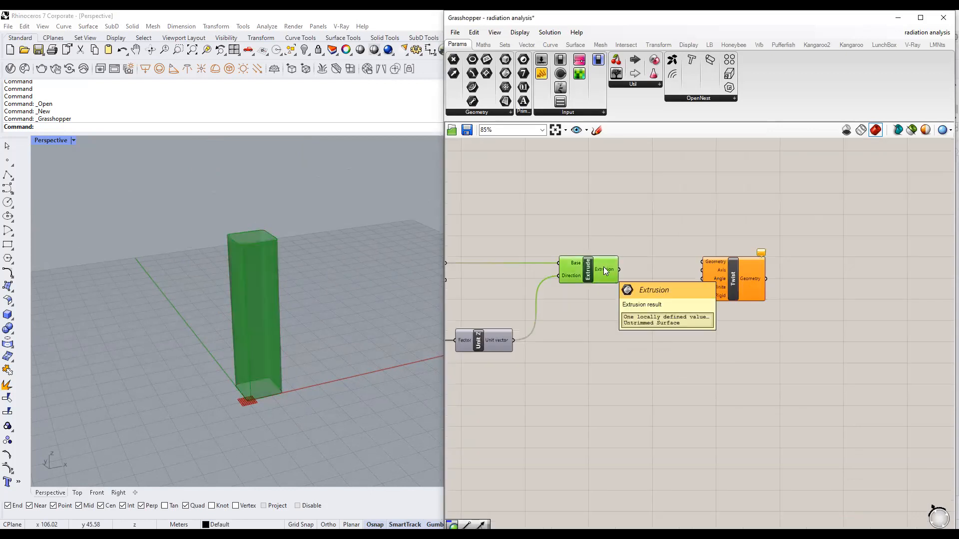
left_click_drag(620, 269, 785, 278)
left_click(685, 319)
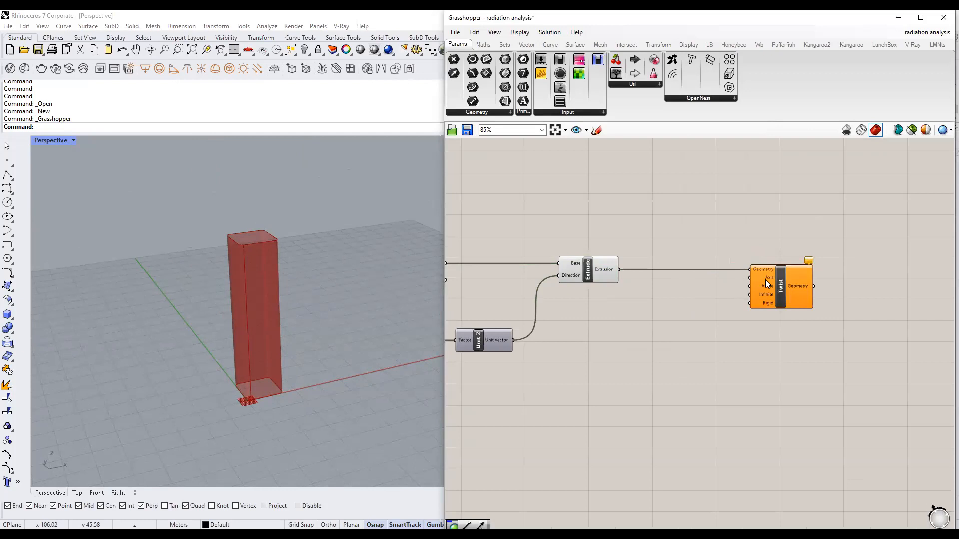
right_click_drag(385, 307, 403, 318, "shift")
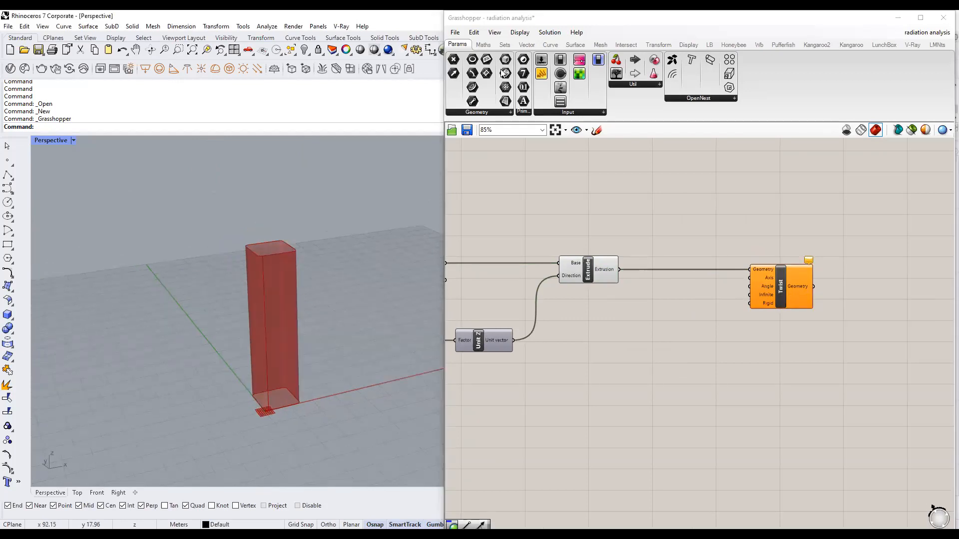
left_click(276, 394)
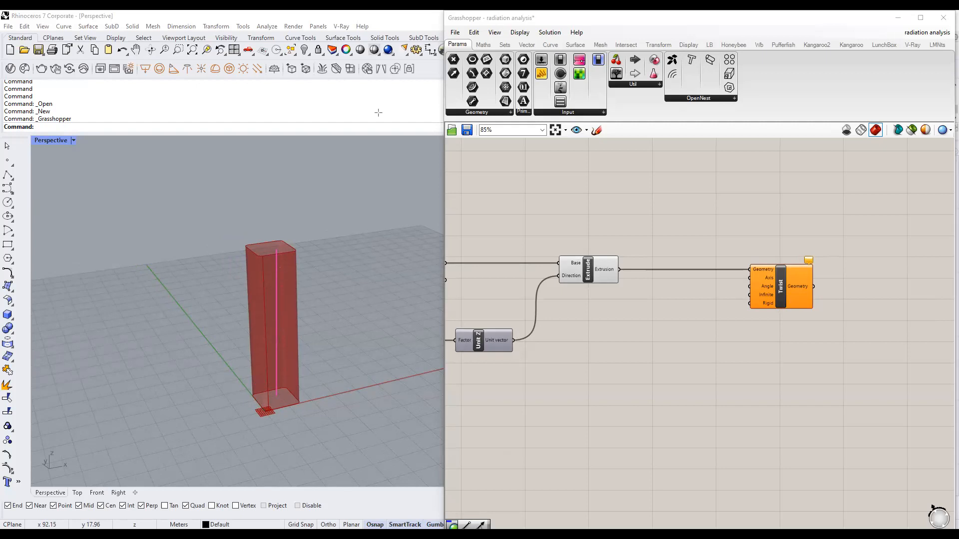
Search 'line' and place a Line SDL component below the Twist component.
double_click(670, 355)
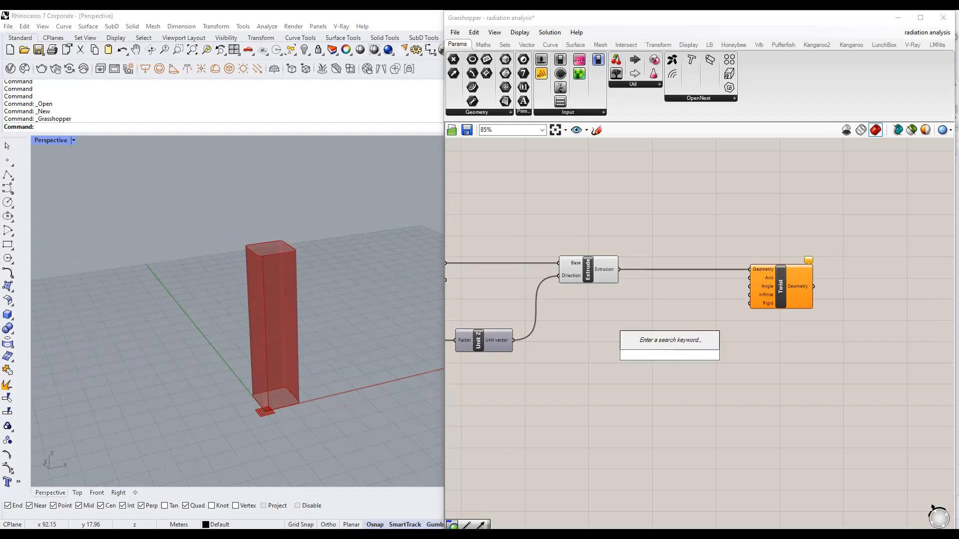
type("line")
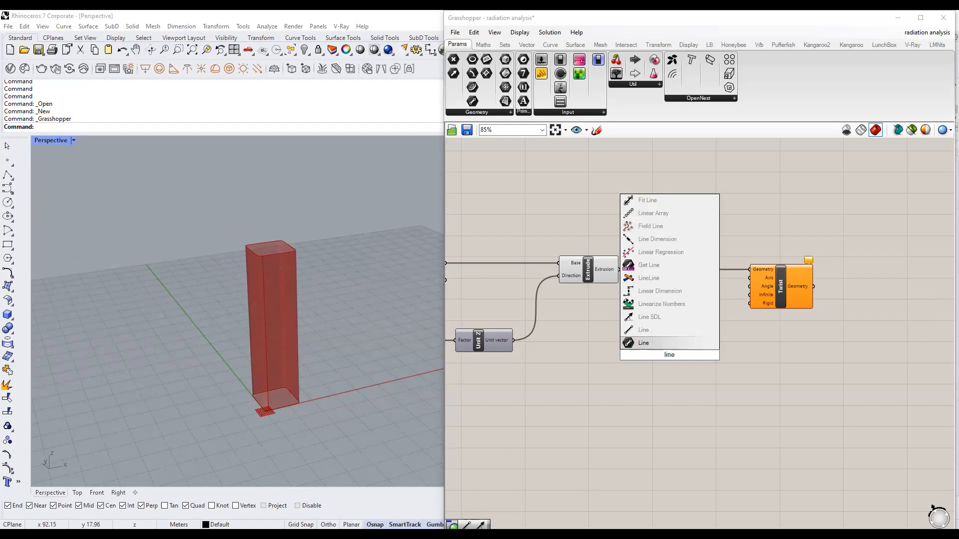
left_click(658, 317)
right_click_drag(682, 392, 775, 387)
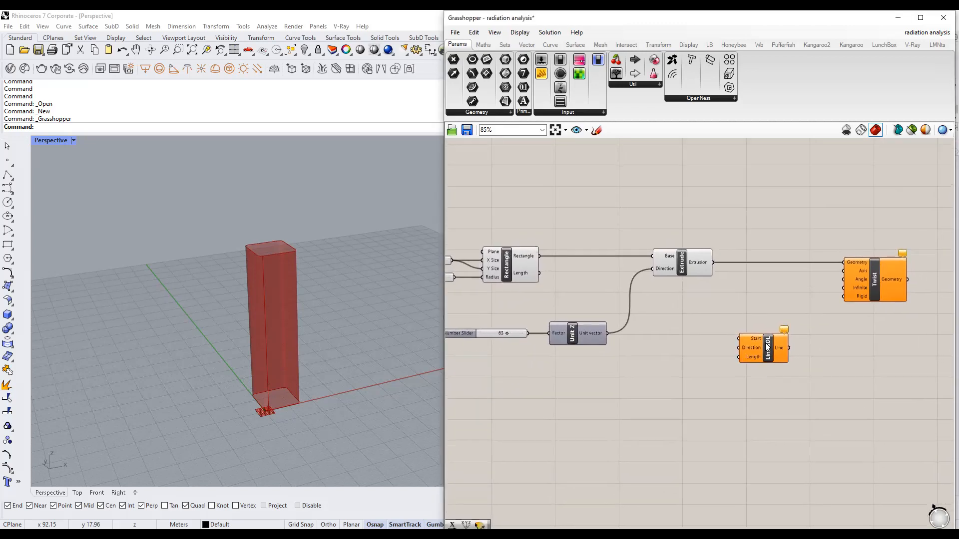
left_click(766, 342)
scroll(766, 342, "up", 2)
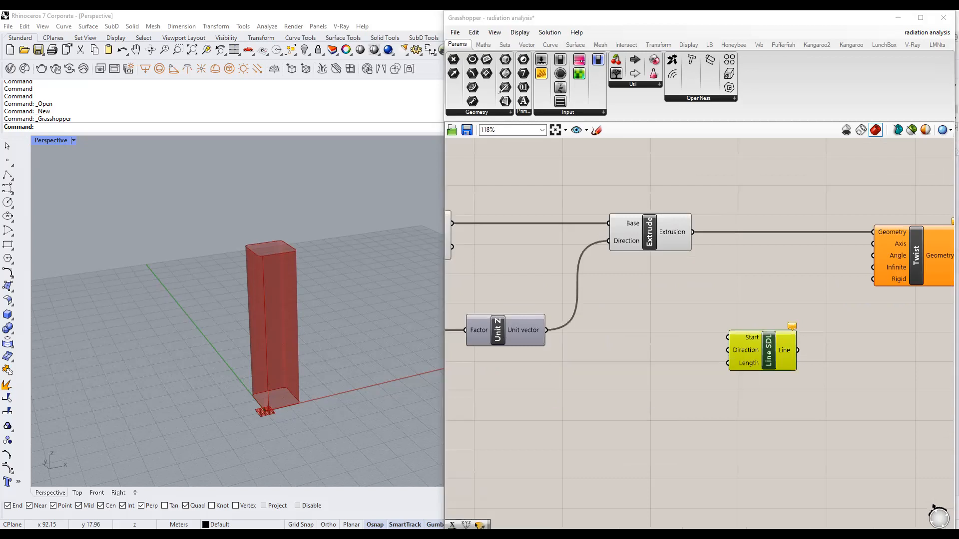
scroll(851, 311, "down", 2)
left_click(738, 295)
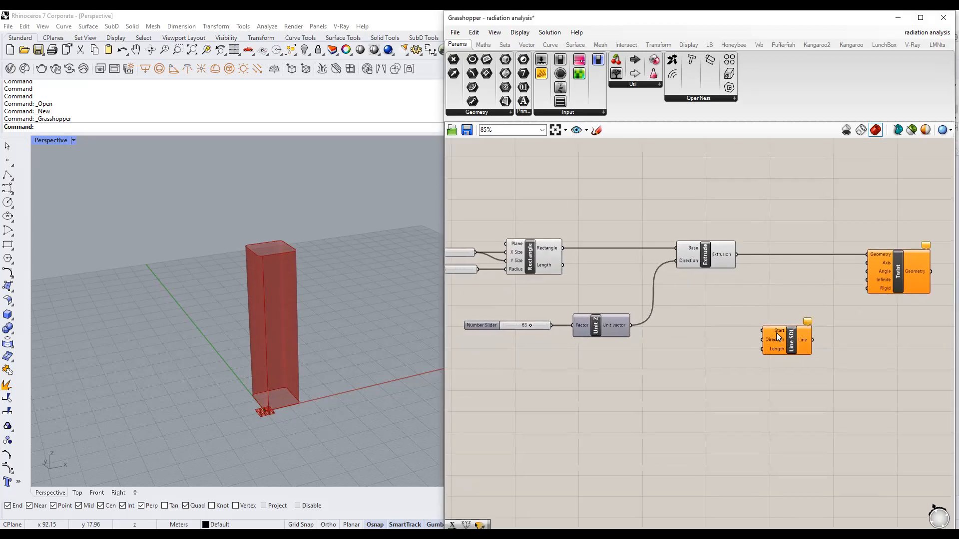
scroll(775, 332, "up", 1)
left_click(800, 345)
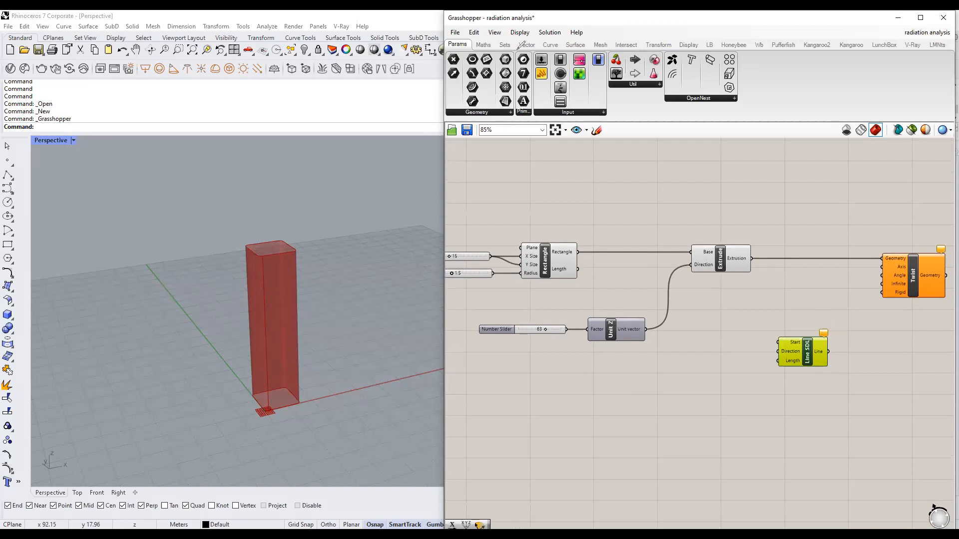
Trace a vertical line up the tower's centre to check the axis position.
left_click_drag(277, 398, 273, 247)
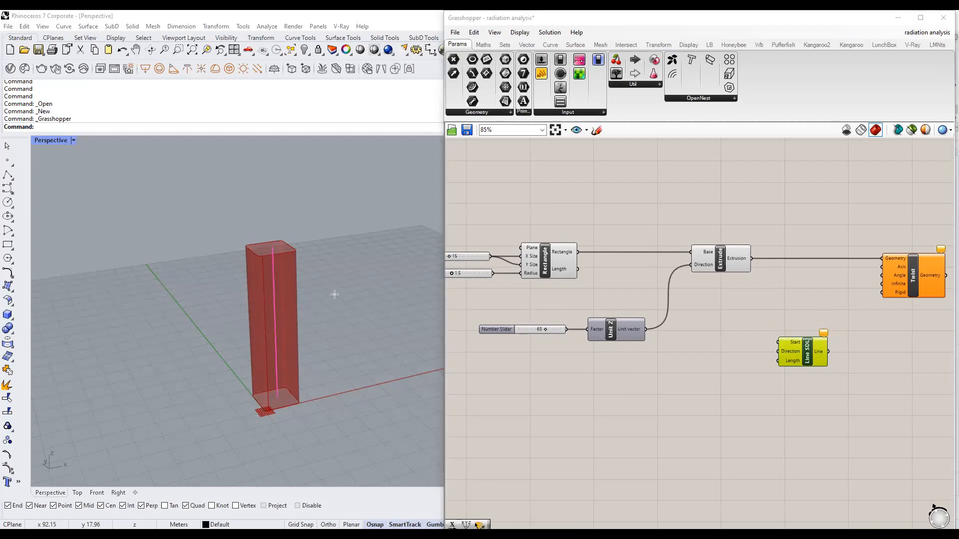
left_click(708, 177)
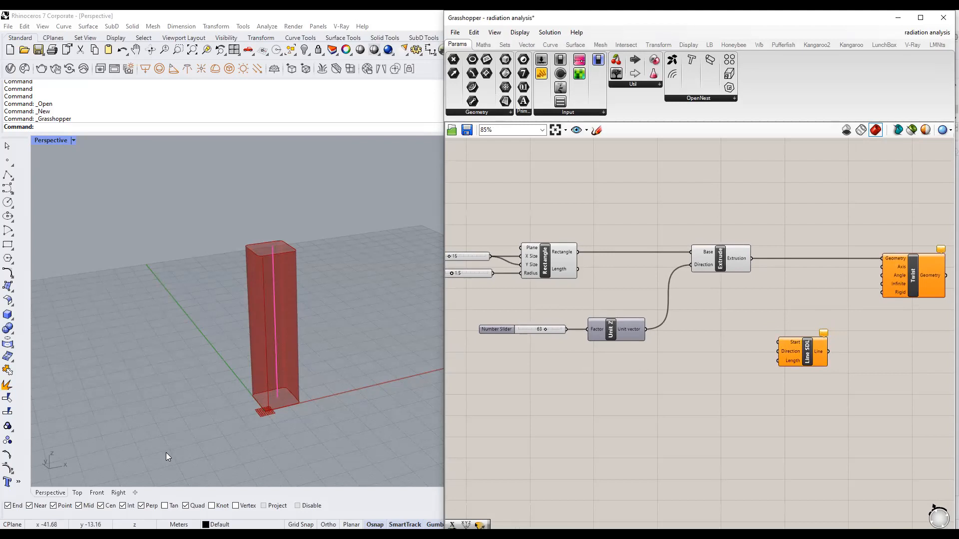
double_click(585, 307)
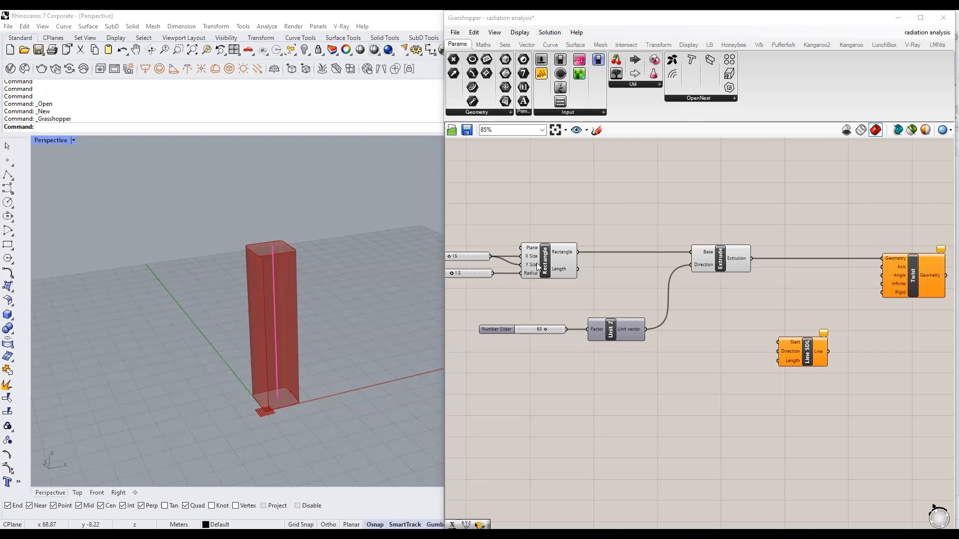
scroll(795, 341, "up", 2)
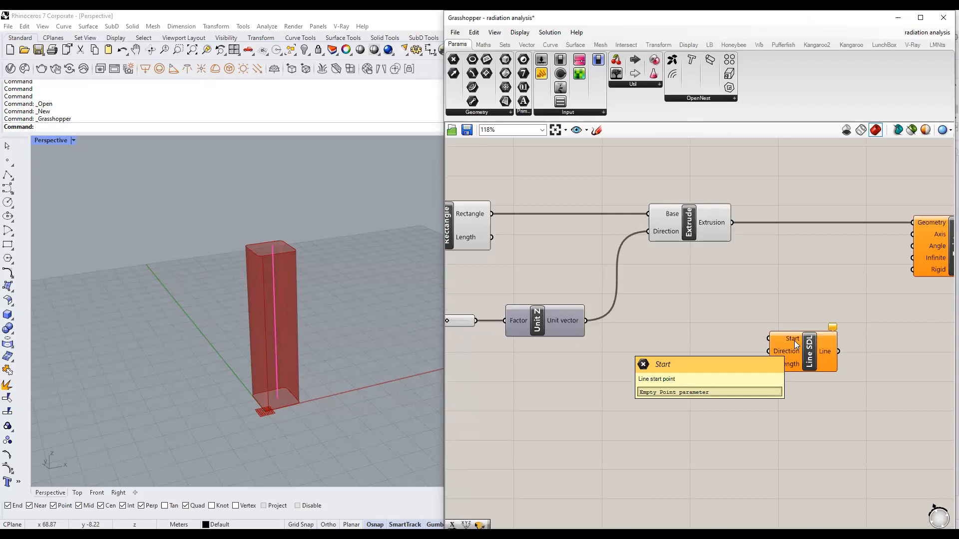
scroll(794, 341, "down", 1)
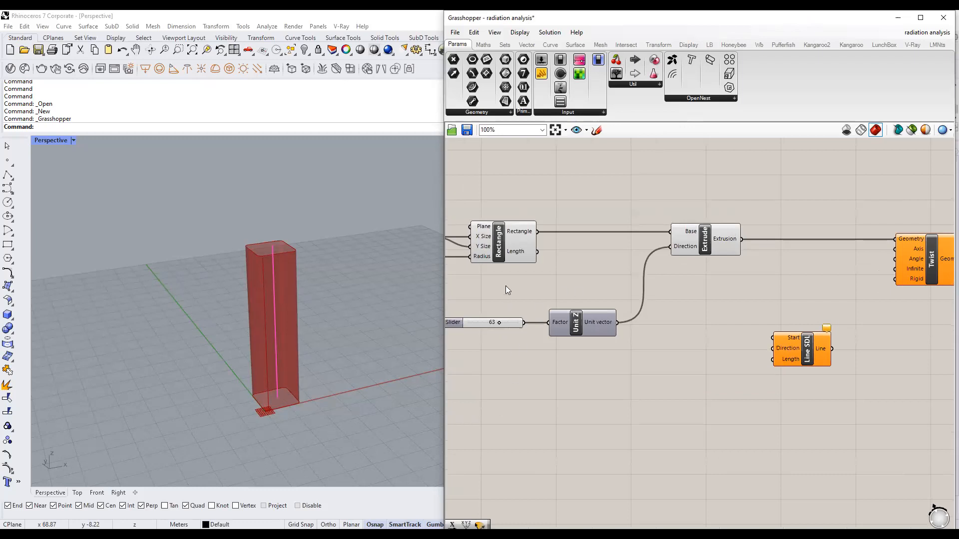
Locate the Rectangle component and search the canvas for 'area'.
left_click(508, 233)
right_click_drag(533, 264, 593, 290)
scroll(624, 287, "down", 1)
left_click(641, 224)
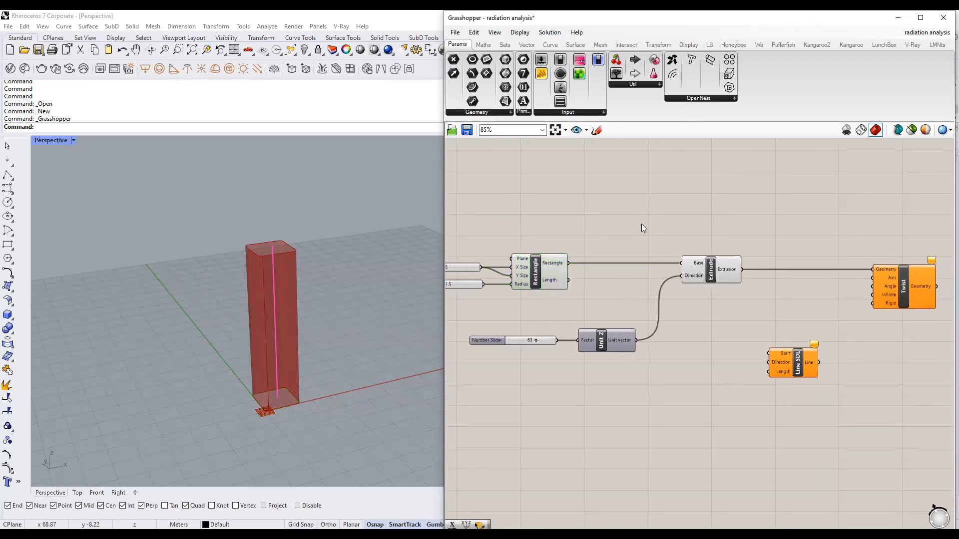
double_click(641, 224)
type("area")
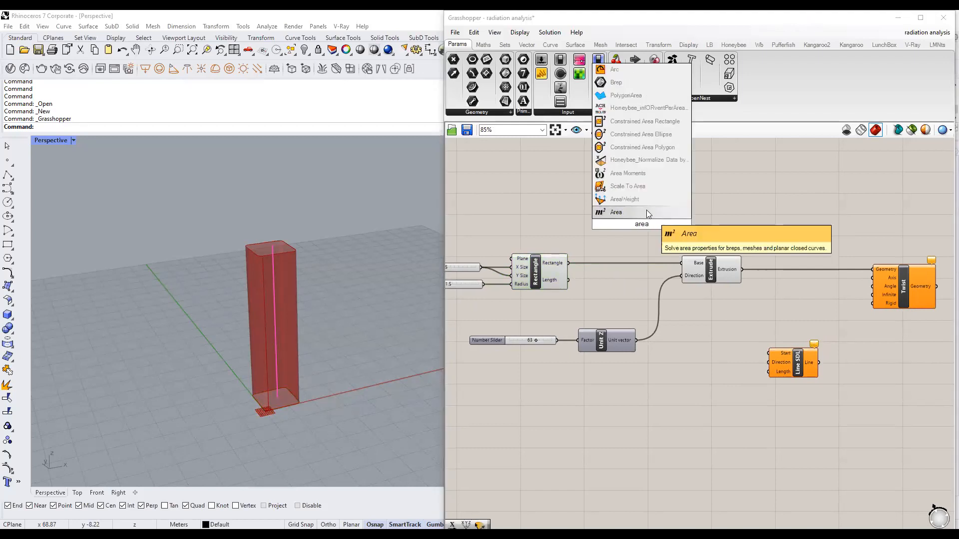
Place an Area component and feed the base rectangle into its Geometry input.
left_click(646, 212)
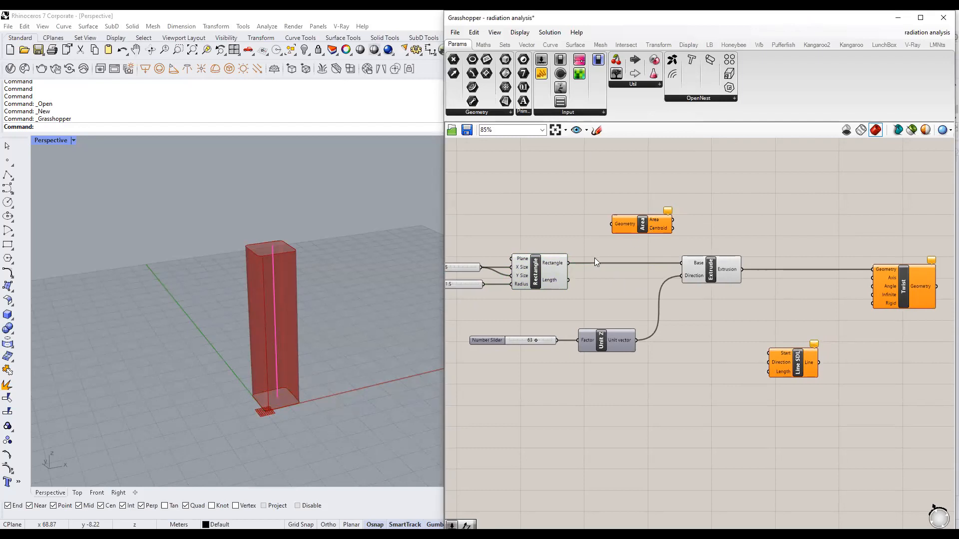
left_click(547, 262)
left_click_drag(568, 262, 612, 225)
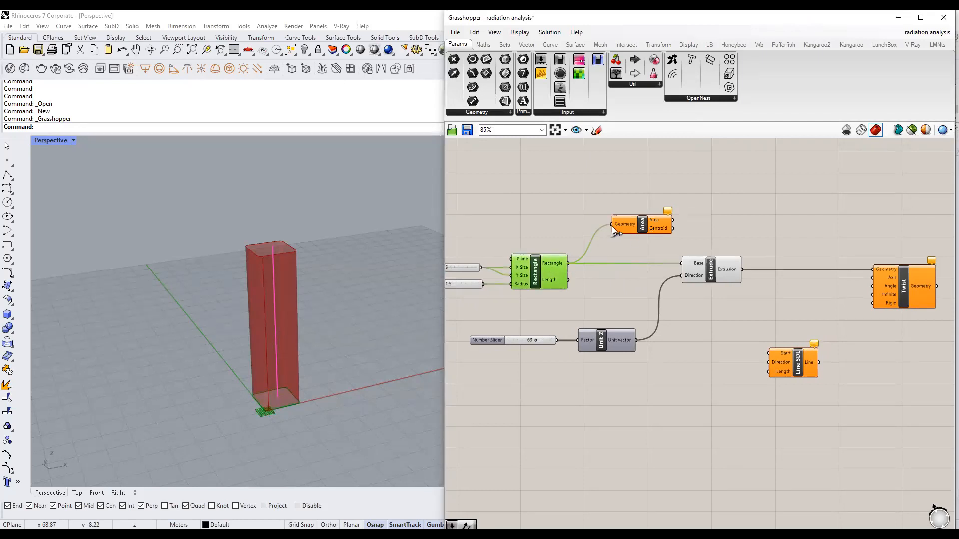
left_click(652, 227)
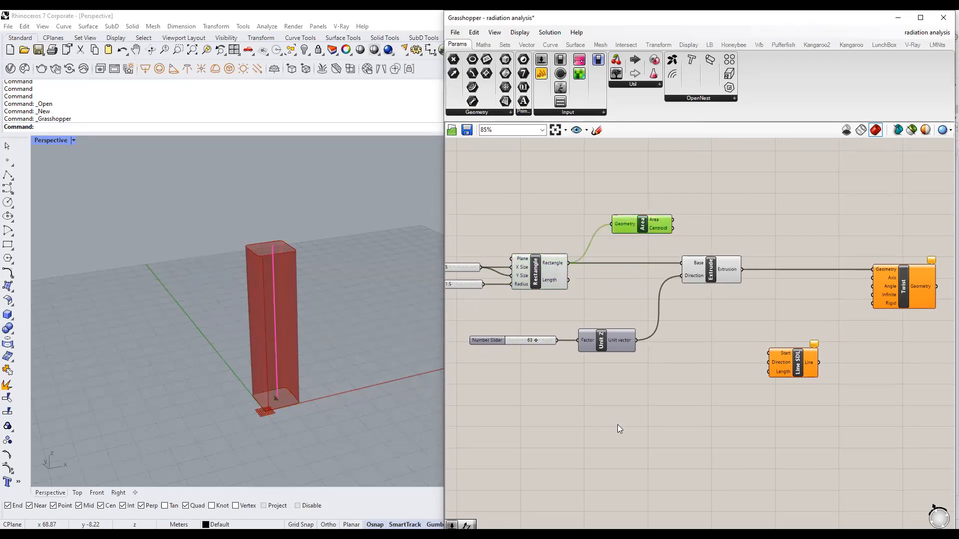
scroll(707, 237, "up", 3)
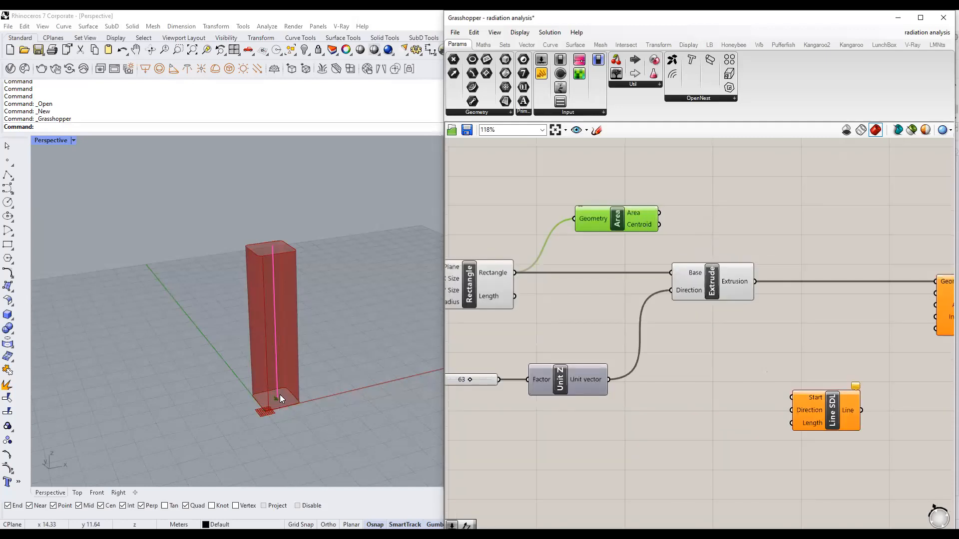
Wire Area's Centroid output into Line SDL's Start input.
left_click_drag(660, 225, 791, 397)
mouse_move(638, 224)
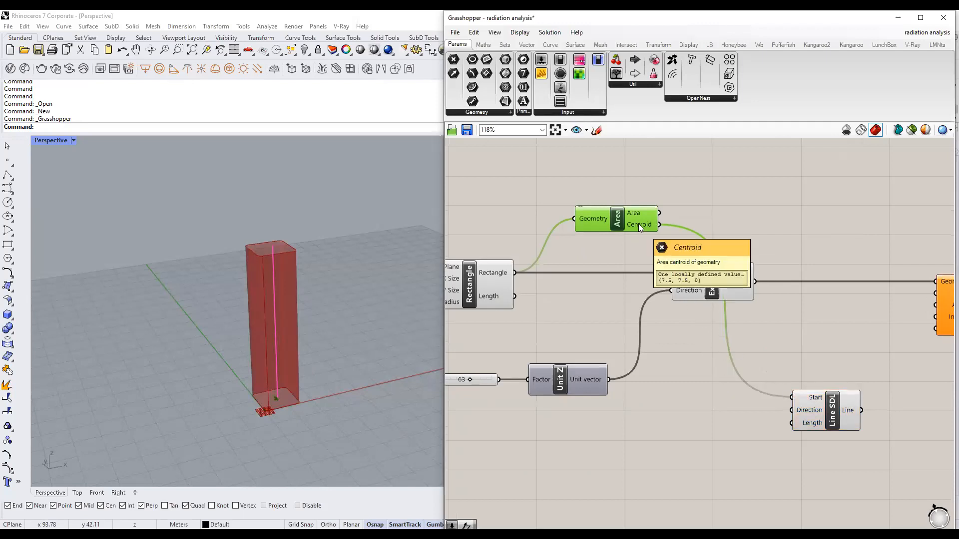
left_click(697, 374)
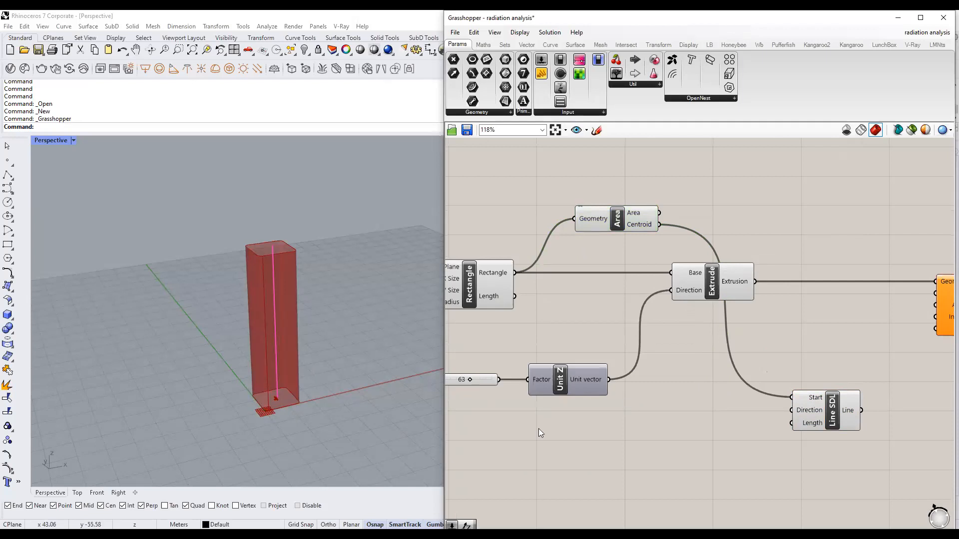
left_click(855, 16)
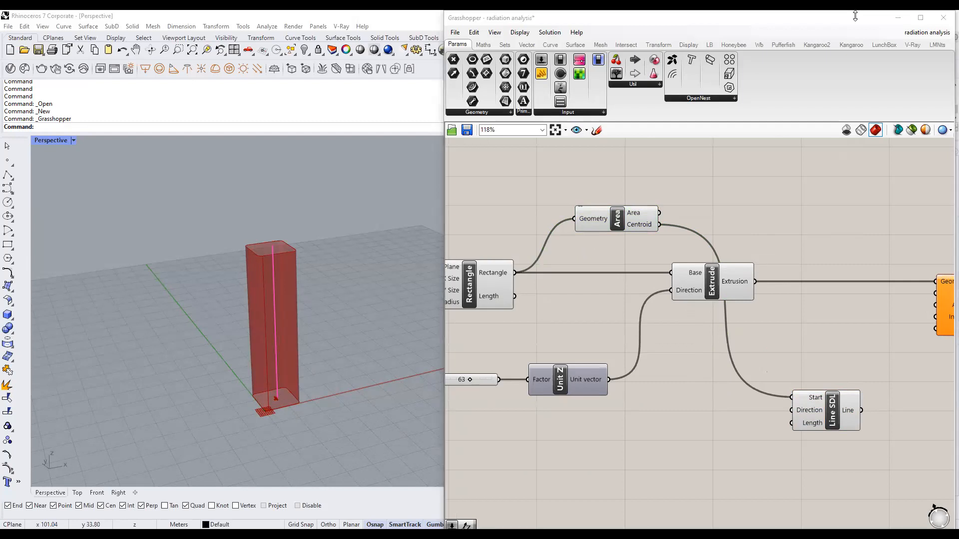
left_click(555, 391)
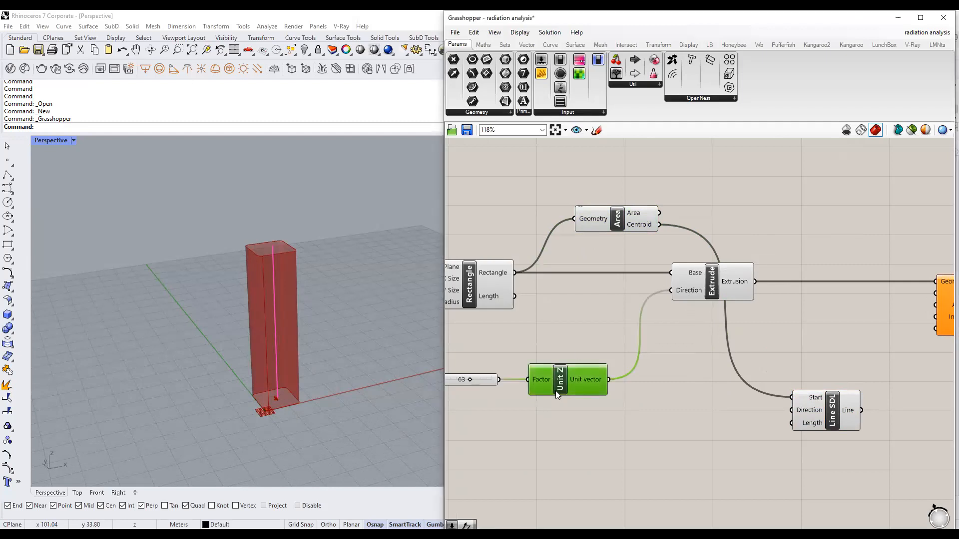
left_click(686, 443)
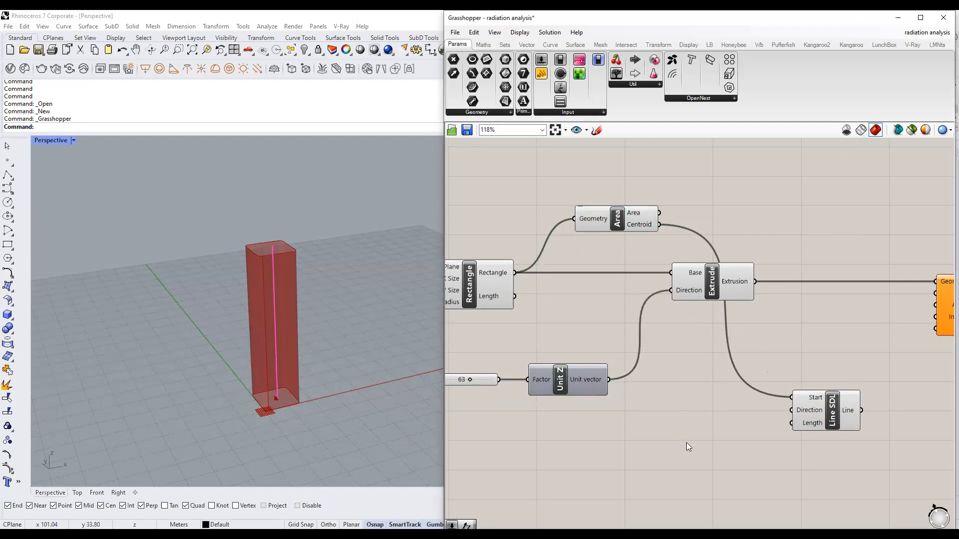
Add a new Unit Z component and wire it into Line SDL's Direction input.
double_click(686, 442)
type("z")
key("Return")
left_click_drag(728, 443, 790, 409)
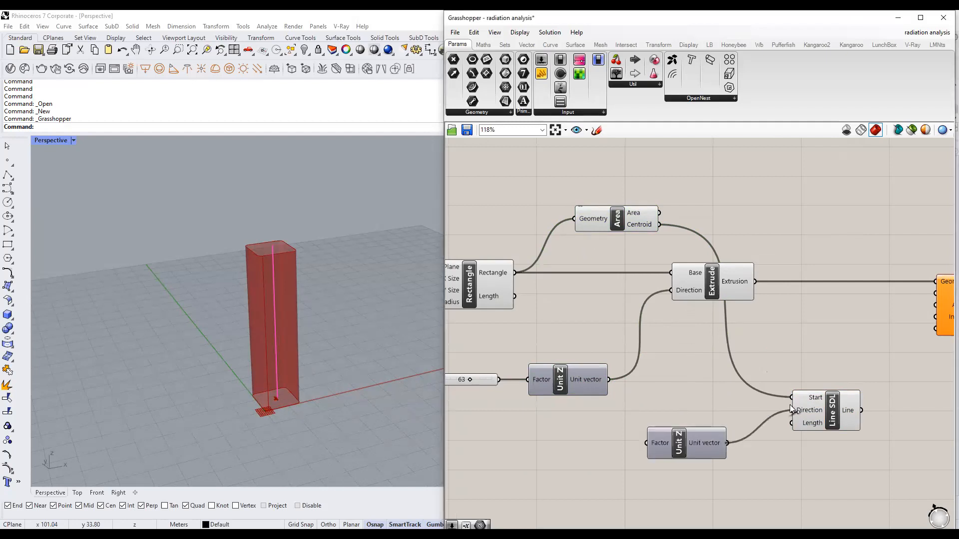
left_click_drag(710, 441, 709, 409)
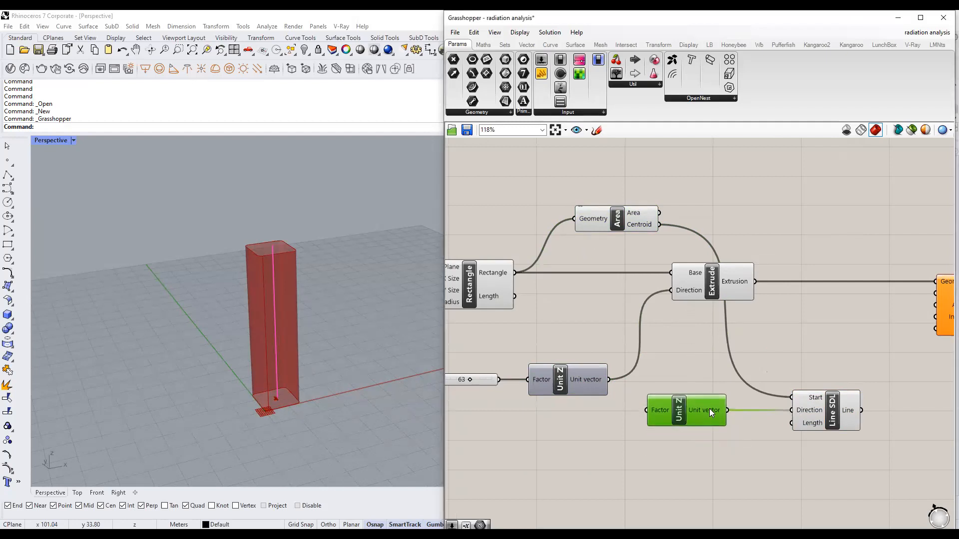
left_click(754, 434)
mouse_move(812, 422)
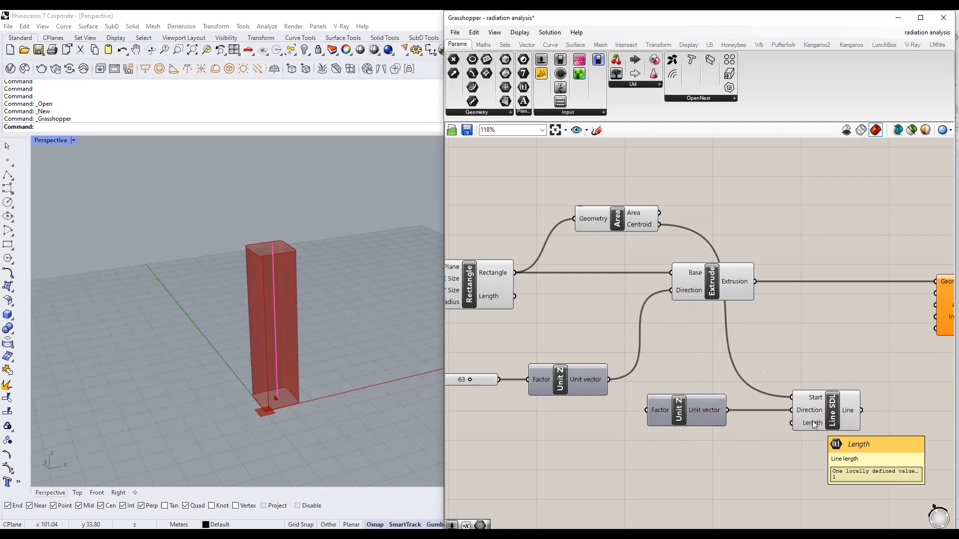
scroll(812, 421, "down", 2)
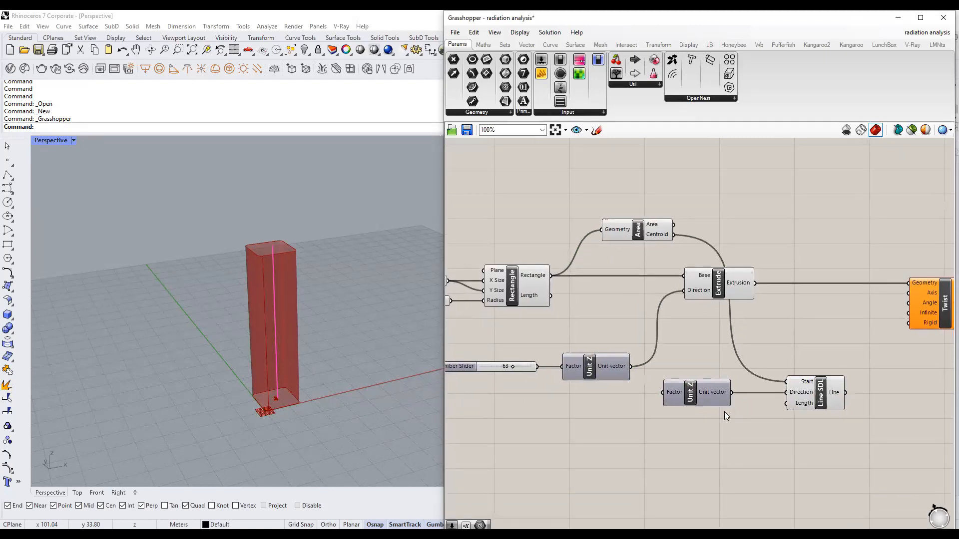
Wire the 63 height slider toward Line SDL's Length input.
left_click(722, 279)
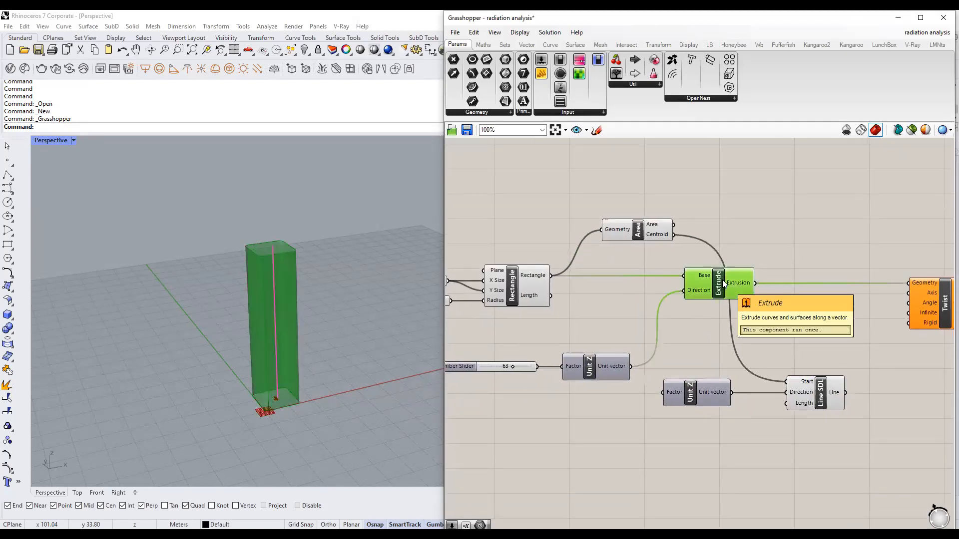
left_click(548, 401)
right_click_drag(547, 400, 574, 377)
left_click(551, 341)
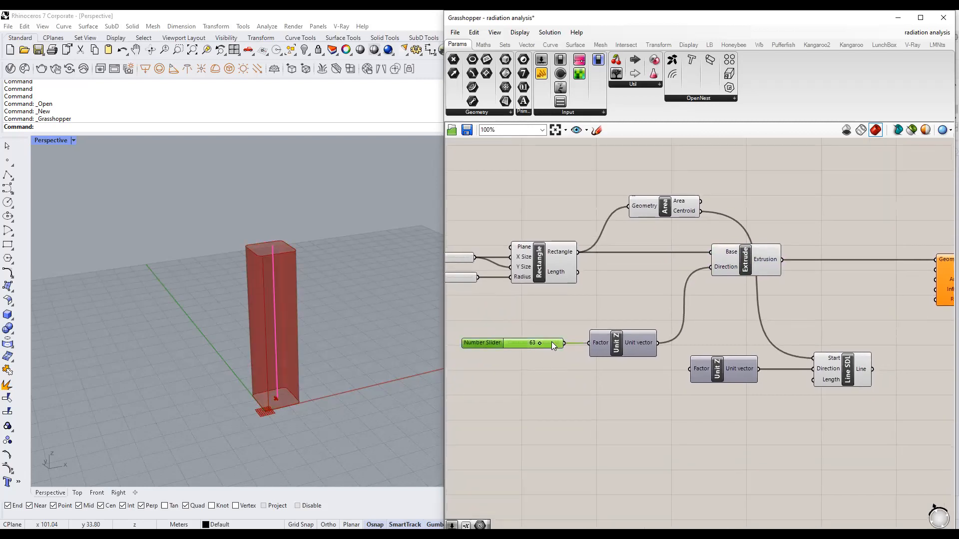
left_click_drag(563, 343, 668, 435)
Add a 25 slider, wire it into Line SDL's Length, and raise it to 79.
double_click(703, 430)
type("25")
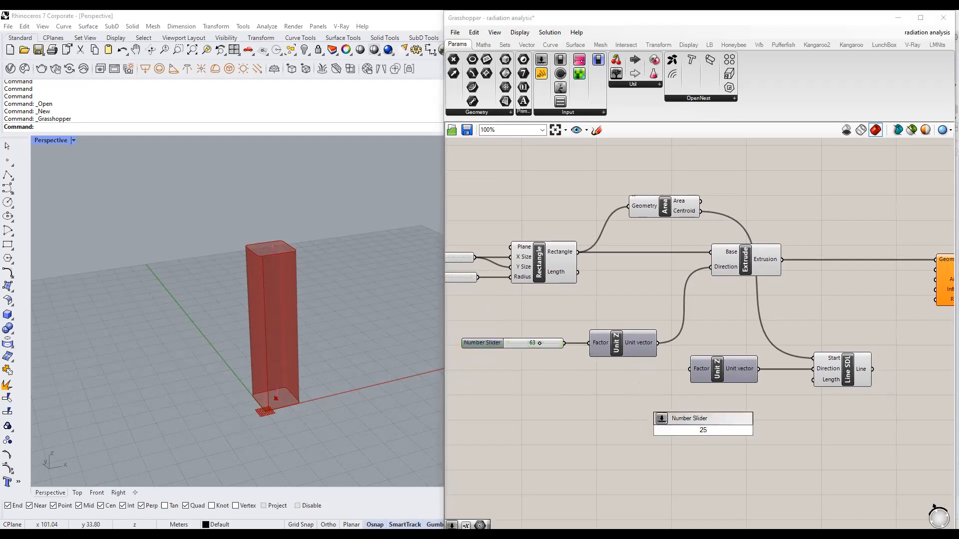
left_click(703, 421)
left_click_drag(756, 430, 818, 382)
left_click(838, 365)
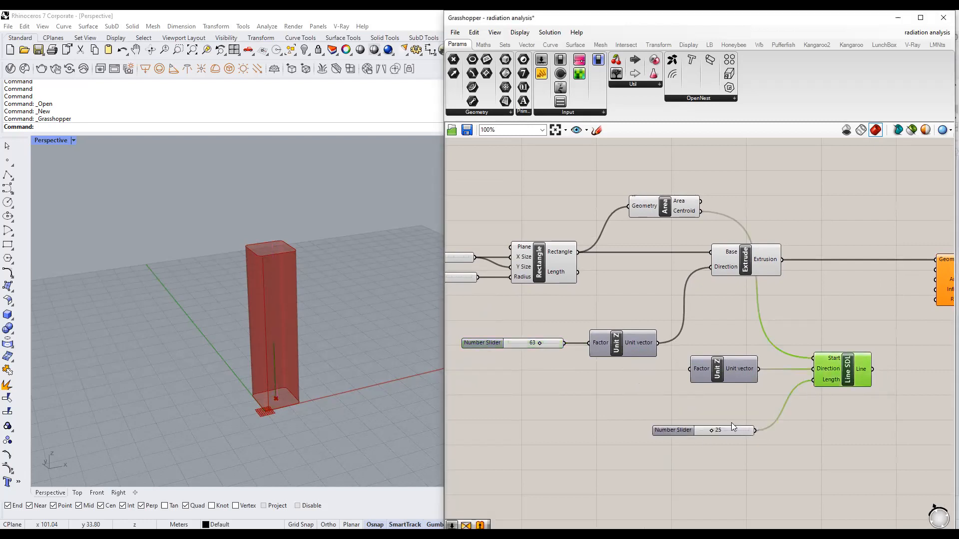
left_click_drag(726, 431, 738, 432)
Connect the 63 slider to Line SDL's Length, delete the 79 slider, and move it lower.
left_click(750, 259)
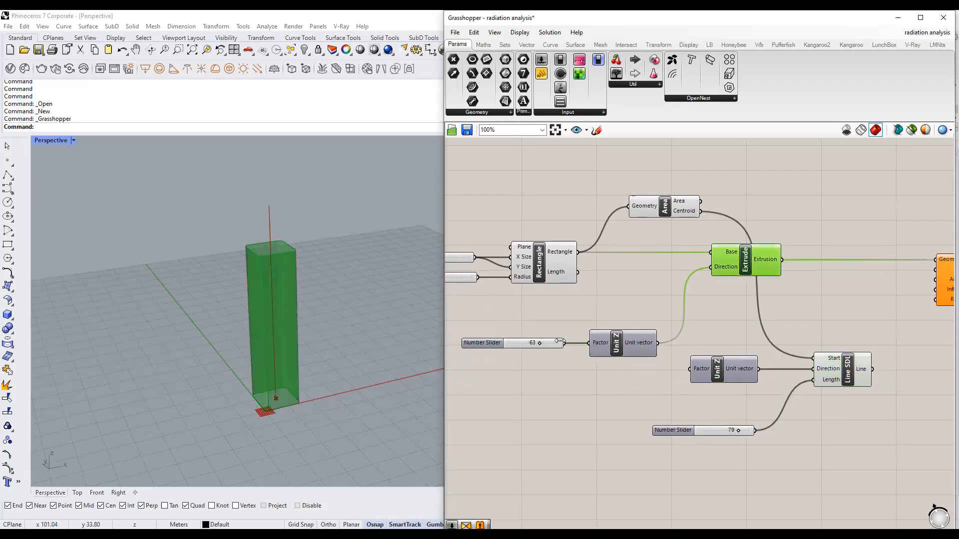
left_click_drag(564, 342, 816, 385)
left_click_drag(732, 445, 682, 411)
key("Delete")
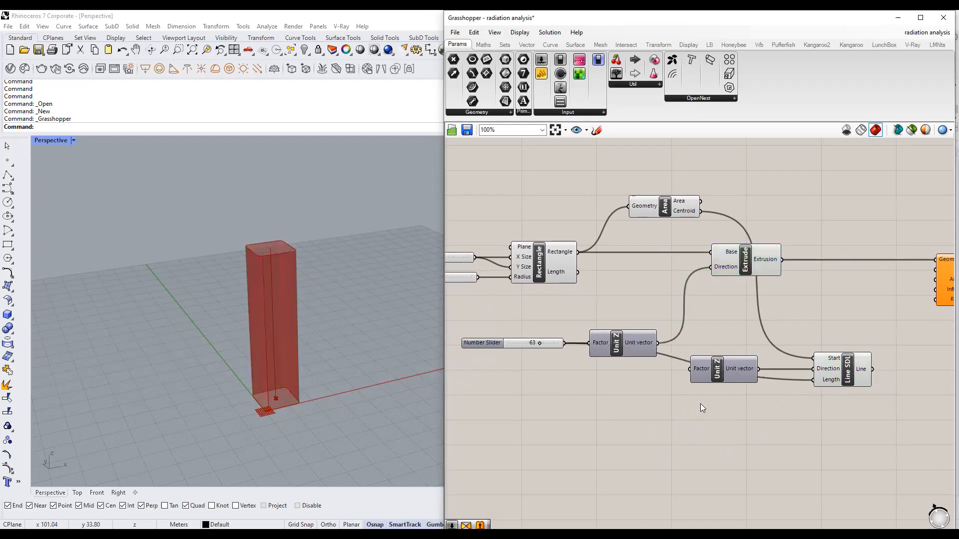
left_click_drag(547, 344, 565, 413)
scroll(743, 394, "down", 3)
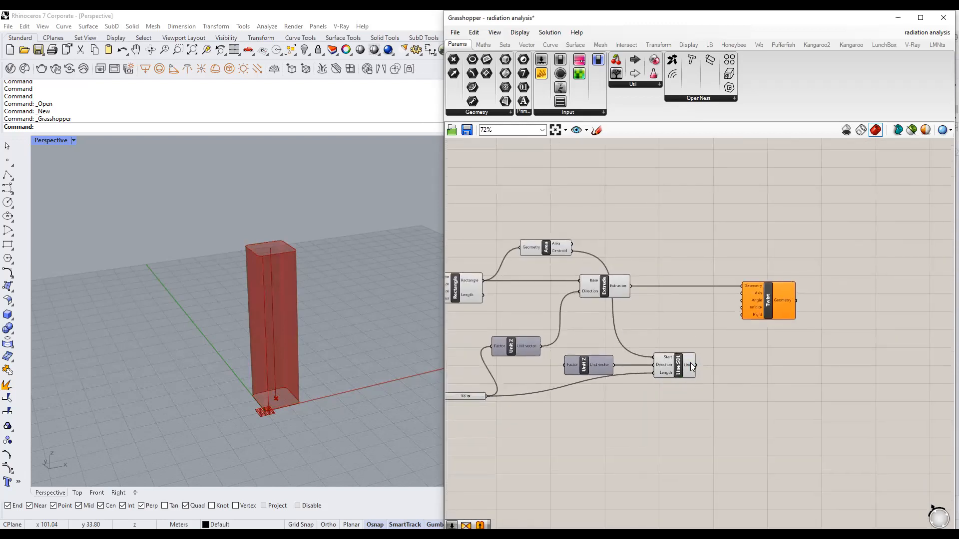
Wire Line SDL's output into Twist's Axis input.
left_click(690, 362)
scroll(690, 362, "up", 3)
left_click_drag(689, 370, 755, 272)
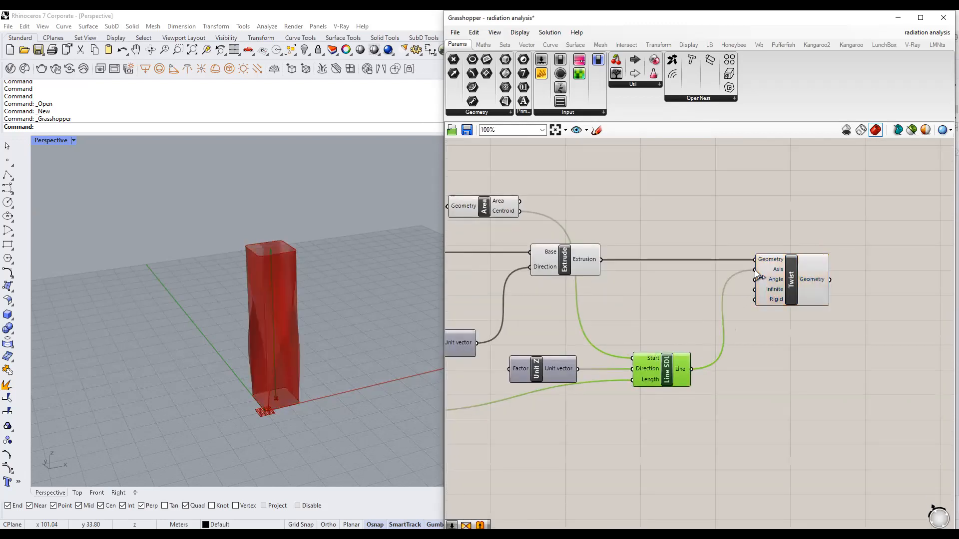
mouse_move(775, 286)
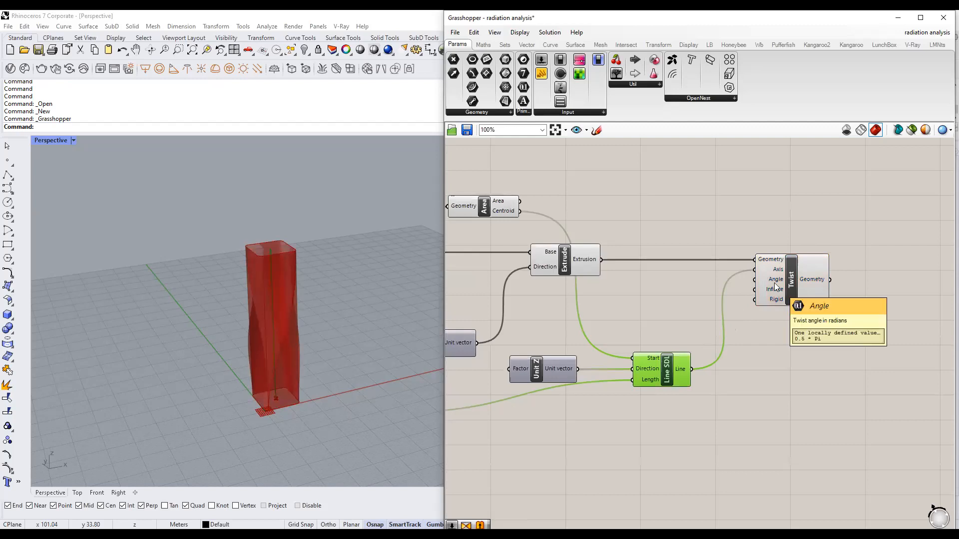
scroll(775, 287, "down", 3)
right_click_drag(741, 413, 773, 414)
Hide the previews of the seven upstream tower components and reposition Twist to the right.
left_click_drag(779, 414, 521, 200)
middle_click(552, 313)
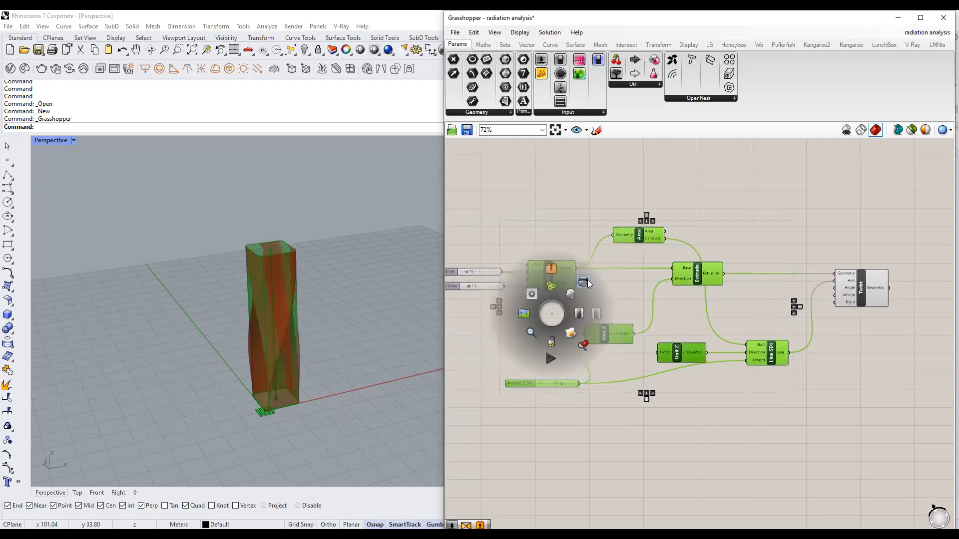
left_click(587, 283)
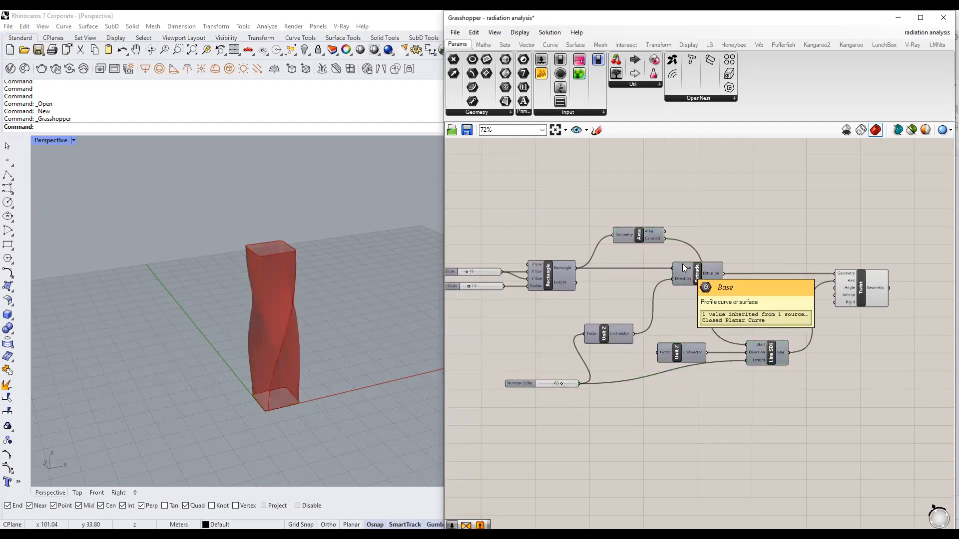
right_click_drag(863, 341, 788, 325)
scroll(788, 324, "up", 2)
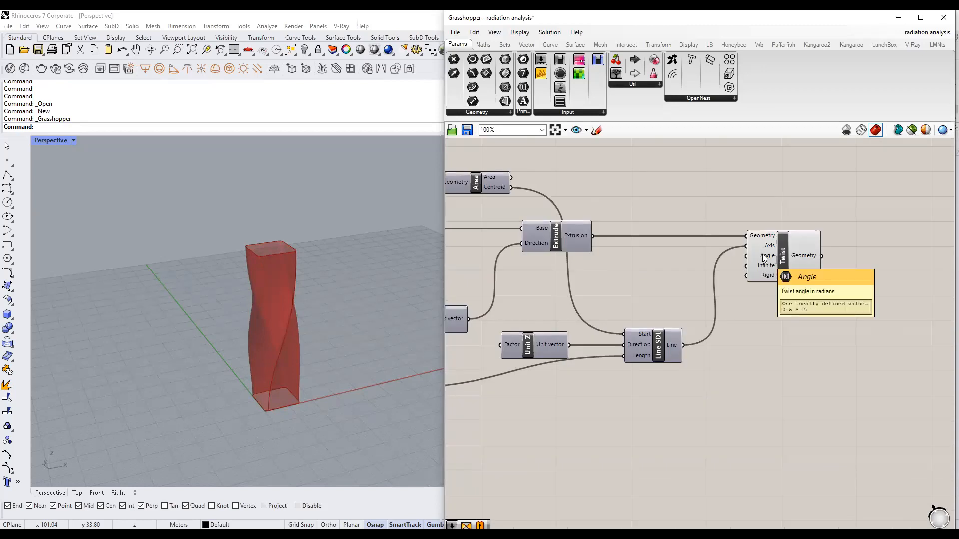
left_click_drag(779, 261, 866, 262)
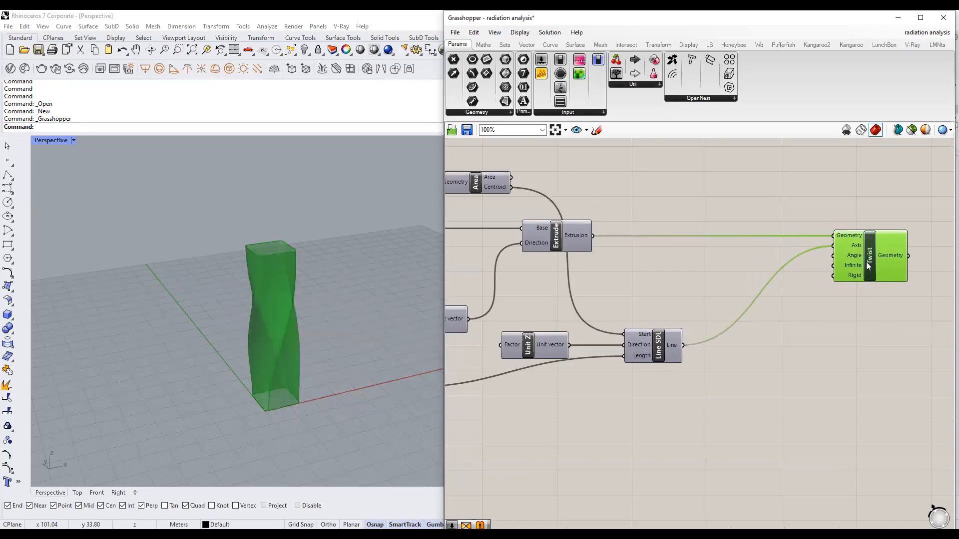
left_click(803, 309)
right_click_drag(840, 310, 775, 294)
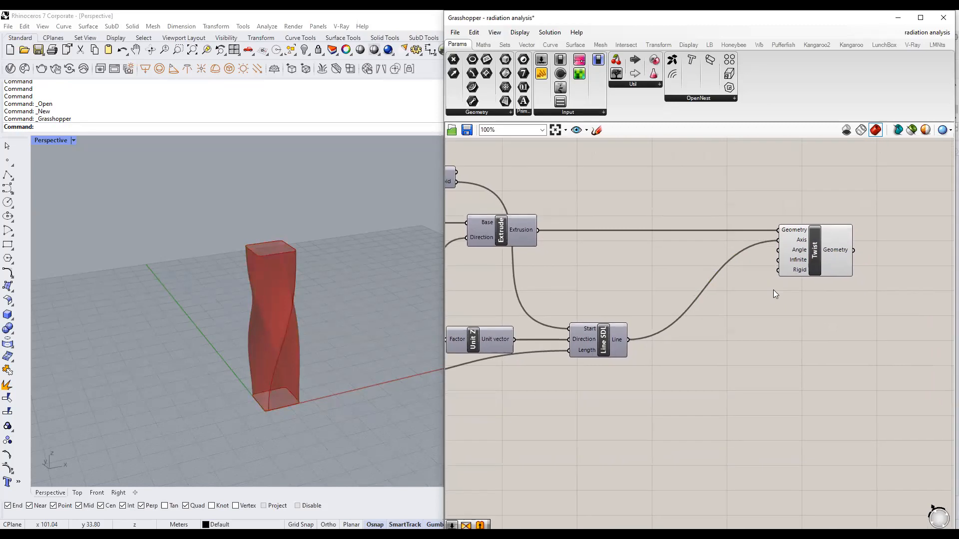
Set Twist's Angle input to read in Degrees.
mouse_move(797, 253)
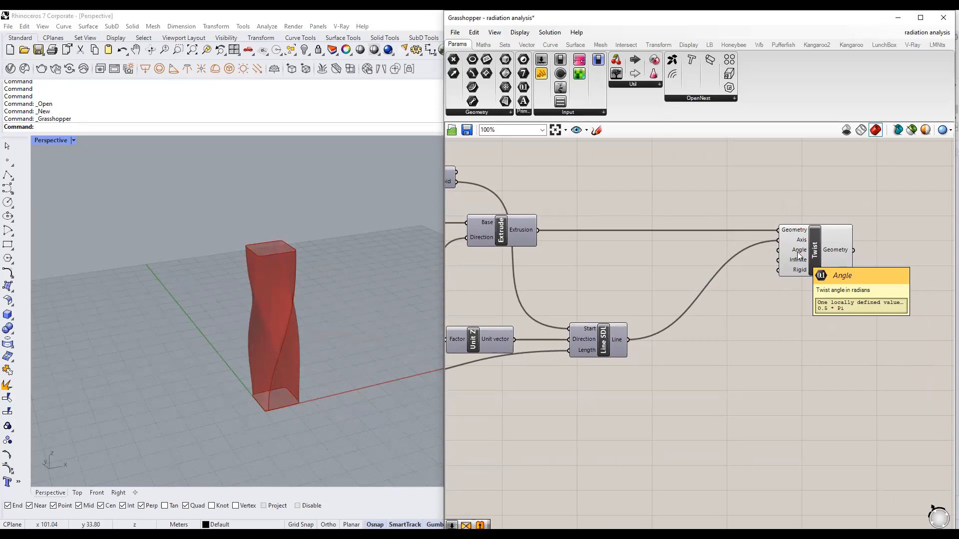
right_click(798, 252)
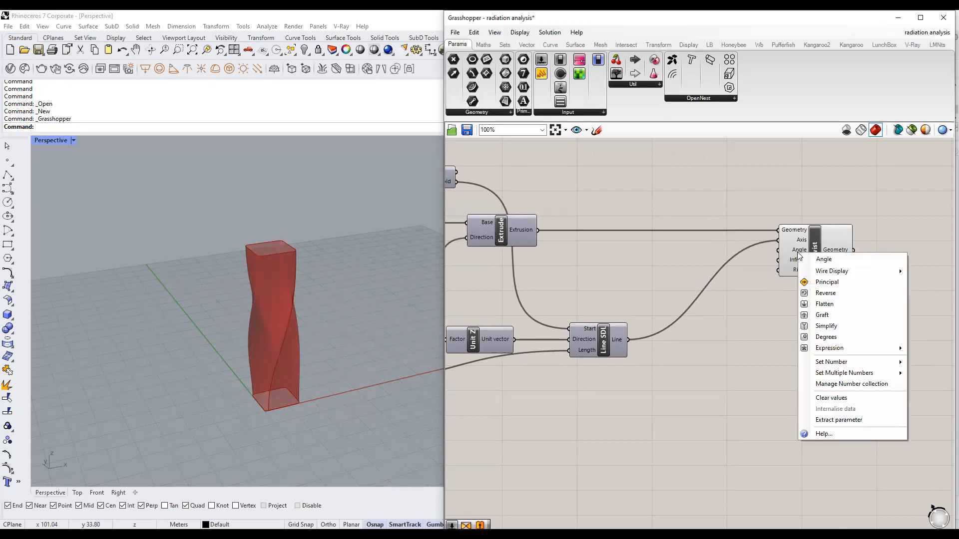
left_click(848, 337)
right_click_drag(799, 370, 795, 330)
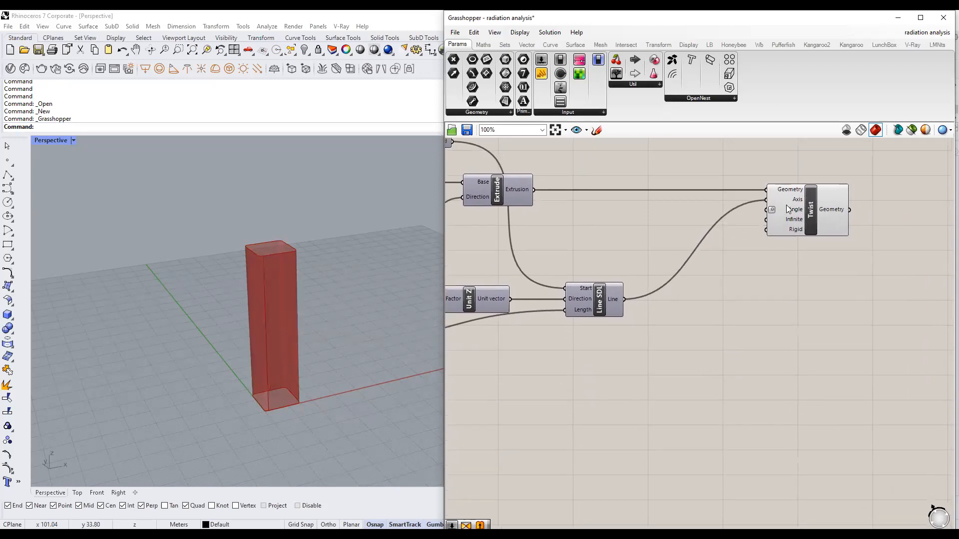
mouse_move(791, 212)
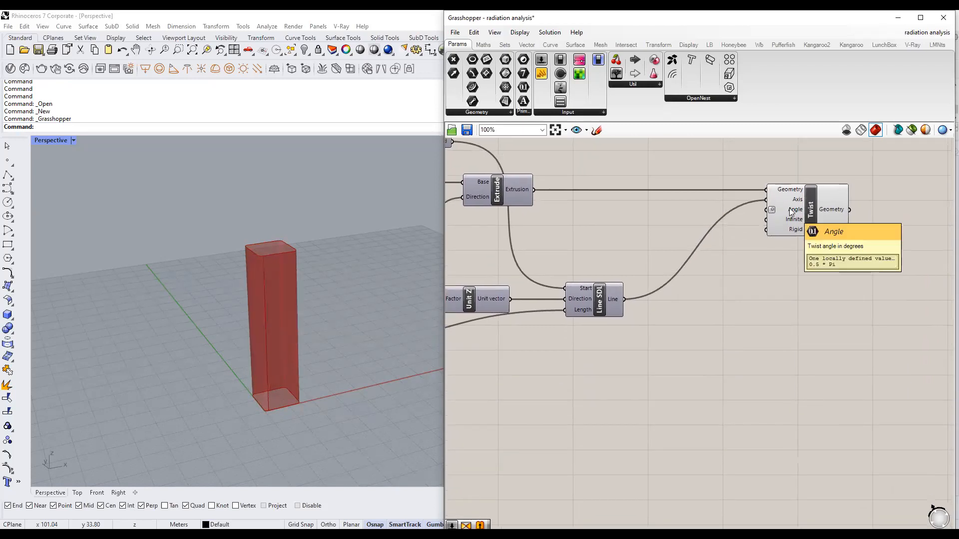
Create a 90...360 Number Slider, wire it into Twist's Angle, and set it to 236.
double_click(695, 313)
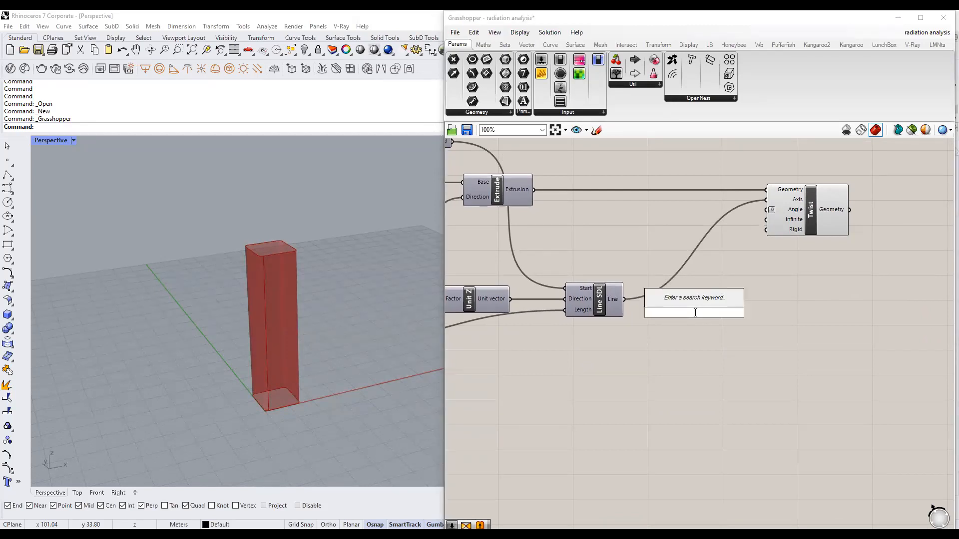
type("90...360")
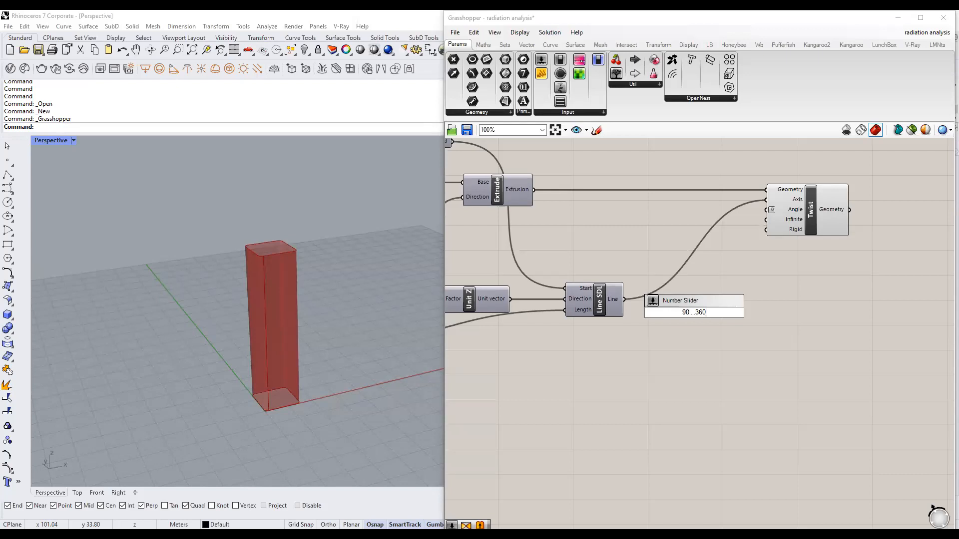
key("Return")
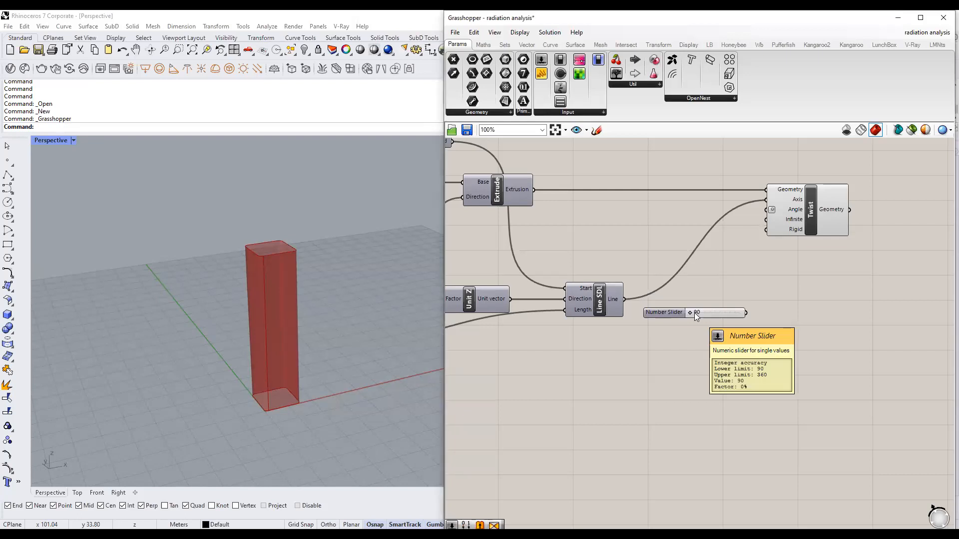
left_click_drag(746, 313, 765, 211)
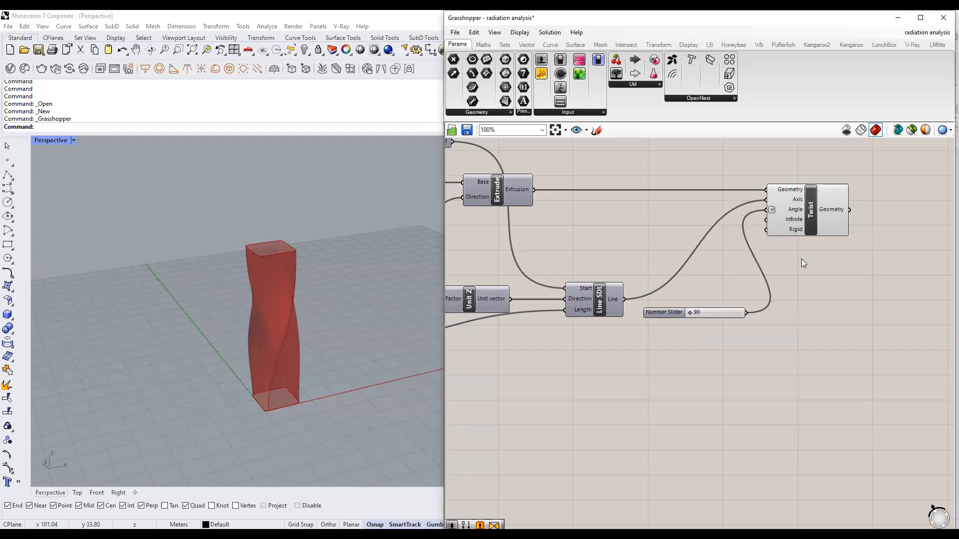
left_click_drag(690, 313, 728, 321)
left_click(728, 325)
scroll(624, 315, "down", 2)
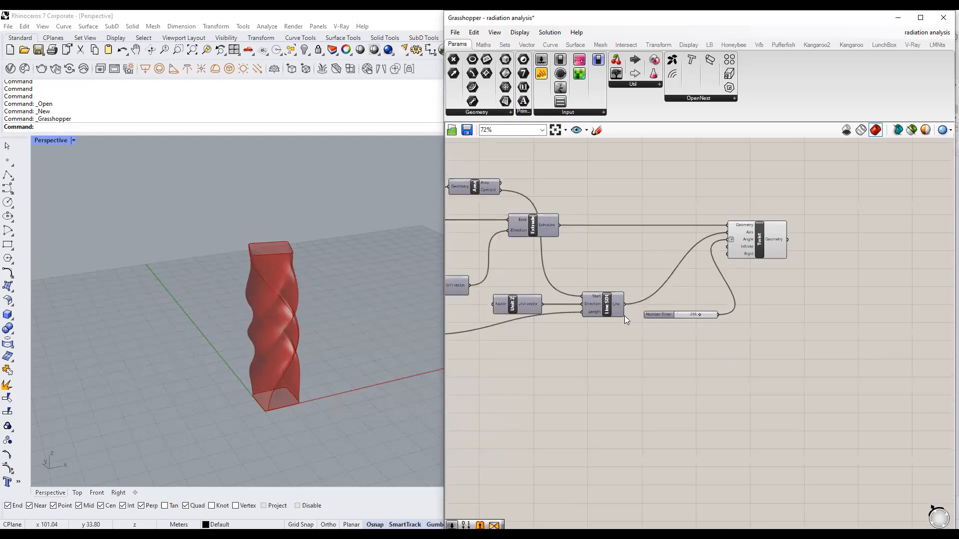
left_click(752, 247)
left_click(768, 275)
scroll(580, 313, "down", 2)
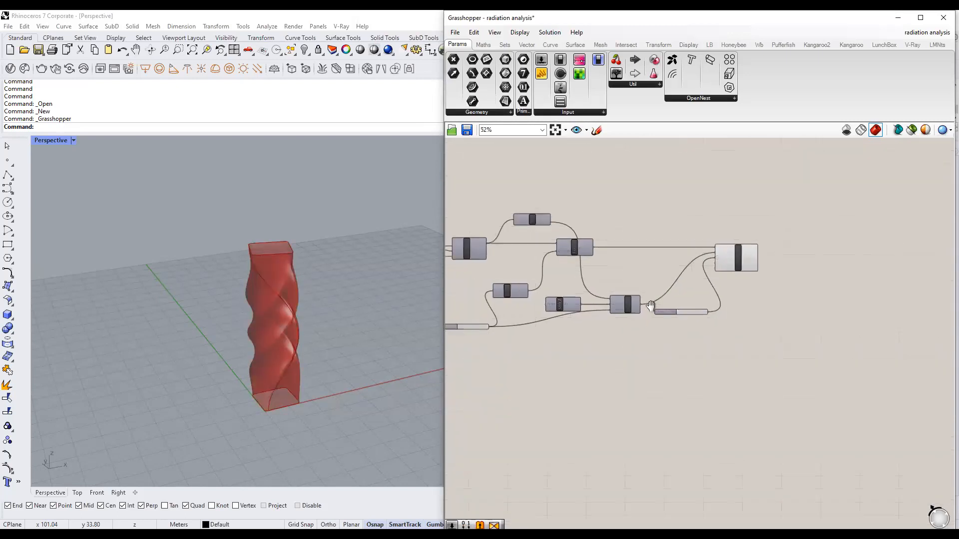
right_click_drag(695, 276, 798, 281)
scroll(602, 307, "up", 2)
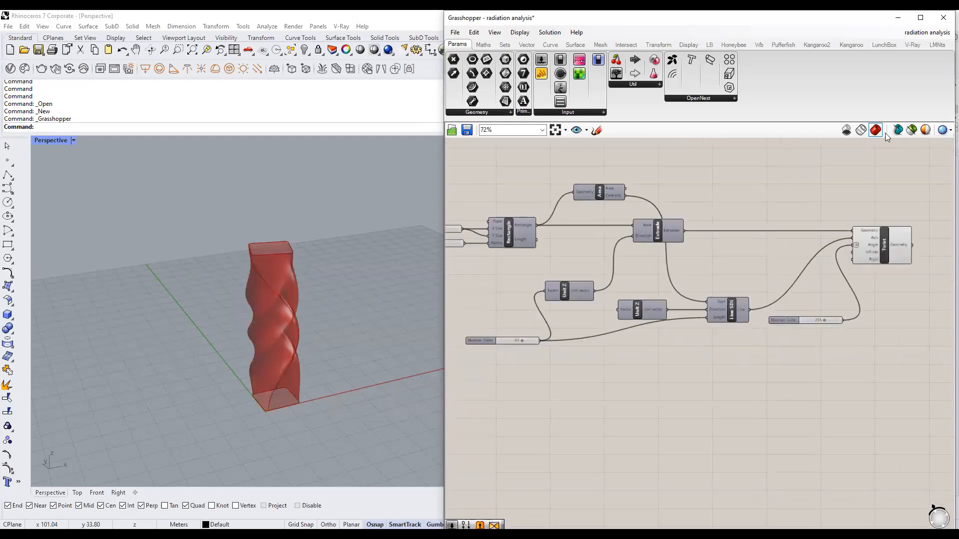
left_click(910, 131)
left_click(514, 227)
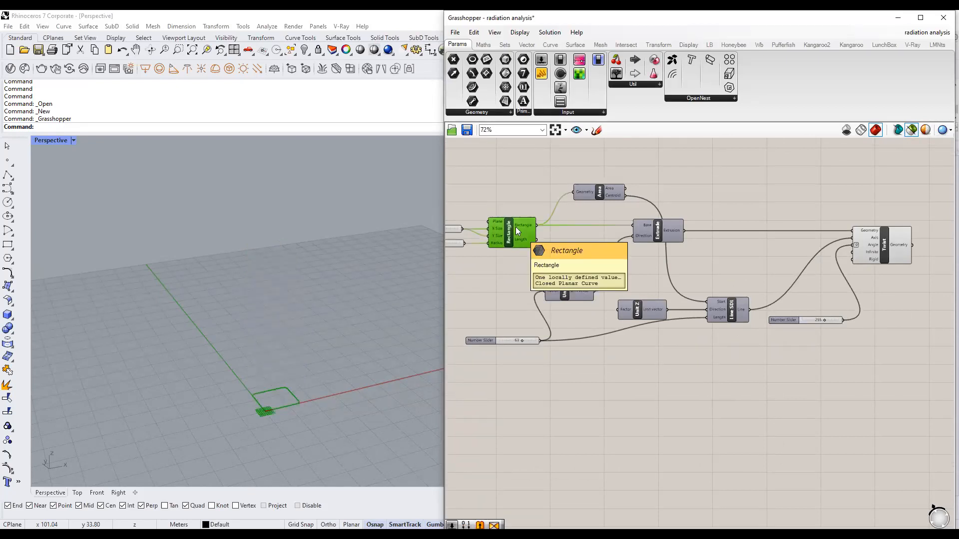
left_click(641, 232)
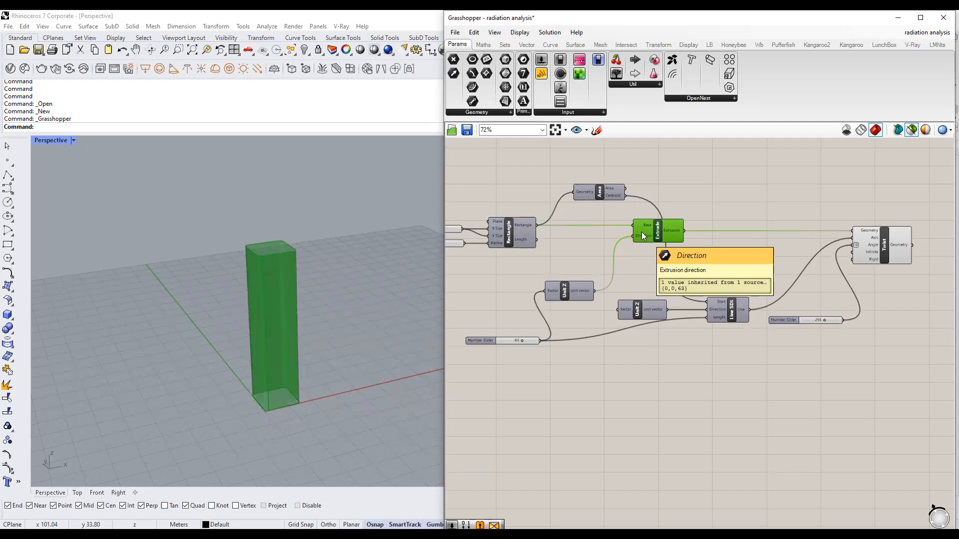
scroll(800, 262, "up", 1)
left_click(834, 247)
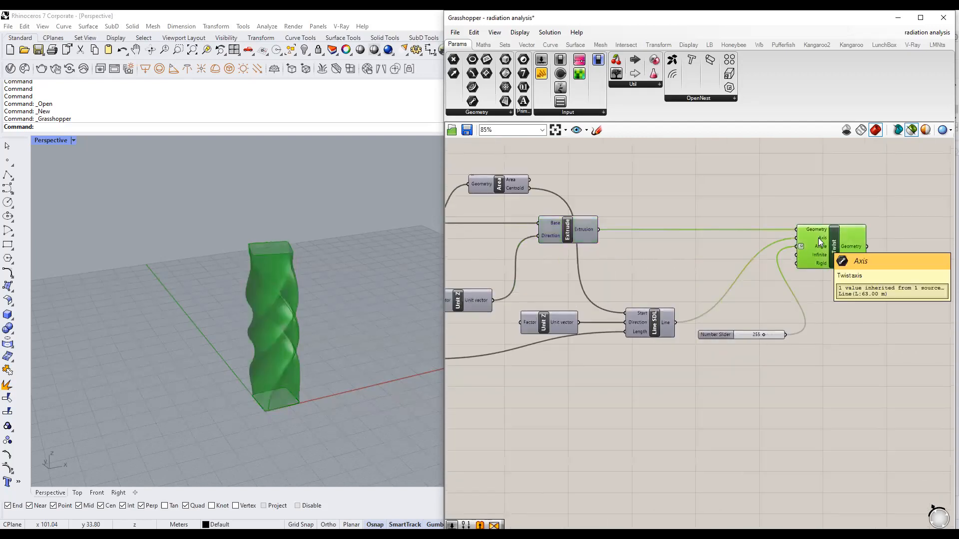
right_click_drag(588, 324, 647, 308)
left_click(711, 306, "shift")
right_click_drag(588, 304, 641, 304)
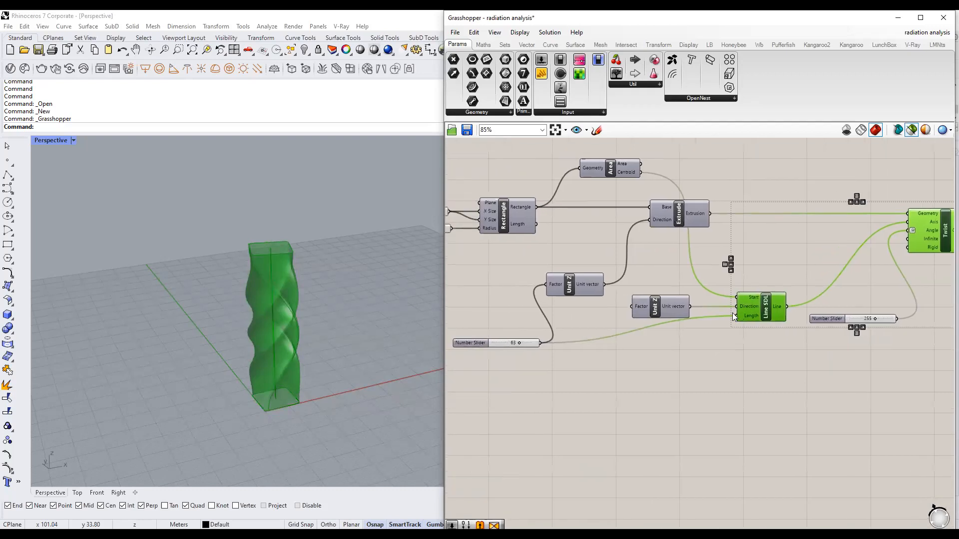
right_click_drag(805, 298, 621, 291)
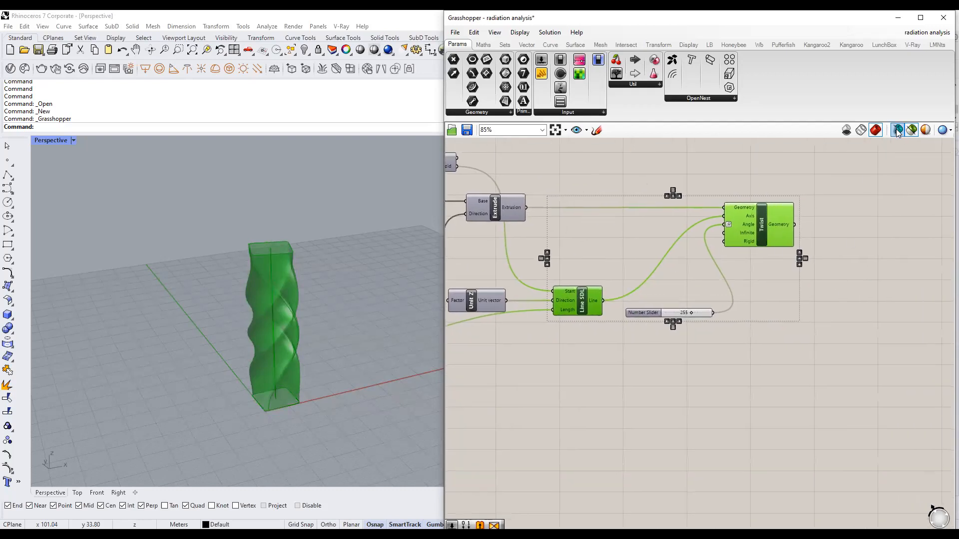
left_click(857, 265)
scroll(589, 238, "down", 3)
right_click_drag(659, 230, 621, 324)
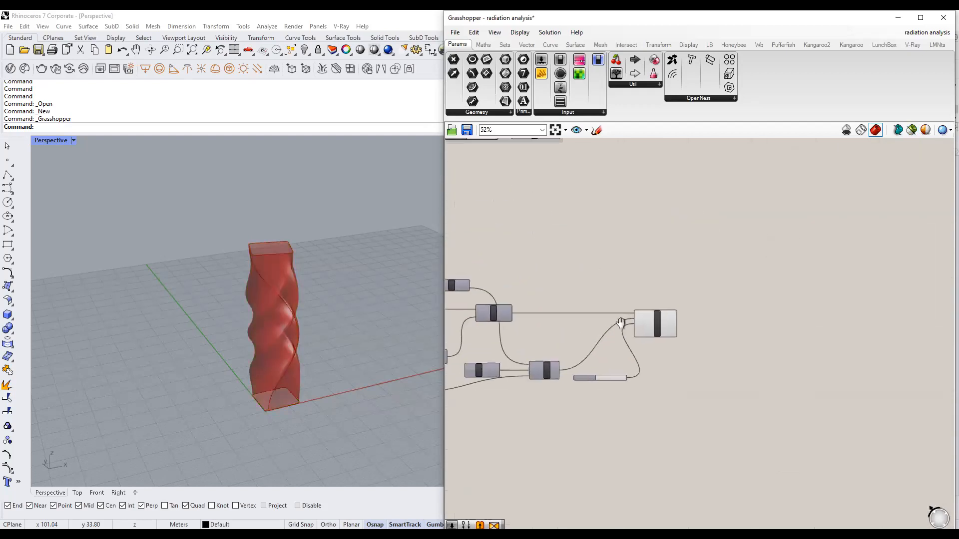
scroll(621, 324, "down", 5)
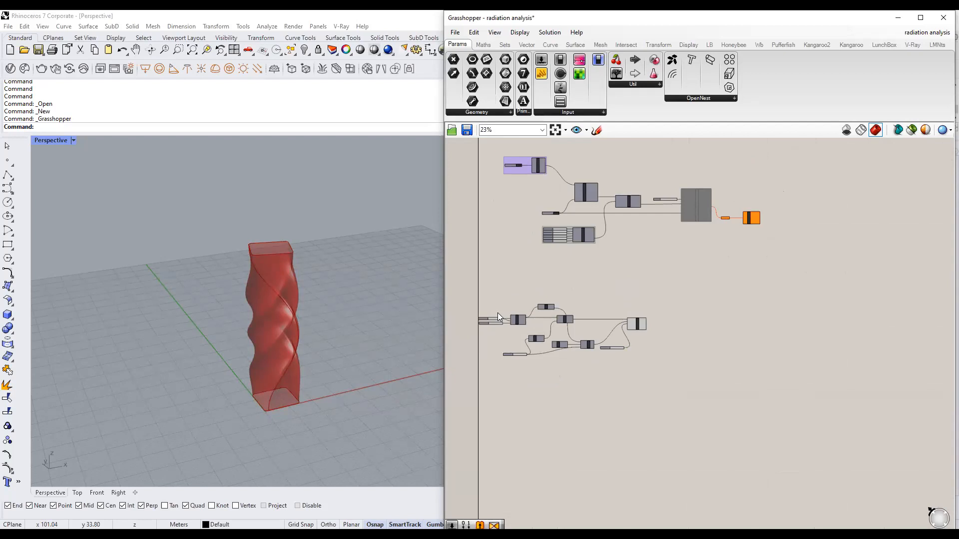
mouse_move(586, 194)
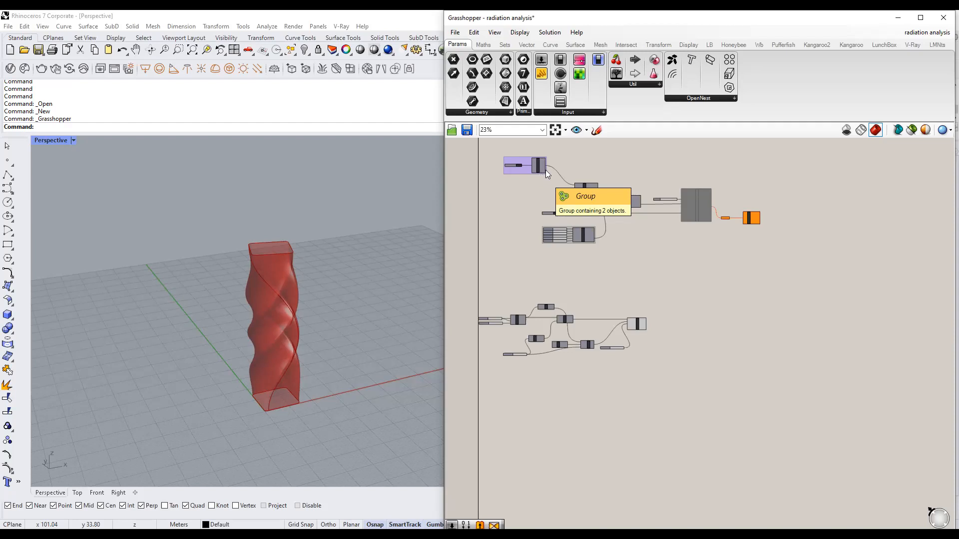
scroll(692, 264, "up", 4)
scroll(664, 272, "up", 4)
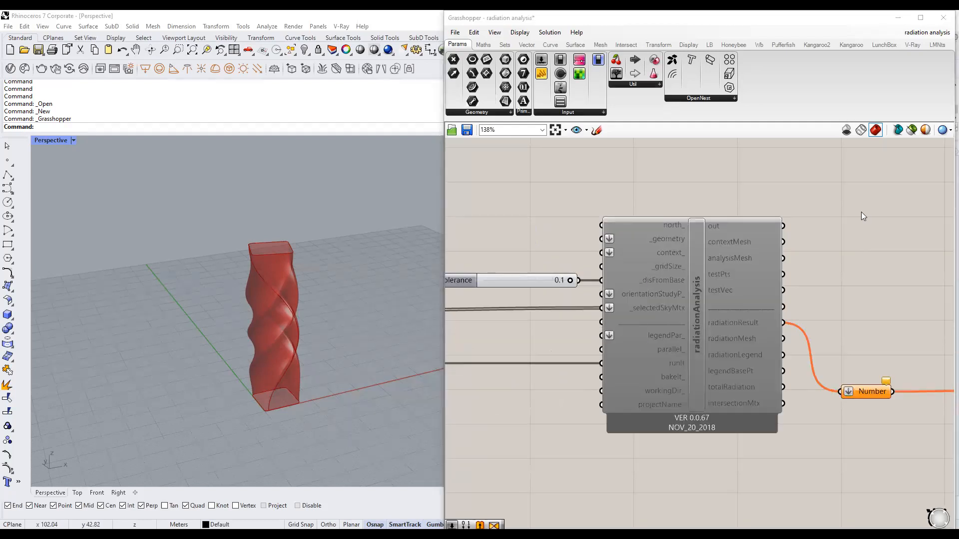
right_click_drag(652, 257, 709, 249)
mouse_move(738, 217)
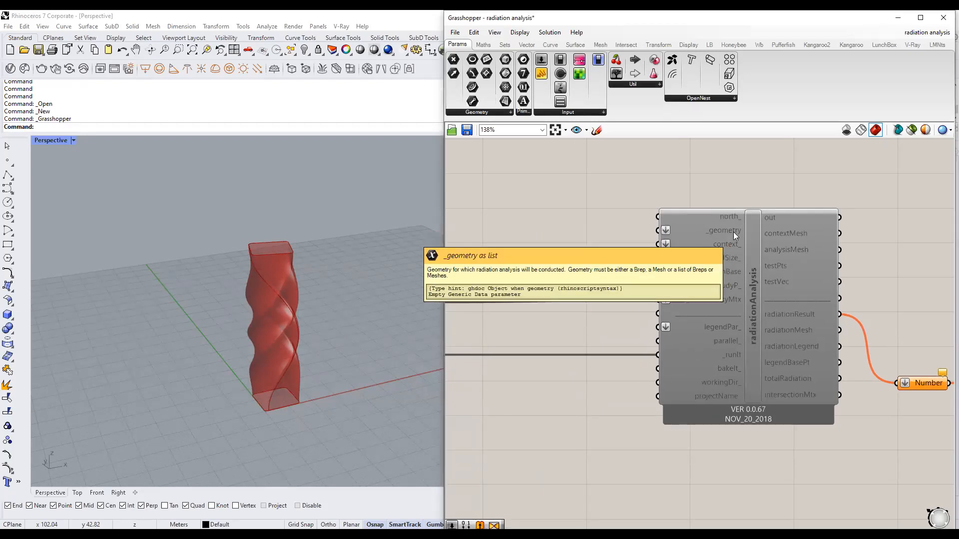
scroll(733, 232, "down", 2)
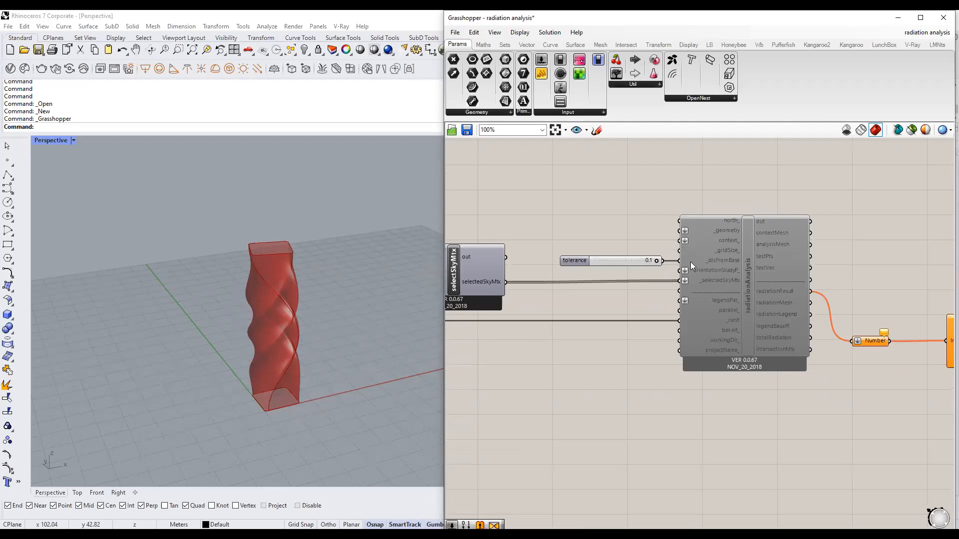
scroll(690, 261, "down", 3)
right_click_drag(506, 300, 768, 308)
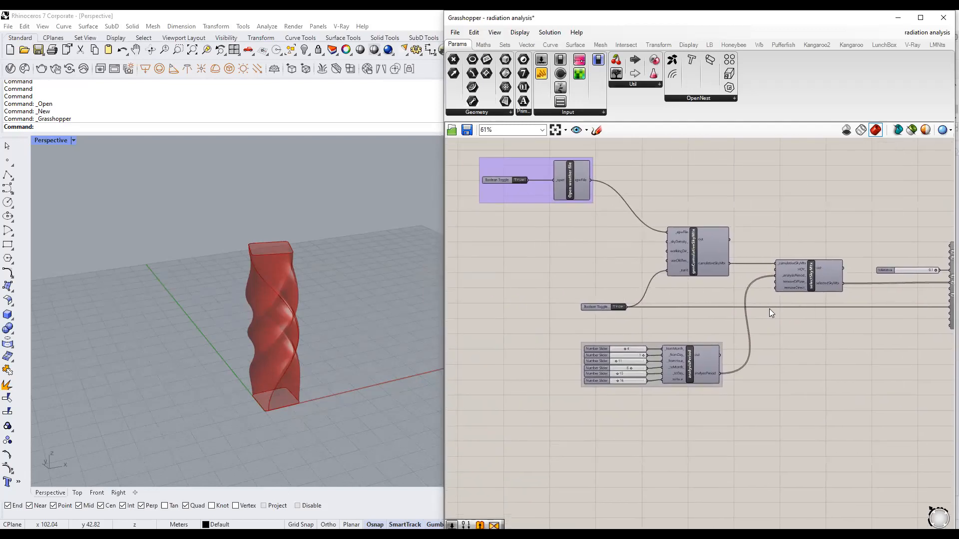
scroll(658, 308, "down", 1)
right_click_drag(795, 312, 697, 310)
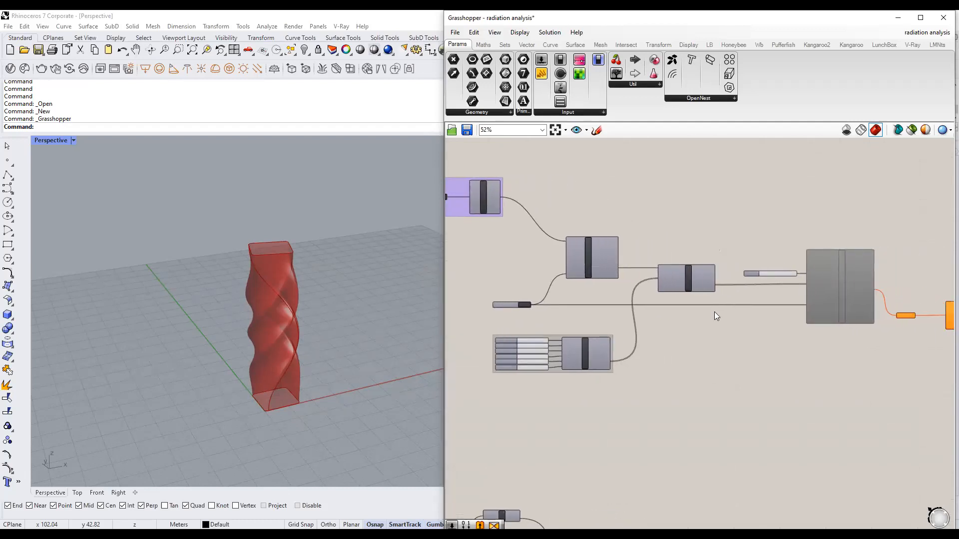
right_click_drag(714, 312, 634, 288)
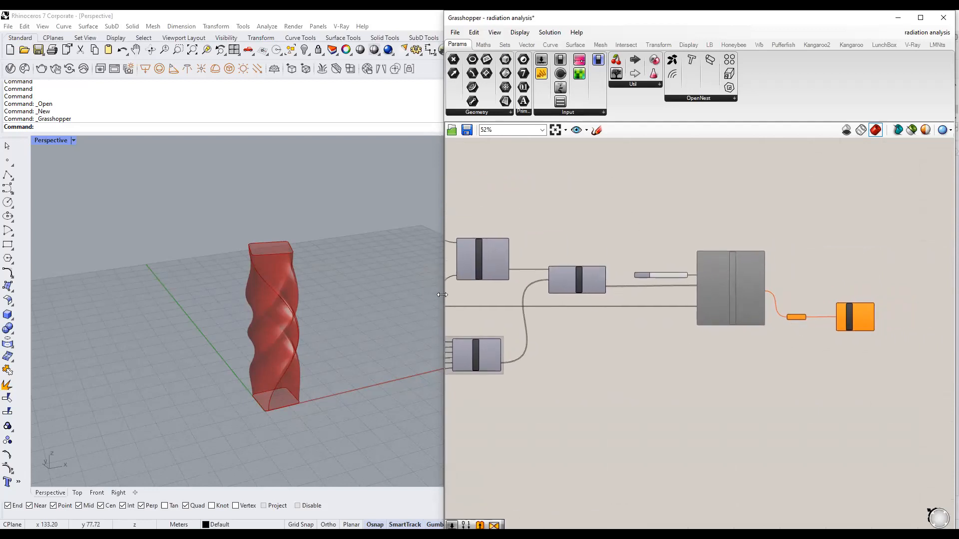
left_click_drag(442, 295, 375, 294)
scroll(704, 316, "down", 4)
left_click_drag(814, 335, 510, 242)
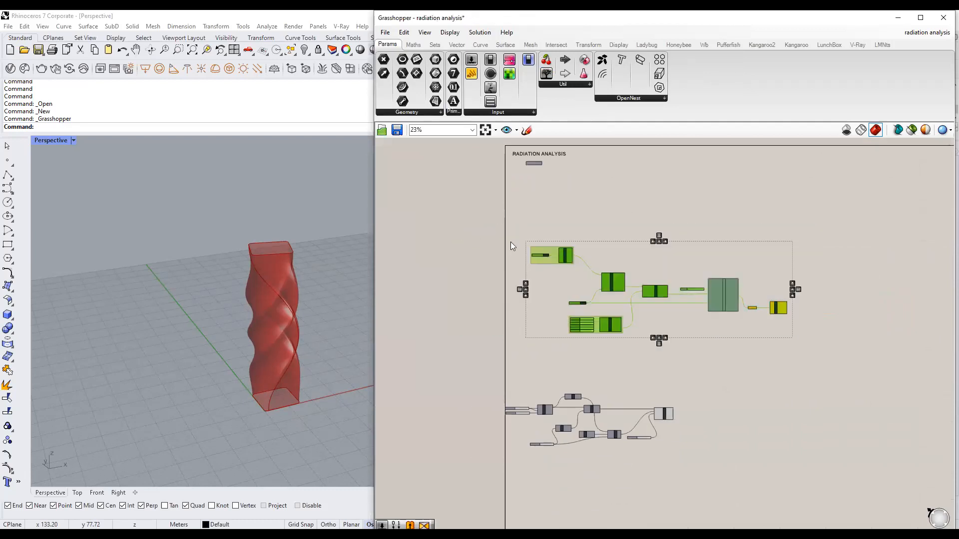
left_click(739, 368)
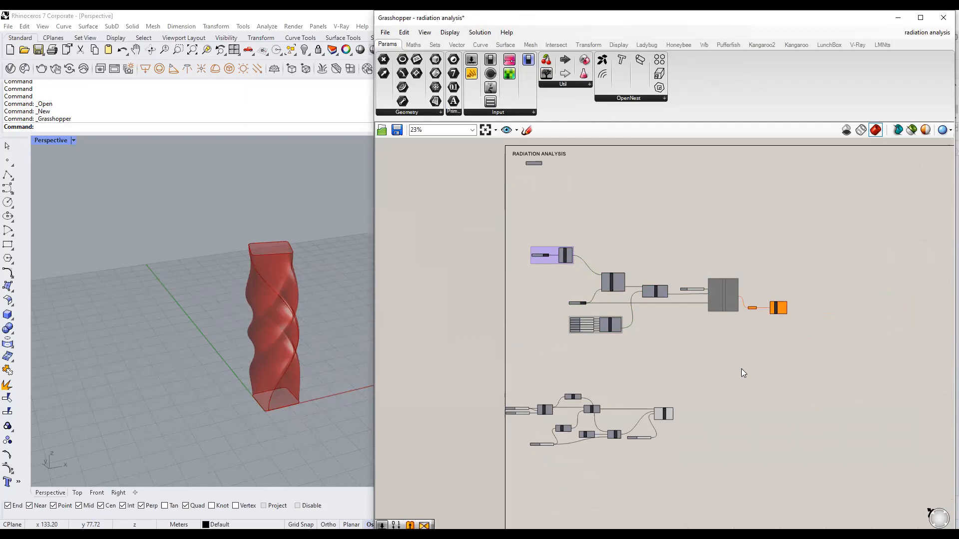
left_click(664, 414)
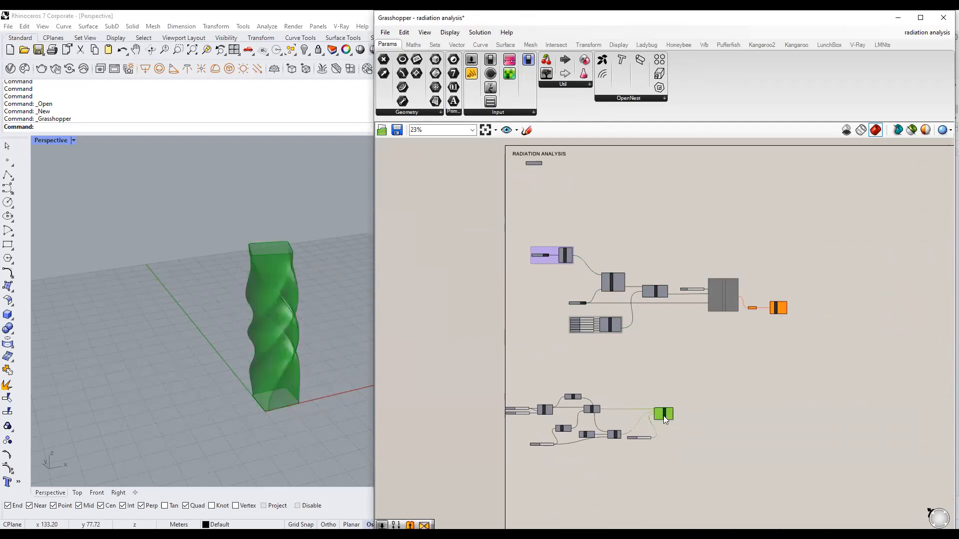
left_click(715, 393)
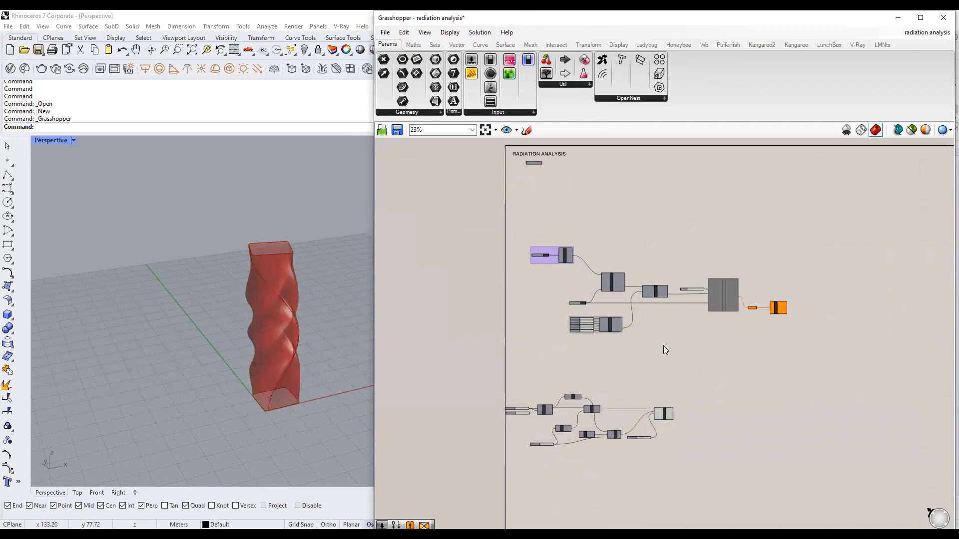
scroll(709, 293, "up", 4)
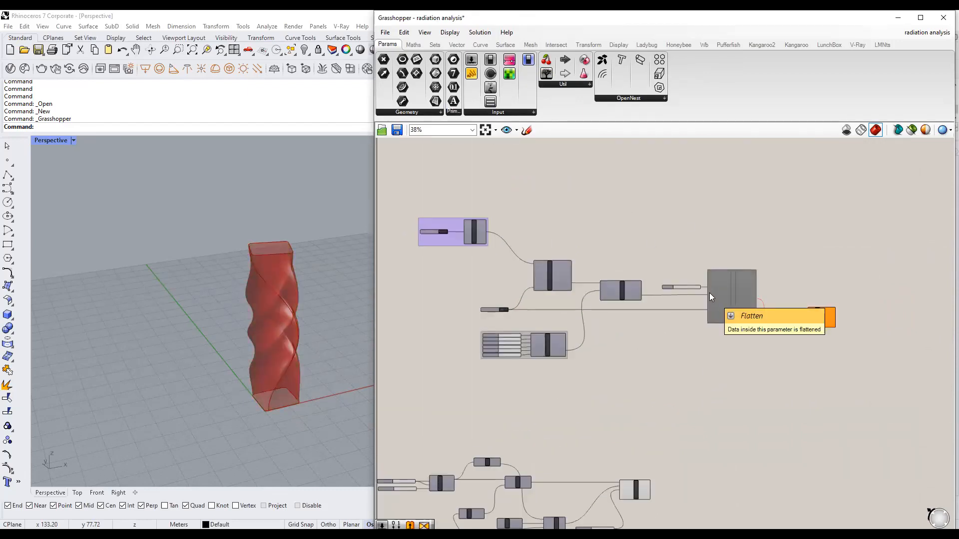
scroll(773, 356, "up", 2)
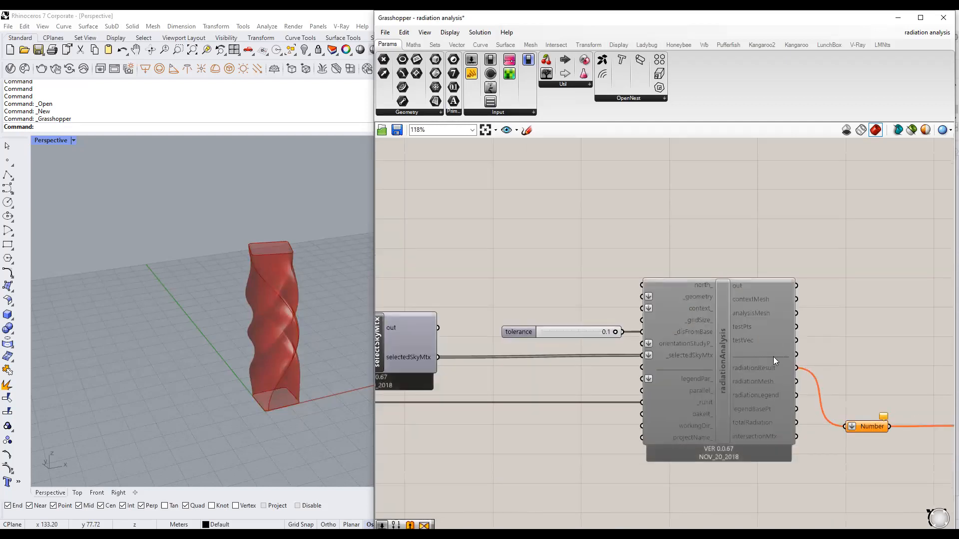
Pan around the radiationAnalysis component and bring up the search on empty canvas.
left_click(666, 323)
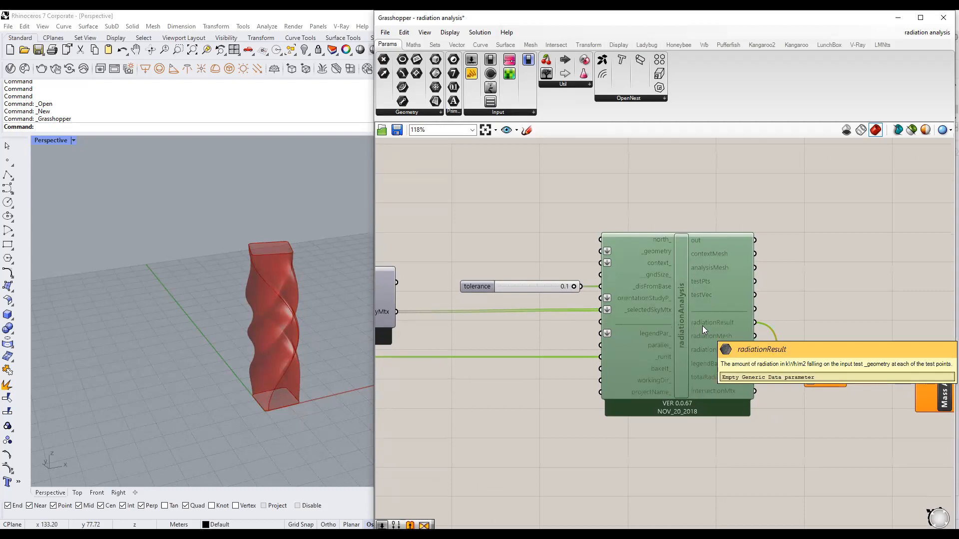
left_click(532, 335)
right_click_drag(531, 334, 619, 348)
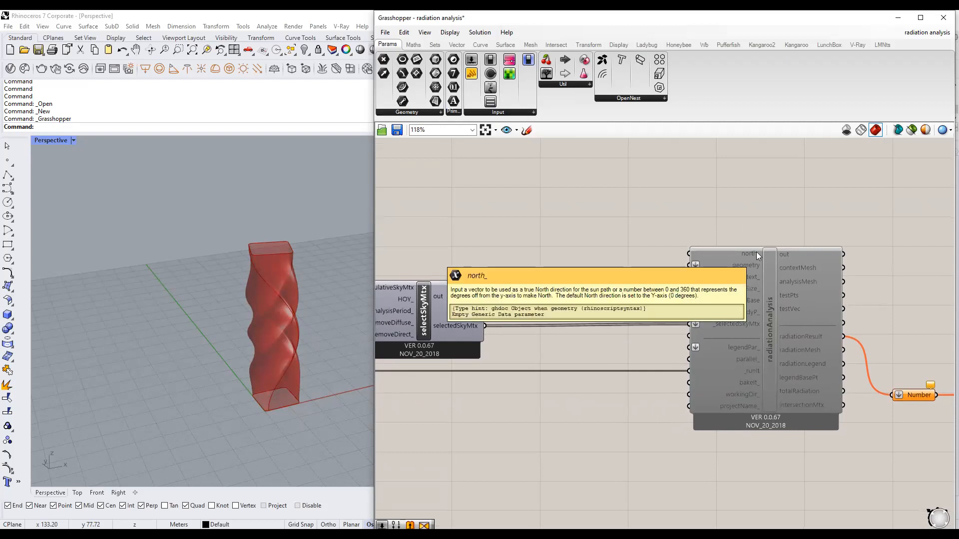
double_click(607, 248)
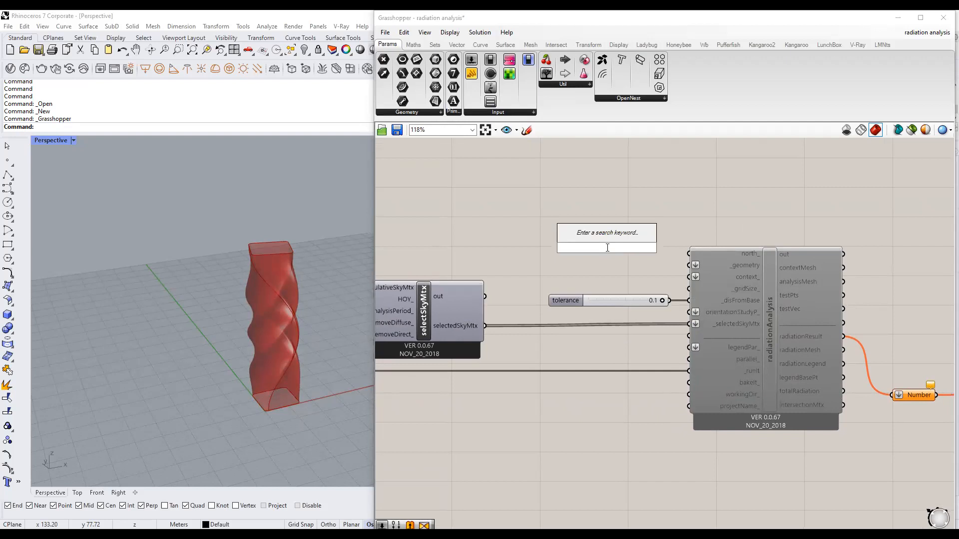
Place a Vector parameter from a 'vector' search and choose Set one Vector.
type("vector")
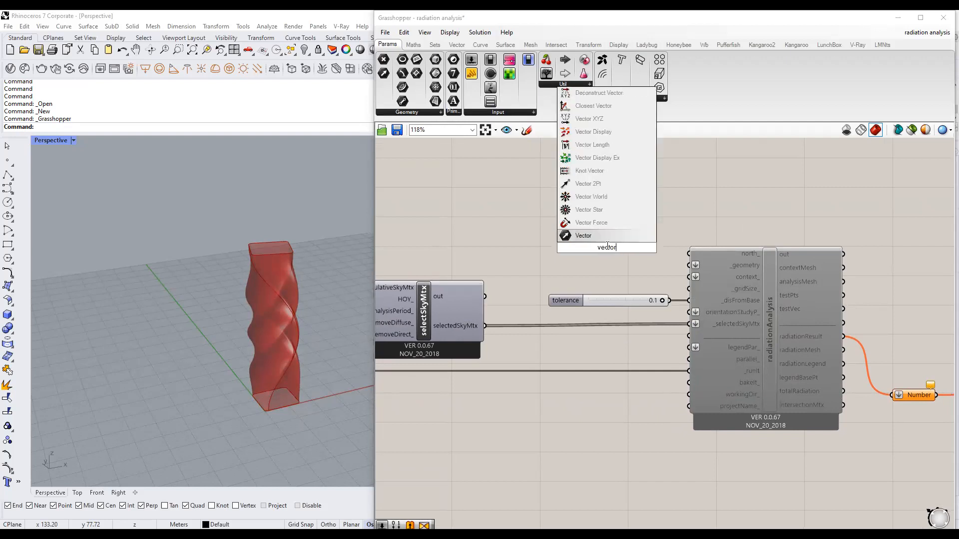
left_click(617, 236)
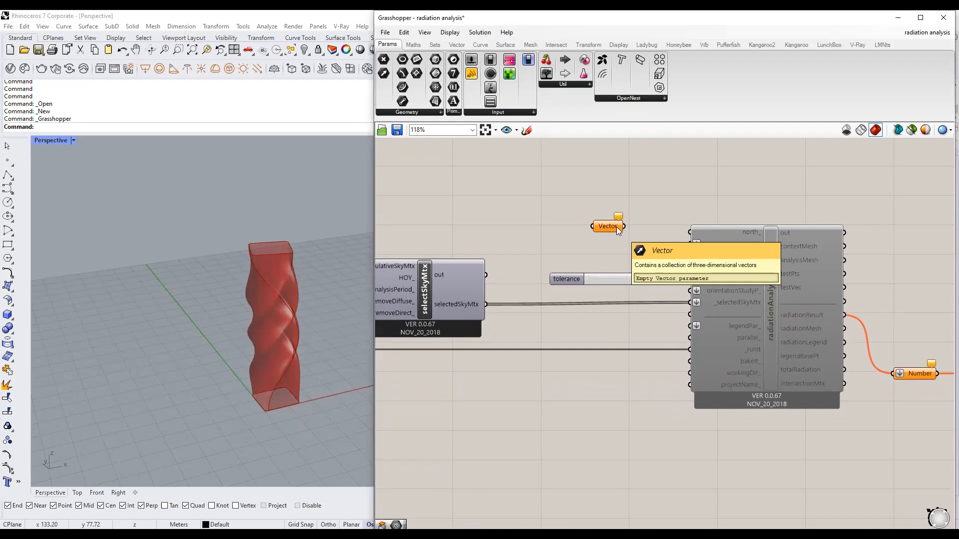
right_click(606, 223)
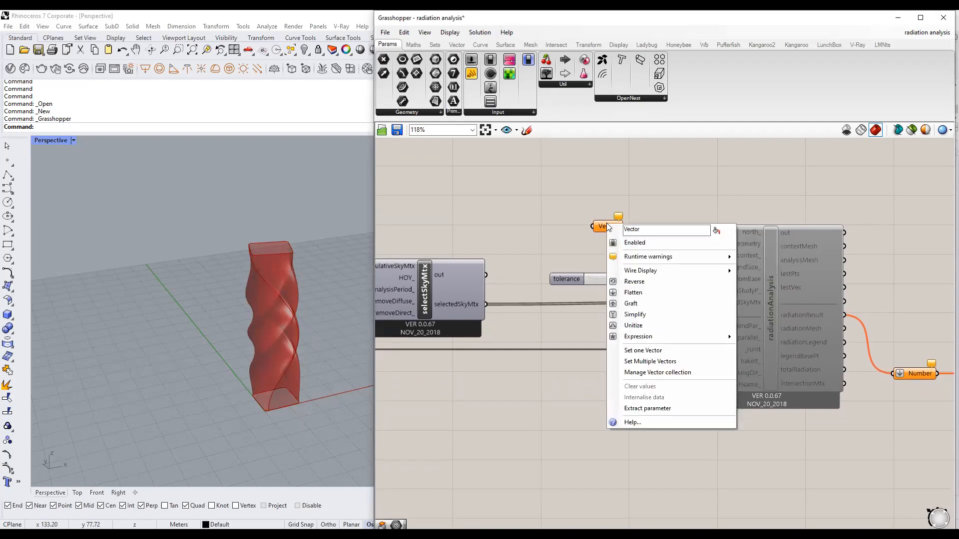
left_click(652, 350)
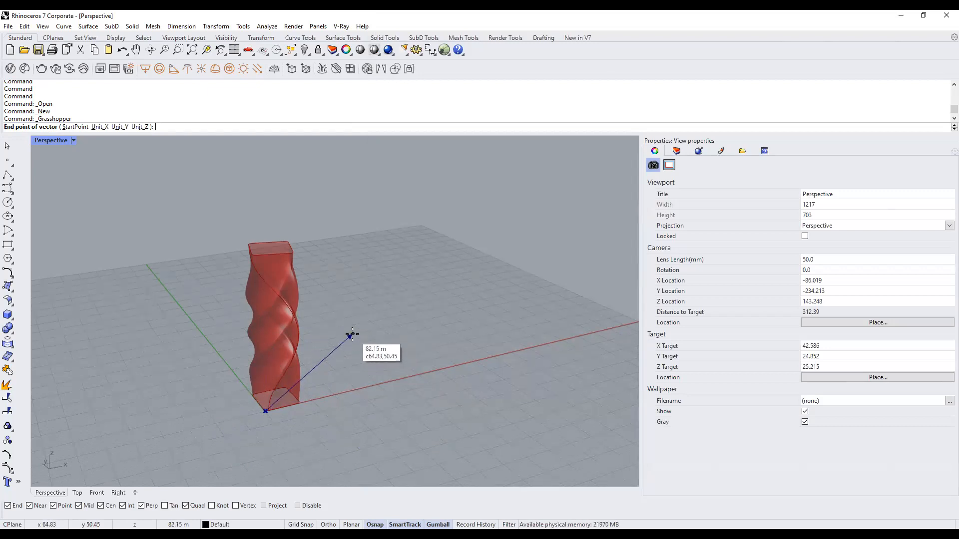
Turn on Ortho with F8 and pick the vector's end point on the Y axis.
key("F8")
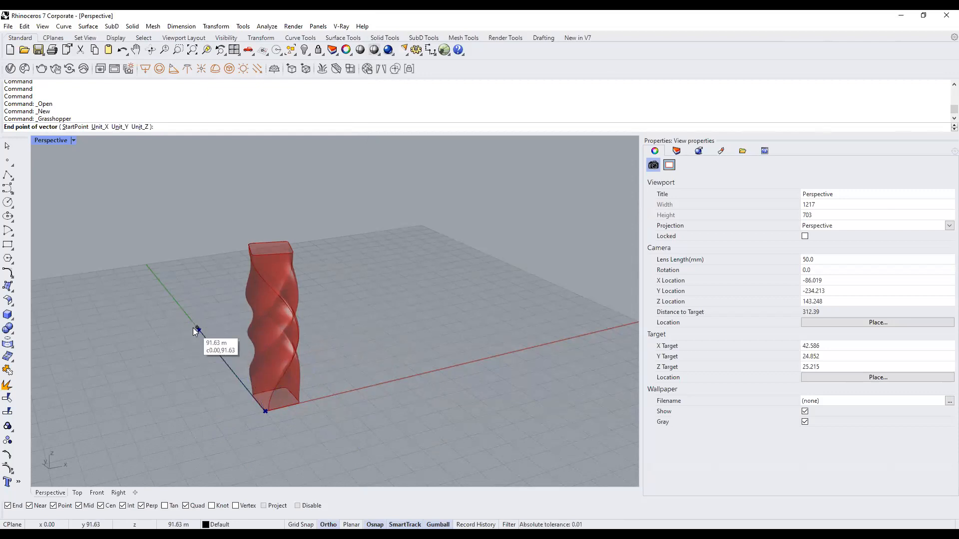
left_click(193, 328)
left_click_drag(614, 229, 586, 240)
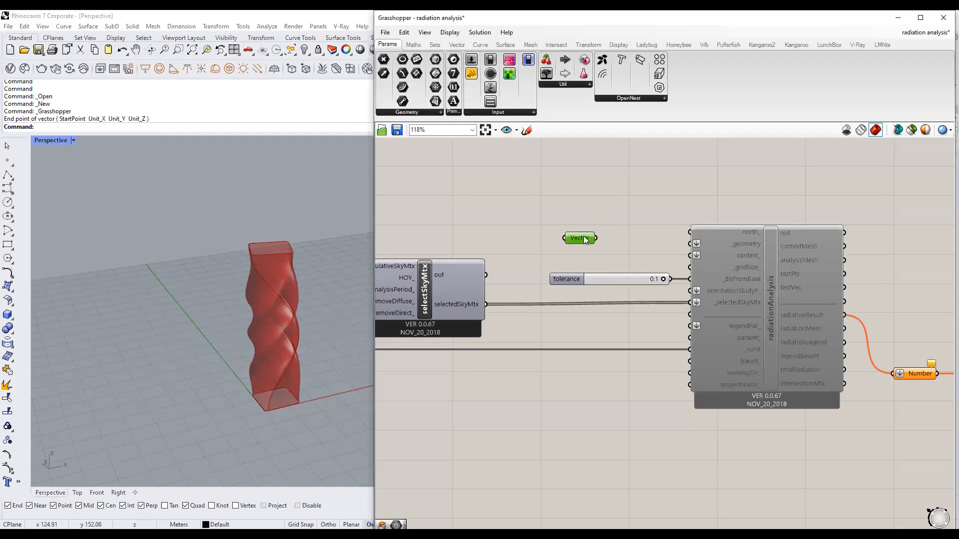
mouse_move(615, 230)
left_mouse_down()
mouse_move(703, 231)
mouse_move(600, 228)
left_mouse_up()
Redefine the vector near the Y axis and wire it into radiationAnalysis's north_ input.
right_click(601, 228)
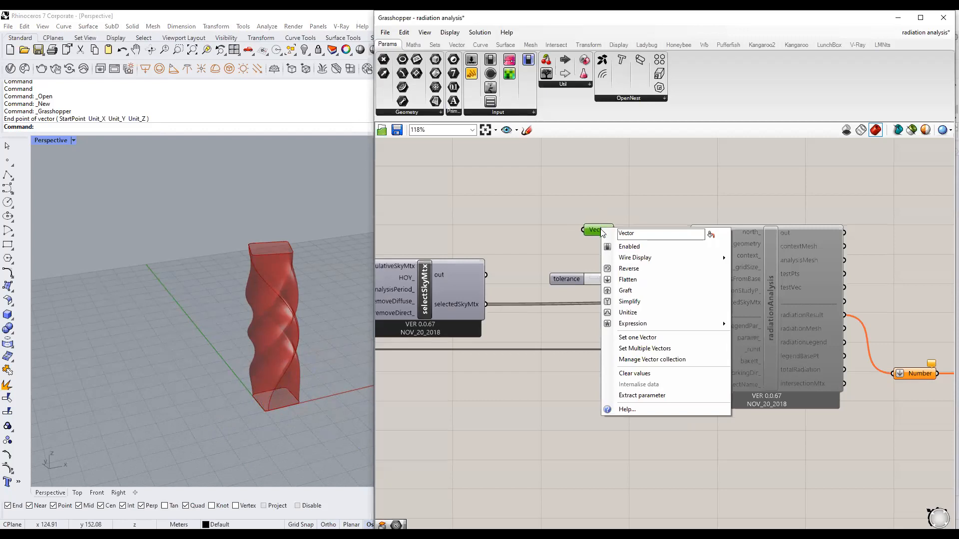
left_click(653, 338)
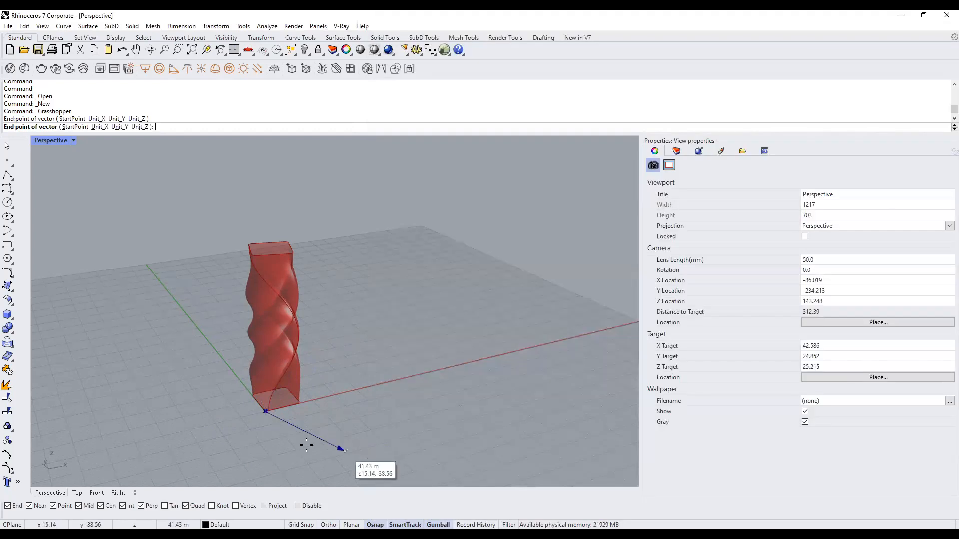
left_click(214, 346)
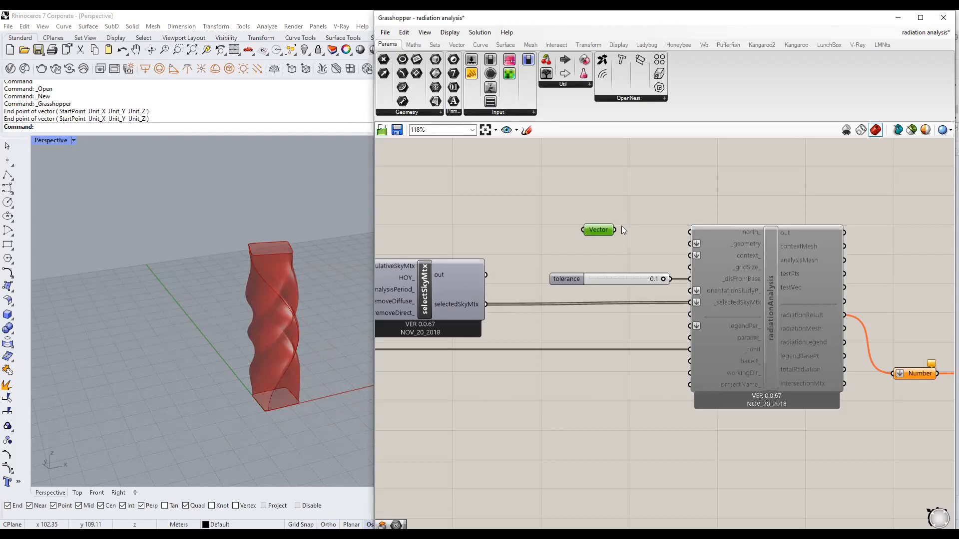
left_click_drag(615, 229, 692, 231)
left_click_drag(592, 229, 613, 230)
mouse_move(750, 243)
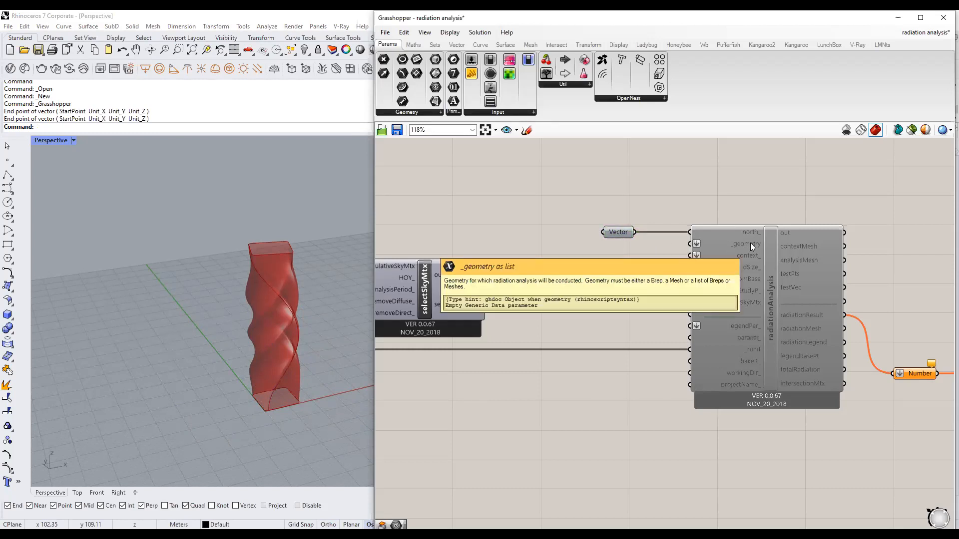
Wire the Twist output into radiationAnalysis's _geometry input.
scroll(750, 242, "down", 3)
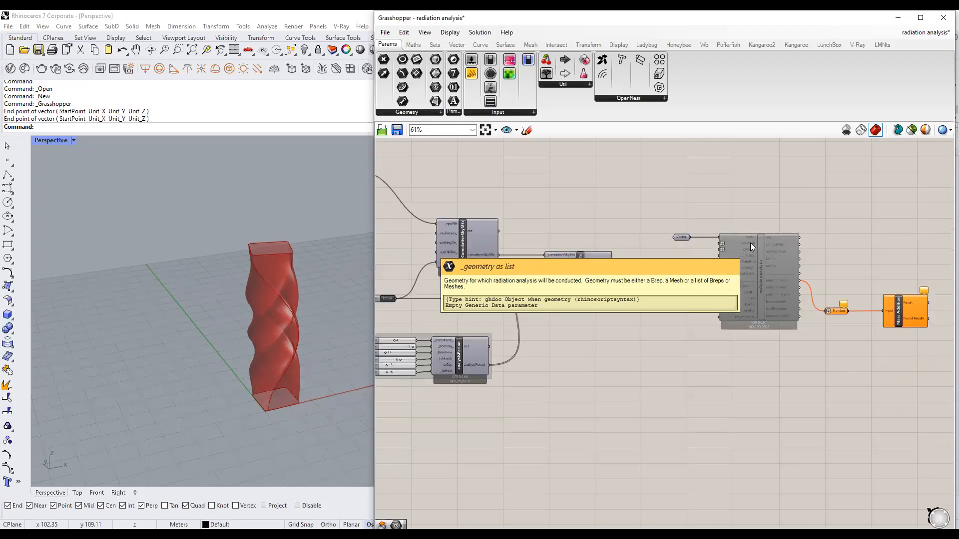
right_click_drag(689, 372, 698, 173)
left_click(626, 386)
left_click_drag(635, 396, 622, 199)
scroll(625, 358, "down", 3)
scroll(687, 245, "up", 4)
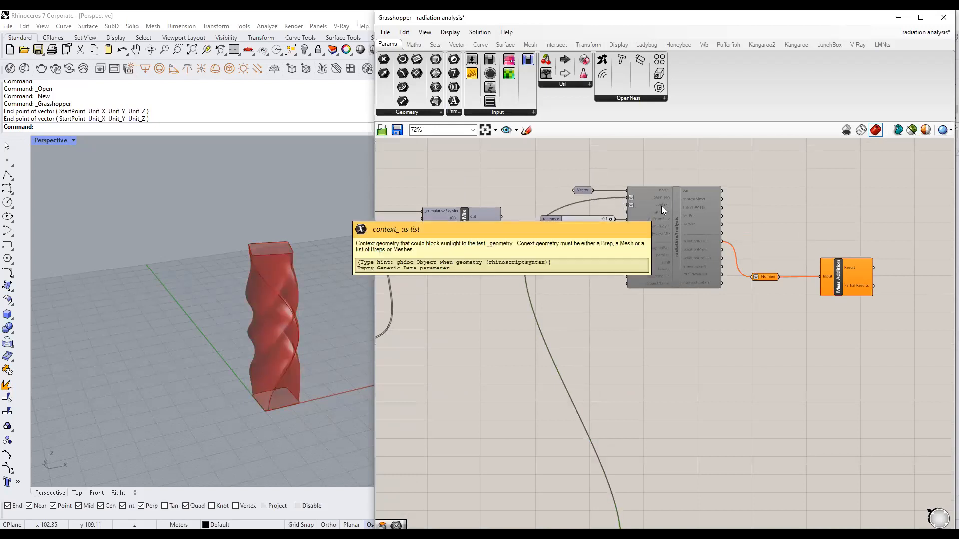
scroll(661, 204, "up", 3)
mouse_move(685, 241)
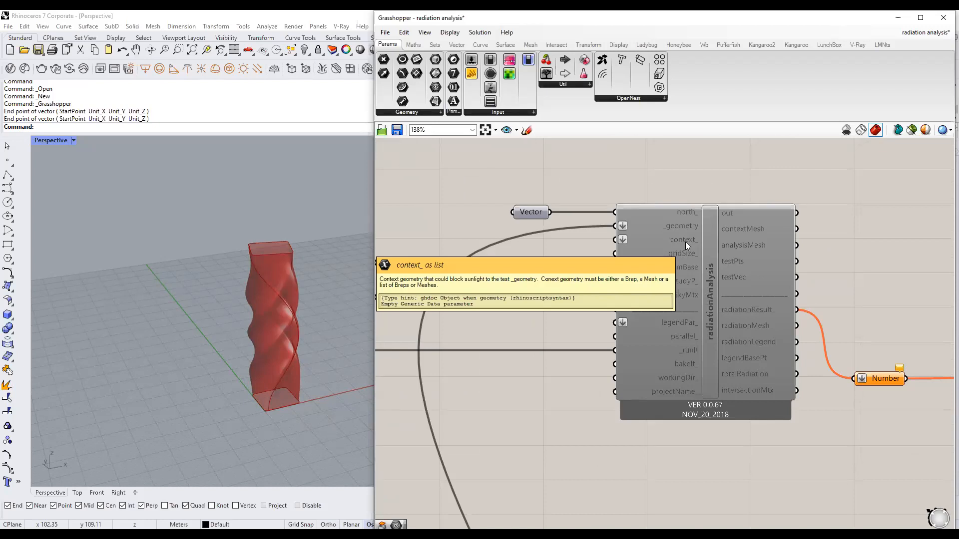
Minimise Grasshopper and orbit the Perspective view around the twisted tower.
left_click(897, 18)
right_click_drag(433, 358, 398, 362)
scroll(308, 361, "up", 4)
right_click_drag(308, 361, 385, 364)
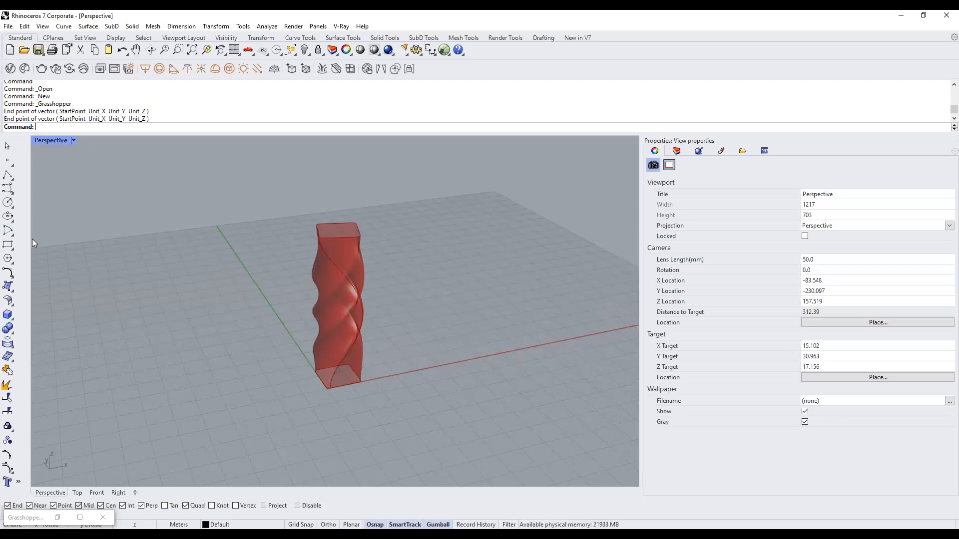
Draw the first two context boxes beside the twisted tower with the Box command.
left_click_drag(31, 238, 74, 239)
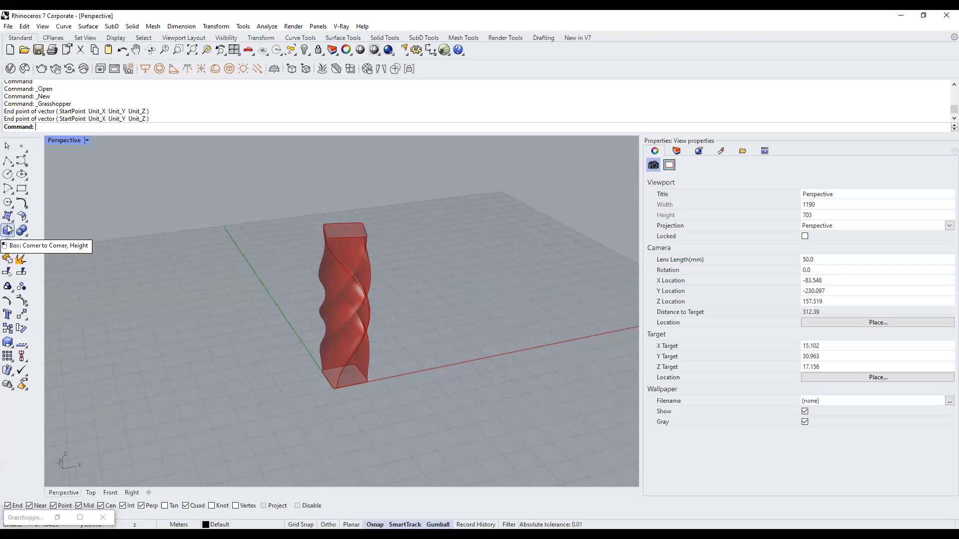
type("Box")
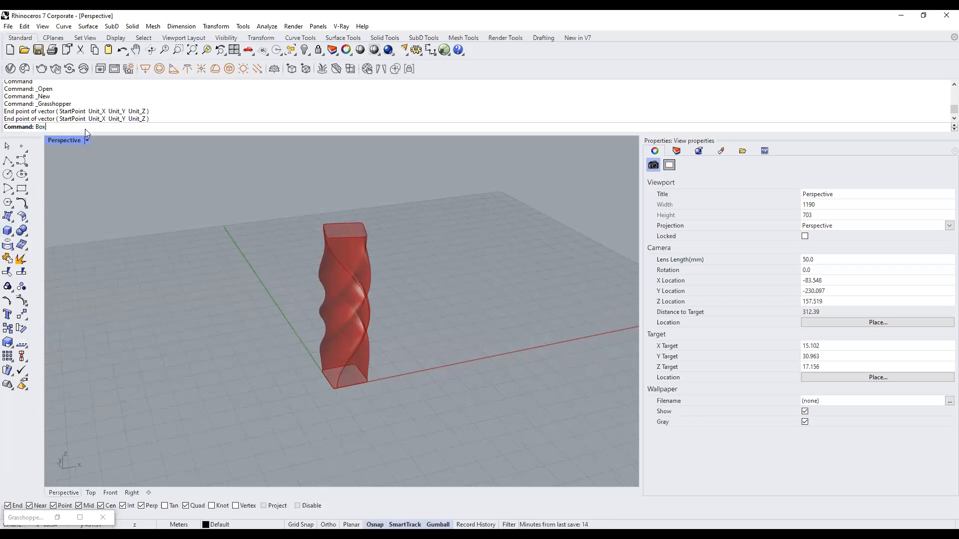
key("Return")
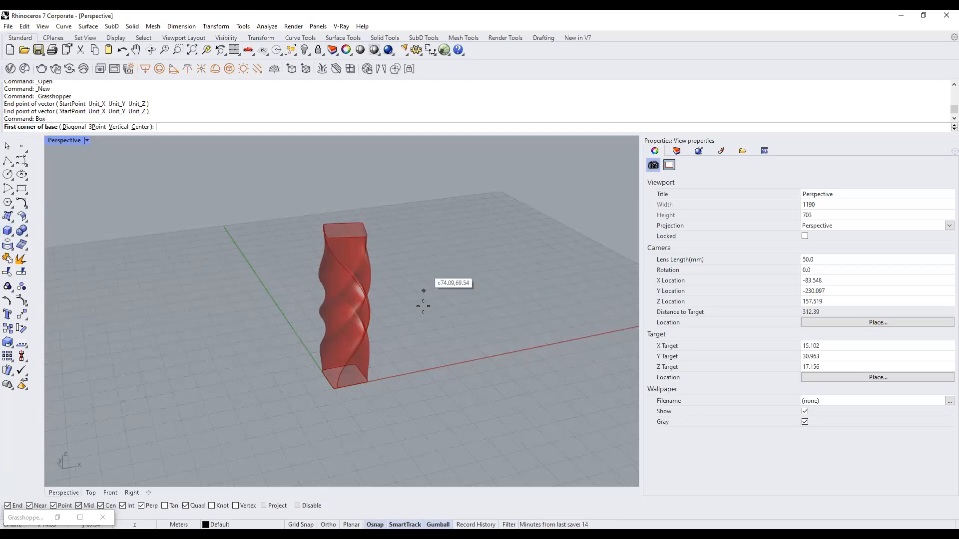
left_click(386, 335)
left_click(431, 341)
left_click(442, 279)
key("Return")
left_click(434, 351)
left_click(479, 359)
left_click(482, 322)
right_click_drag(482, 322, 352, 363)
Add a third and fourth box of different heights around the tower.
key("Return")
left_click(318, 338)
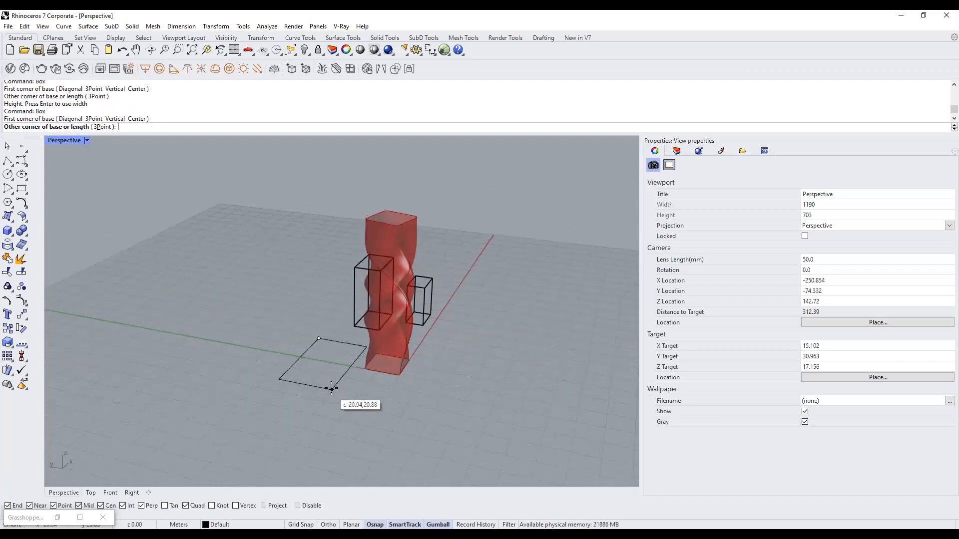
left_click(328, 366)
left_click(328, 349)
right_click_drag(426, 387, 343, 389)
key("Return")
left_click(287, 398)
left_click(352, 413)
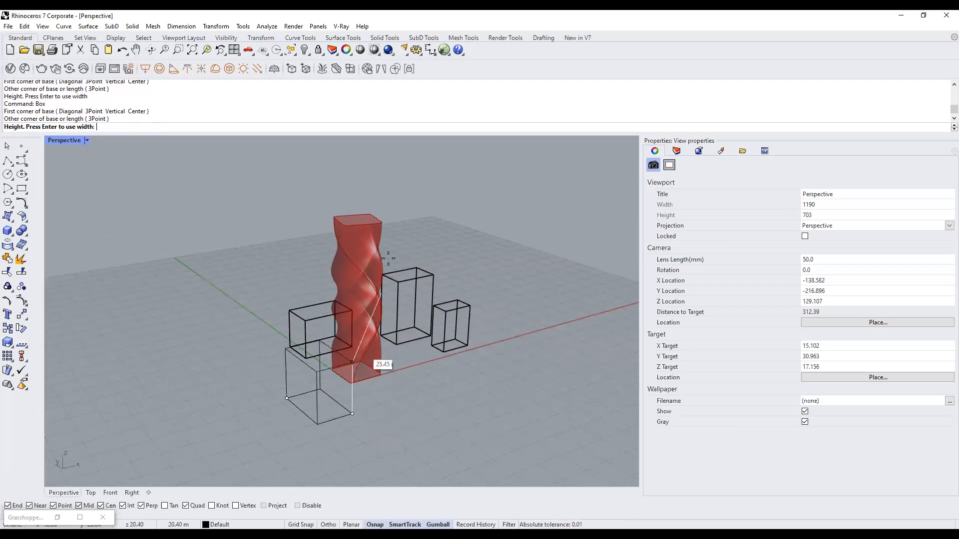
left_click(382, 353)
right_click_drag(417, 380, 354, 417)
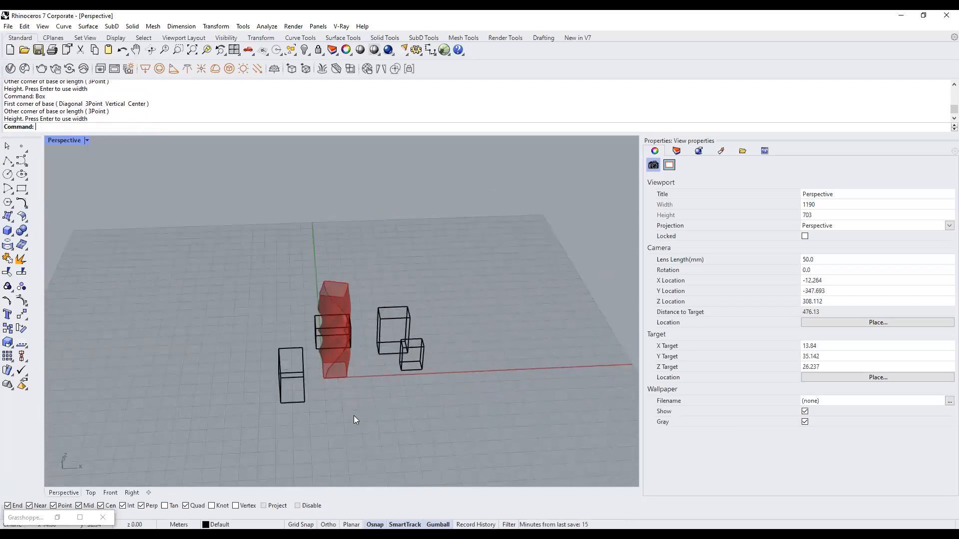
Add two more boxes, completing six masses around the tower.
key("Return")
left_click(346, 389)
left_click(384, 400)
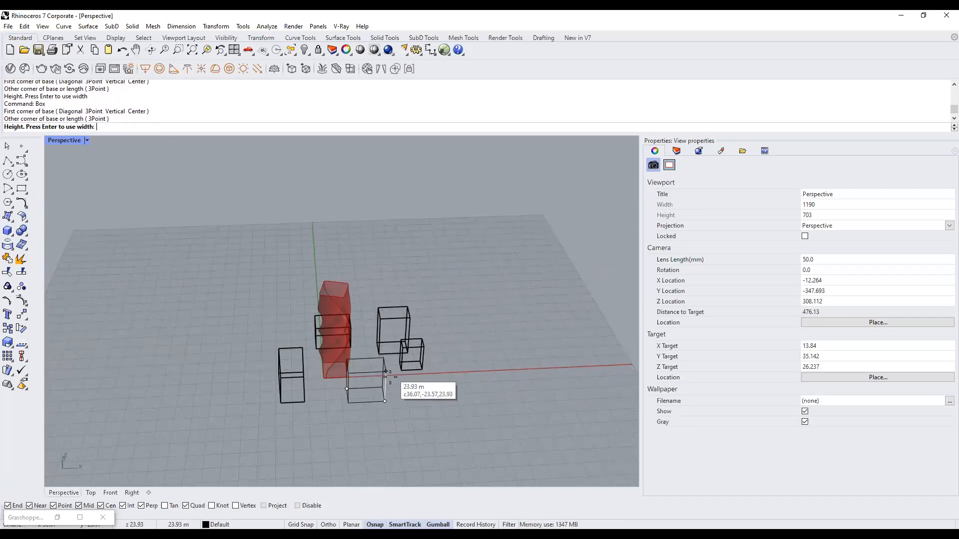
left_click(389, 383)
right_click_drag(389, 384, 373, 372)
scroll(388, 373, "up", 3)
key("Return")
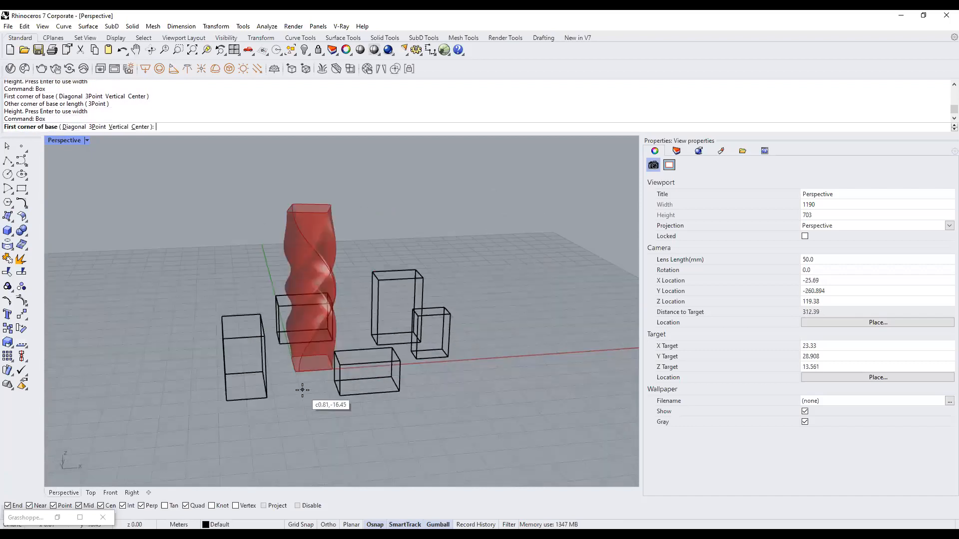
left_click(418, 375)
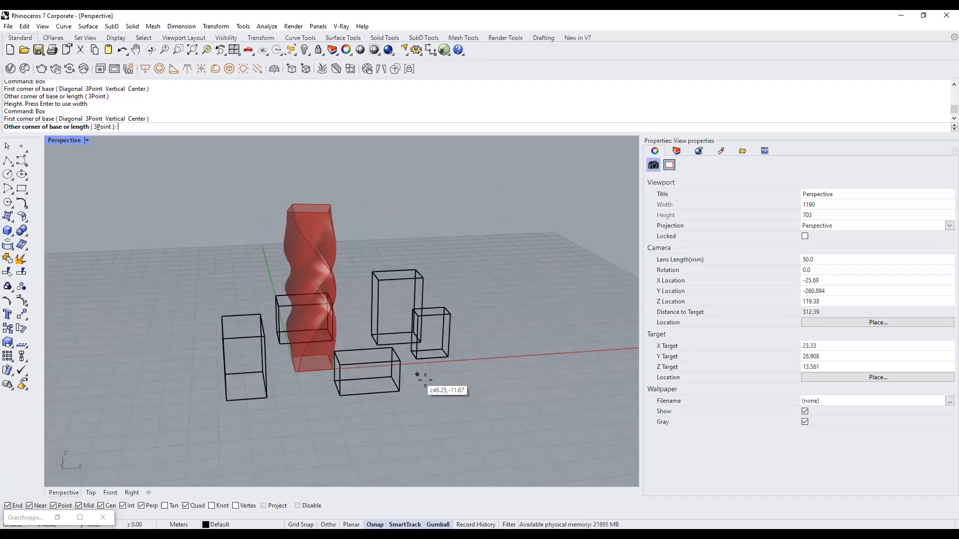
left_click(415, 405)
left_click(468, 307)
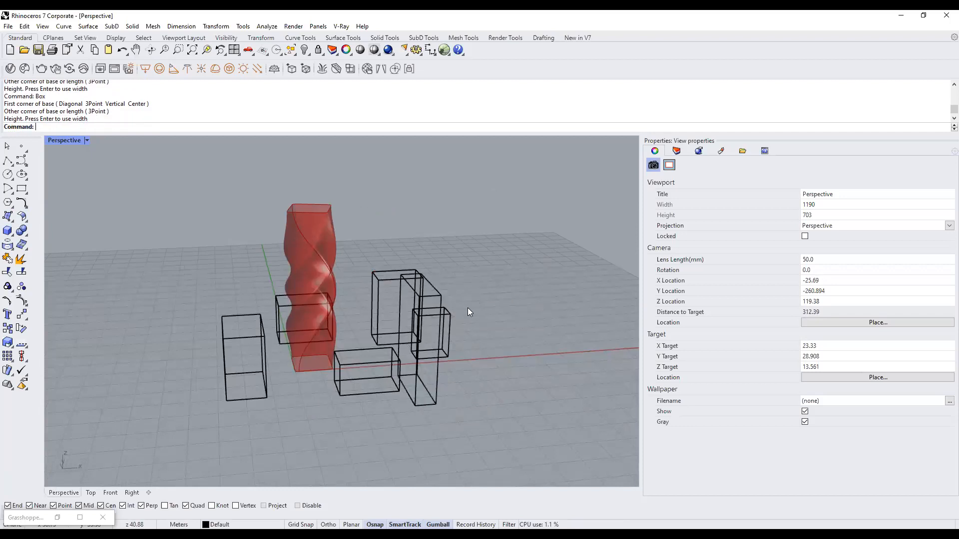
scroll(354, 368, "down", 3)
right_click_drag(397, 356, 318, 277)
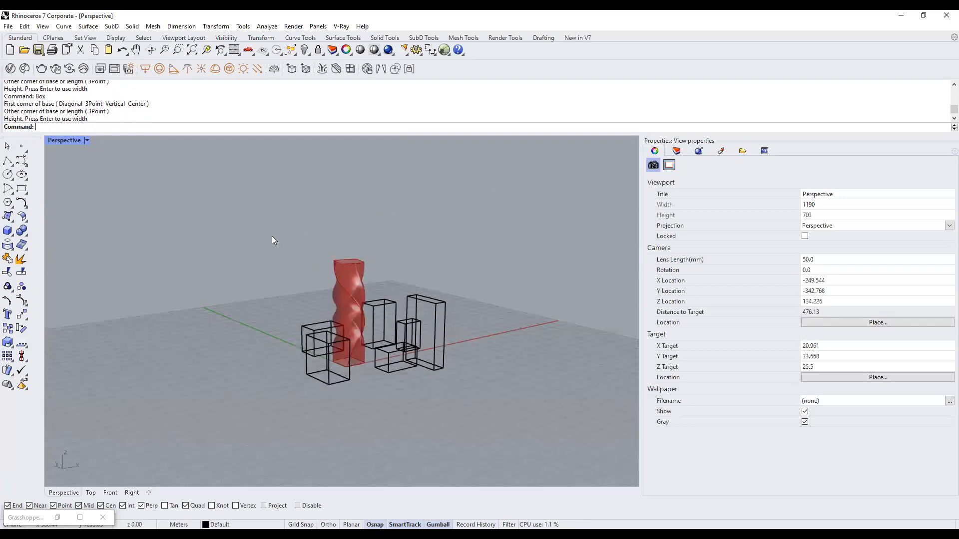
Switch the Perspective viewport to Shaded display and frame the tower and boxes.
left_click(90, 142)
left_click(103, 179)
right_click_drag(387, 367, 369, 385, "shift")
mouse_move(369, 385)
right_mouse_down()
mouse_move(392, 370)
mouse_move(327, 371)
mouse_move(357, 372)
right_mouse_up()
mouse_move(357, 372)
right_mouse_down()
mouse_move(343, 370)
mouse_move(366, 373)
right_mouse_up()
scroll(366, 372, "up", 4)
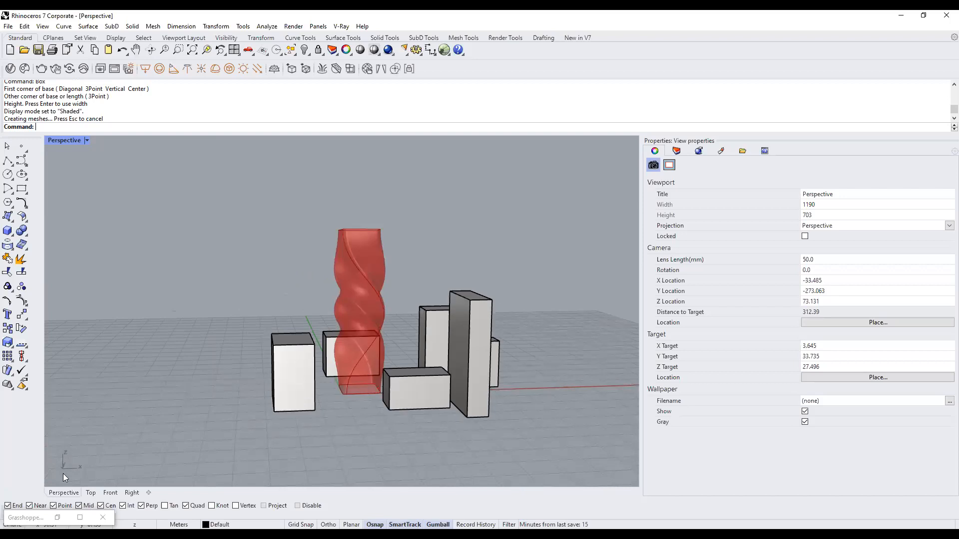
left_click(63, 517)
scroll(254, 322, "down", 8)
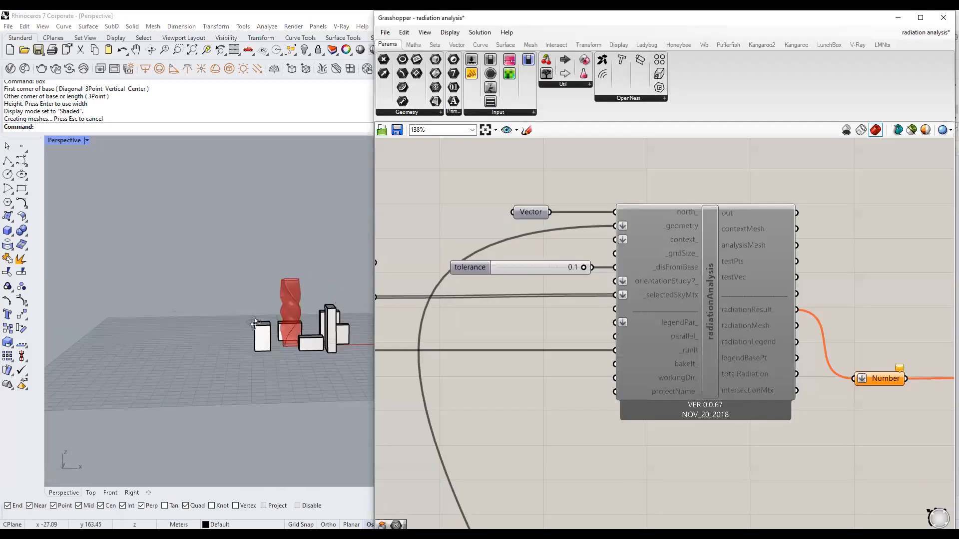
right_click_drag(254, 322, 210, 332)
left_click_drag(115, 276, 315, 379)
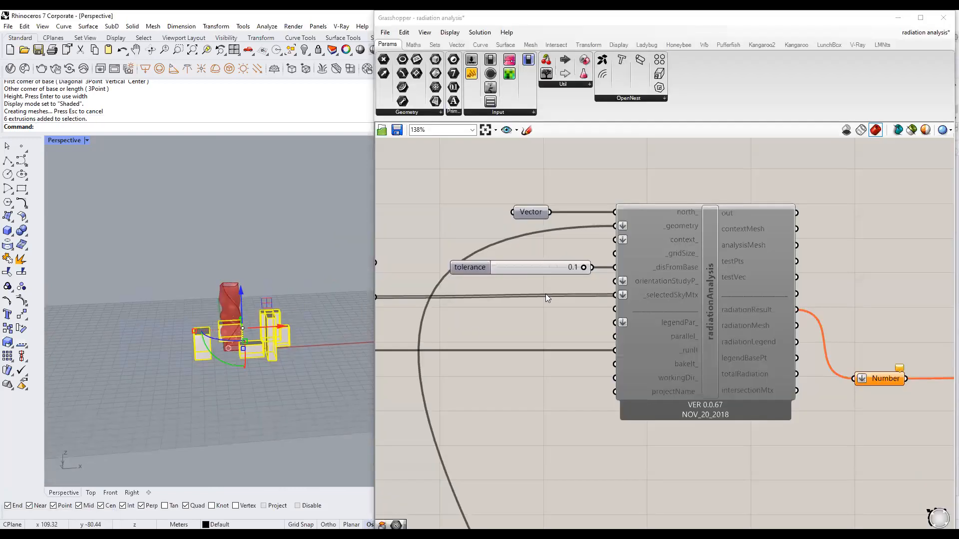
scroll(547, 291, "down", 2)
right_click_drag(548, 316, 574, 302)
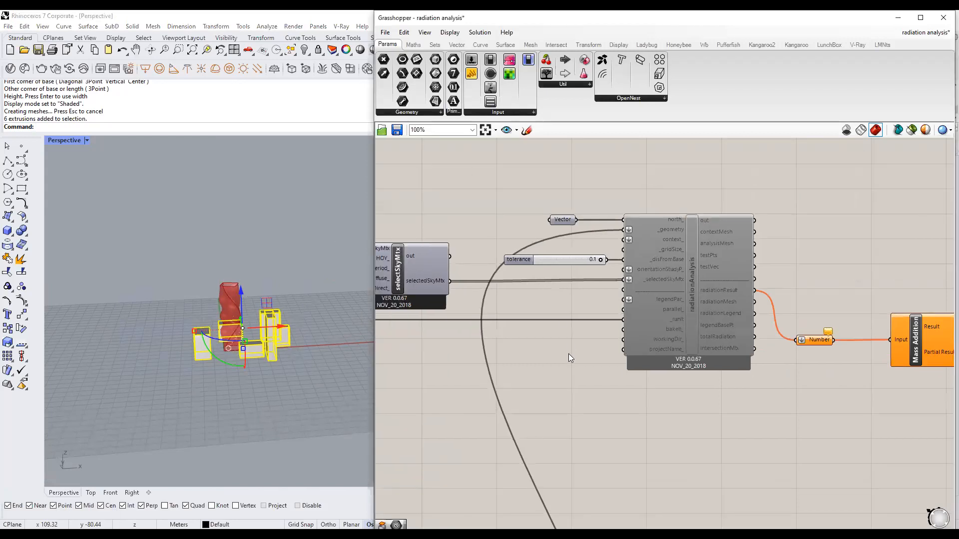
double_click(537, 377)
type("geom")
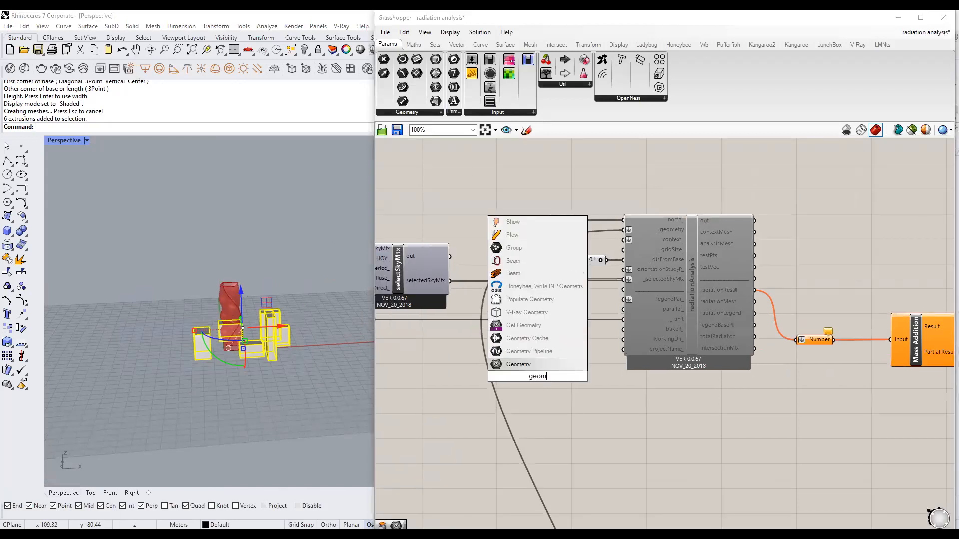
type("etry")
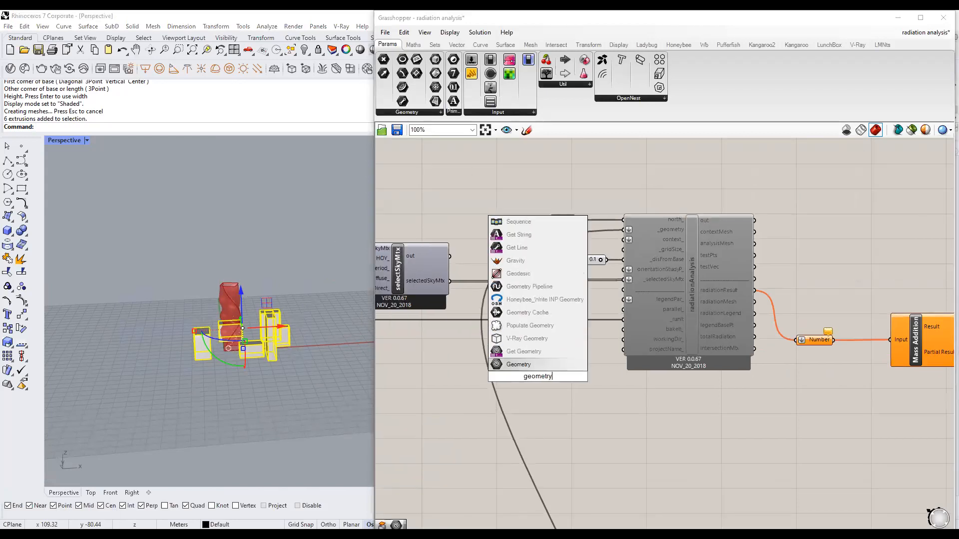
left_click(540, 370)
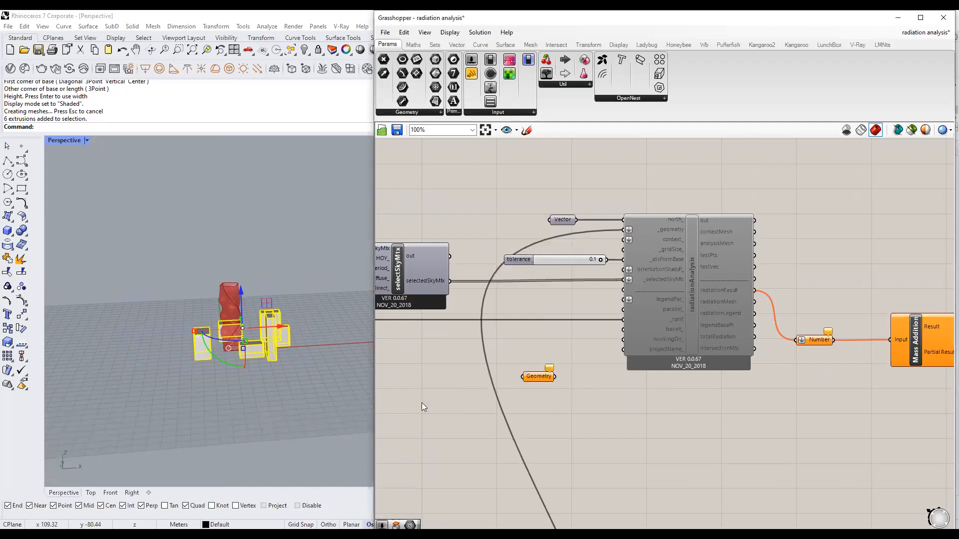
left_click(268, 397)
scroll(268, 396, "down", 3)
right_click_drag(542, 375, 570, 339)
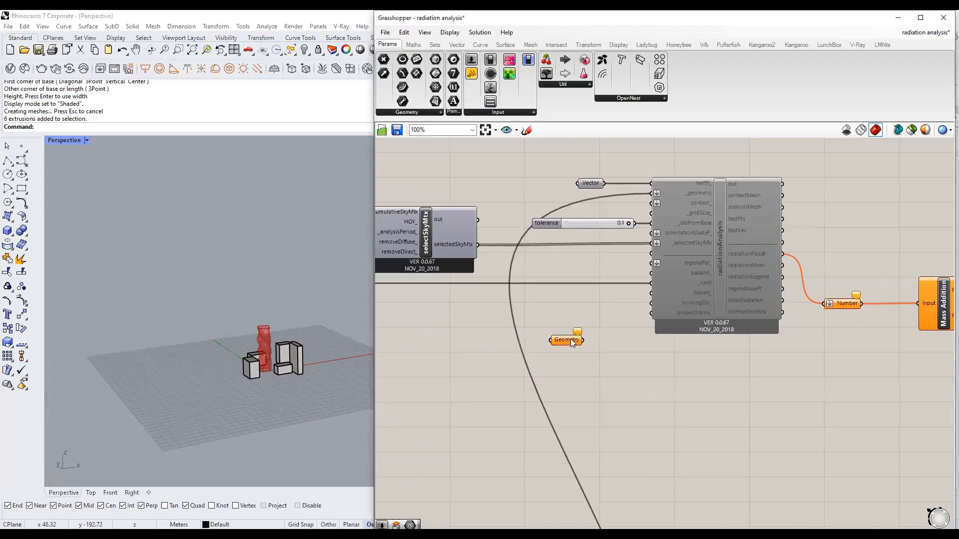
right_click(570, 338)
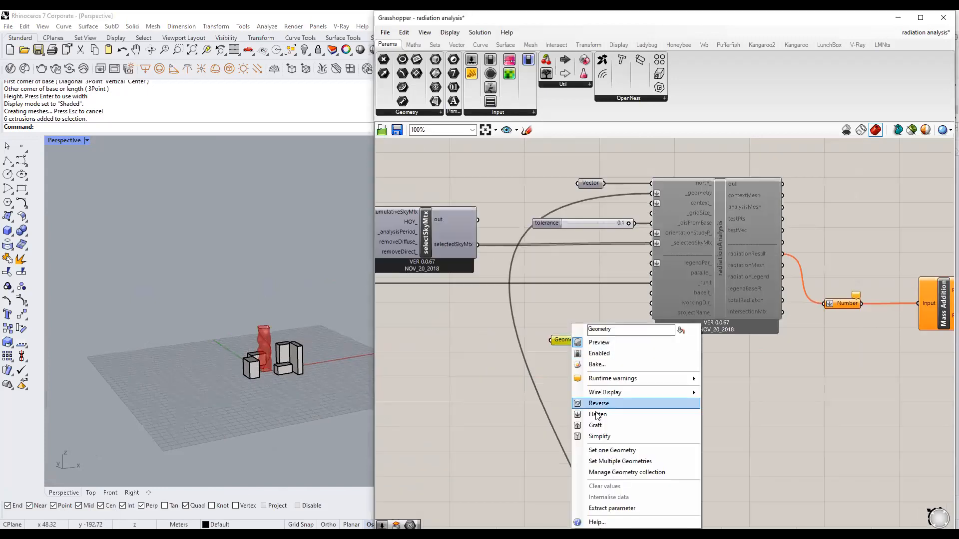
left_click(614, 461)
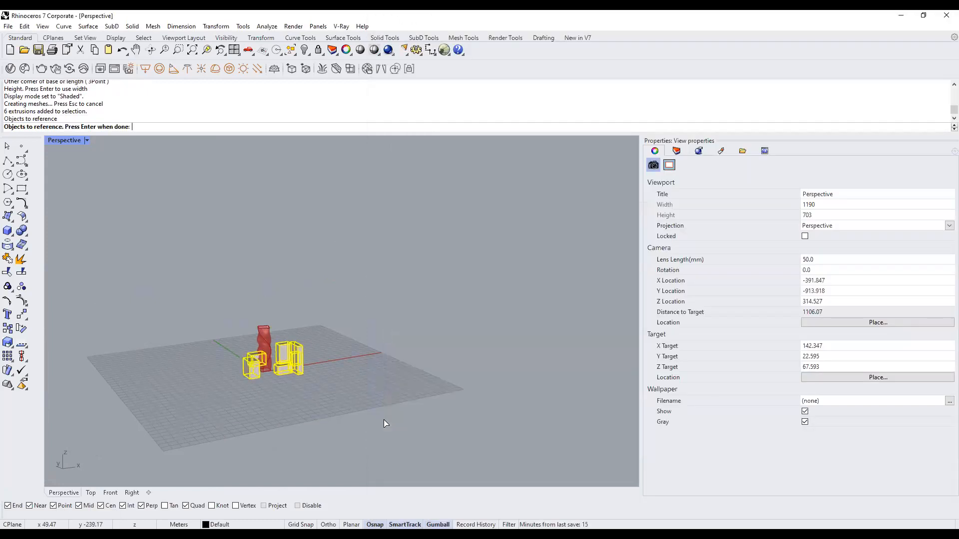
key("Return")
left_click_drag(575, 341, 586, 202)
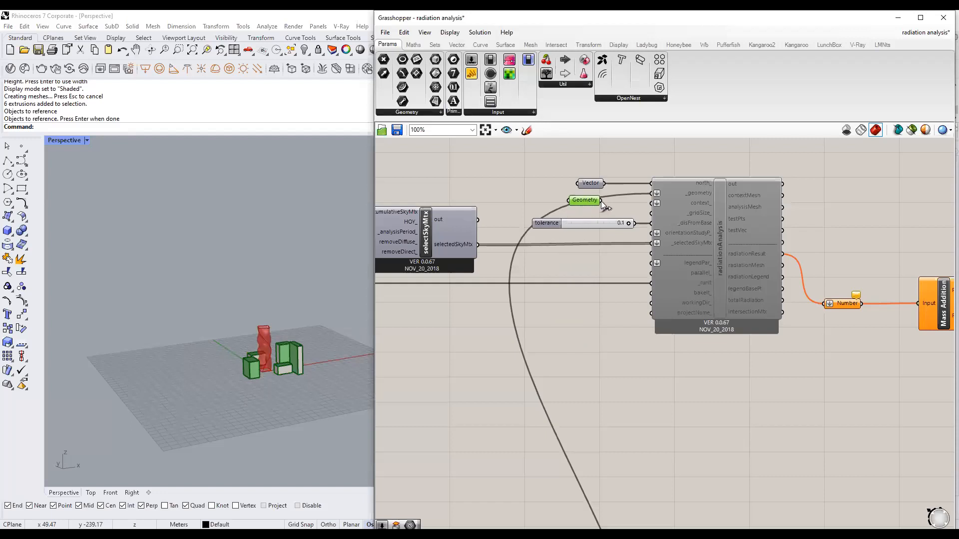
left_click_drag(582, 198, 589, 203)
mouse_move(701, 188)
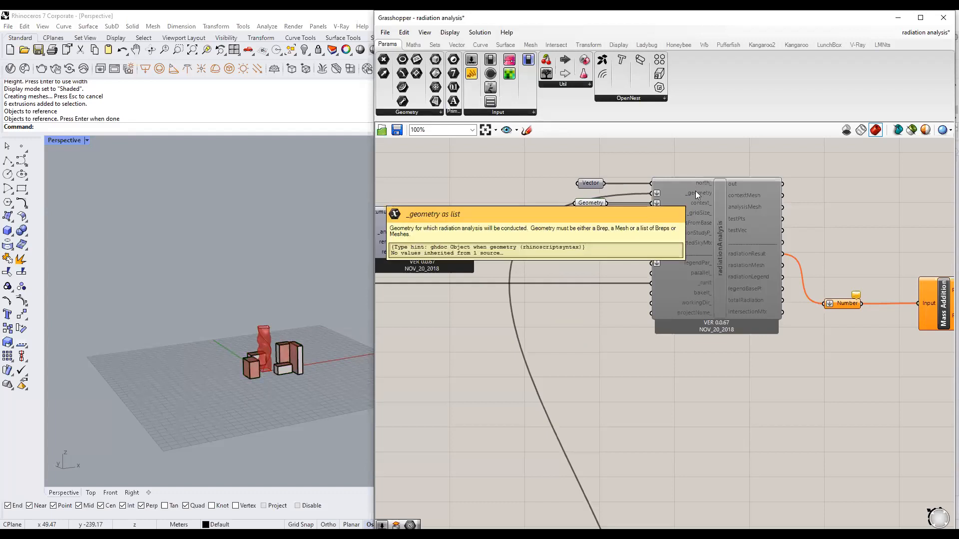
left_click(594, 202)
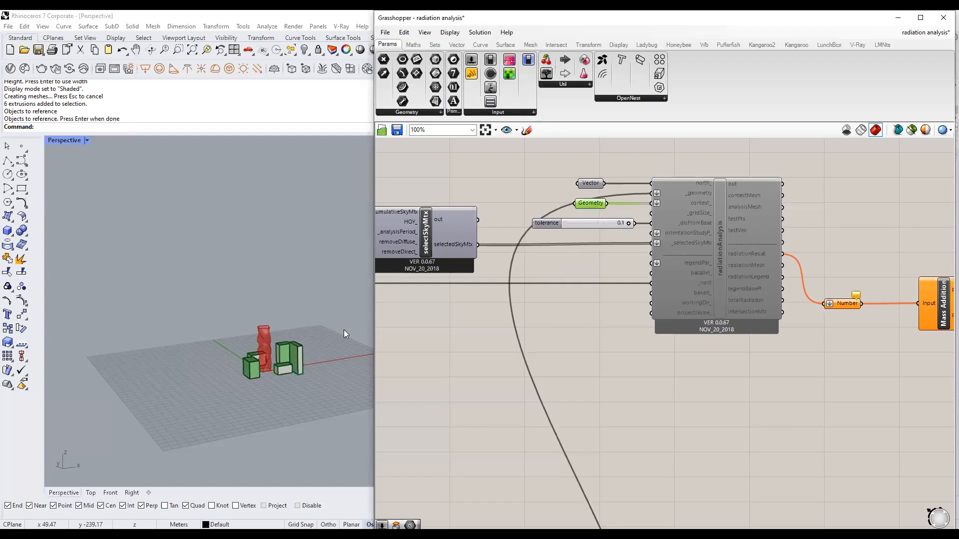
scroll(283, 369, "up", 3)
left_click_drag(128, 316, 353, 408)
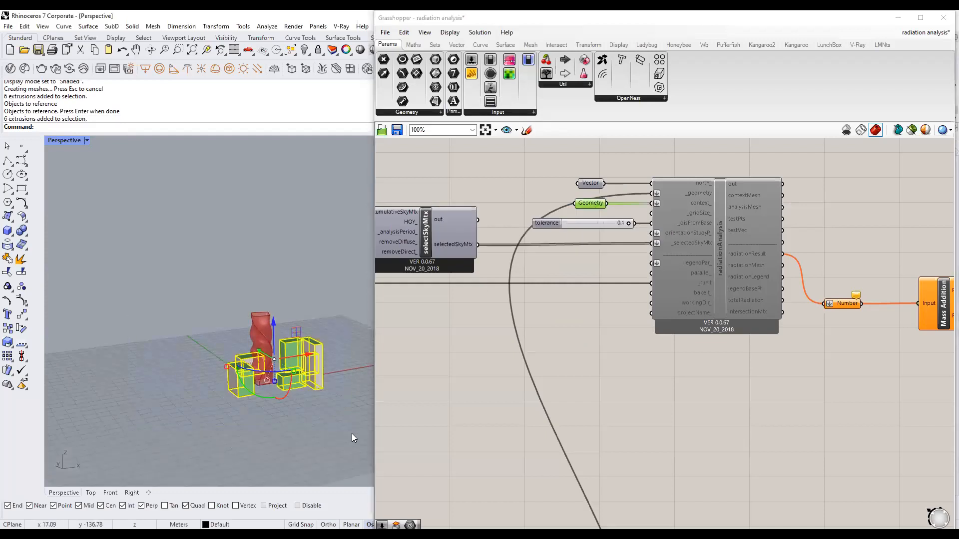
key("ctrl+h")
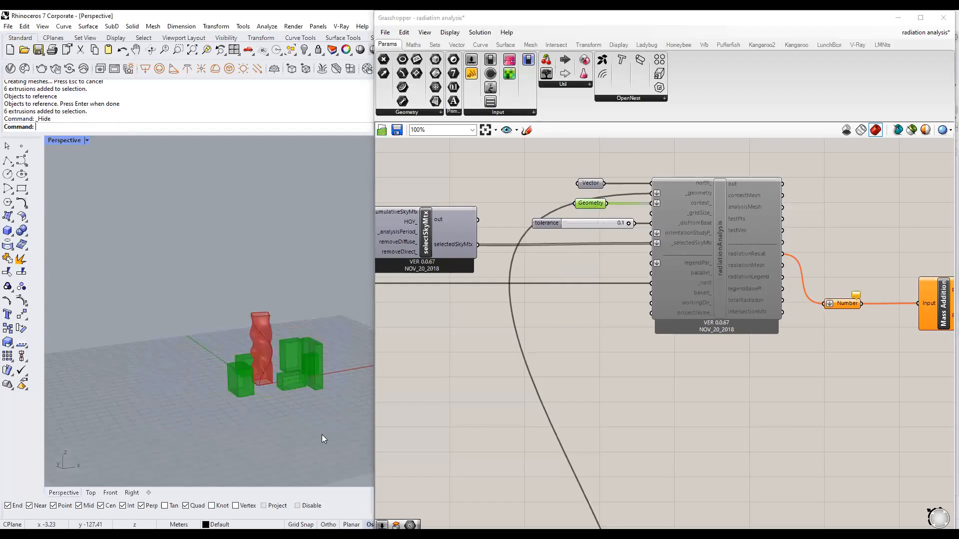
left_click(586, 350)
scroll(594, 263, "up", 2)
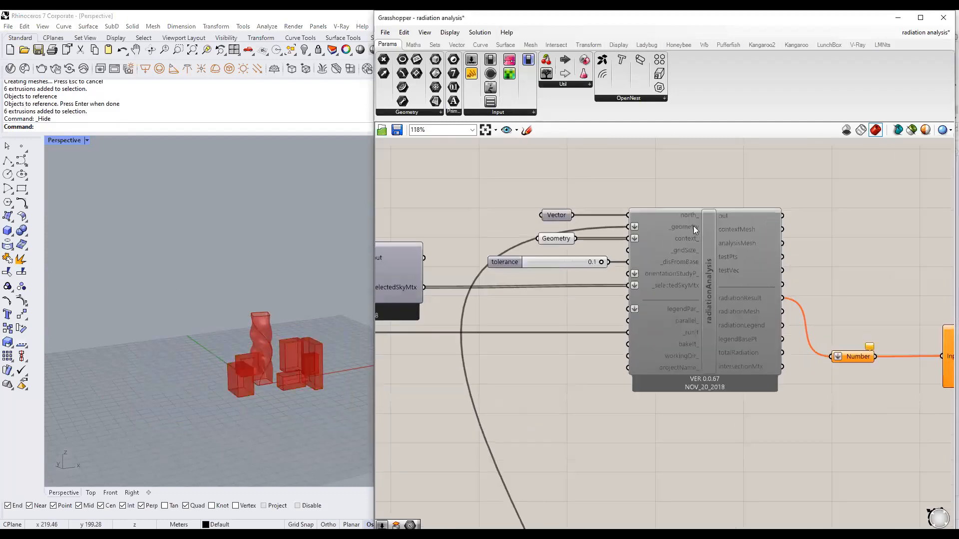
scroll(693, 228, "up", 1)
mouse_move(684, 257)
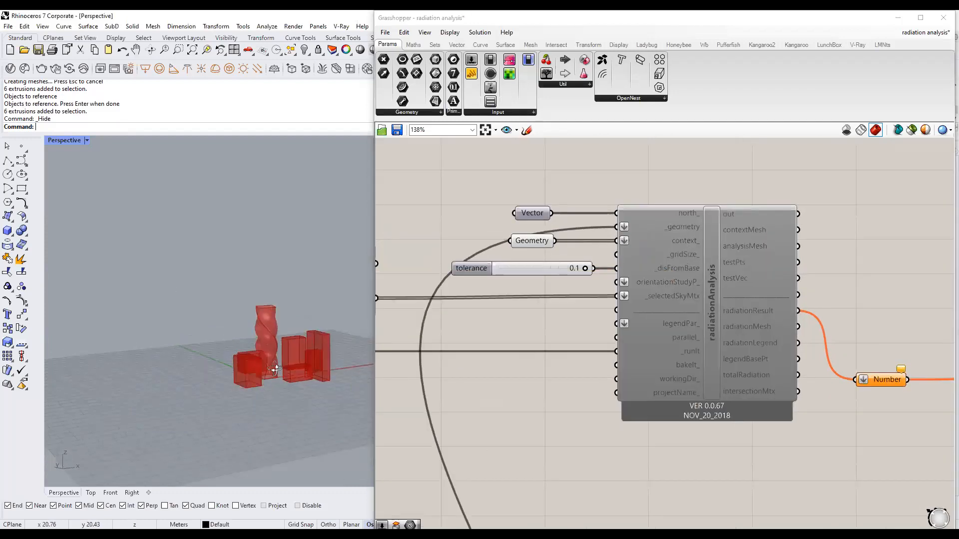
scroll(267, 376, "up", 3)
scroll(250, 393, "up", 2)
scroll(249, 393, "up", 2)
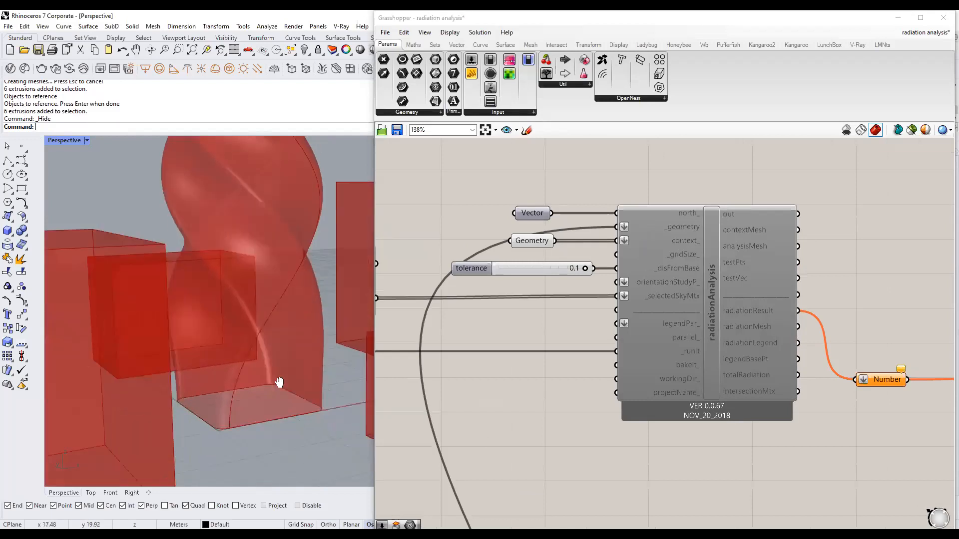
scroll(235, 368, "up", 2)
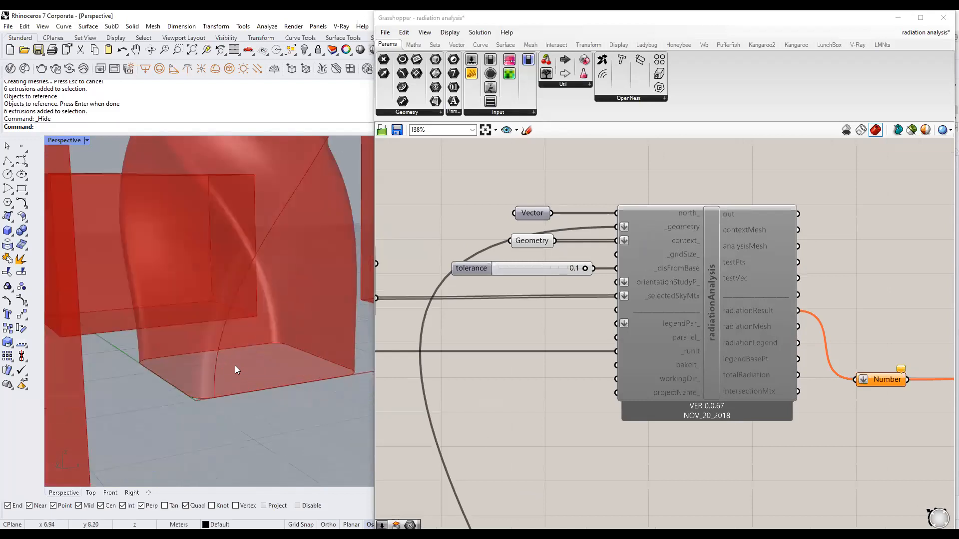
scroll(235, 366, "down", 5)
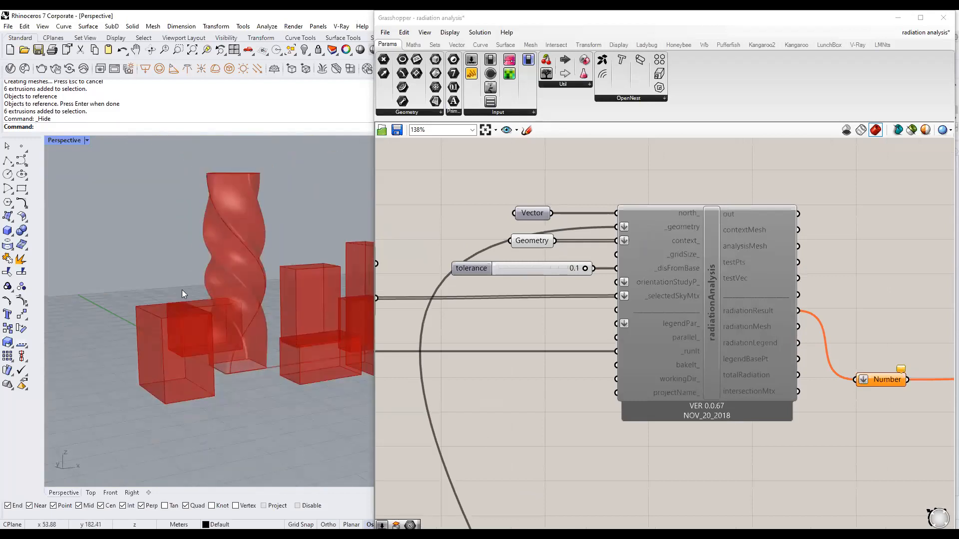
right_click_drag(210, 262, 211, 293)
scroll(264, 427, "up", 5)
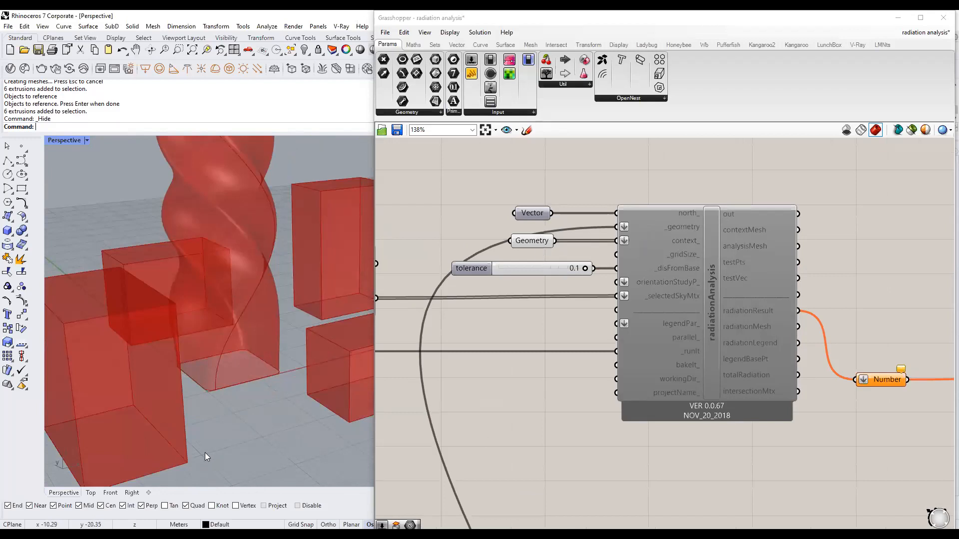
Create a number slider set to 1.5 and line it up with the tolerance slider.
double_click(532, 255)
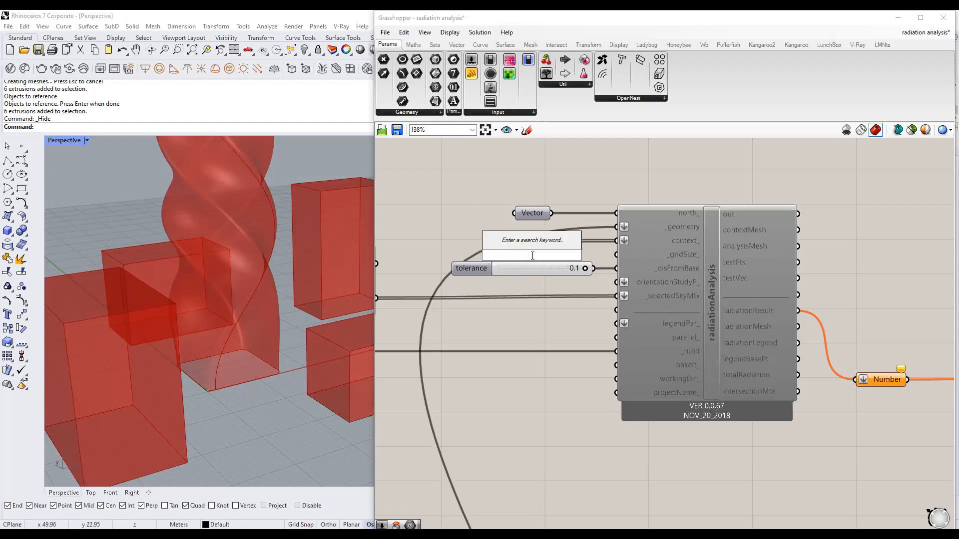
type("1.5")
key("Return")
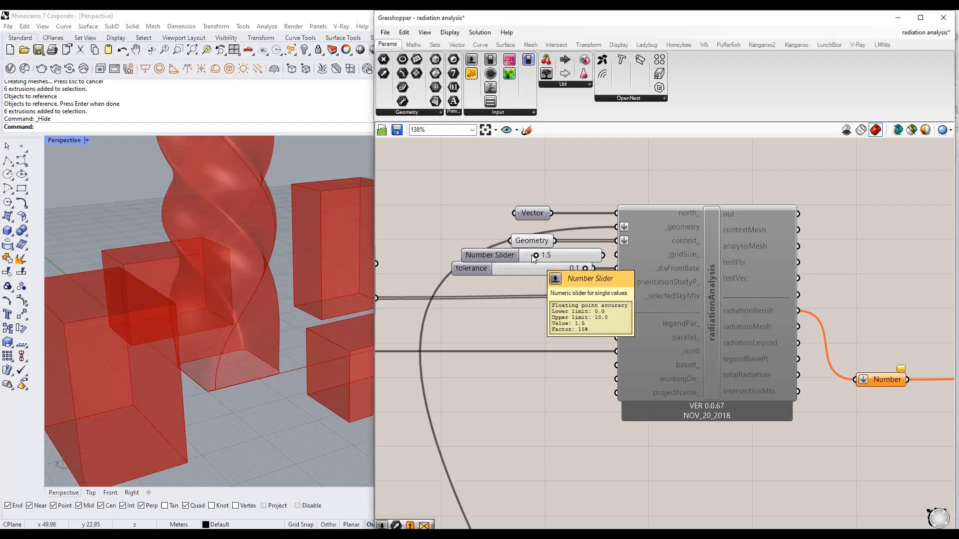
left_click_drag(578, 256, 567, 254)
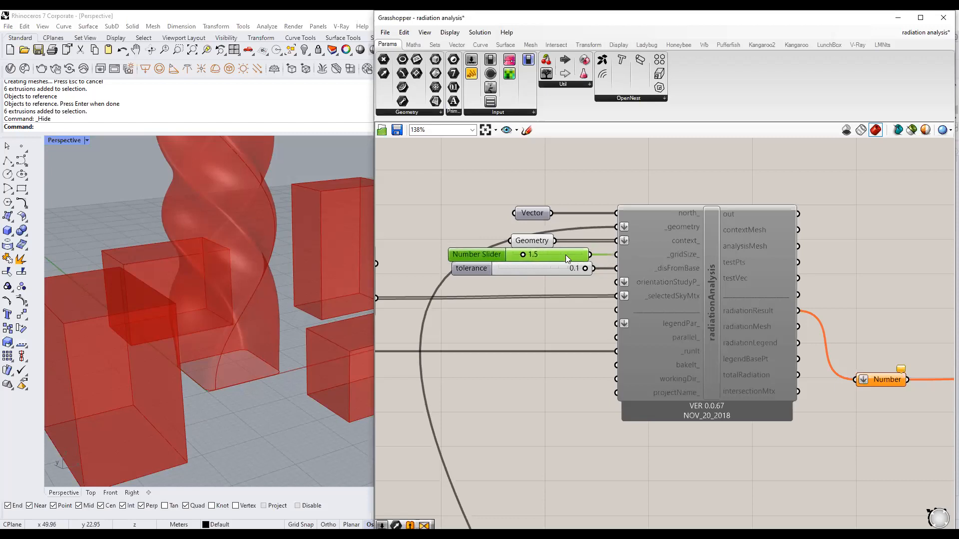
left_click(574, 300)
Pan and zoom the canvas over to the upstream weather-file components.
scroll(733, 311, "down", 4)
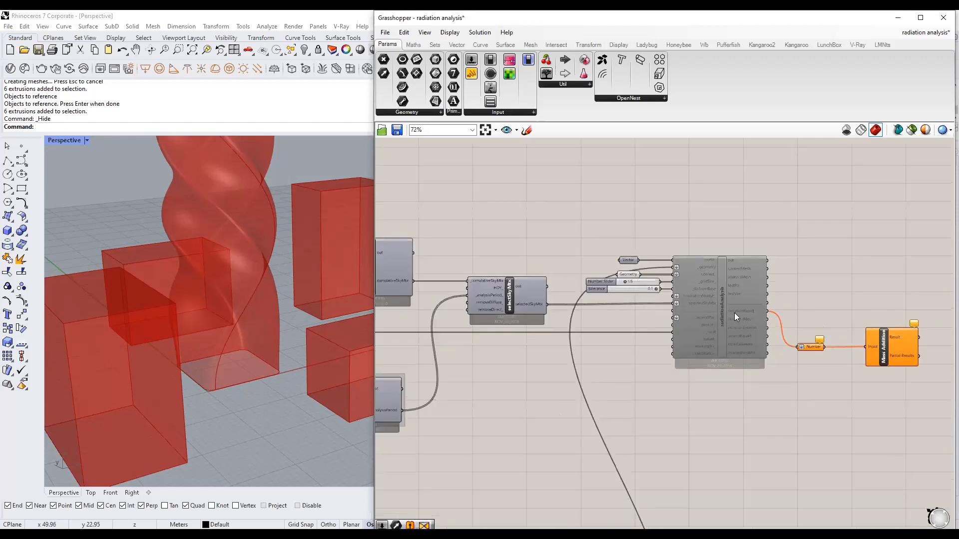
scroll(719, 320, "down", 3)
right_click_drag(587, 336, 682, 342)
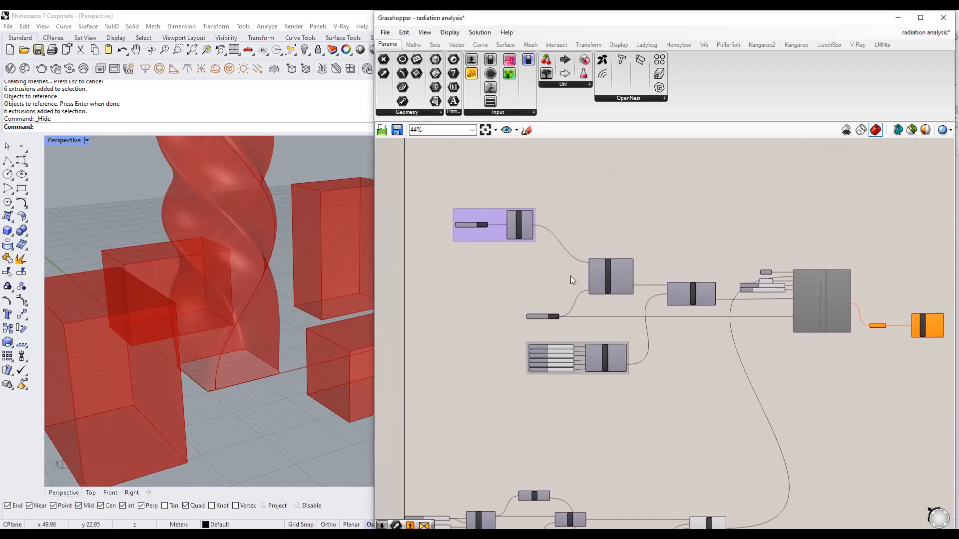
scroll(552, 274, "up", 3)
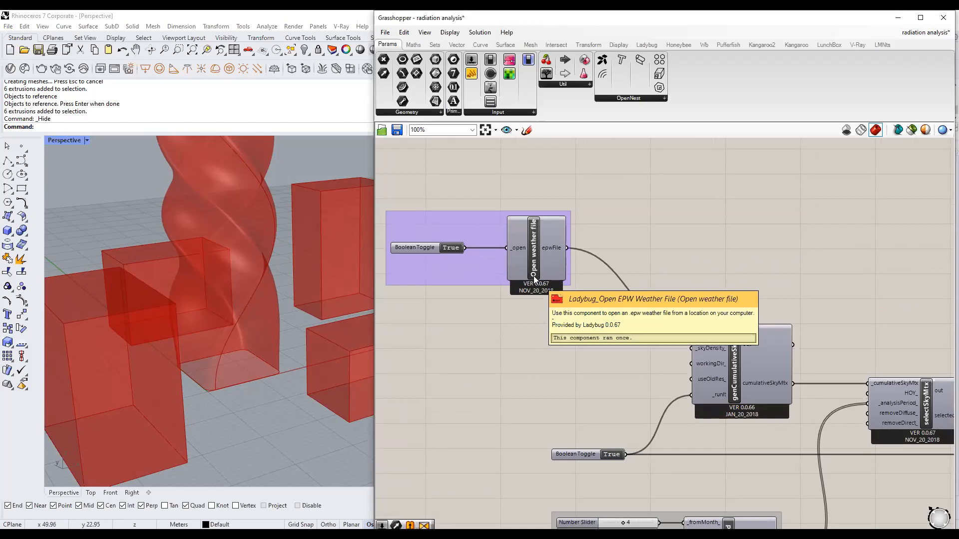
scroll(499, 321, "down", 3)
scroll(500, 321, "up", 2)
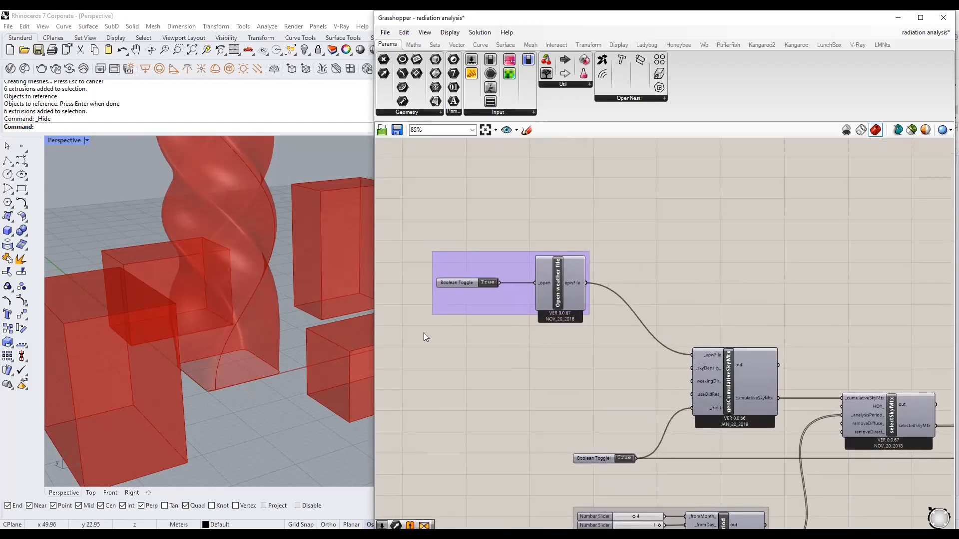
scroll(207, 379, "down", 5)
scroll(208, 378, "up", 2)
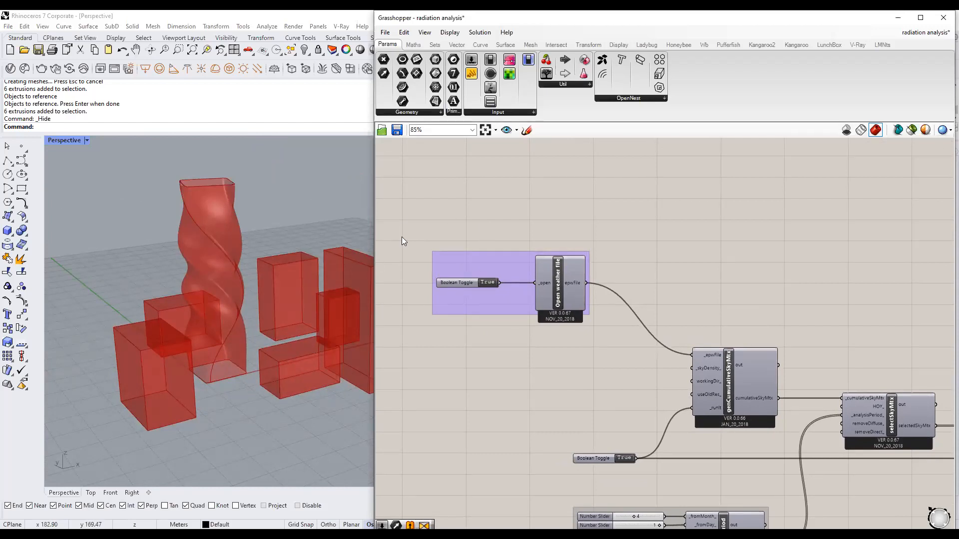
Window-select and delete the grouped Boolean Toggle feeding Open weather file's _open input.
scroll(490, 276, "down", 3)
left_click_drag(892, 428, 872, 447)
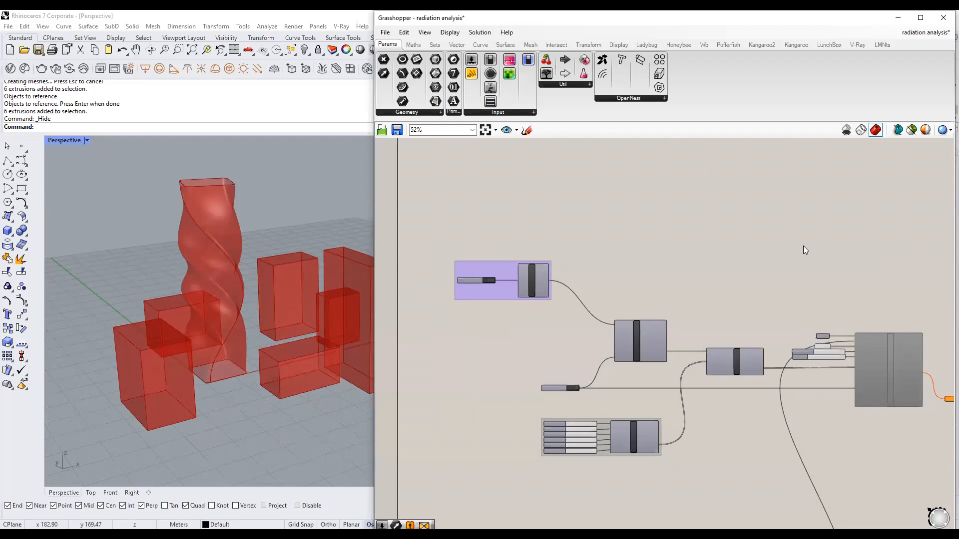
right_click_drag(502, 299, 532, 318)
left_click_drag(547, 349, 447, 223)
key("Delete")
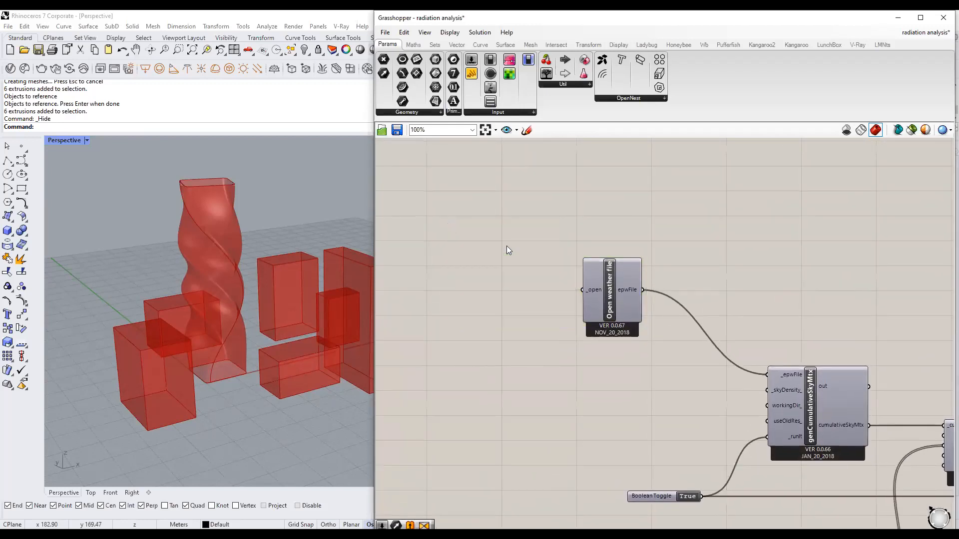
left_click(621, 280)
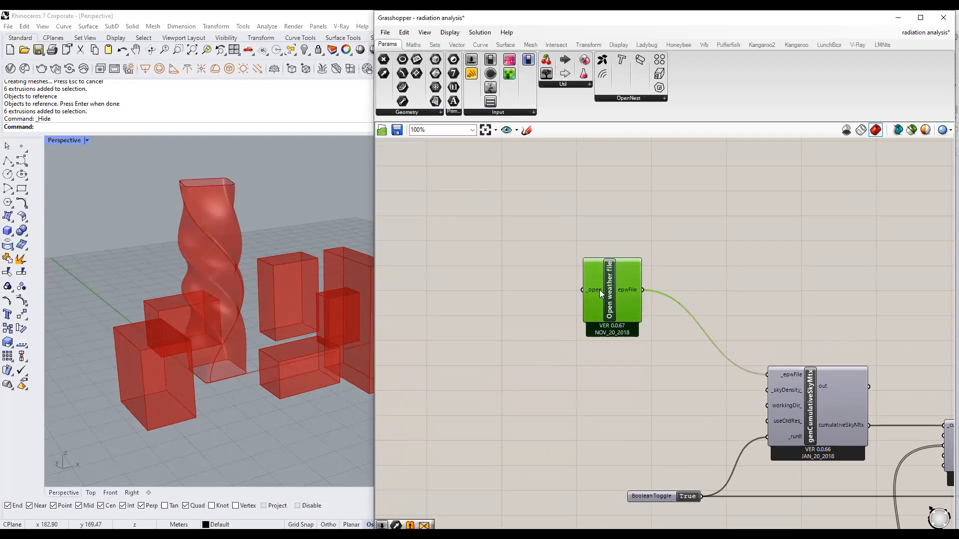
mouse_move(599, 290)
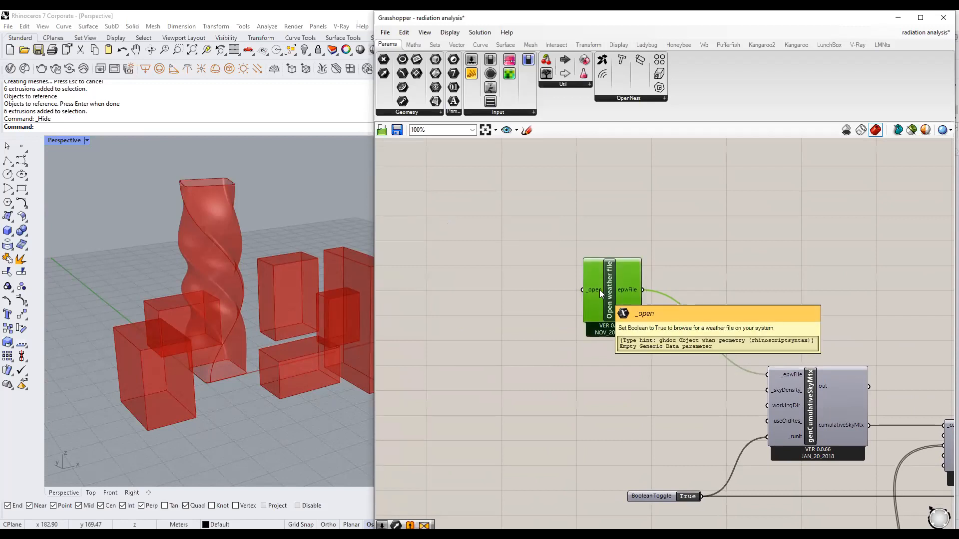
left_click(477, 294)
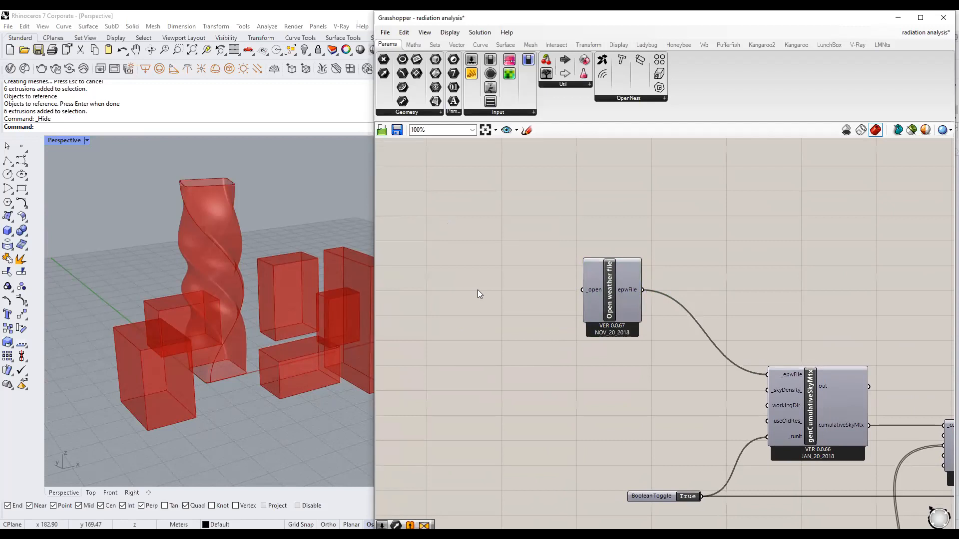
right_click_drag(478, 295, 544, 288)
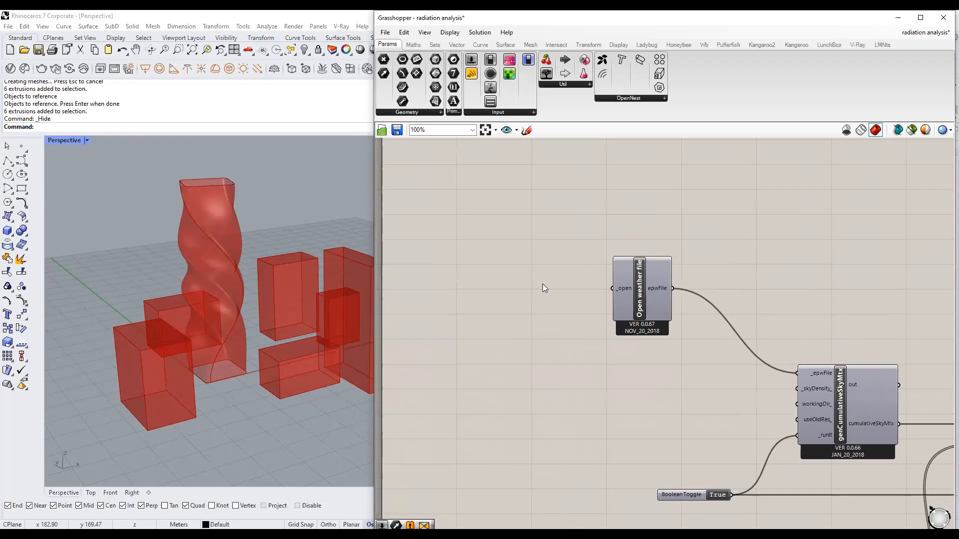
Place a Boolean Toggle left of Open weather file and flip its value to test it.
scroll(543, 286, "up", 2)
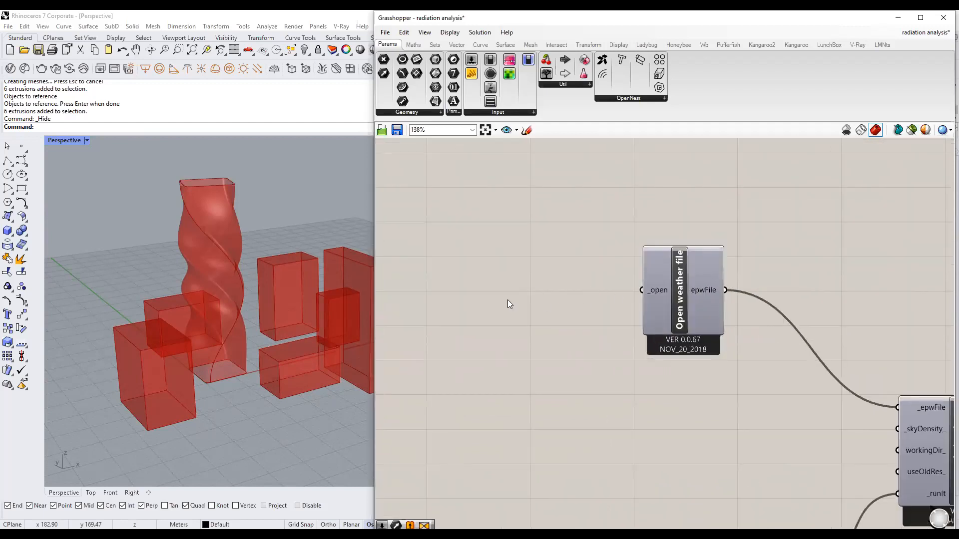
right_click_drag(533, 299, 565, 284)
double_click(565, 285)
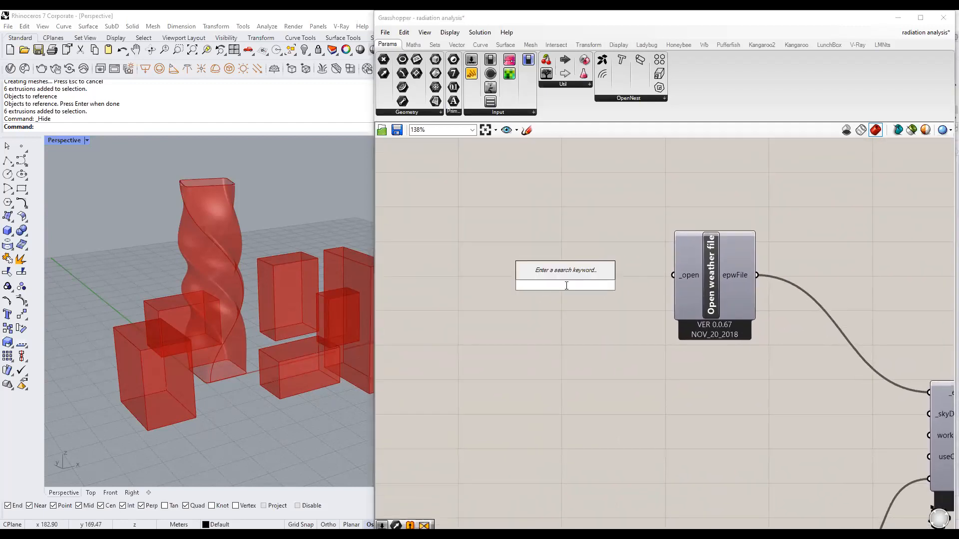
type("boolen")
key("BackSpace")
type("an tog")
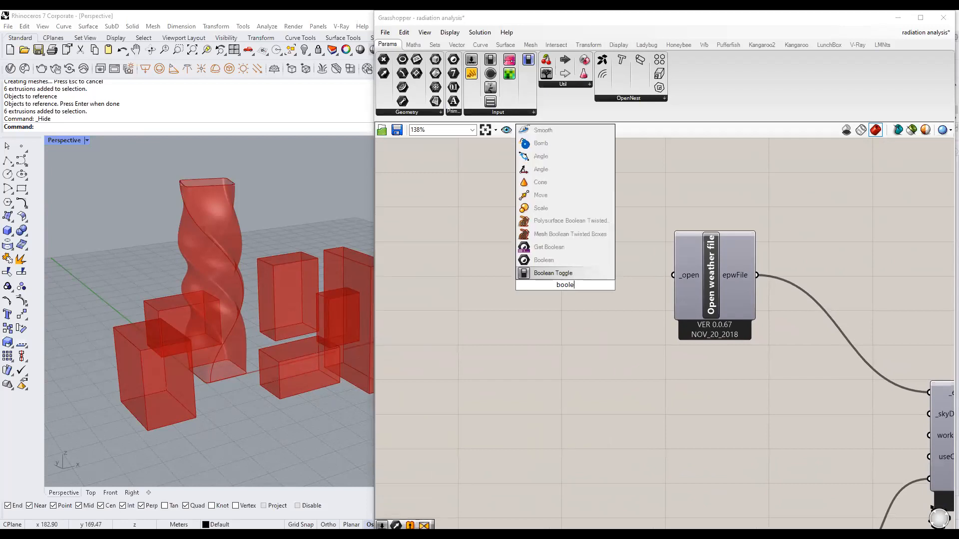
type("g")
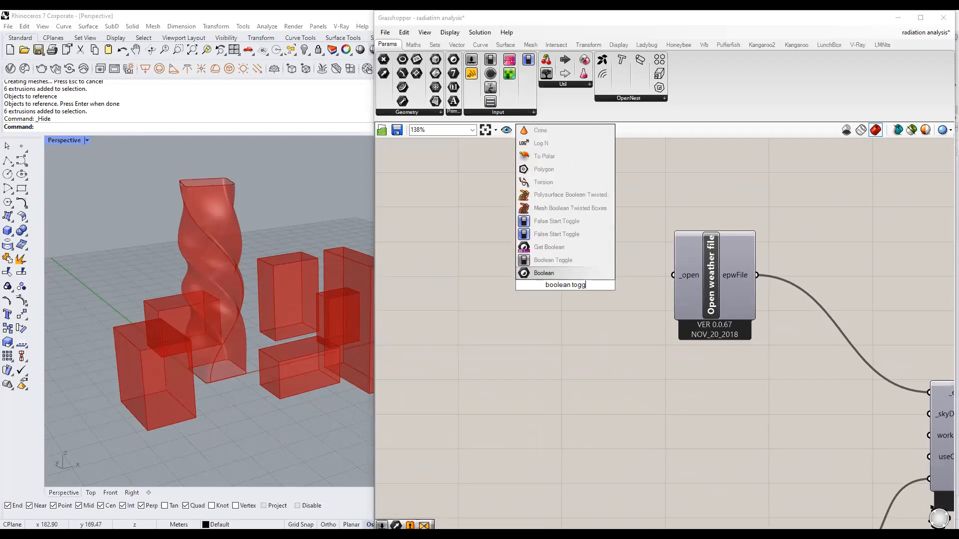
left_click(579, 260)
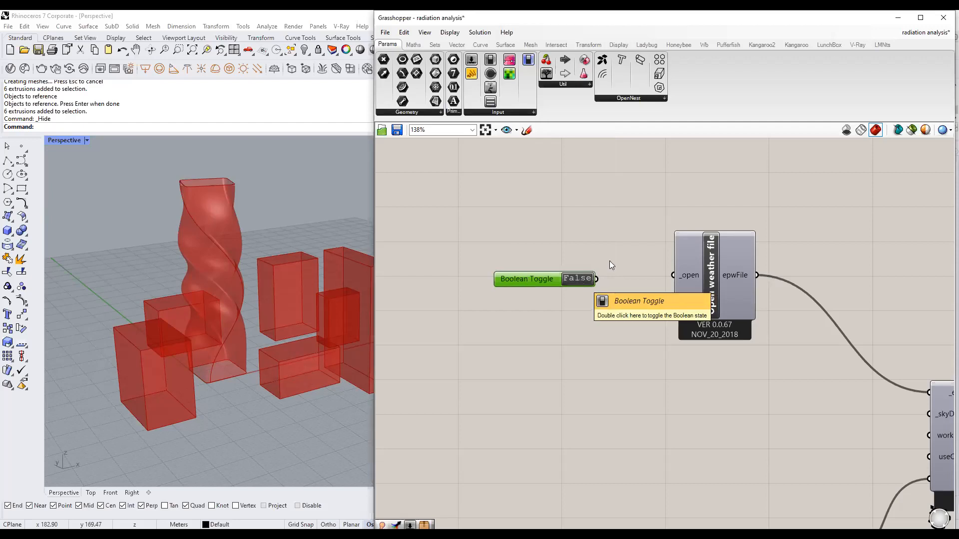
double_click(576, 279)
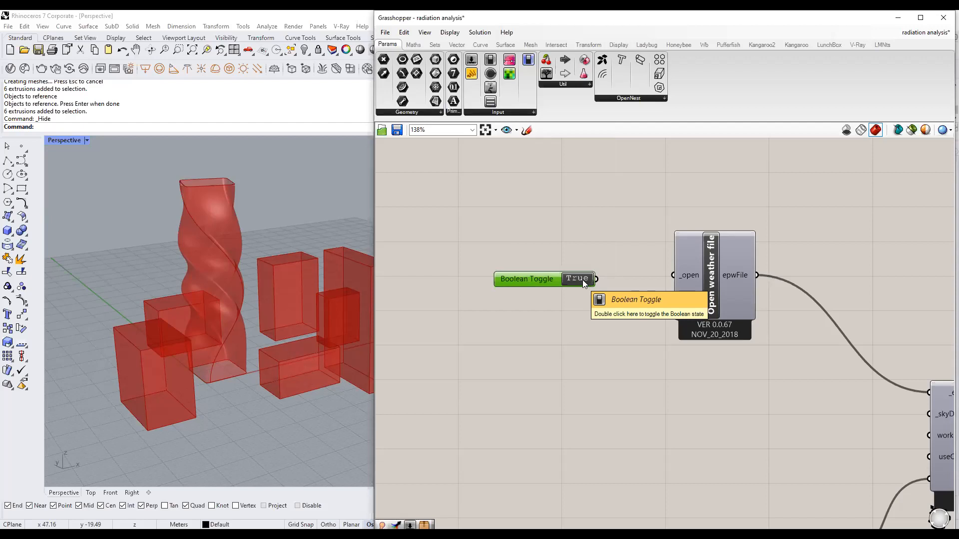
double_click(583, 278)
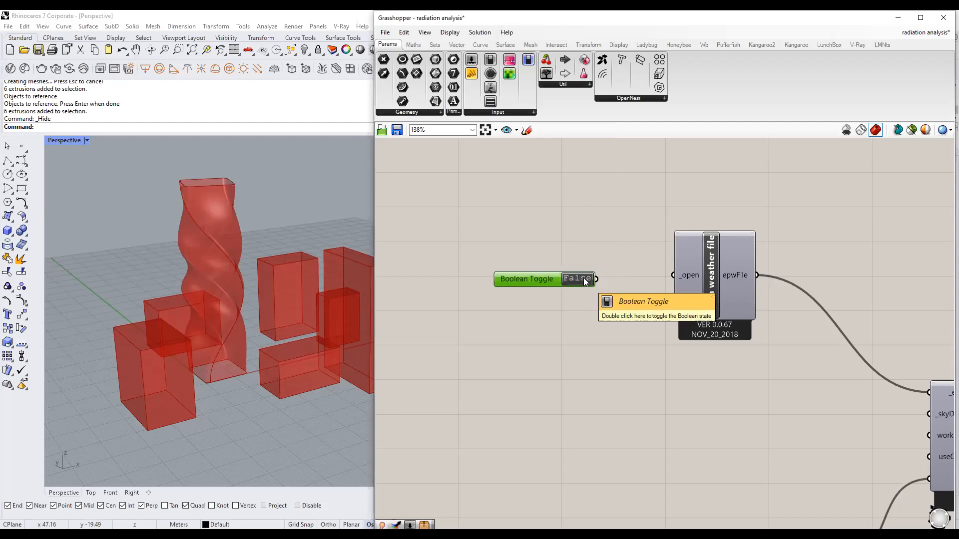
double_click(576, 279)
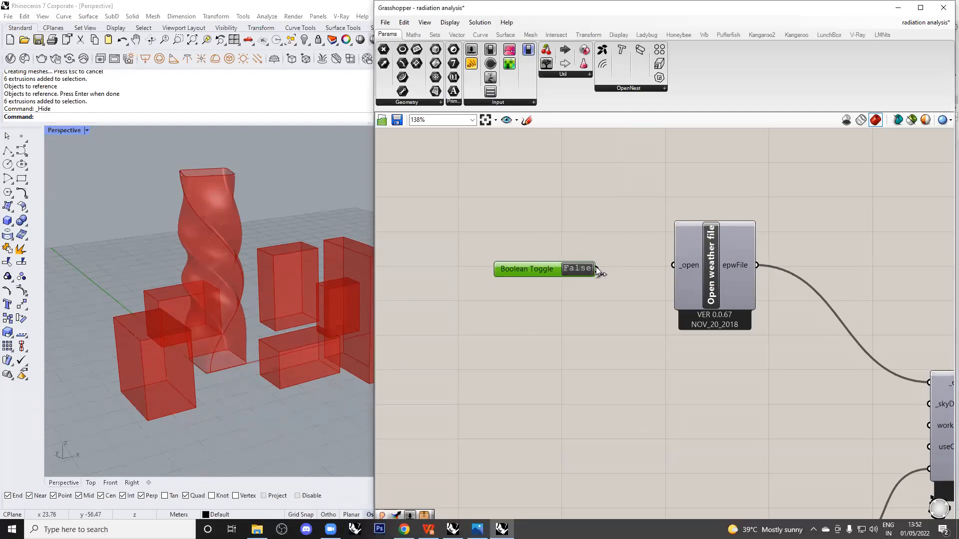
Wire the toggle's output into the _open input and align it beside it.
left_click_drag(596, 268, 668, 268)
left_click_drag(522, 270, 532, 262)
left_click(576, 304)
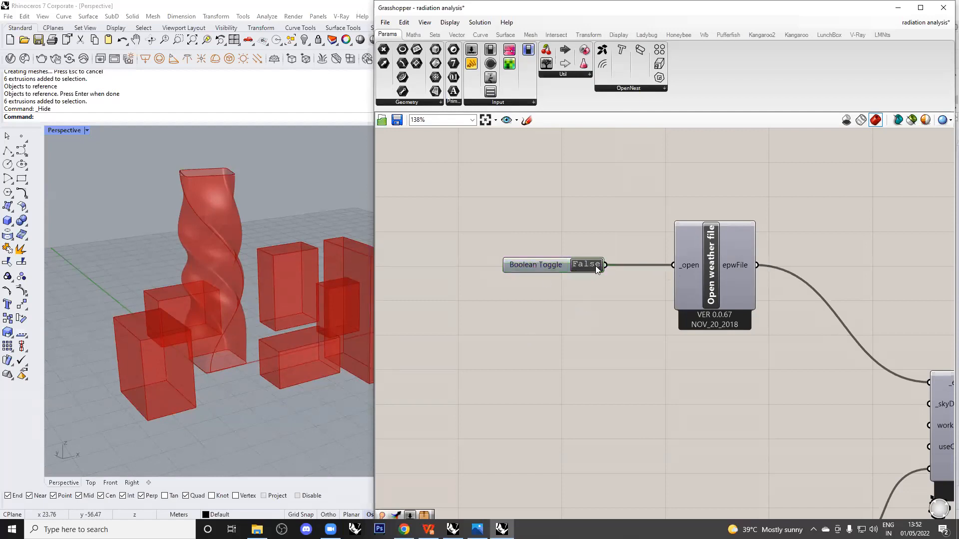
scroll(605, 333, "down", 2)
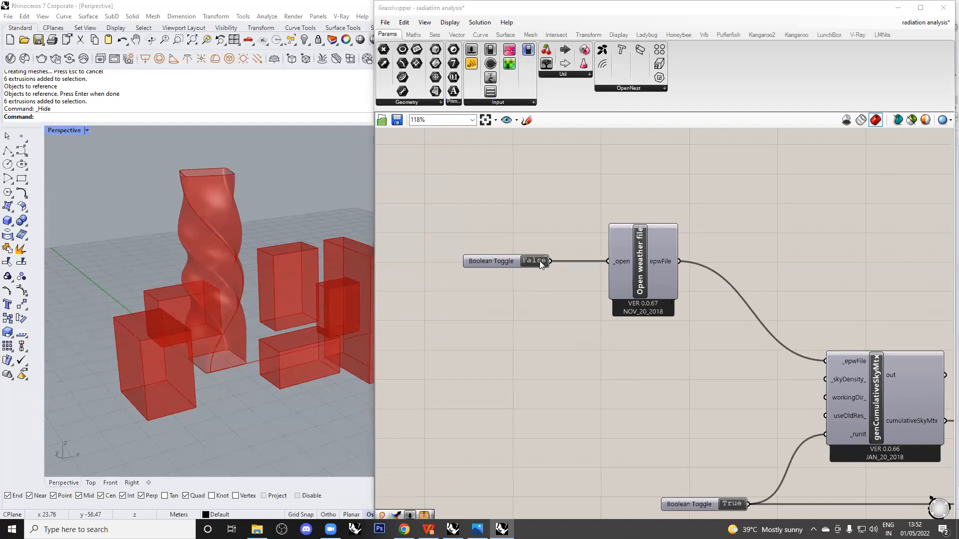
Browse to the 02 GRASSHOPPER folder and open IND_Chennai.432790_IWEC.epw.
double_click(539, 261)
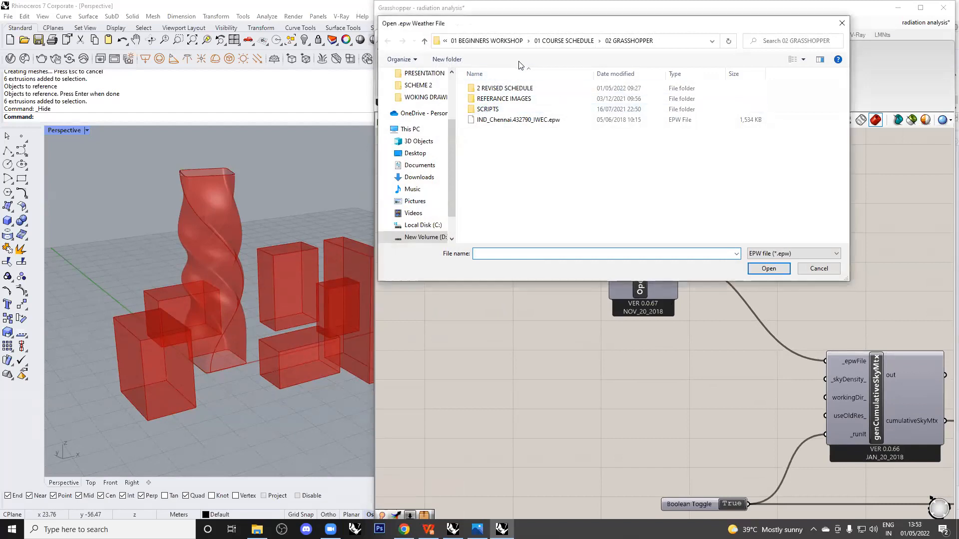
left_click(789, 253)
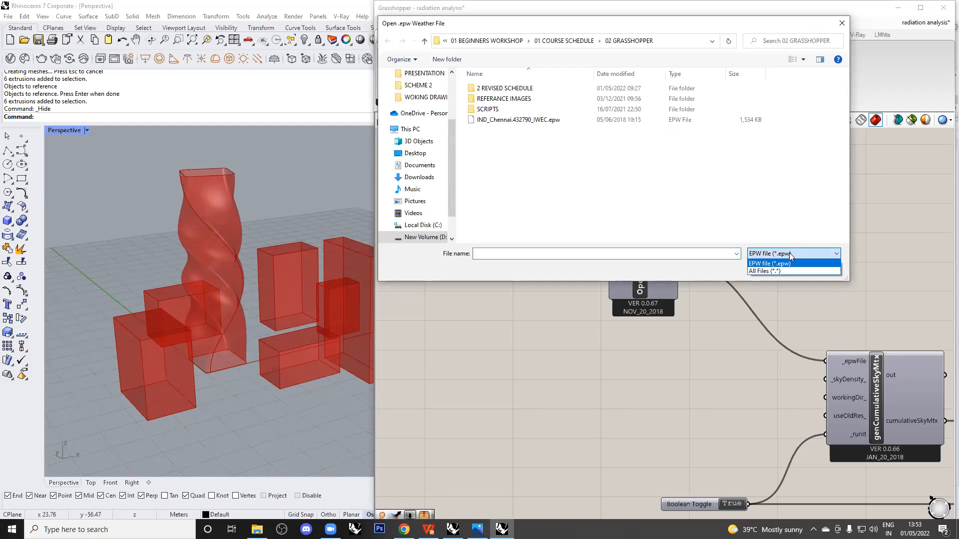
left_click(789, 252)
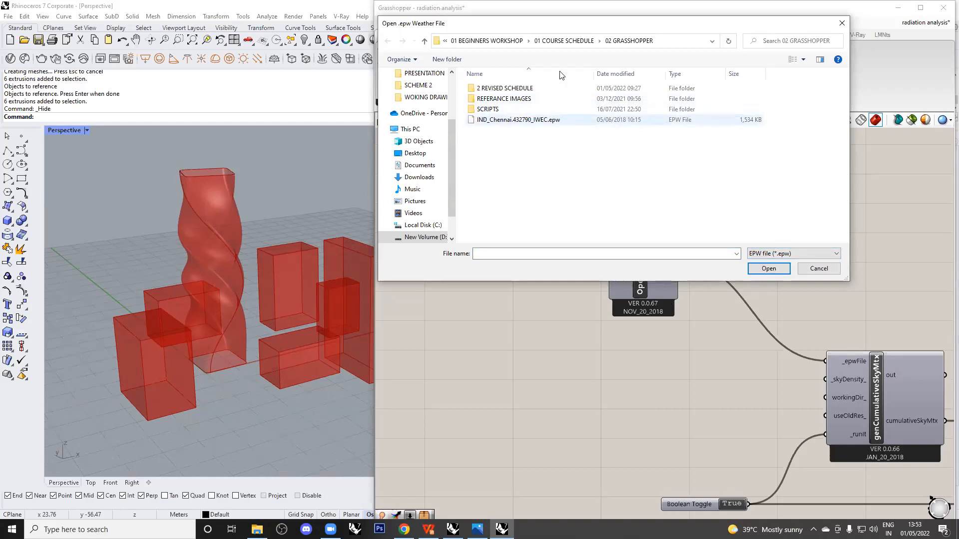
left_click(564, 41)
double_click(550, 109)
left_click(533, 123)
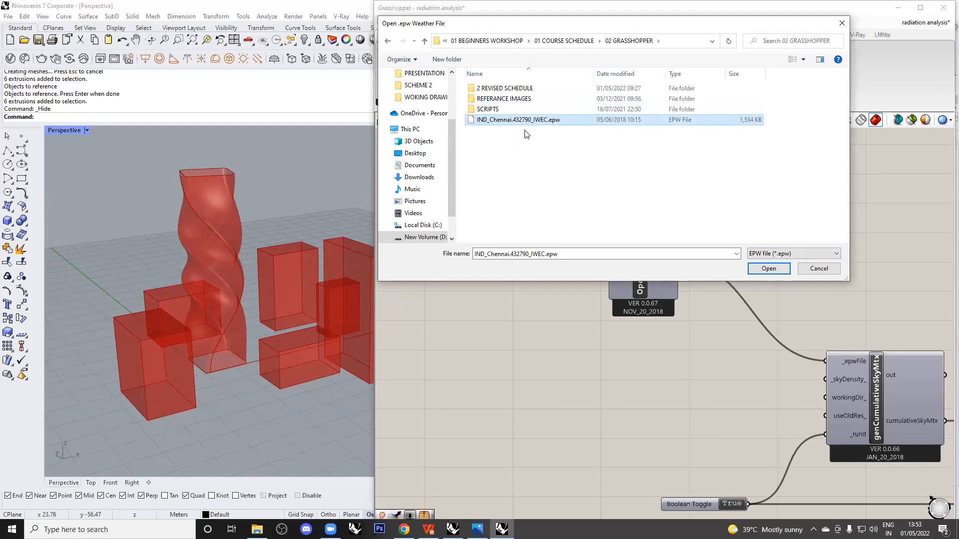
left_click(769, 269)
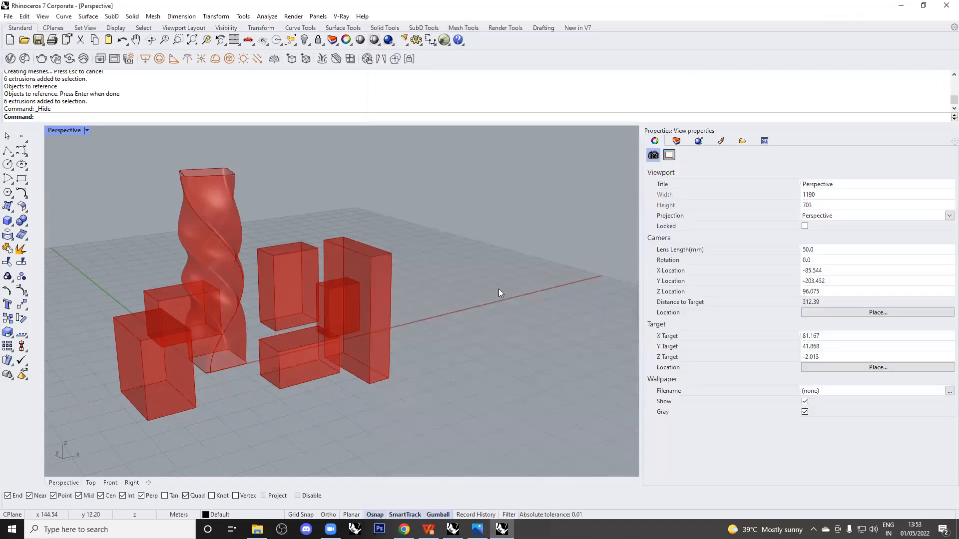
Return to Grasshopper and pan around the definition past the toggle and weather component.
left_click(502, 530)
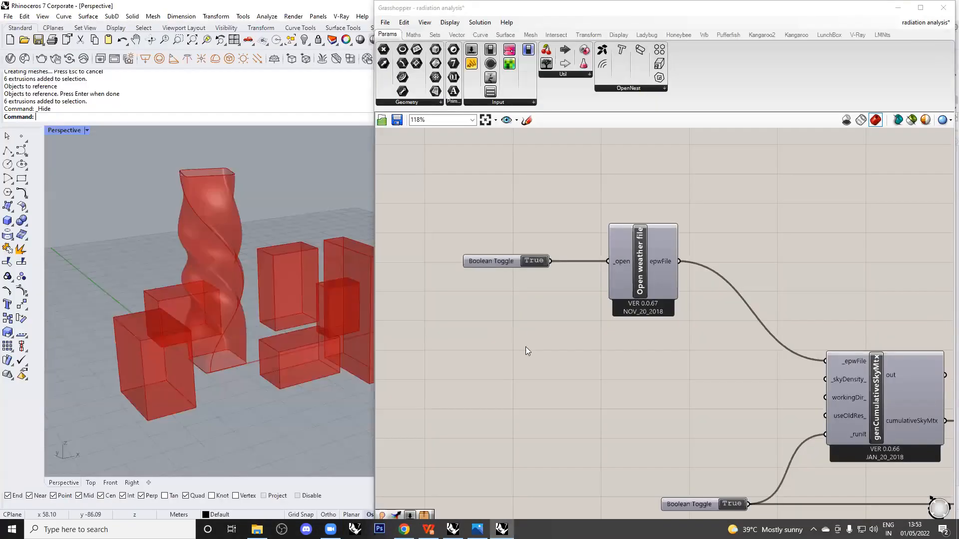
scroll(538, 215, "down", 5)
scroll(539, 215, "down", 5)
right_click_drag(870, 301, 847, 298)
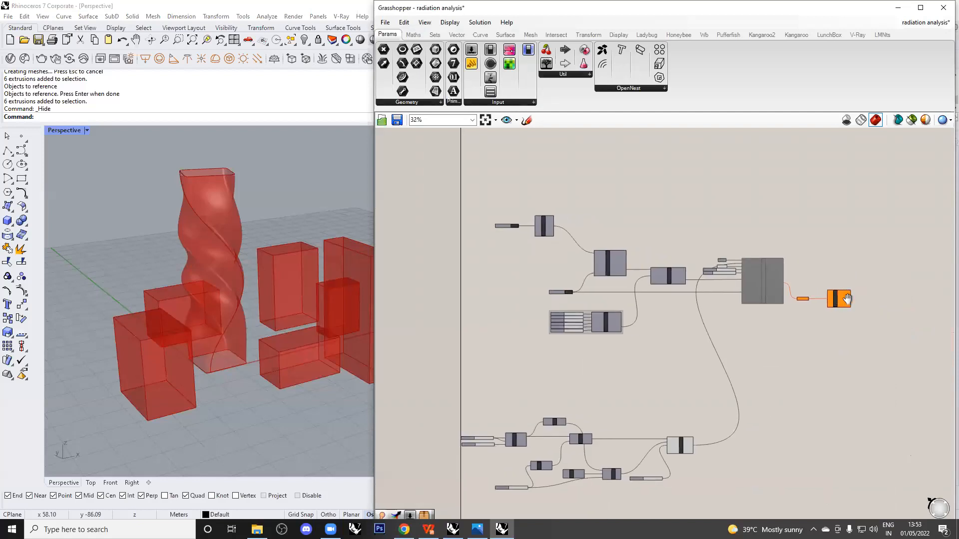
scroll(559, 245, "up", 5)
left_click_drag(572, 295, 425, 177)
left_click(475, 294)
Delete the group around the analysis-period sliders, then select the sliders with analysisPeriod.
scroll(544, 240, "down", 3)
right_click_drag(634, 343, 602, 242)
scroll(608, 346, "up", 4)
scroll(608, 349, "up", 1)
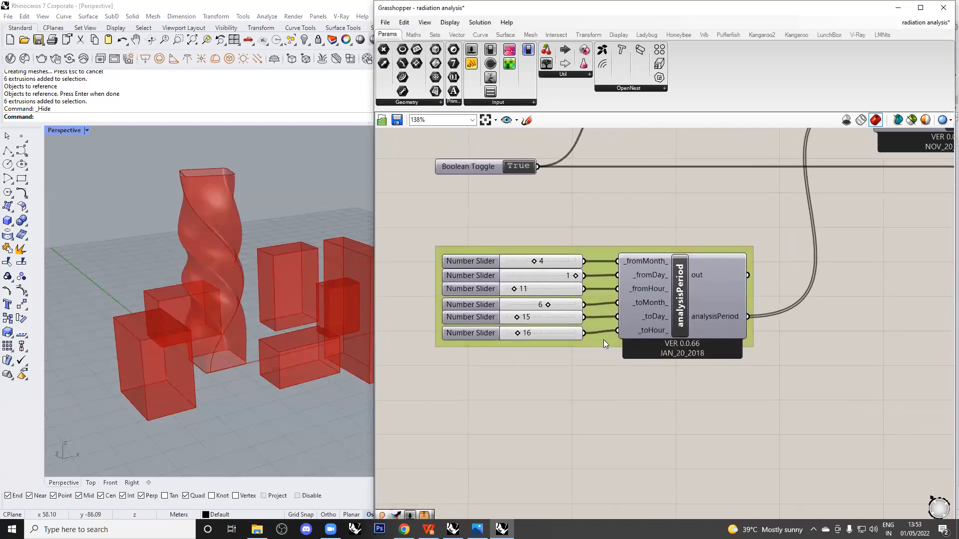
key("Delete")
left_click(643, 324)
scroll(615, 335, "down", 2)
right_click_drag(636, 274, 625, 325)
left_click(573, 401)
left_click_drag(573, 401, 532, 425)
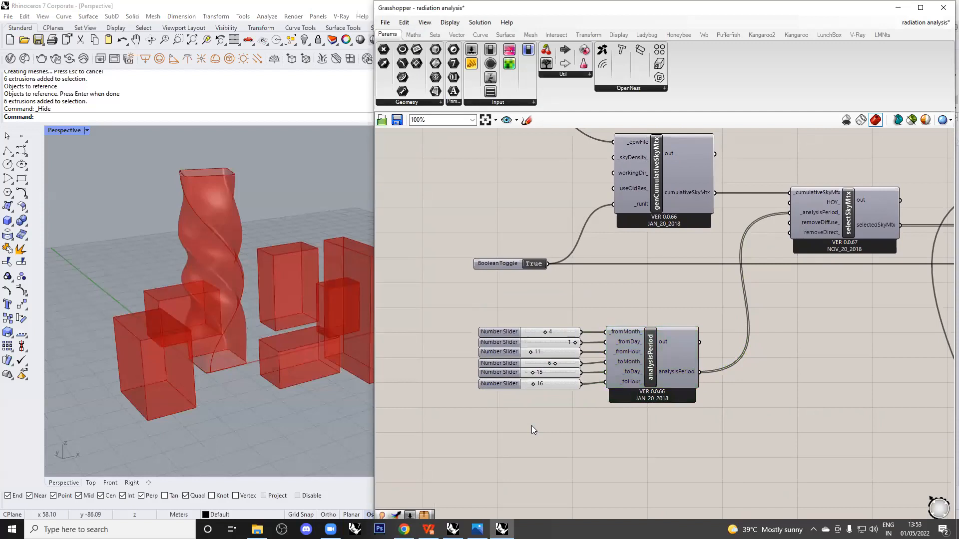
mouse_move(567, 415)
left_mouse_down()
mouse_move(539, 395)
mouse_move(564, 413)
left_mouse_up()
left_click_drag(637, 415, 535, 313)
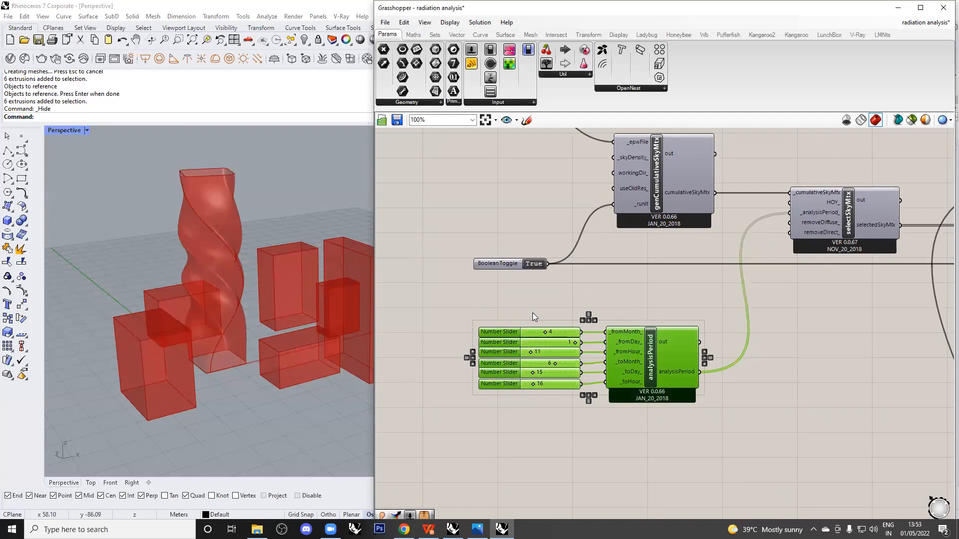
Set the fromMonth and fromDay sliders to 4 and 1.
left_click(534, 318)
scroll(580, 344, "up", 3)
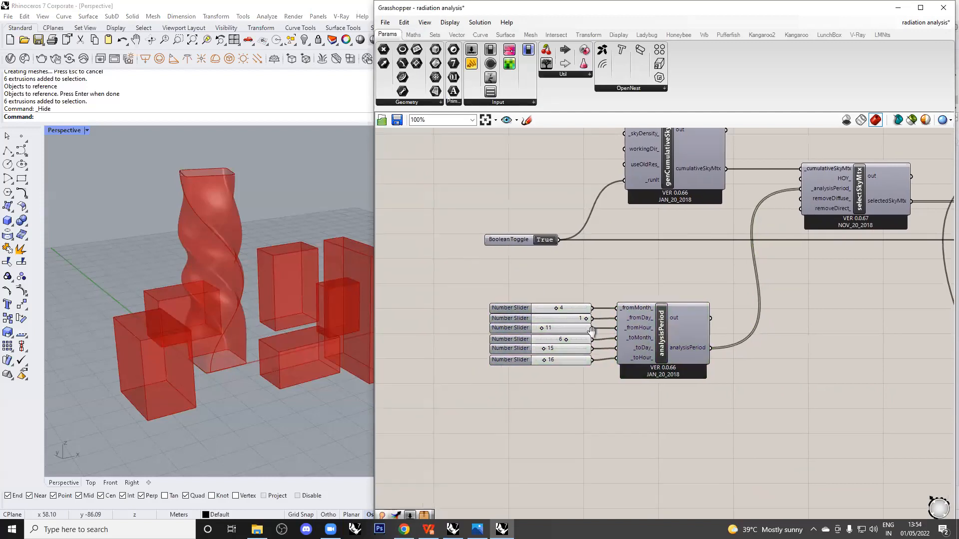
right_click_drag(714, 364, 687, 333)
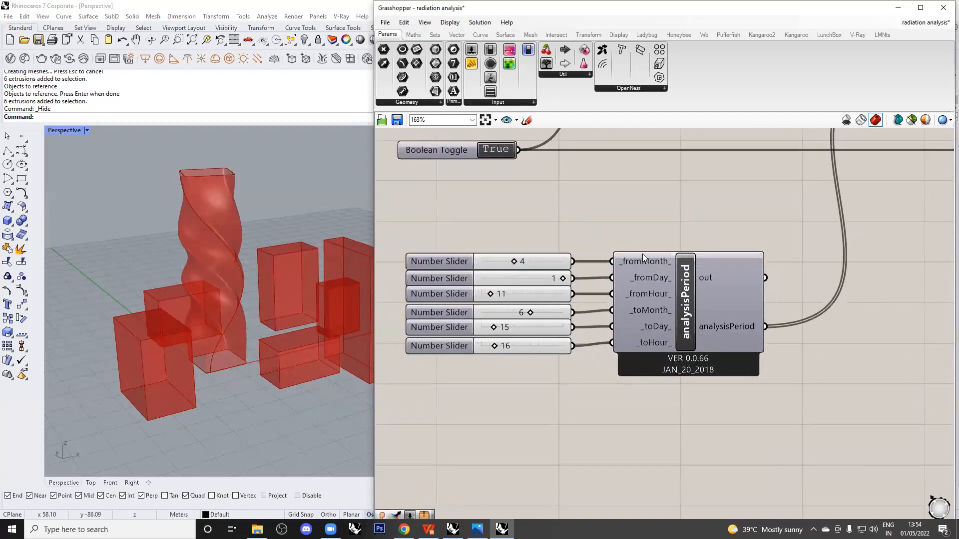
mouse_move(653, 293)
left_click(654, 313)
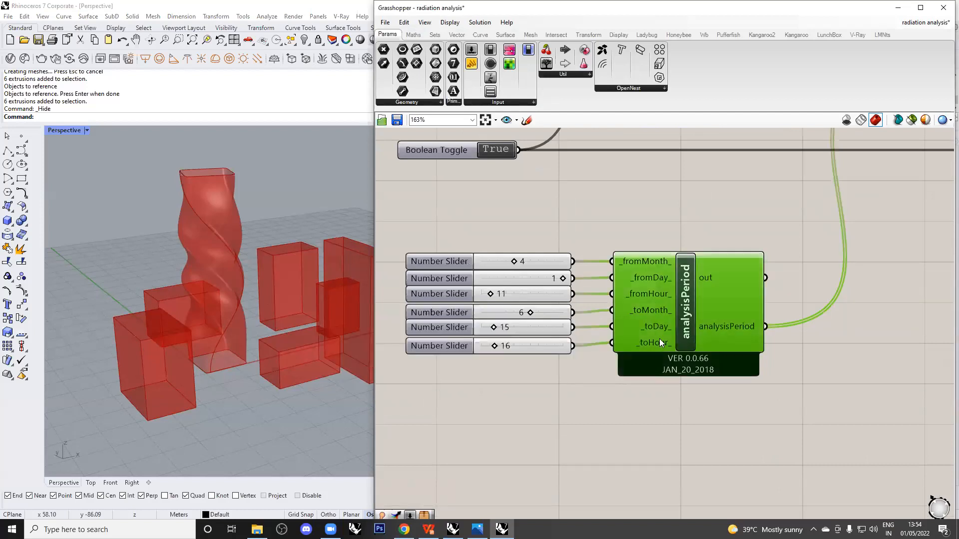
left_click(611, 405)
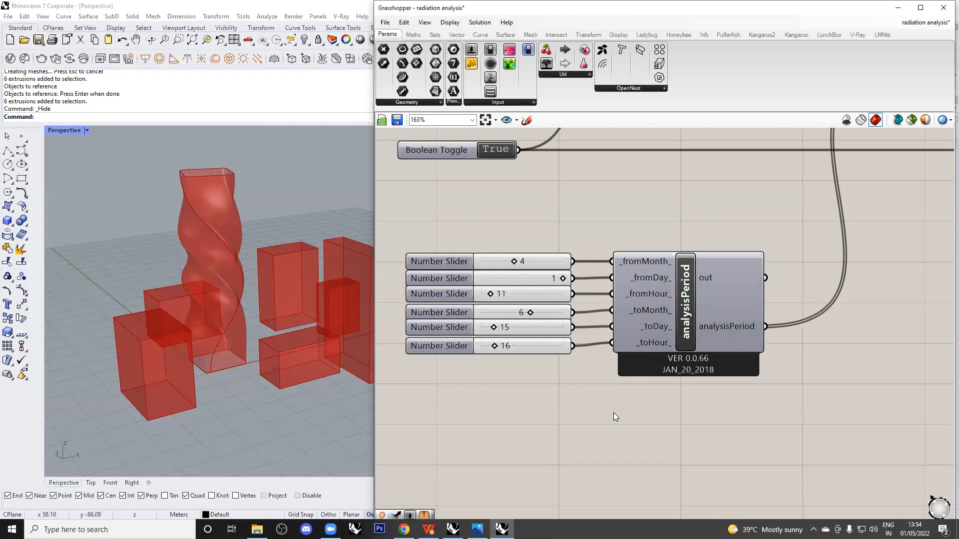
right_click_drag(573, 399, 594, 393)
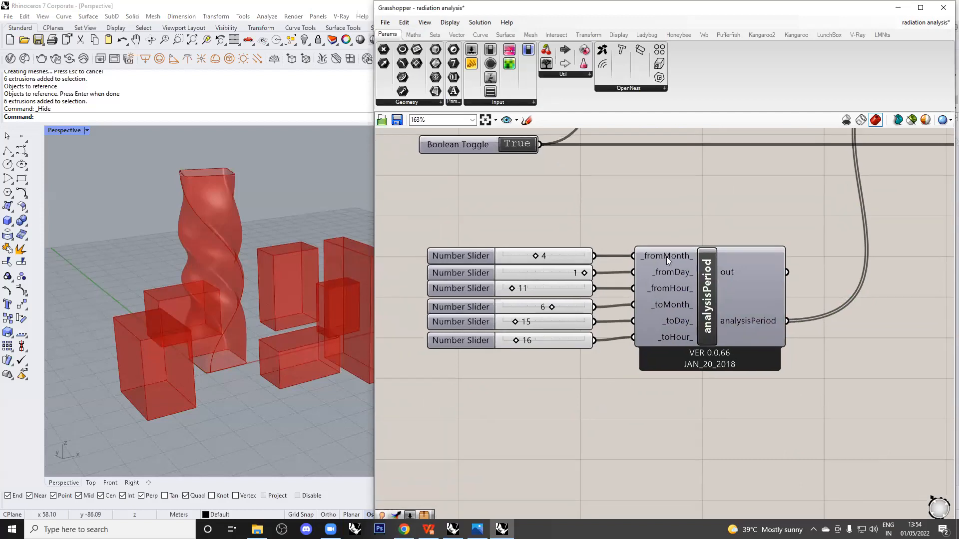
mouse_move(666, 257)
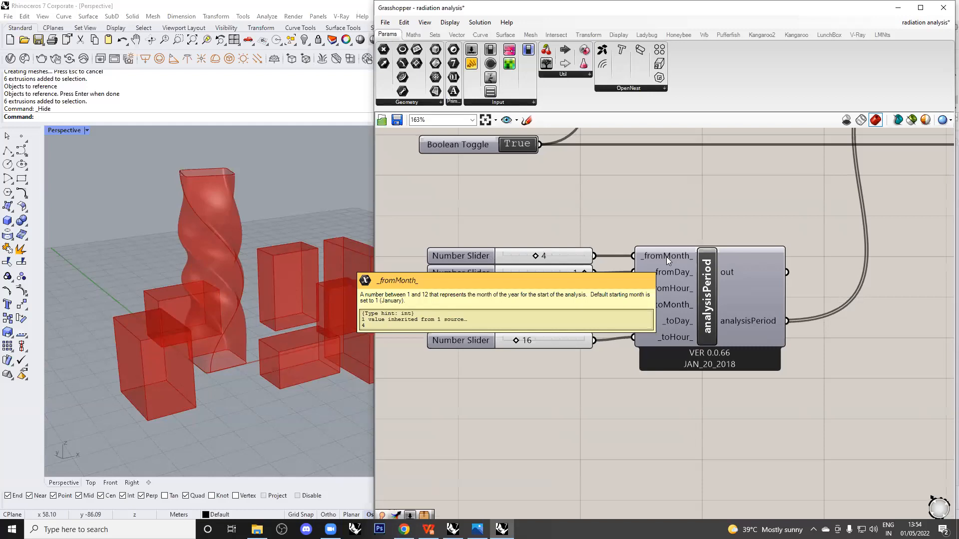
left_click(569, 254)
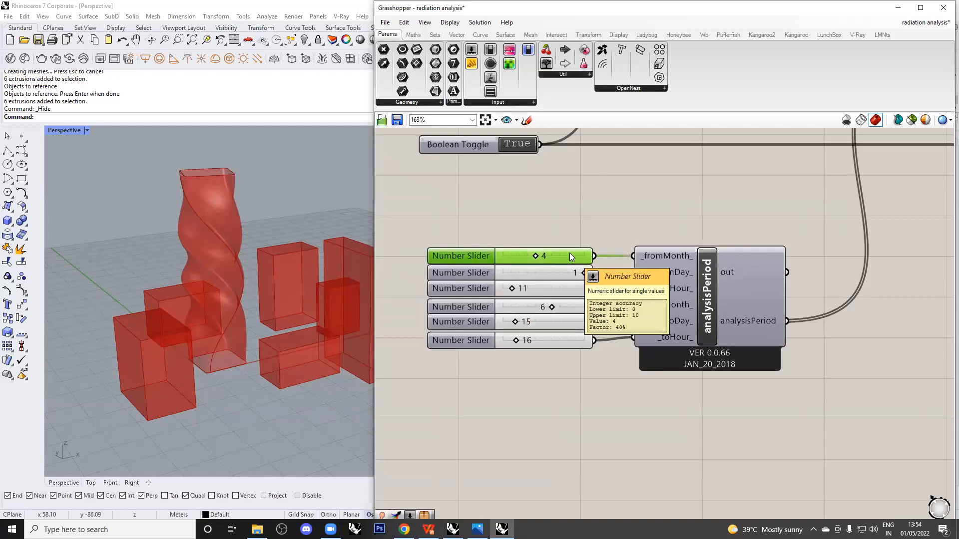
left_click(668, 273)
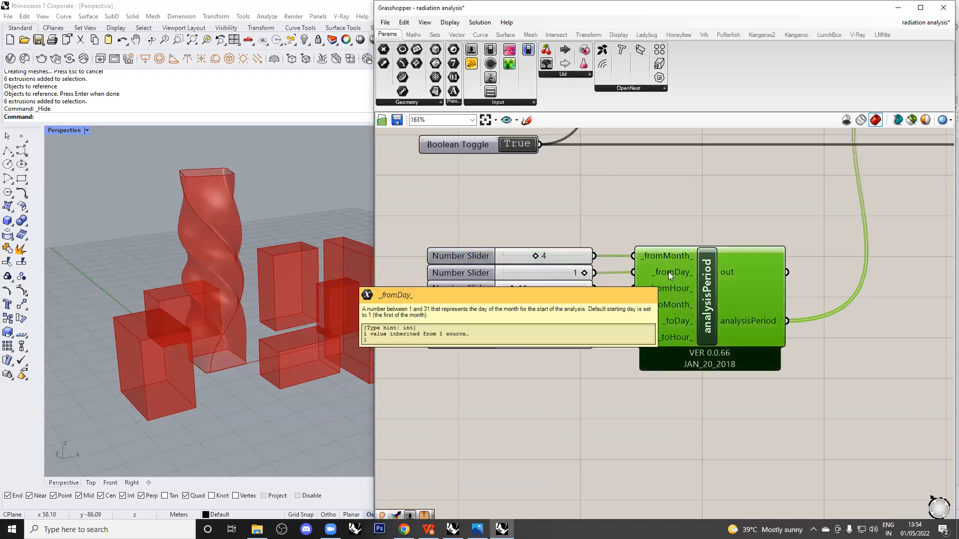
left_click(673, 220)
left_click(537, 271)
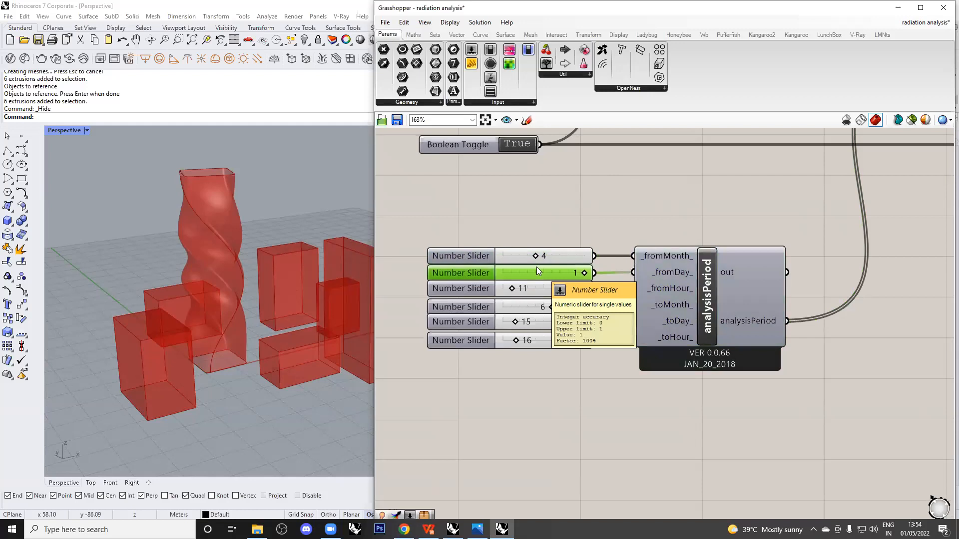
left_click(675, 288)
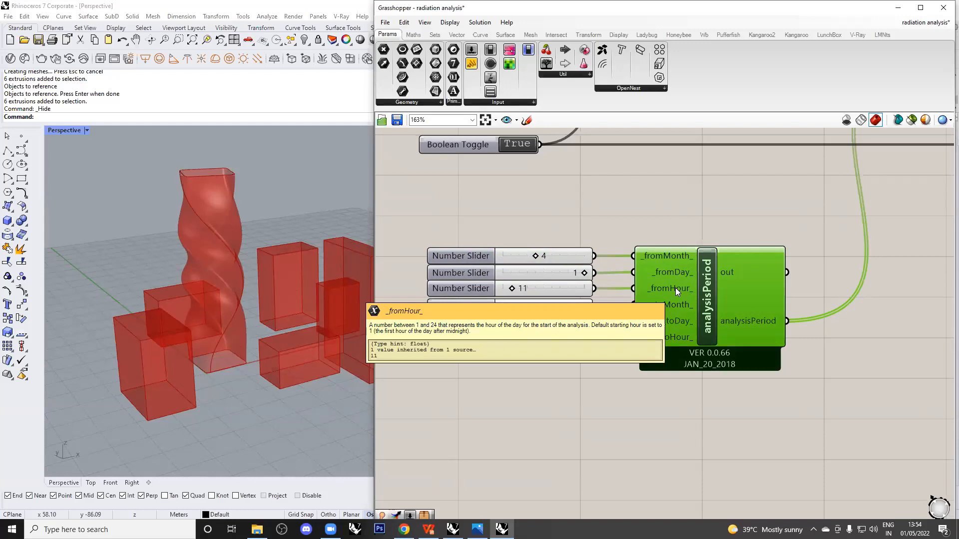
Set fromHour to 11 and the toMonth, toDay and toHour sliders to 6, 15 and 16.
left_click(555, 297)
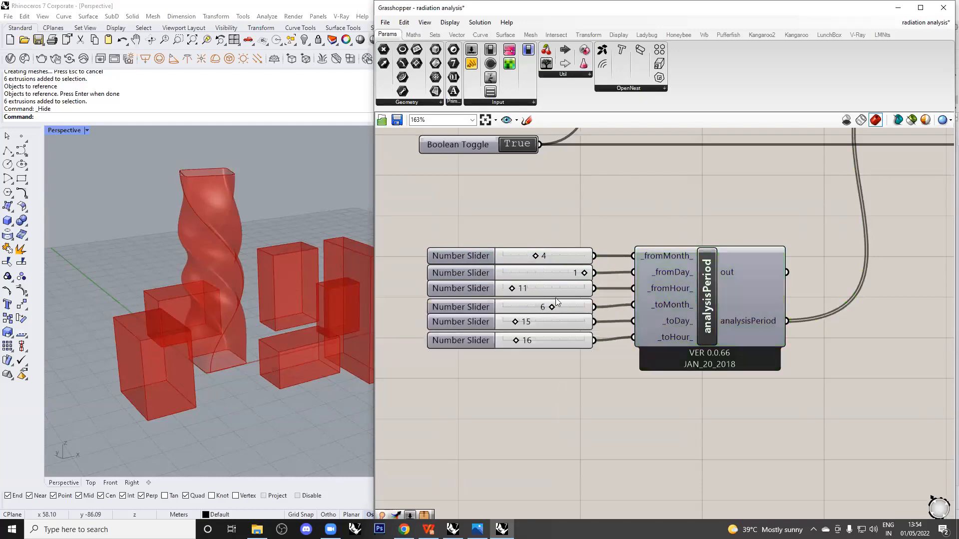
left_click(558, 286)
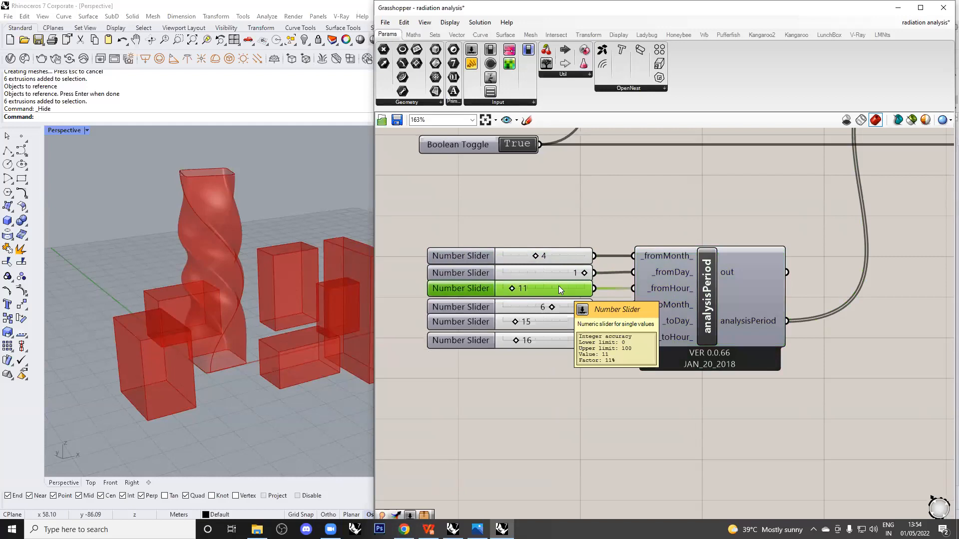
left_click(564, 334)
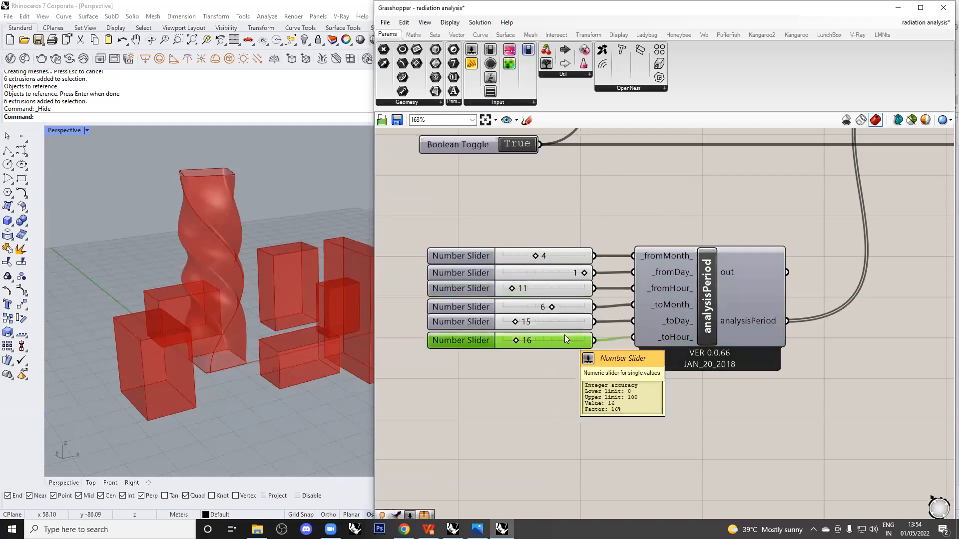
left_click(656, 305)
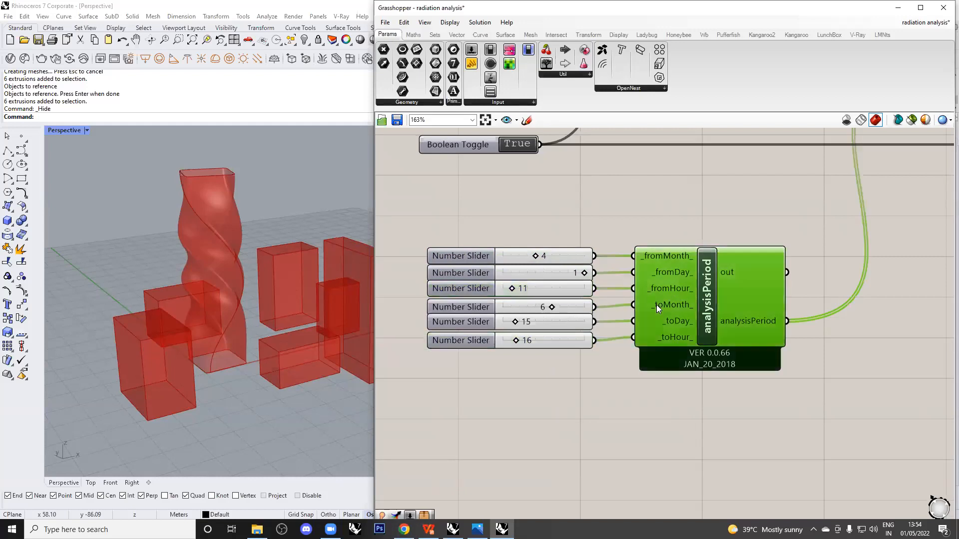
left_click(570, 308)
left_click(569, 324)
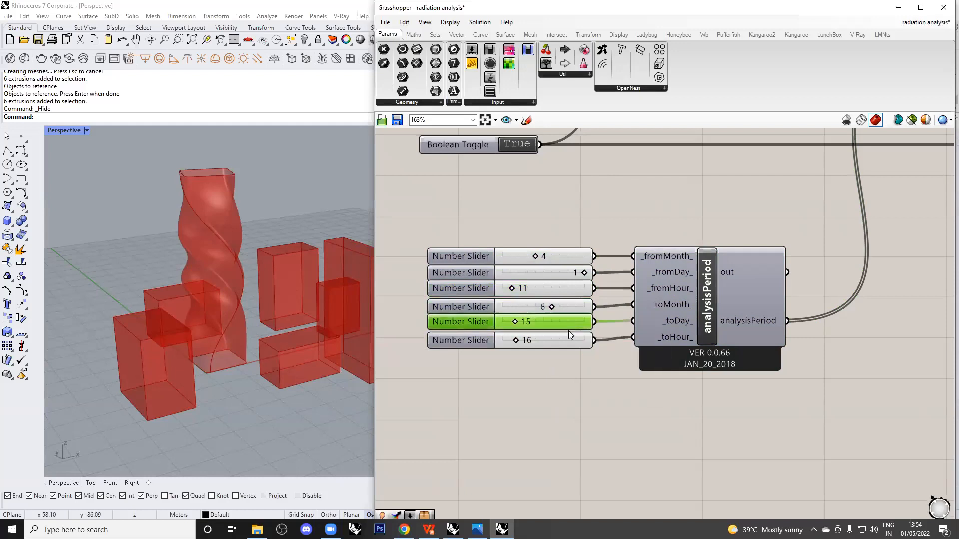
left_click(568, 331)
left_click(565, 338)
left_click(559, 397)
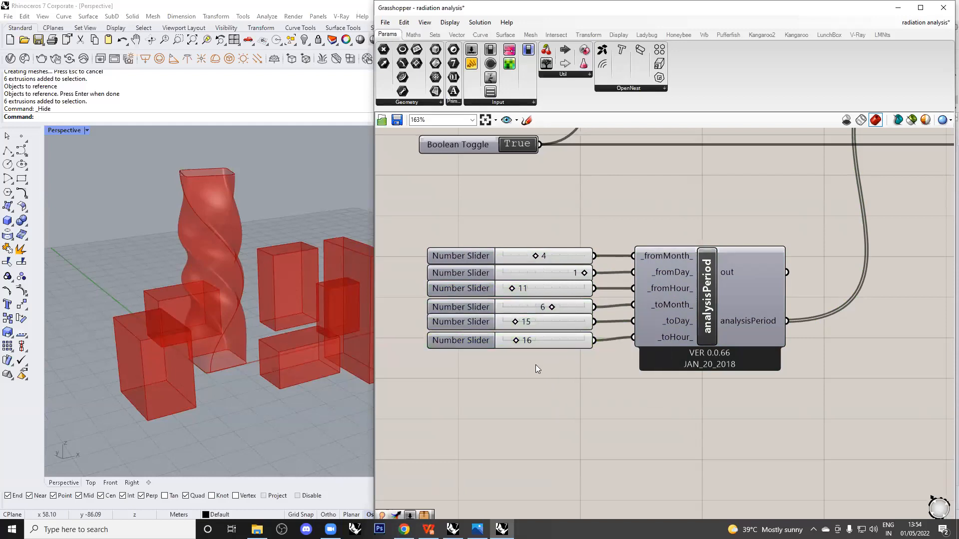
left_click_drag(565, 369, 453, 214)
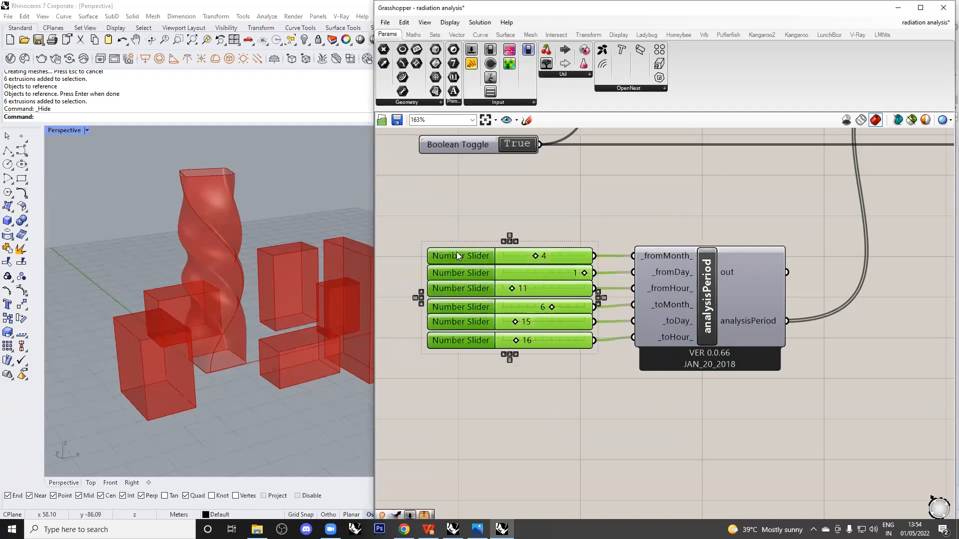
Select the month, day and hour slider pairs, then marquee-select all six period sliders.
left_click(636, 389)
left_click(662, 272)
left_click(559, 270)
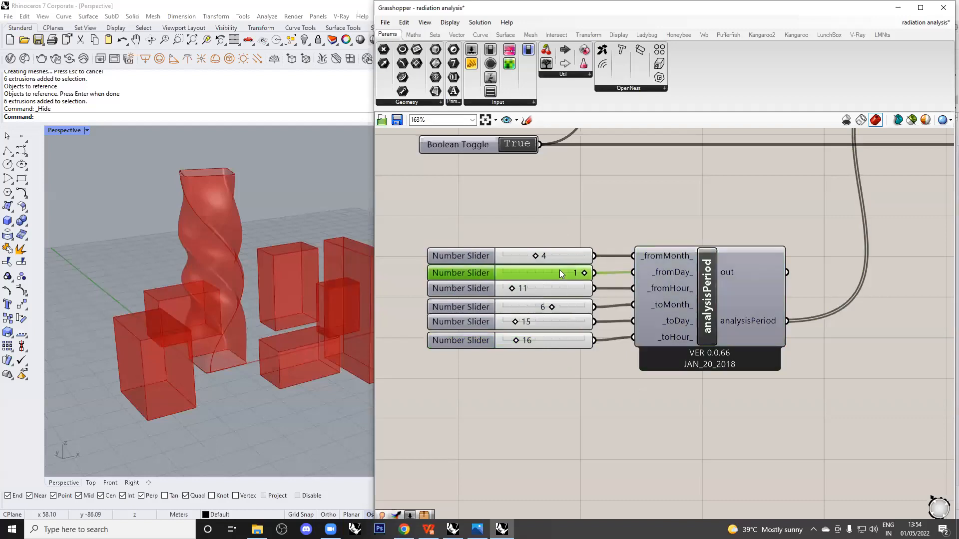
left_click(567, 254, "shift")
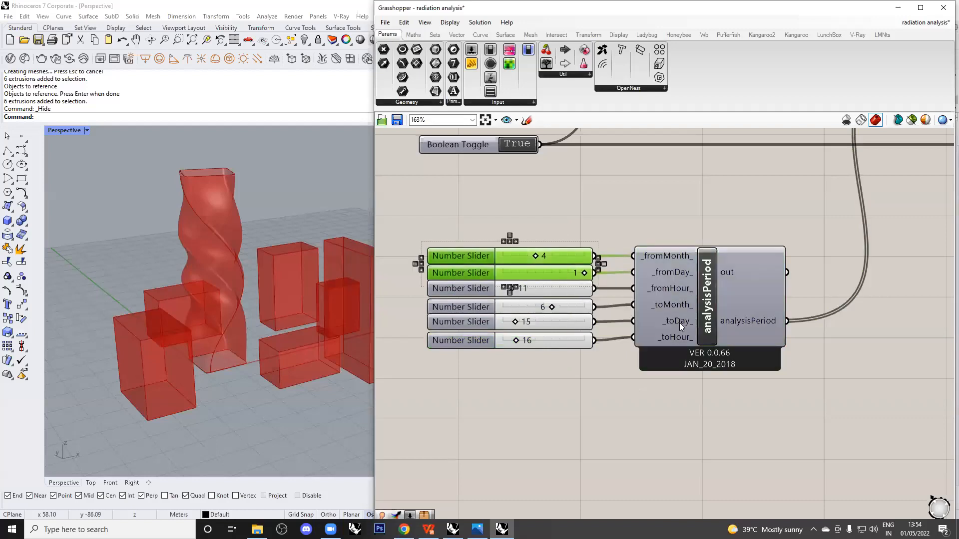
left_click(561, 319)
left_click(563, 304, "shift")
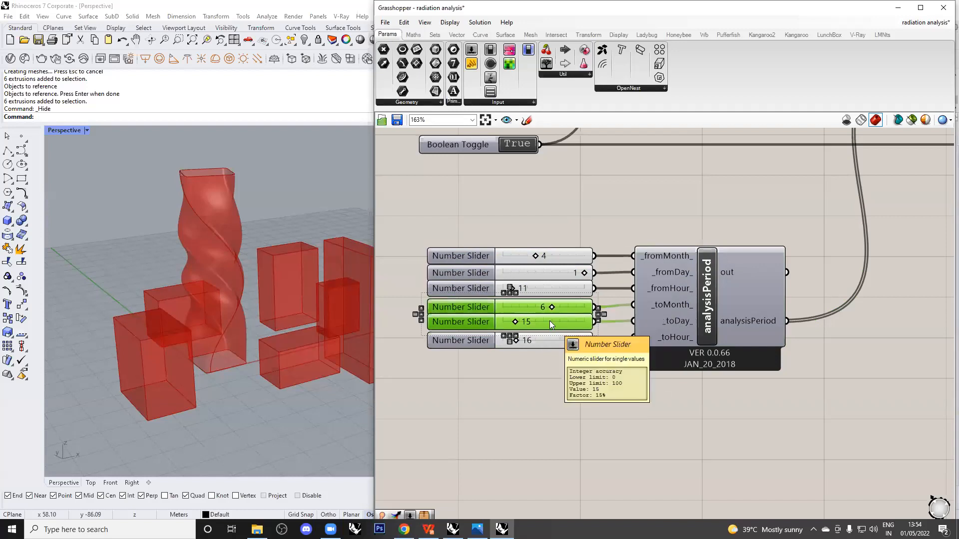
left_click(577, 373)
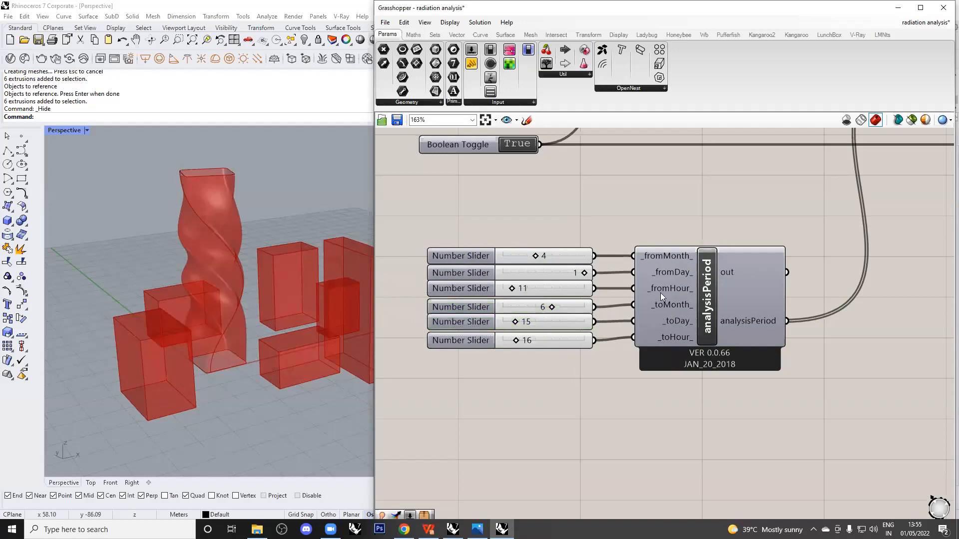
left_click(561, 288)
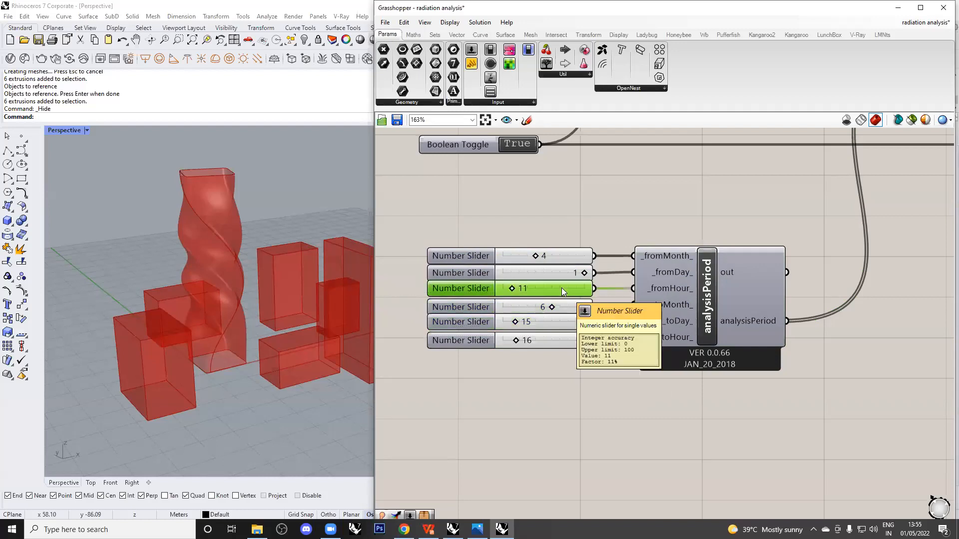
left_click(571, 341, "shift")
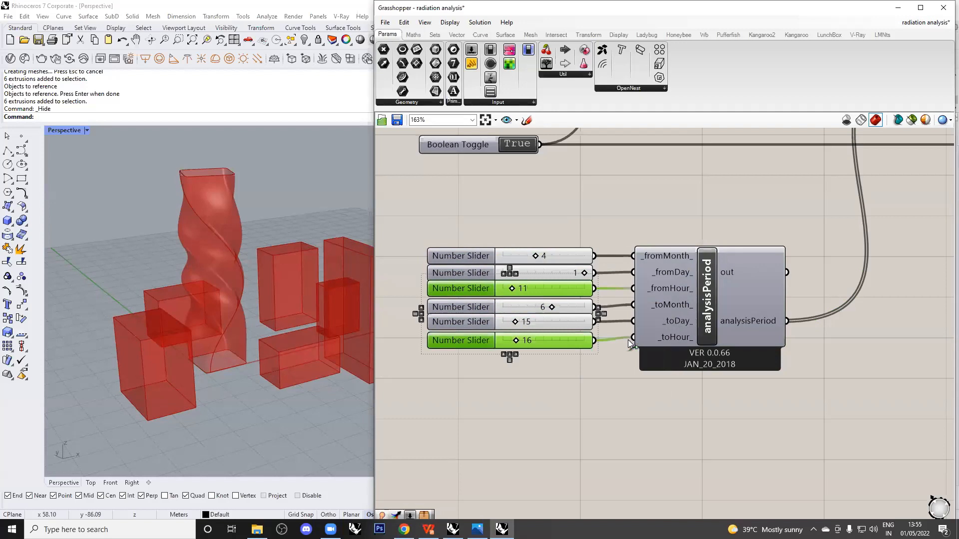
left_click_drag(600, 402, 460, 227)
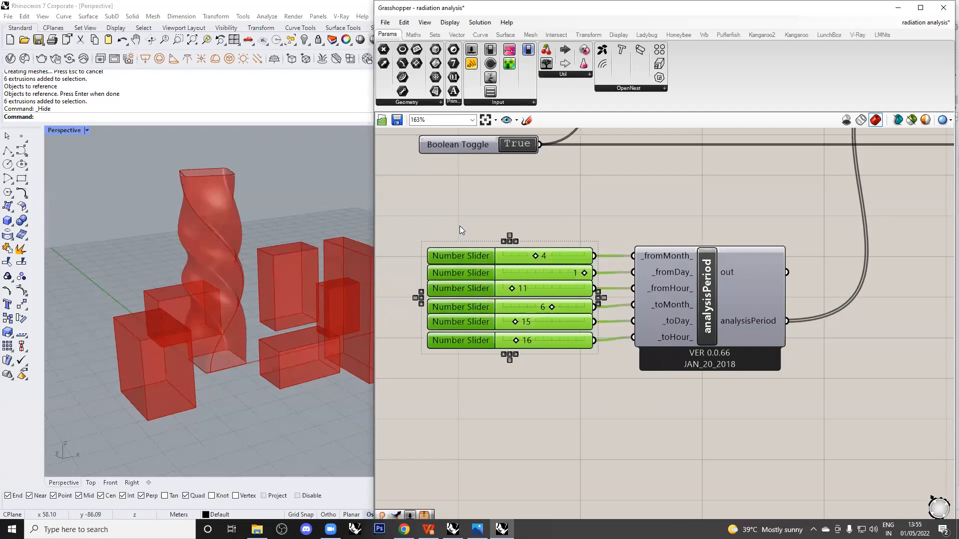
Review the Vector, Geometry and Number Slider inputs and the analysis period sliders.
scroll(460, 226, "down", 6)
right_click_drag(743, 246, 722, 316)
scroll(738, 297, "down", 1)
right_click_drag(782, 269, 710, 275)
scroll(731, 264, "up", 5)
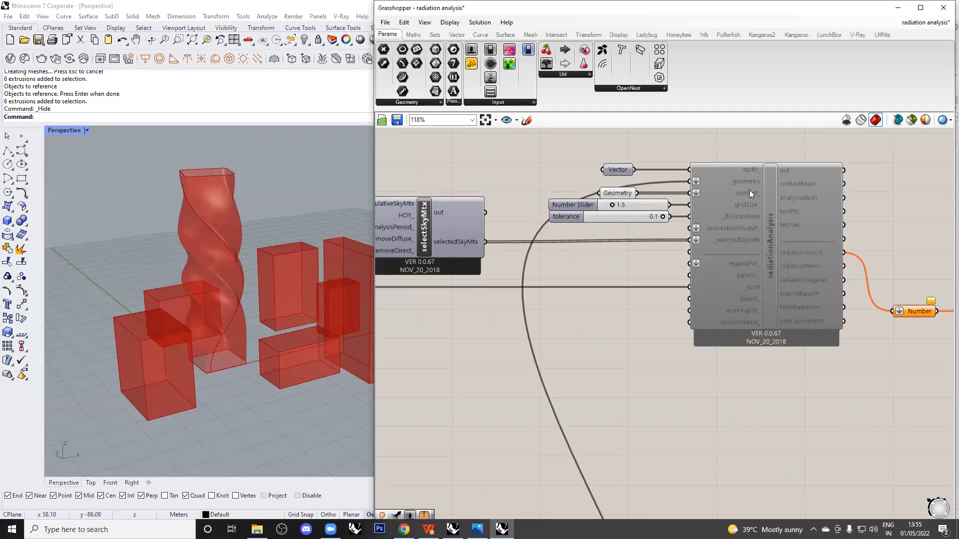
scroll(744, 180, "up", 1)
left_click_drag(628, 139, 532, 221)
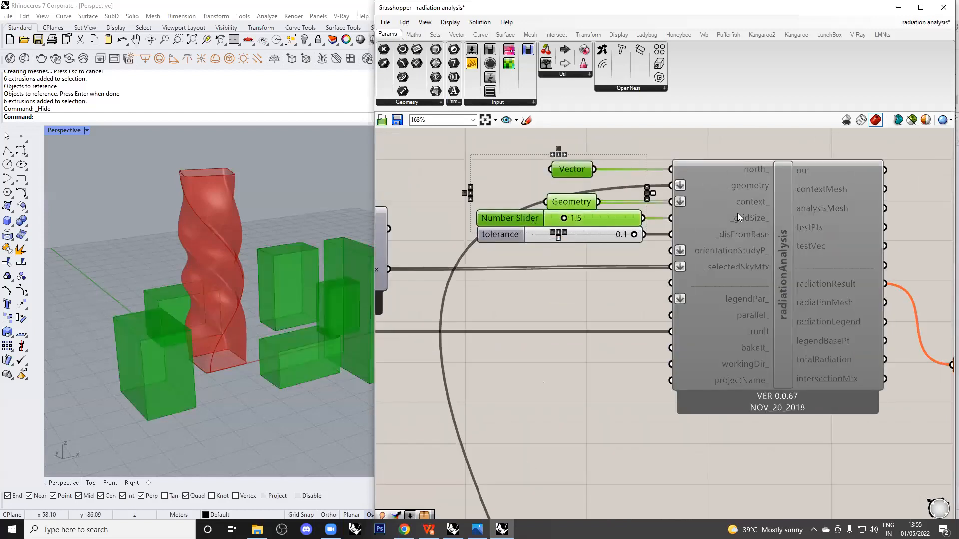
scroll(784, 216, "down", 2)
right_click_drag(545, 281, 856, 184)
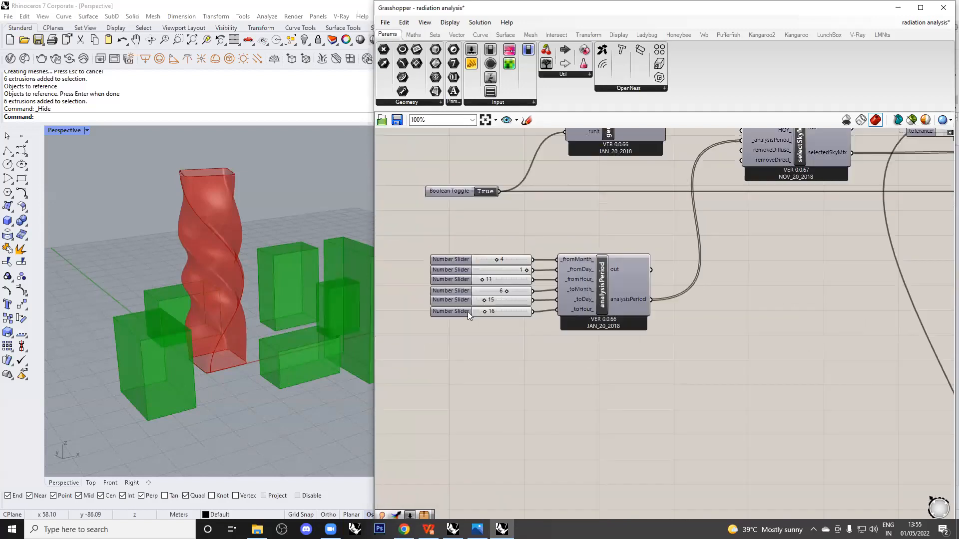
left_click(467, 312)
left_click(584, 196)
Check the Boolean Toggle, then bring up quick actions for the disabled radiationAnalysis component.
right_click_drag(627, 344, 627, 344)
right_click_drag(518, 249, 632, 284)
left_click(446, 174)
left_click(472, 216)
scroll(471, 218, "down", 3)
right_click_drag(760, 291, 639, 272)
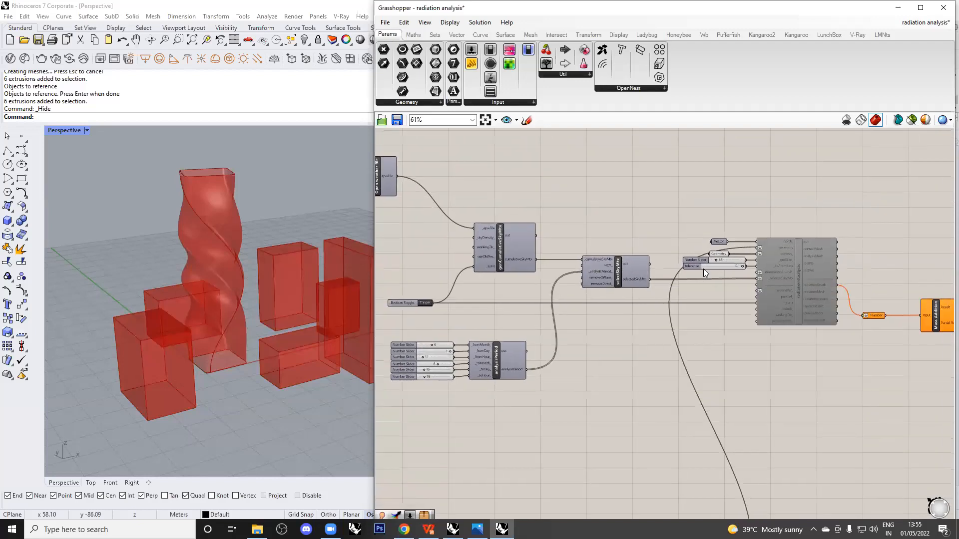
right_click_drag(794, 299, 728, 280)
left_click(728, 279)
scroll(728, 280, "up", 3)
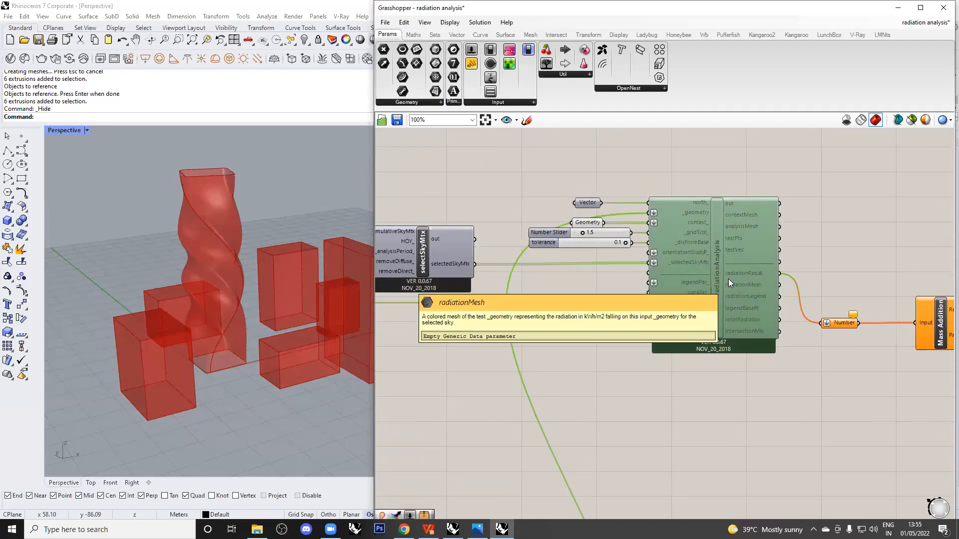
middle_click(728, 279)
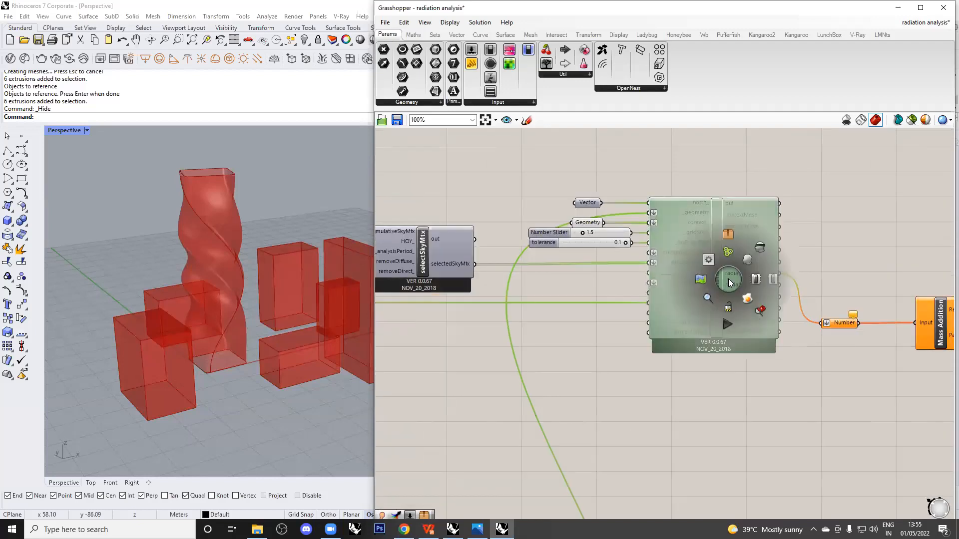
Enable the radiationAnalysis component from its radial menu.
left_click(754, 282)
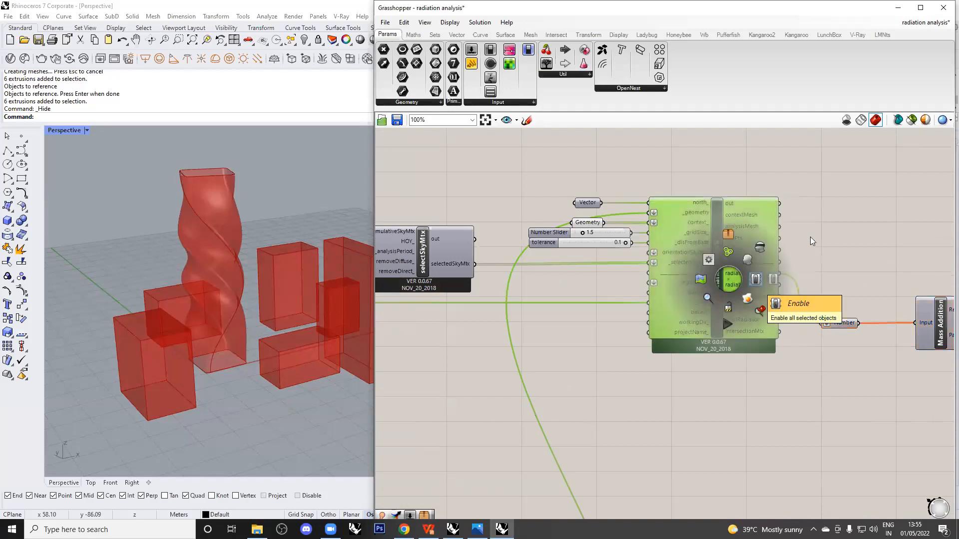
left_click(857, 216)
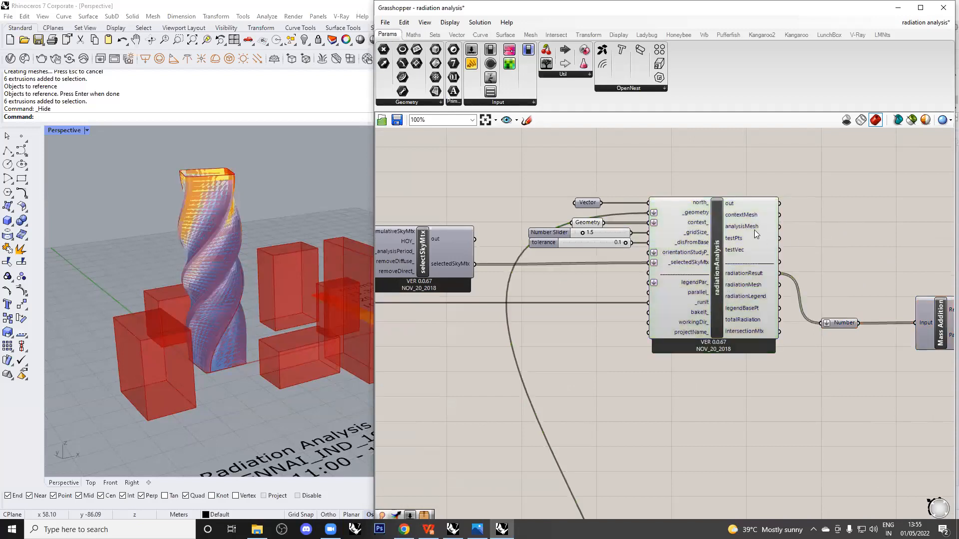
scroll(745, 224, "down", 4)
Turn off the tower component's preview and orbit Rhino to see the 0–133.39 kWh/m2 legend.
right_click_drag(734, 345, 664, 413)
left_click(626, 355)
middle_click(626, 355)
left_click(657, 325)
left_click(726, 189)
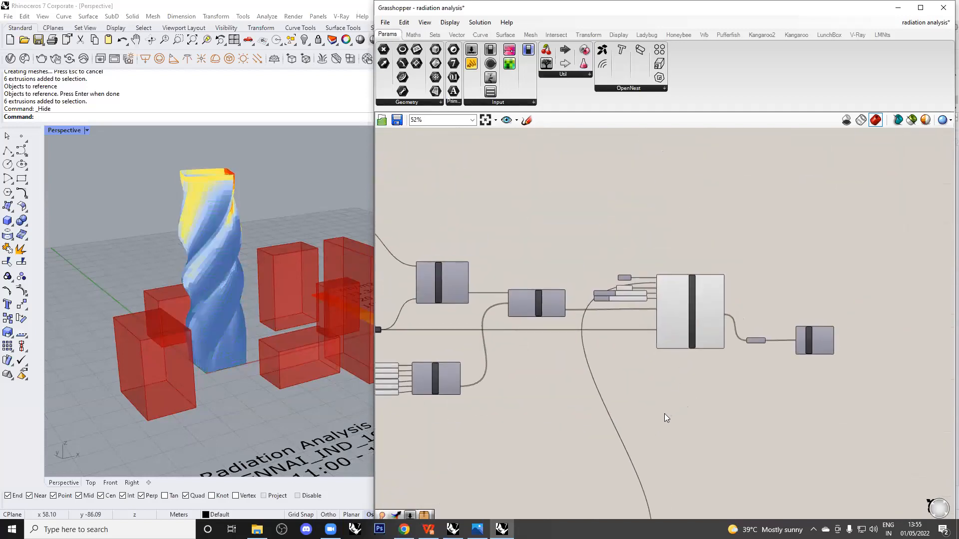
scroll(714, 297, "up", 4)
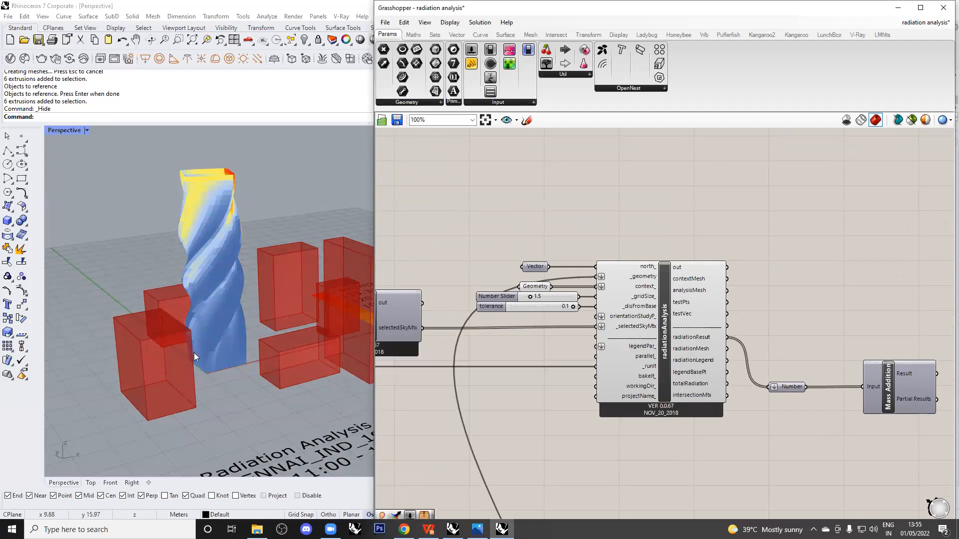
scroll(201, 387, "down", 5)
right_click_drag(248, 354, 217, 383)
scroll(266, 278, "up", 6)
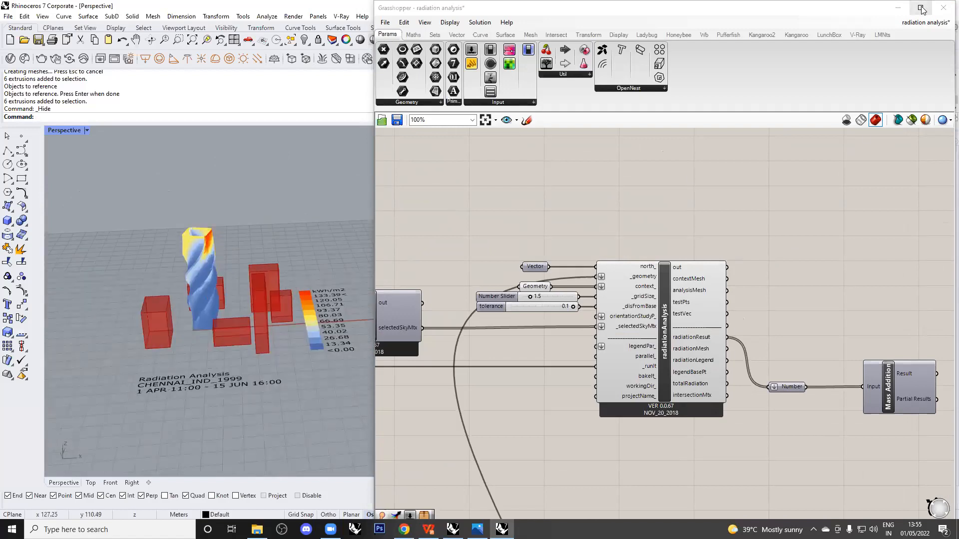
left_click(901, 8)
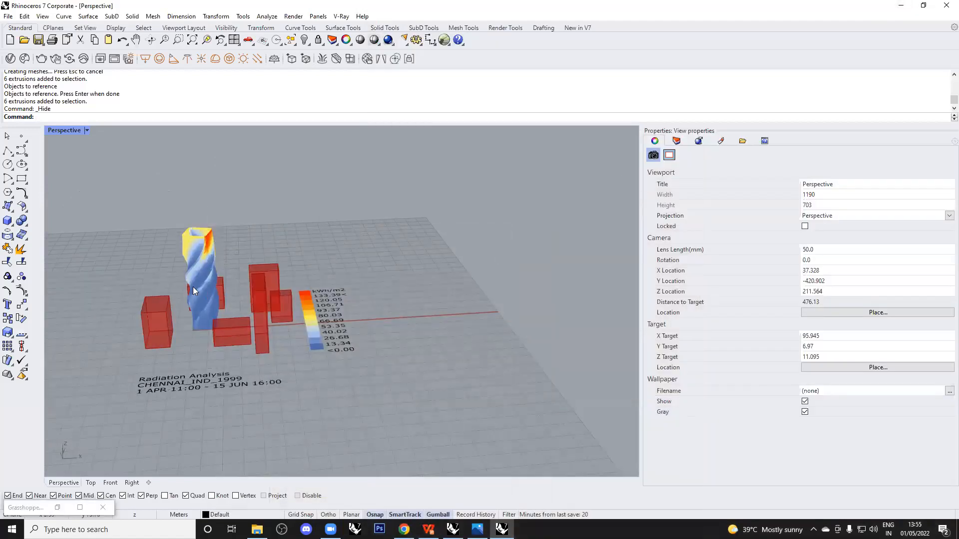
scroll(321, 318, "up", 5)
scroll(243, 263, "up", 6)
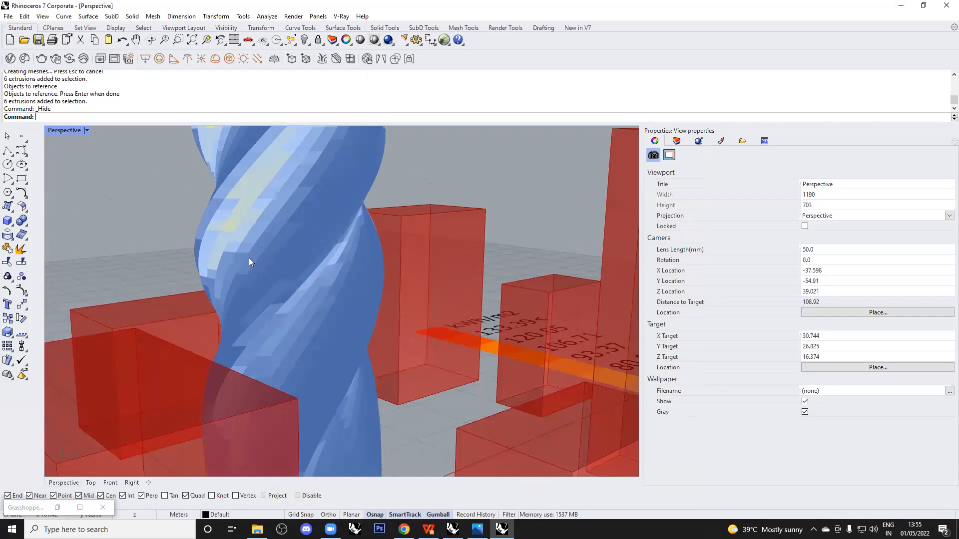
scroll(279, 235, "up", 5)
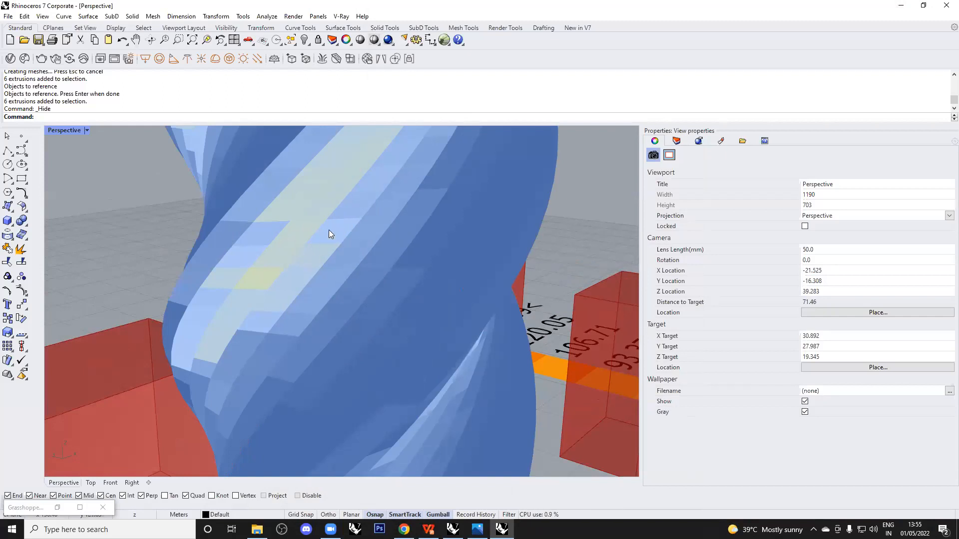
scroll(330, 231, "down", 6)
right_click_drag(419, 294, 348, 282)
scroll(348, 281, "down", 4)
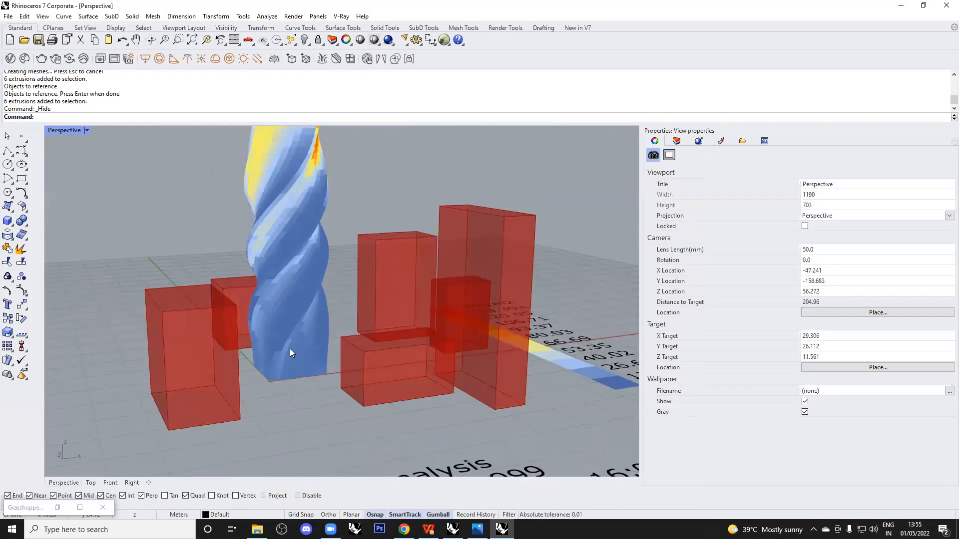
scroll(280, 396, "up", 4)
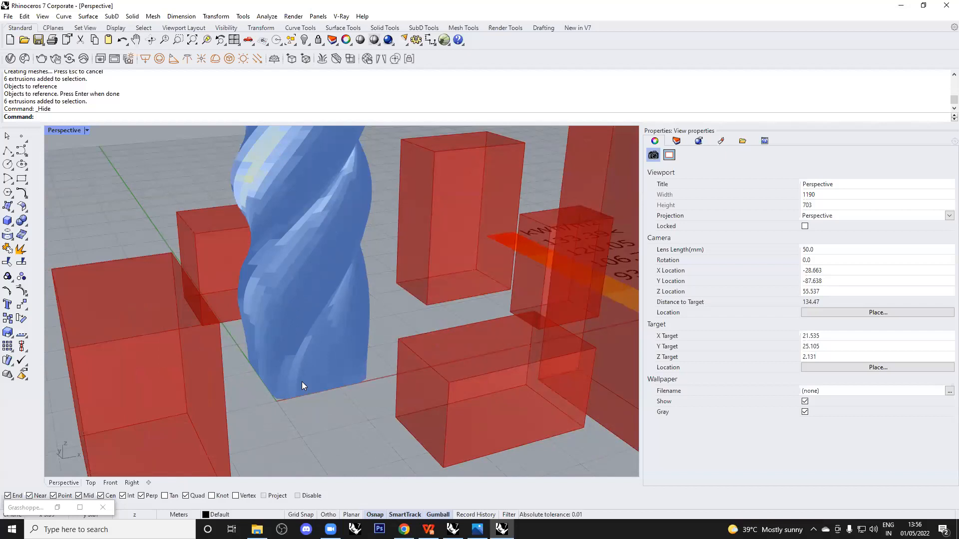
scroll(276, 378, "down", 5)
scroll(300, 337, "up", 5)
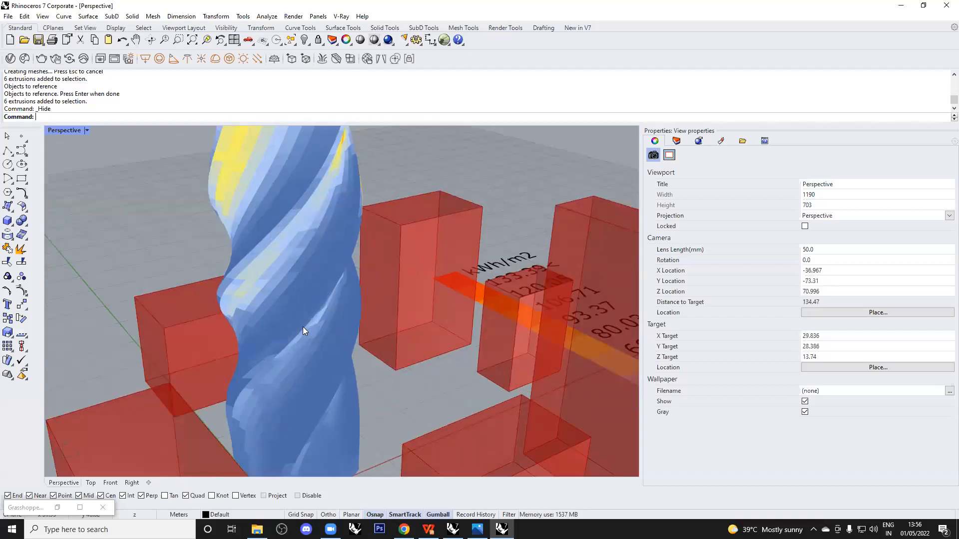
scroll(300, 323, "down", 3)
right_click_drag(299, 324, 224, 175)
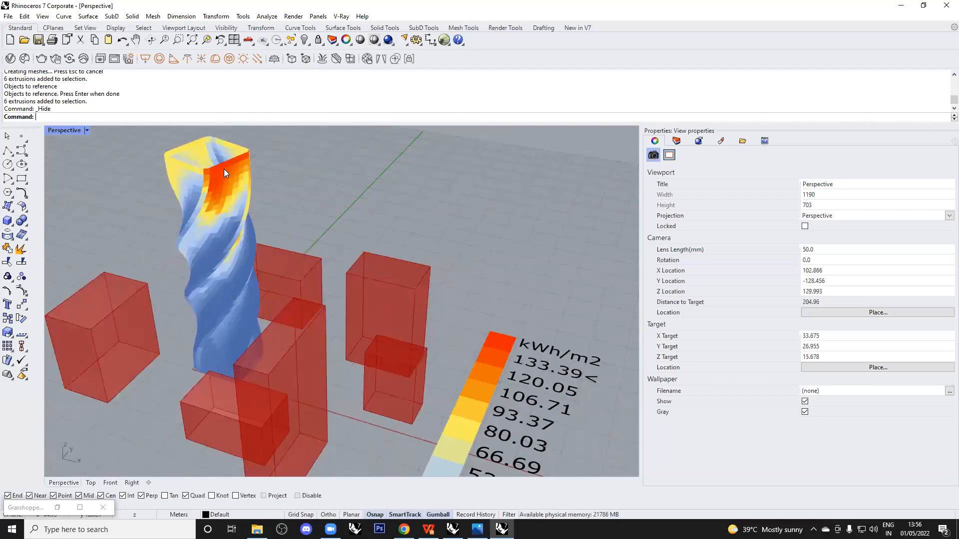
scroll(234, 327, "up", 2)
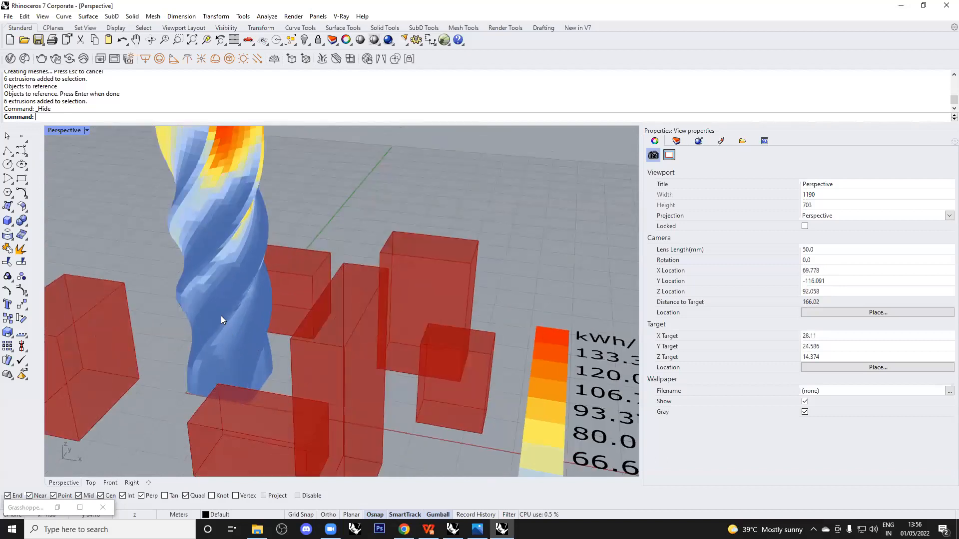
scroll(403, 308, "down", 6)
right_click_drag(419, 396, 246, 275)
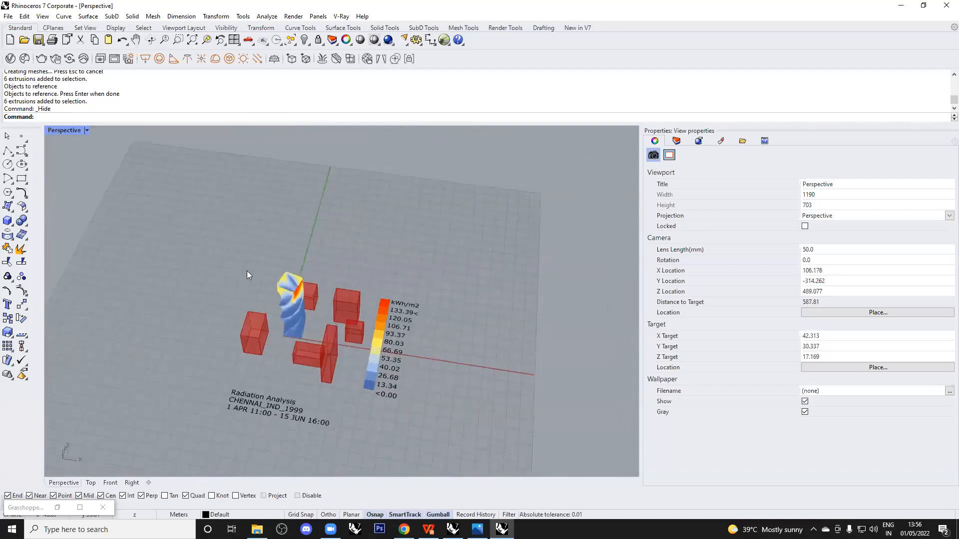
right_click_drag(419, 340, 421, 346)
scroll(418, 369, "up", 2)
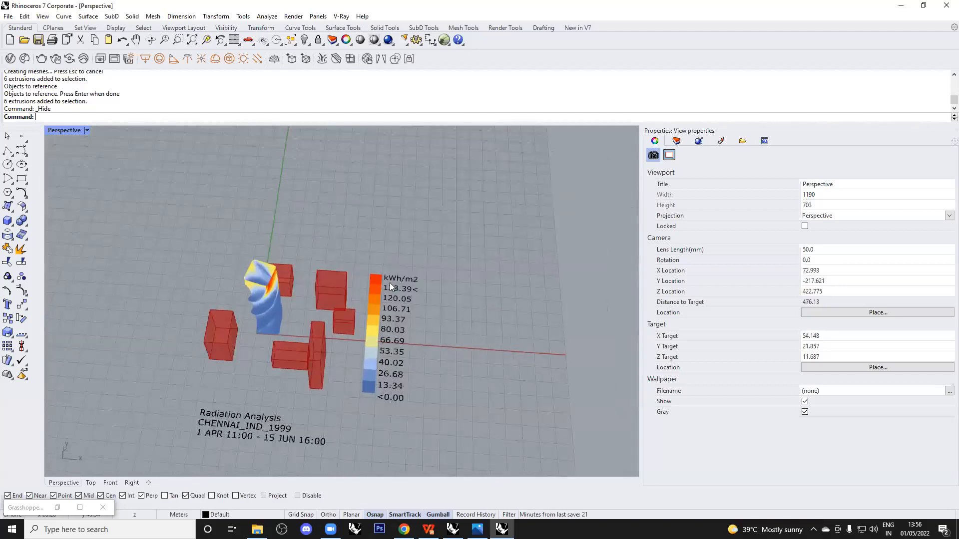
scroll(393, 350, "up", 3)
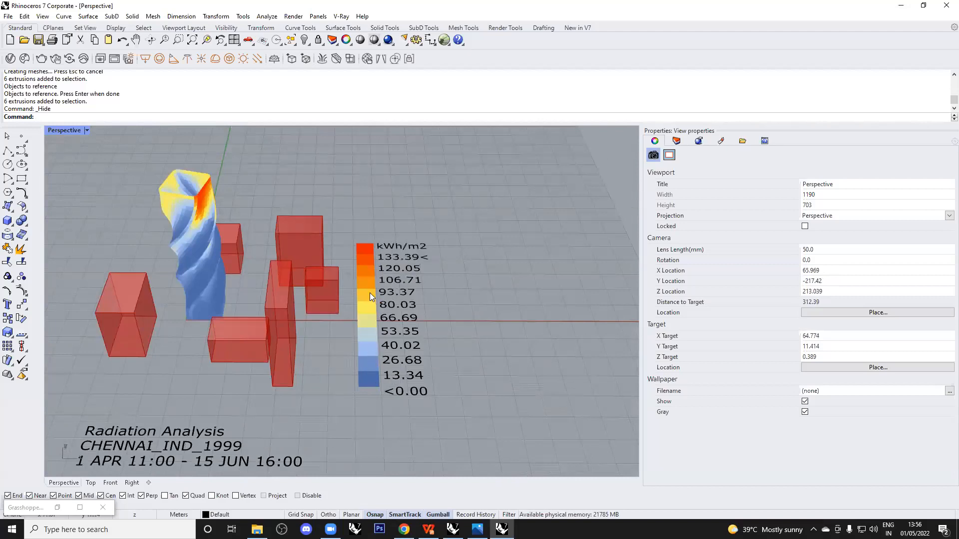
right_click_drag(394, 256, 391, 298)
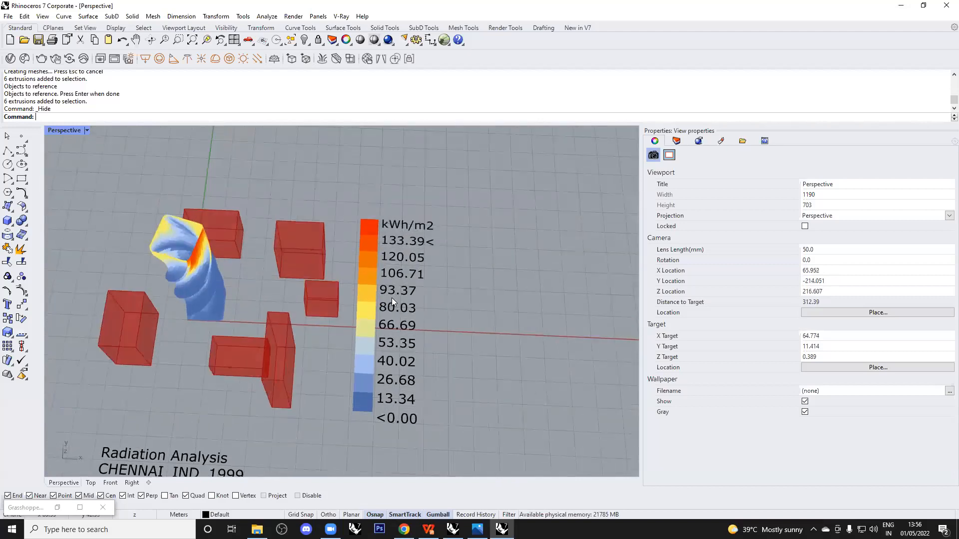
scroll(419, 233, "up", 6)
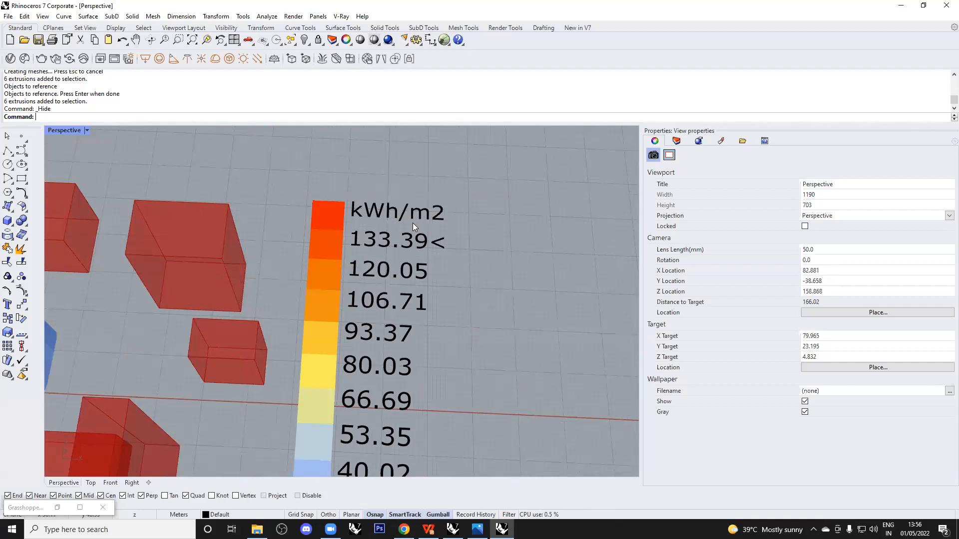
scroll(412, 223, "down", 6)
right_click_drag(412, 223, 426, 282)
scroll(218, 241, "up", 4)
scroll(254, 272, "down", 2)
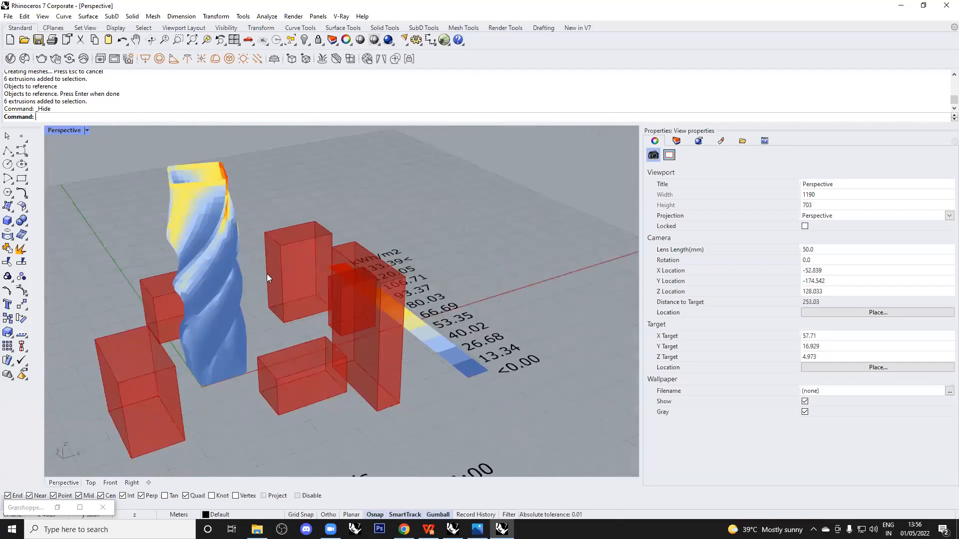
scroll(267, 273, "down", 2)
right_click_drag(266, 274, 308, 266)
right_click_drag(386, 313, 365, 309)
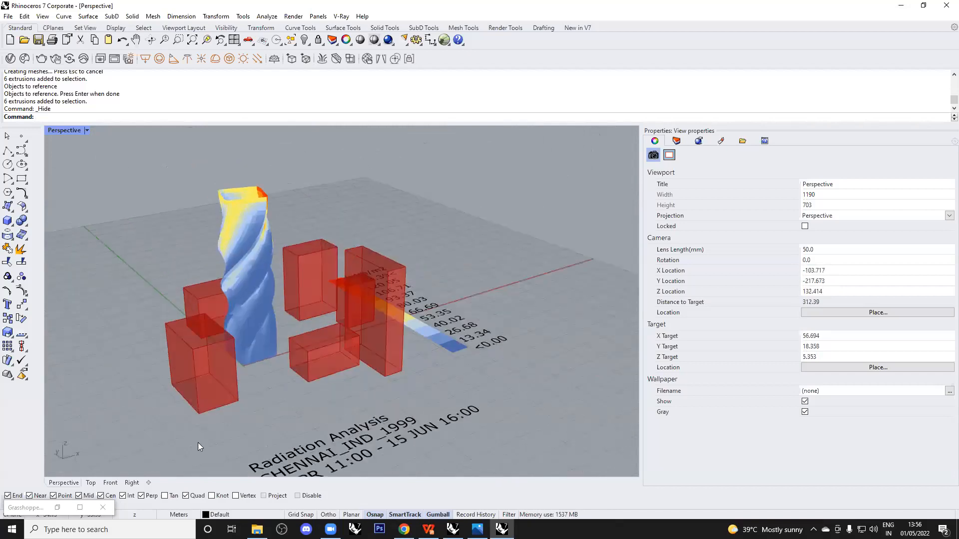
left_click(58, 507)
Add a Panel beside Mass Addition, then delete the old result panel.
right_click_drag(794, 268, 696, 232)
double_click(852, 308)
type("Panel")
key("Return")
scroll(702, 299, "up", 2)
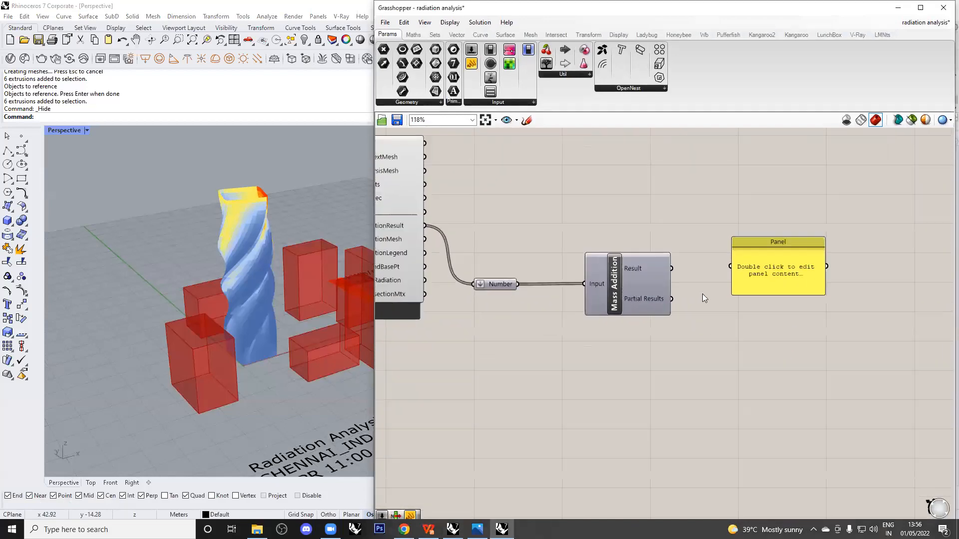
scroll(702, 299, "up", 1)
left_click(777, 257)
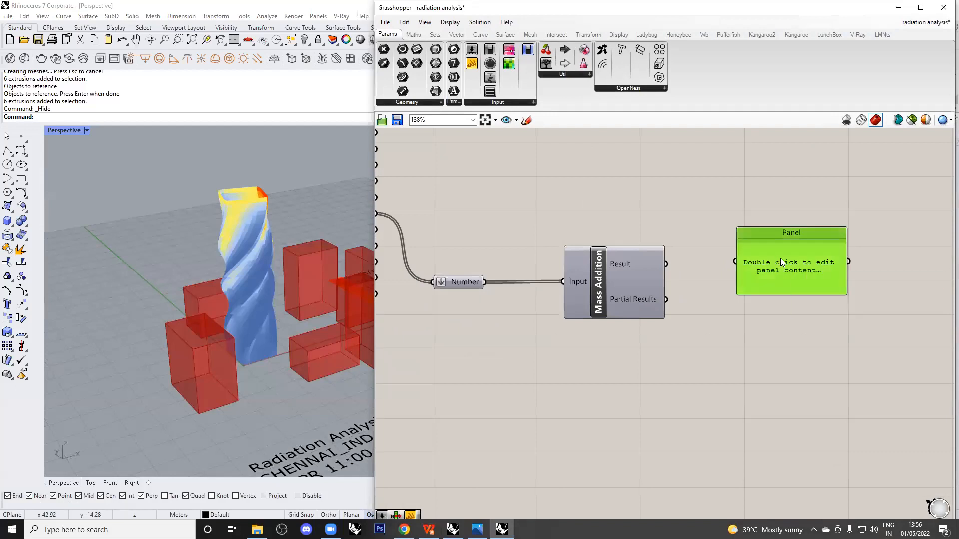
key("Delete")
Place a new Panel and wire Mass Addition's Result into it, showing 36410.584073.
double_click(756, 232)
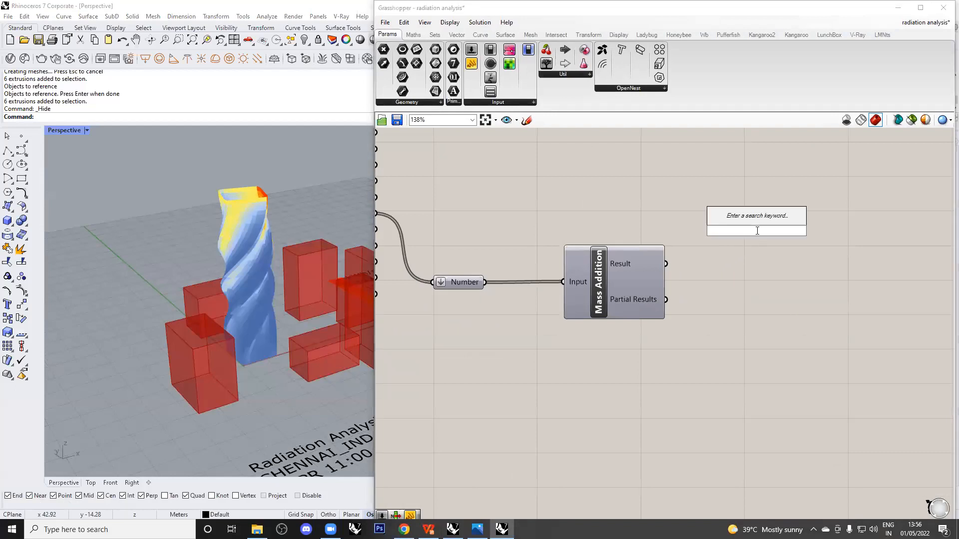
type("panel")
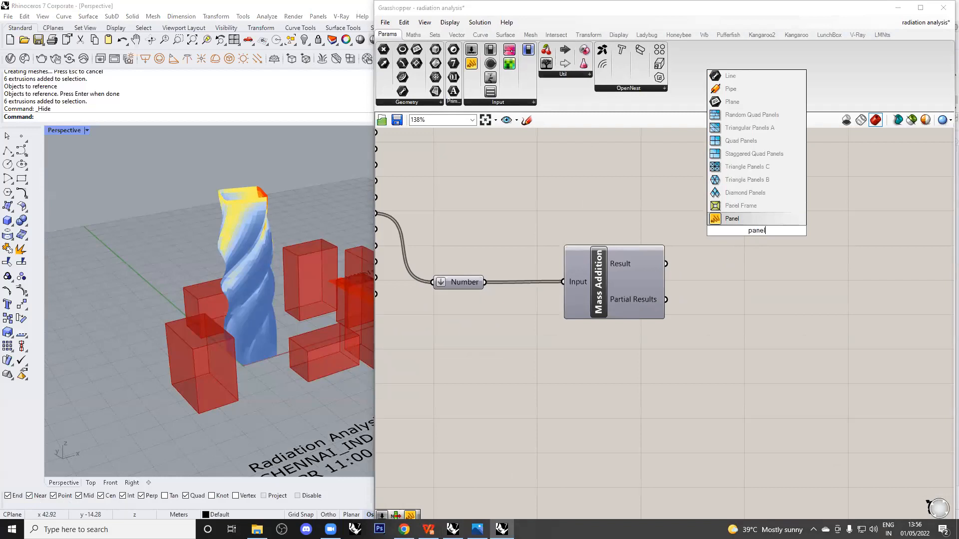
left_click(755, 221)
left_click_drag(666, 264, 781, 267)
left_click(774, 350)
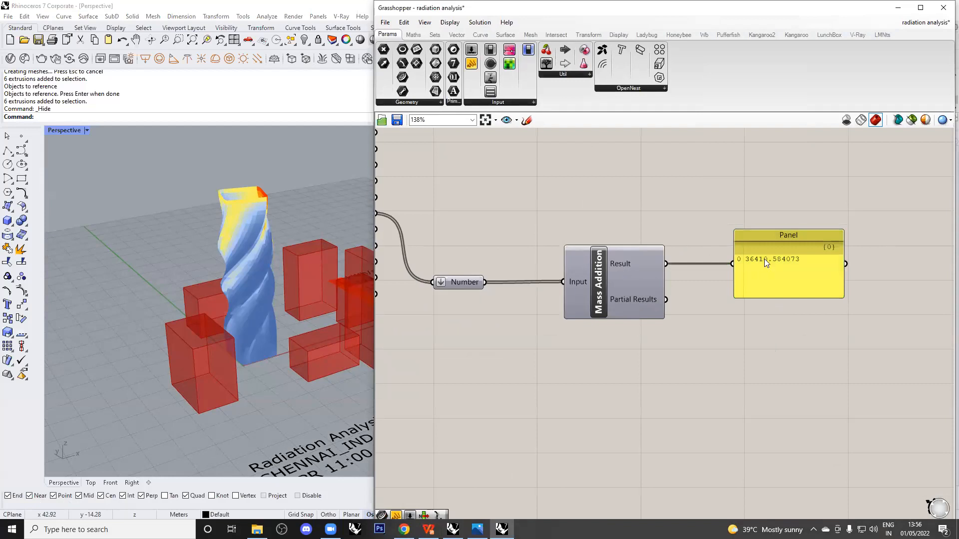
scroll(197, 352, "down", 4)
right_click_drag(196, 348, 254, 371)
scroll(304, 286, "up", 4)
right_click_drag(322, 275, 173, 271)
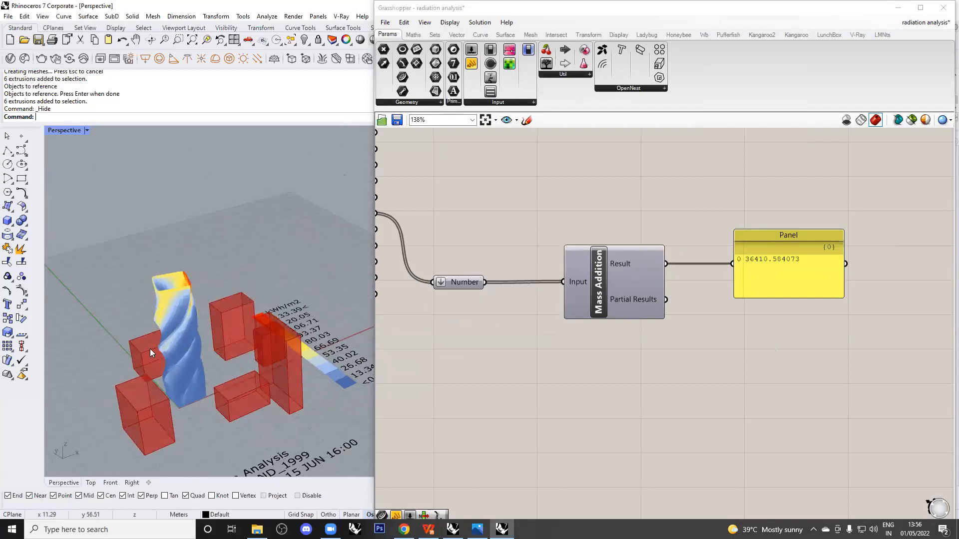
left_click(598, 337)
scroll(597, 320, "down", 3)
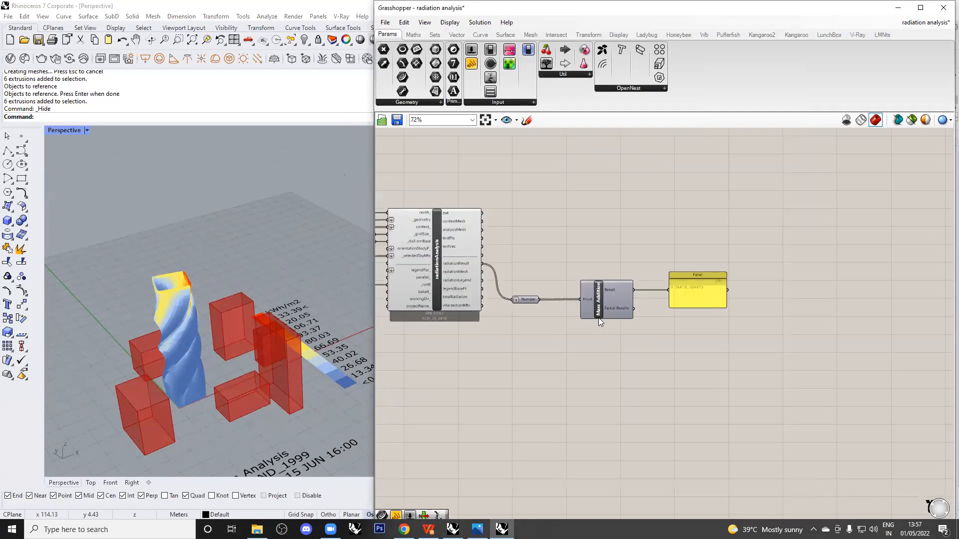
scroll(602, 316, "down", 2)
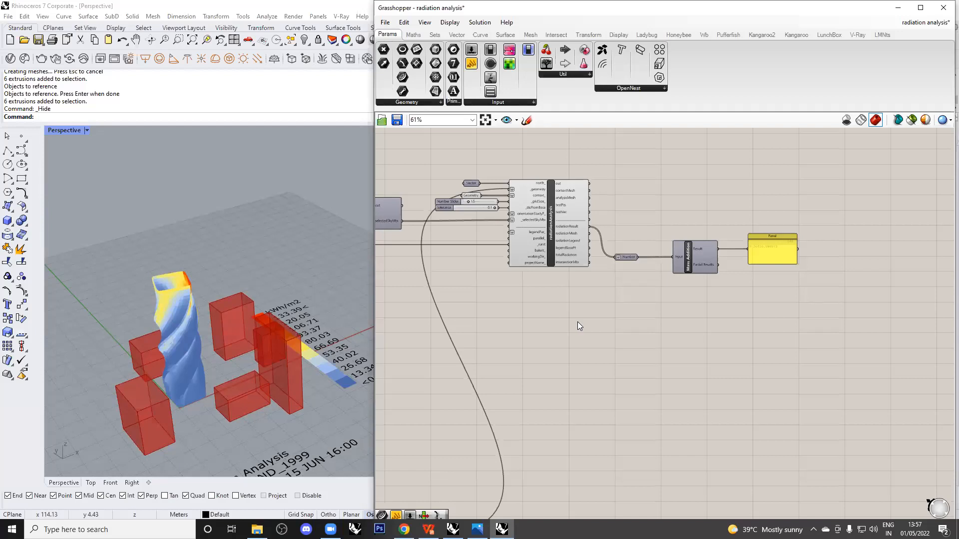
scroll(577, 321, "down", 3)
right_click_drag(562, 331, 579, 306)
scroll(677, 294, "up", 1)
right_click_drag(676, 293, 655, 251)
scroll(703, 216, "up", 3)
scroll(517, 303, "down", 3)
right_click_drag(499, 312, 675, 271)
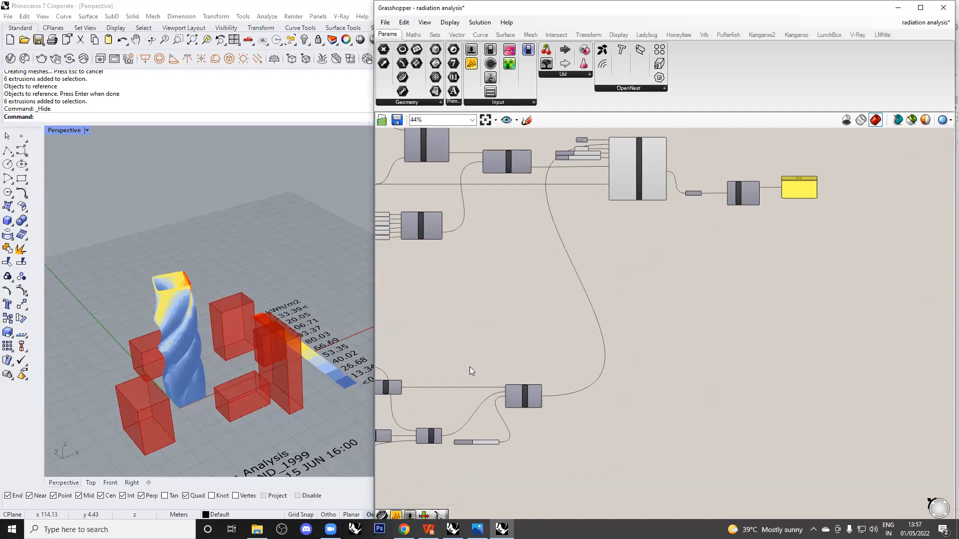
left_click(337, 440)
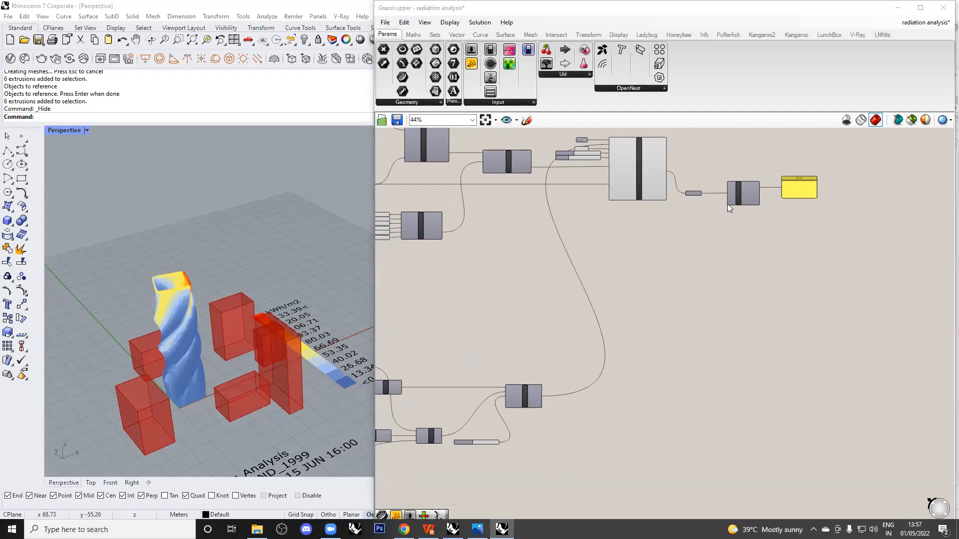
left_click(644, 273)
scroll(661, 295, "up", 5)
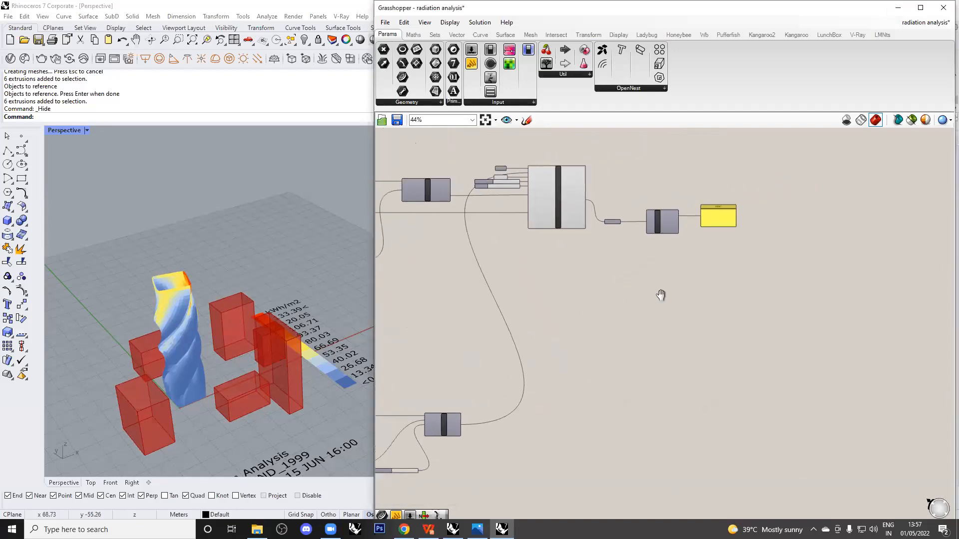
scroll(710, 238, "down", 4)
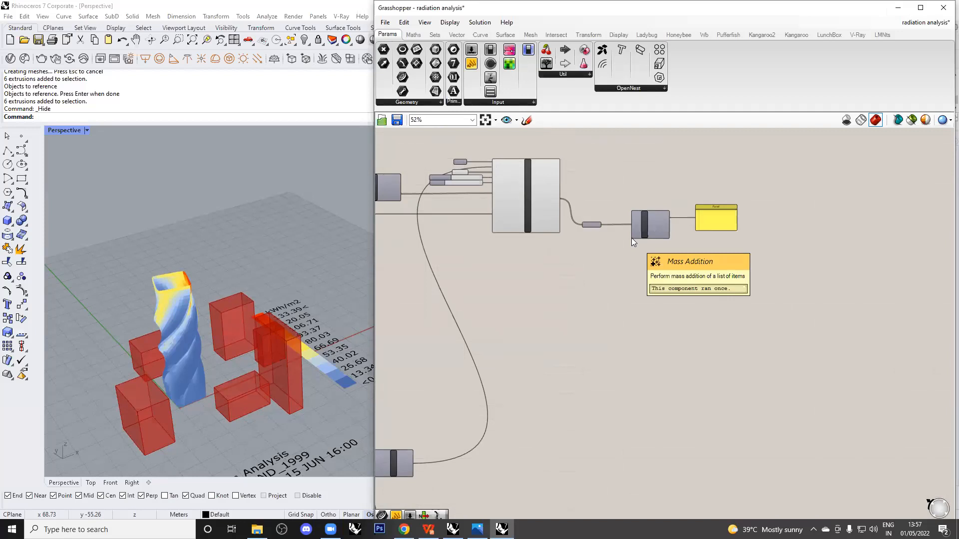
scroll(576, 194, "up", 3)
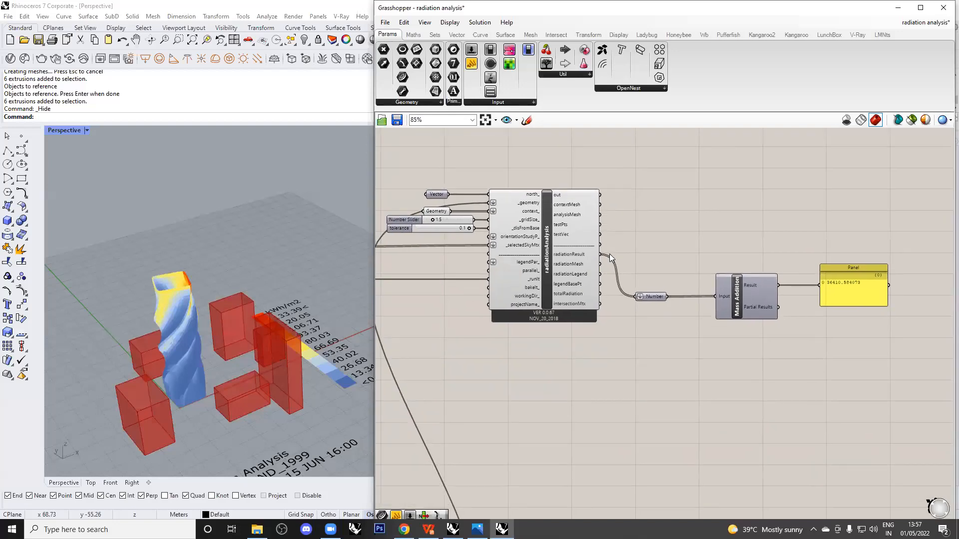
right_click_drag(127, 320, 75, 335)
scroll(222, 189, "up", 5)
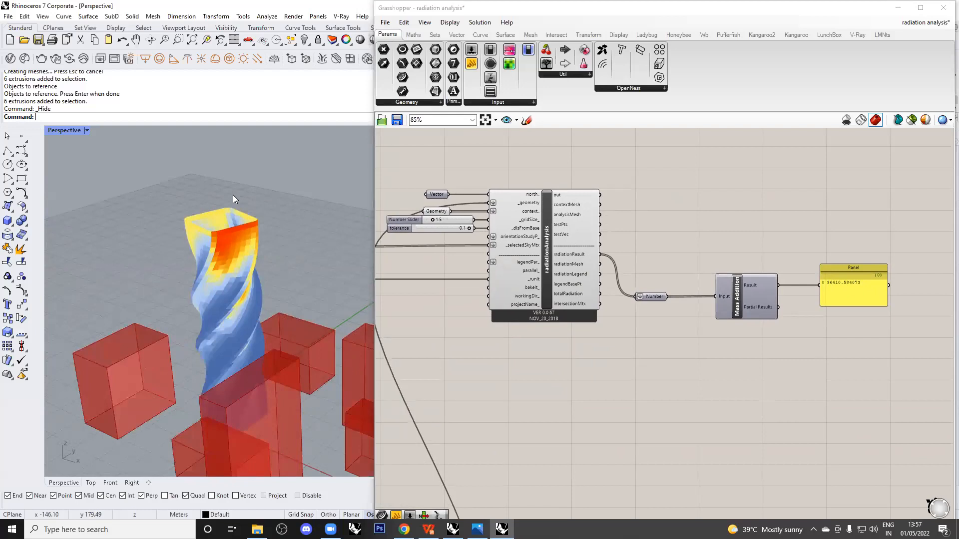
scroll(500, 205, "down", 2)
right_click_drag(523, 212, 564, 208)
scroll(565, 209, "up", 2)
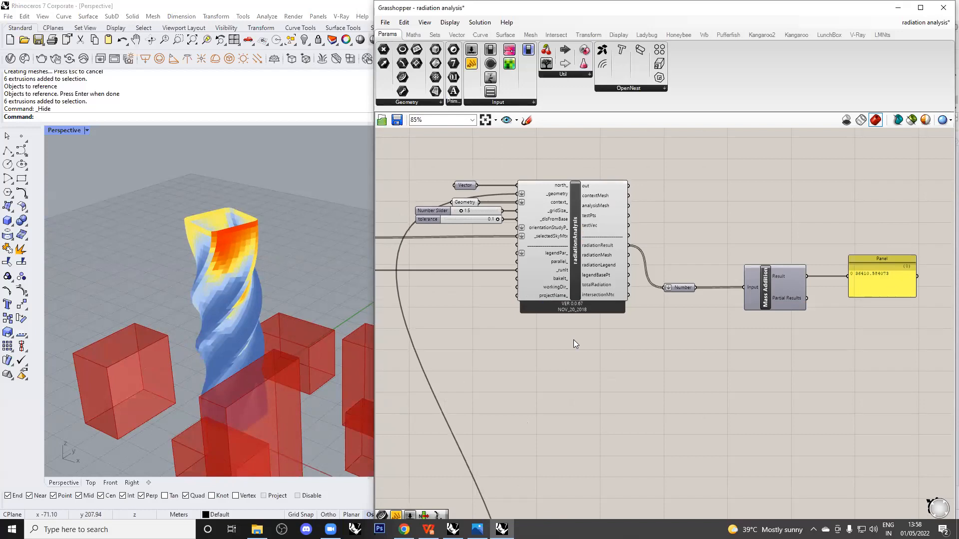
scroll(639, 289, "down", 2)
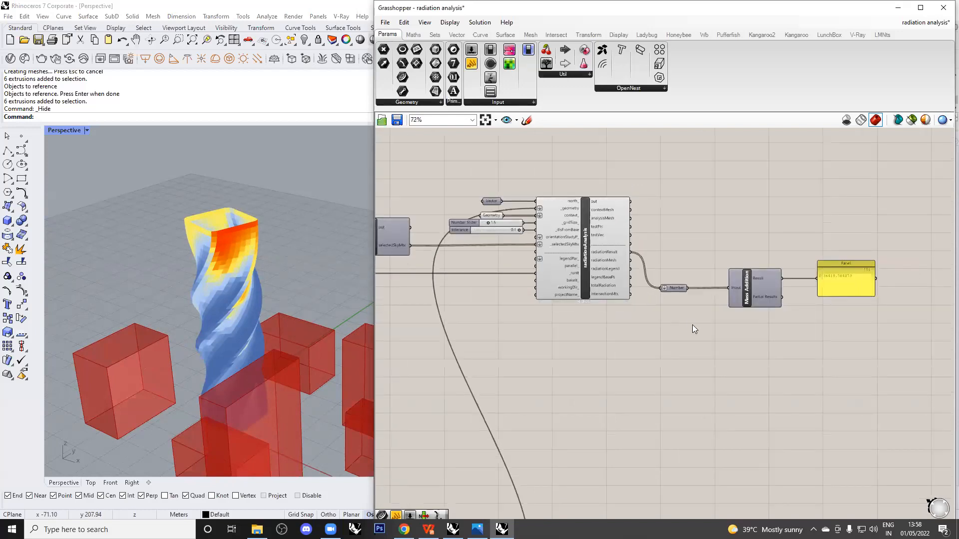
scroll(667, 310, "down", 4)
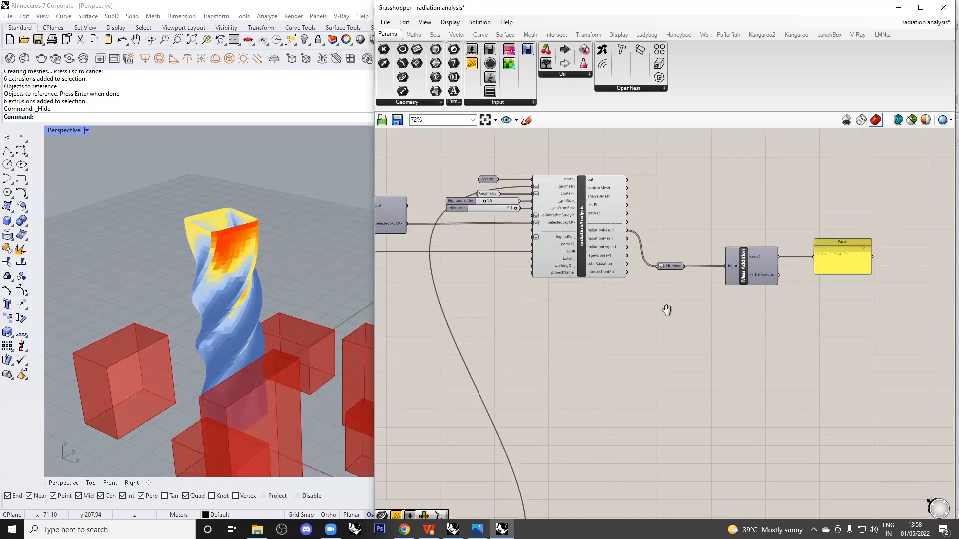
right_click_drag(659, 332, 691, 235)
scroll(592, 327, "up", 6)
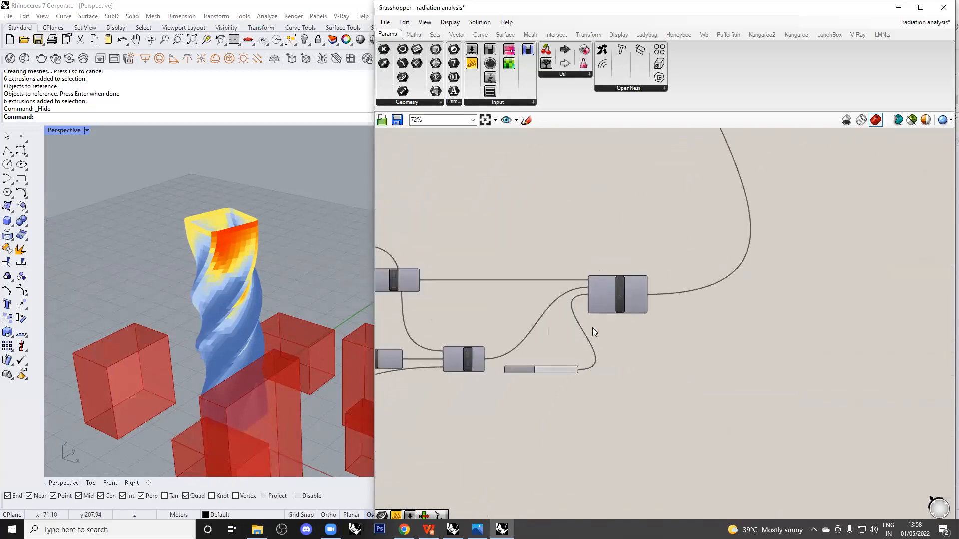
scroll(543, 373, "down", 5)
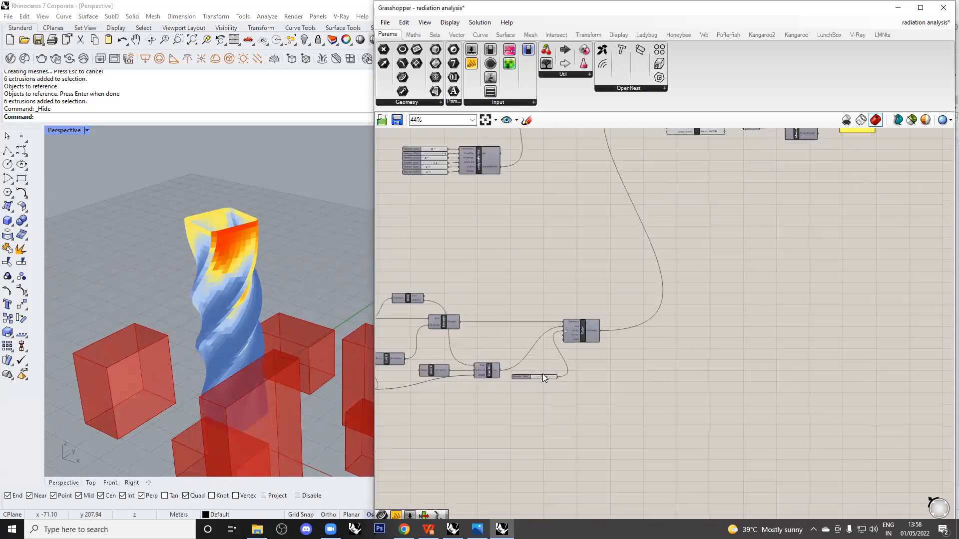
scroll(804, 151, "up", 6)
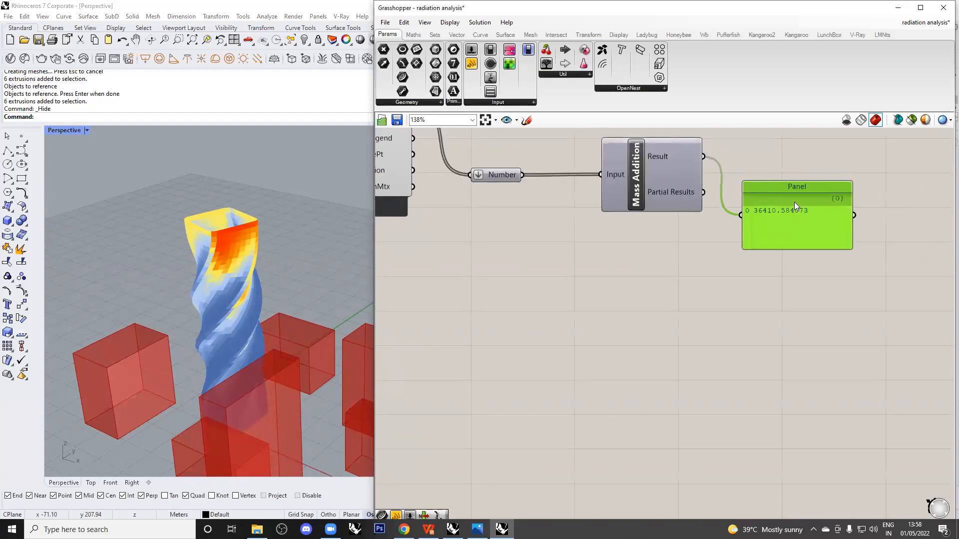
scroll(793, 202, "down", 5)
Set the Twist angle slider to 180, then to 120, dropping radiation to 32834.149966.
right_click_drag(763, 236, 505, 442)
scroll(505, 443, "up", 7)
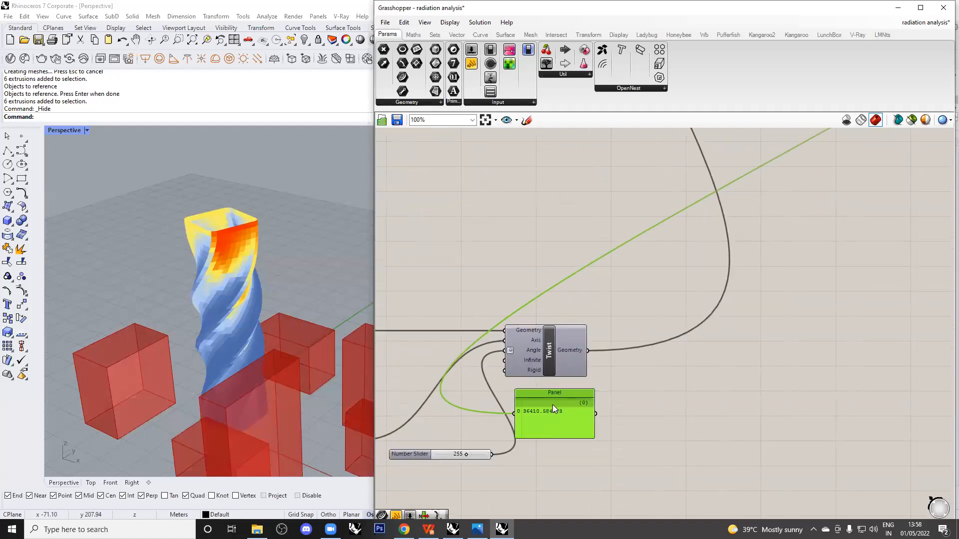
right_click_drag(524, 319, 507, 371)
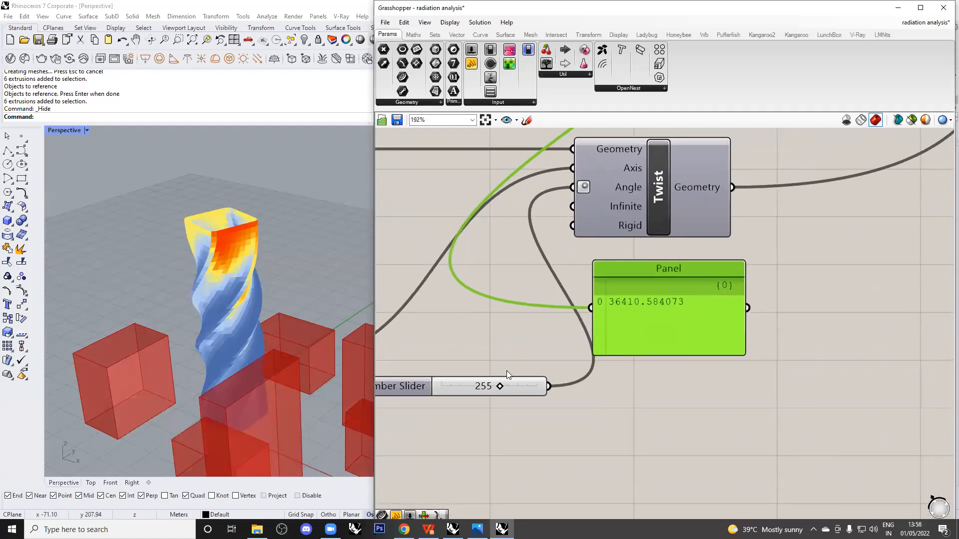
double_click(484, 386)
type("180")
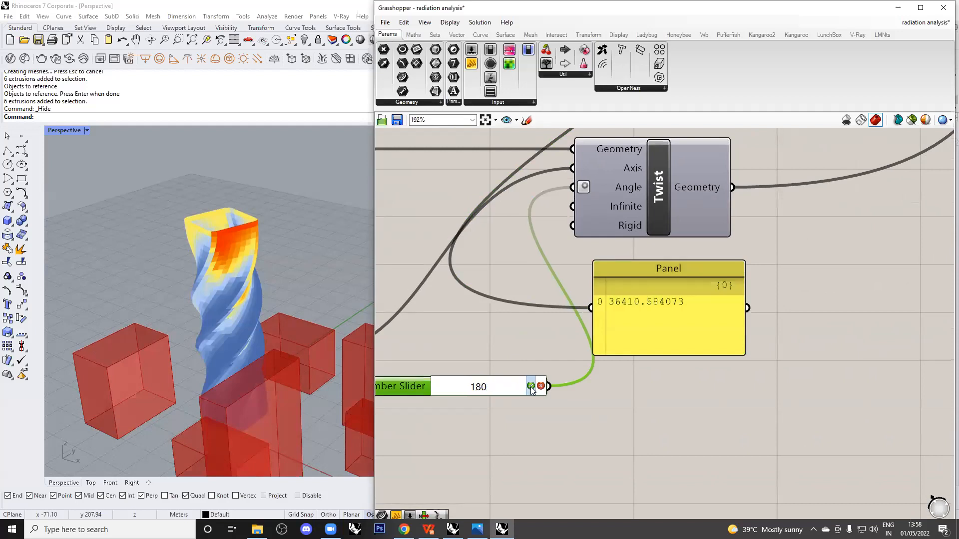
key("Return")
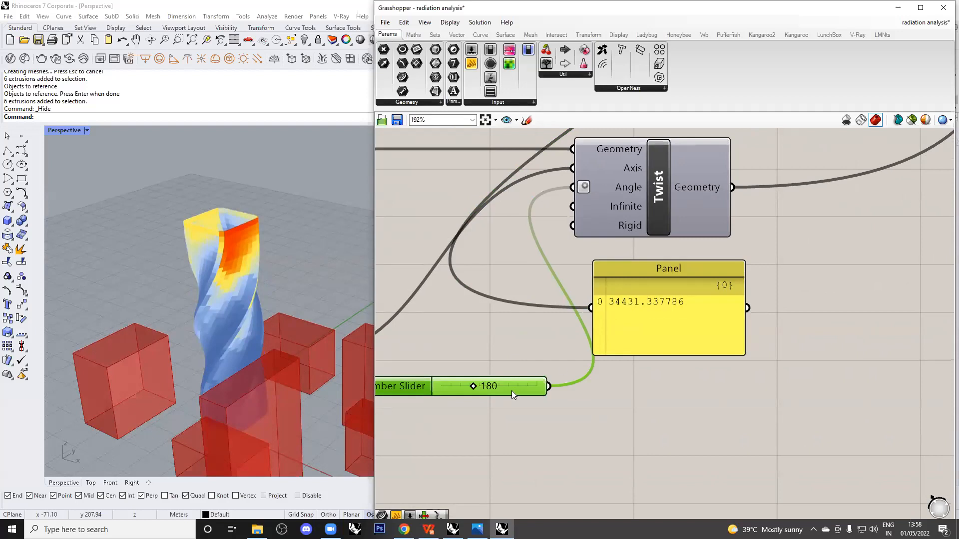
double_click(488, 387)
type("120")
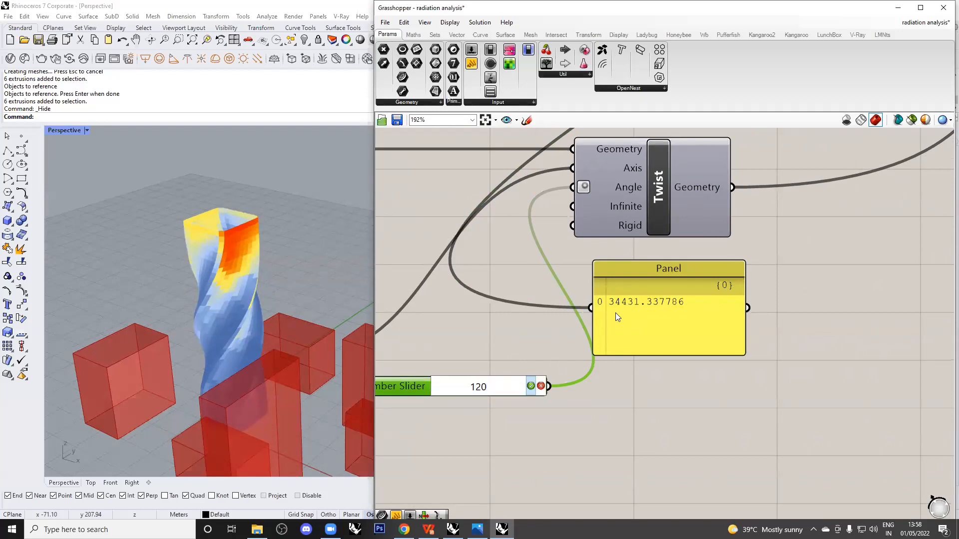
left_click(642, 305)
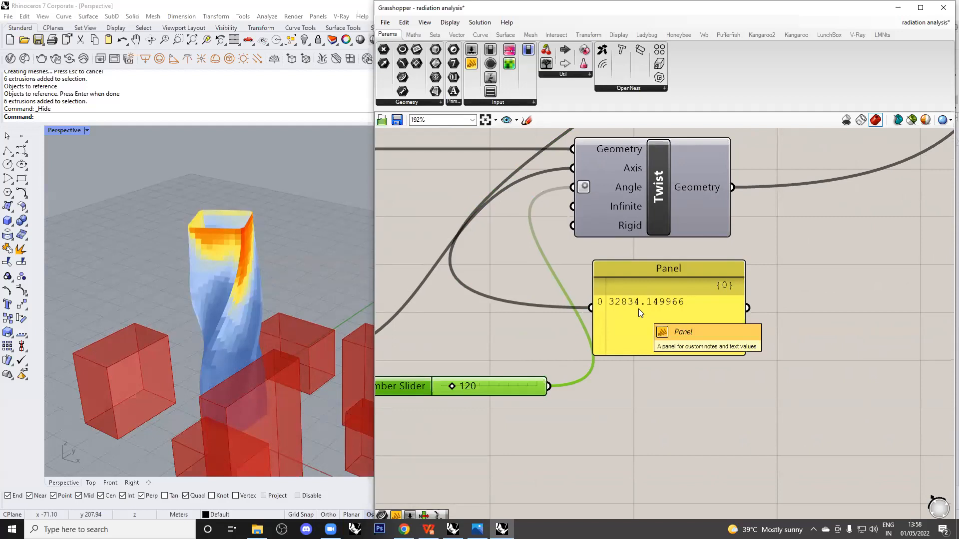
Reposition the result Panel and the angle slider beside the Twist component.
right_click_drag(516, 294, 519, 290)
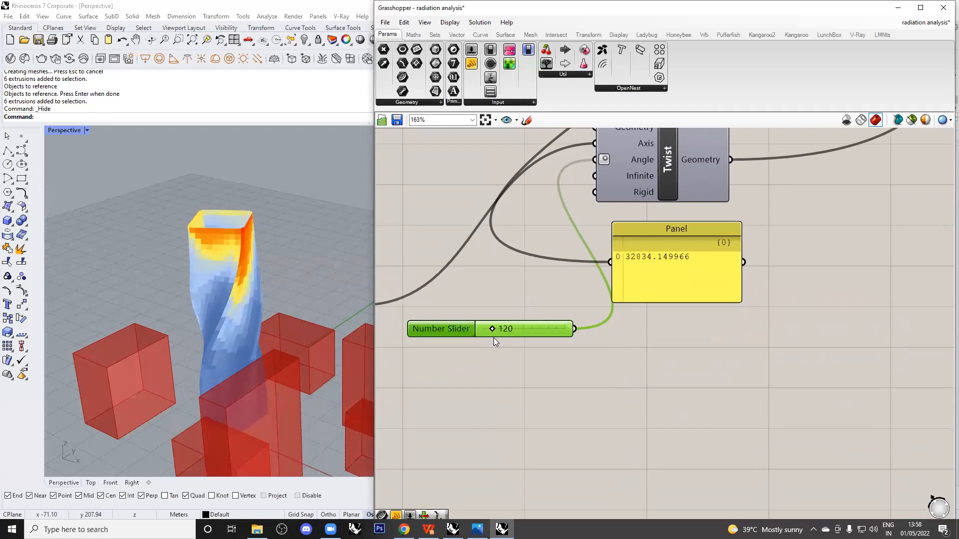
right_click_drag(594, 319, 578, 338)
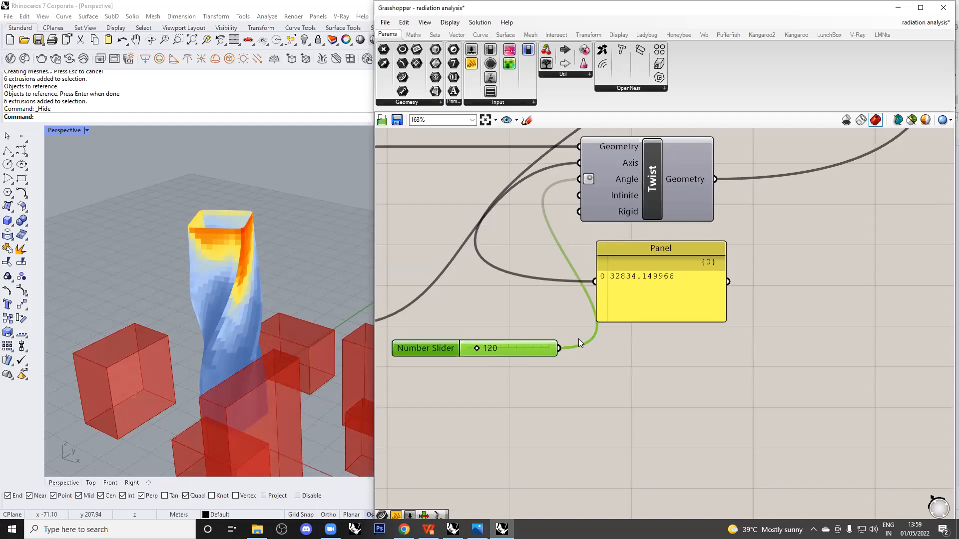
left_click(645, 290)
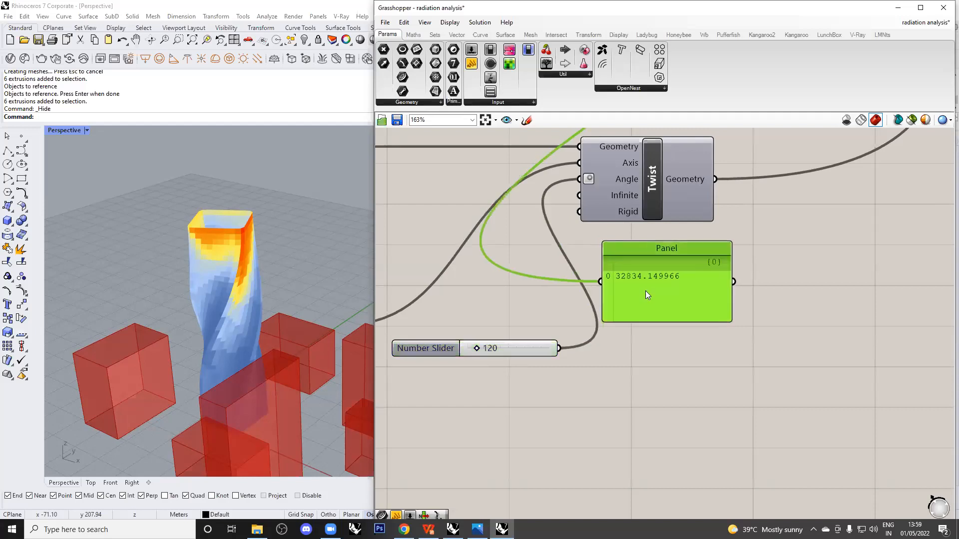
scroll(615, 307, "down", 4)
left_click_drag(615, 302, 691, 288)
scroll(691, 287, "up", 3)
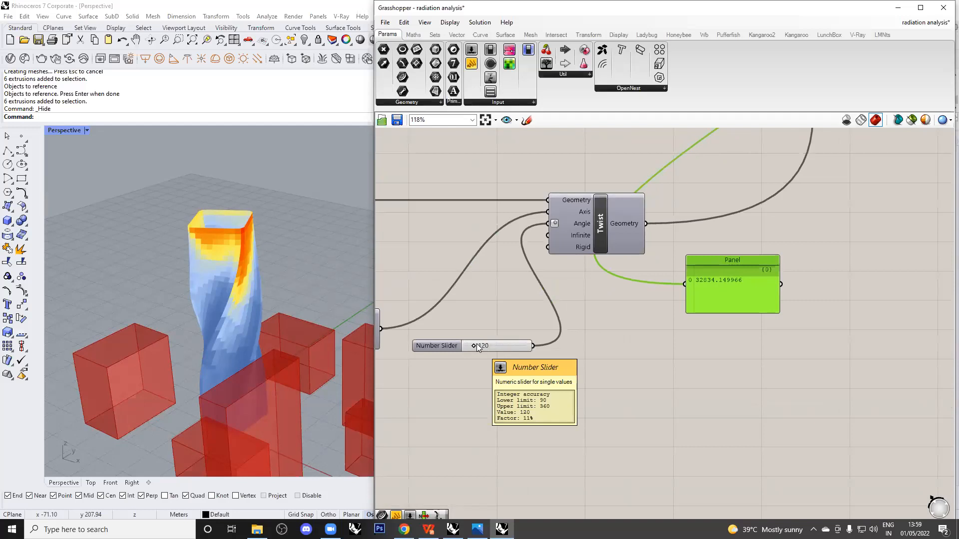
left_click_drag(475, 345, 455, 289)
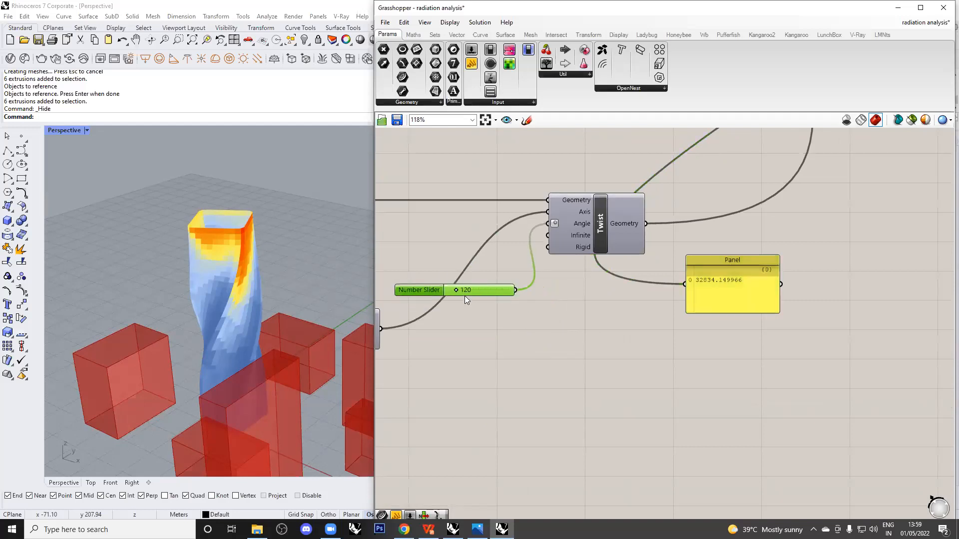
left_click(515, 320)
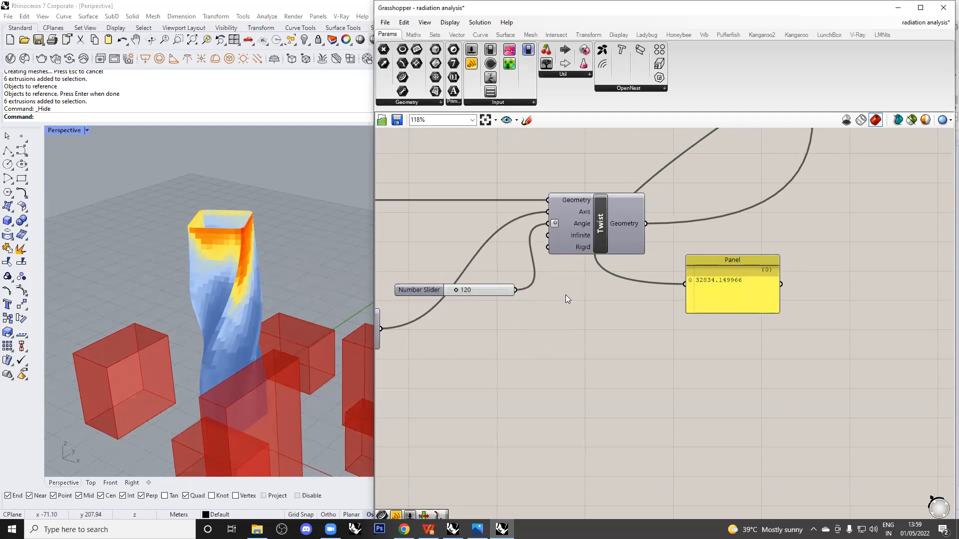
scroll(565, 294, "down", 2)
Place a Galapagos component on the canvas and nudge the Number Slider up.
double_click(744, 258)
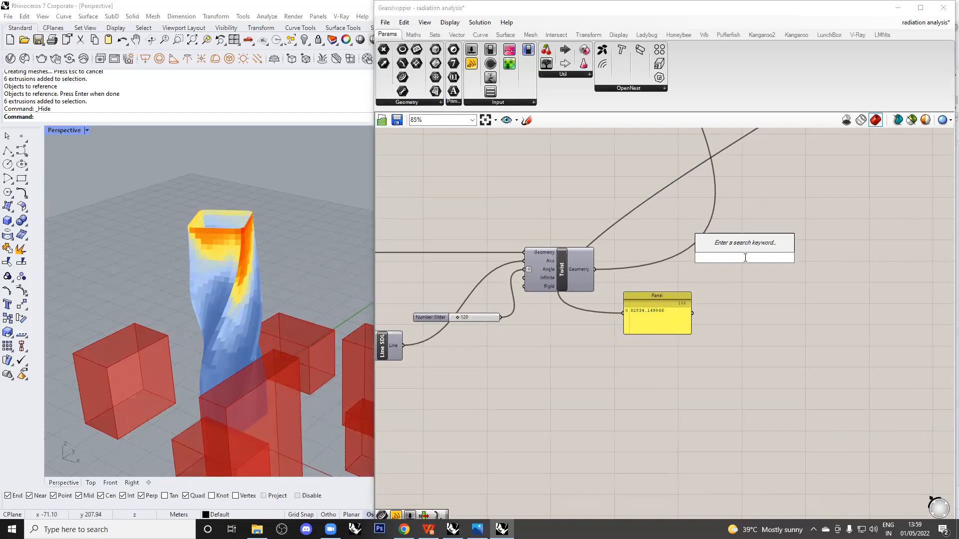
type("galapagos")
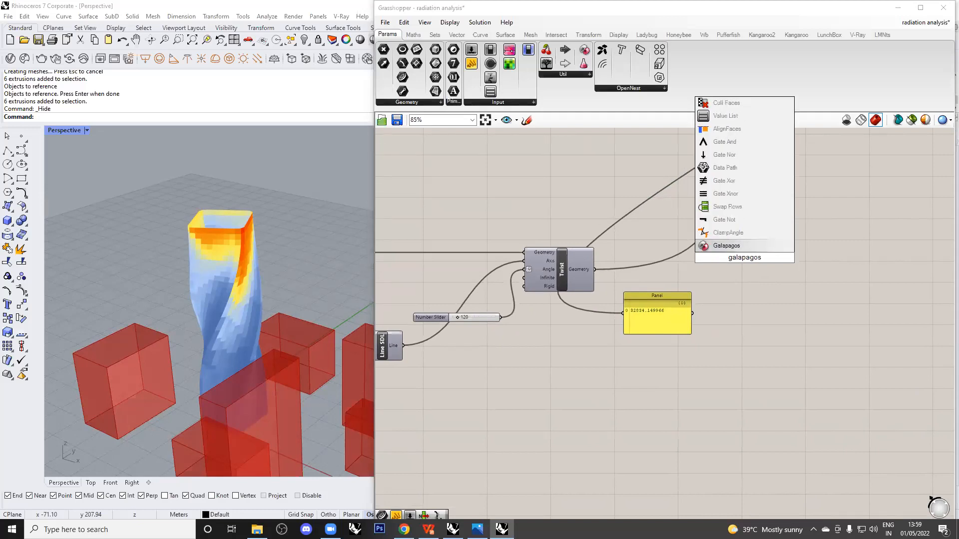
left_click(751, 247)
left_click_drag(750, 254, 774, 267)
scroll(774, 267, "up", 2)
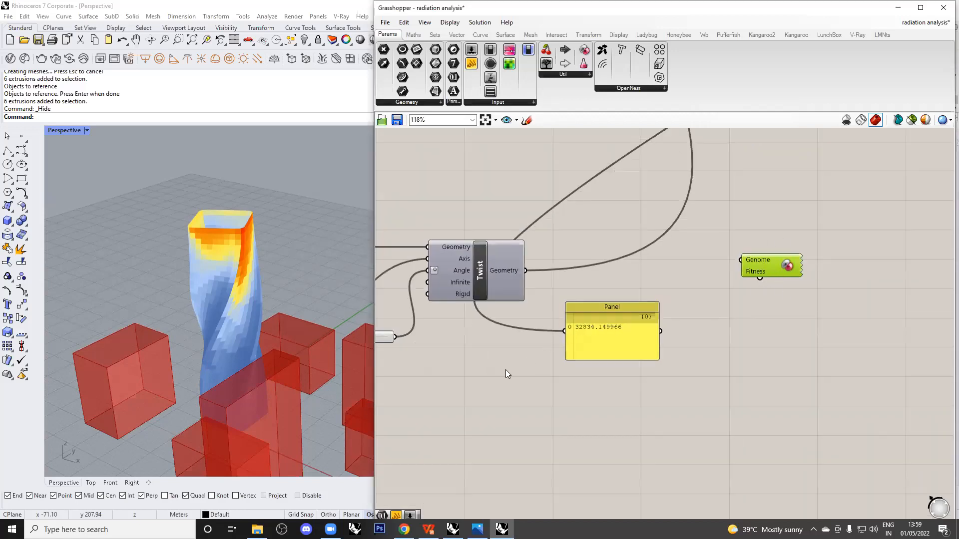
left_click(300, 442)
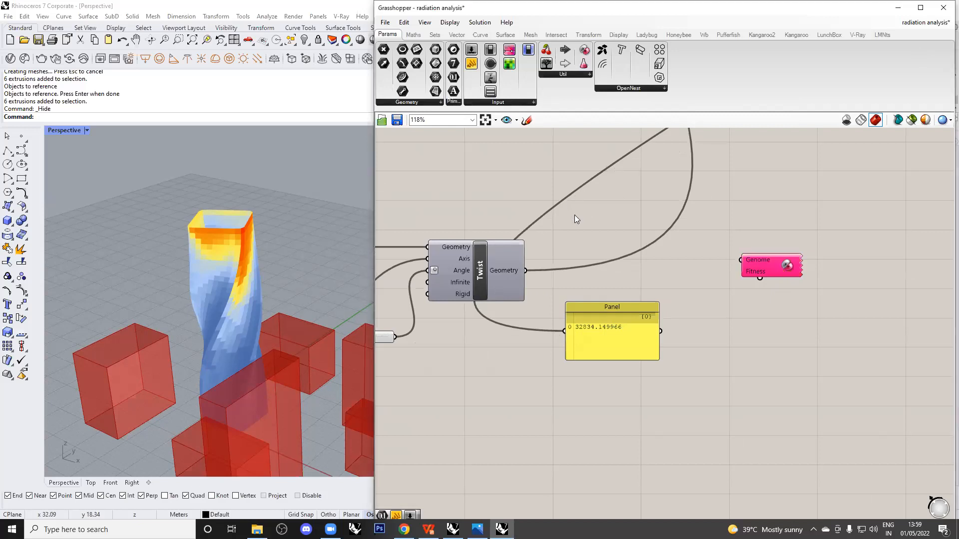
scroll(512, 297, "down", 2)
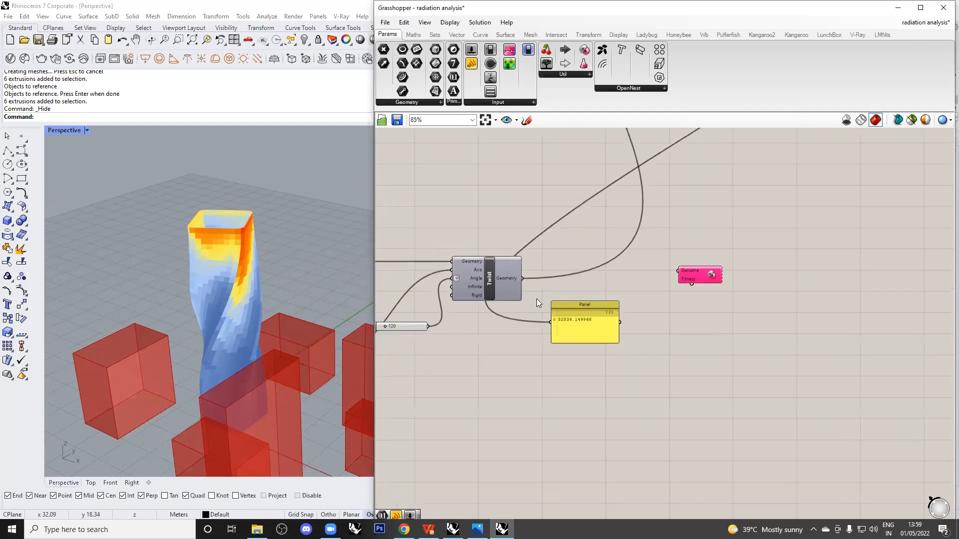
scroll(704, 248, "up", 2)
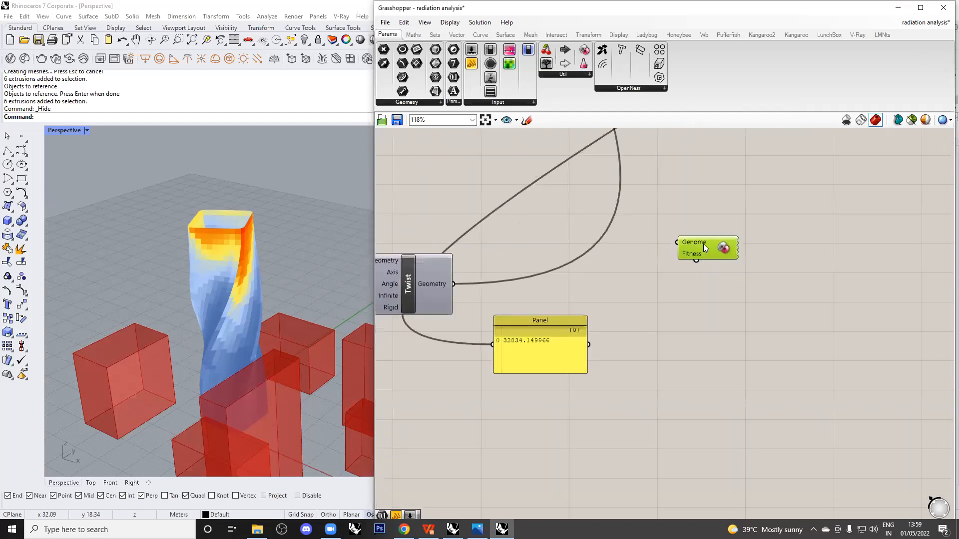
right_click_drag(714, 277, 732, 274)
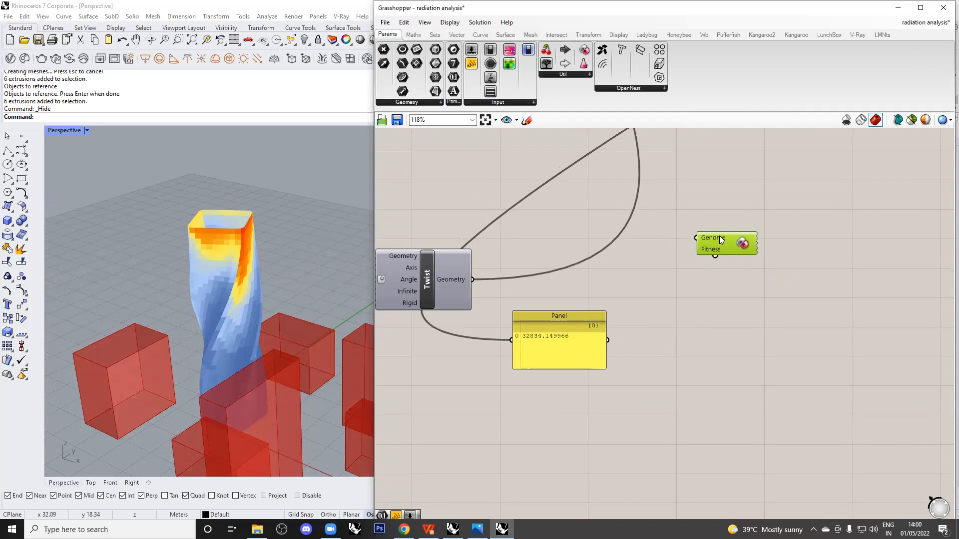
scroll(719, 236, "down", 2)
left_click_drag(456, 336, 457, 323)
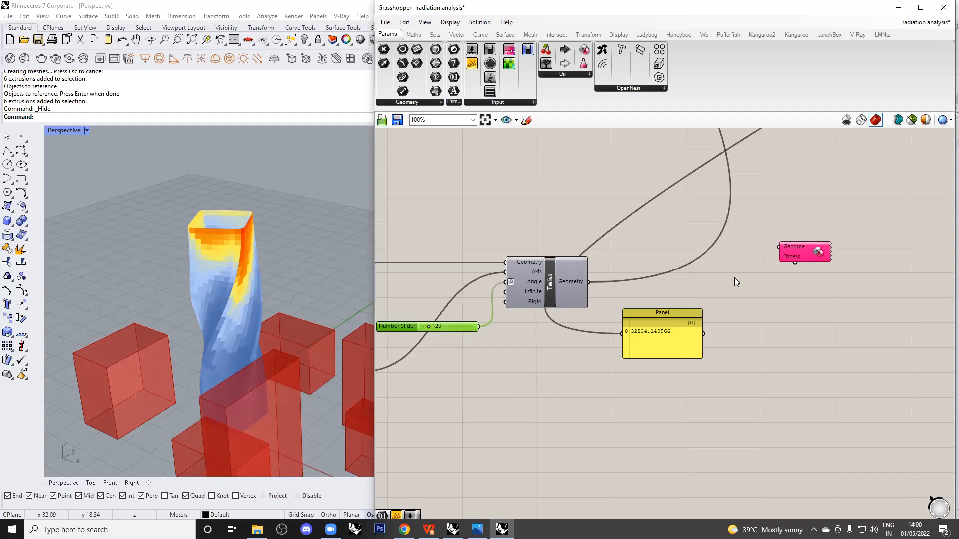
Move Galapagos near Mass Addition and wire its Result output into the Fitness input.
scroll(672, 306, "down", 1)
right_click_drag(737, 294, 560, 396)
mouse_move(596, 369)
left_mouse_down()
mouse_move(560, 383)
mouse_move(579, 368)
left_mouse_up()
scroll(580, 370, "down", 5)
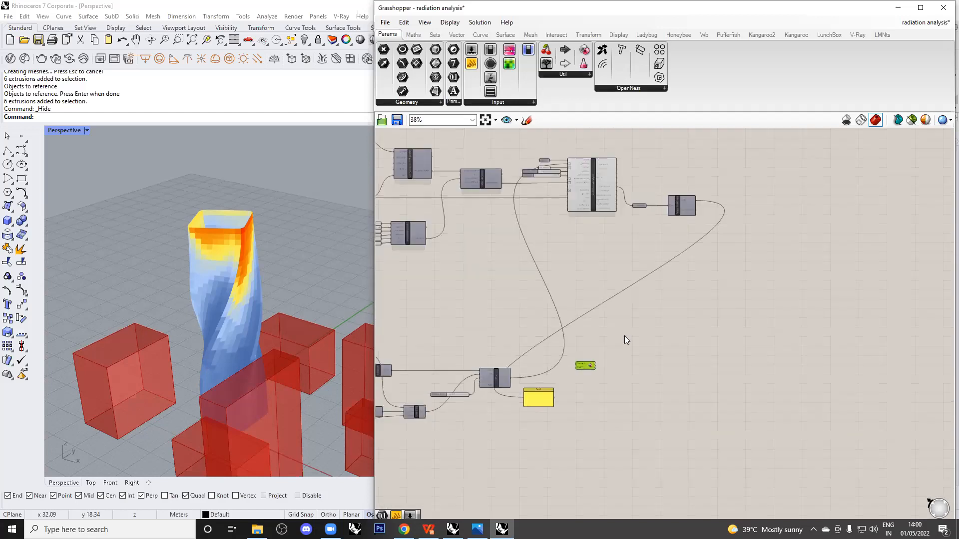
scroll(704, 212, "up", 3)
scroll(766, 167, "up", 2)
left_click(625, 216)
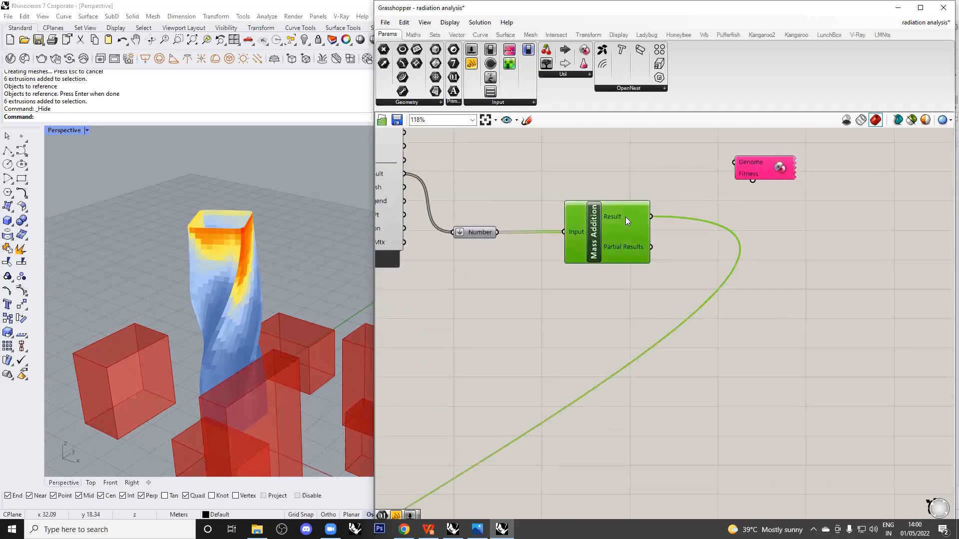
mouse_move(753, 179)
left_mouse_down()
mouse_move(725, 220)
mouse_move(752, 179)
left_mouse_up()
left_click_drag(648, 217, 628, 220)
mouse_move(628, 219)
left_mouse_down()
mouse_move(756, 416)
mouse_move(633, 199)
mouse_move(635, 229)
left_mouse_up()
left_click(833, 229)
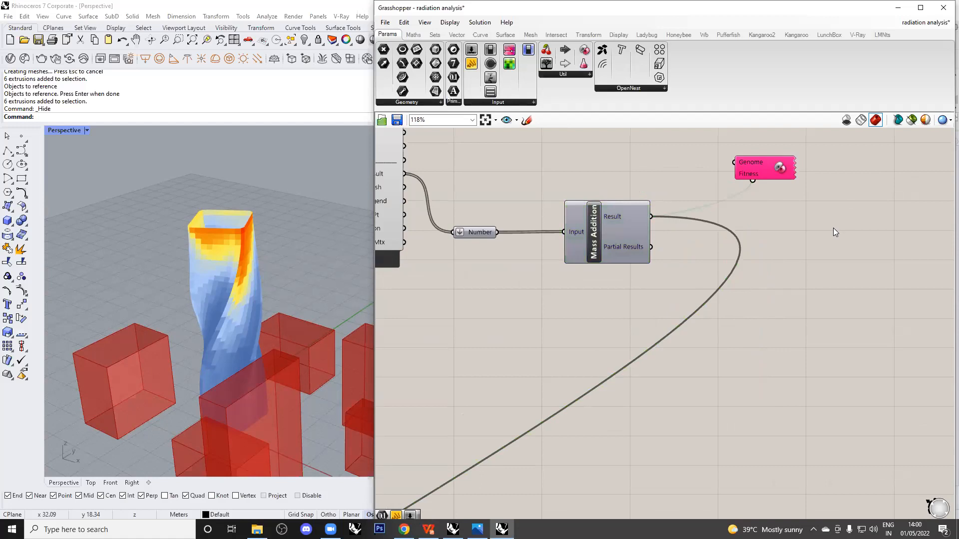
mouse_move(754, 163)
left_click(760, 165)
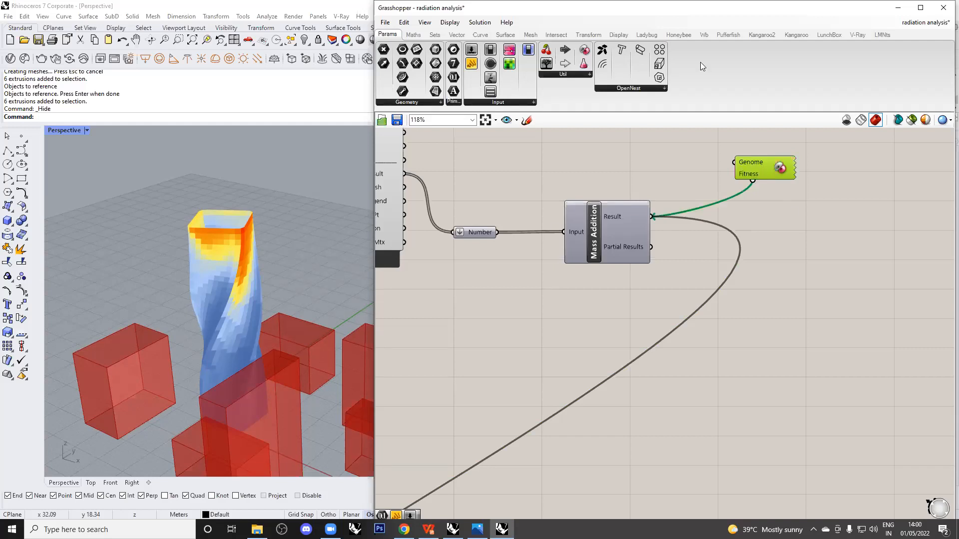
left_click(619, 213)
mouse_move(619, 213)
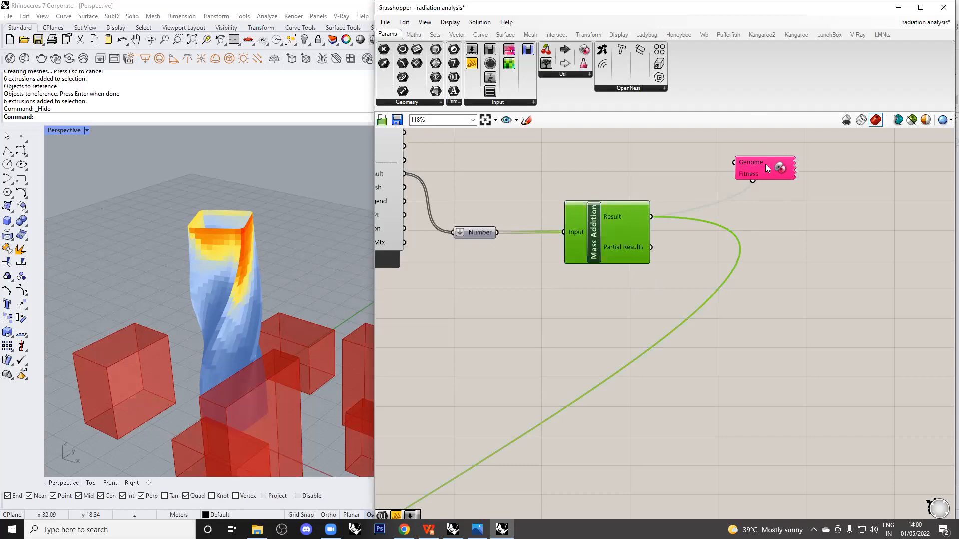
Wire the Galapagos Genome input to the 120 twist-angle Number Slider.
left_click_drag(733, 163, 502, 398)
scroll(780, 173, "down", 6)
scroll(510, 368, "up", 5)
left_click(550, 414)
left_click(470, 402)
right_click_drag(548, 416, 598, 352)
scroll(561, 363, "down", 1)
right_click_drag(501, 371, 839, 351)
left_click_drag(458, 313, 432, 246)
left_click(466, 320)
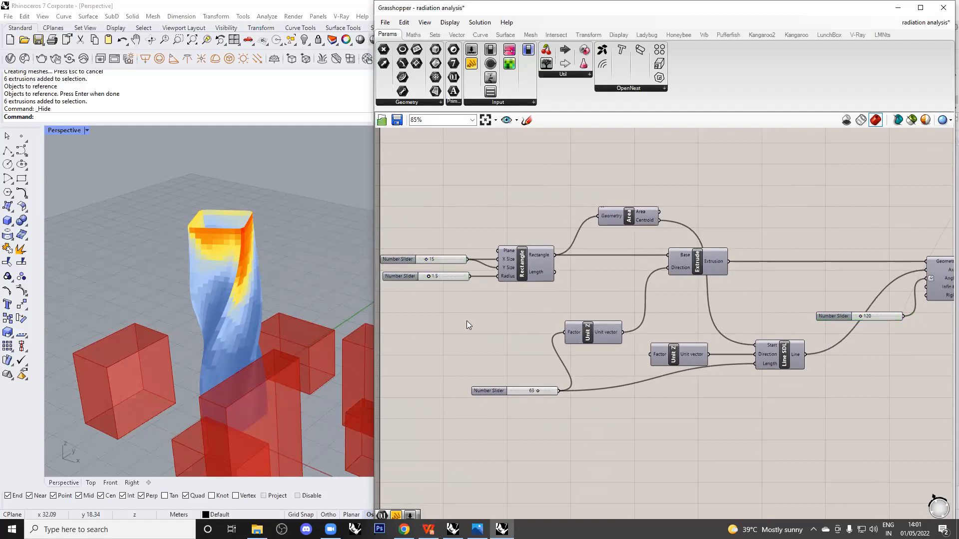
Move the Galapagos component beside the Twist component and zoom in on the tower.
right_click_drag(737, 348, 583, 342)
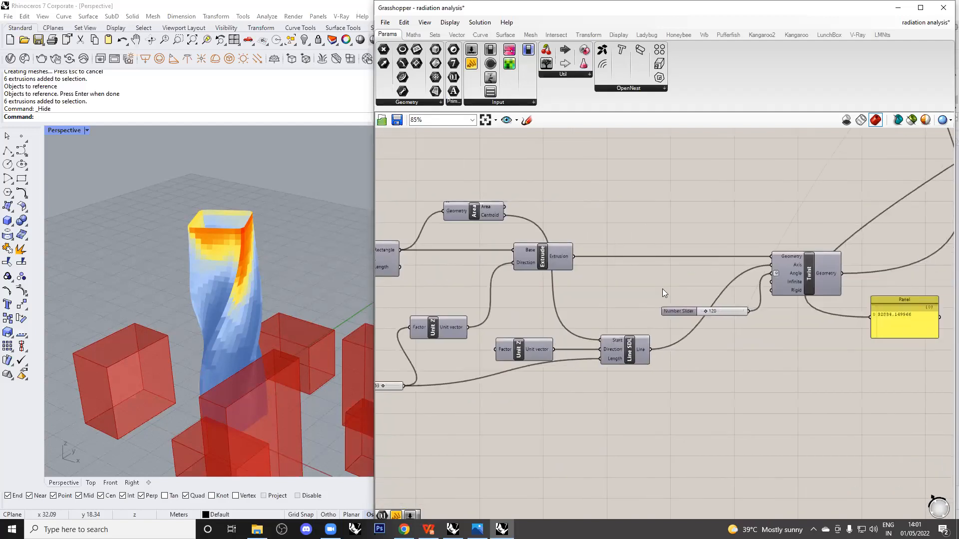
mouse_move(732, 311)
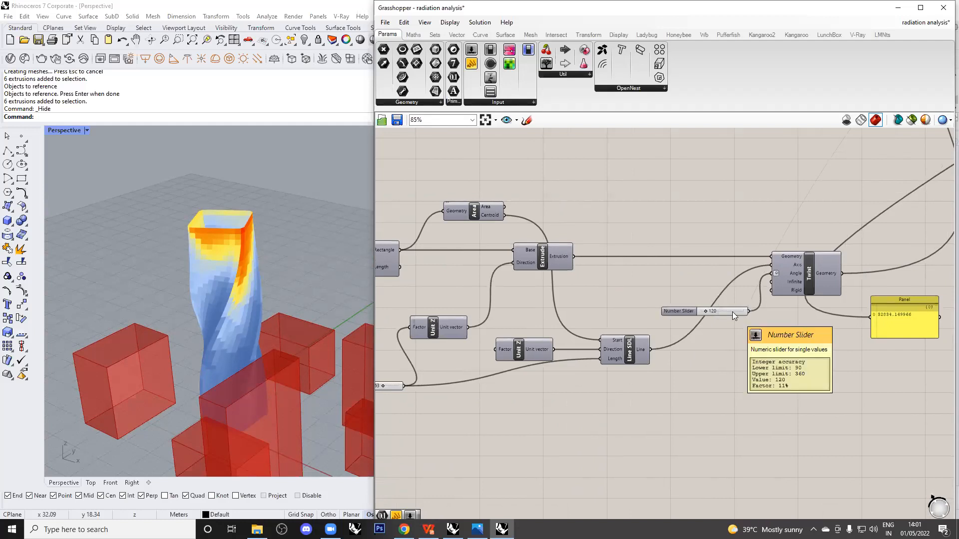
scroll(752, 317, "down", 6)
scroll(717, 224, "up", 5)
mouse_move(770, 191)
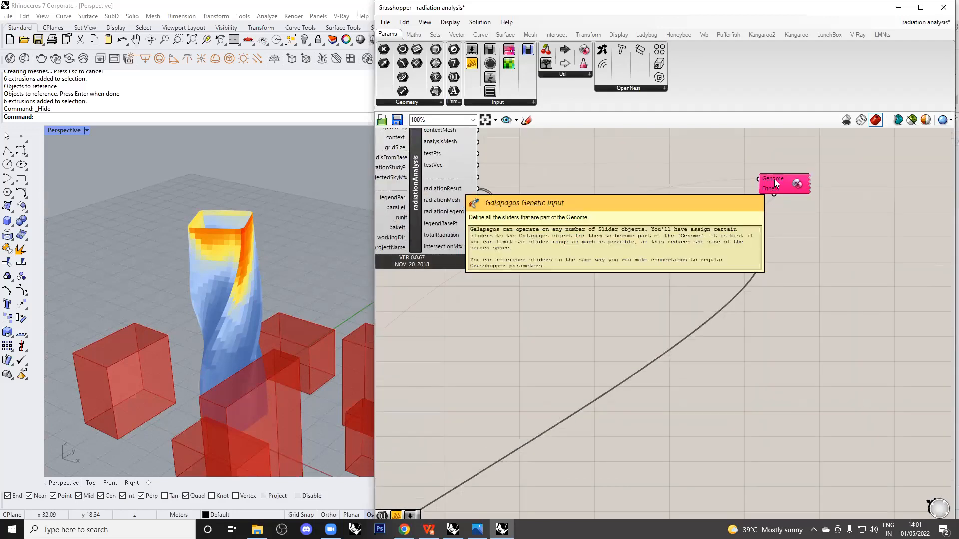
scroll(774, 178, "down", 4)
left_click(797, 173)
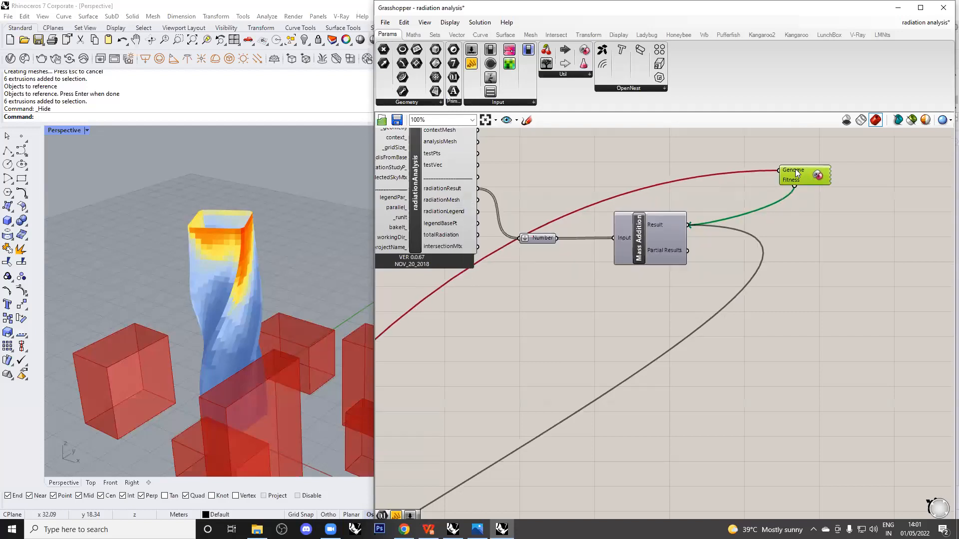
scroll(797, 172, "down", 2)
left_click_drag(797, 172, 581, 372)
scroll(579, 372, "up", 8)
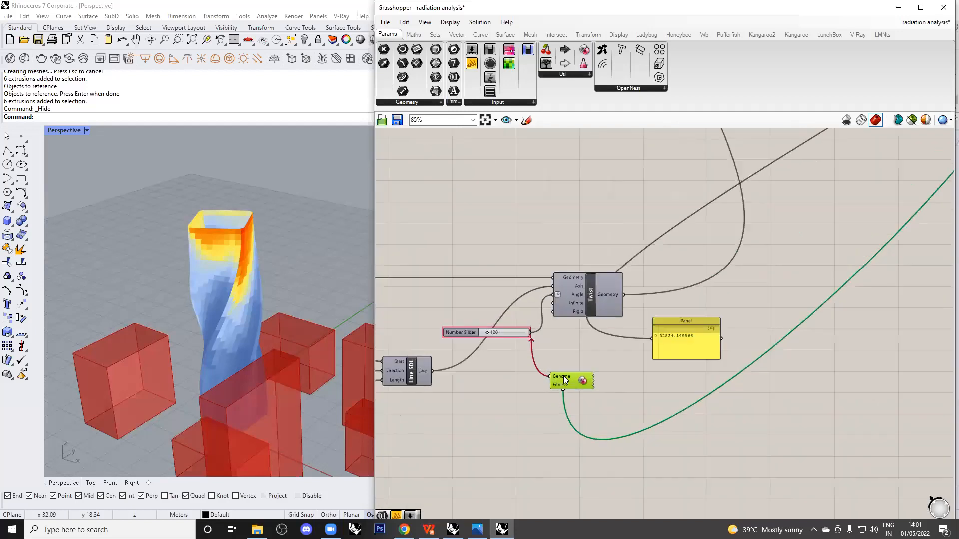
scroll(297, 366, "down", 4)
right_click_drag(297, 366, 282, 354)
right_click_drag(282, 355, 261, 361)
scroll(272, 349, "up", 5)
Arrange the Number Slider and place the Panel just below it near Twist.
left_click(553, 340)
right_click_drag(647, 306, 642, 340)
left_click_drag(499, 348, 496, 338)
left_click_drag(745, 373, 592, 371)
left_click(703, 364)
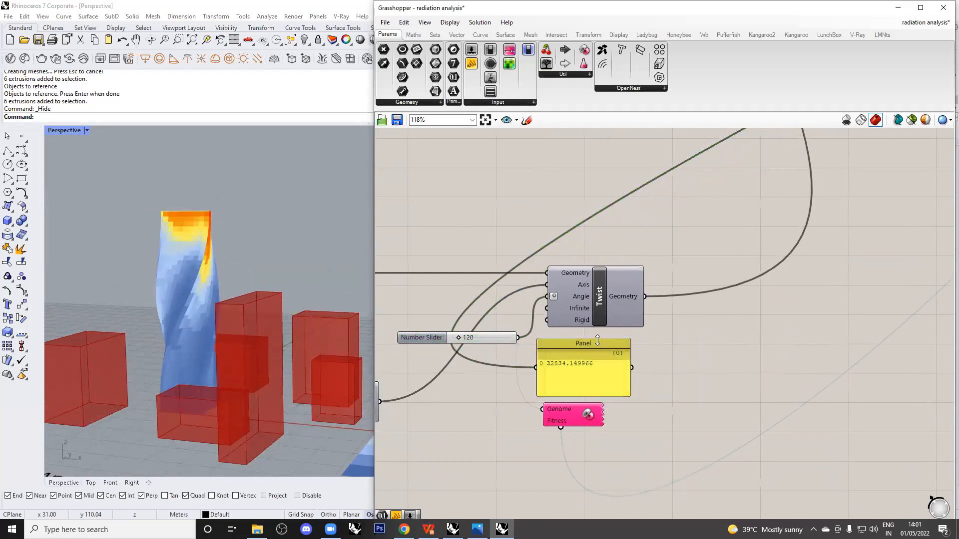
scroll(591, 365, "down", 2)
scroll(591, 365, "up", 2)
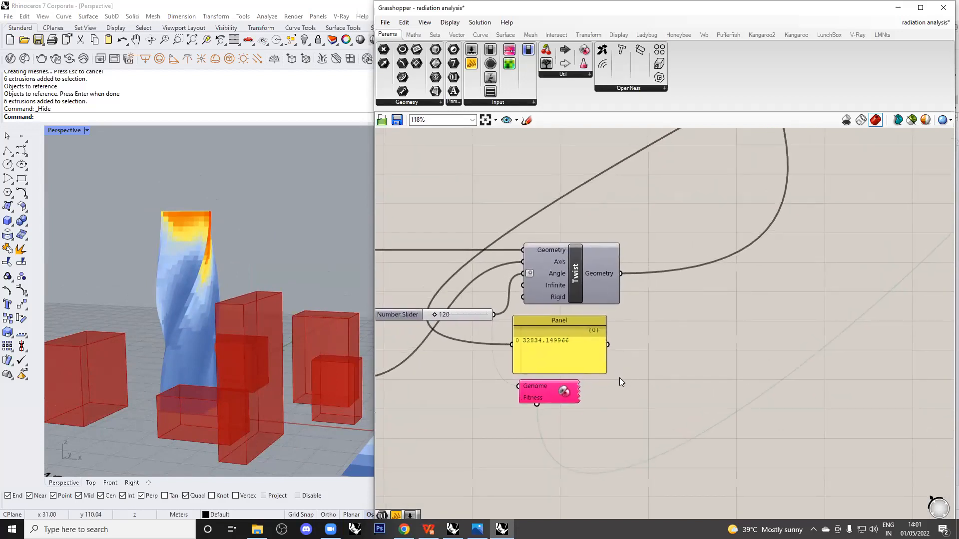
right_click_drag(617, 388, 631, 390)
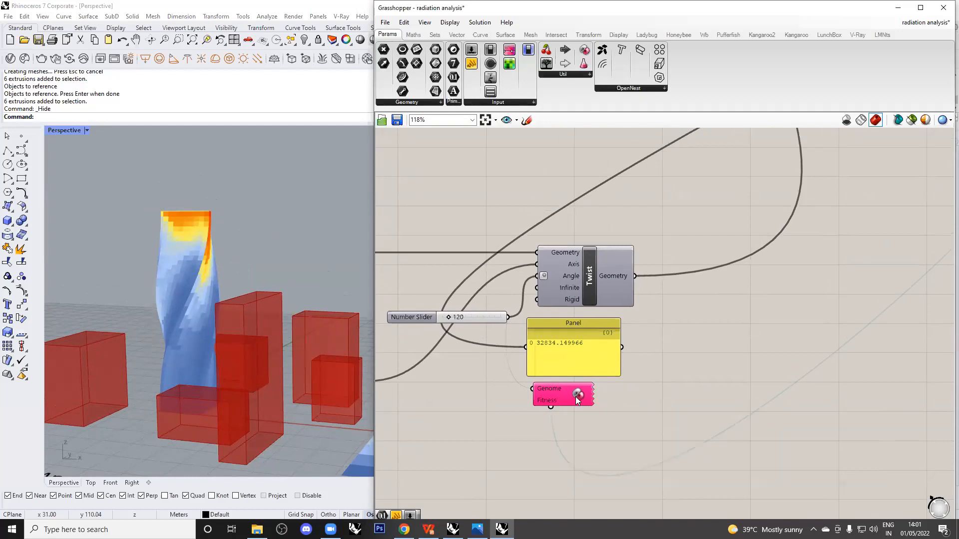
In the Galapagos Editor, set Fitness to Minimize with a runtime limit of 0 hours 2 minutes.
double_click(565, 395)
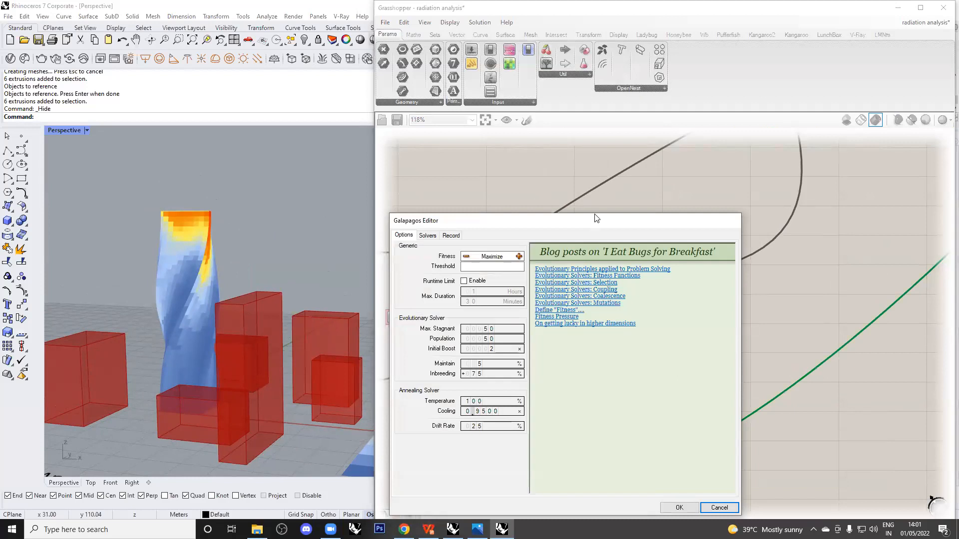
left_click_drag(597, 218, 760, 20)
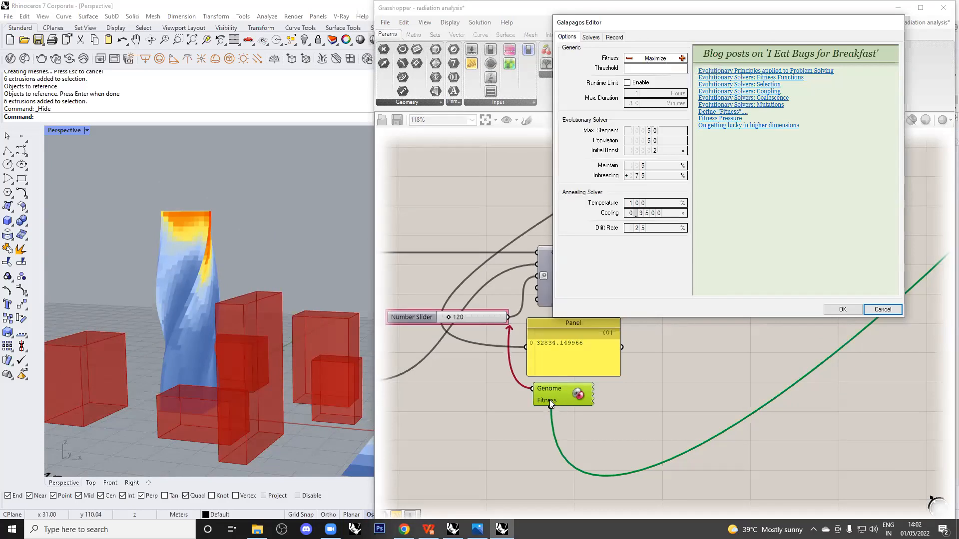
mouse_move(549, 401)
left_click(630, 59)
left_click(627, 83)
double_click(639, 92)
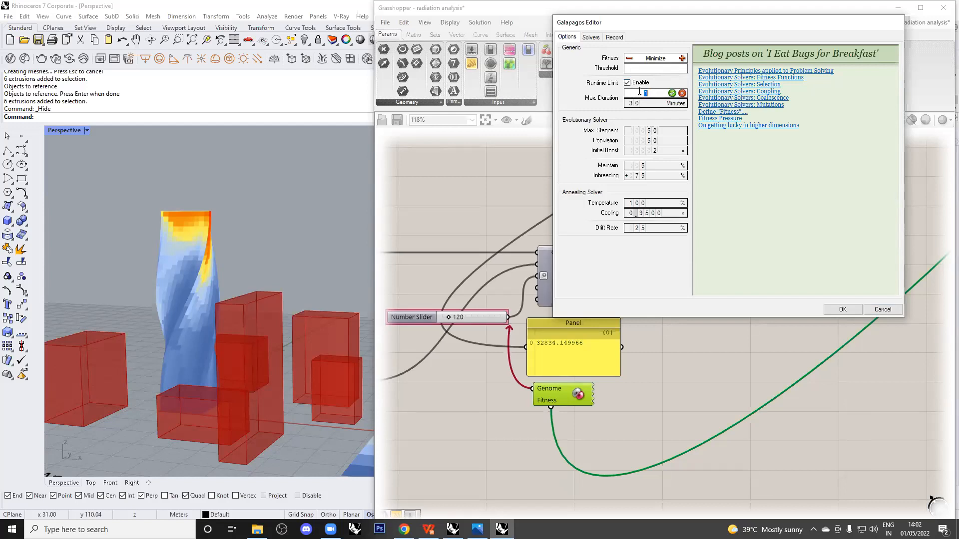
type("0")
double_click(644, 102)
type("2")
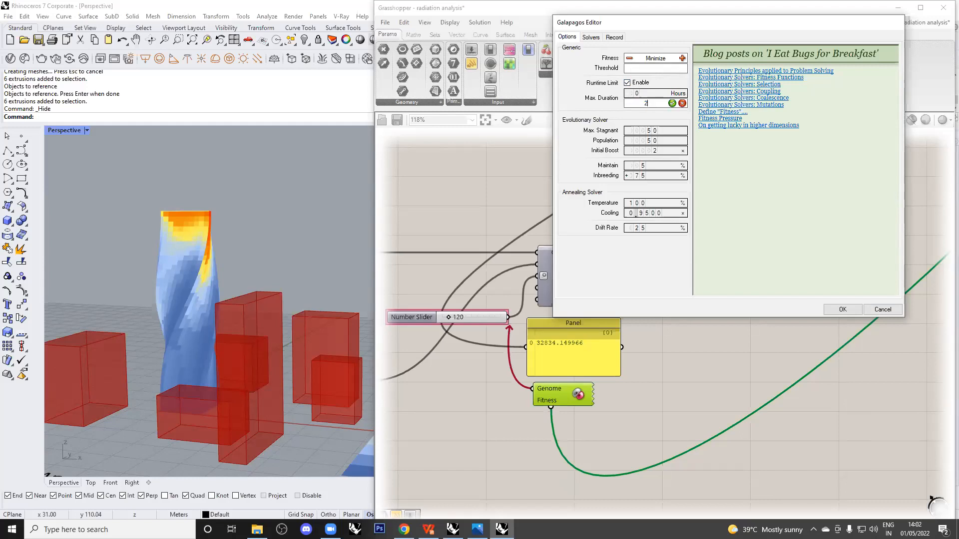
left_click(672, 103)
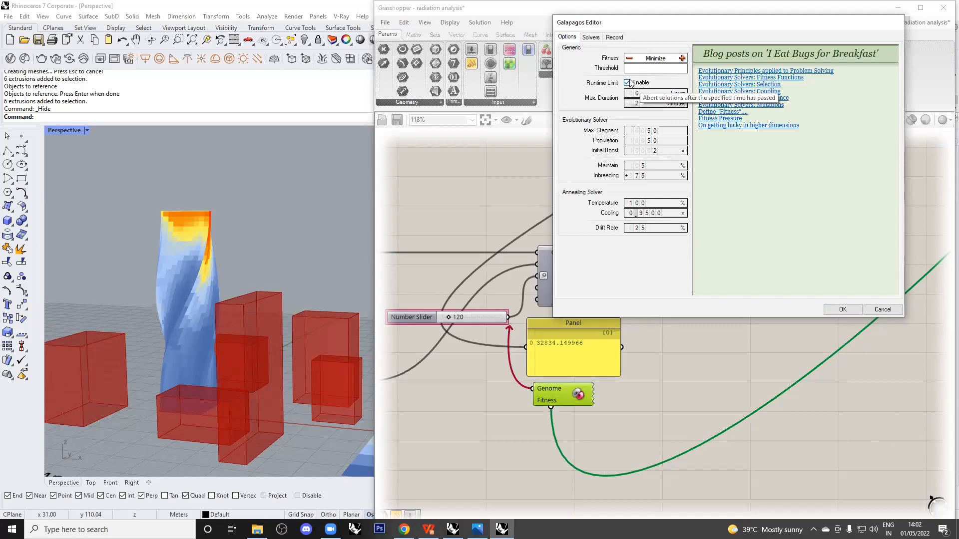
Switch to the Solvers page and display all genomes in the Rhino viewport.
left_click(592, 37)
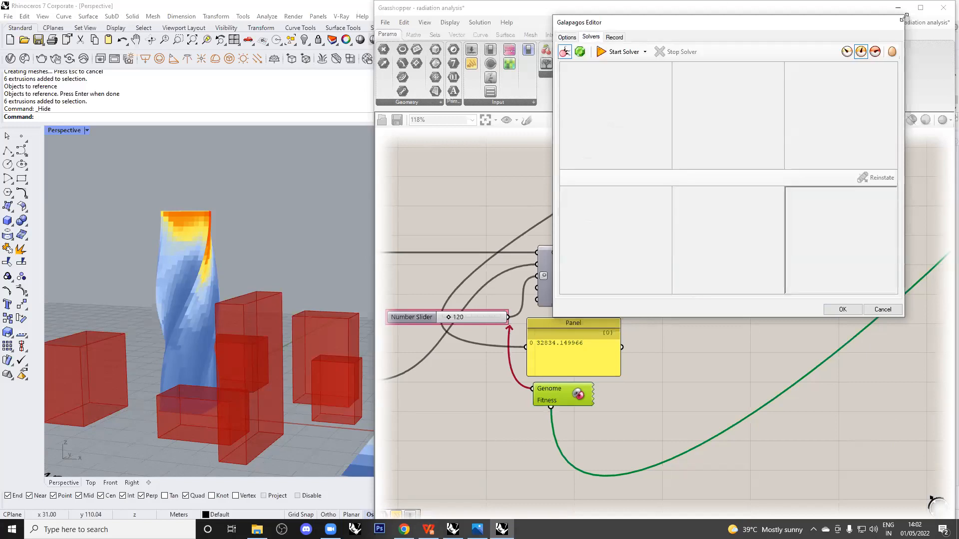
left_click(843, 54)
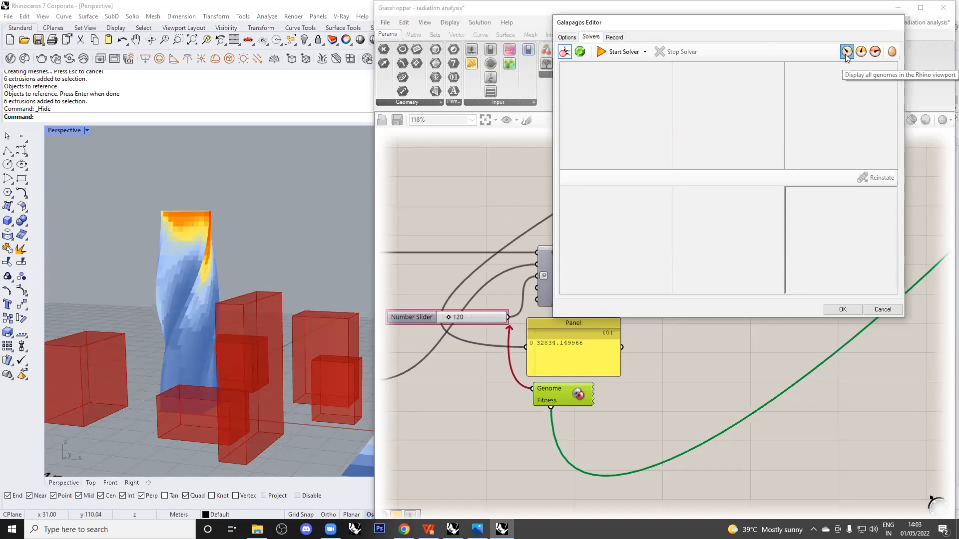
Start the Galapagos evolutionary solver and hide the browser to reveal it running.
left_click(614, 52)
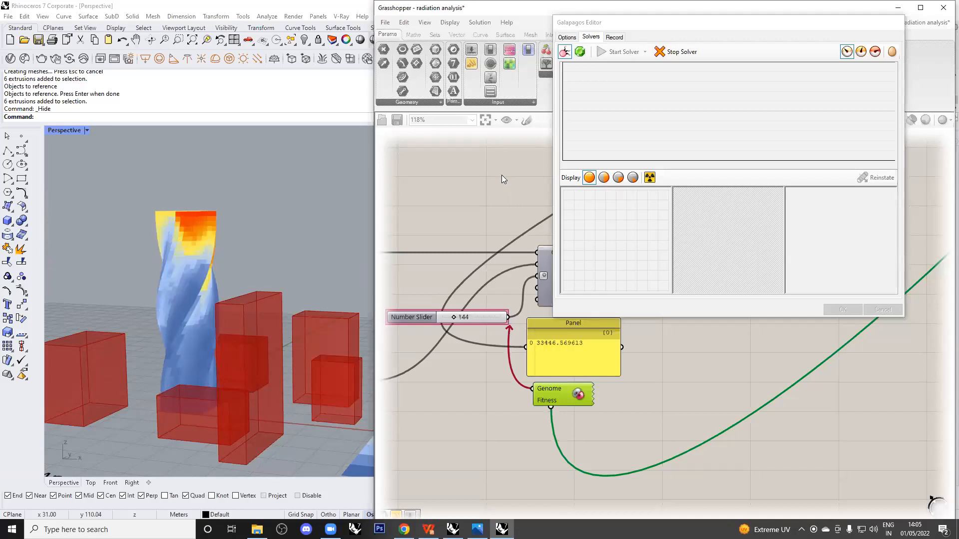
left_click(404, 529)
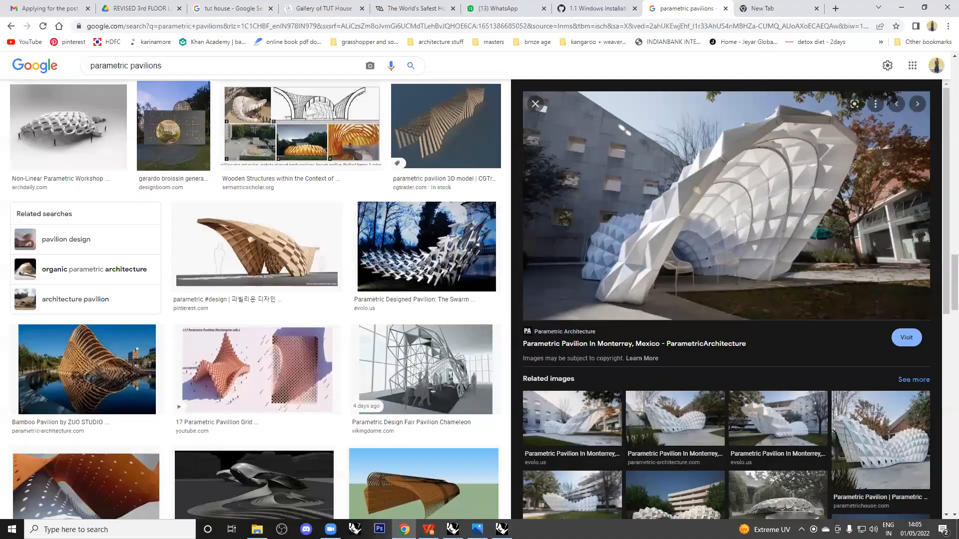
left_click(404, 529)
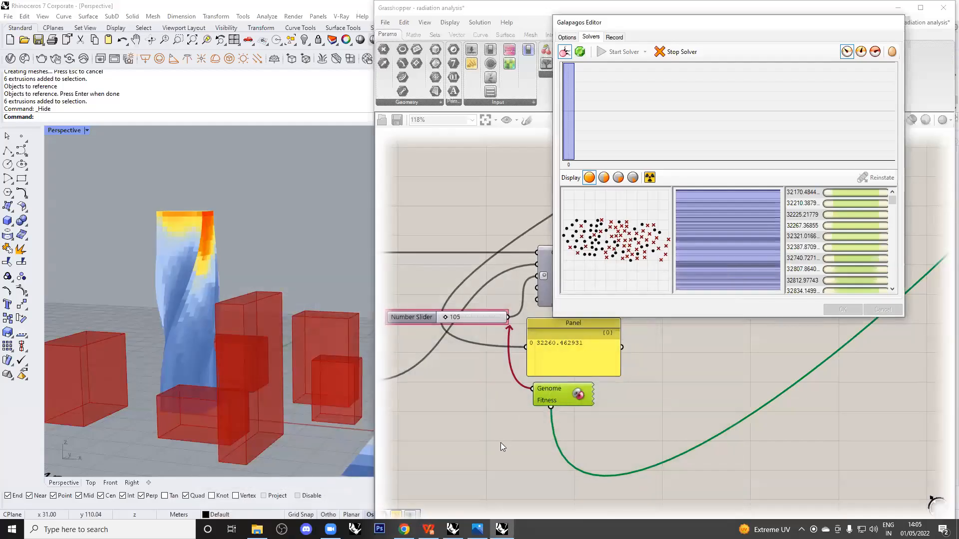
Sketch notes over the solver's fitness graph.
left_click_drag(587, 153, 595, 88)
left_click_drag(614, 104, 618, 151)
left_click_drag(672, 87, 679, 141)
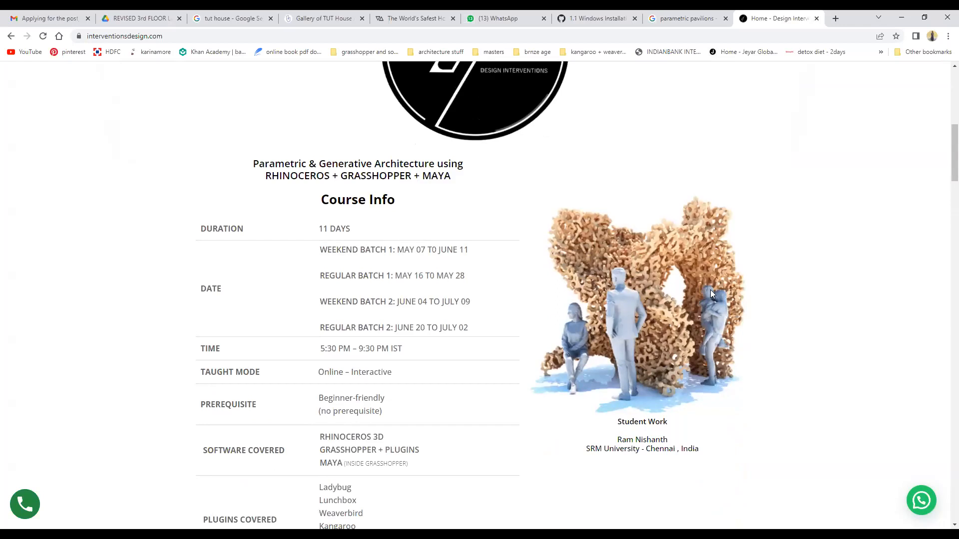
Scroll the Course Info table listing Rhinoceros 3D, Grasshopper, Maya and plugins like Ladybug and Kangaroo.
scroll(713, 288, "down", 1)
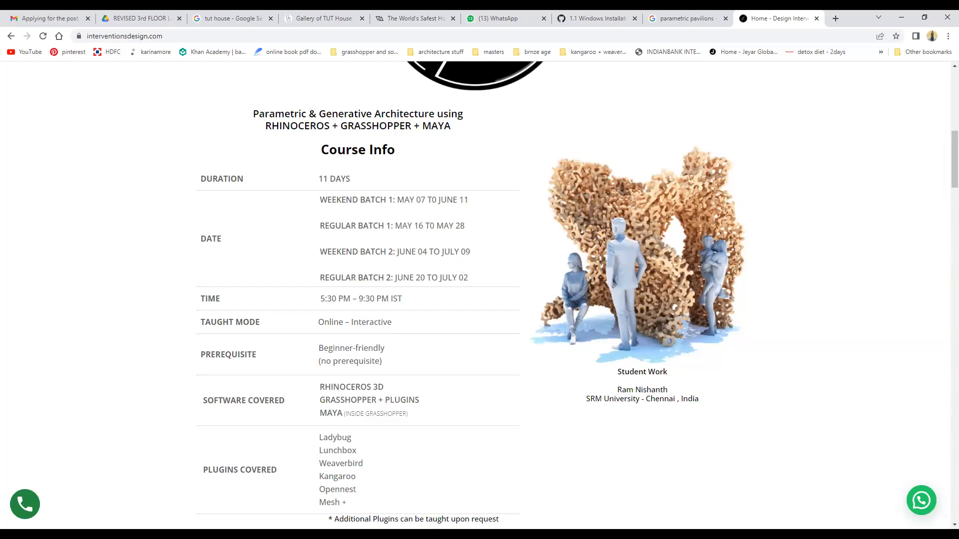
scroll(501, 339, "down", 6)
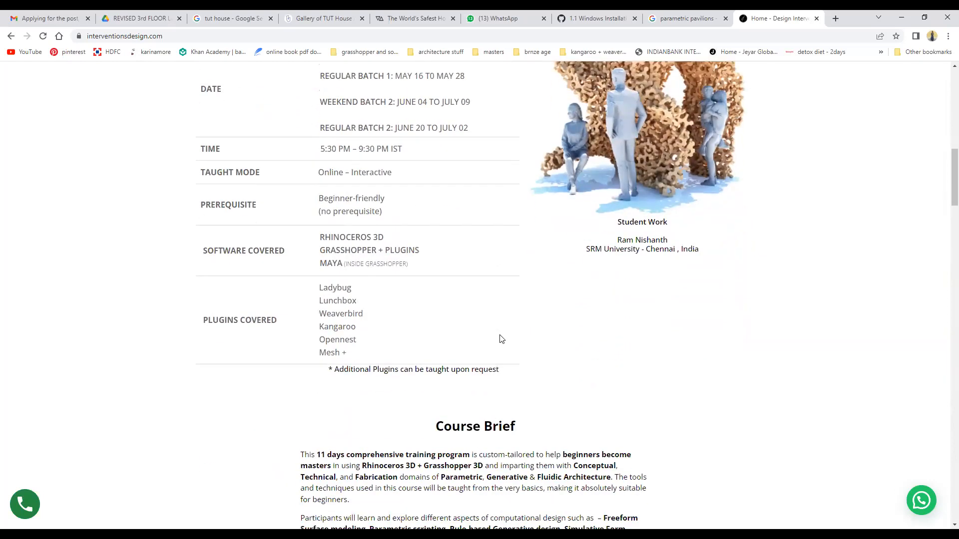
scroll(449, 310, "up", 3)
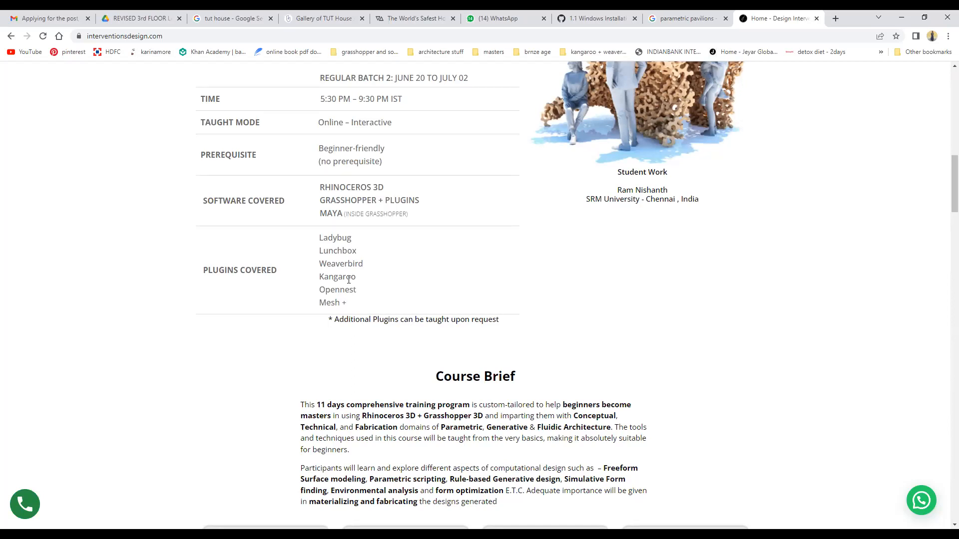
Scroll to the Course Brief, highlight 'Conceptual', 'Technical' and 'Fabrication', then clear the highlight.
scroll(348, 280, "down", 6)
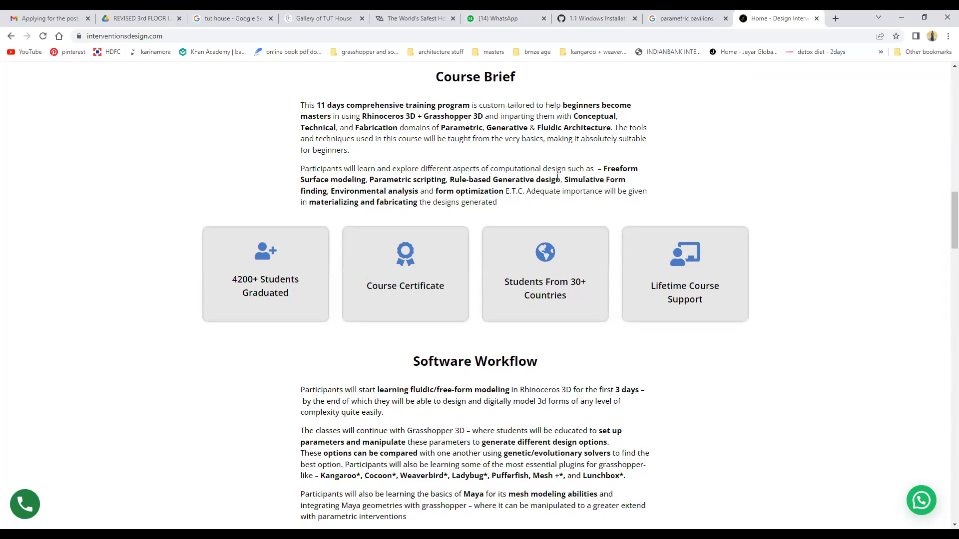
scroll(559, 172, "down", 1)
scroll(465, 172, "up", 2)
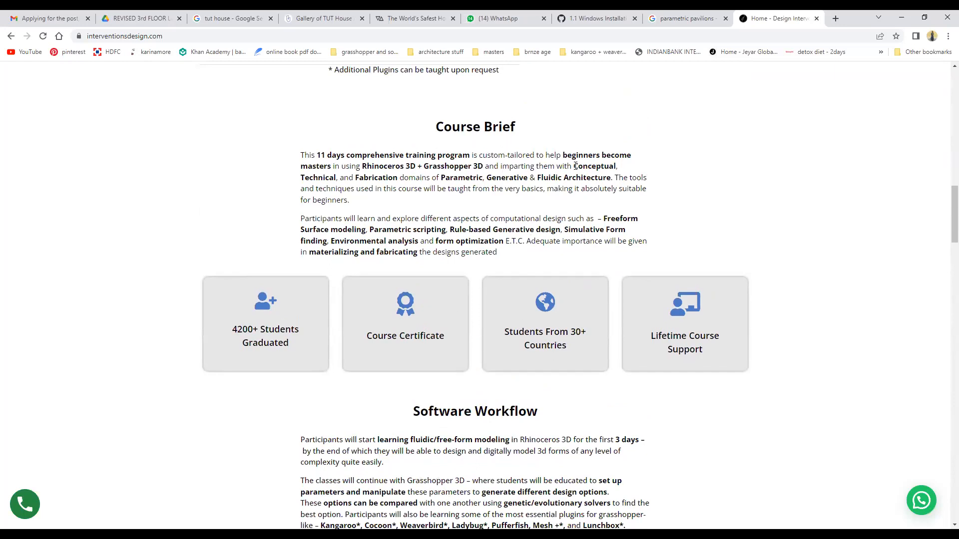
left_click_drag(574, 167, 625, 173)
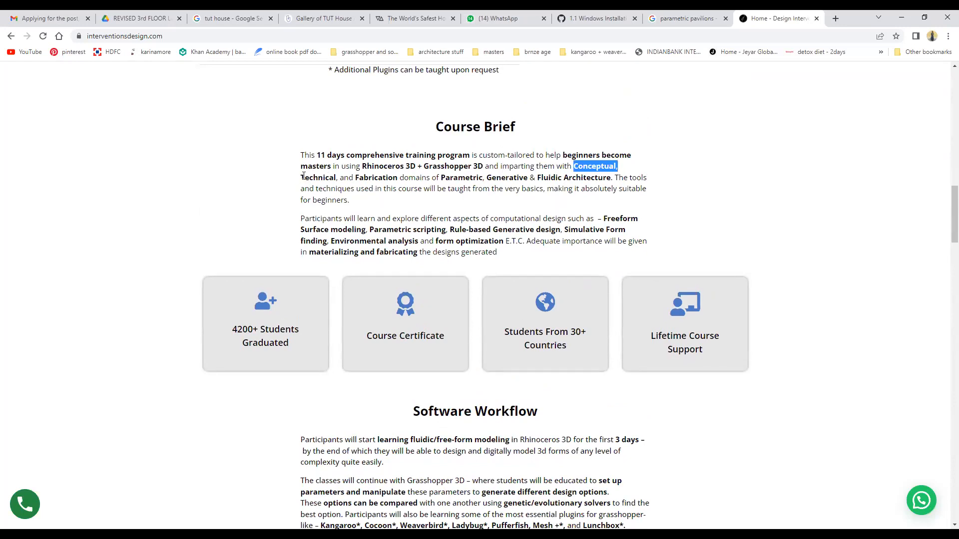
left_click_drag(301, 178, 399, 179)
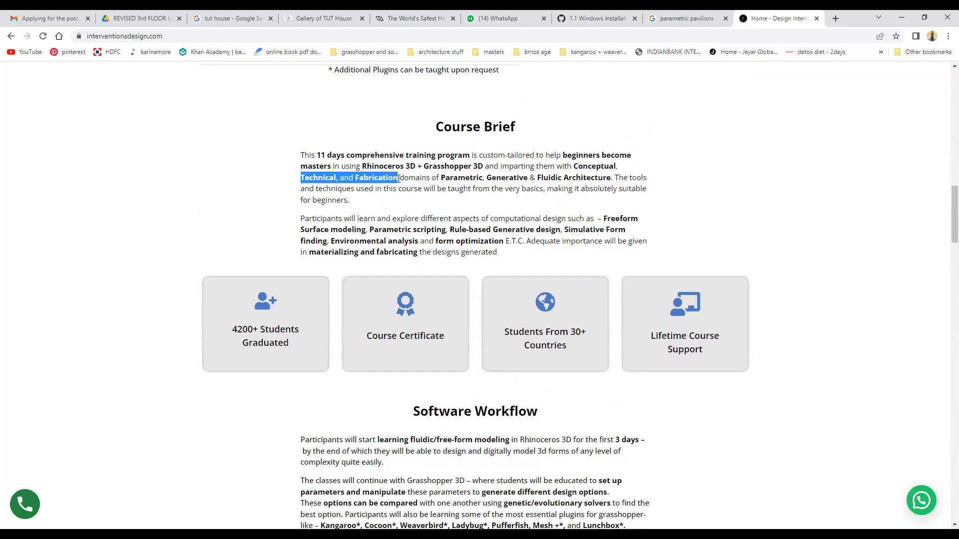
left_click(682, 193)
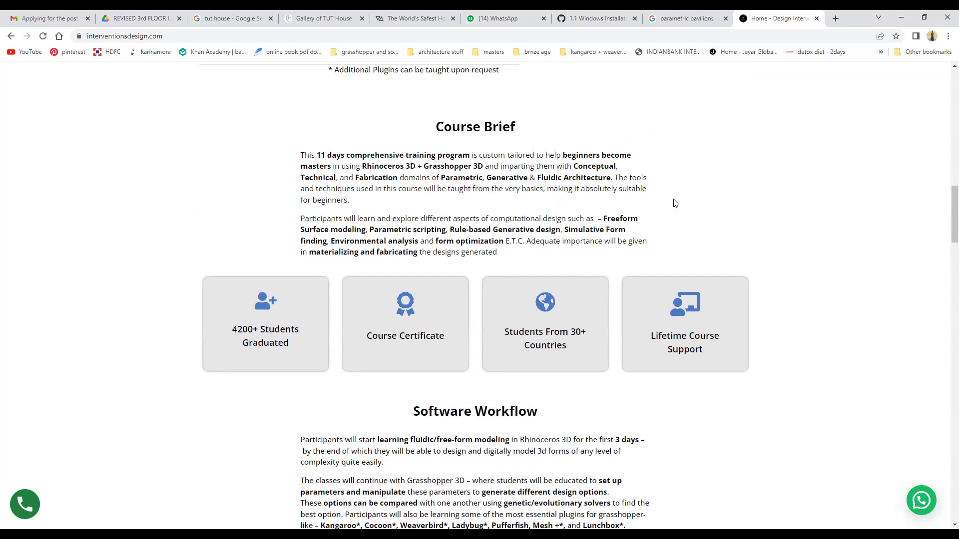
Scroll down to the Day Wise Syllabus and Software Workflow section.
scroll(675, 203, "down", 3)
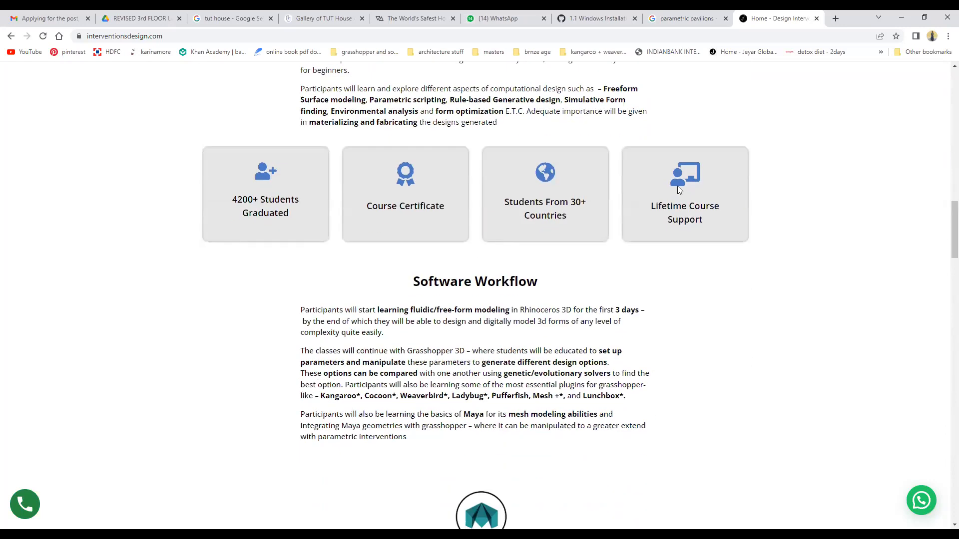
scroll(586, 298, "down", 2)
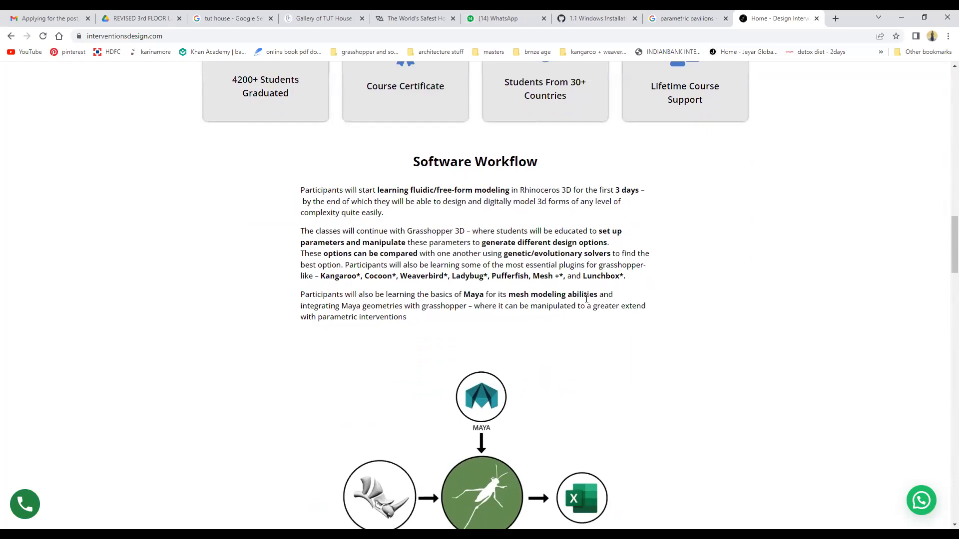
scroll(586, 298, "down", 15)
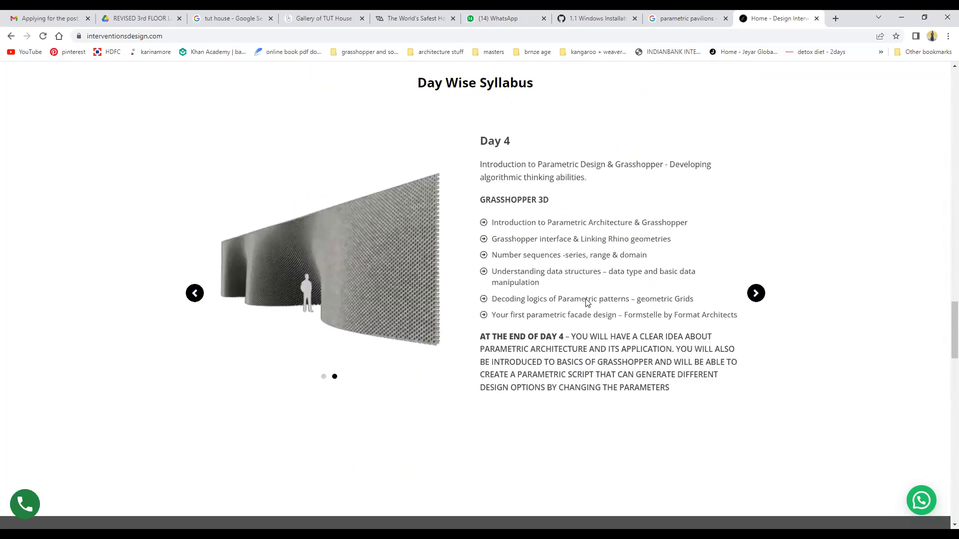
Browse the syllabus carousel back and forth across Days 1 to 9.
left_click(195, 293)
left_click(195, 293)
left_click(194, 293)
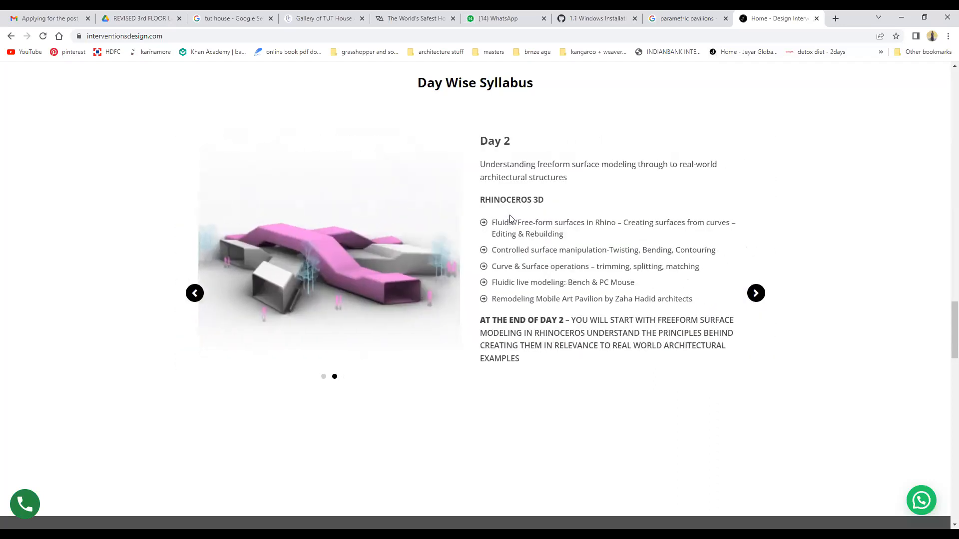
left_click(194, 294)
left_click(756, 294)
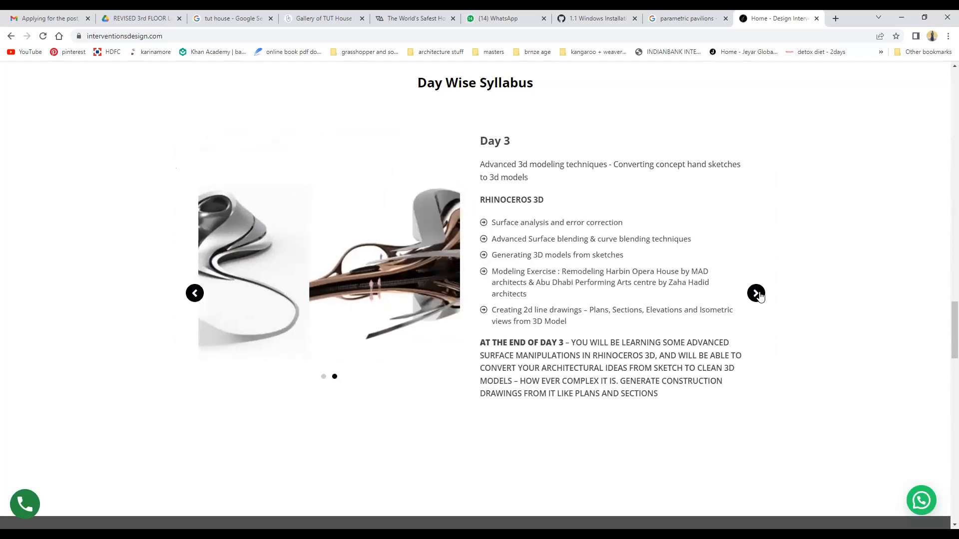
left_click(756, 294)
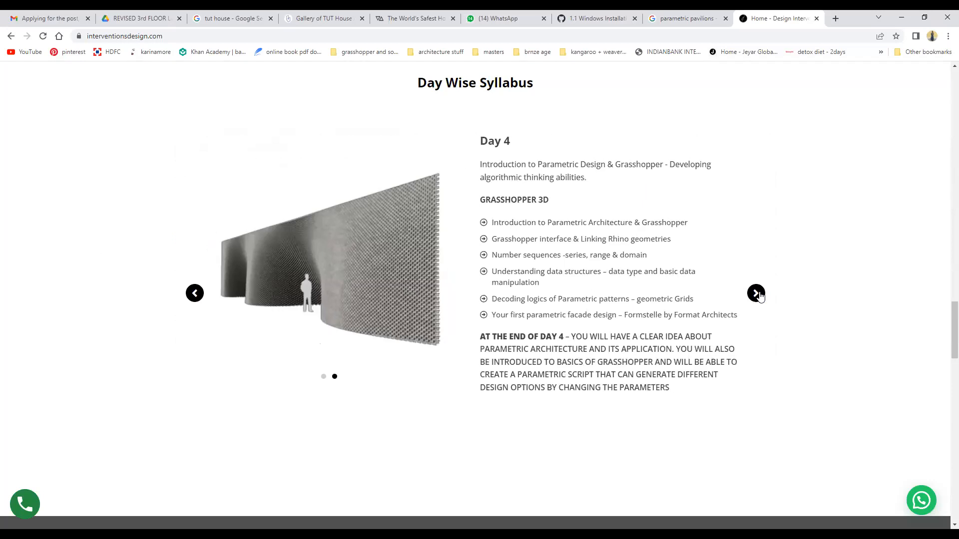
left_click(756, 294)
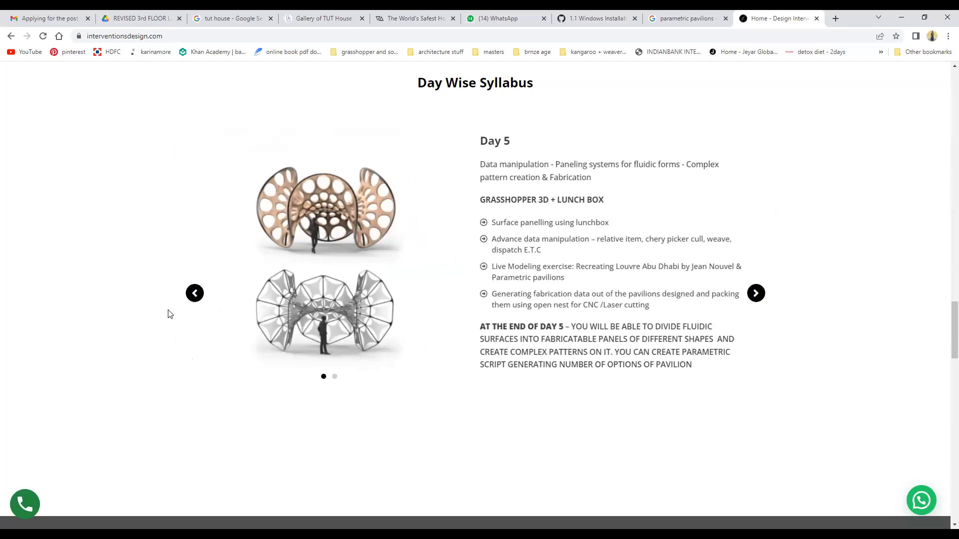
left_click(194, 294)
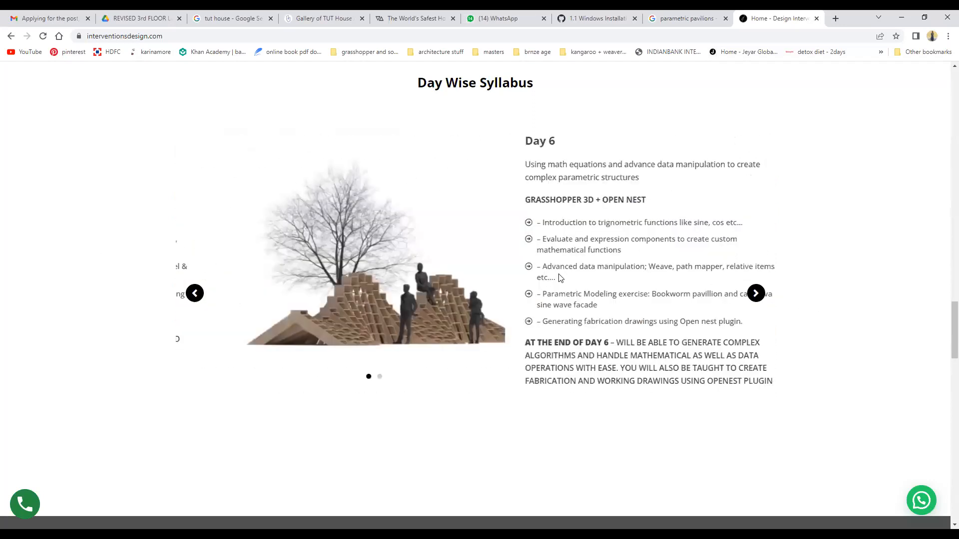
left_click(200, 298)
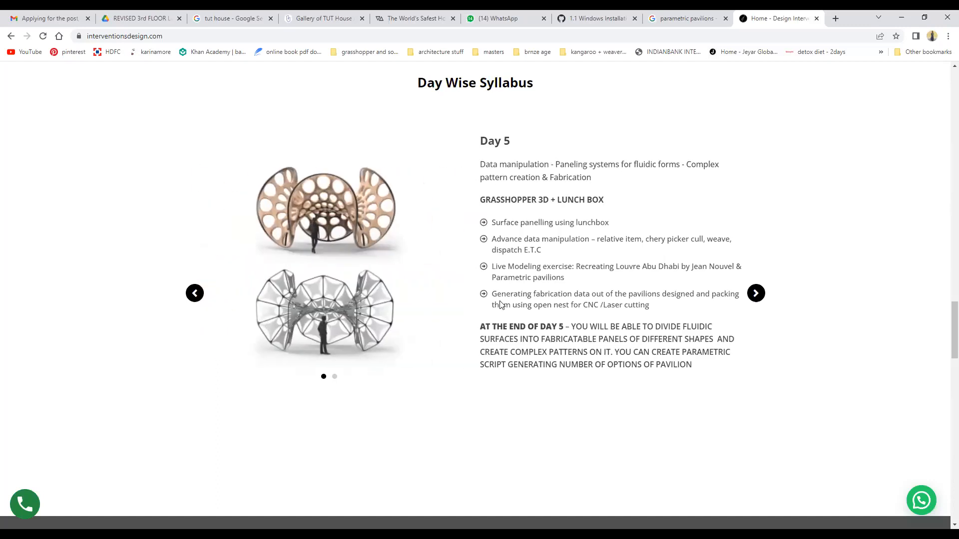
left_click(196, 293)
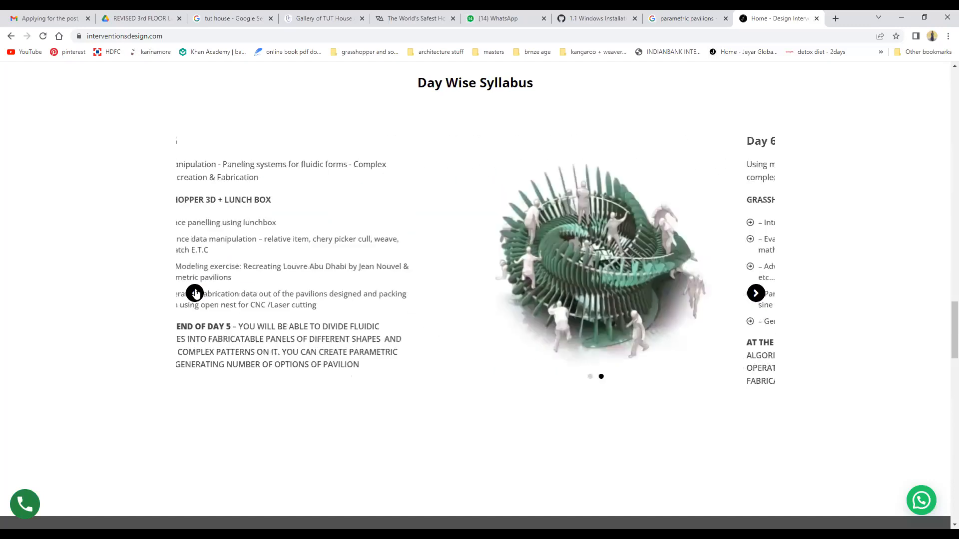
left_click(760, 296)
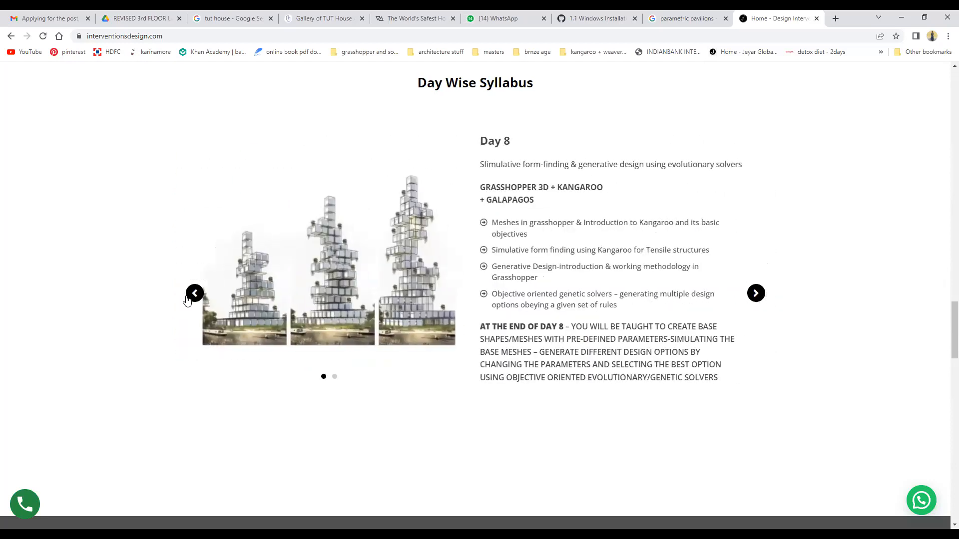
left_click(188, 298)
left_click(189, 298)
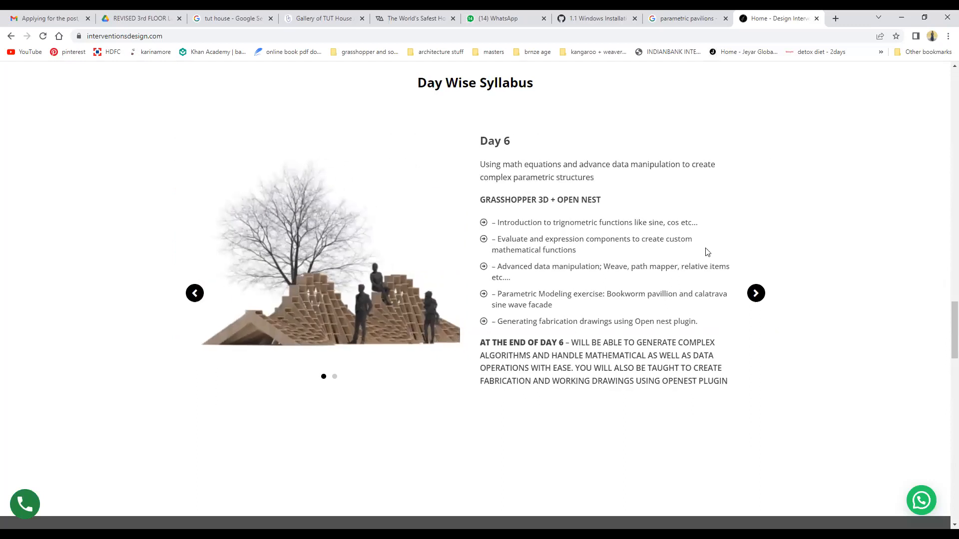
left_click(755, 293)
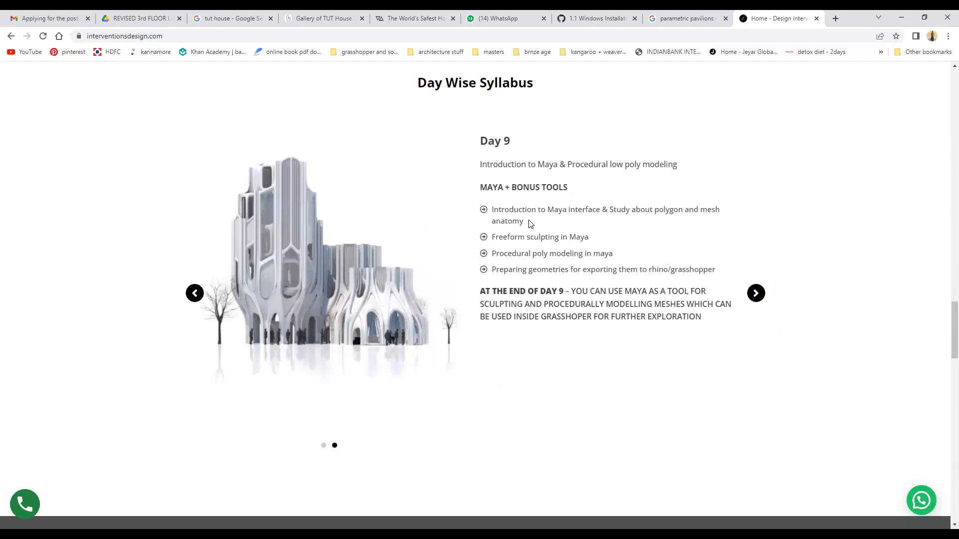
left_click(196, 295)
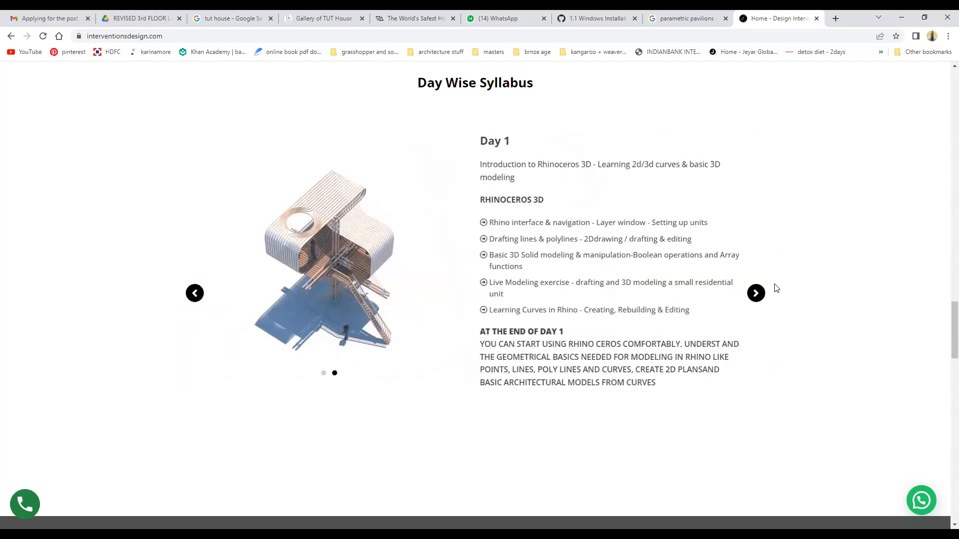
Advance the syllabus carousel from Day 1 through to Day 8.
left_click(762, 295)
left_click(756, 295)
left_click(756, 294)
left_click(756, 294)
left_click(756, 294)
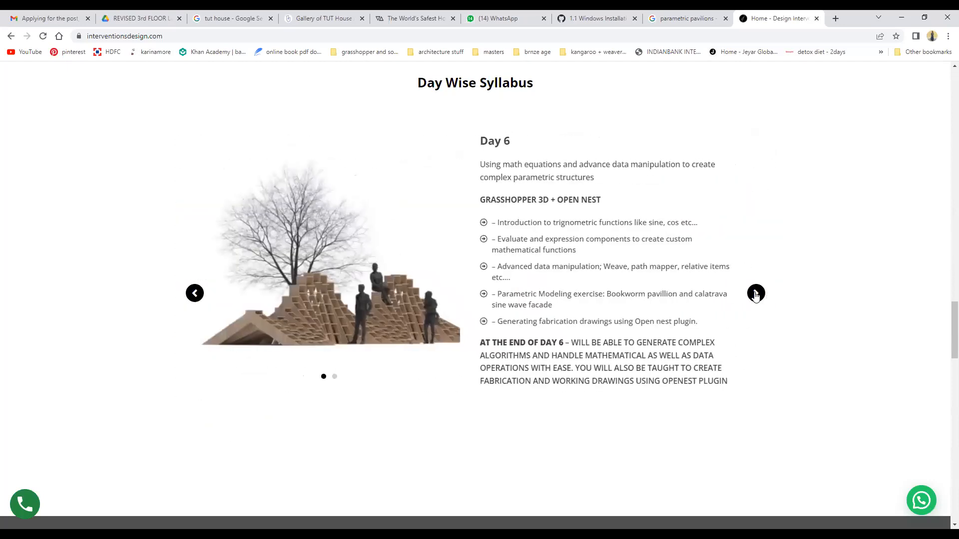
left_click(756, 294)
left_click(756, 294)
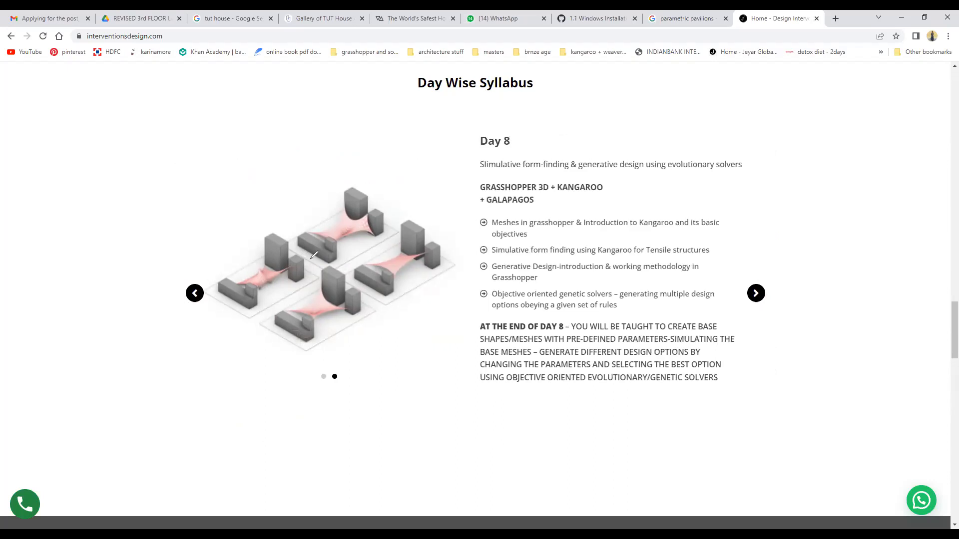
Sketch notes over the Day 8 image, then advance the carousel to Day 11.
left_click_drag(433, 217, 310, 257)
left_click_drag(425, 248, 361, 267)
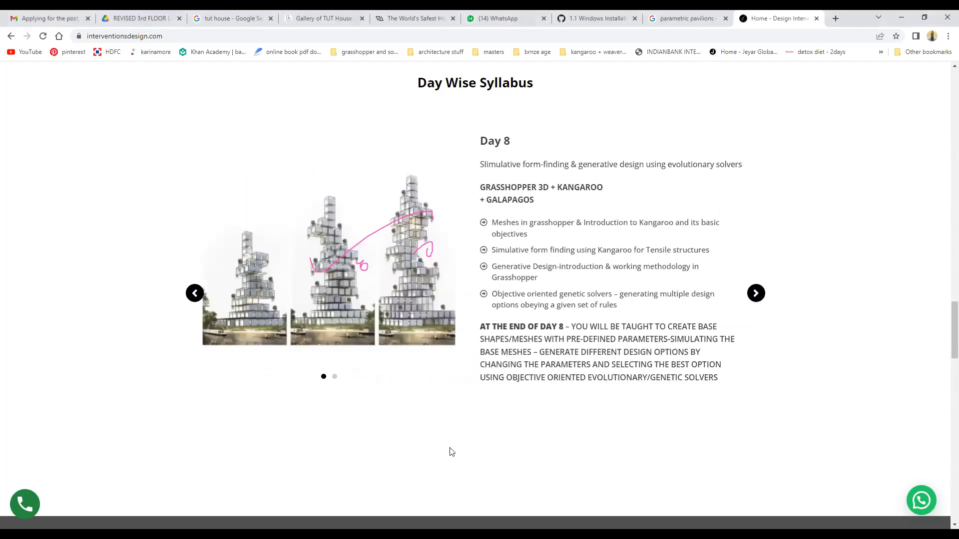
left_click(417, 239)
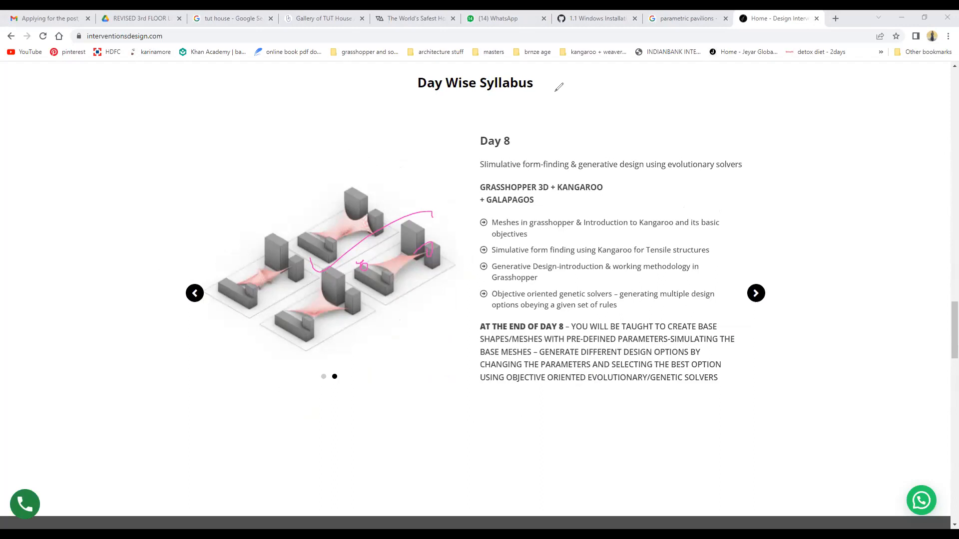
left_click(756, 293)
left_click(756, 293)
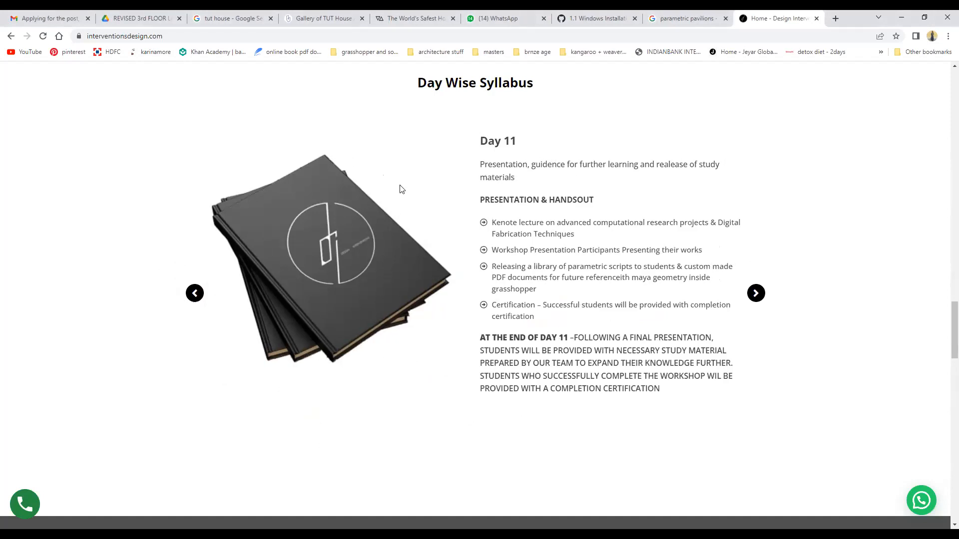
Scroll the course page, open a new tab, and minimize Chrome to reveal Galapagos.
scroll(404, 180, "down", 2)
scroll(409, 175, "down", 15)
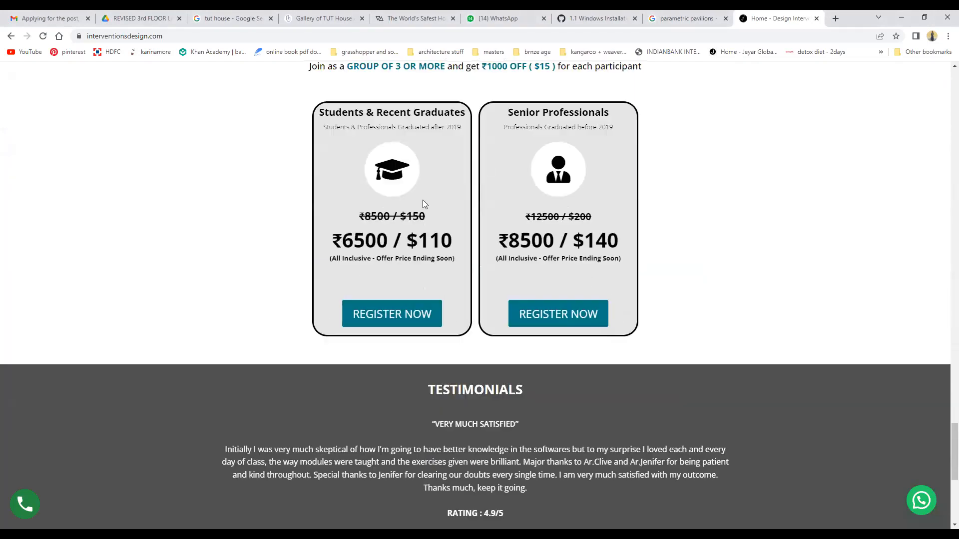
scroll(519, 275, "down", 6)
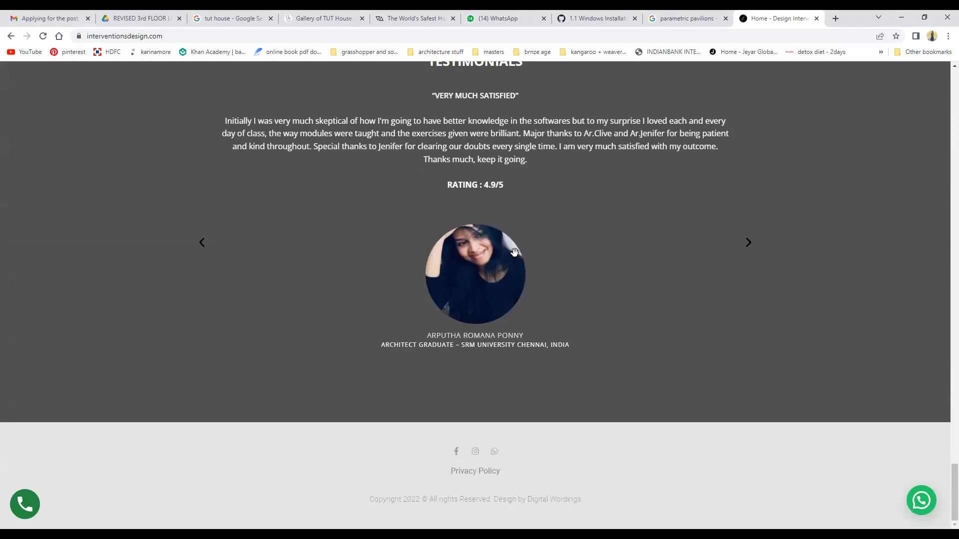
scroll(516, 253, "up", 20)
scroll(516, 253, "up", 15)
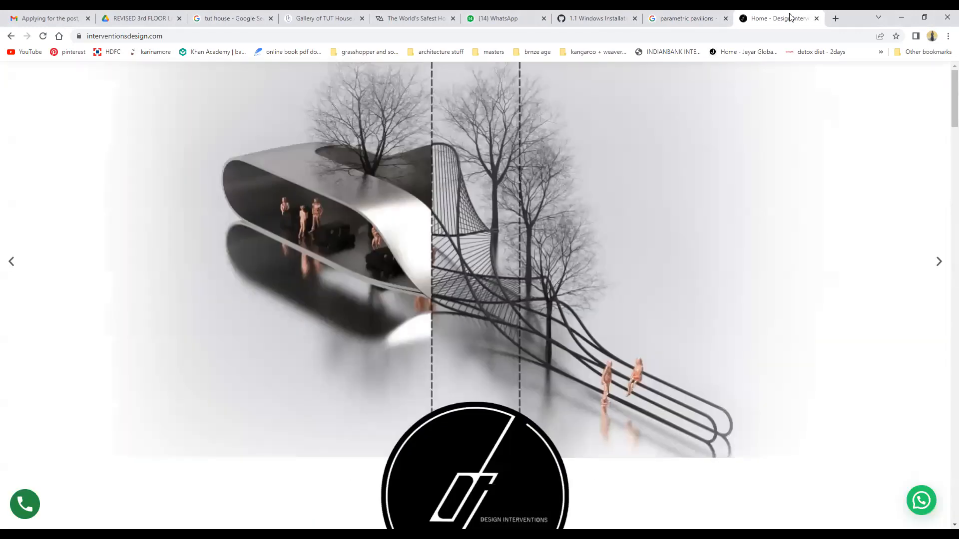
left_click(836, 17)
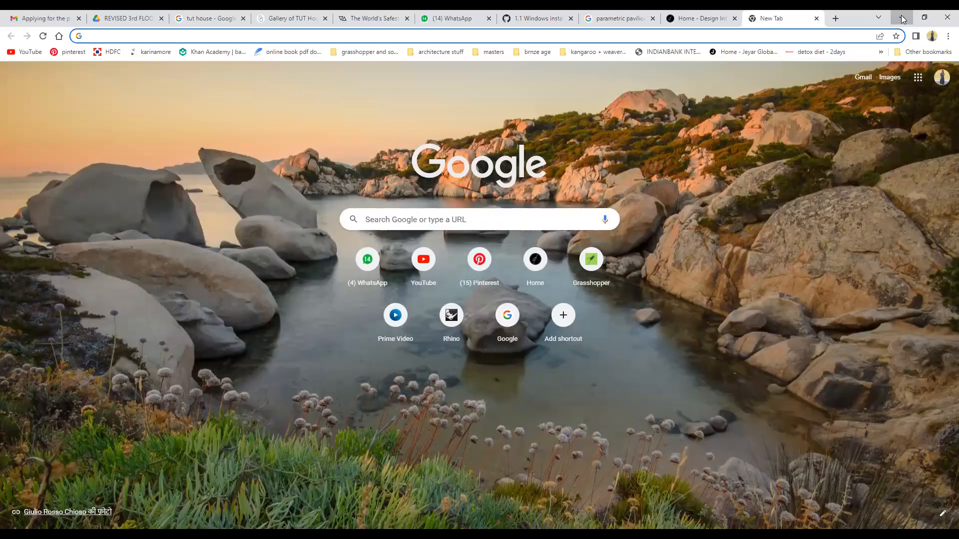
left_click(903, 19)
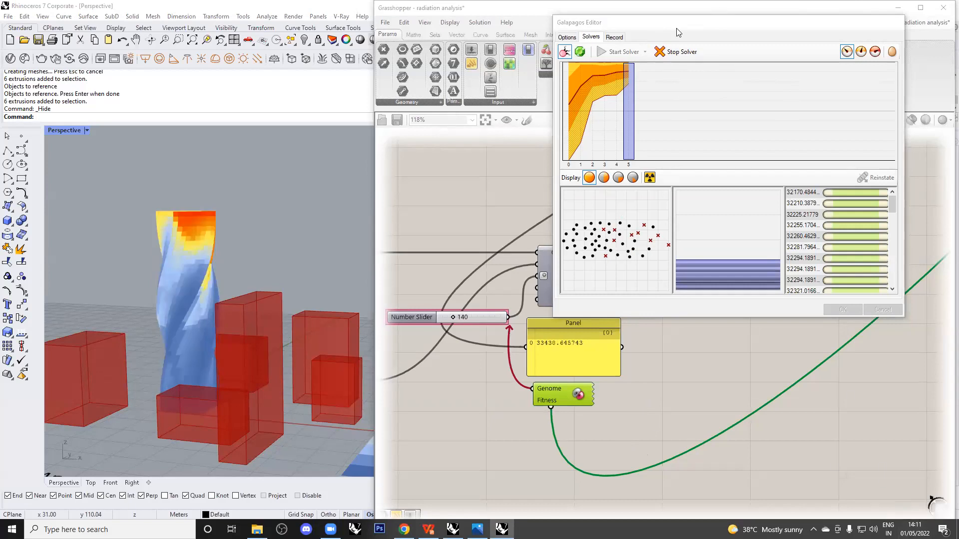
Stop the Galapagos solver and view the generation 0 results.
left_click(678, 54)
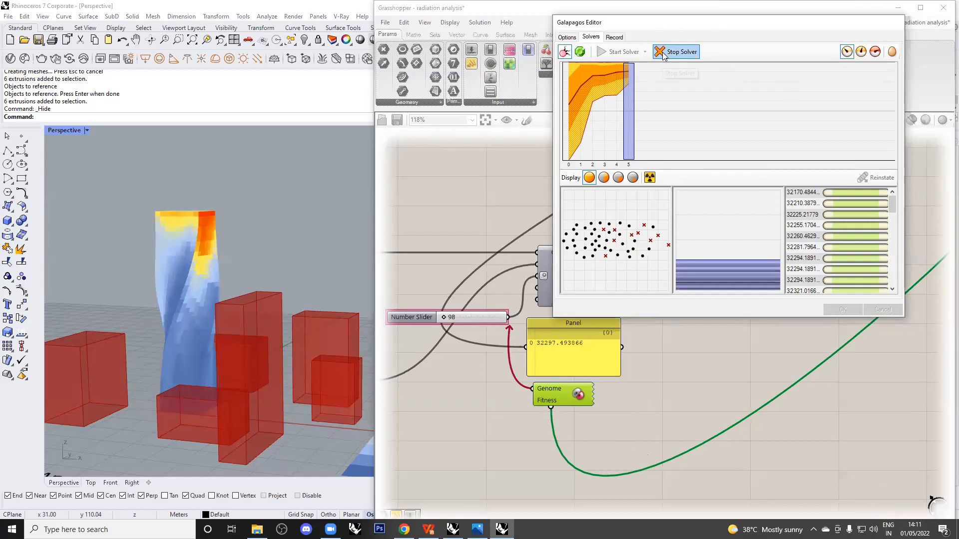
left_click(663, 53)
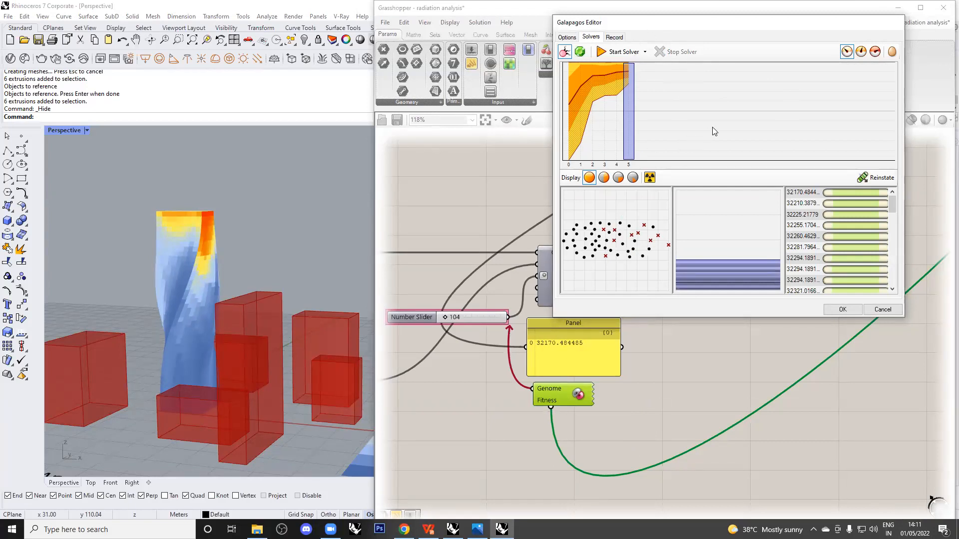
left_click(727, 108)
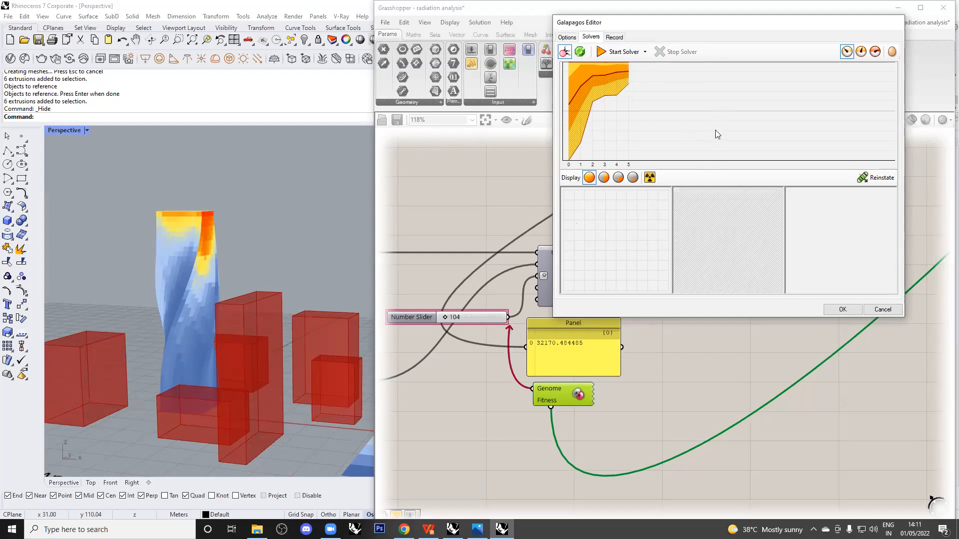
left_click(569, 125)
left_click(628, 465)
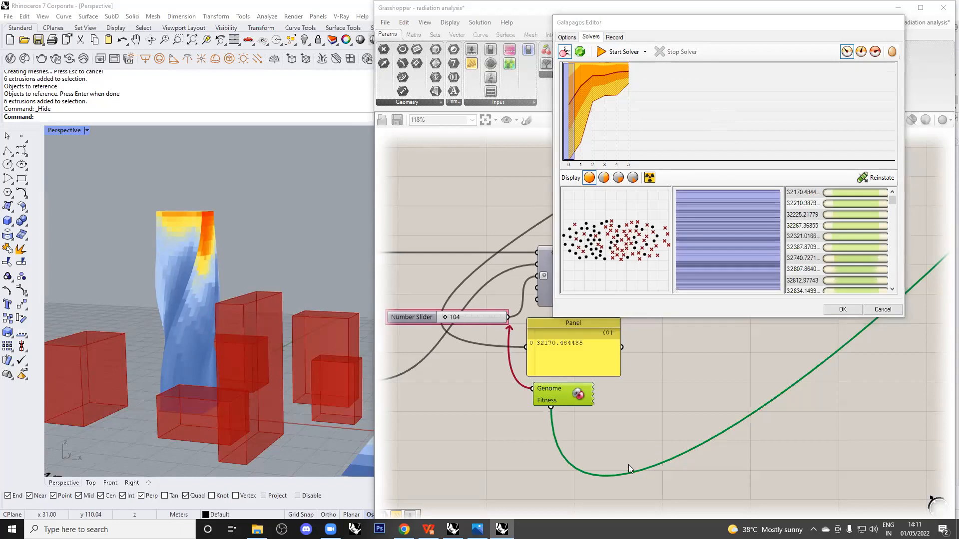
Circle the genome list and draw an arrow pointing at it, then clear the annotations.
mouse_move(838, 301)
left_mouse_down()
mouse_move(792, 152)
mouse_move(855, 260)
mouse_move(808, 309)
left_mouse_up()
left_click_drag(804, 73, 813, 149)
left_click_drag(827, 121, 812, 149)
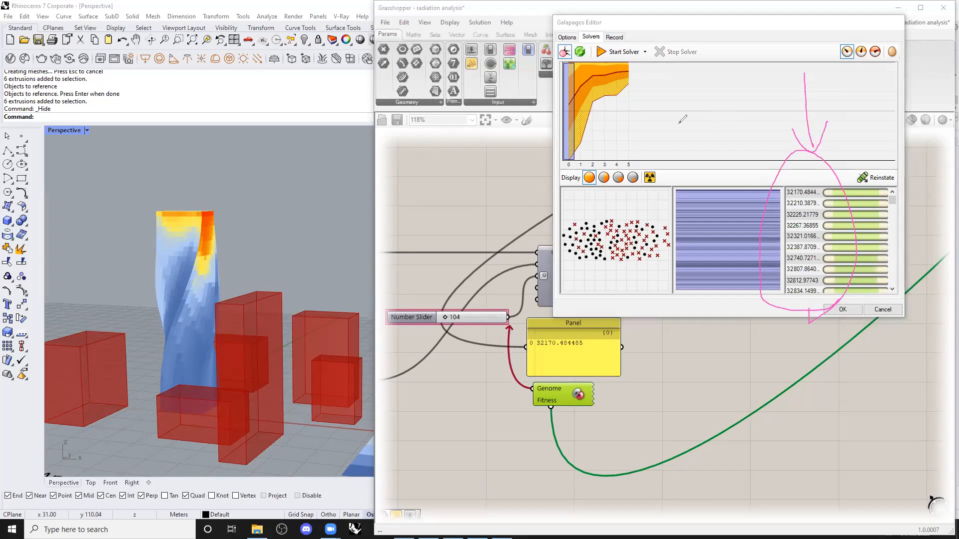
key("Escape")
Scroll the genome list and sweep the fitness graph from generation 1 to 5.
mouse_move(891, 198)
left_mouse_down()
mouse_move(902, 287)
mouse_move(900, 193)
left_mouse_up()
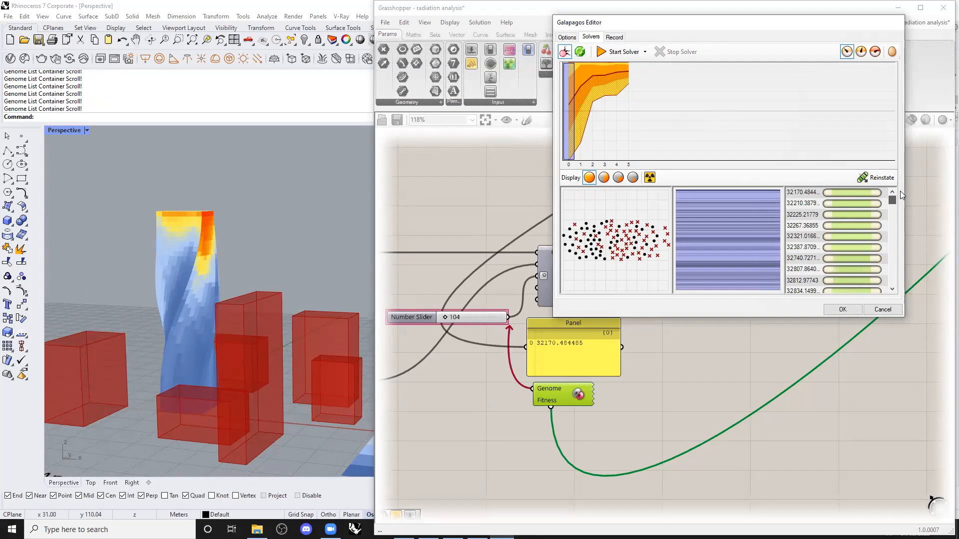
left_click_drag(898, 200, 895, 301)
left_click_drag(892, 280, 892, 197)
left_click(583, 108)
left_click_drag(583, 107, 626, 77)
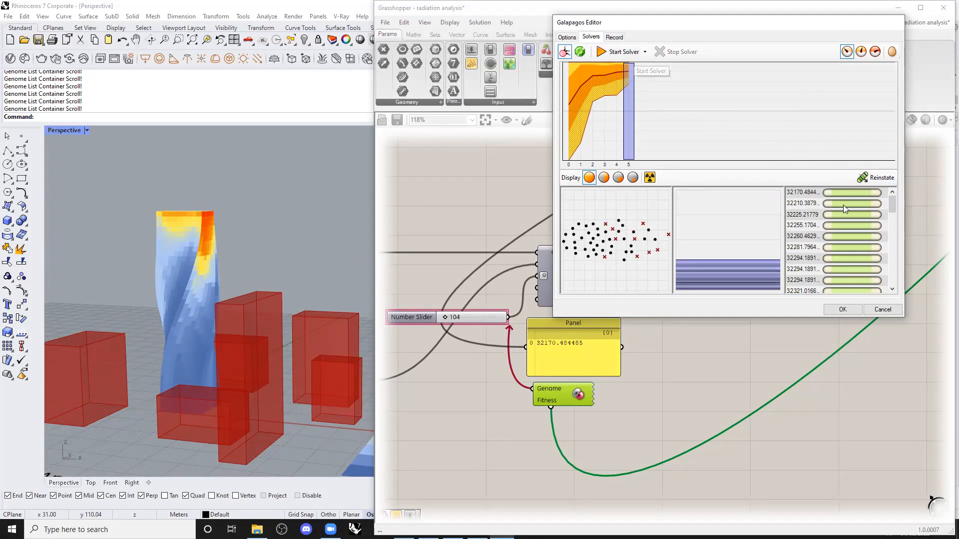
Inspect generations 1, 4, 5, 3 and 5 on the fitness graph.
left_click(578, 140)
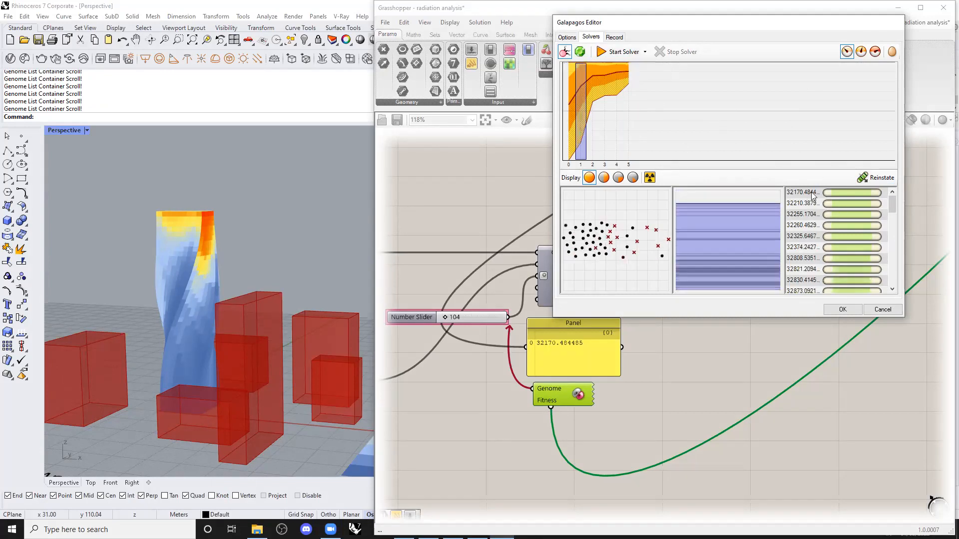
left_click(794, 194)
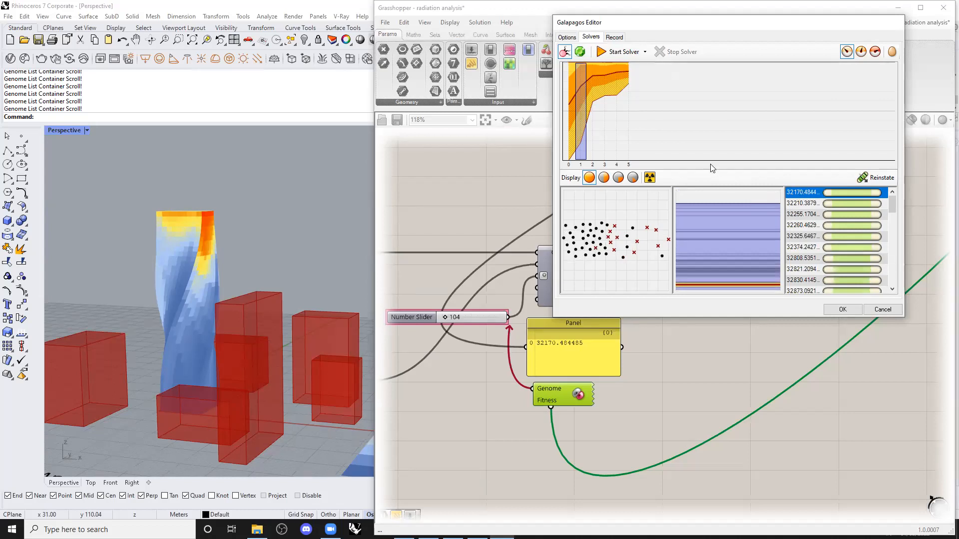
left_click(618, 100)
left_click(627, 92)
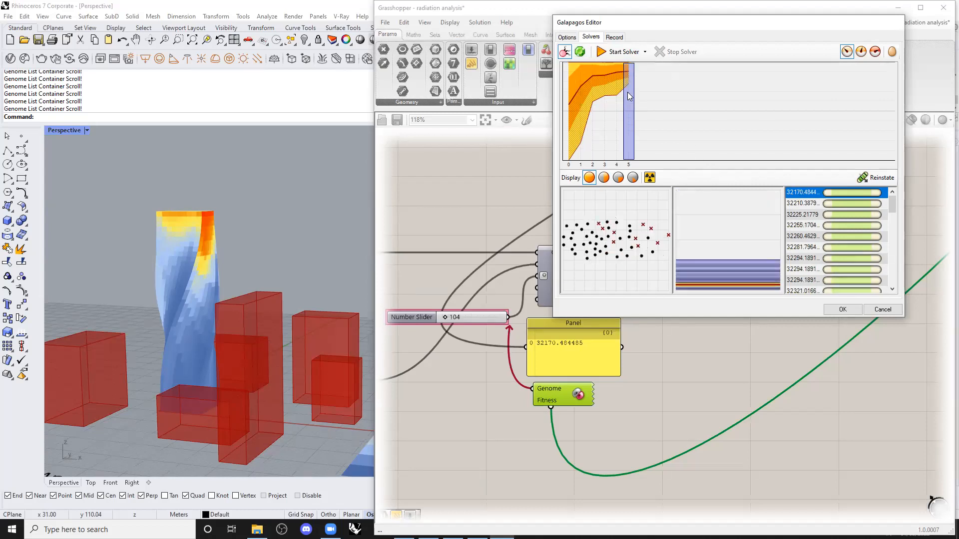
left_click(604, 99)
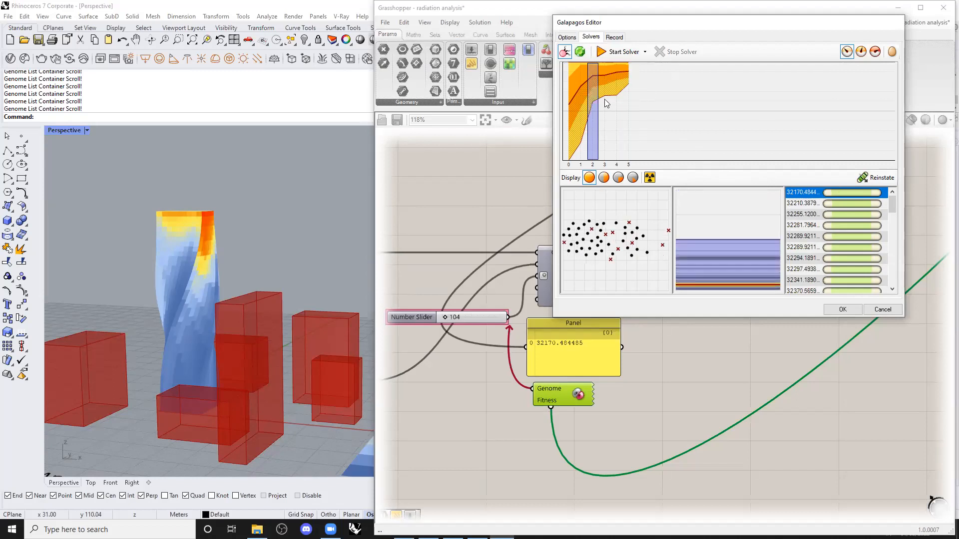
left_click(627, 96)
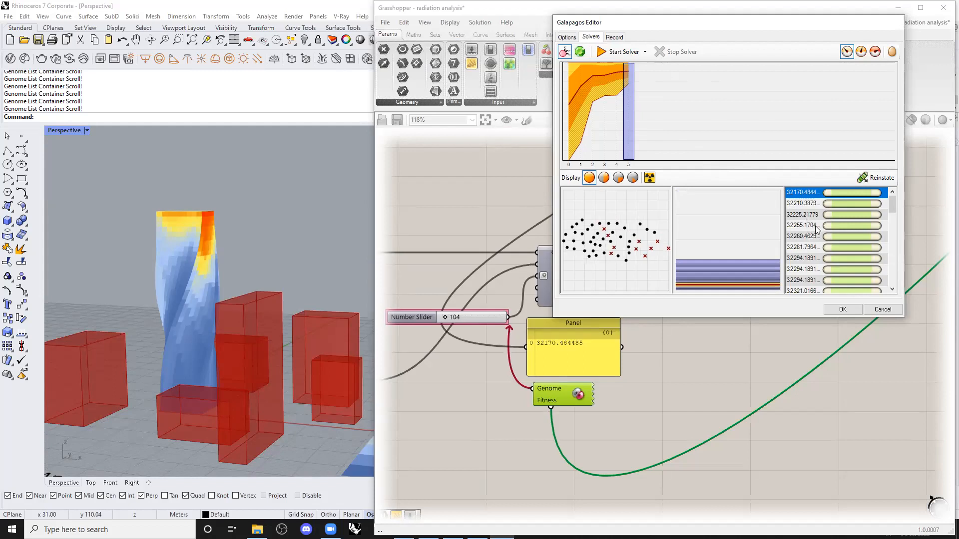
Reinstate the last genome of generation 5, fitness 33983.7404.
left_click_drag(890, 206, 890, 293)
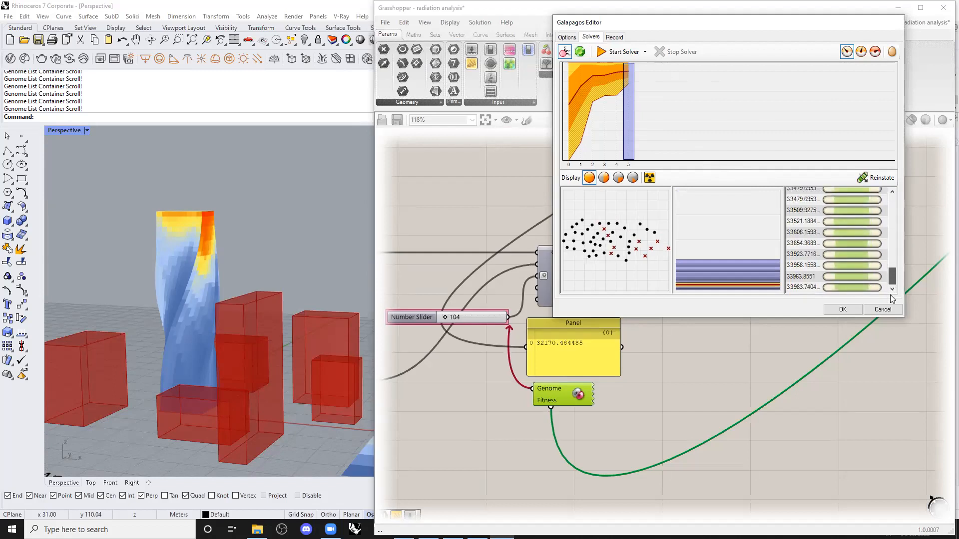
left_click(800, 285)
left_click_drag(891, 206, 890, 291)
left_click(805, 288)
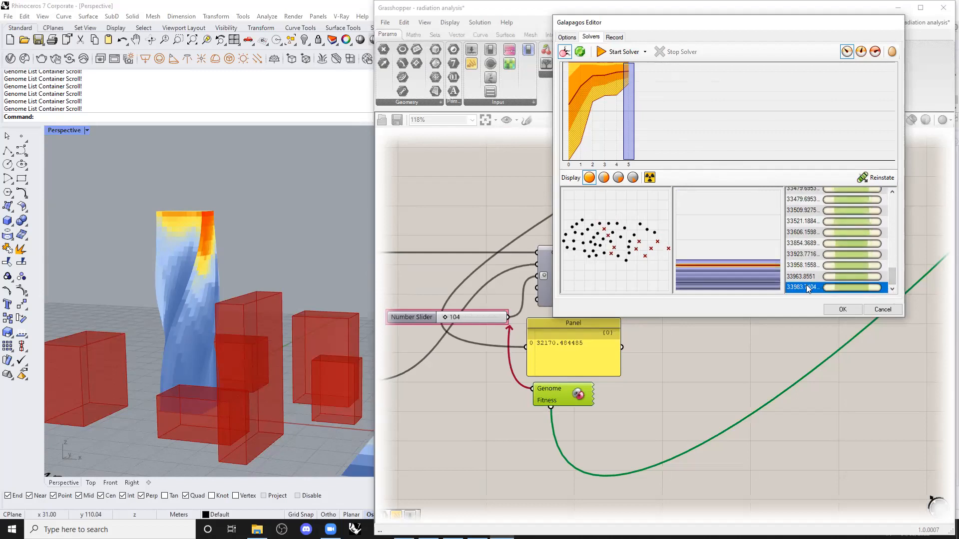
left_click(873, 178)
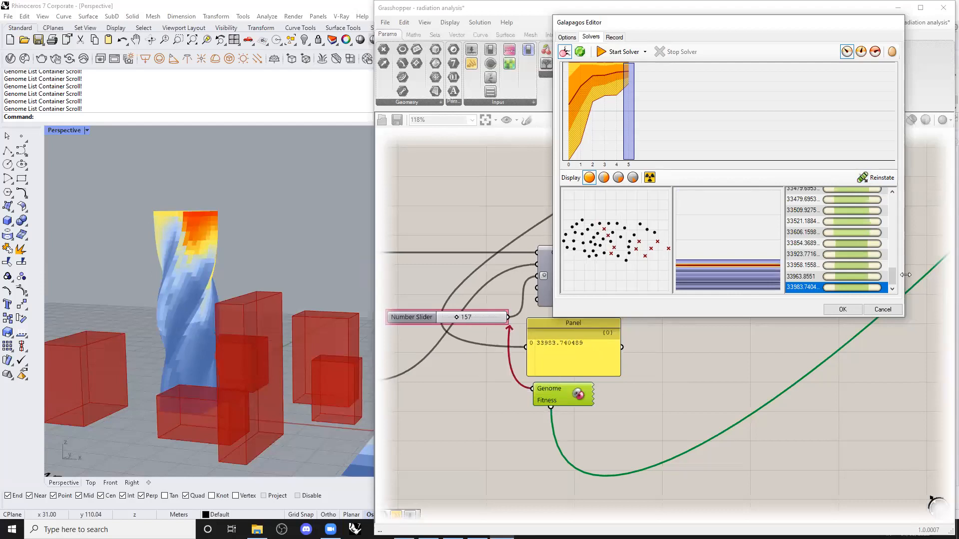
Reinstate the genome with fitness 32225.21779.
left_click_drag(891, 281, 903, 195)
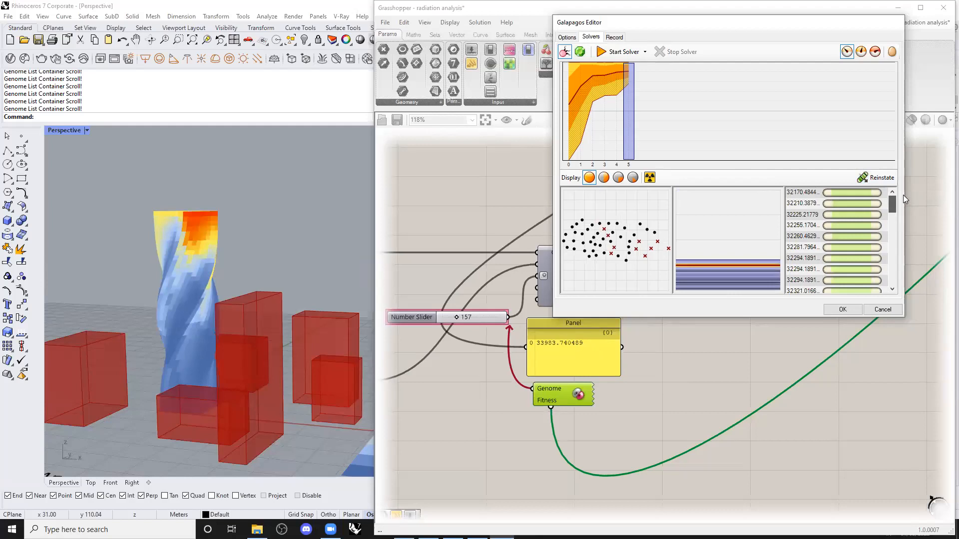
left_click(806, 215)
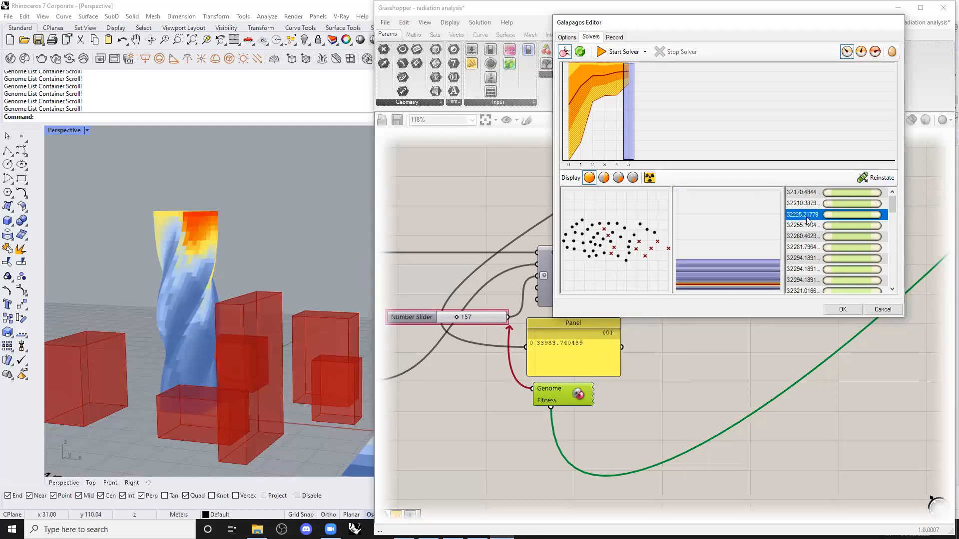
left_click(875, 179)
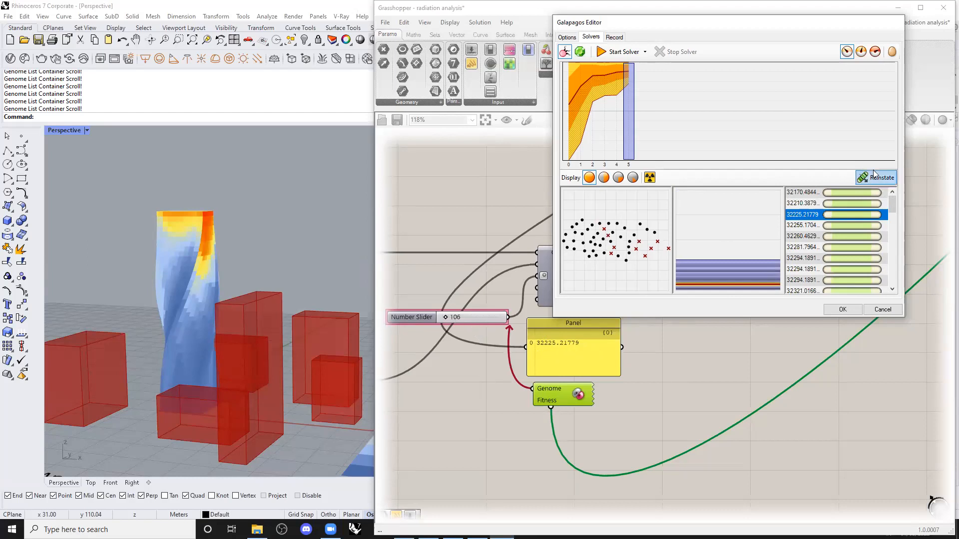
Reinstate the top-ranked genome, 32170.4844, then view the generation 2 results.
left_click(807, 192)
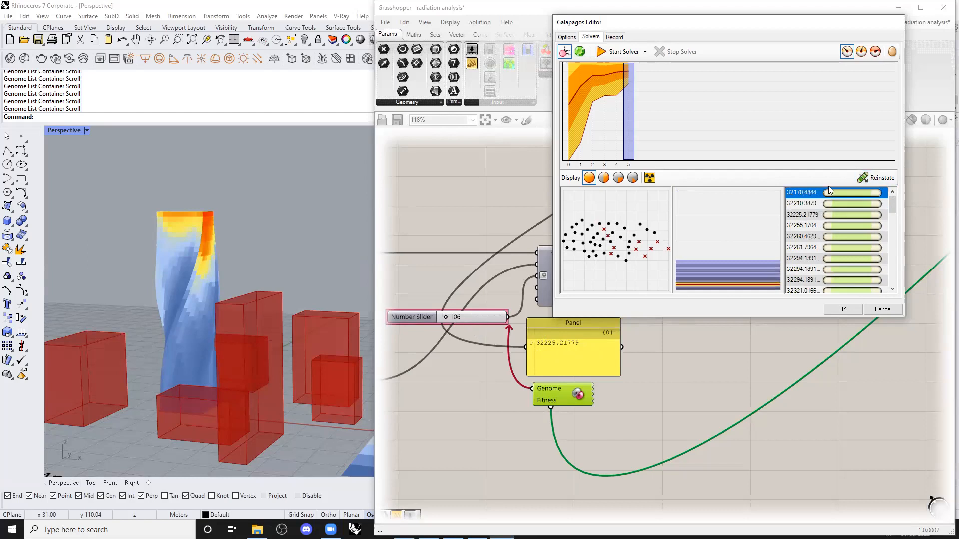
left_click(866, 178)
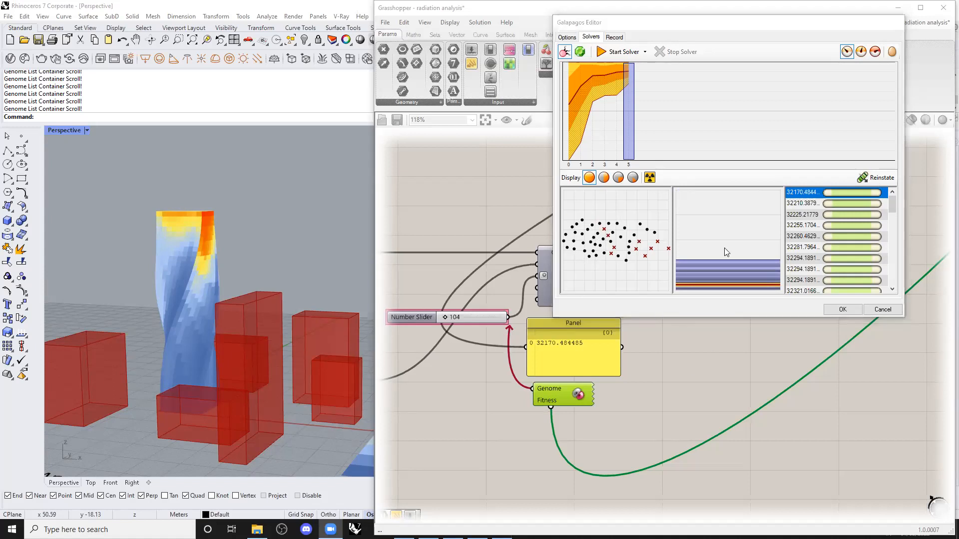
mouse_move(892, 203)
left_mouse_down()
mouse_move(893, 243)
mouse_move(895, 215)
mouse_move(881, 203)
left_mouse_up()
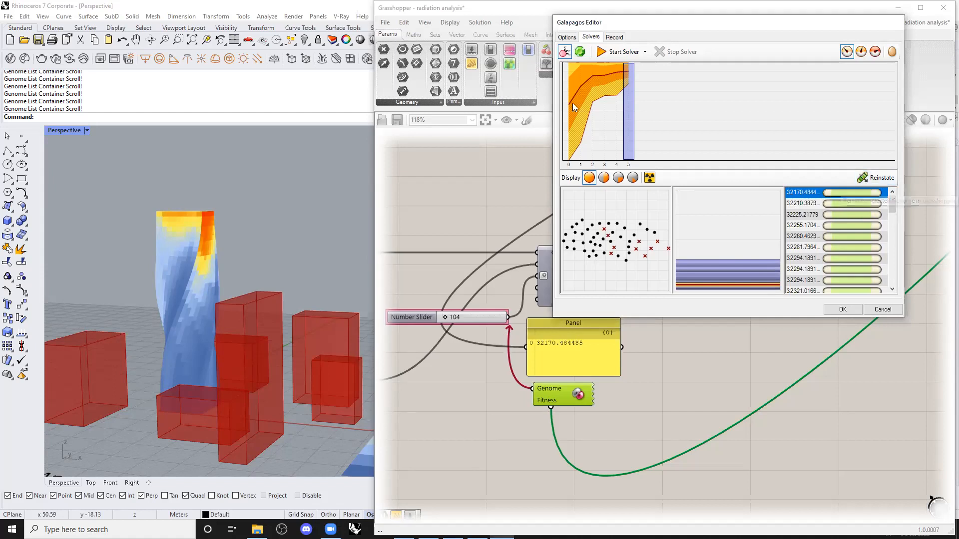
left_click_drag(572, 104, 626, 82)
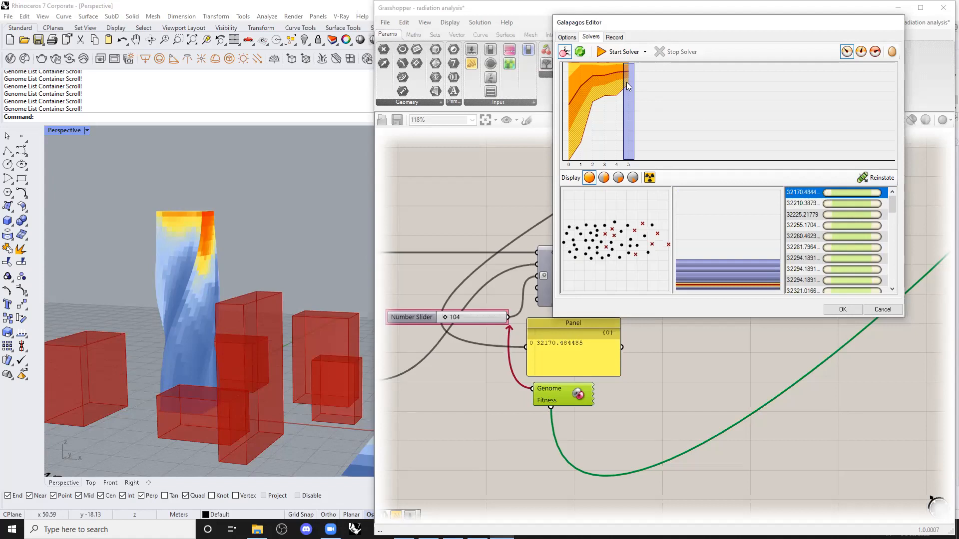
left_click(318, 496)
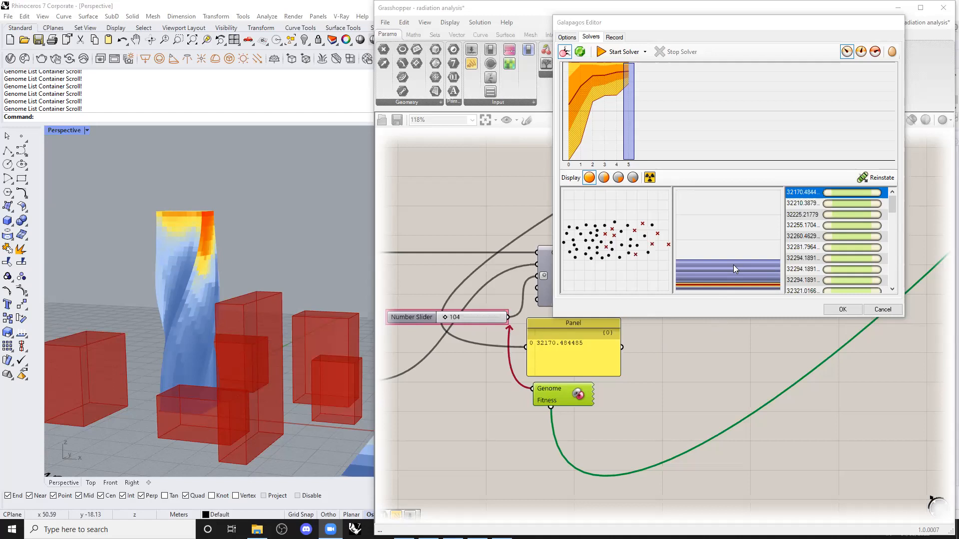
Accept the Galapagos result with twist angle 104 and zoom out over the canvas.
left_click(843, 310)
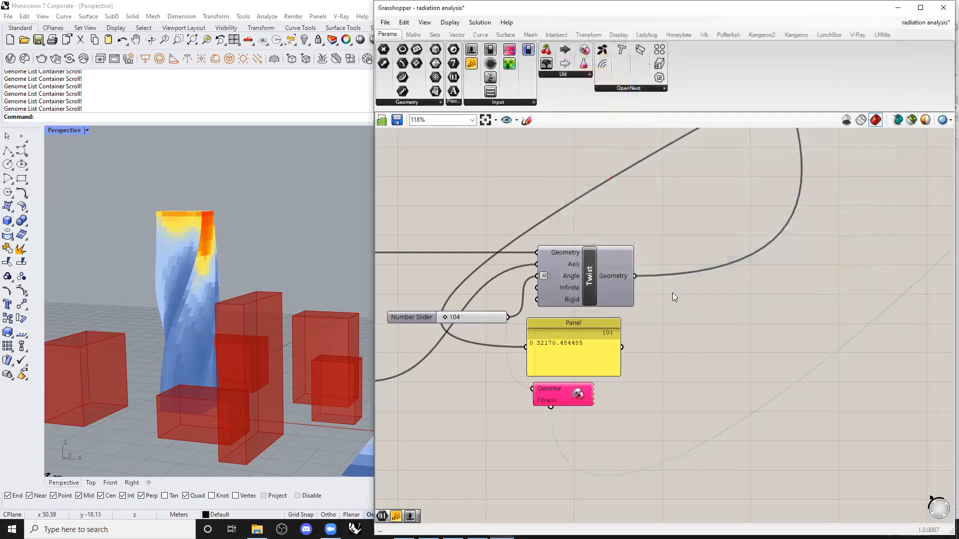
scroll(672, 292, "down", 4)
scroll(672, 297, "down", 3)
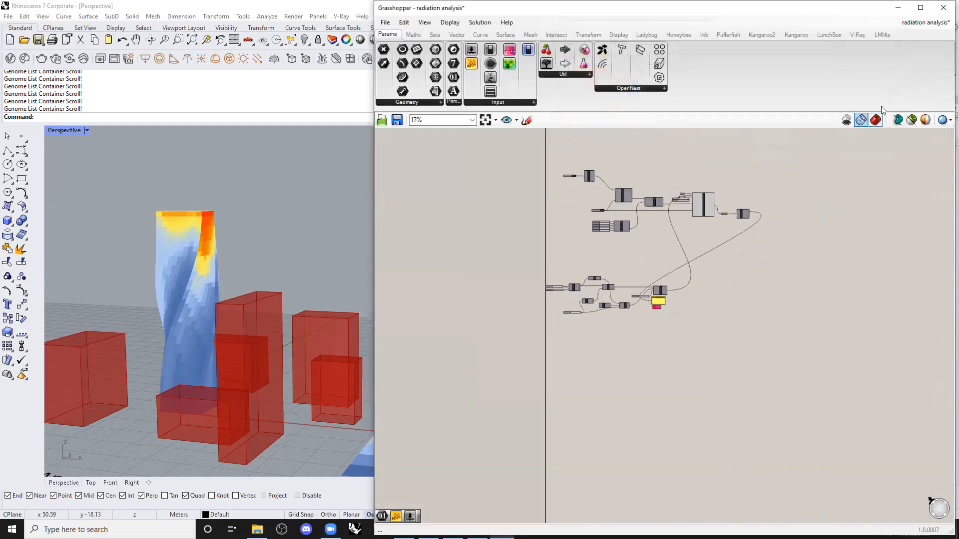
Hide the radiation mesh preview and show the plain twisted tower preview instead.
left_click(695, 208)
middle_click(695, 208)
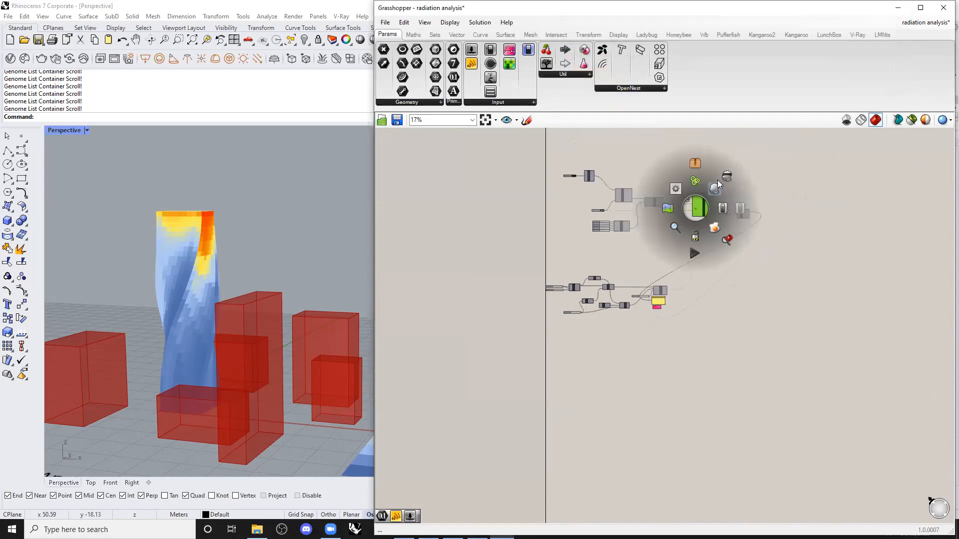
left_click(724, 164)
left_click(755, 173)
scroll(646, 337, "up", 2)
scroll(646, 341, "up", 2)
left_click(672, 247)
middle_click(673, 247)
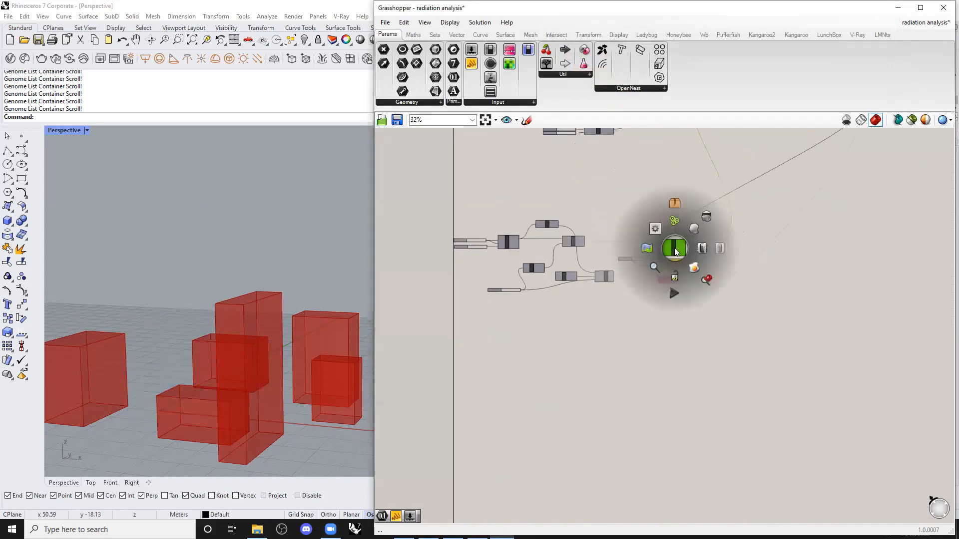
left_click(694, 229)
left_click(750, 212)
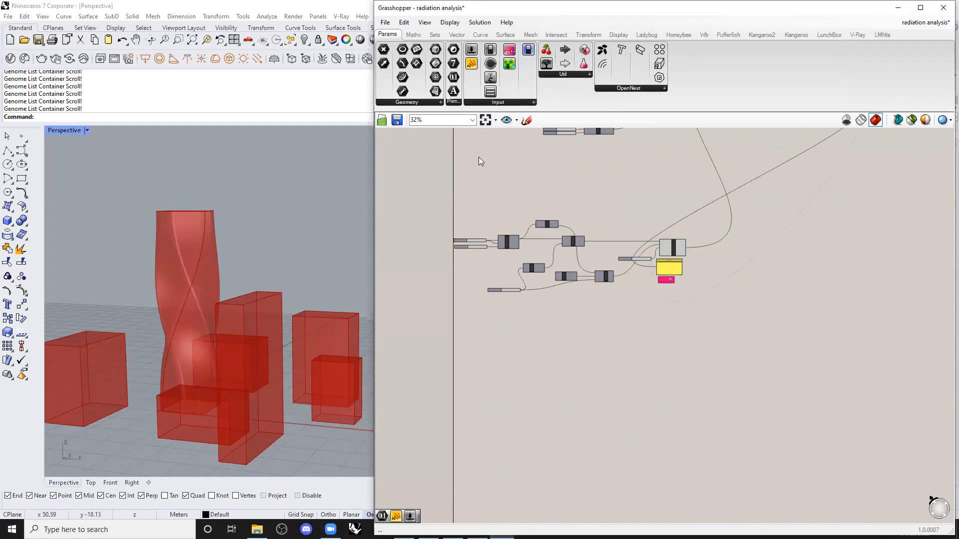
Open PAVILLION.gh from the exercise giles folder, loading its recovery file.
left_click(385, 23)
left_click(419, 47)
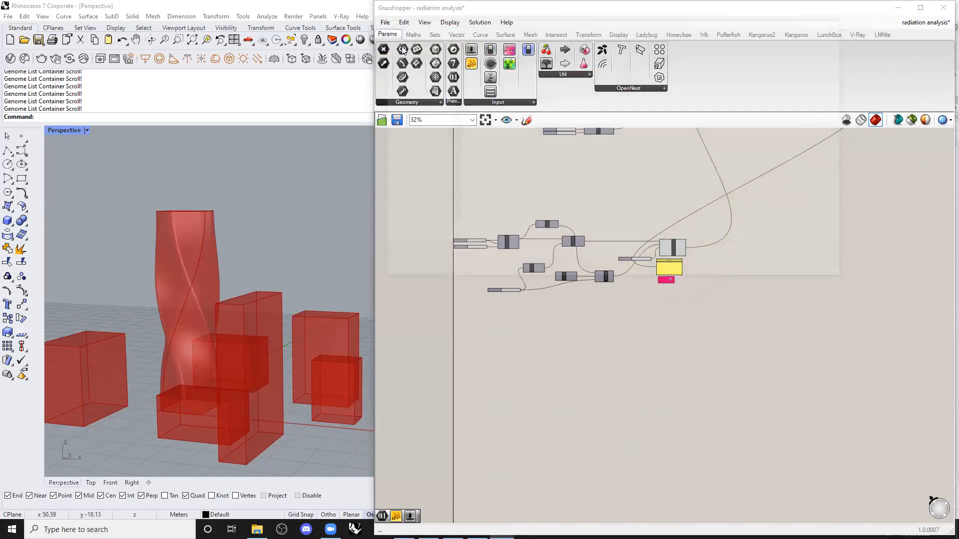
scroll(435, 94, "up", 1)
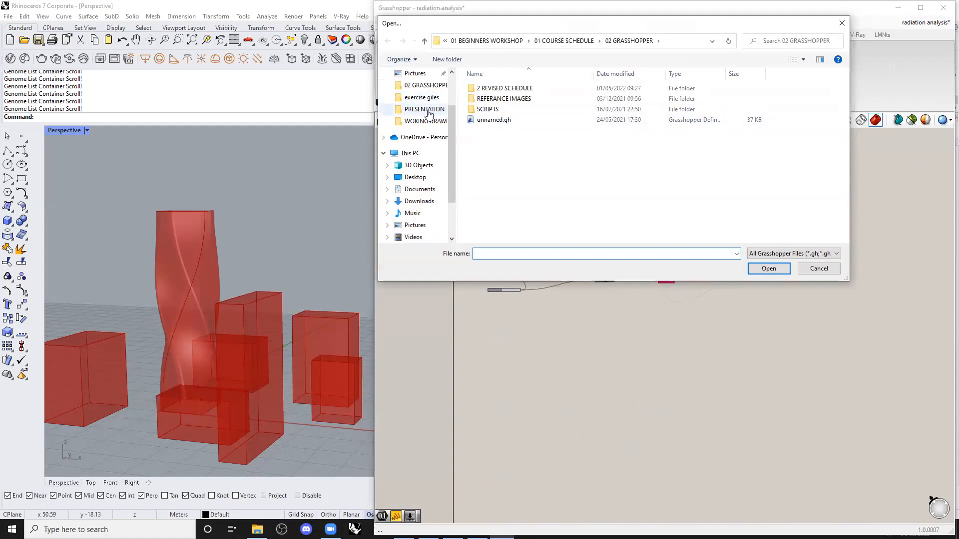
left_click(430, 96)
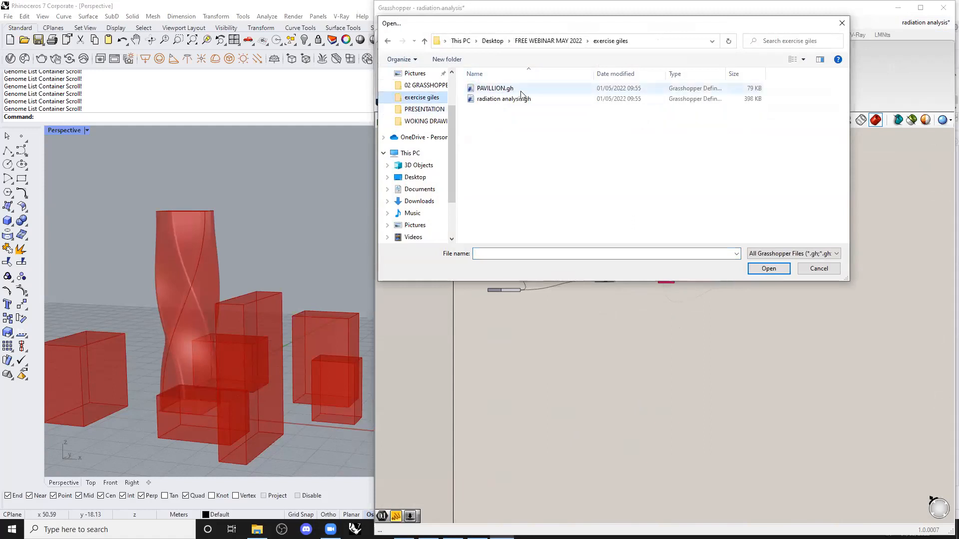
left_click(549, 98)
left_click(553, 90)
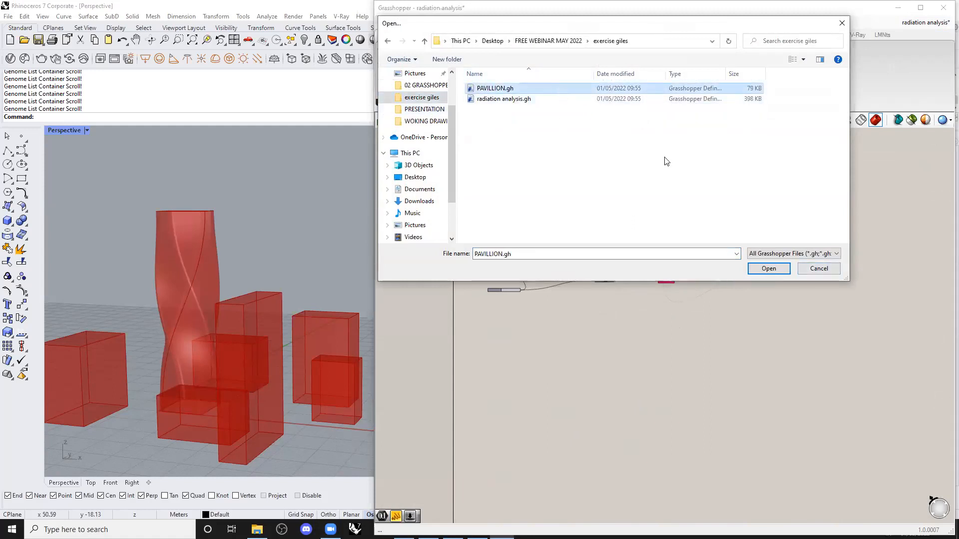
left_click(768, 269)
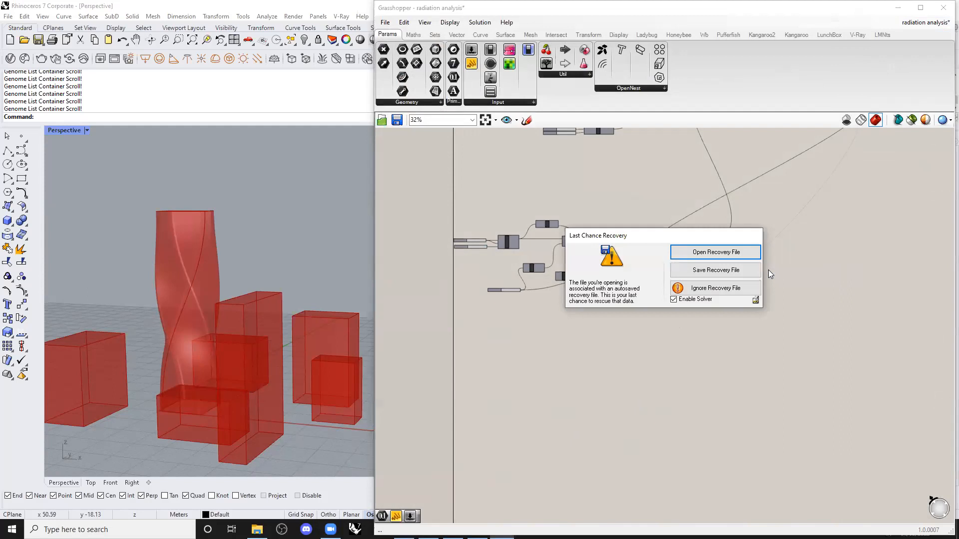
left_click(723, 257)
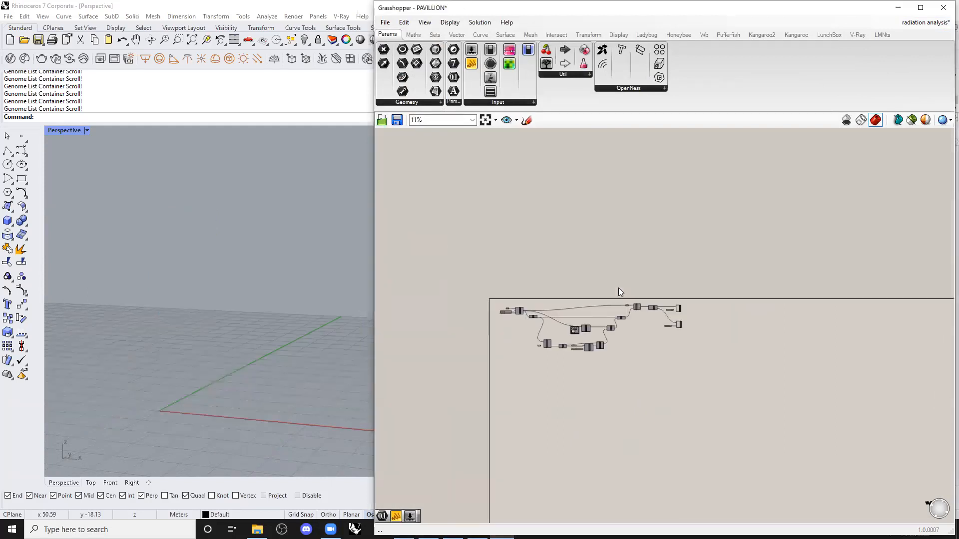
Select all PAVILLION components and return to the radiation analysis definition.
scroll(618, 288, "up", 2)
left_click_drag(748, 396, 416, 241)
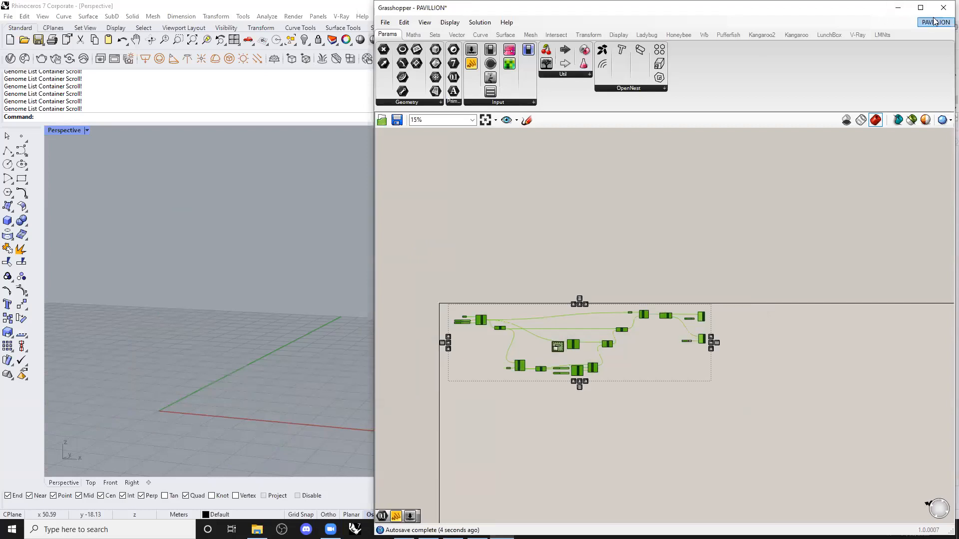
mouse_move(935, 22)
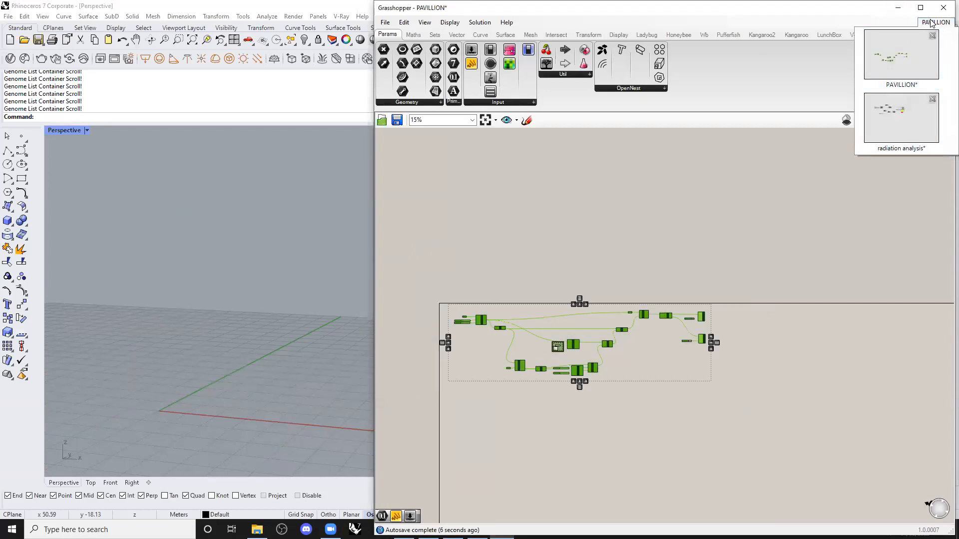
left_click(897, 115)
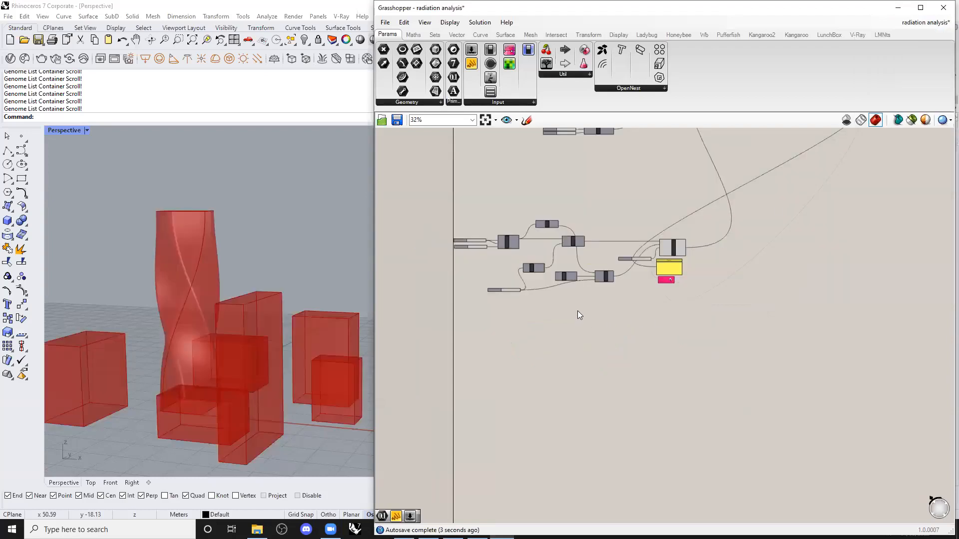
scroll(577, 306, "down", 5)
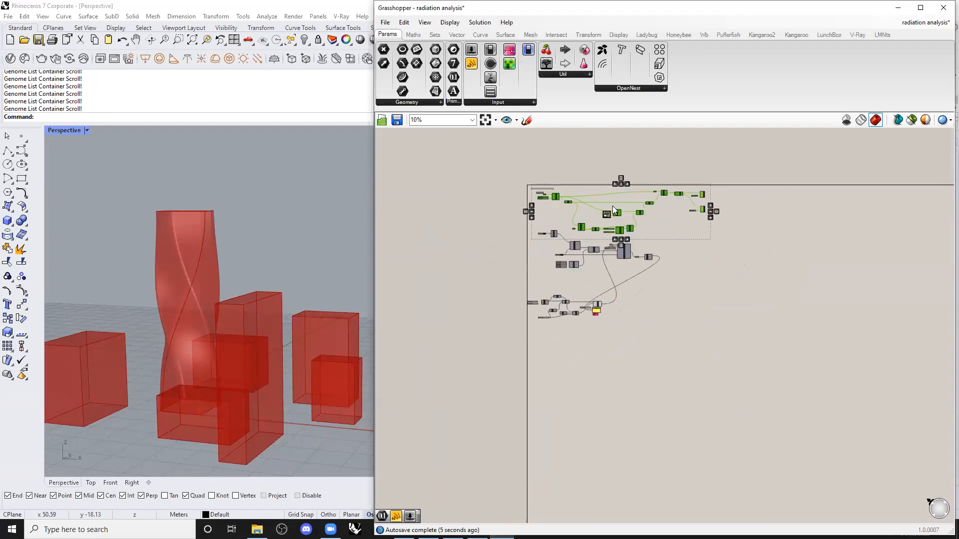
Move the pavilion components below the tower definition, near Triangle Panels.
left_click_drag(617, 210, 658, 364)
left_click(711, 279)
scroll(749, 350, "up", 1)
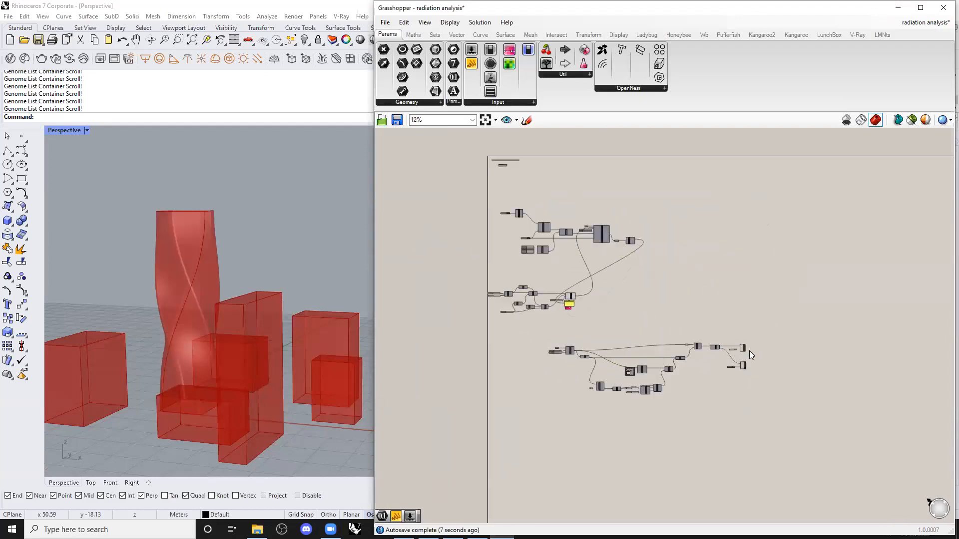
scroll(590, 300, "up", 2)
scroll(500, 285, "up", 3)
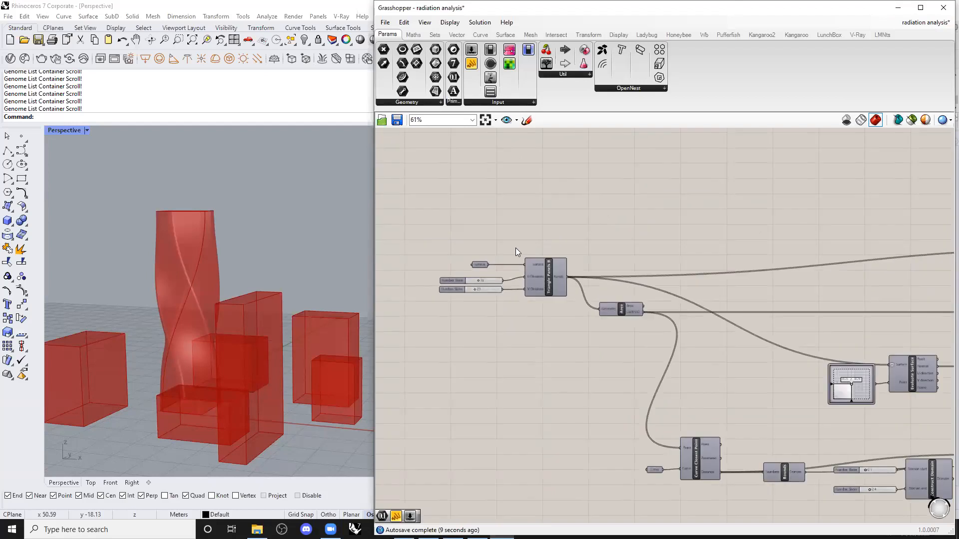
right_click_drag(515, 251, 538, 329)
Turn off the preview of the Surface parameter.
left_click(515, 357)
middle_click(515, 357)
scroll(277, 319, "down", 4)
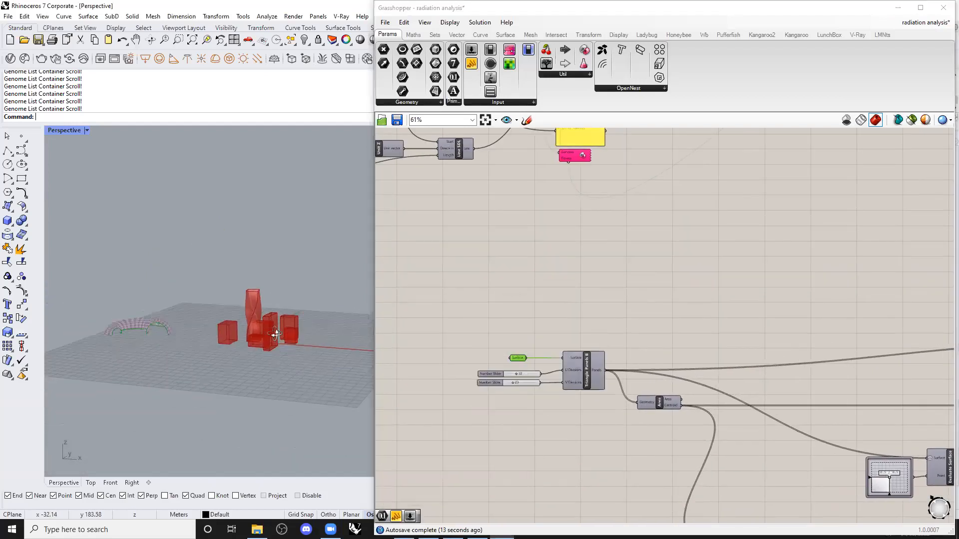
right_click_drag(276, 334, 278, 340)
middle_click(514, 360)
scroll(543, 325, "down", 1)
left_click(544, 327)
left_click(601, 297)
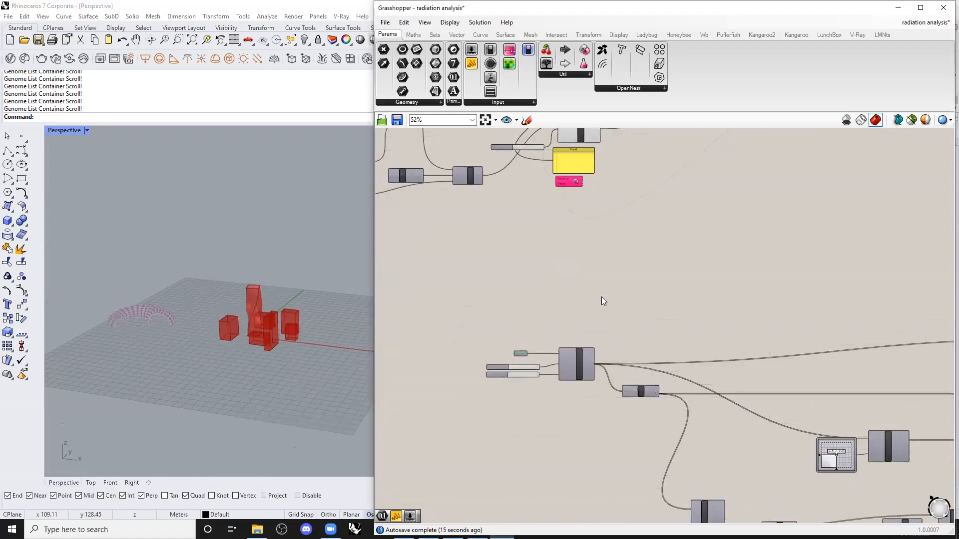
Wire the twisted tower into Triangle Panels B's Surface input.
right_click_drag(614, 193, 575, 262)
scroll(567, 198, "up", 4)
scroll(630, 203, "down", 3)
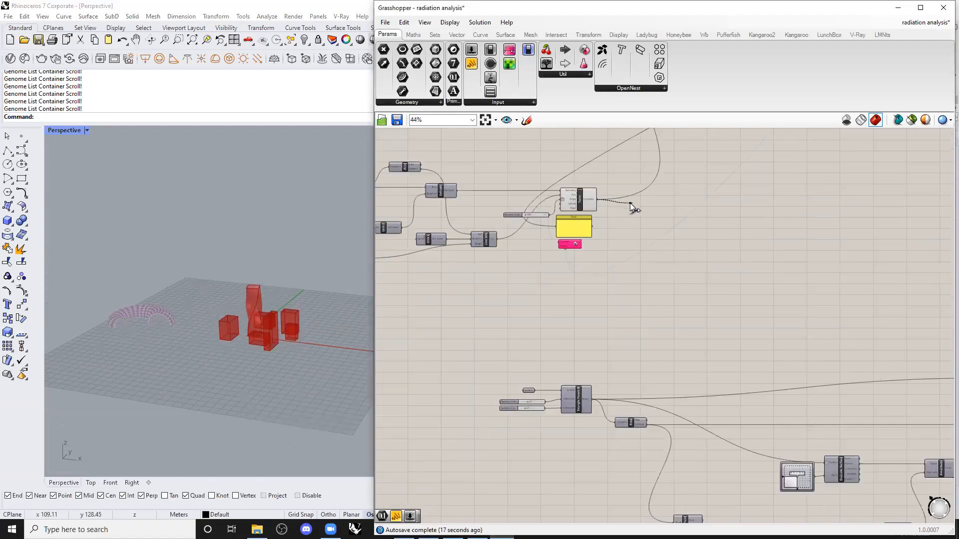
scroll(570, 370, "up", 3)
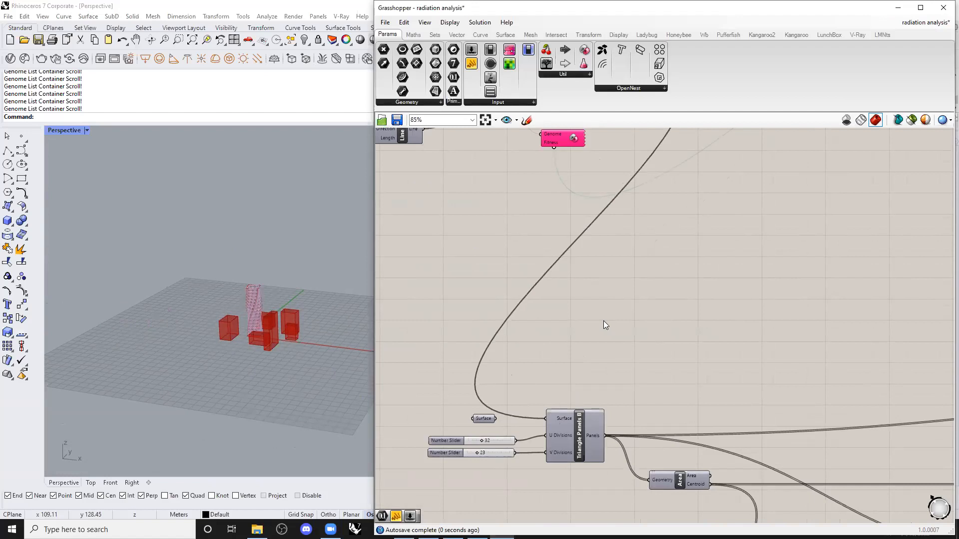
scroll(250, 313, "up", 7)
right_click_drag(248, 334, 245, 344)
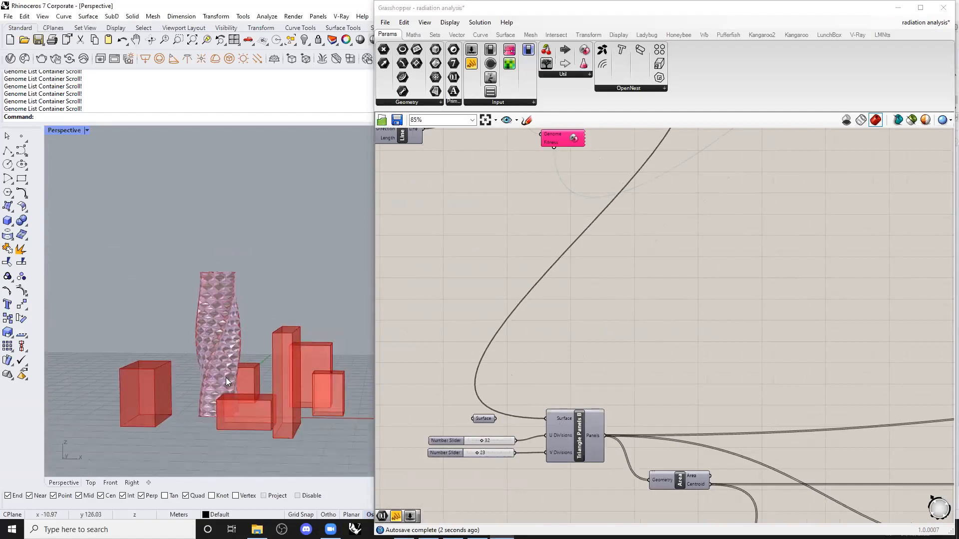
scroll(284, 325, "up", 5)
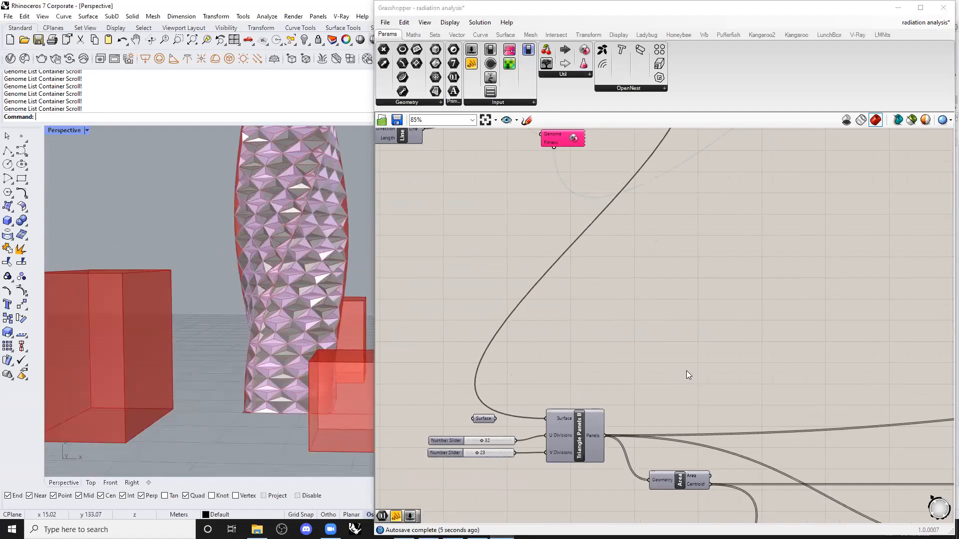
scroll(634, 337, "down", 3)
Hide the plain twisted tower preview to view the triangulated panels from above.
left_click(607, 184)
middle_click(606, 184)
left_click(606, 227)
left_click(750, 222)
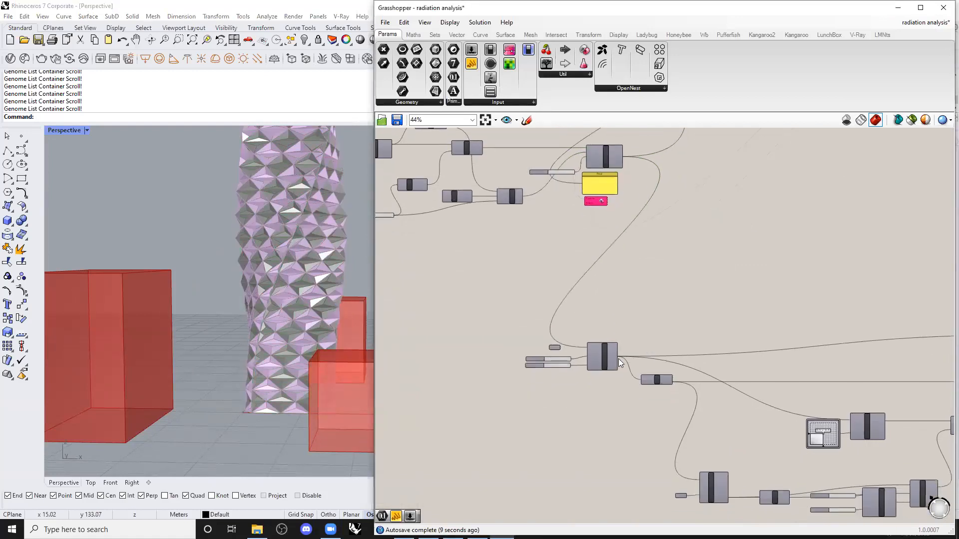
scroll(549, 349, "up", 5)
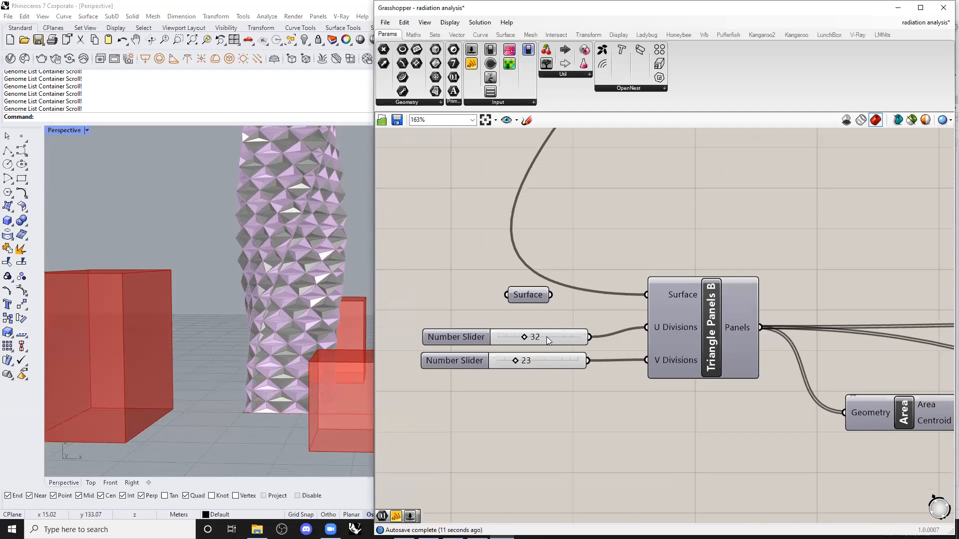
scroll(312, 337, "down", 6)
right_click_drag(313, 336, 298, 368)
scroll(555, 347, "down", 3)
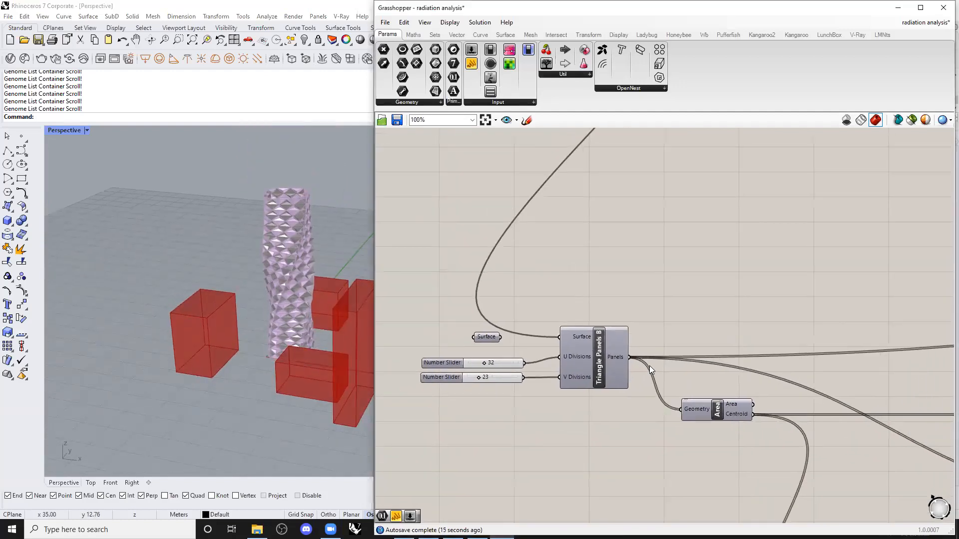
scroll(649, 366, "down", 3)
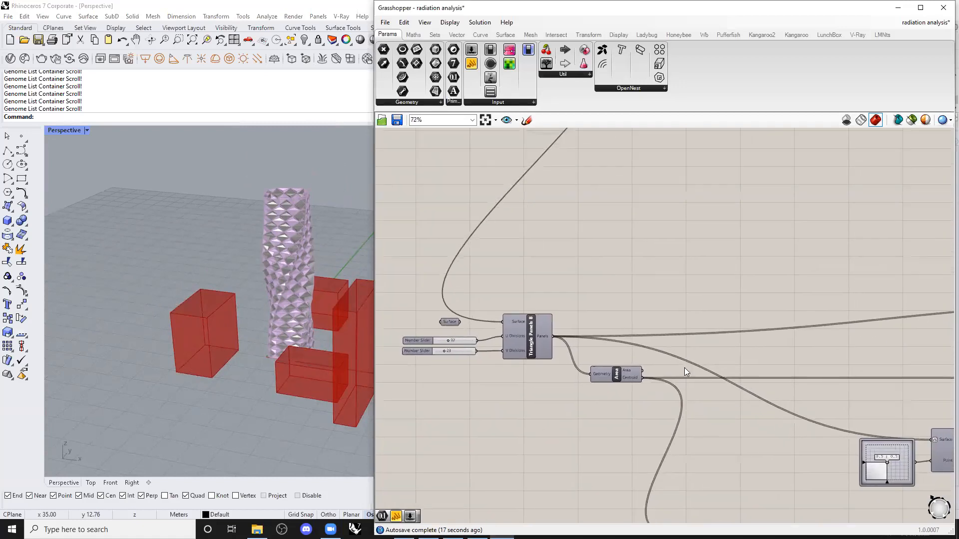
scroll(620, 345, "down", 2)
Turn off the preview of the triangulated pavilion panel components.
right_click_drag(636, 252, 580, 375)
scroll(582, 373, "down", 2)
left_click(595, 248)
middle_click(594, 248)
right_click_drag(761, 384, 749, 278)
left_click_drag(871, 443, 473, 305)
middle_click(559, 372)
left_click(589, 340)
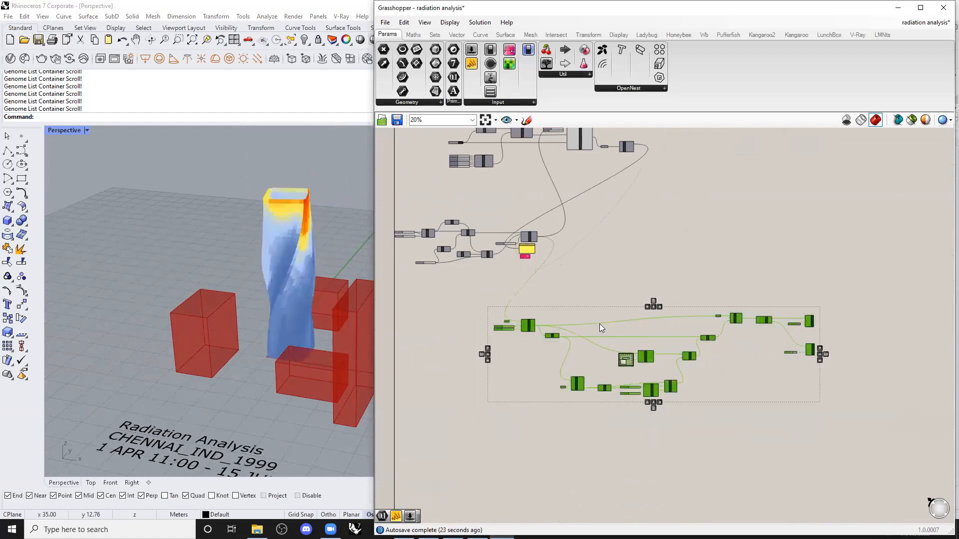
Bring forward the File Explorer window showing the 4_design revision folder.
left_click(669, 261)
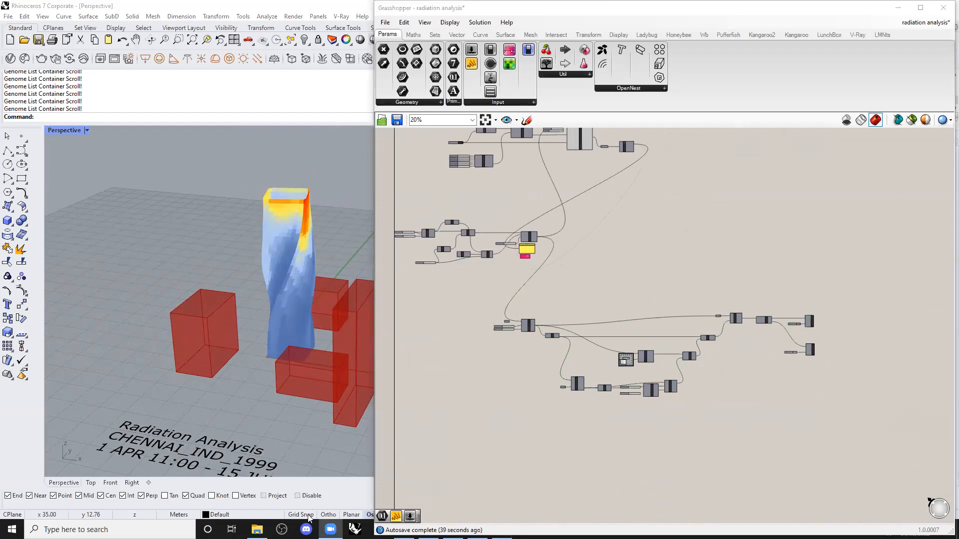
left_click(256, 530)
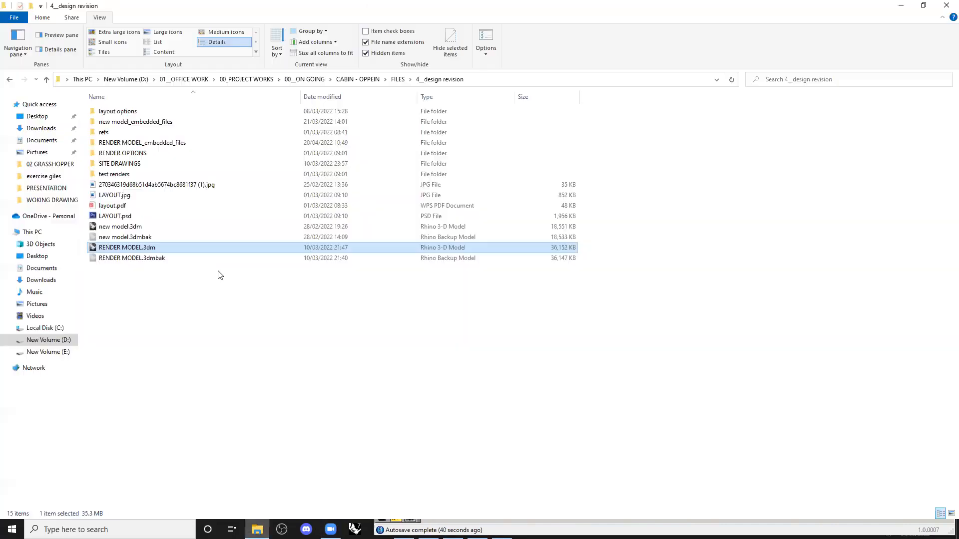
Extract ladybug-tools-1-1-0 (2).zip in Downloads to its own folder.
left_click(41, 129)
left_click(121, 136)
left_click(383, 305)
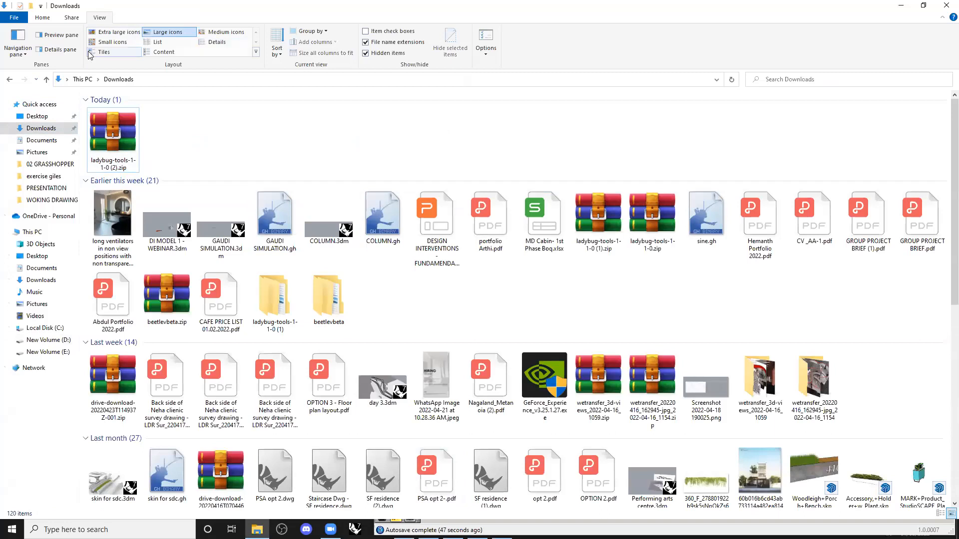
left_click(103, 122)
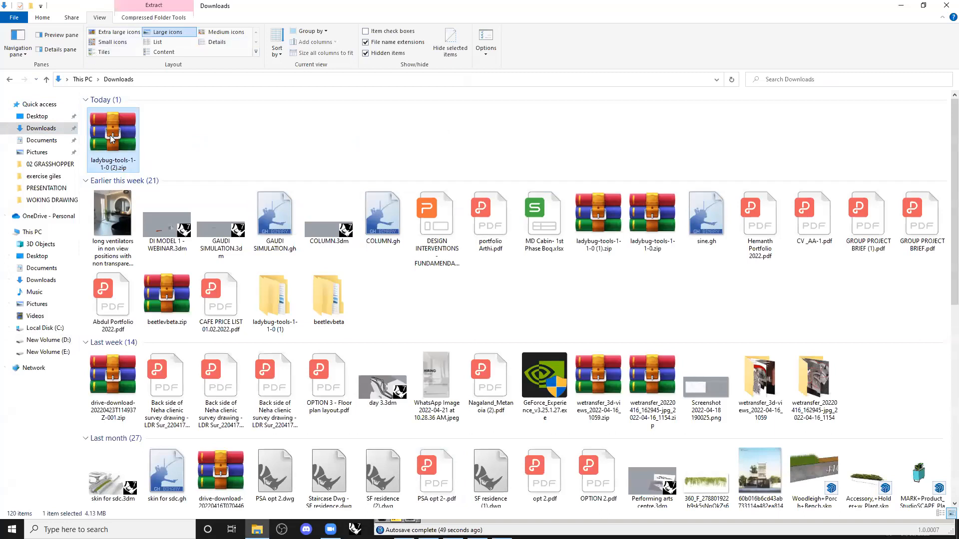
right_click(110, 136)
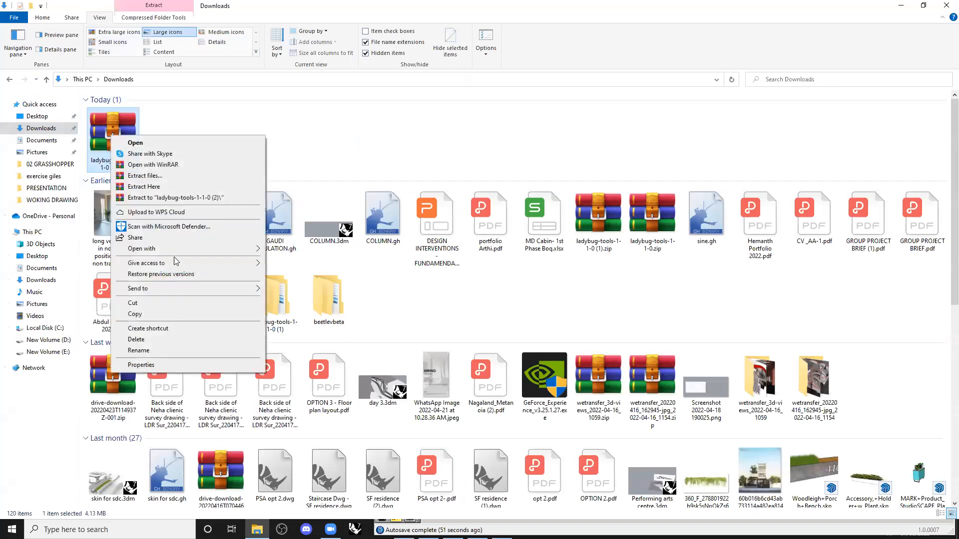
left_click(187, 198)
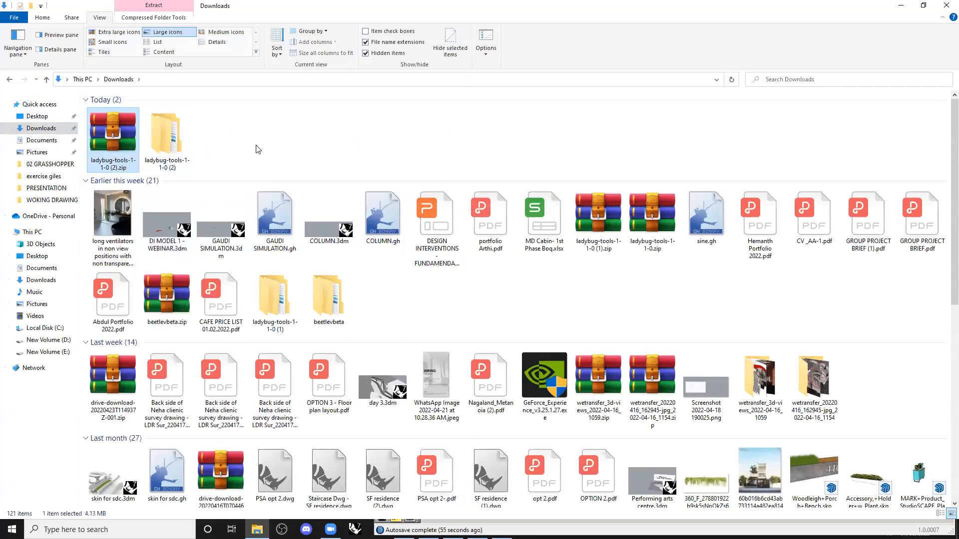
Open the inner ladybug-tools-1-1-0 folder and read installation_instructions.txt's wiki address.
double_click(159, 142)
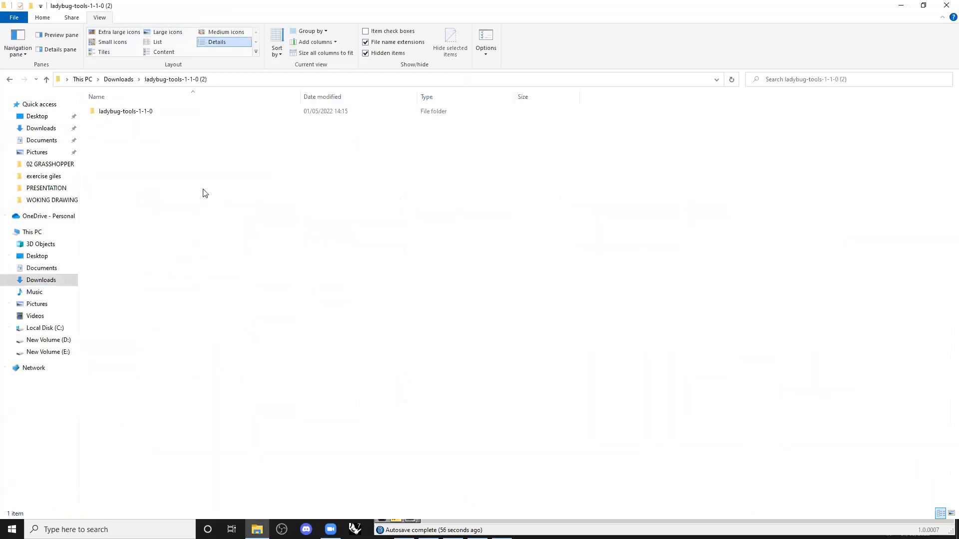
double_click(144, 112)
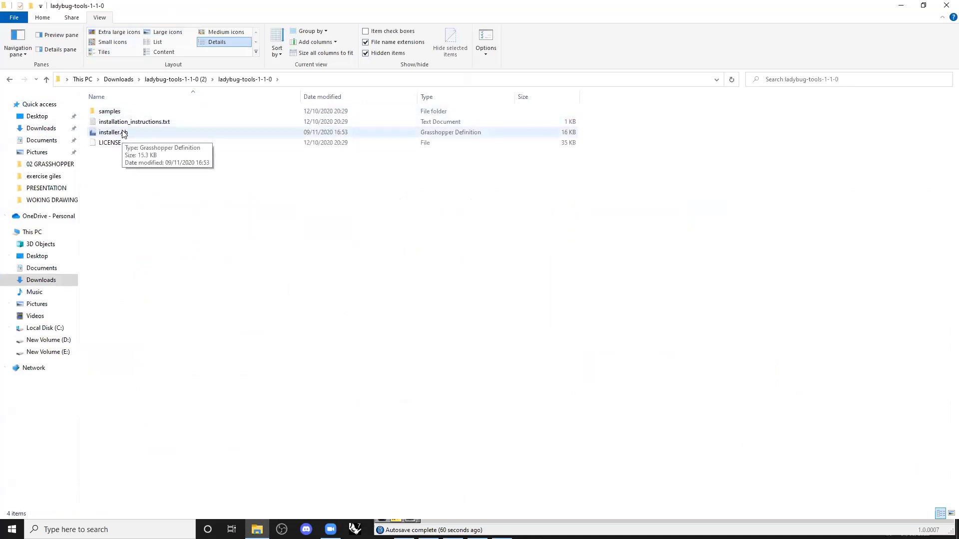
double_click(132, 122)
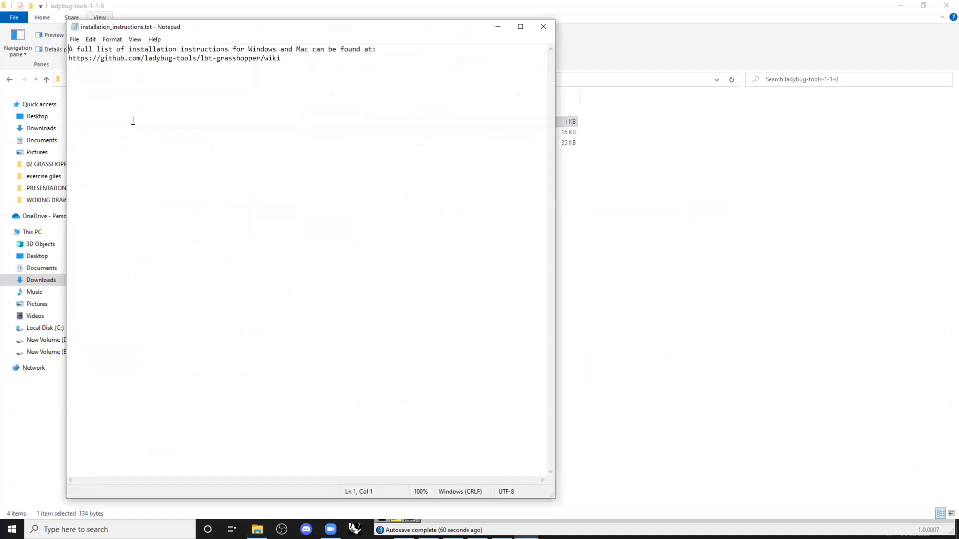
left_click_drag(280, 58, 120, 59)
left_click(544, 27)
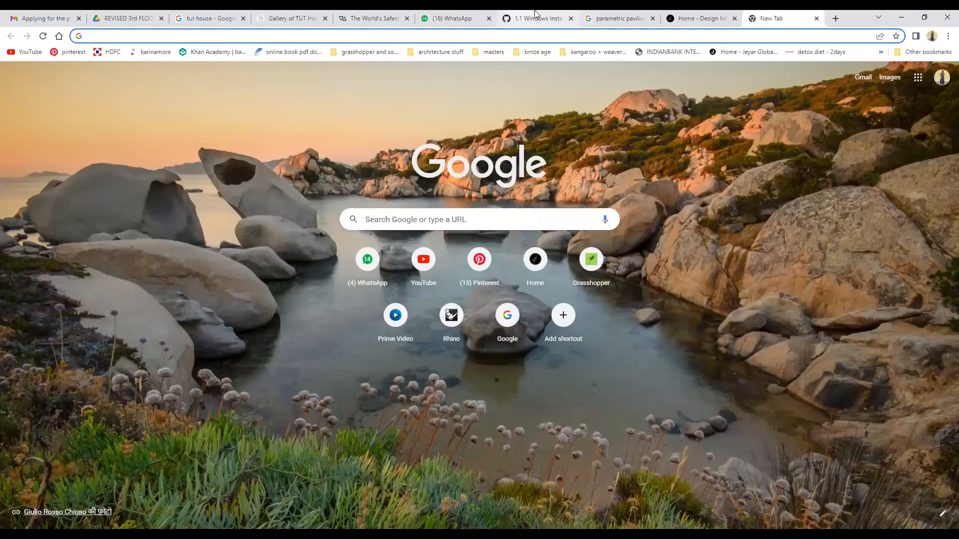
Show the '1.1 Windows Installation Steps' wiki page, highlight installer.gh, and restore the window.
left_click(551, 12)
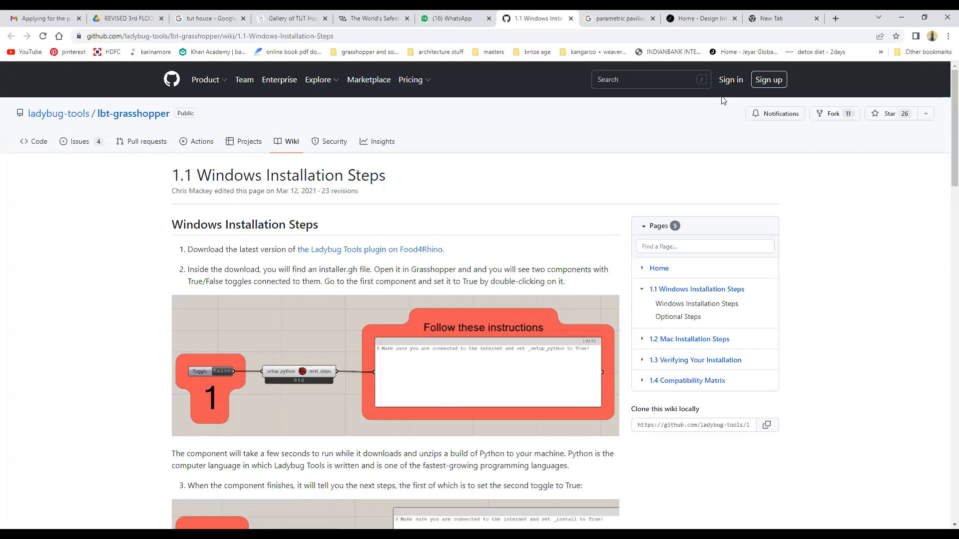
left_click(530, 165)
scroll(530, 165, "down", 1)
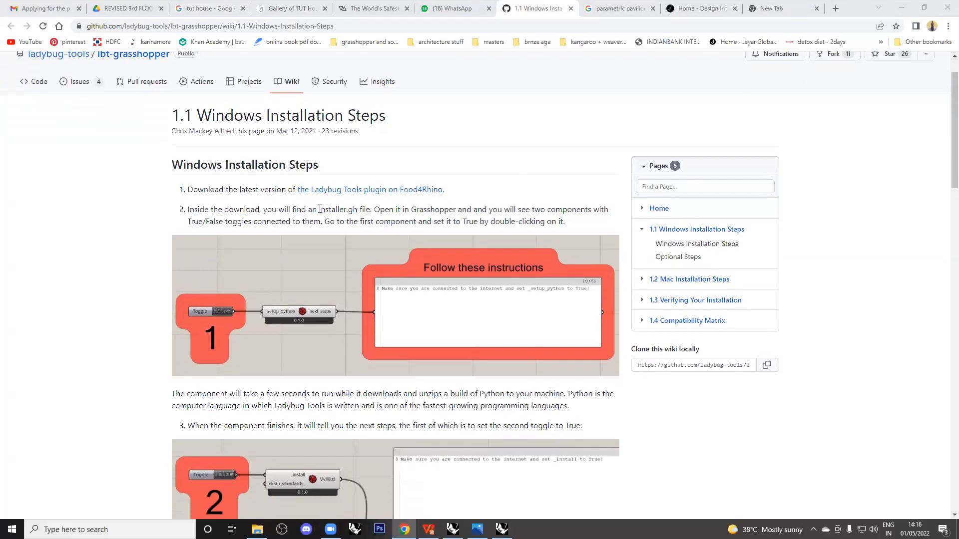
left_click_drag(318, 218, 359, 210)
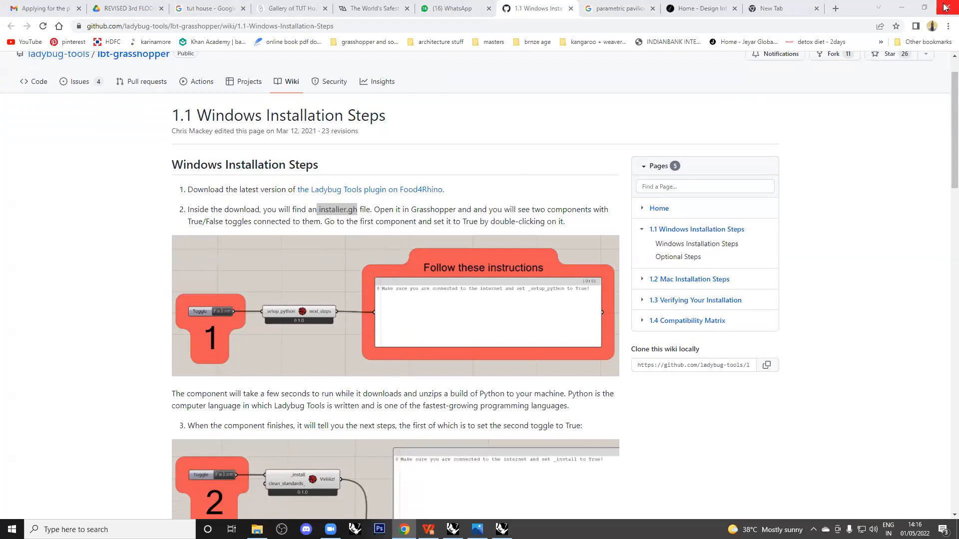
left_click(925, 7)
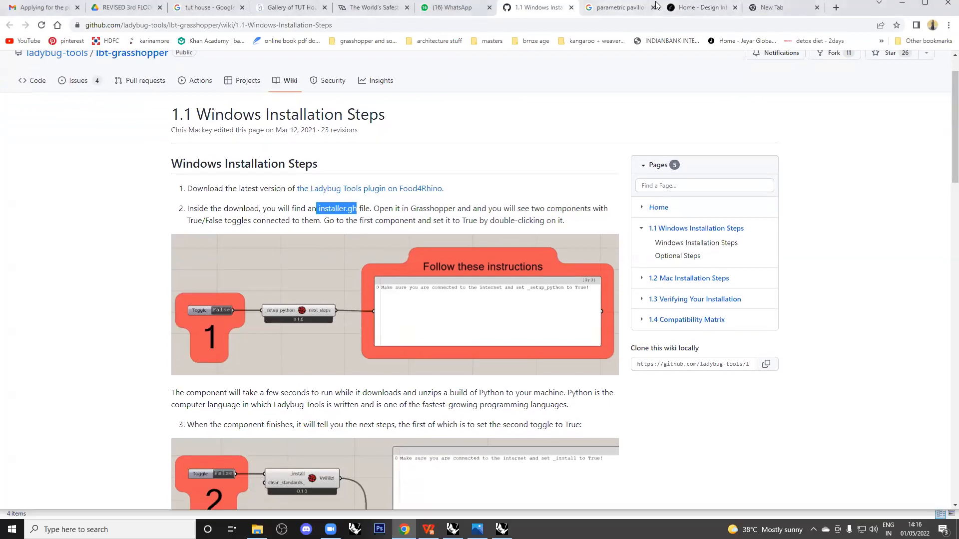
left_click_drag(857, 6, 856, 30)
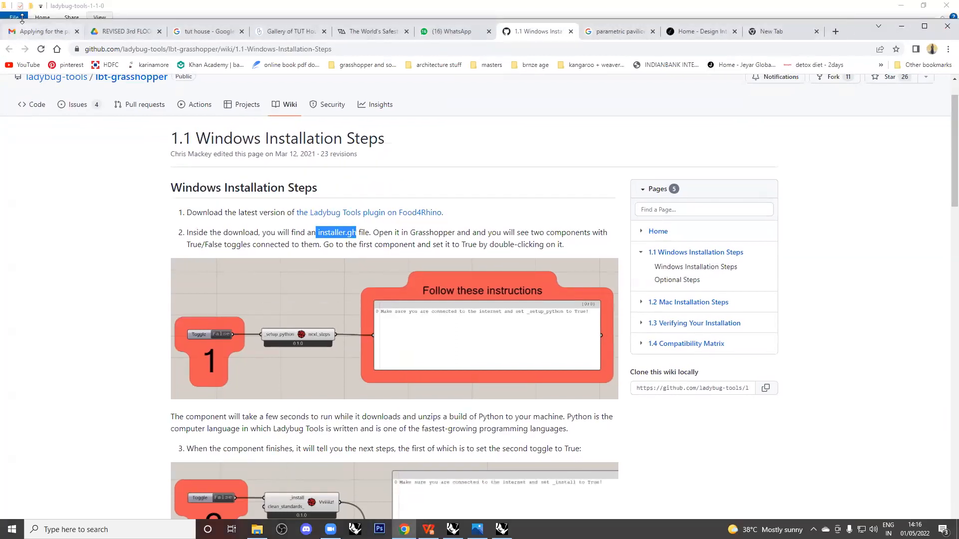
Place the wiki beside Explorer, point out installer.gh, review the steps, then minimize Chrome.
left_click_drag(2, 19, 297, 7)
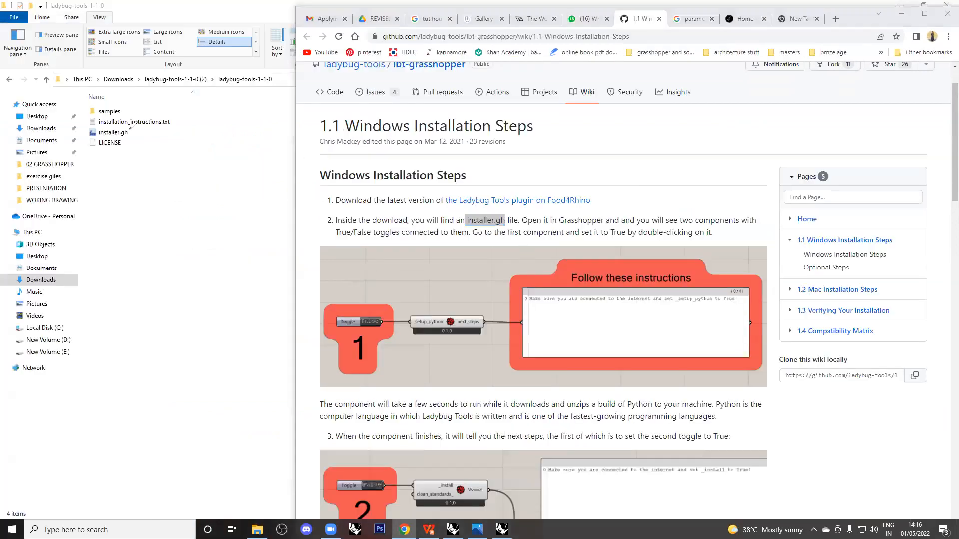
left_click_drag(130, 128, 139, 131)
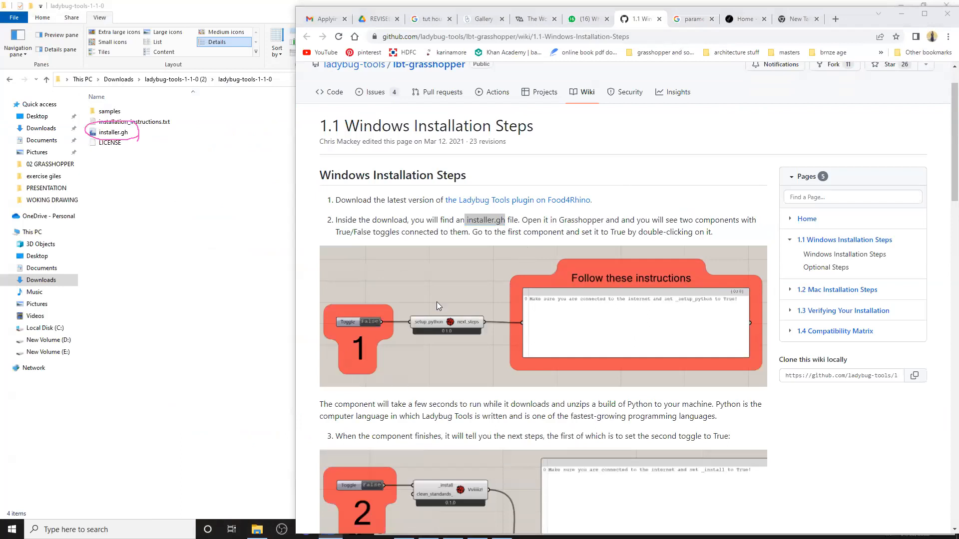
scroll(431, 299, "down", 2)
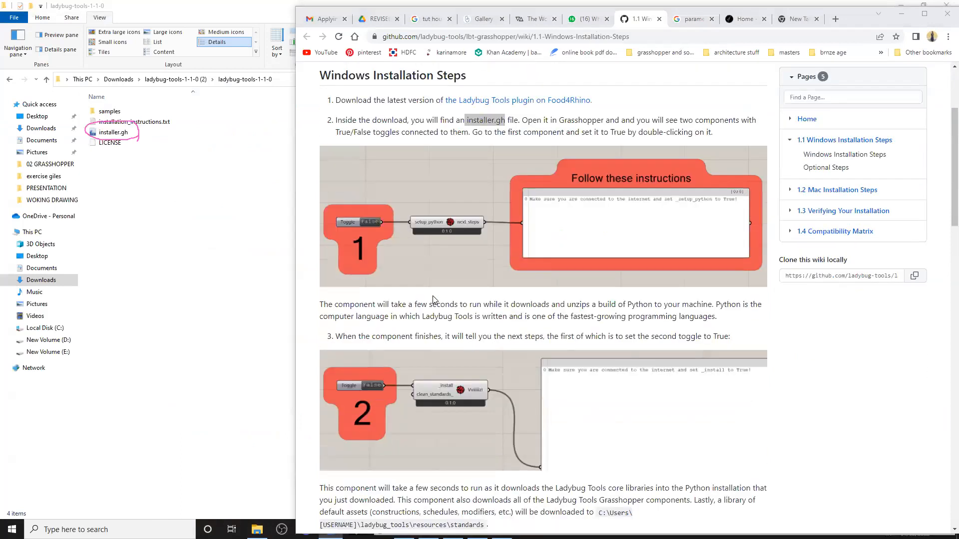
scroll(433, 298, "up", 2)
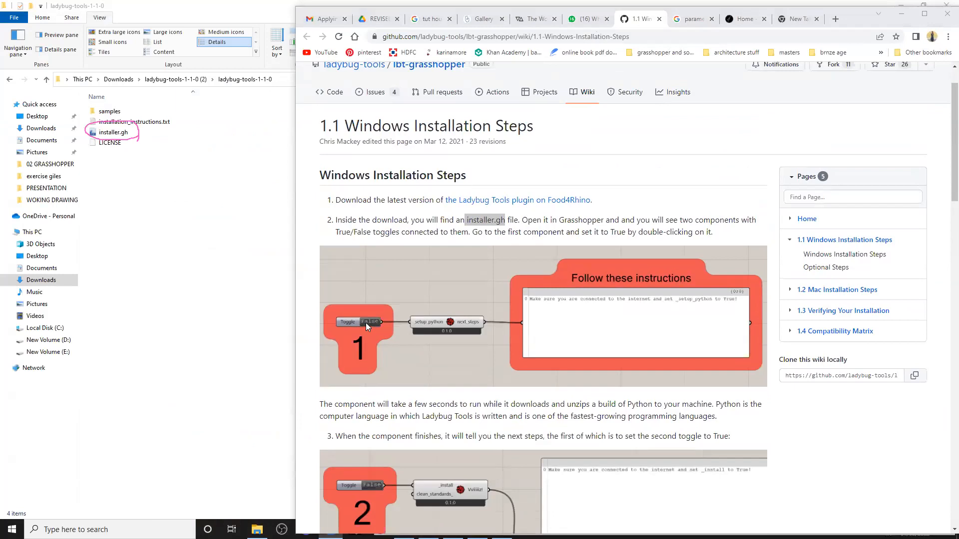
scroll(385, 301, "down", 4)
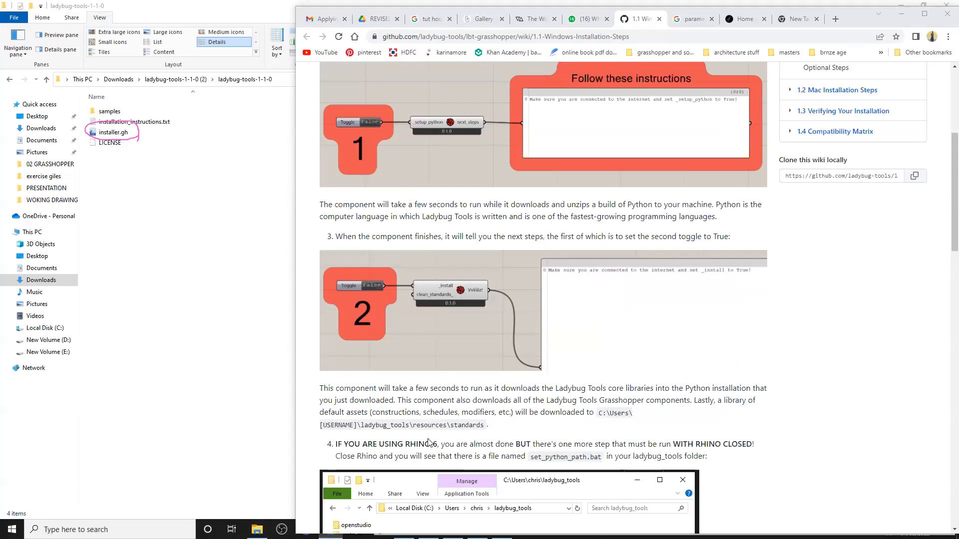
left_click(901, 14)
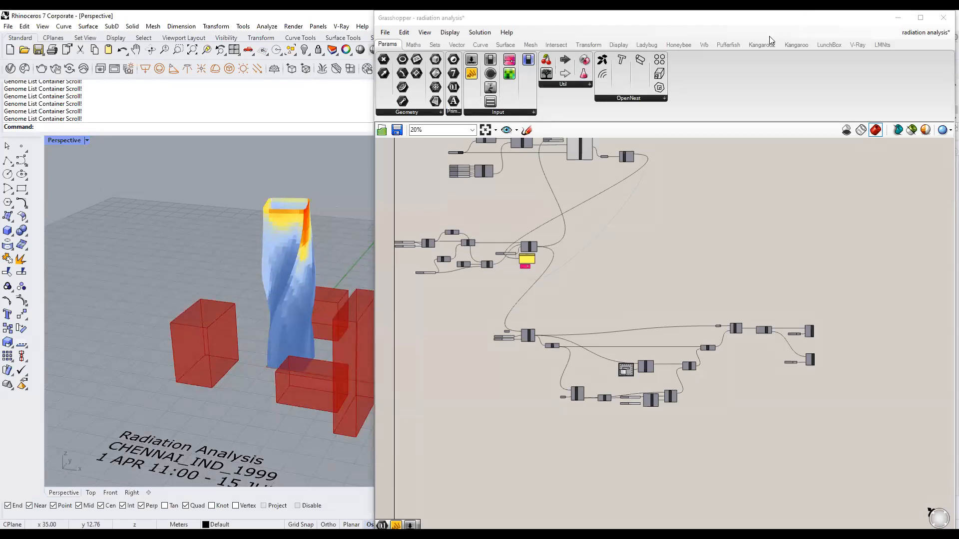
Show the Ladybug tab and zoom in on the radiationAnalysis component, then back out.
left_click(647, 46)
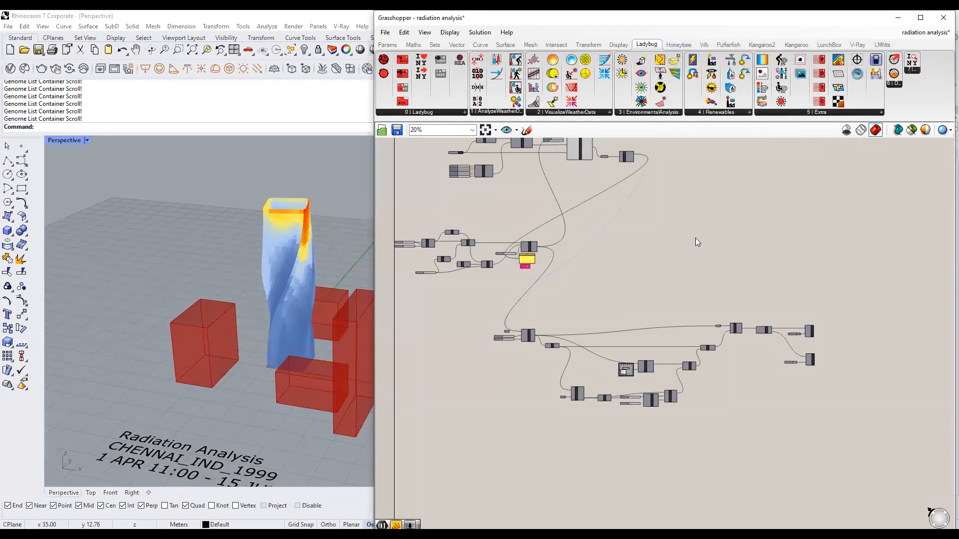
scroll(596, 279, "up", 2)
scroll(619, 217, "up", 6)
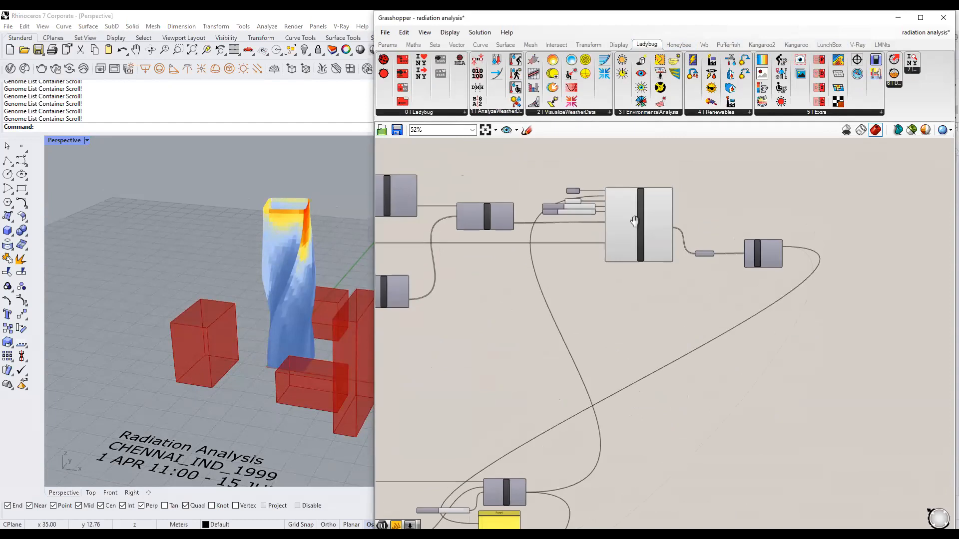
right_click_drag(634, 220, 621, 264)
left_click(620, 265)
left_click(704, 234)
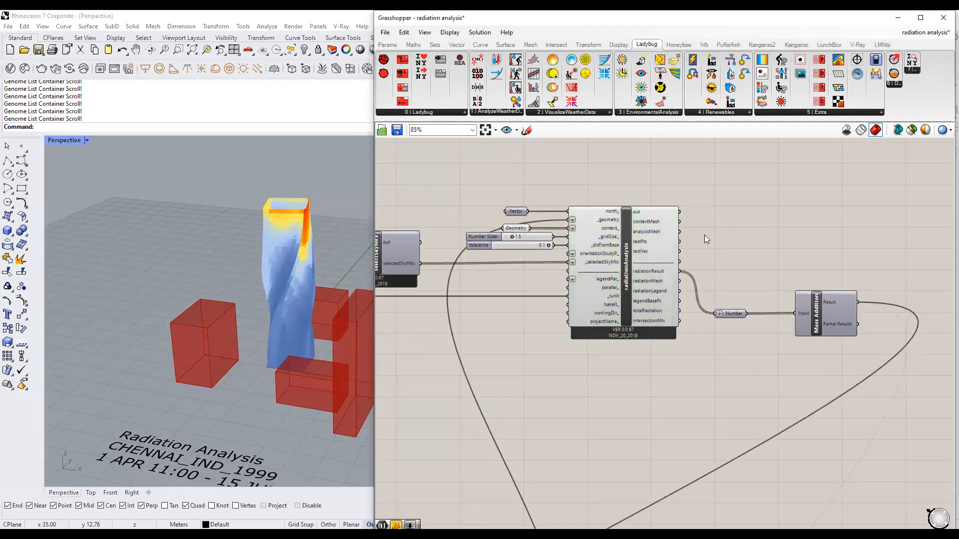
scroll(700, 237, "down", 3)
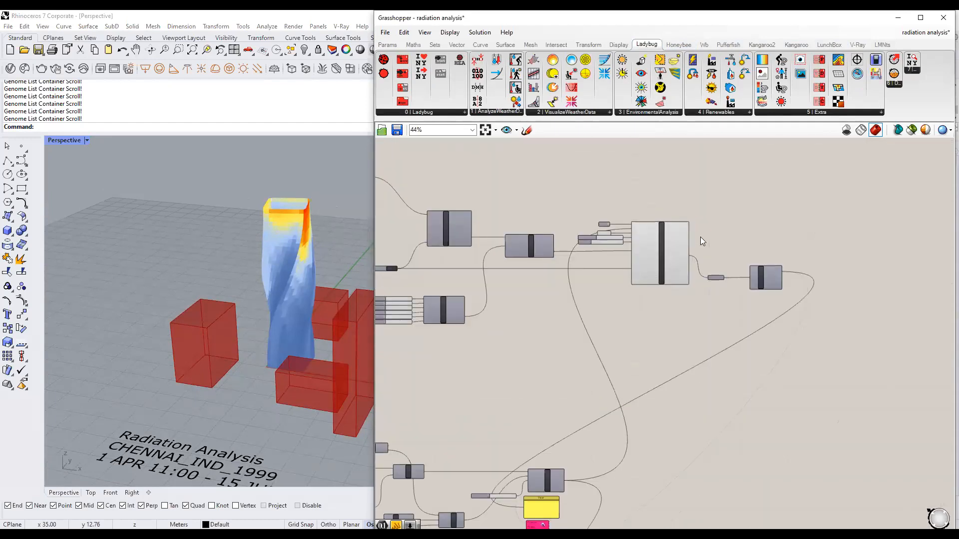
scroll(524, 355, "down", 2)
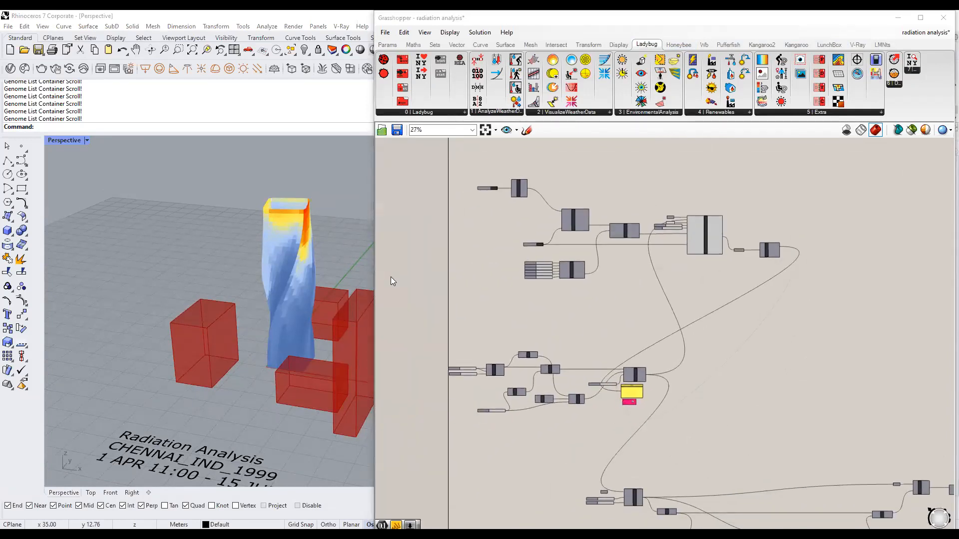
mouse_move(502, 313)
right_mouse_down()
mouse_move(510, 309)
mouse_move(502, 324)
right_mouse_up()
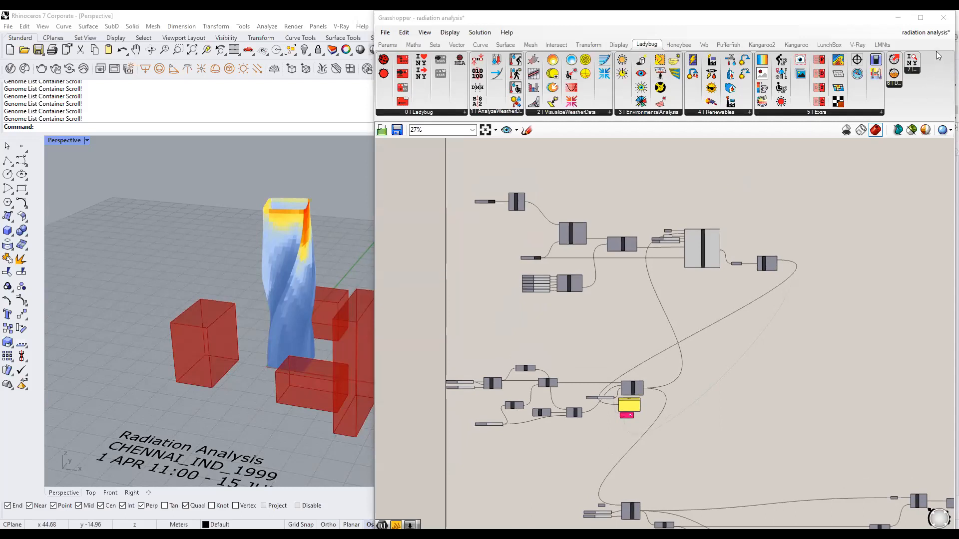
left_click(848, 193)
Switch to the 1.1 lIGHT THEME.png render and draw arrows at the slatted reception desk.
key("alt+Tab")
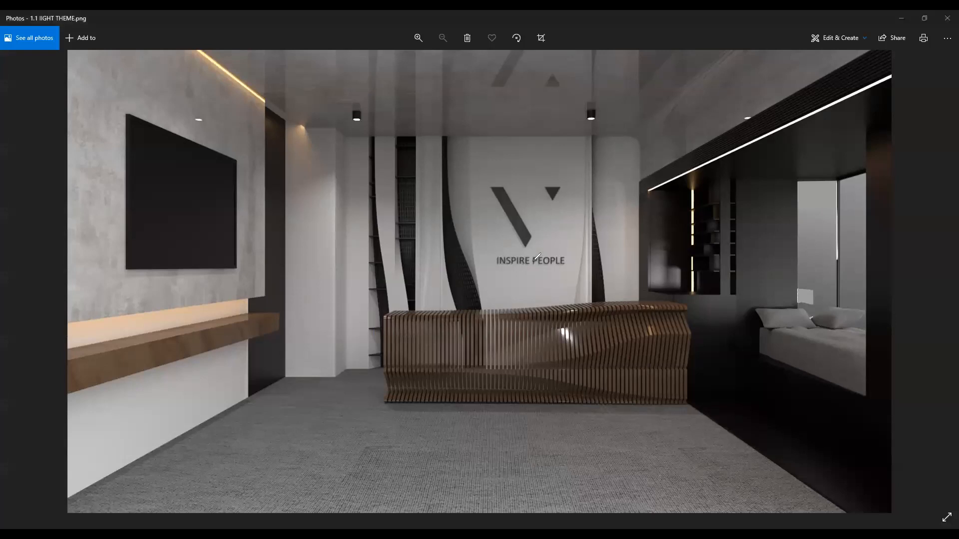
mouse_move(466, 237)
left_mouse_down()
mouse_move(530, 284)
mouse_move(528, 304)
left_mouse_up()
mouse_move(515, 287)
left_mouse_down()
mouse_move(524, 310)
mouse_move(552, 283)
left_mouse_up()
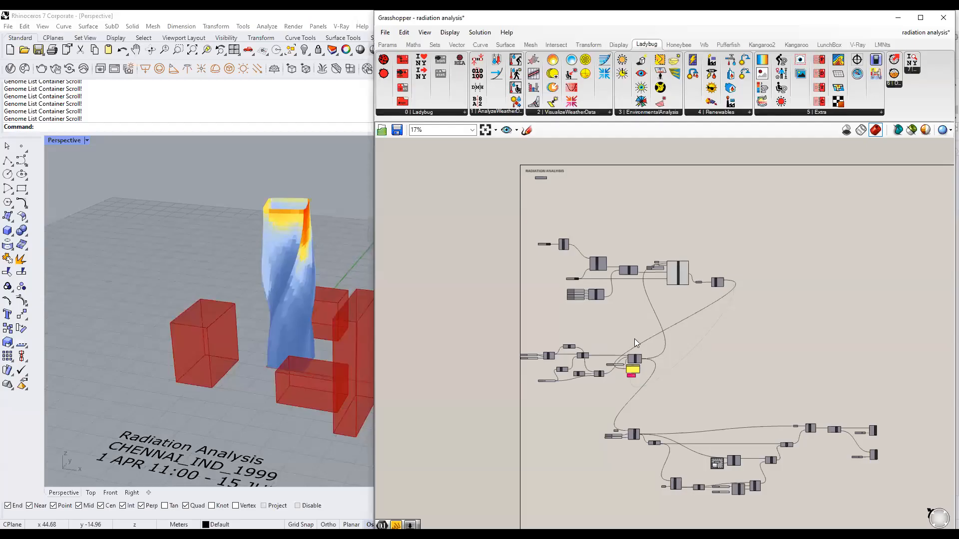
Zoom Rhino to the pavilion from the two final components and widen the viewport.
right_click_drag(634, 338, 626, 321)
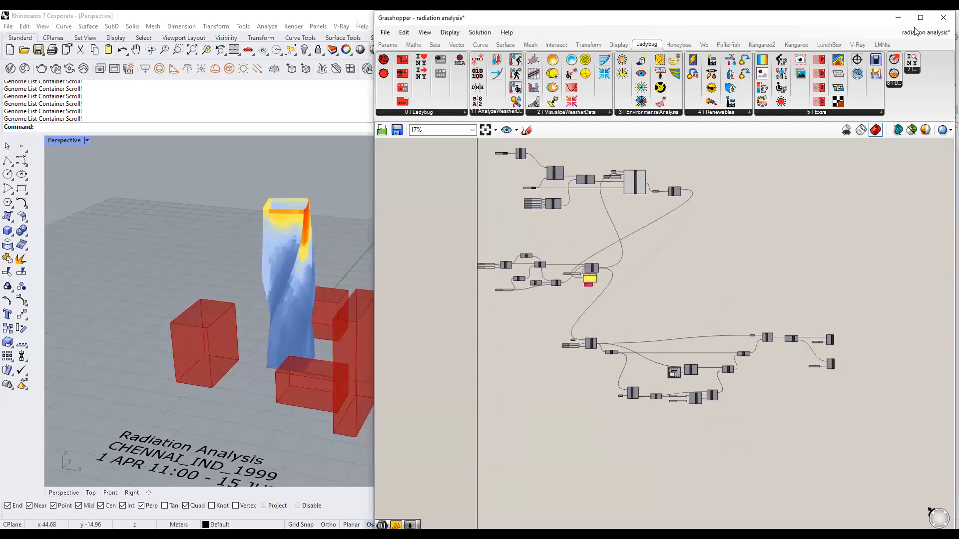
mouse_move(915, 32)
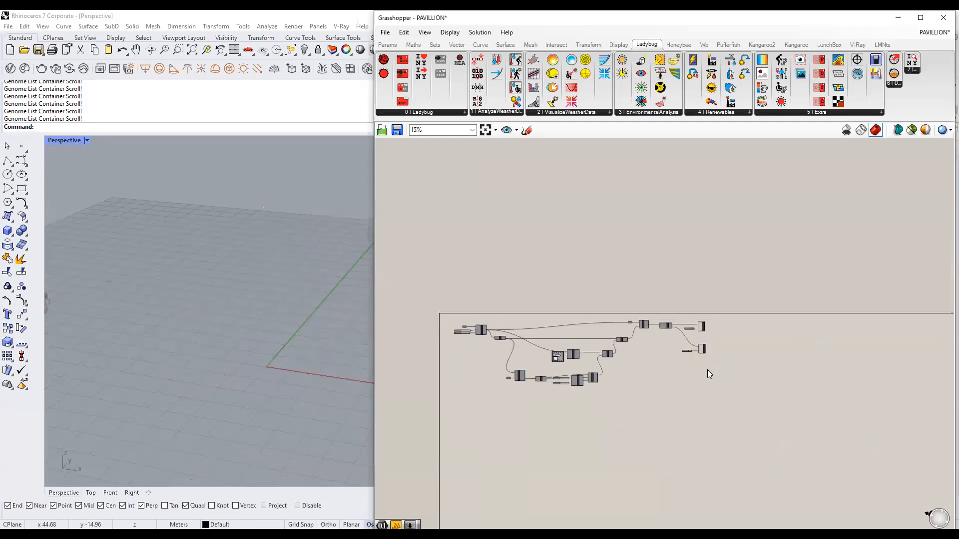
left_click_drag(688, 385, 724, 271)
right_click(751, 272)
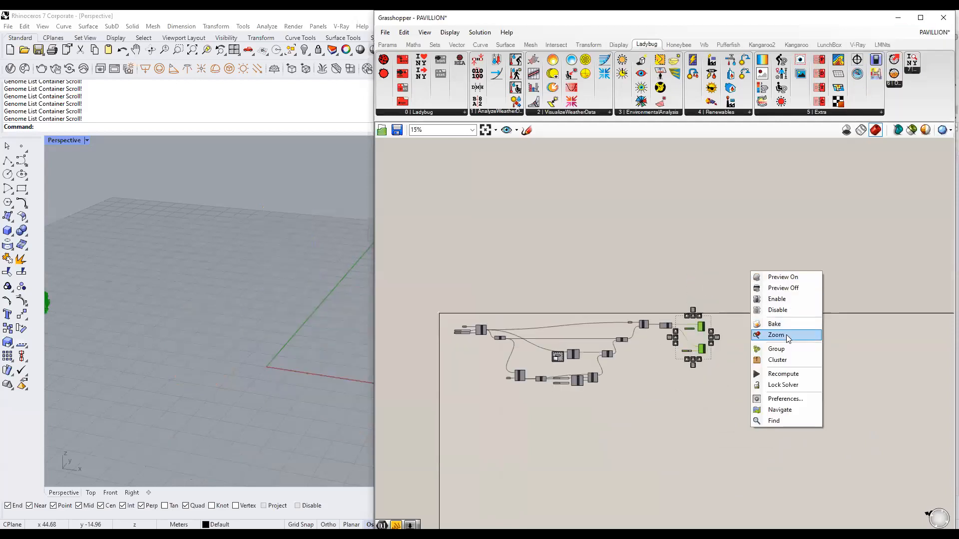
left_click(785, 334)
left_click(805, 285)
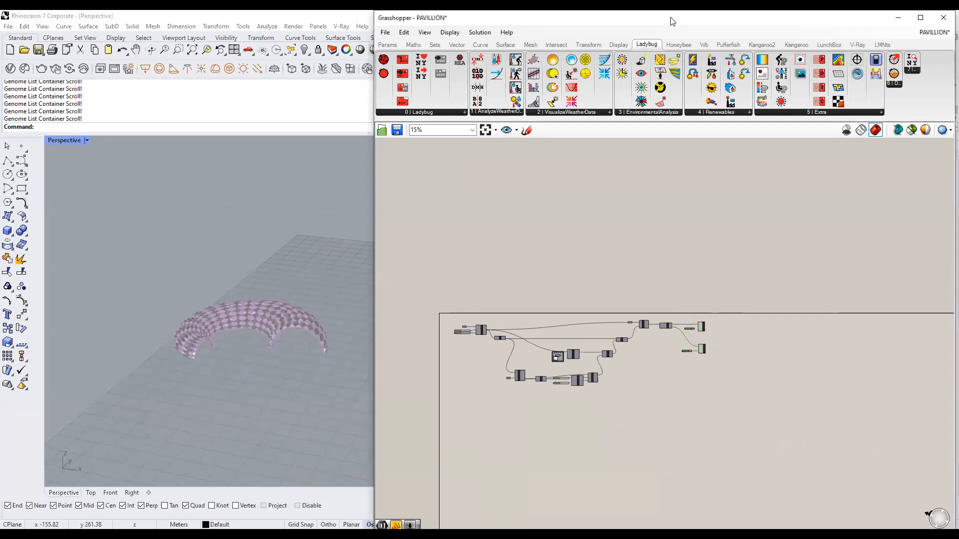
left_click_drag(372, 277, 524, 286)
scroll(382, 354, "up", 3)
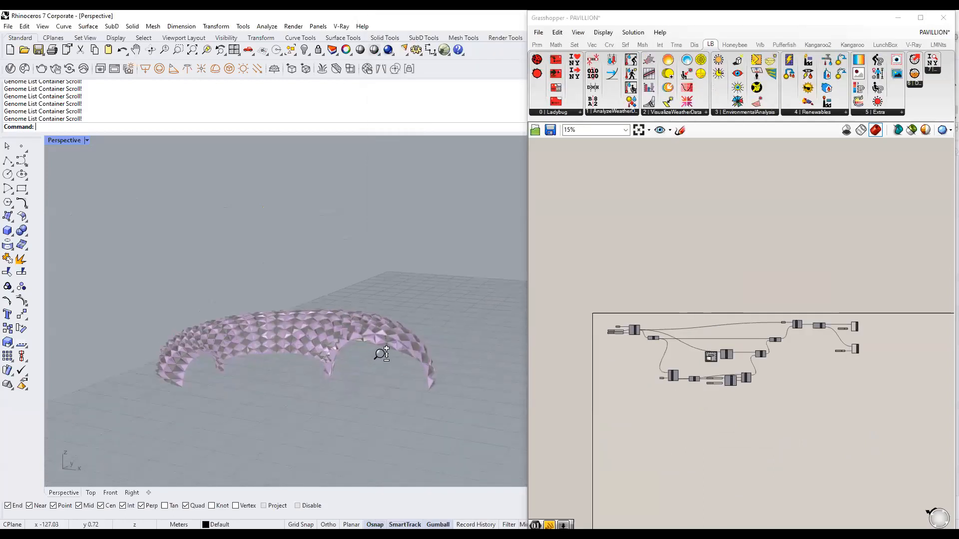
View the pavilion in Rendered display, then switch back to Shaded.
left_click(88, 141)
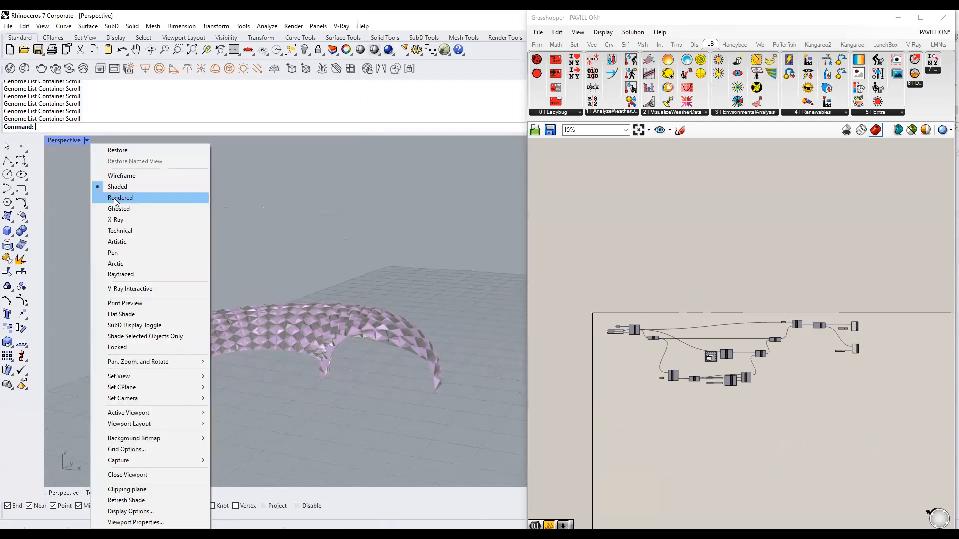
left_click(120, 198)
right_click_drag(455, 337, 344, 354)
scroll(379, 341, "up", 2)
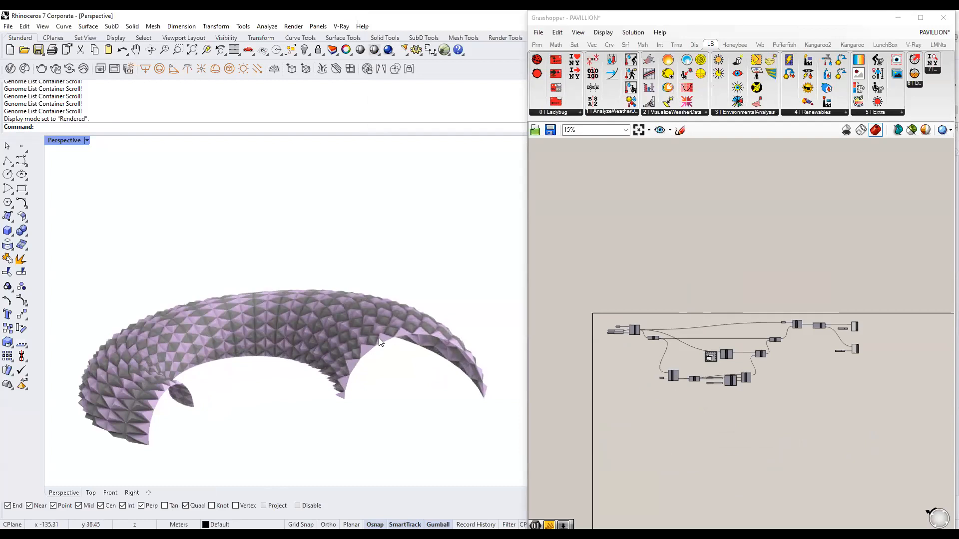
right_click_drag(811, 364, 671, 331)
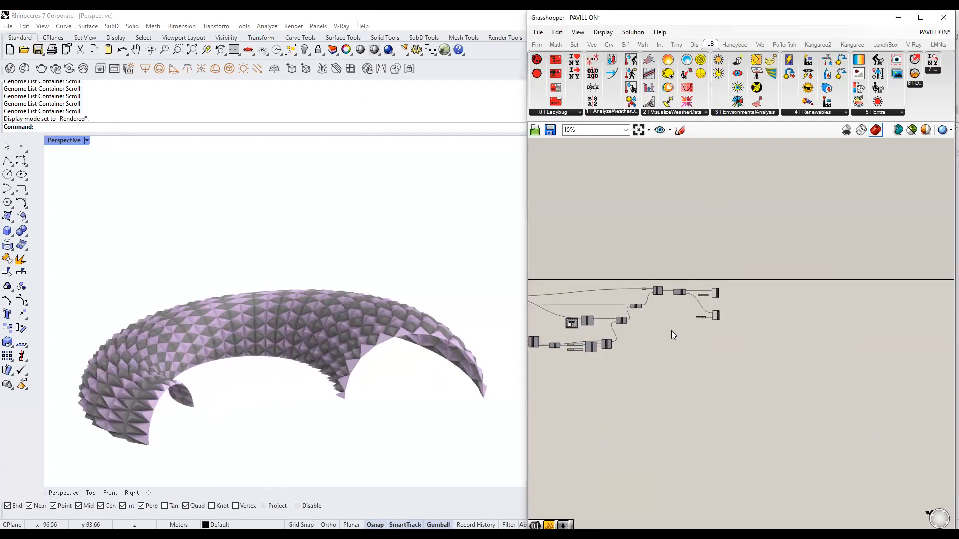
left_click(89, 143)
left_click(103, 188)
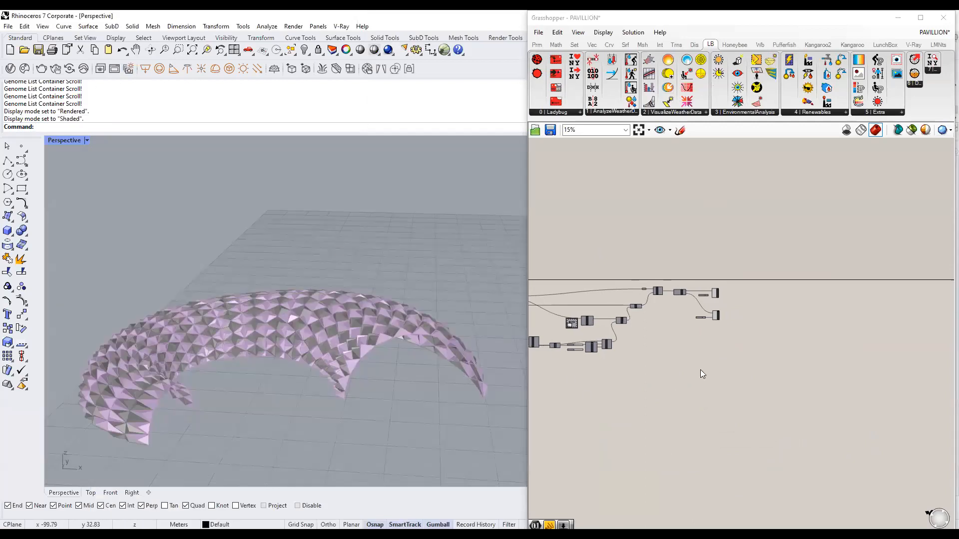
Inspect the Extrude Point component's Extrusion output of open breps.
scroll(702, 374, "up", 5)
scroll(419, 393, "up", 2)
scroll(396, 227, "down", 4)
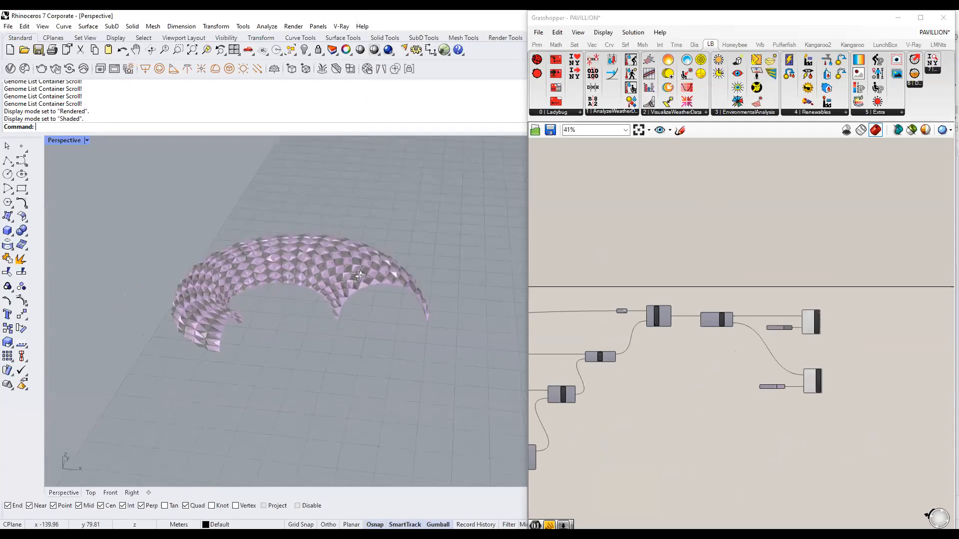
scroll(639, 328, "up", 3)
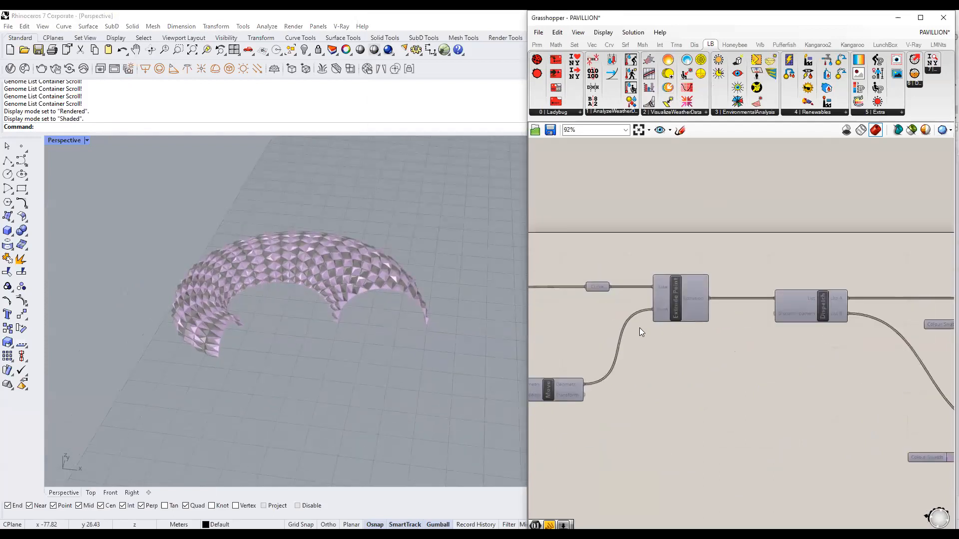
left_click(684, 298)
mouse_move(684, 298)
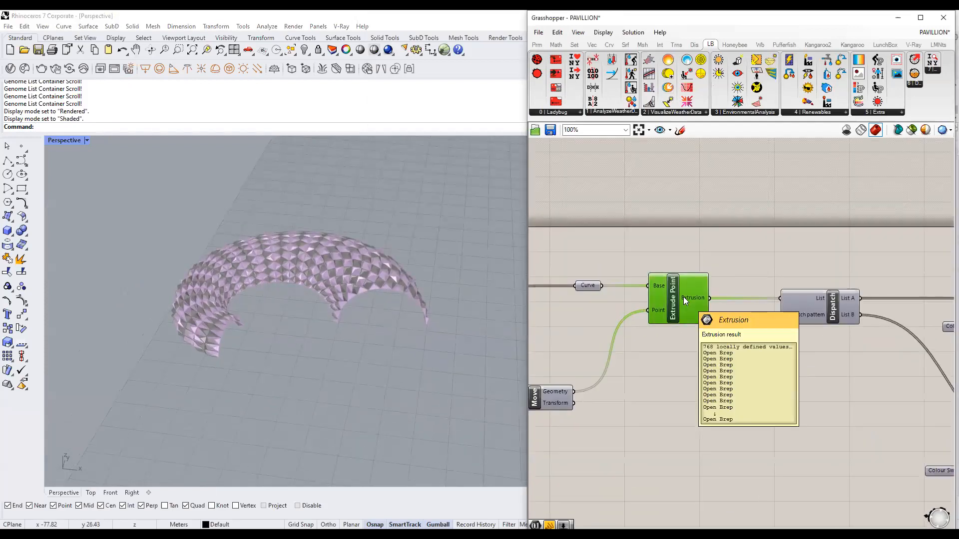
Bake the Extrusion output onto the Default layer, grouped as one object.
right_click(688, 296)
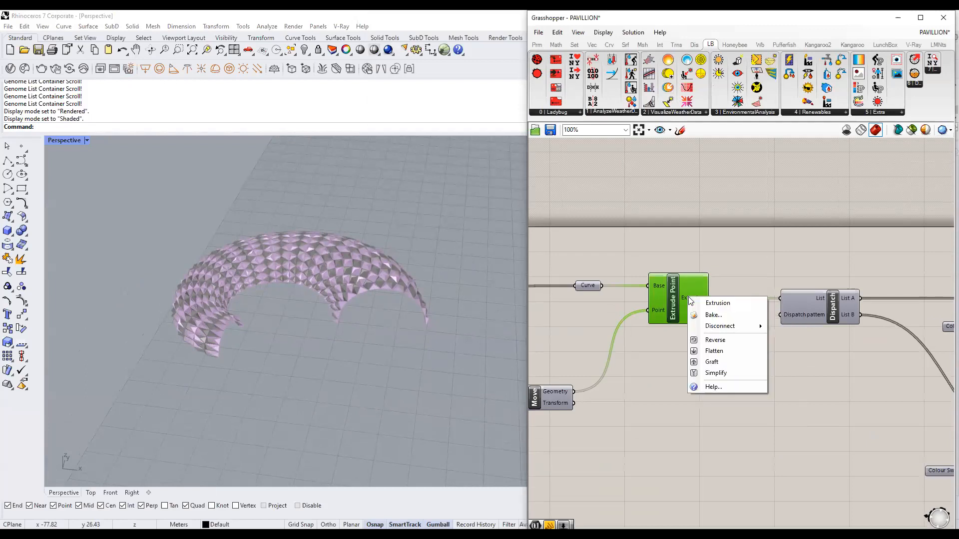
left_click(710, 315)
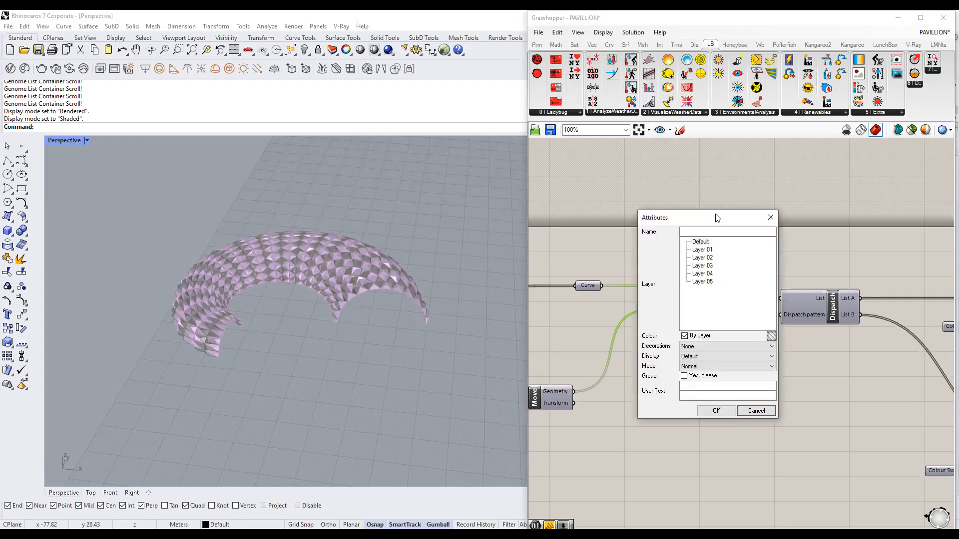
left_click_drag(717, 215, 734, 70)
left_click(718, 97)
left_click(702, 232)
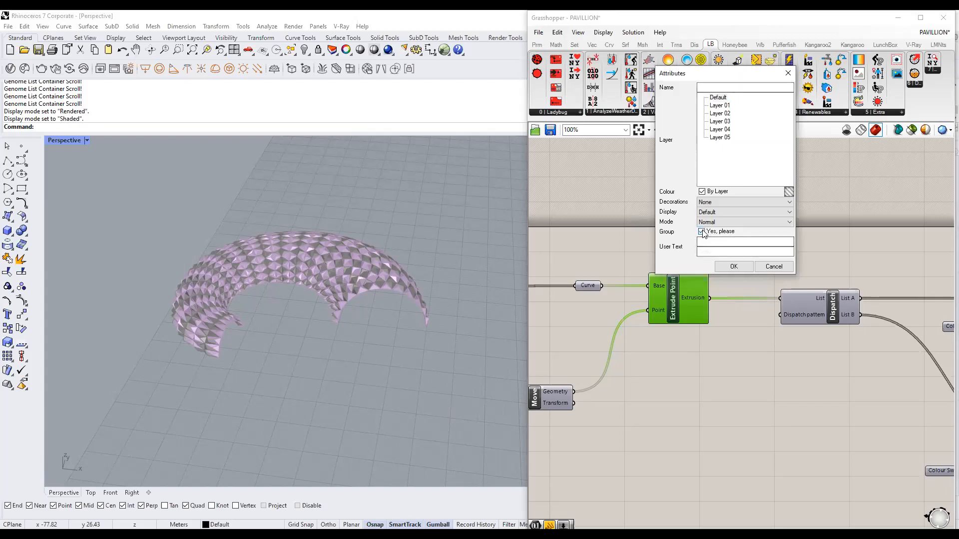
left_click(864, 335)
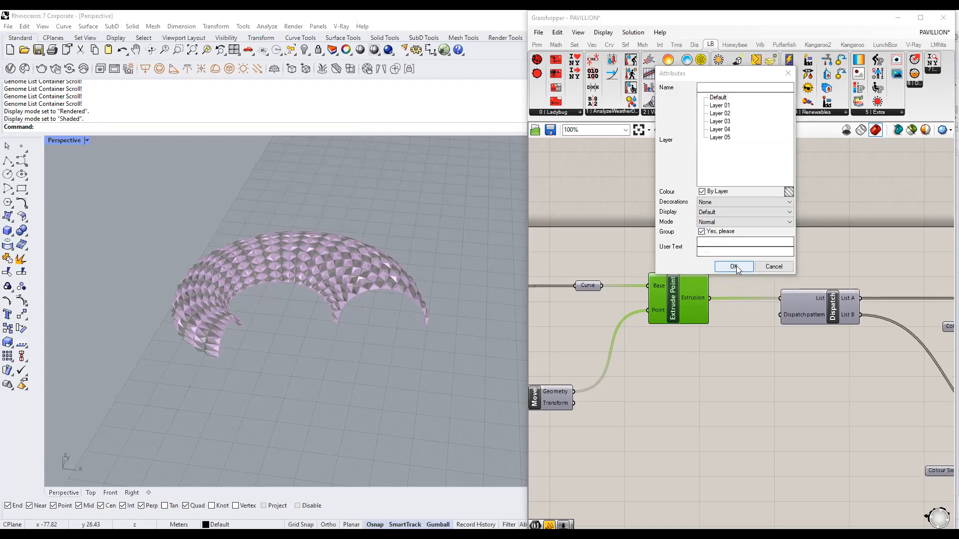
left_click(289, 280)
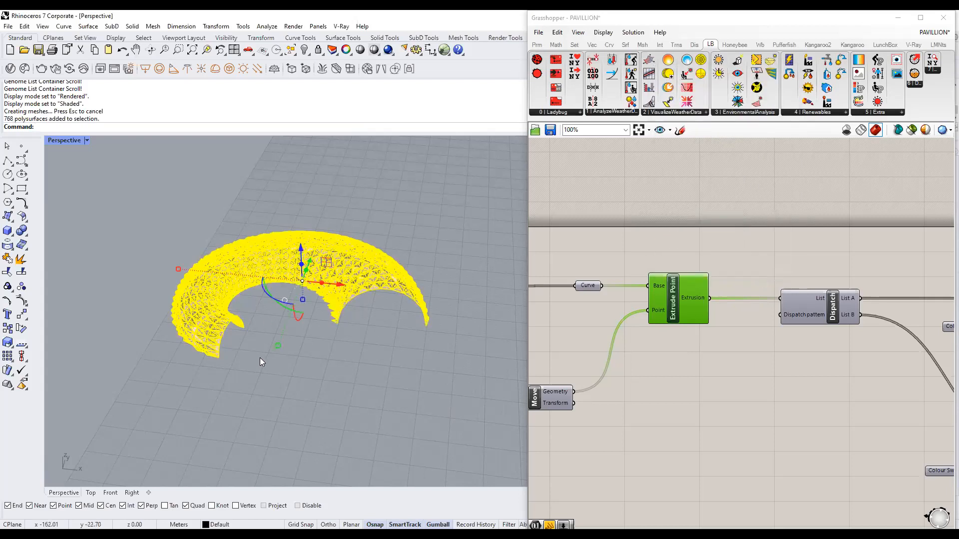
Move the baked panels to the right, beside the Grasshopper preview.
scroll(230, 306, "down", 8)
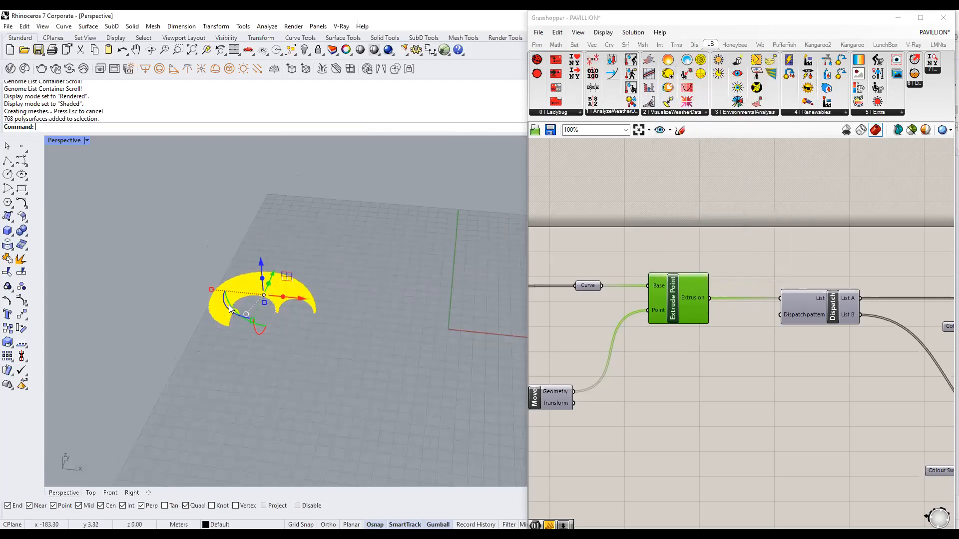
left_click_drag(307, 297, 458, 323)
left_click(460, 398)
Orbit and zoom around the baked pavilion, selecting and deselecting it to check the group.
right_click_drag(461, 399, 397, 345)
scroll(453, 278, "up", 6)
scroll(425, 355, "up", 5)
scroll(408, 297, "down", 5)
scroll(399, 313, "up", 5)
left_click(400, 316)
left_click(421, 180)
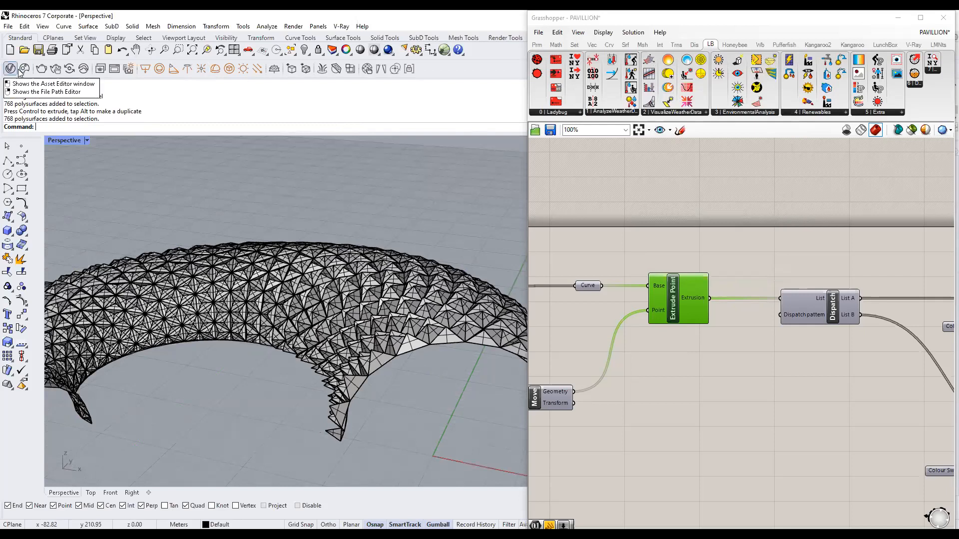
left_click(291, 315)
left_click(414, 232)
scroll(422, 230, "down", 5)
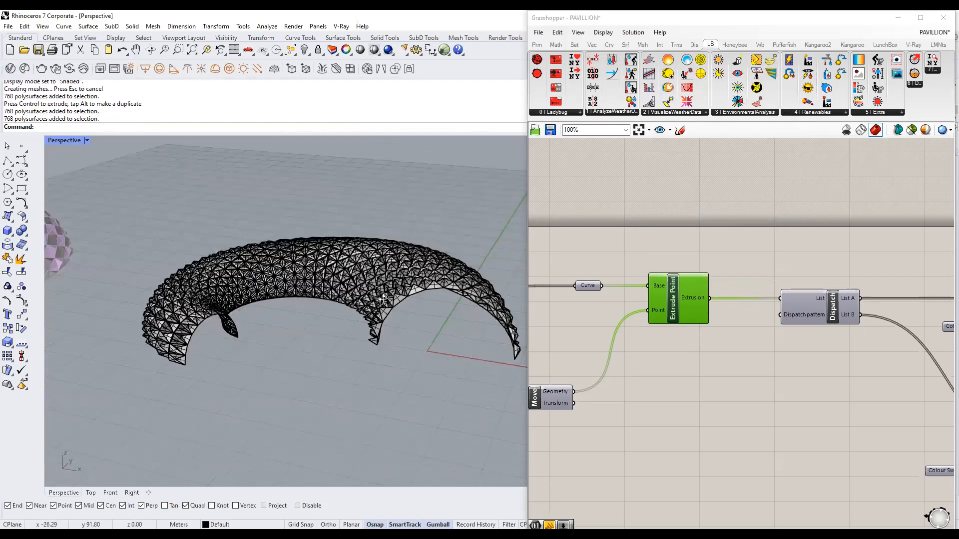
right_click_drag(382, 293, 392, 300)
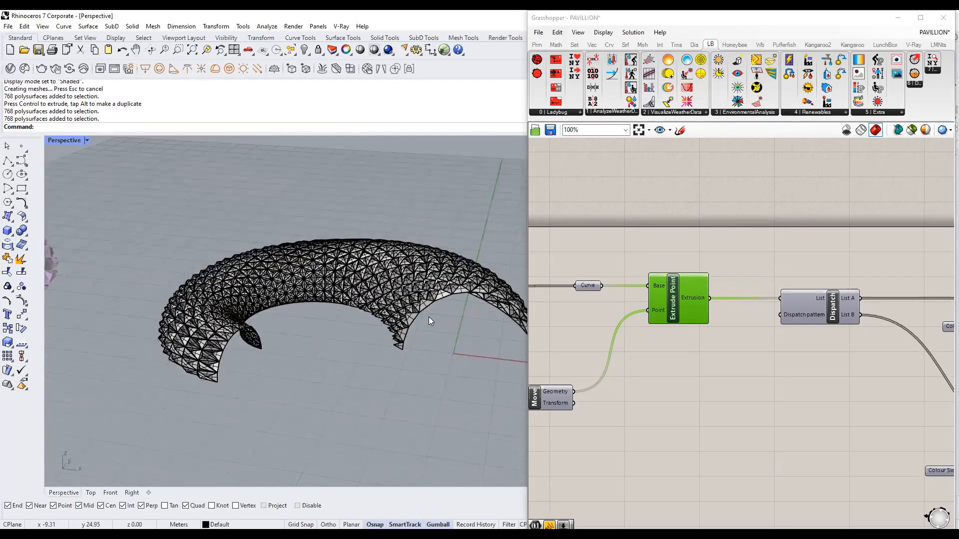
Zoom the Perspective viewport to compare the baked black pavilion with the pink preview.
left_click(883, 328)
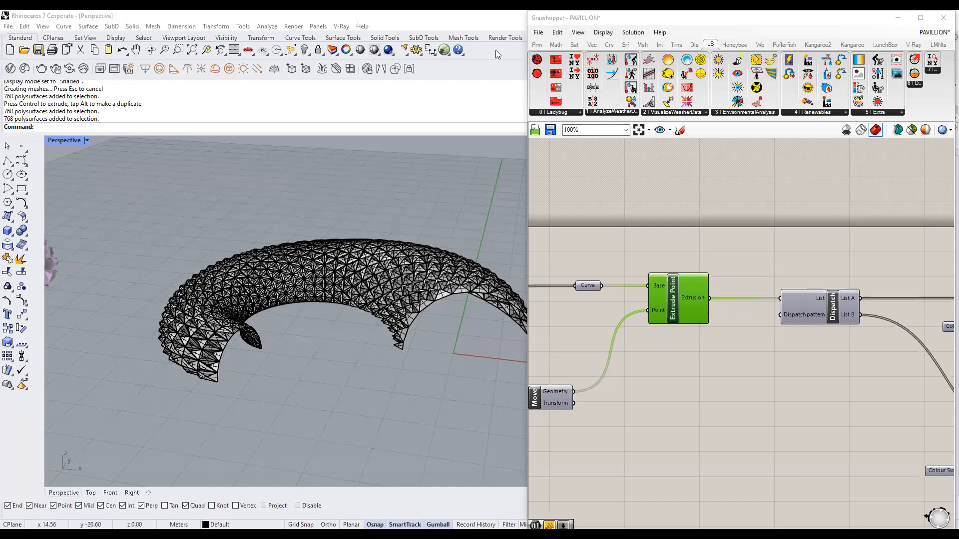
scroll(485, 195, "down", 5)
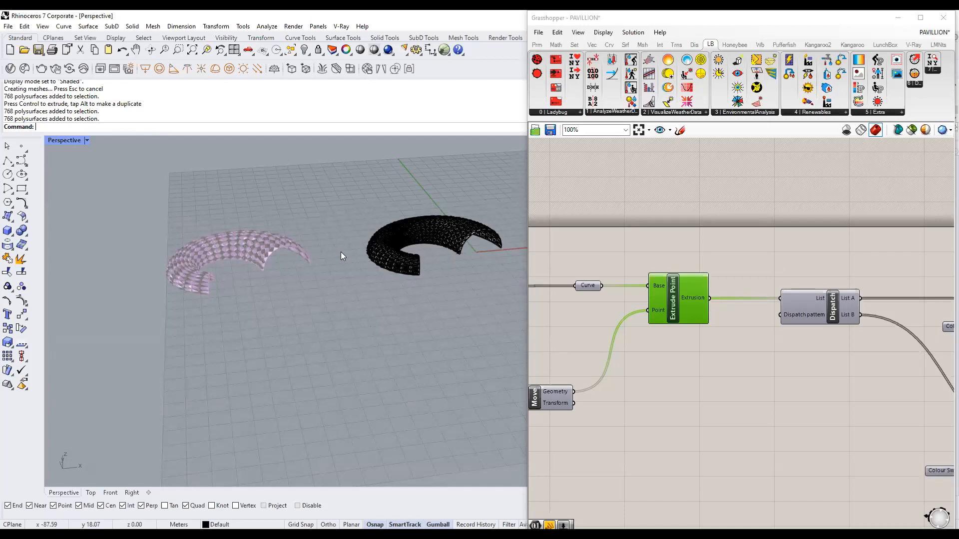
scroll(340, 251, "up", 5)
scroll(366, 249, "down", 4)
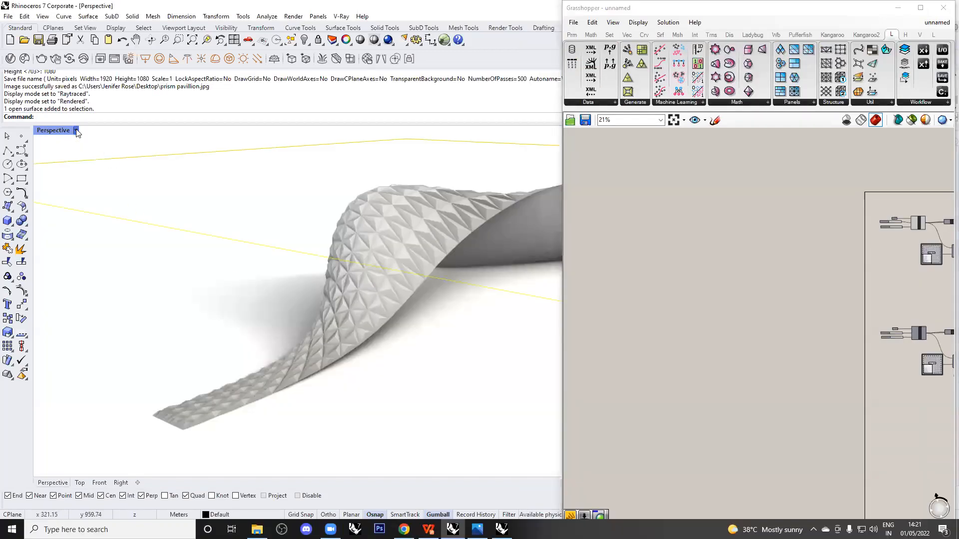
Switch the Perspective viewport to Shaded display and delete the ground plane surface.
left_click(76, 131)
left_click(106, 176)
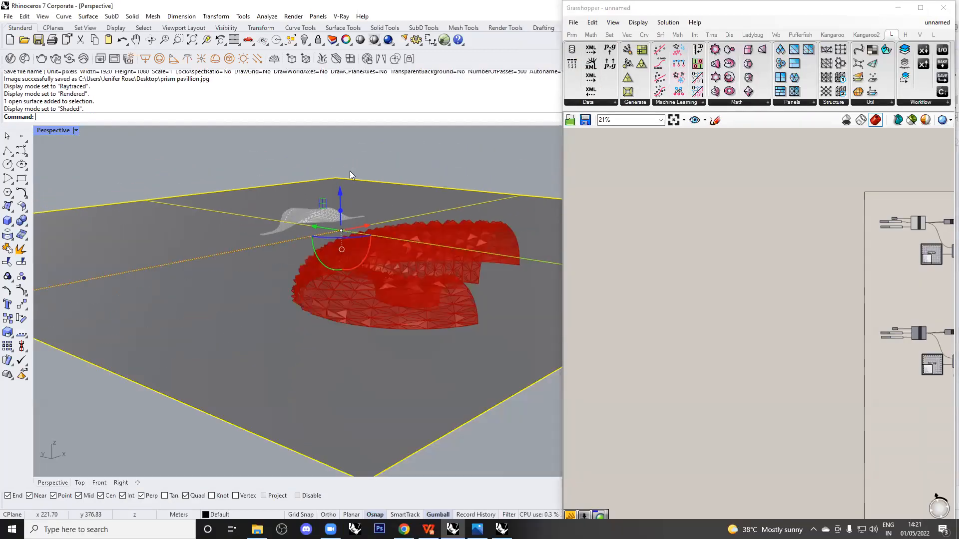
left_click(338, 259)
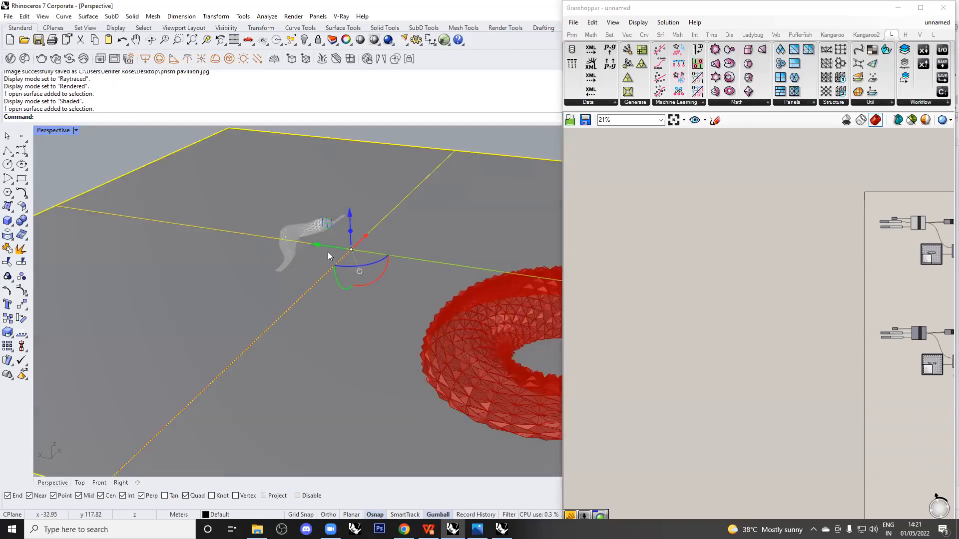
key("Delete")
View the ribbon from a low side angle and mark its wave and panels with annotation strokes.
scroll(268, 235, "up", 5)
scroll(270, 255, "down", 5)
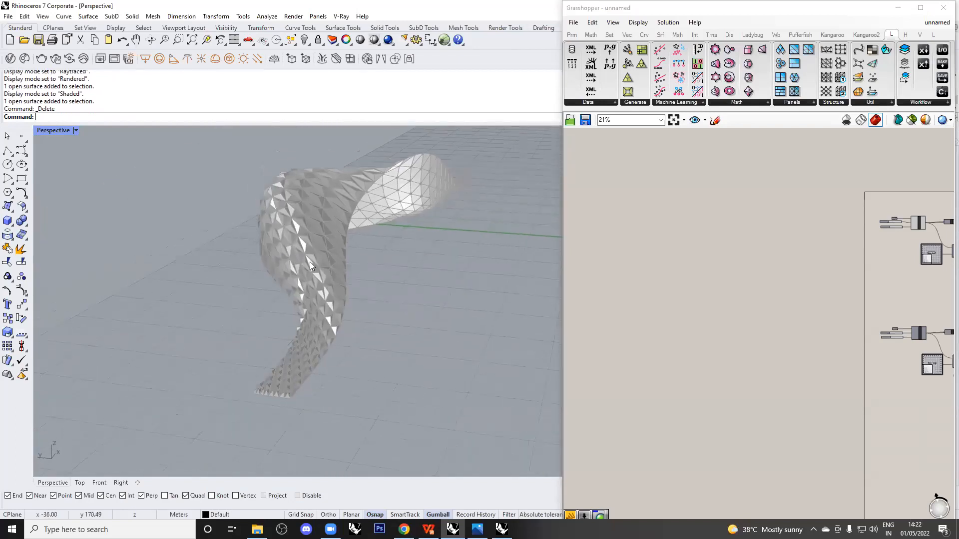
scroll(311, 262, "up", 3)
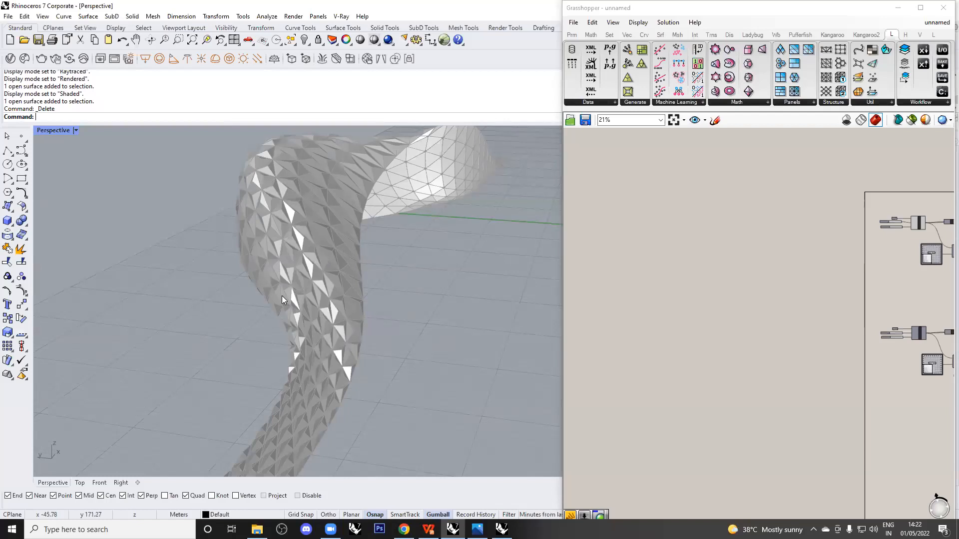
left_click_drag(342, 247, 411, 248)
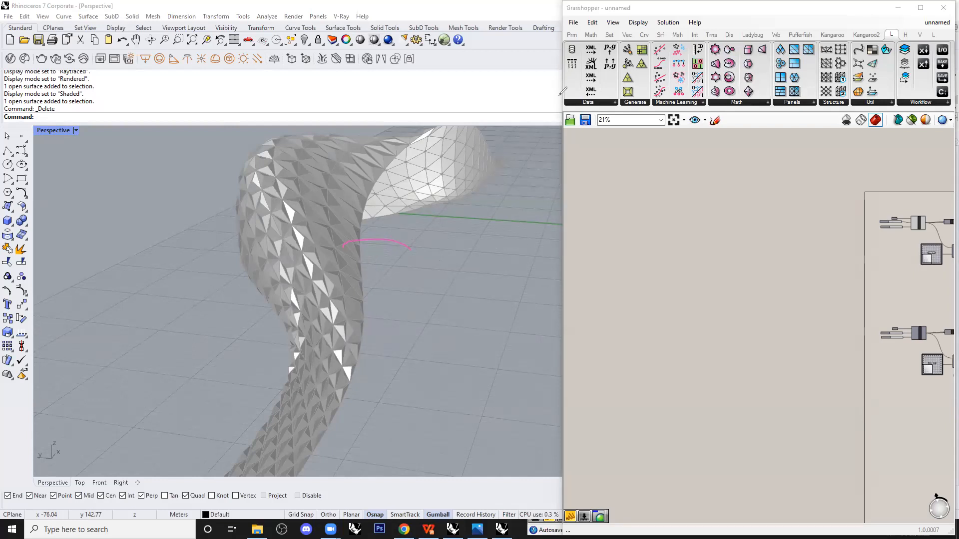
scroll(388, 252, "down", 3)
mouse_move(387, 252)
right_mouse_down()
mouse_move(342, 231)
mouse_move(239, 210)
mouse_move(426, 407)
right_mouse_up()
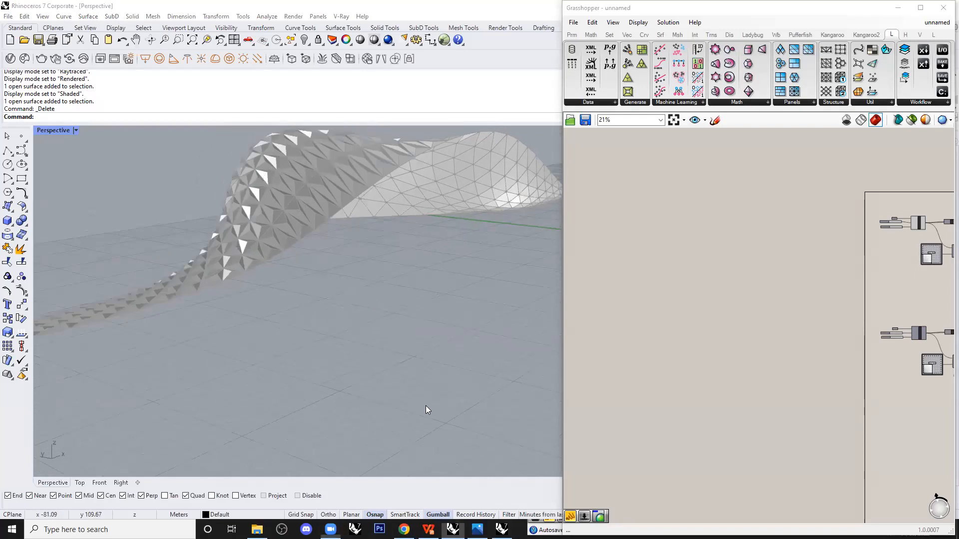
left_click_drag(117, 310, 362, 145)
left_click_drag(240, 191, 305, 249)
mouse_move(245, 164)
left_mouse_down()
mouse_move(299, 202)
mouse_move(314, 229)
left_mouse_up()
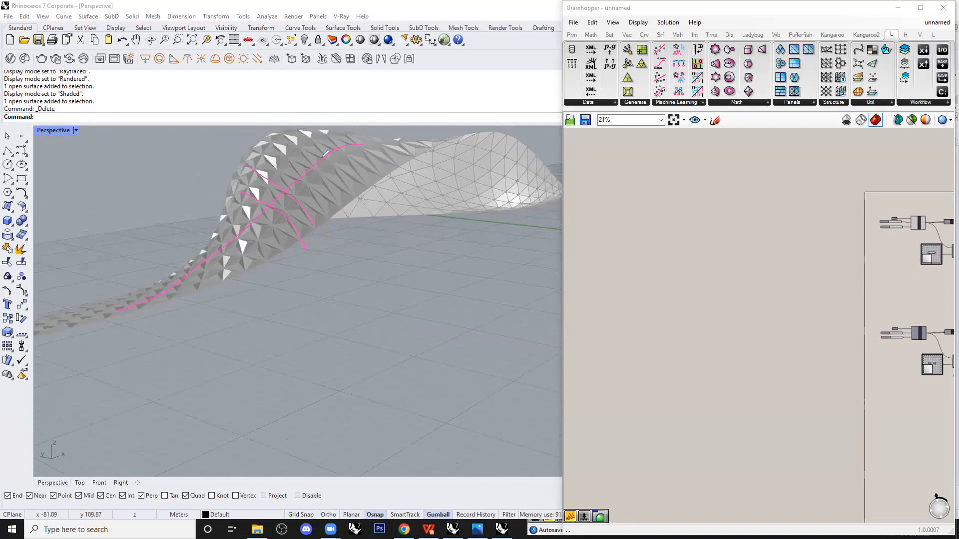
Pan and zoom around the Grasshopper definition driving the ribbon.
left_click(663, 269)
scroll(641, 281, "down", 4)
scroll(674, 267, "up", 3)
right_click_drag(670, 246, 630, 273)
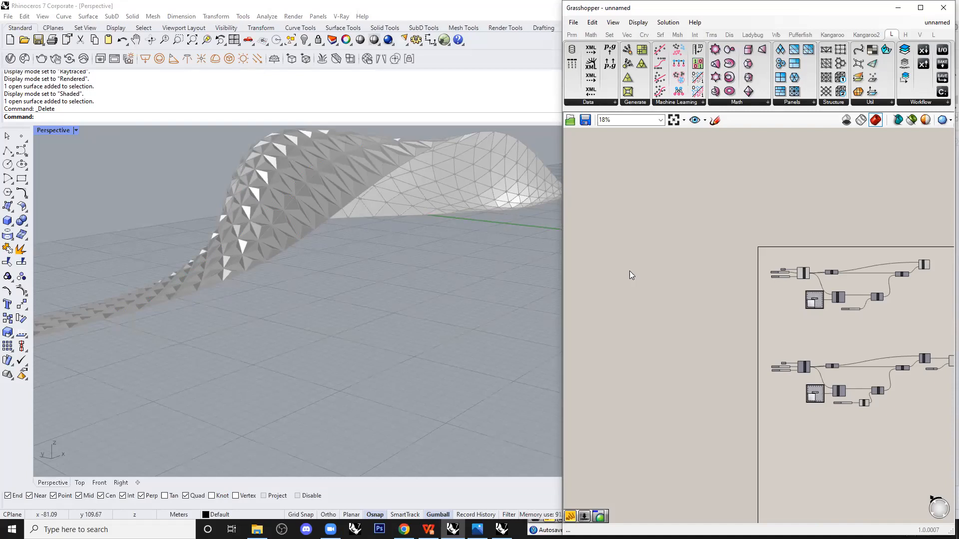
scroll(384, 254, "down", 6)
right_click_drag(385, 253, 348, 279)
scroll(340, 278, "up", 8)
left_click(500, 440)
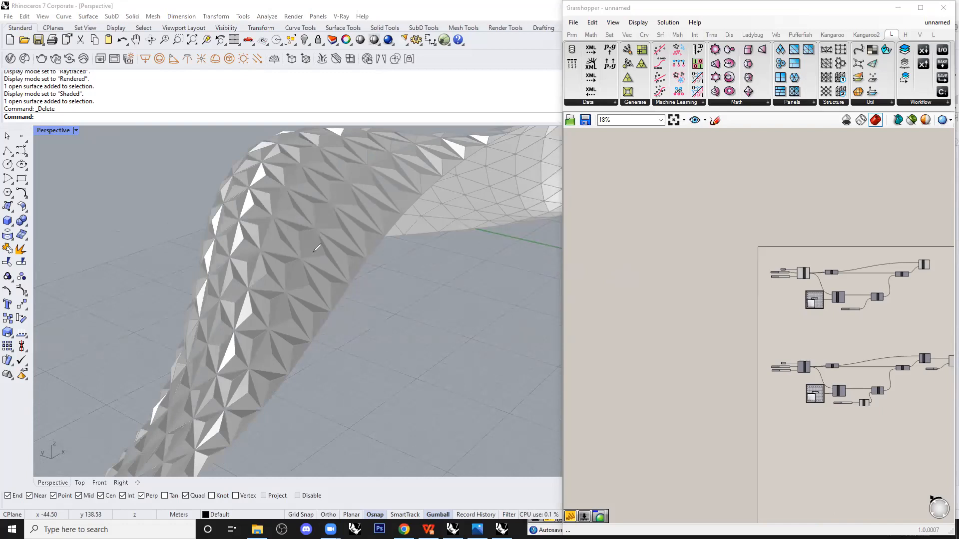
mouse_move(314, 246)
left_mouse_down()
mouse_move(319, 266)
mouse_move(326, 251)
mouse_move(324, 269)
mouse_move(326, 259)
left_mouse_up()
mouse_move(296, 291)
left_mouse_down()
mouse_move(310, 290)
mouse_move(293, 297)
mouse_move(303, 264)
mouse_move(309, 297)
left_mouse_up()
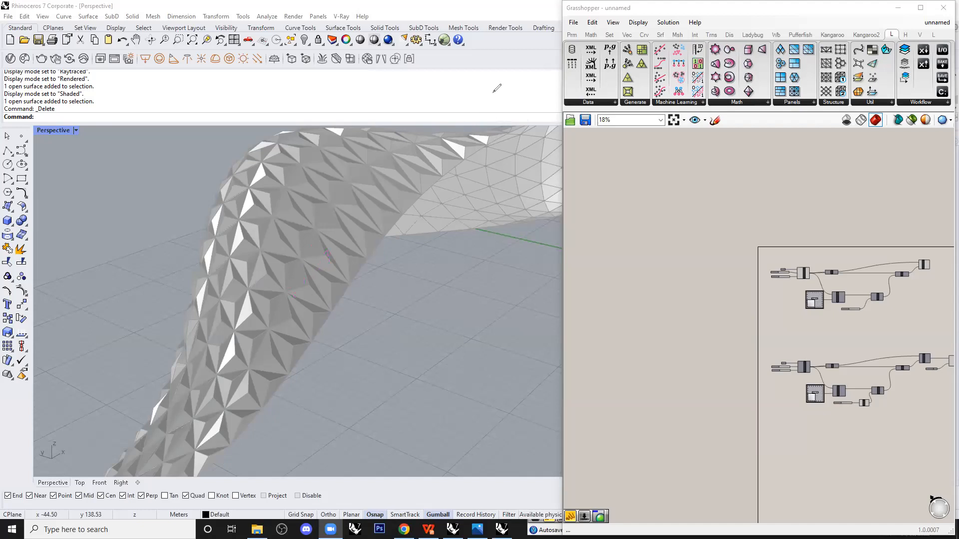
scroll(555, 322, "down", 10)
scroll(491, 313, "up", 7)
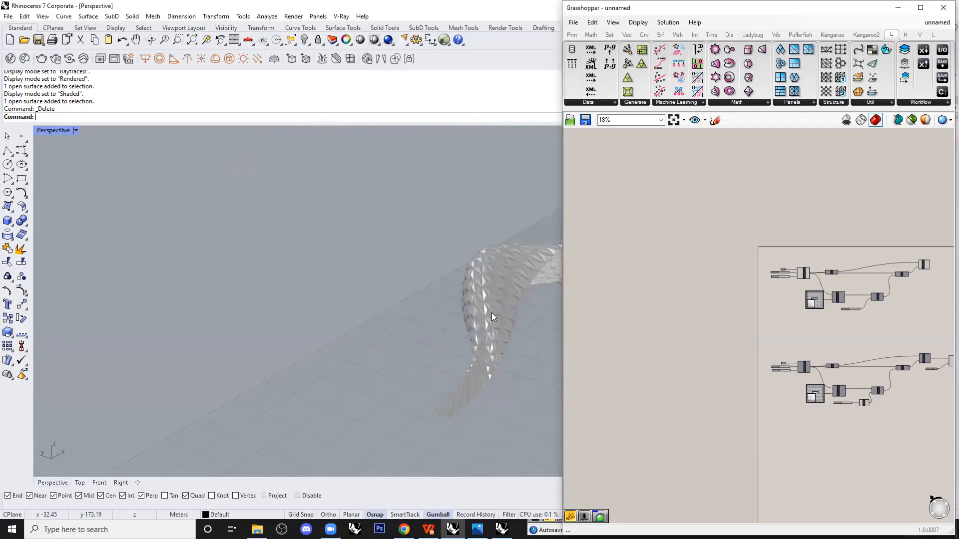
scroll(701, 315, "up", 8)
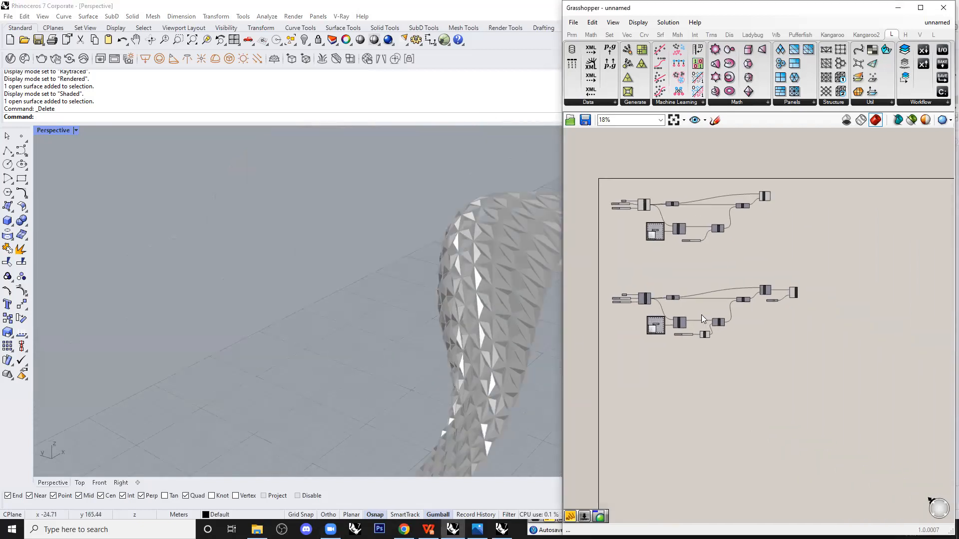
right_click_drag(614, 393, 708, 374)
scroll(692, 357, "up", 2)
left_click(796, 309)
scroll(781, 331, "down", 2)
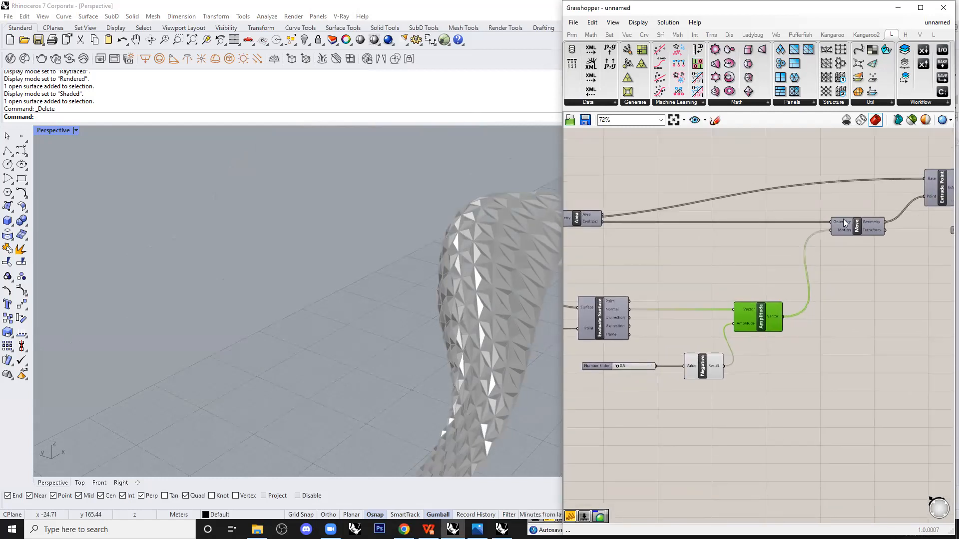
scroll(397, 308, "down", 4)
right_click_drag(399, 309, 407, 280)
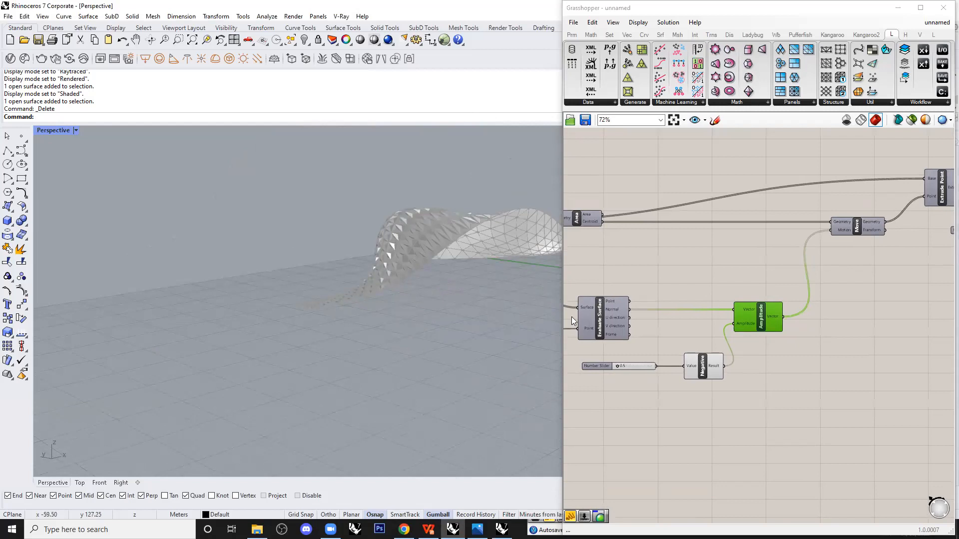
left_click_drag(656, 366, 734, 323)
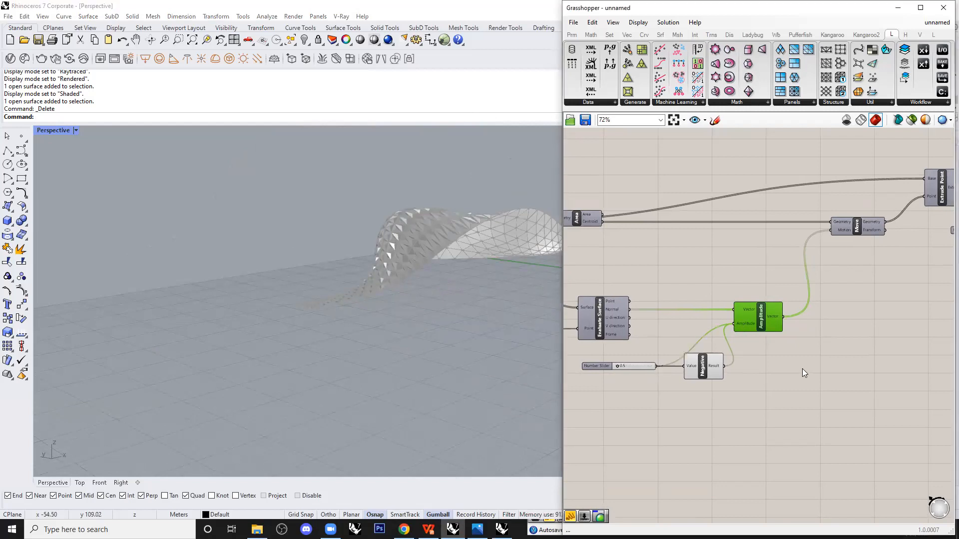
left_click(782, 369)
scroll(494, 255, "up", 5)
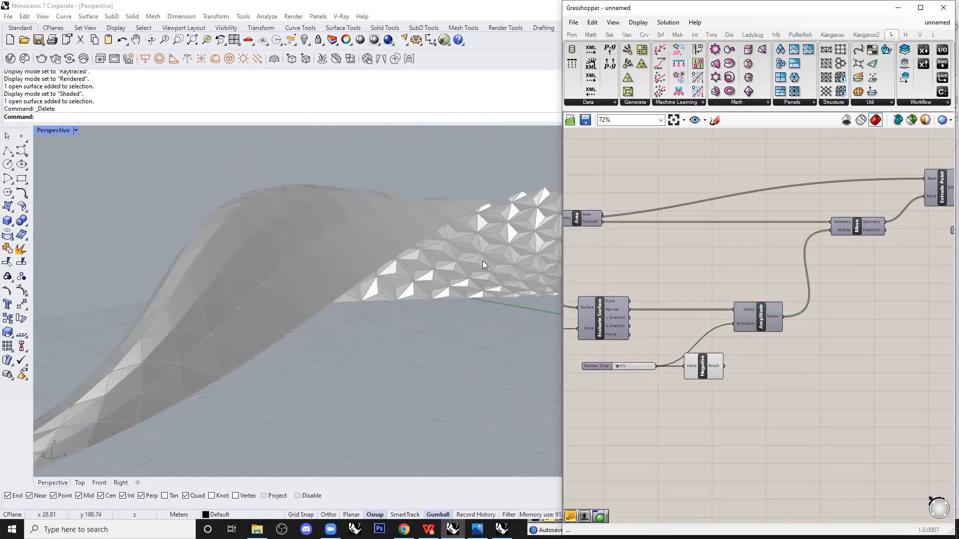
left_click_drag(723, 366, 733, 323)
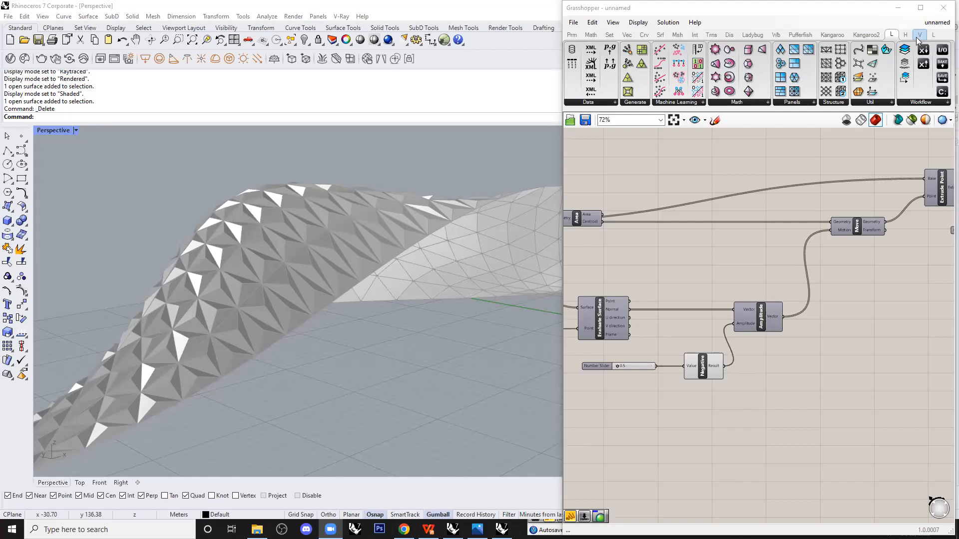
scroll(379, 268, "down", 5)
right_click_drag(379, 267, 420, 308)
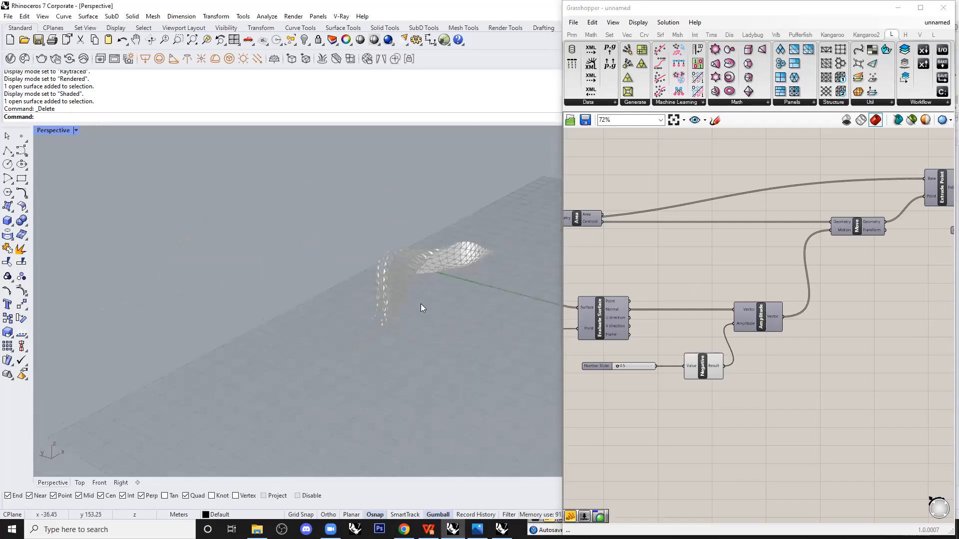
scroll(393, 285, "up", 2)
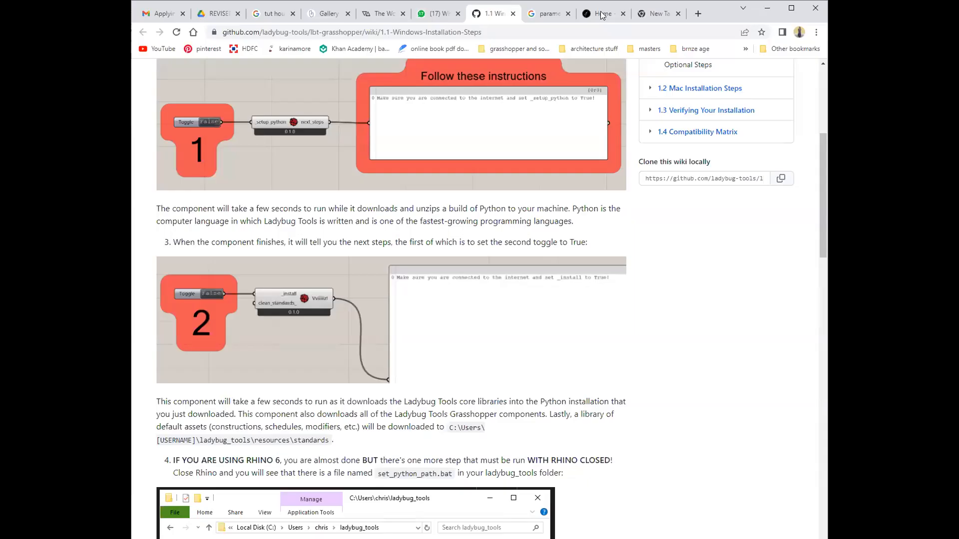
Maximize the Chrome course page and mark the Student Work pavilion with a check.
left_click(602, 14)
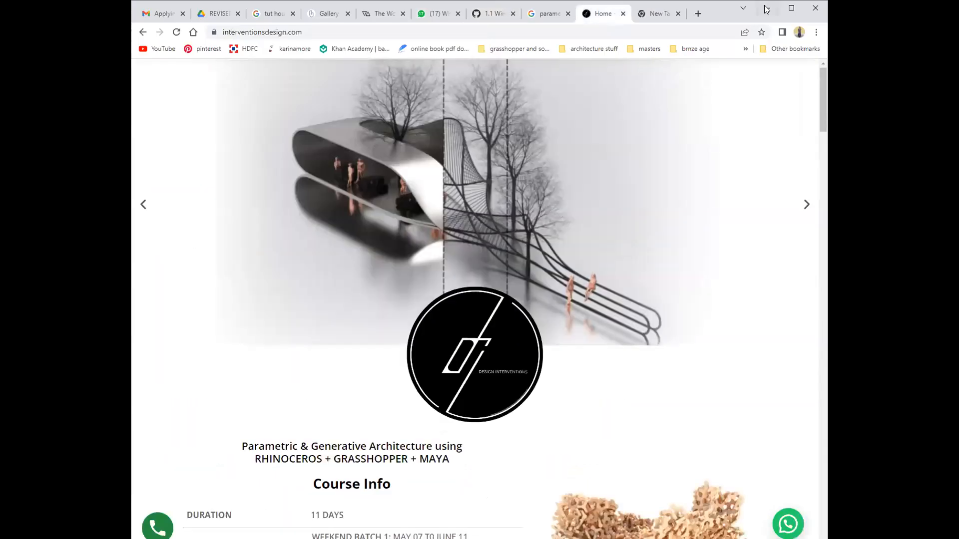
left_click(792, 9)
scroll(457, 293, "down", 10)
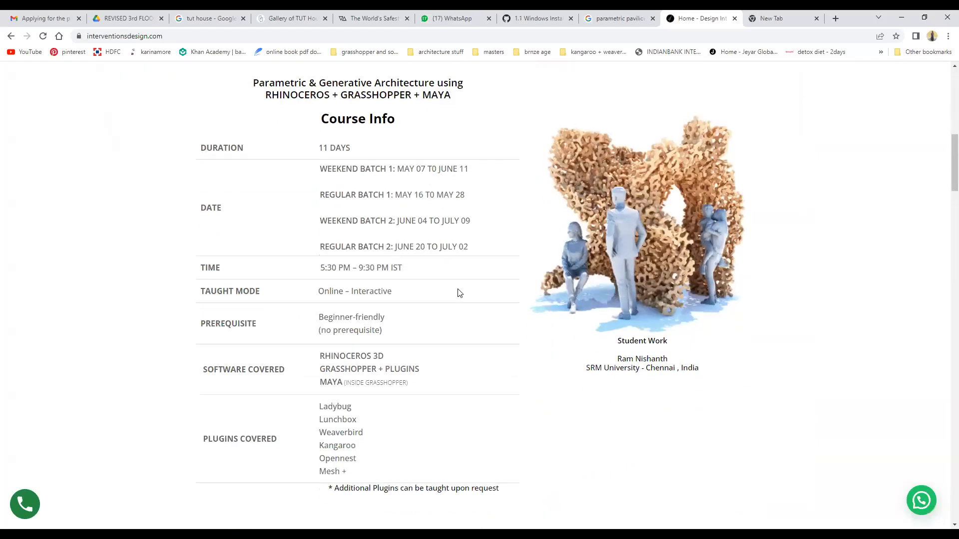
scroll(459, 293, "up", 5)
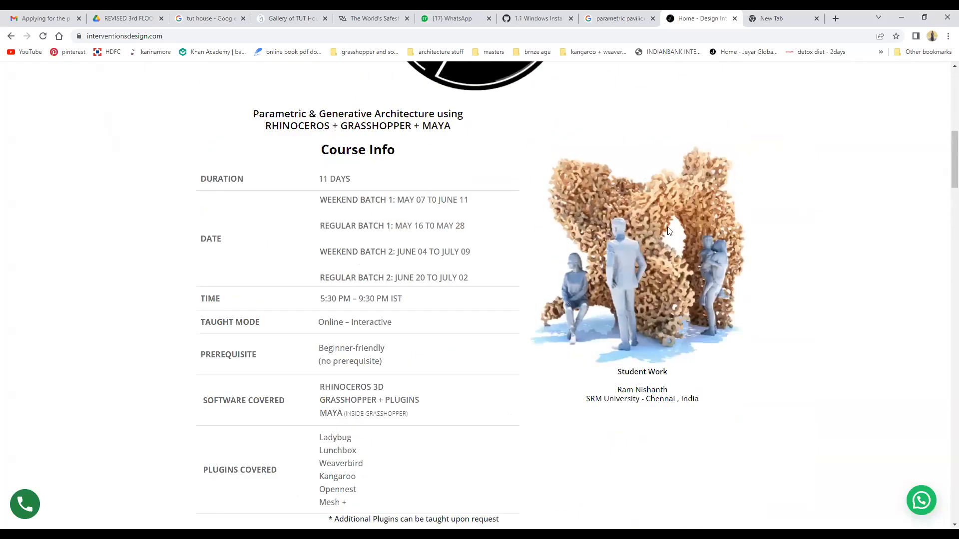
left_click_drag(673, 154, 732, 133)
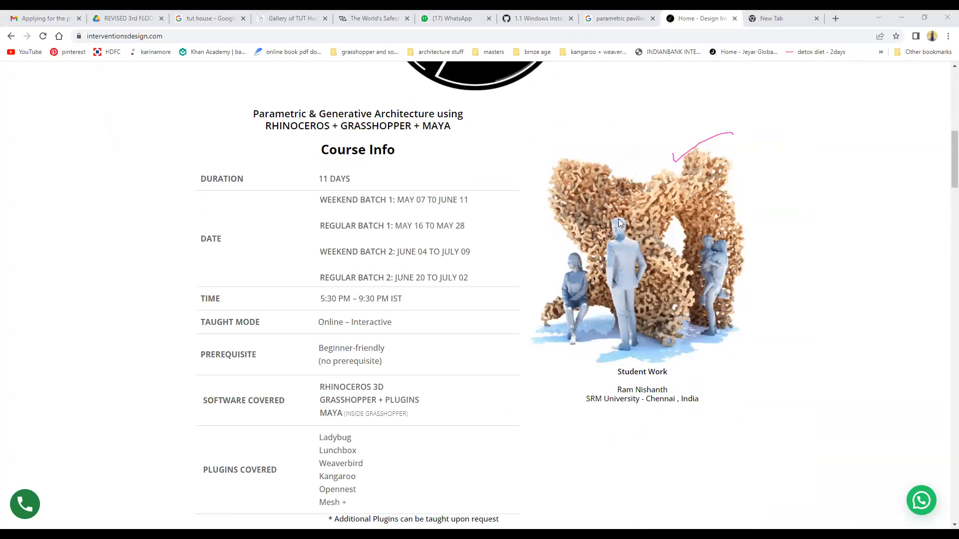
Scroll to the Day Wise Syllabus and step the carousel through to Day 7.
scroll(618, 219, "down", 15)
scroll(618, 223, "down", 3)
scroll(781, 286, "up", 2)
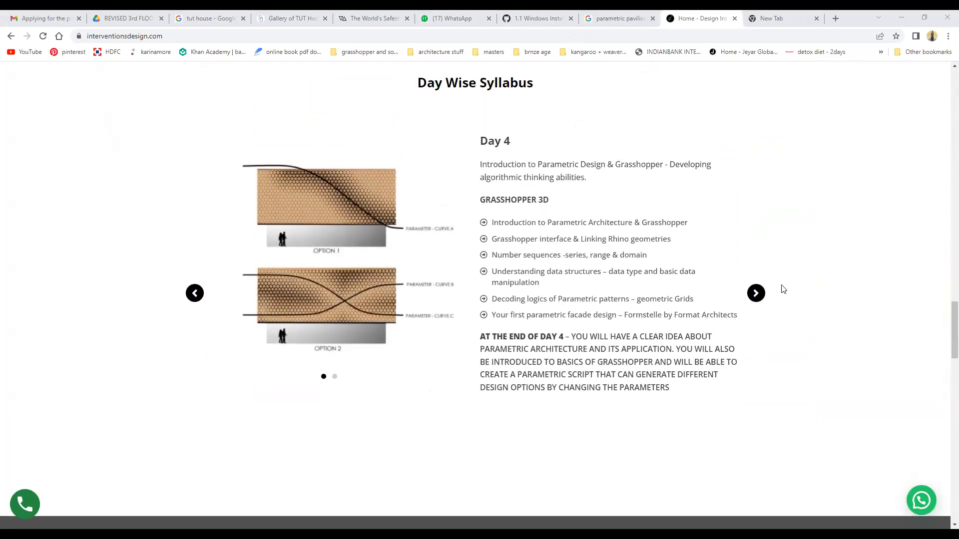
left_click(756, 294)
left_click(755, 293)
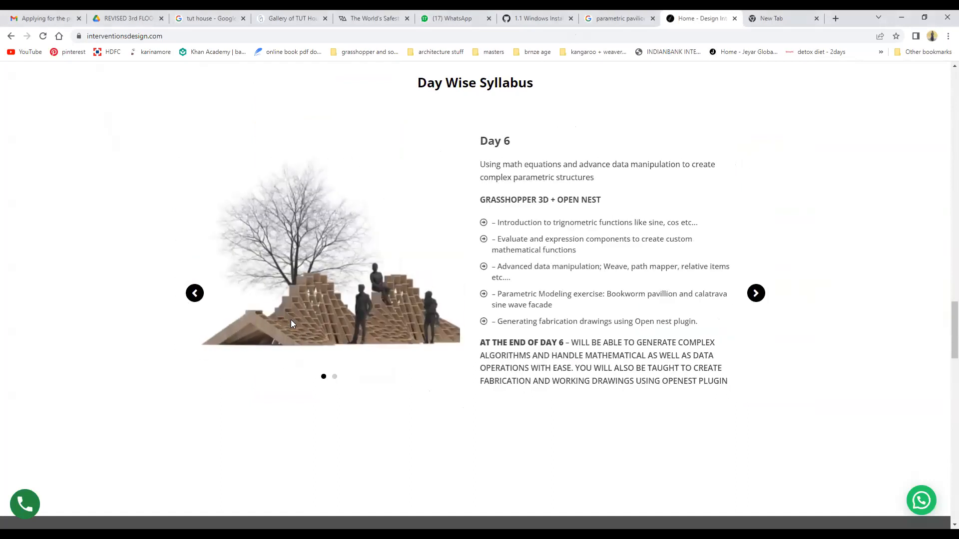
left_click(197, 298)
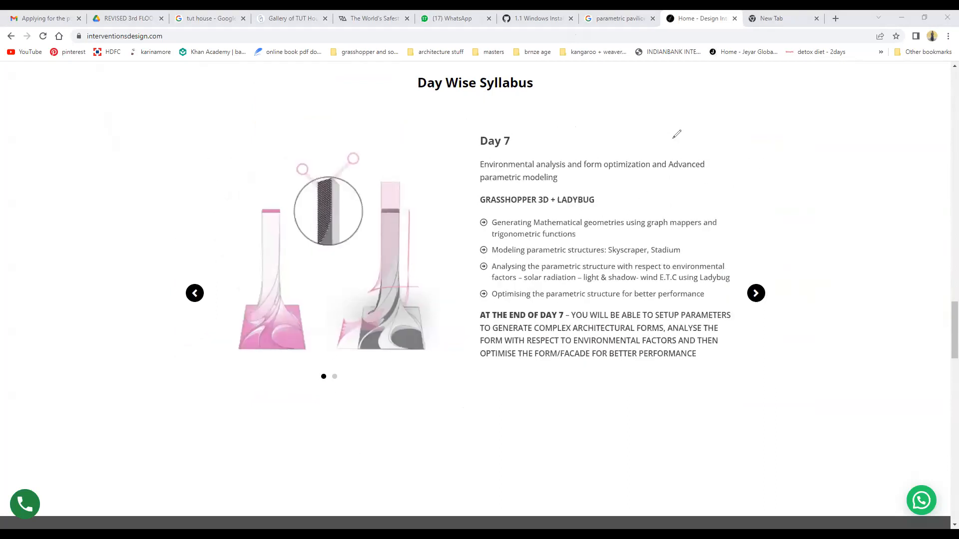
Search 'bookworm pavilion nuru karim' in a new tab and show the Images results.
left_click(775, 22)
type("bookworm")
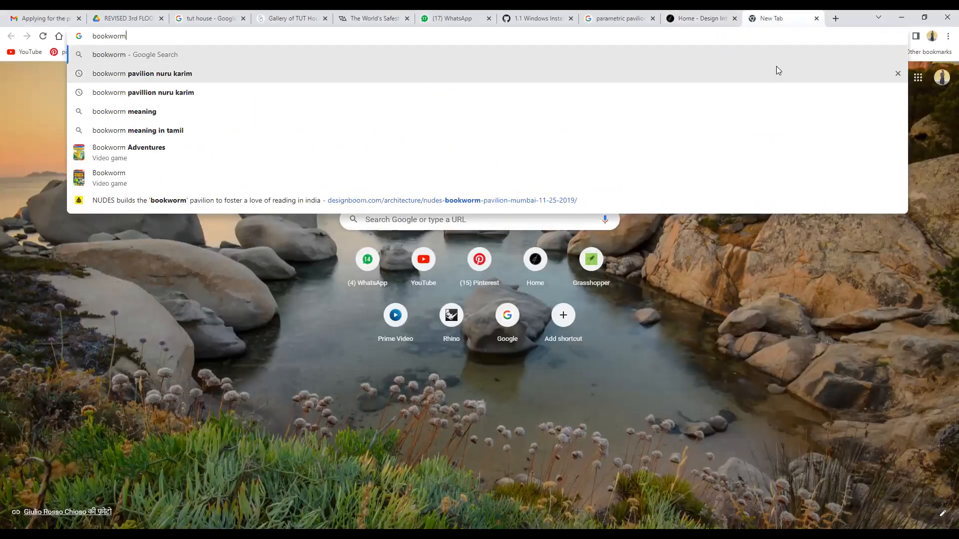
left_click(776, 67)
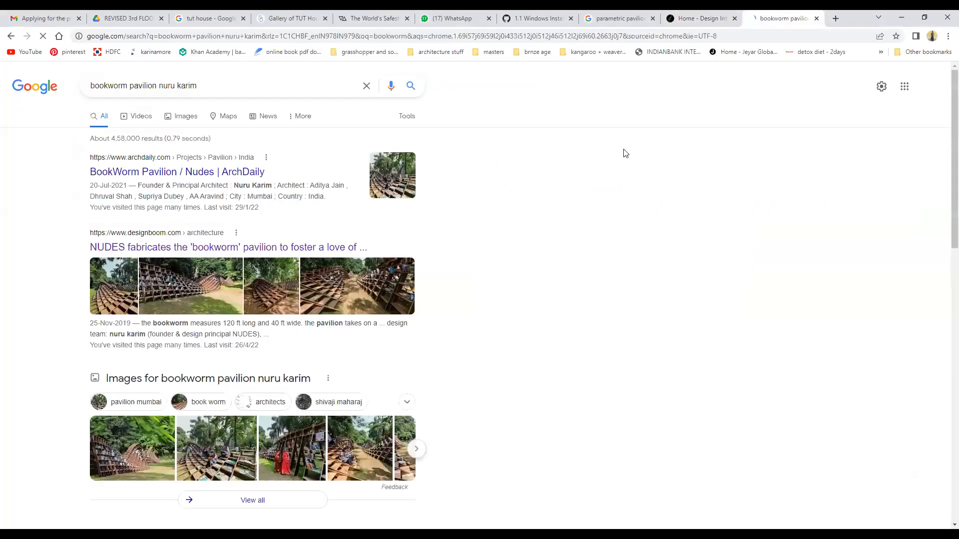
left_click(174, 120)
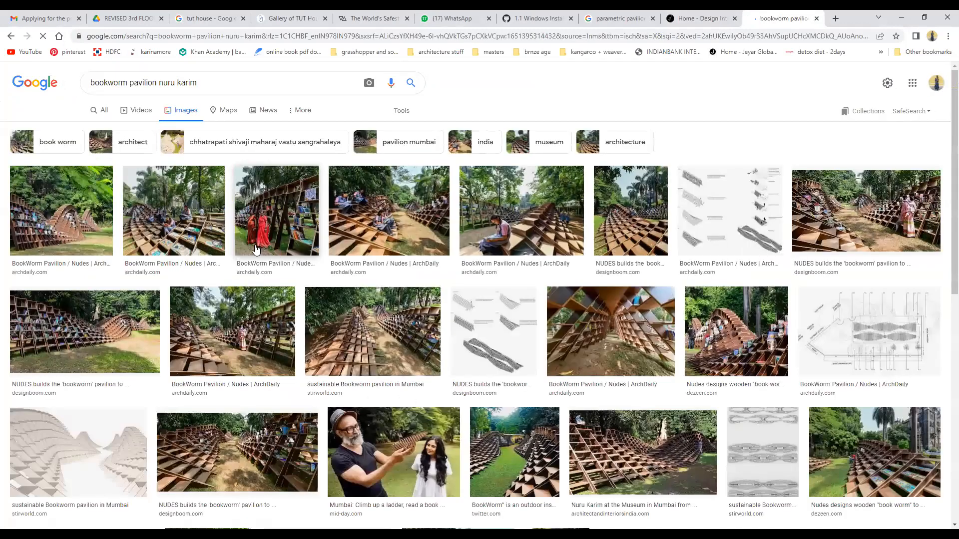
Enlarge the ArchDaily BookWorm Pavilion photo and mark its curving bookshelves with strokes.
left_click(406, 210)
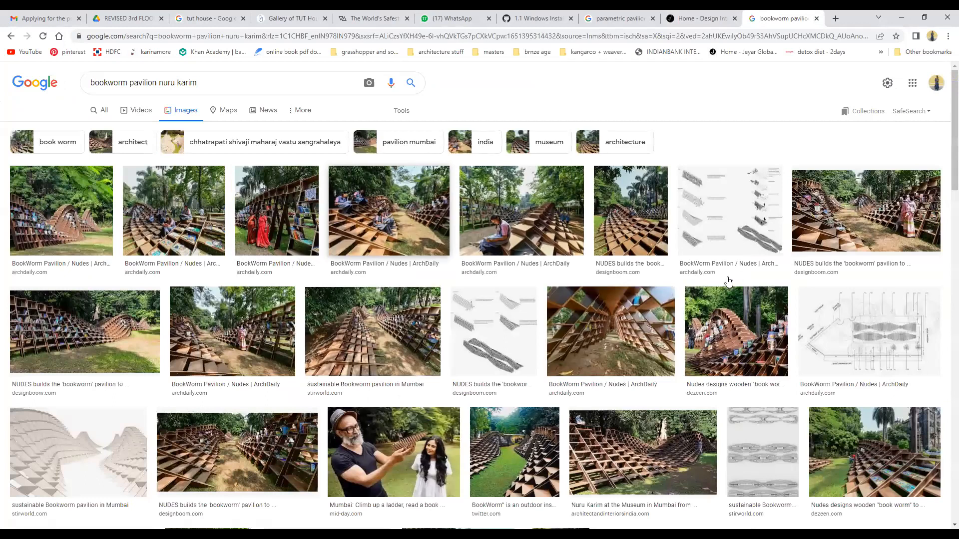
left_click(252, 374)
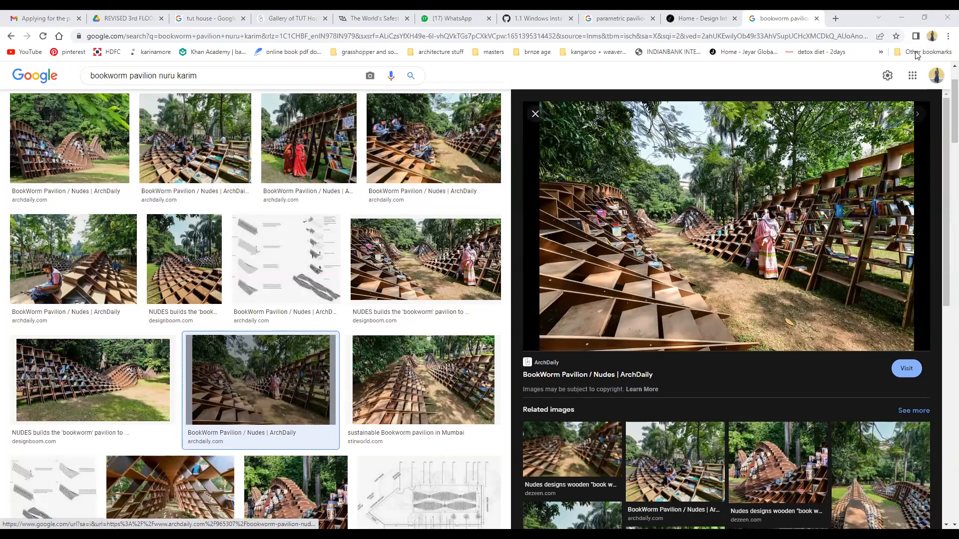
mouse_move(846, 176)
left_mouse_down()
mouse_move(840, 303)
mouse_move(848, 288)
mouse_move(838, 188)
left_mouse_up()
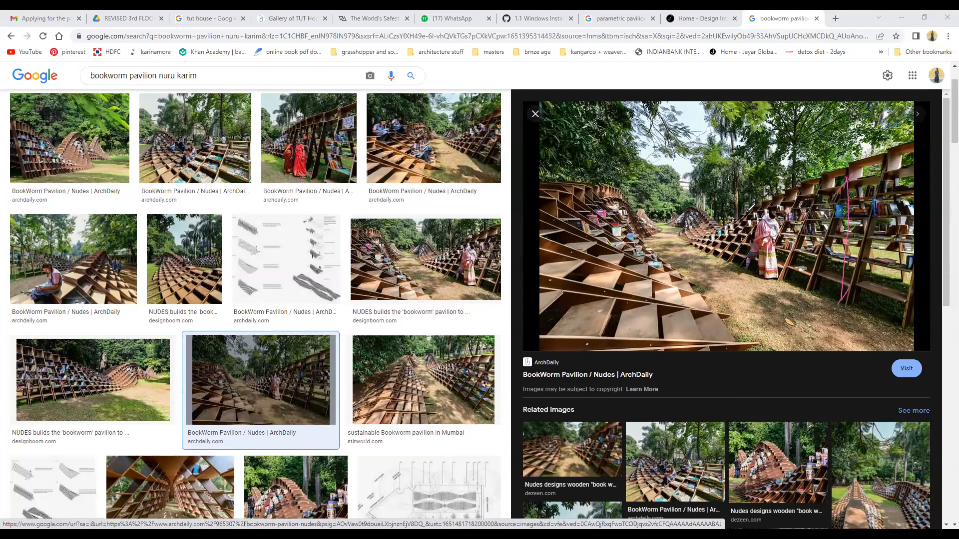
left_click_drag(682, 255, 744, 217)
left_click_drag(867, 314, 905, 286)
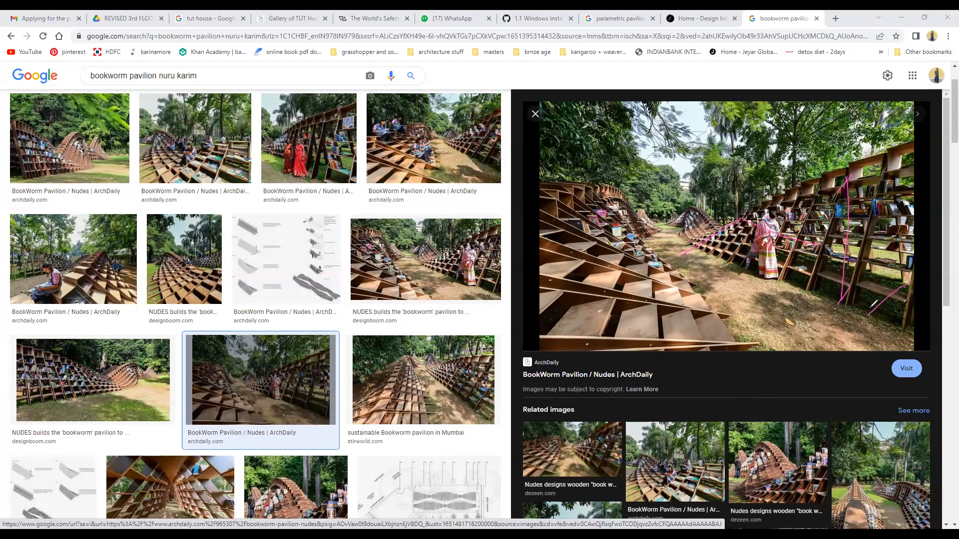